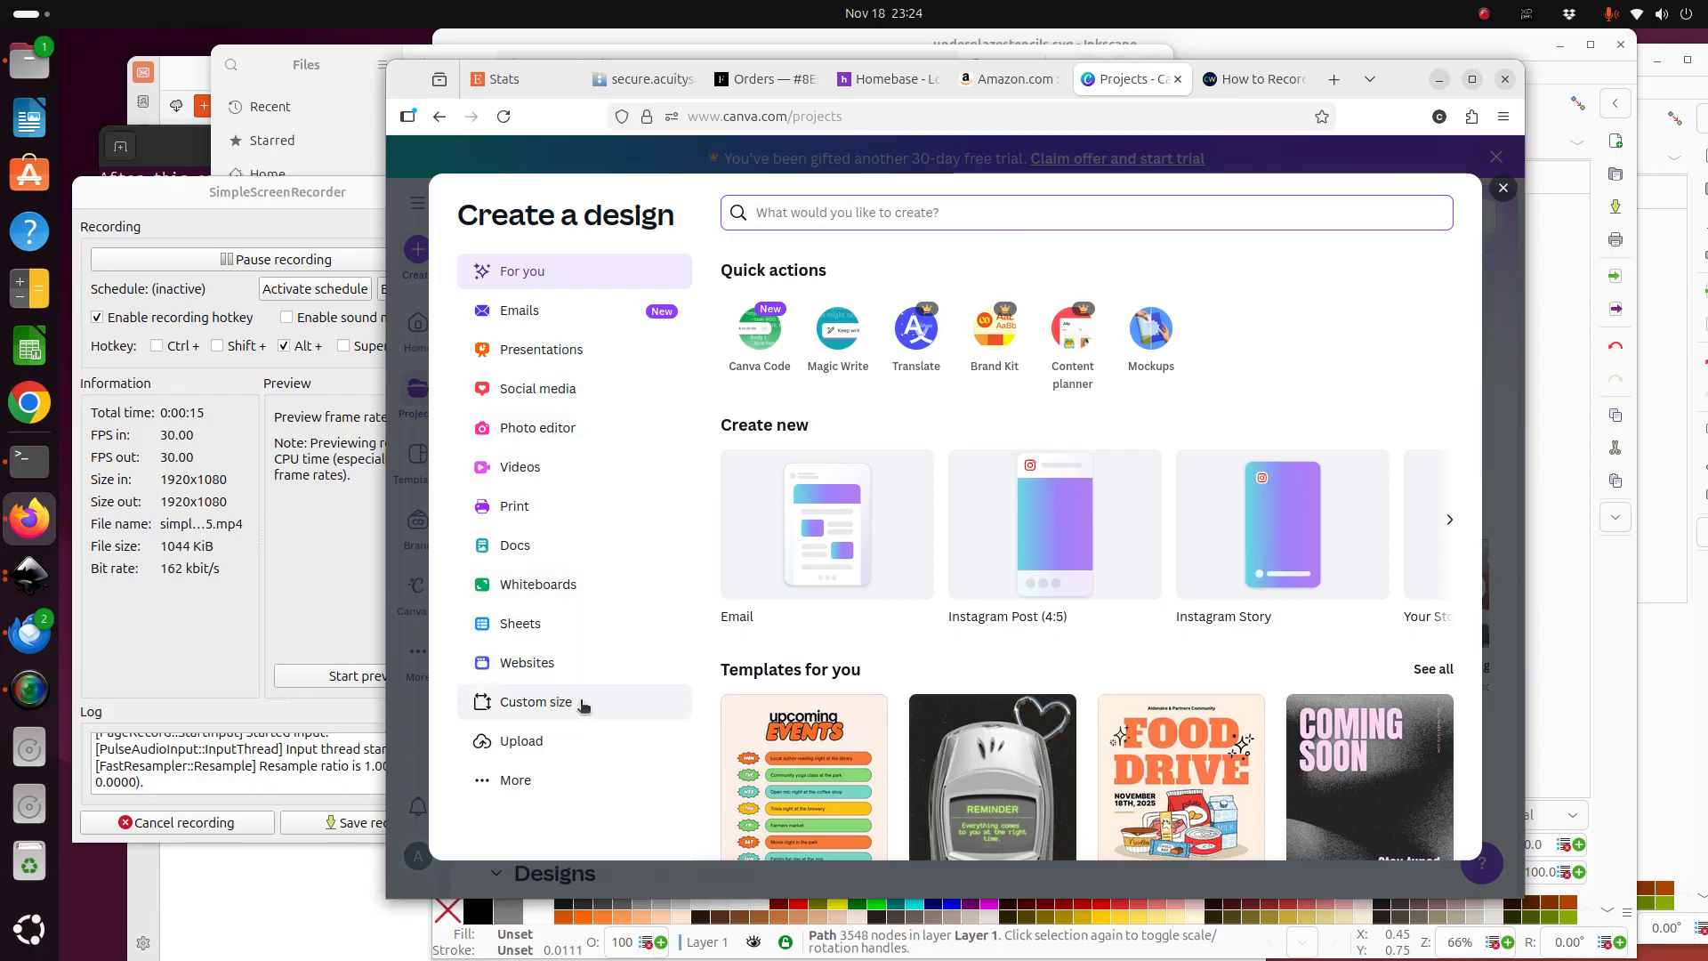
Create a new custom-size design 8.5 in wide and 11 in high.
left_click(567, 703)
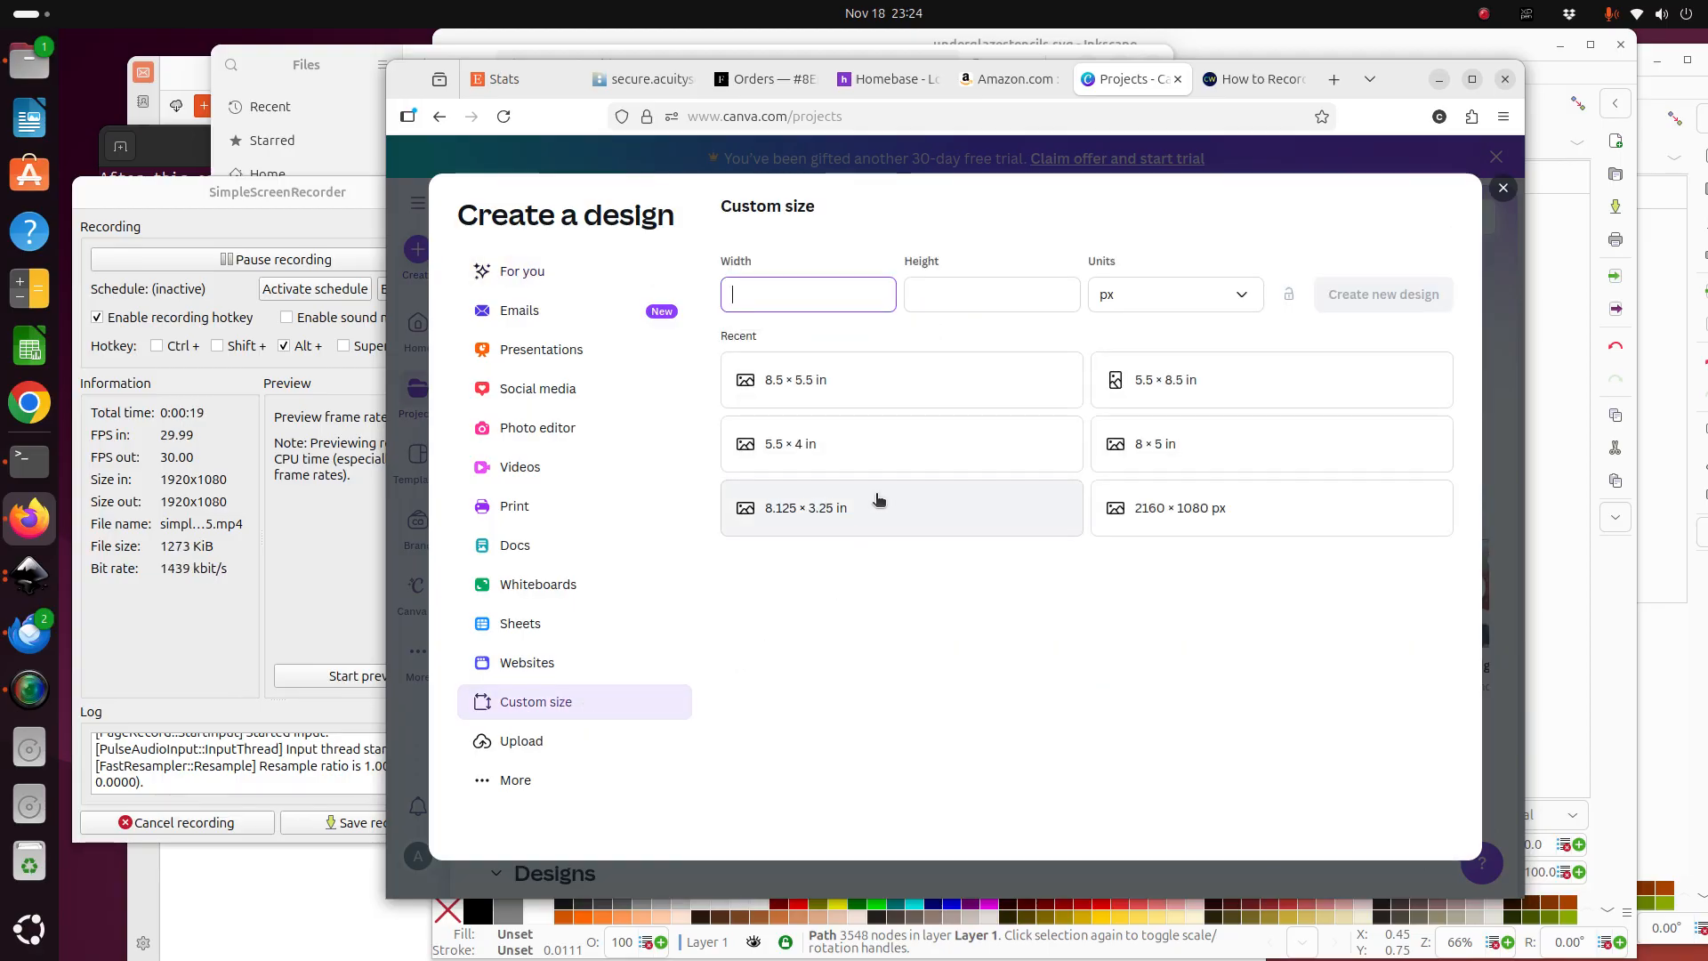
left_click(1170, 294)
left_click(1163, 377)
left_click(791, 300)
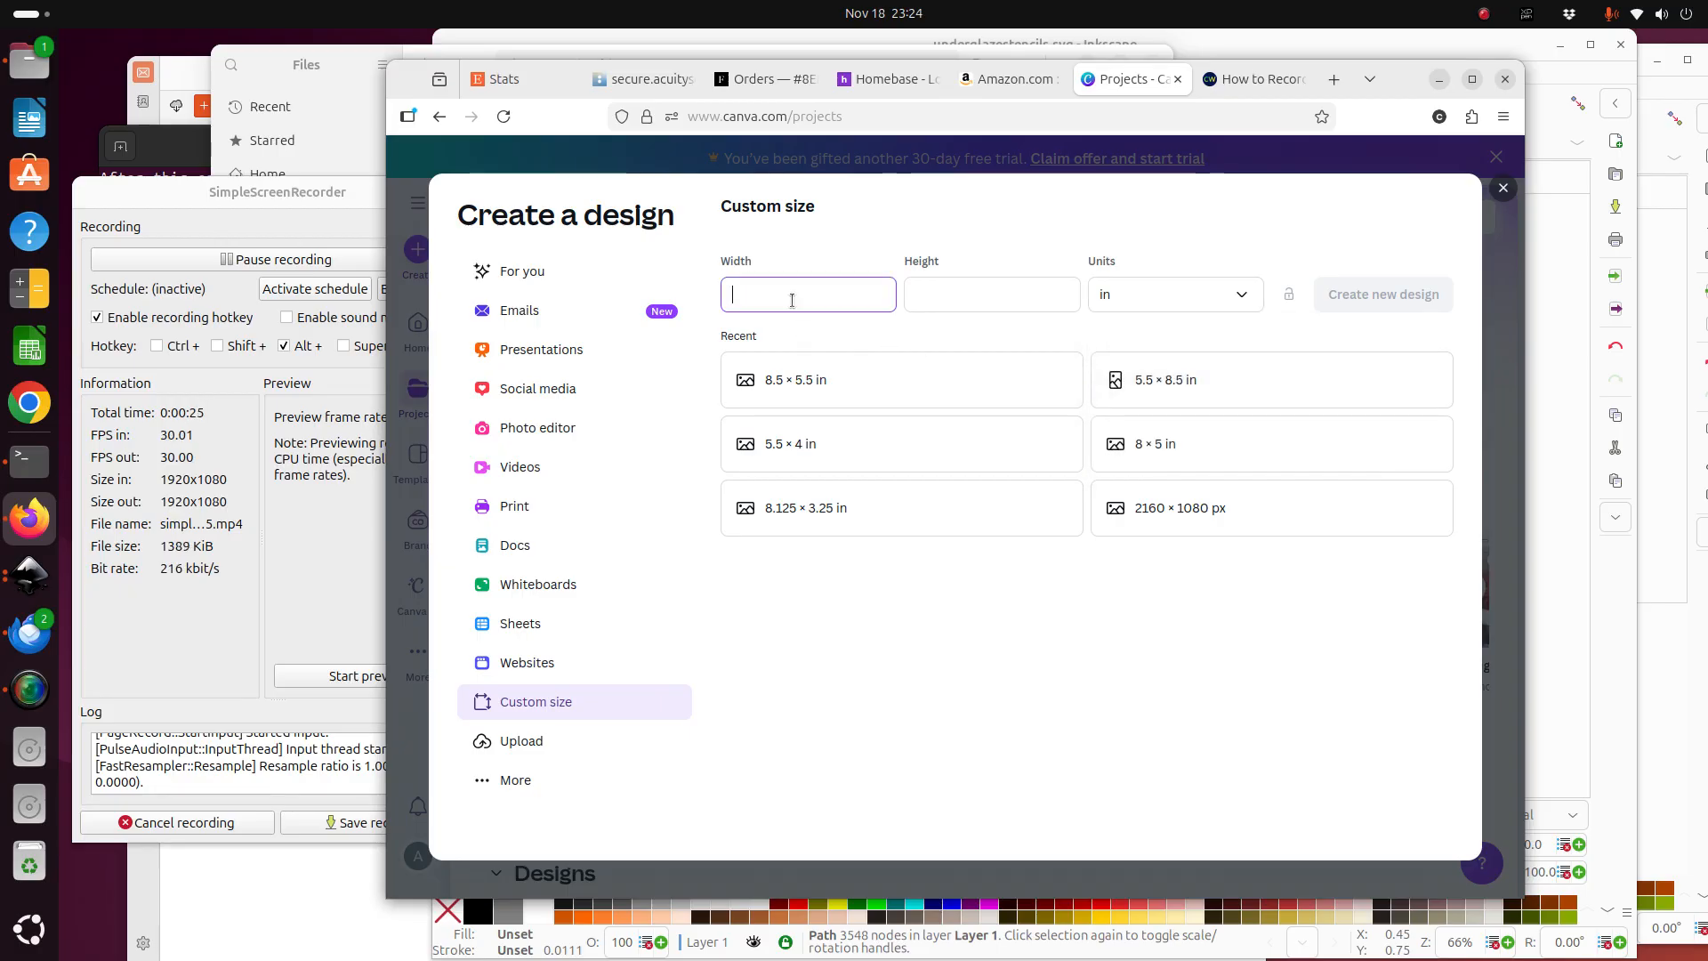
key("Tab")
key("Tab")
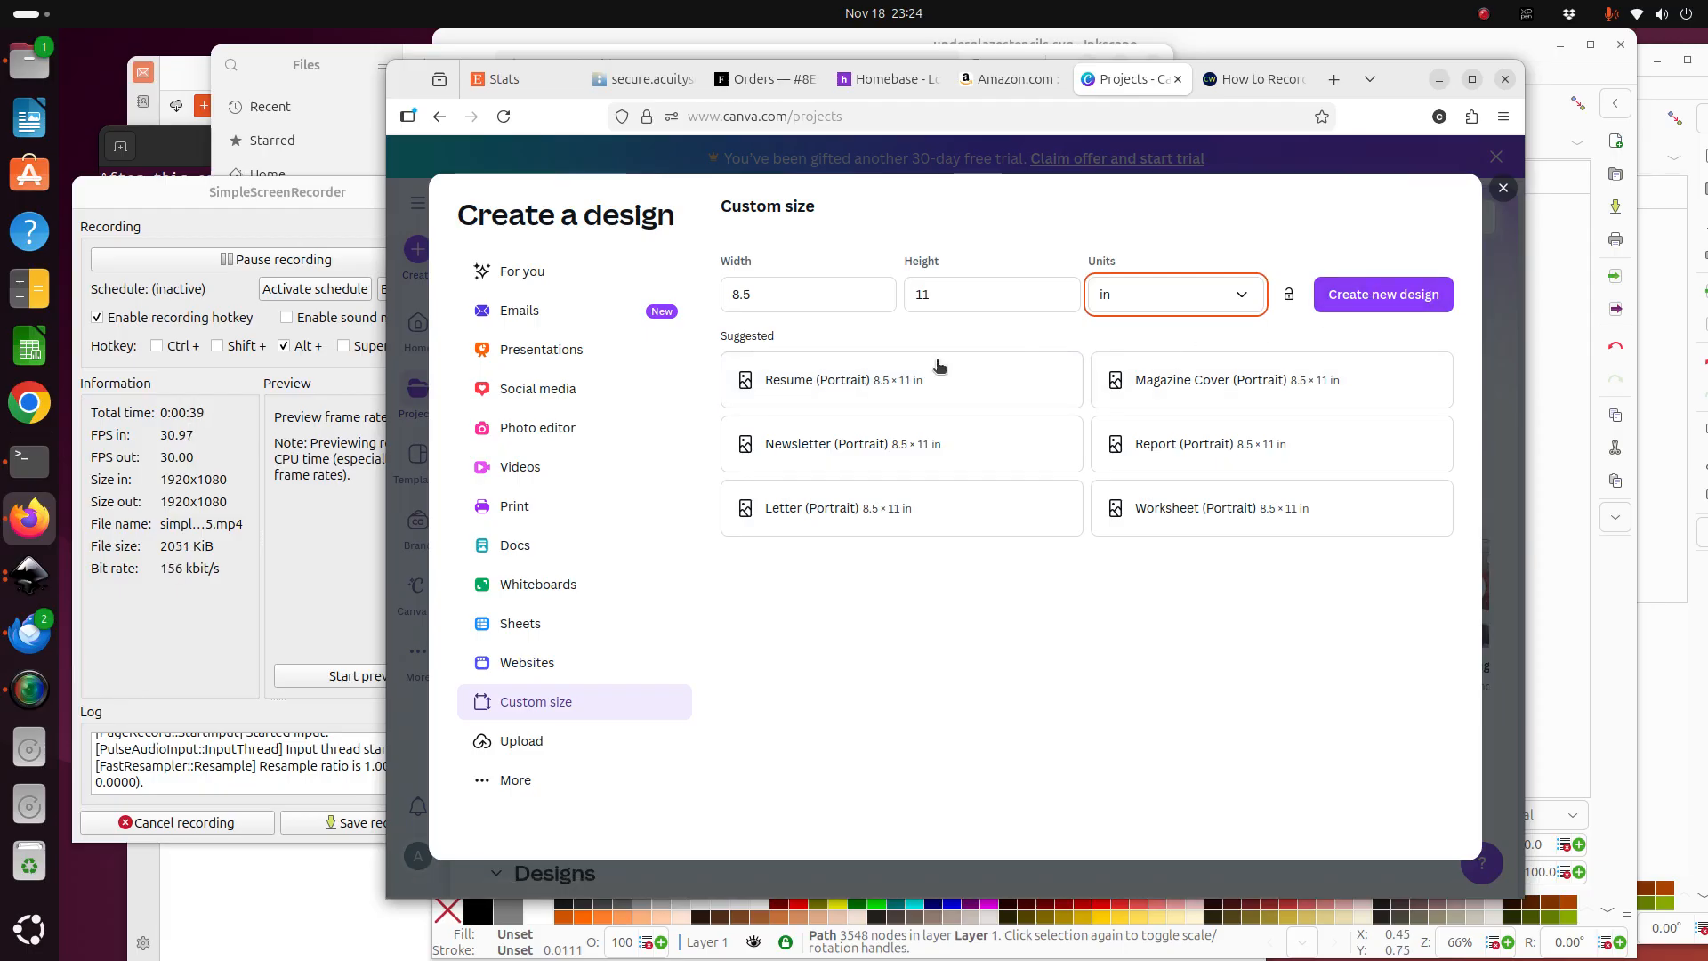
left_click(1378, 297)
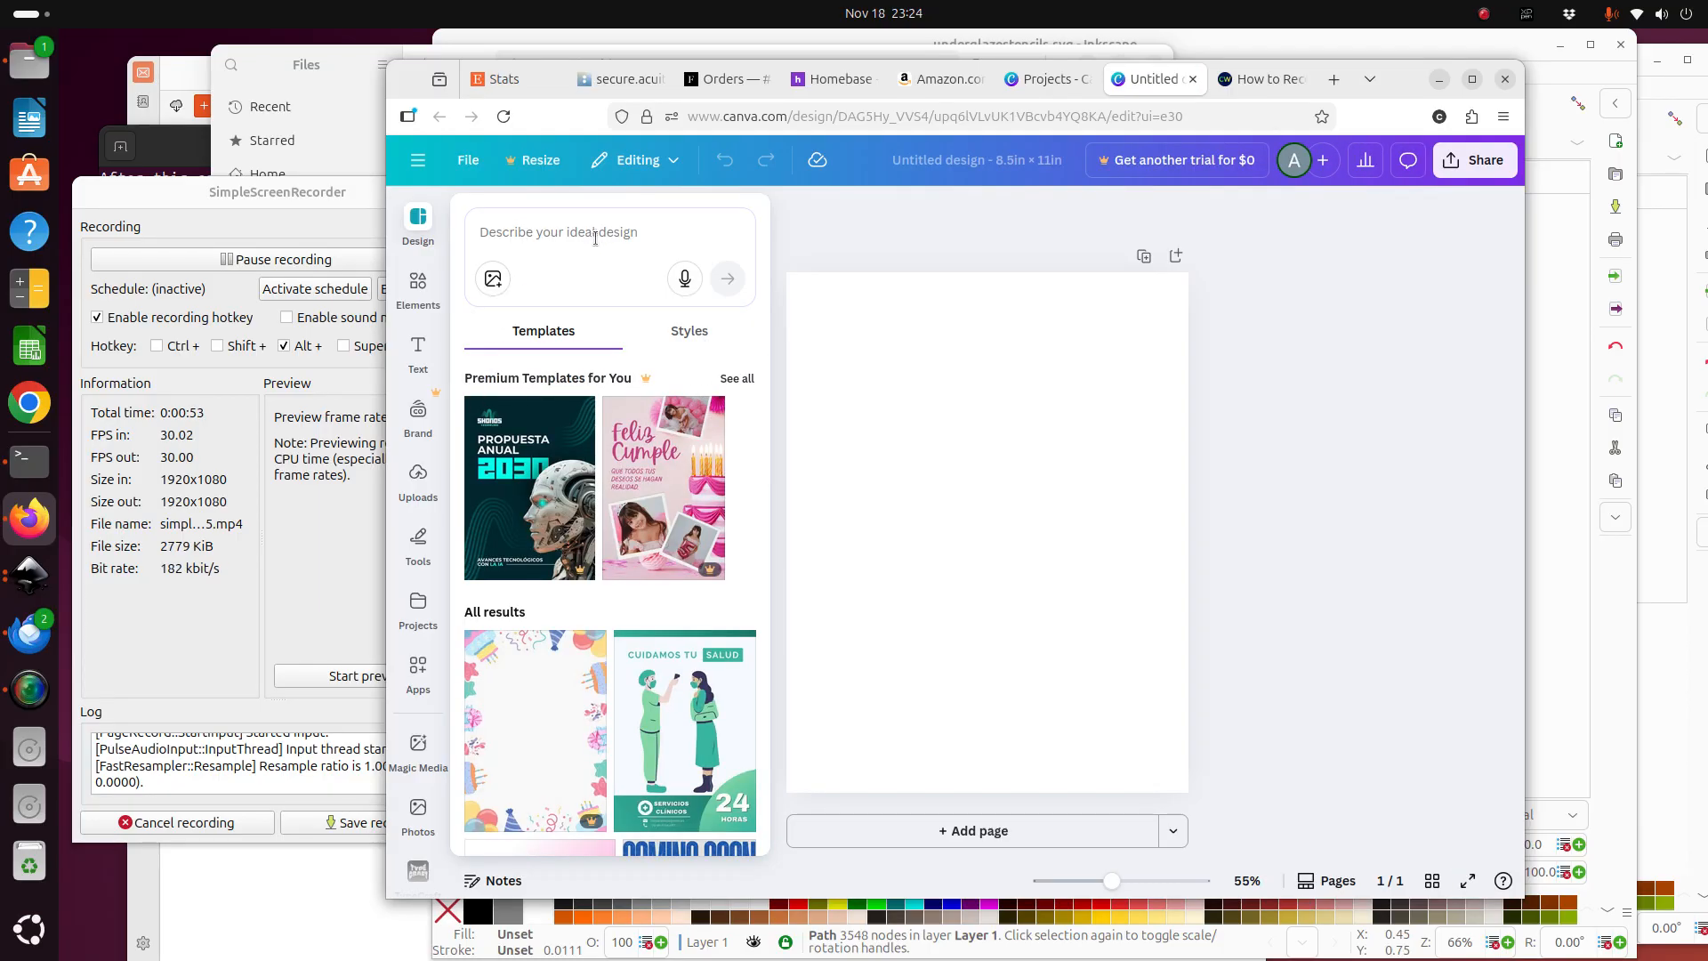
Search the graphics elements for "racoon" and add the free grey standing raccoon to the page.
left_click(417, 285)
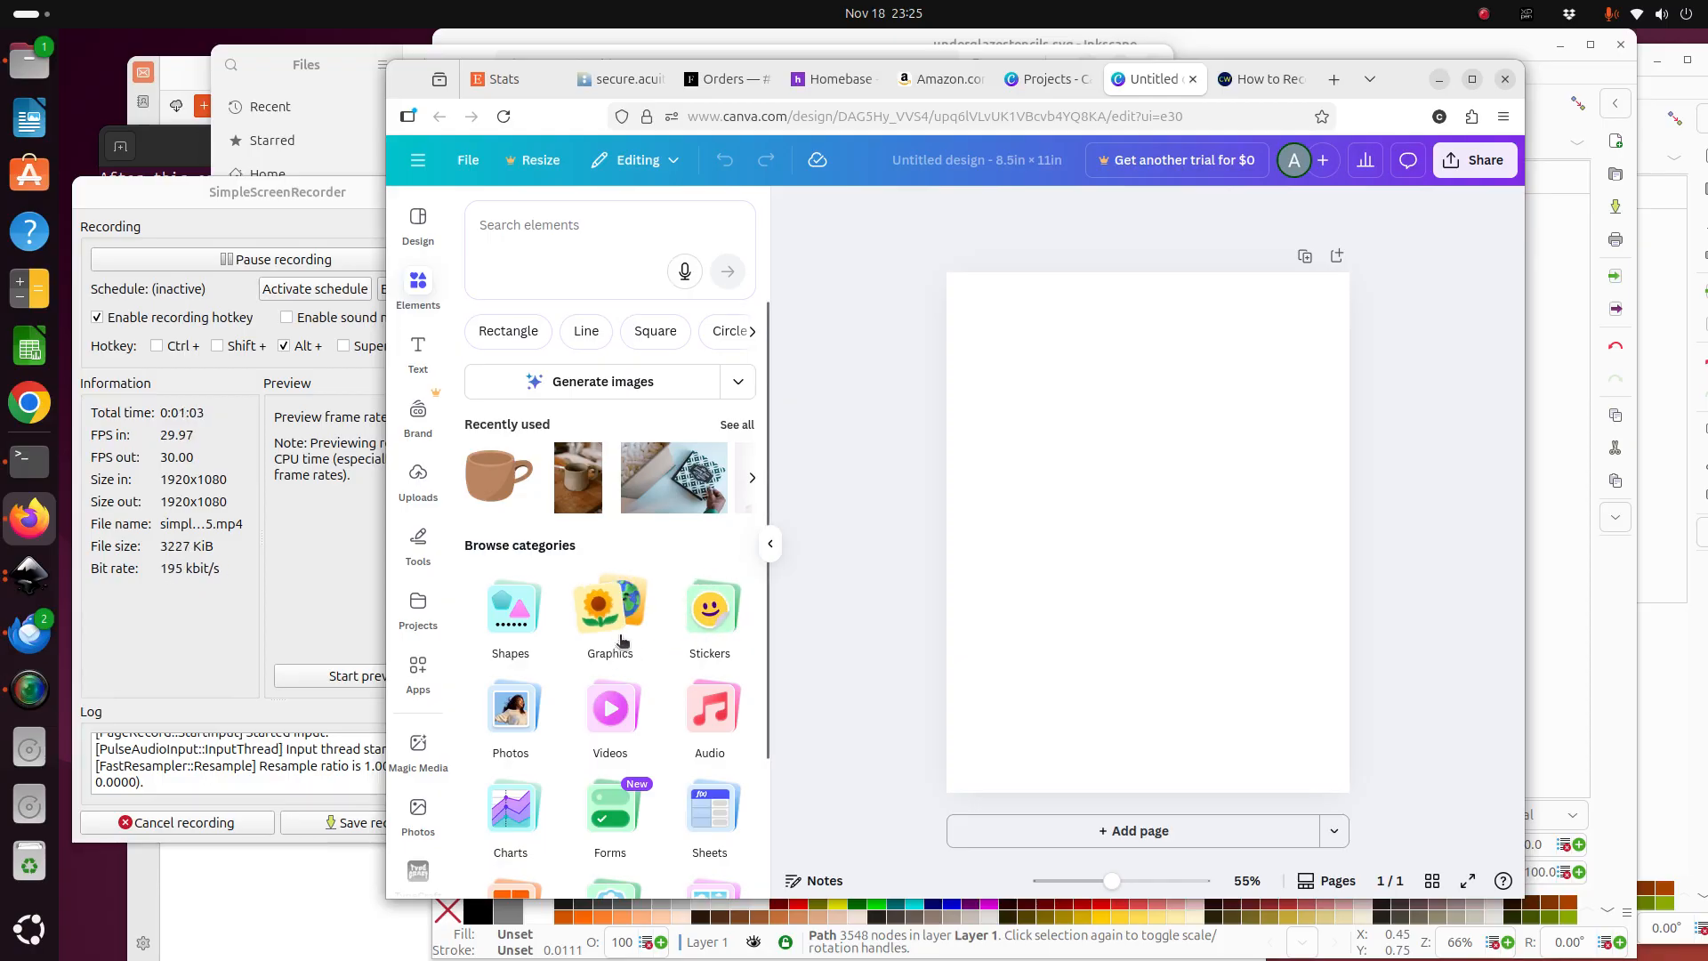
scroll(560, 642, "down", 1)
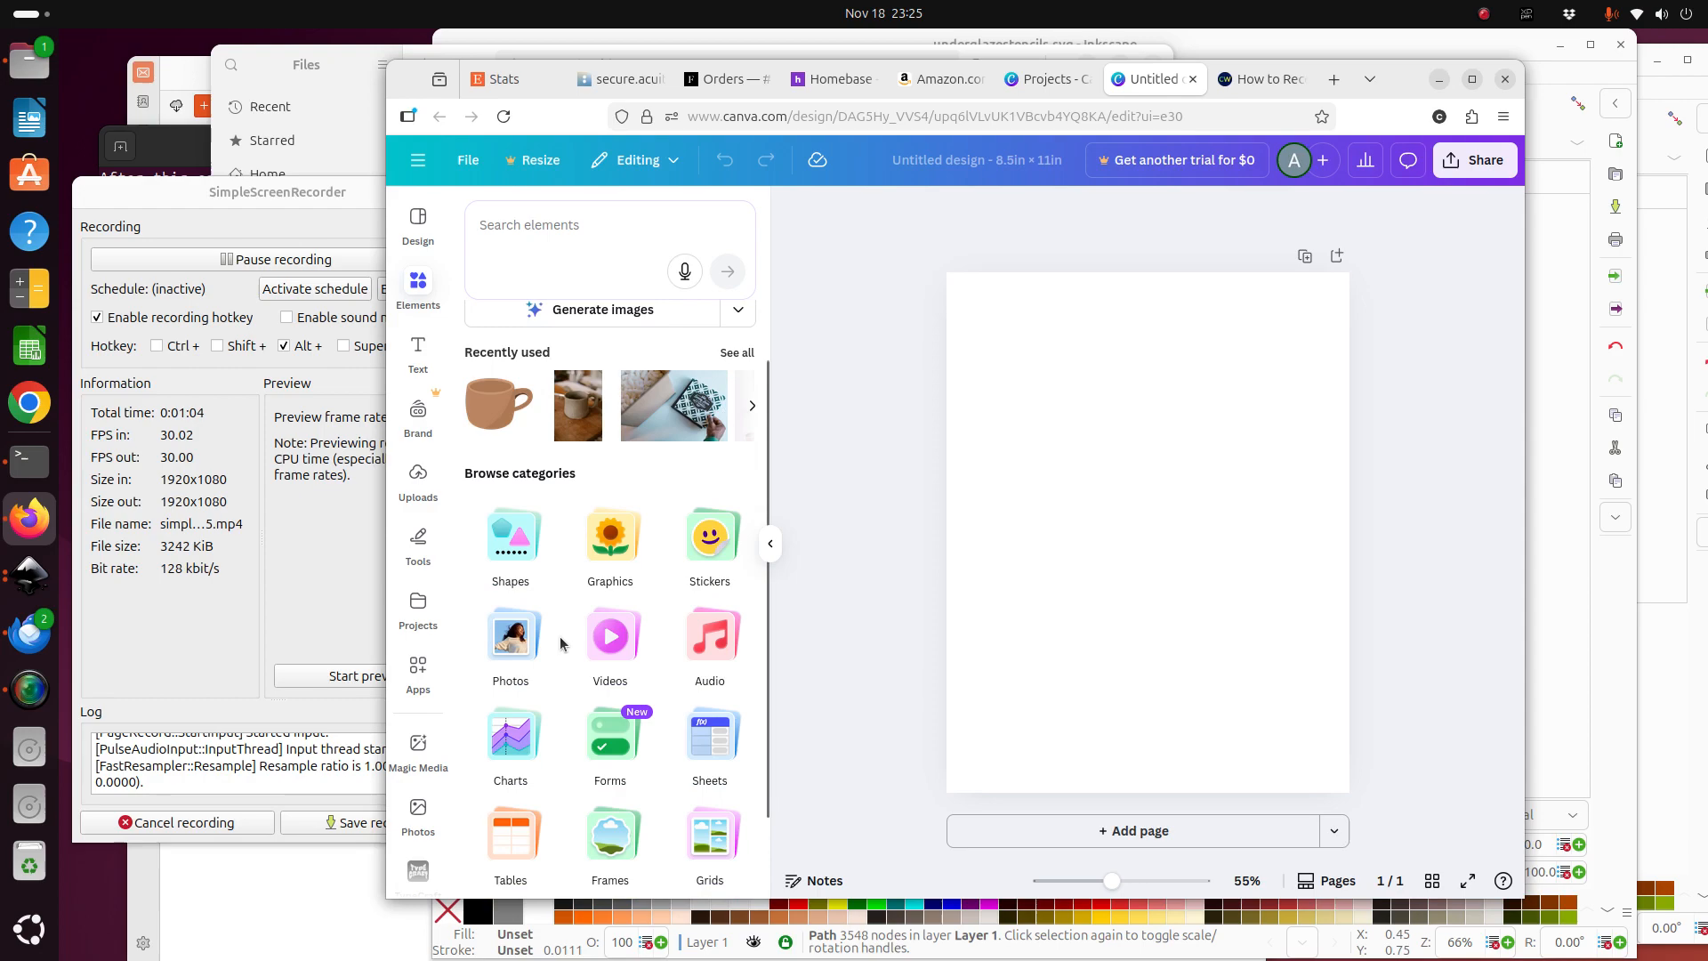
left_click(613, 542)
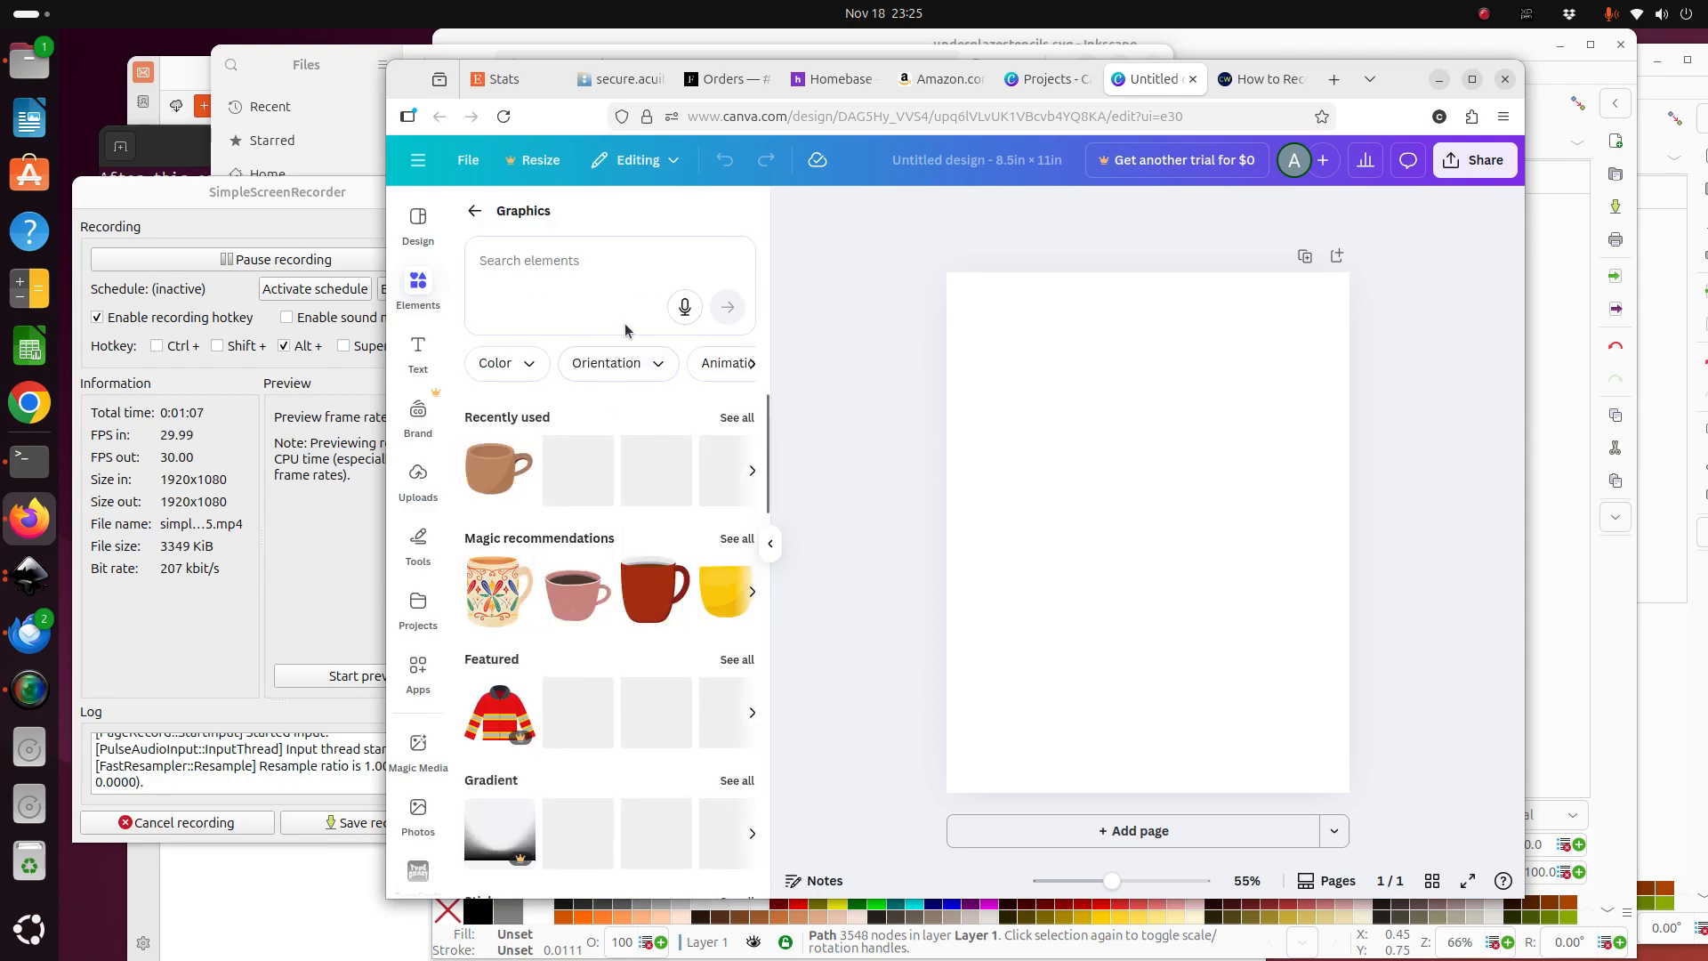
left_click(606, 257)
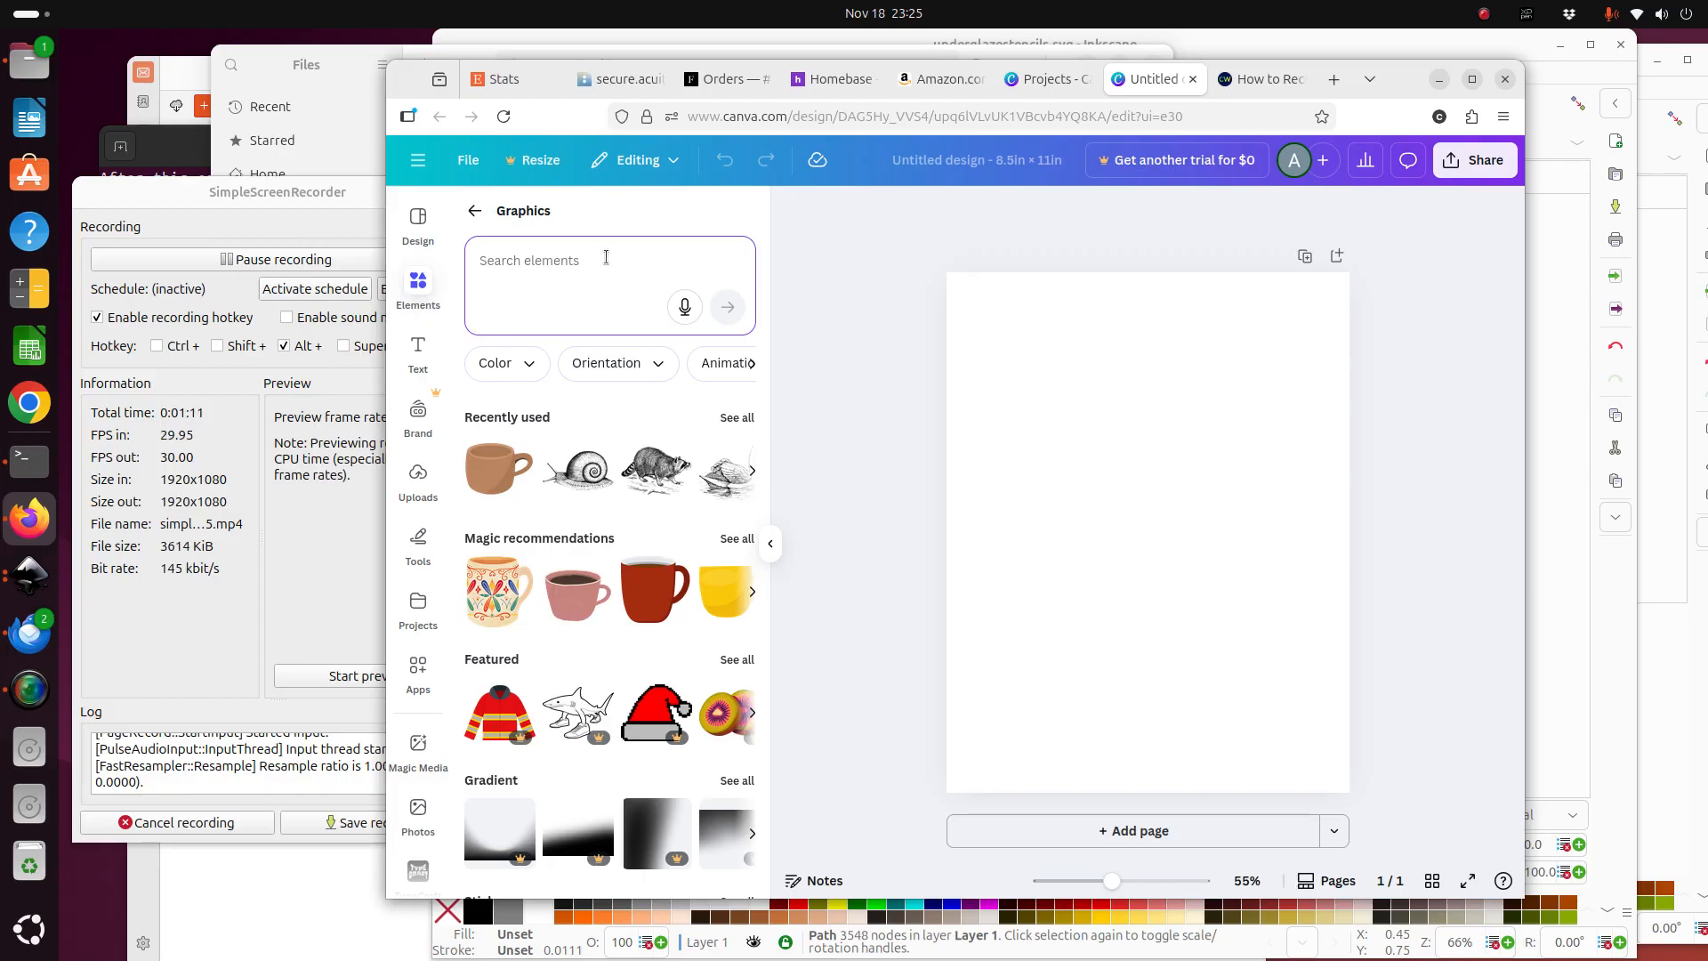
type("raco")
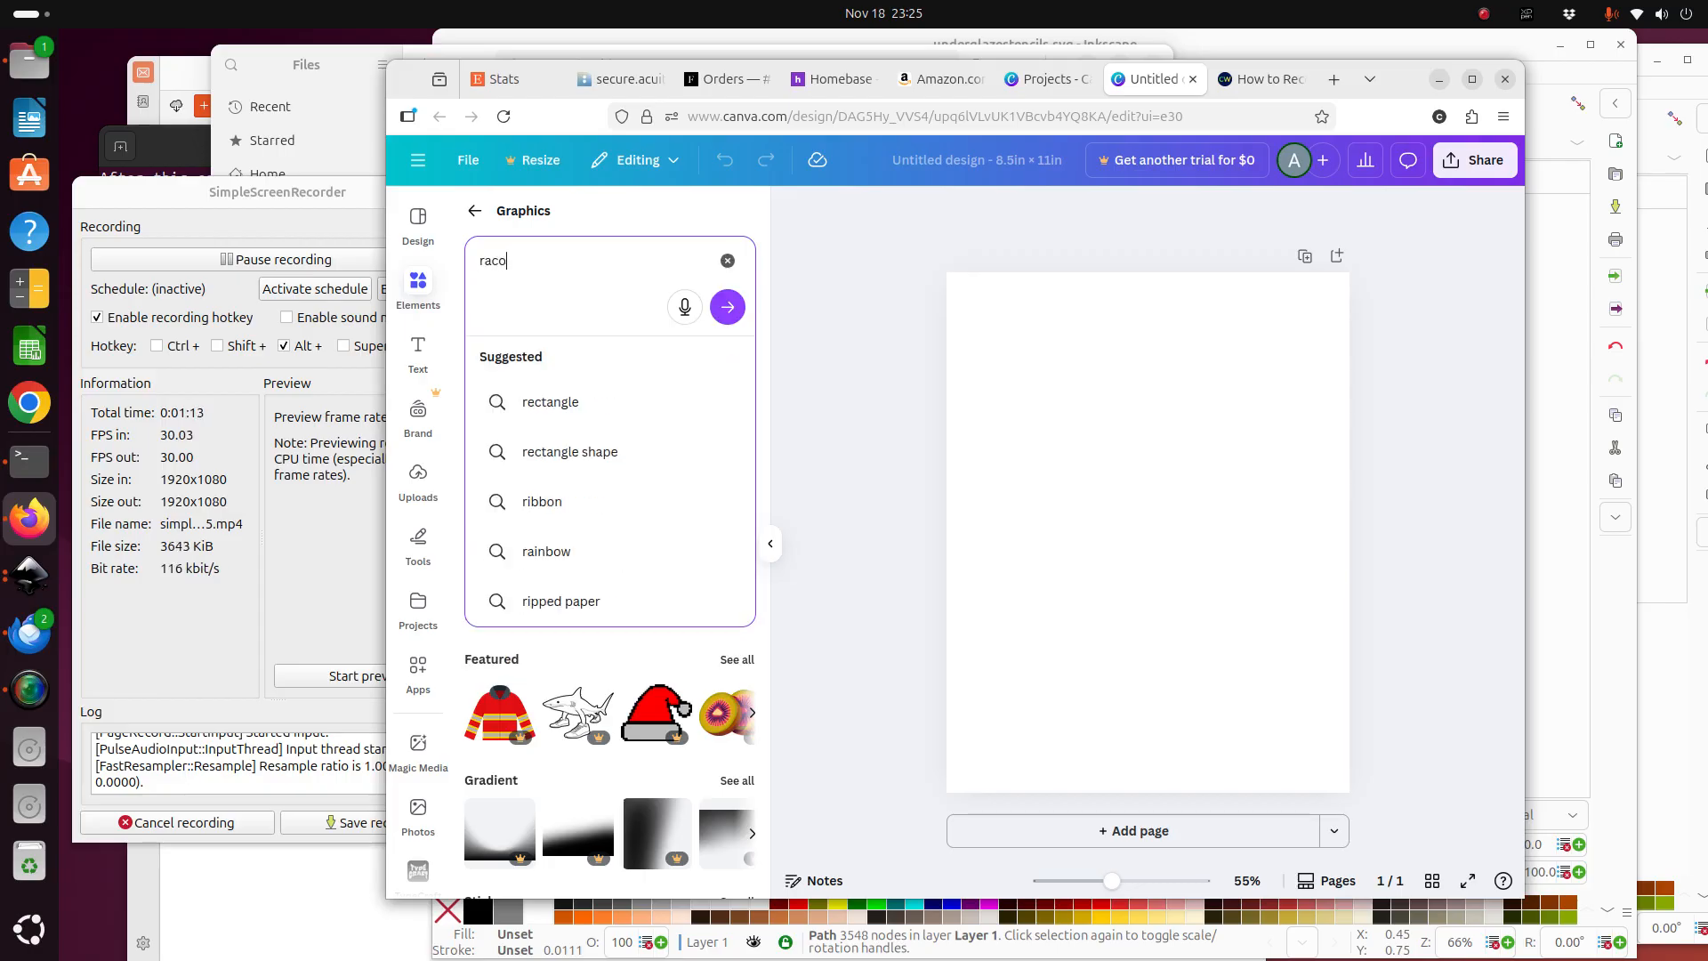
type("o")
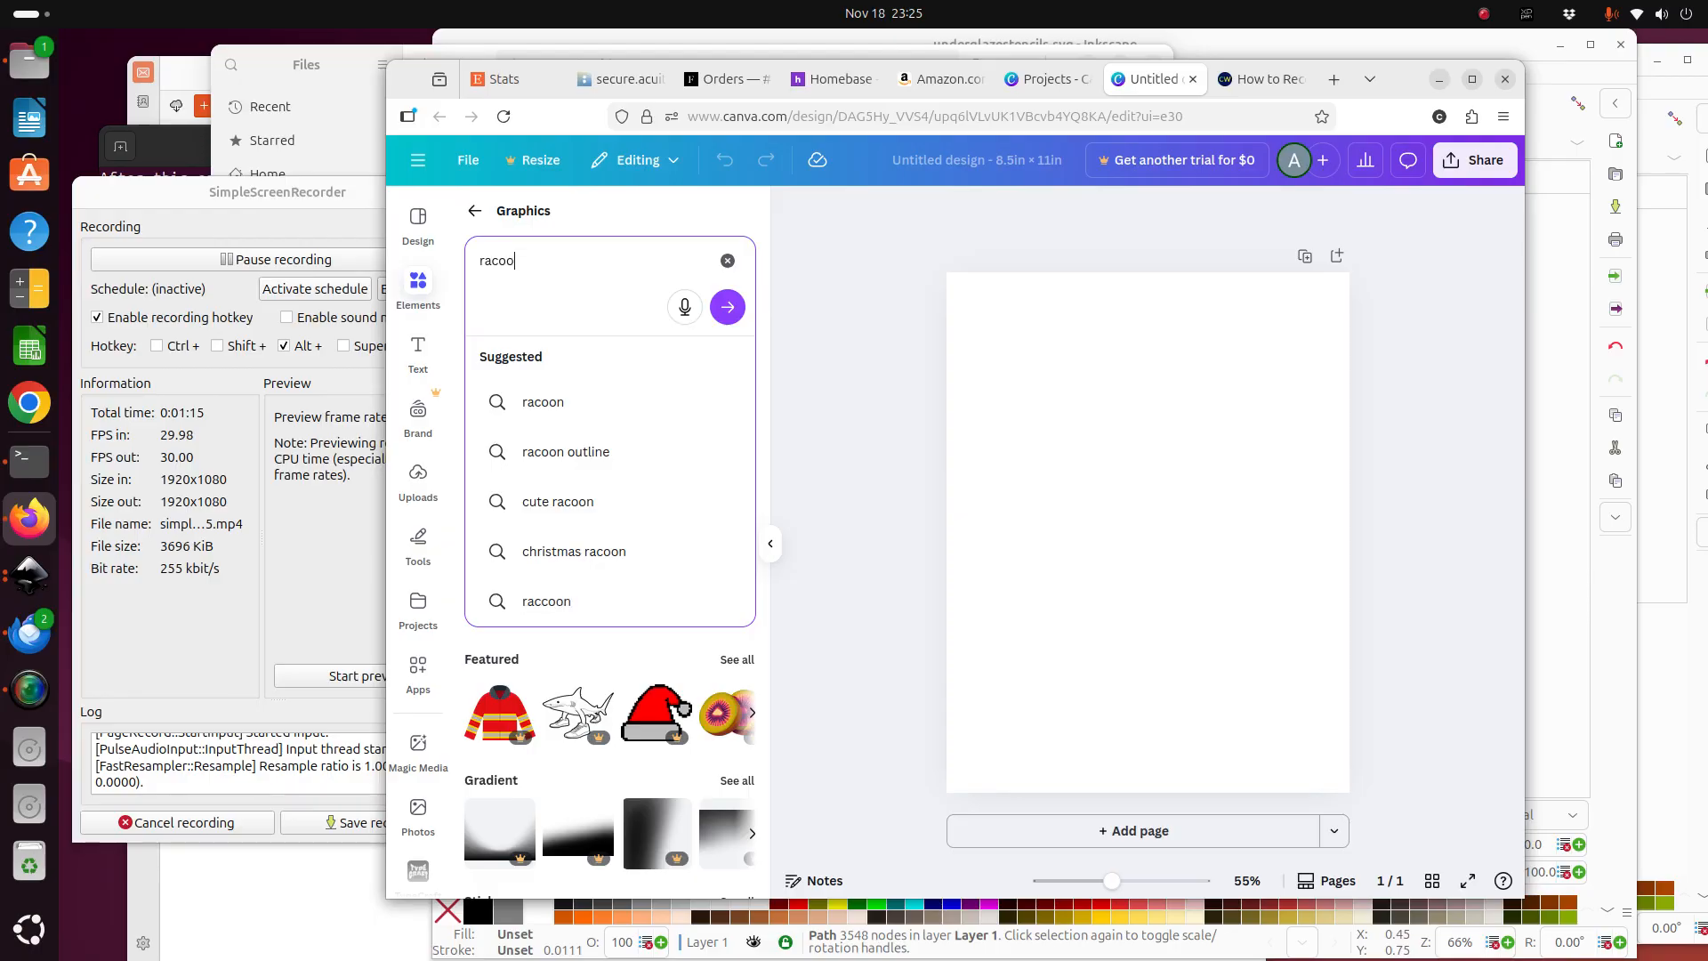
type("n")
key("Return")
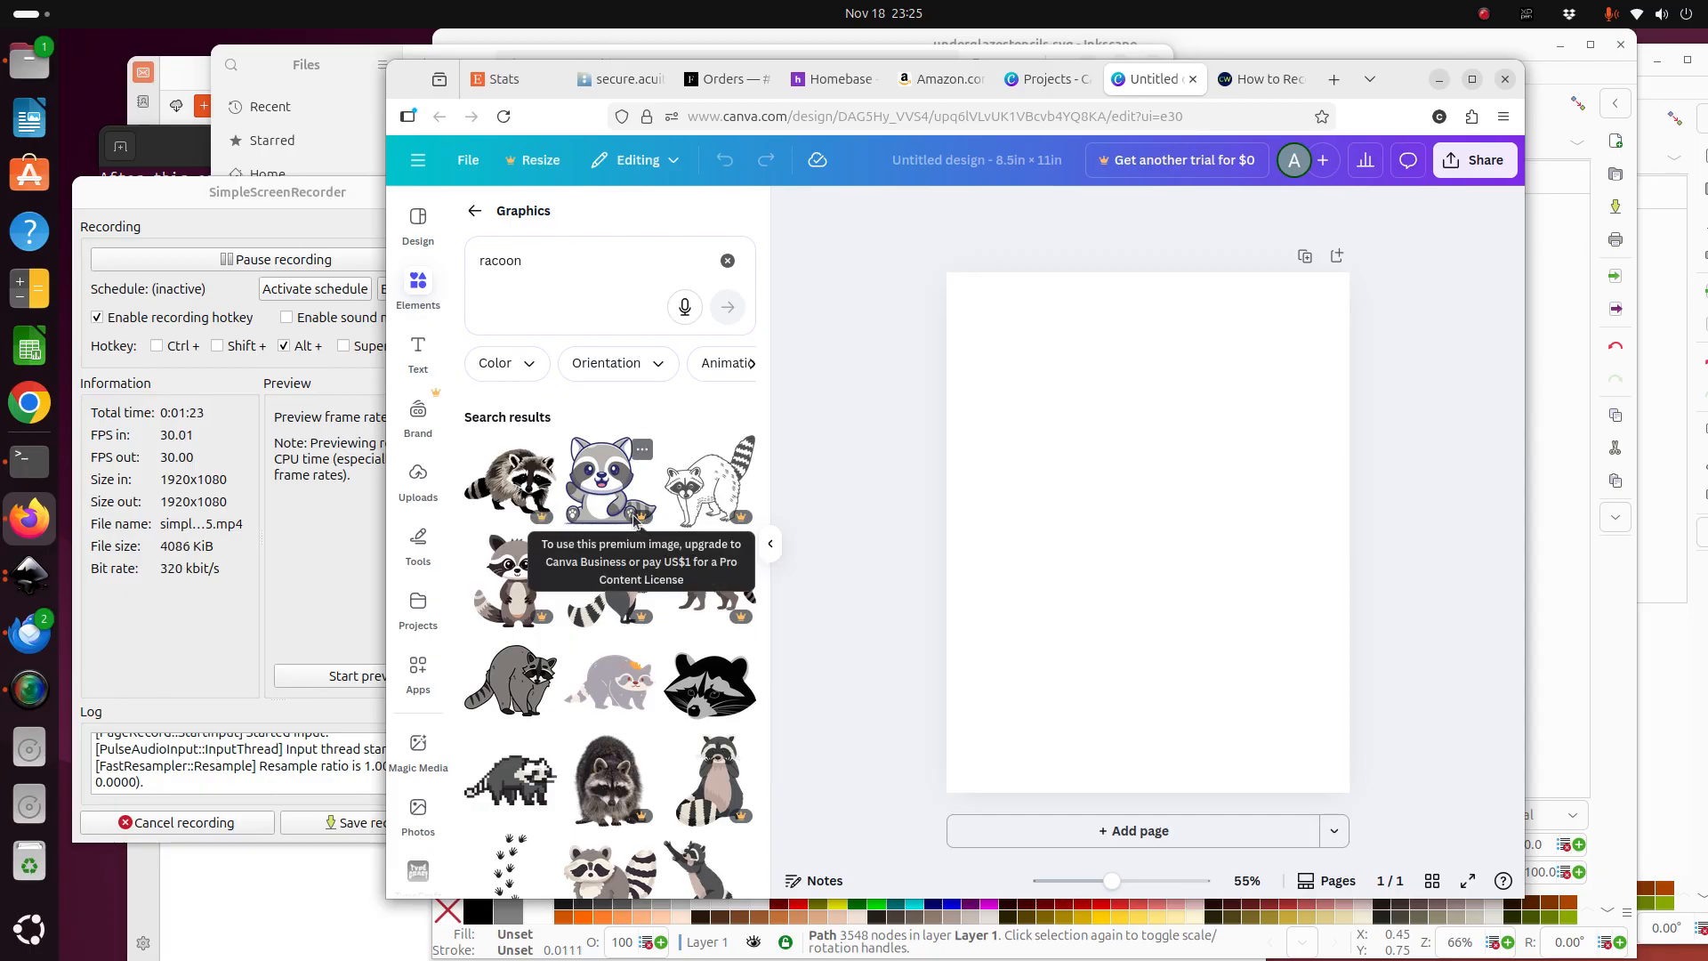
scroll(739, 643, "down", 1)
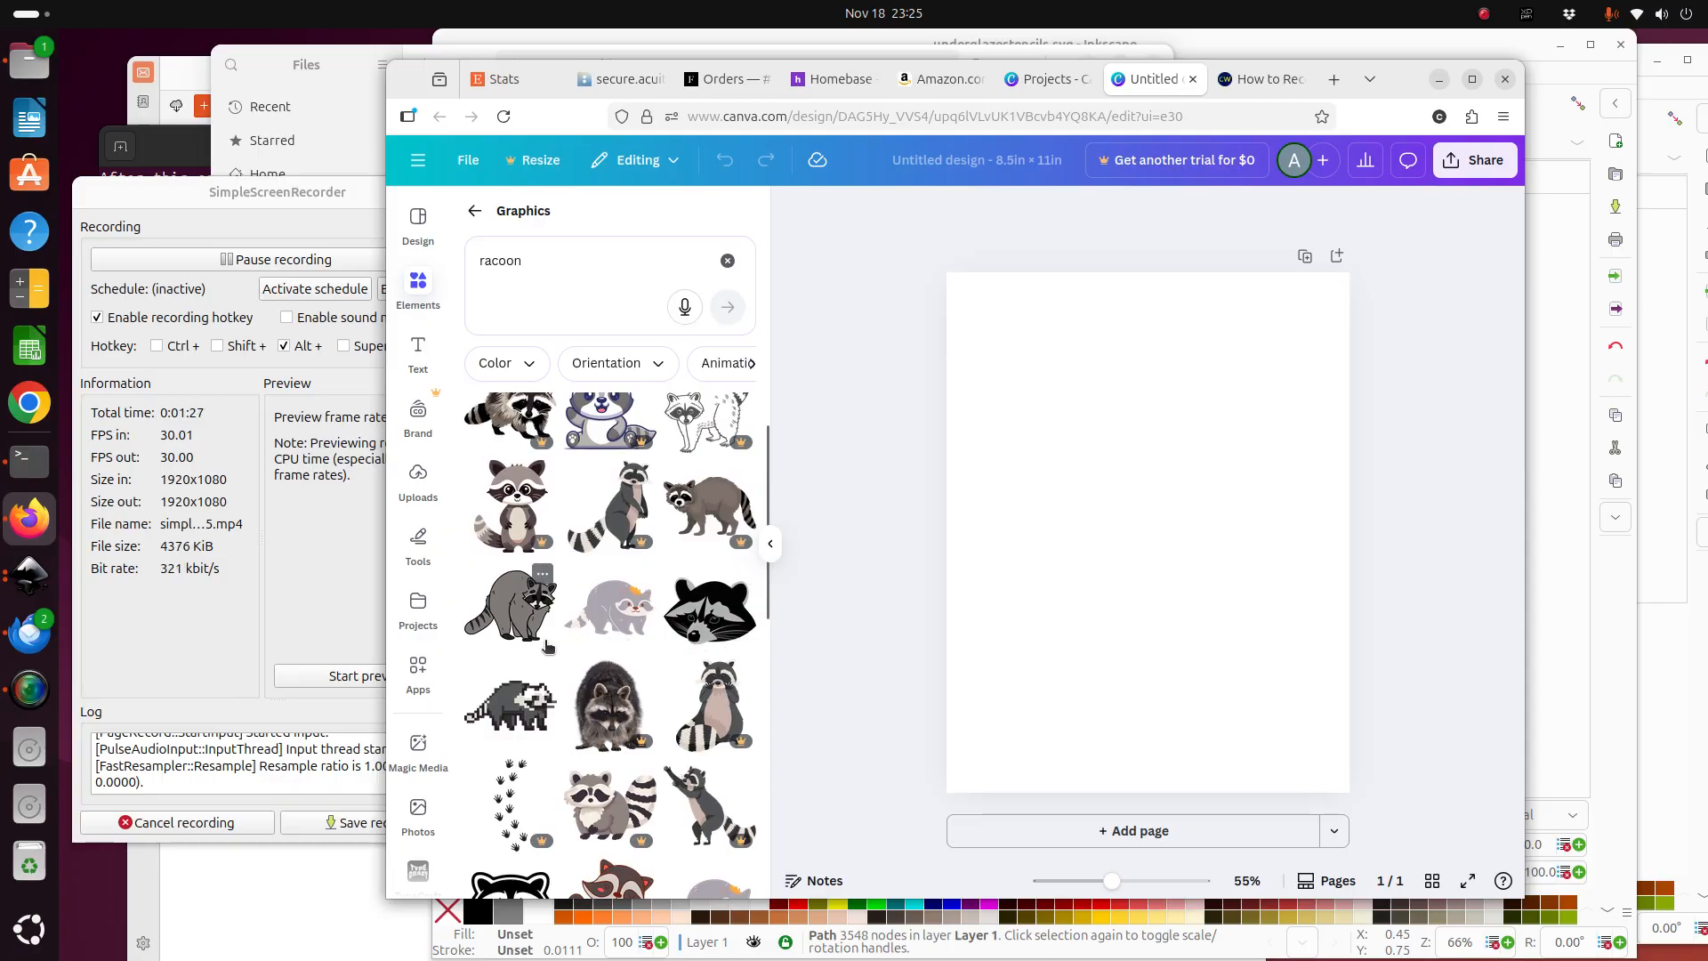
left_click(521, 614)
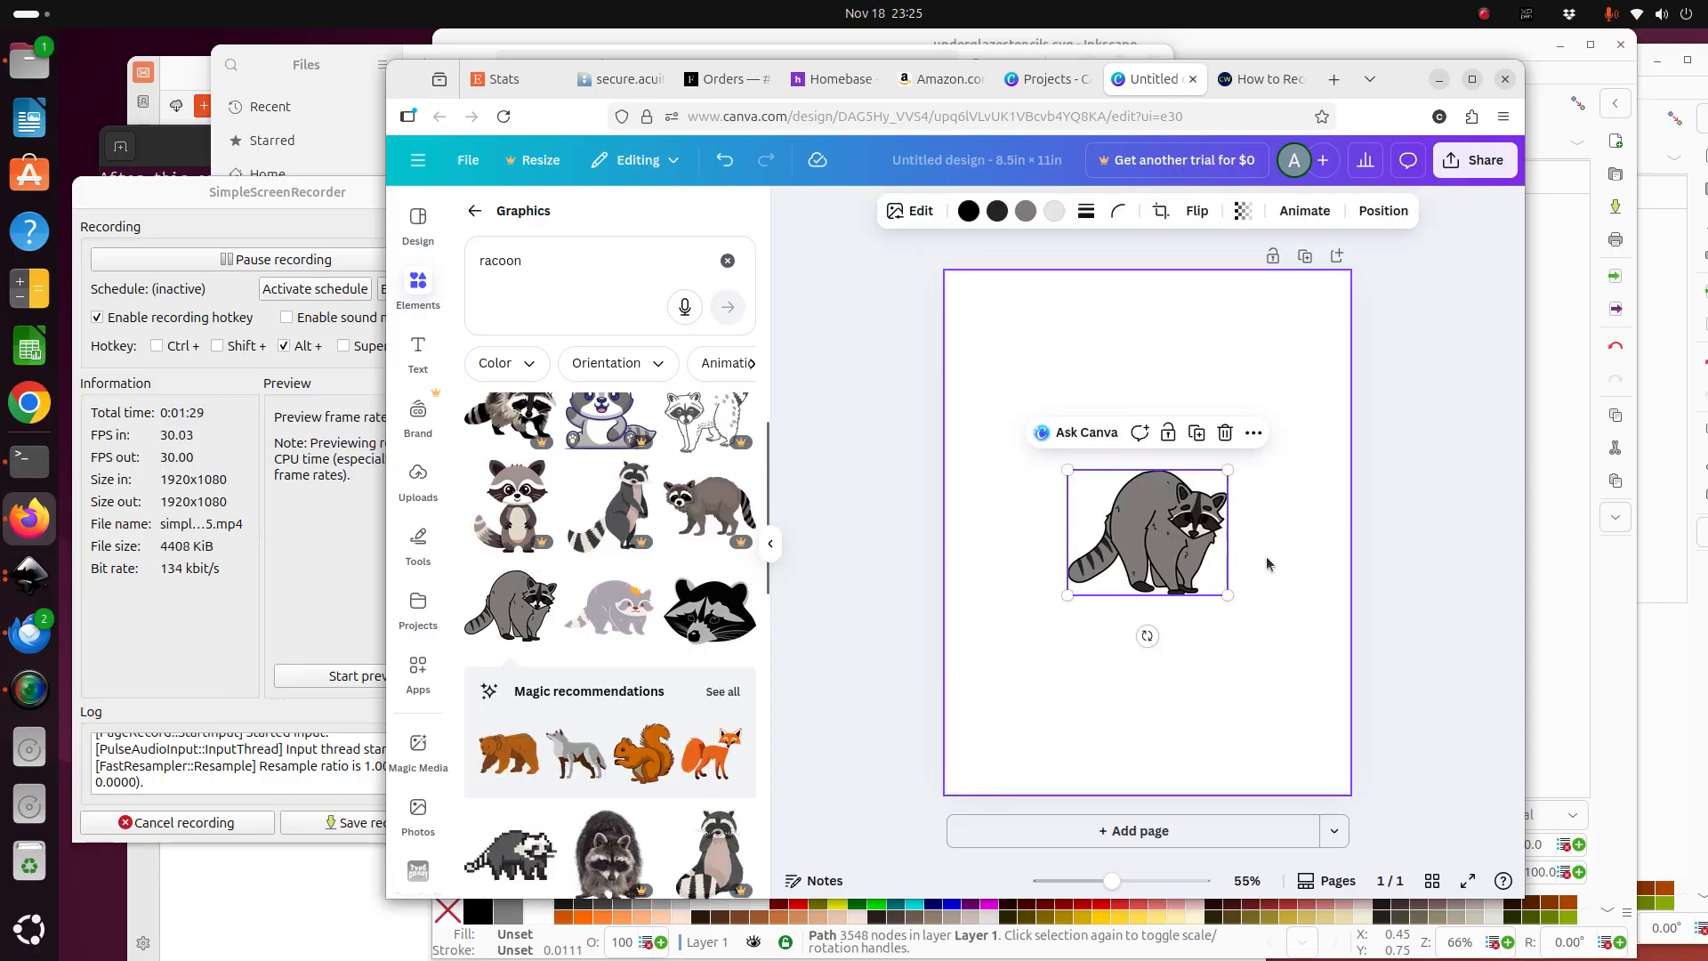
Add the walking raccoon line drawing from the search results and place it above the grey raccoon.
scroll(698, 560, "down", 2)
scroll(698, 553, "down", 2)
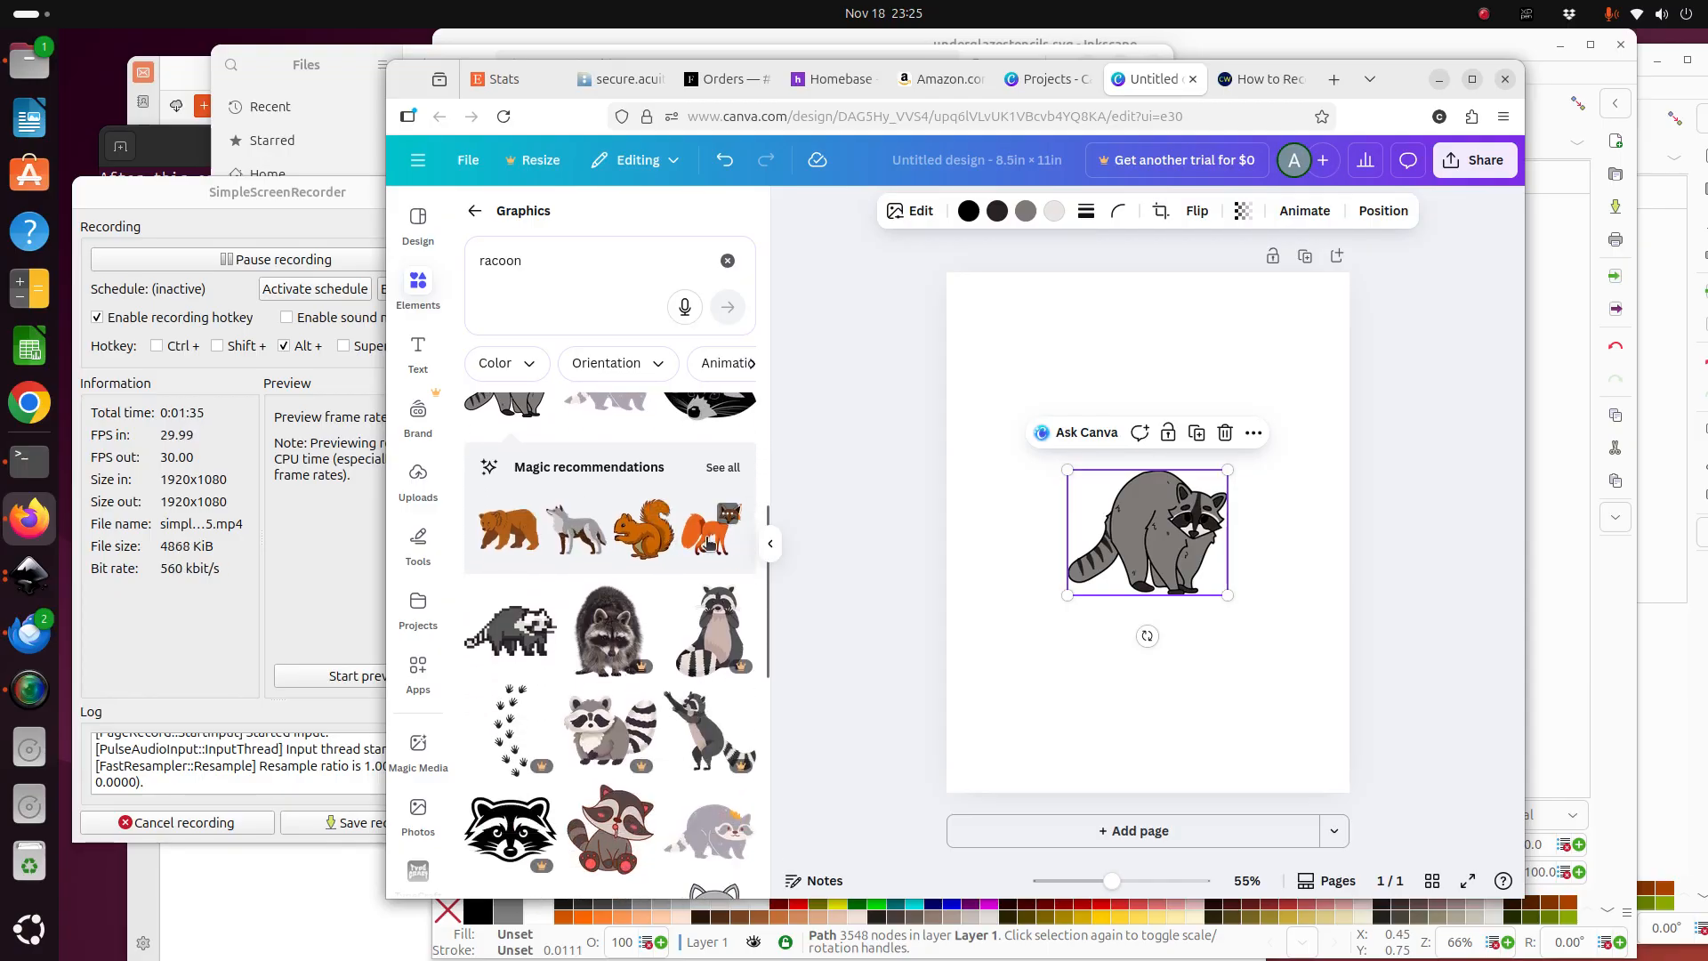
scroll(707, 543, "down", 1)
scroll(623, 554, "down", 3)
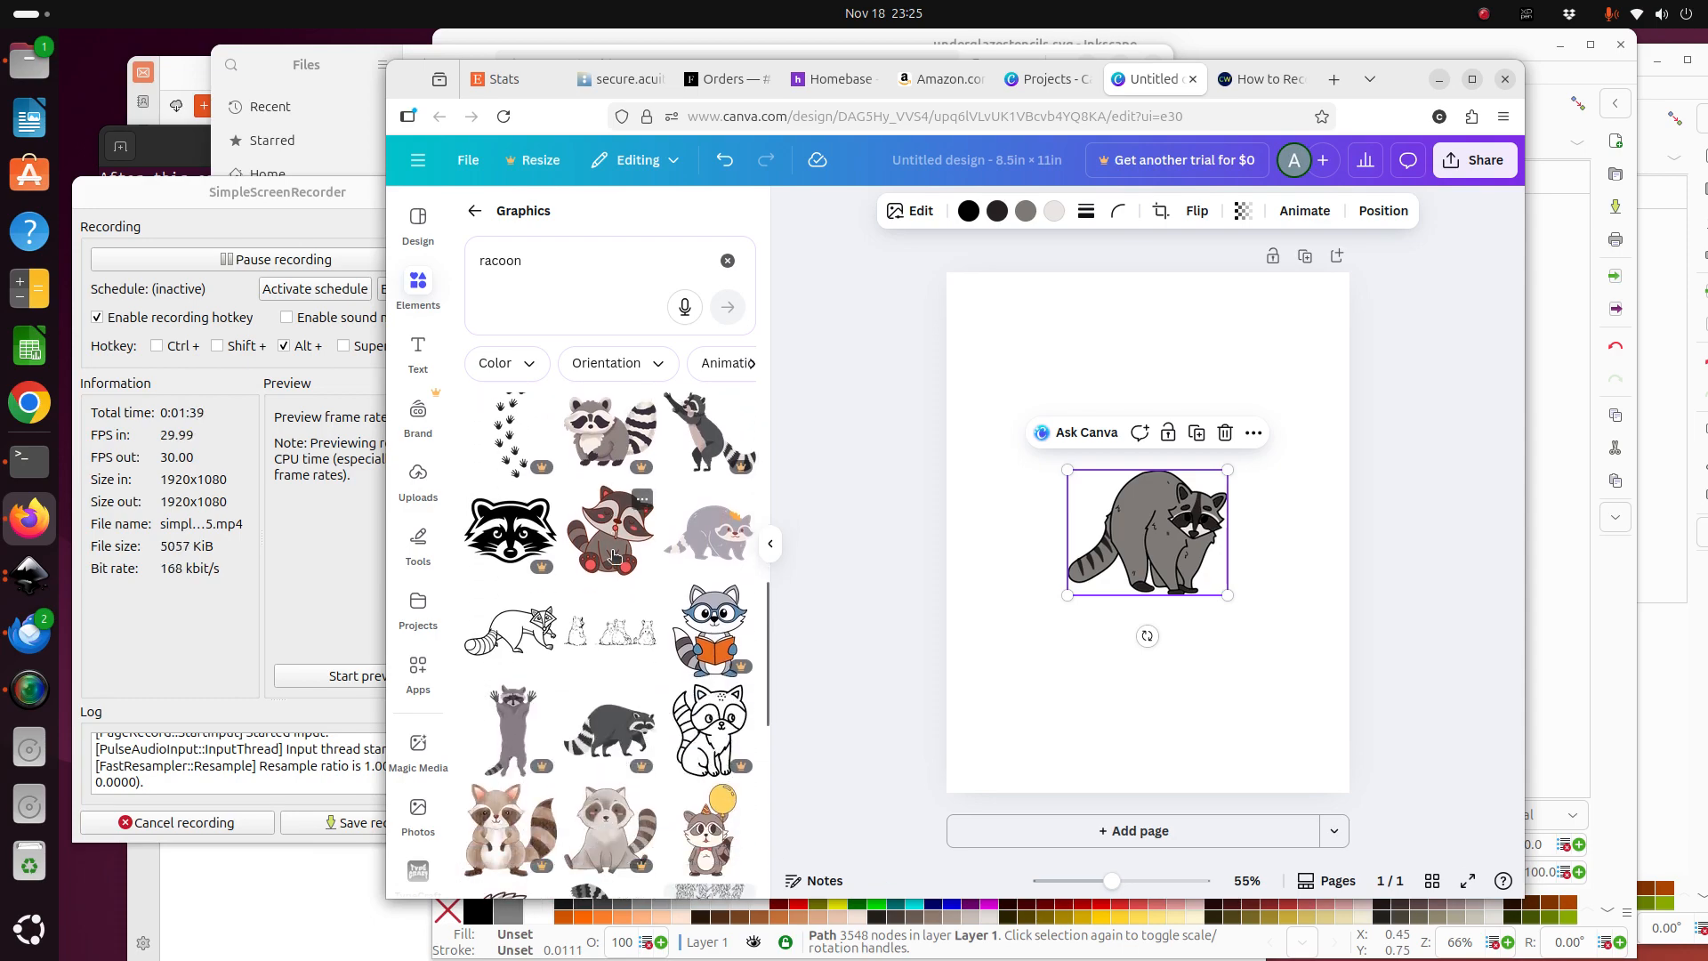
scroll(614, 556, "down", 1)
left_click(509, 553)
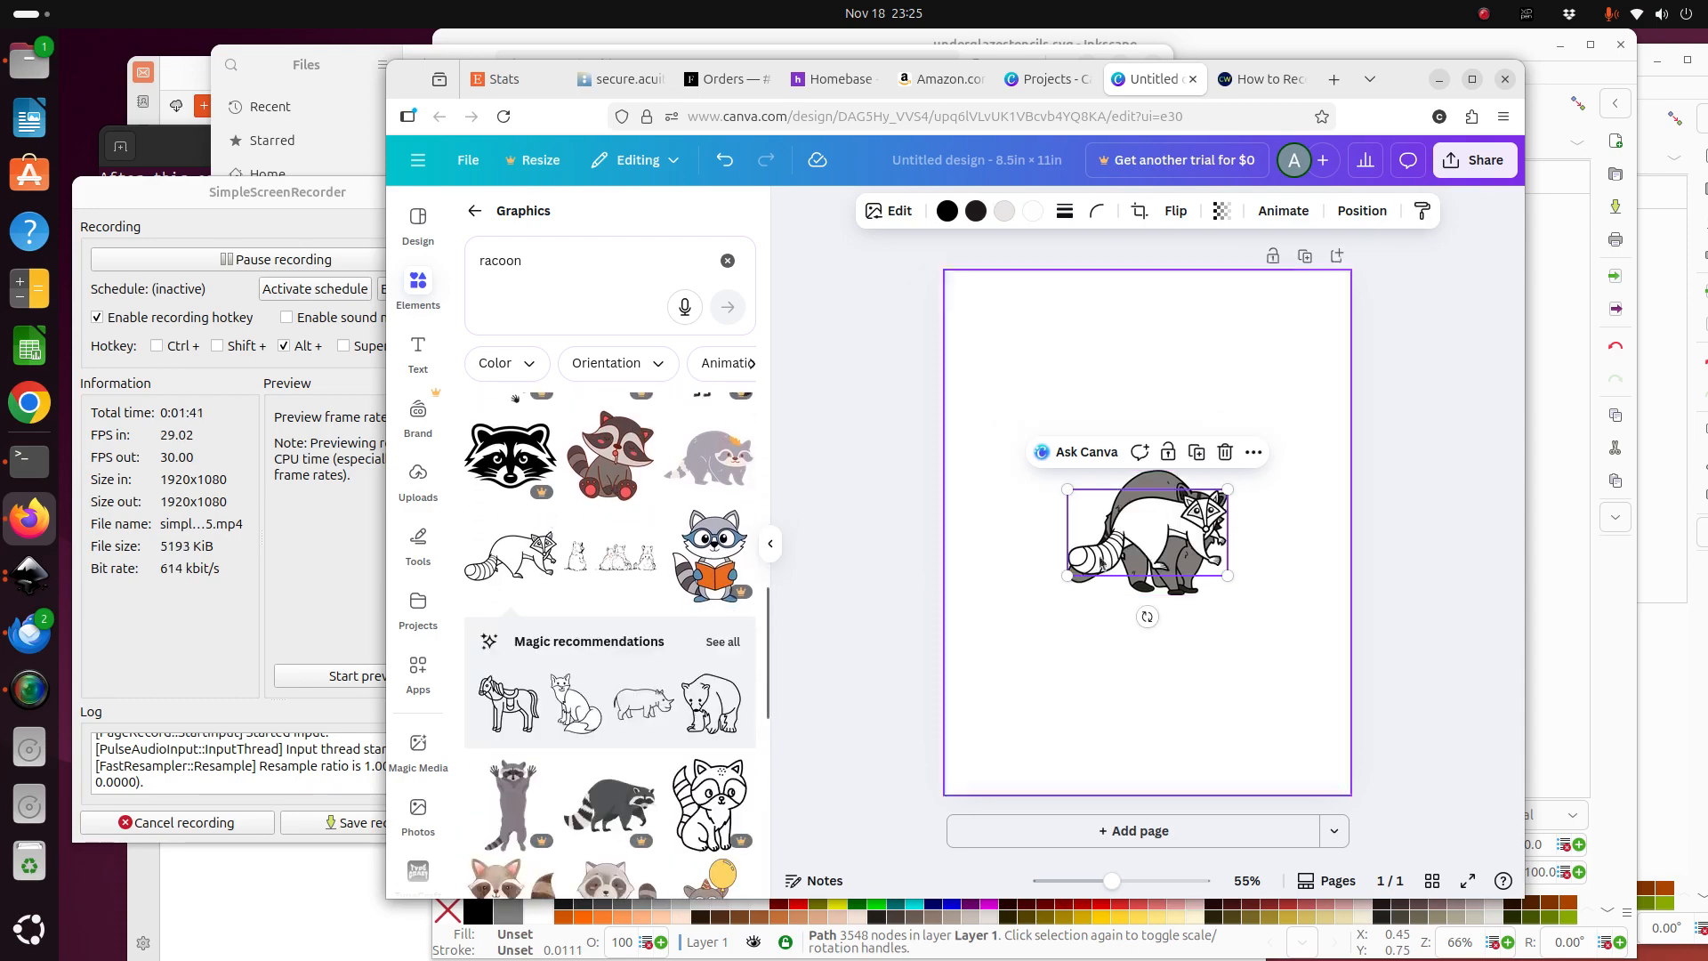
left_click_drag(1157, 537, 1153, 386)
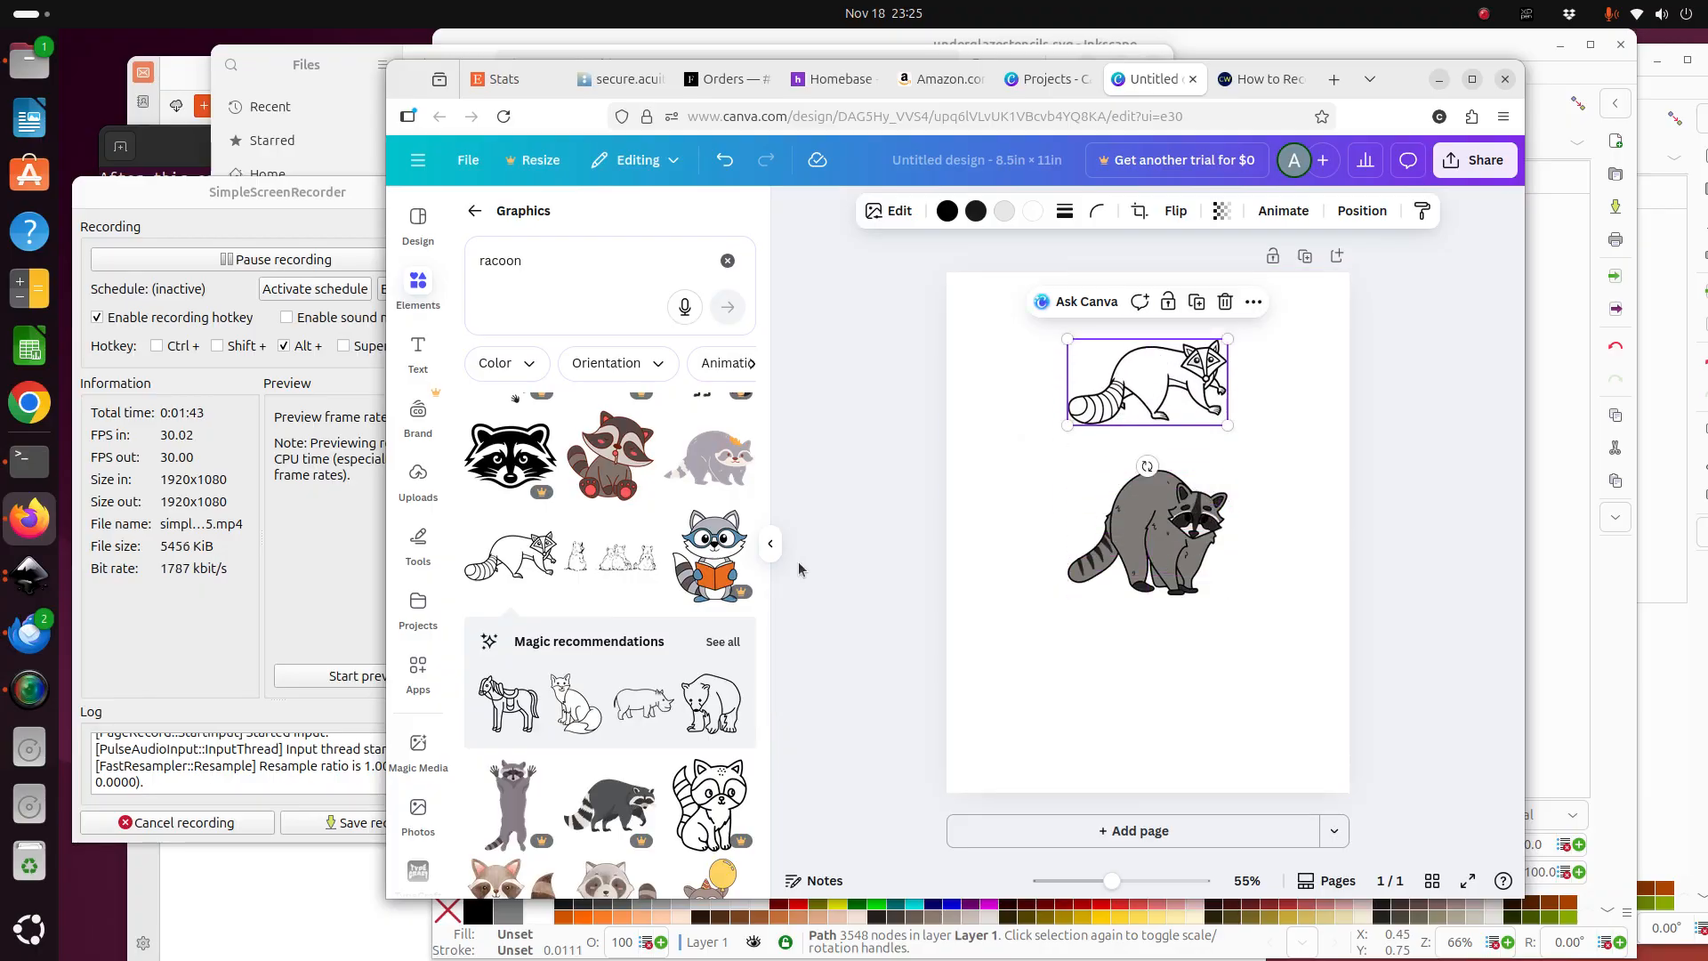
Browse the remaining raccoon graphics, then open the full set of magic recommendations for the raccoon line drawing.
scroll(597, 582, "down", 2)
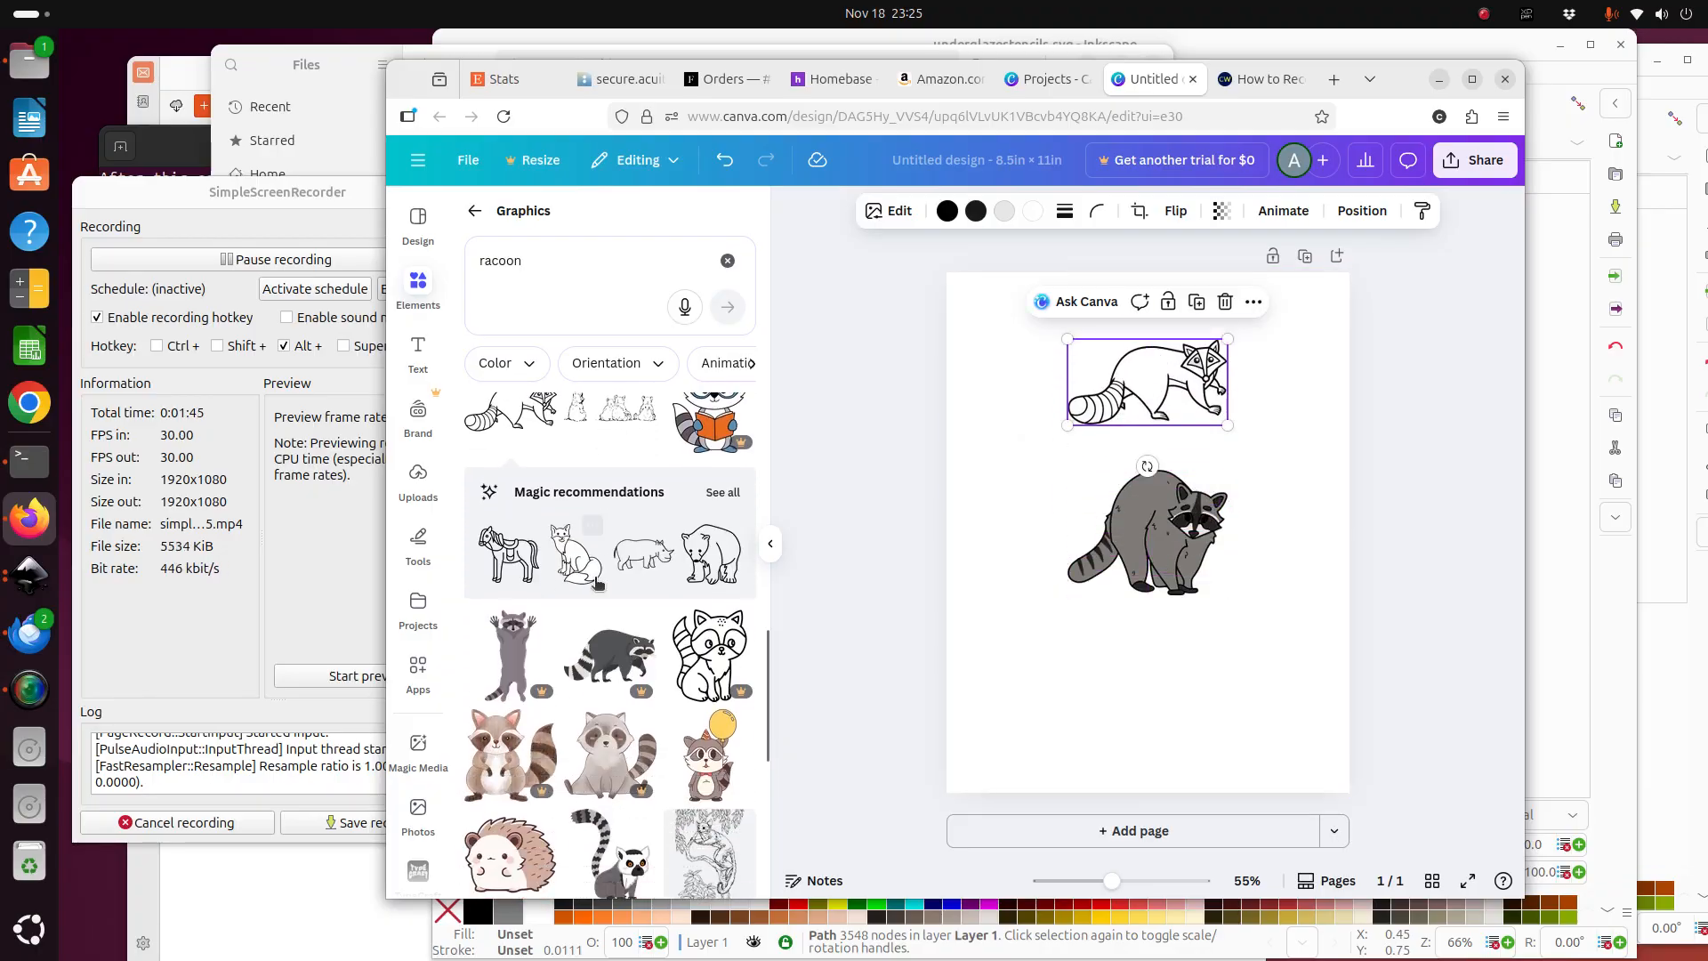
scroll(641, 581, "down", 3)
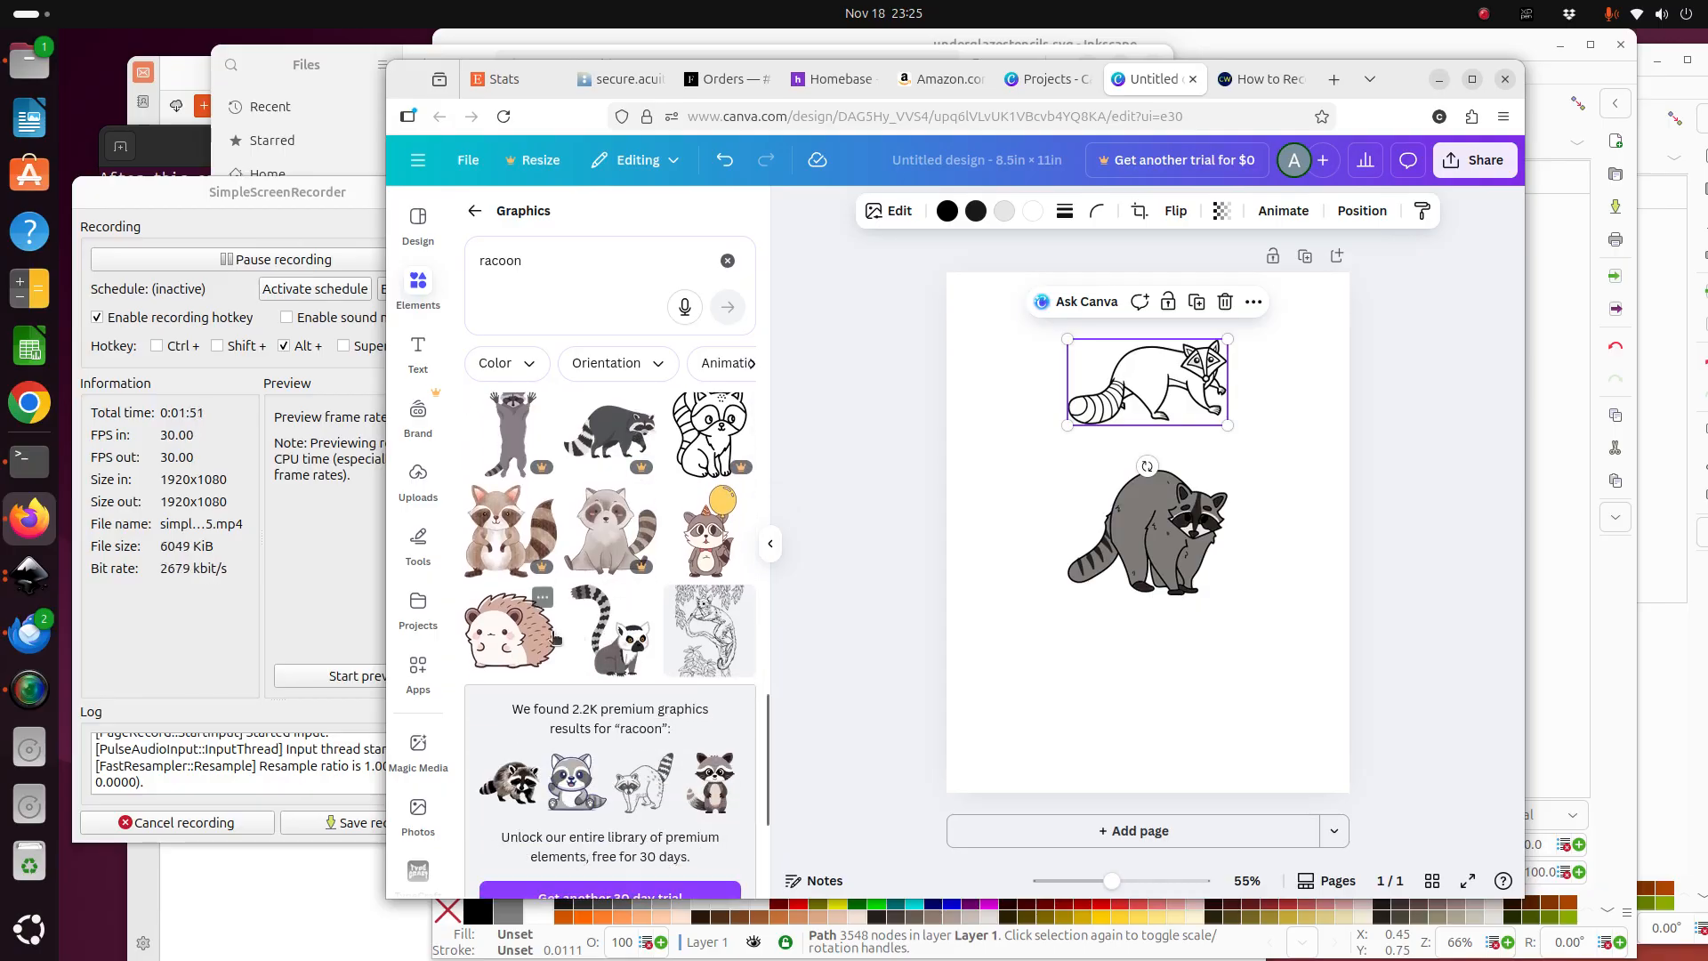
scroll(538, 594, "down", 1)
scroll(538, 567, "down", 9)
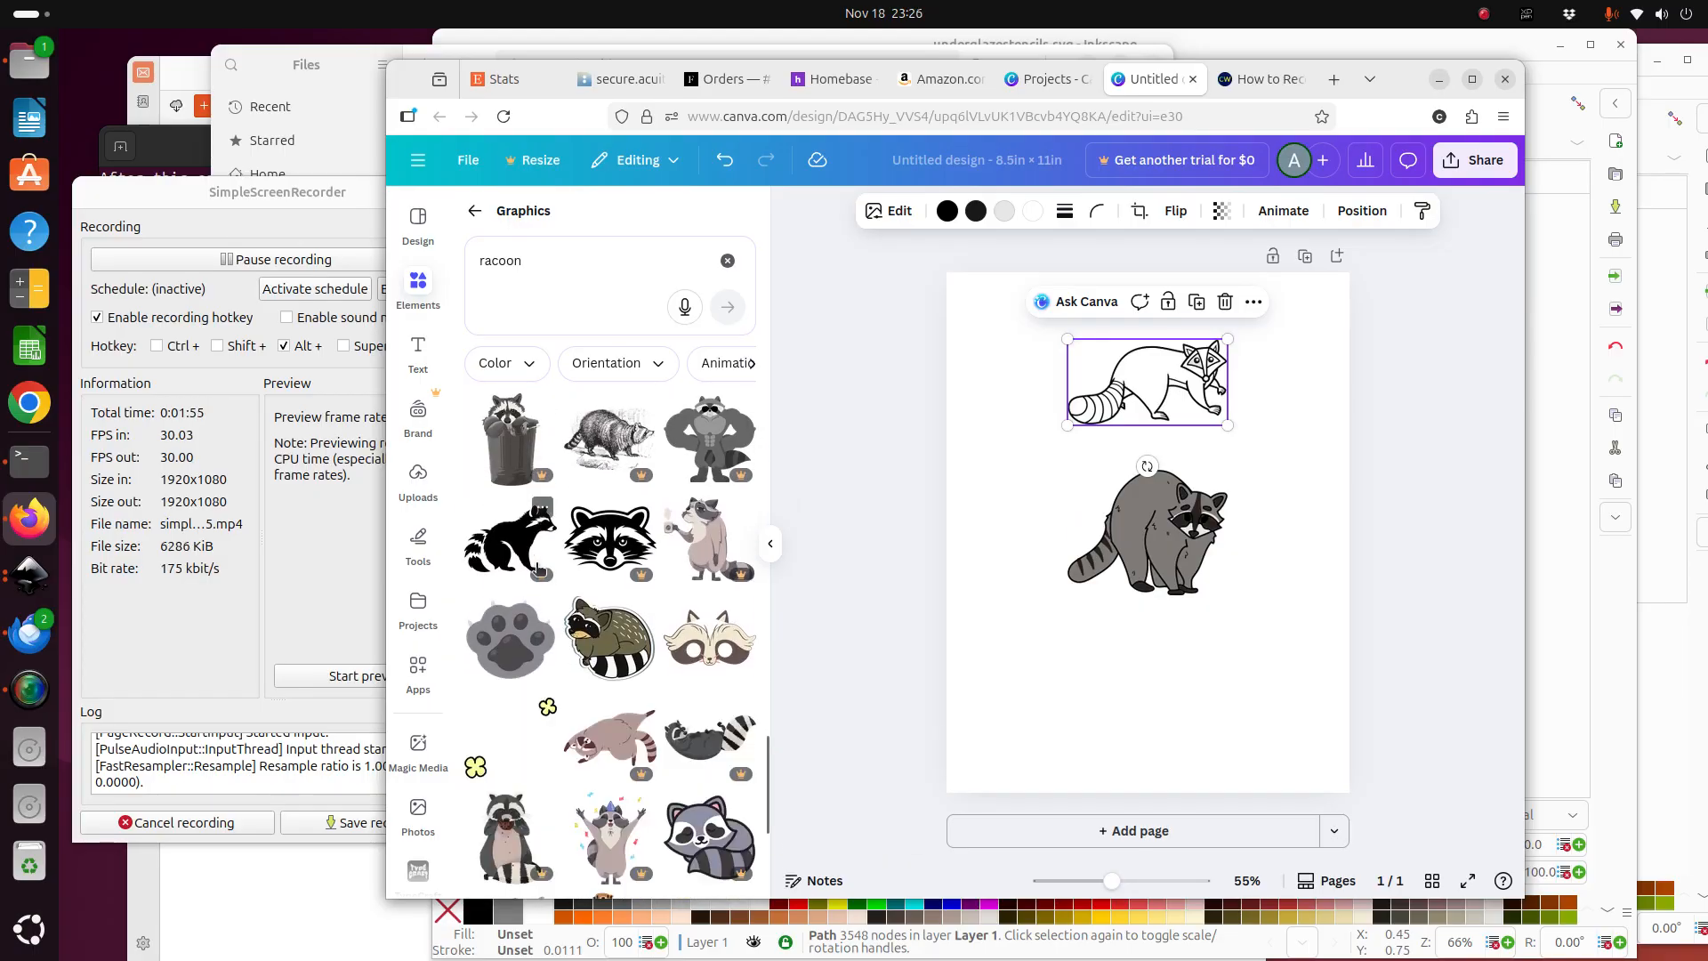
scroll(538, 568, "down", 2)
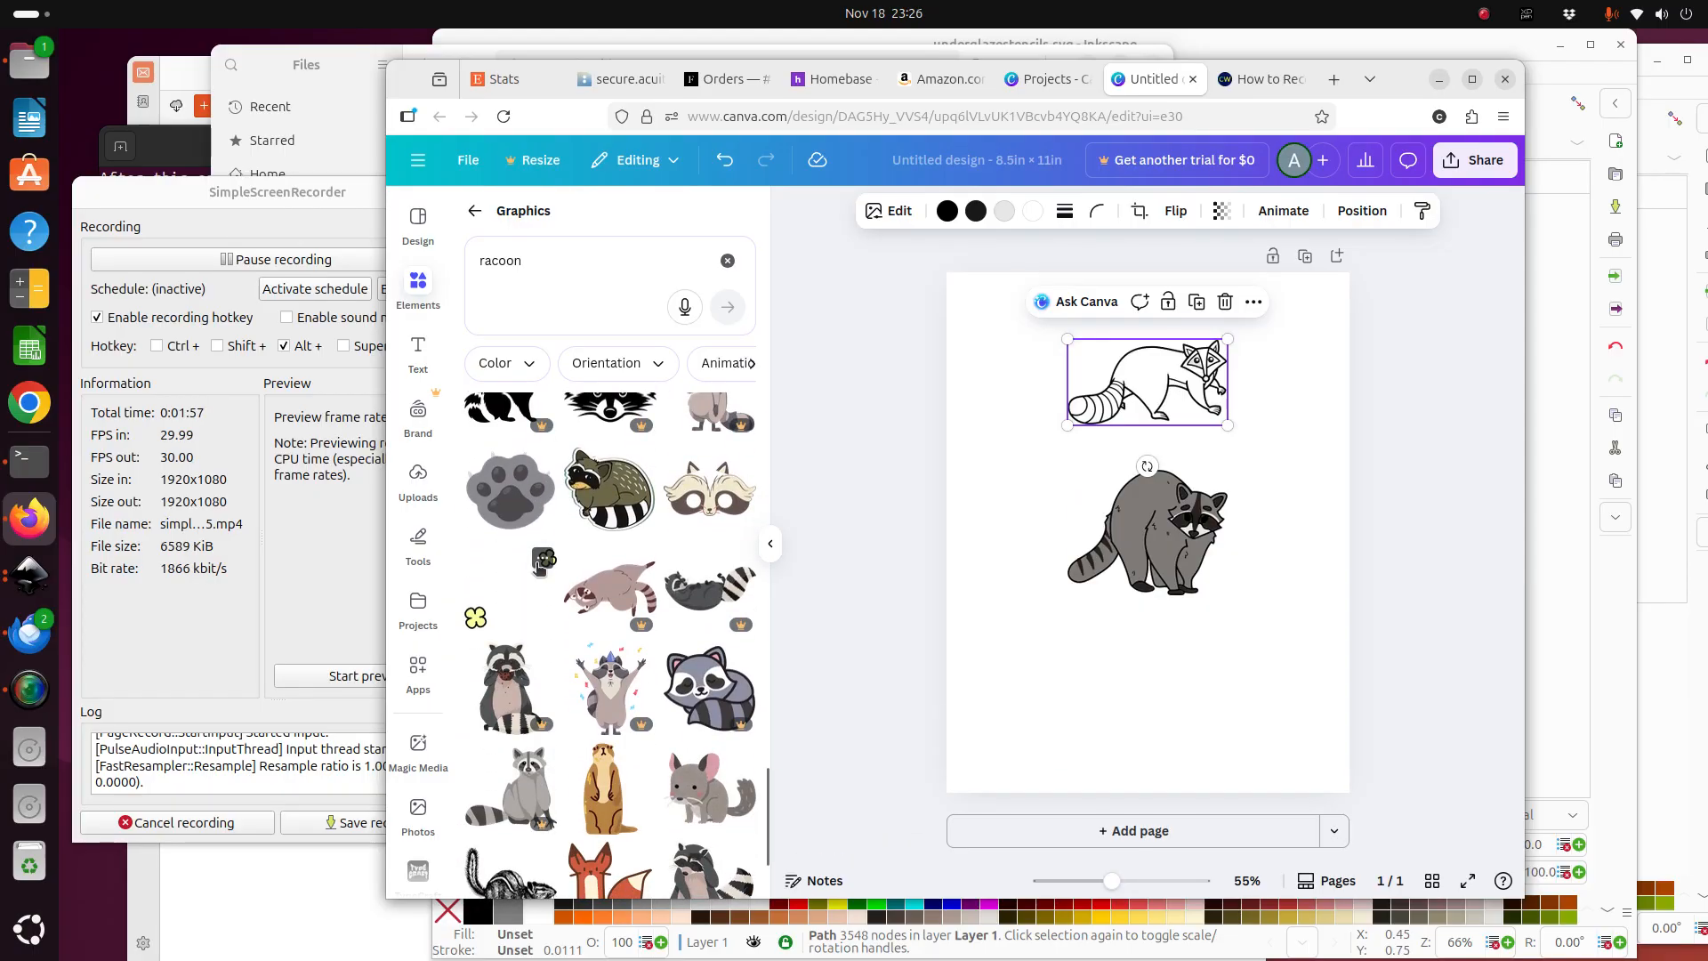
scroll(538, 567, "down", 8)
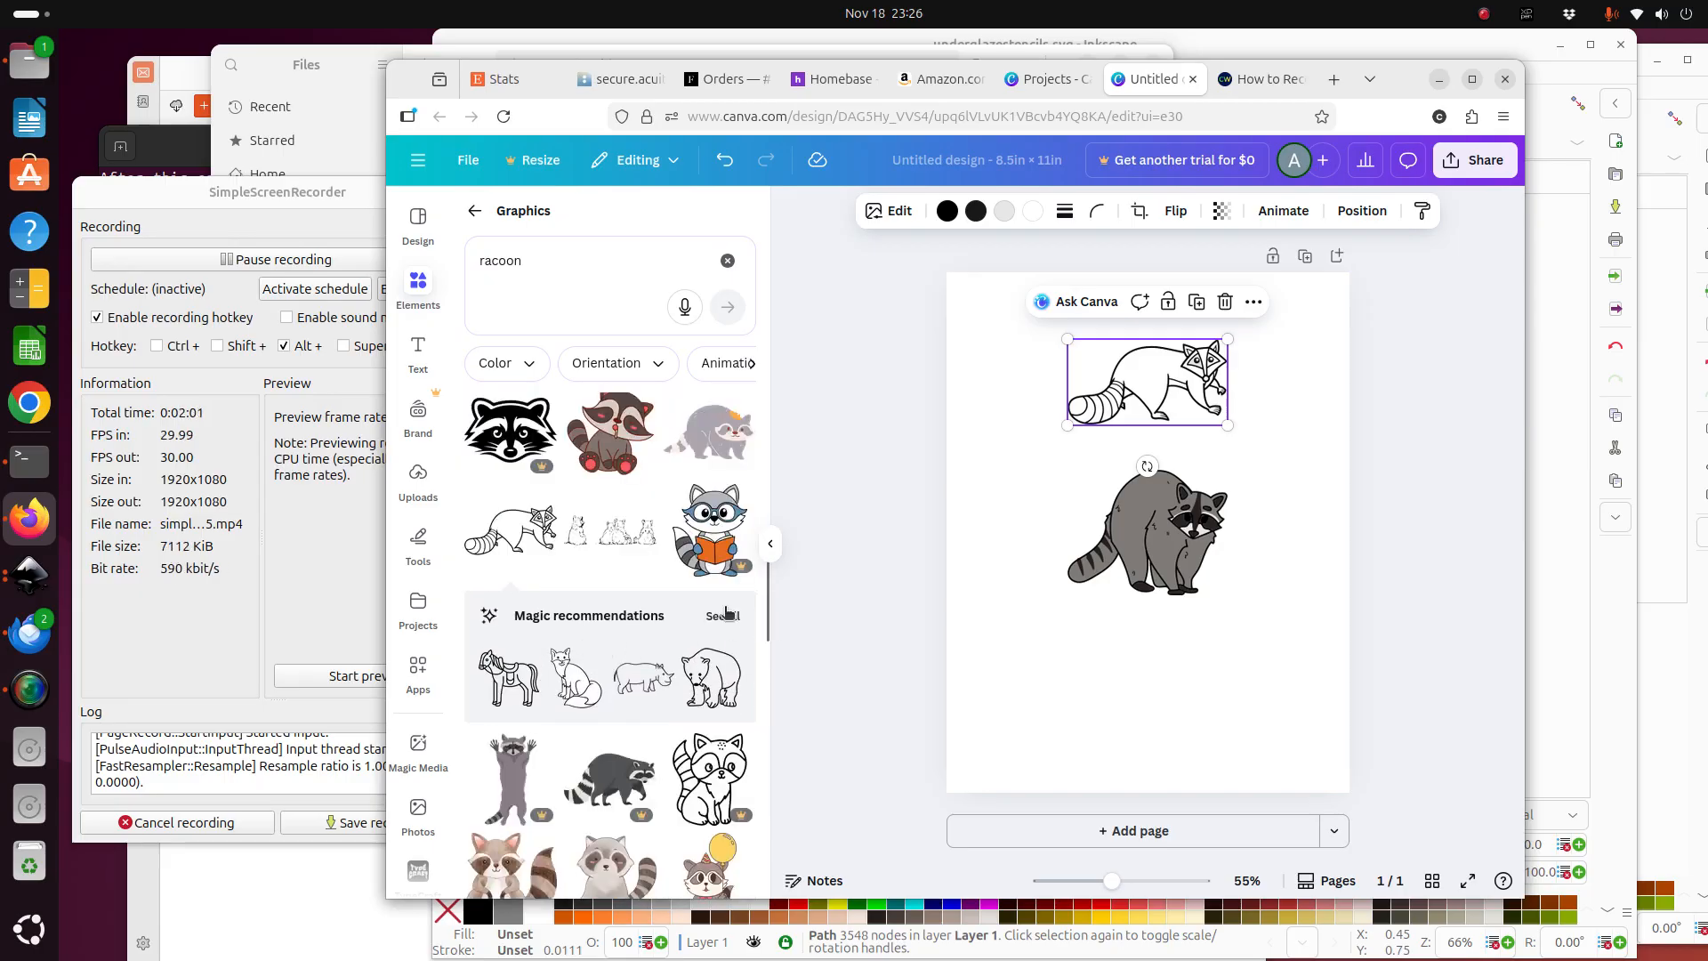
left_click(726, 614)
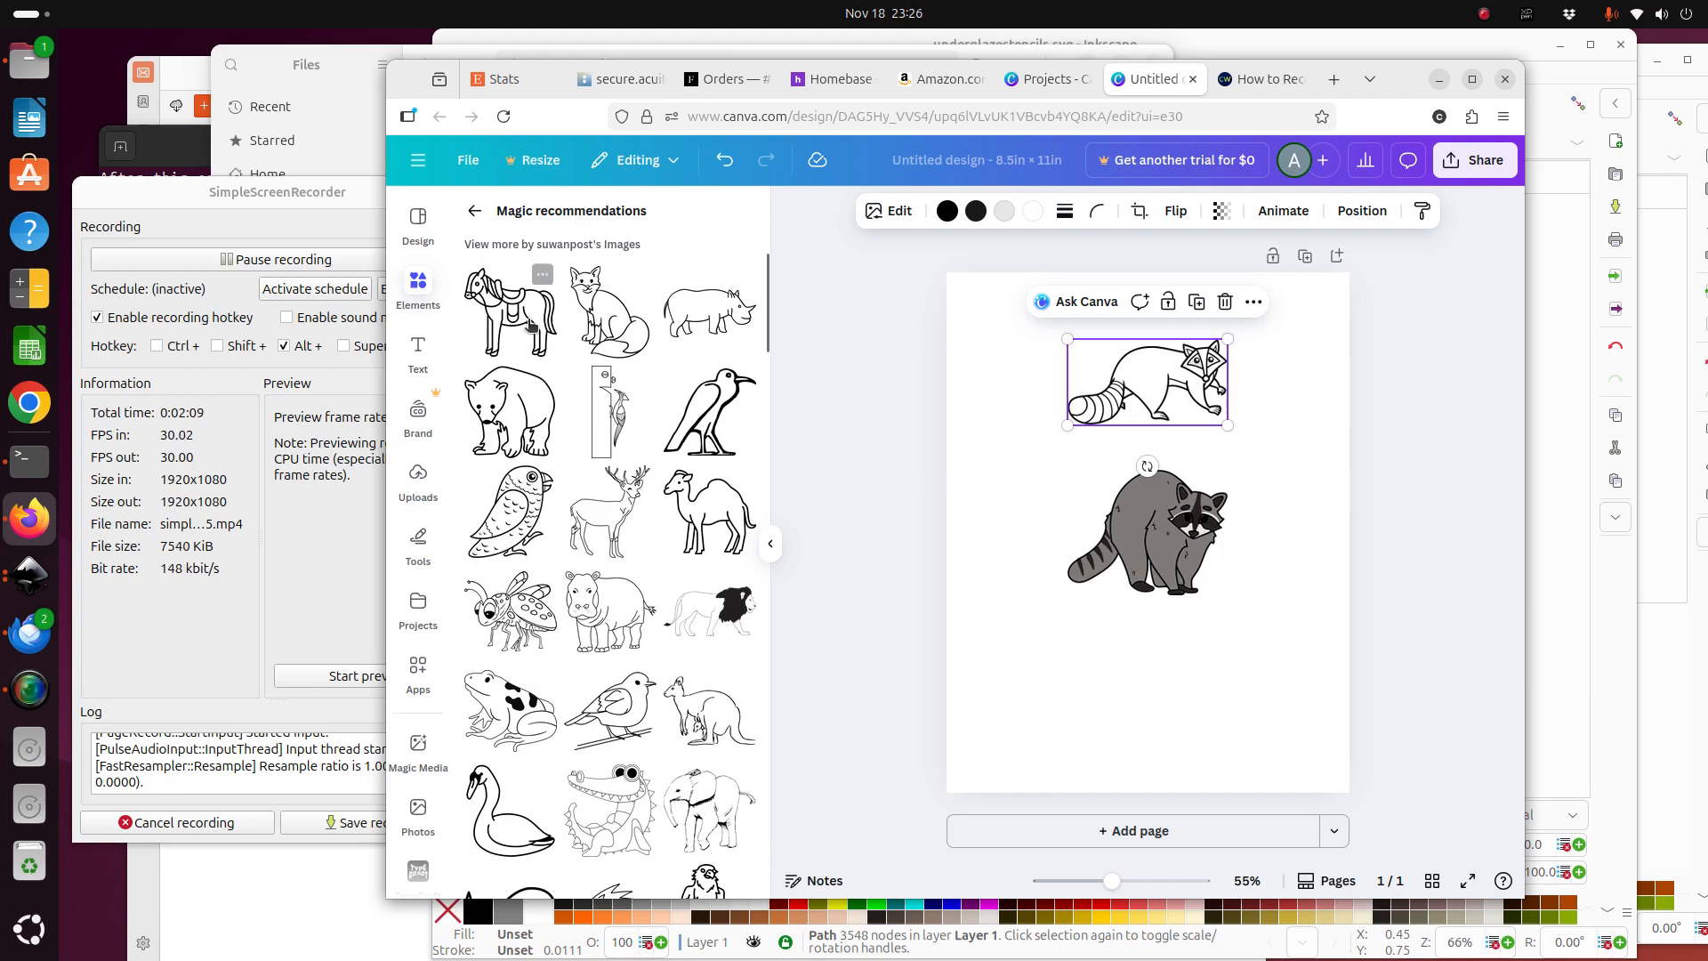
Add the pig line drawing from the recommendations and place it below the grey raccoon.
scroll(540, 469, "down", 2)
scroll(540, 469, "down", 5)
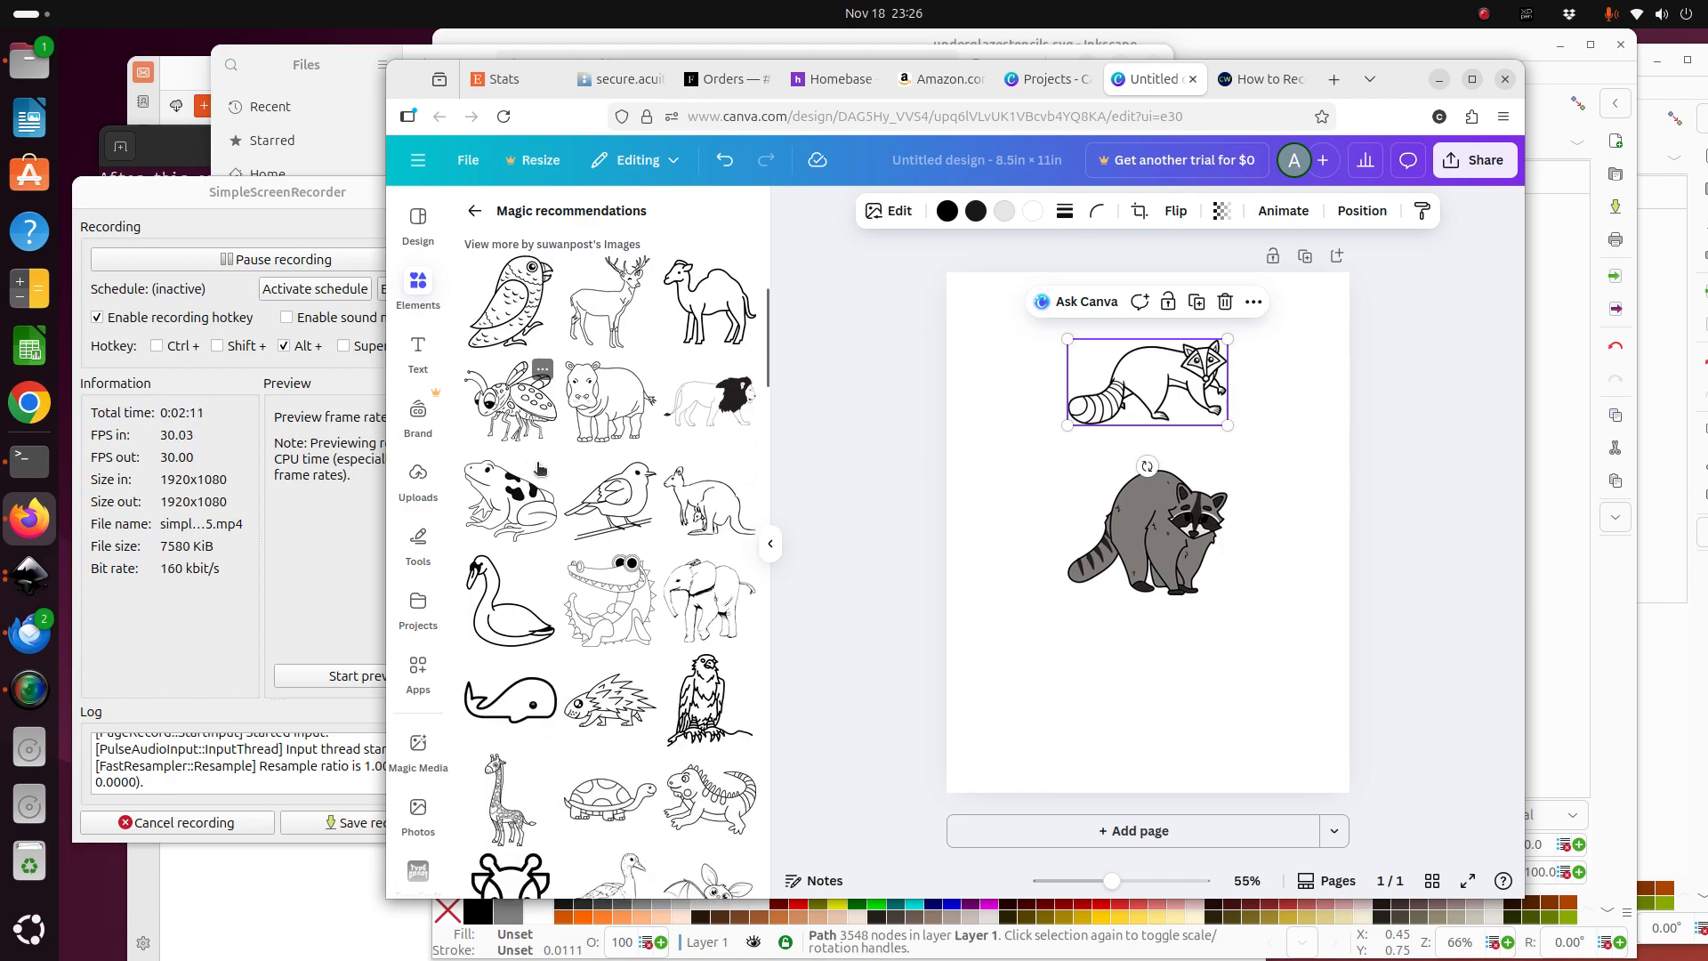
scroll(551, 481, "down", 2)
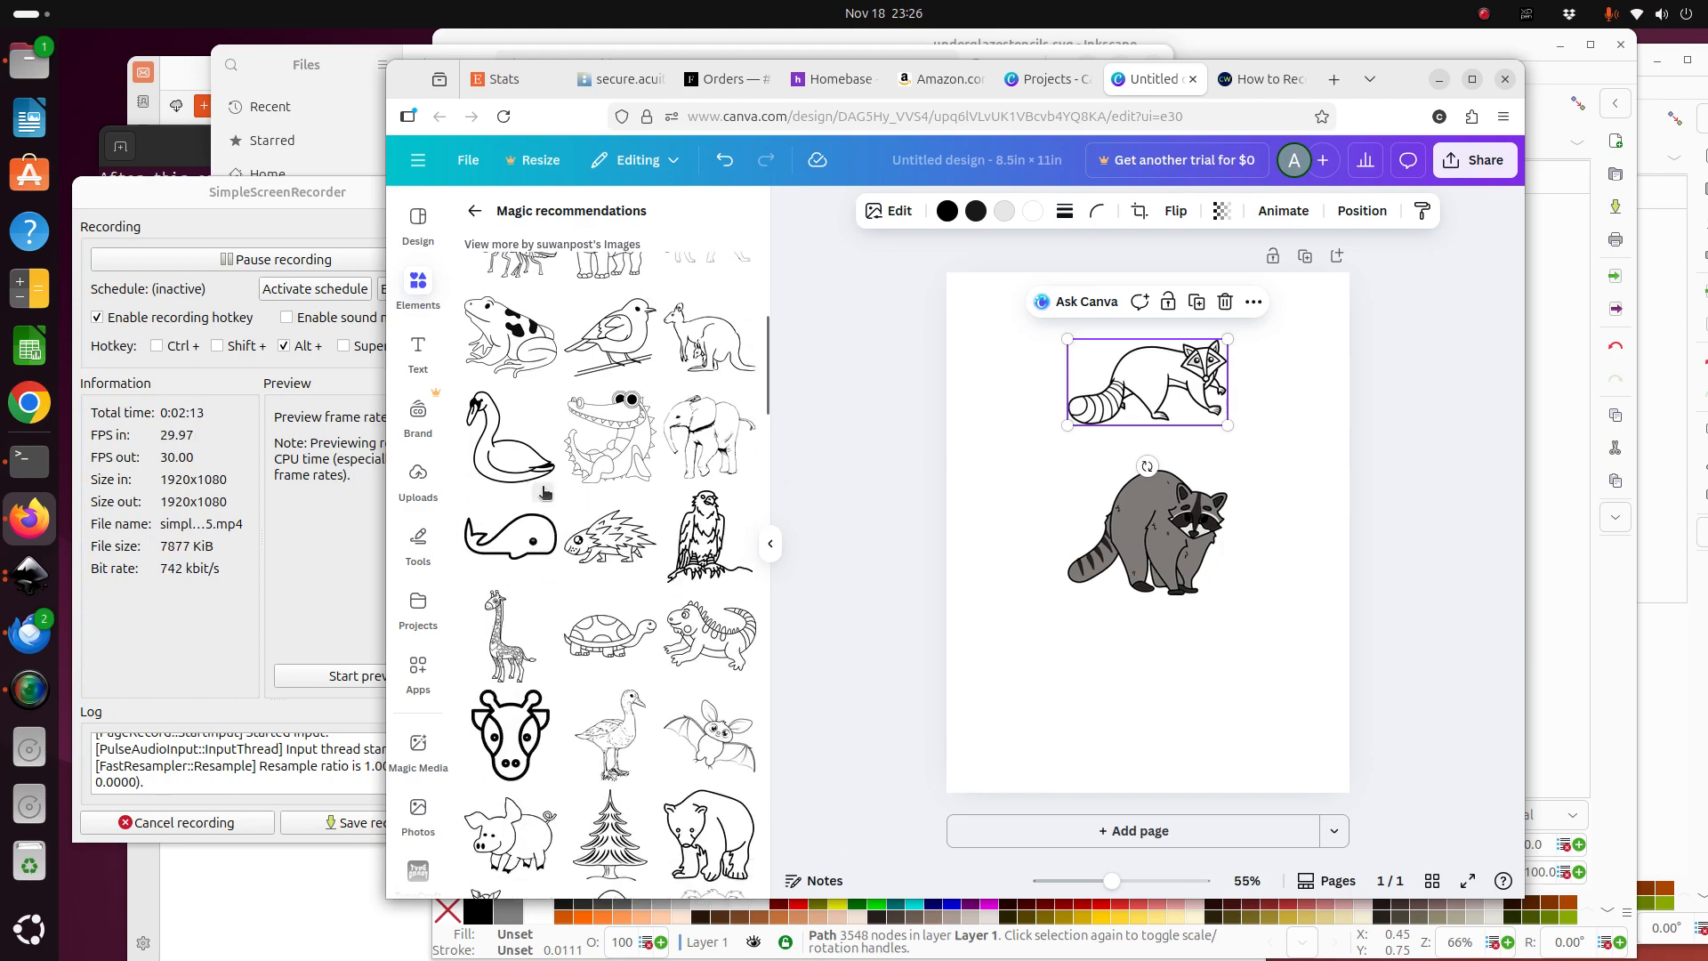
scroll(512, 542, "down", 5)
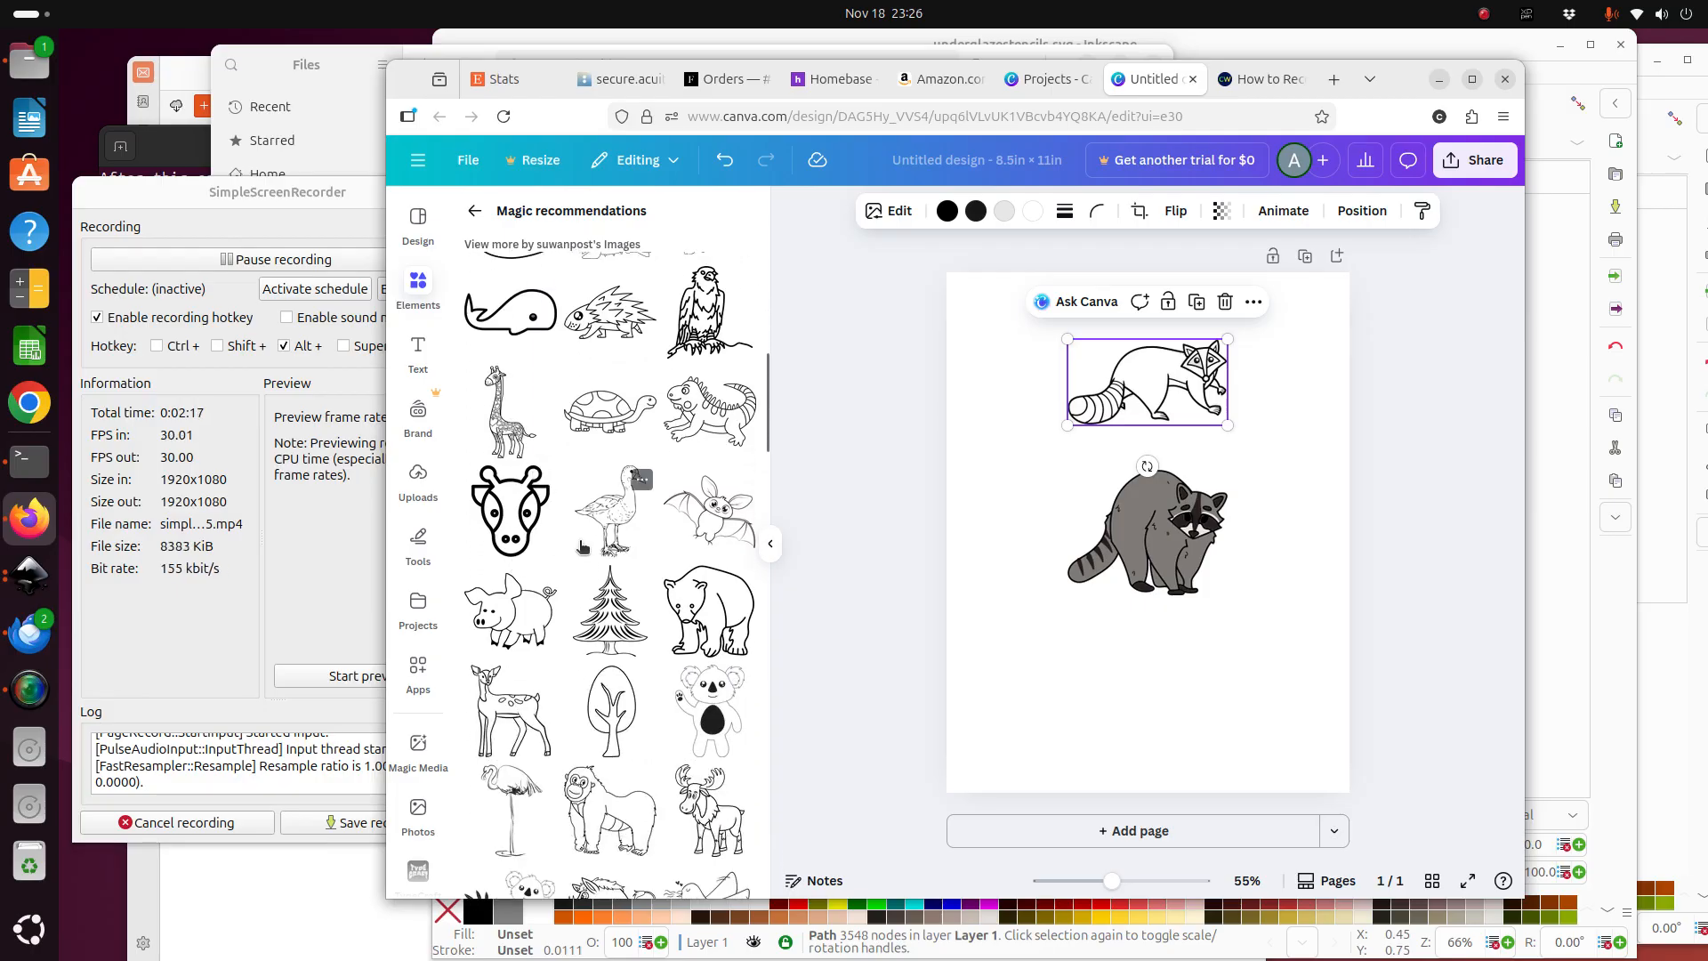
scroll(582, 546, "down", 2)
left_click(1183, 551)
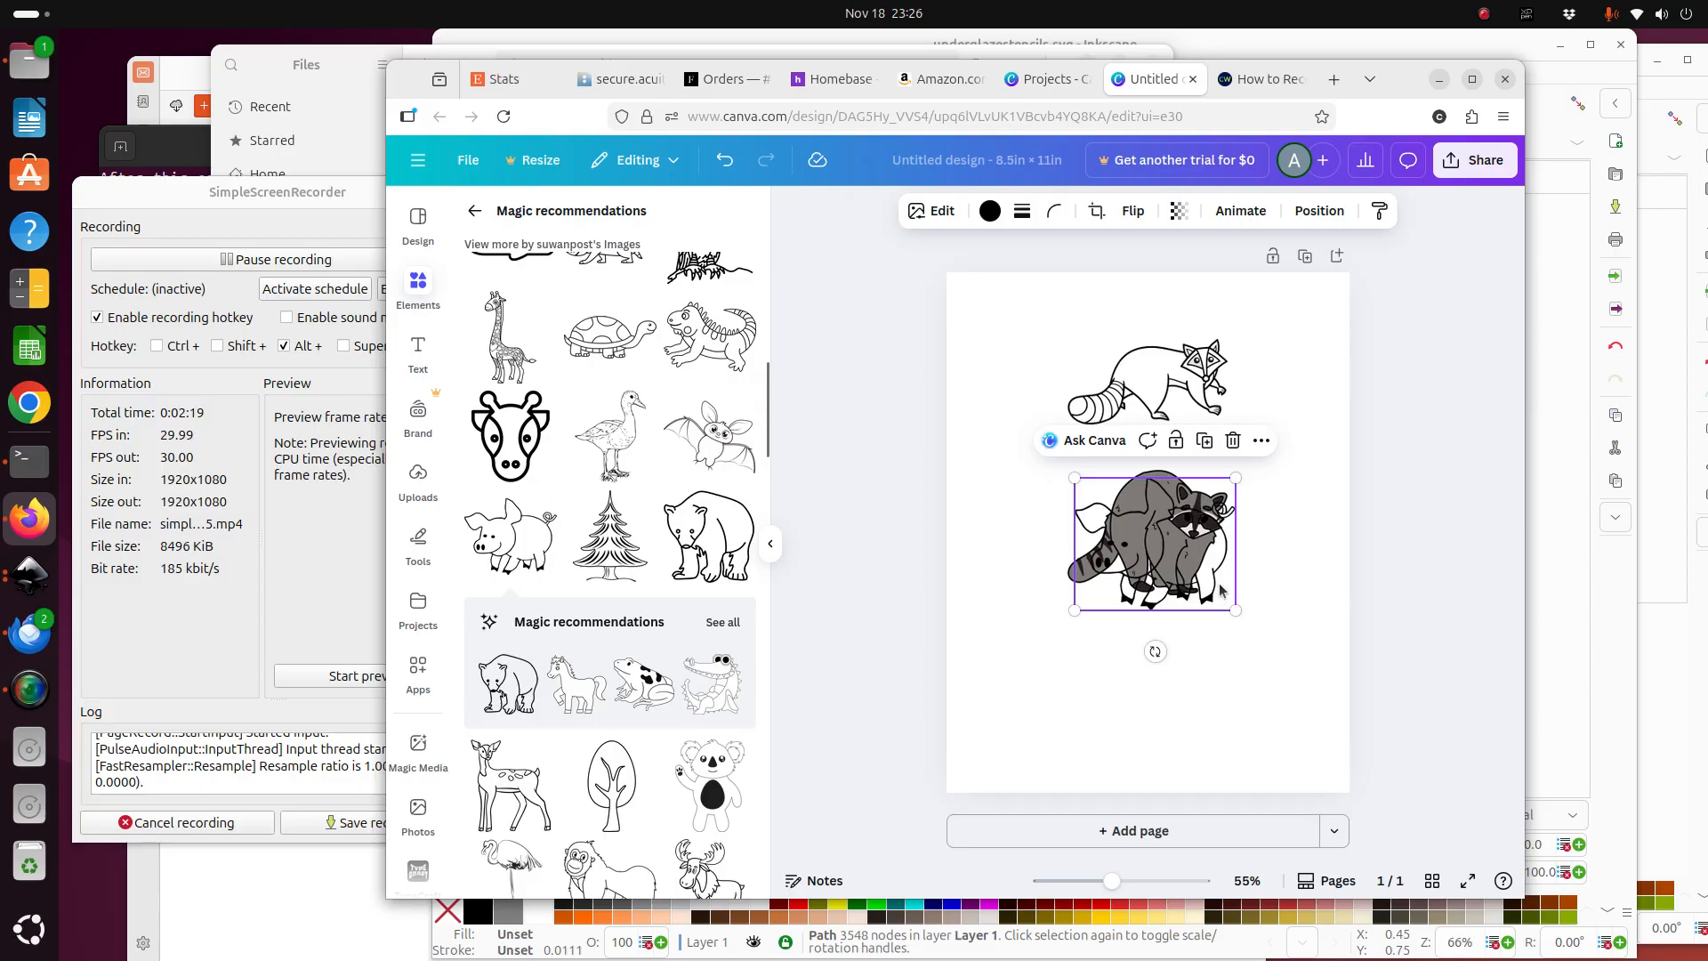
left_click_drag(1226, 555, 1242, 703)
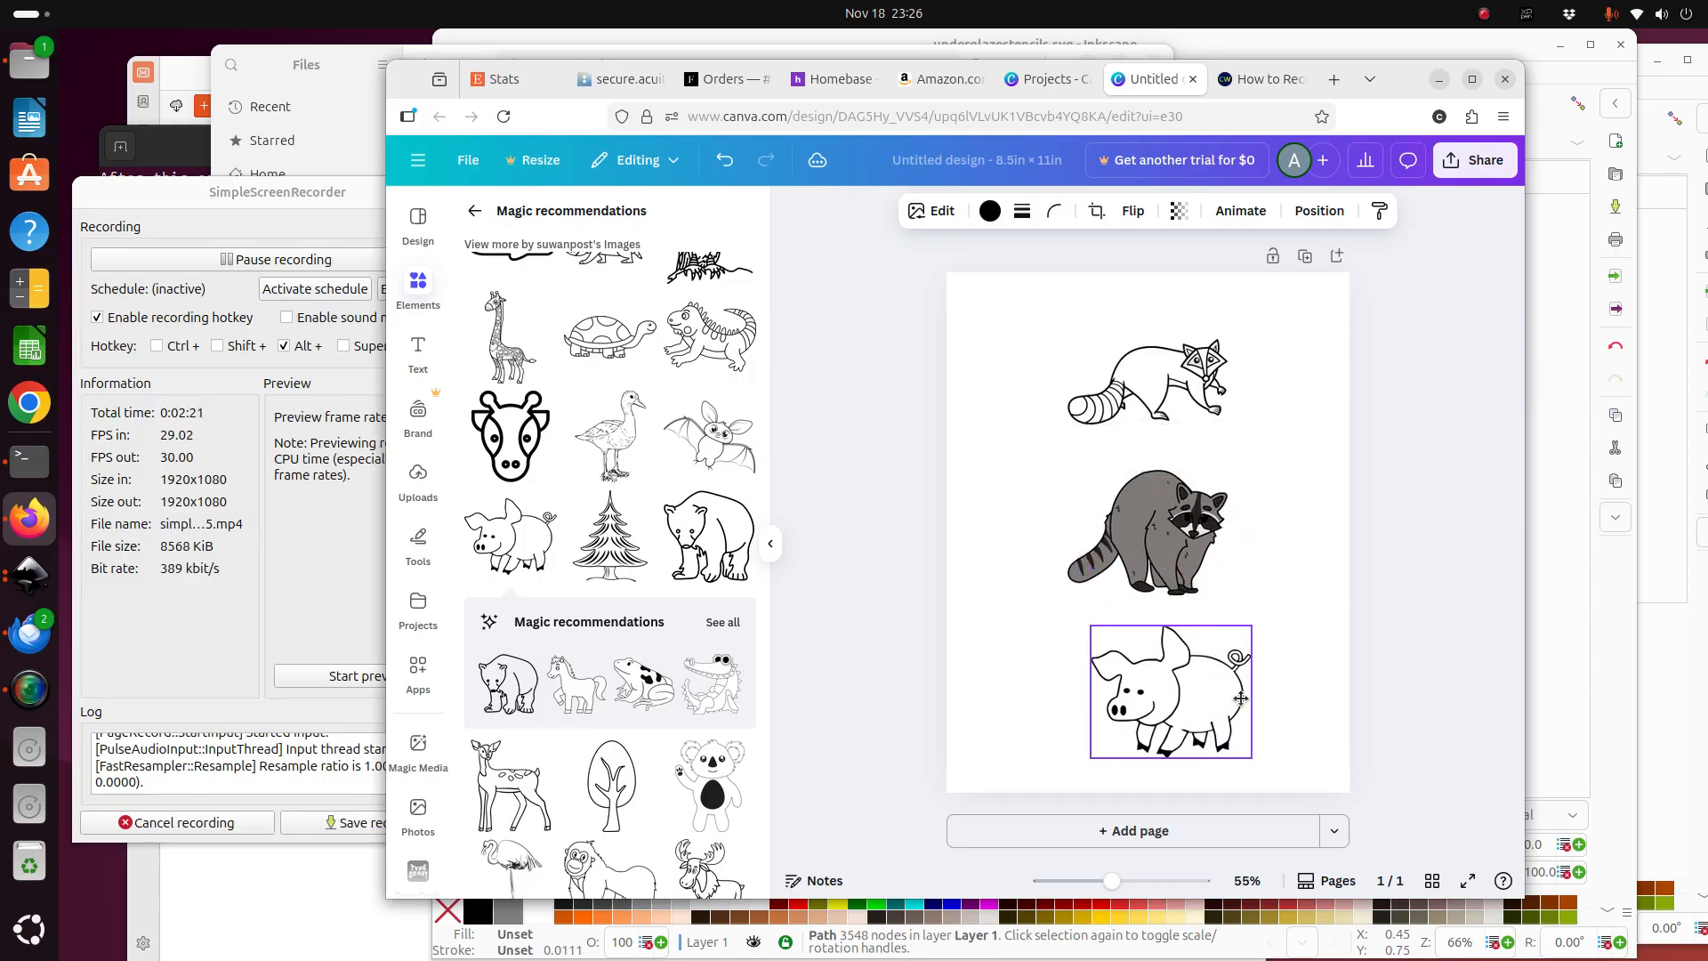
Line up the grey raccoon and the pig in an evenly spaced column beneath the raccoon line drawing.
left_click(1281, 667)
left_click_drag(1167, 494, 1166, 490)
left_click(1192, 667)
left_click_drag(1193, 667, 1171, 648)
left_click(1287, 520)
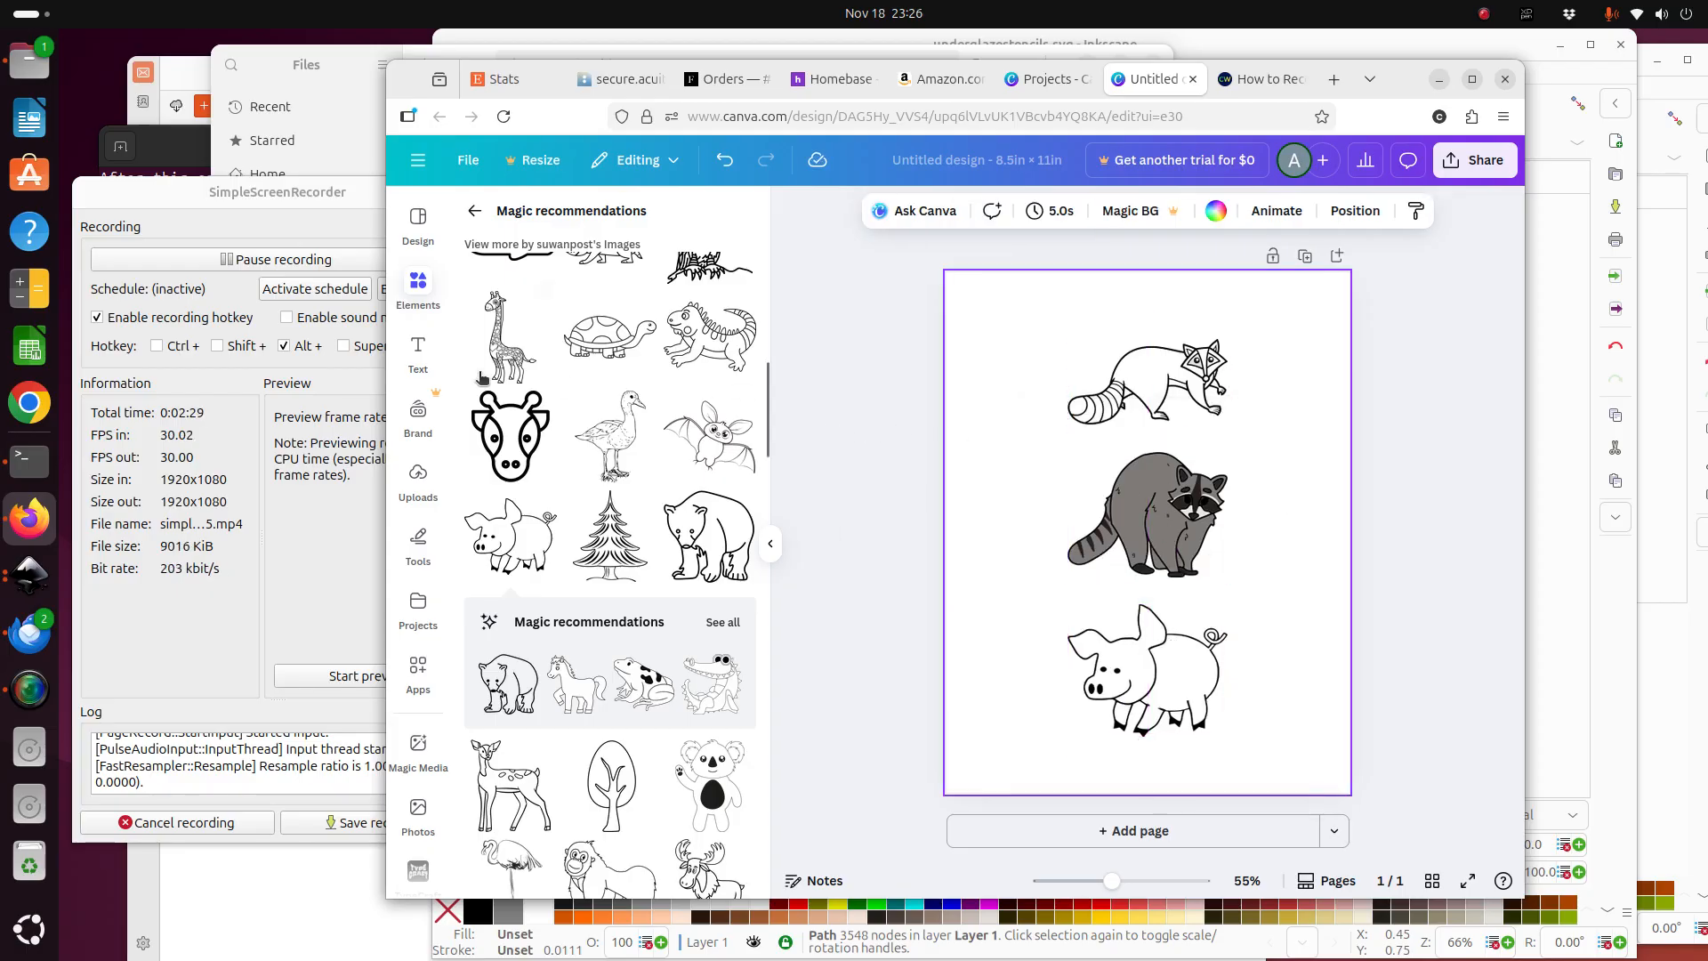
Add a text box reading "I heart racoons" and place it above the raccoon line drawing.
left_click(418, 349)
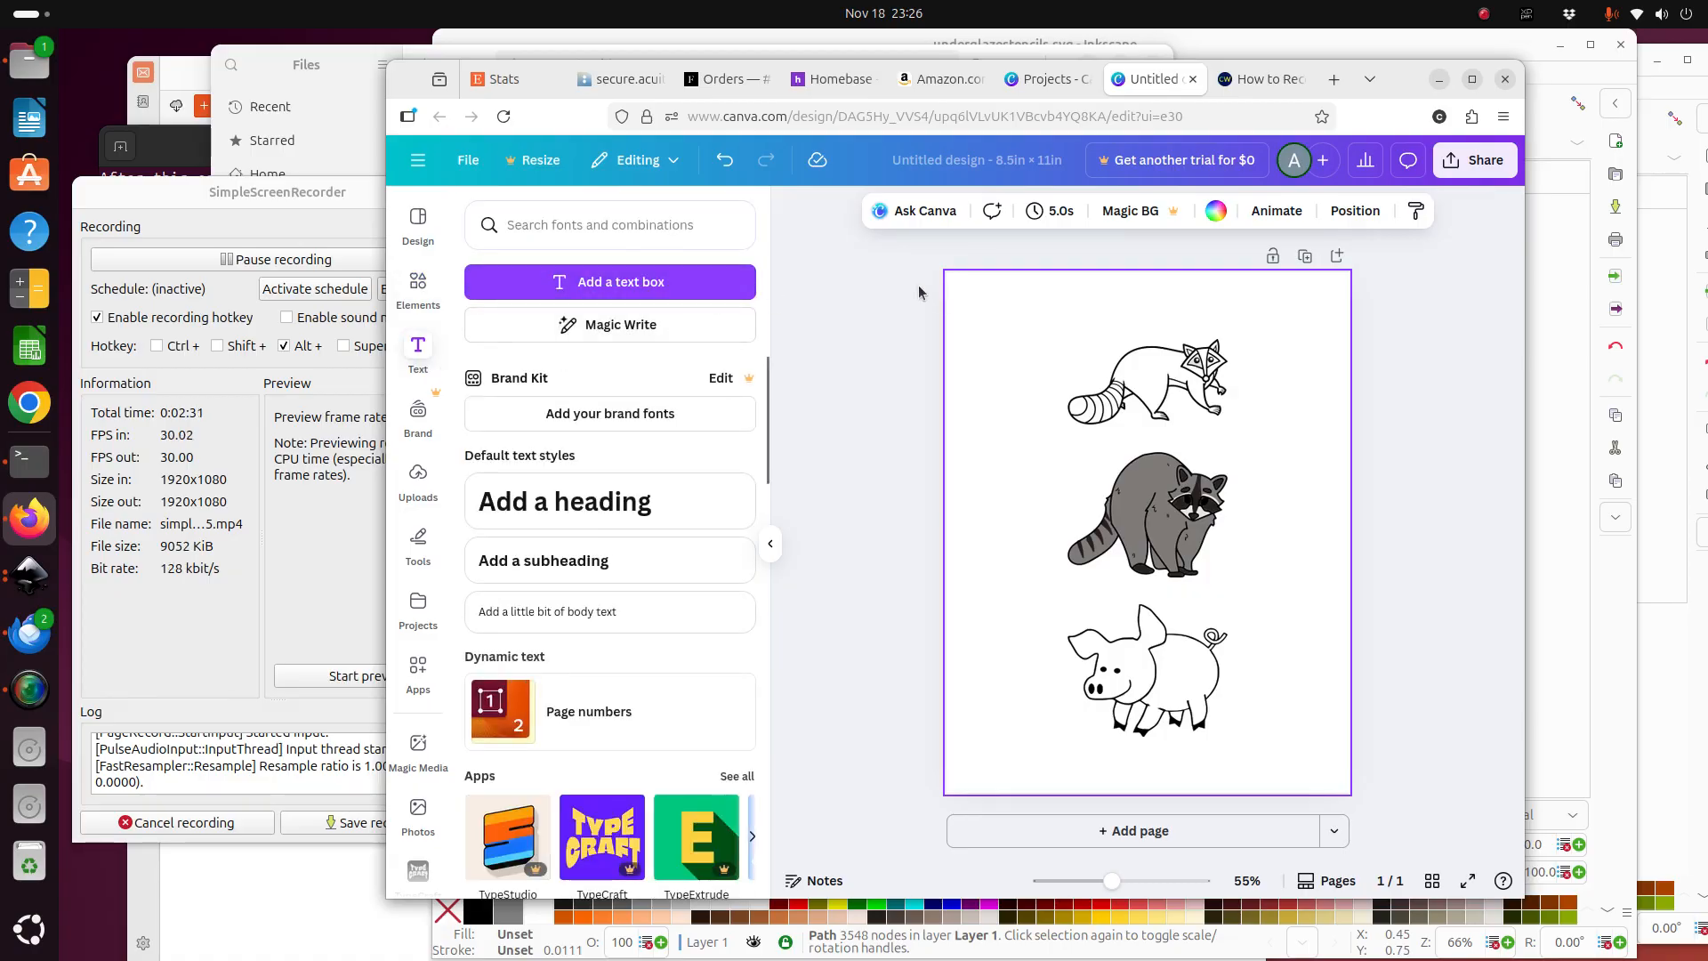
left_click(622, 281)
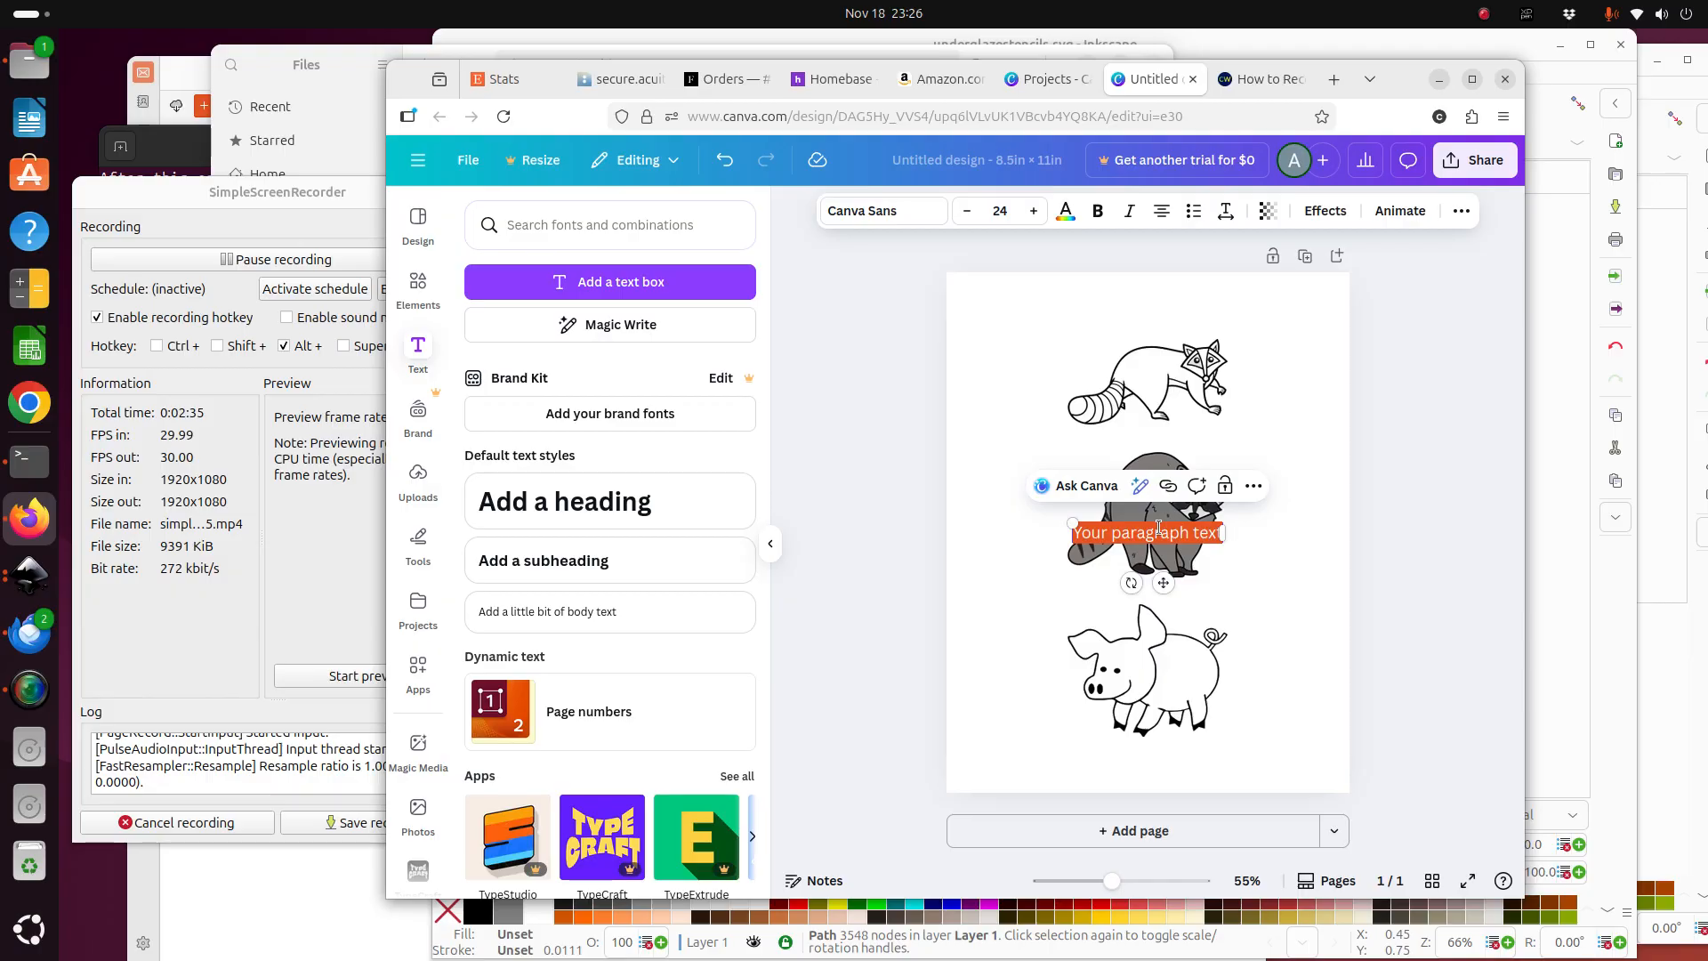
key("BackSpace")
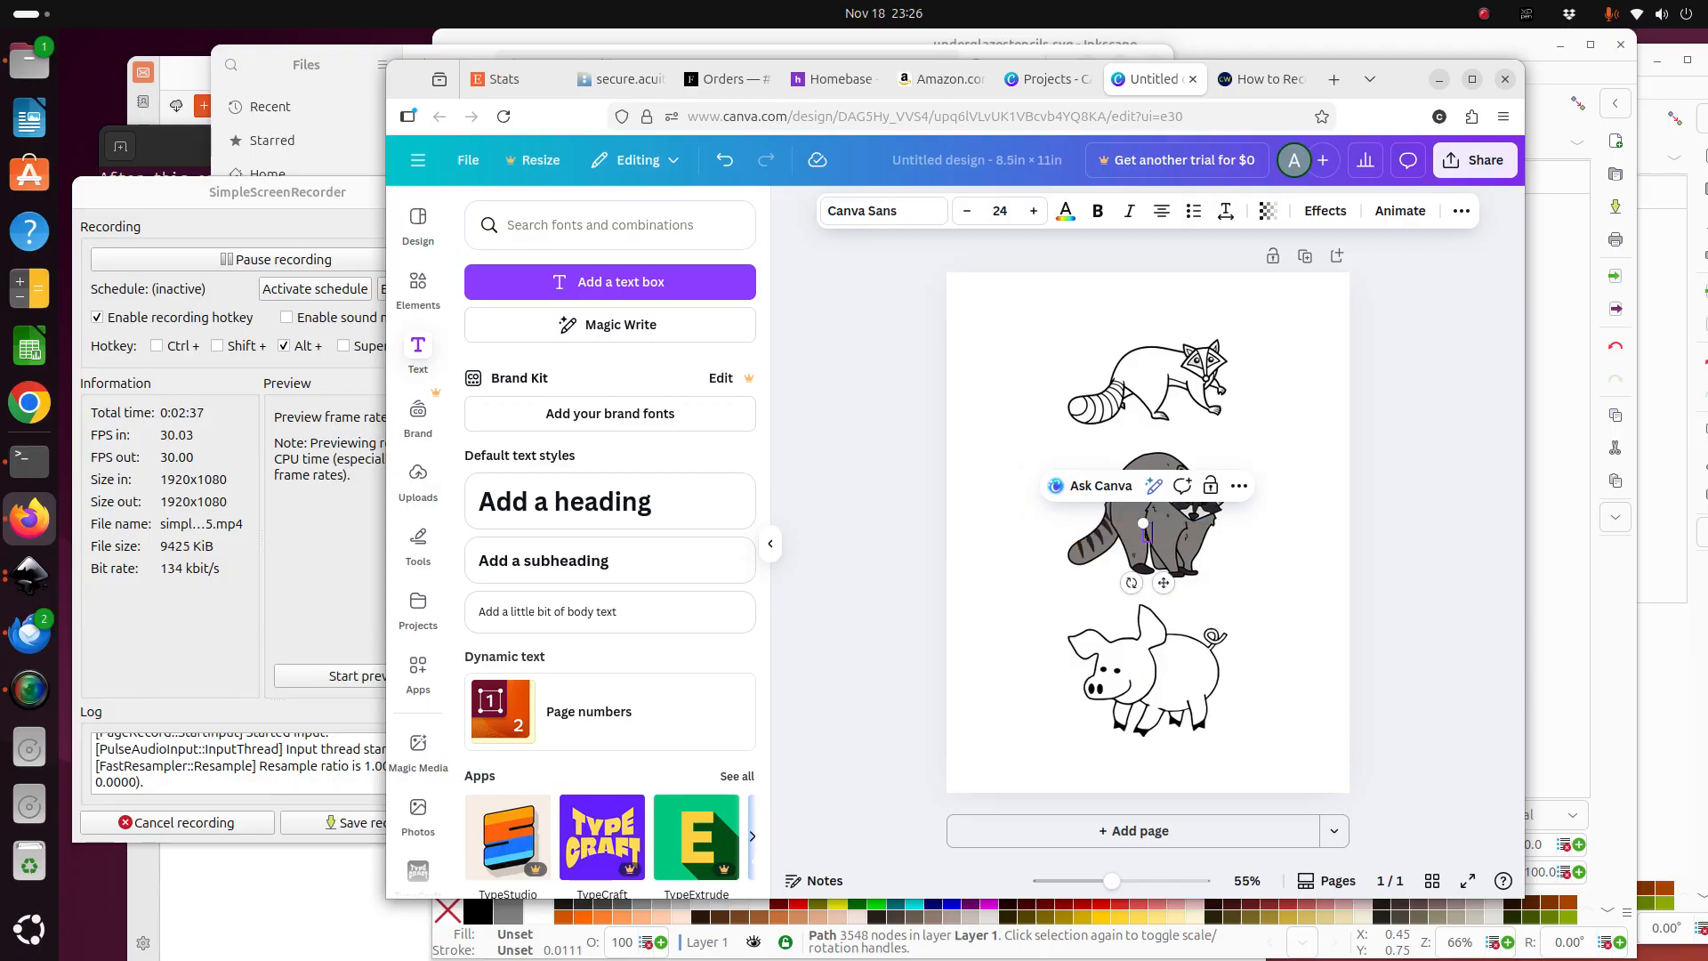
type("I heart racoons")
left_click(1155, 534)
left_click(1156, 539)
left_click_drag(1155, 539, 1092, 331)
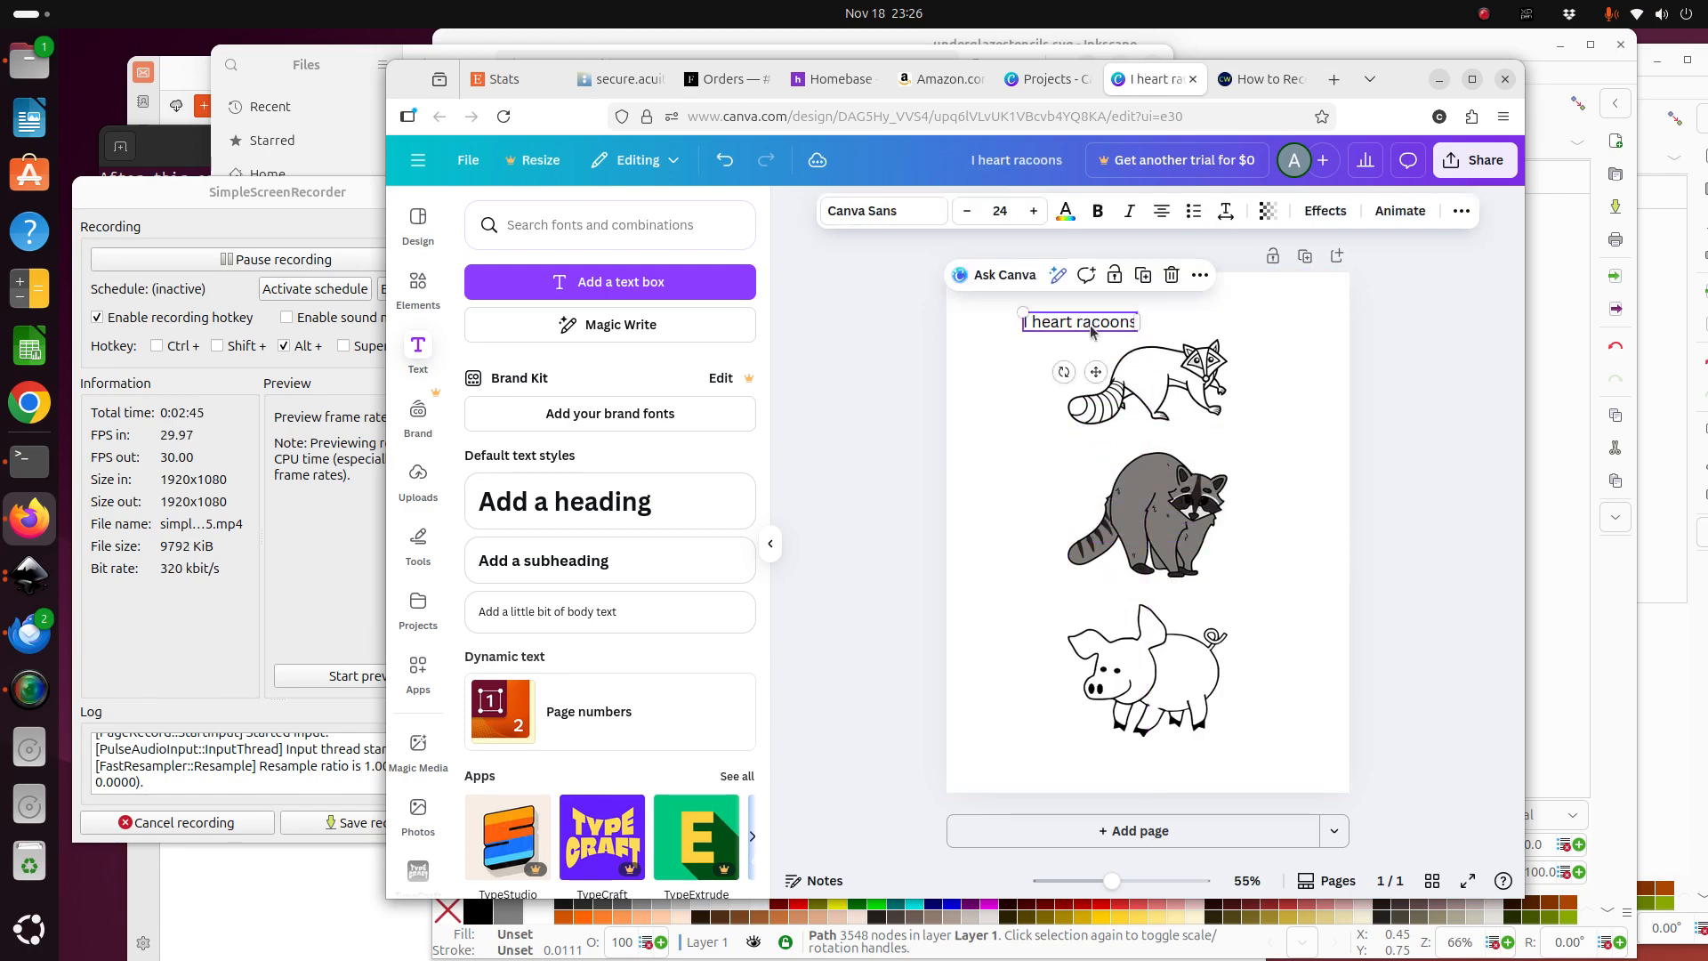
Set the "I heart racoons" text in the DM Serif Display font at size 46.
left_click(896, 219)
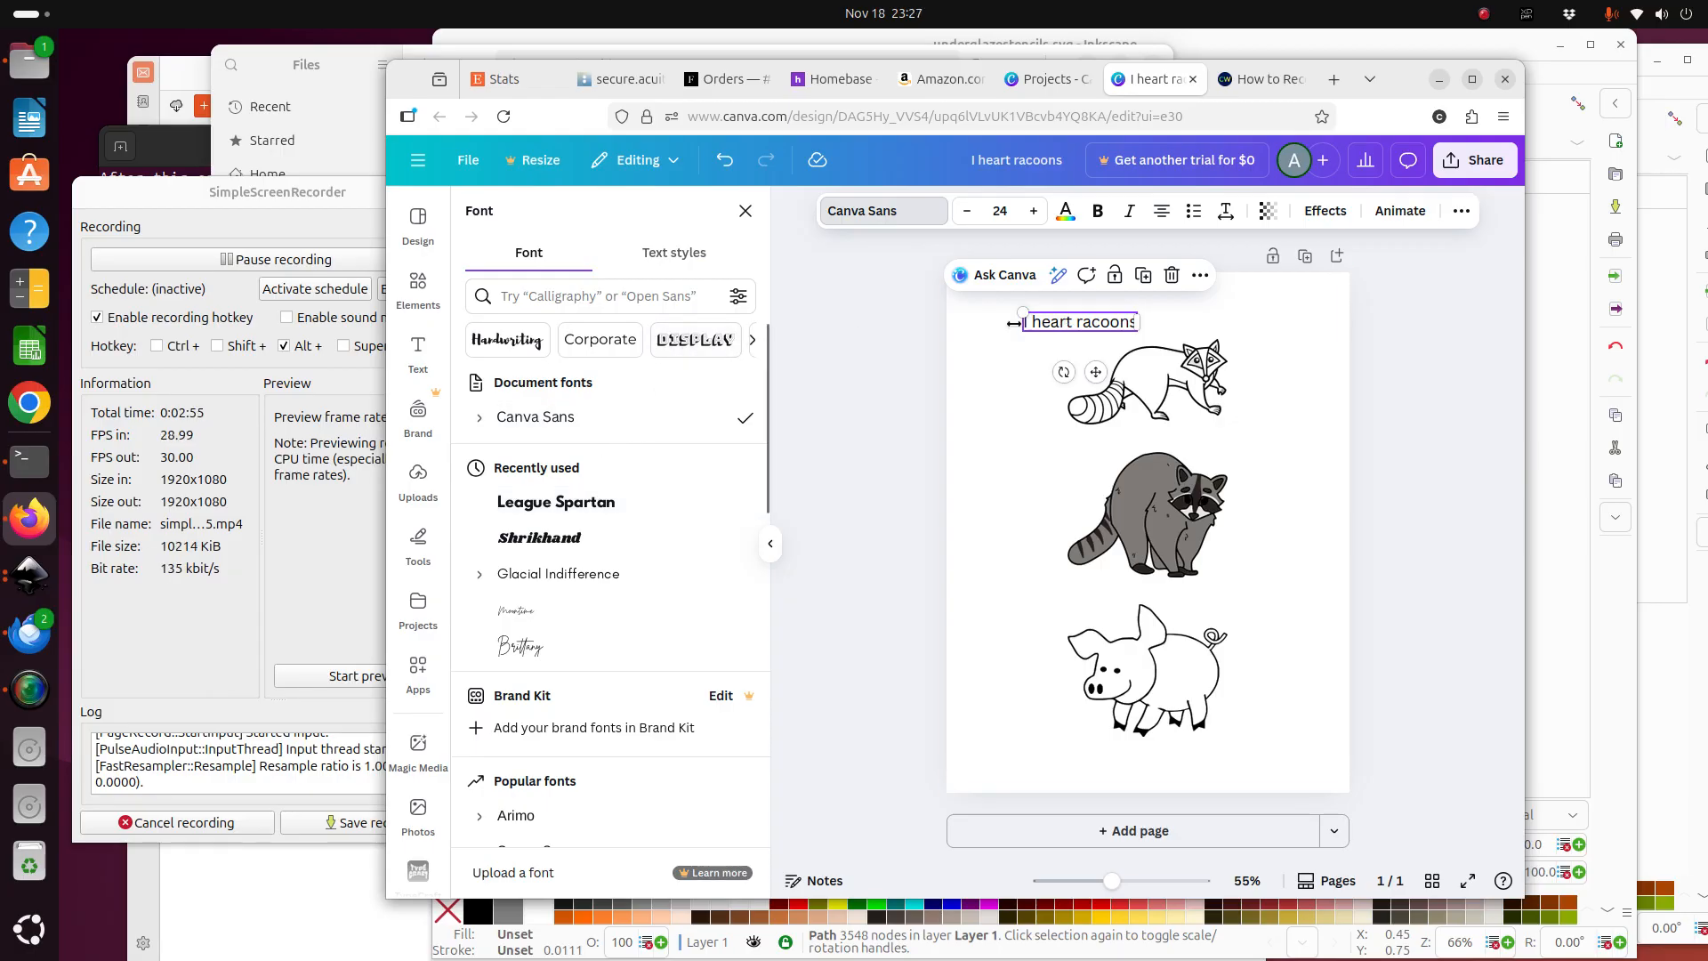
left_click(699, 342)
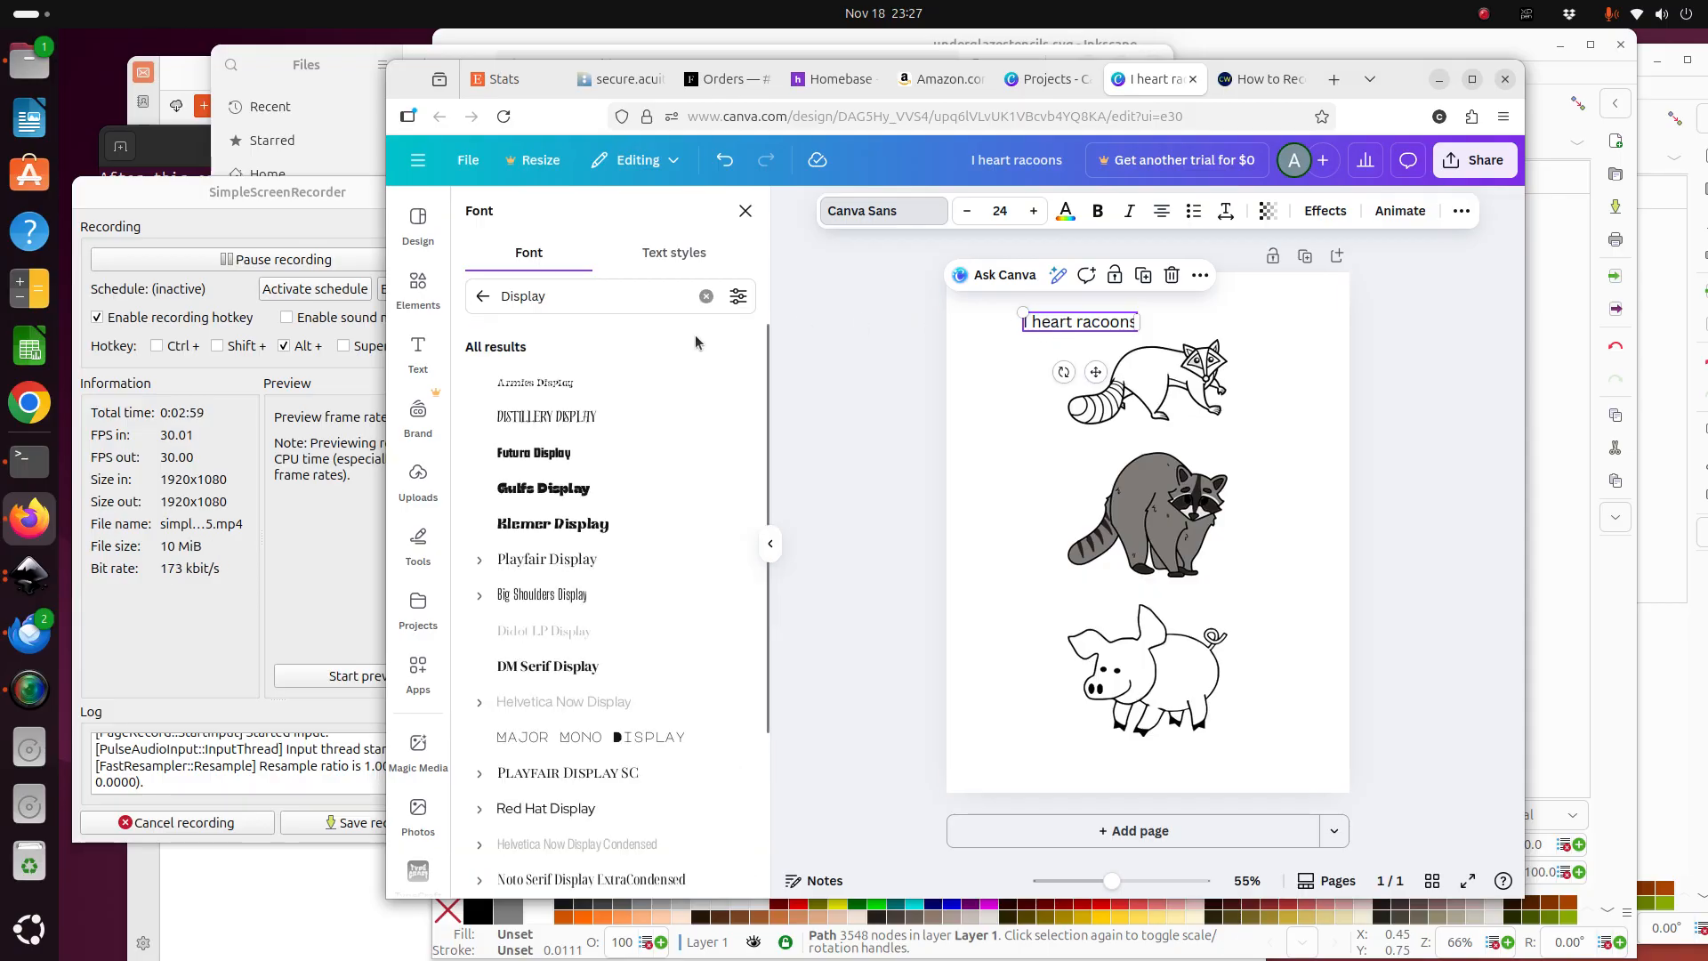
scroll(610, 526, "down", 1)
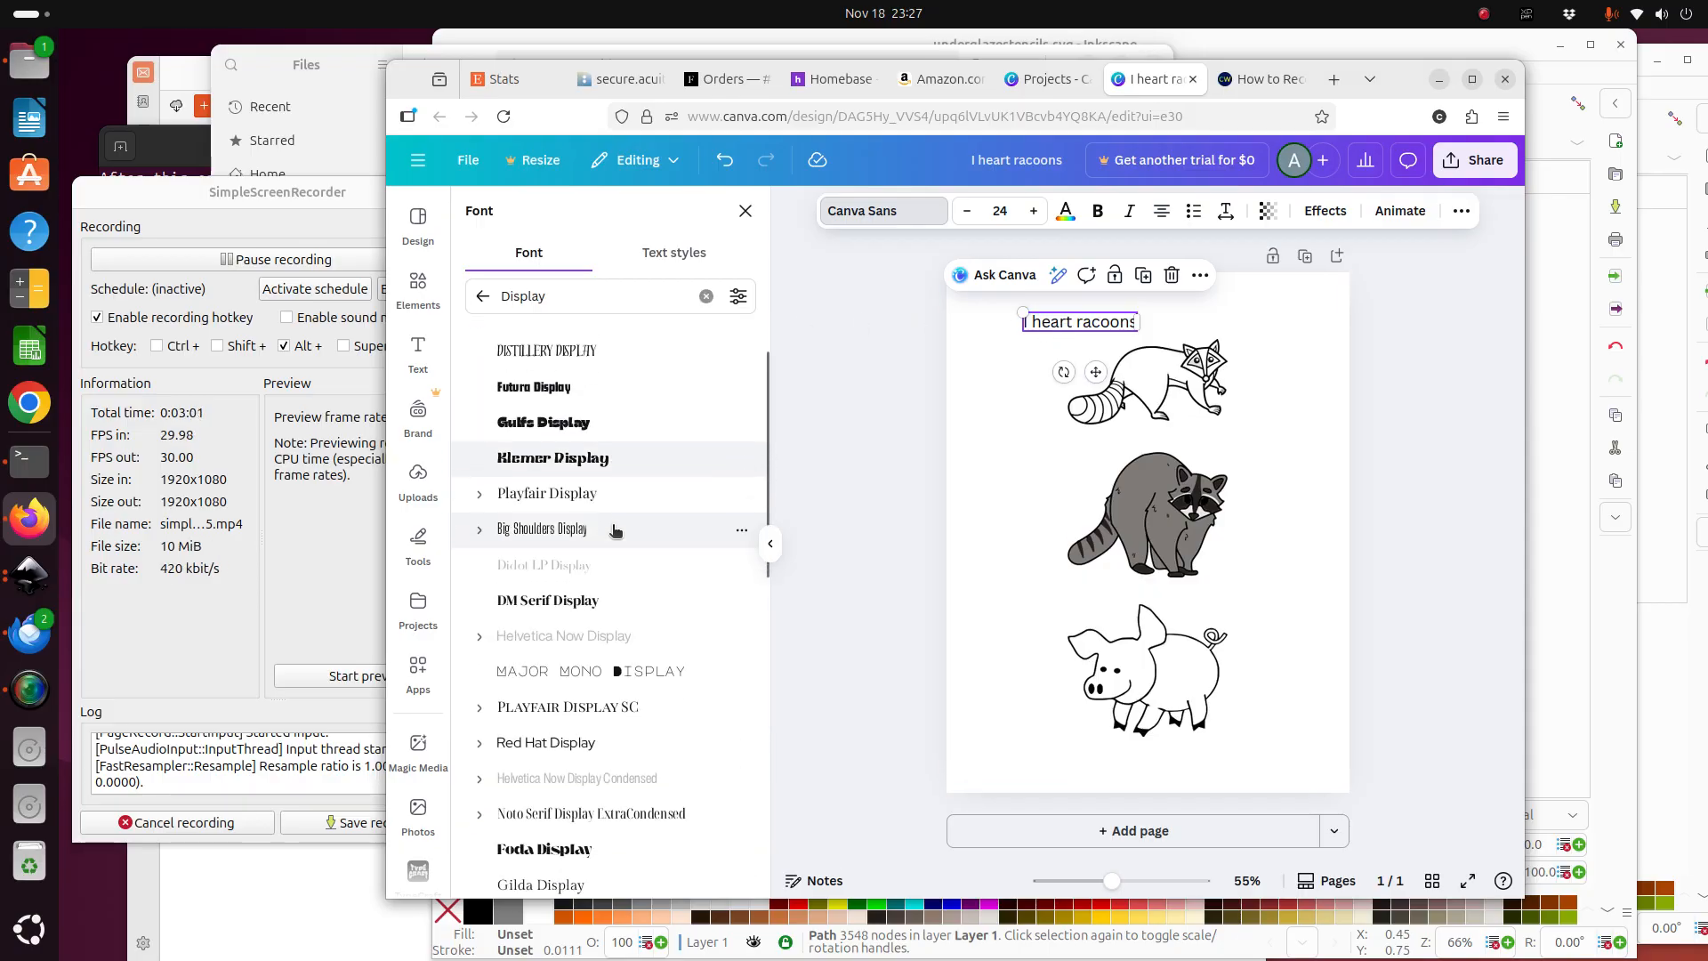
scroll(612, 515, "down", 1)
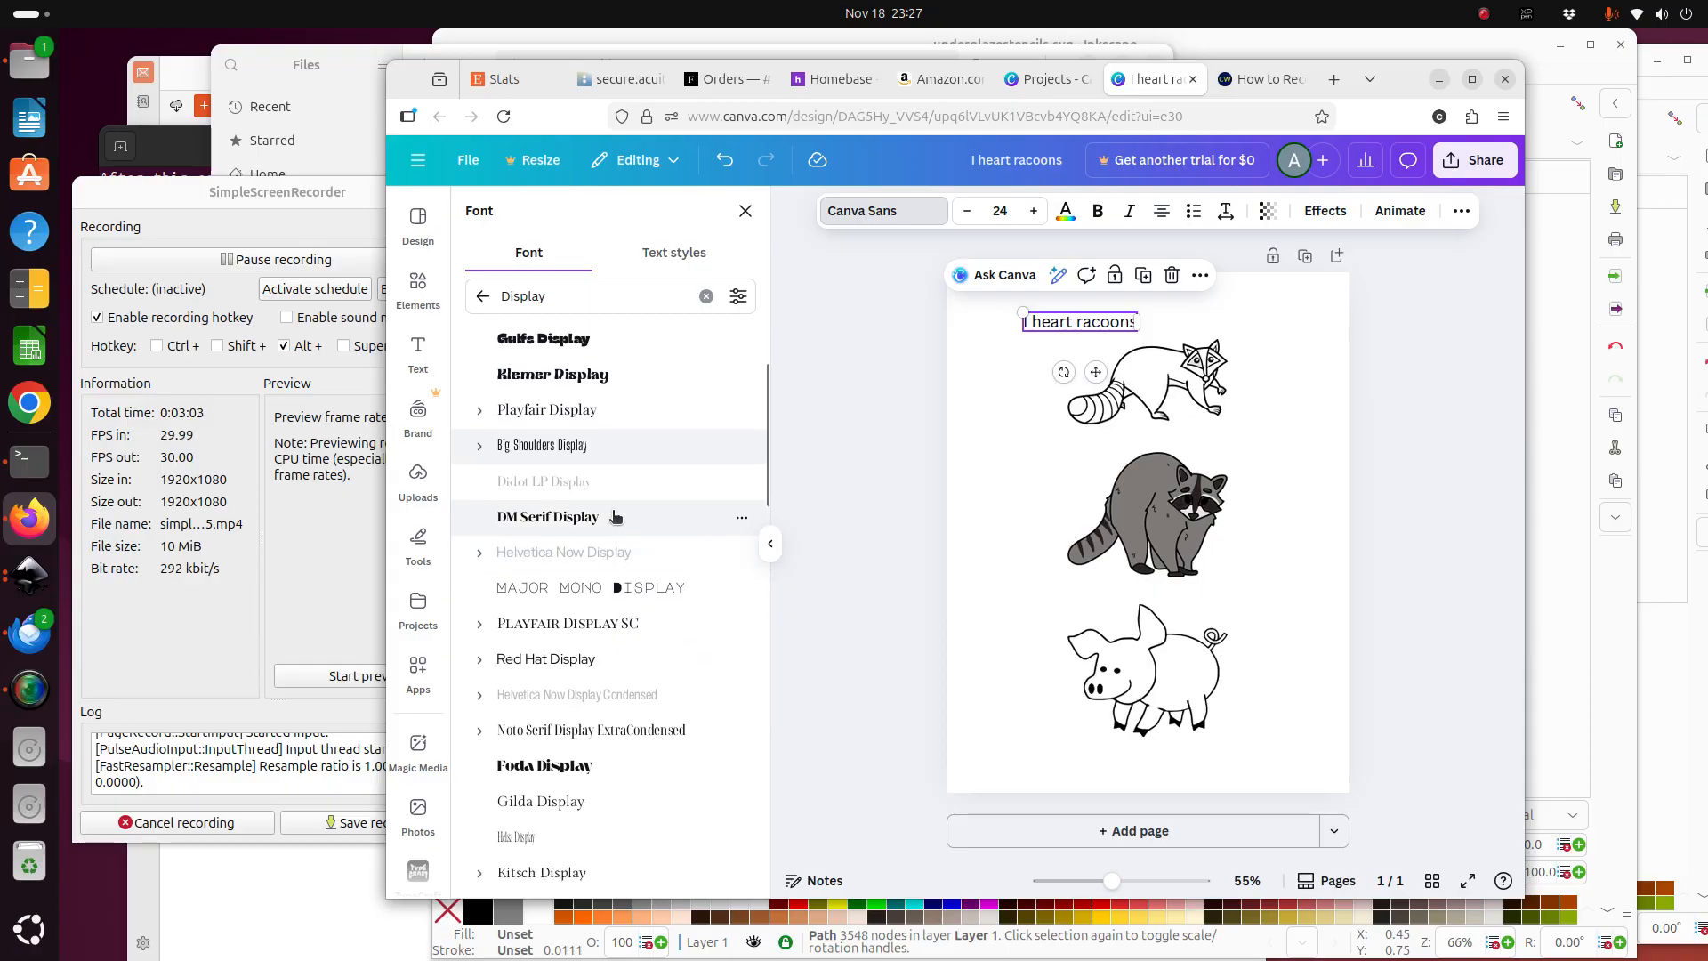
left_click(599, 520)
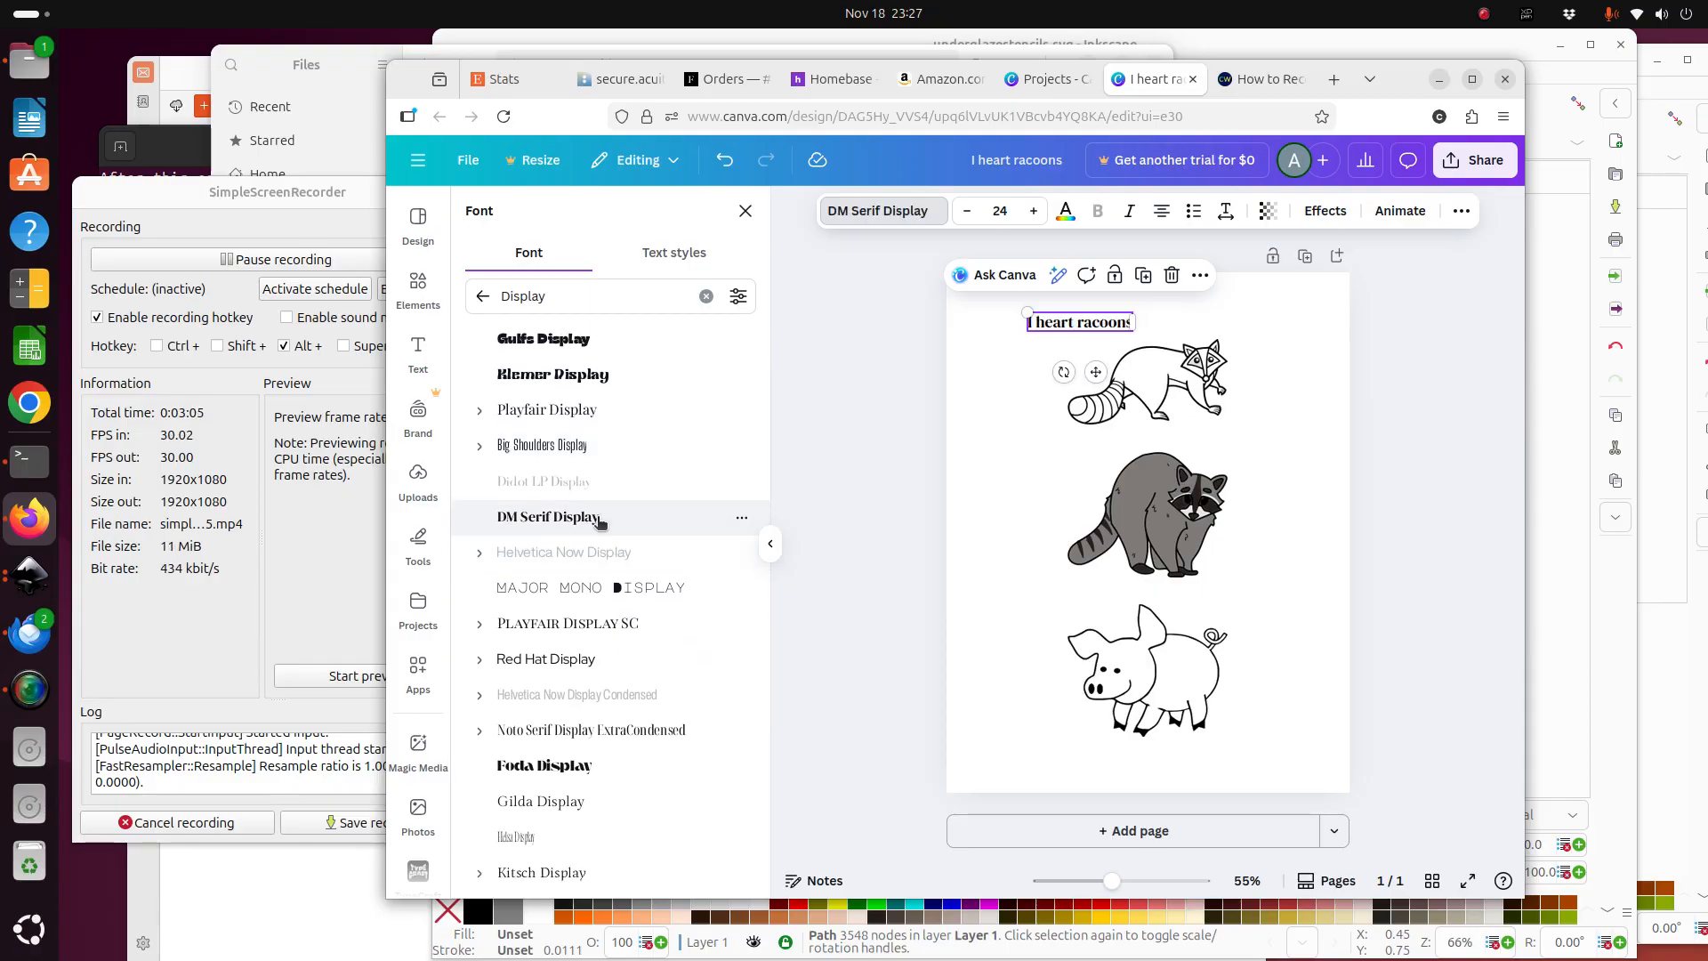
left_click(1034, 211)
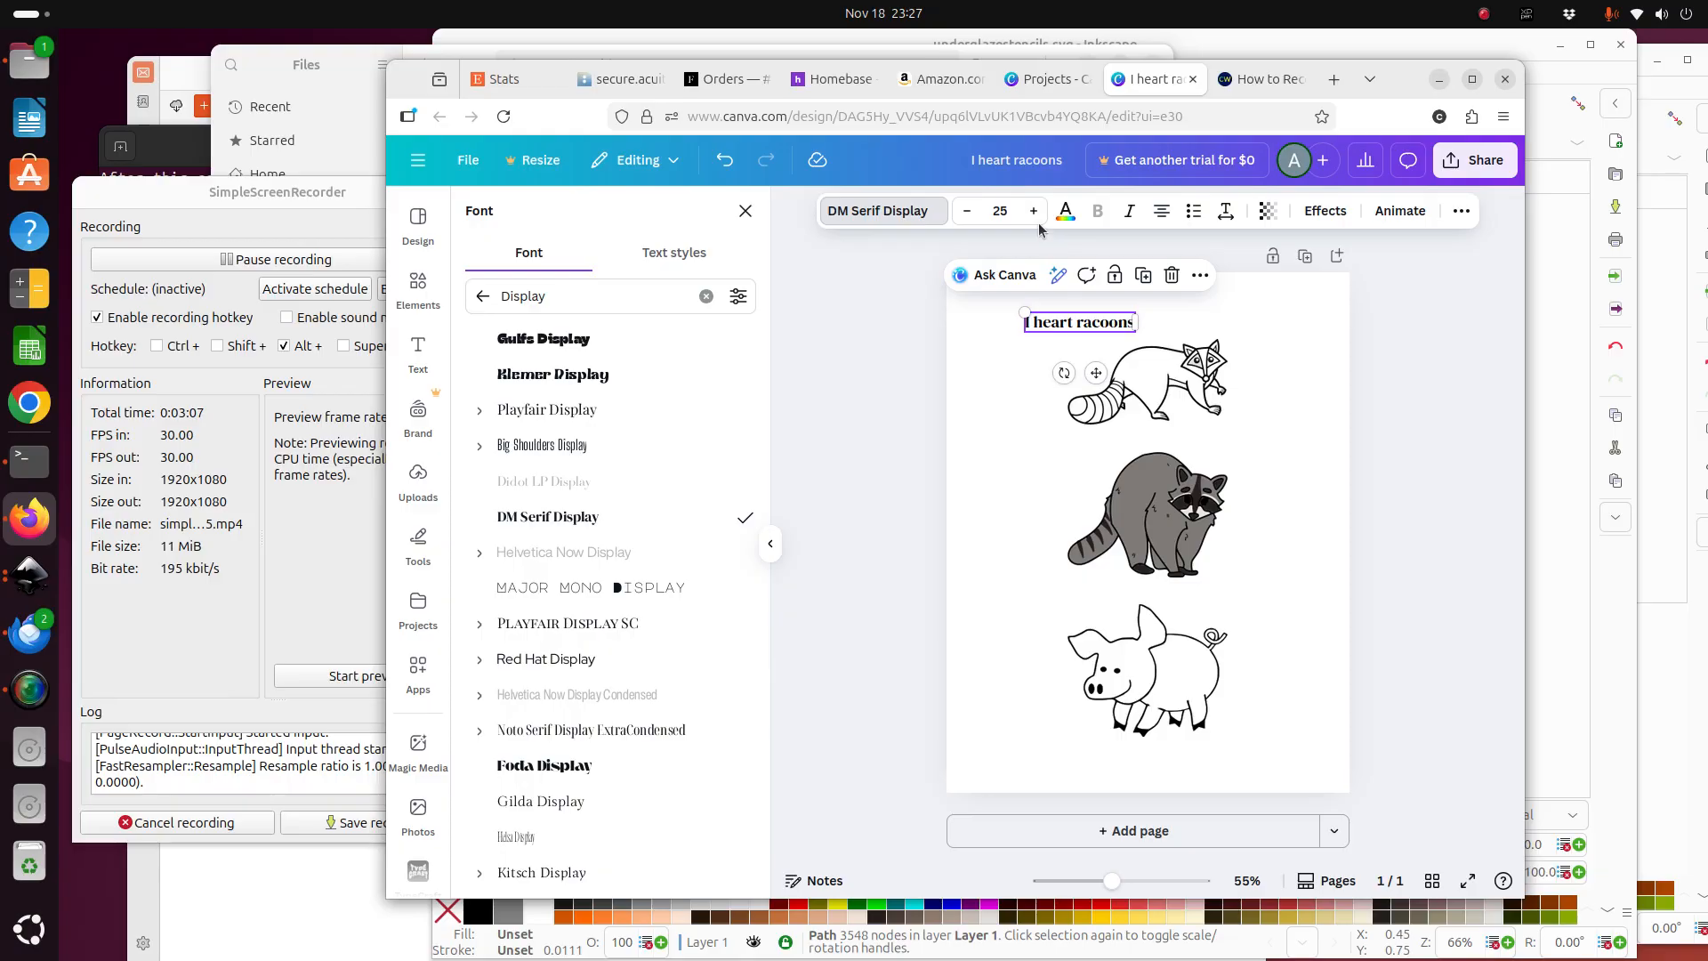
left_click_drag(1035, 214, 1034, 214)
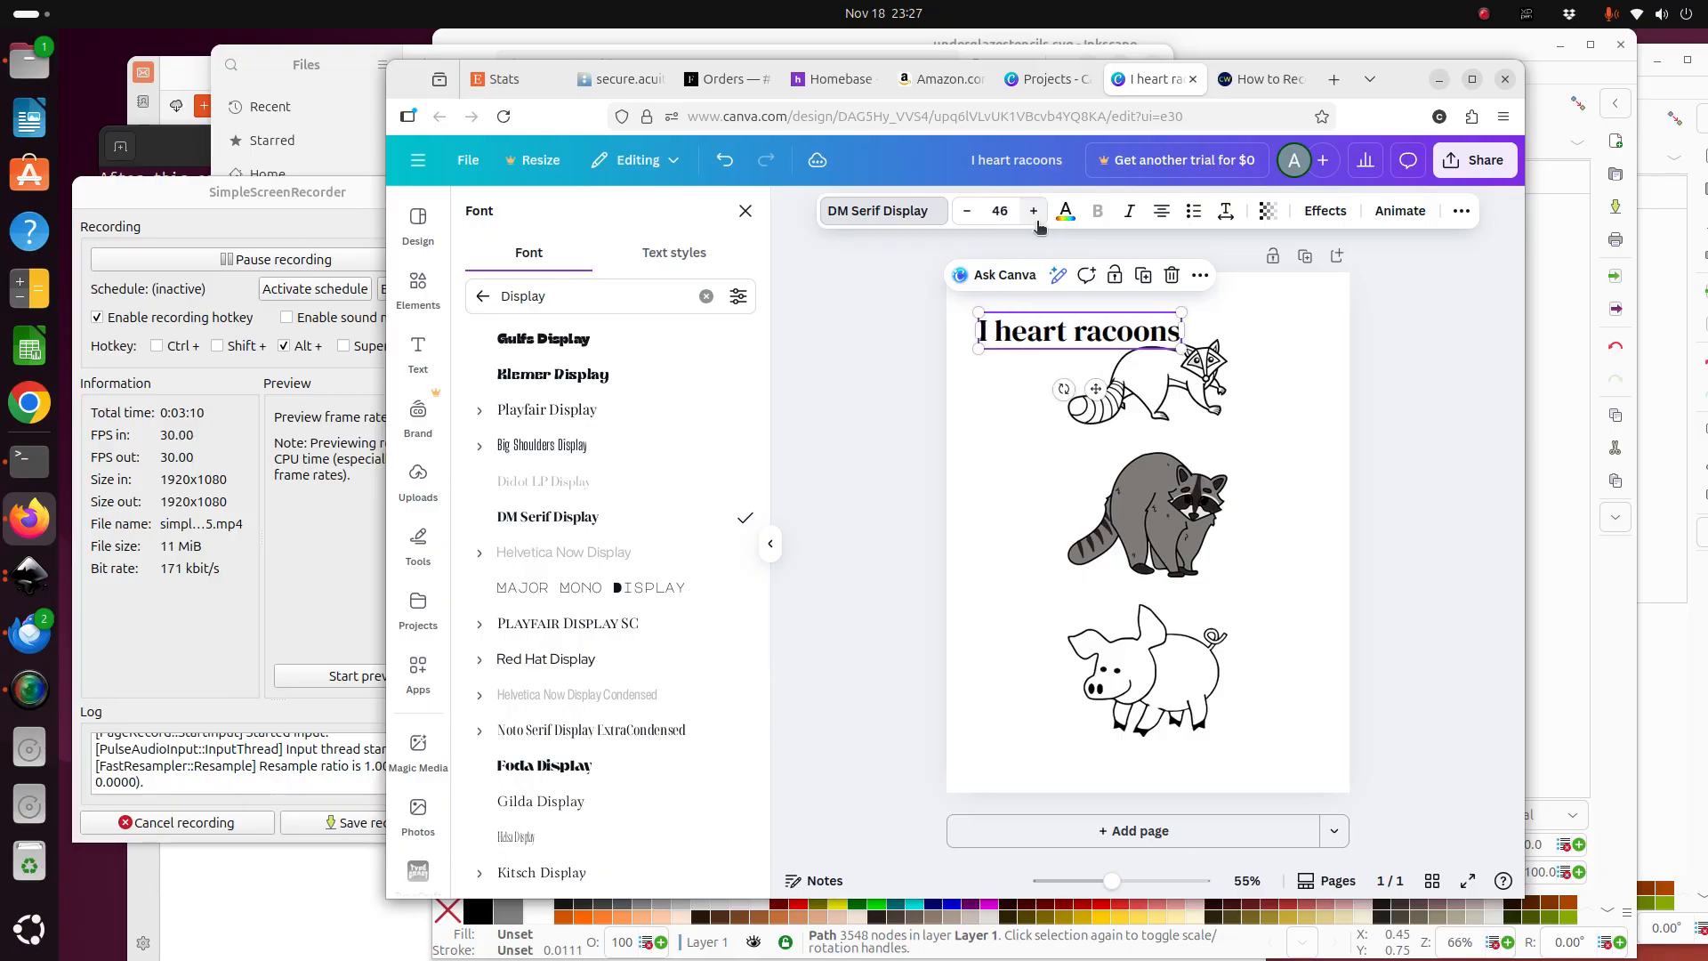
Move the enlarged text up so it sits clear above the raccoon line drawing.
left_click(1274, 407)
left_click_drag(1074, 335, 1091, 317)
right_click(1092, 318)
key("Escape")
left_click(1019, 381)
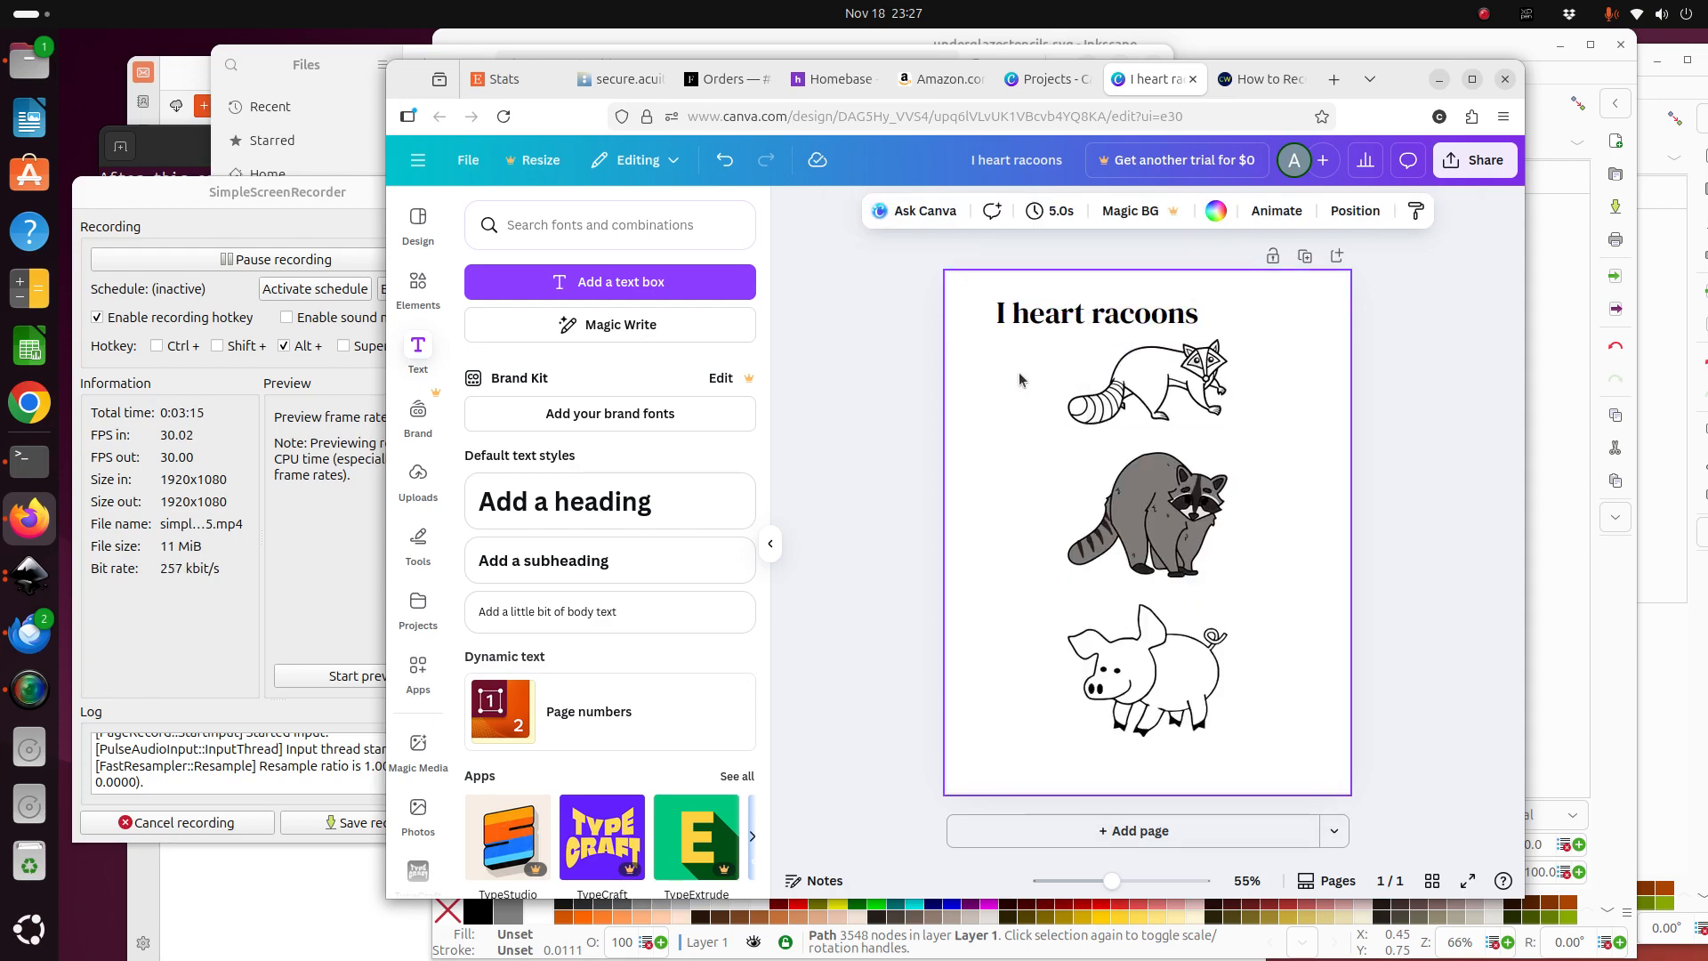
Duplicate the "I heart racoons" text below the raccoon line drawing and set the copy's font to Cherry Bomb One.
left_click_drag(1110, 309, 1110, 421)
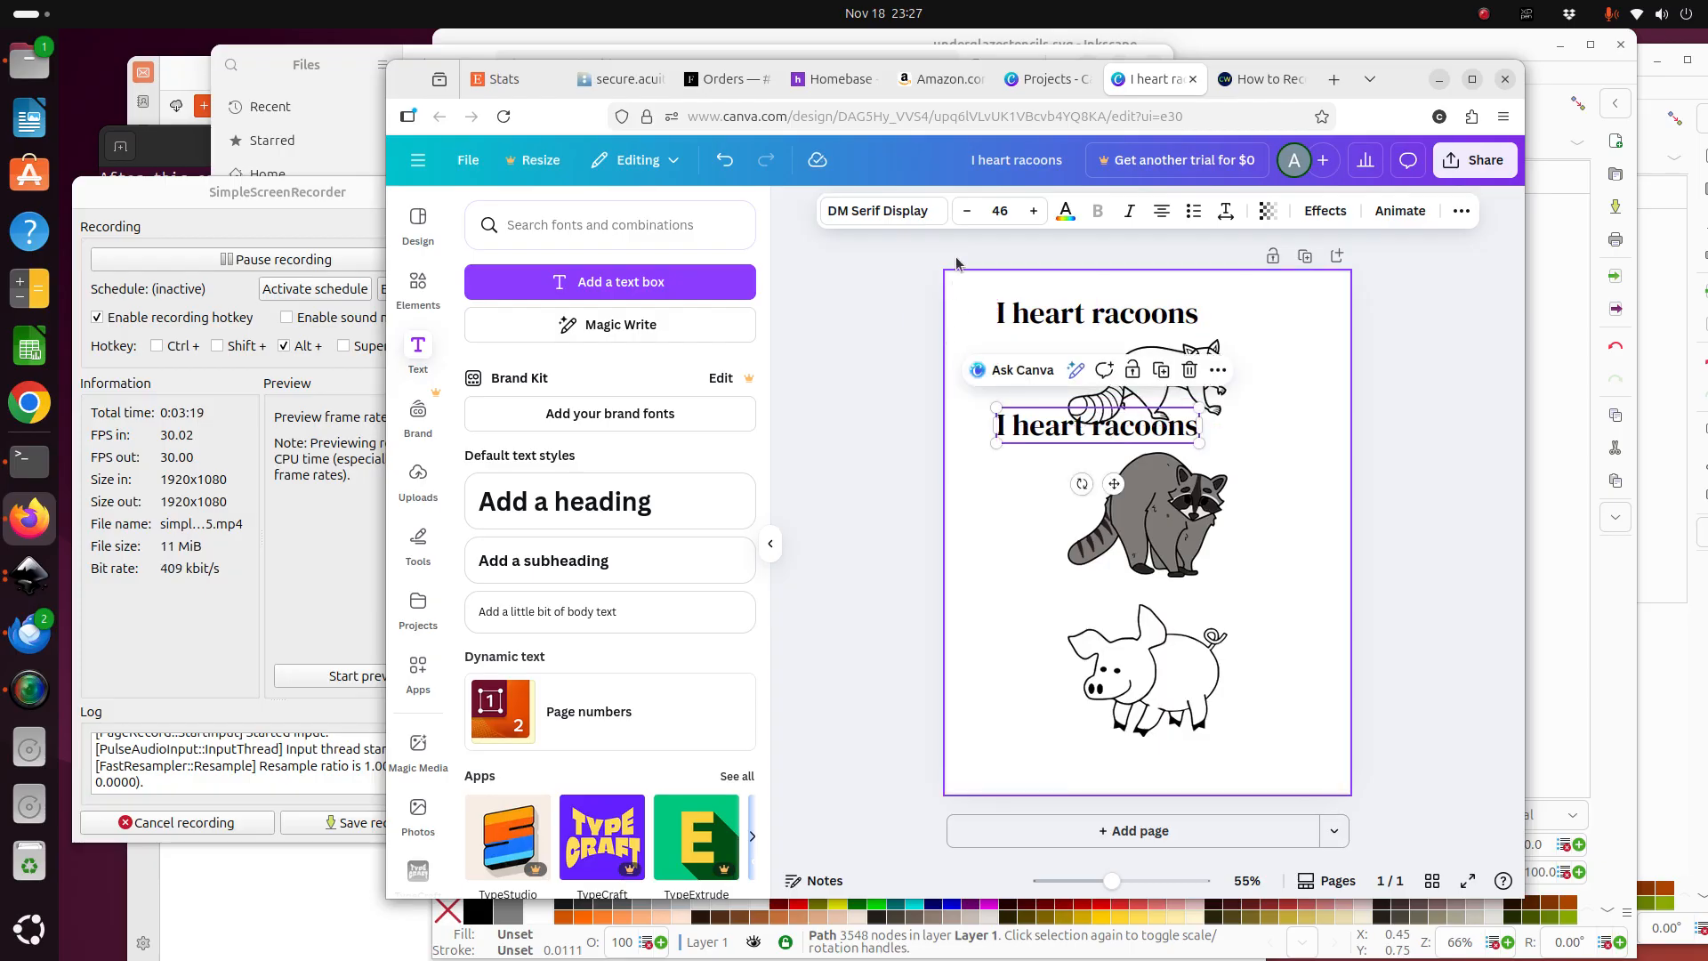
left_click(861, 214)
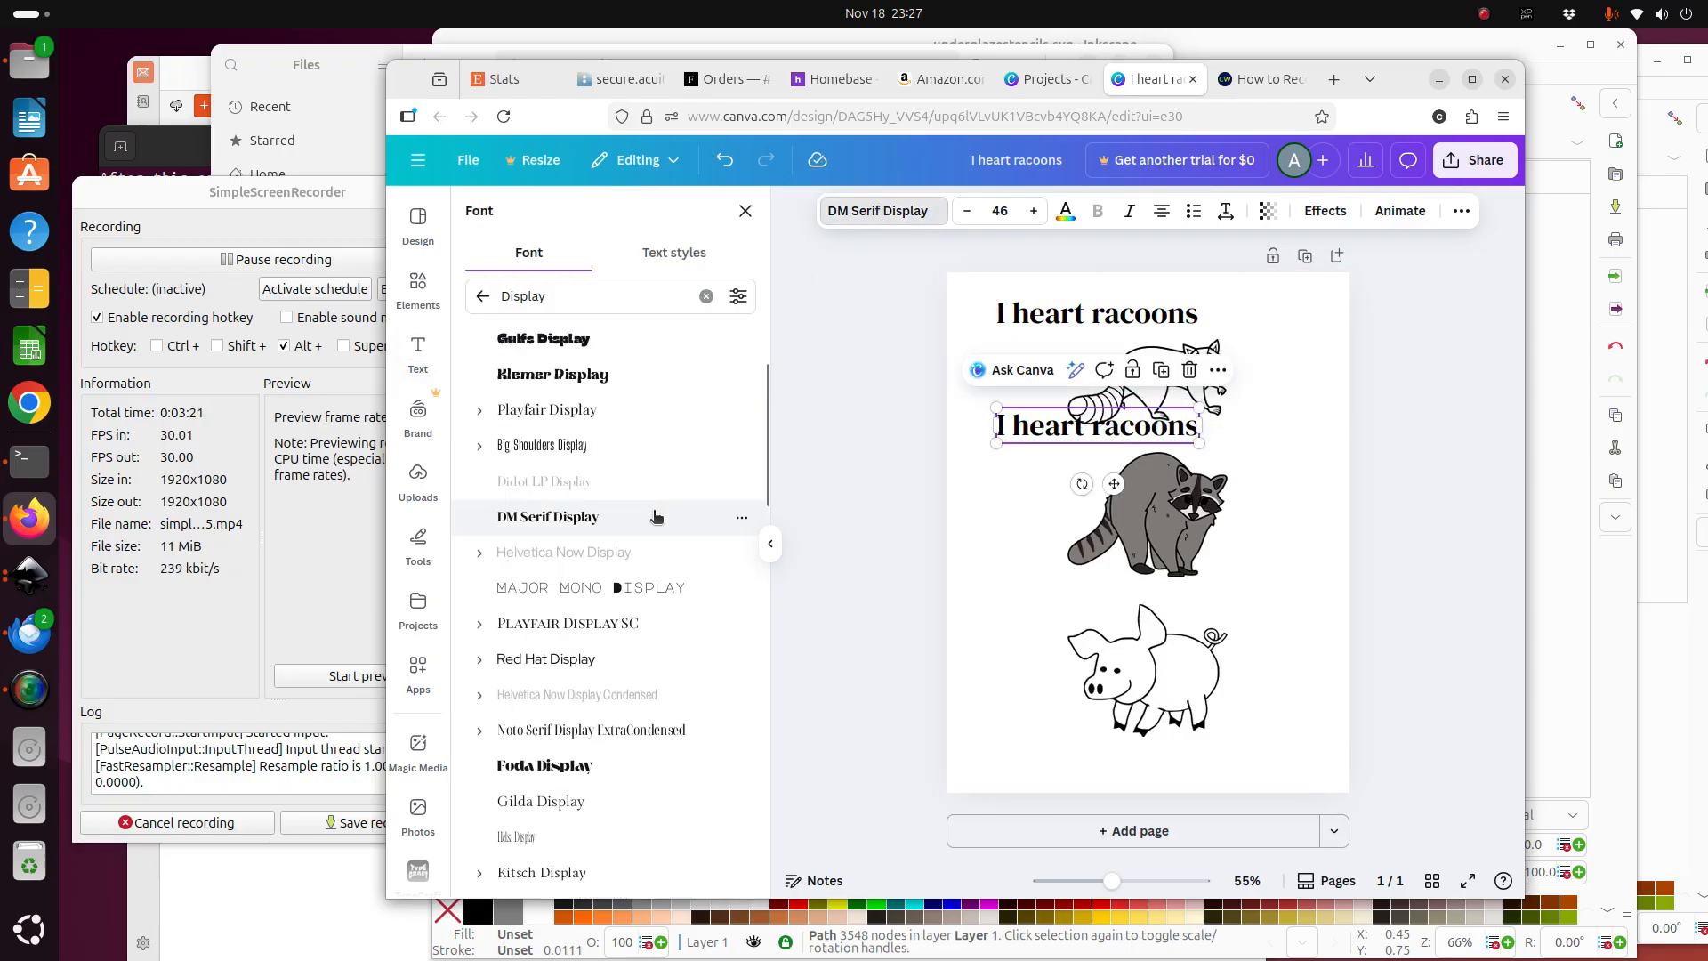
scroll(657, 521, "down", 2)
scroll(657, 525, "down", 2)
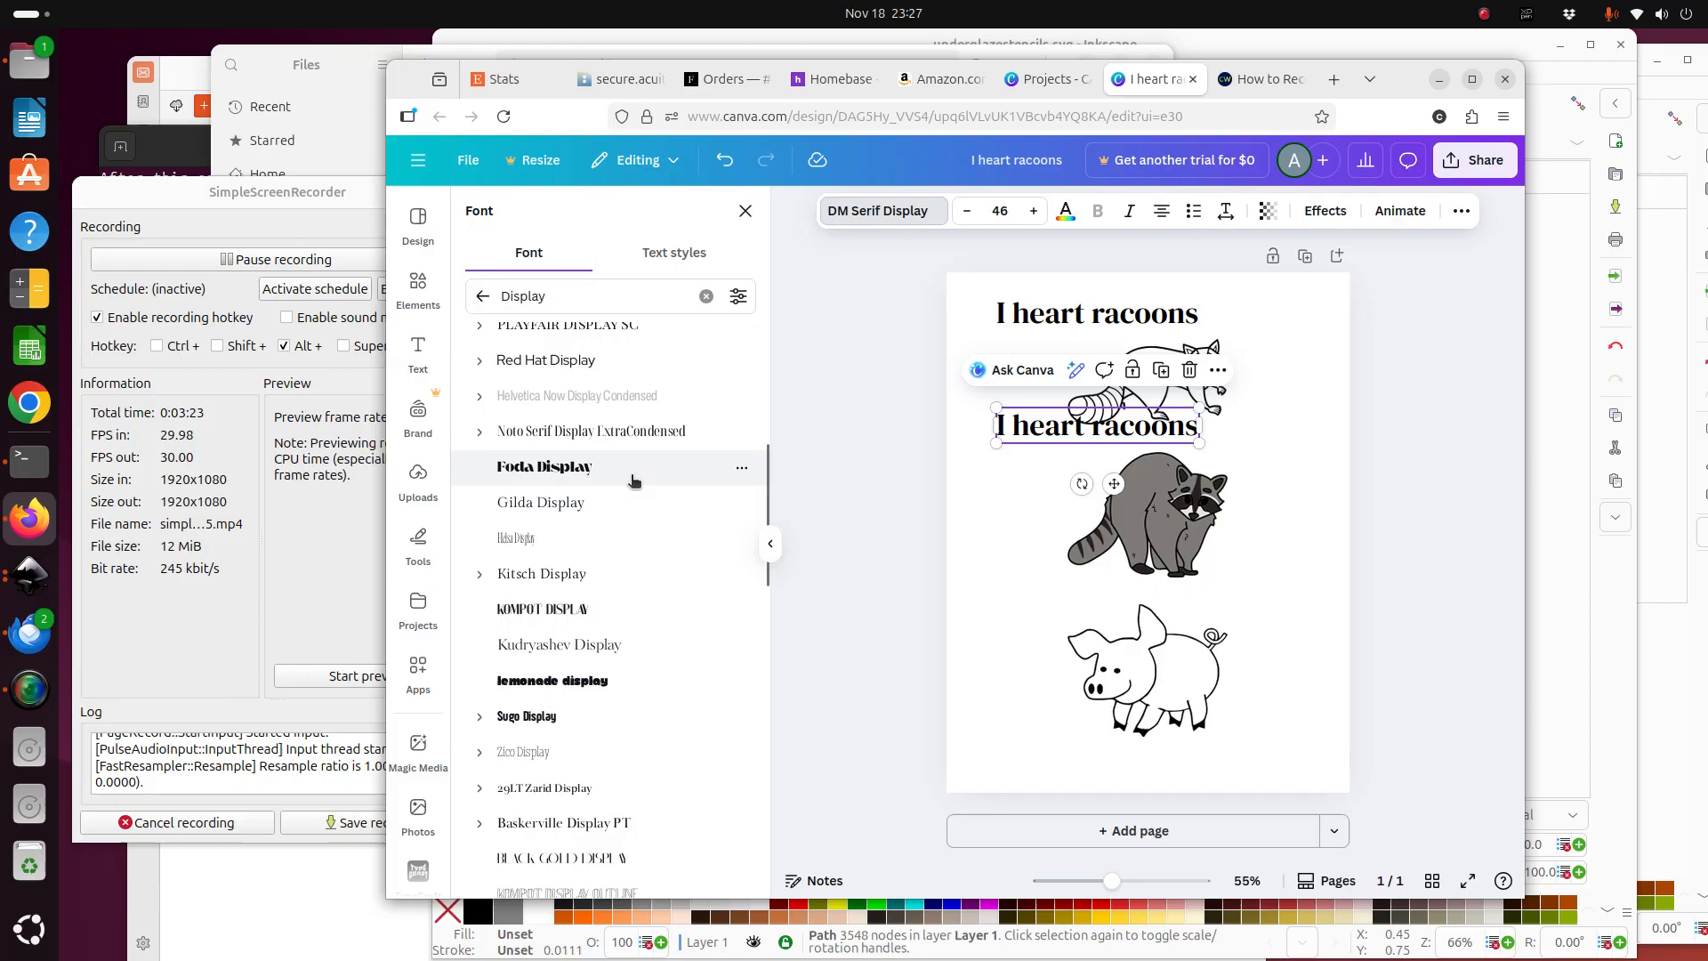
scroll(622, 478, "down", 1)
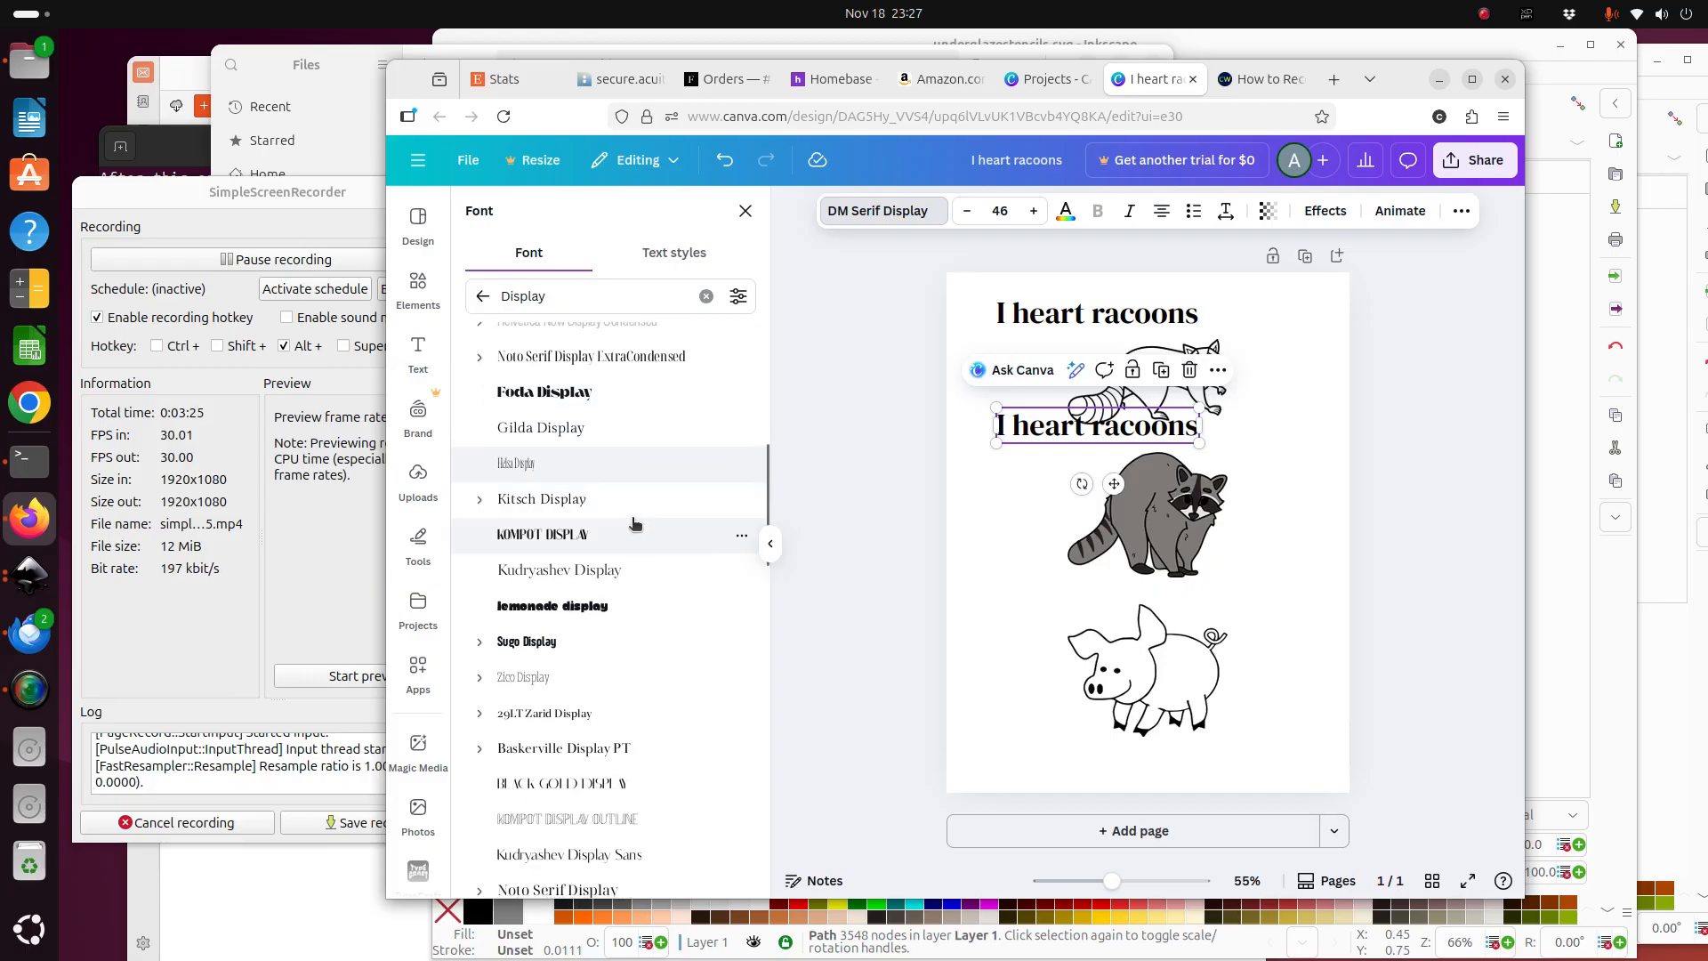
scroll(632, 532, "down", 1)
scroll(632, 535, "down", 1)
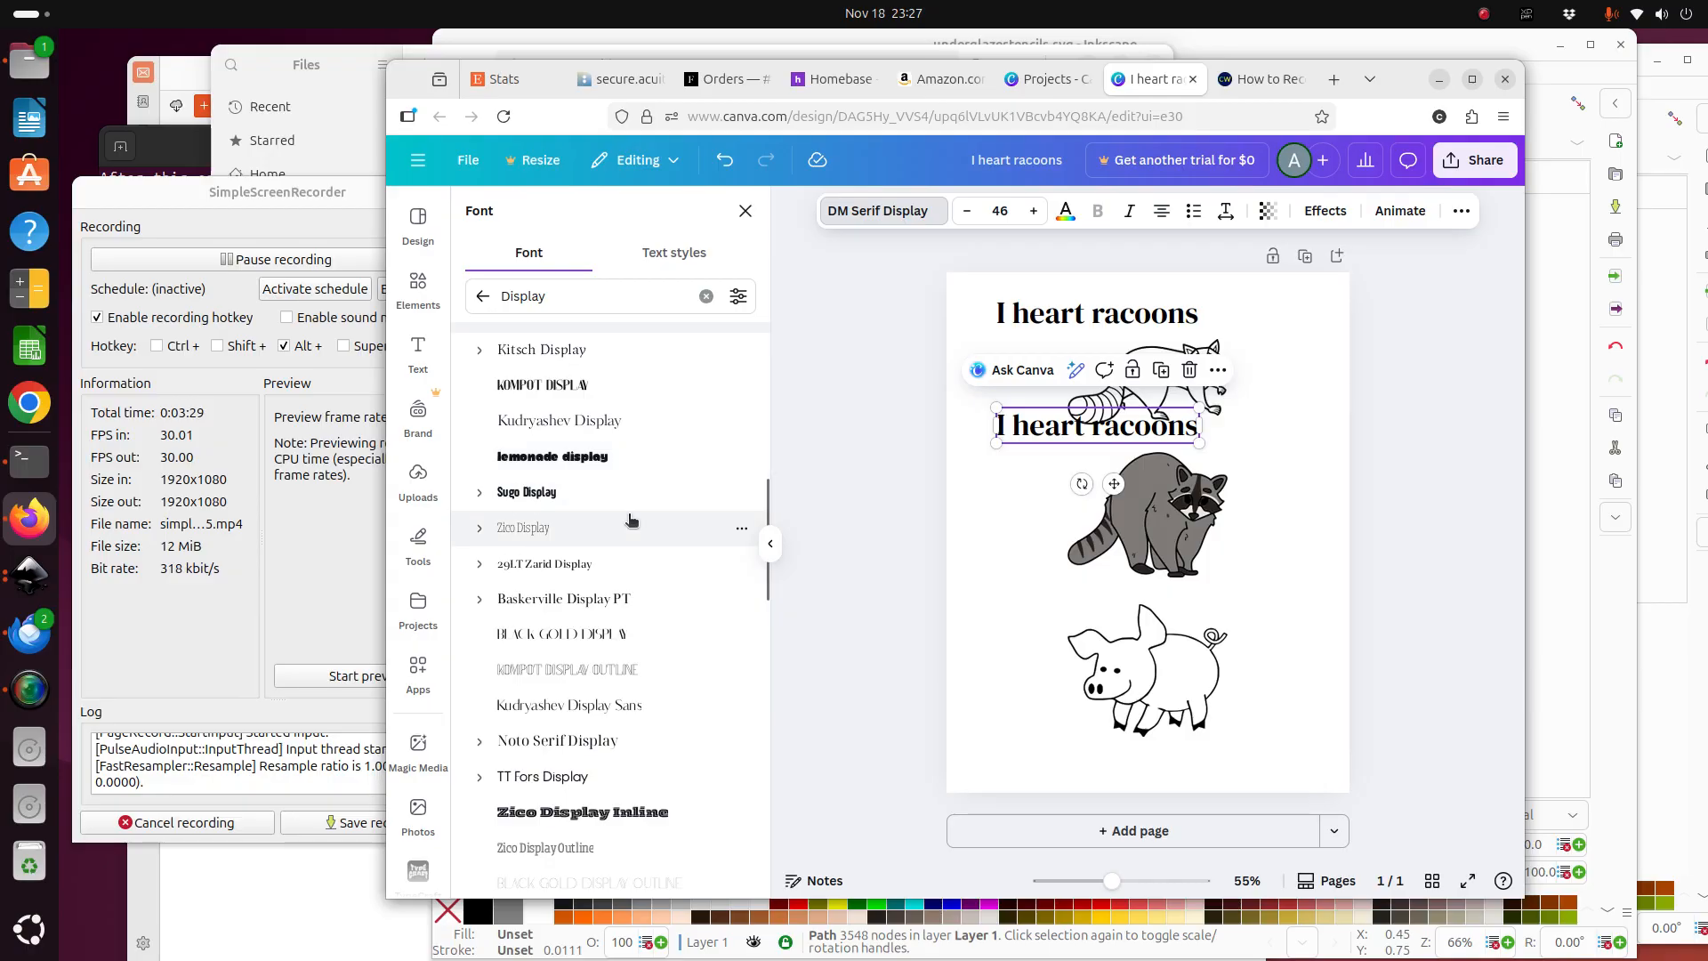
scroll(629, 522, "down", 2)
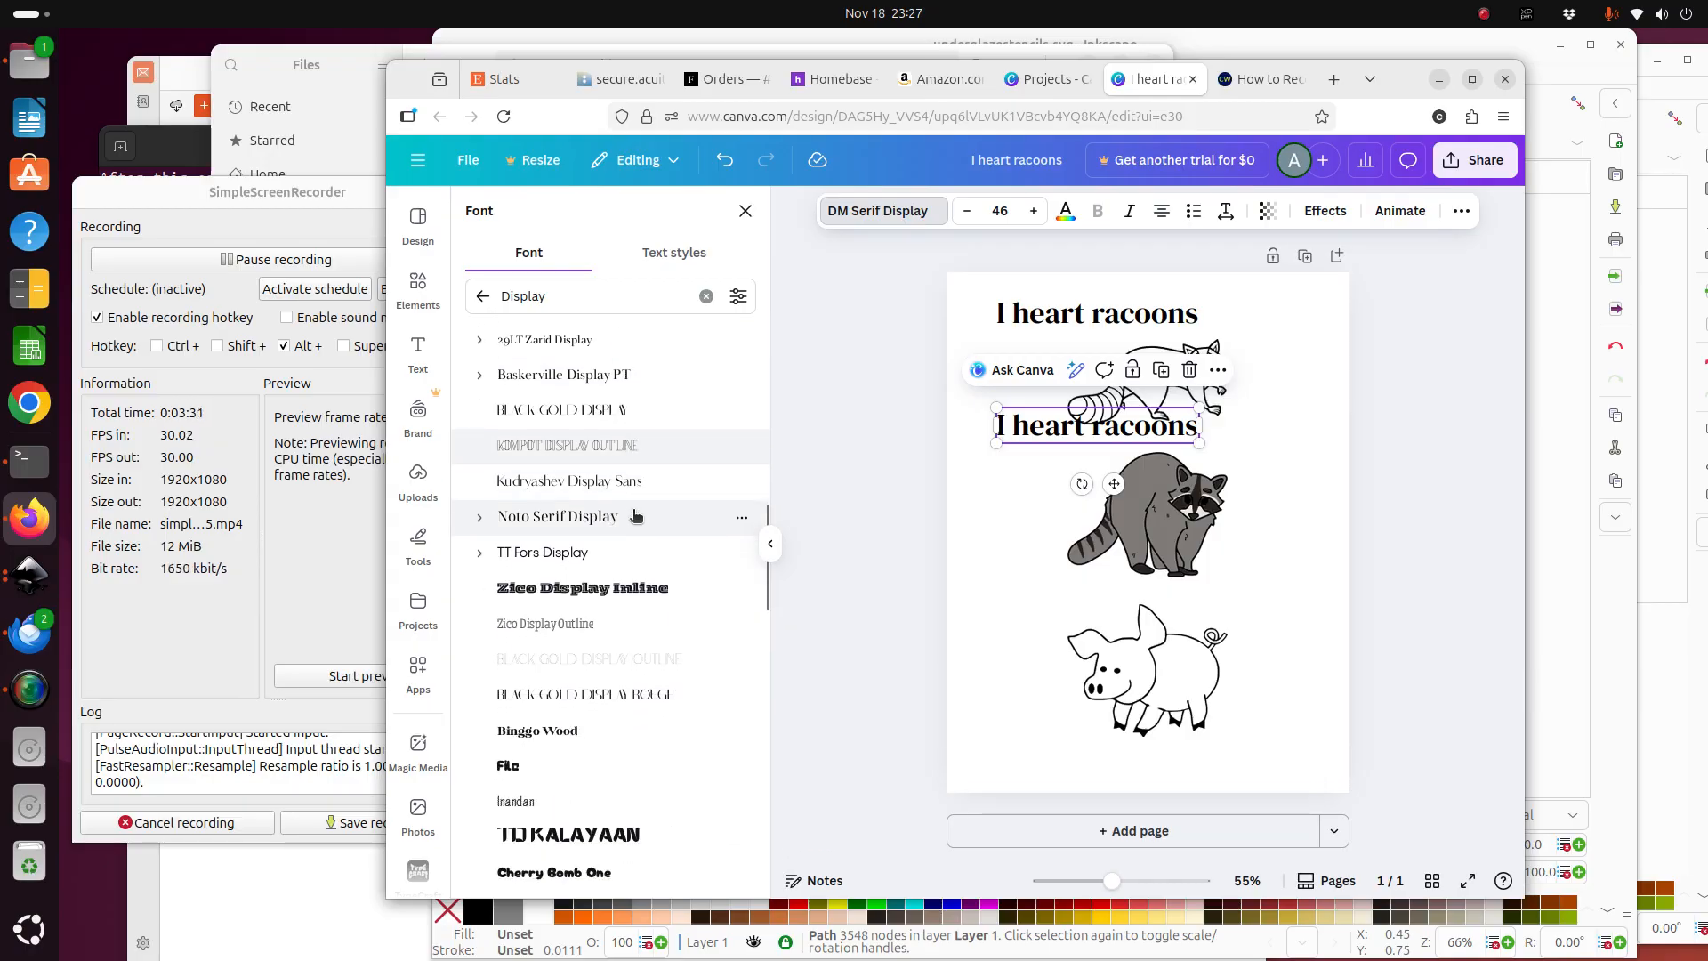
scroll(623, 511, "down", 3)
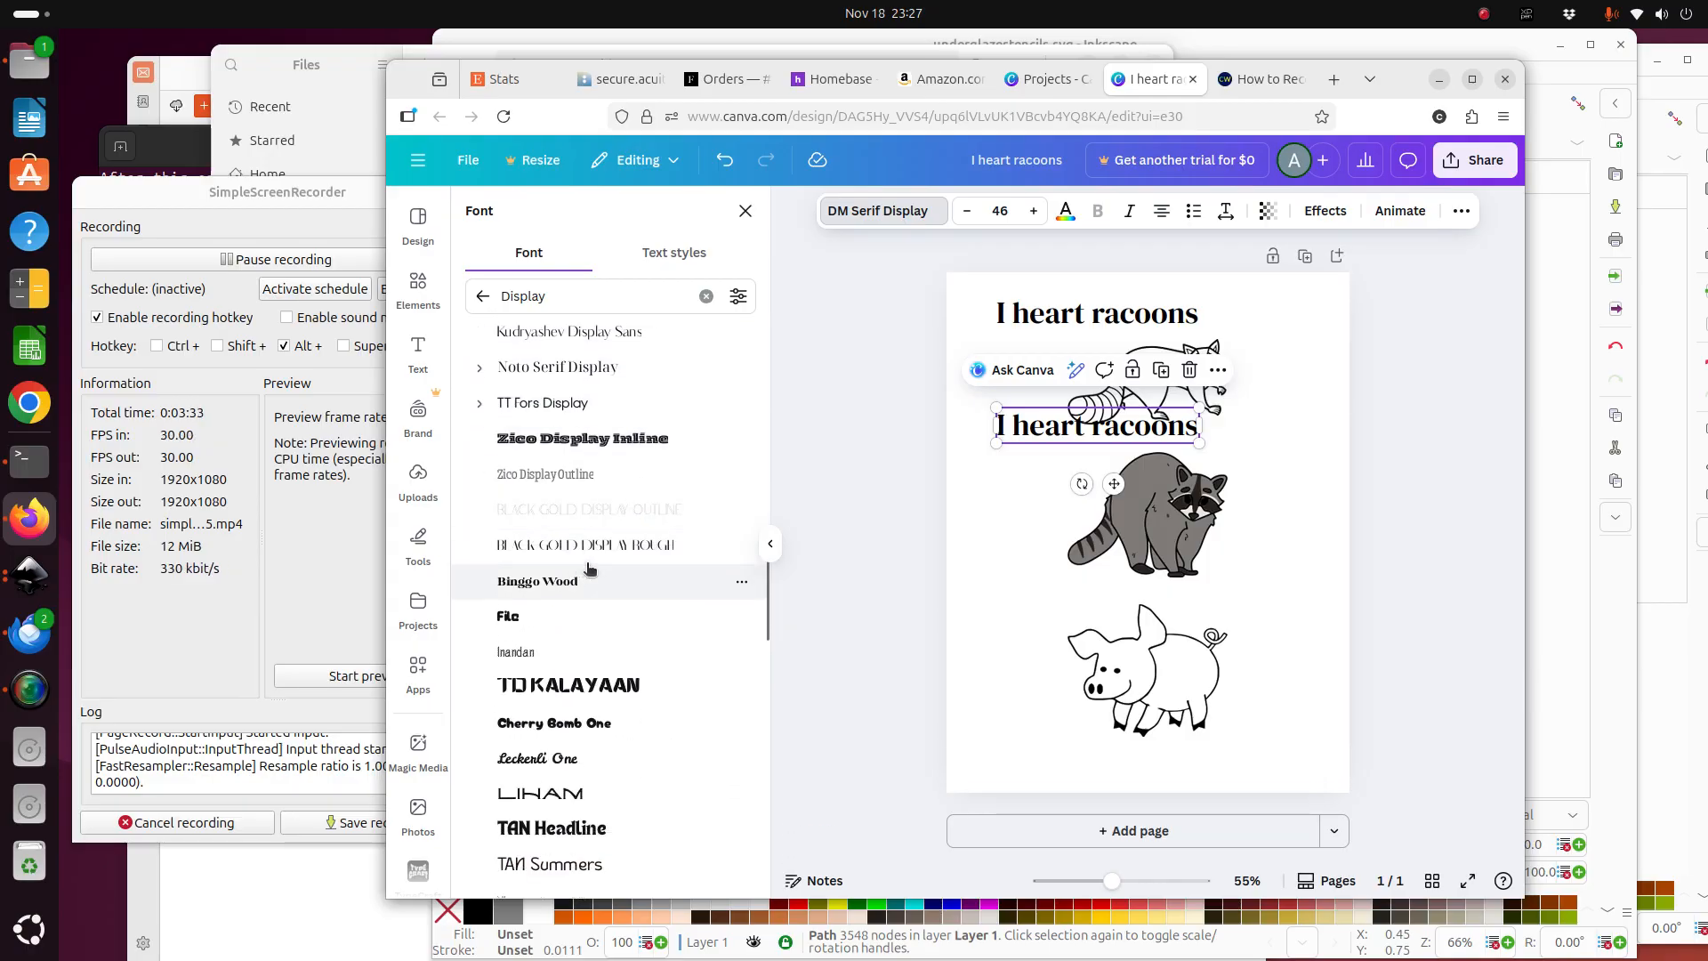
scroll(618, 558, "down", 1)
scroll(622, 556, "down", 1)
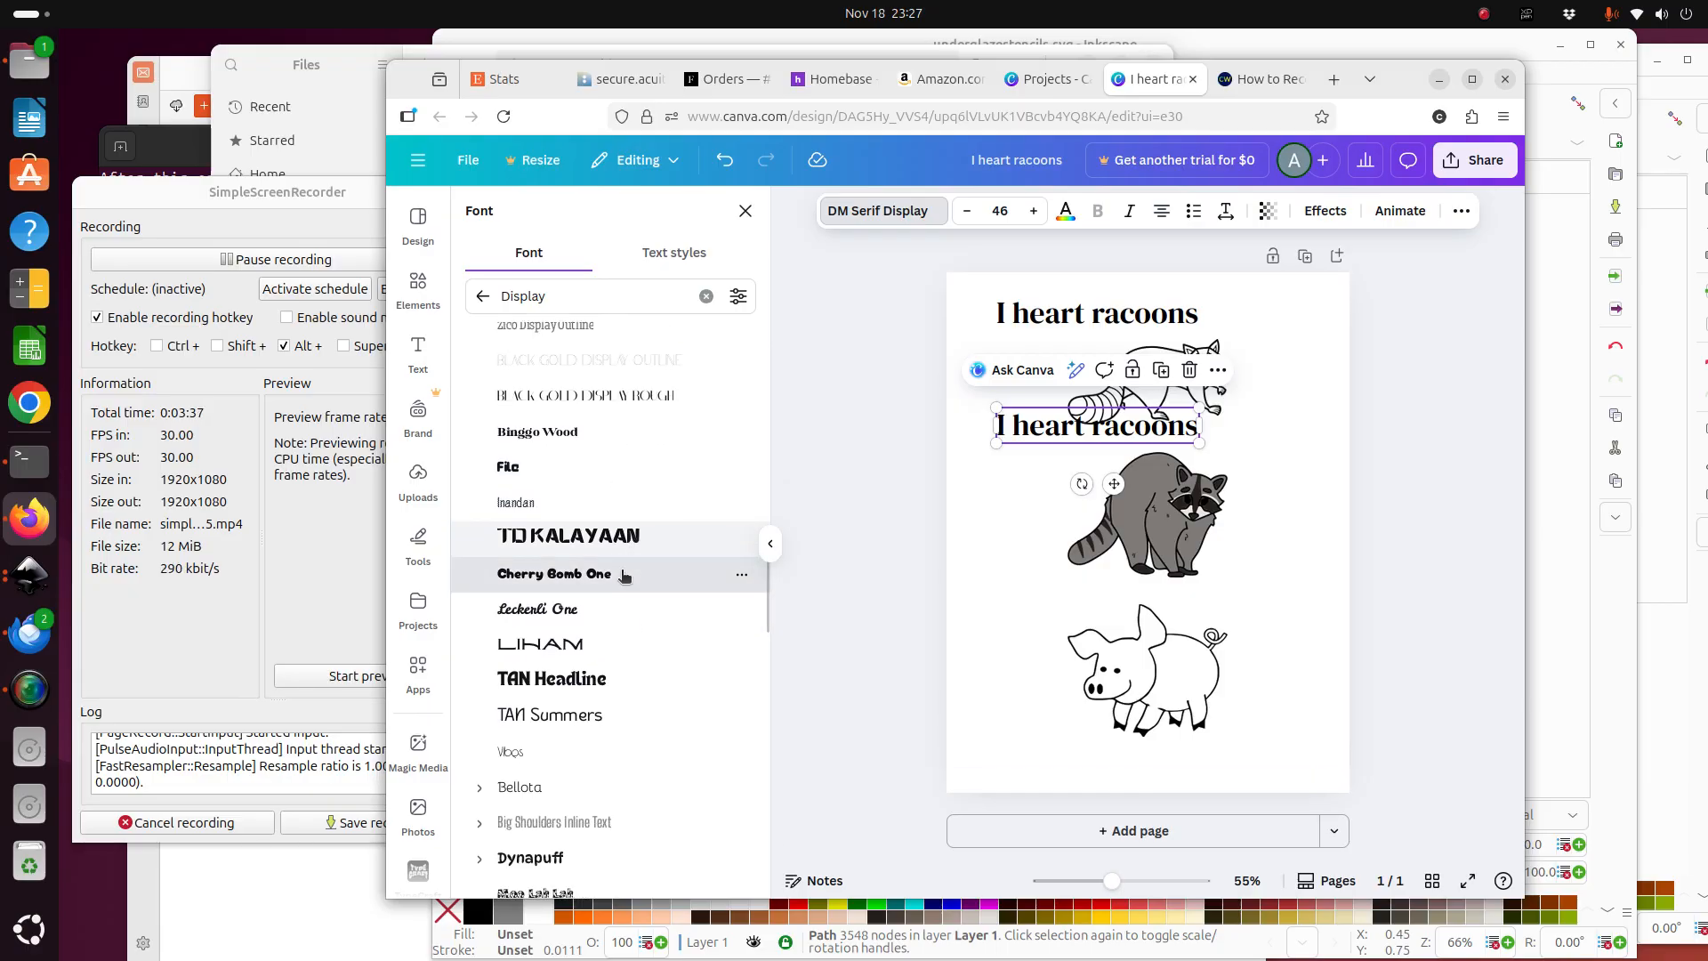
left_click(553, 574)
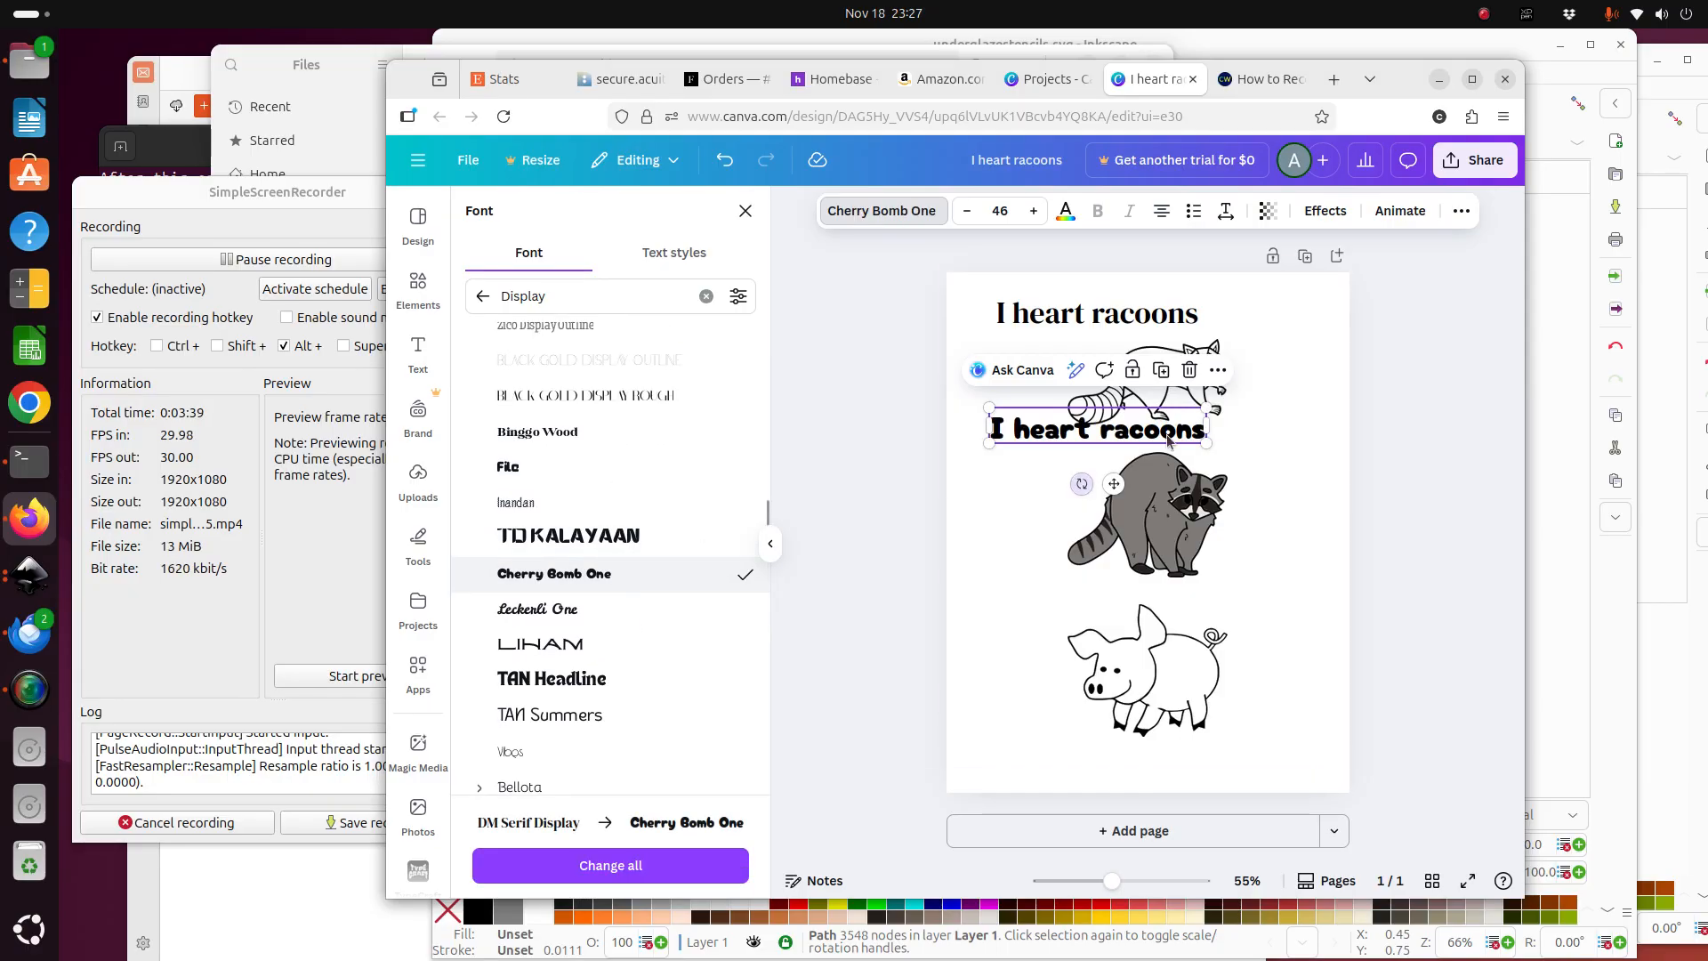
Shift the Cherry Bomb One text toward the page's right side and the three animal drawings toward its left side.
left_click_drag(1131, 431, 1232, 438)
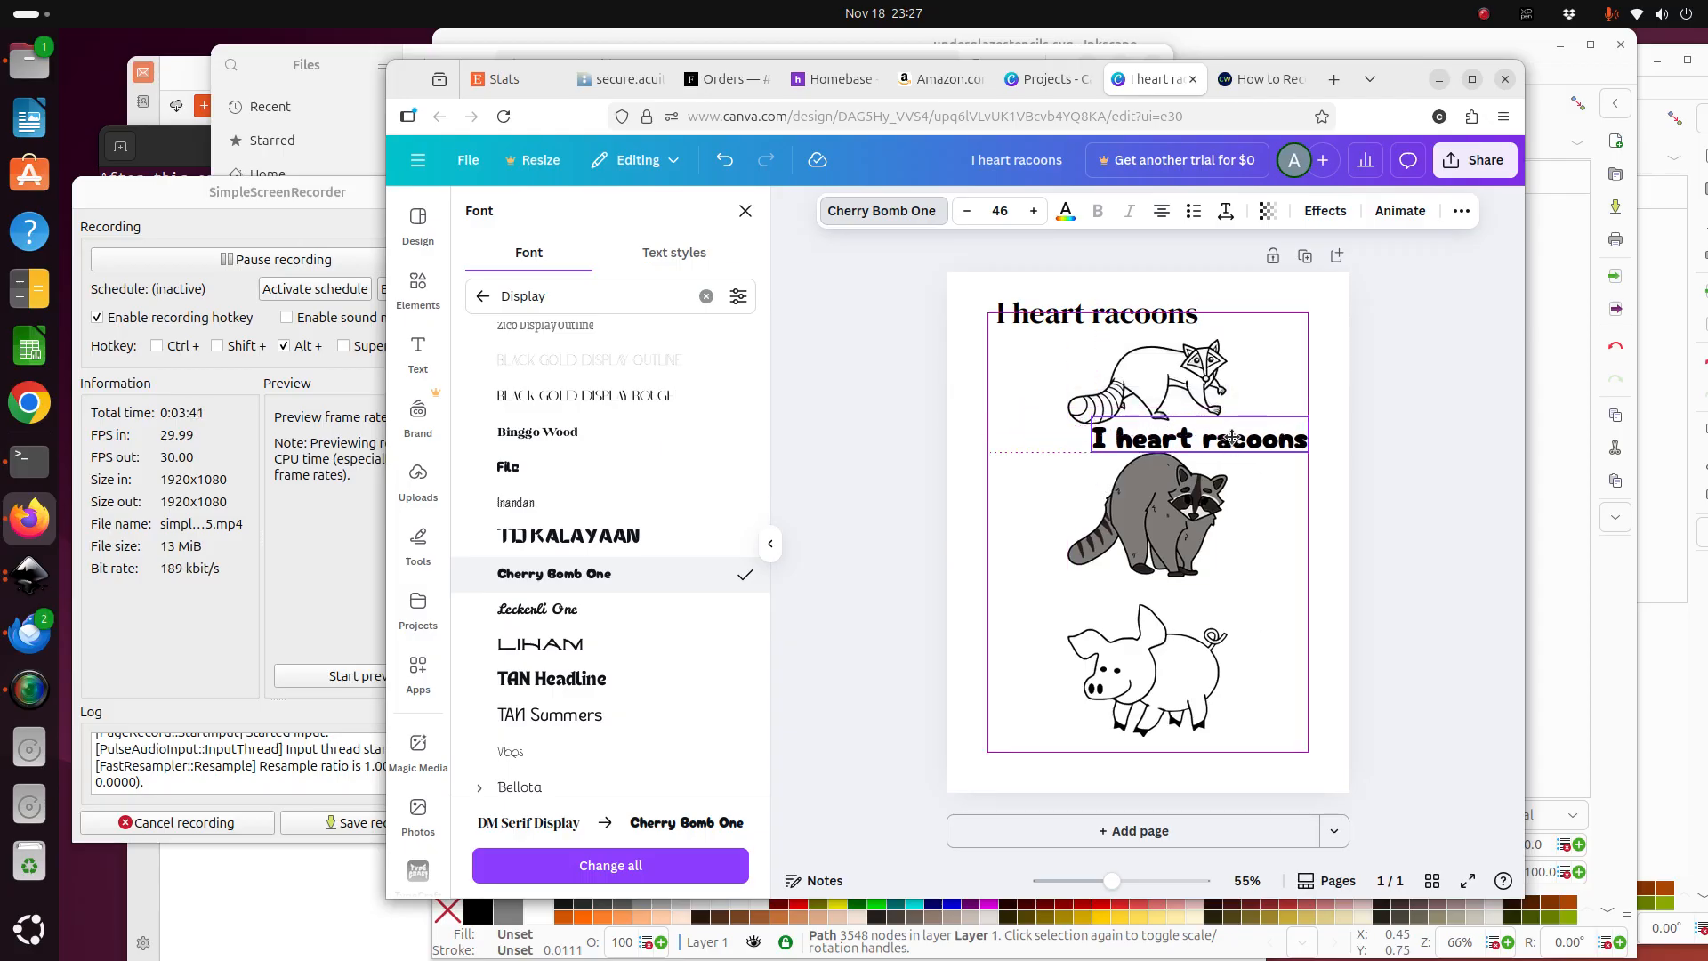
left_click(1272, 512)
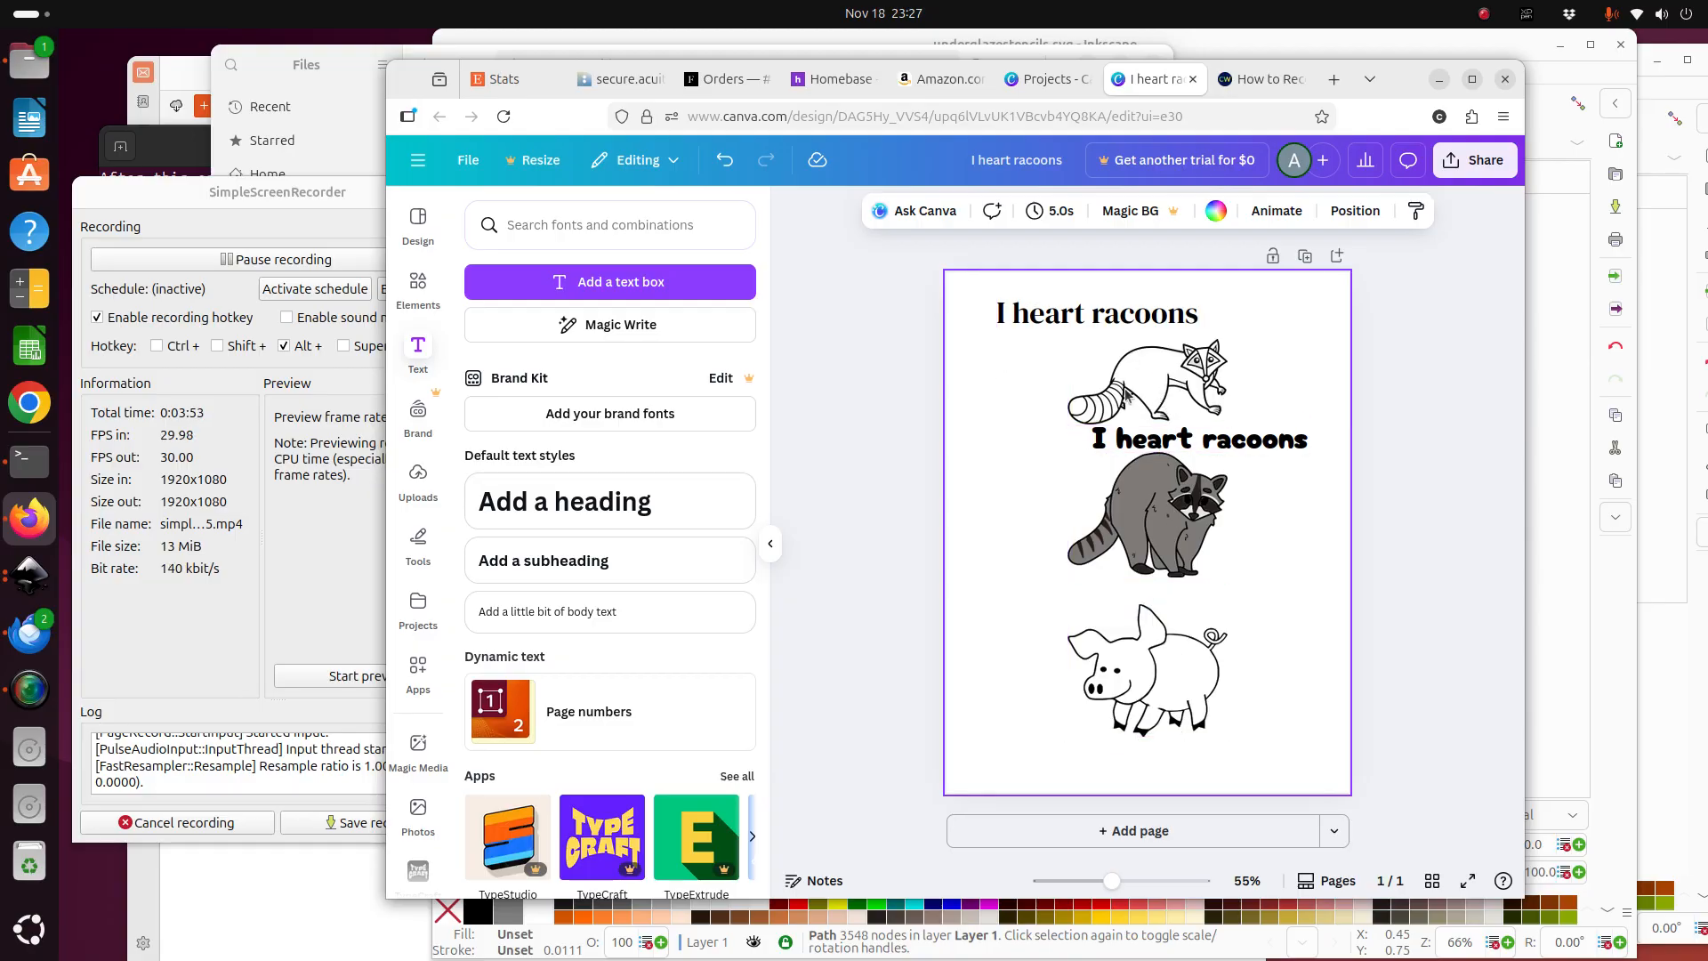
left_click_drag(1168, 352, 1097, 365)
left_click(1146, 494)
left_click_drag(1127, 511, 1063, 524)
left_click(1150, 663)
left_click_drag(1150, 662, 1105, 674)
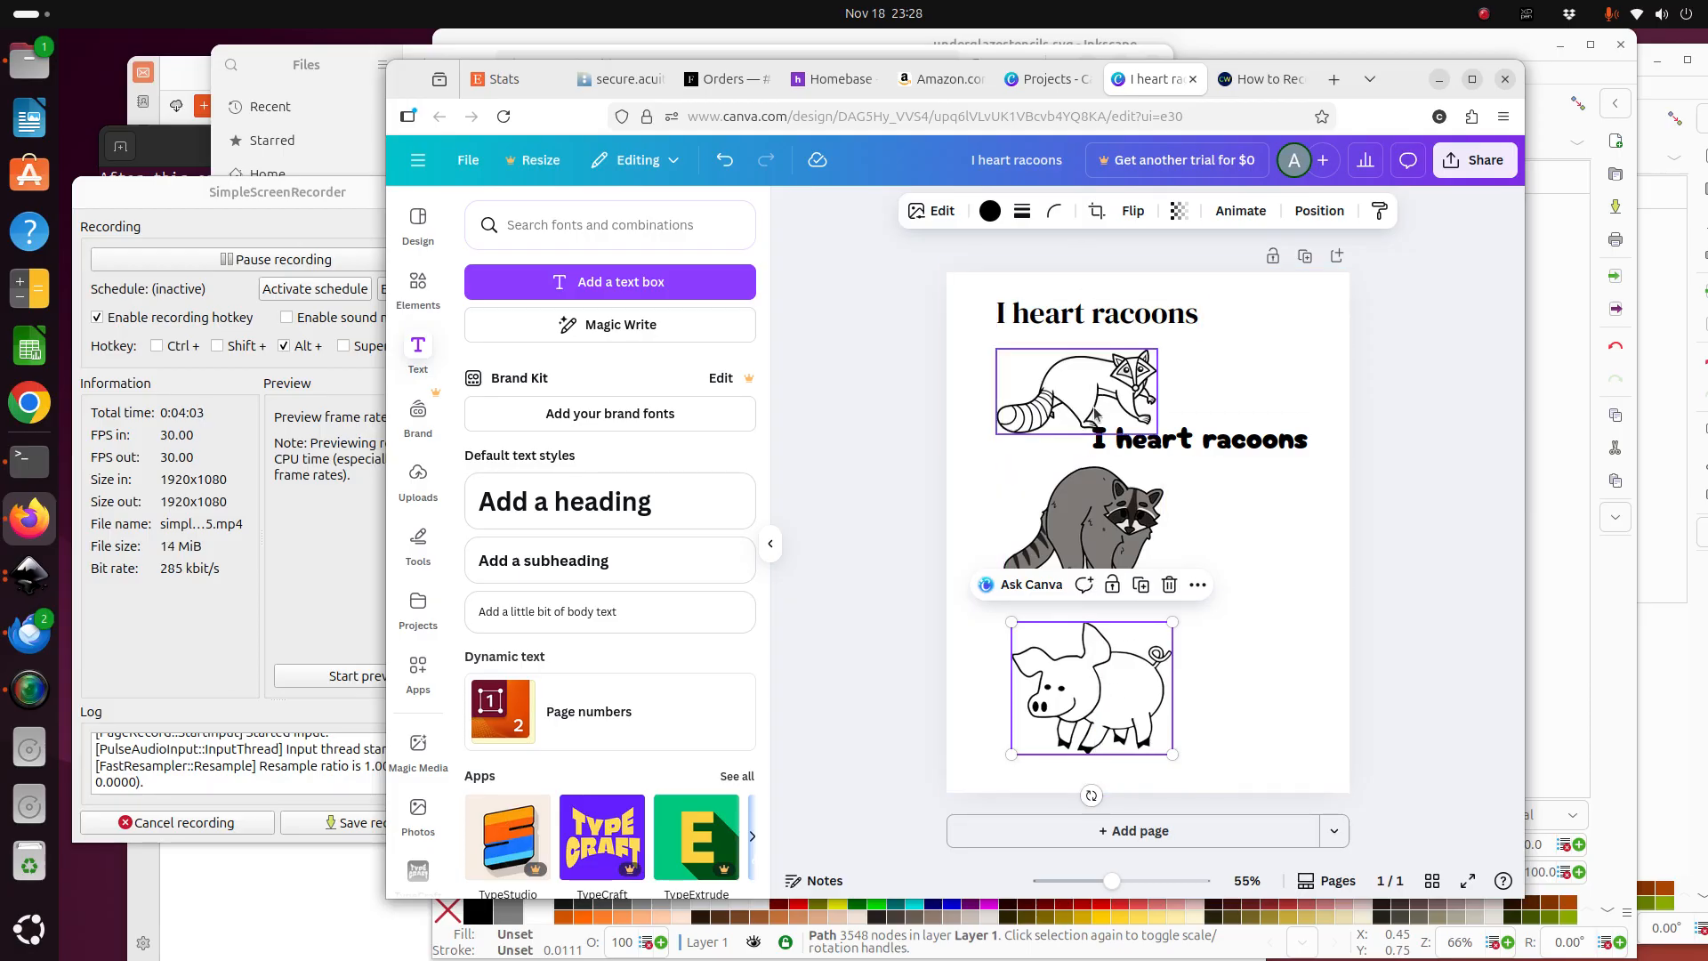
Rotate both texts to read vertically downward and stack them beside the animals, with the Cherry Bomb One text above the DM Serif Display text.
left_click(1241, 446)
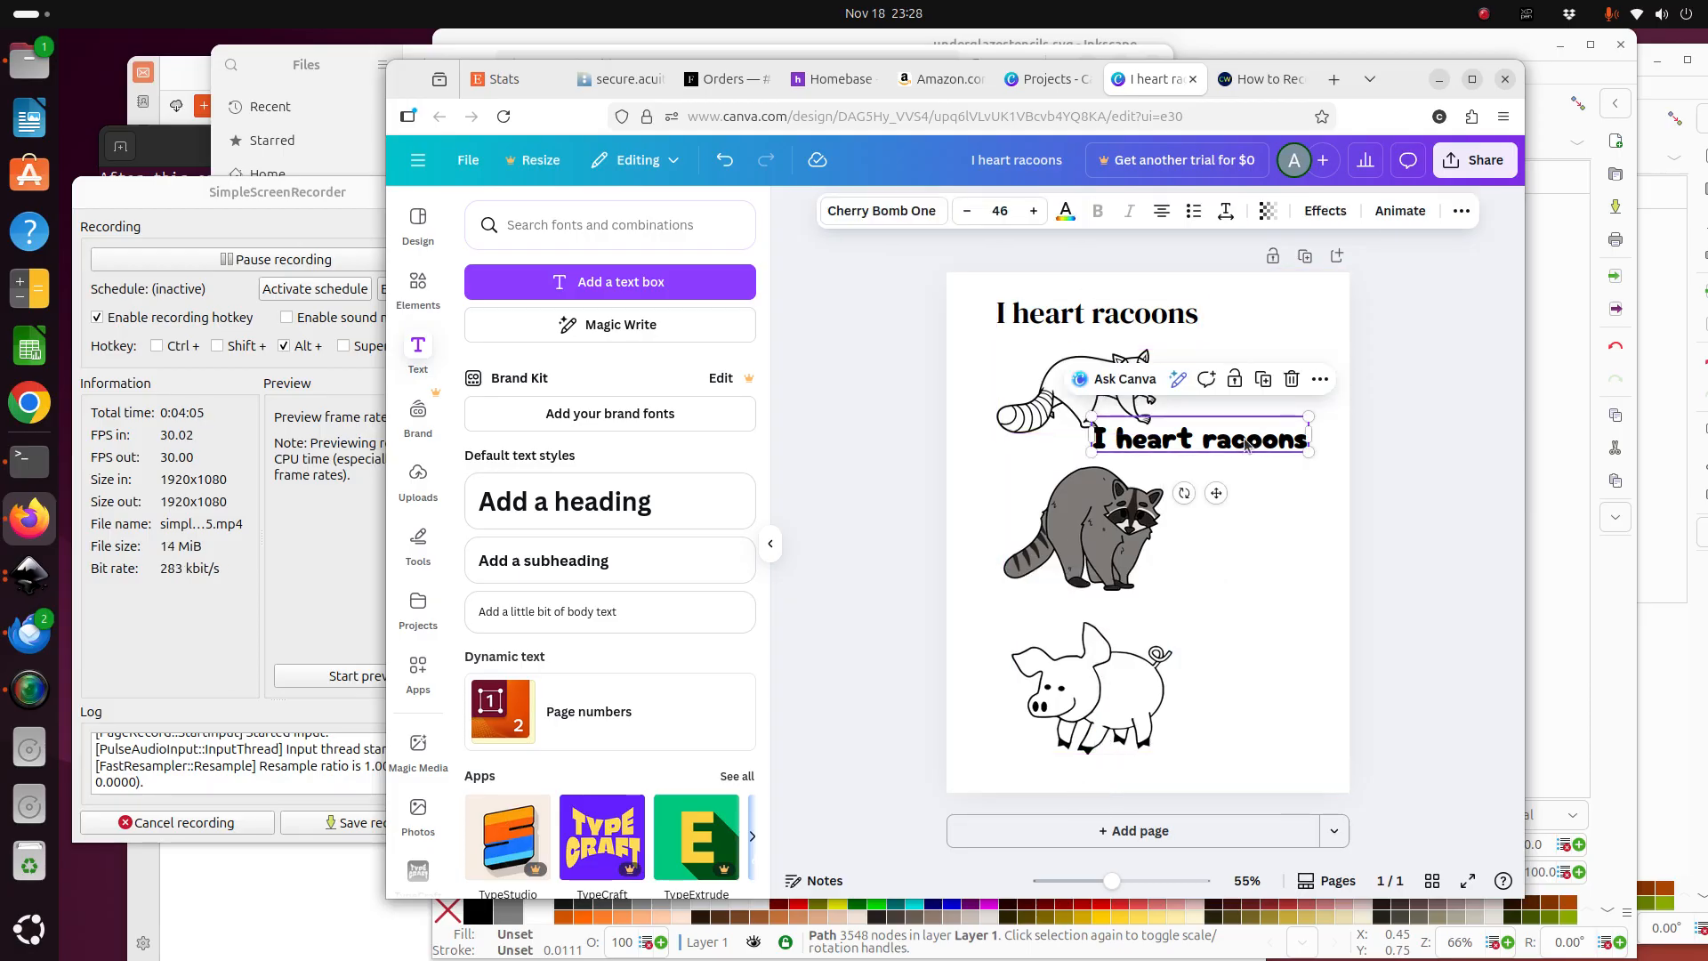
left_click_drag(1184, 492, 1273, 392)
left_click(1138, 320)
left_click_drag(1135, 318, 1256, 556)
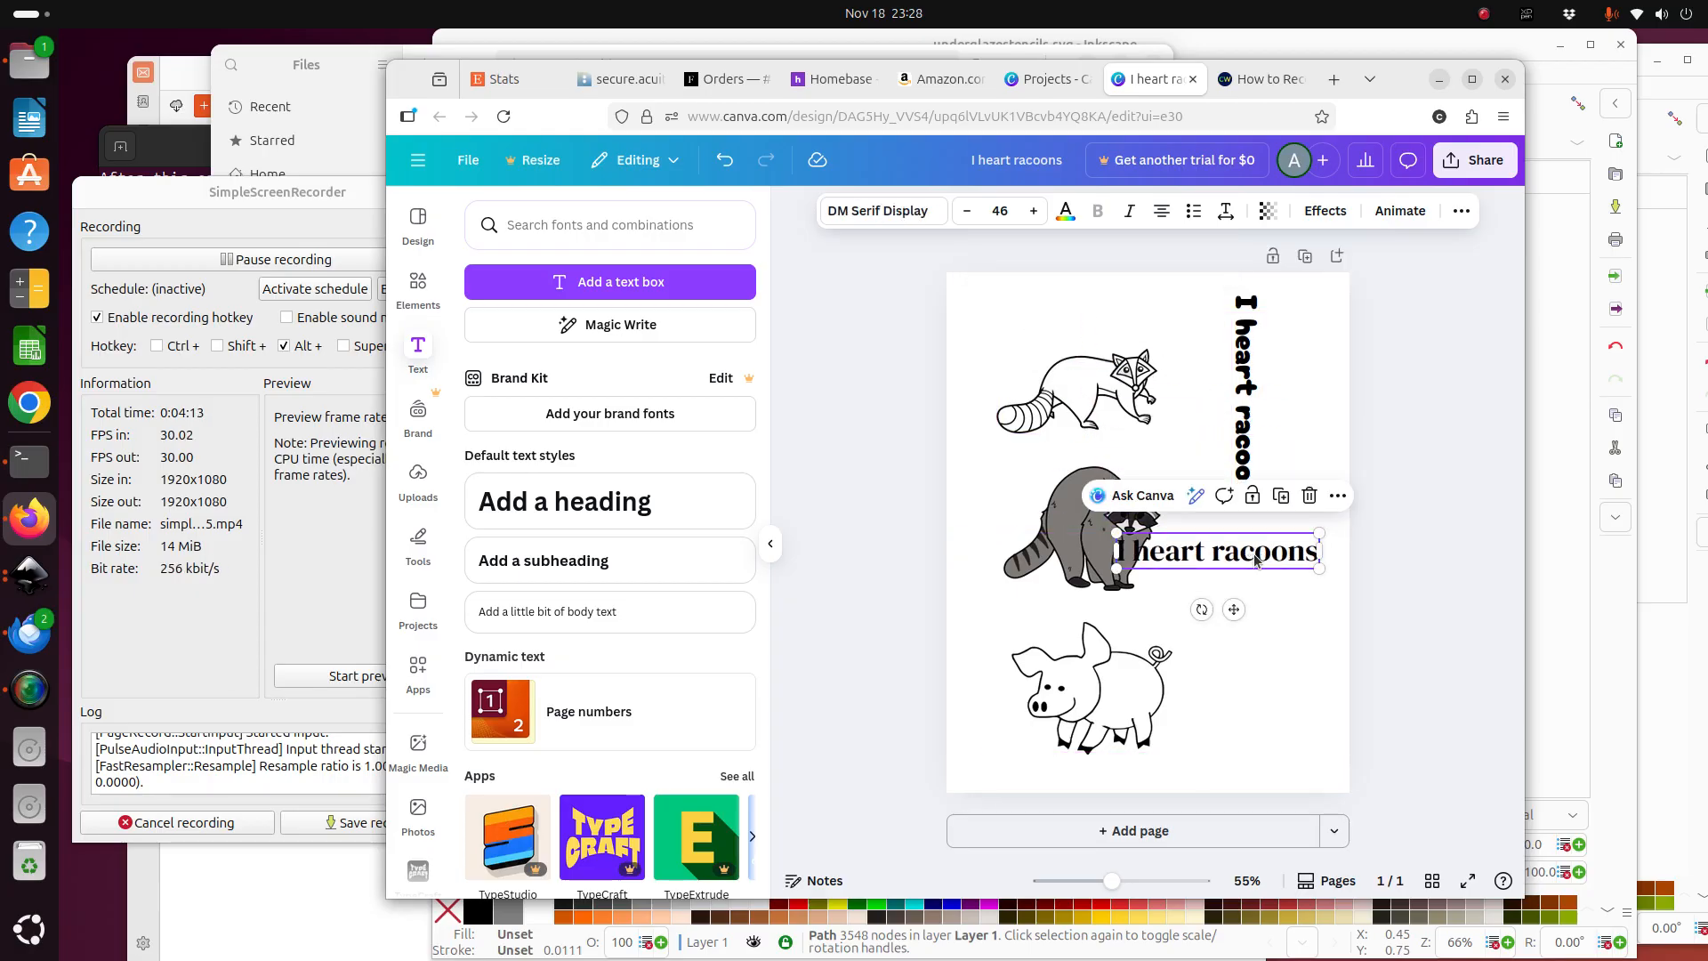
left_click_drag(1202, 609, 1249, 652)
left_click(1305, 611)
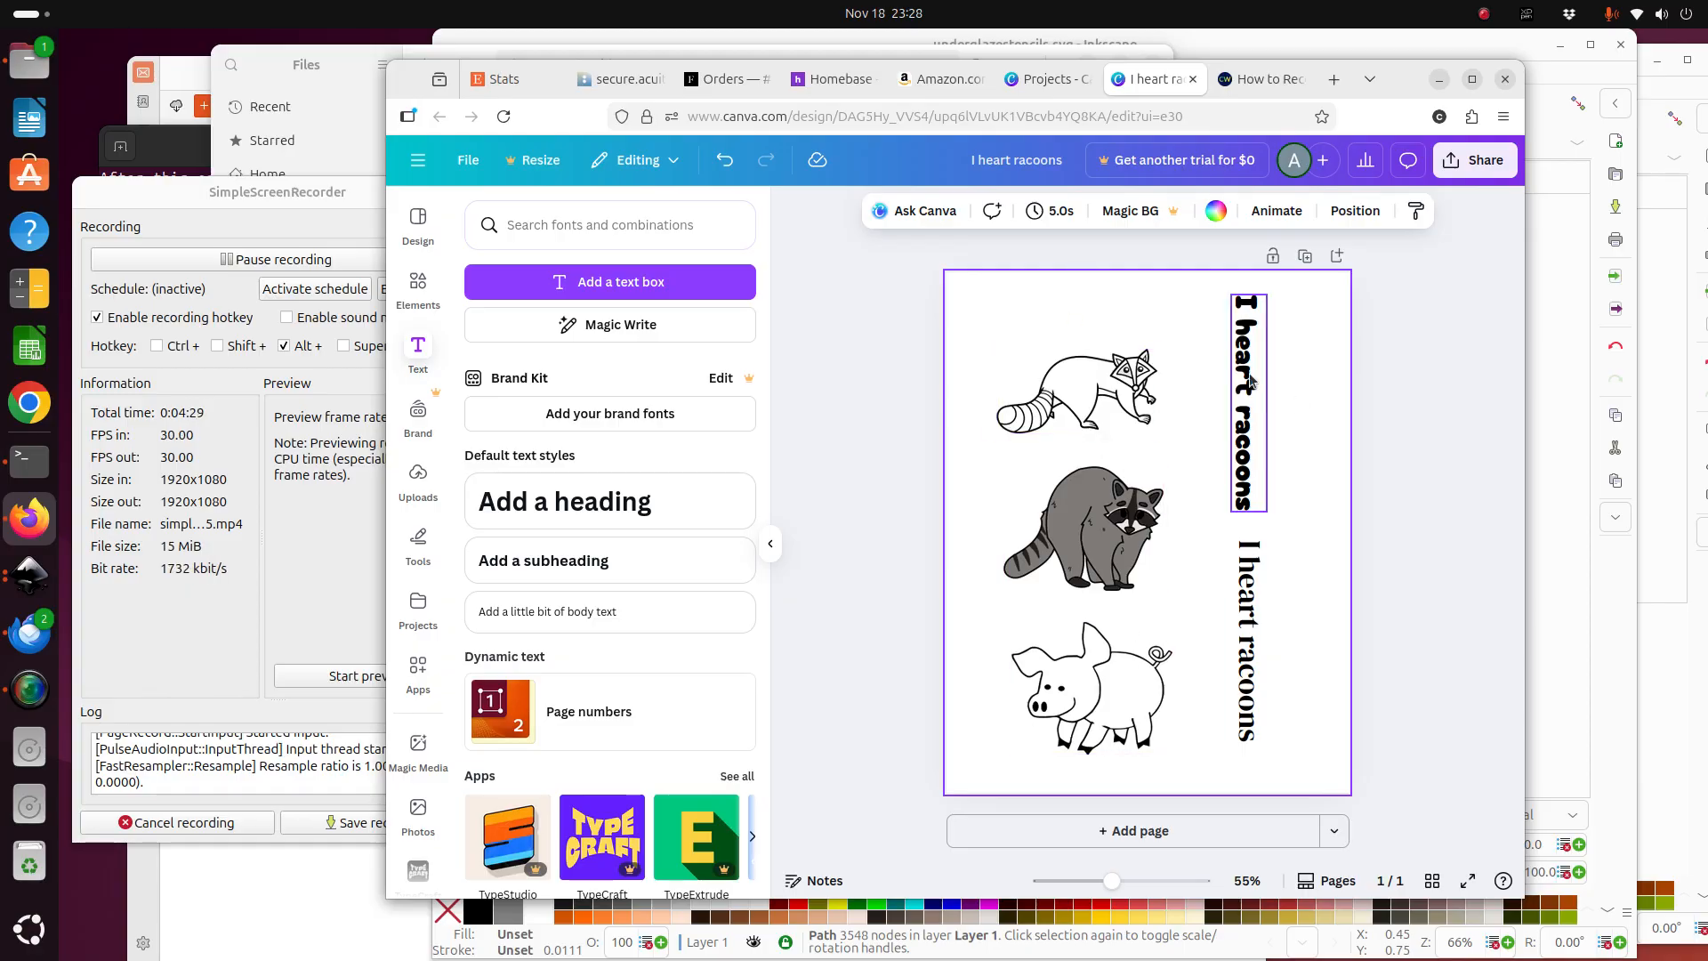
Align the two vertical texts in one column closer to the animals, leaving a small gap between them.
left_click_drag(1257, 587, 1243, 596)
left_click_drag(1247, 403, 1245, 398)
left_click(1295, 419)
left_click_drag(1254, 613, 1244, 607)
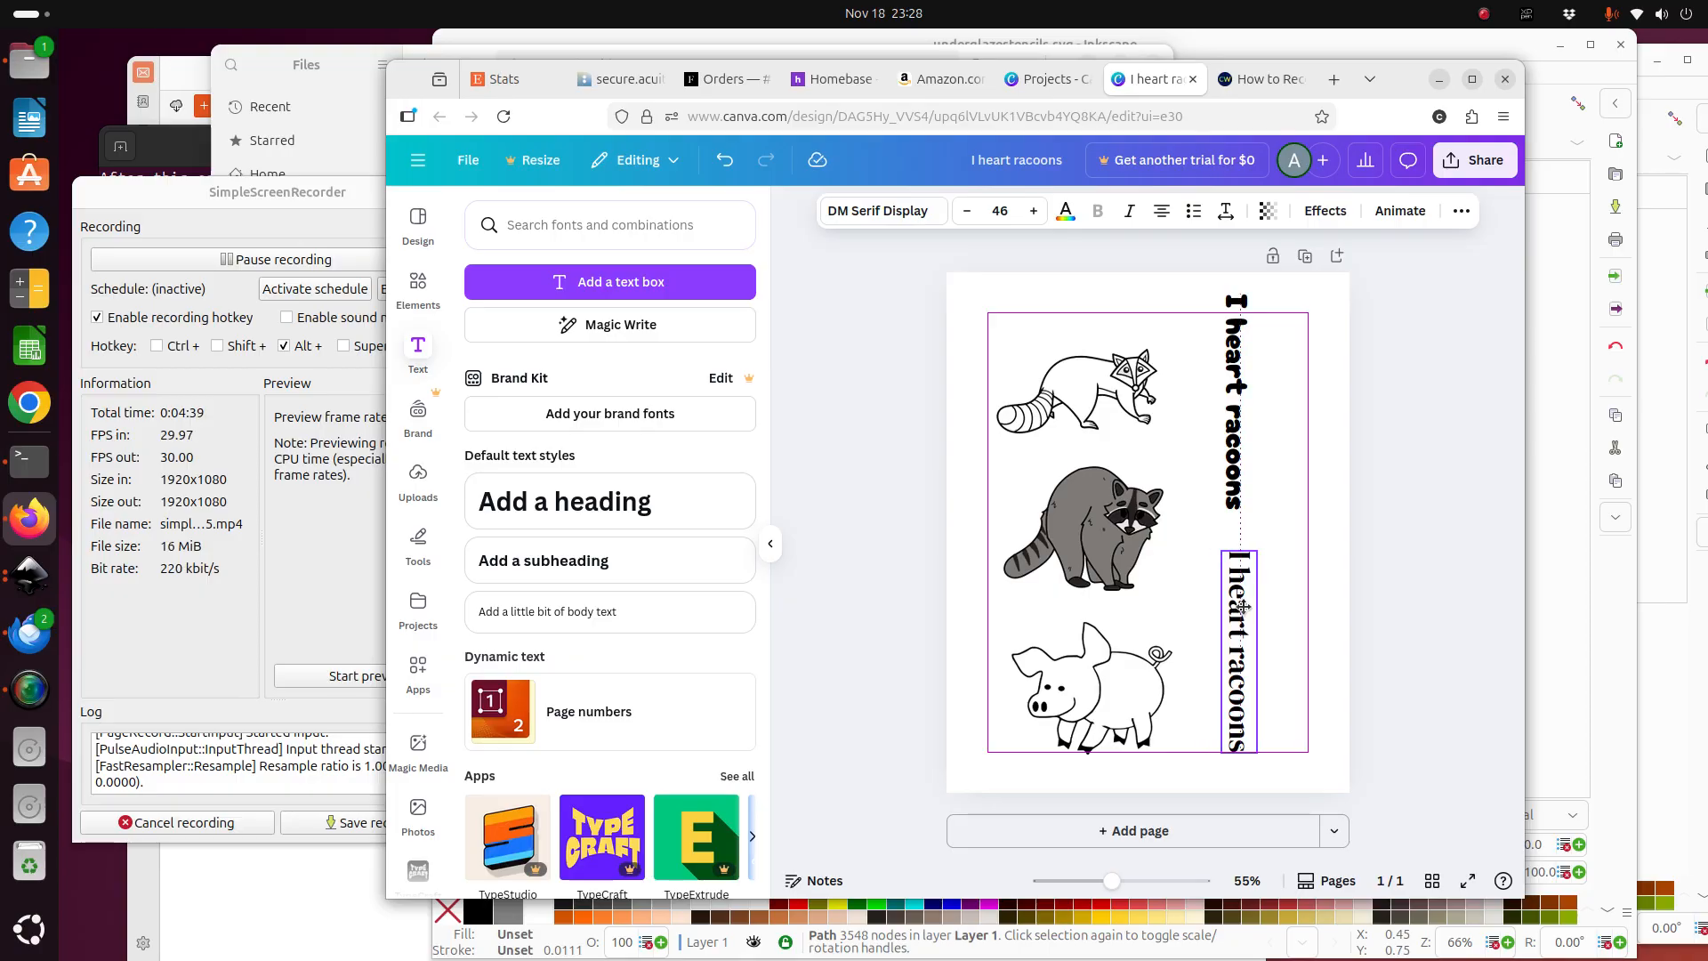
left_click_drag(1244, 606, 1236, 600)
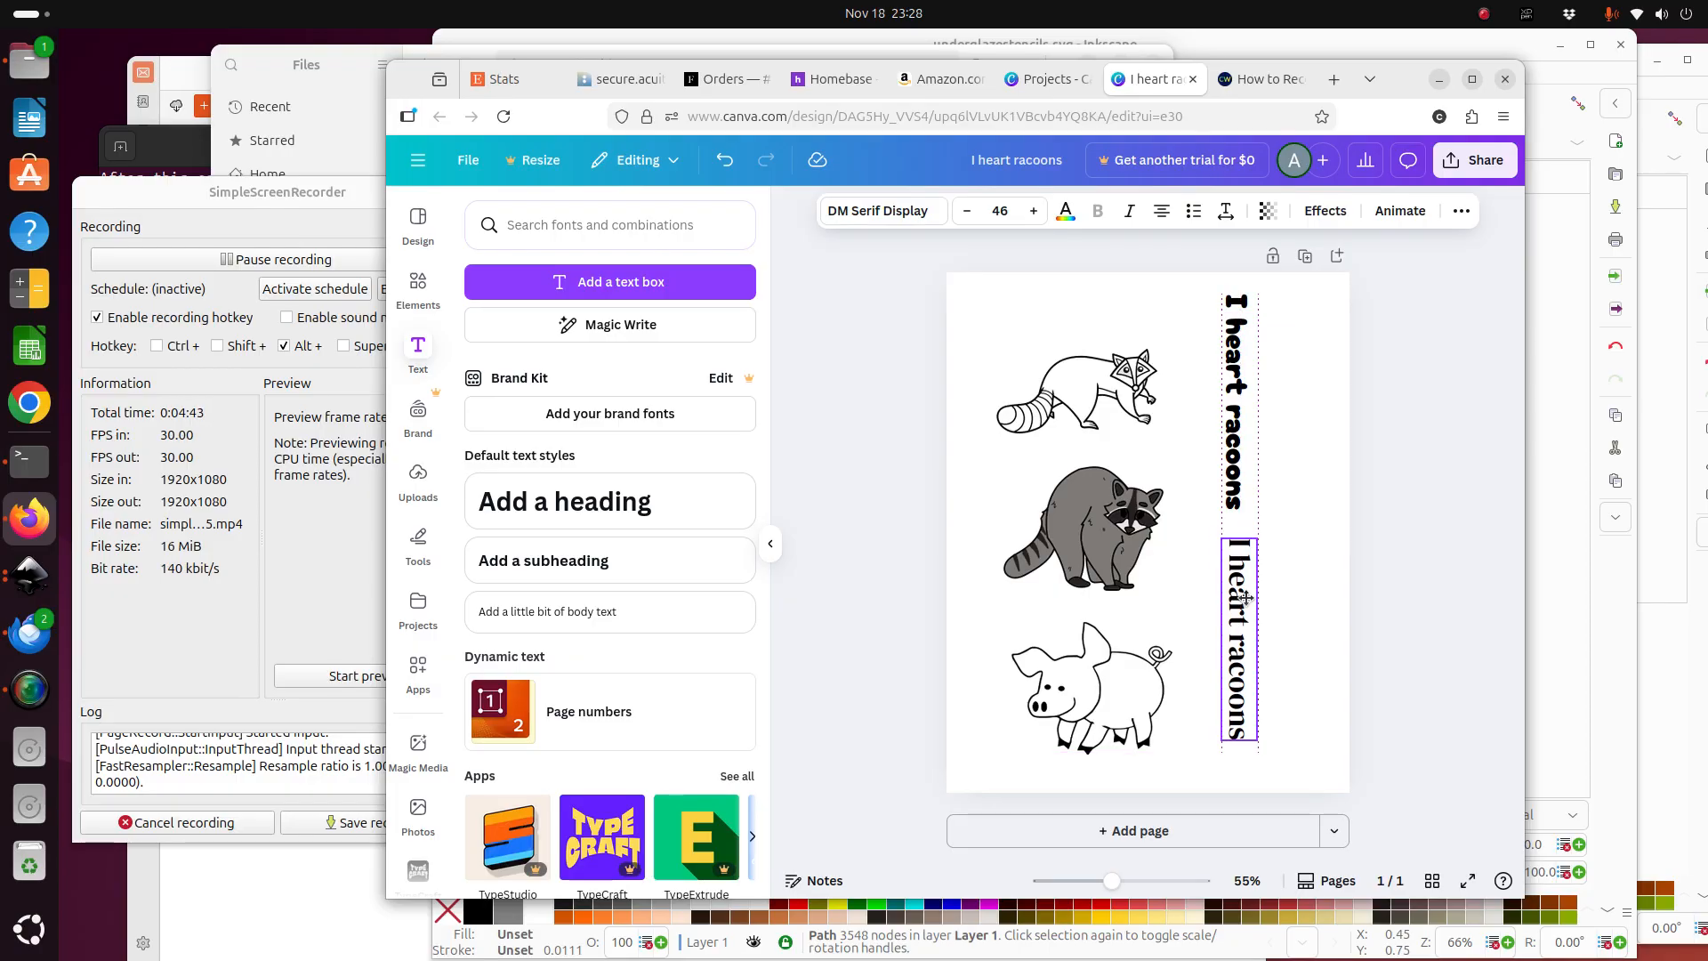
Recolour the grey raccoon's light accent tone and its grey fur tone to white.
left_click(1092, 534)
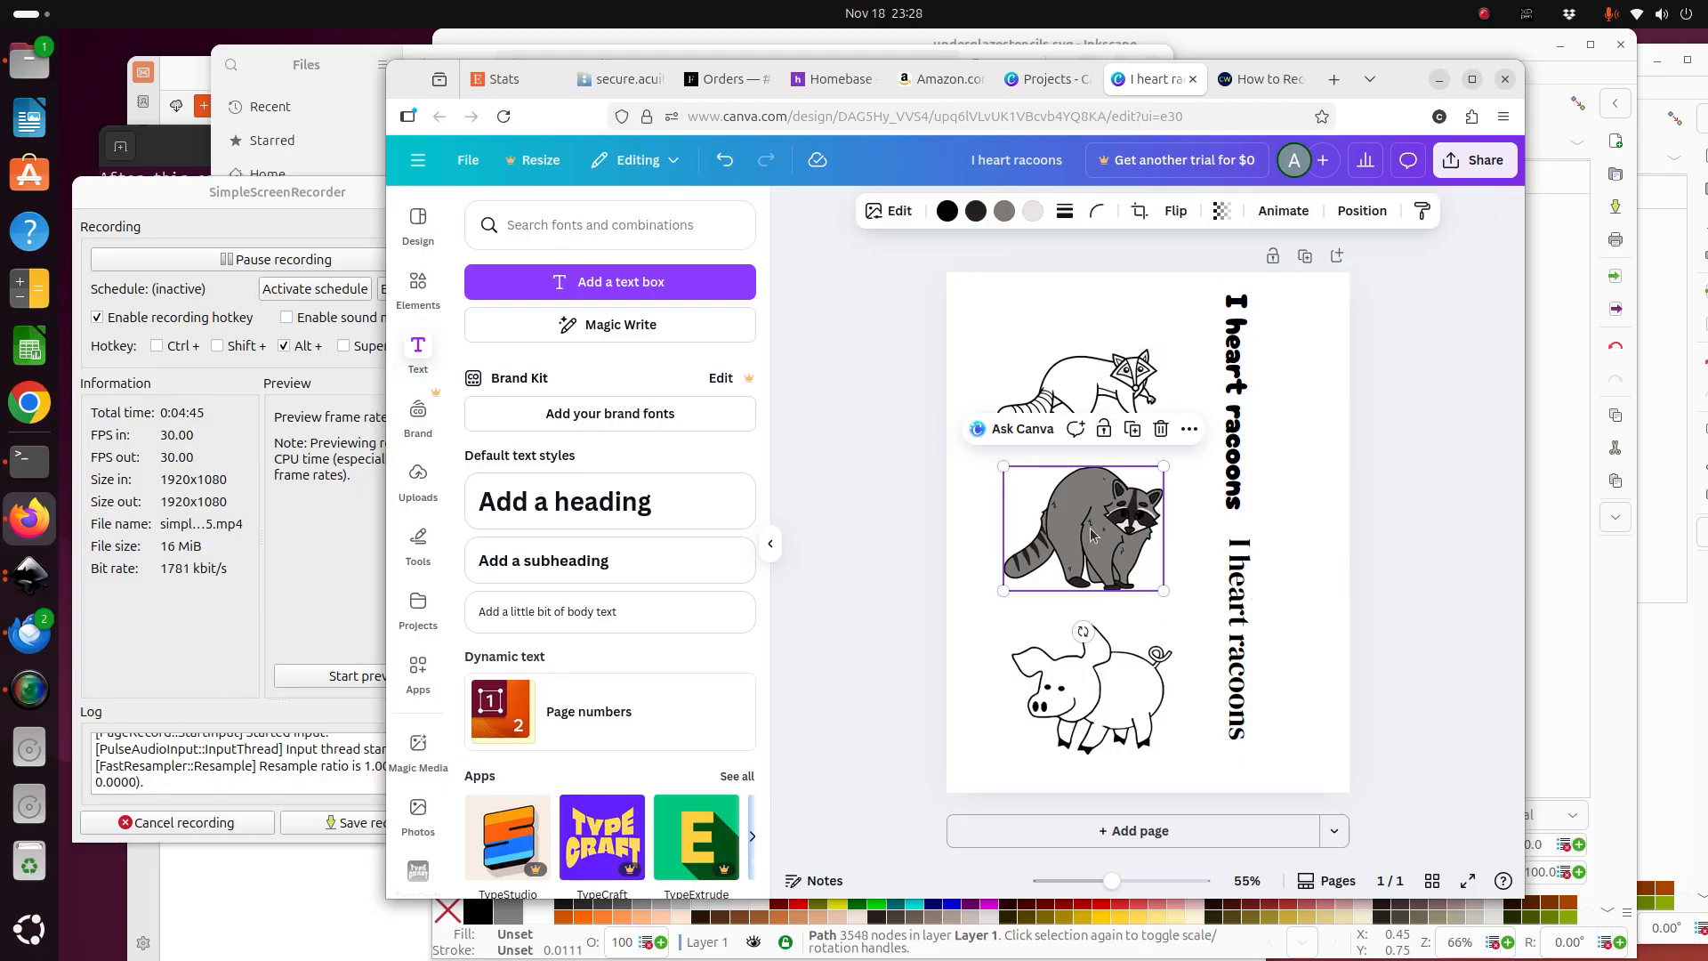
left_click(1029, 213)
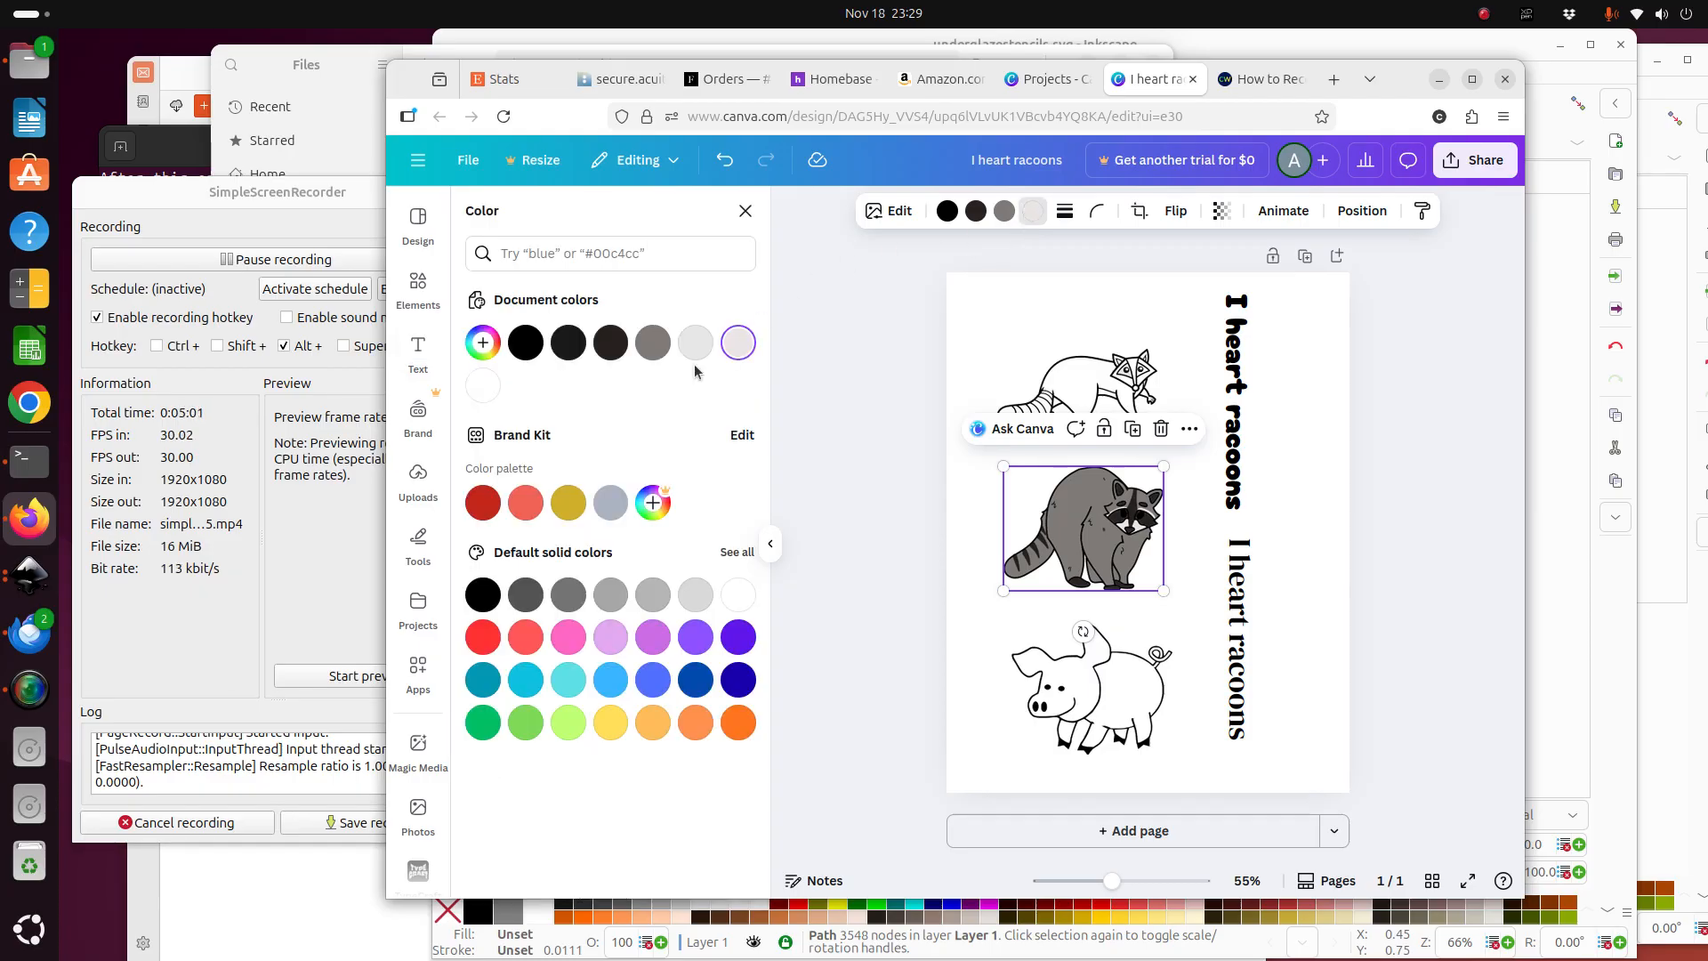
left_click(483, 385)
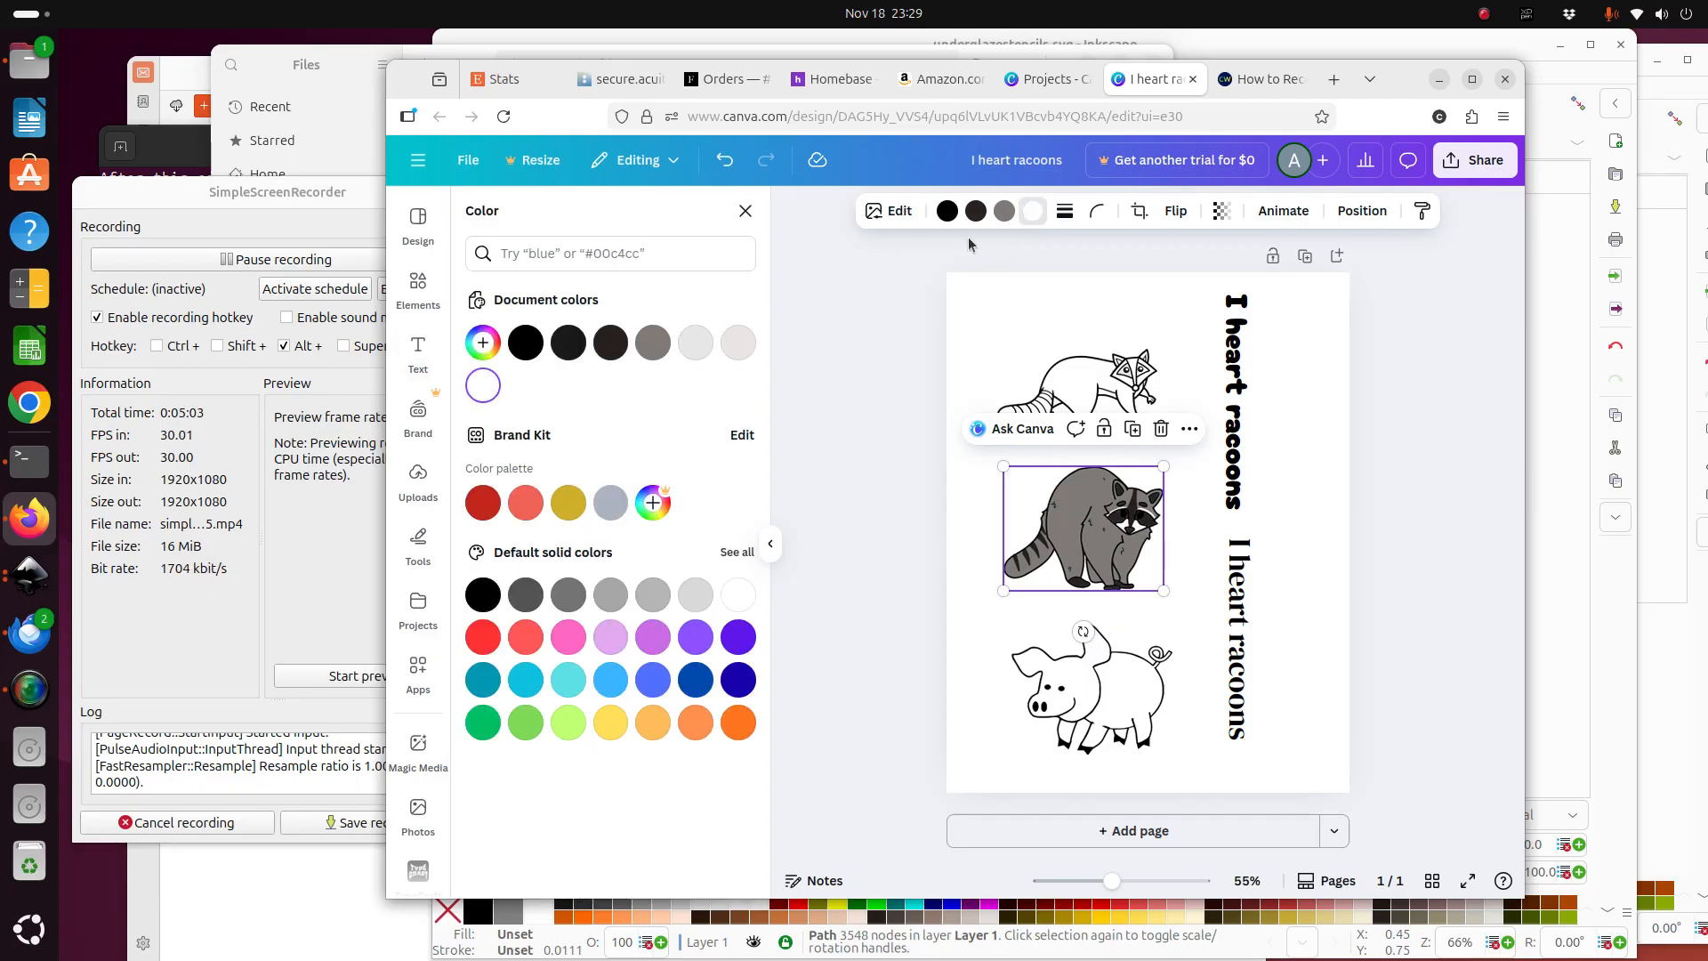
left_click(1000, 215)
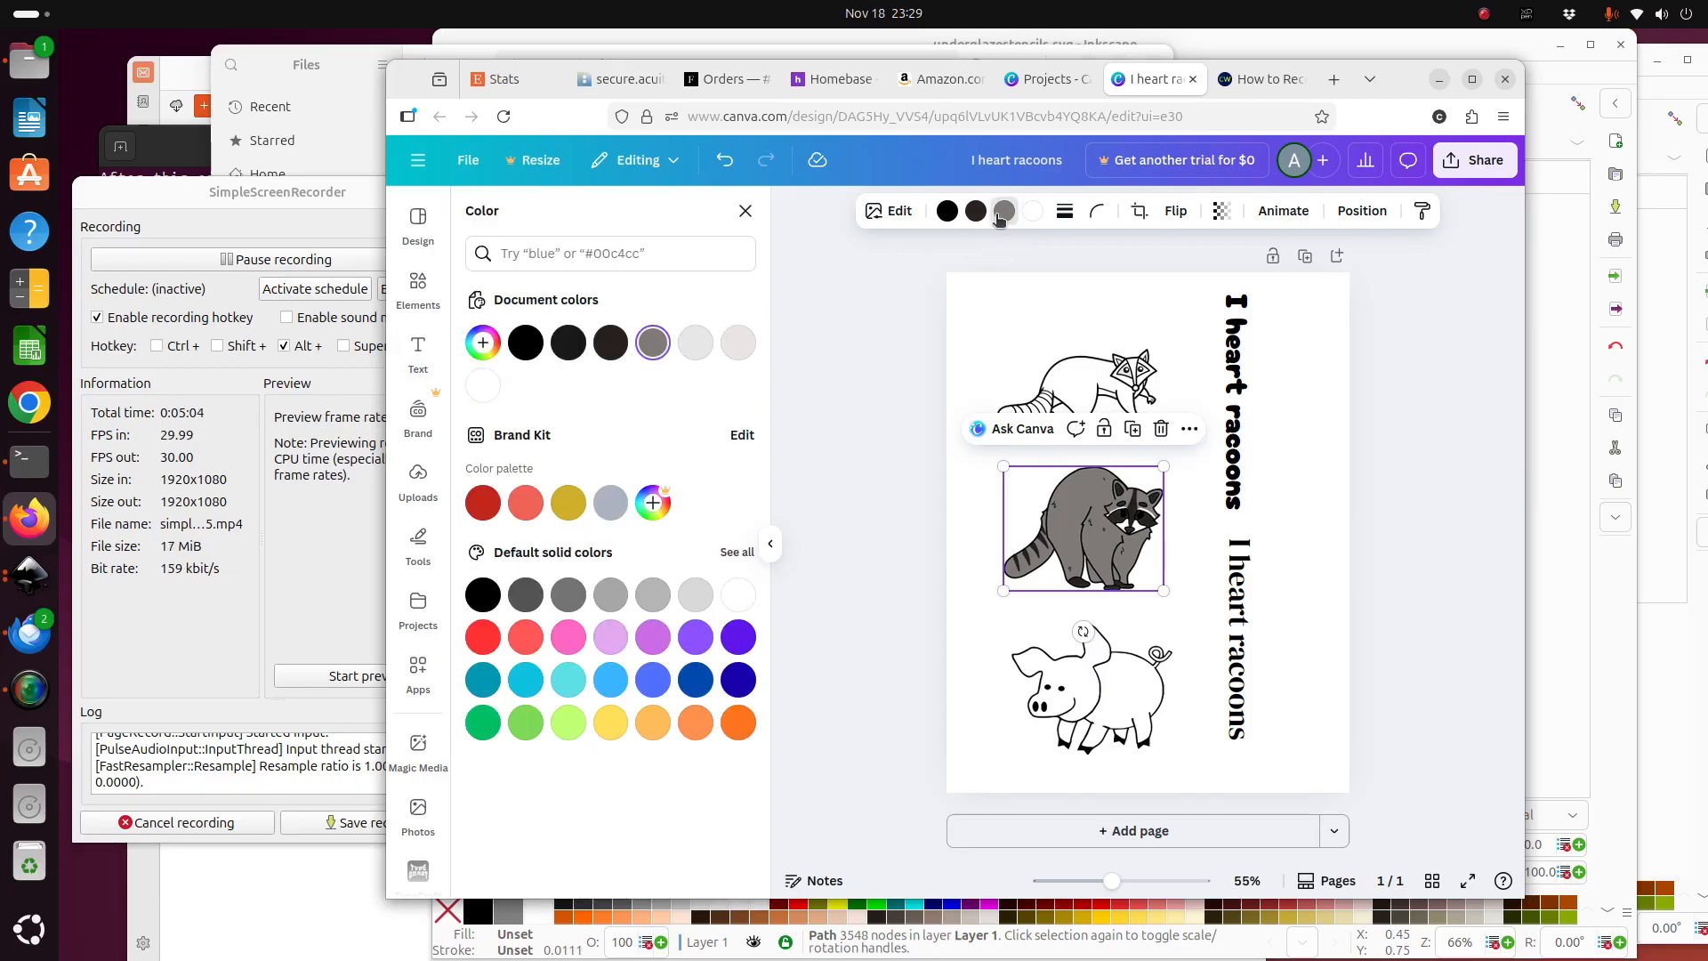
left_click(524, 344)
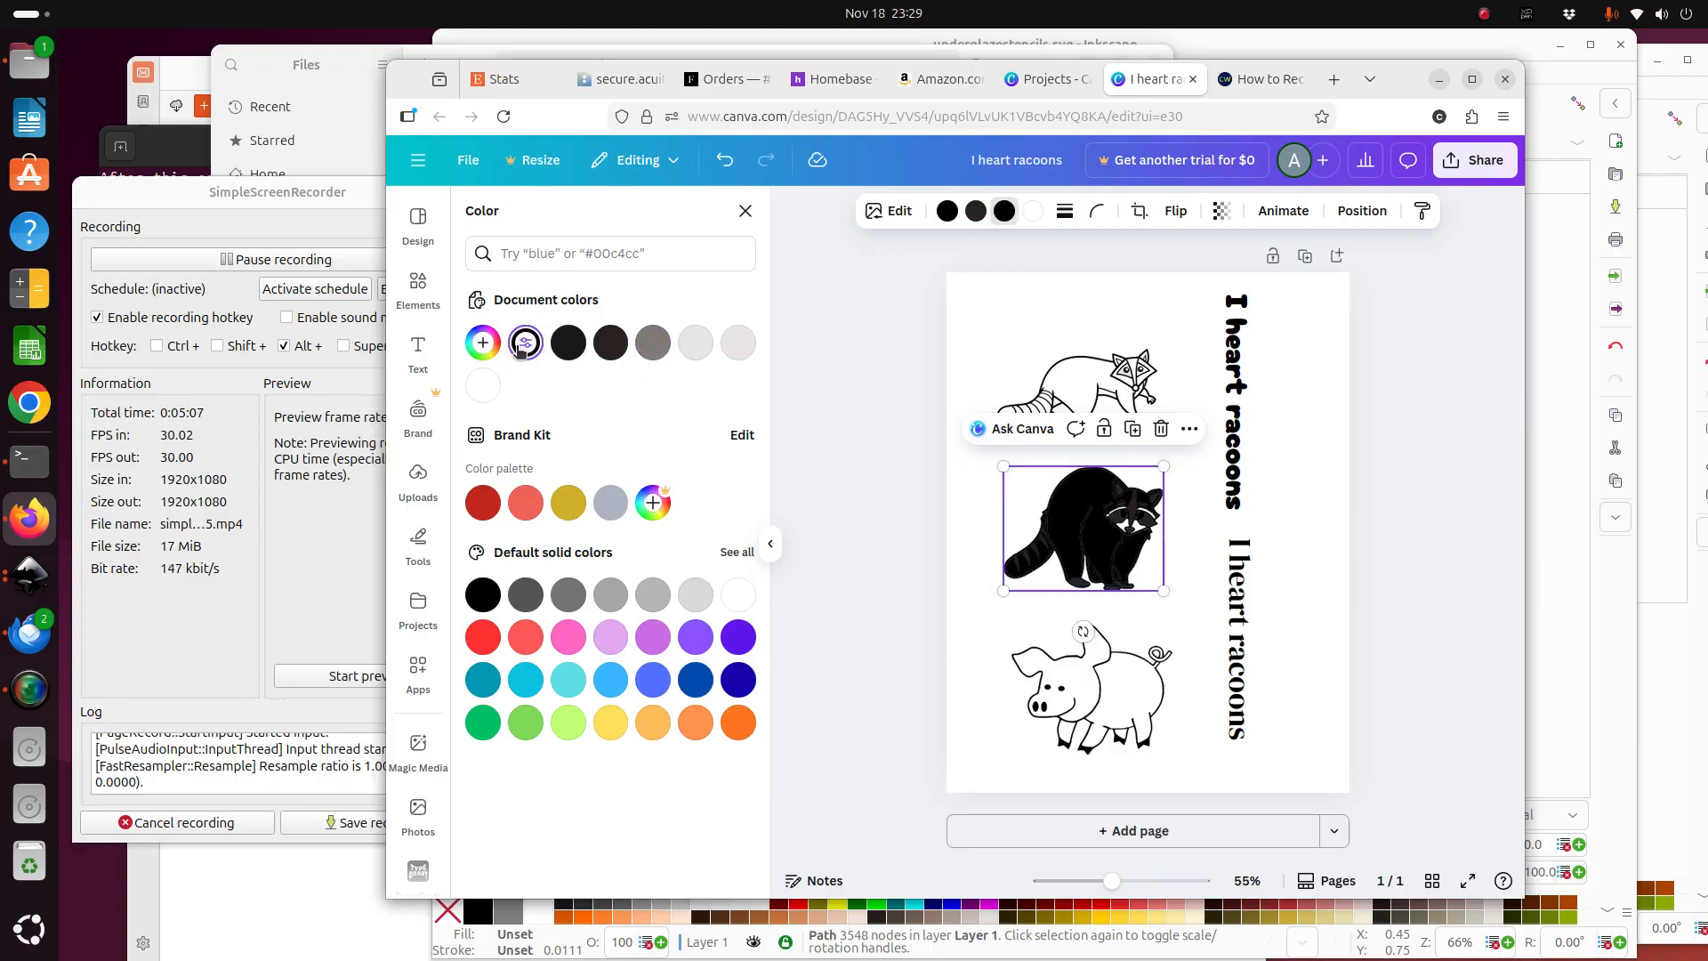
left_click(483, 385)
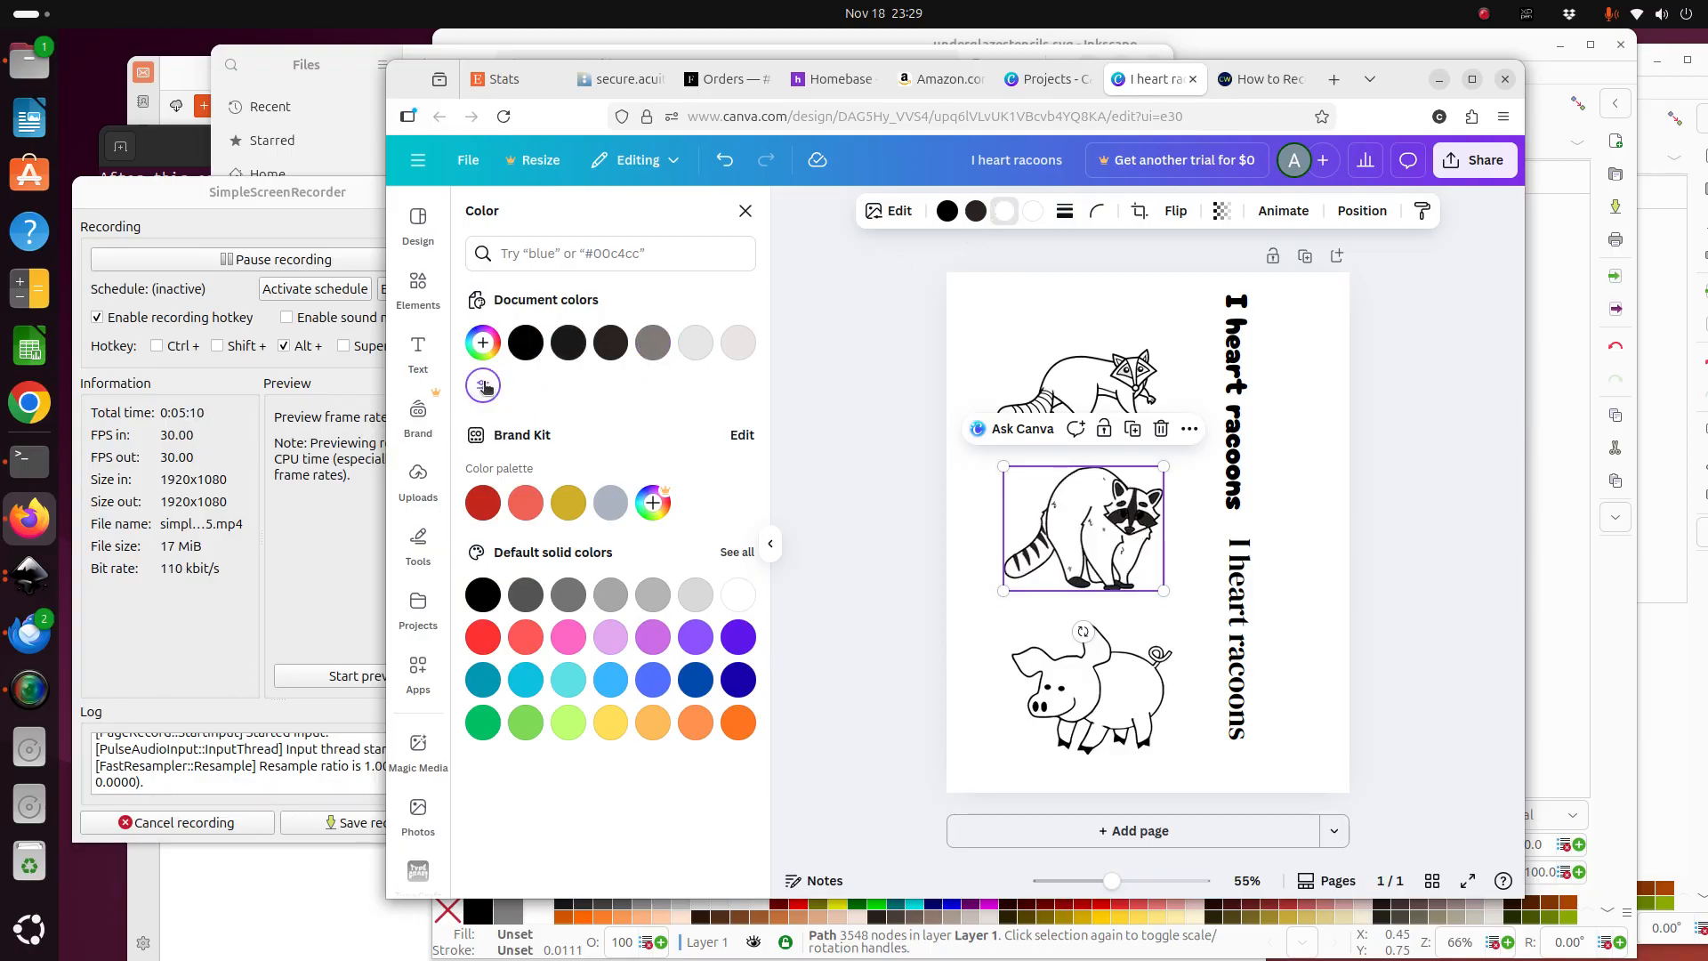
Recolour the middle raccoon's dark brown markings to white, with black for its outline.
left_click(976, 212)
left_click(526, 342)
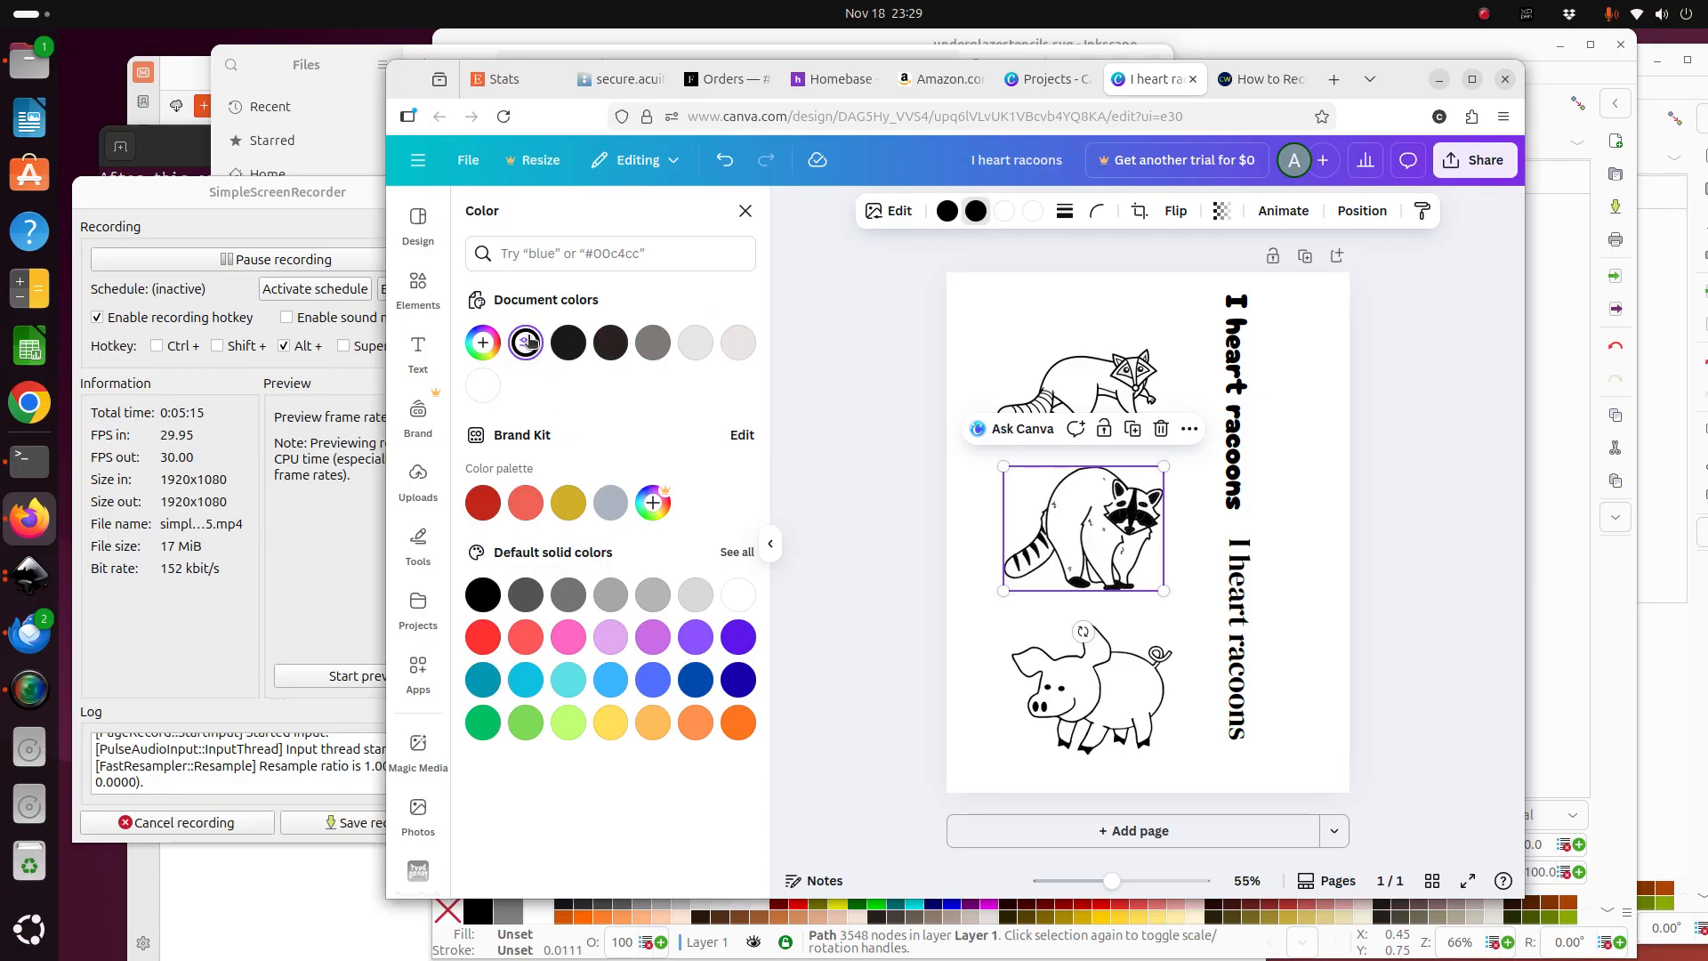
left_click(482, 384)
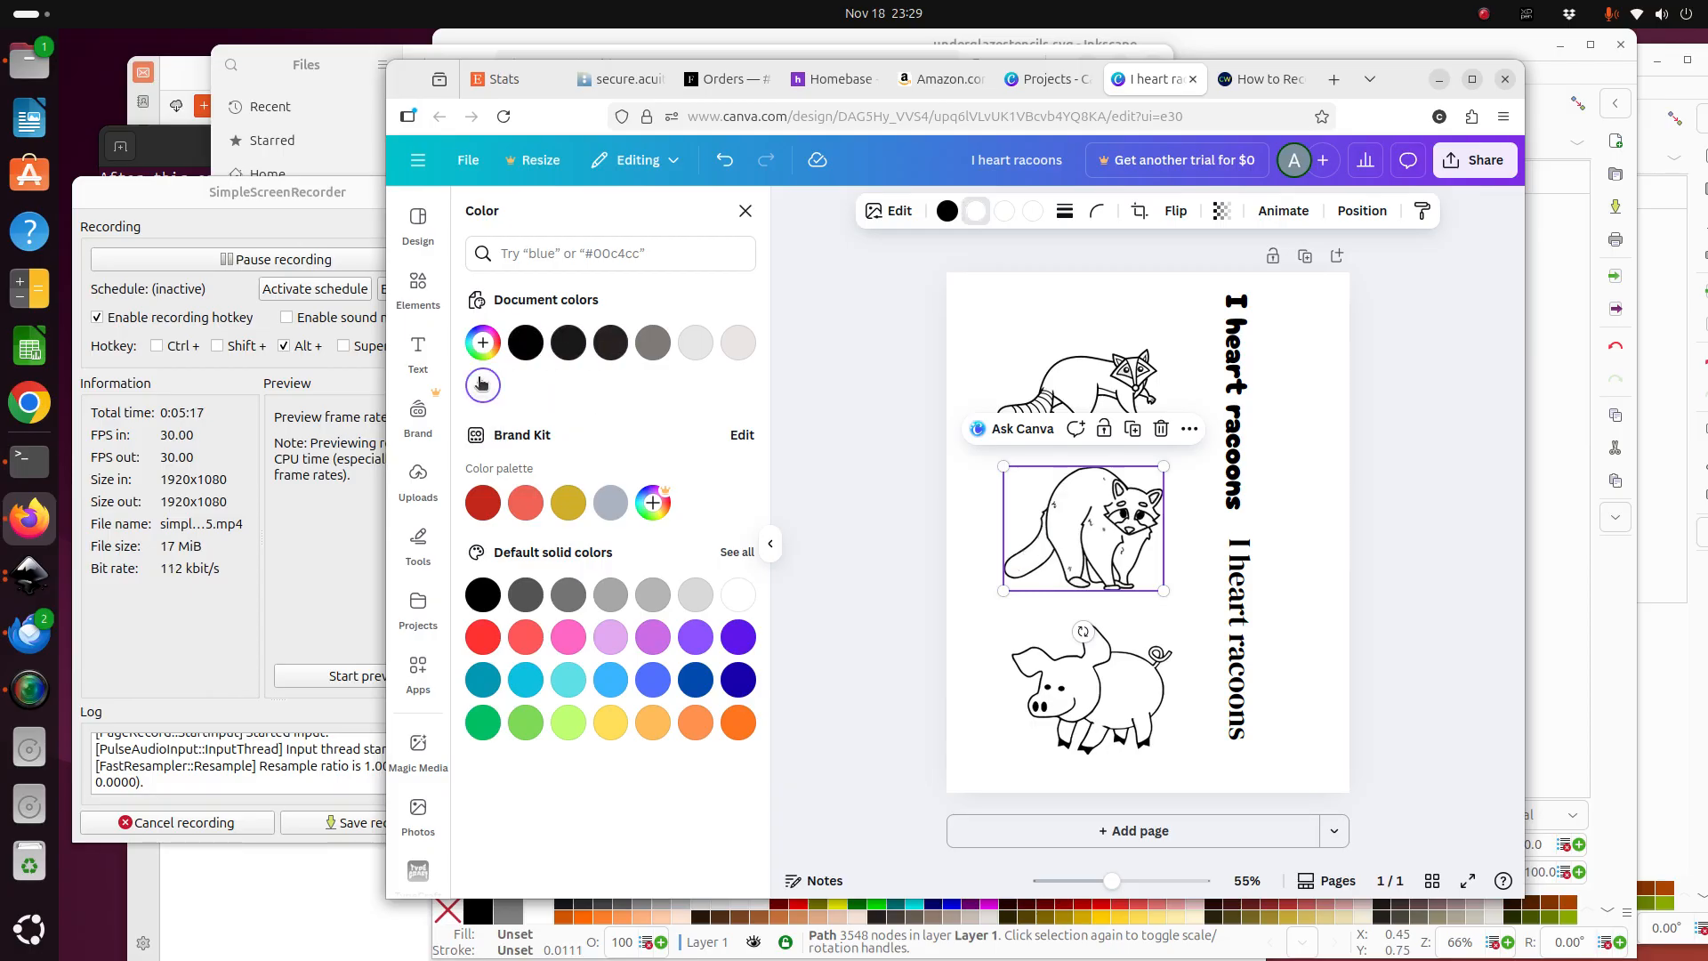
left_click(526, 342)
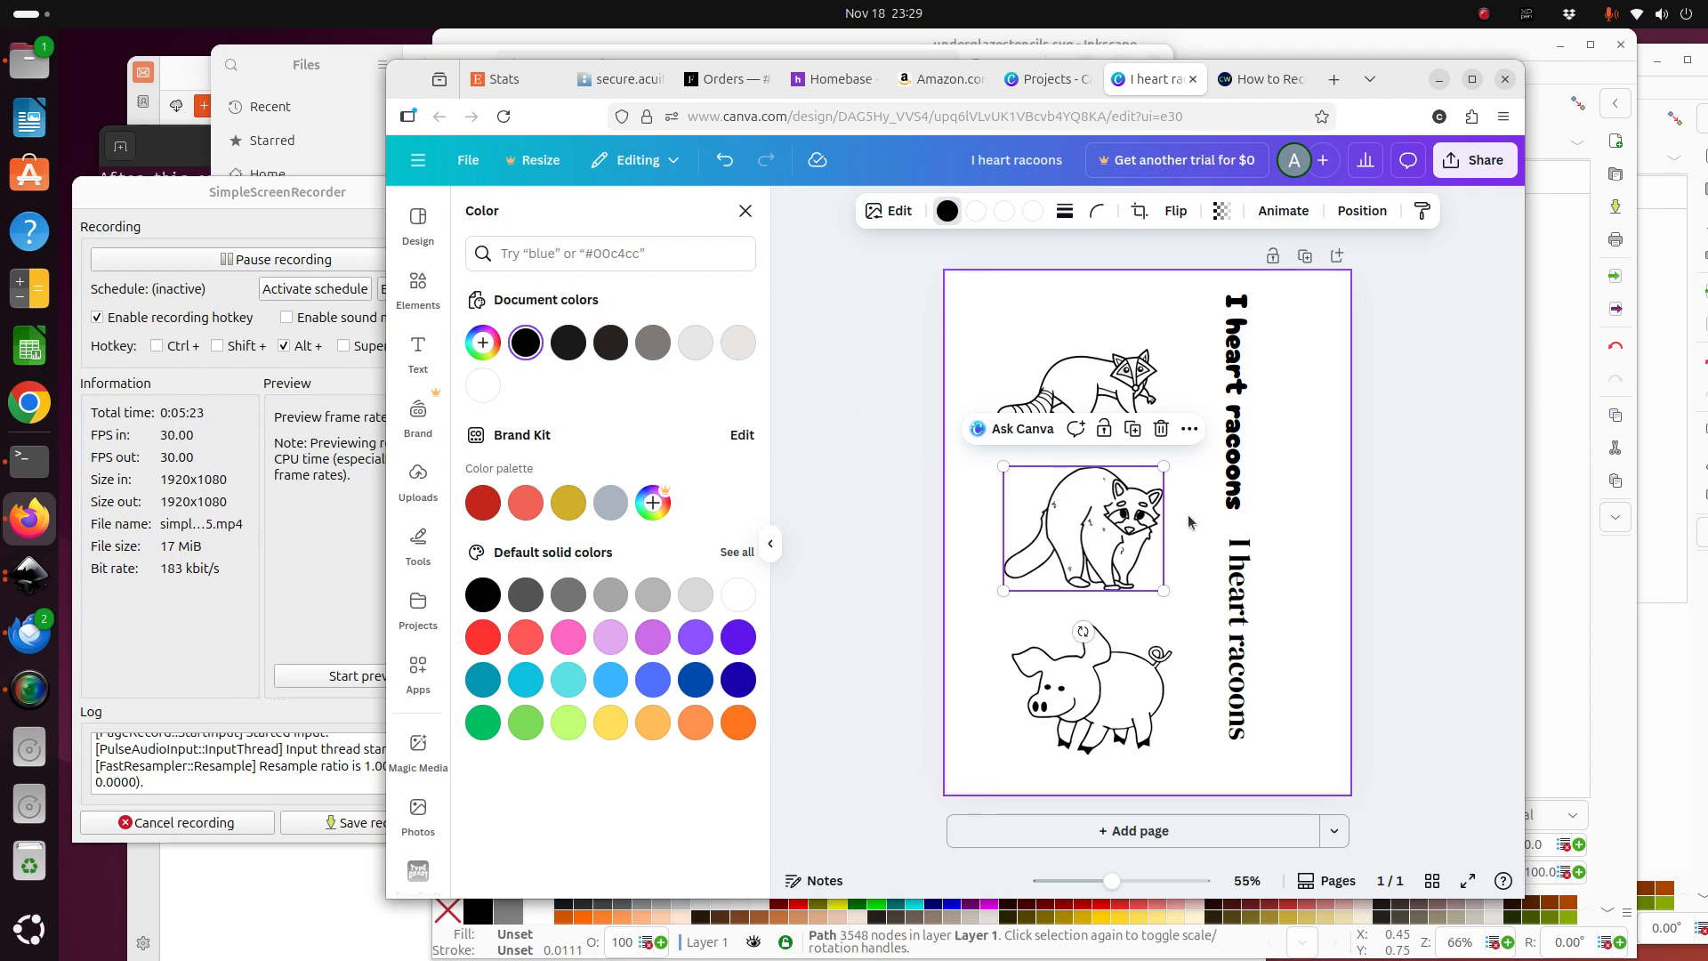
left_click(1032, 211)
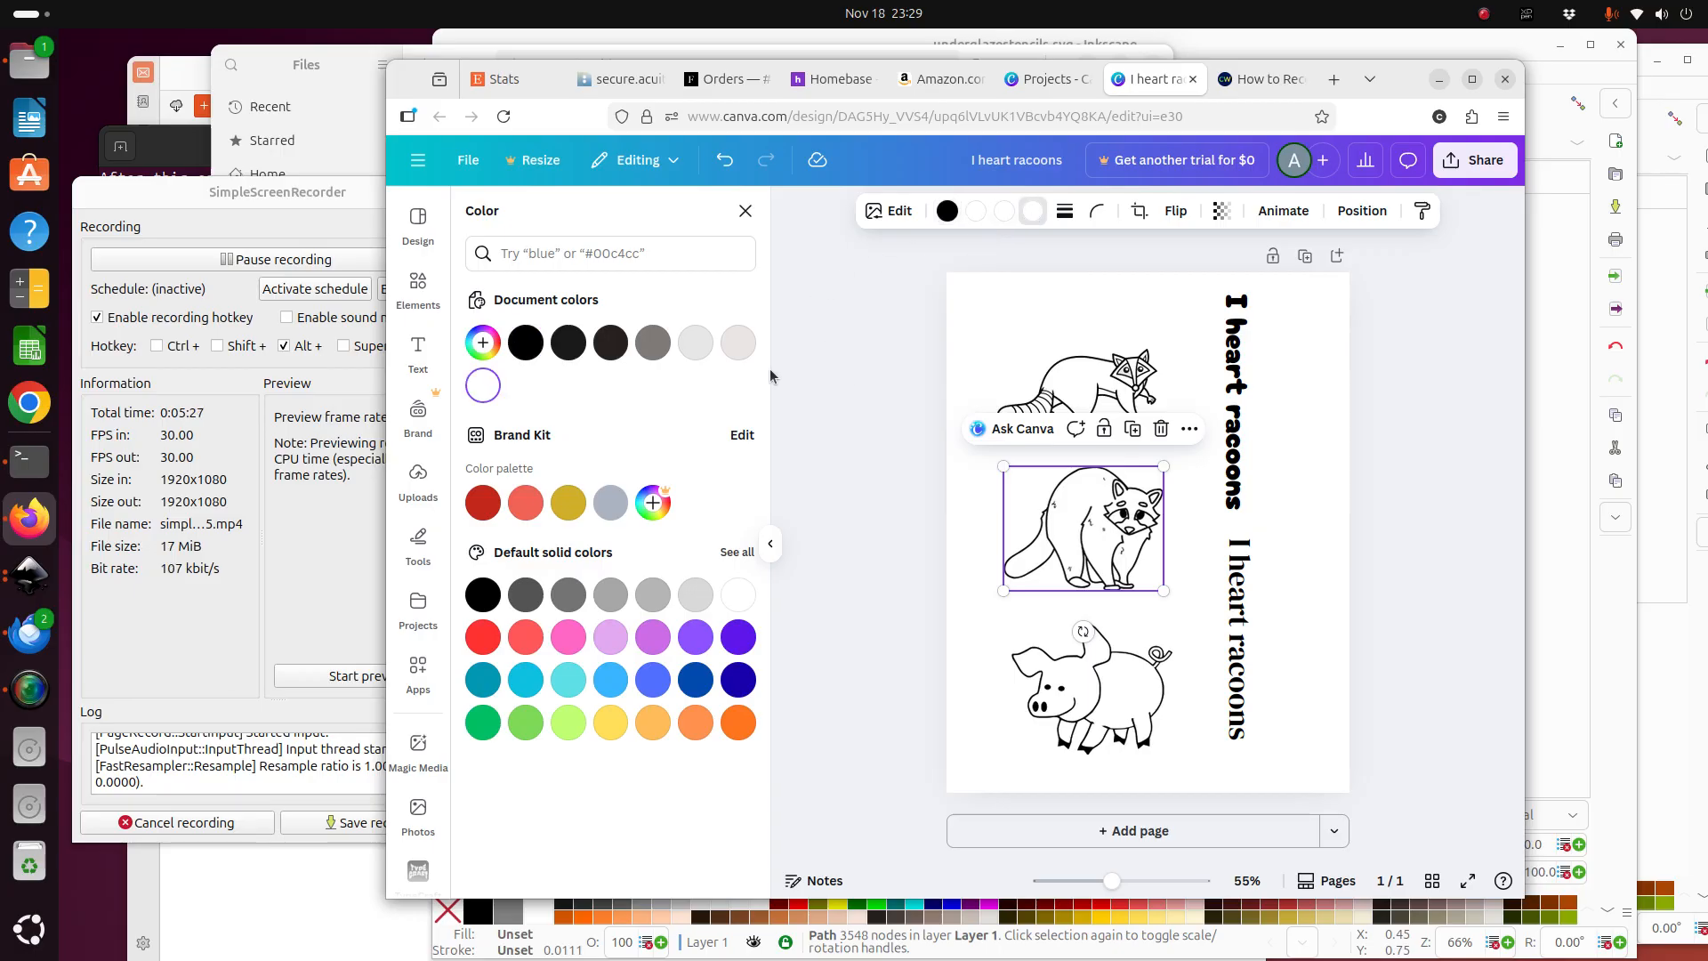
Try black for the white facial tone of the middle raccoon and undo the change.
left_click(525, 342)
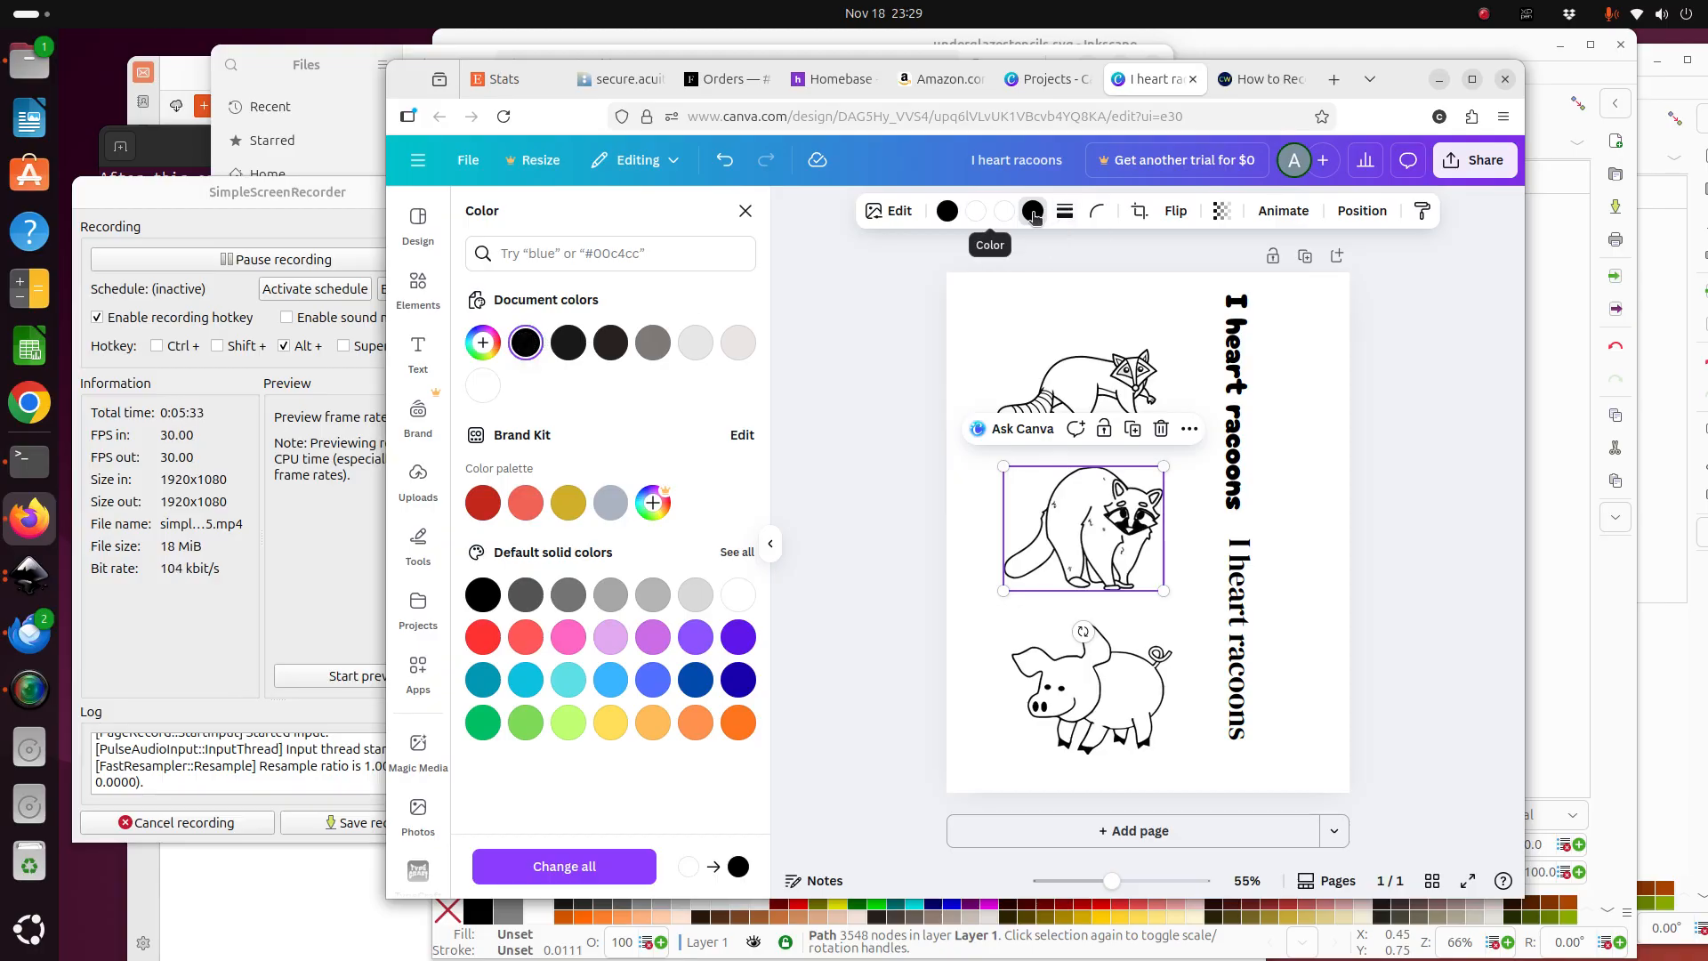
left_click(1185, 520)
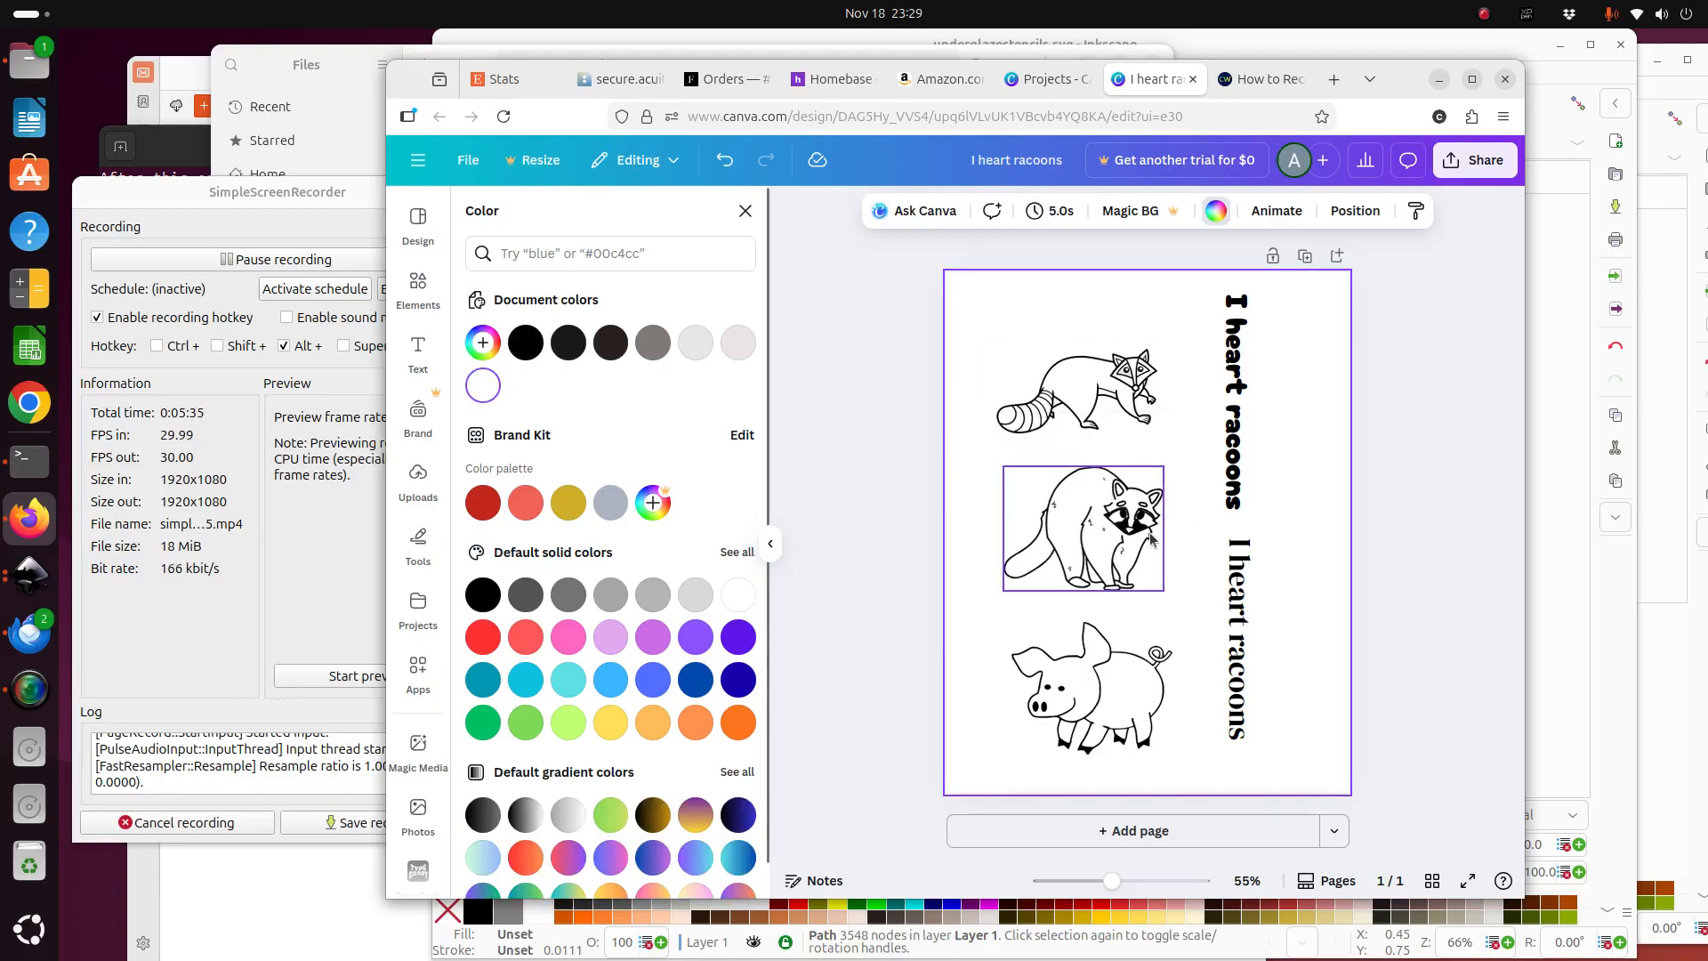
key("ctrl+z")
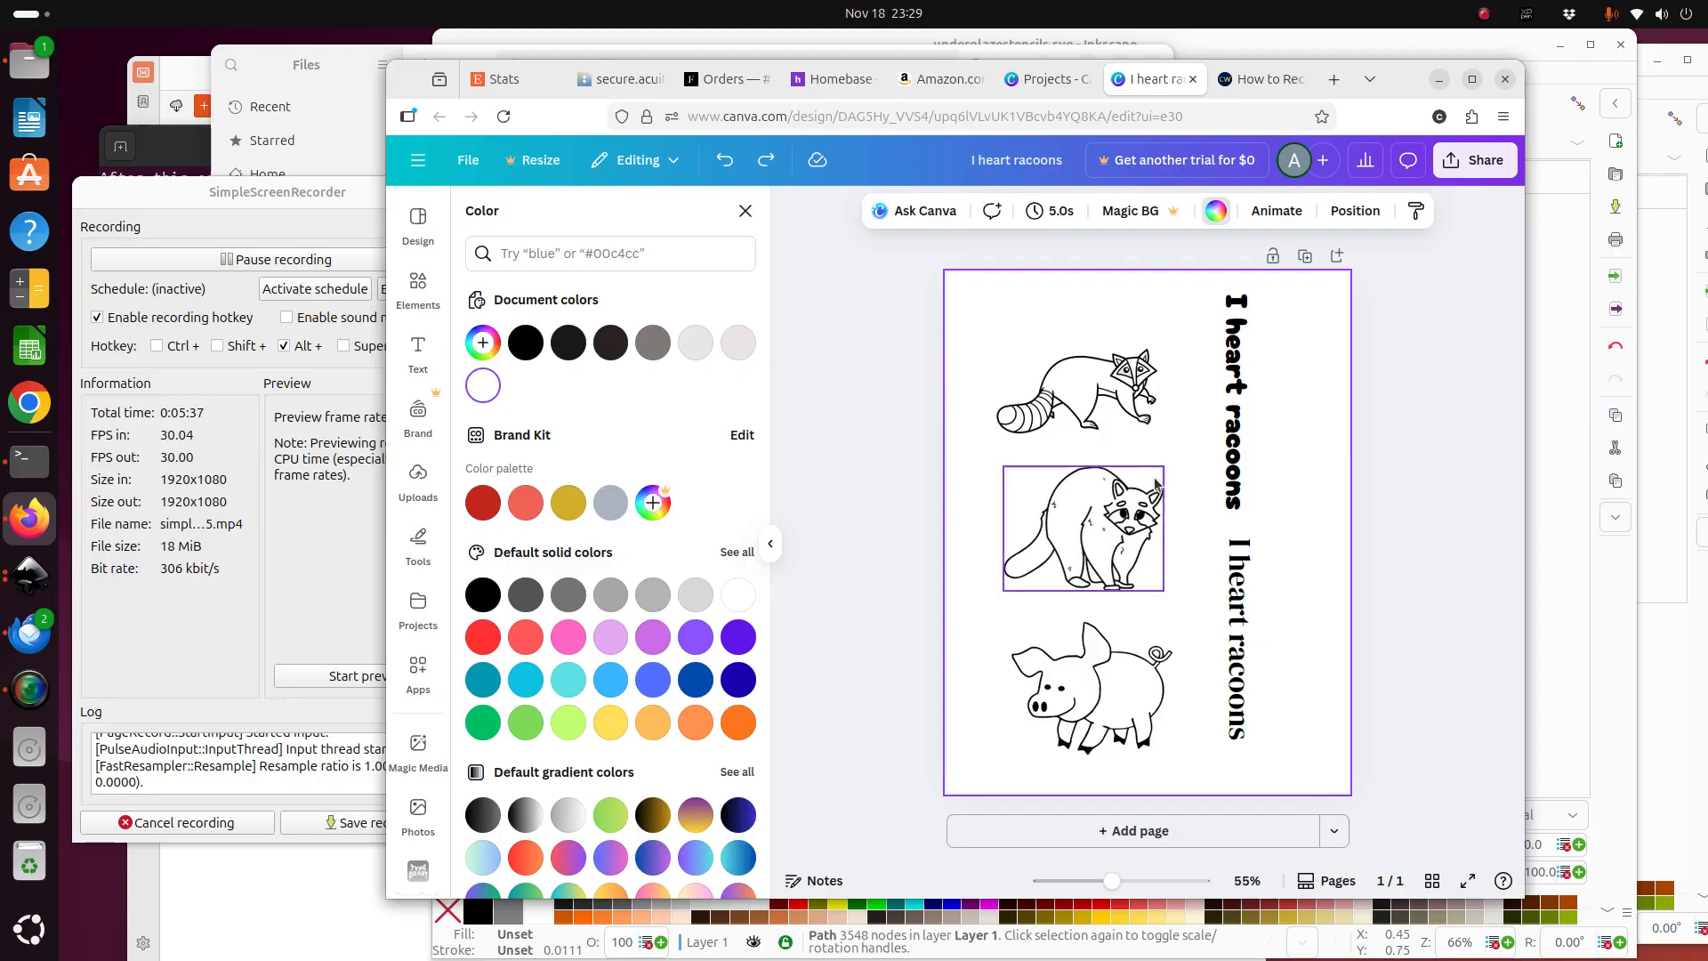
Recolour the top raccoon's near-black tone to pure black and its light grey tone to white.
left_click(1112, 395)
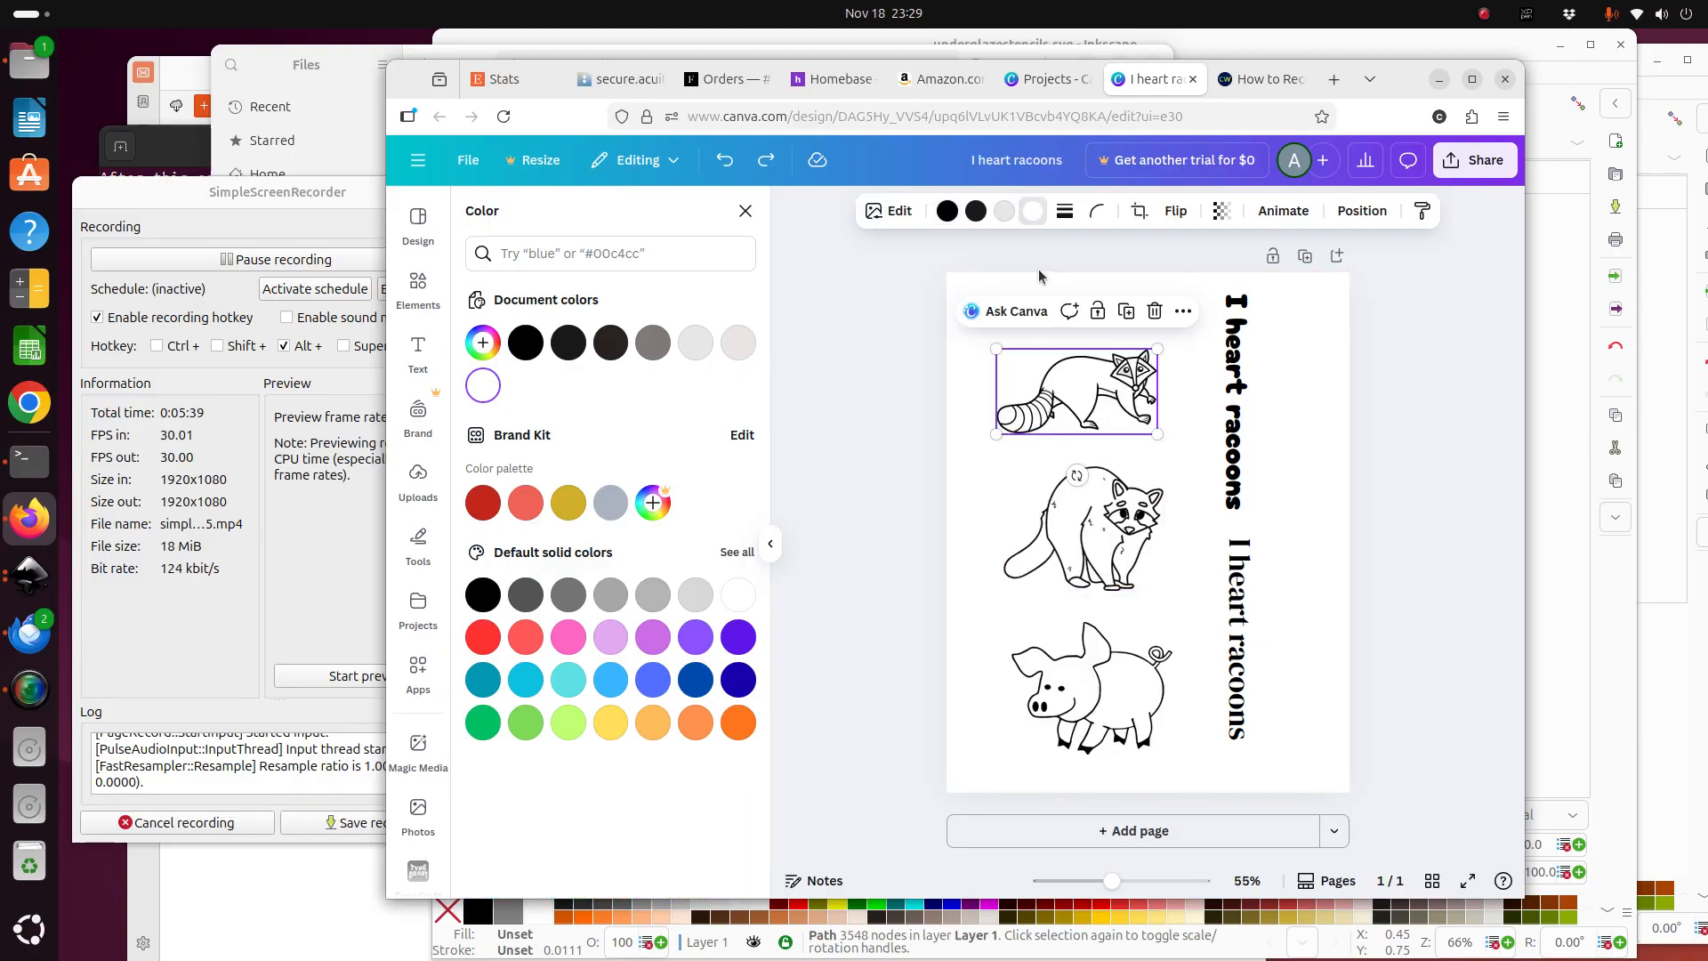
left_click(977, 209)
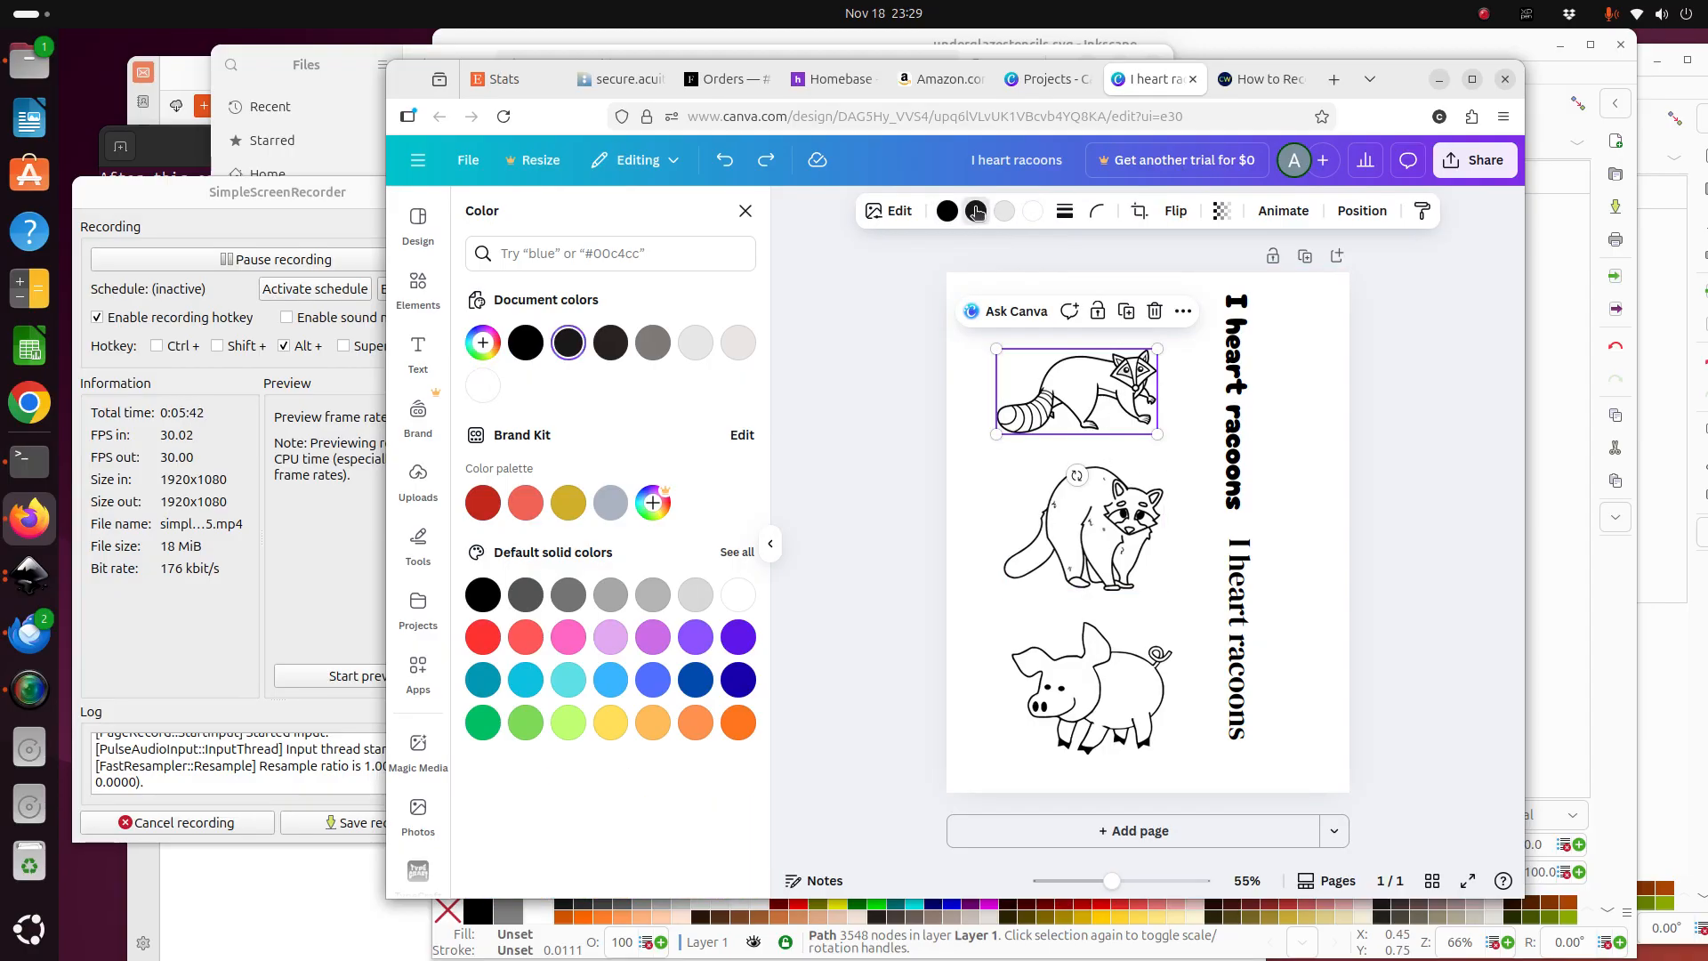
left_click(526, 343)
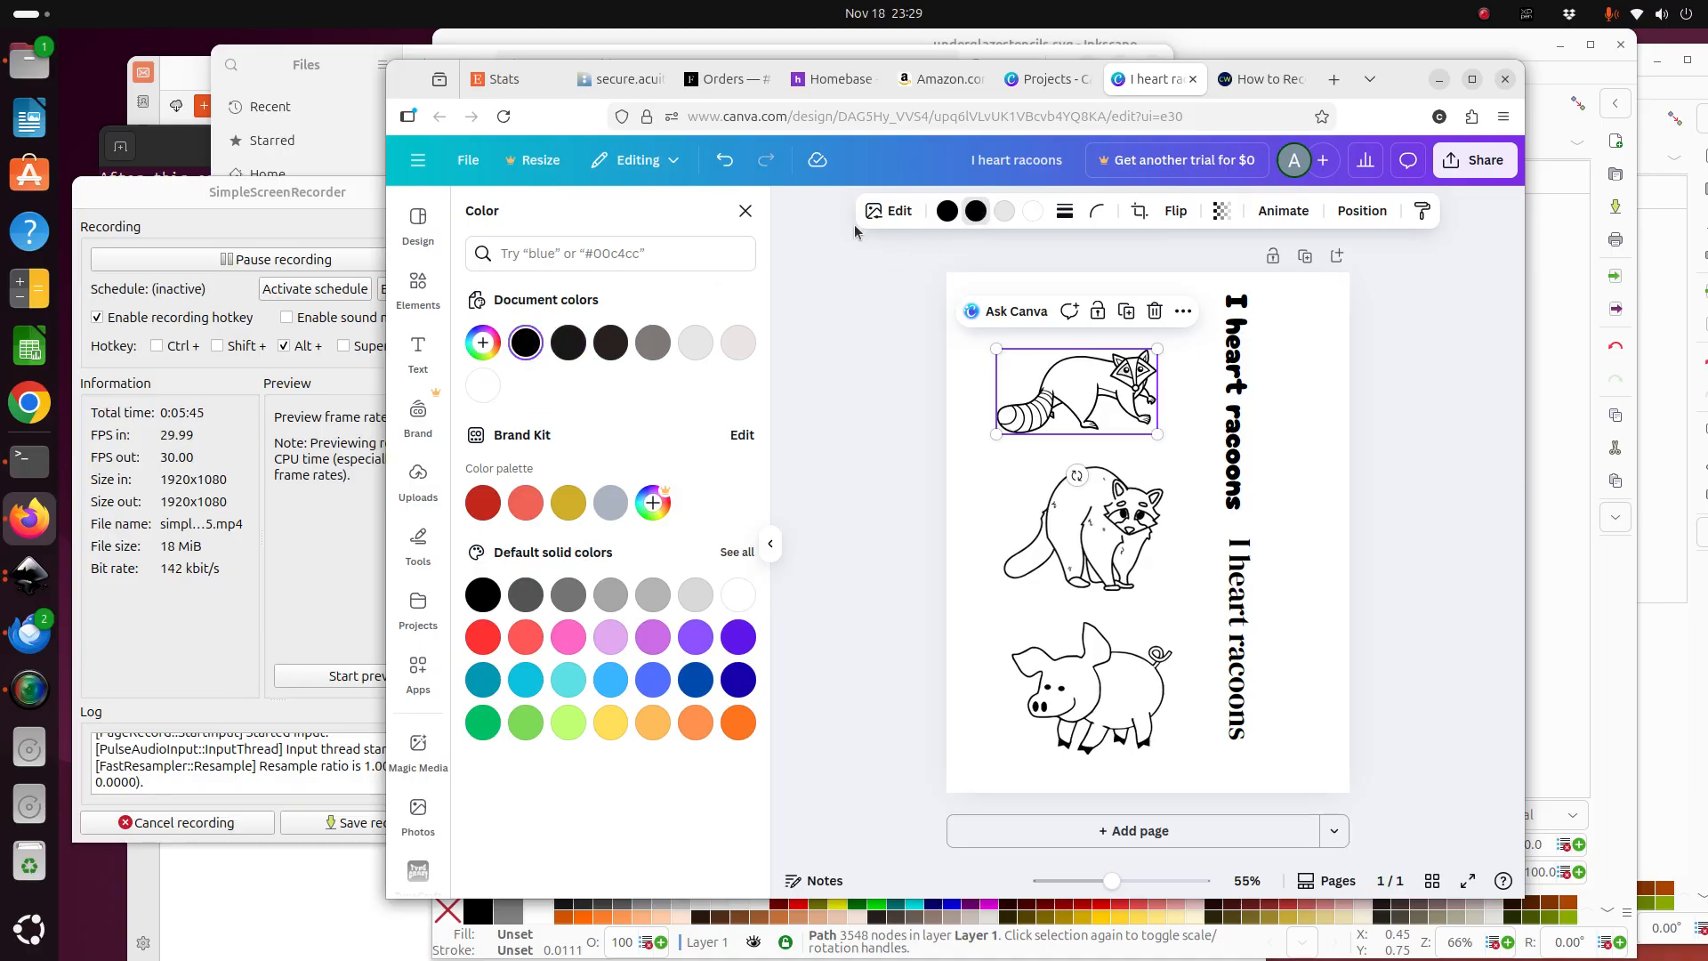
left_click(1008, 216)
left_click(483, 385)
left_click(1032, 211)
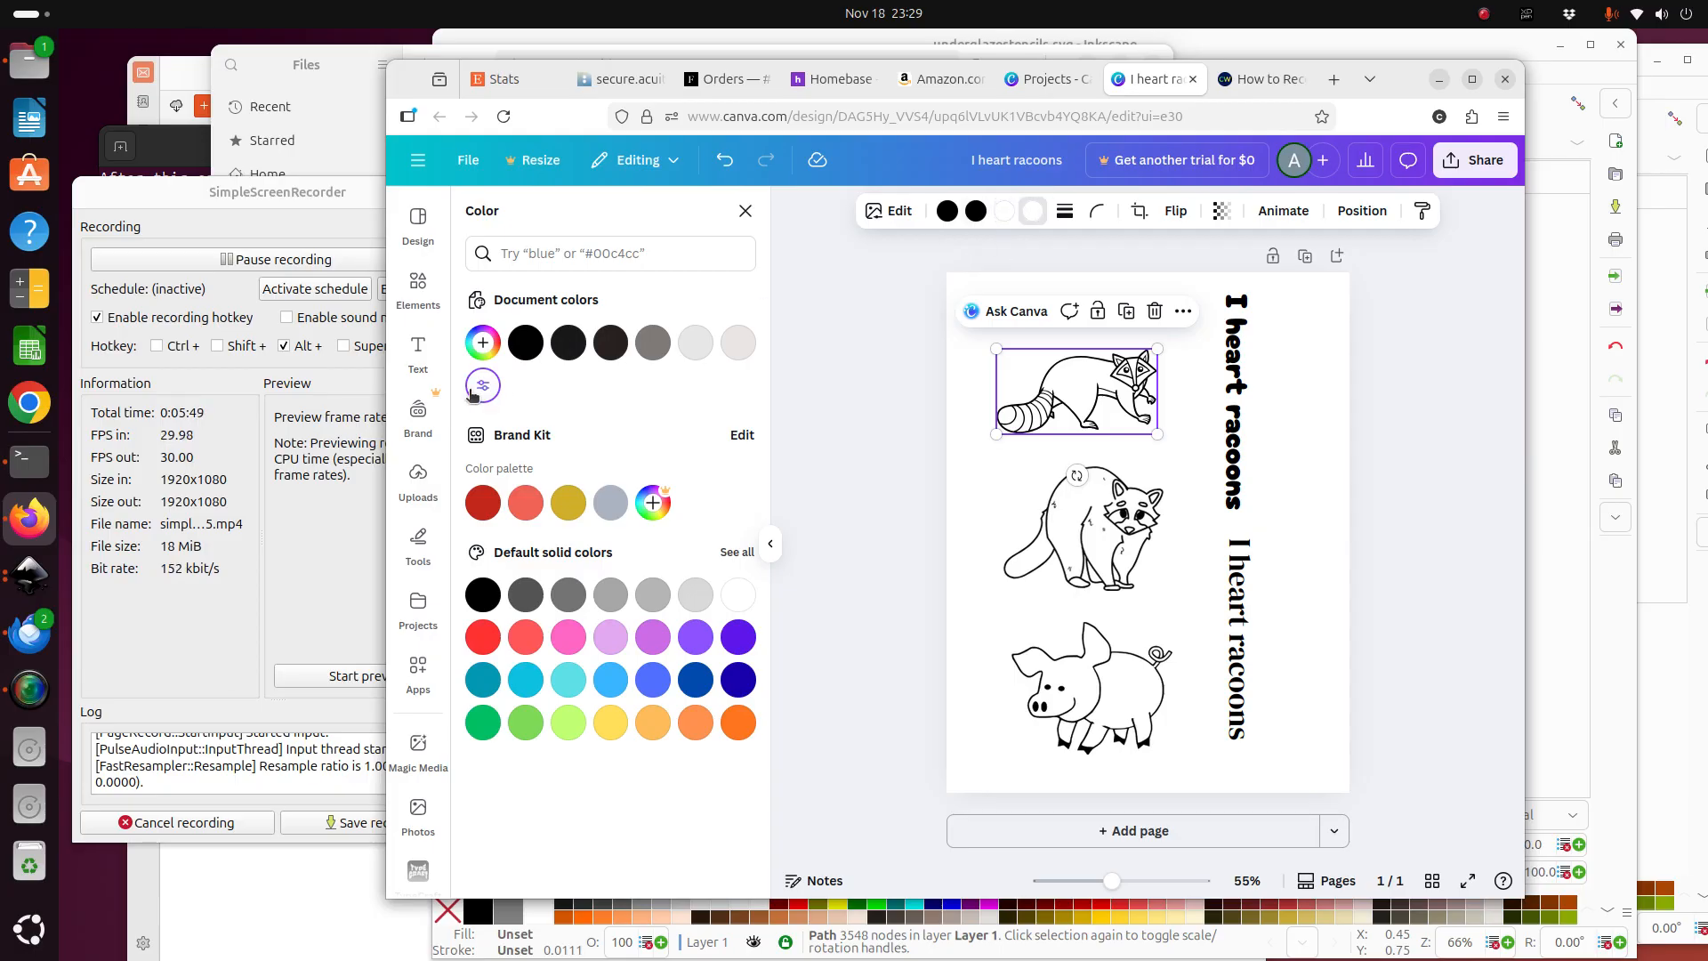
Move the top raccoon slightly up and closer to the vertical text.
left_click(1210, 450)
left_click_drag(1078, 390, 1091, 378)
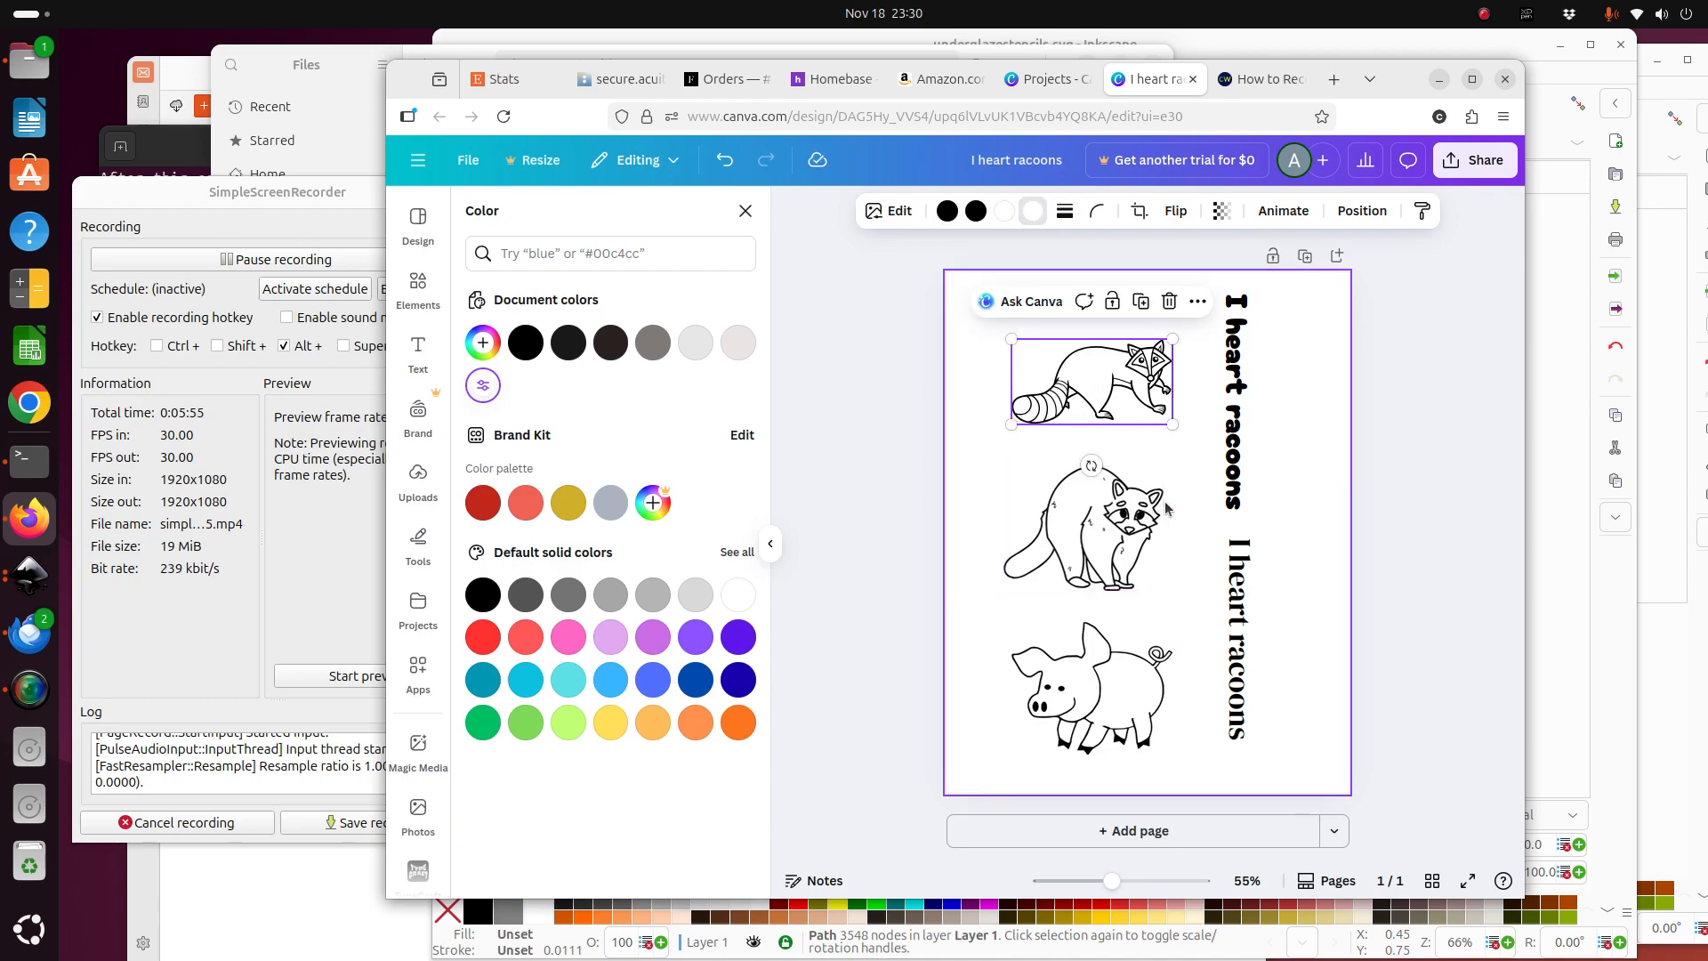
left_click(1189, 514)
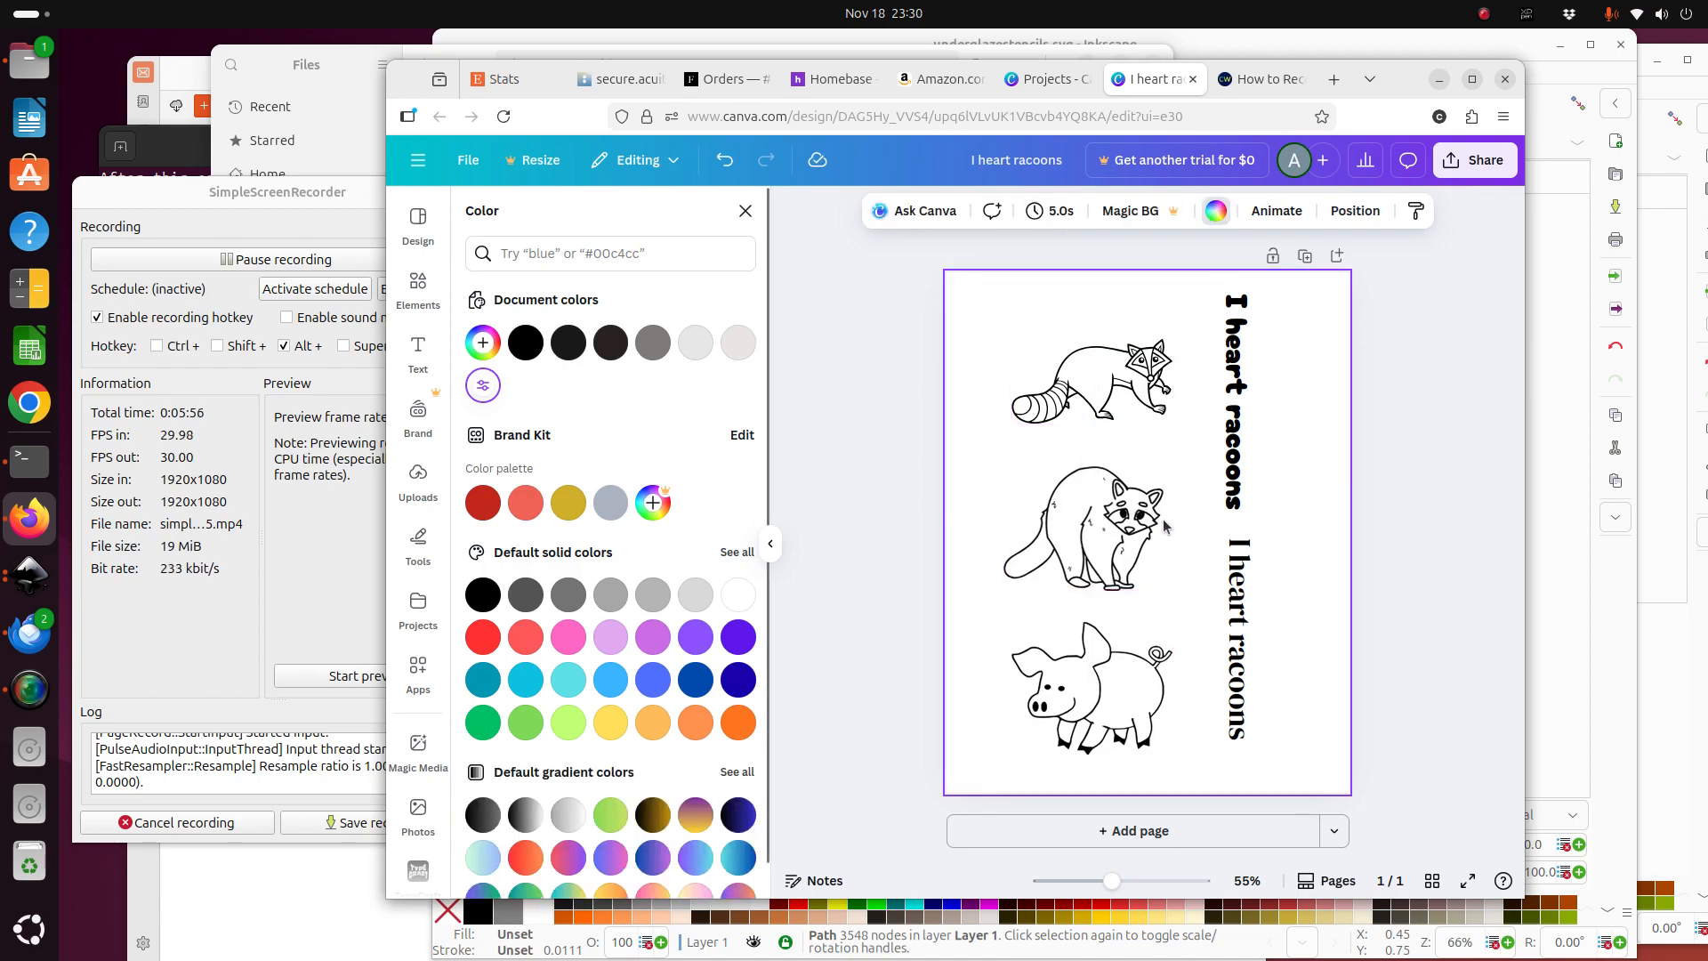
Delete the pig graphic from below the two raccoons.
left_click(1144, 682)
left_click(1112, 535)
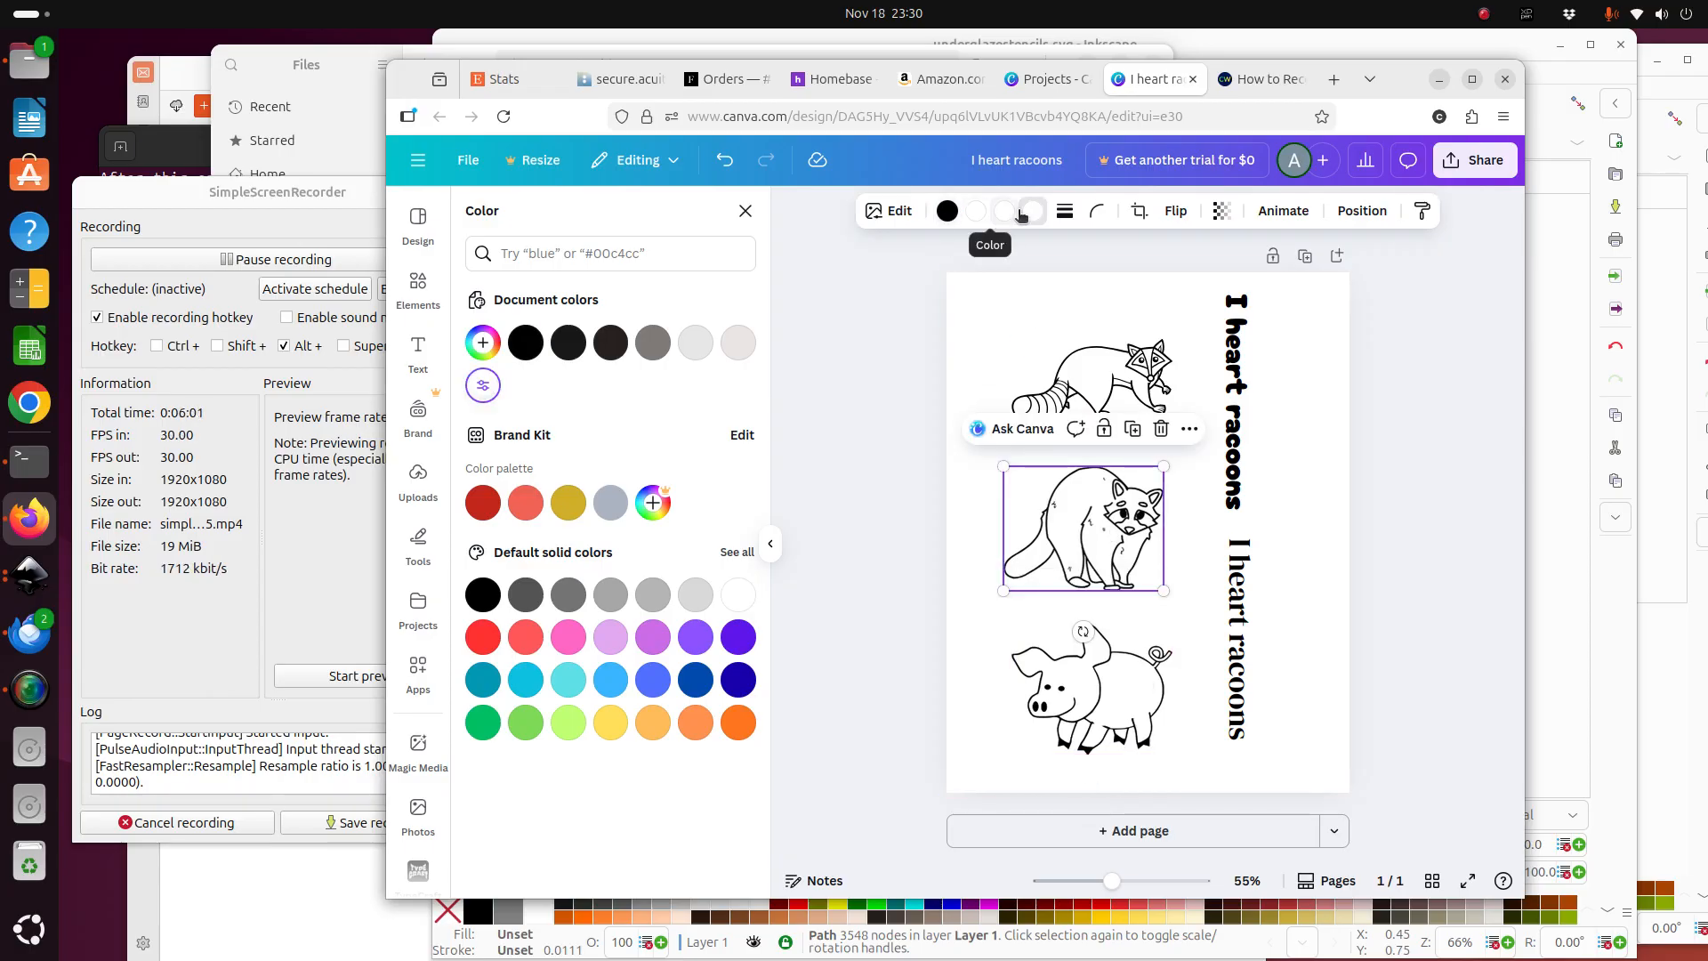
left_click(1176, 495)
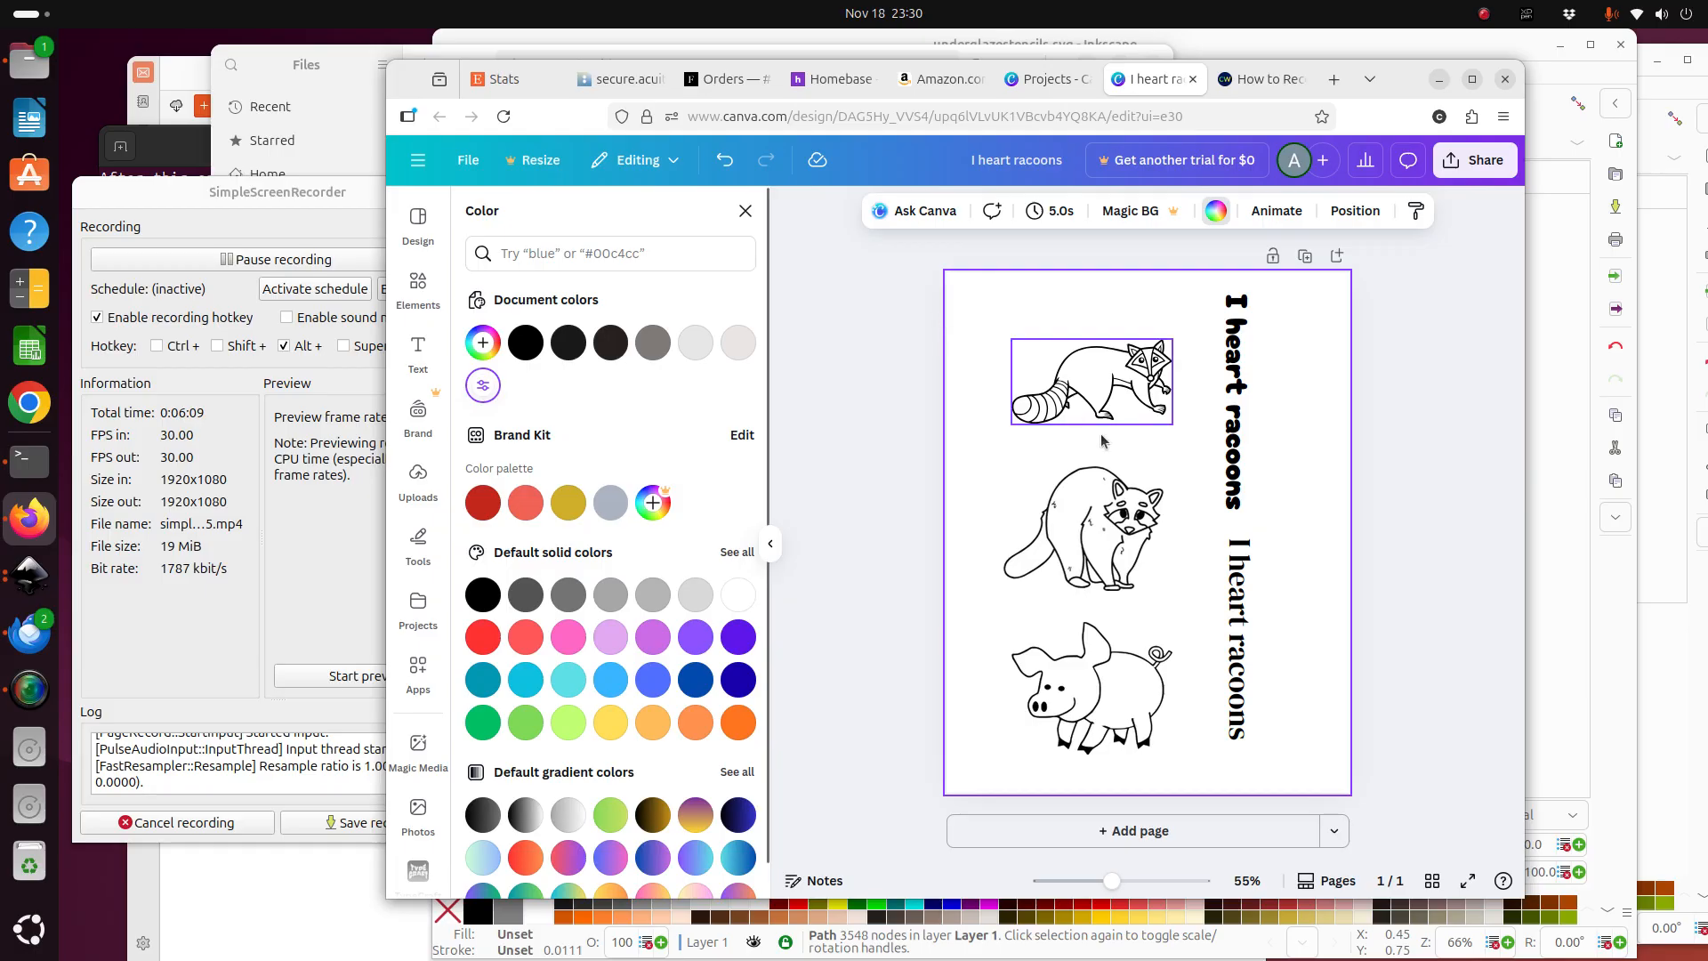
left_click(1100, 675)
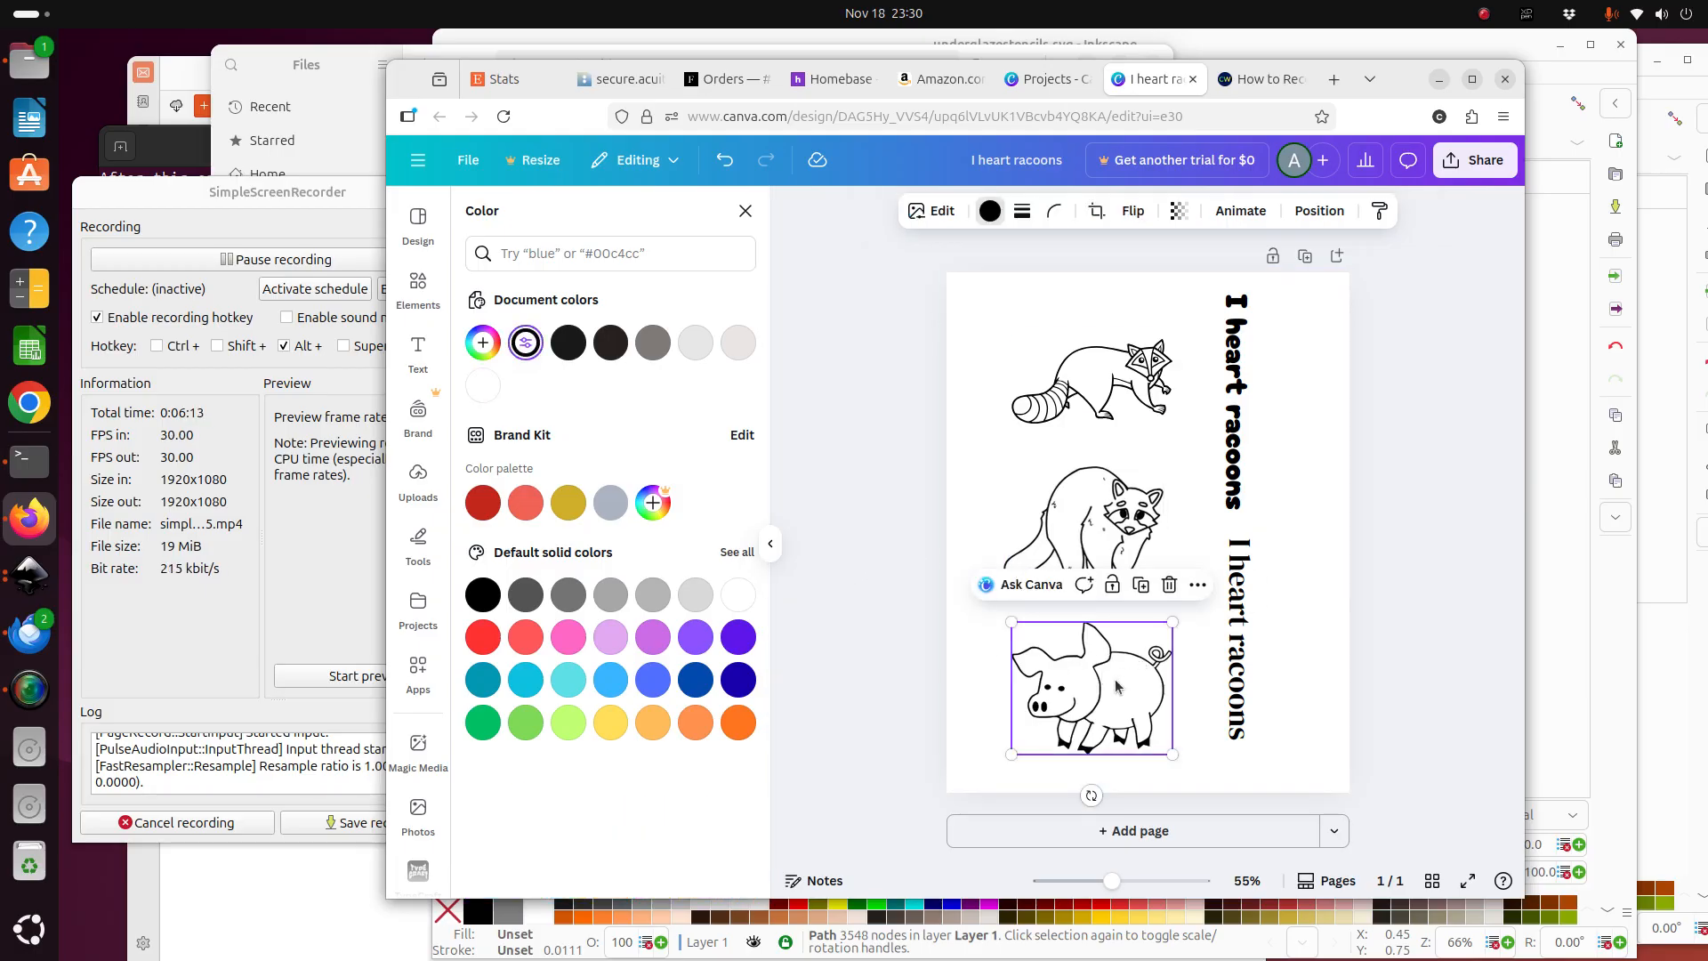
key("Delete")
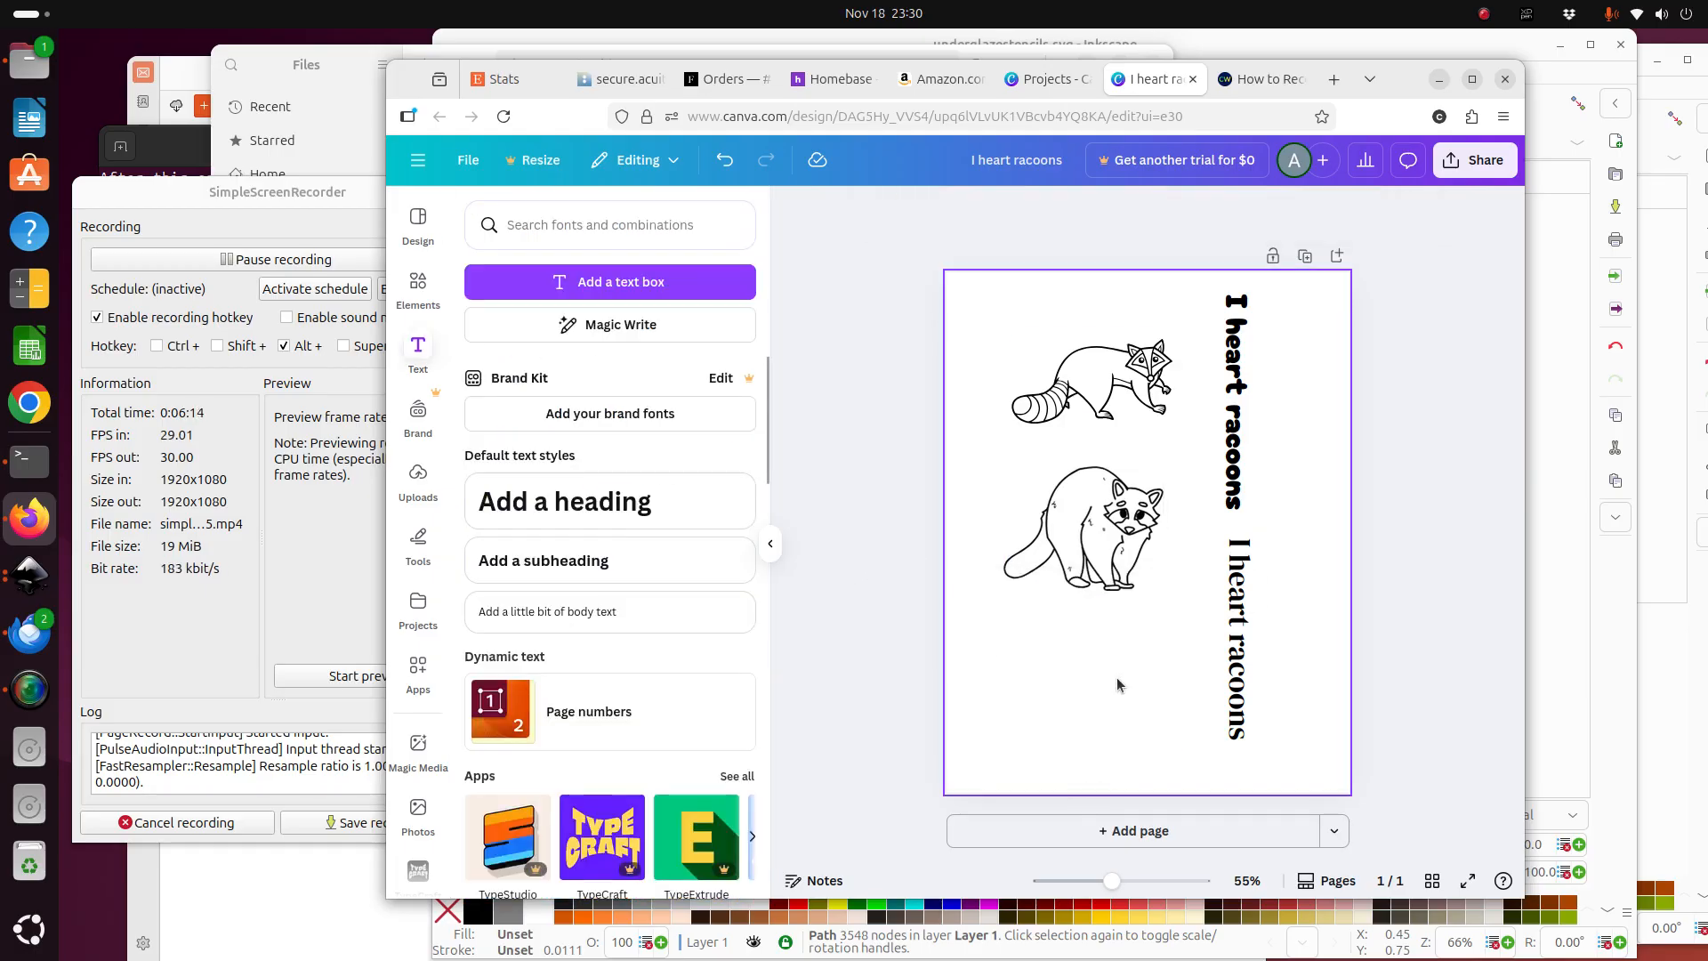
Browse the photo elements instead of graphics and search them for "racoon".
left_click(419, 283)
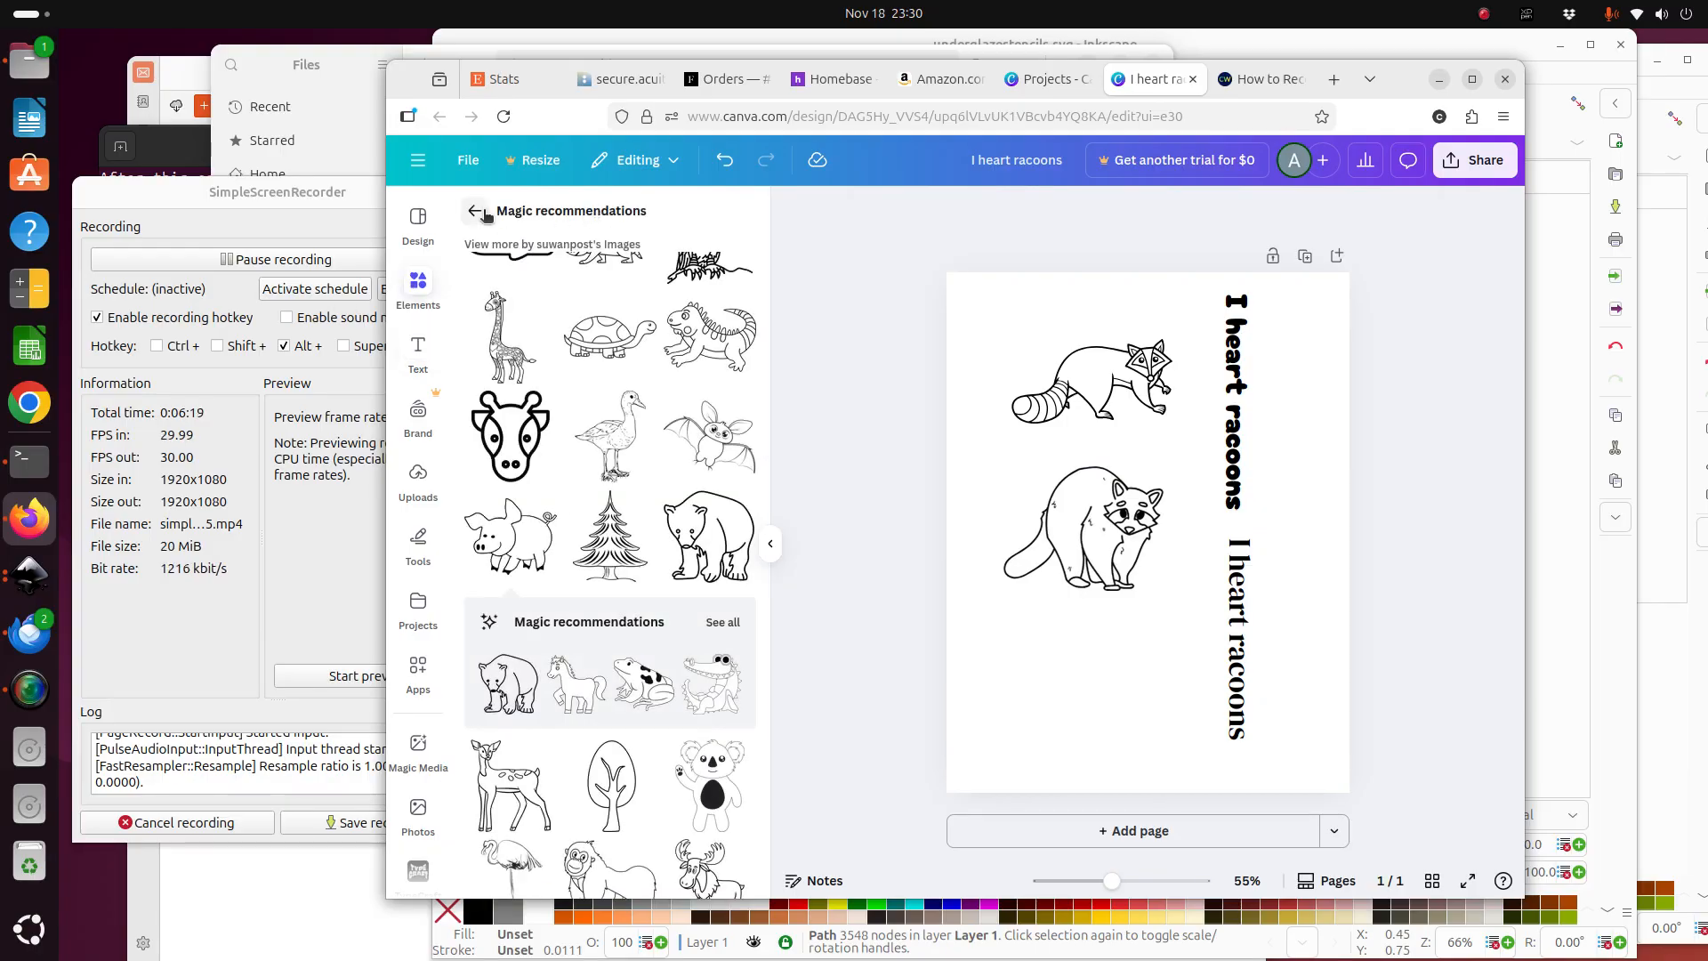
left_click(477, 211)
left_click(583, 258)
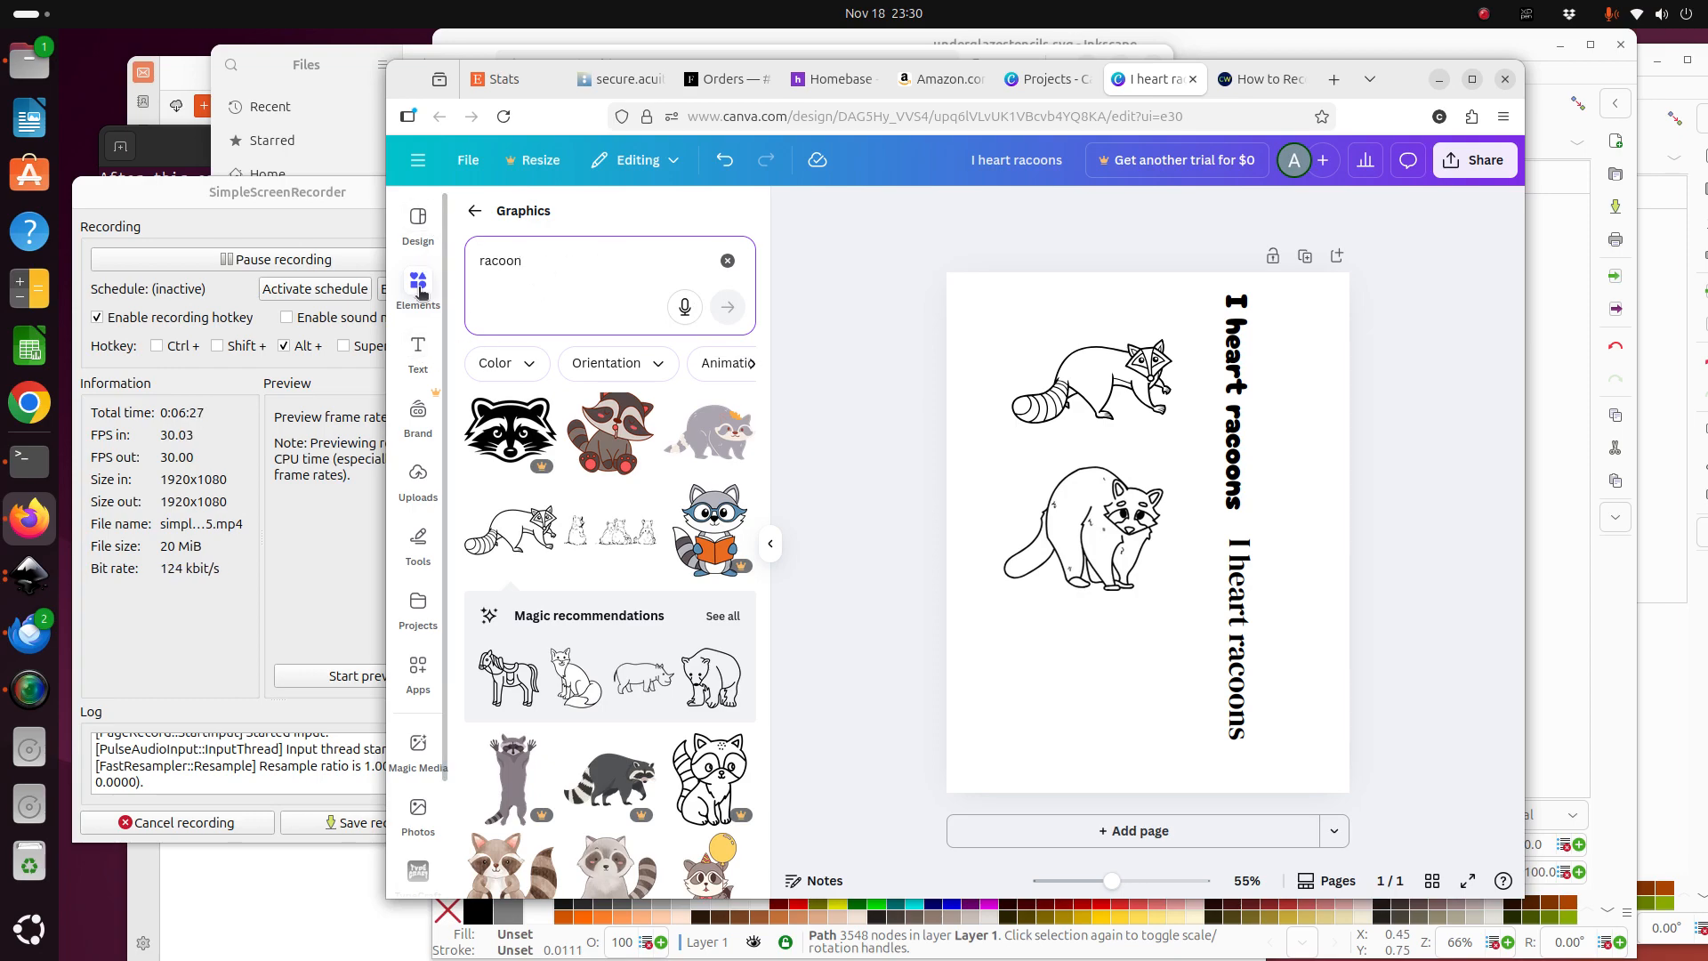
left_click(419, 286)
left_click(478, 218)
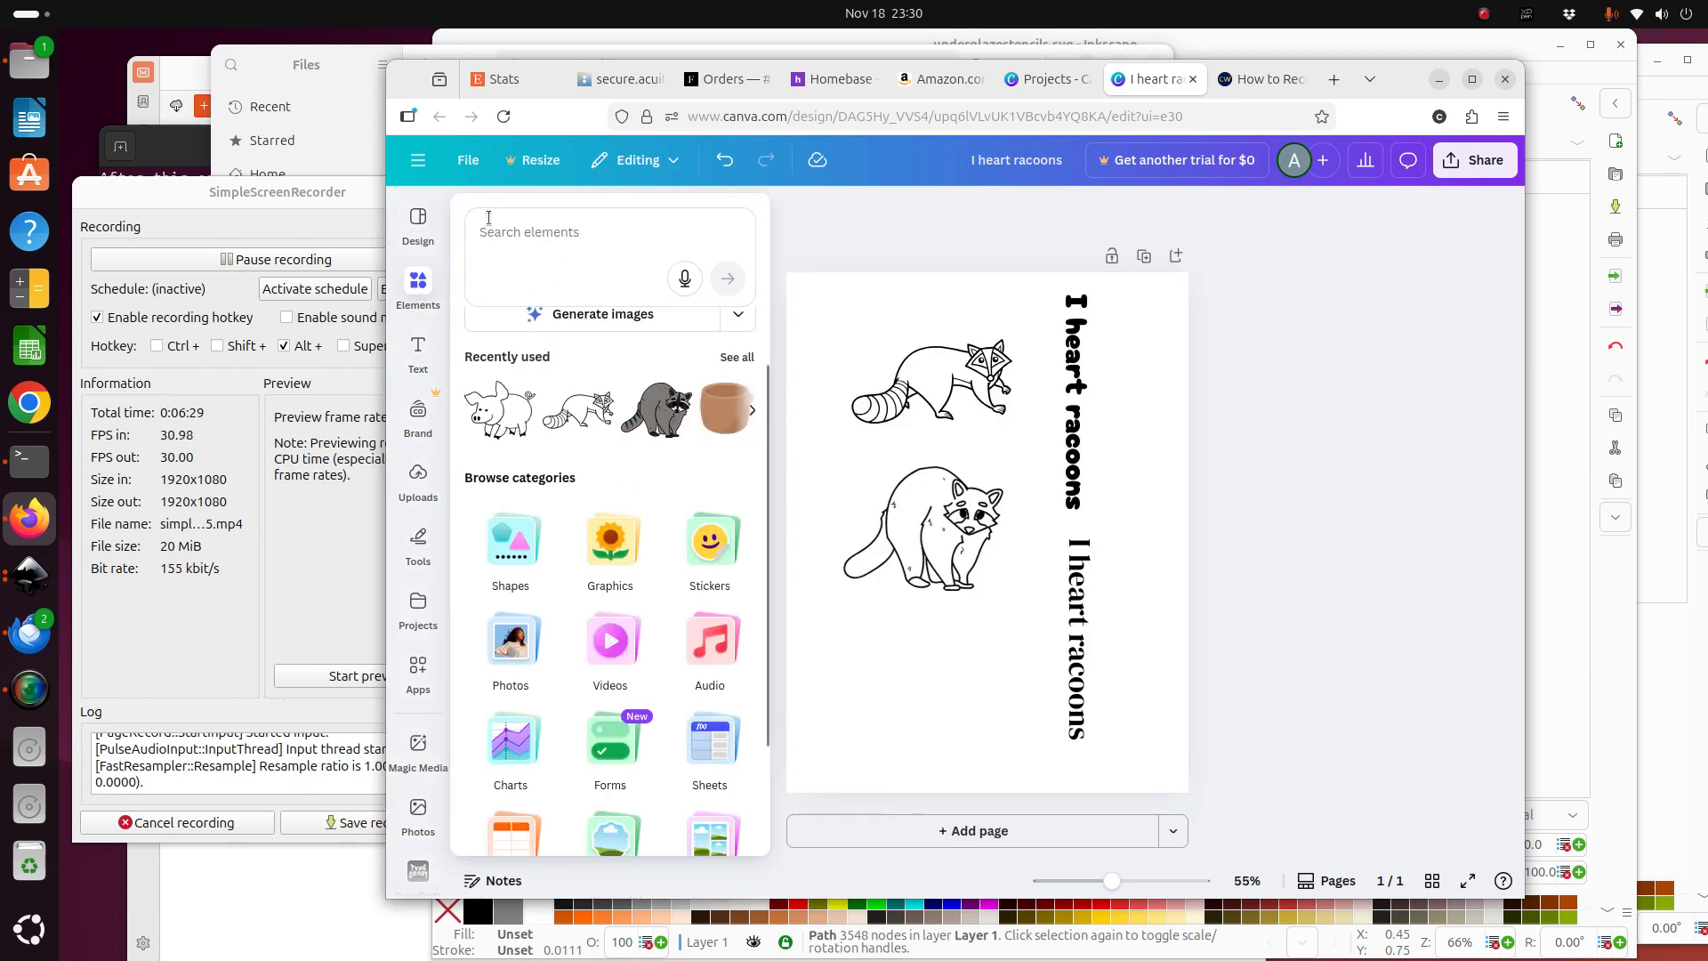
scroll(590, 472, "down", 1)
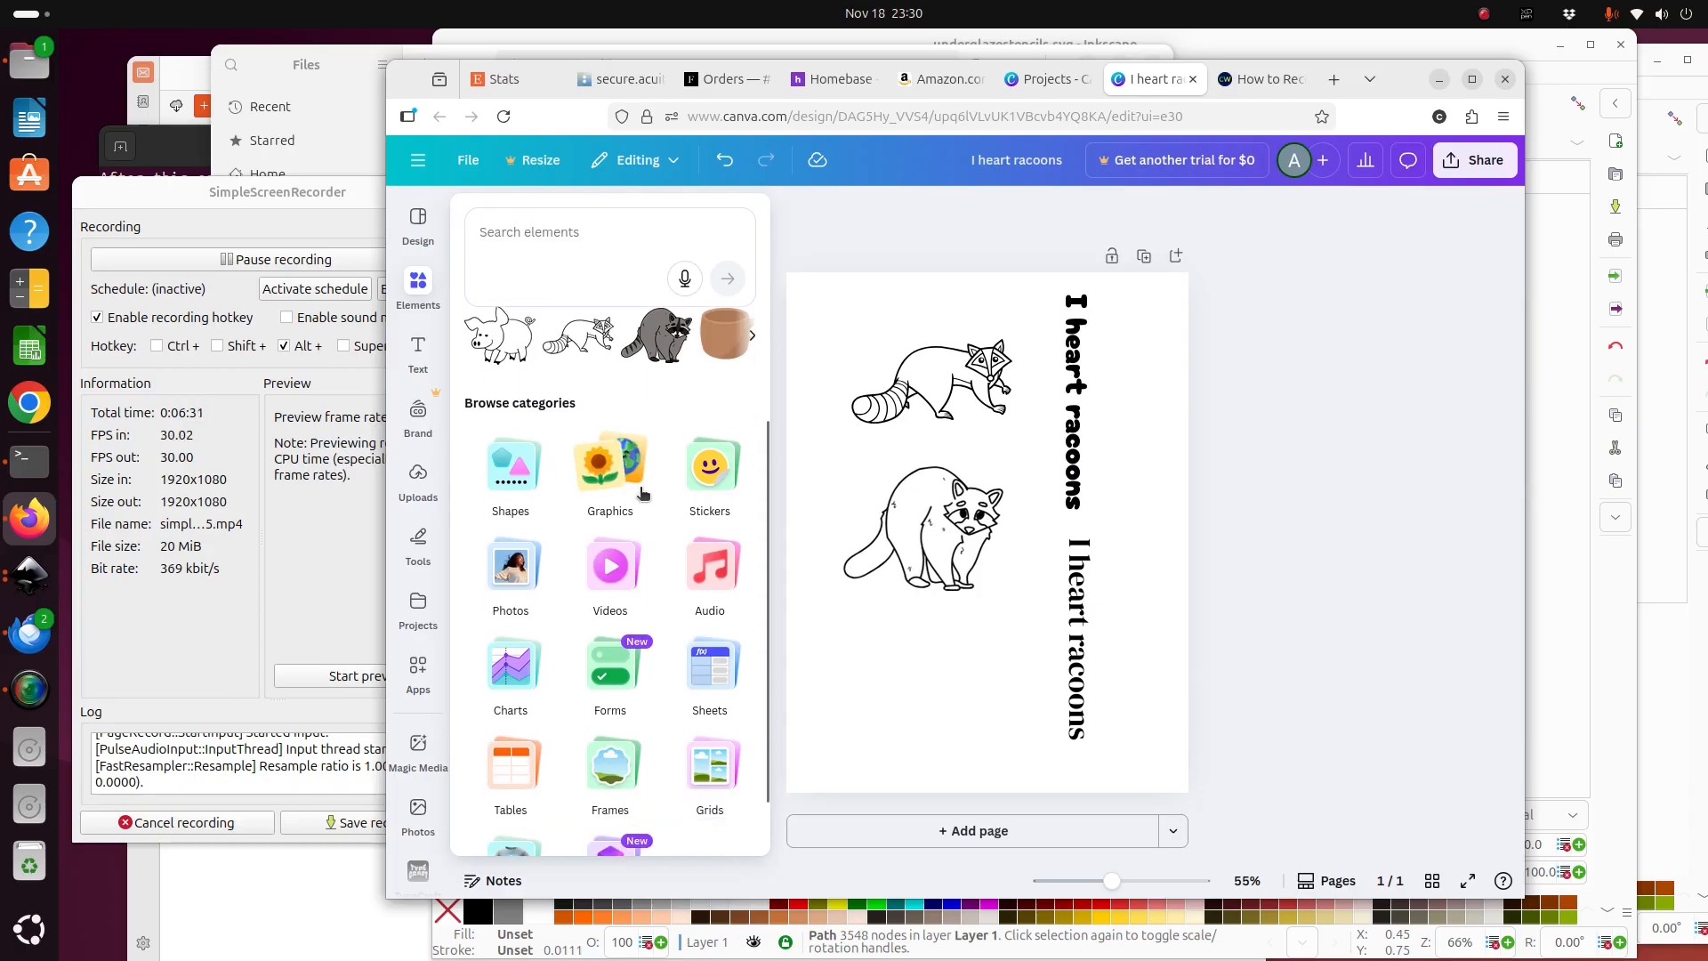
left_click(534, 572)
left_click(605, 269)
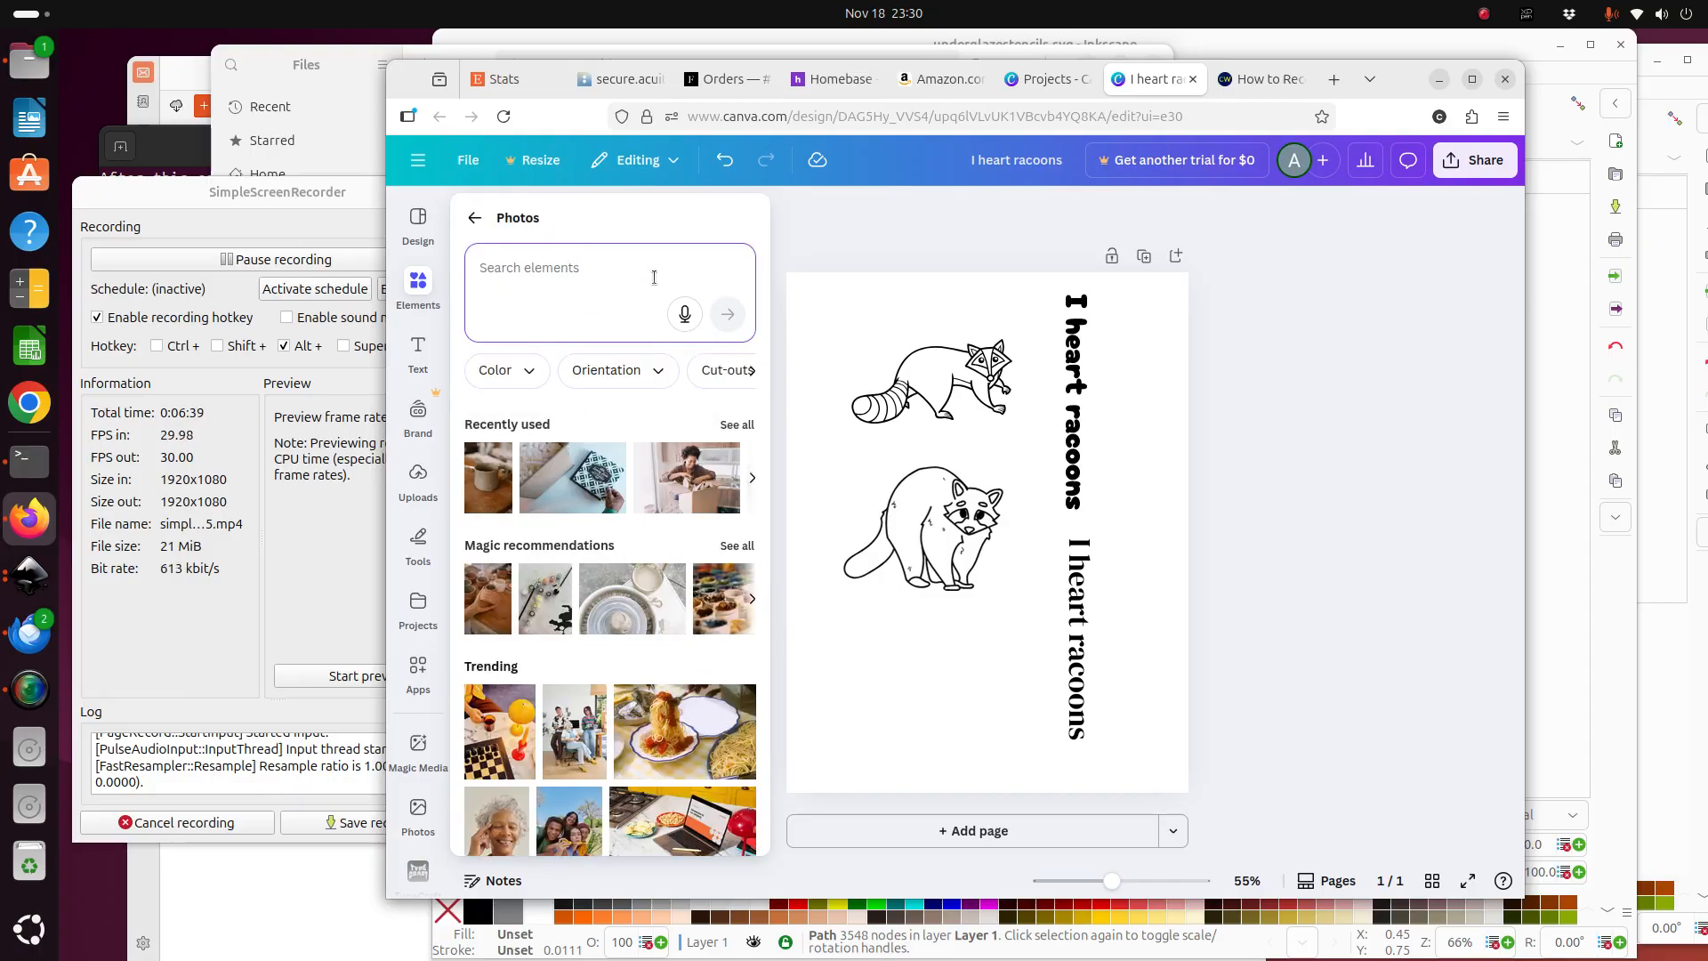
type("racoon")
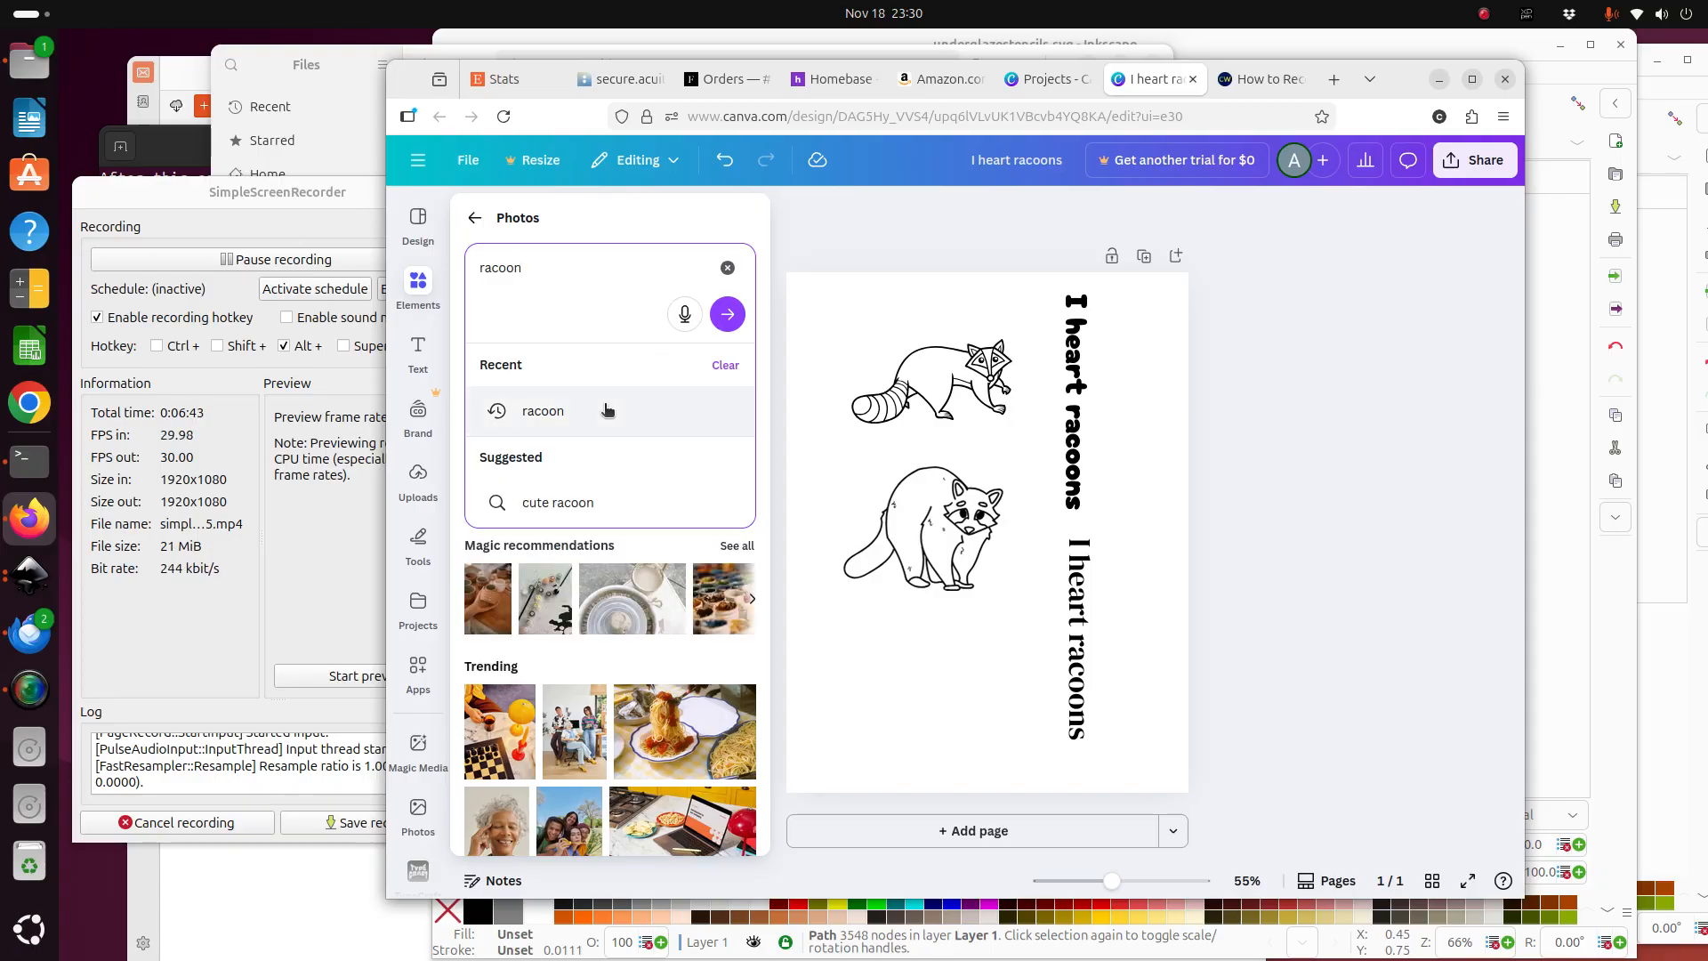
left_click(576, 407)
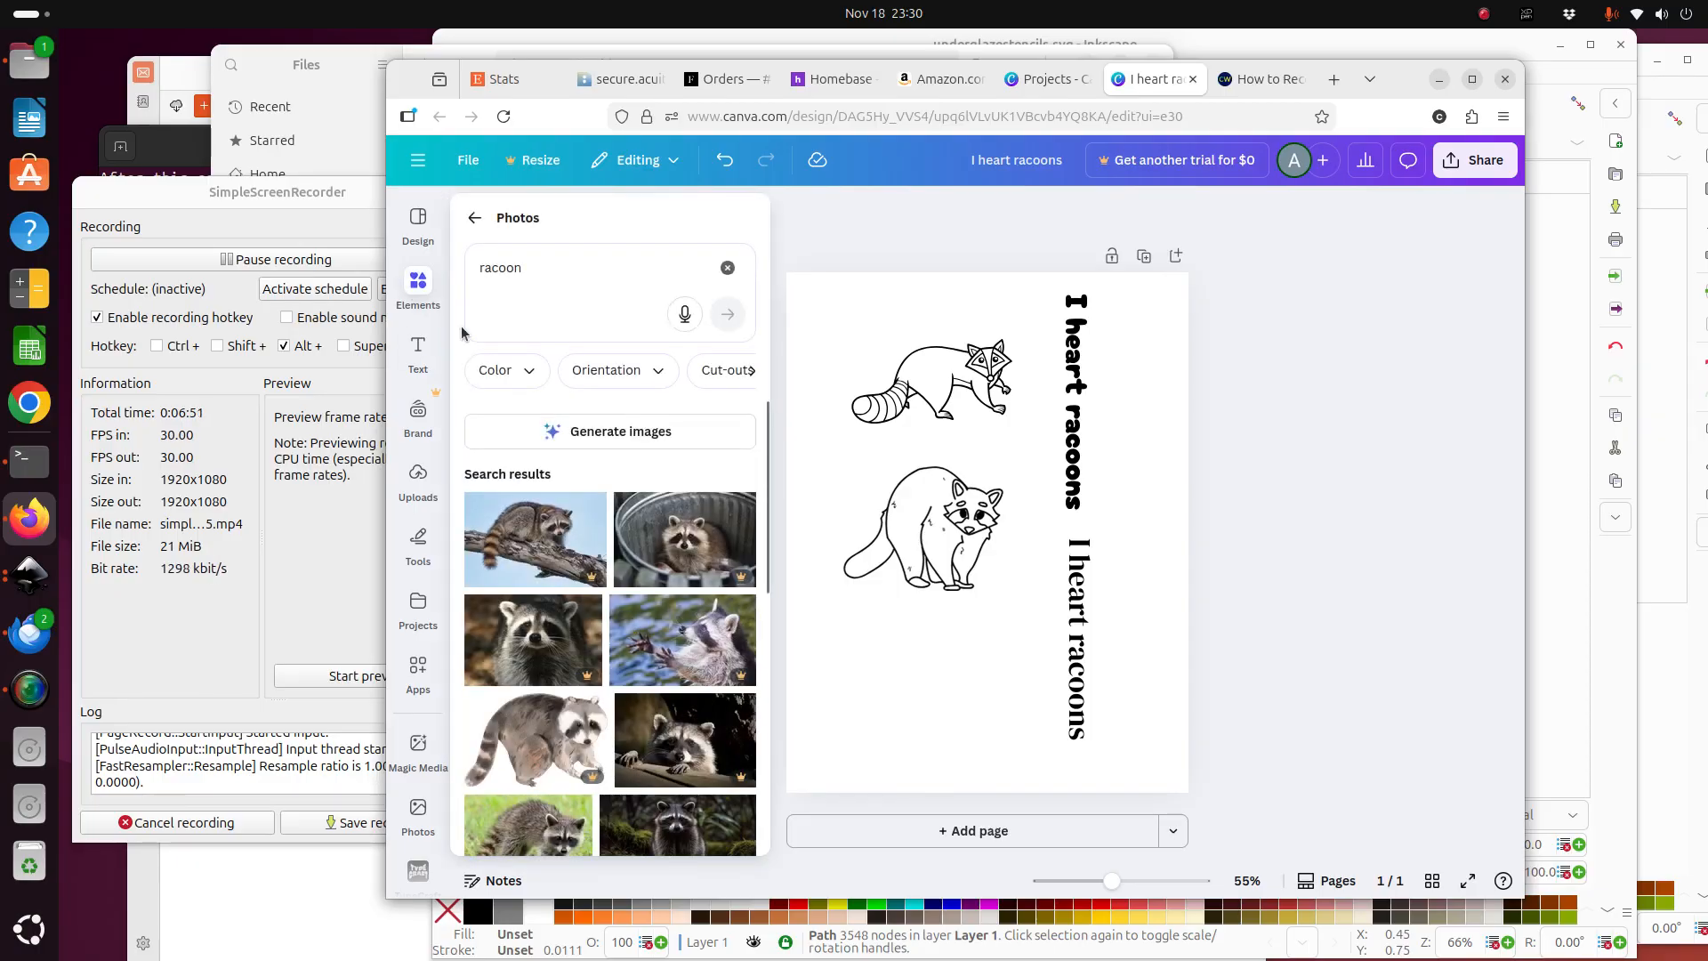
Add the photo of the grey raccoon standing on a wooden fence rail to the page.
scroll(677, 577, "down", 4)
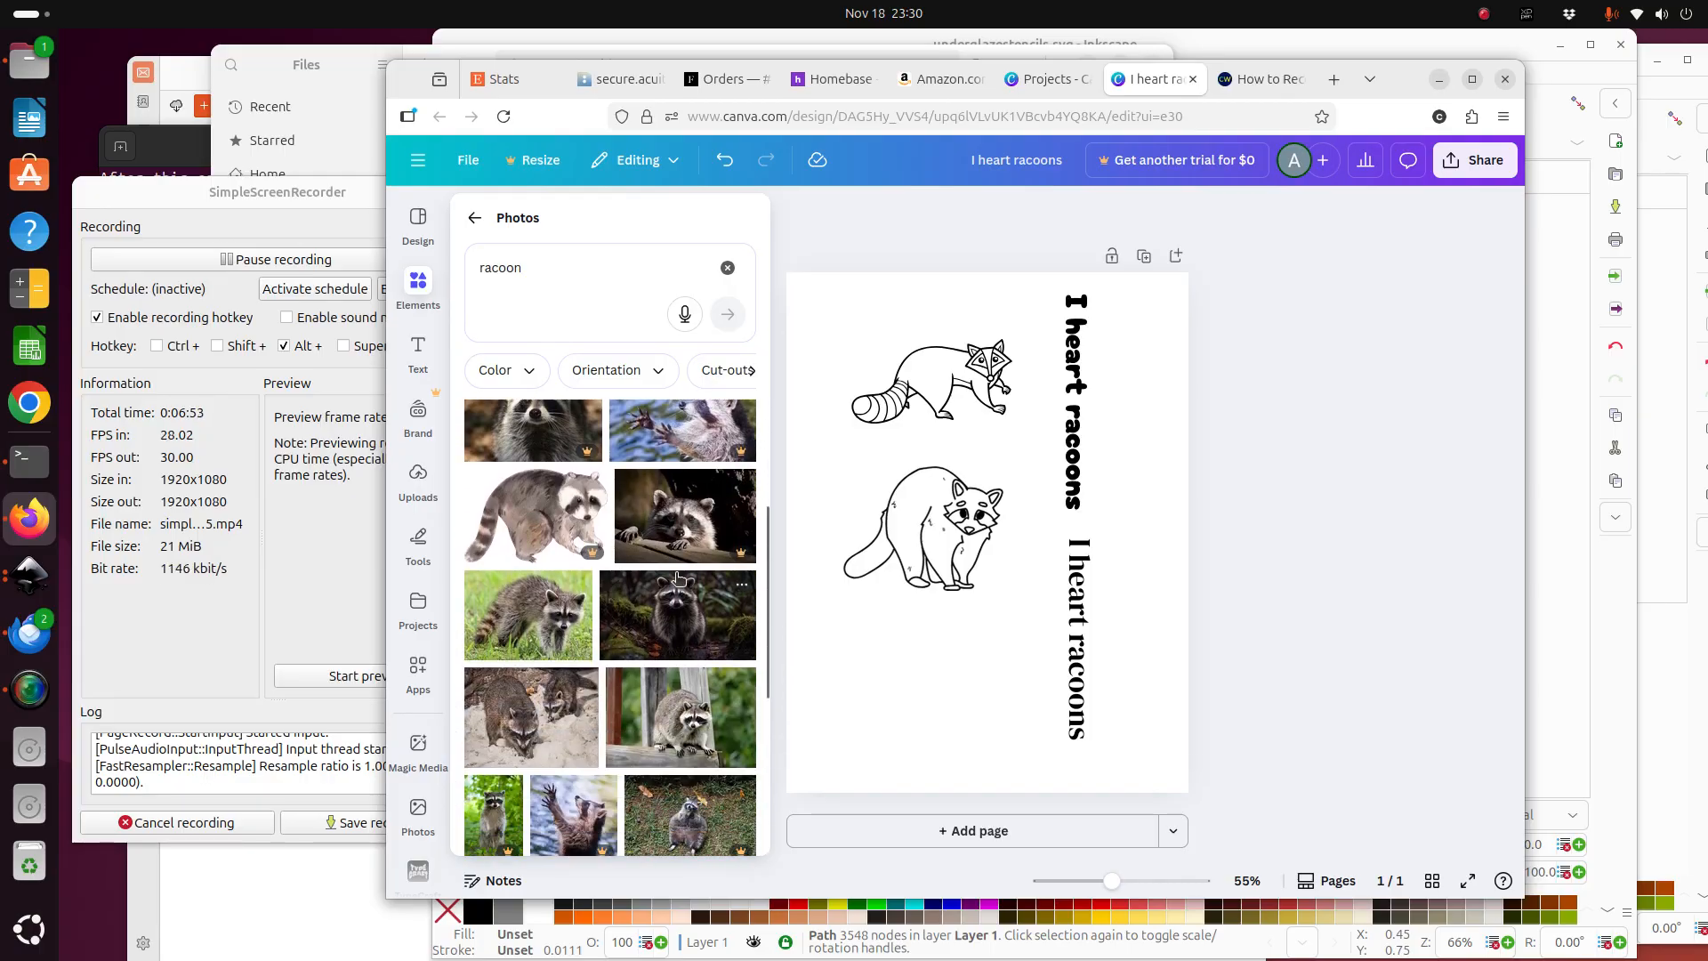
scroll(678, 576, "down", 1)
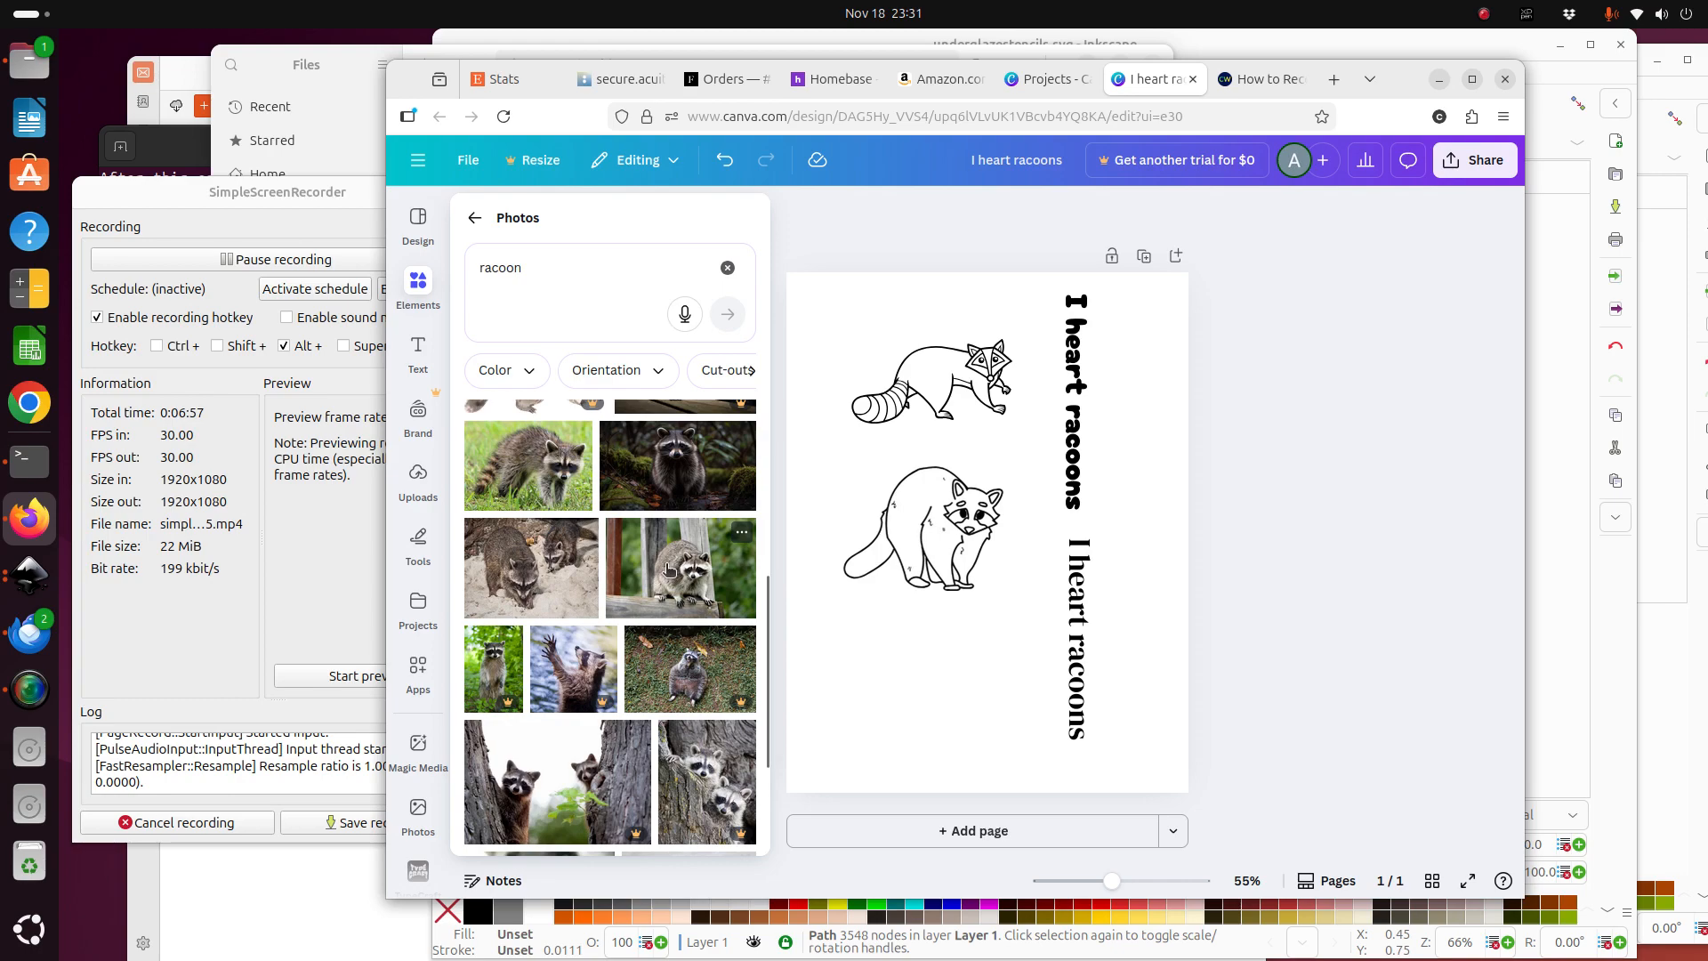
left_click(669, 569)
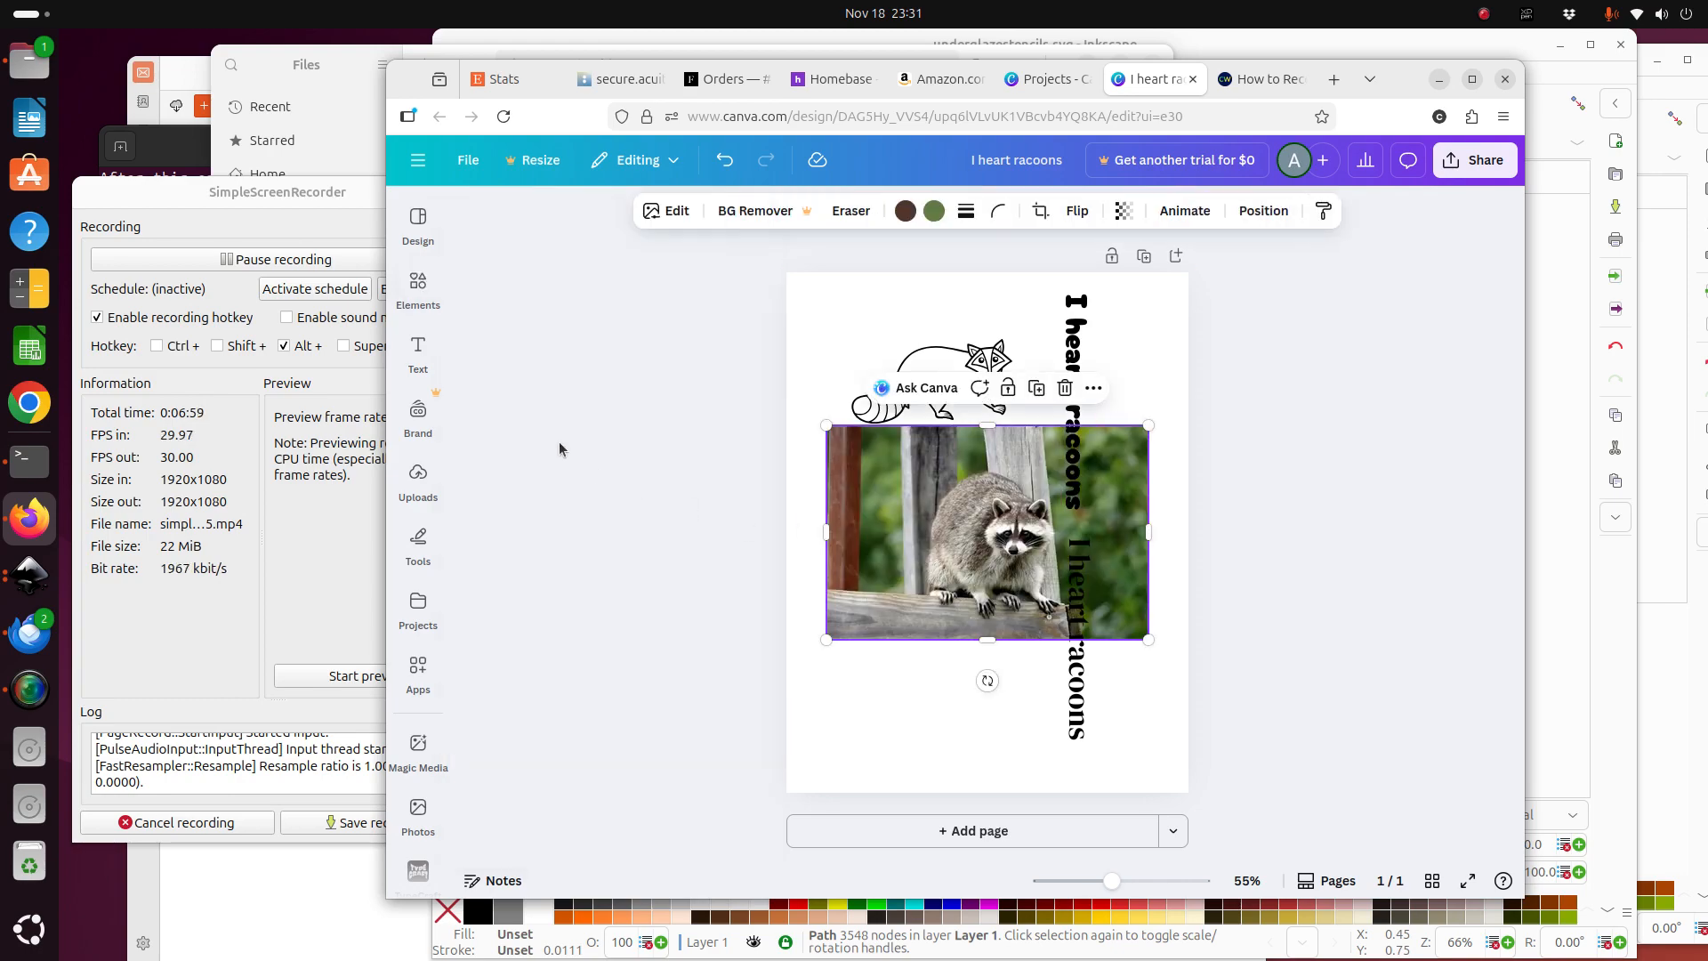
Place the photo of the raccoon standing upright in snow on the lower page and delete the fence raccoon photo.
mouse_move(410, 302)
scroll(610, 633, "down", 3)
scroll(610, 634, "down", 4)
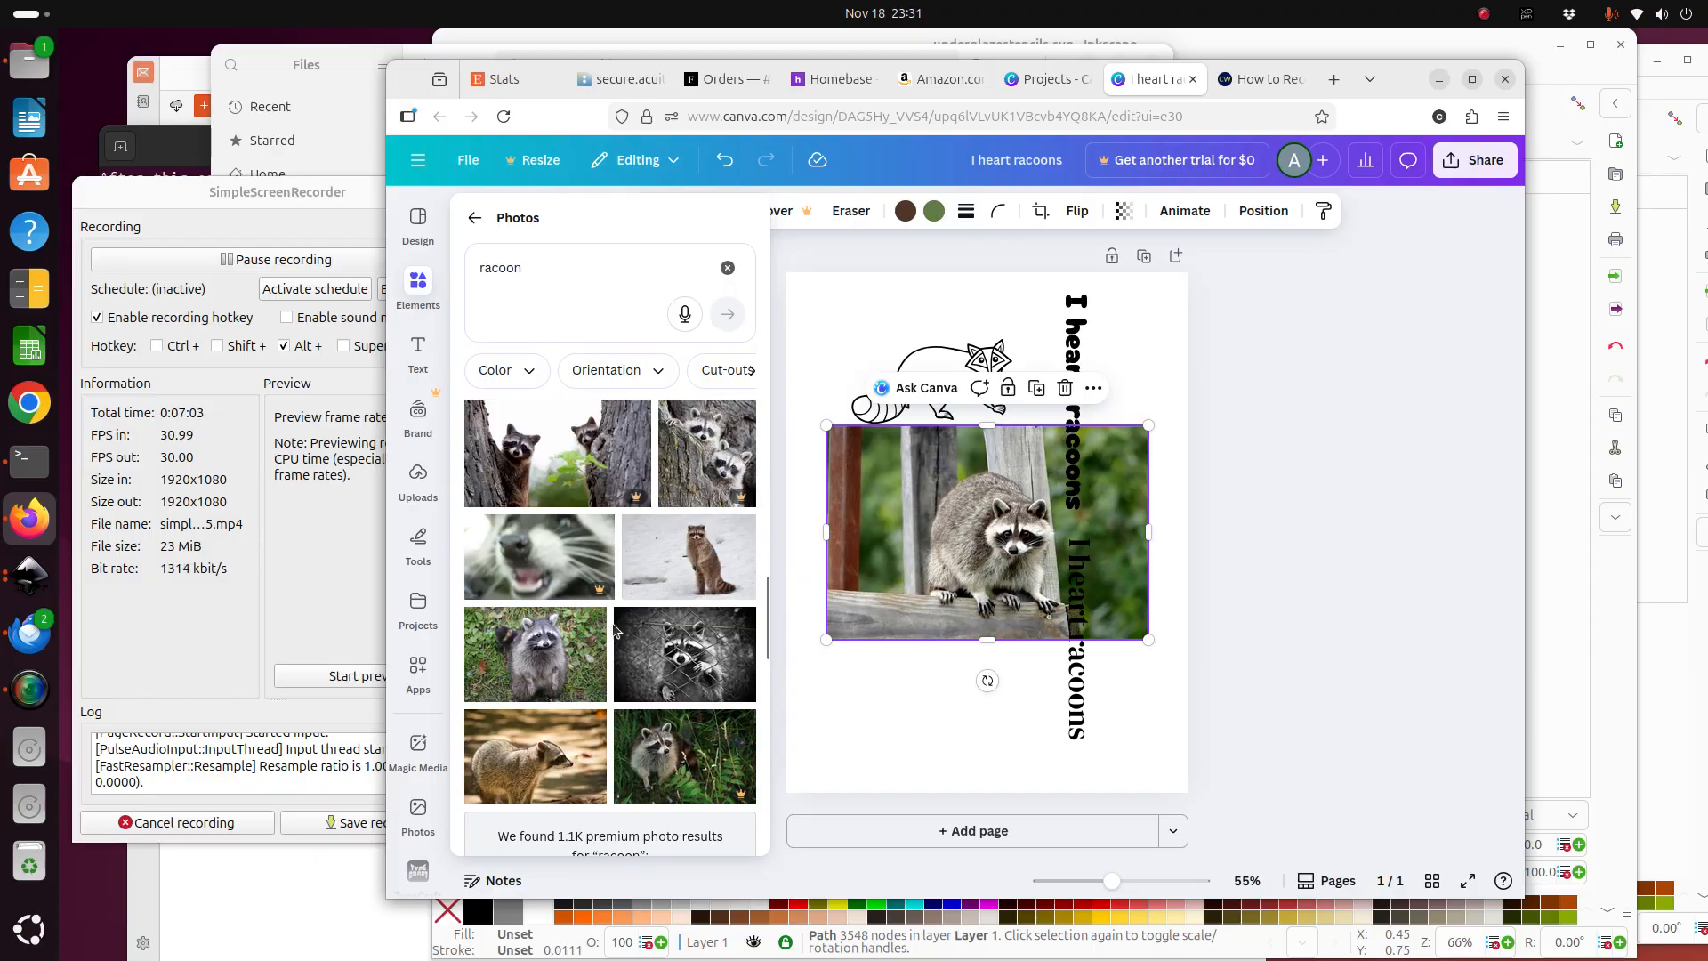
scroll(707, 569, "down", 1)
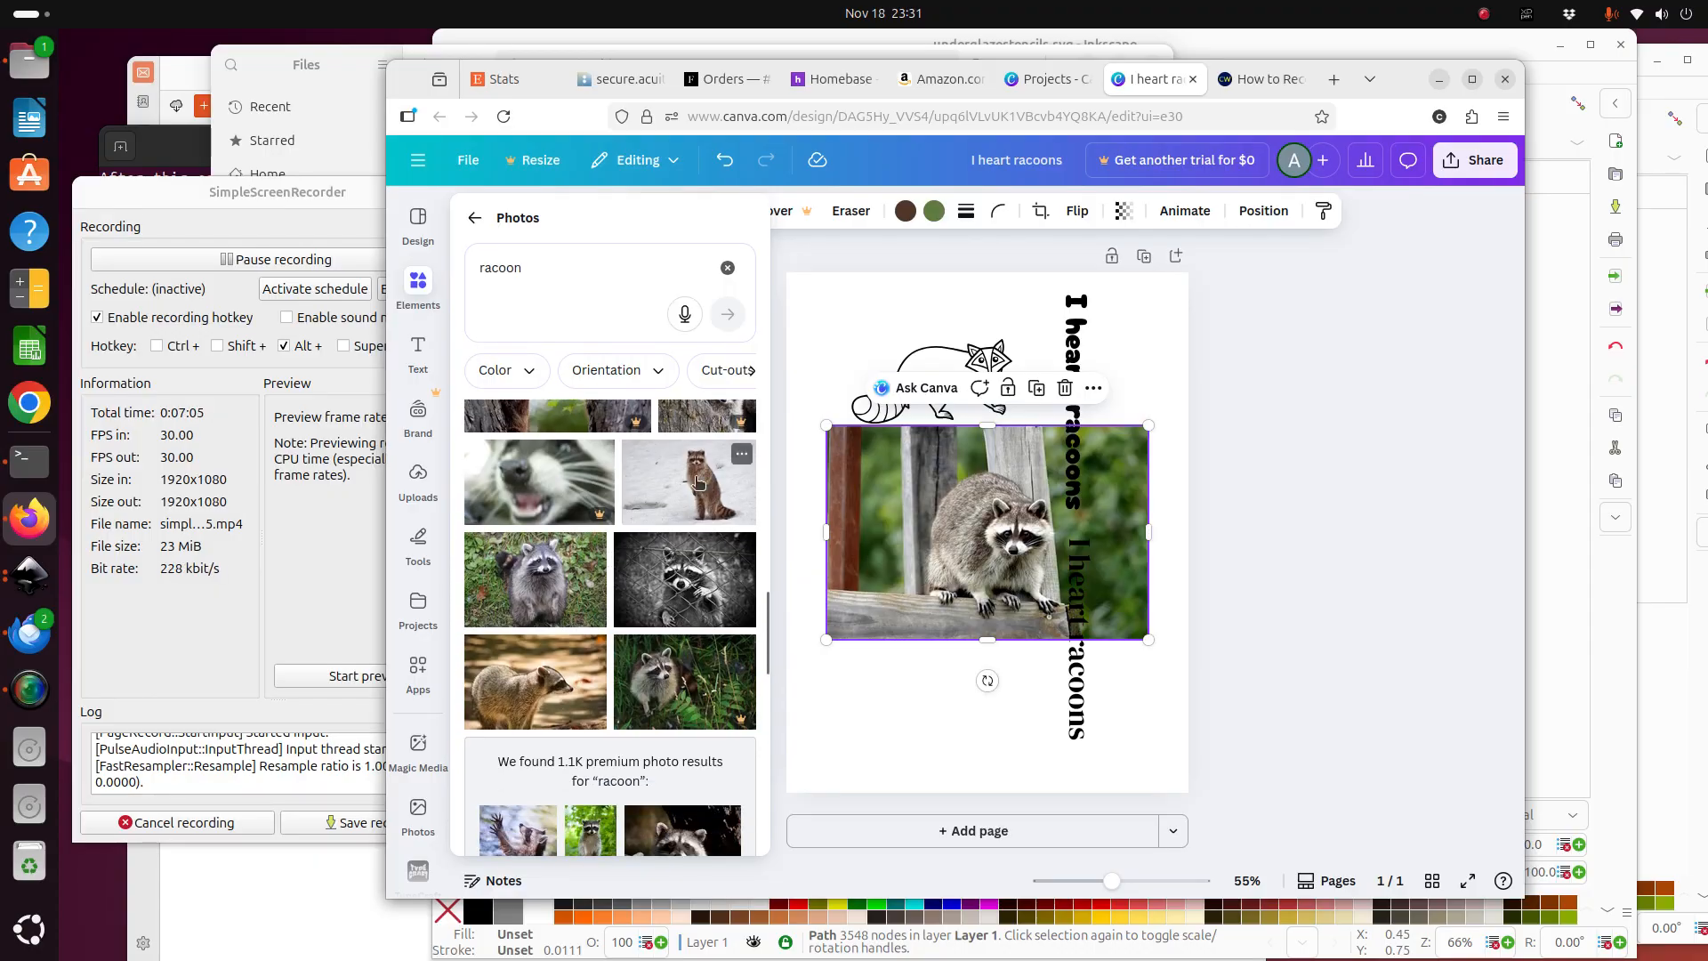
left_click_drag(698, 481, 964, 648)
left_click(1031, 476)
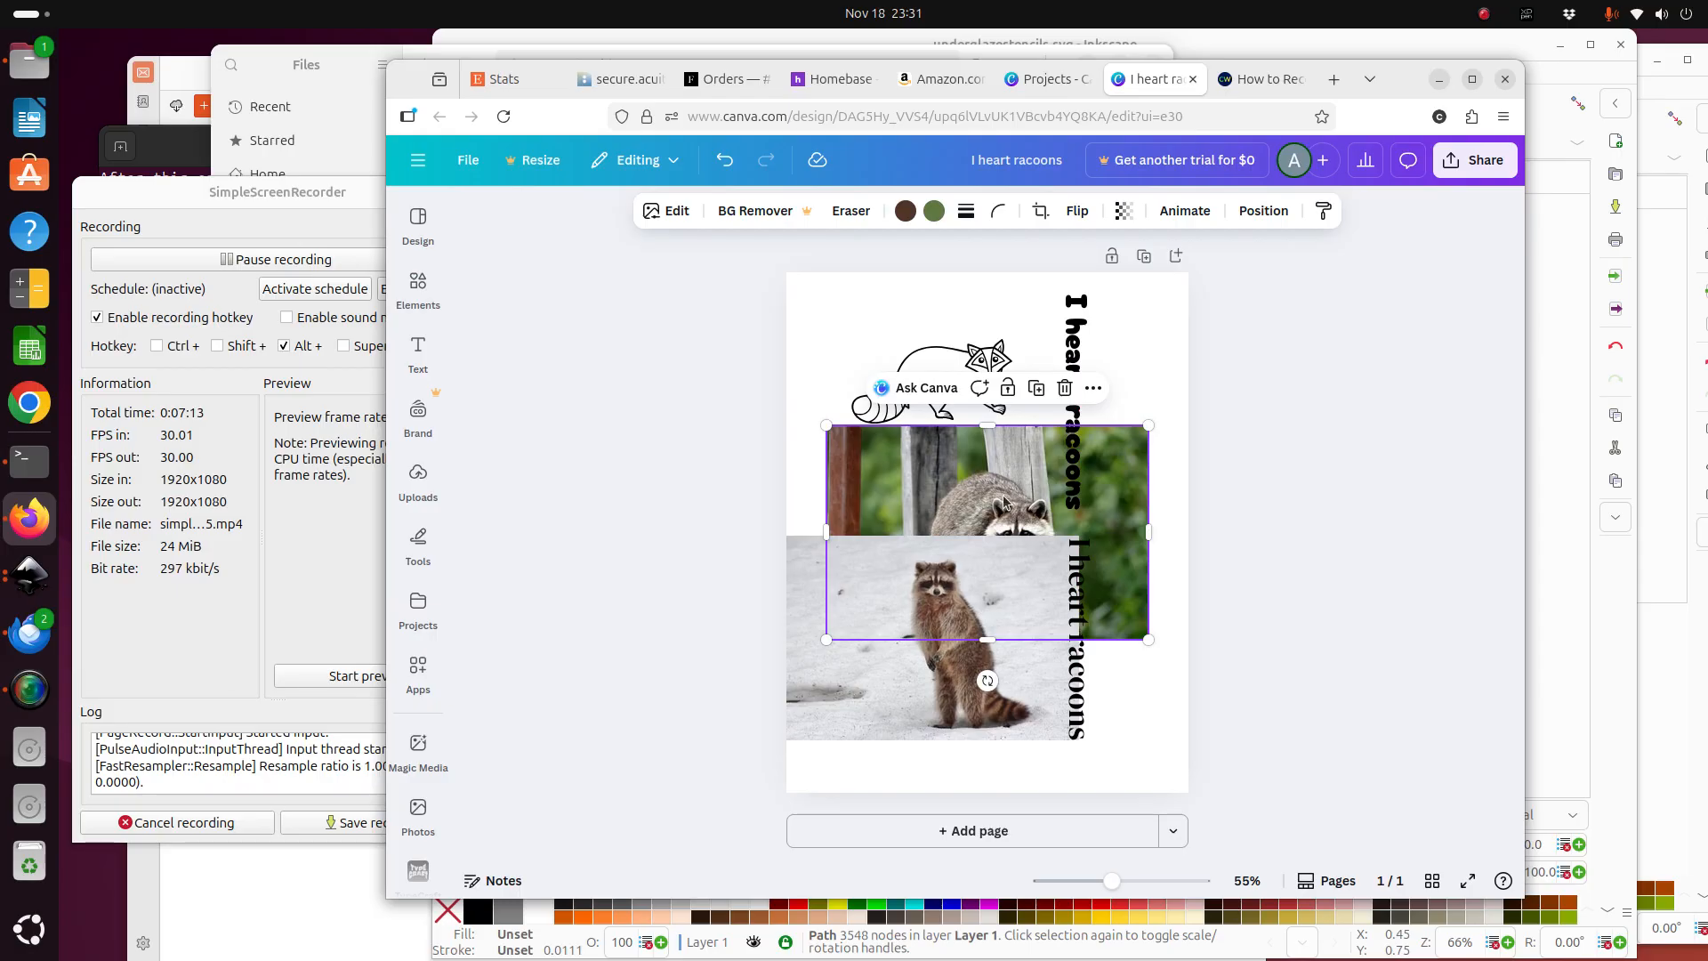
key("Delete")
Move the snow raccoon photo down and the middle raccoon drawing up so that they no longer overlap.
left_click_drag(1004, 573, 1003, 601)
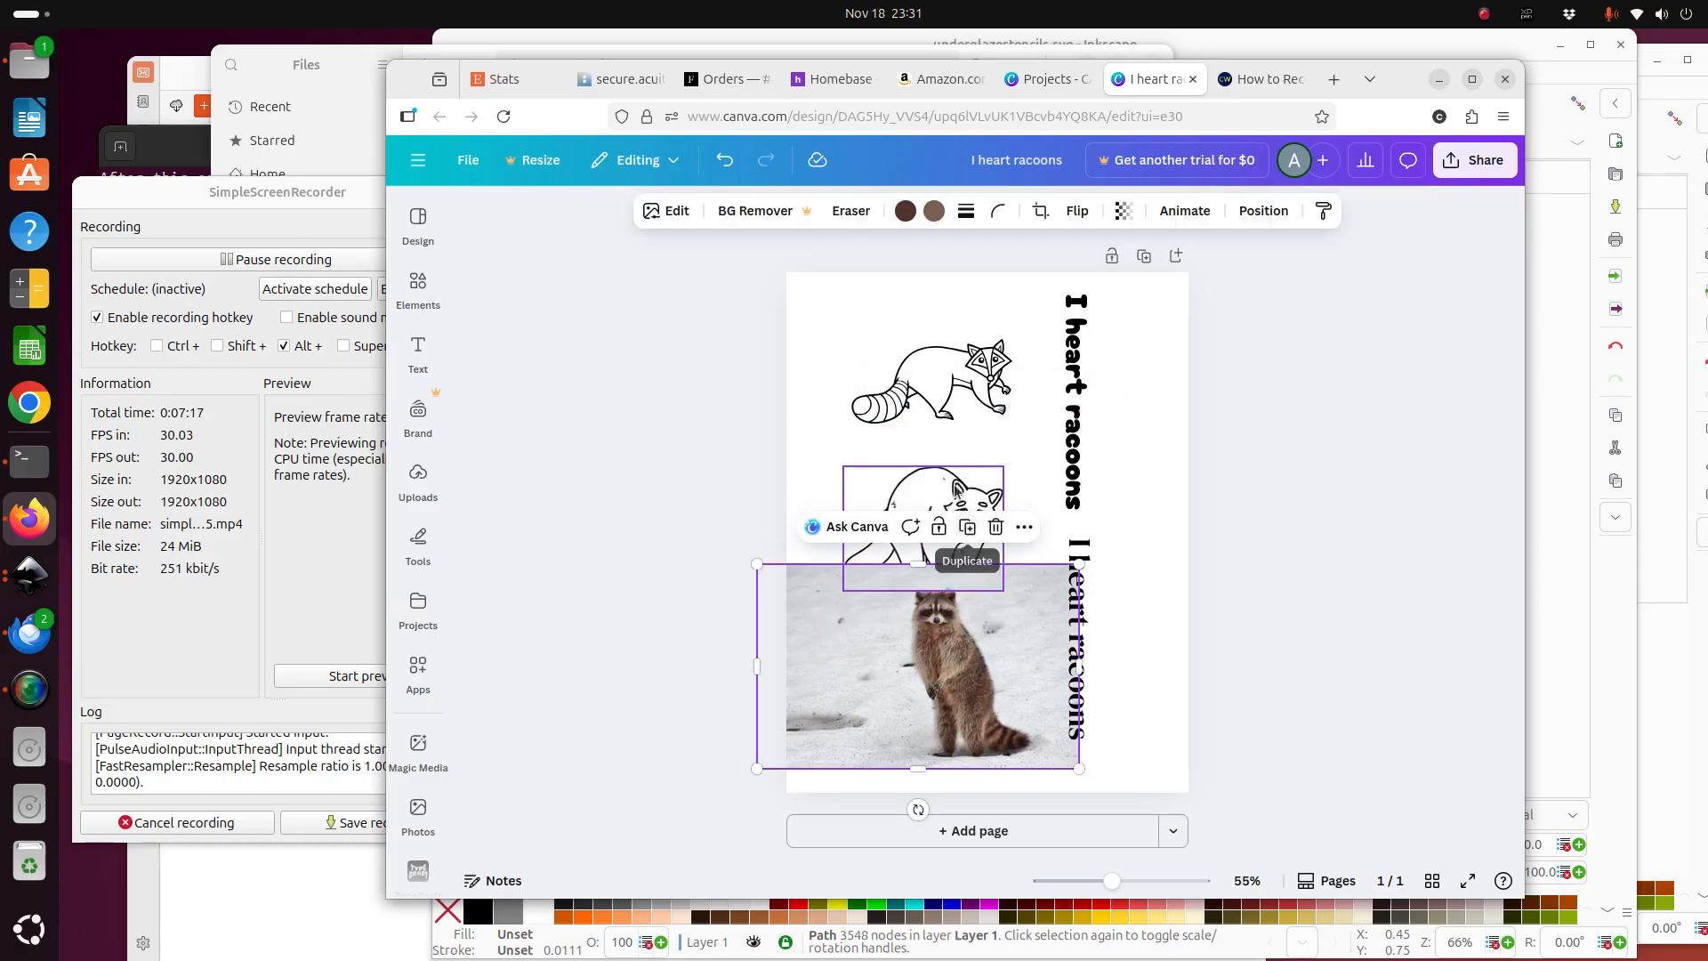
left_click(945, 486)
left_click_drag(946, 487, 946, 460)
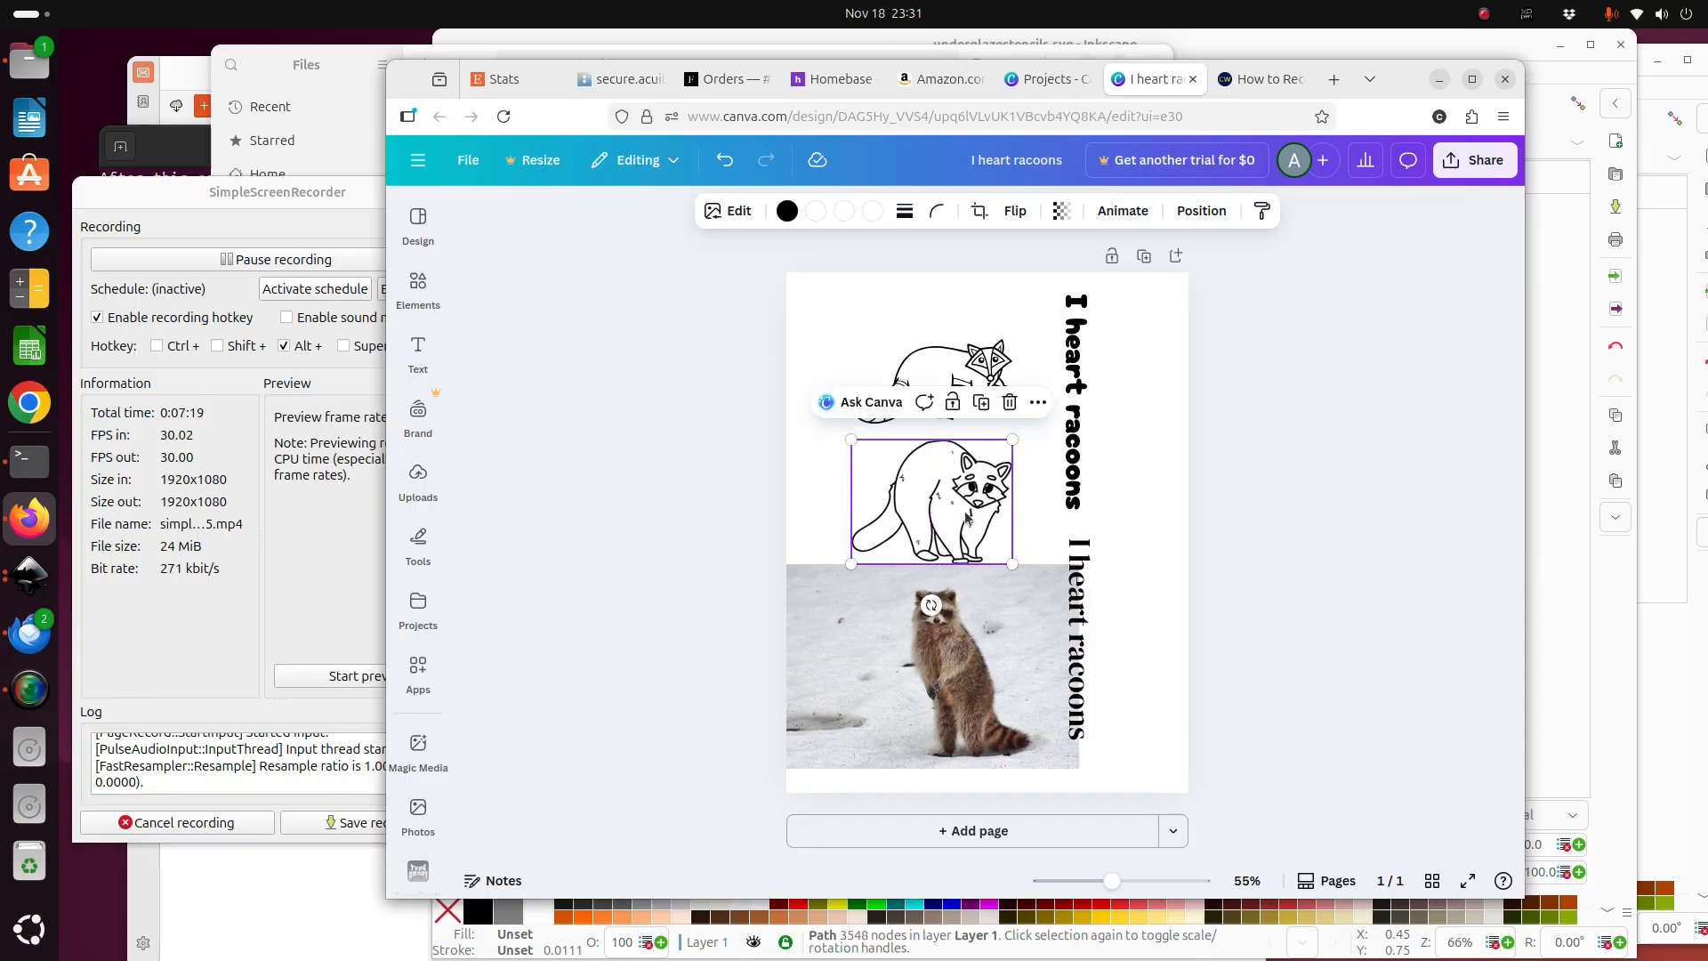
Recolour the snow raccoon photo's dark brown tone to black and its lighter brown tone to white.
left_click(954, 634)
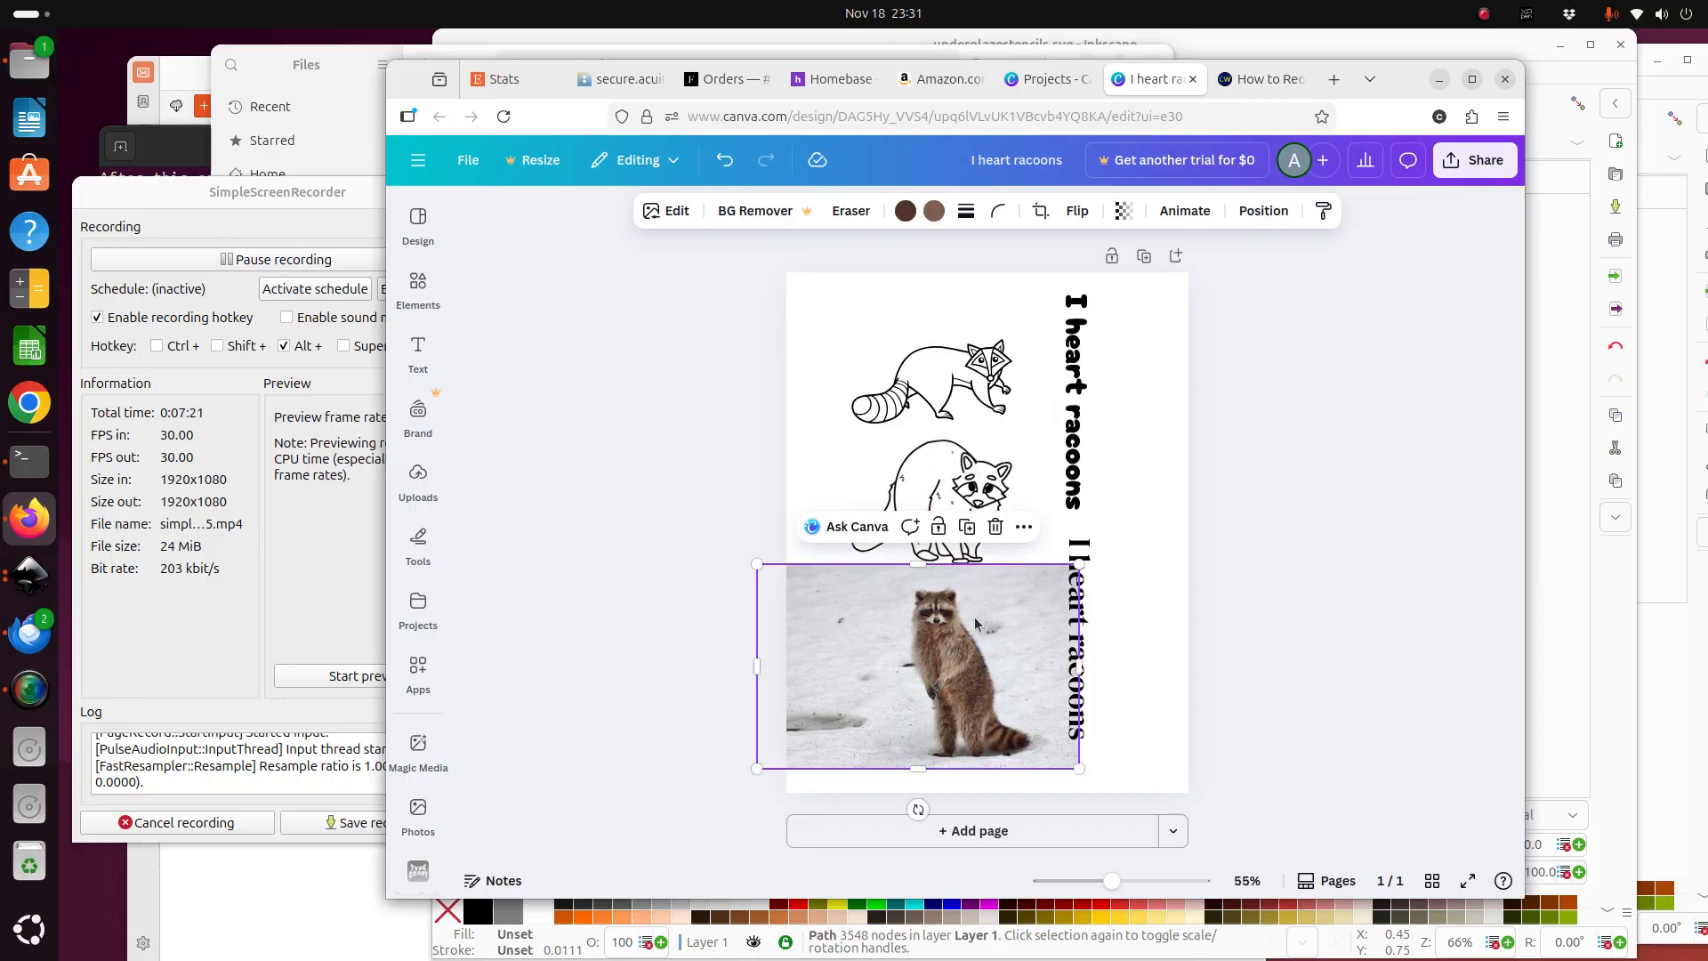
right_click(976, 625)
key("Escape")
left_click(904, 210)
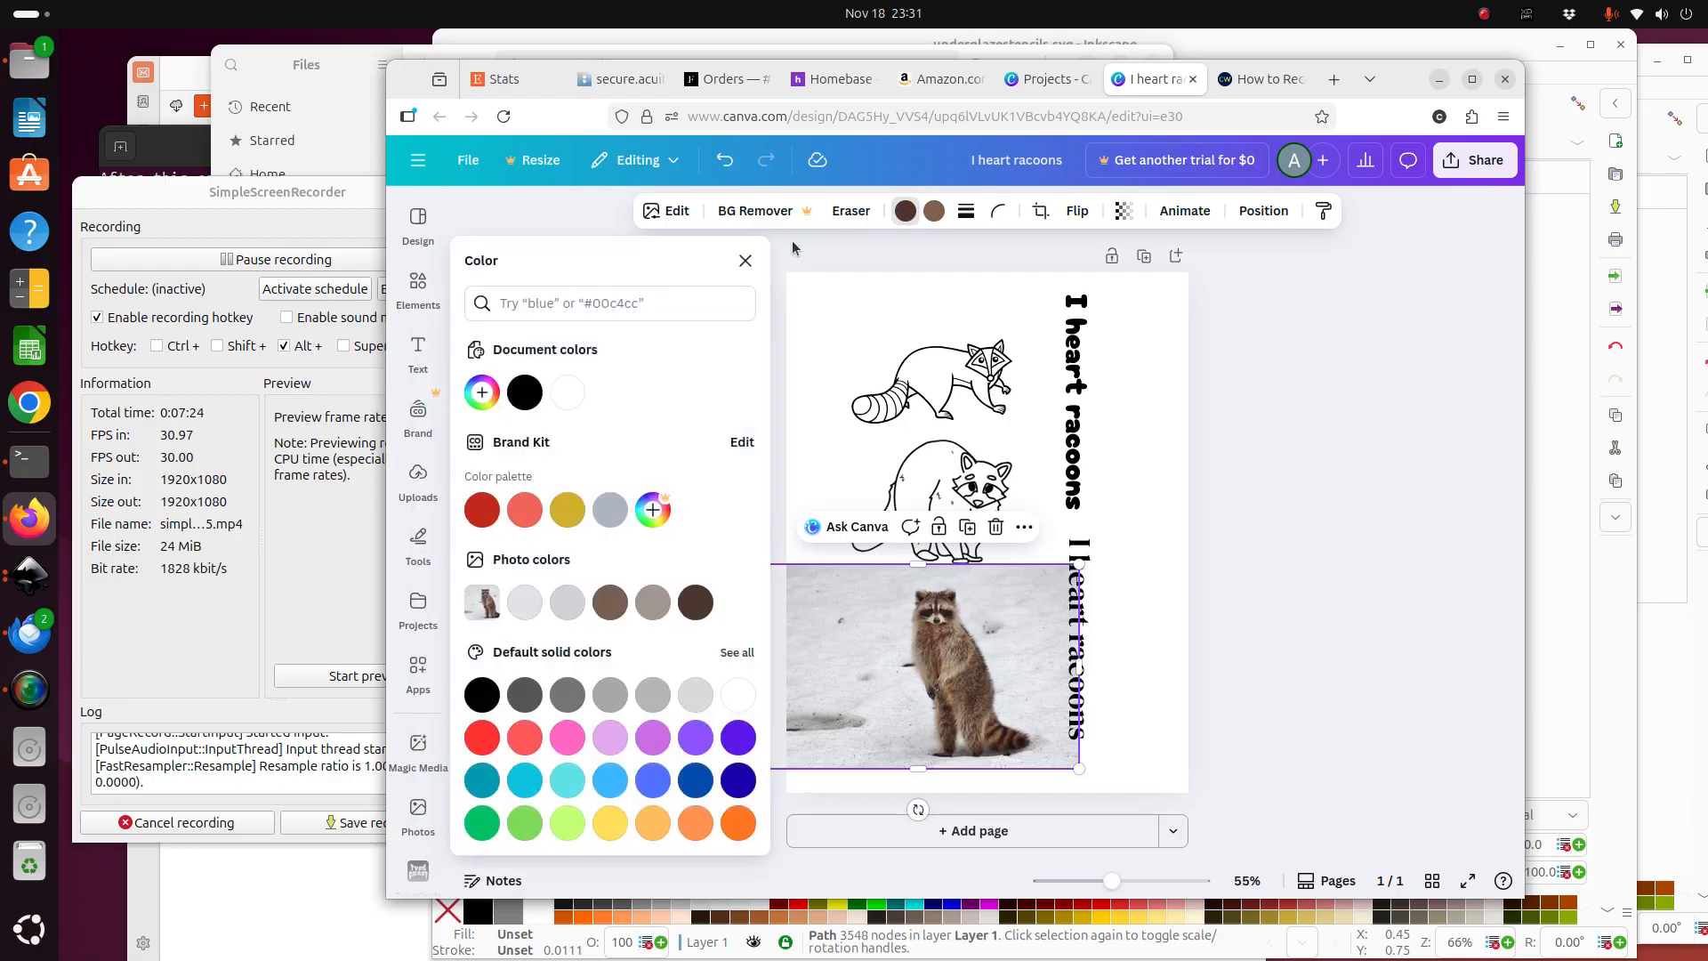
left_click(524, 392)
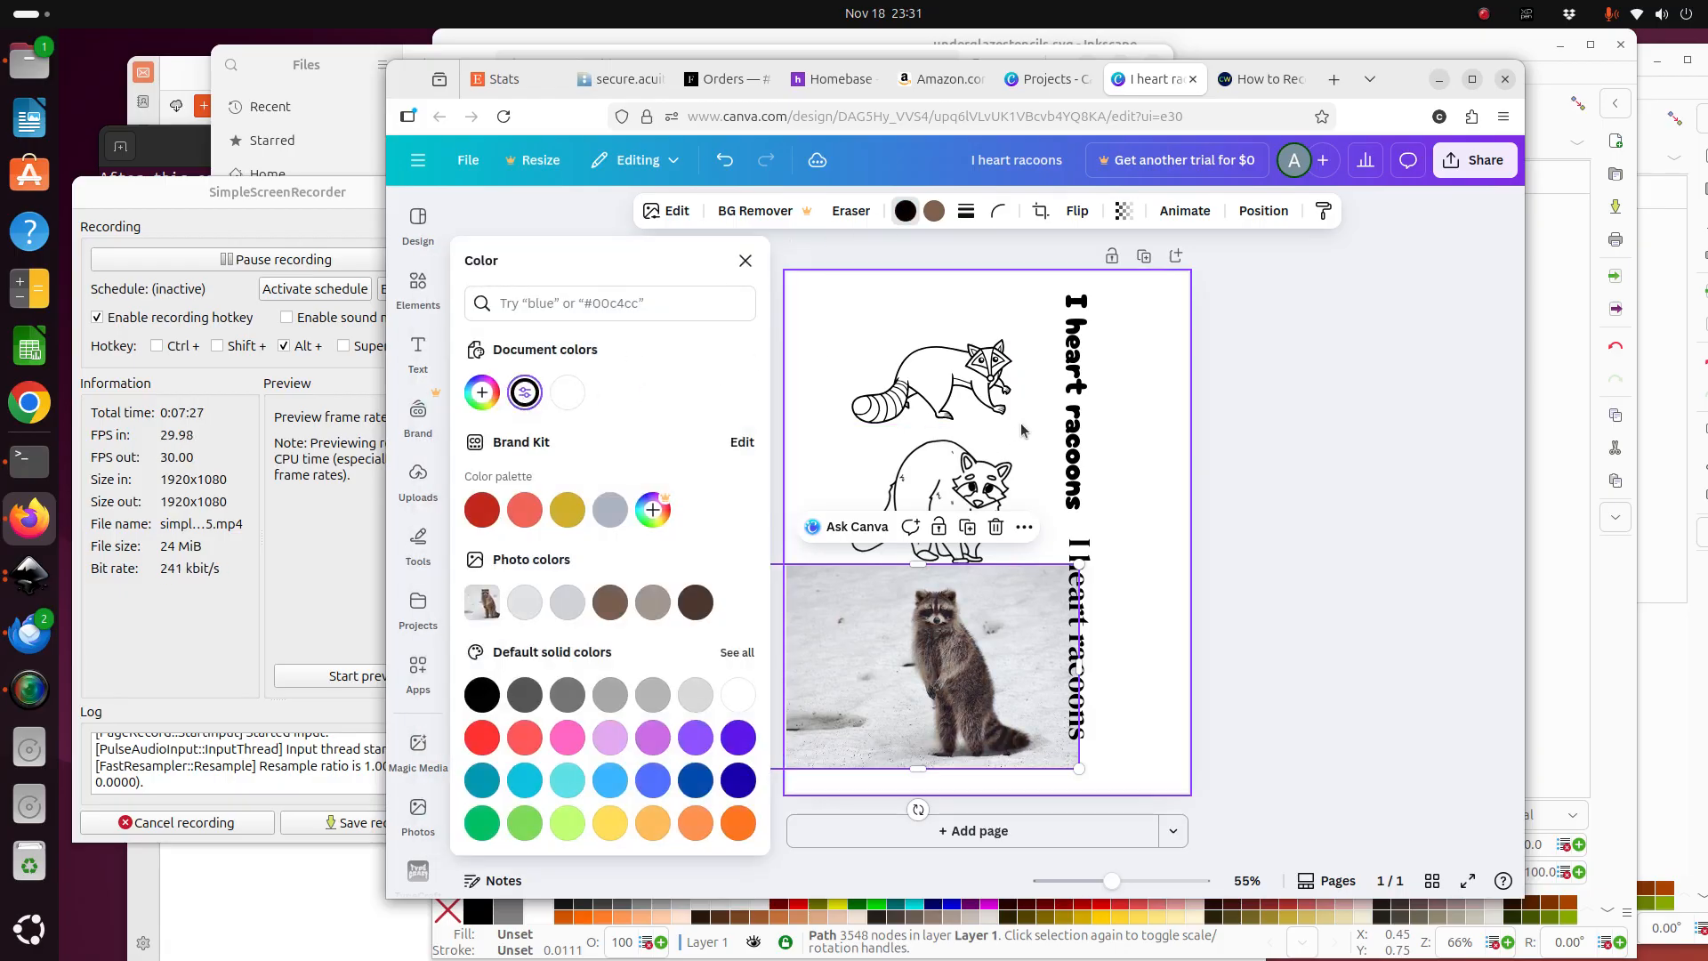
left_click(933, 212)
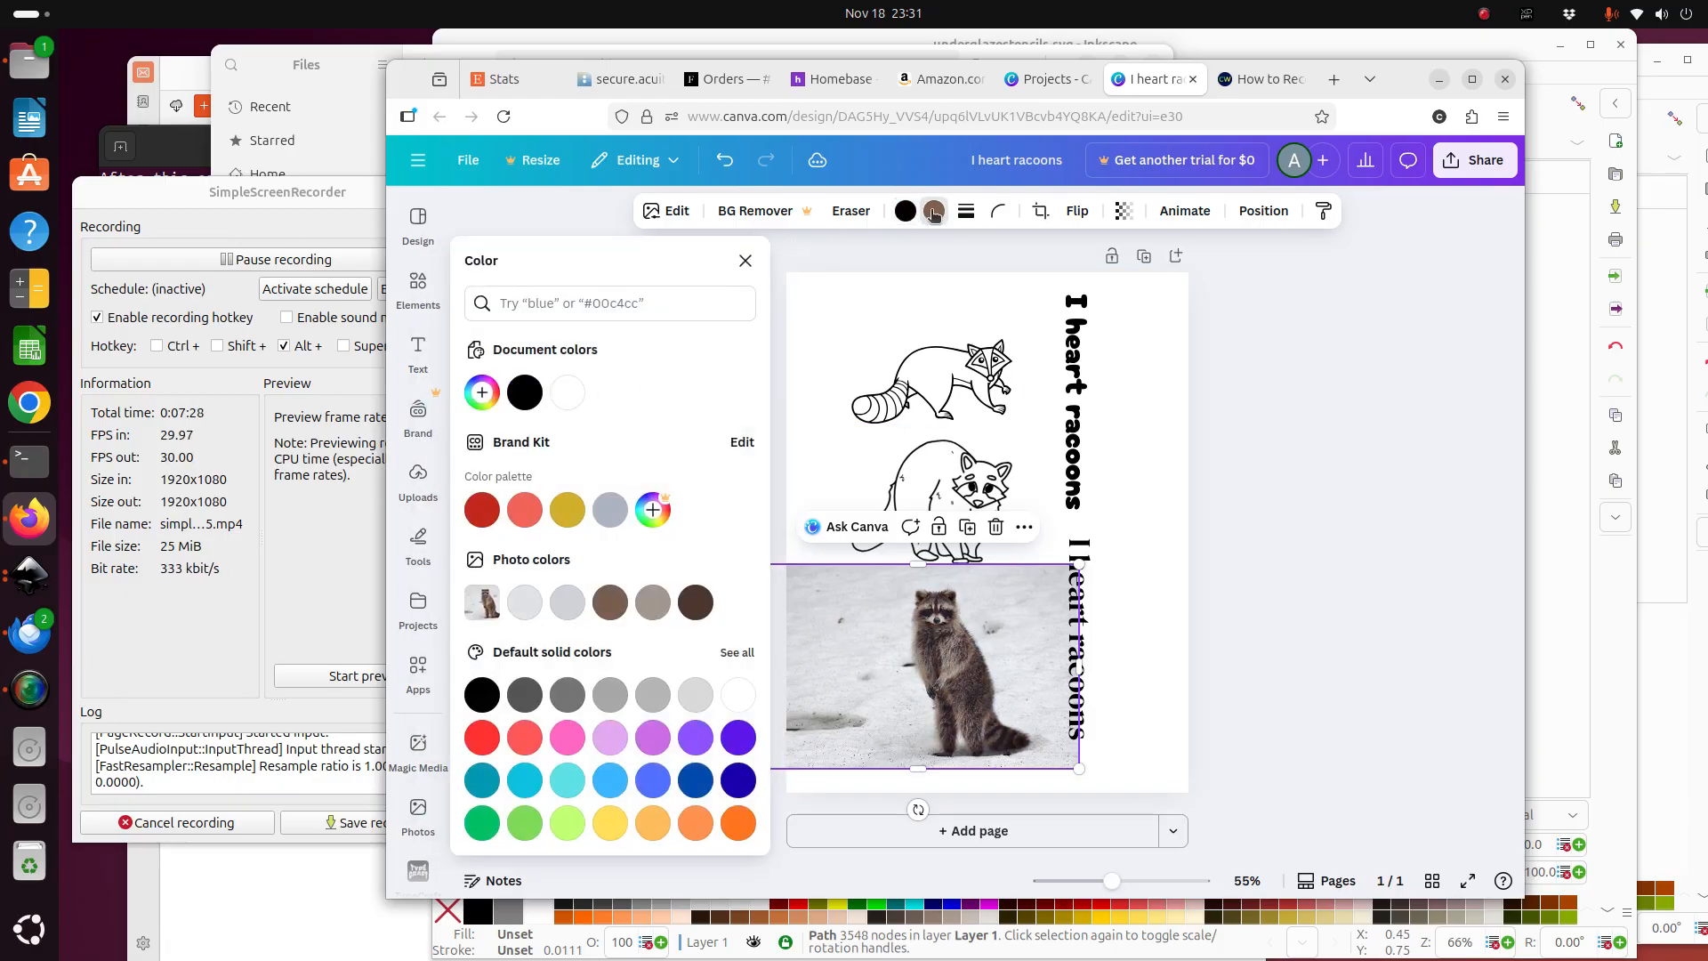
left_click(564, 394)
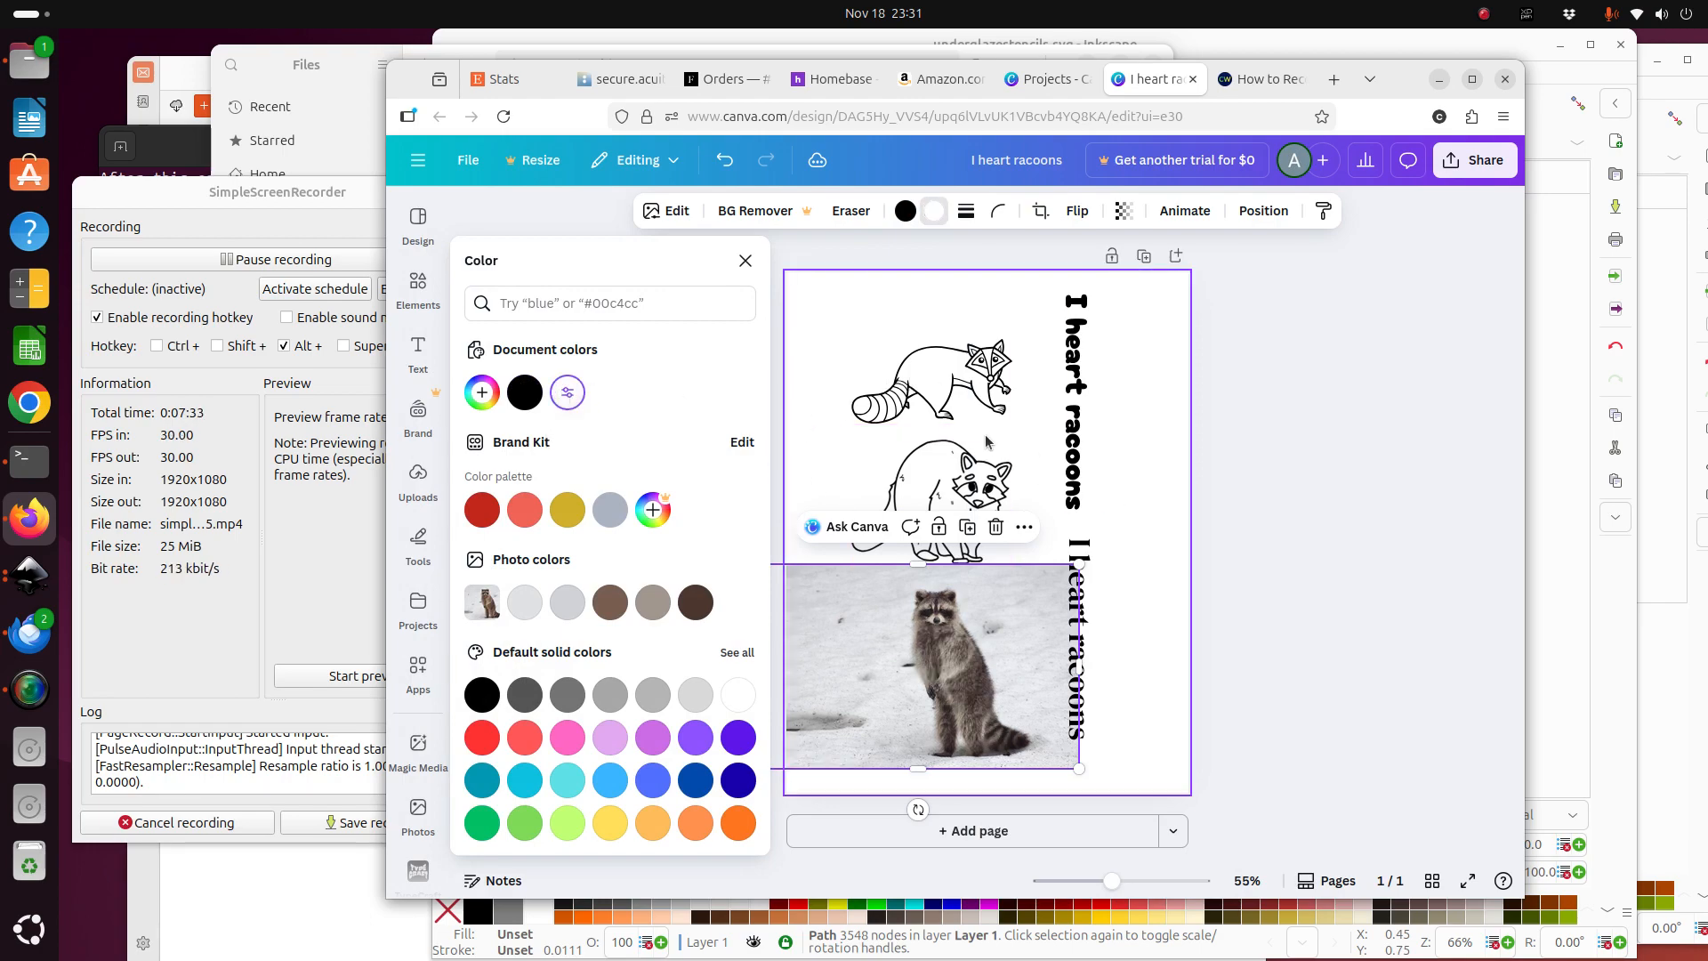
left_click(1156, 462)
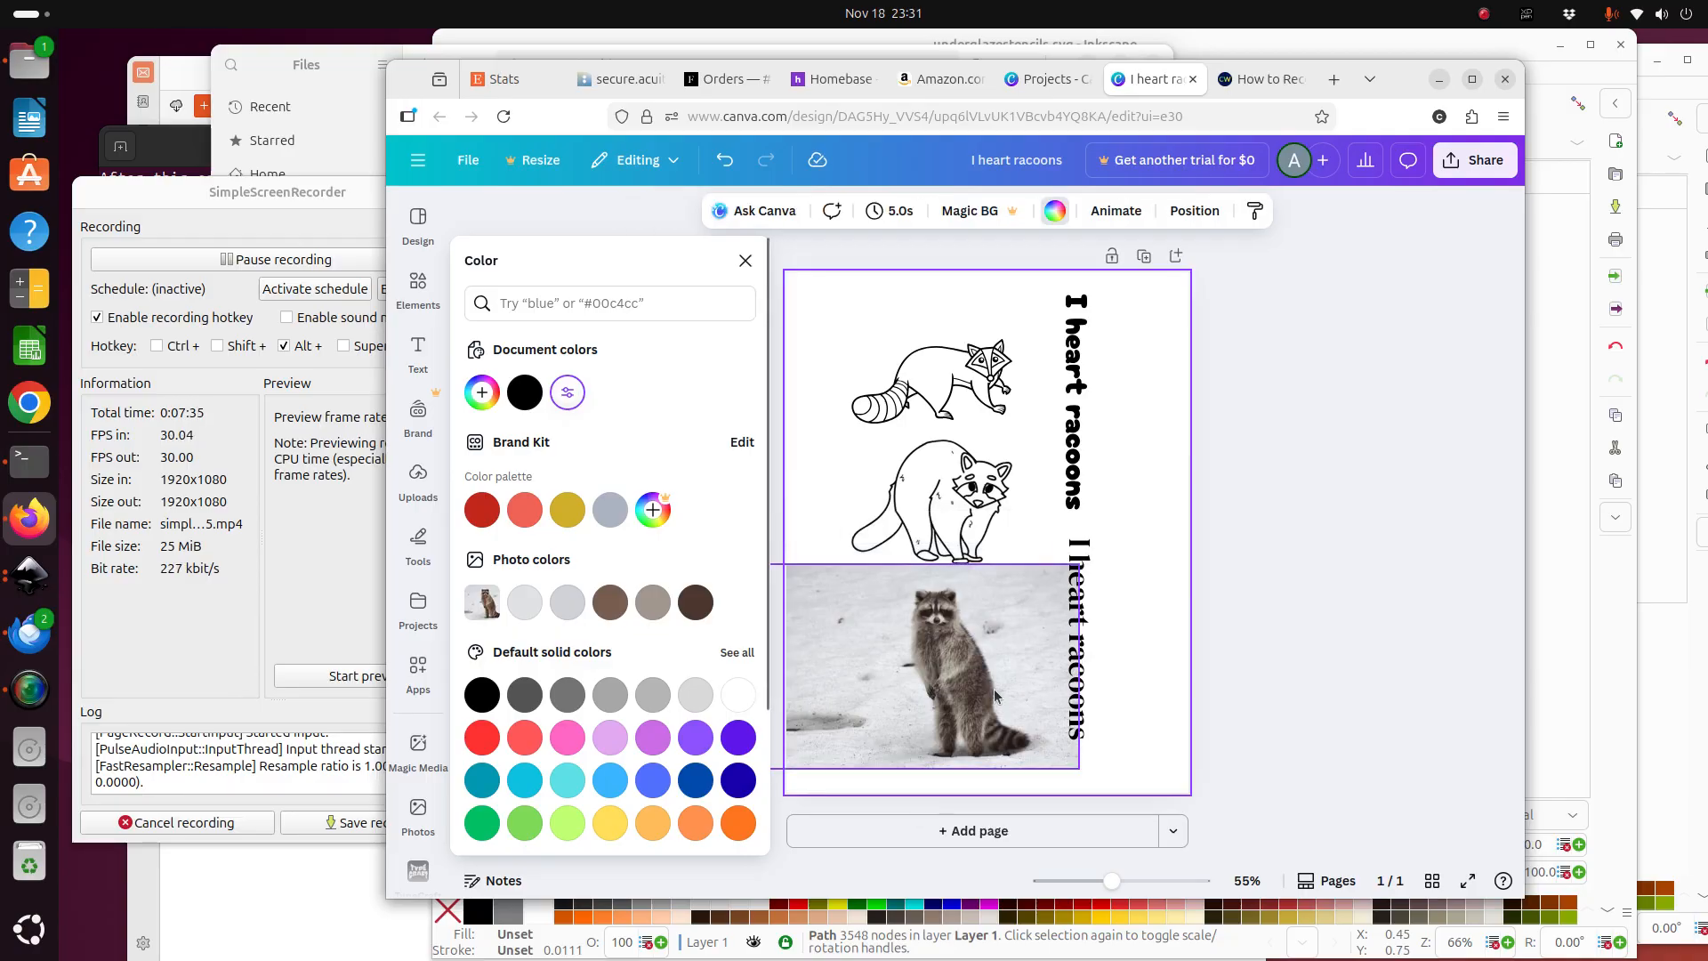
left_click(1023, 672)
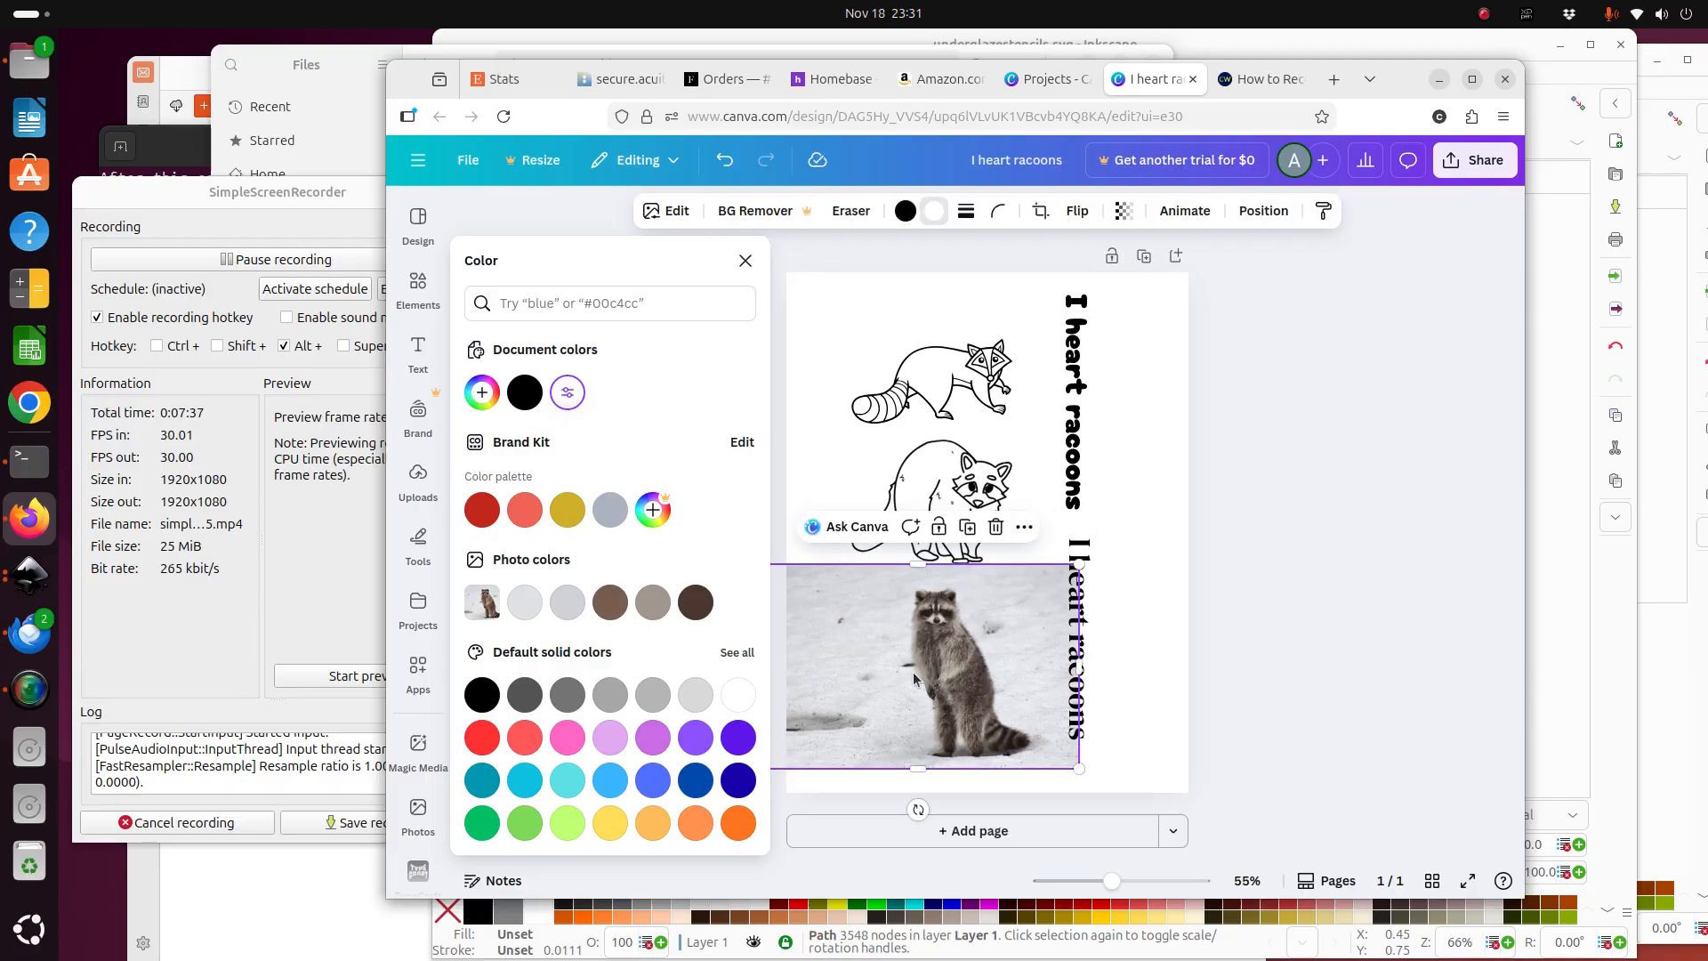
Crop the snow raccoon photo closely around the standing raccoon and shift it slightly to line up below the two drawings.
left_click(1038, 216)
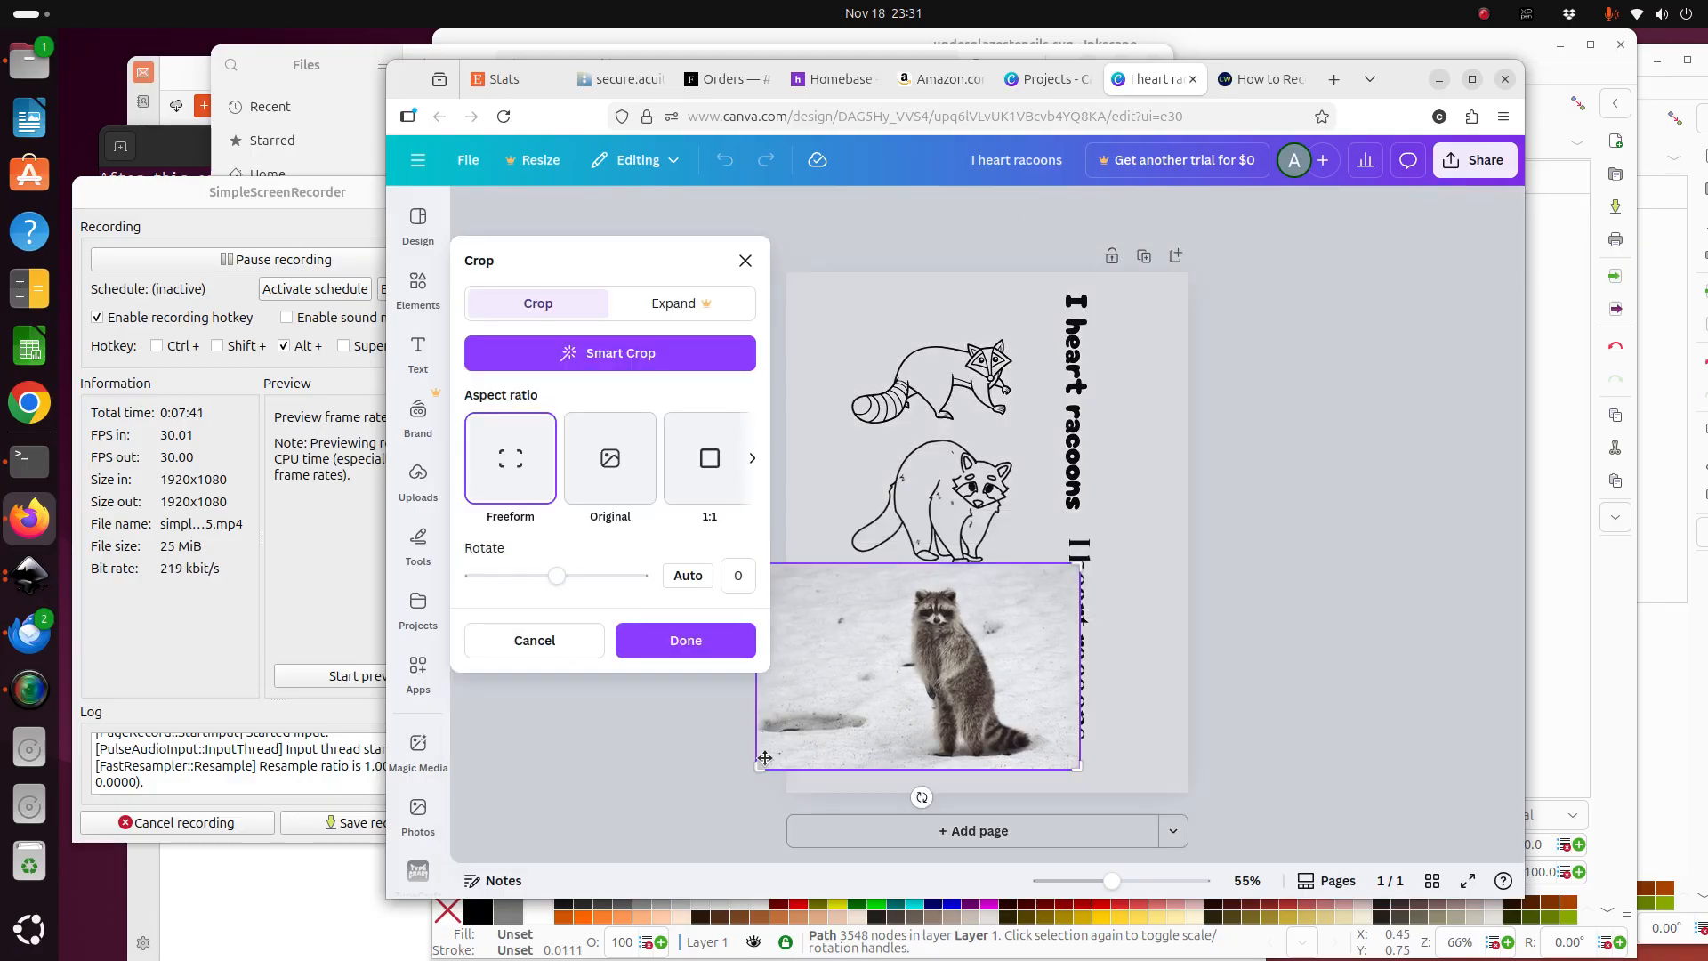
left_click_drag(761, 765, 893, 764)
left_click_drag(1085, 762, 1038, 764)
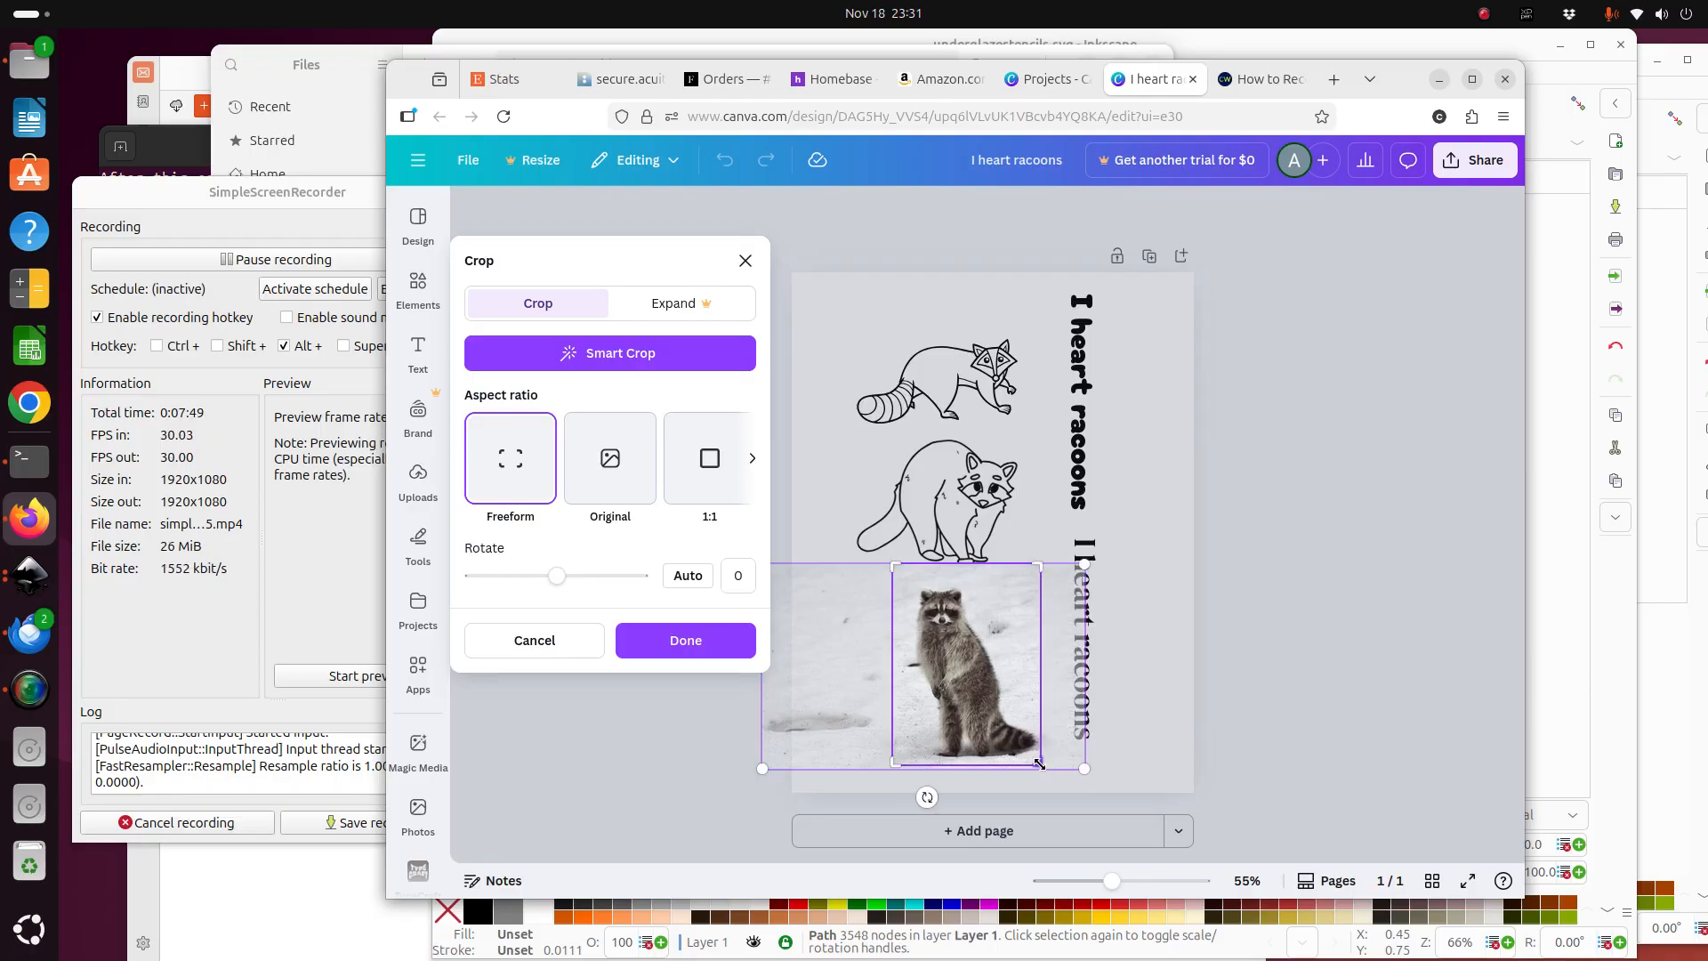
left_click(679, 650)
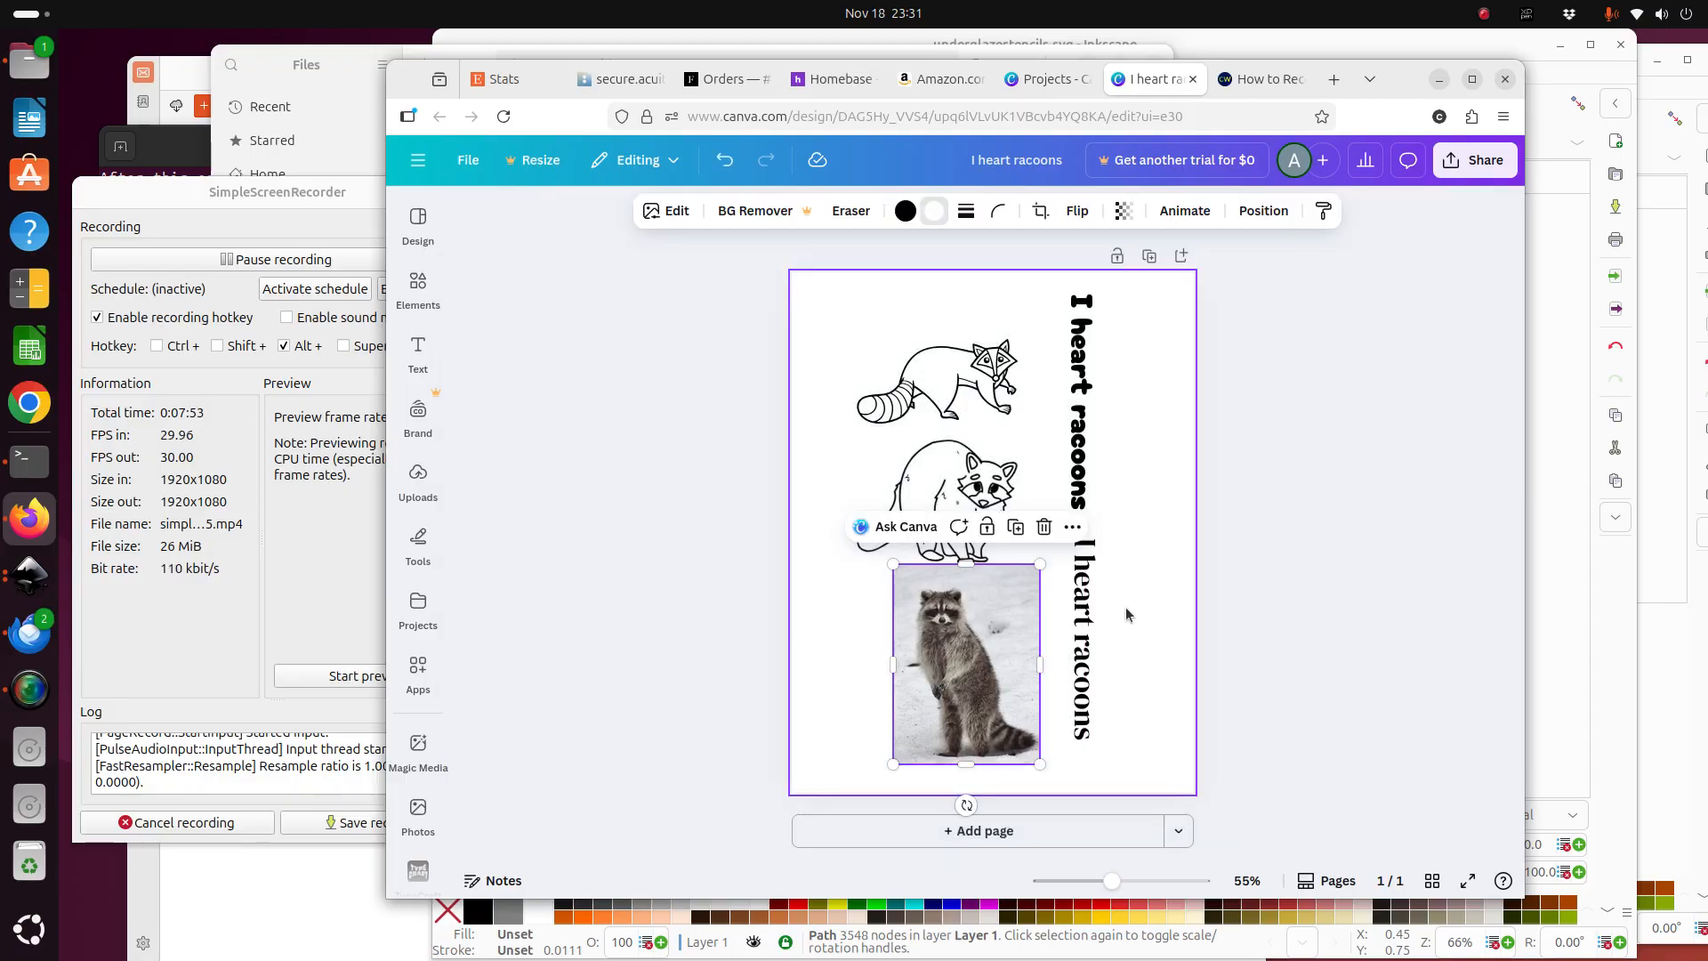
left_click_drag(942, 625, 926, 633)
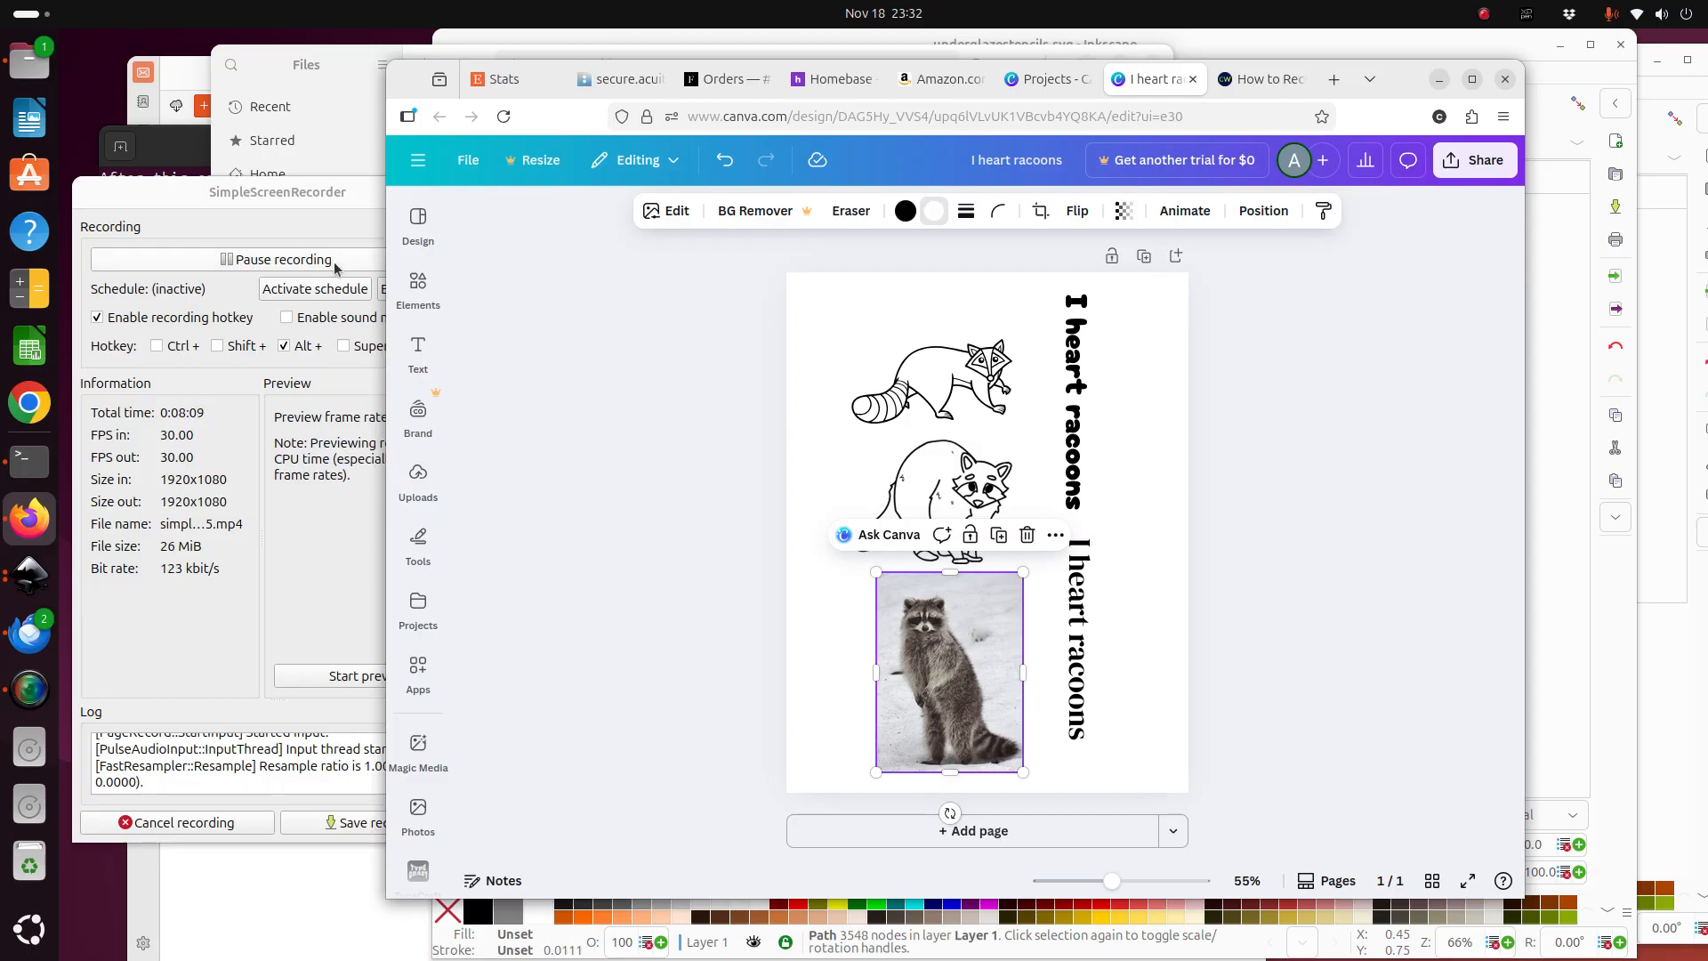
left_click(274, 259)
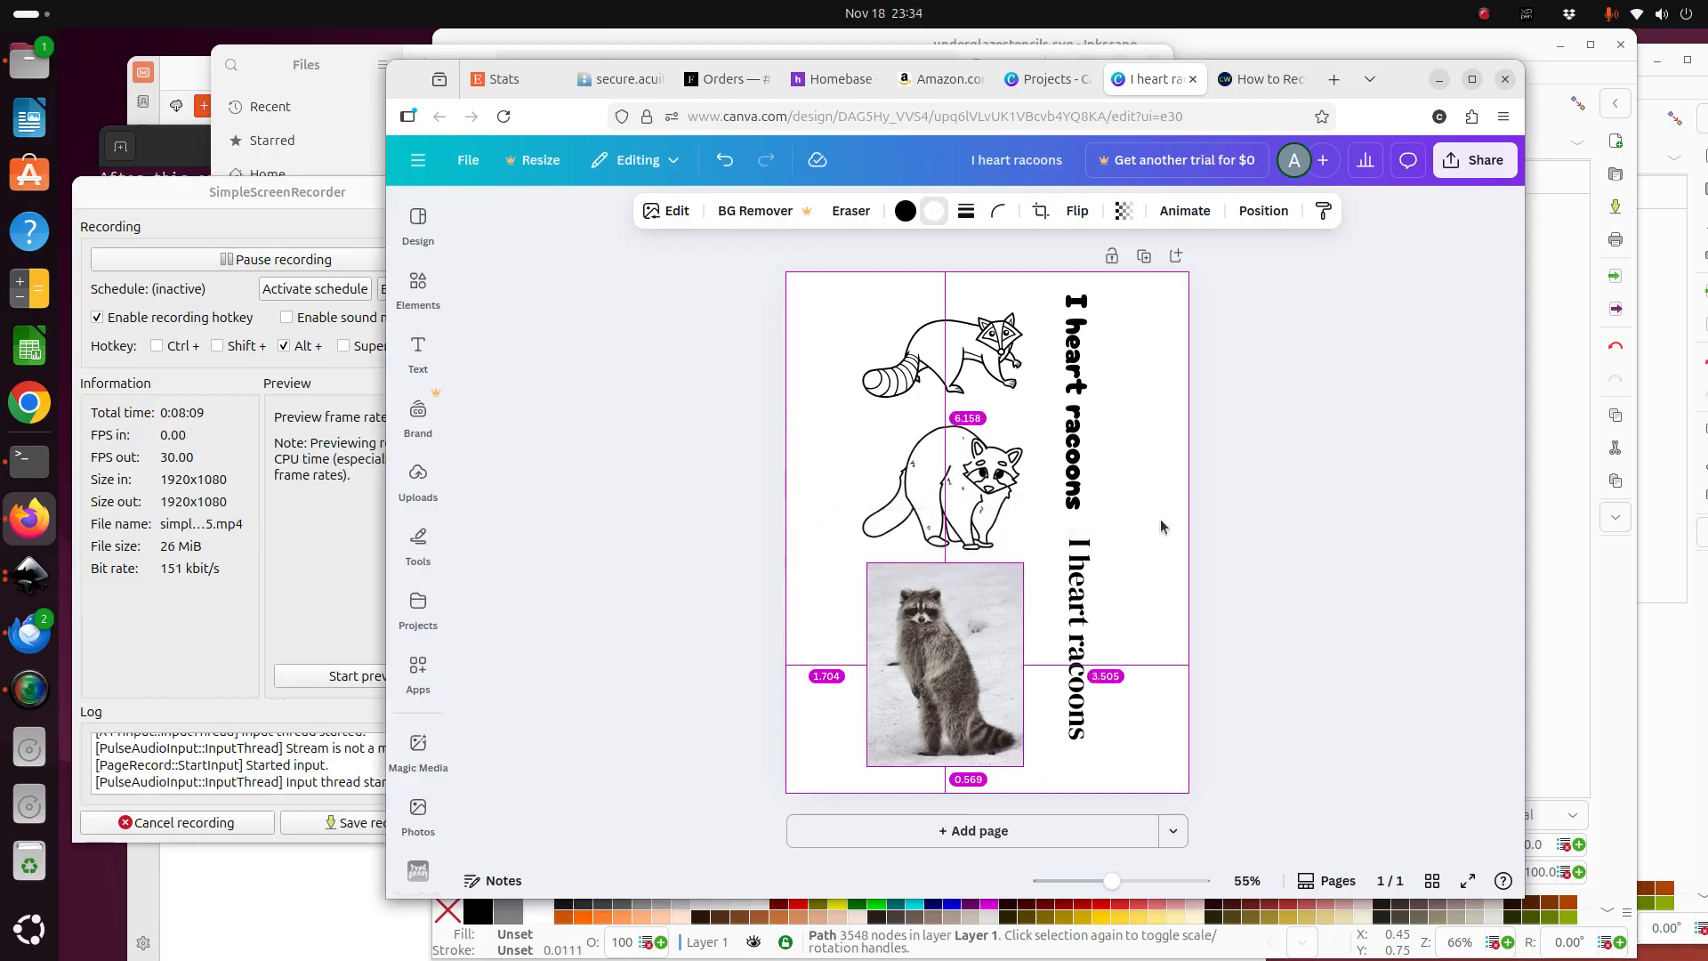
Delete the snow raccoon photo and download the drawings and text as a PDF Print file with the RGB color profile.
left_click(998, 618)
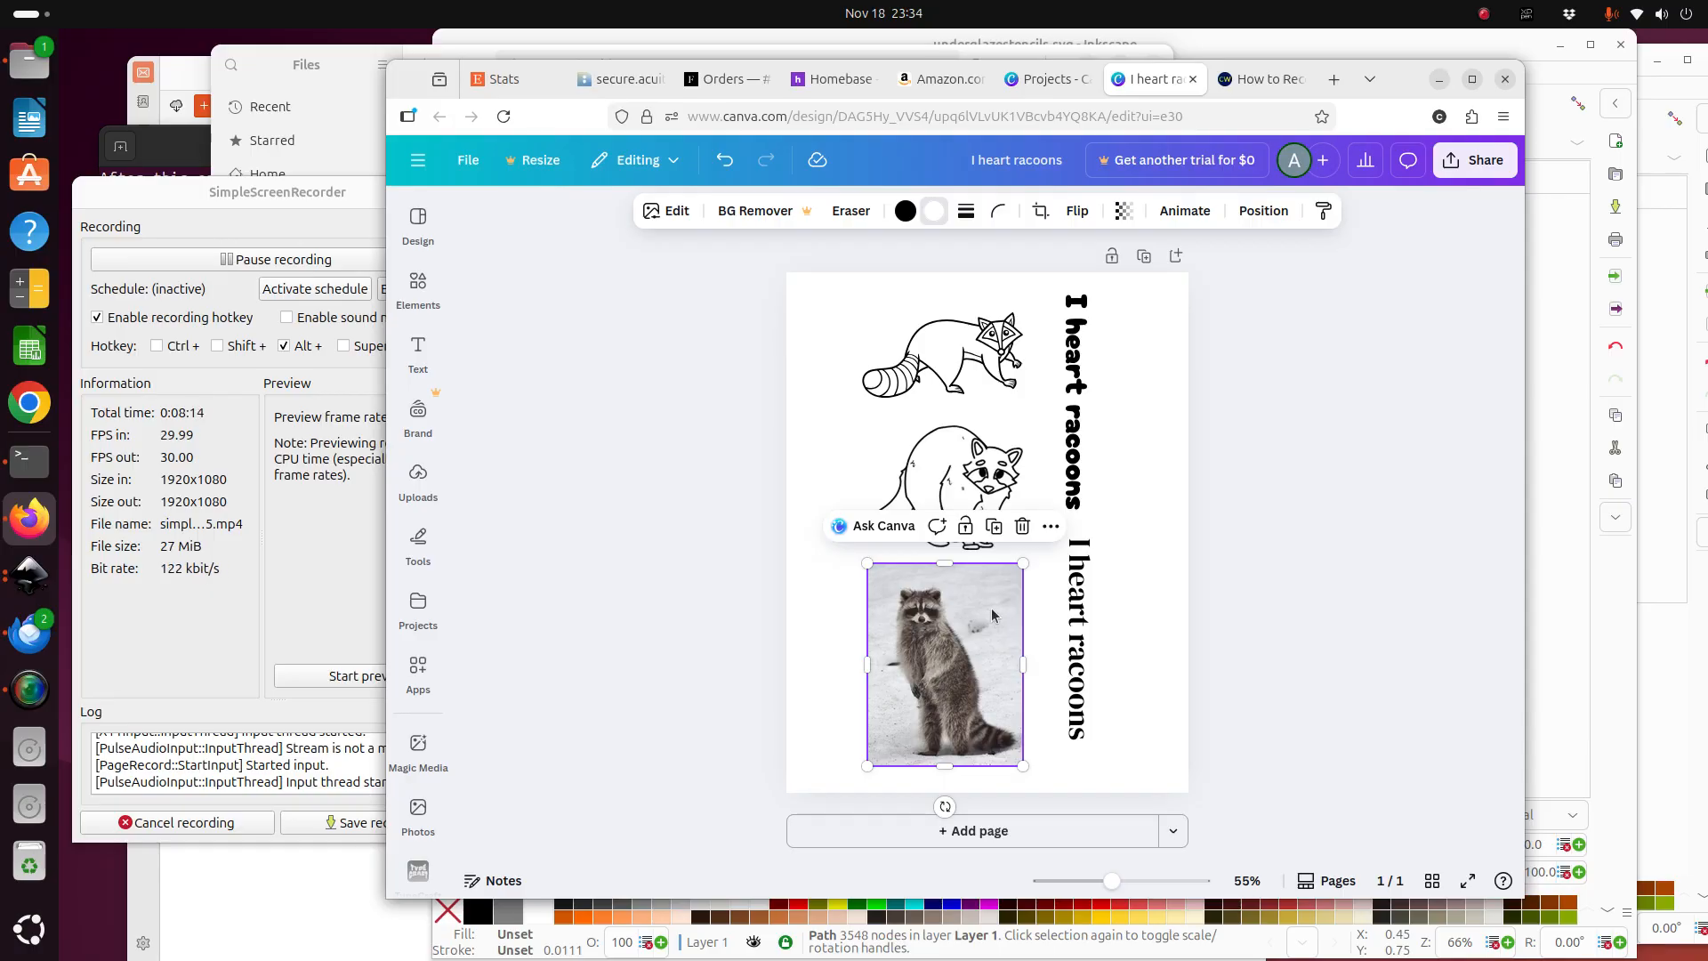
key("Delete")
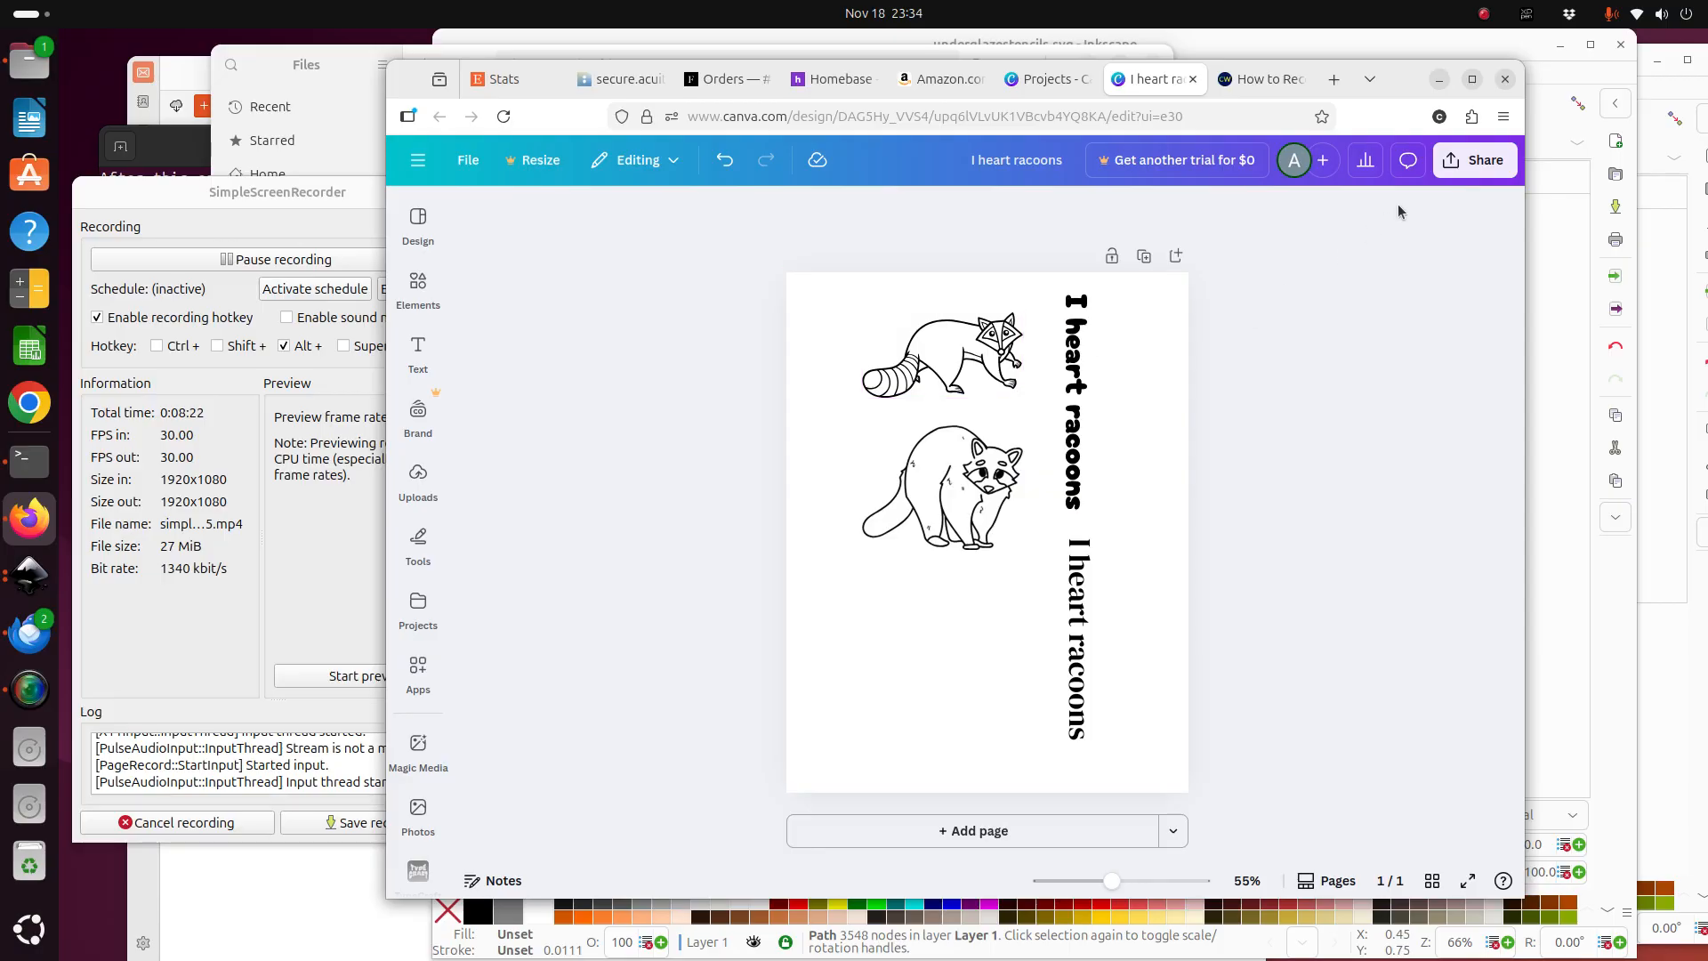
left_click(1475, 160)
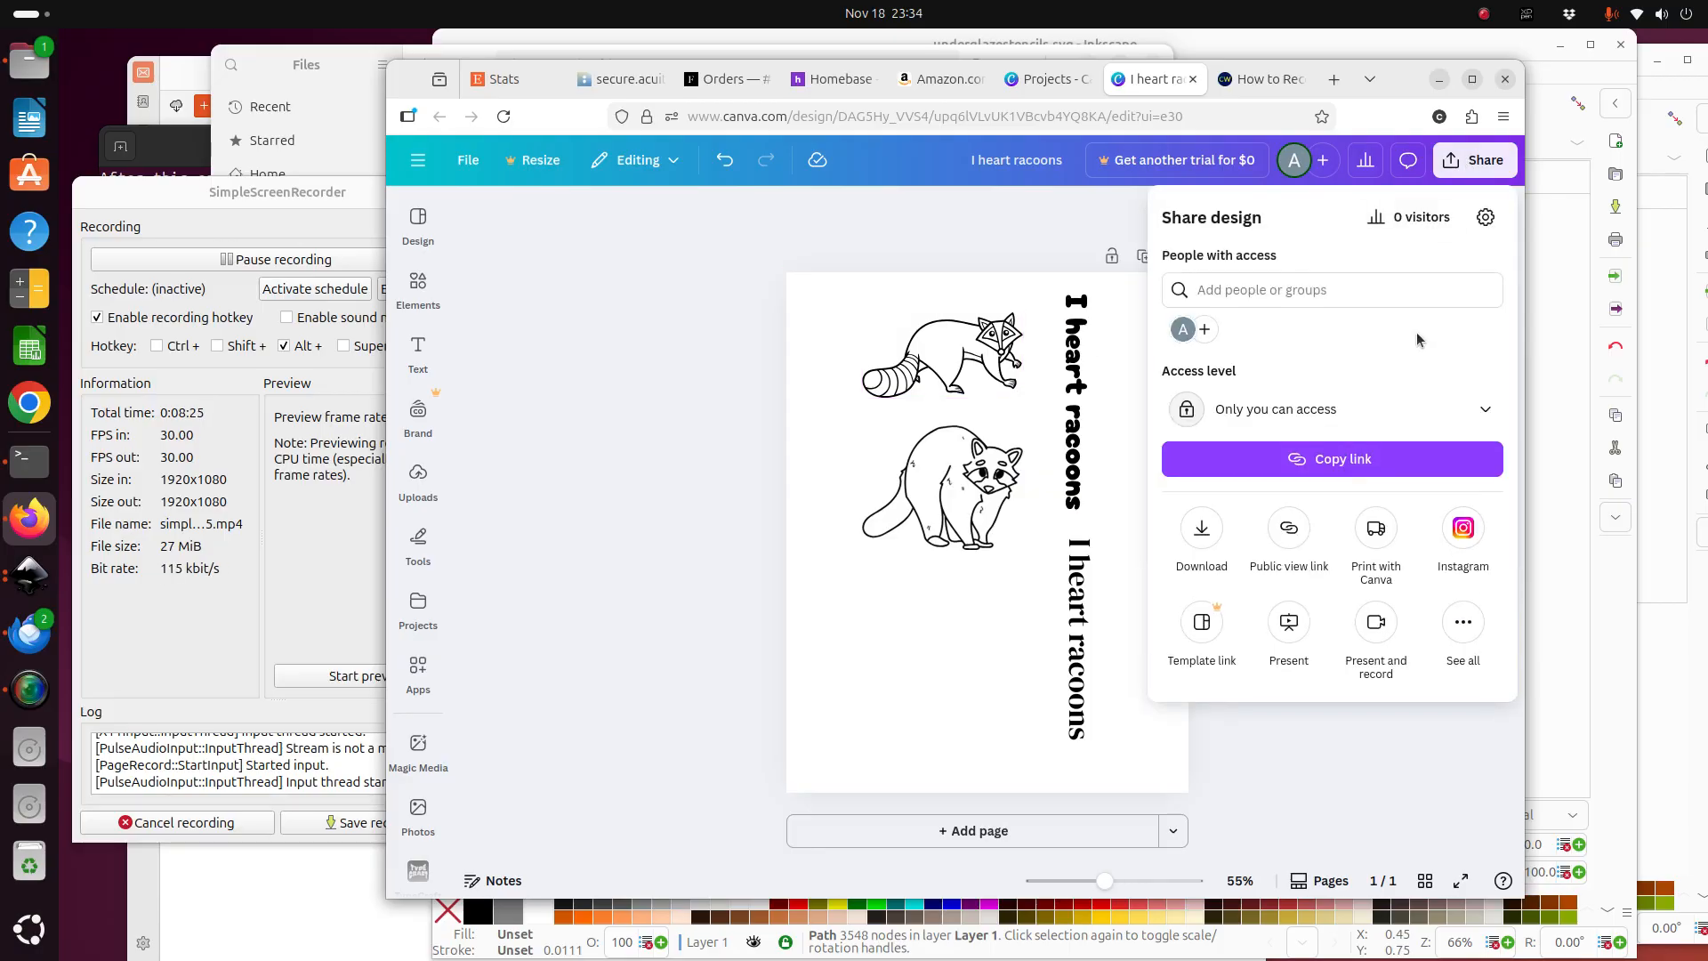
left_click(1203, 526)
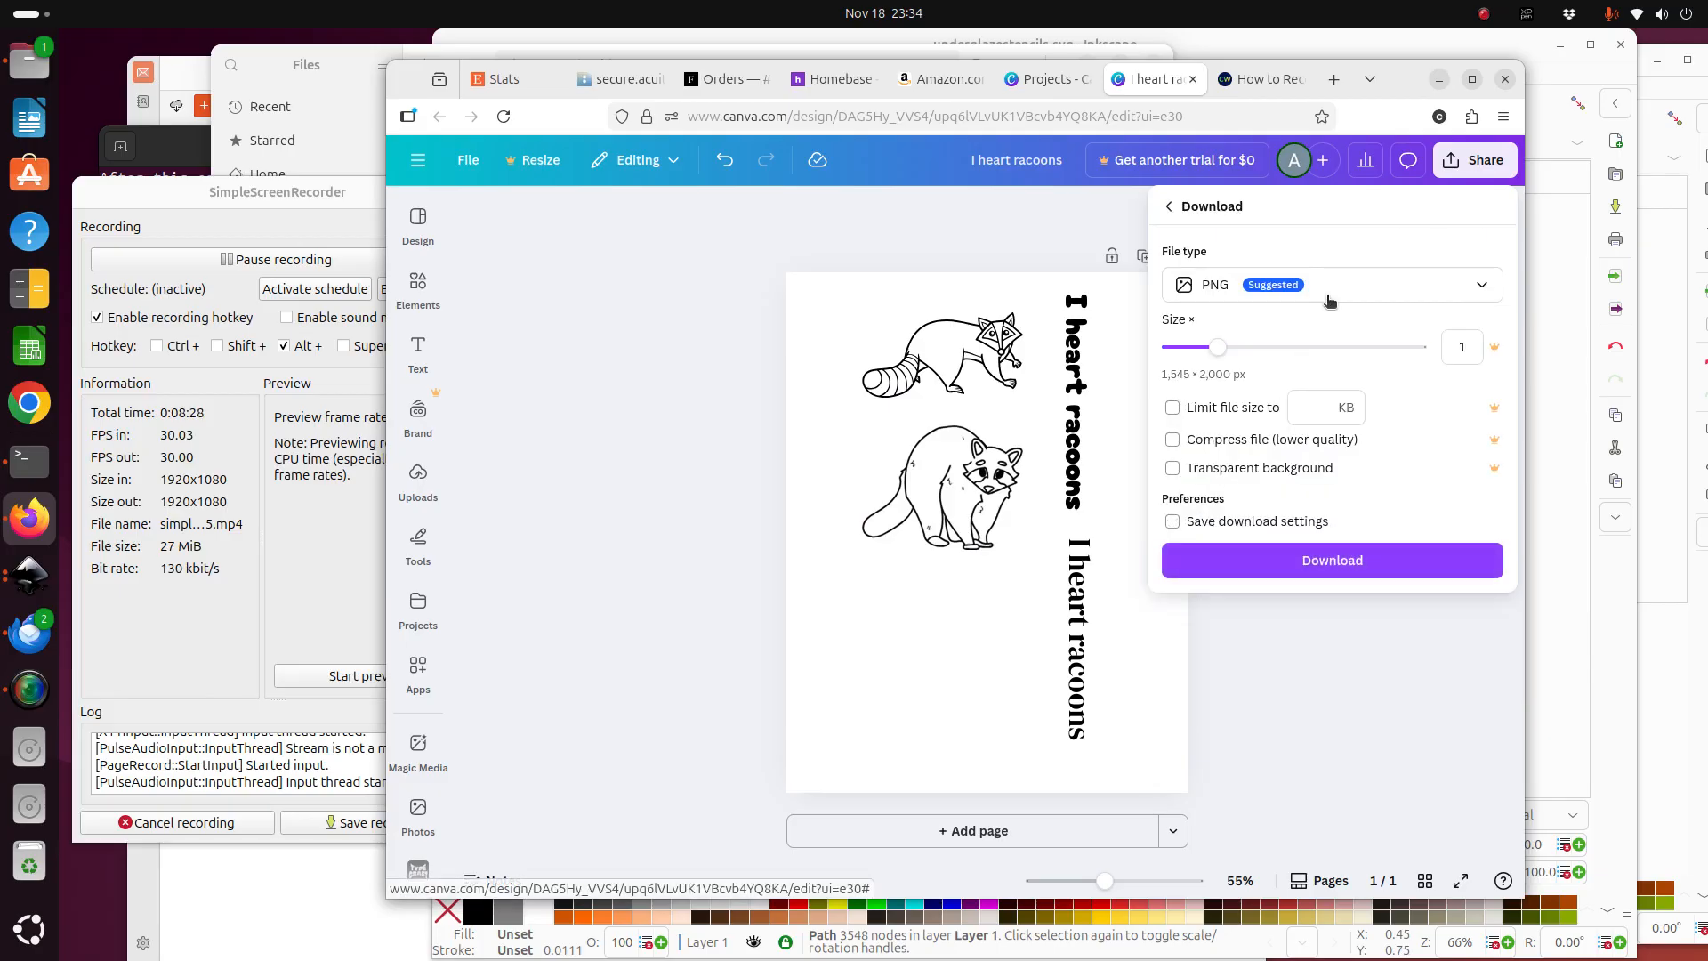
left_click(1192, 294)
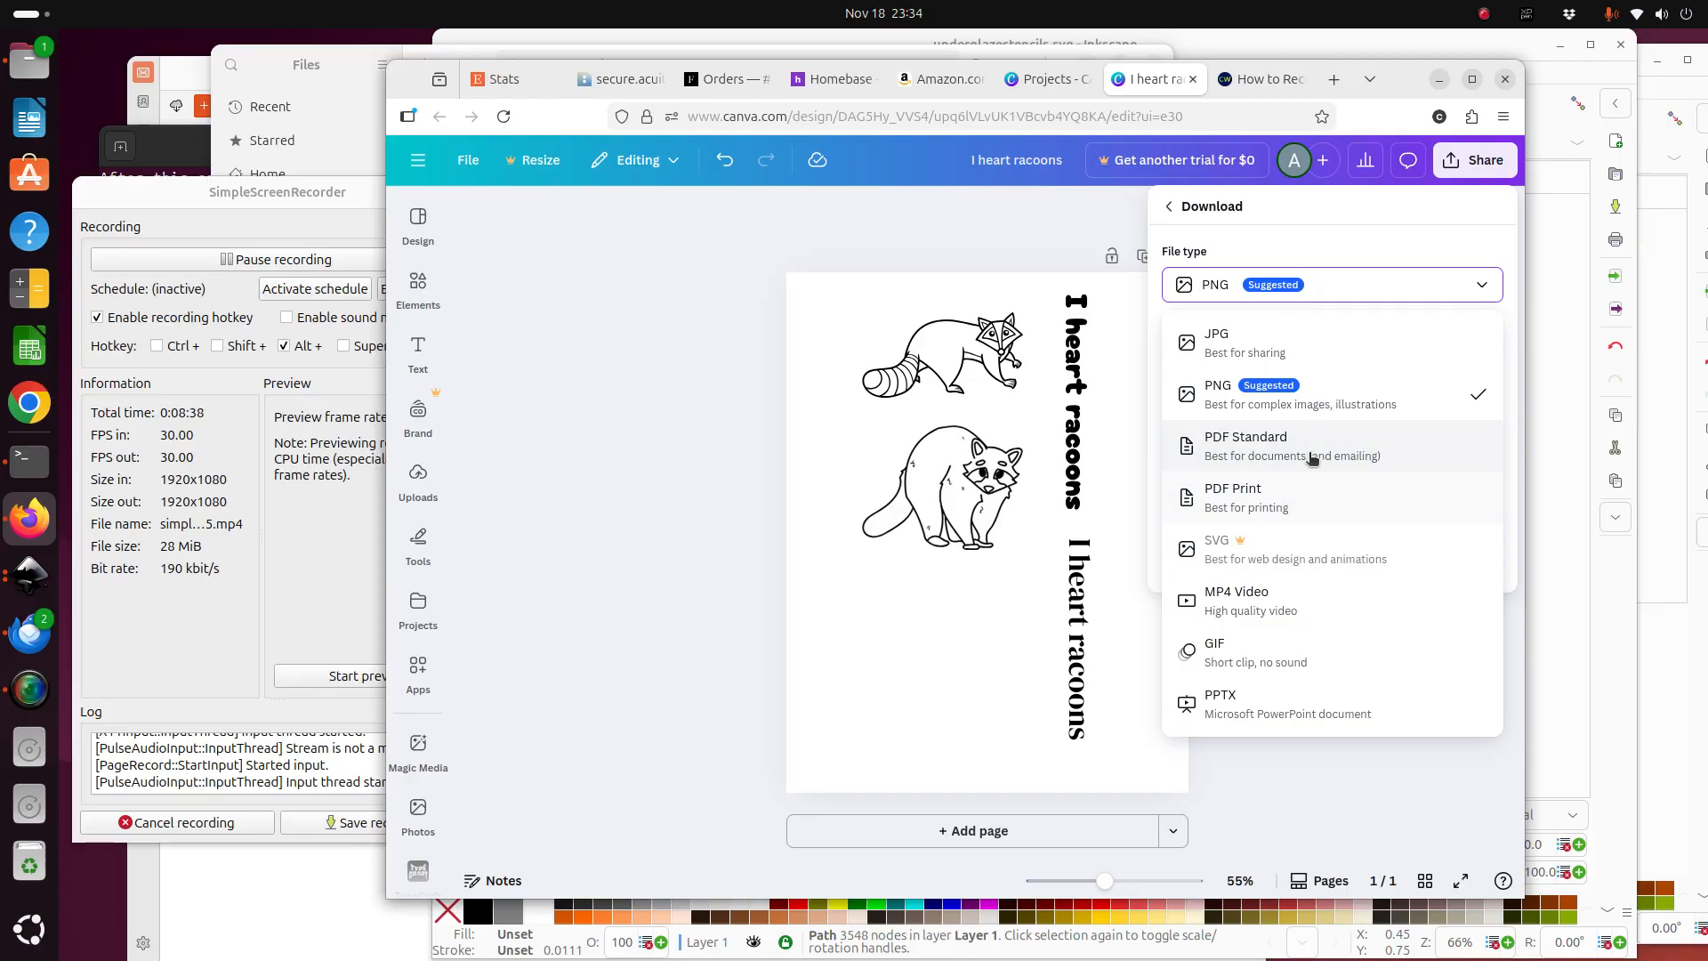
left_click(1298, 506)
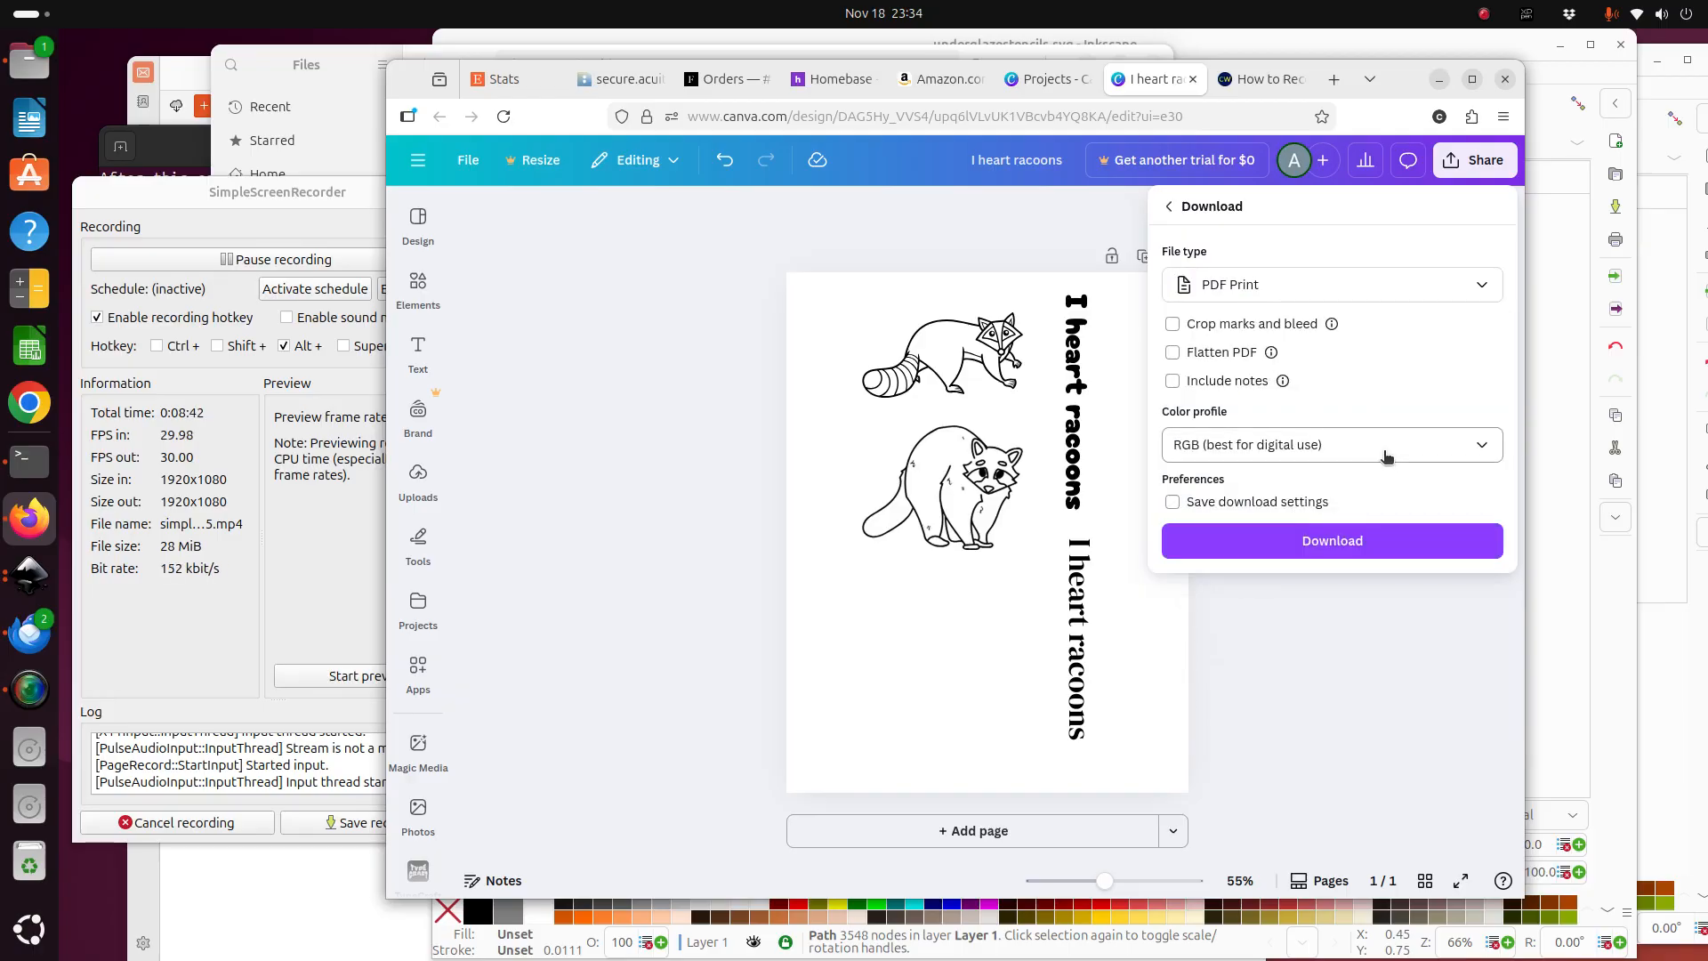
left_click(1384, 455)
left_click(1384, 451)
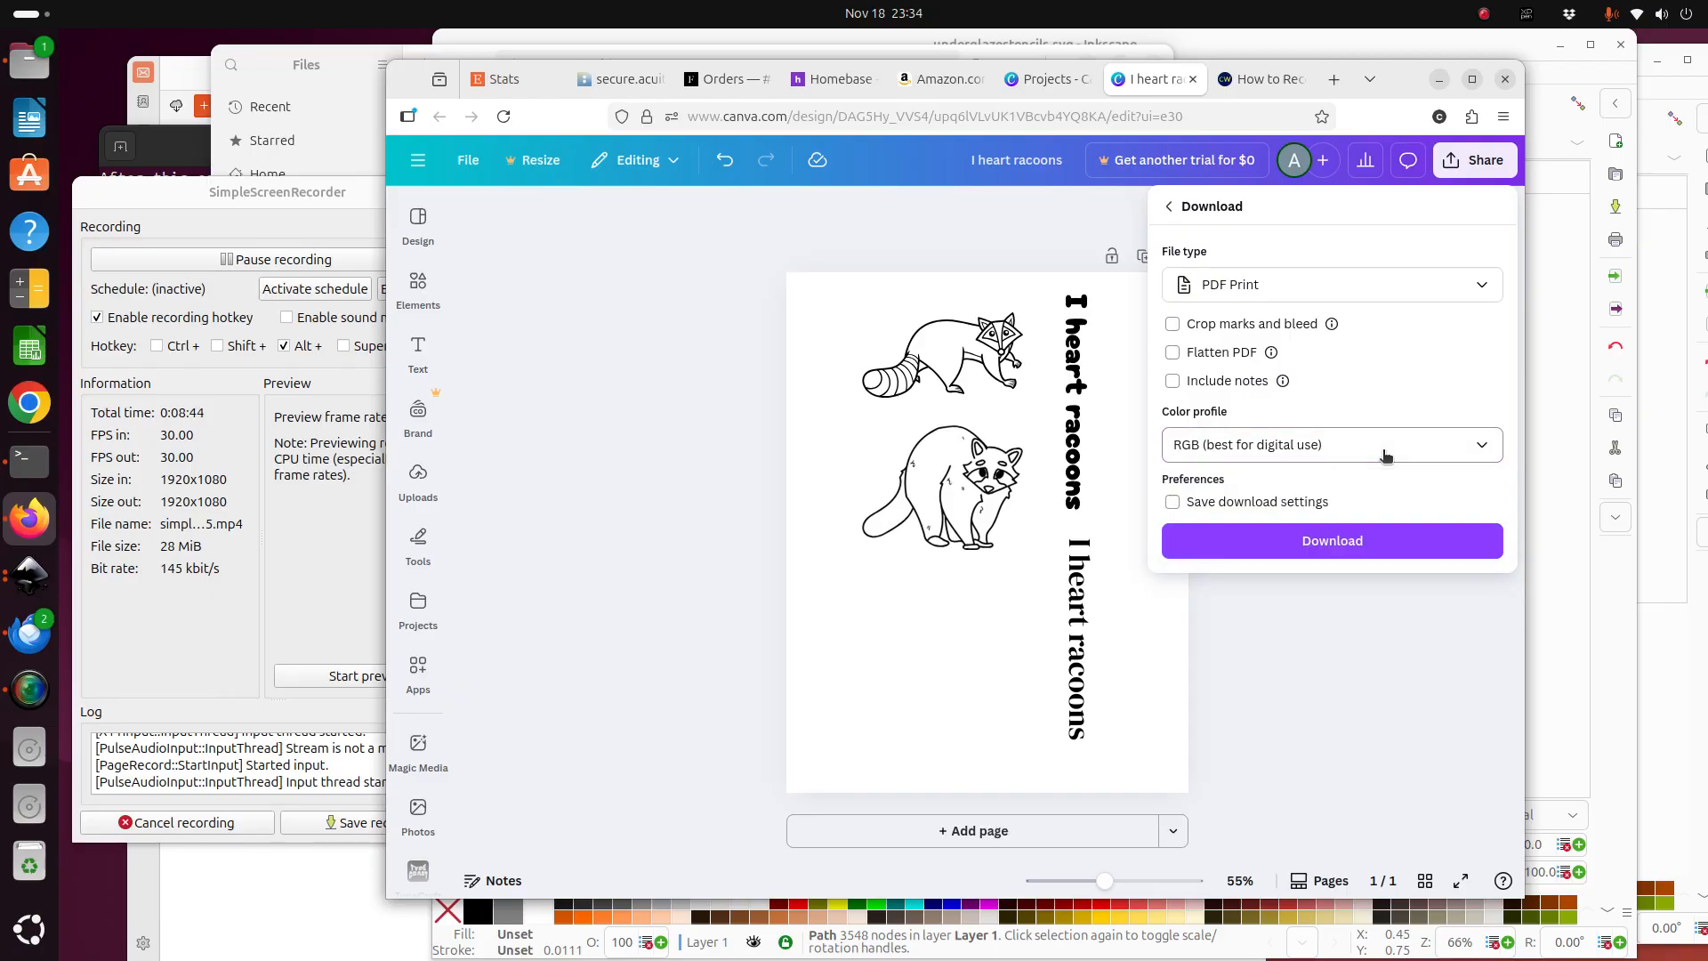
left_click(1325, 540)
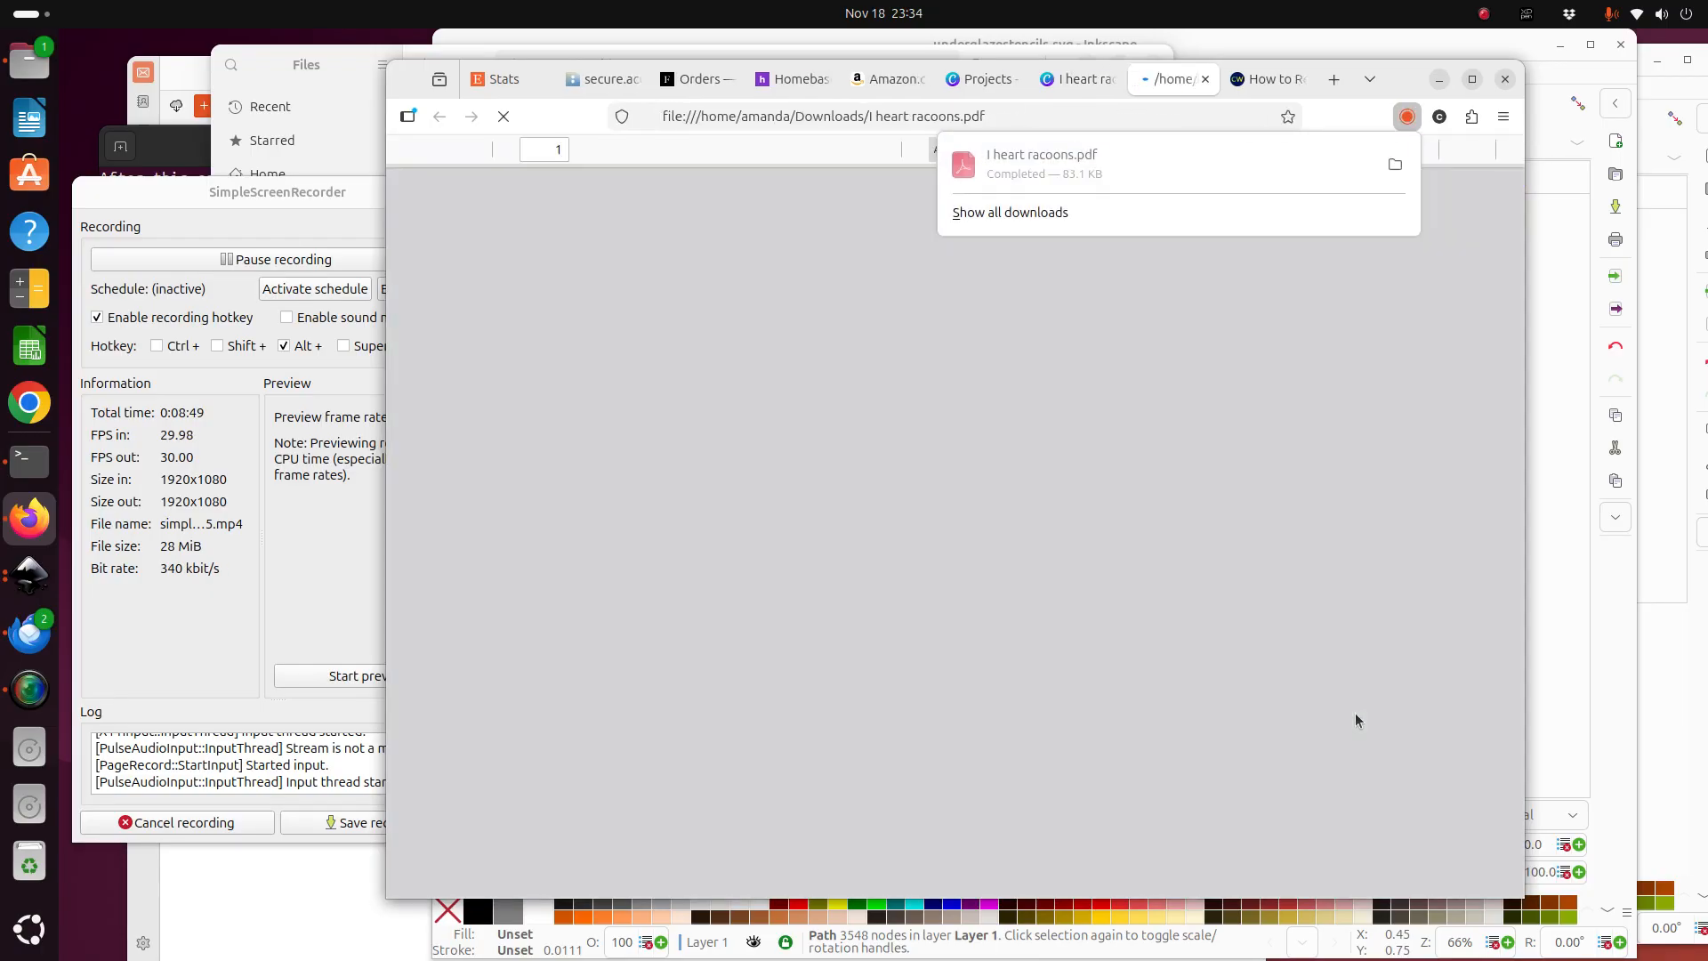
Examine the raccoon drawings and vertical text in the downloaded I heart racoons.pdf.
scroll(1075, 594, "down", 5)
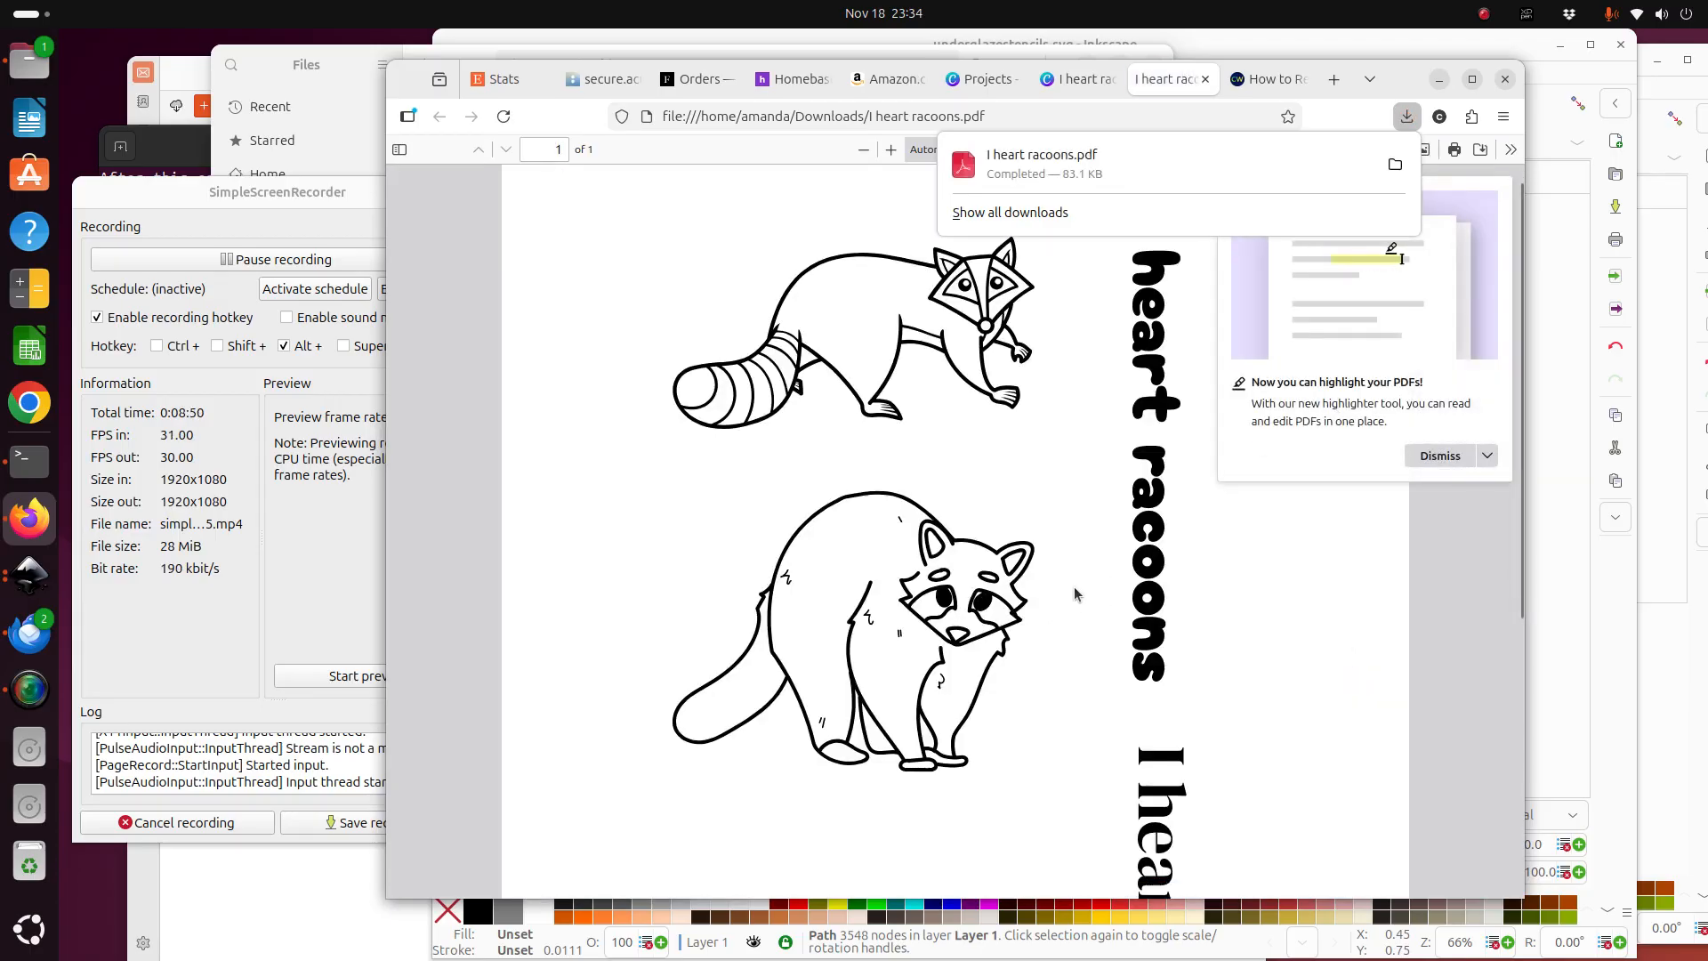
scroll(1074, 594, "up", 5)
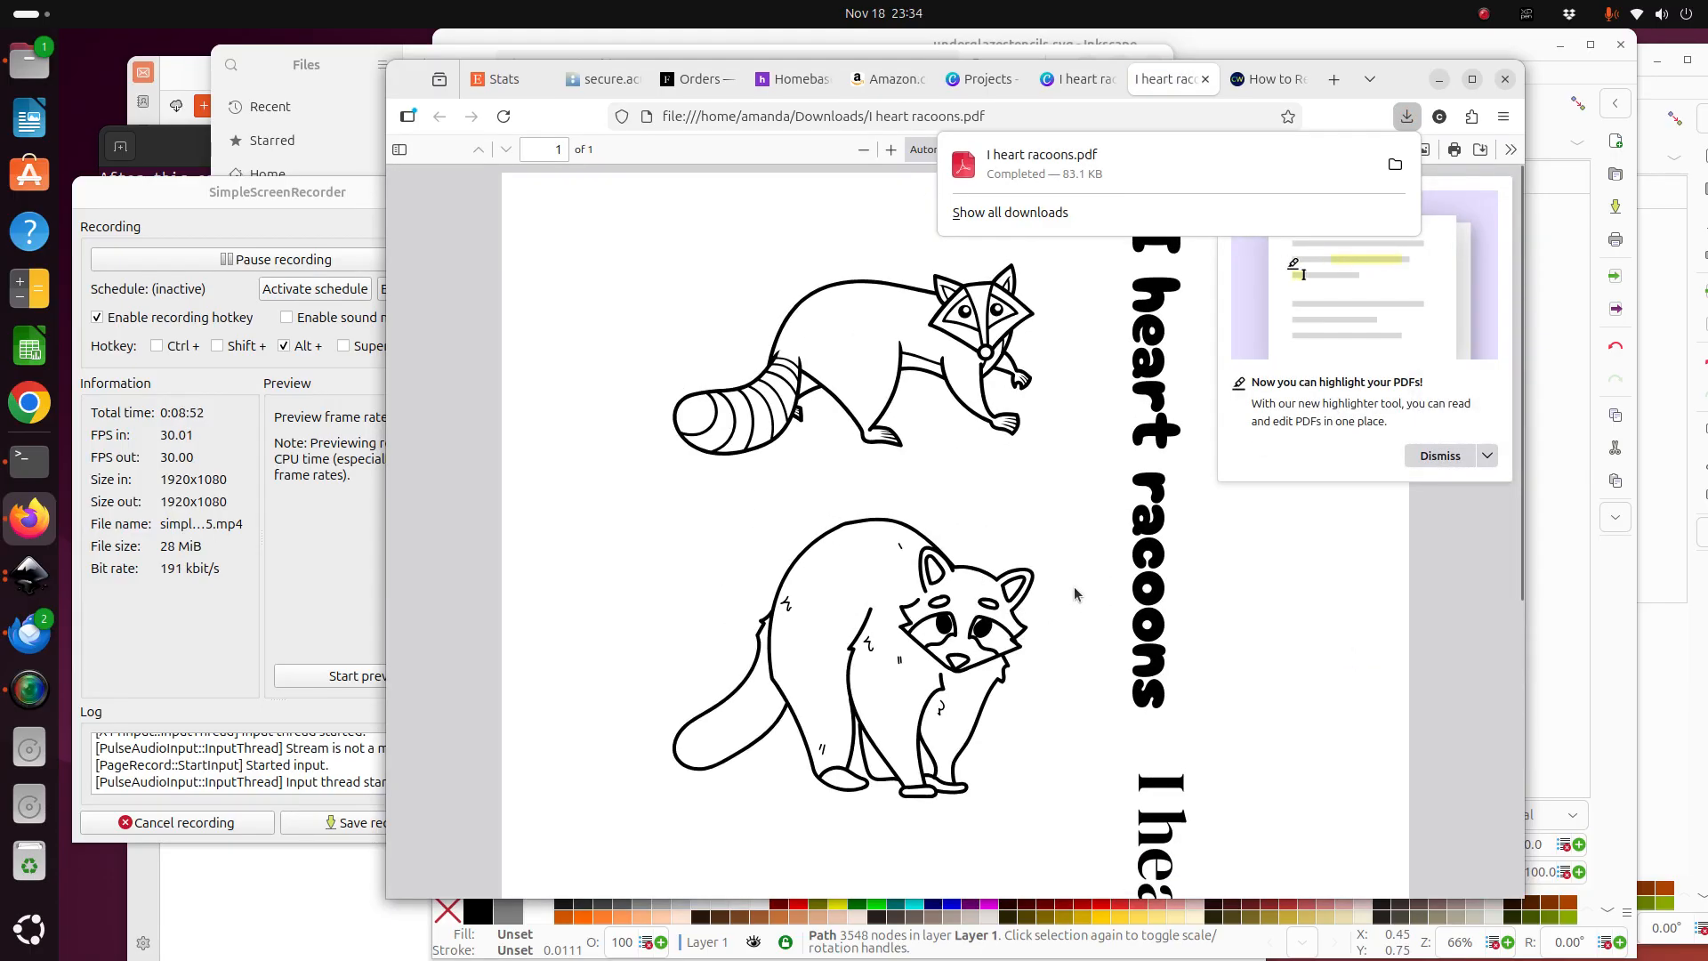
scroll(1074, 595, "down", 5)
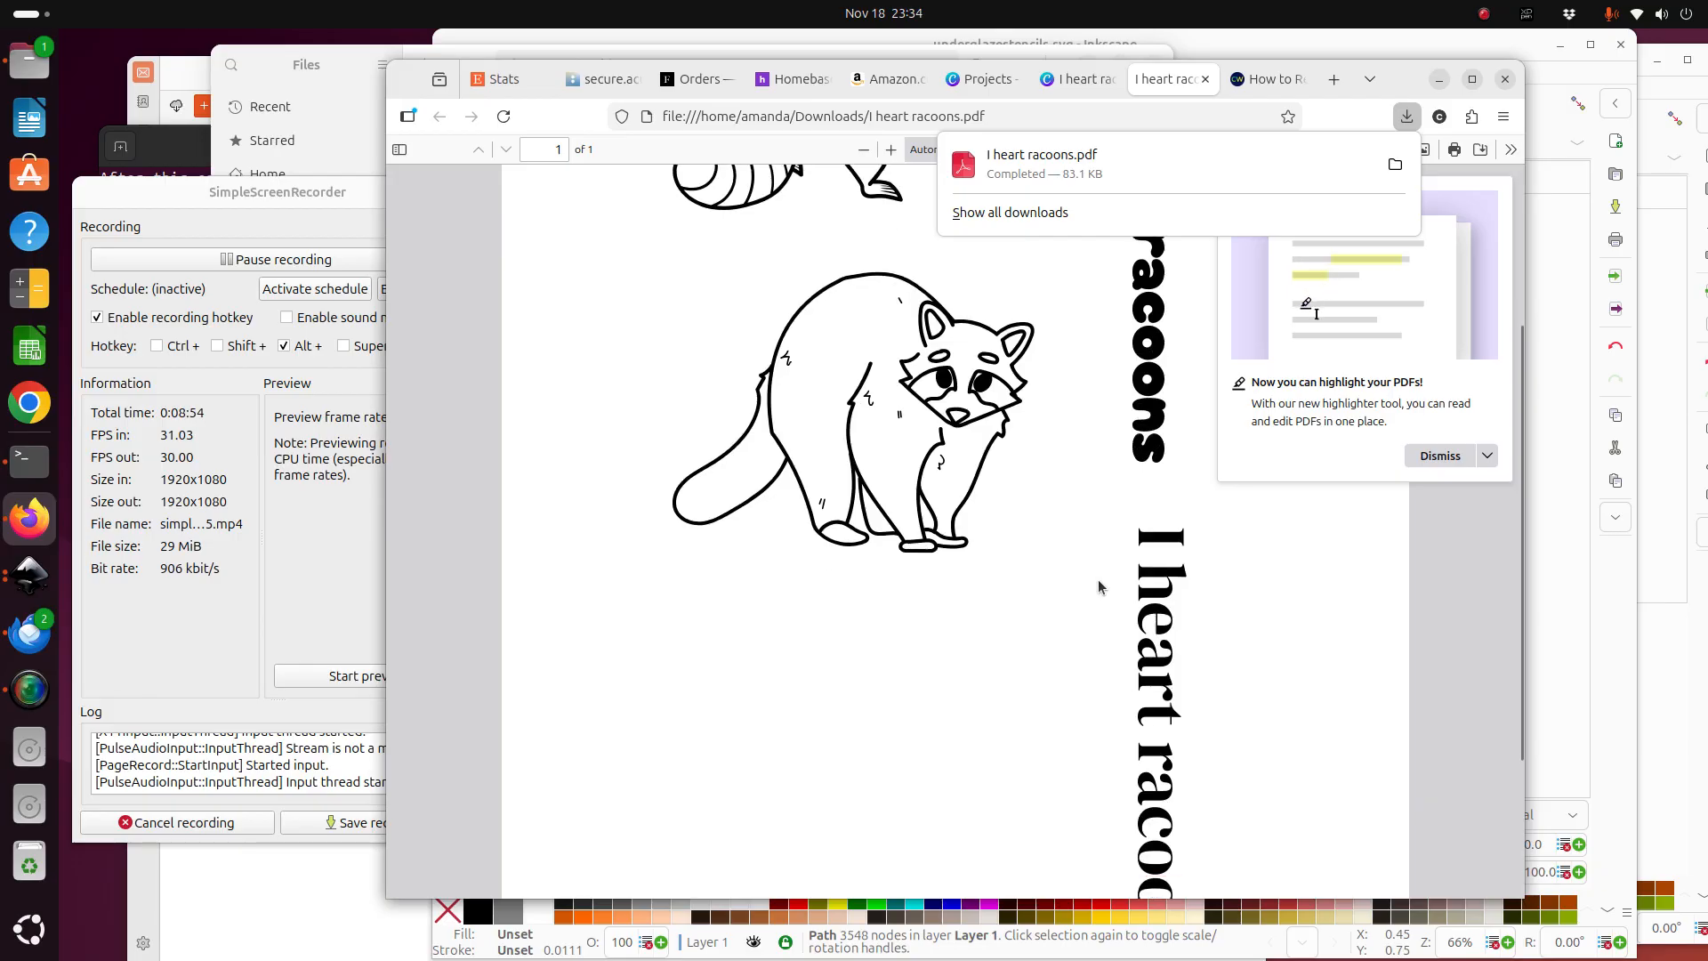
scroll(1100, 587, "down", 3)
scroll(1100, 587, "up", 7)
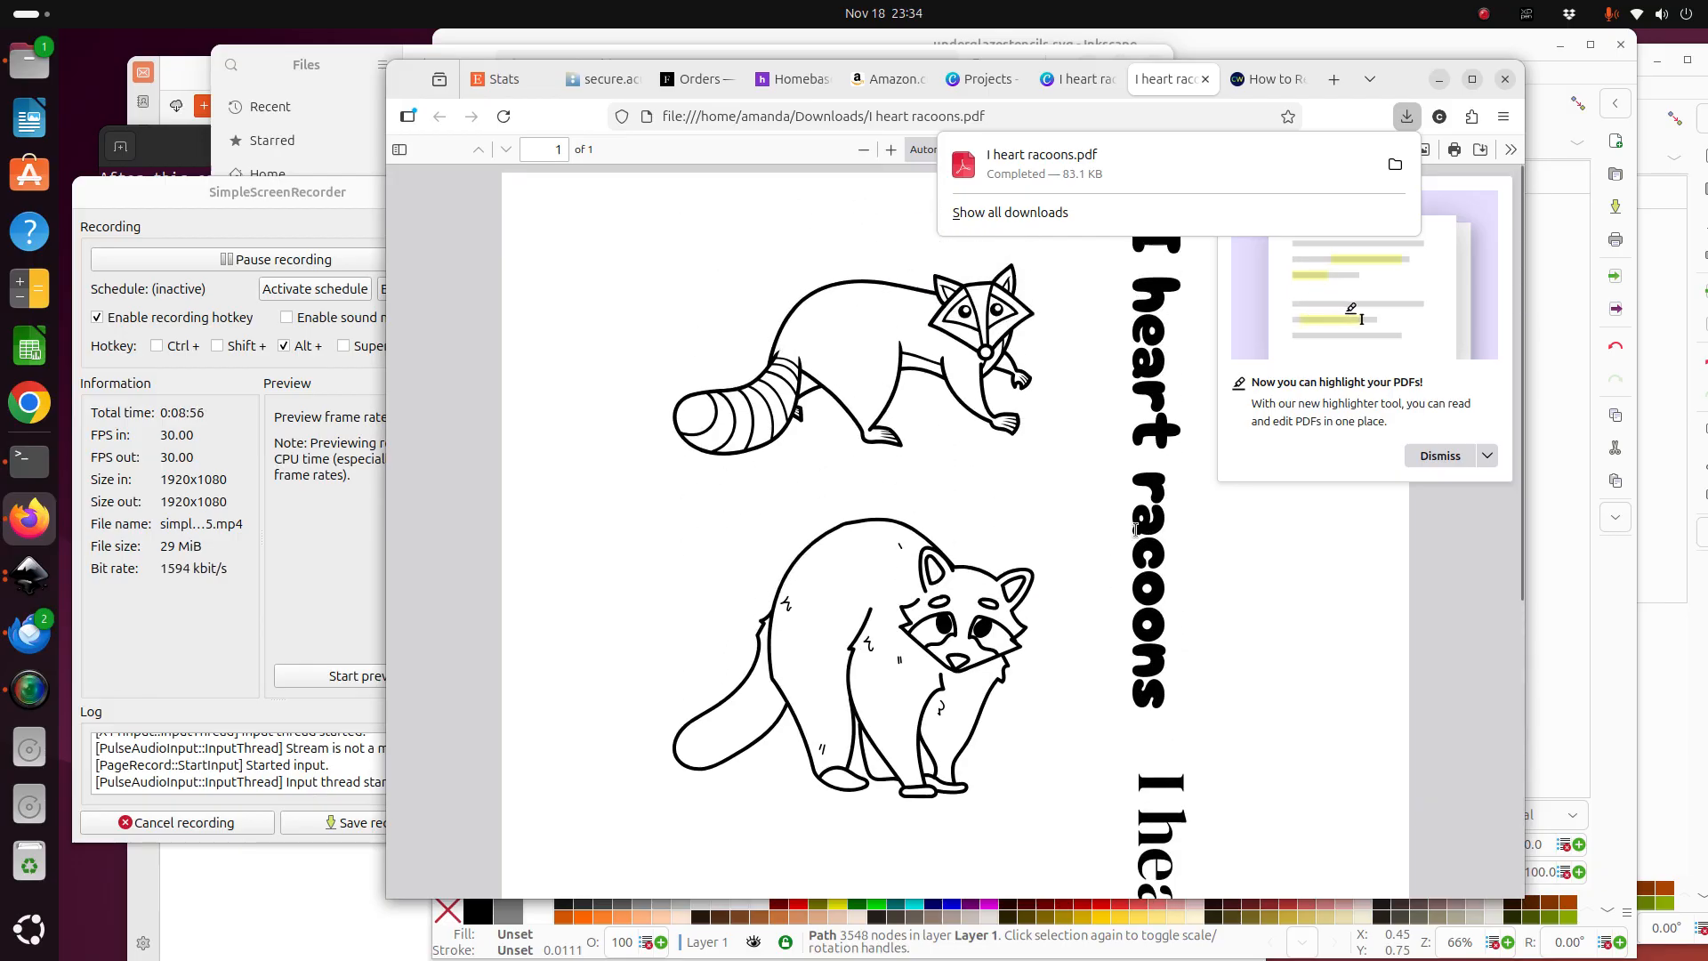
Return to the Canva design, undo the photo deletion and download the full page as a PDF Print file.
left_click(1076, 82)
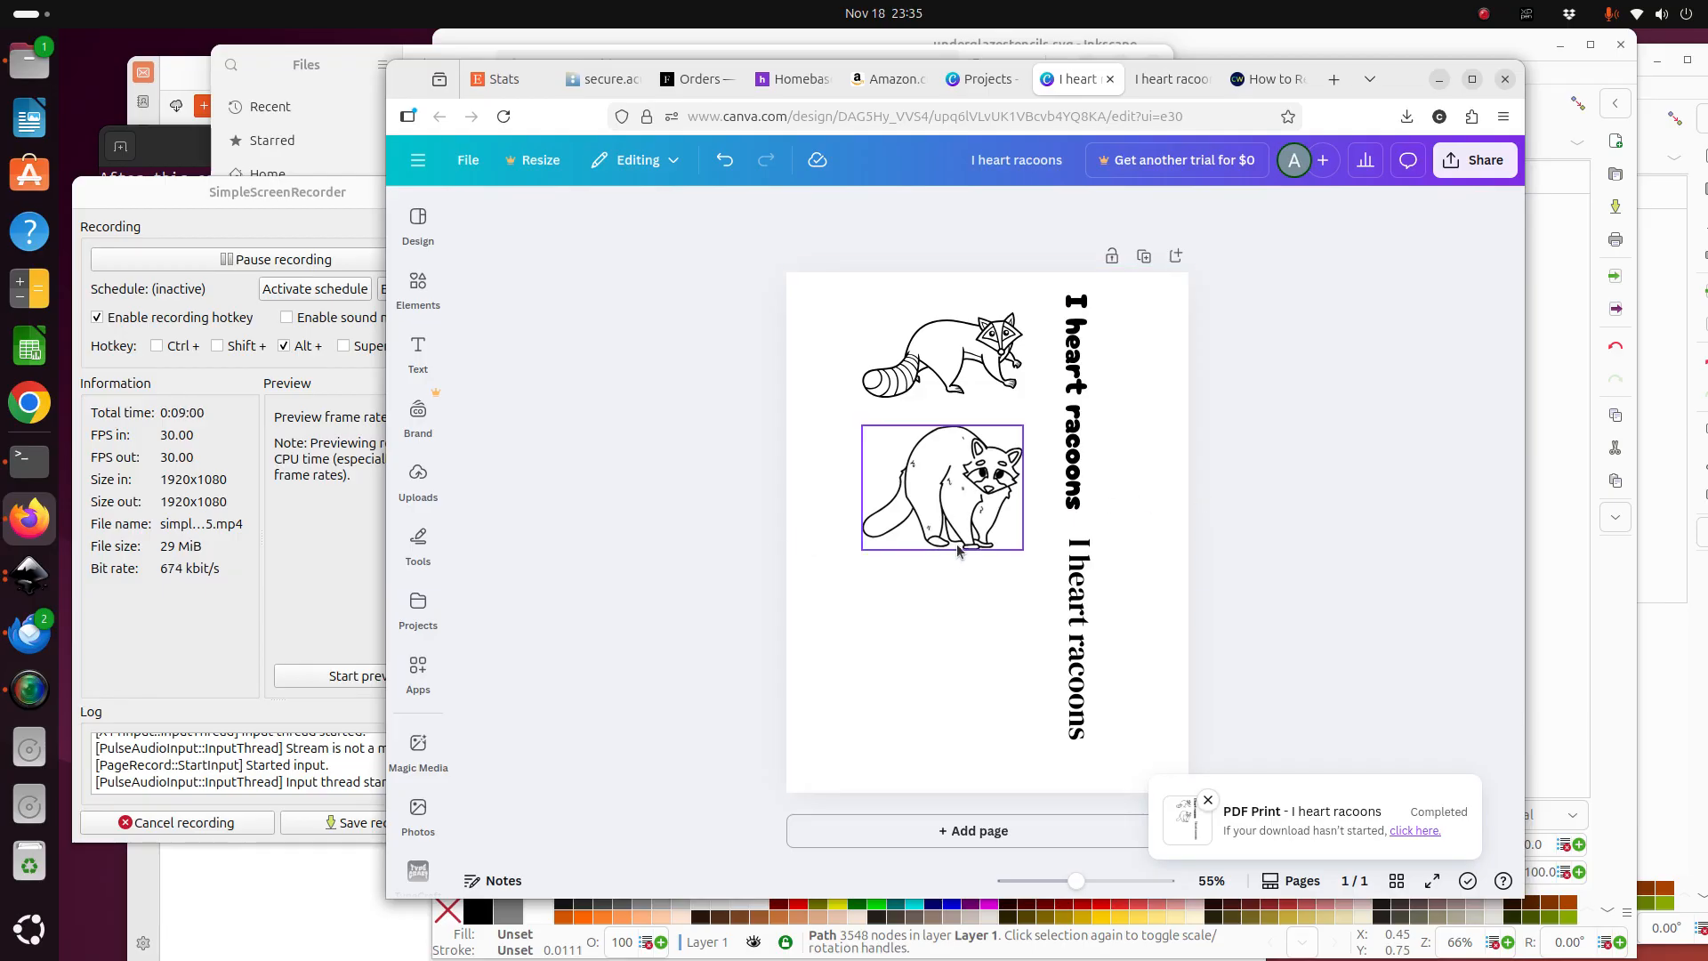
left_click(724, 167)
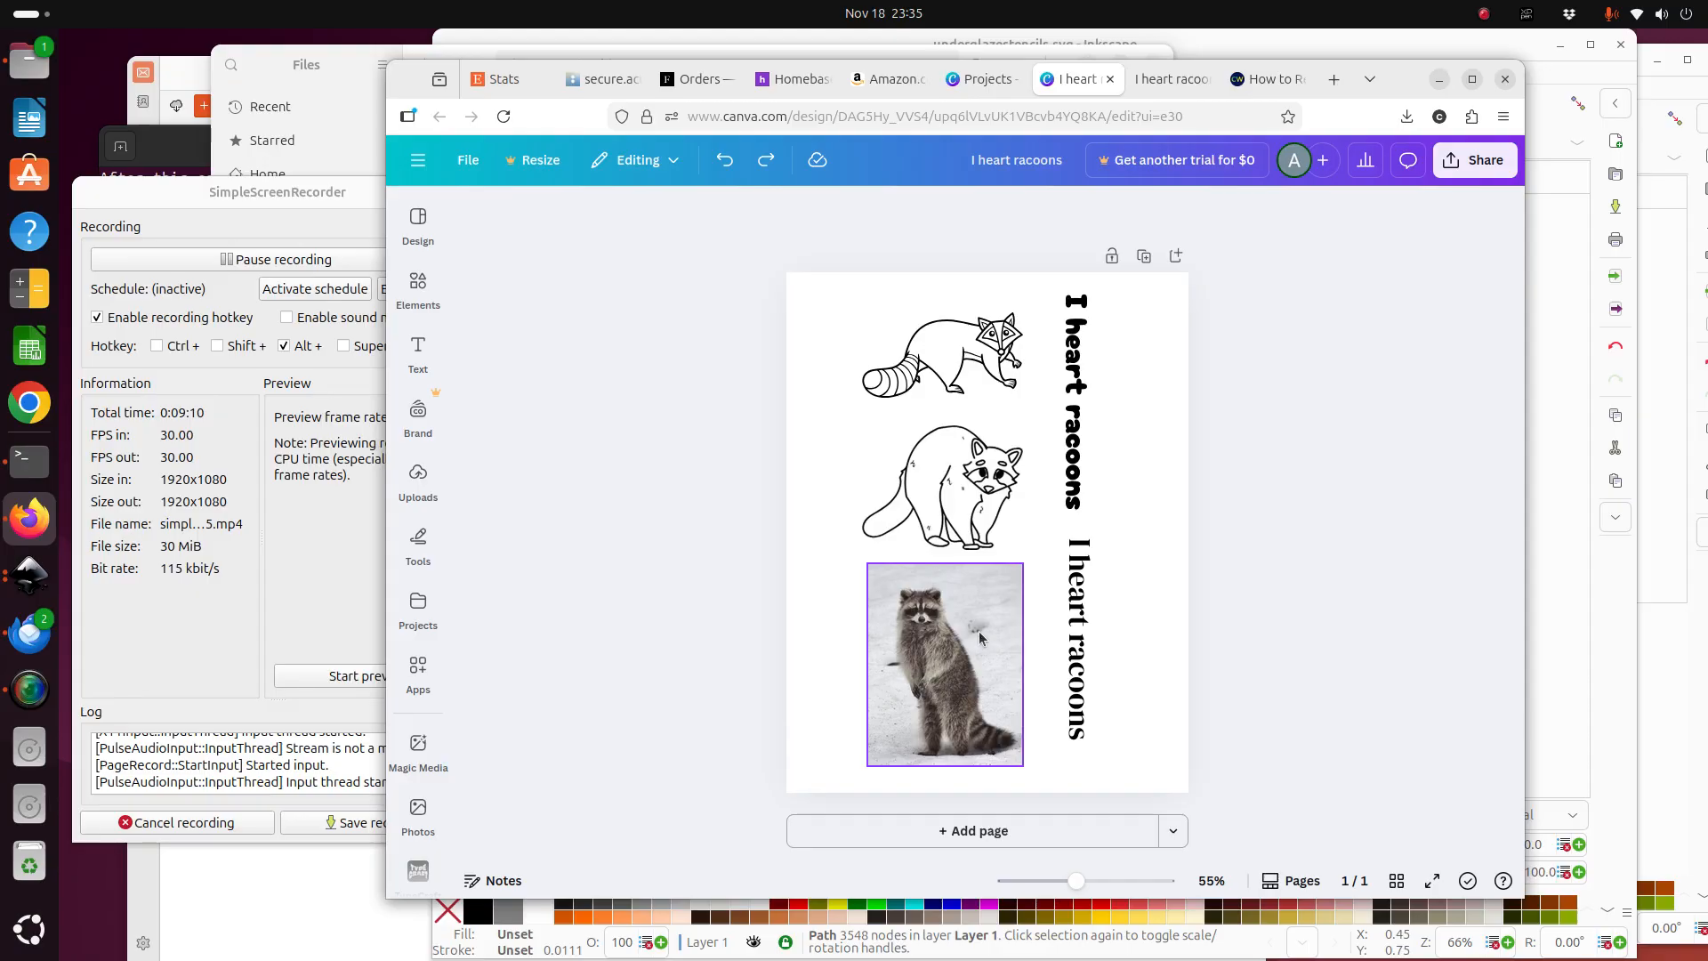
left_click(1473, 160)
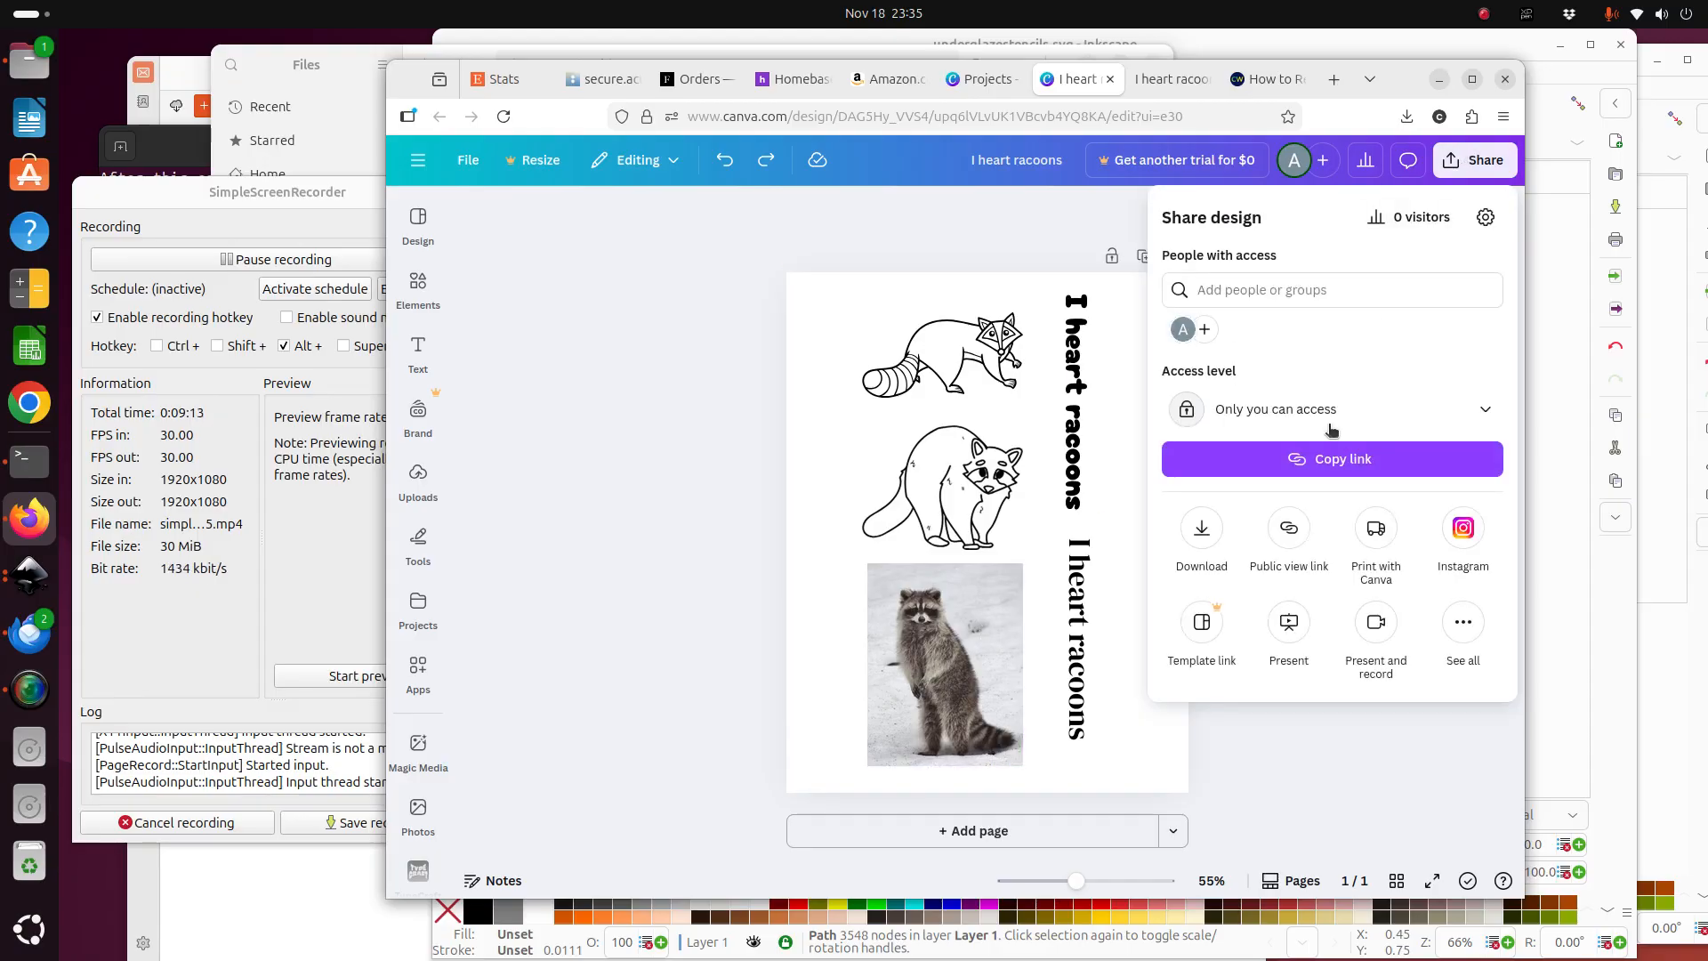
left_click(1206, 533)
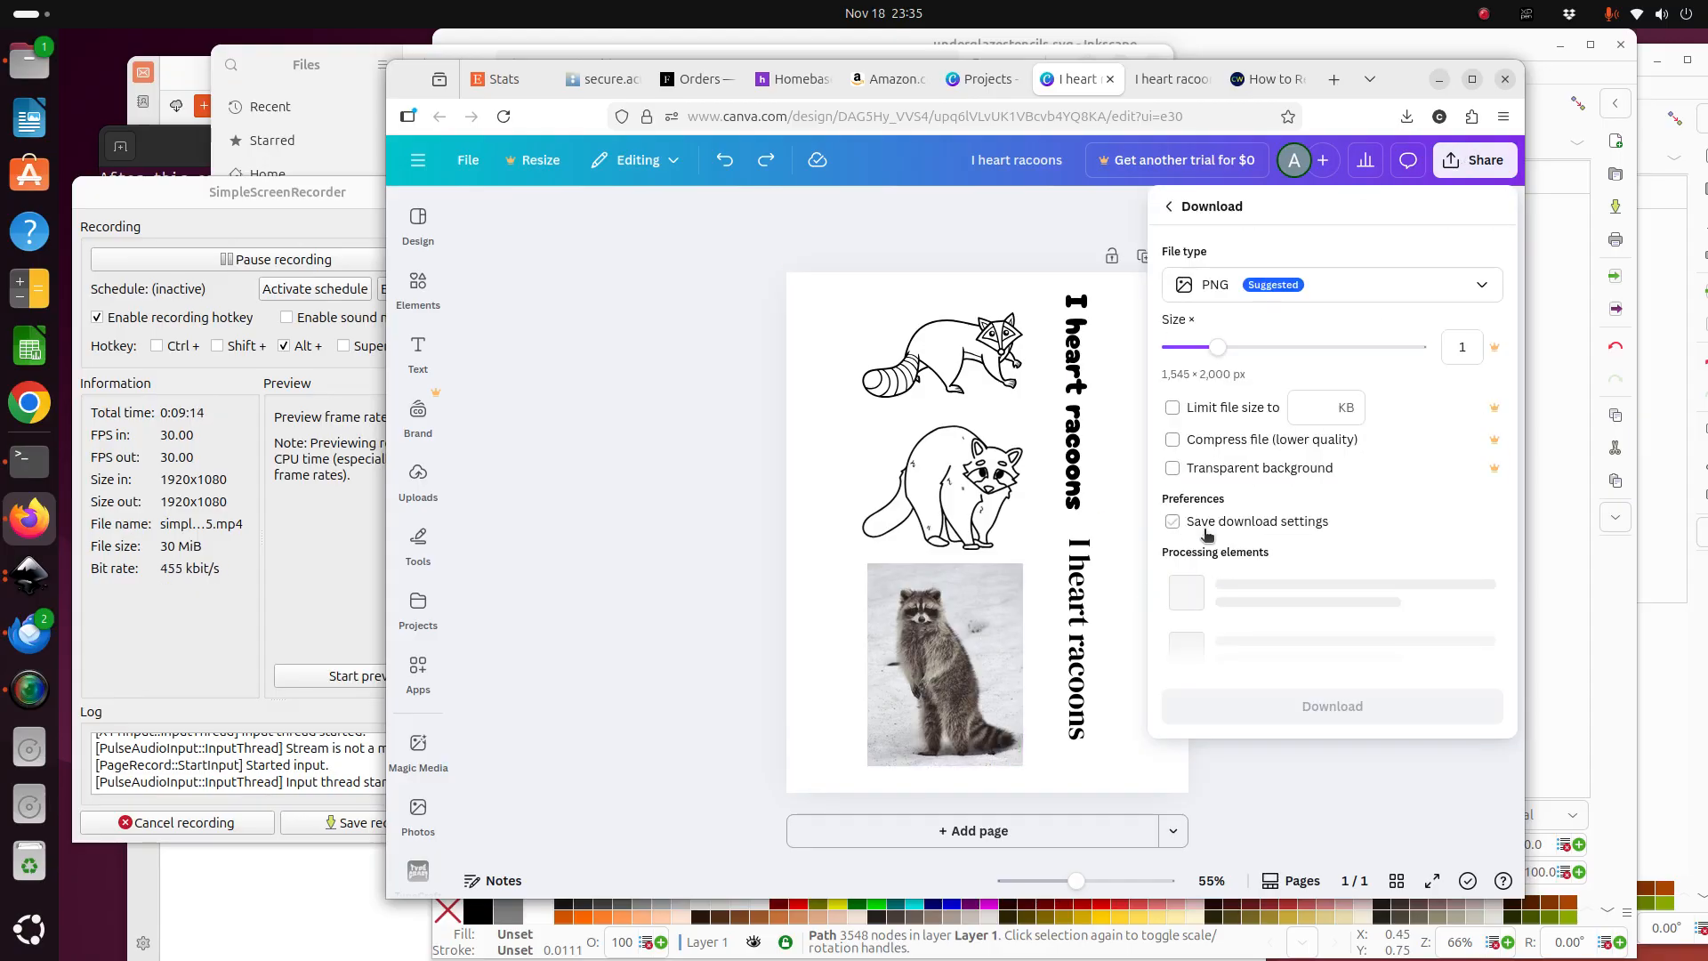
left_click(1283, 286)
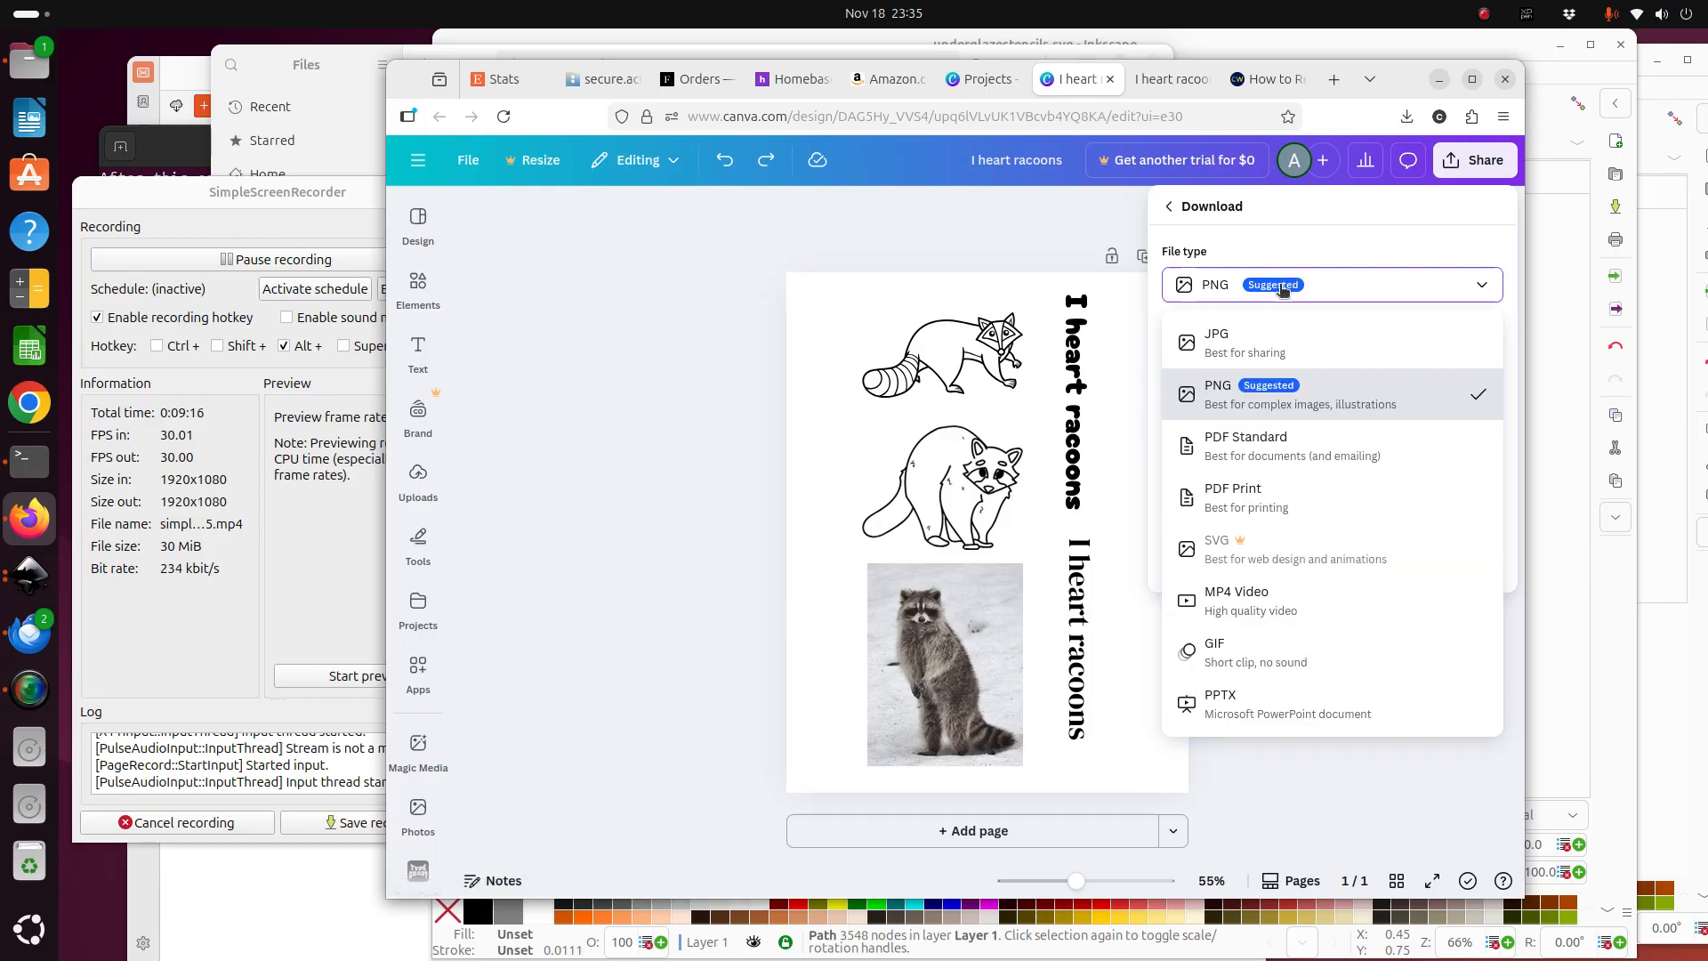
left_click(1288, 457)
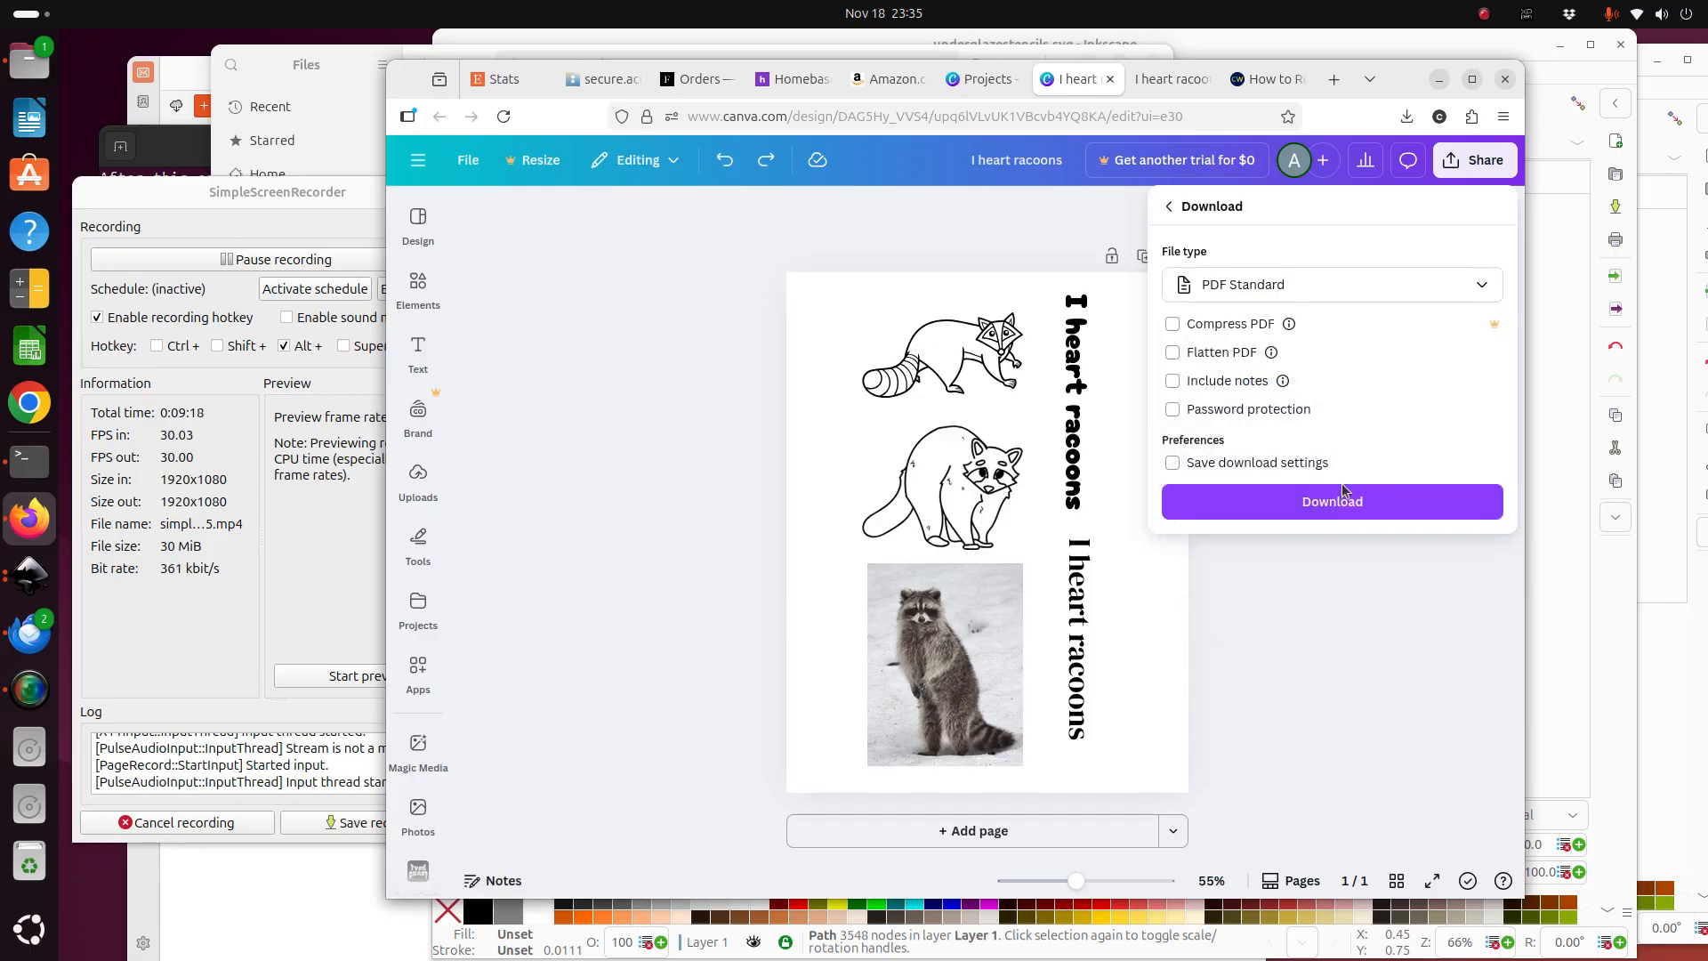
left_click(1337, 289)
left_click(1299, 504)
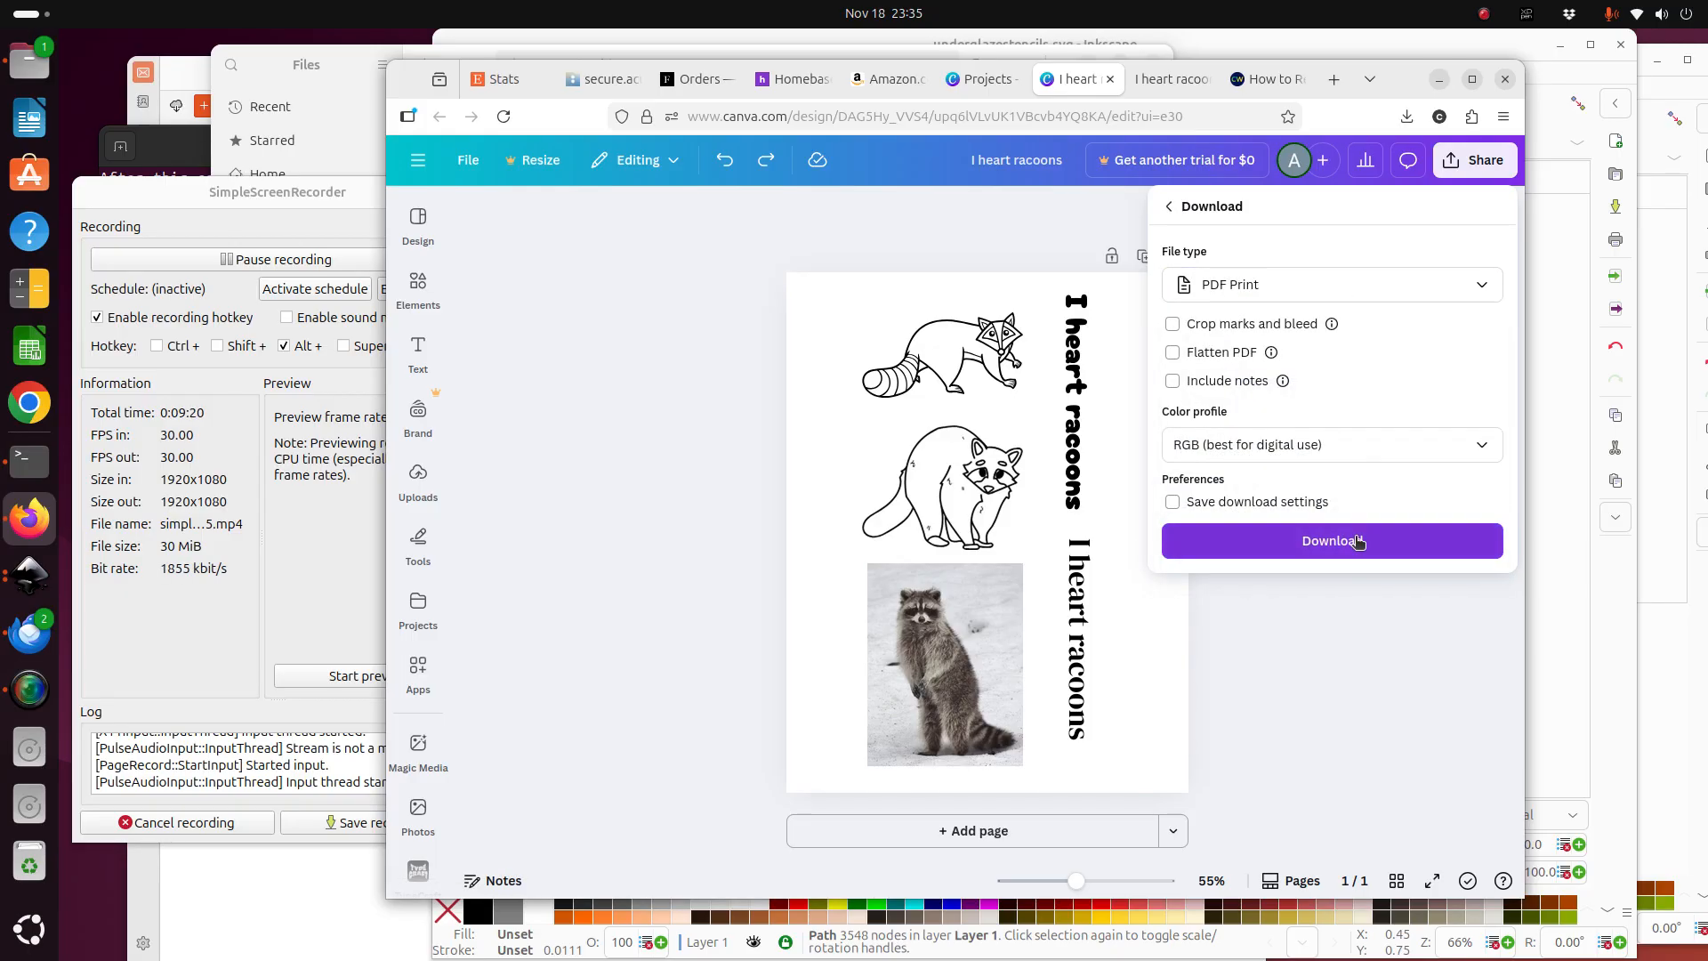
left_click(1355, 543)
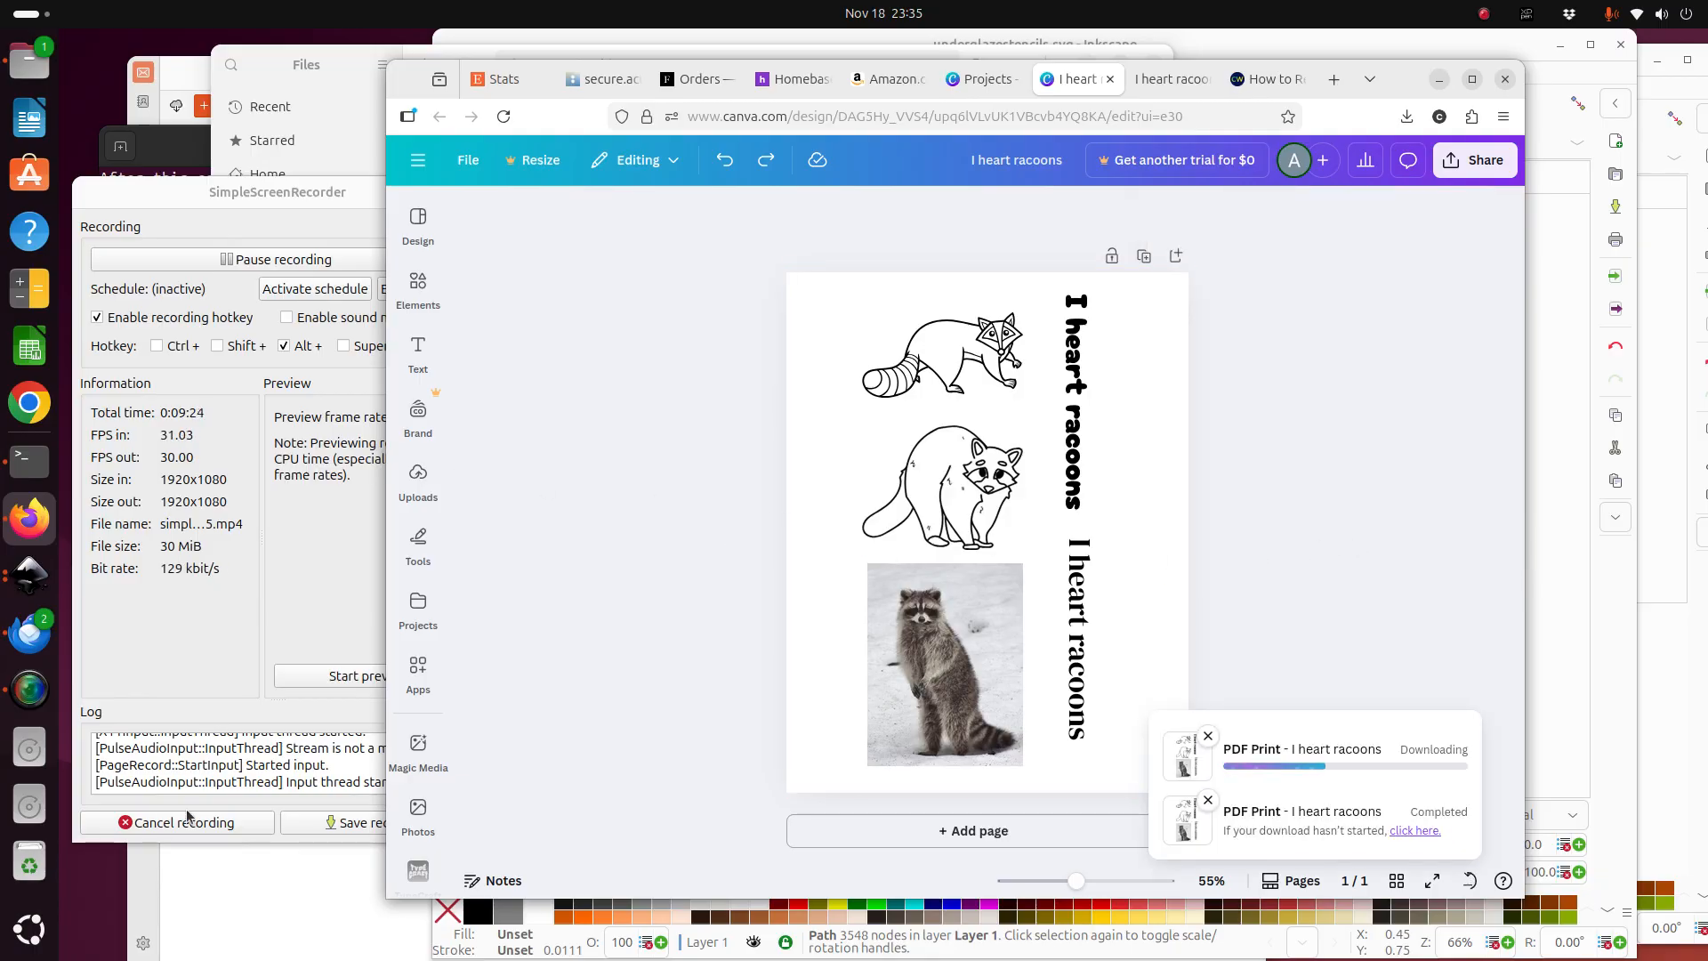
Find GIMP among the installed applications and launch it.
left_click(7, 946)
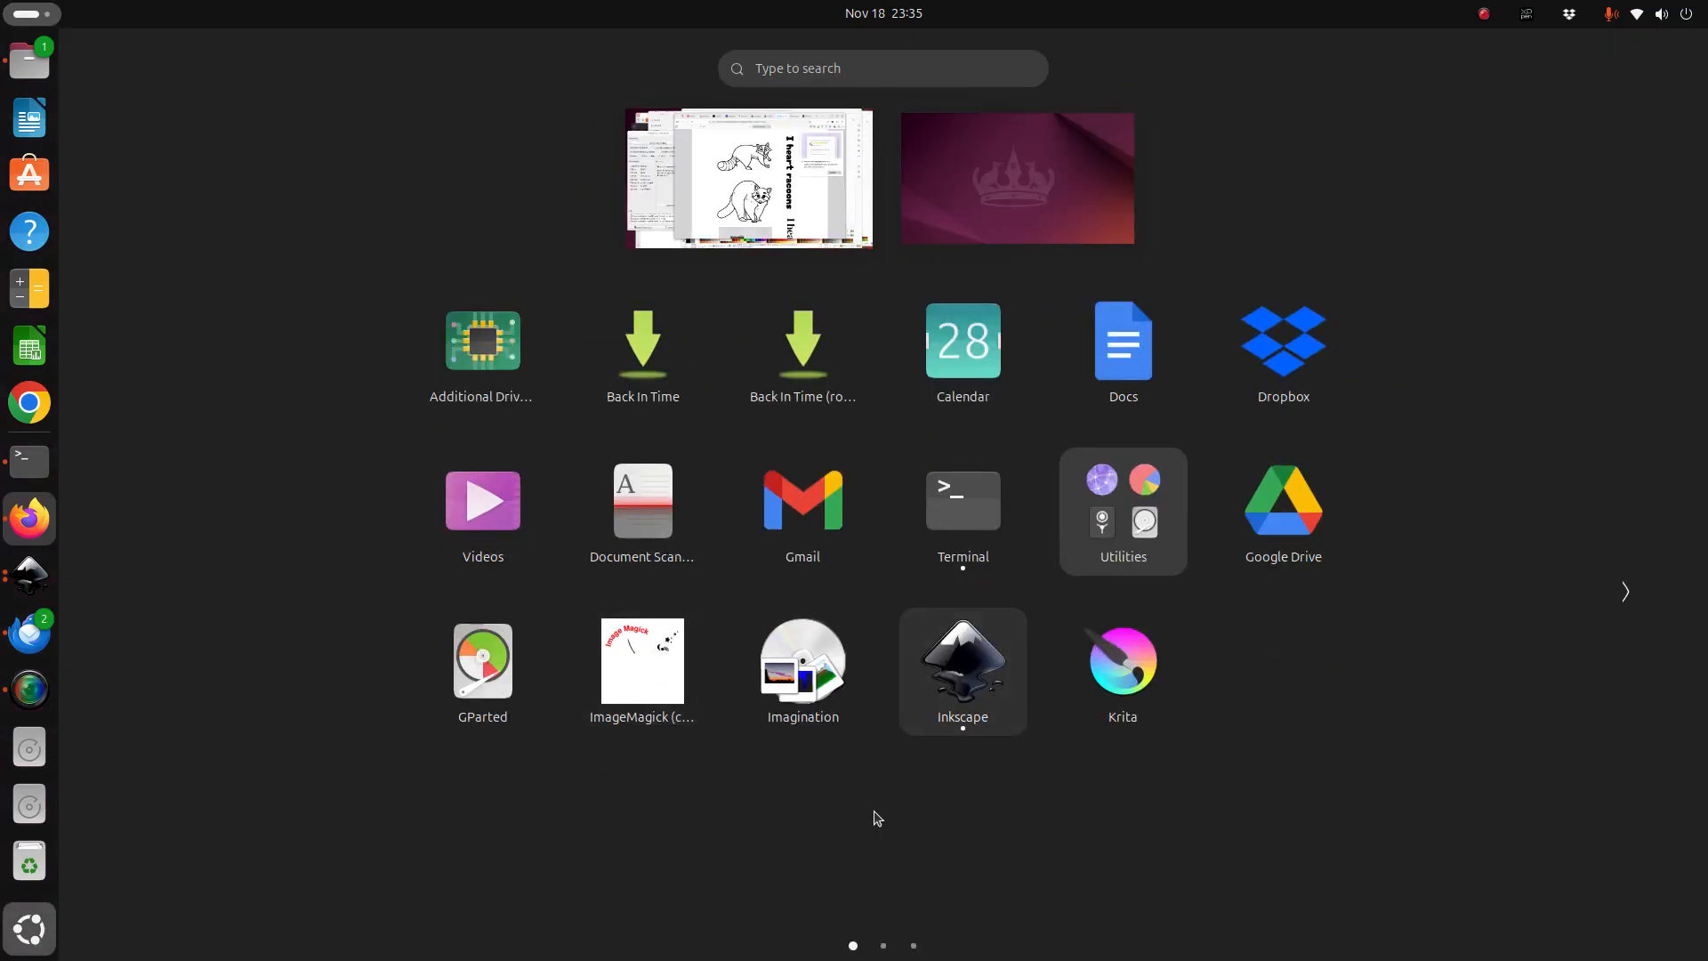
left_click(882, 948)
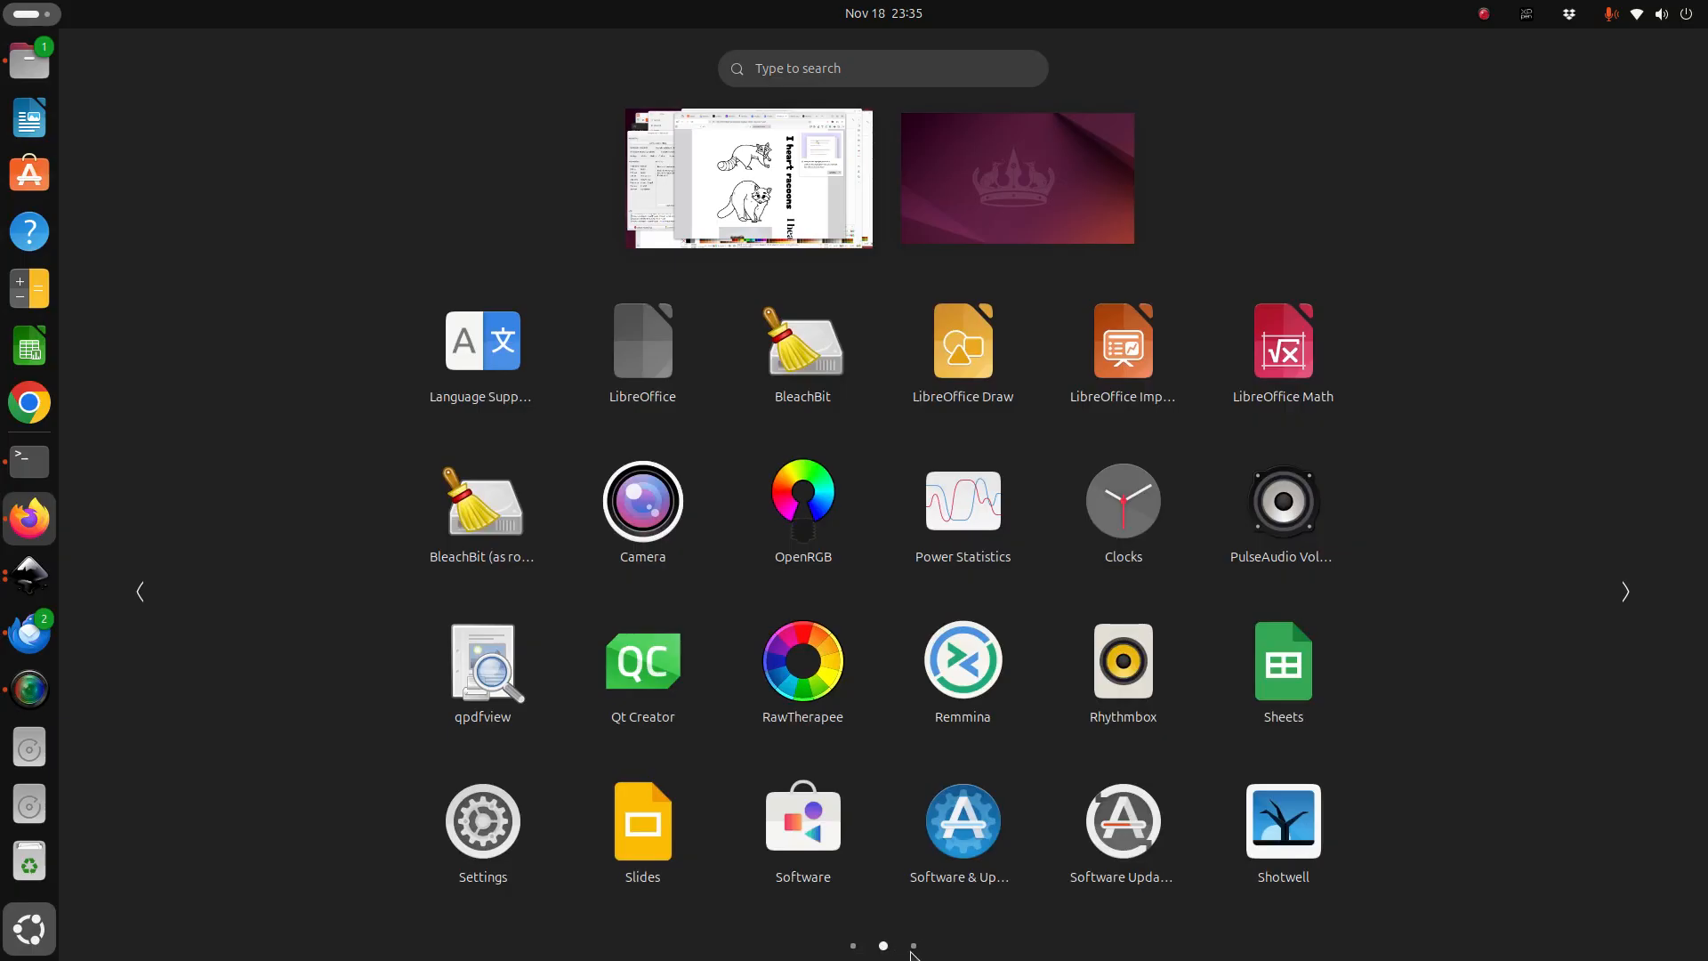
left_click(913, 946)
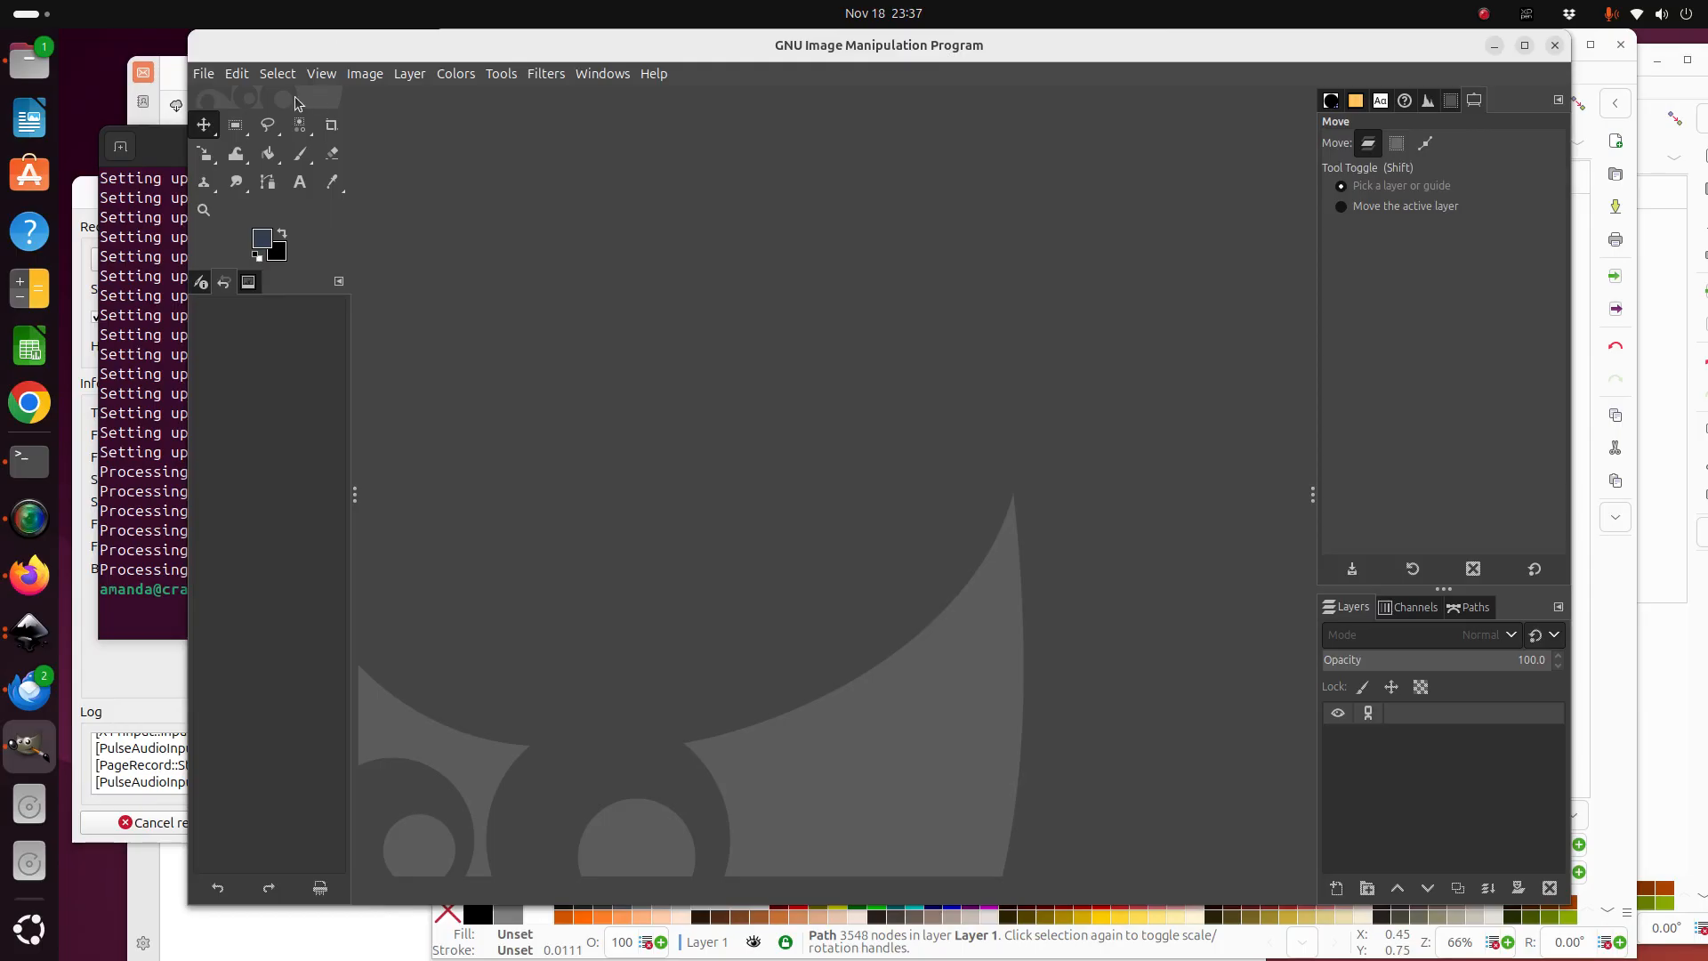
Open I heart racoons-1.pdf and import its page as a layer, 2550 × 3300 pixels at 300 pixels/in.
left_click(205, 74)
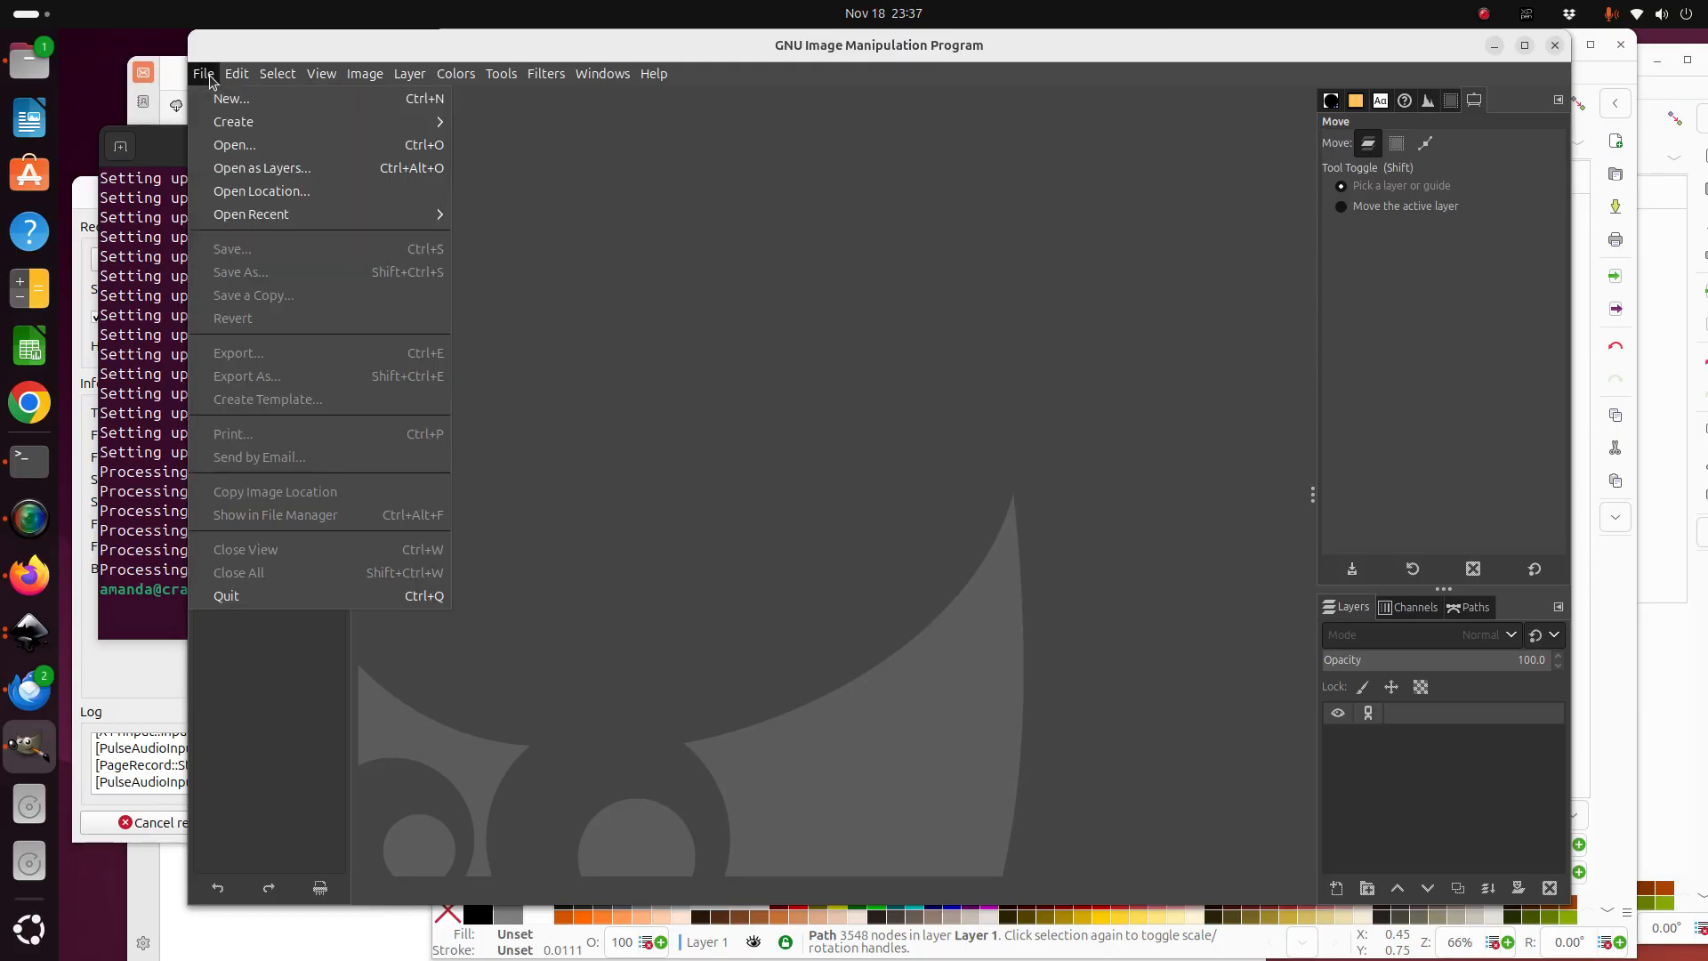
left_click(224, 147)
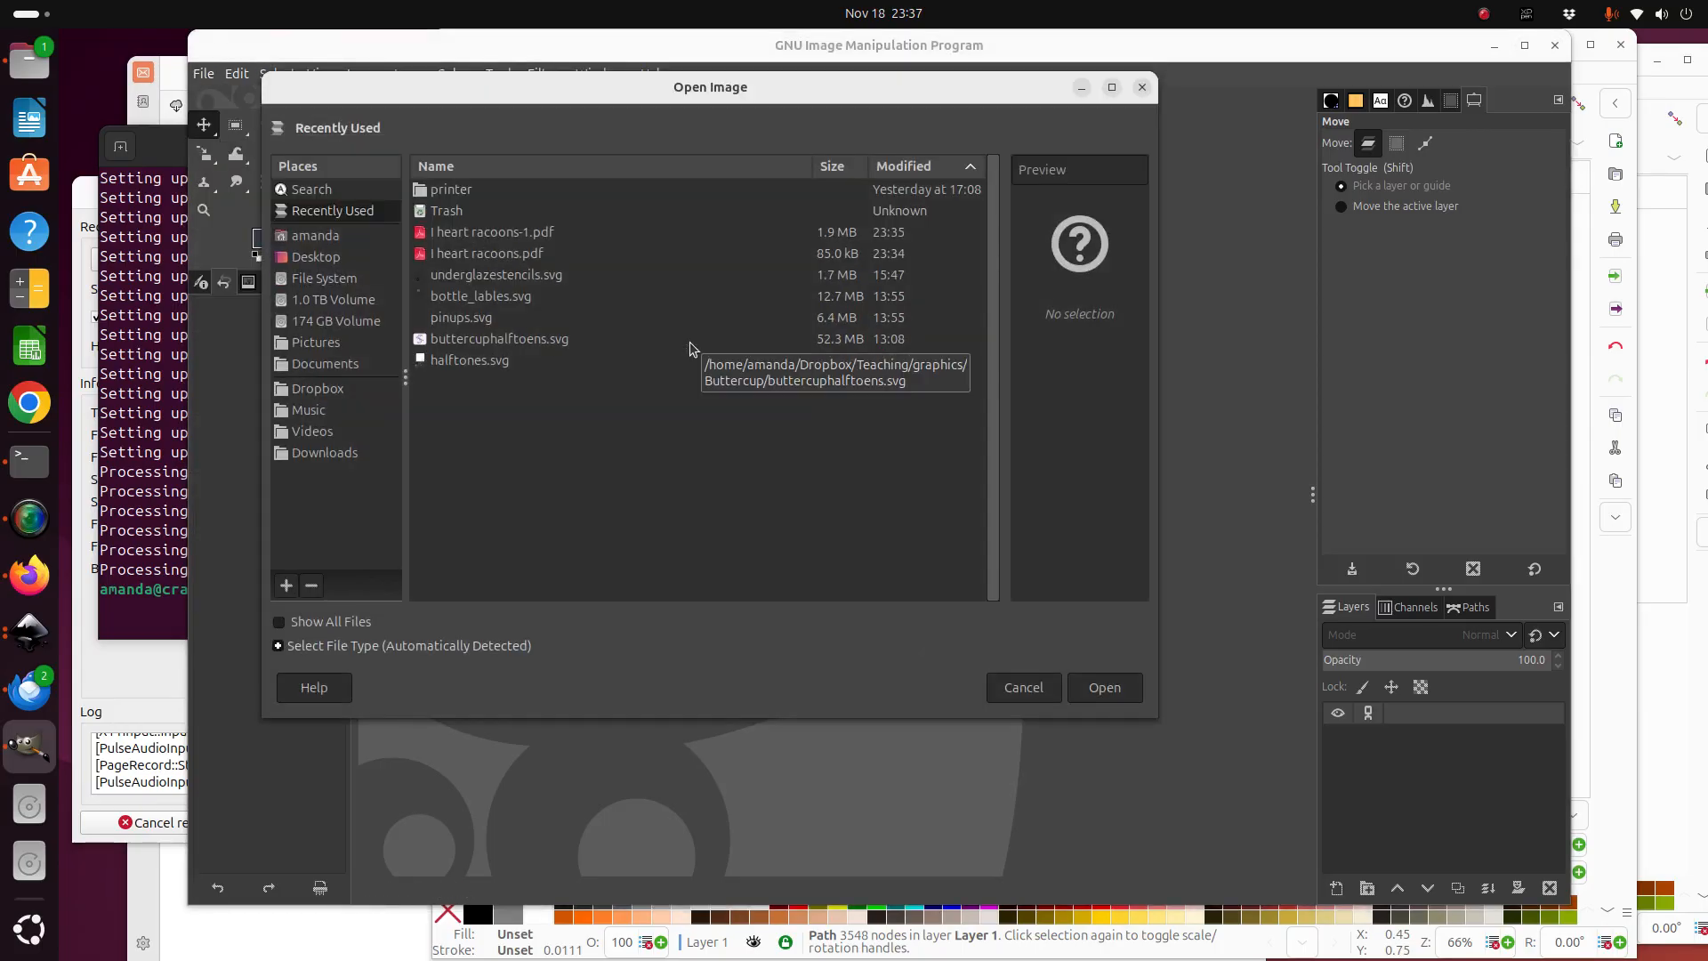
left_click(493, 234)
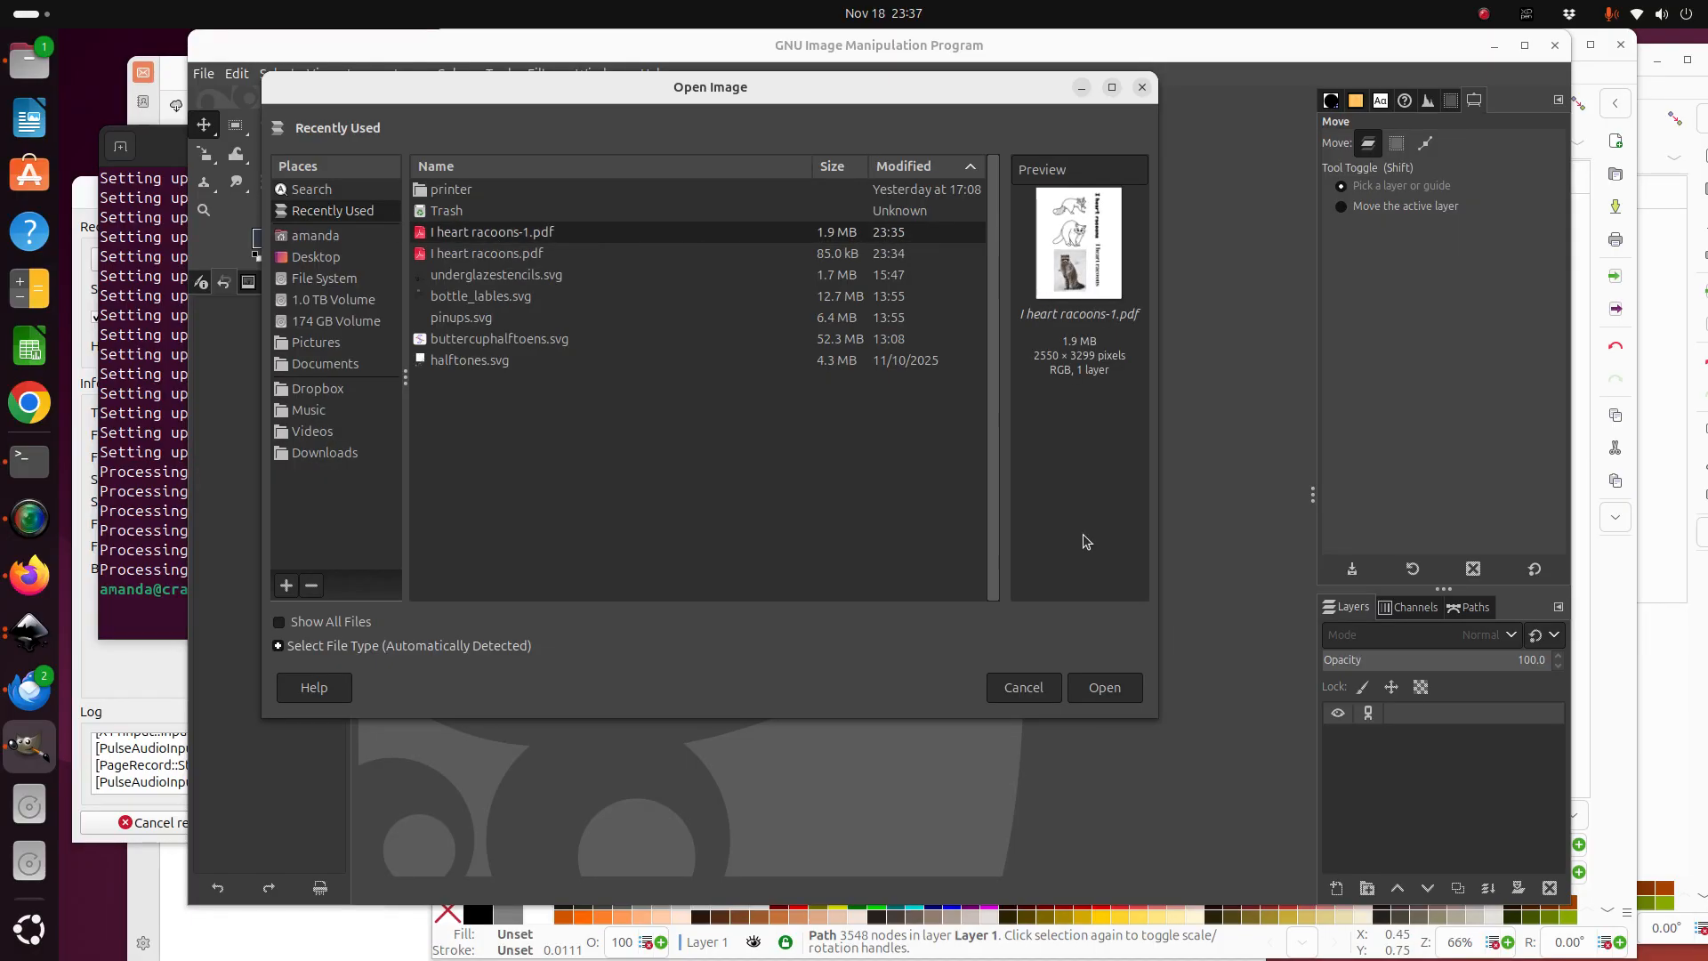
left_click(1101, 688)
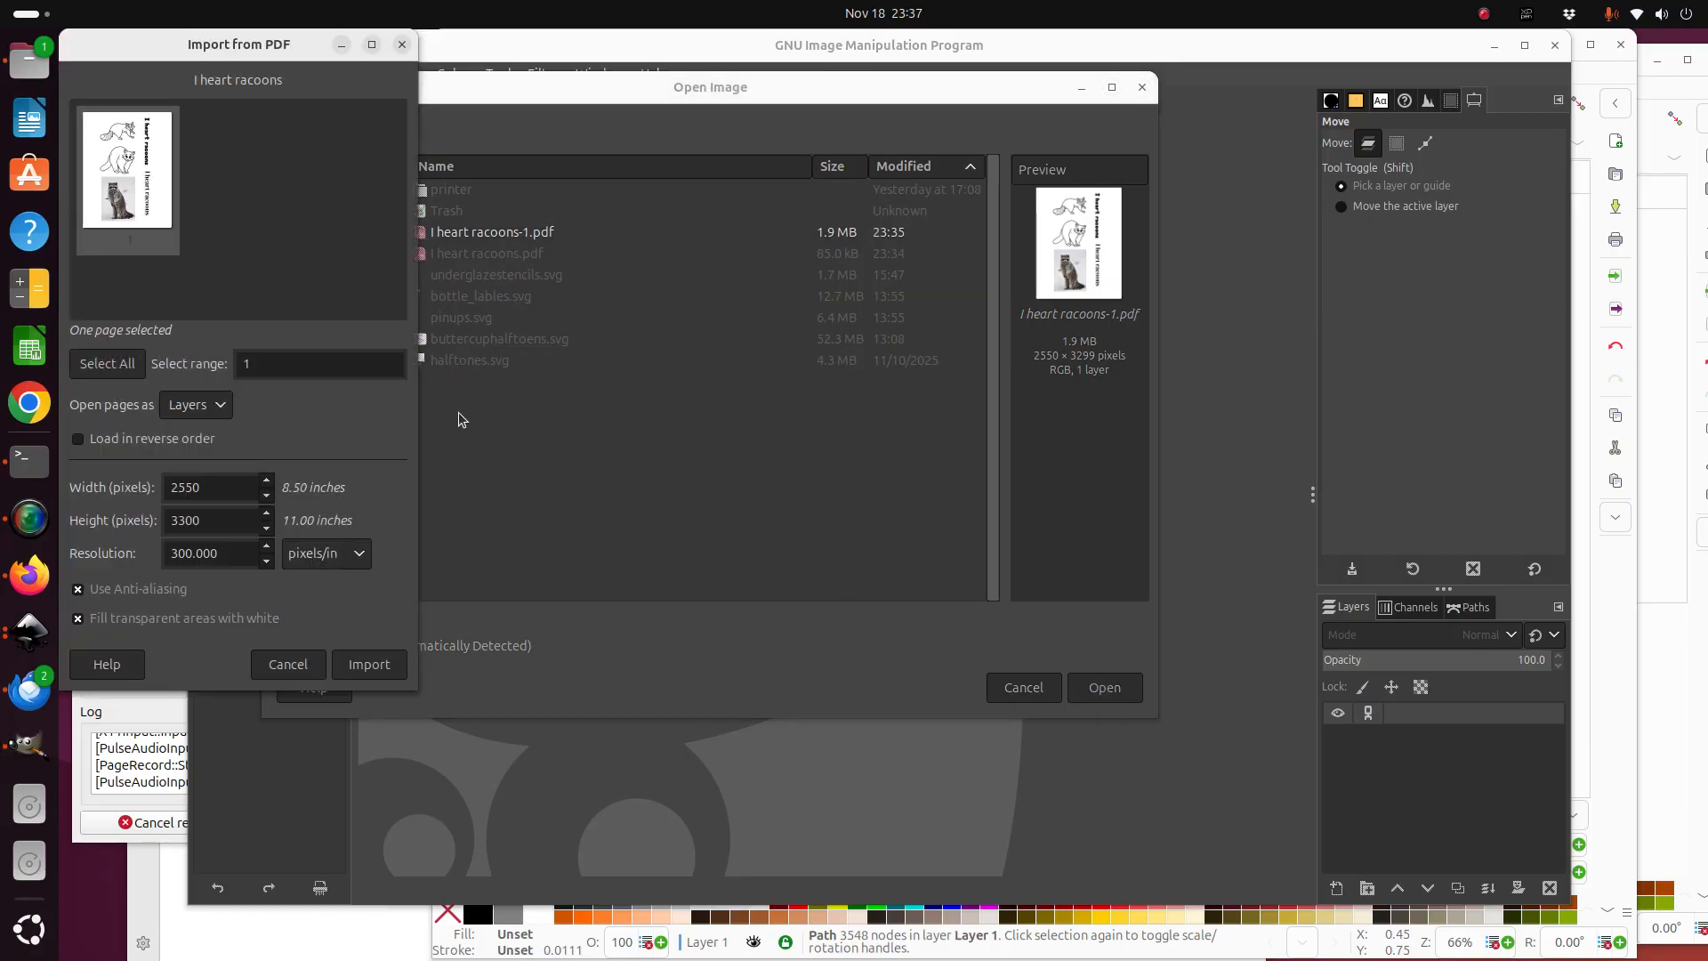
left_click(385, 669)
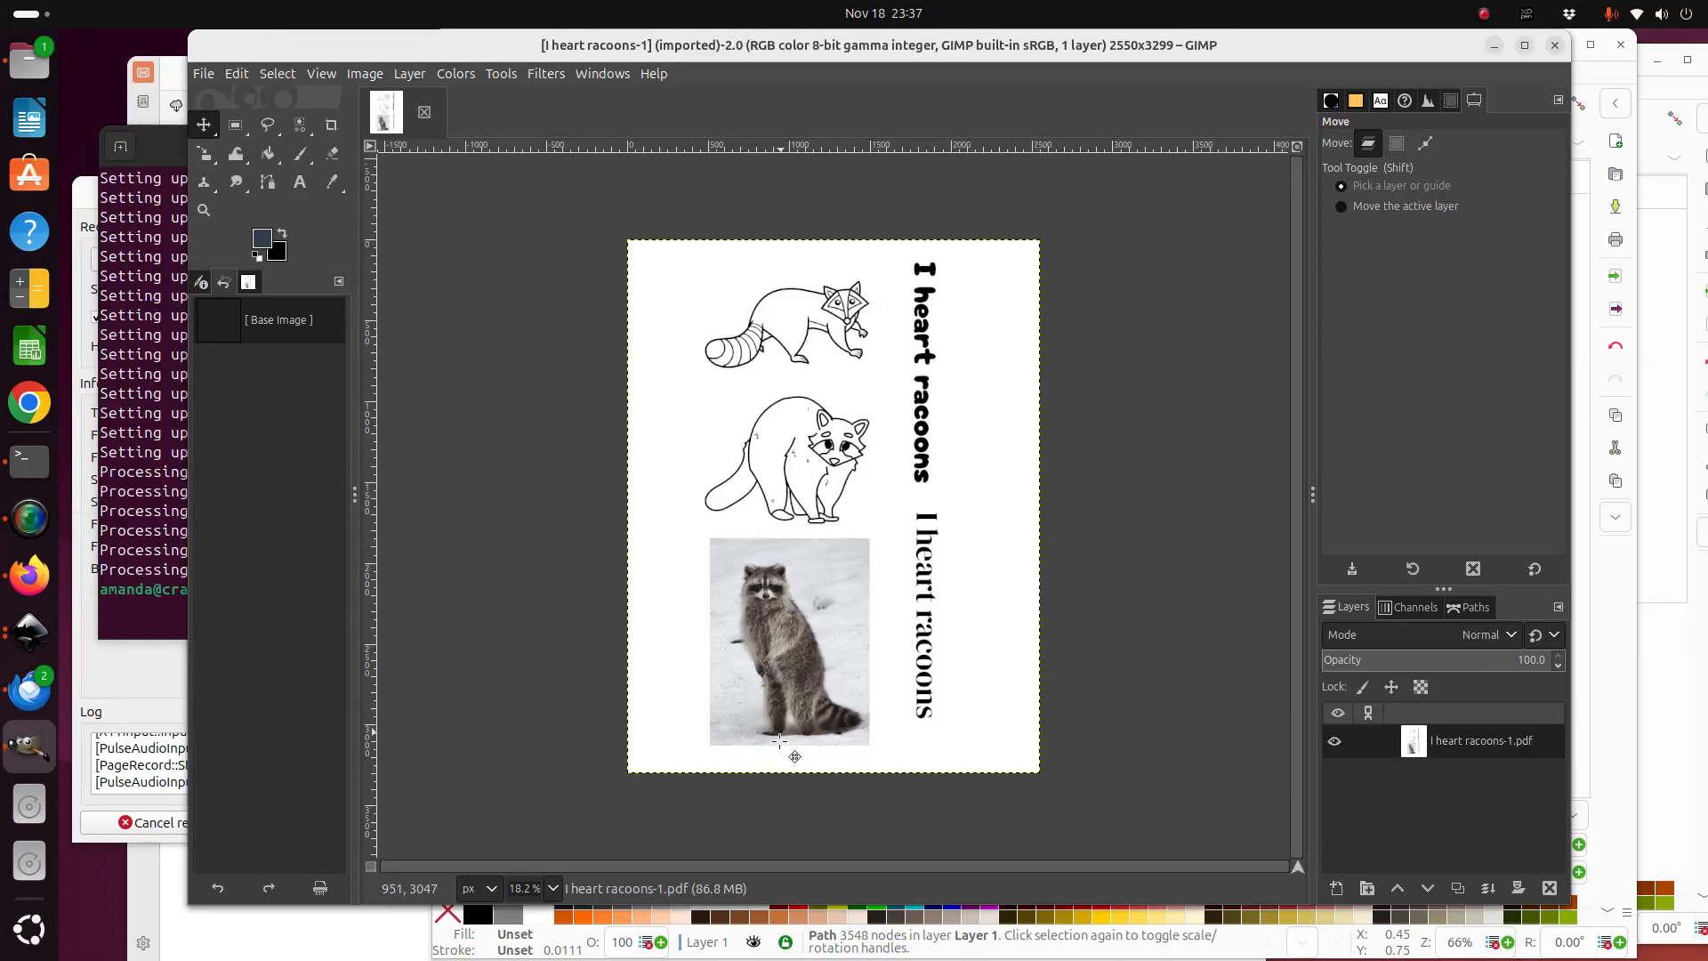
left_click(554, 889)
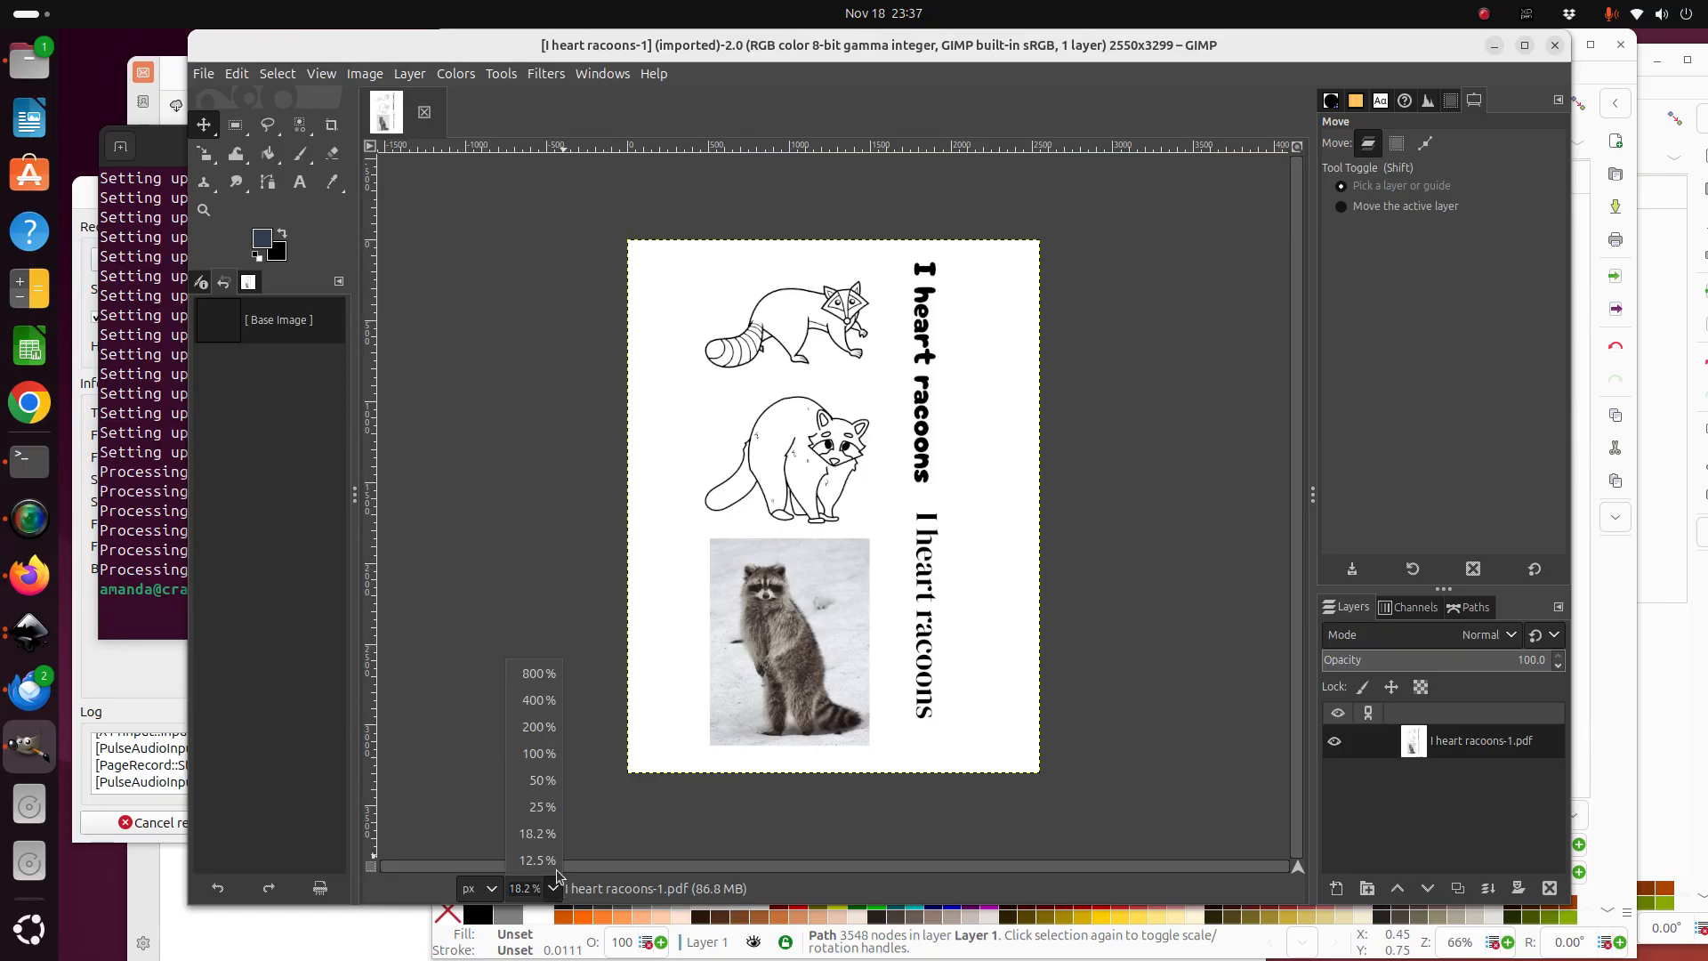
left_click(538, 780)
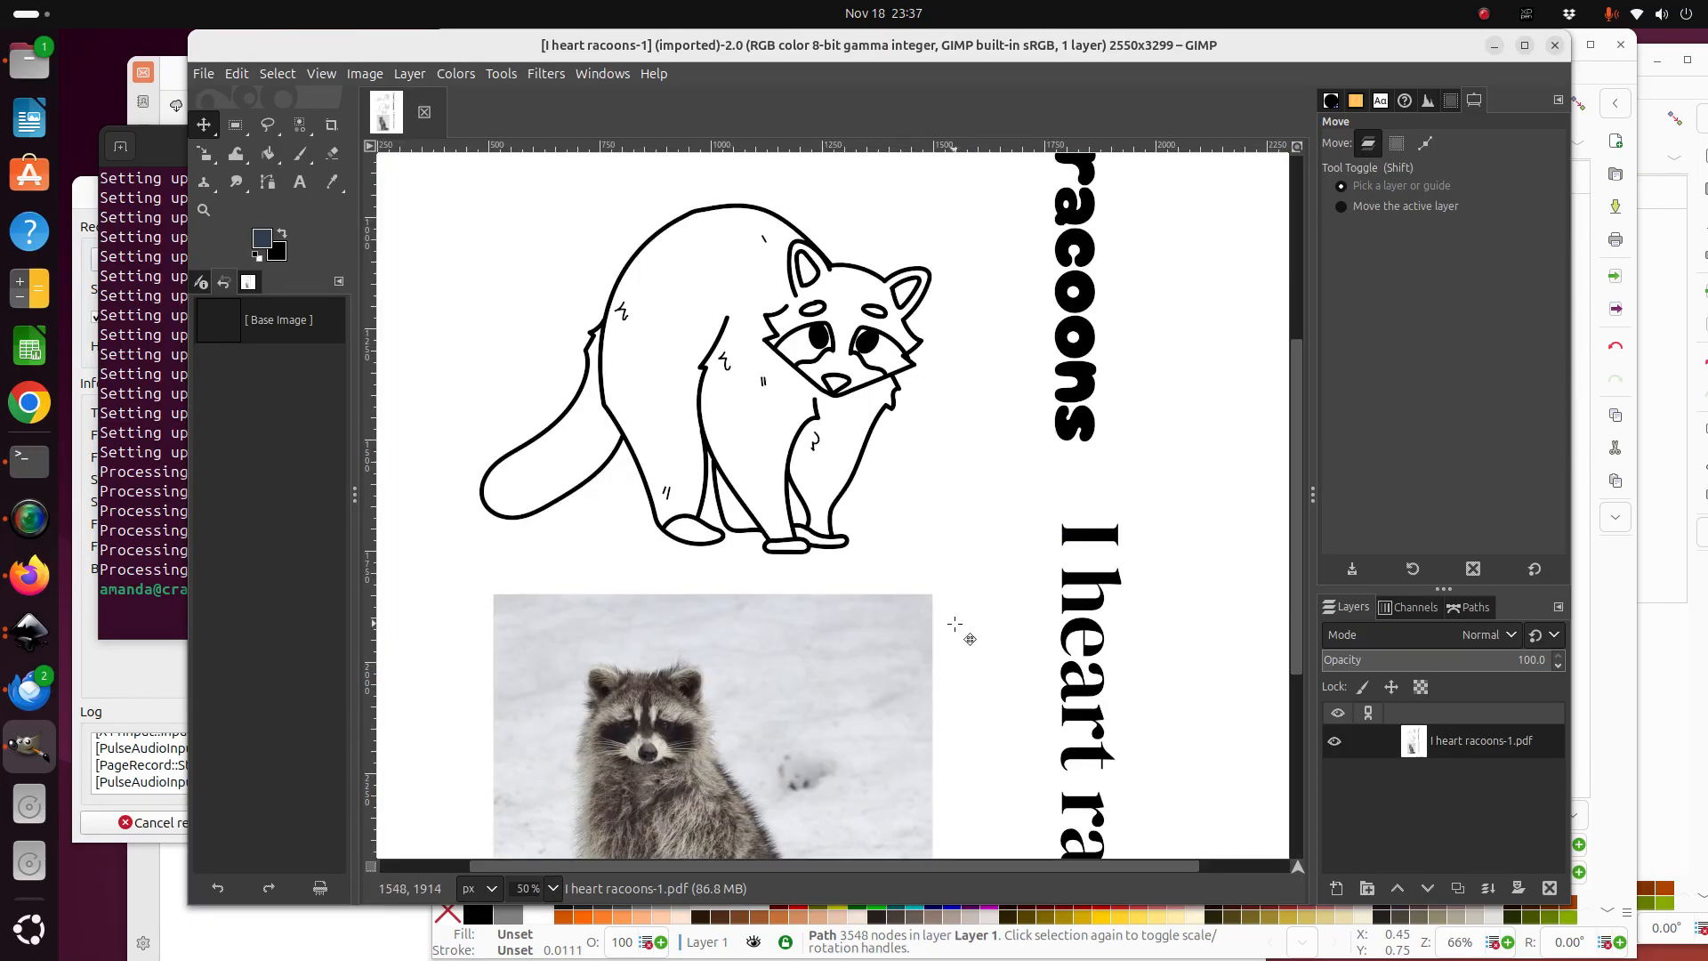
With Scissors Select, start outlining the standing raccoon in the photo, placing points across both ears, beside the face and down its upper back.
scroll(961, 632, "down", 5)
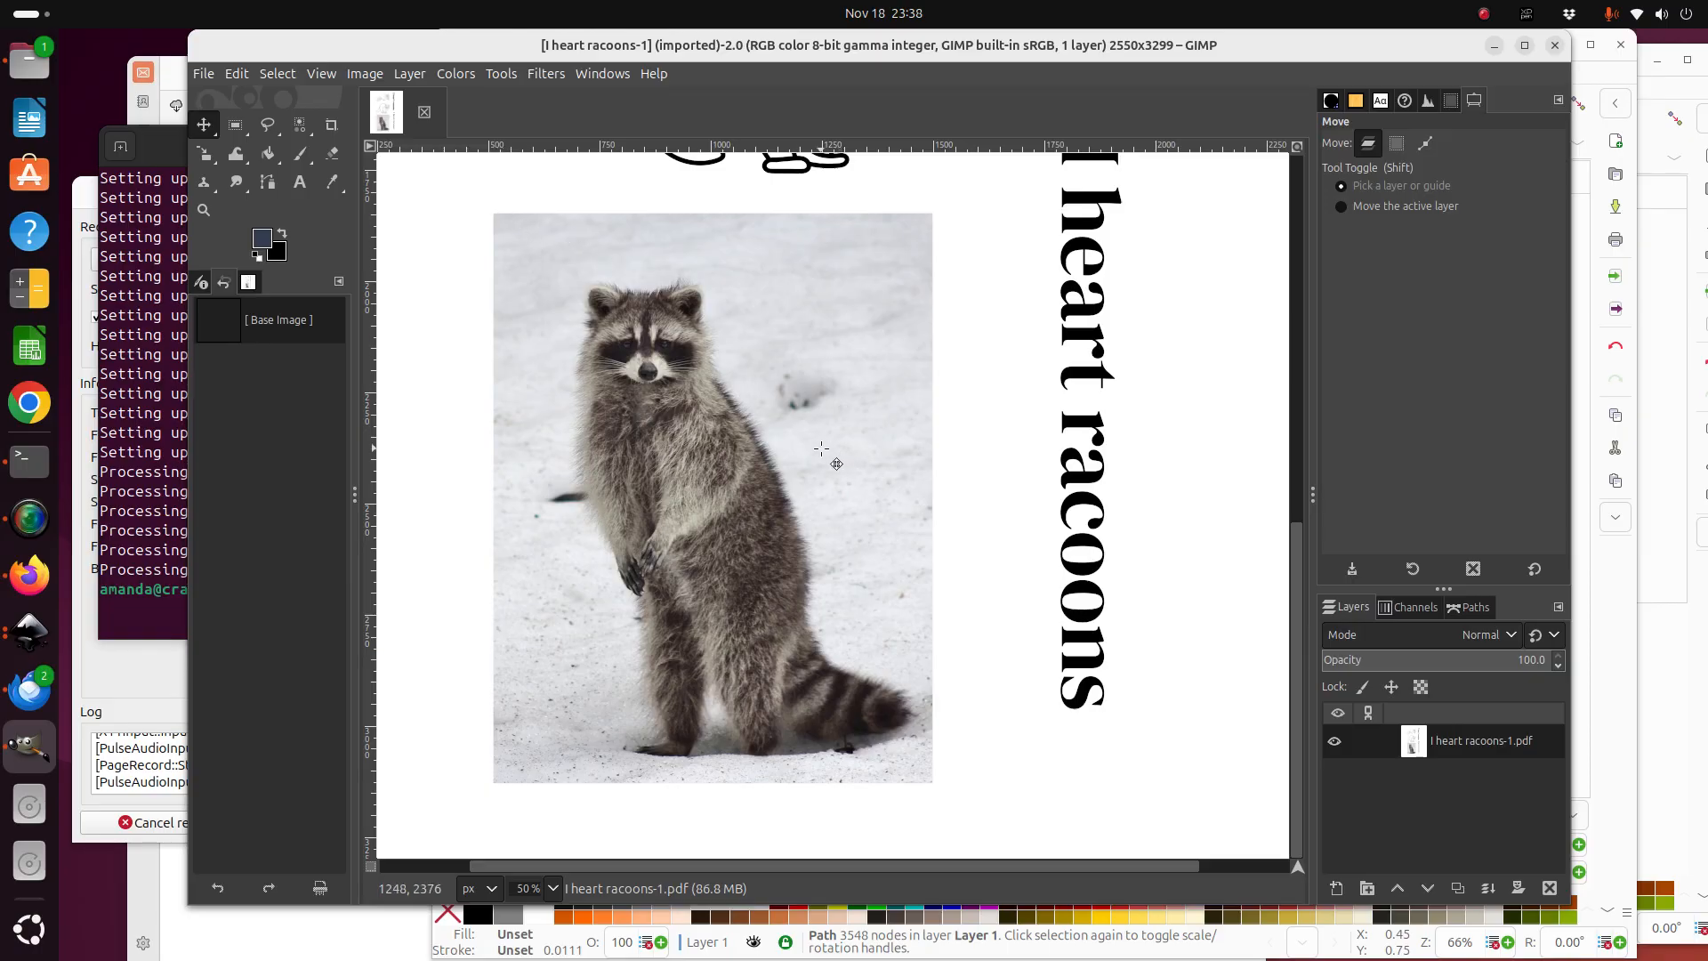
scroll(890, 467, "up", 5)
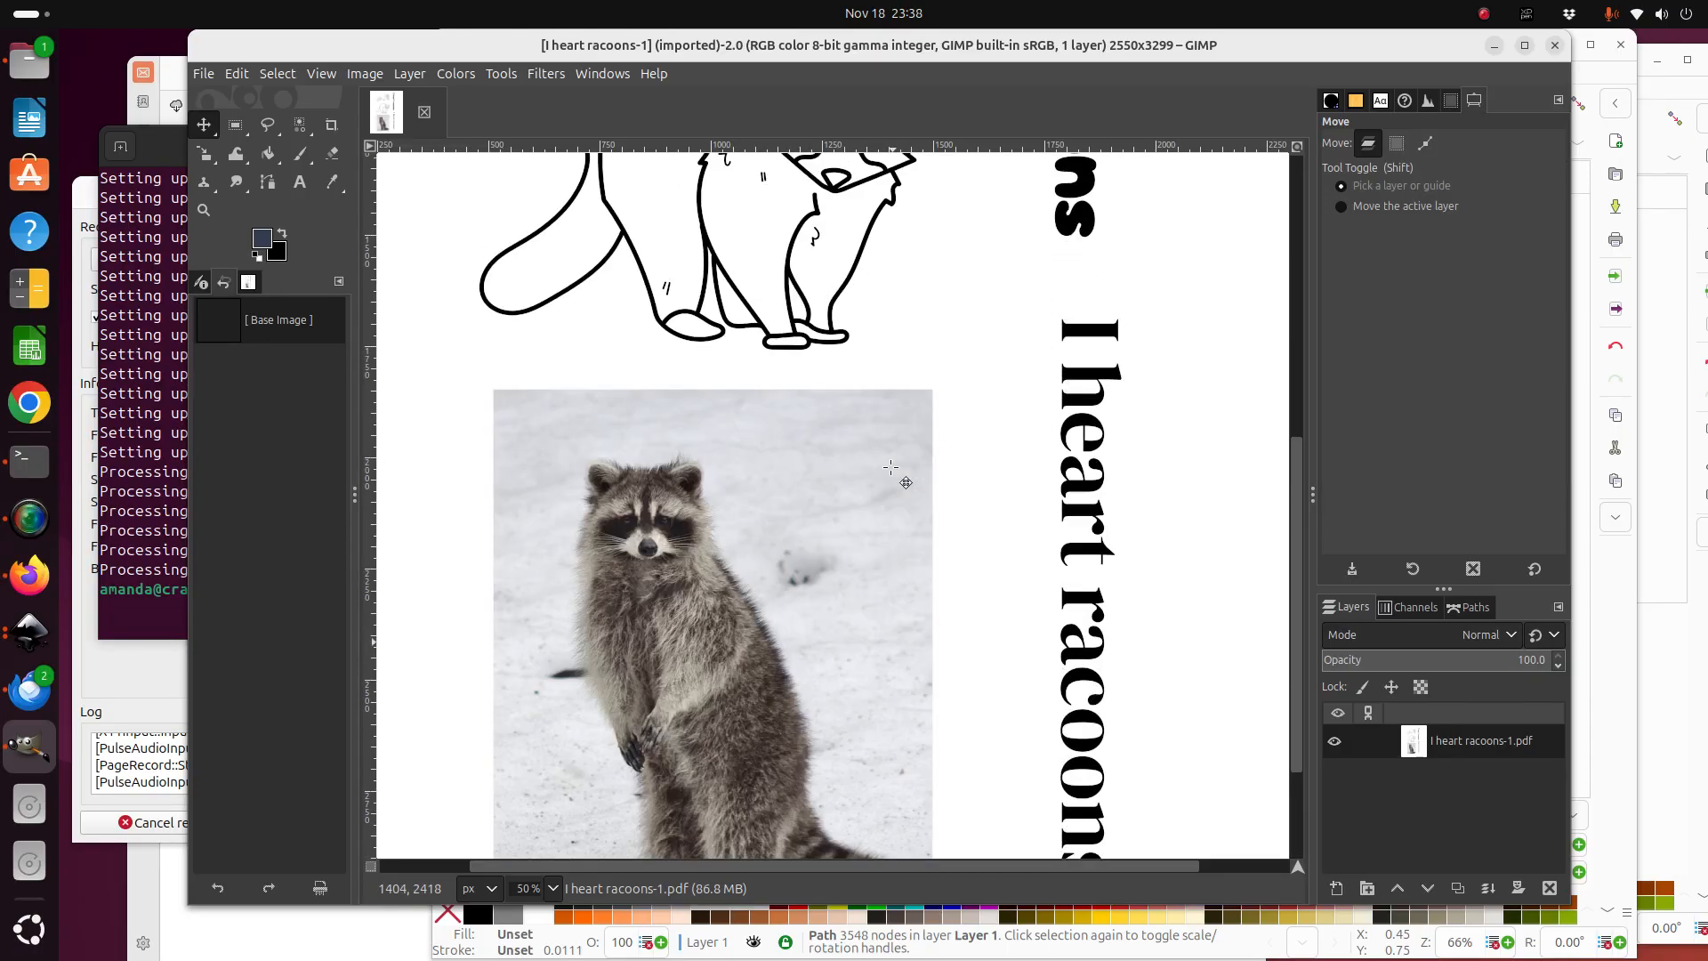
scroll(890, 467, "down", 5)
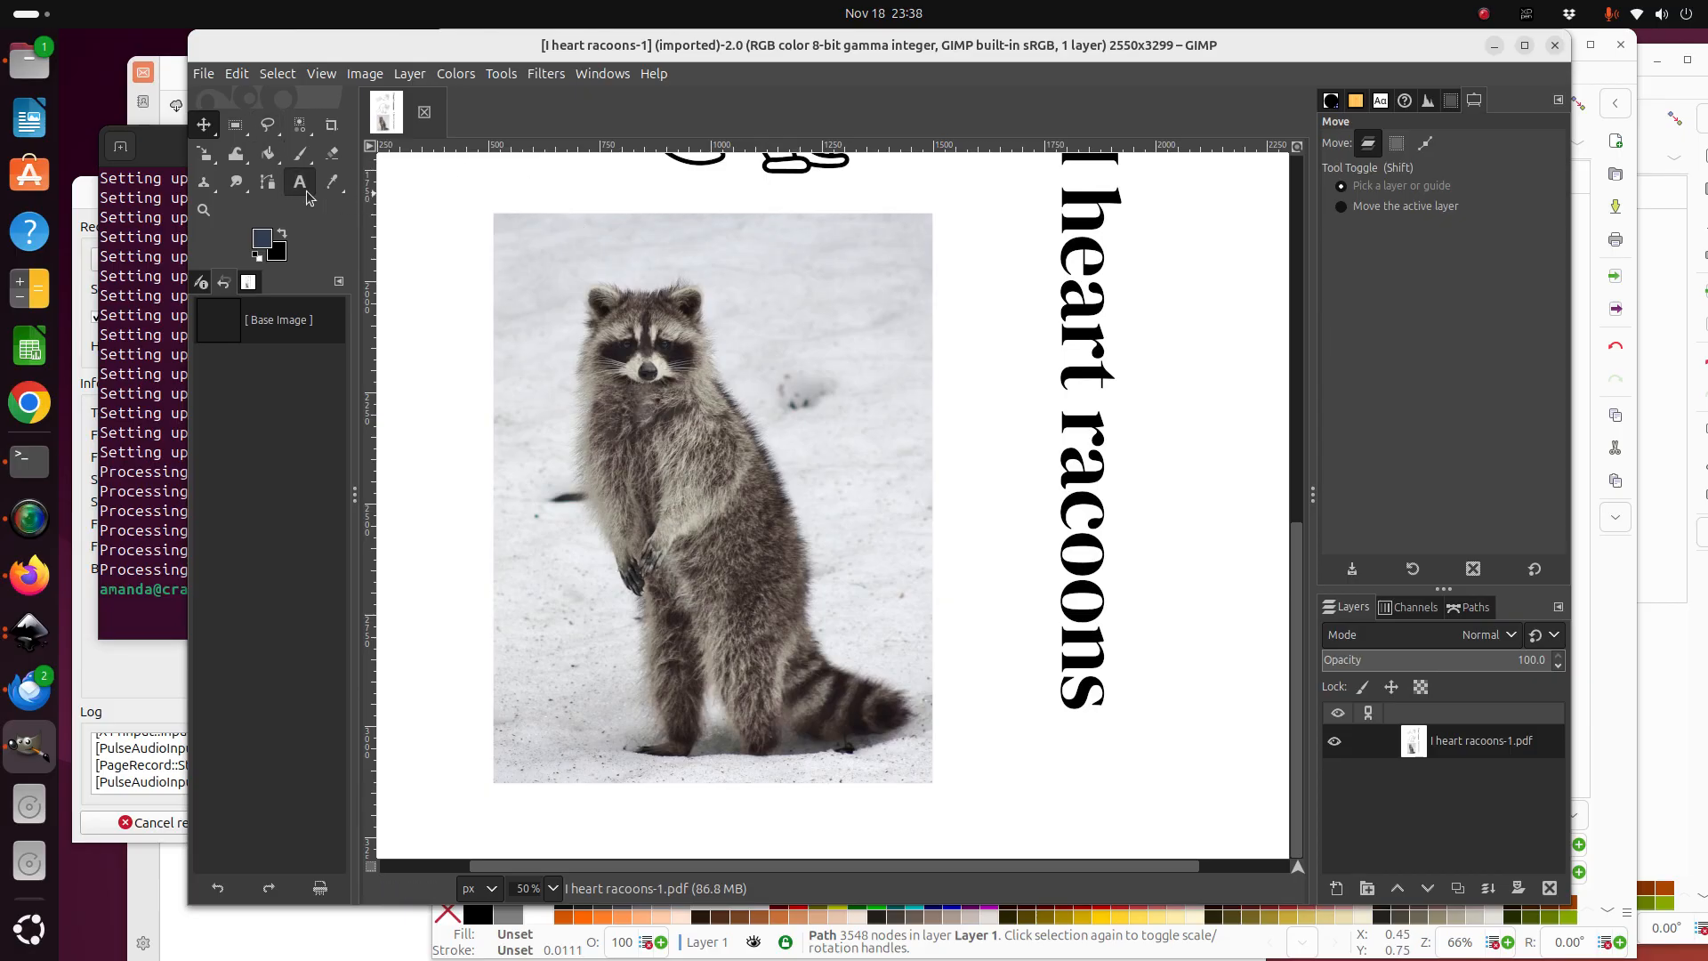
left_click(267, 134)
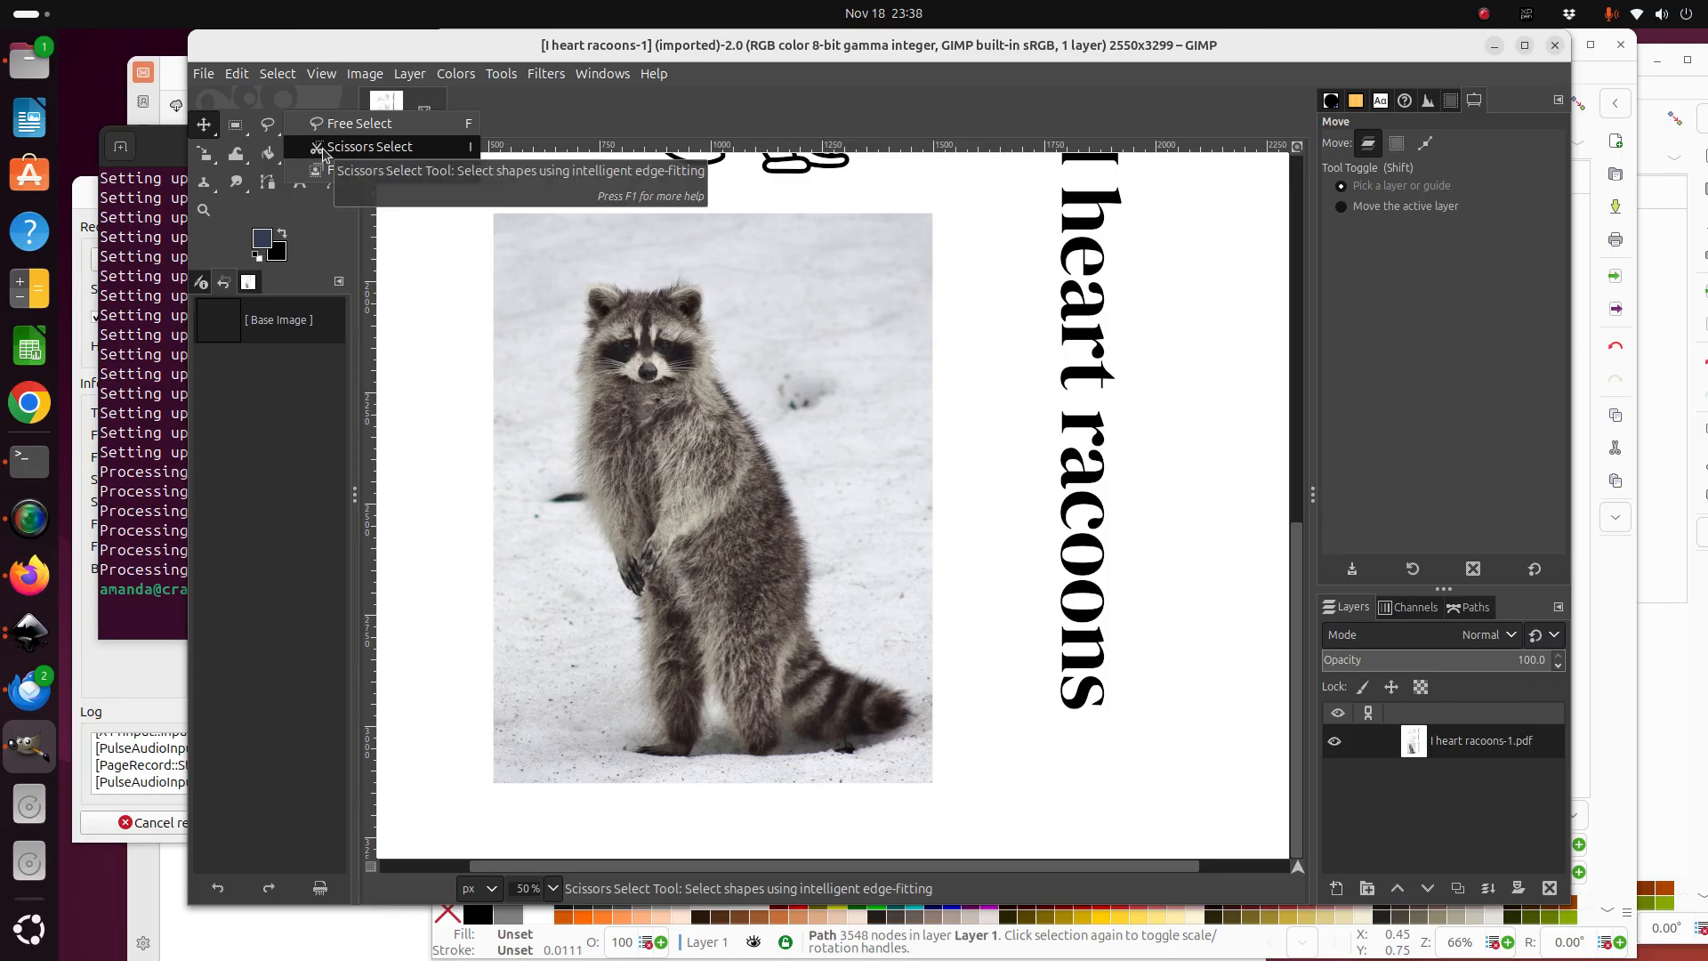
left_click(323, 148)
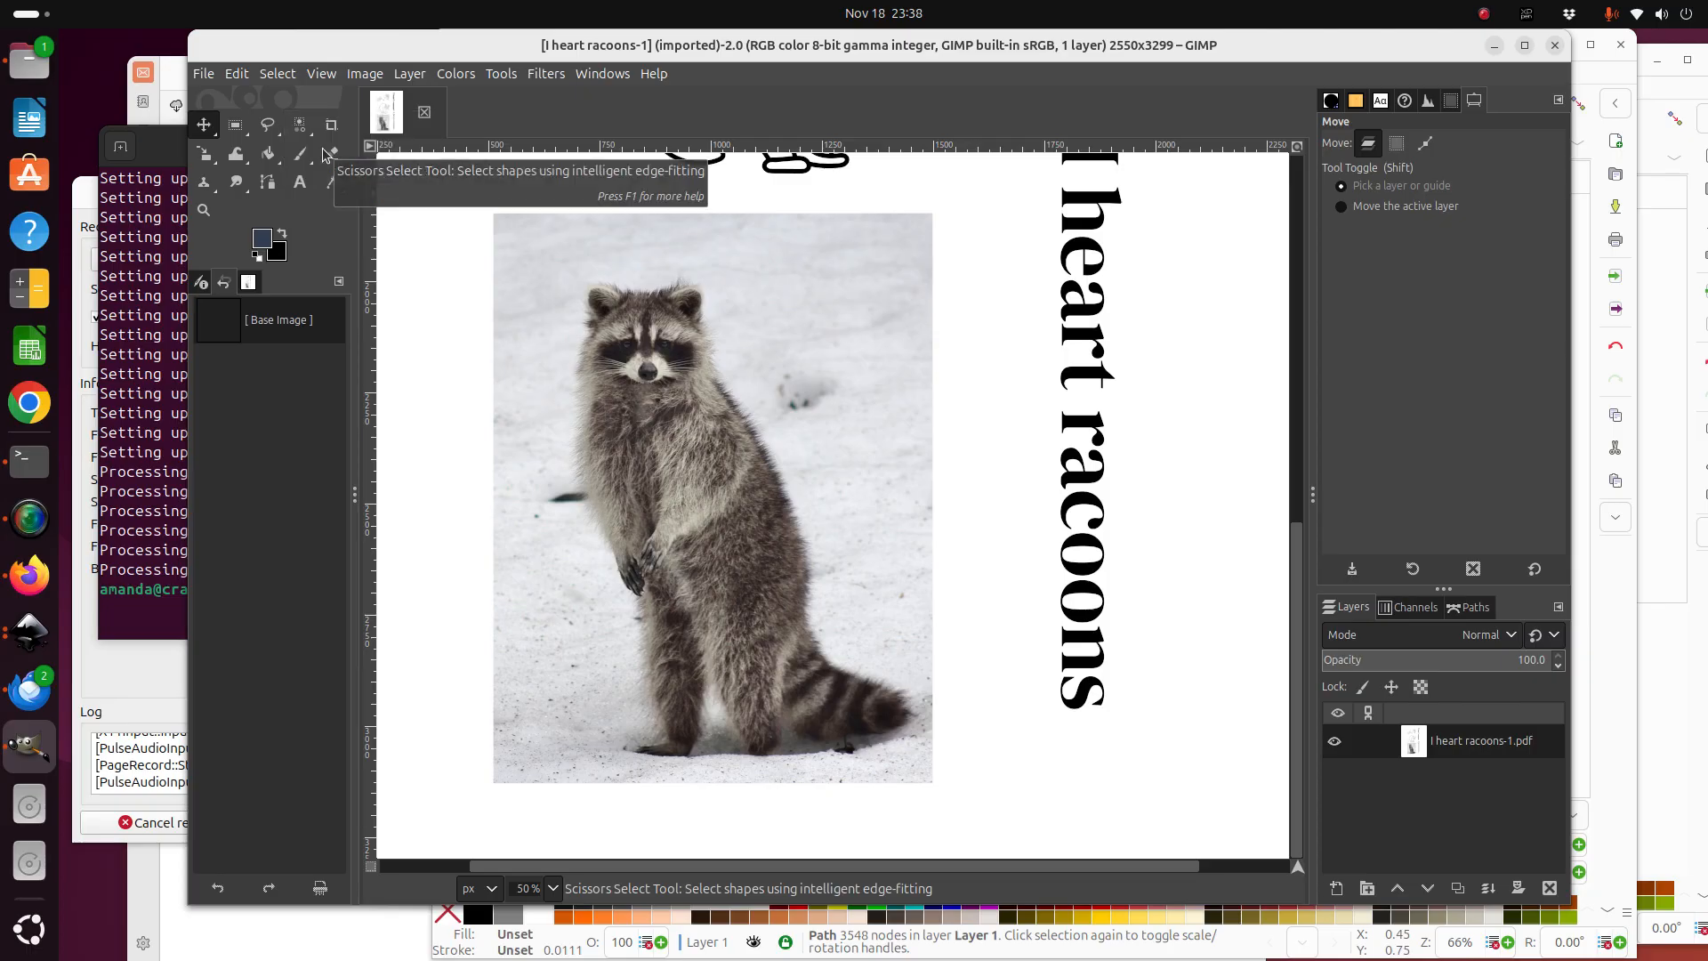
left_click(601, 281)
left_click(633, 287)
left_click(687, 280)
left_click(703, 286)
left_click(706, 321)
left_click(706, 343)
left_click(711, 364)
left_click(767, 442)
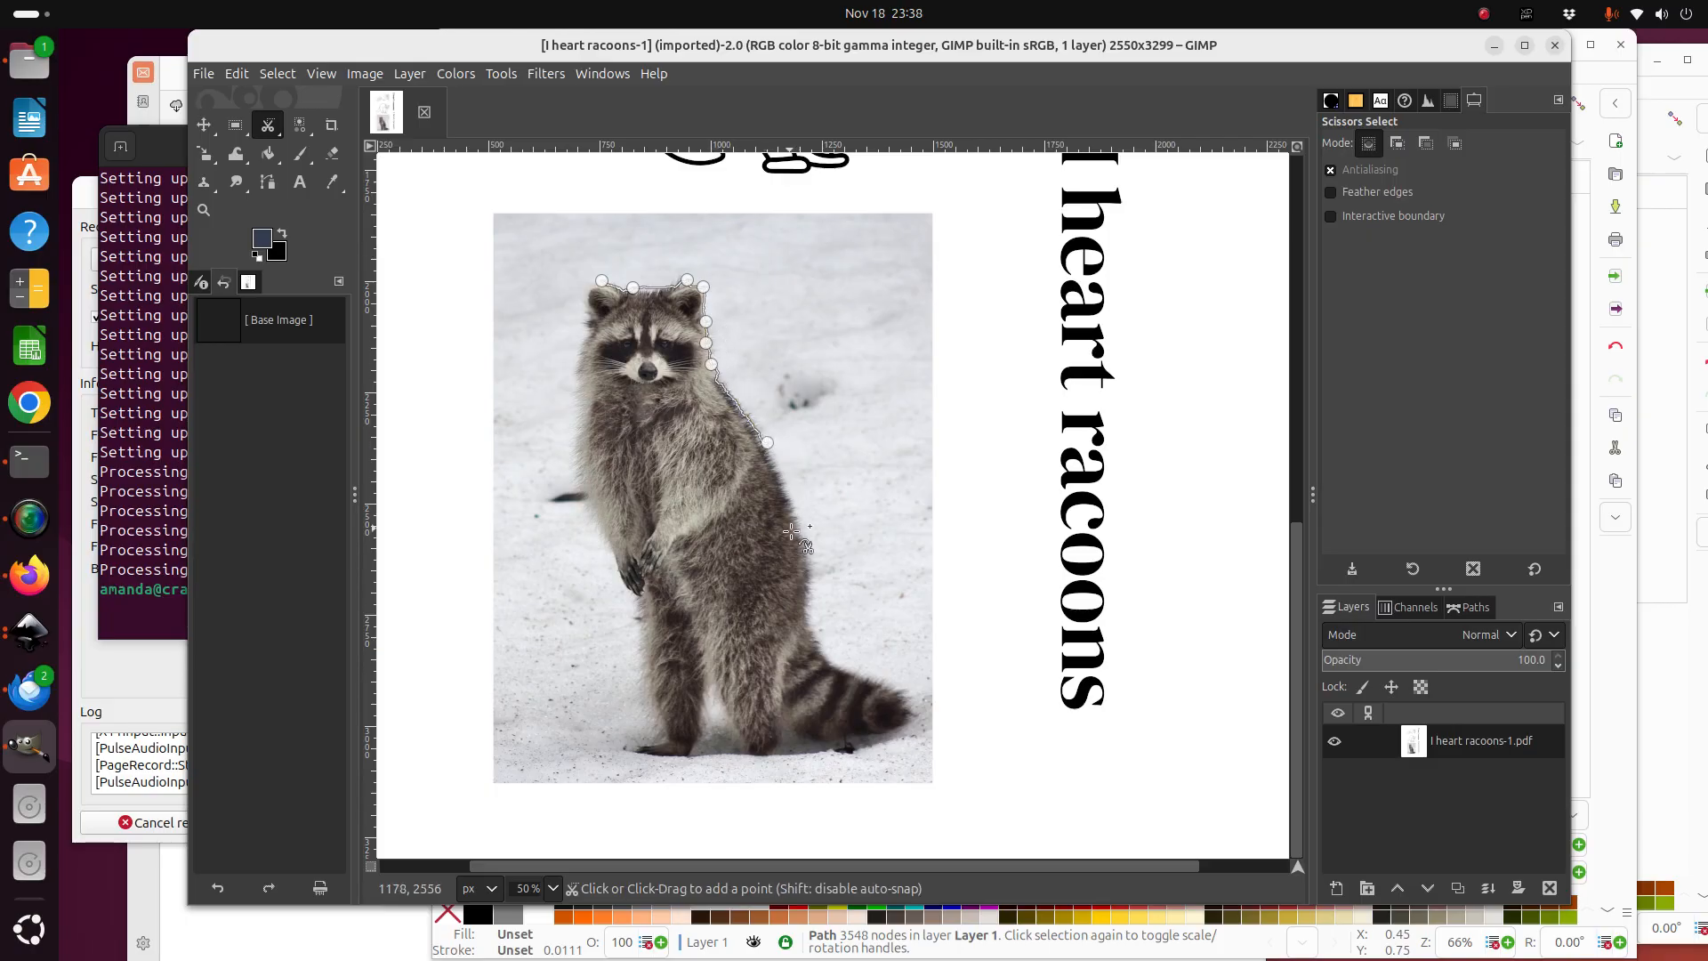
Continue the scissors outline down the raccoon's lower back, along the upper edge of the tail and around its tip.
left_click(806, 533)
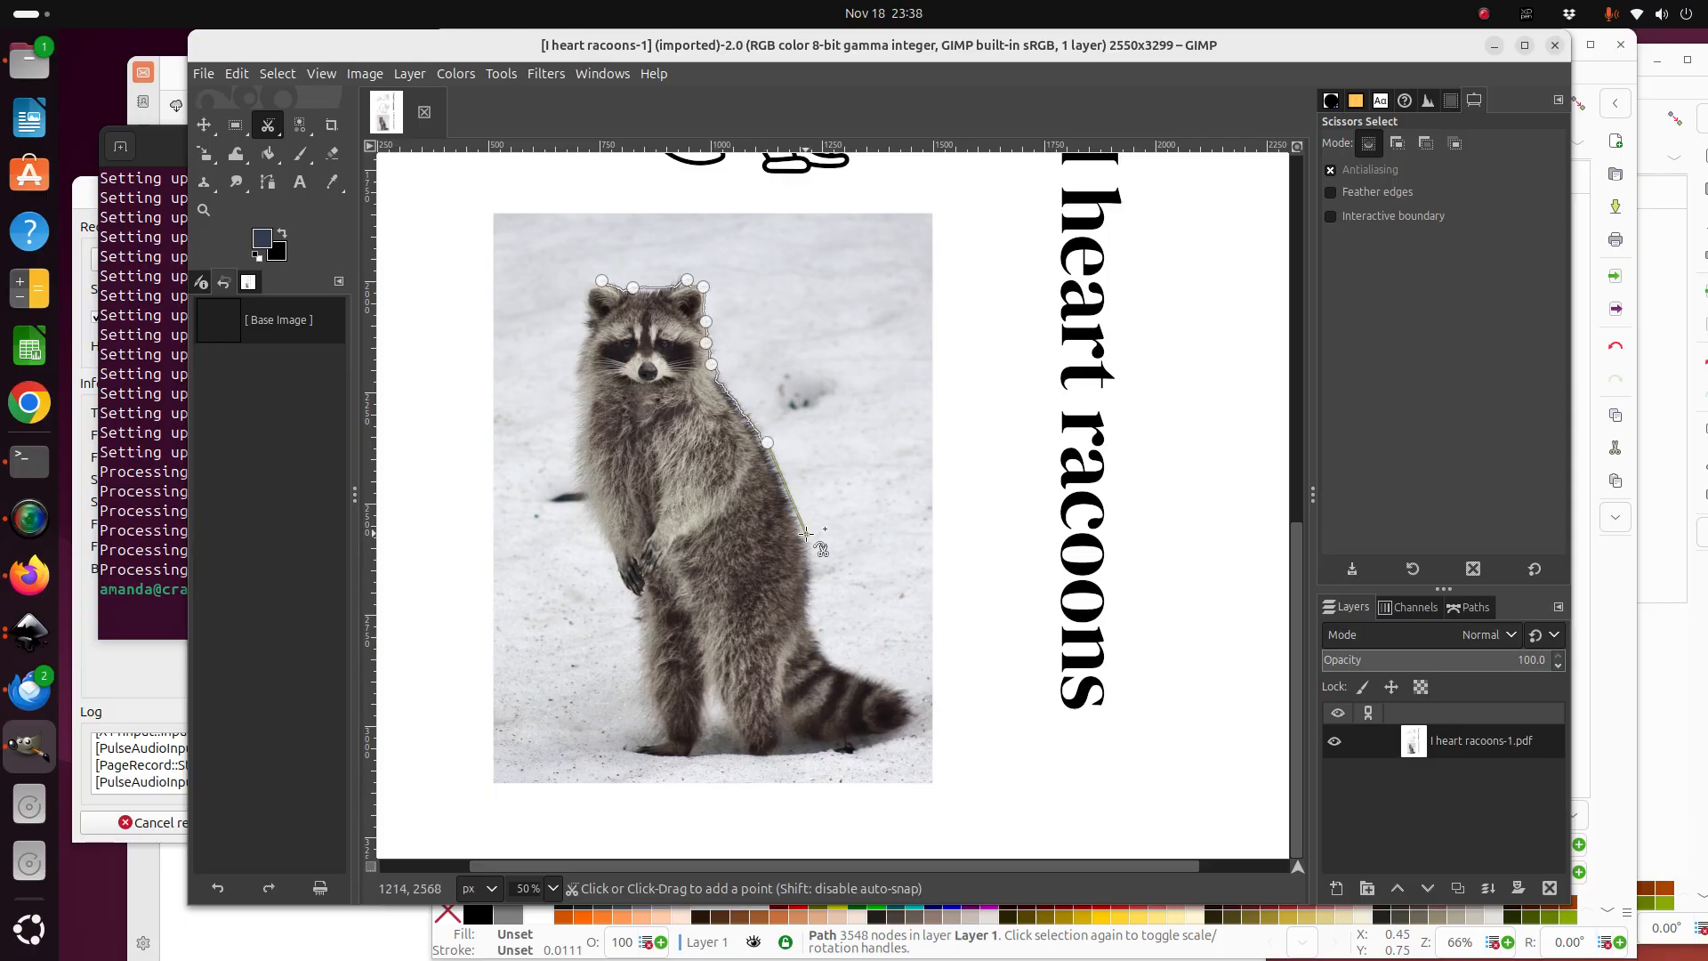
left_click(810, 608)
left_click(823, 649)
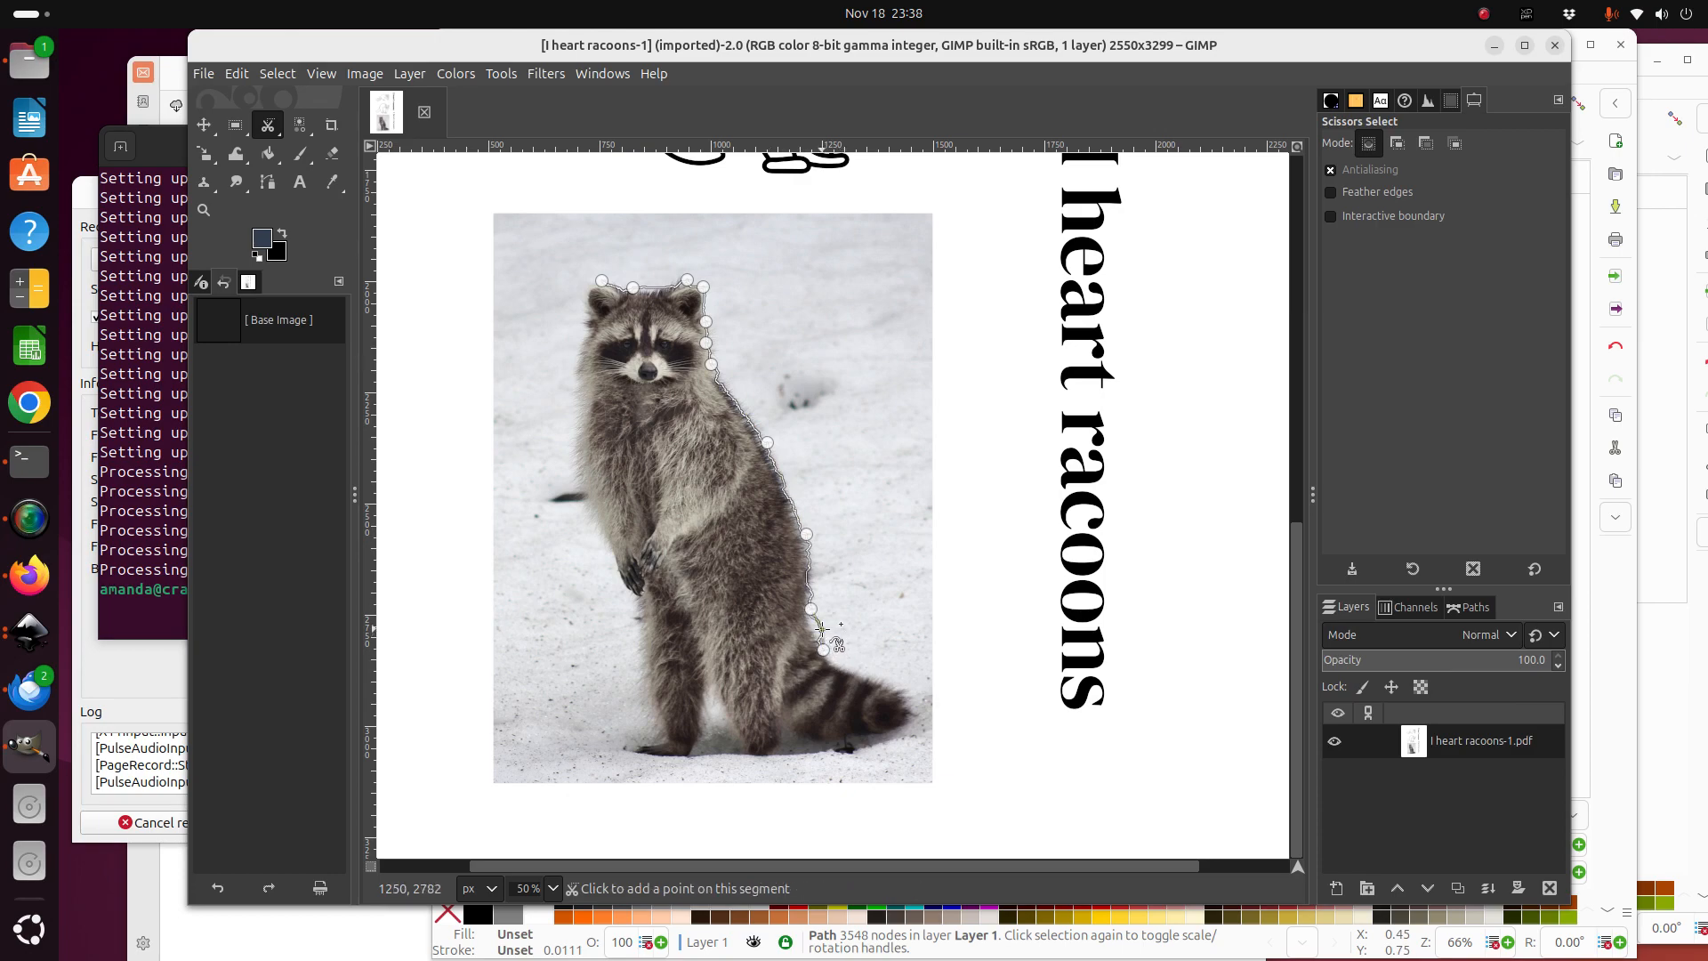
left_click(810, 631)
left_click(860, 672)
left_click(895, 686)
left_click(911, 702)
left_click(915, 718)
left_click(897, 733)
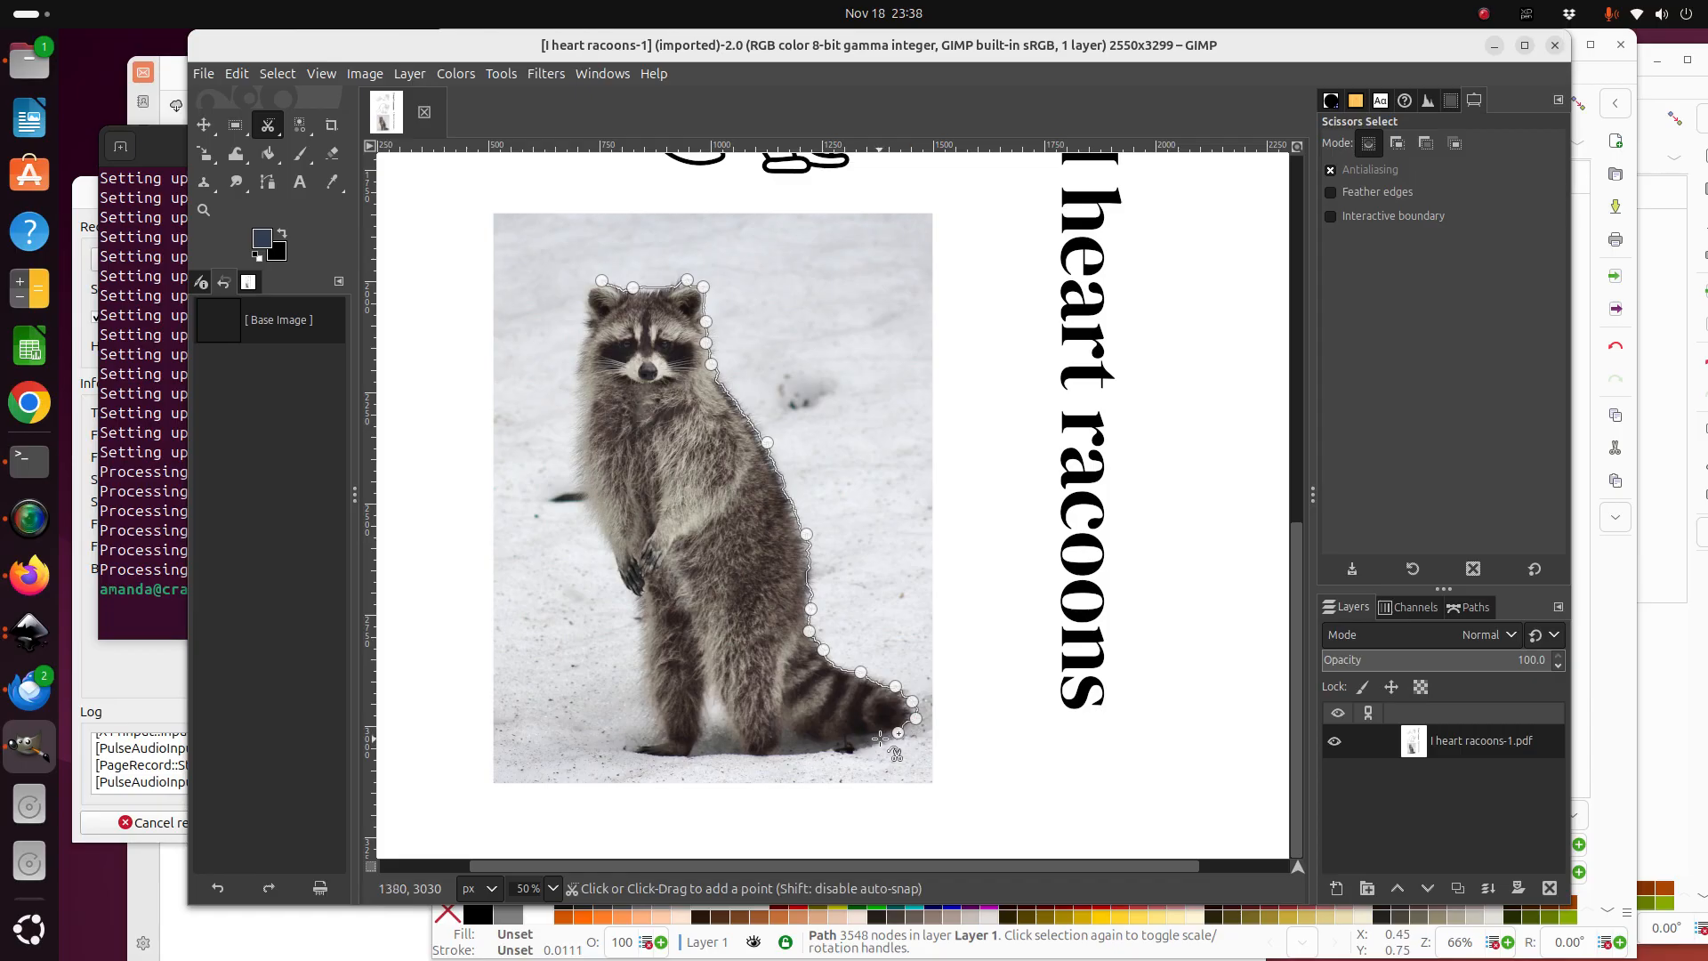
Extend the scissors outline along the underside of the tail to the sole of the hind foot nearest the tail.
left_click(867, 734)
left_click(827, 740)
left_click(806, 738)
left_click(793, 730)
left_click(786, 736)
left_click(772, 748)
left_click(751, 754)
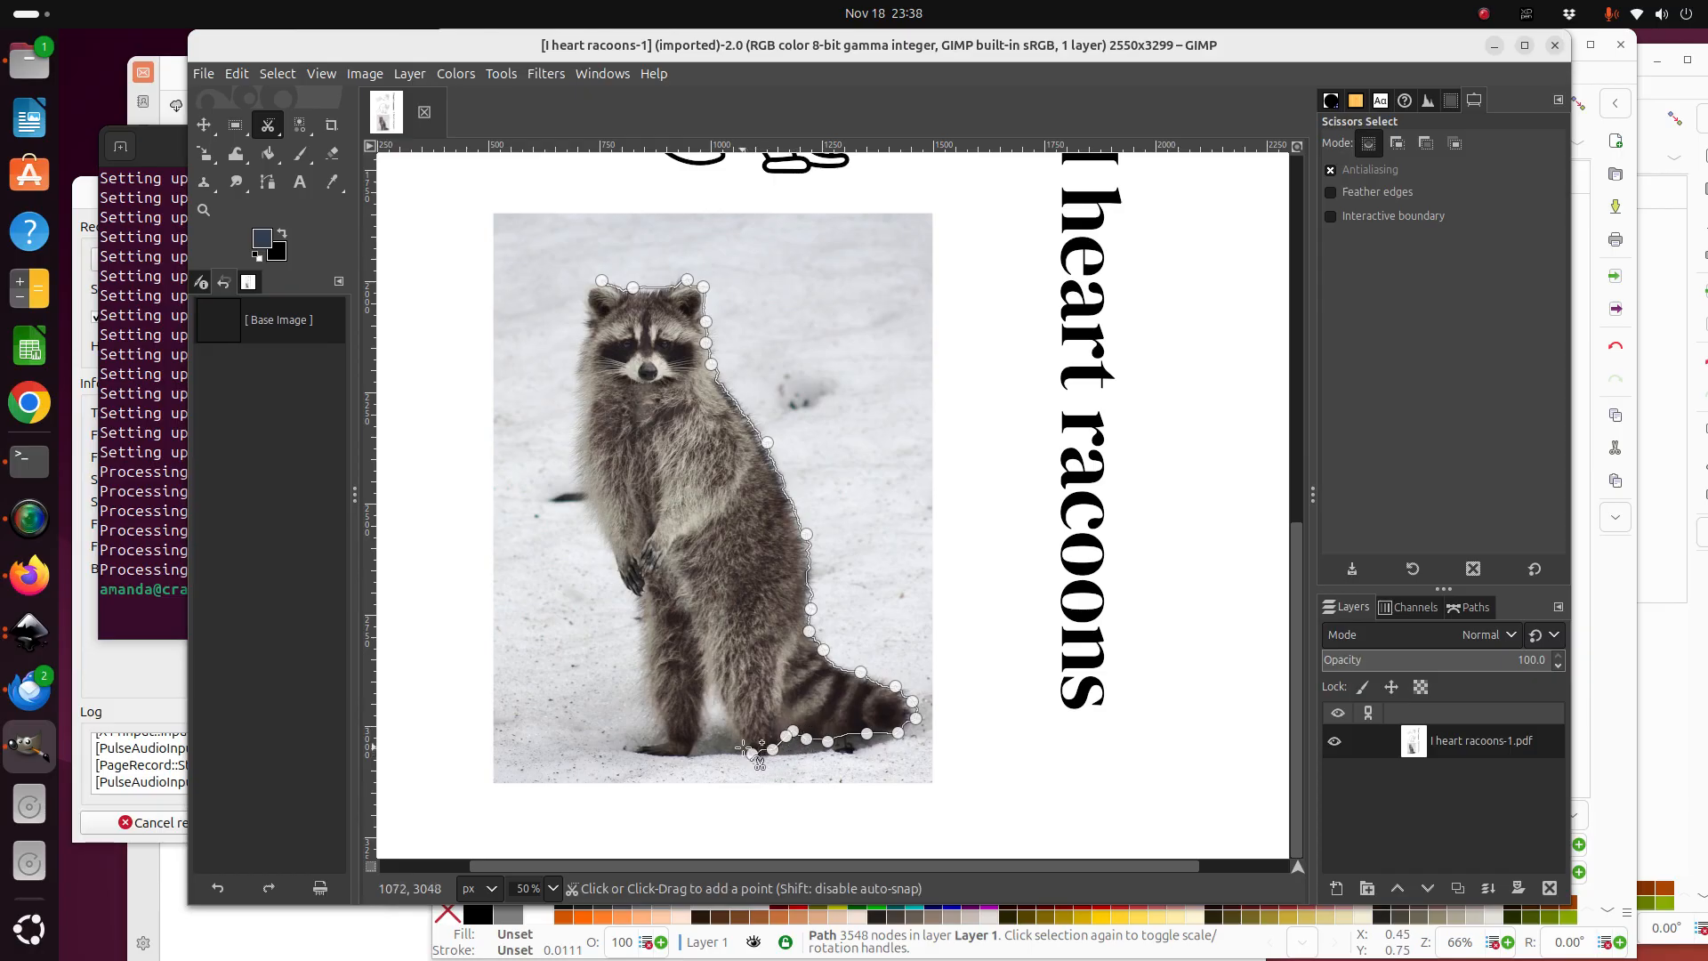
Carry the scissors outline up through the gap between the raccoon's legs and around the other hind foot.
left_click(740, 742)
left_click(713, 697)
left_click(706, 711)
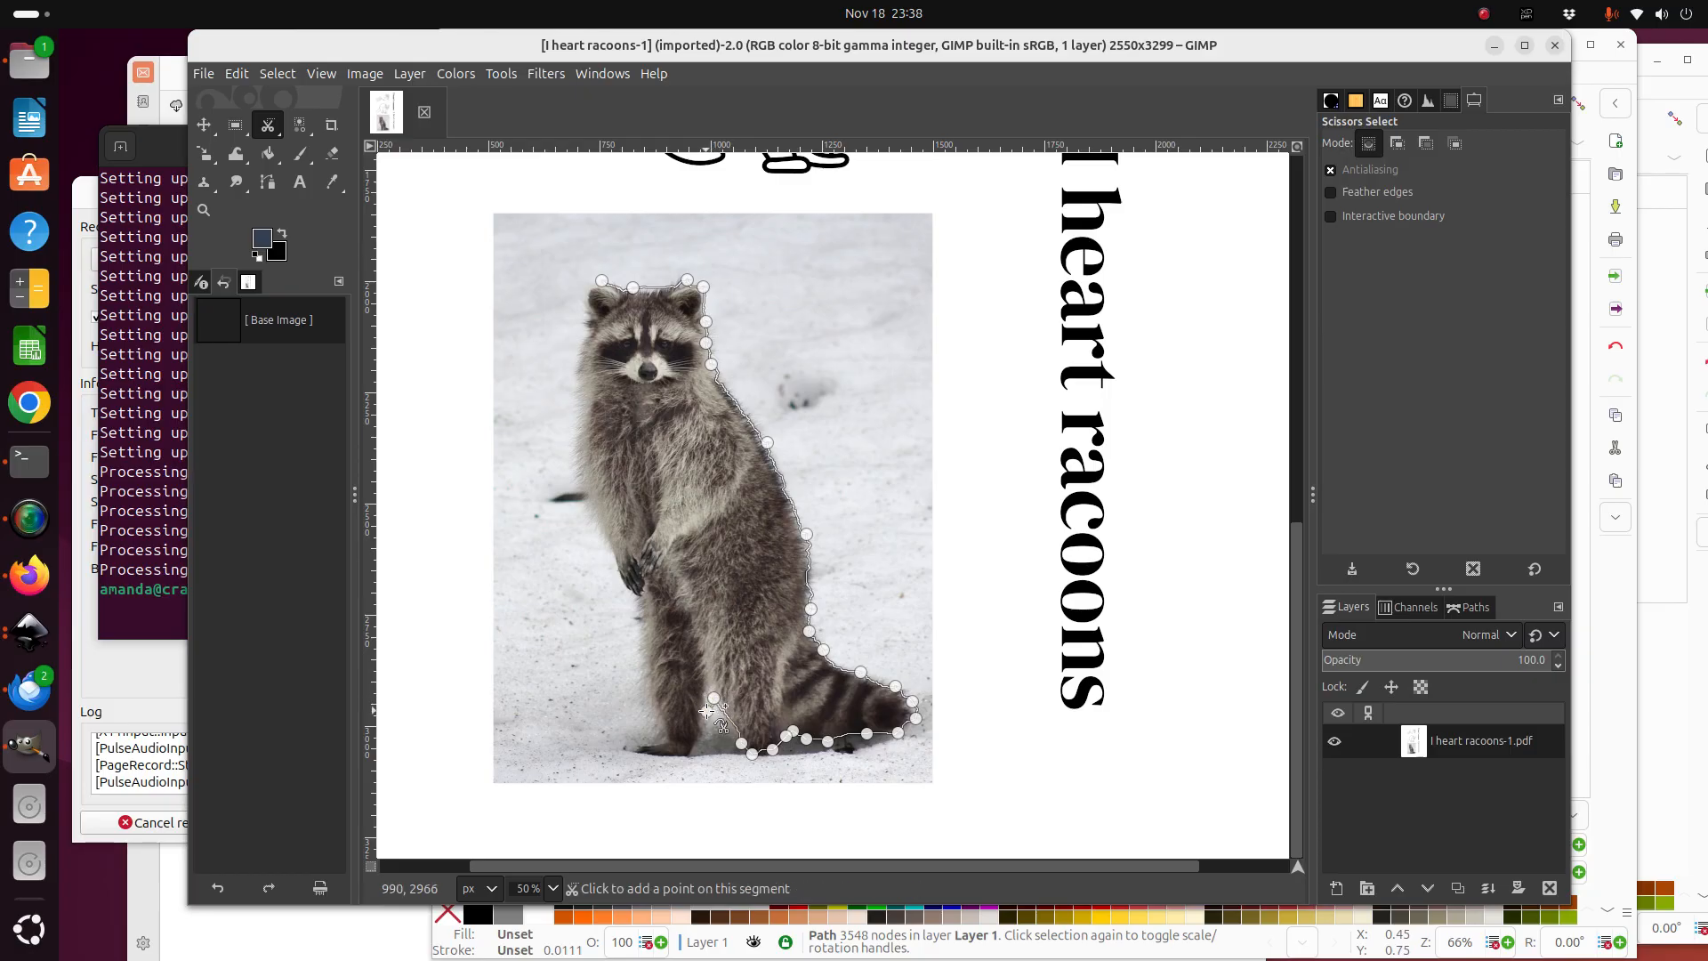
left_click(695, 743)
left_click(693, 755)
left_click(637, 755)
left_click(638, 745)
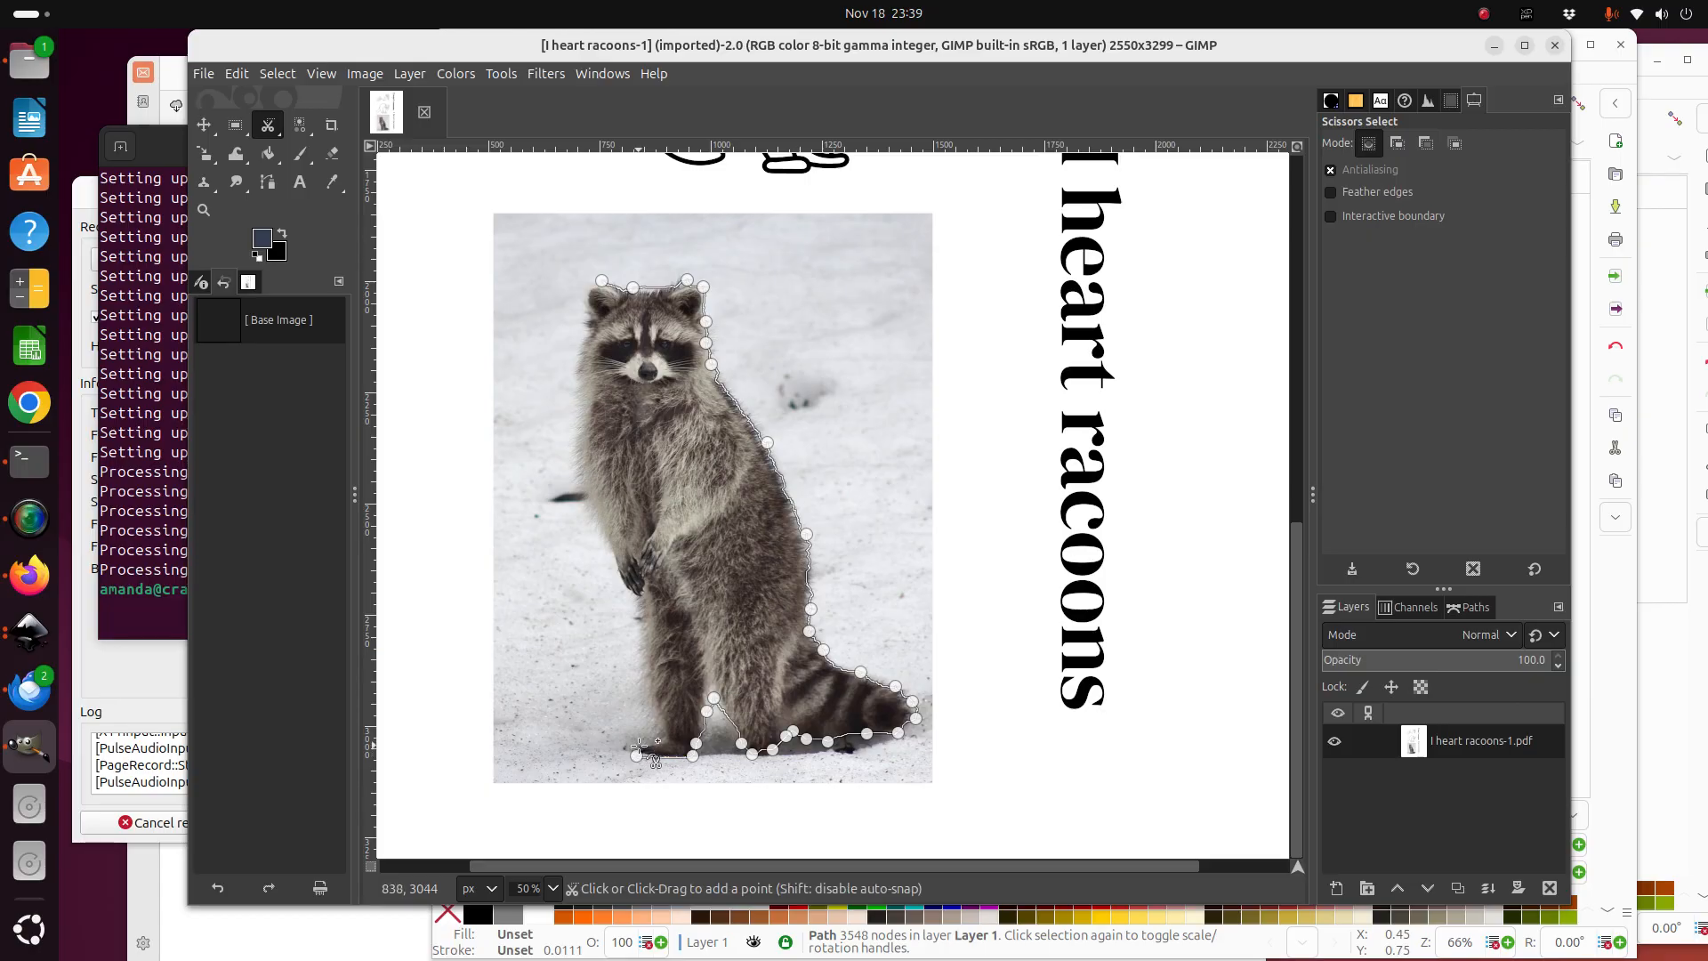
left_click(671, 740)
Trace the scissors outline up the outer leg, around the front paw and along the raccoon's belly.
left_click(645, 700)
left_click(645, 659)
left_click(630, 599)
left_click(612, 553)
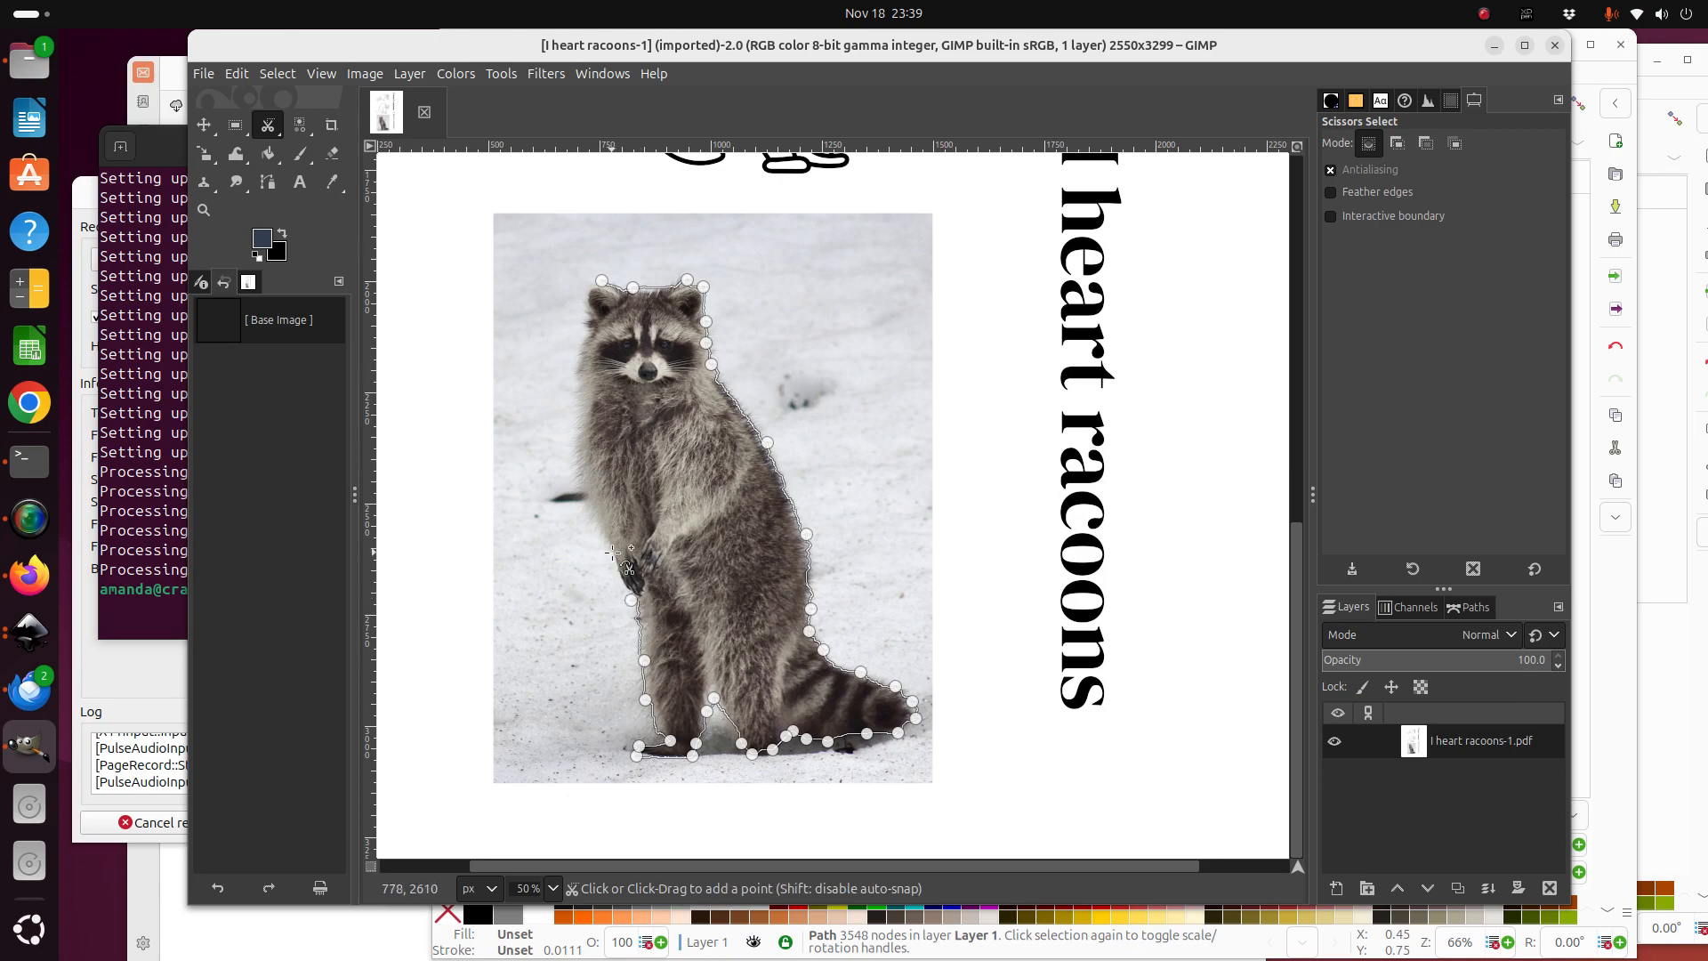
left_click(585, 497)
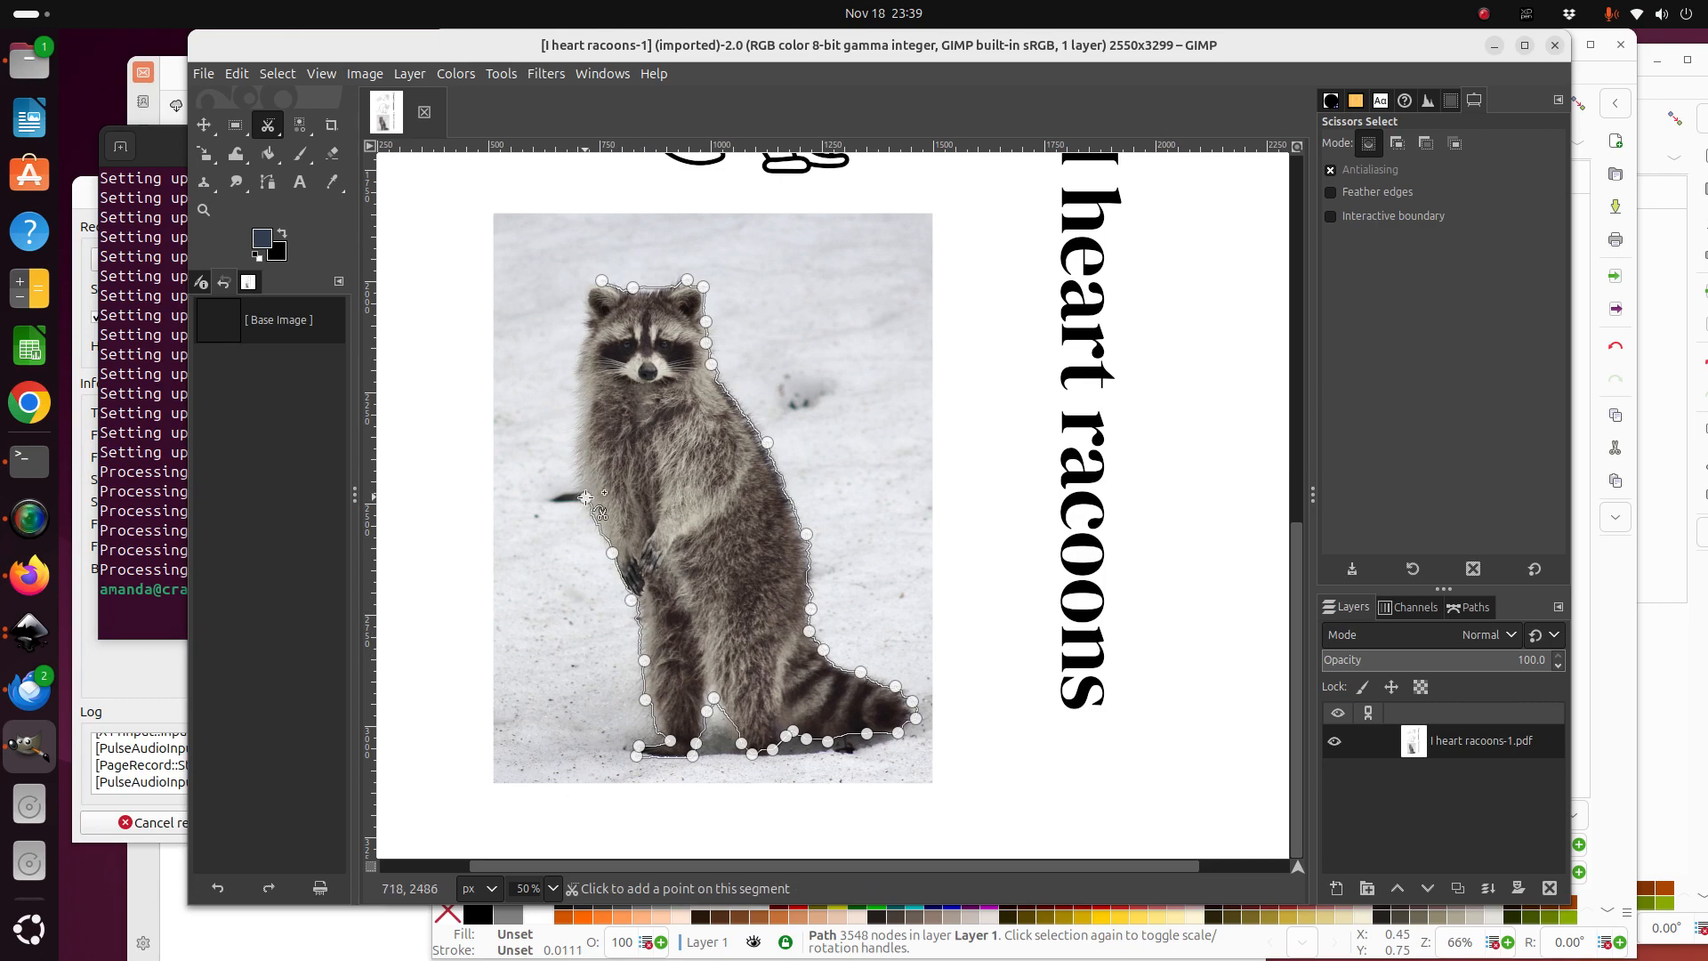
left_click(574, 438)
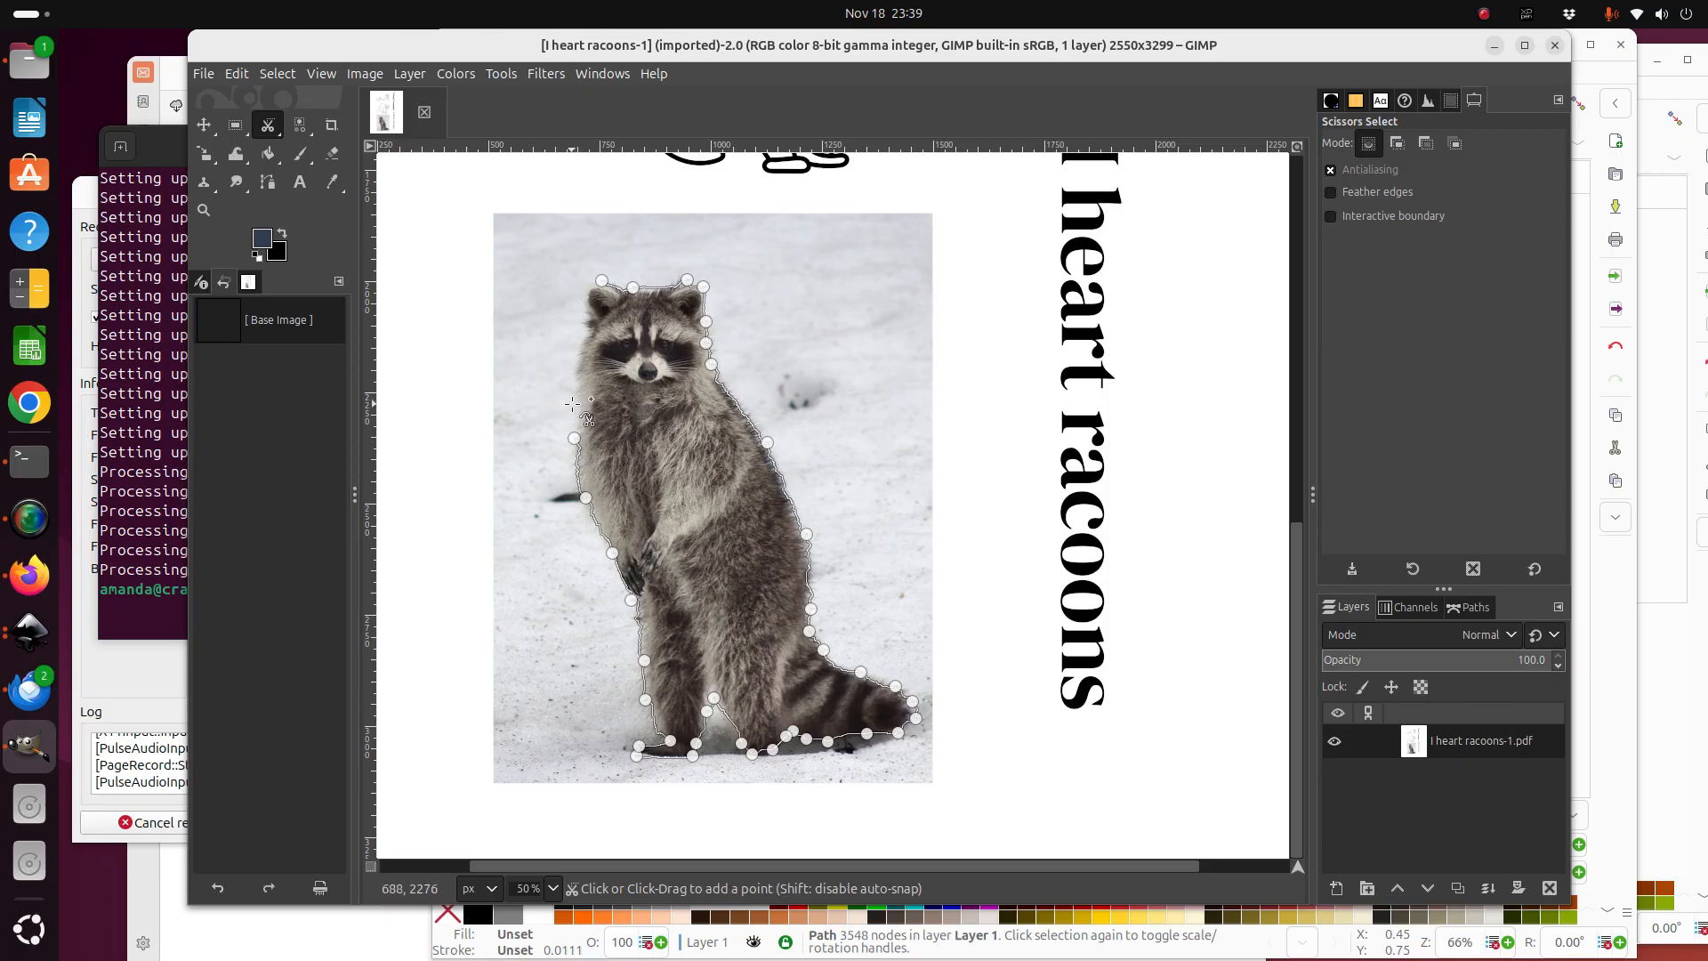
Trace the chest and cheek up to the first ear, close the scissors outline at its starting point and convert it to a selection.
left_click(573, 401)
left_click(578, 363)
left_click(591, 334)
left_click(589, 315)
left_click(587, 288)
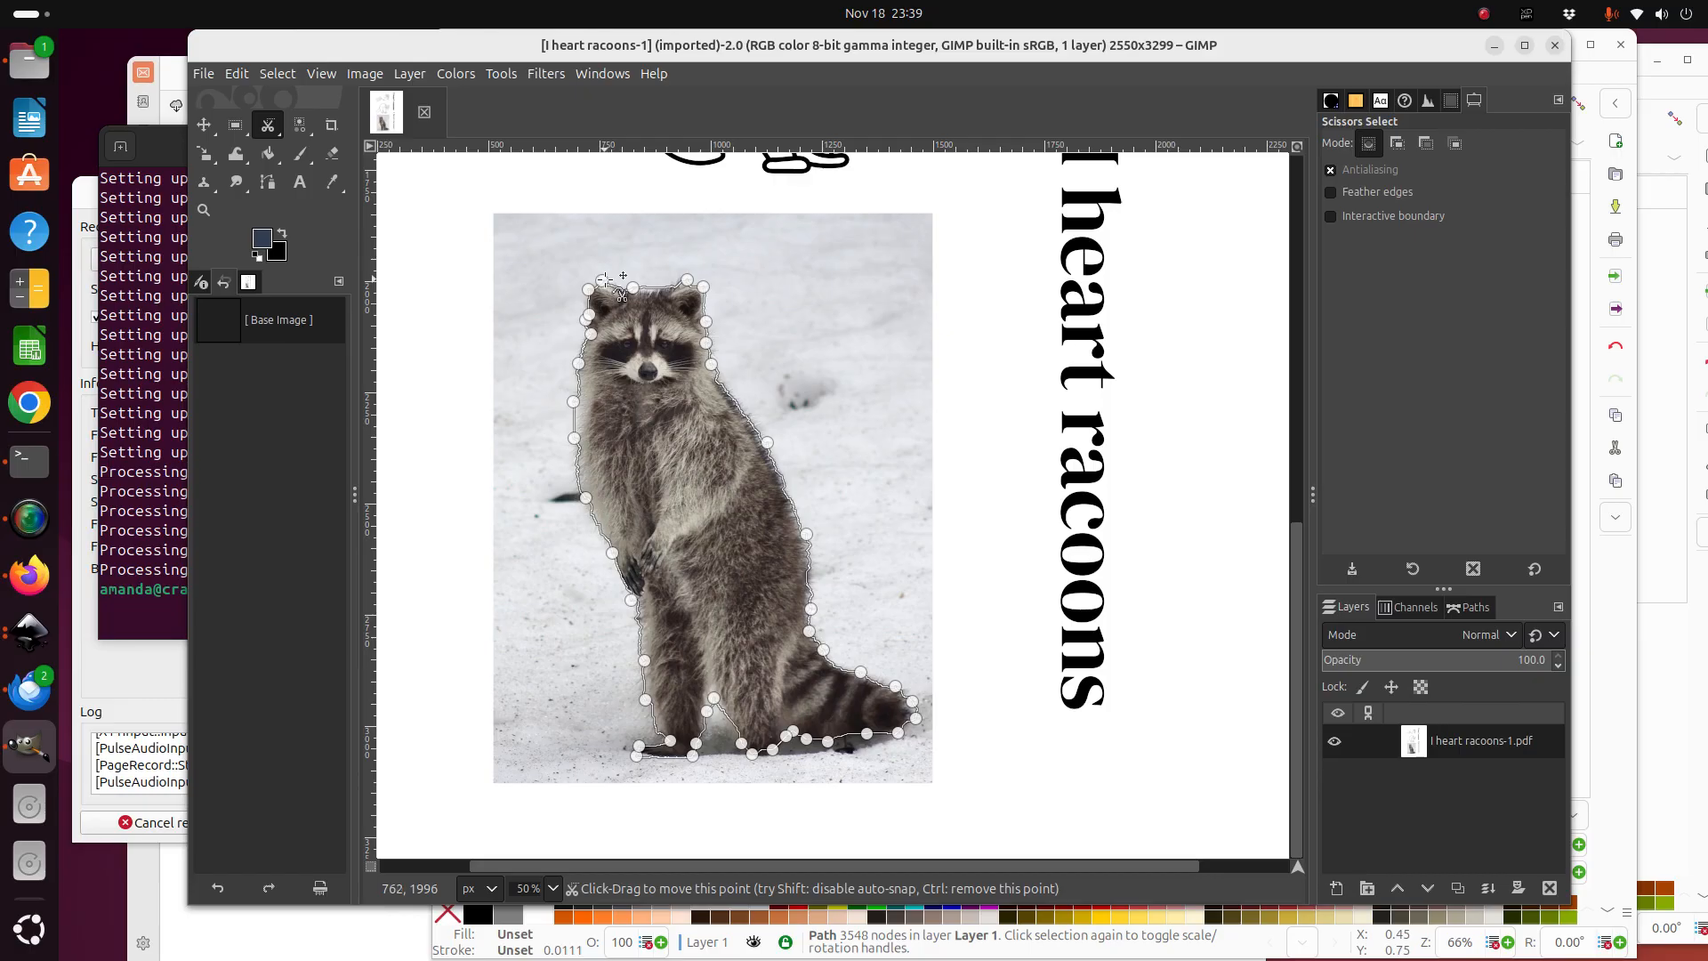
left_click(605, 281)
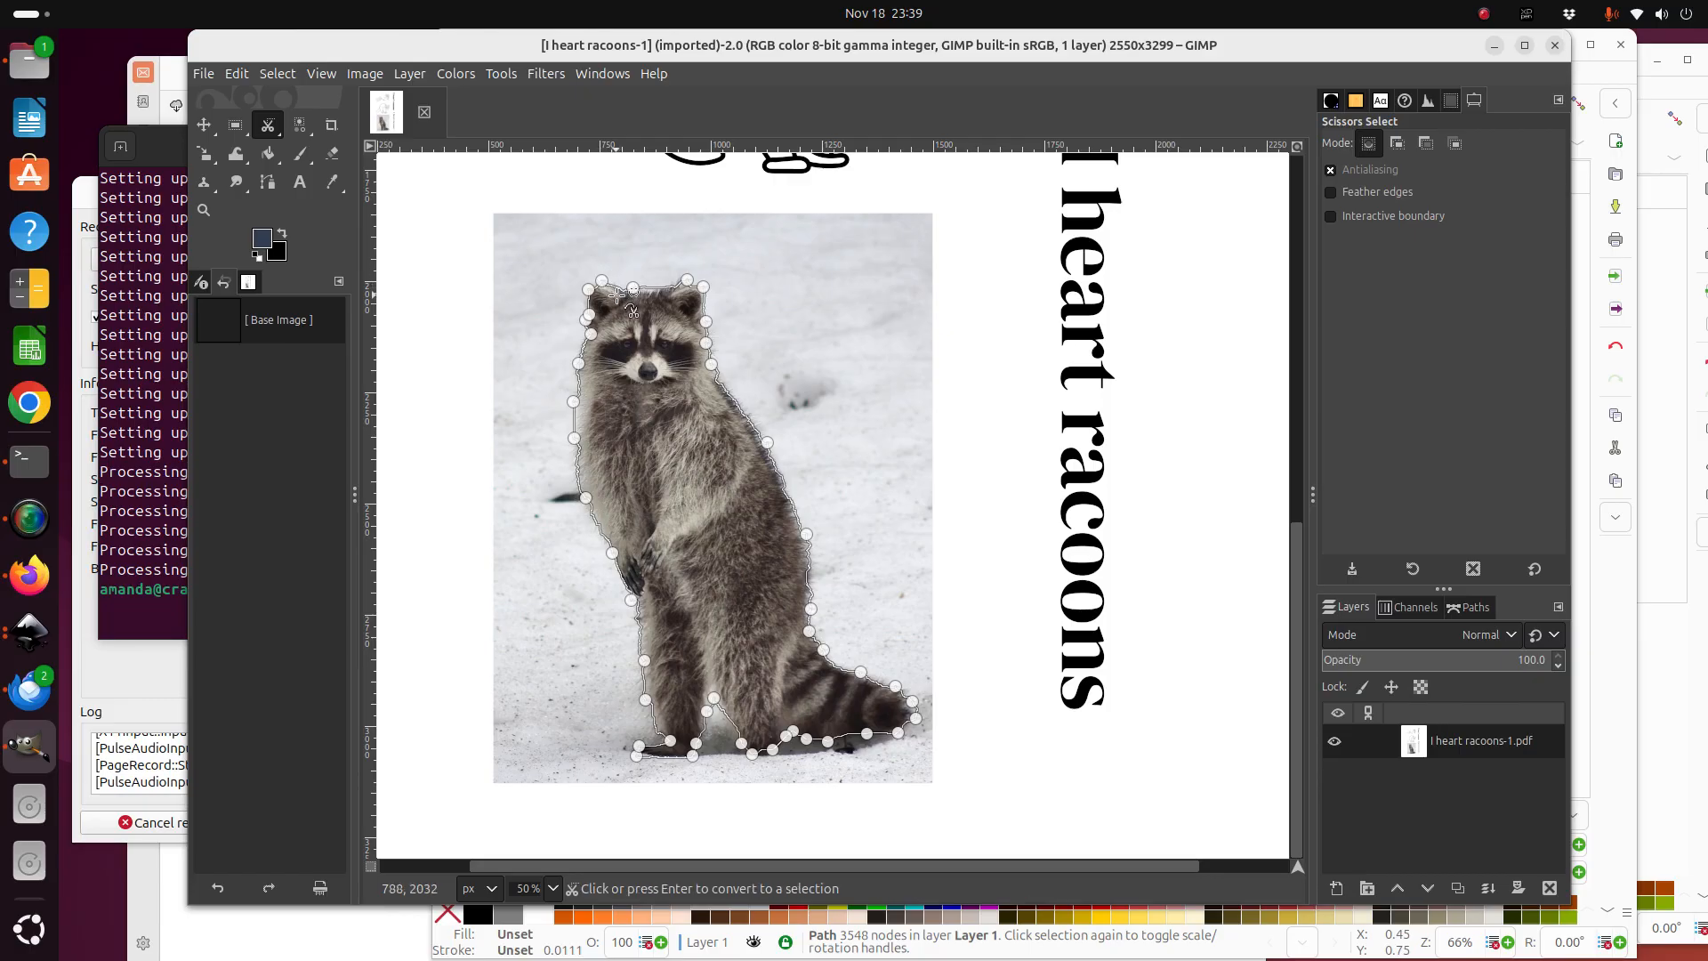
left_click(620, 293)
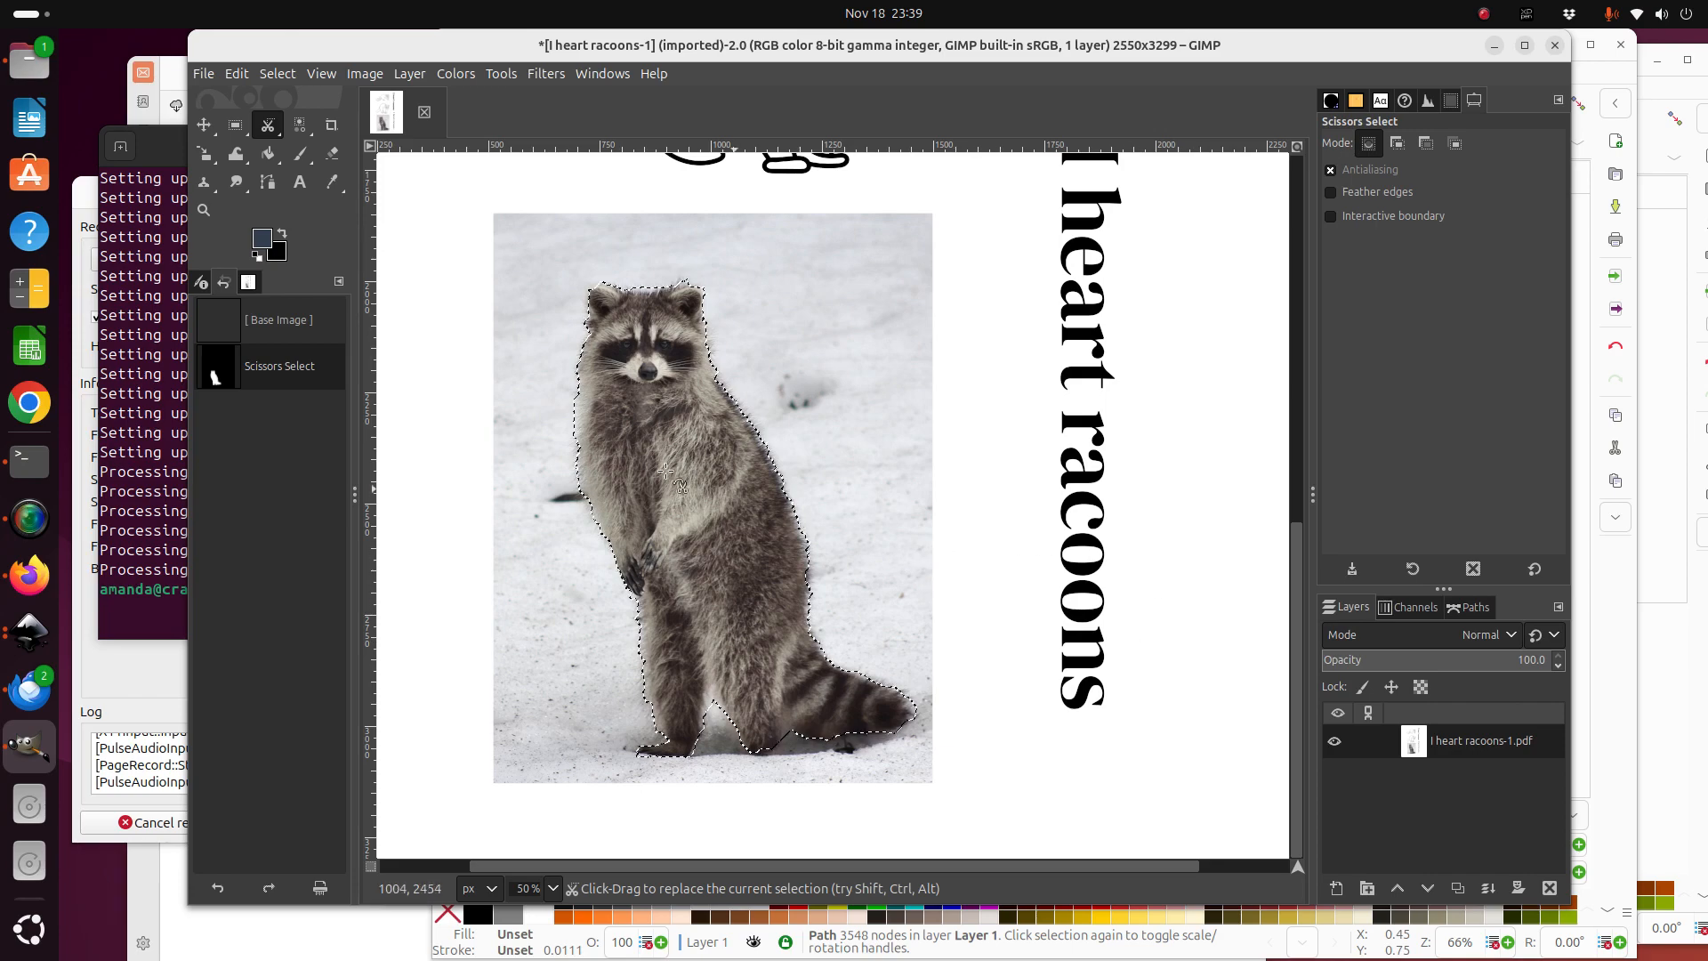
Change the background color to white (ffffff).
left_click(281, 257)
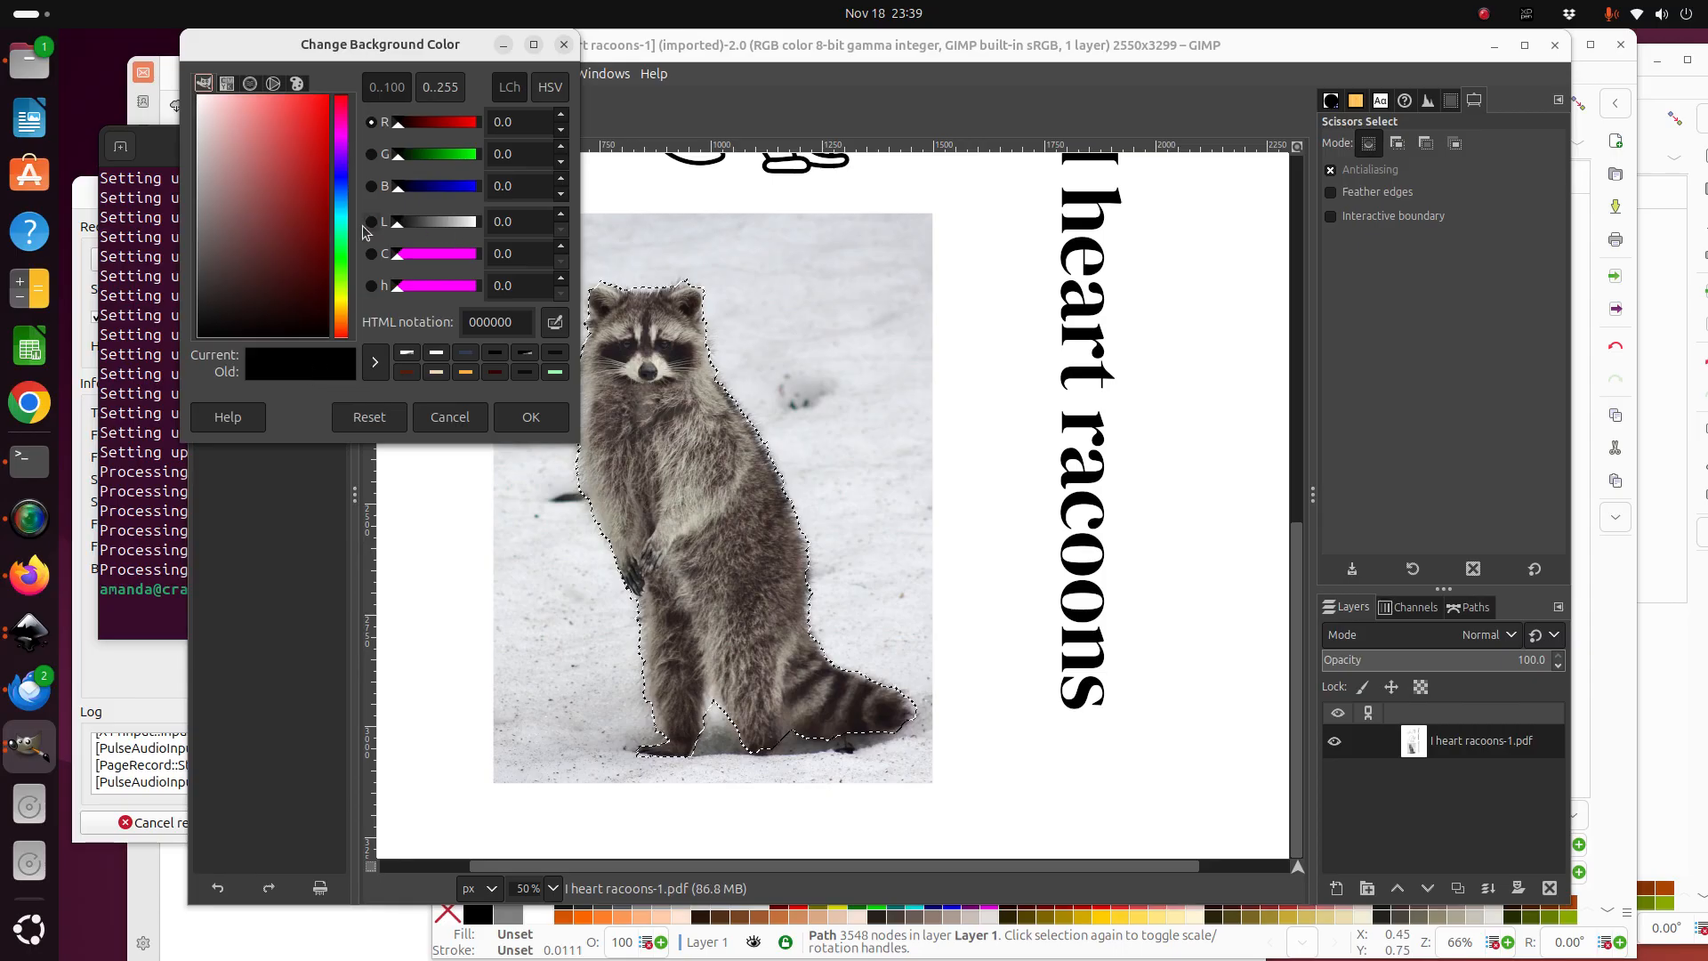
left_click_drag(257, 282, 172, 49)
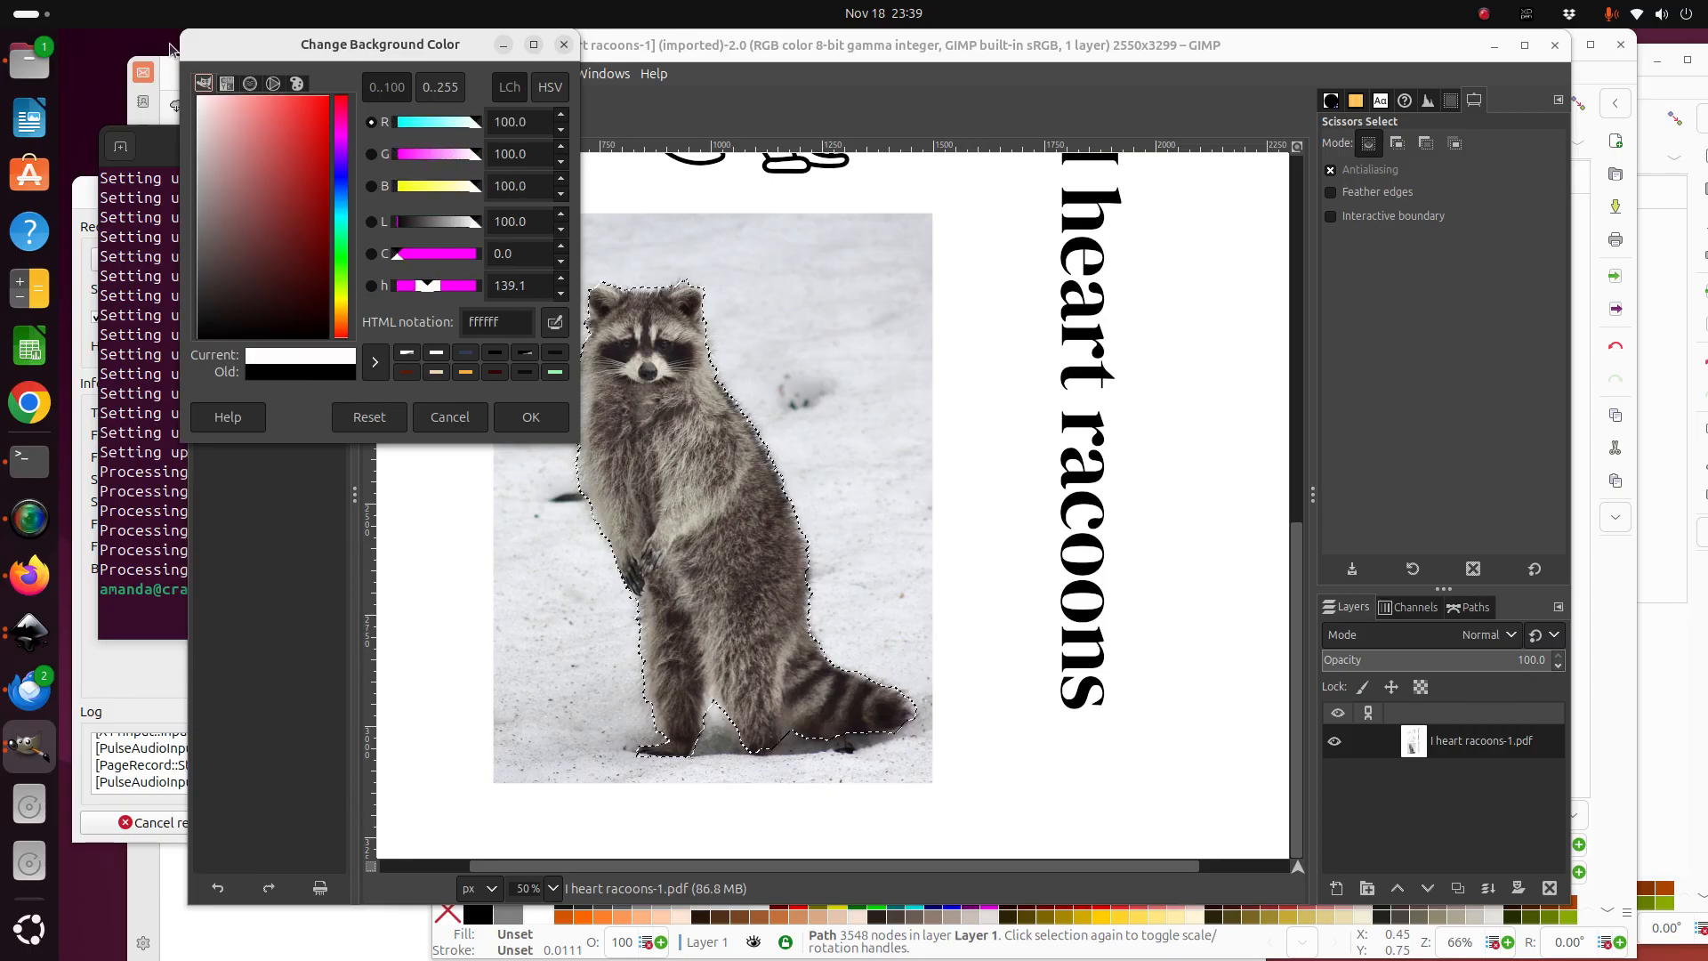
left_click(530, 417)
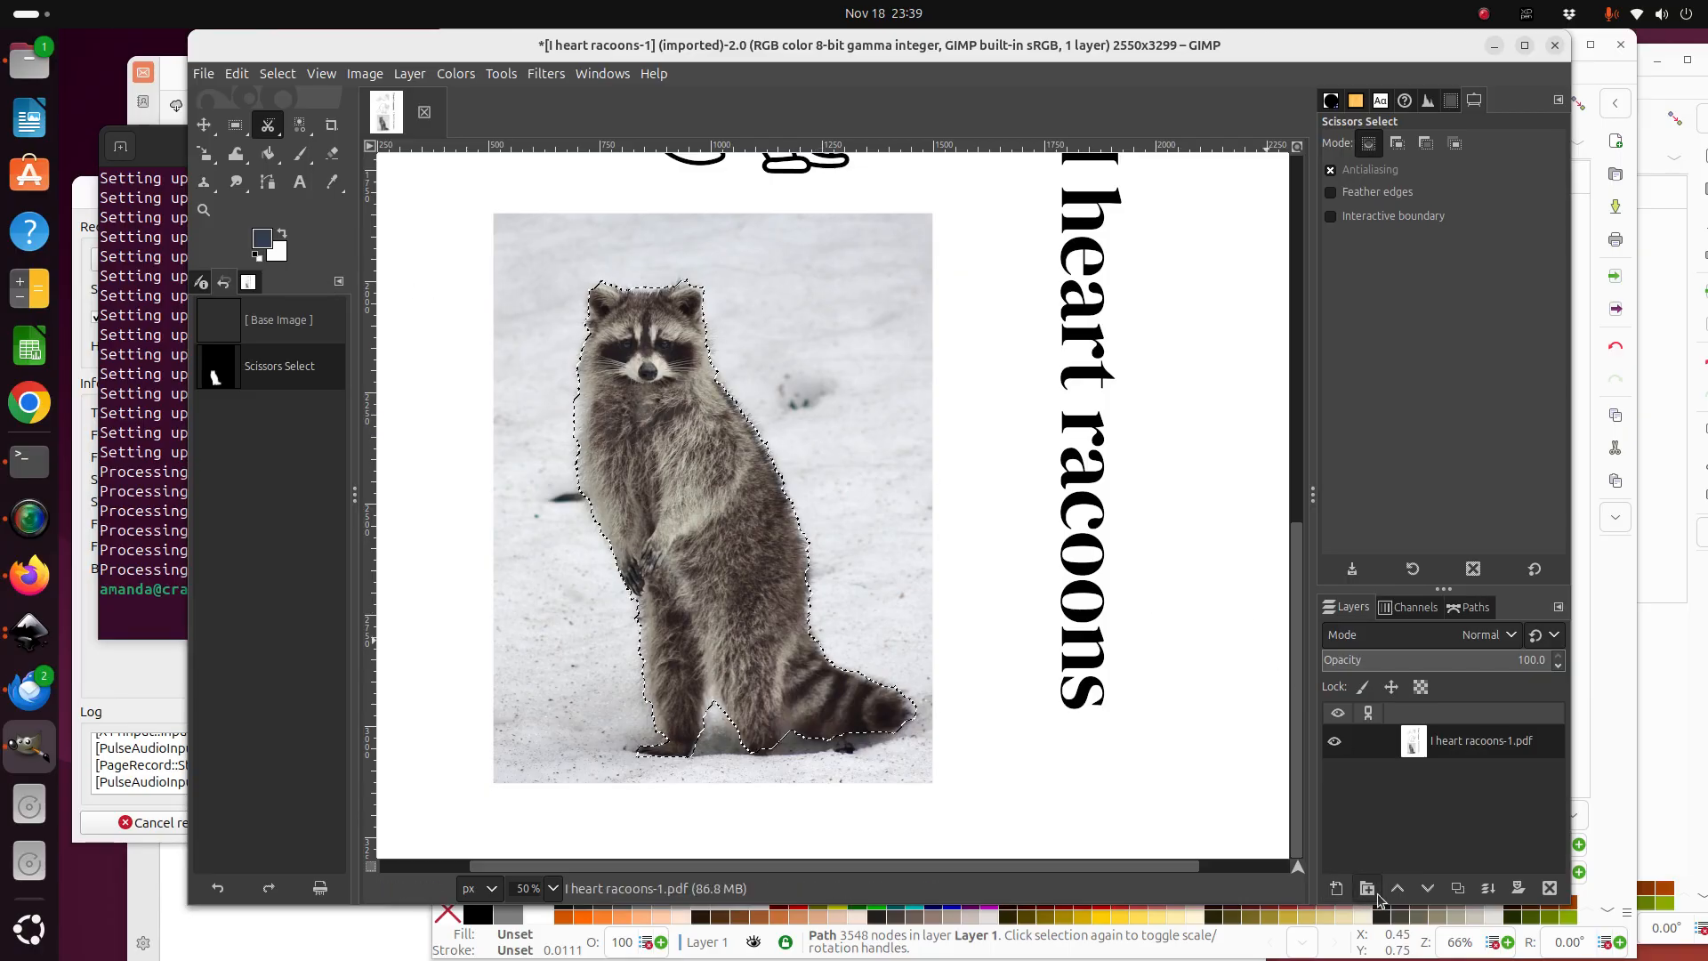
left_click(1345, 889)
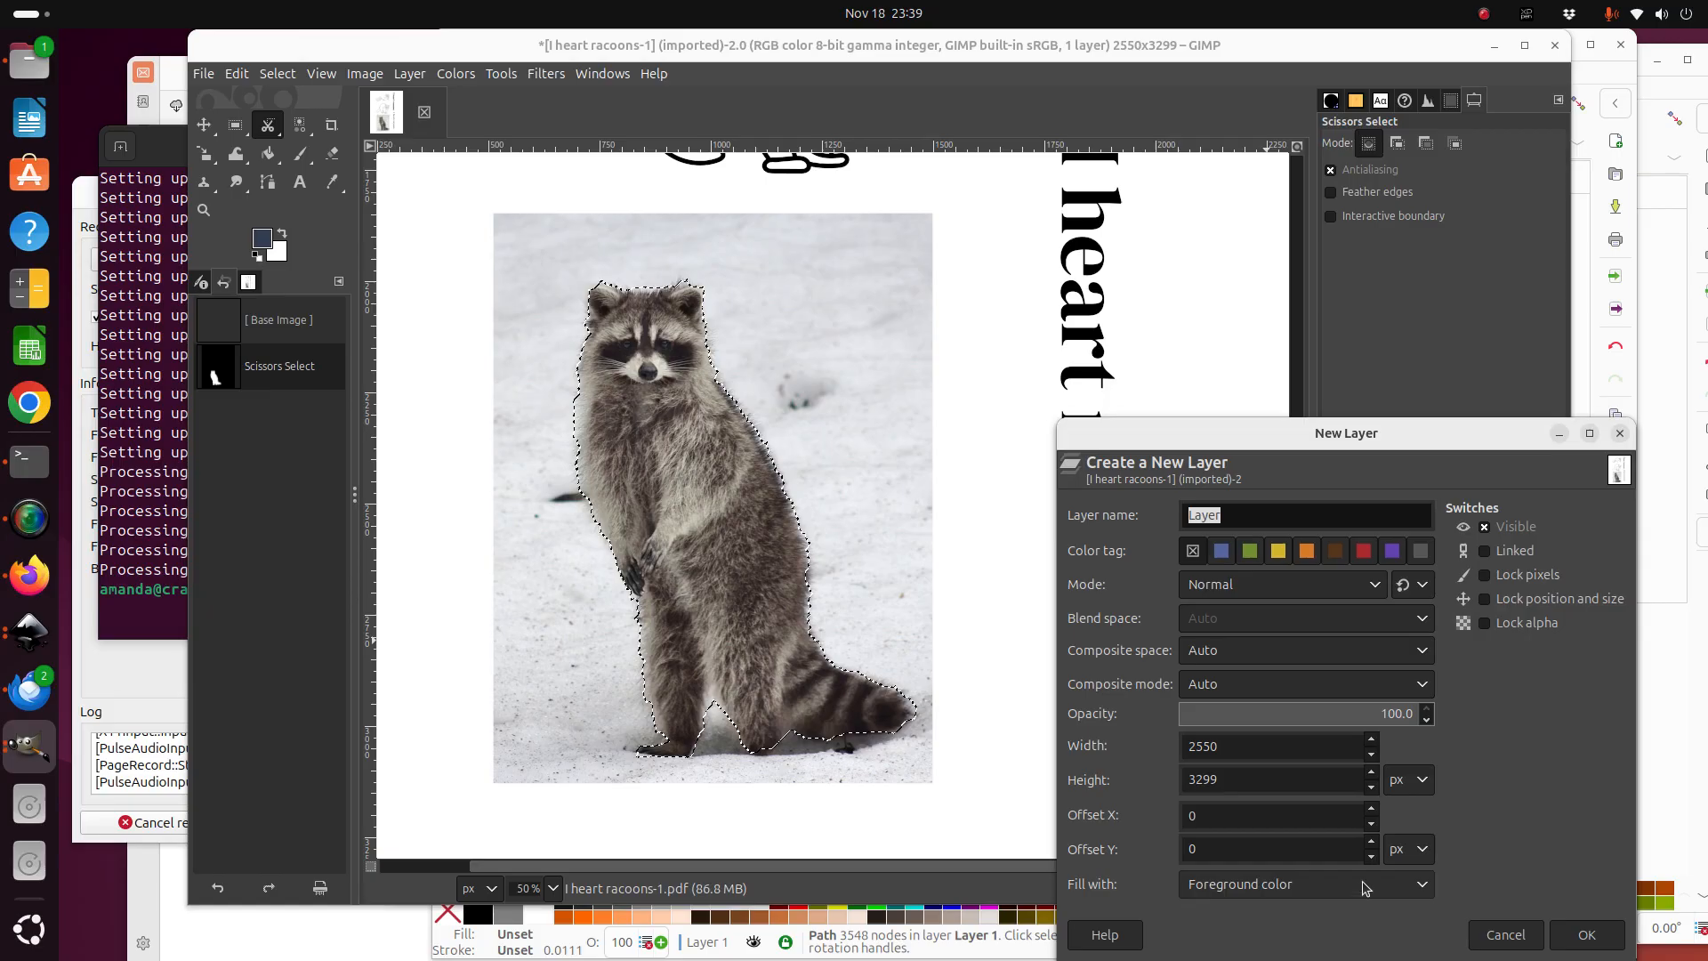
left_click(1586, 933)
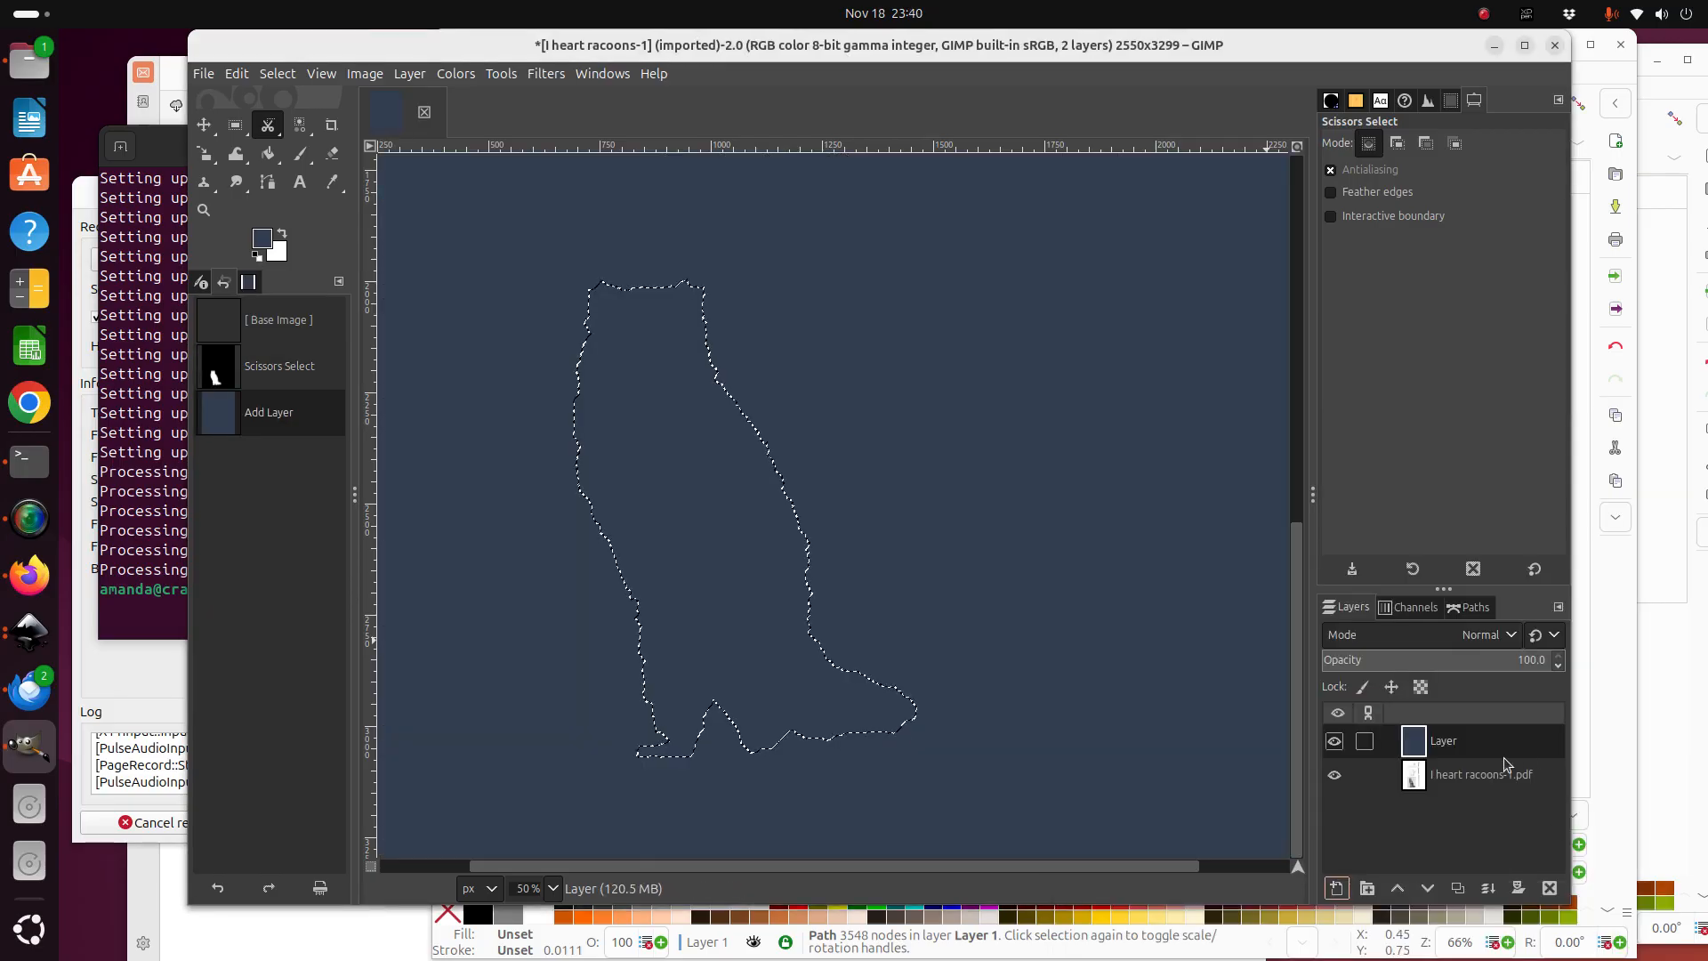
key("ctrl+z")
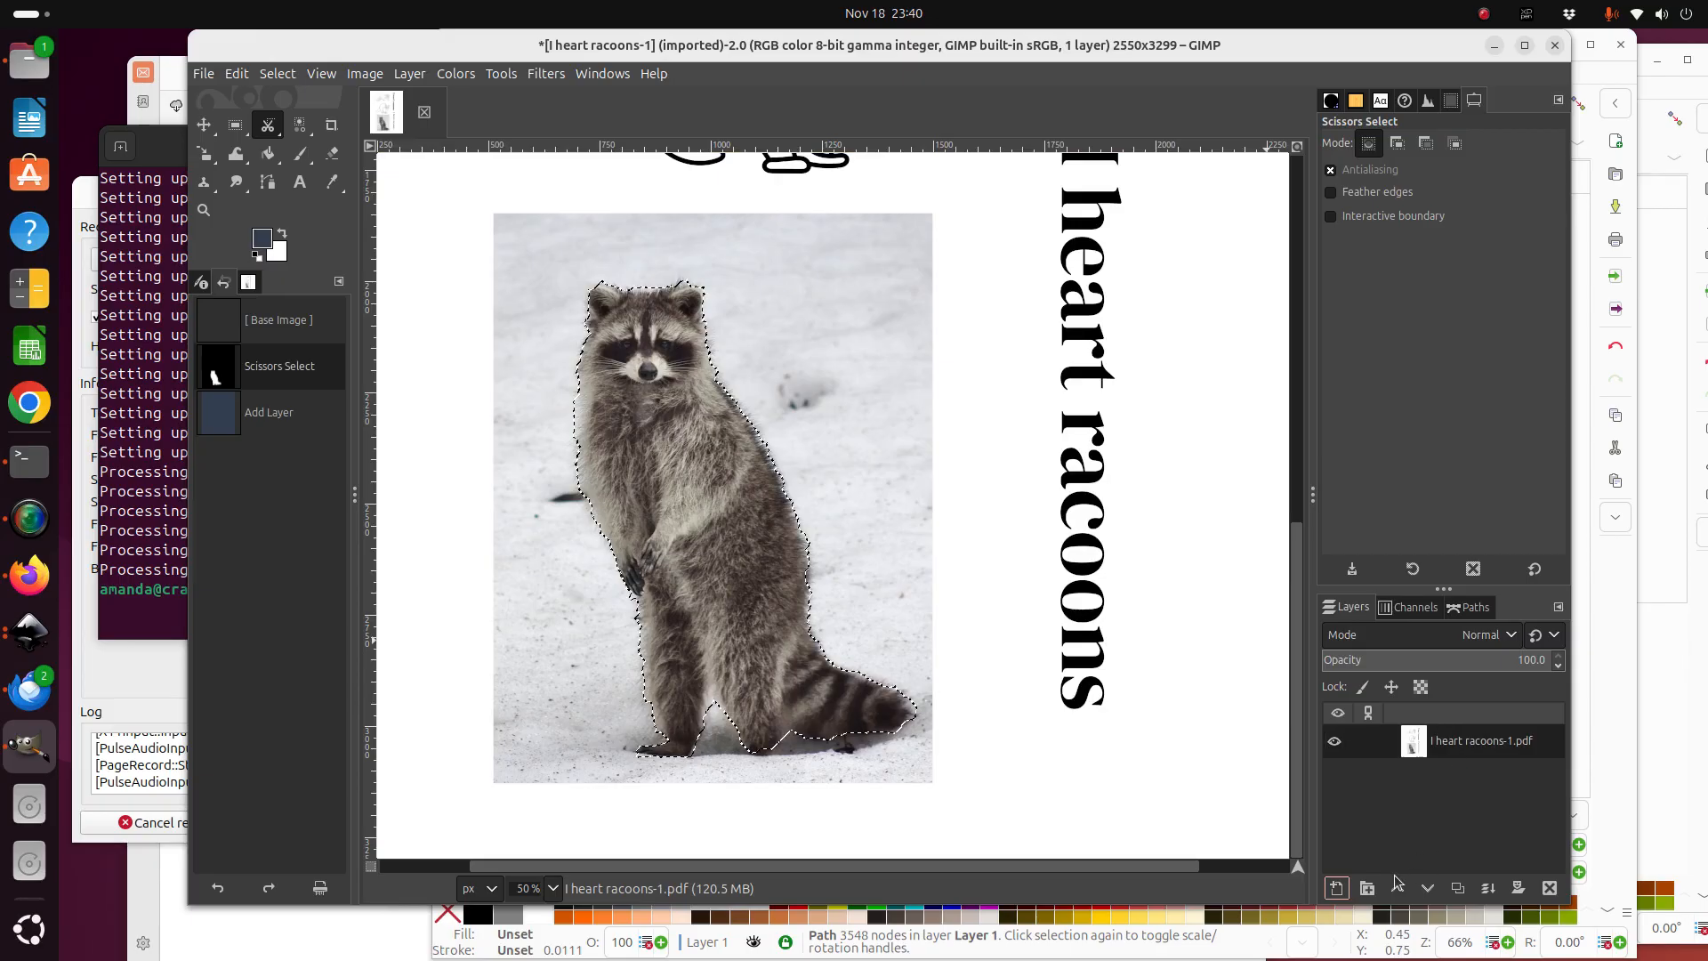
Add a new 2550 × 3299 px layer filled with the background color.
left_click(1334, 893)
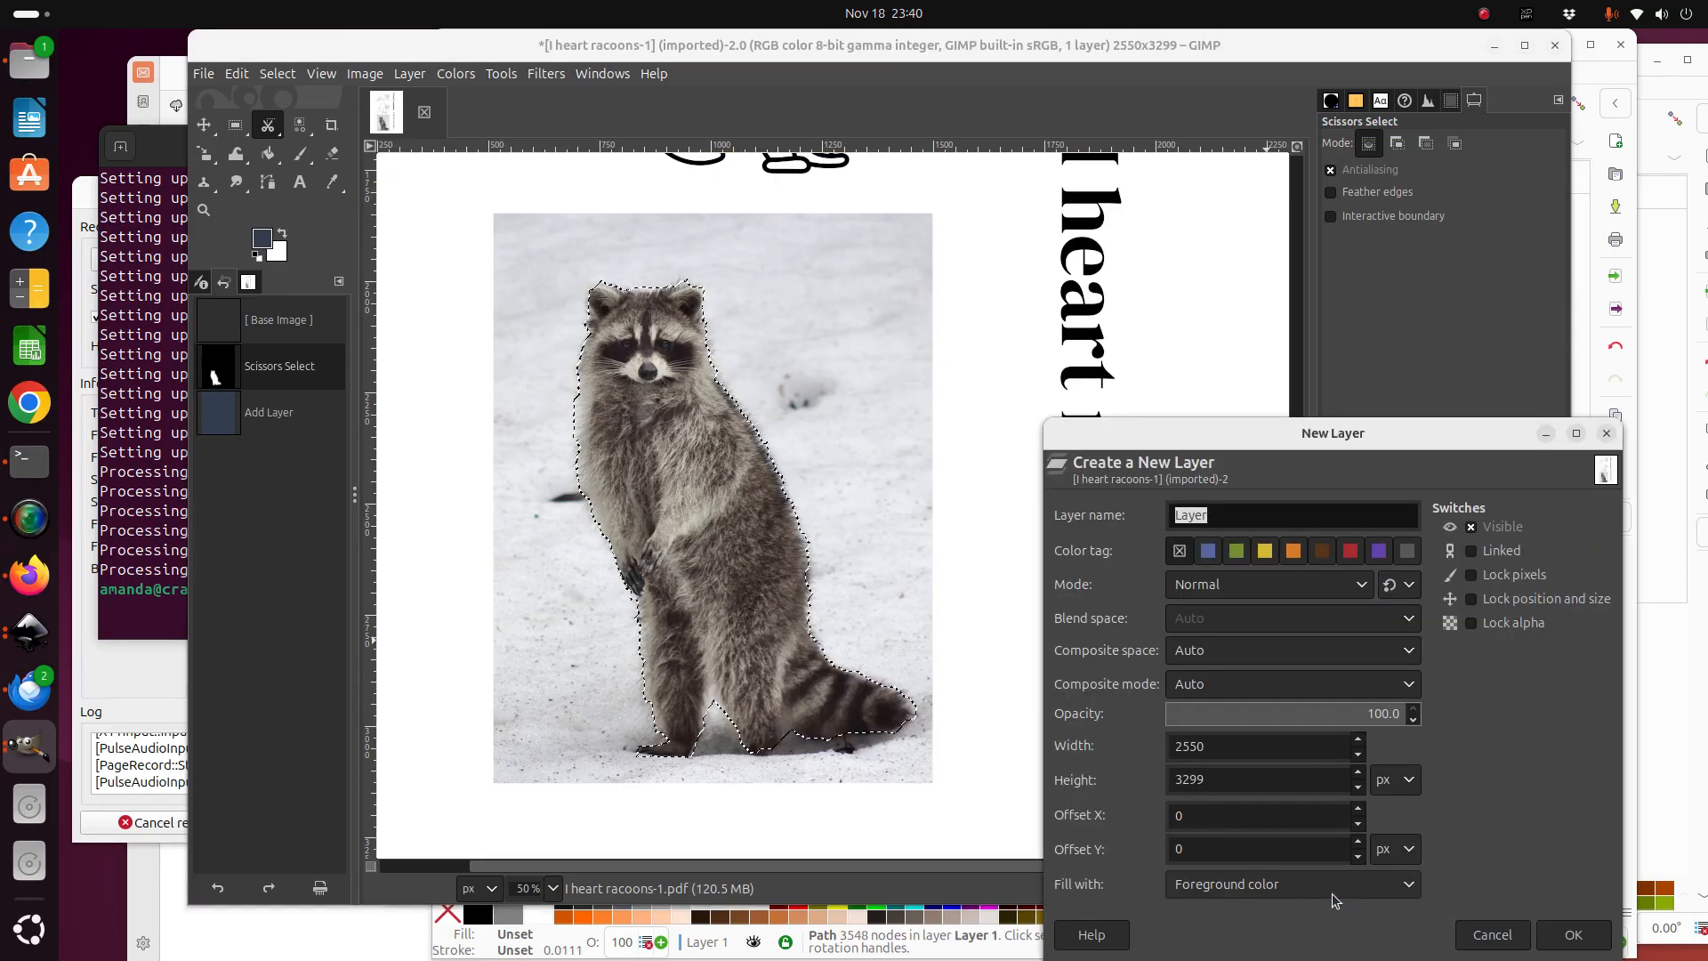
left_click(1271, 887)
left_click(1277, 925)
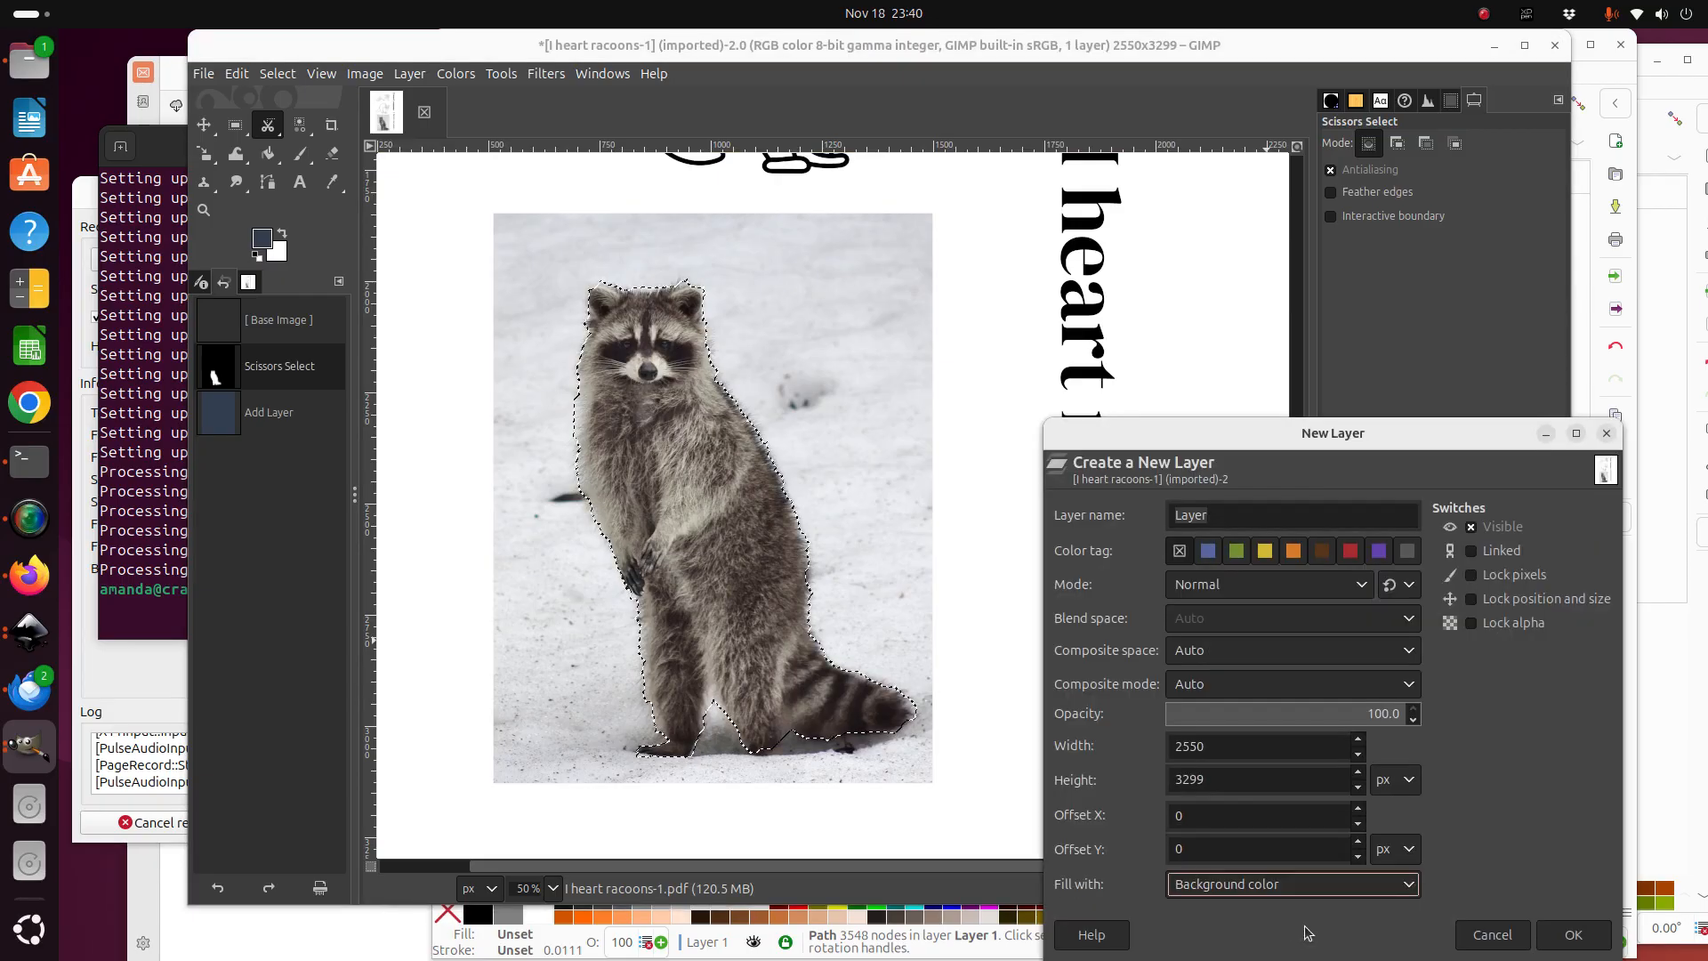
left_click(1575, 936)
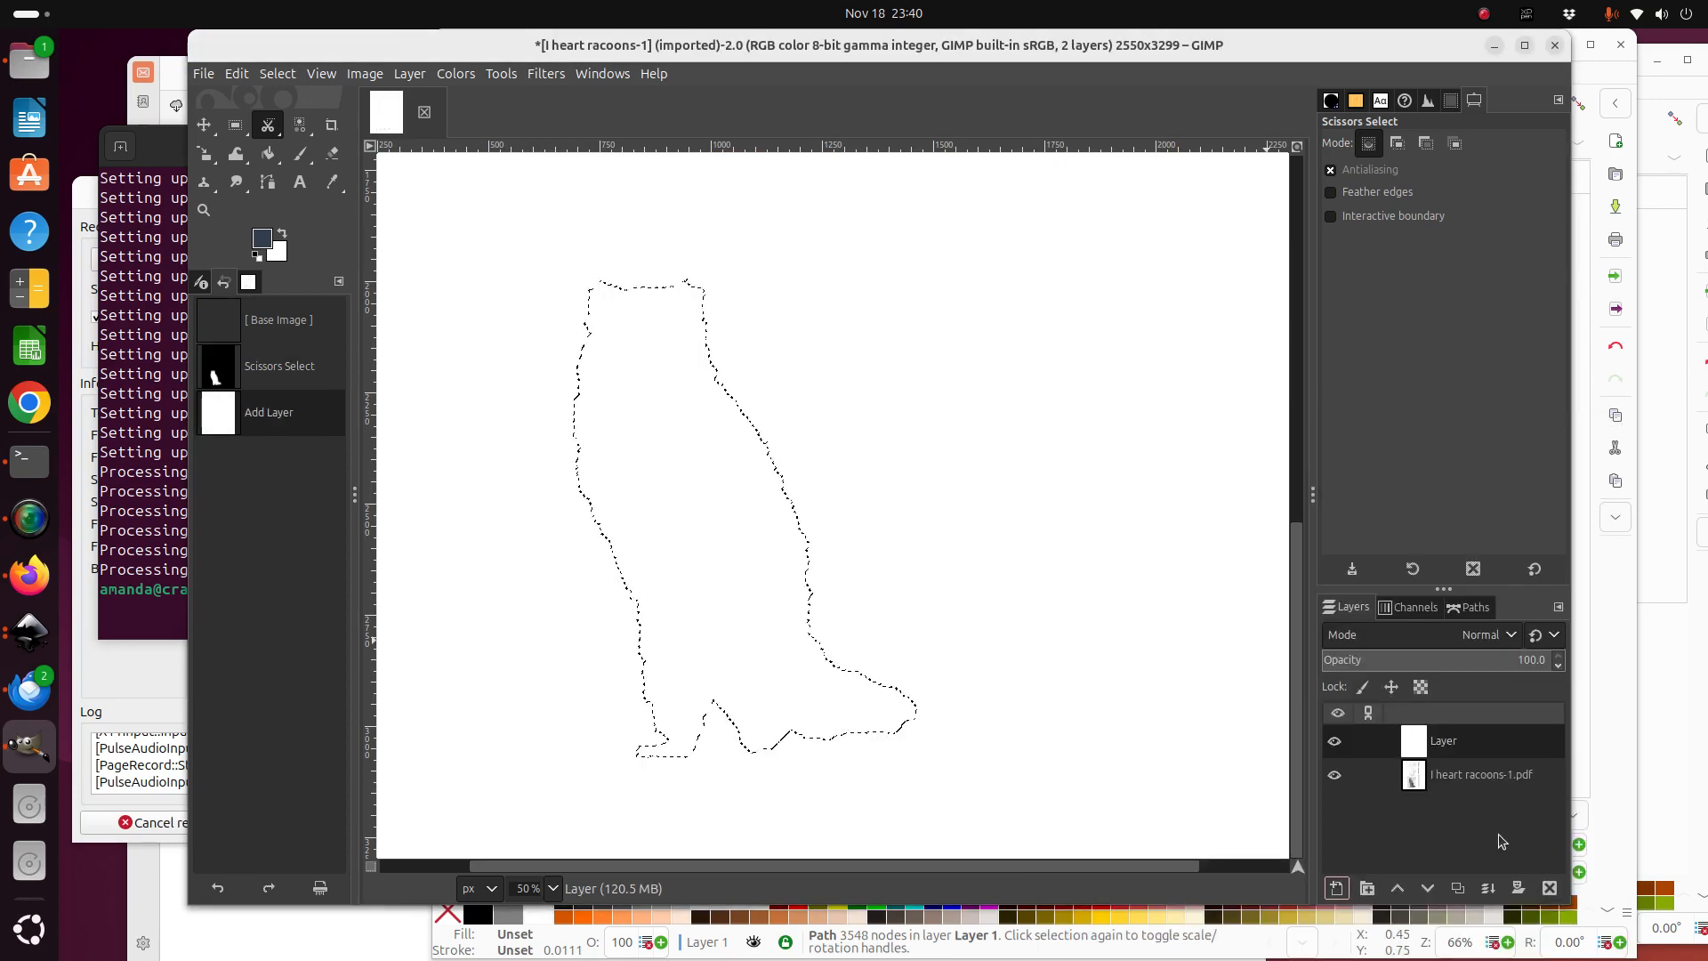
Hide the white layer and copy the selected raccoon from the I heart racoons-1.pdf layer.
left_click(1486, 780)
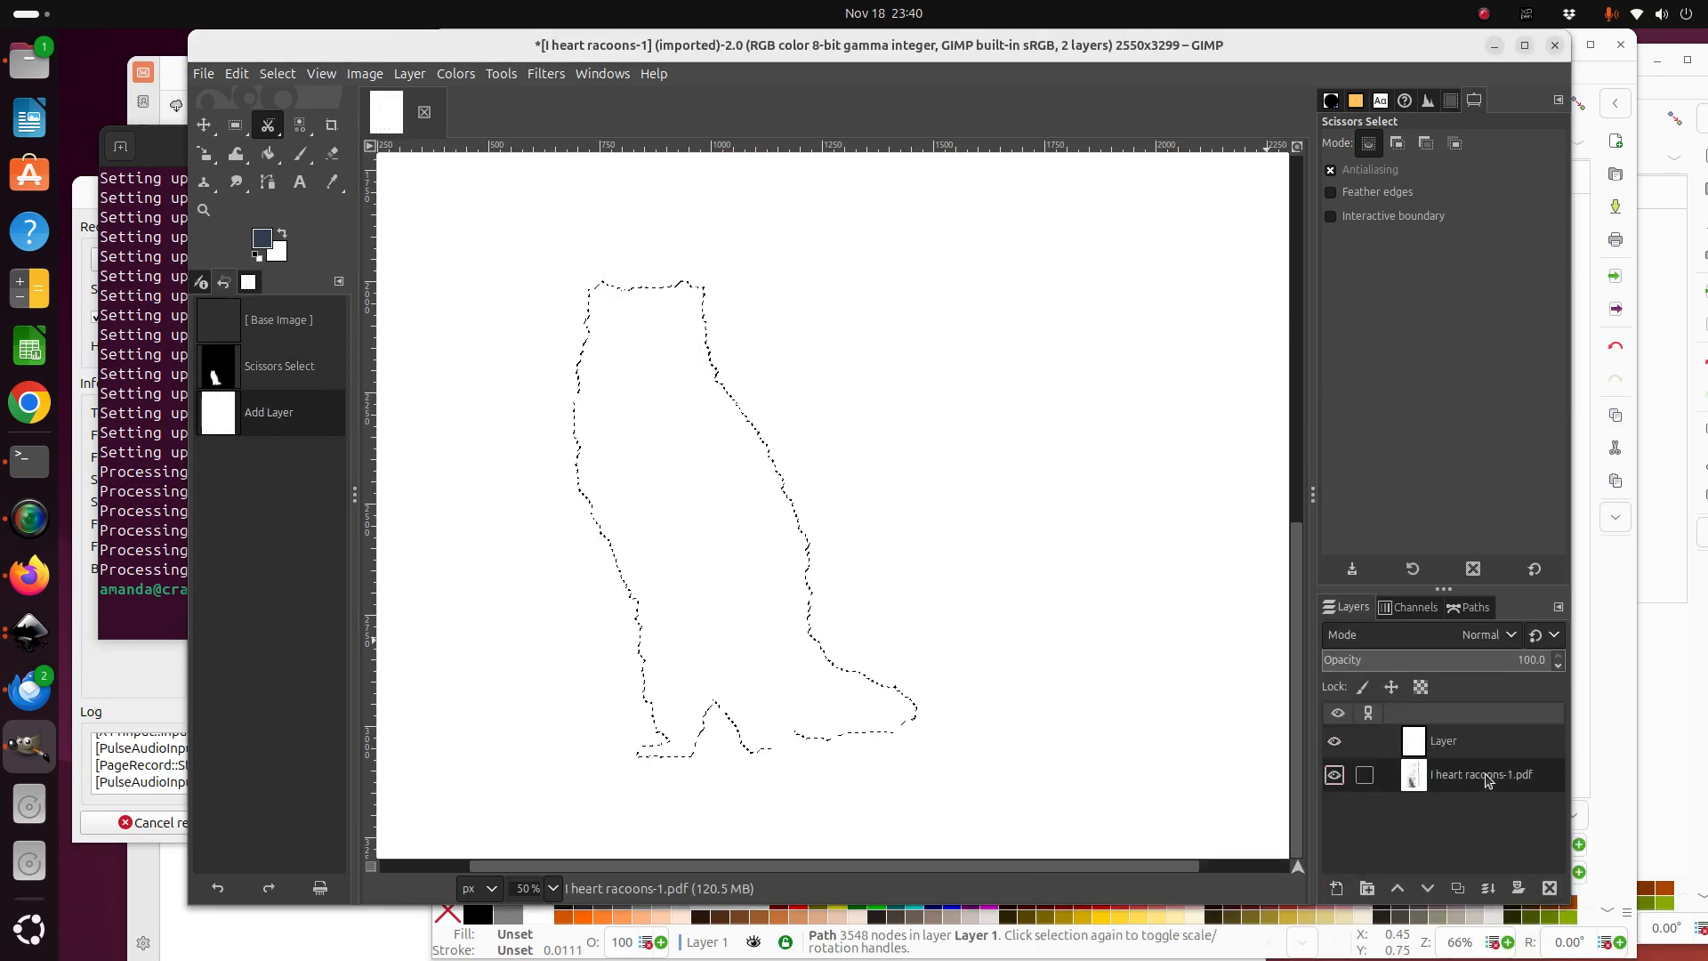
left_click(1333, 741)
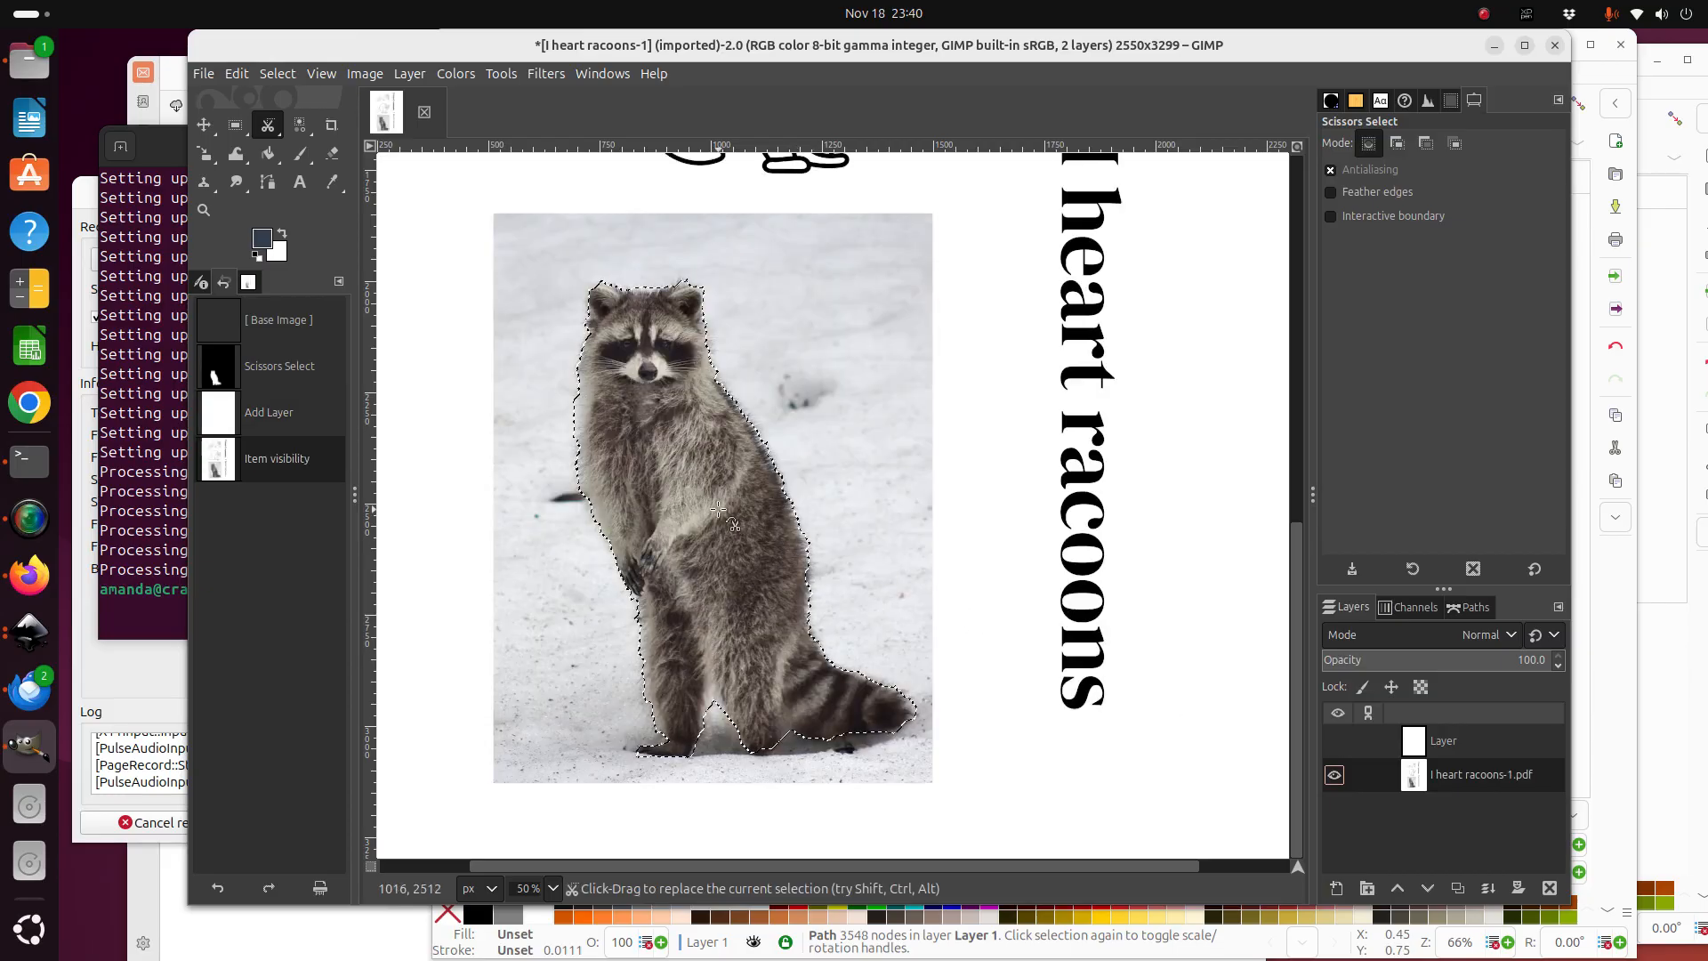
key("ctrl+c")
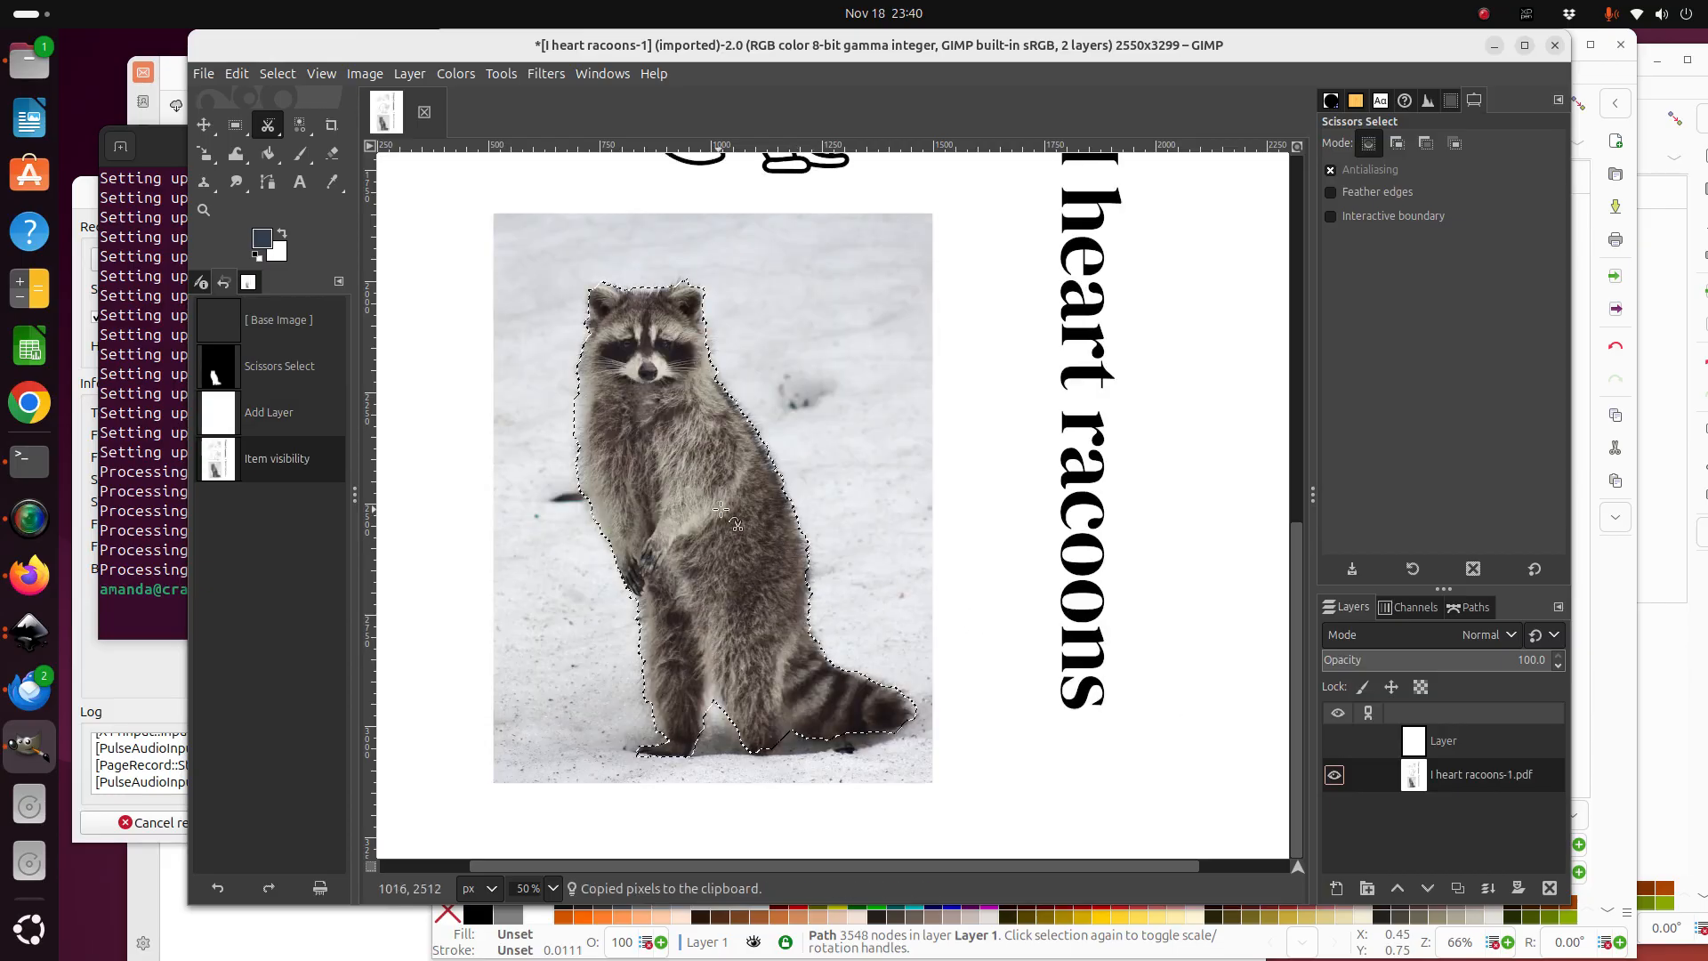
Show the white layer, hide the I heart racoons-1.pdf layer, then paste the copied raccoon and anchor it onto the white layer.
left_click(1494, 747)
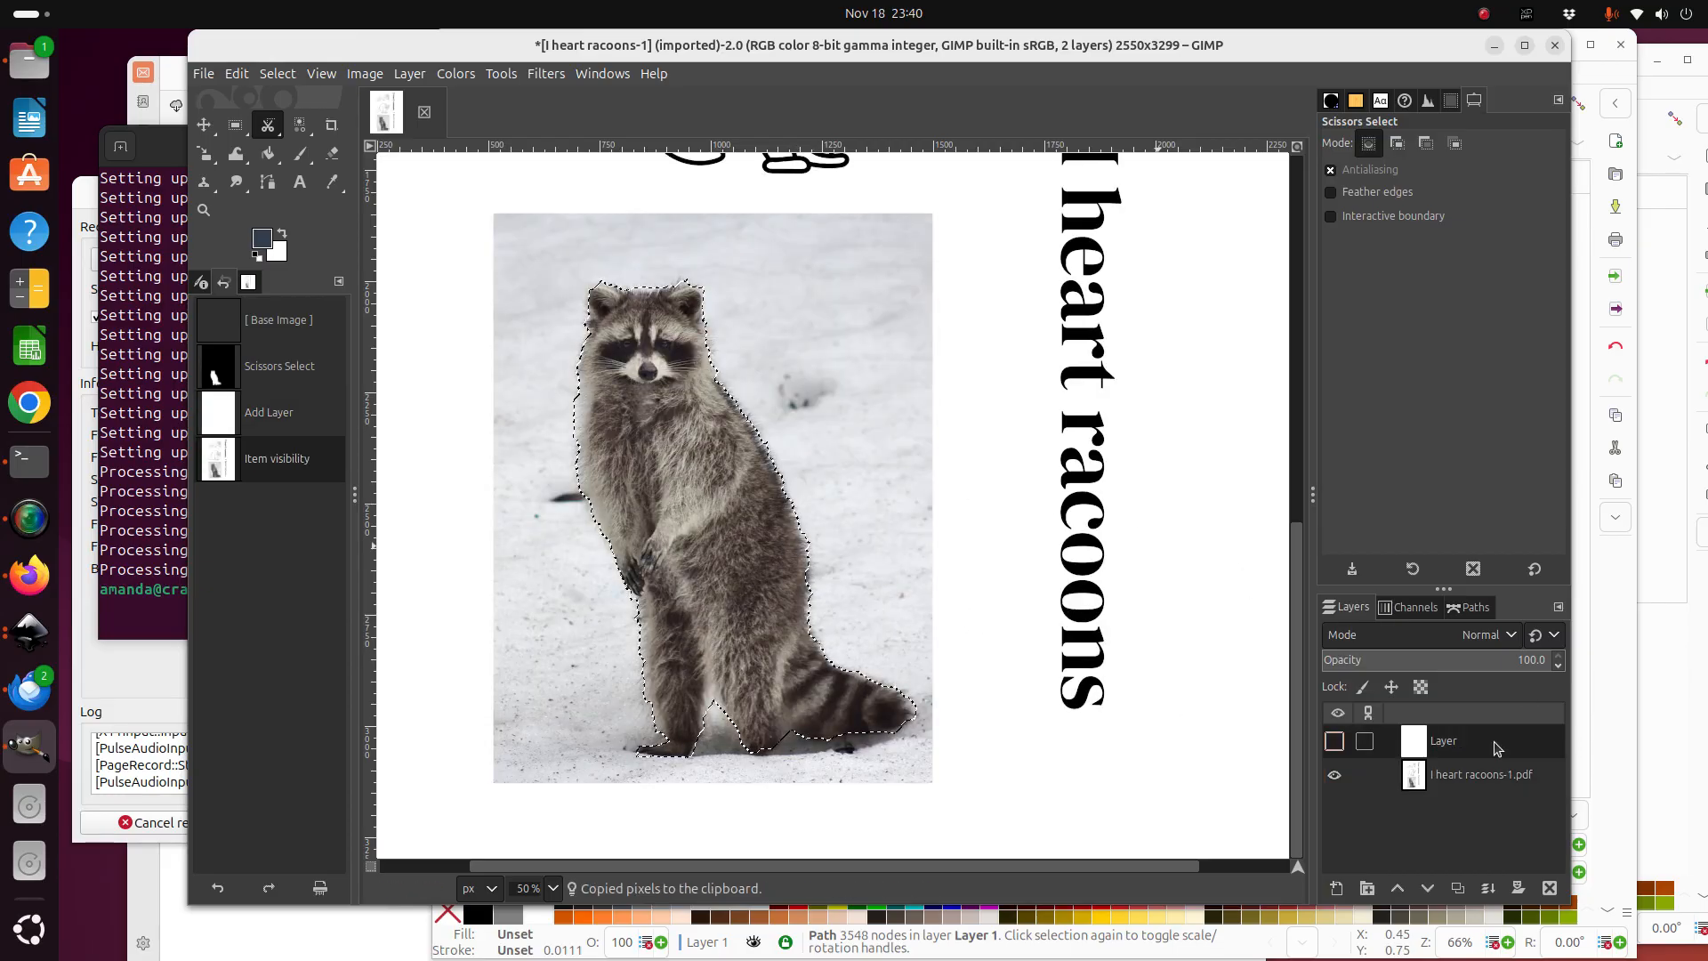
left_click(1334, 752)
left_click(1333, 774)
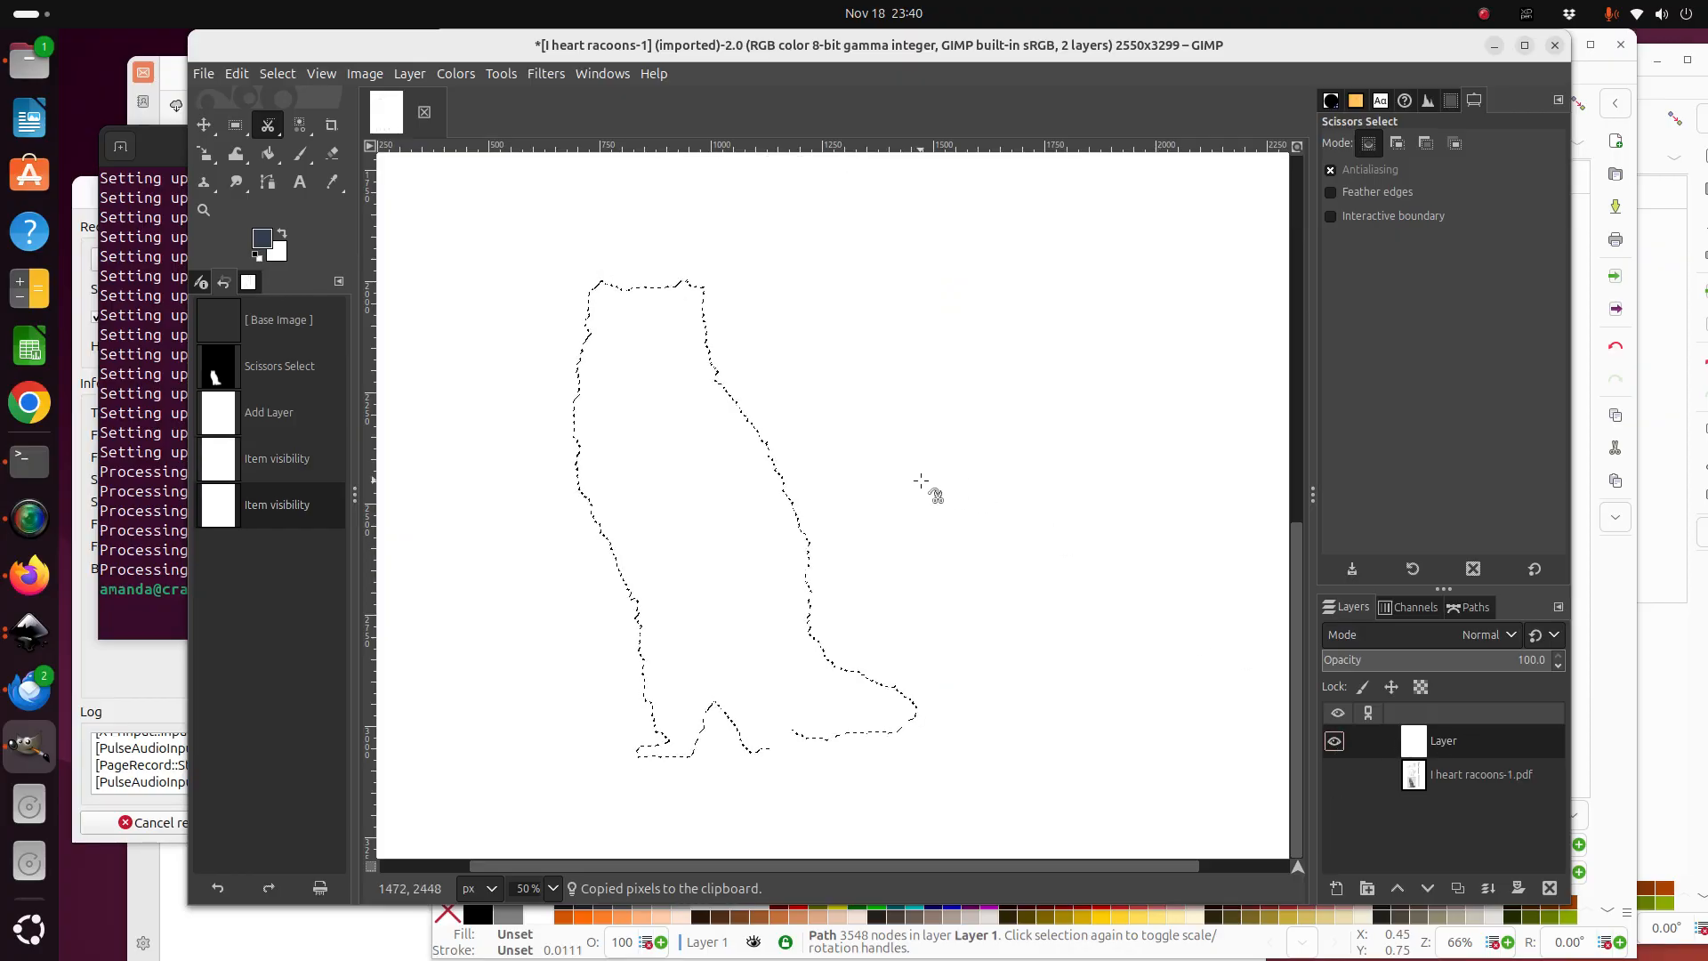
key("ctrl+v")
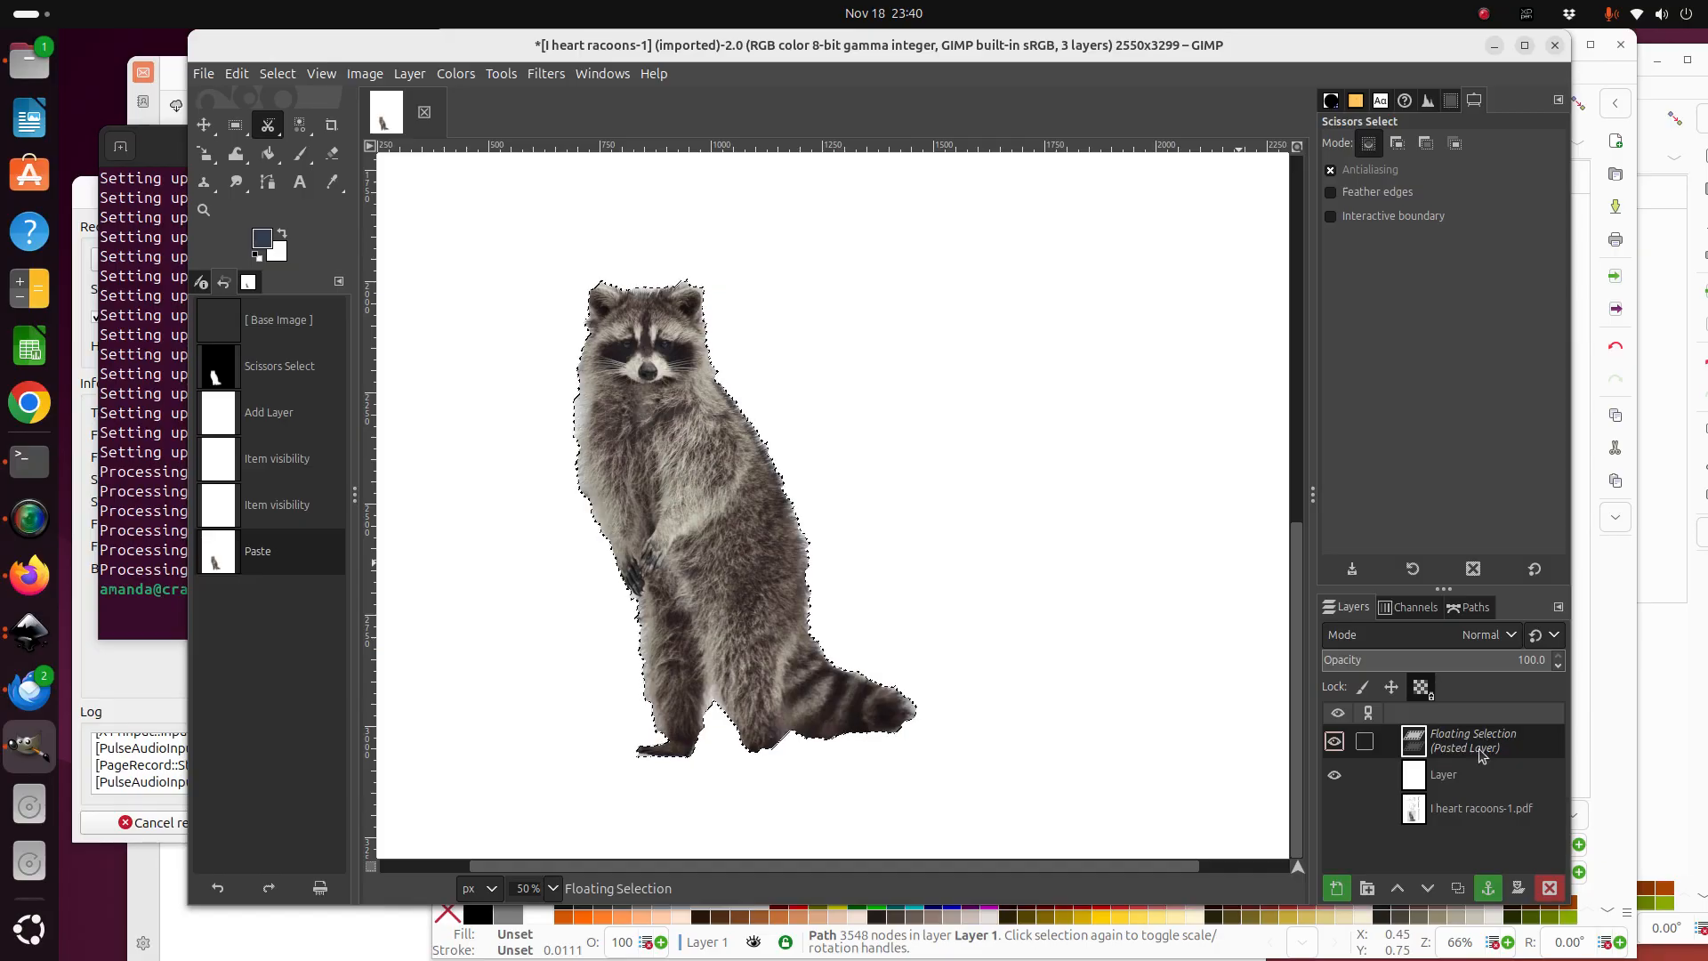
left_click(1487, 890)
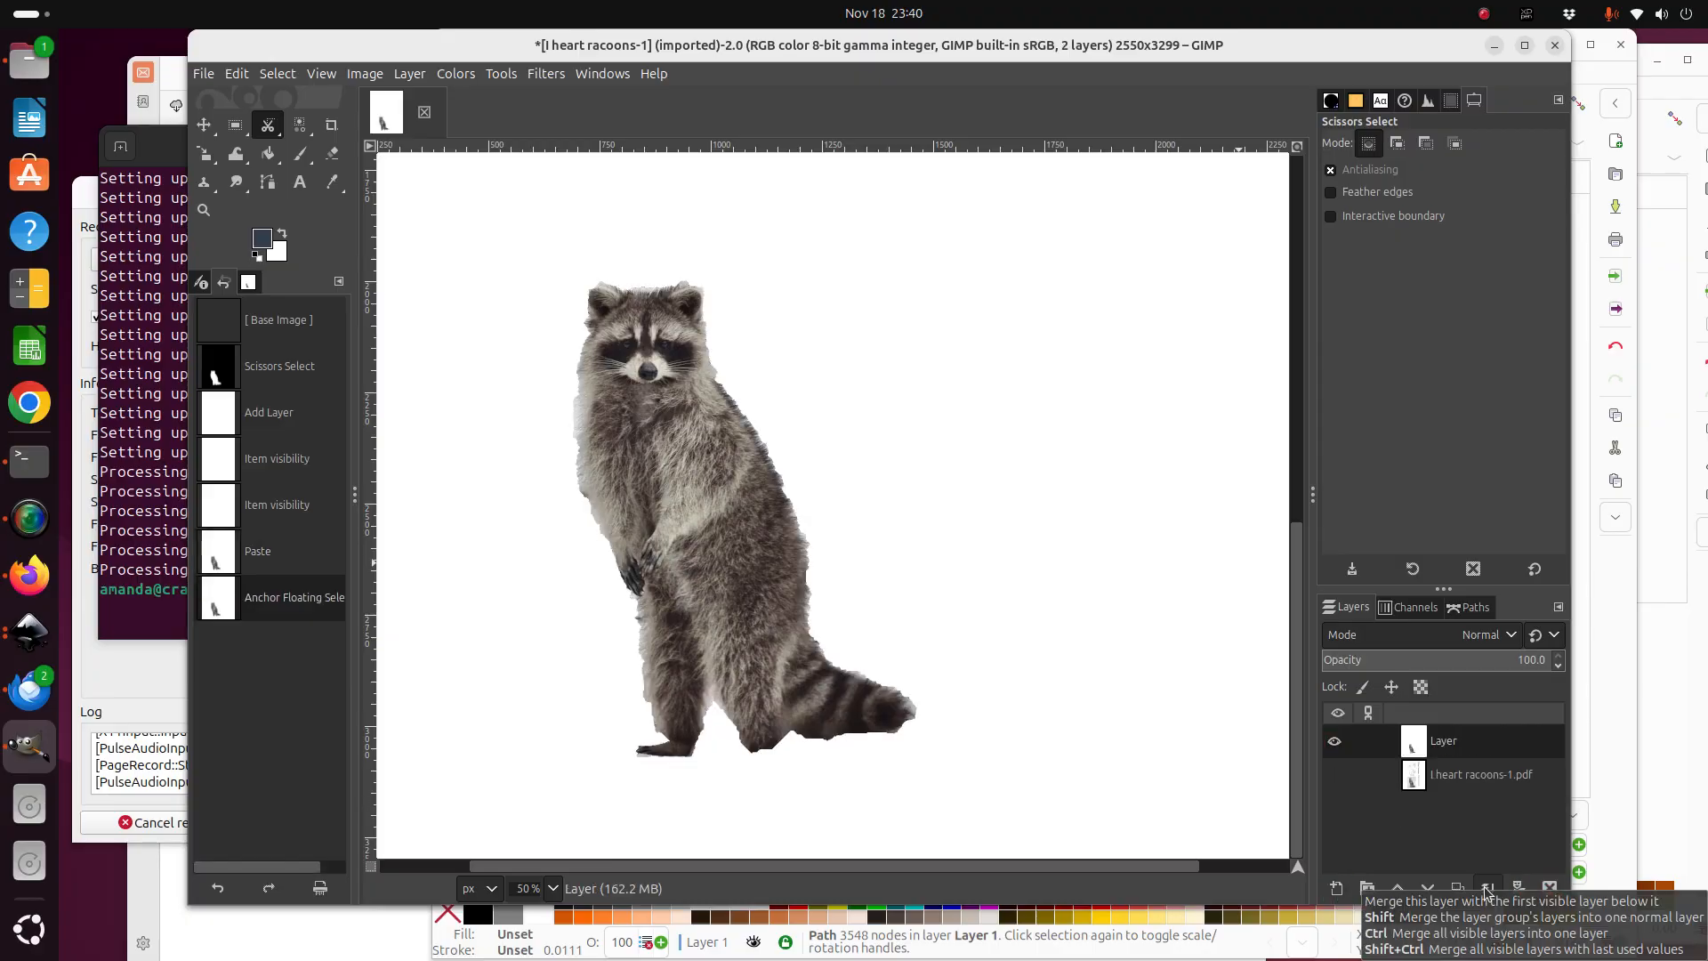
Show the I heart racoons-1.pdf layer again and hide the layer holding the raccoon cutout.
left_click(1336, 775)
left_click(1334, 743)
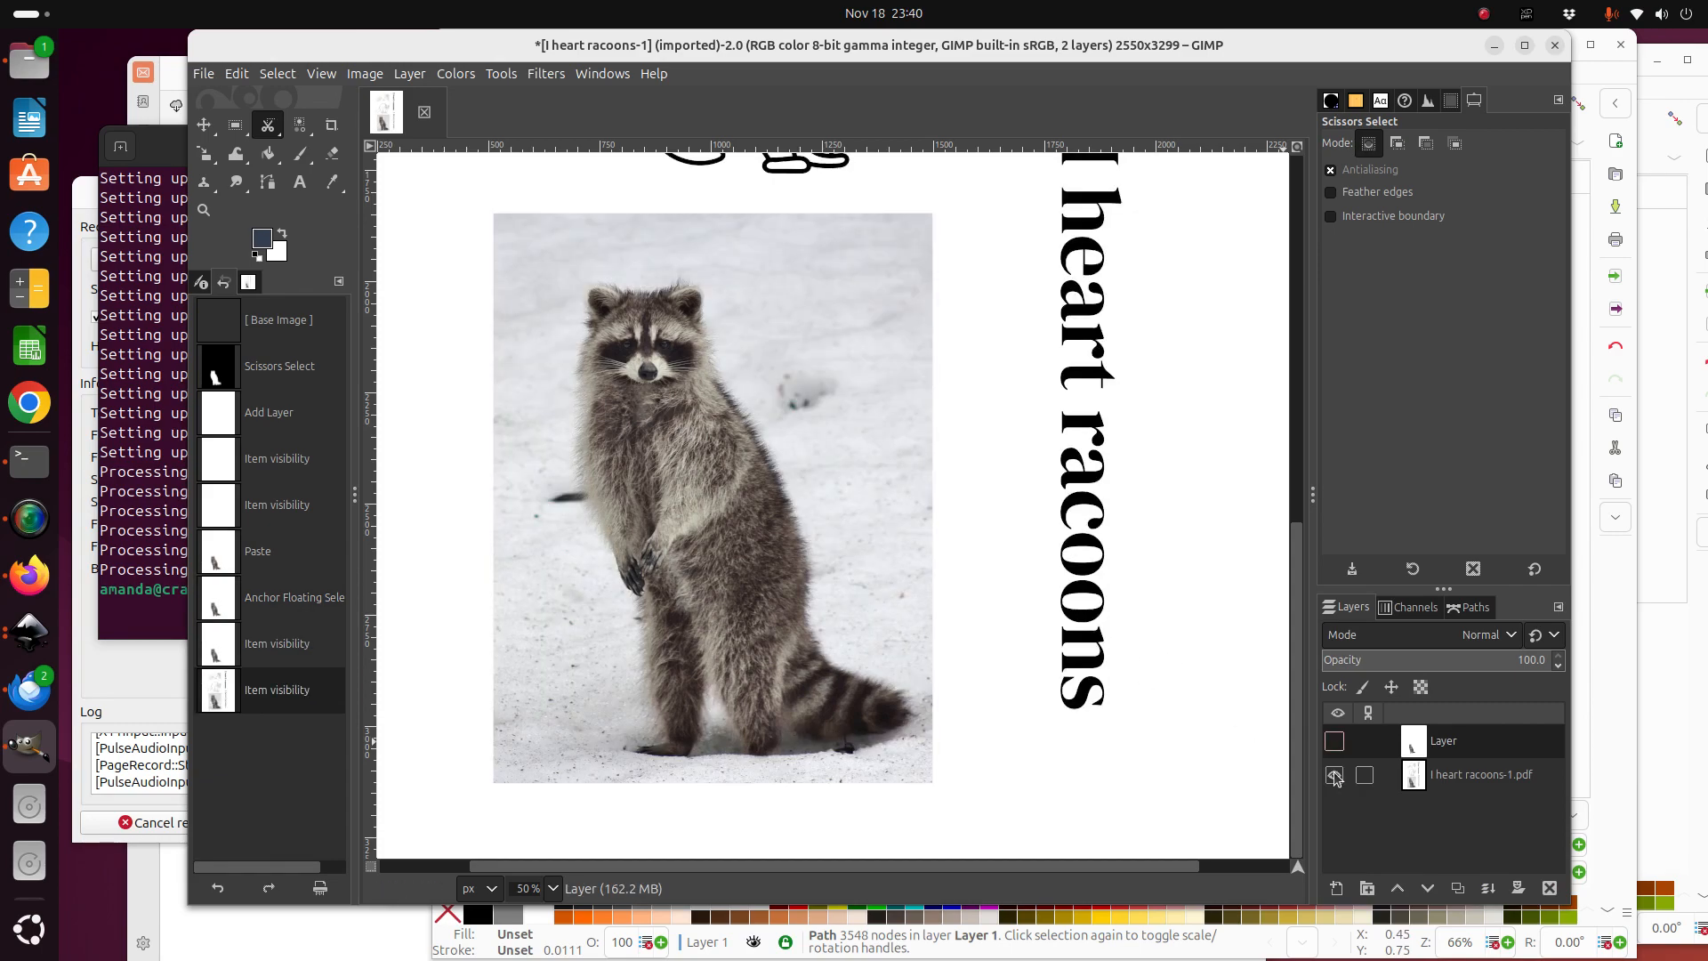
Show the layer holding the raccoon cutout again, keeping the I heart racoons-1.pdf layer visible.
left_click(1336, 776)
left_click(1335, 772)
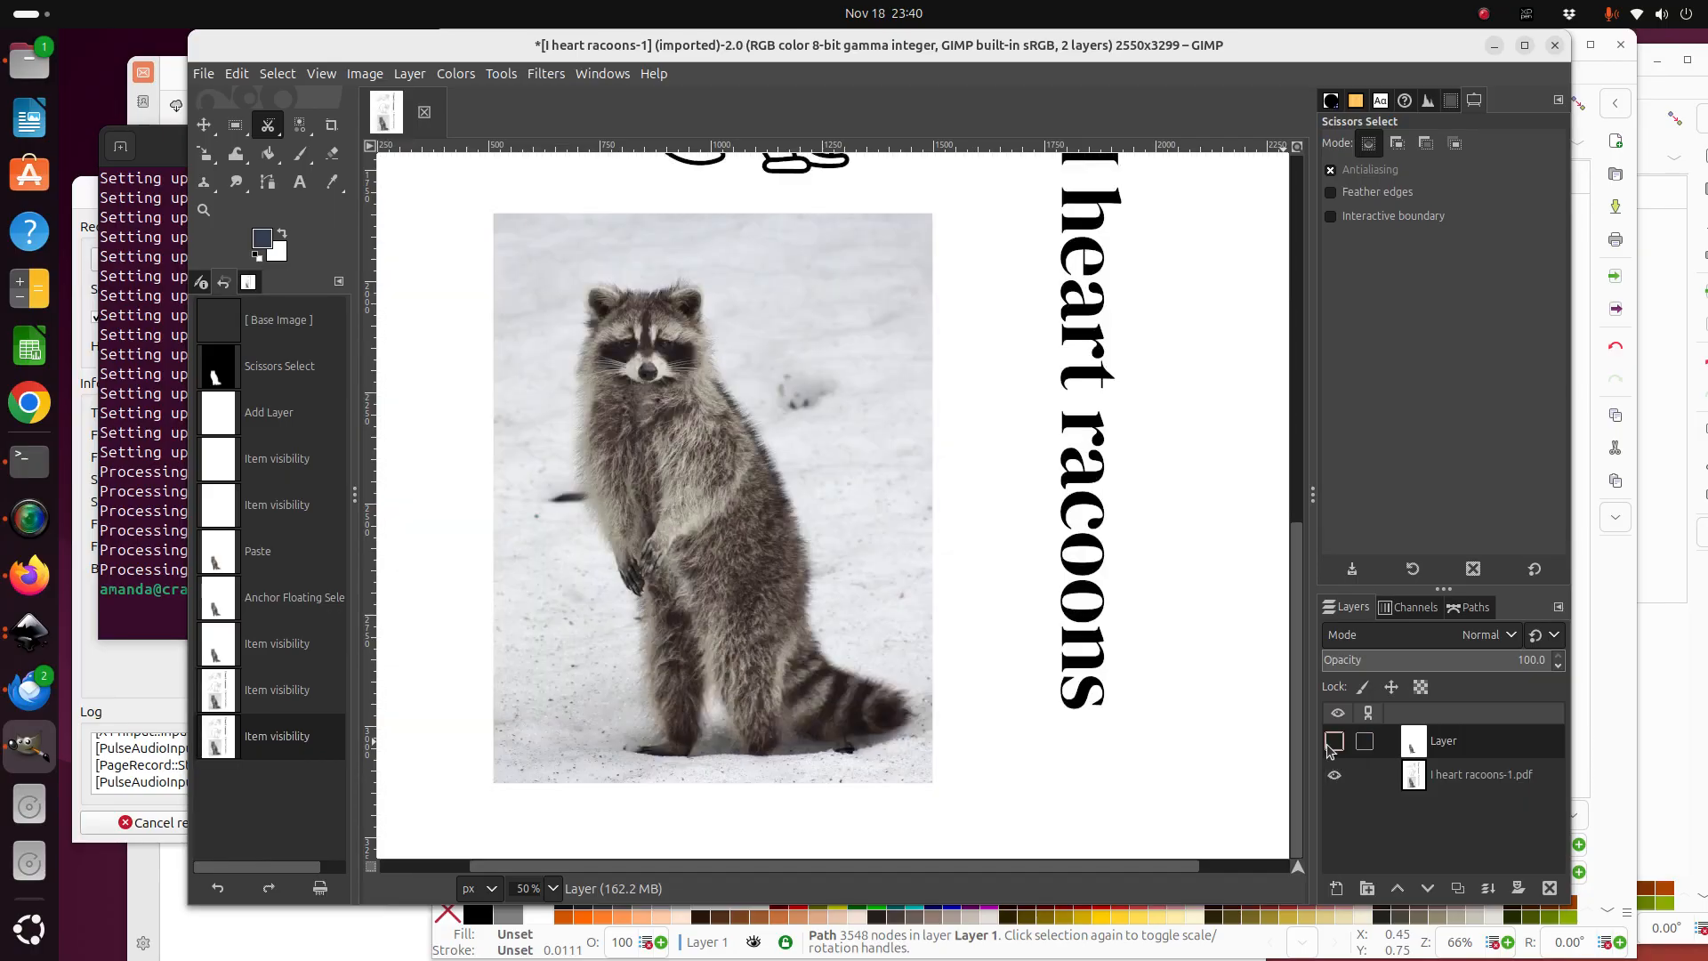
left_click(1334, 743)
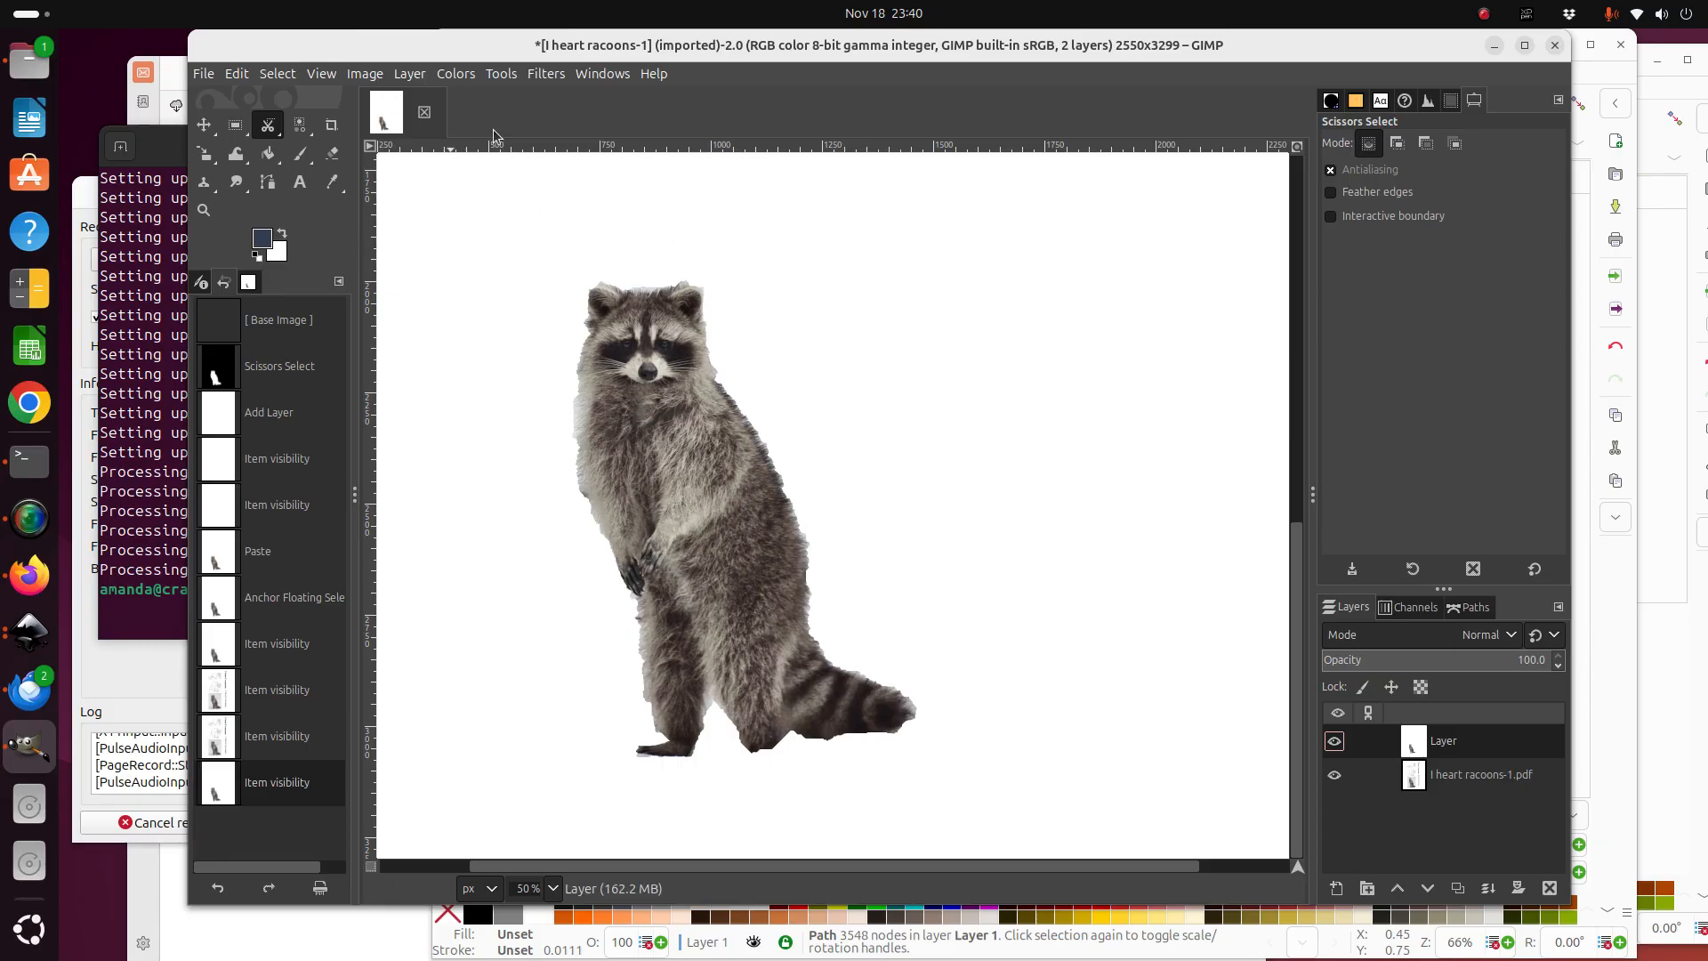
Erase the leftover background along the top of the raccoon's head and ears on the cutout layer with the 73 px eraser.
left_click(554, 887)
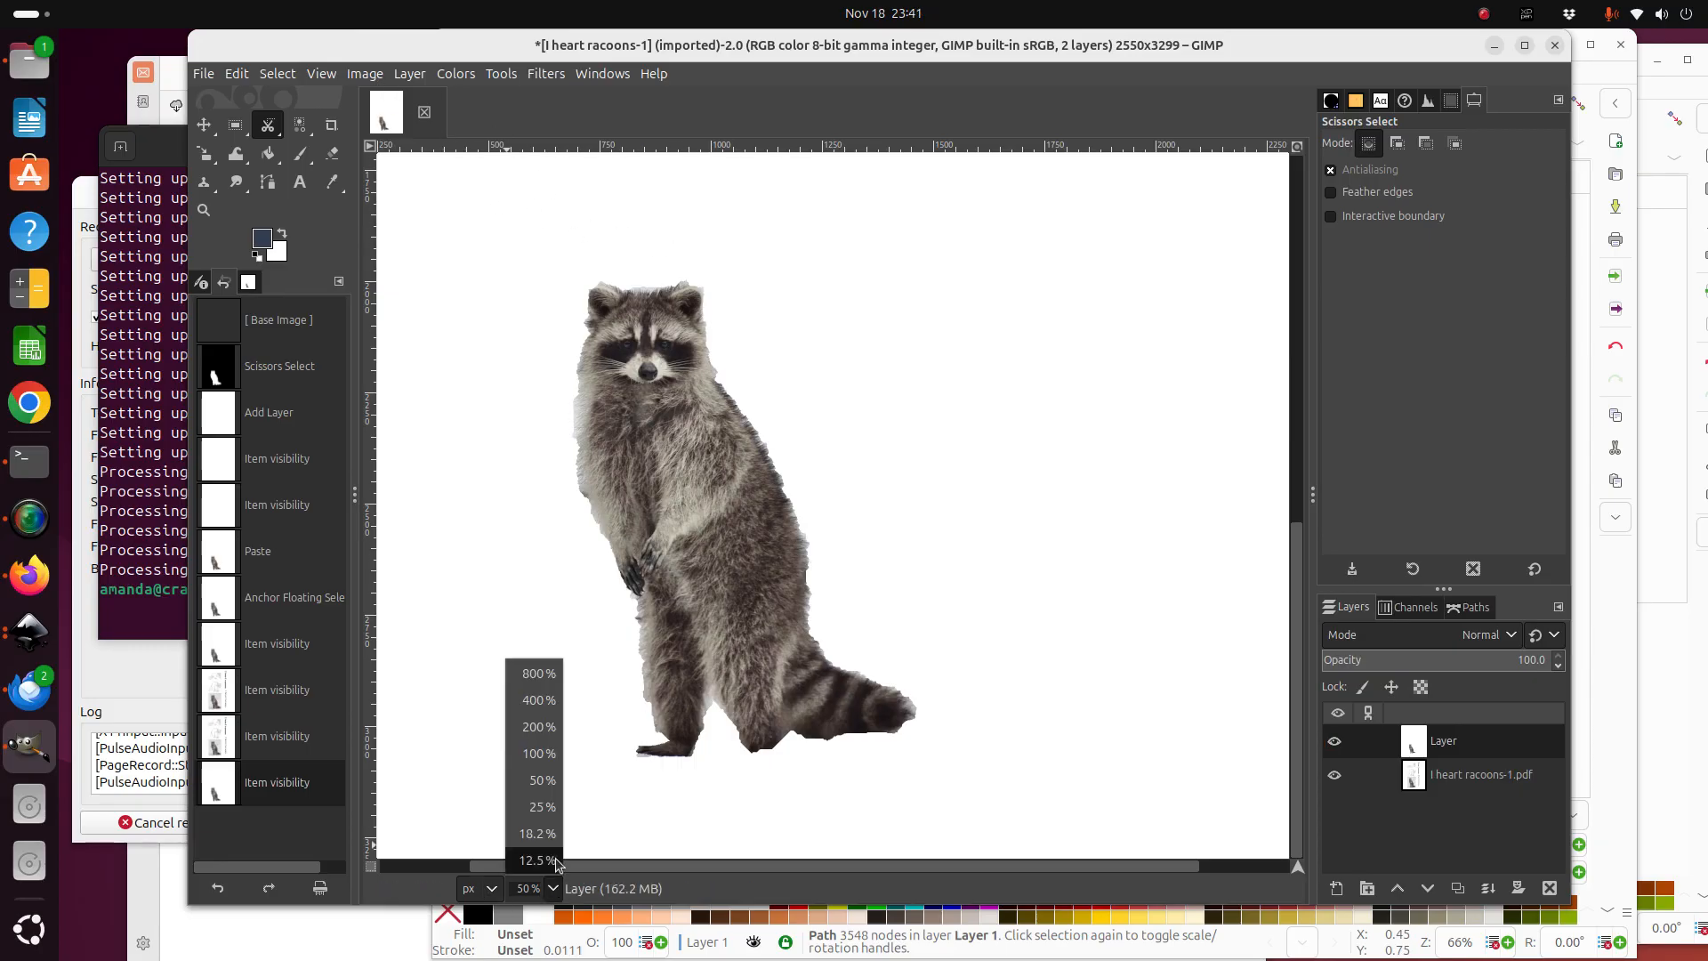
left_click(539, 755)
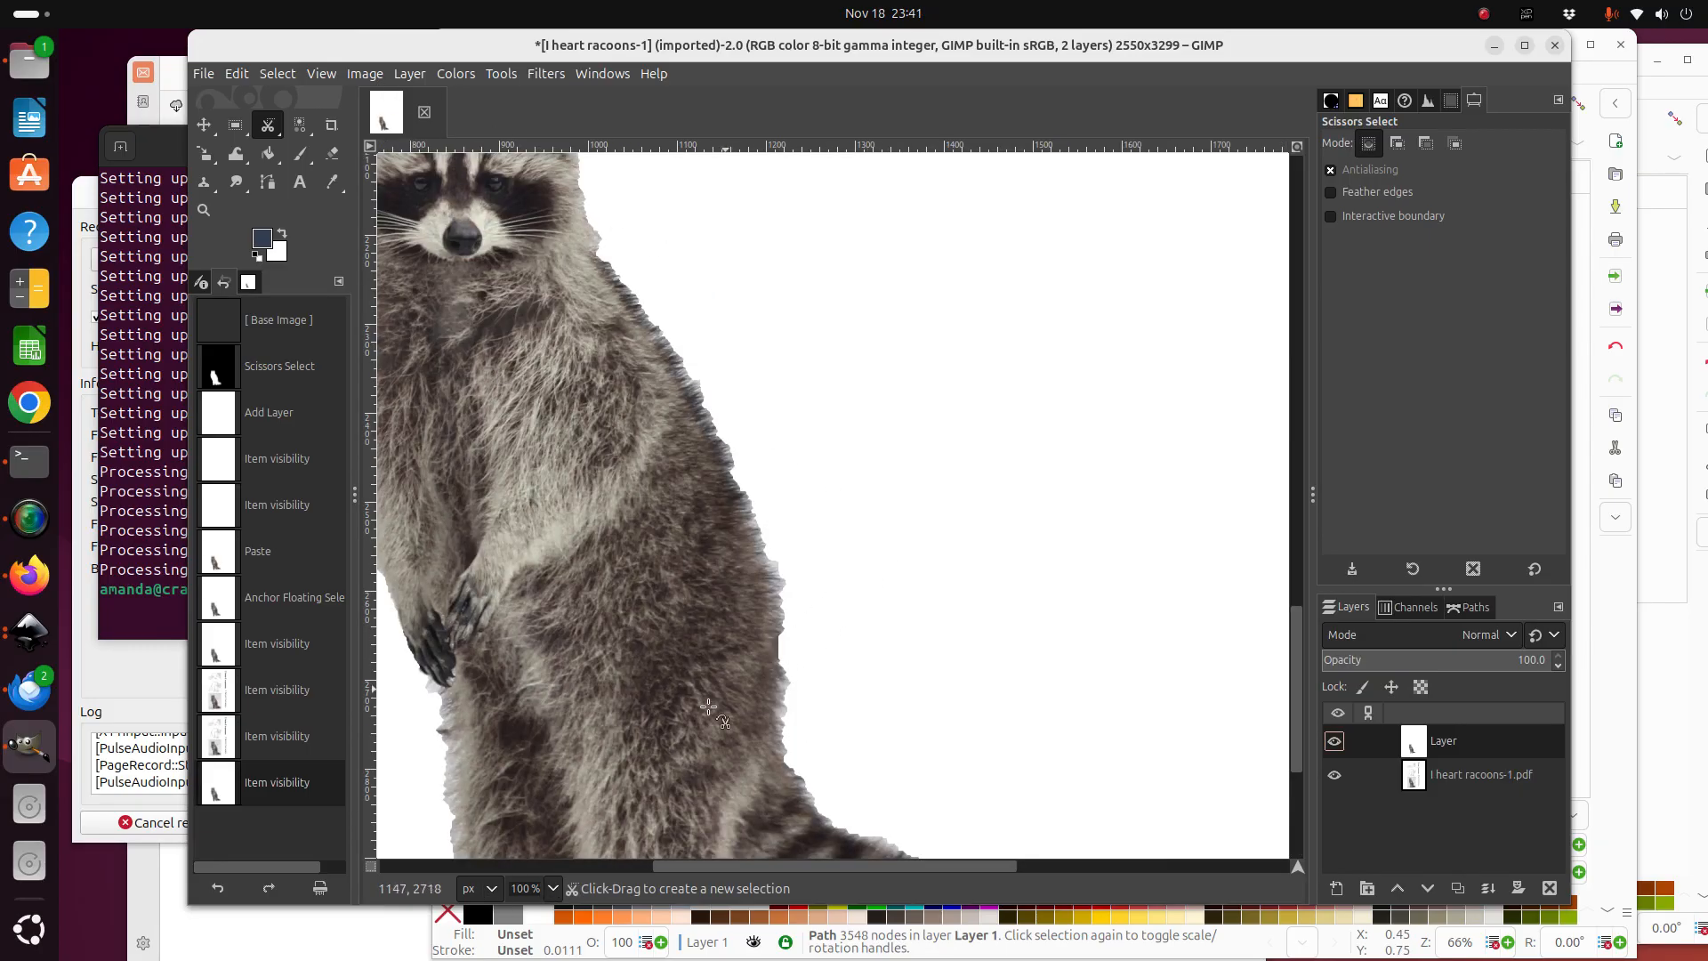
scroll(711, 667, "left", 5)
scroll(717, 670, "up", 14)
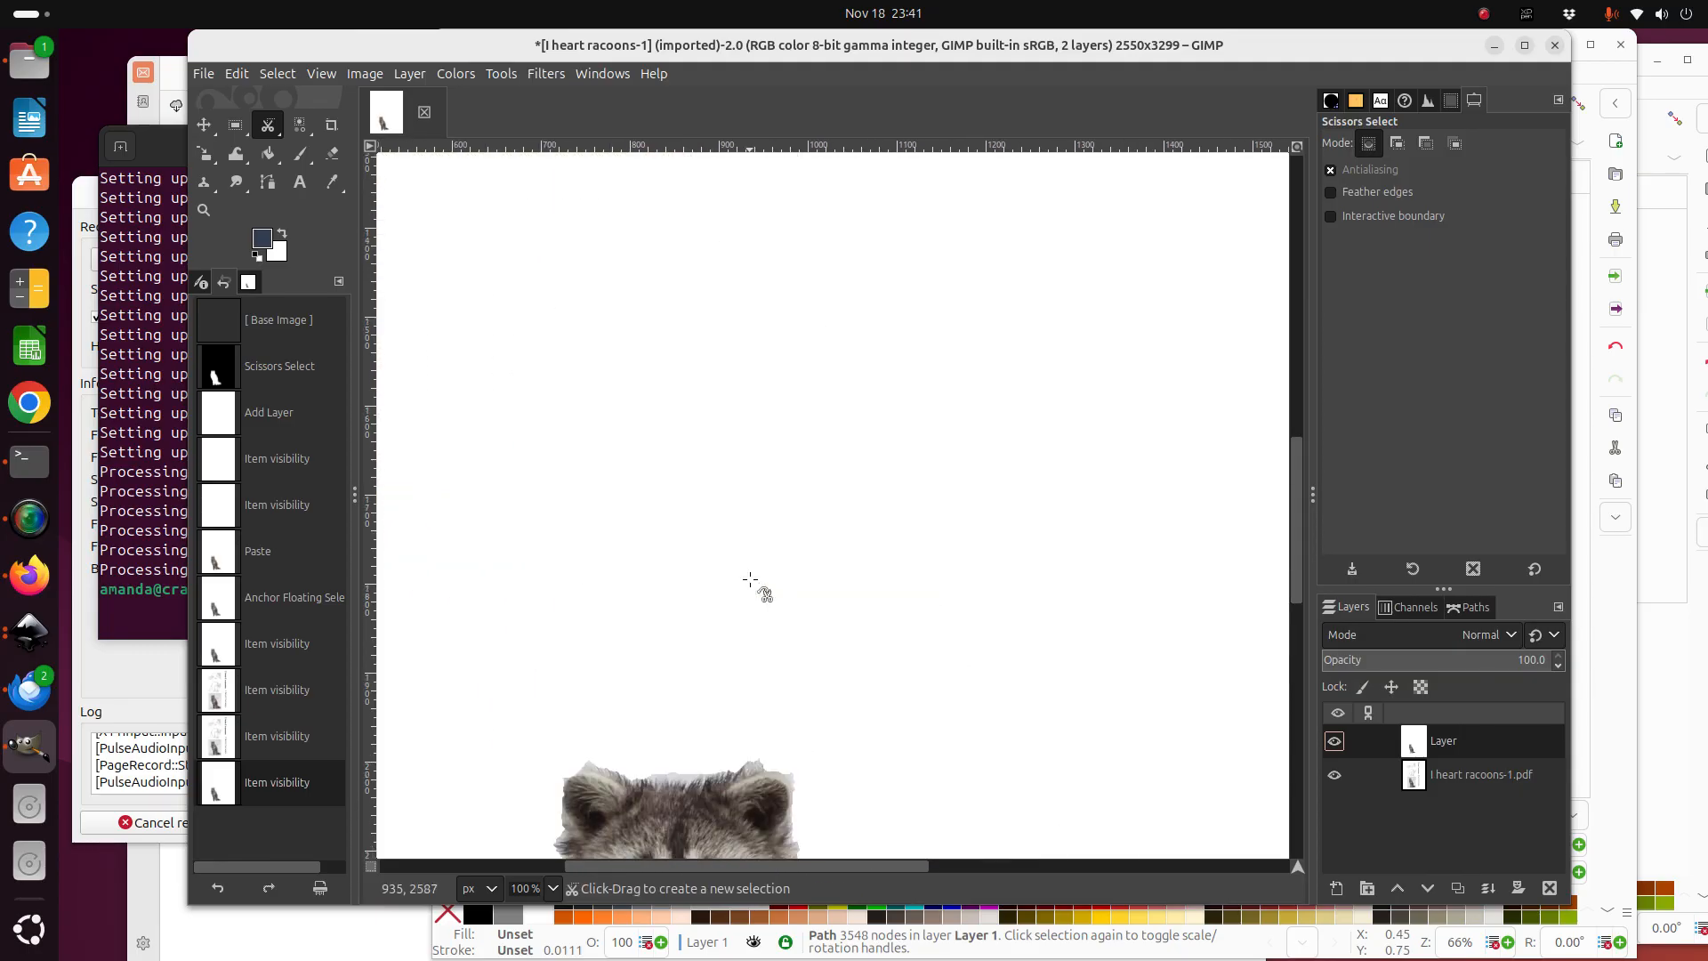
scroll(755, 583, "down", 2)
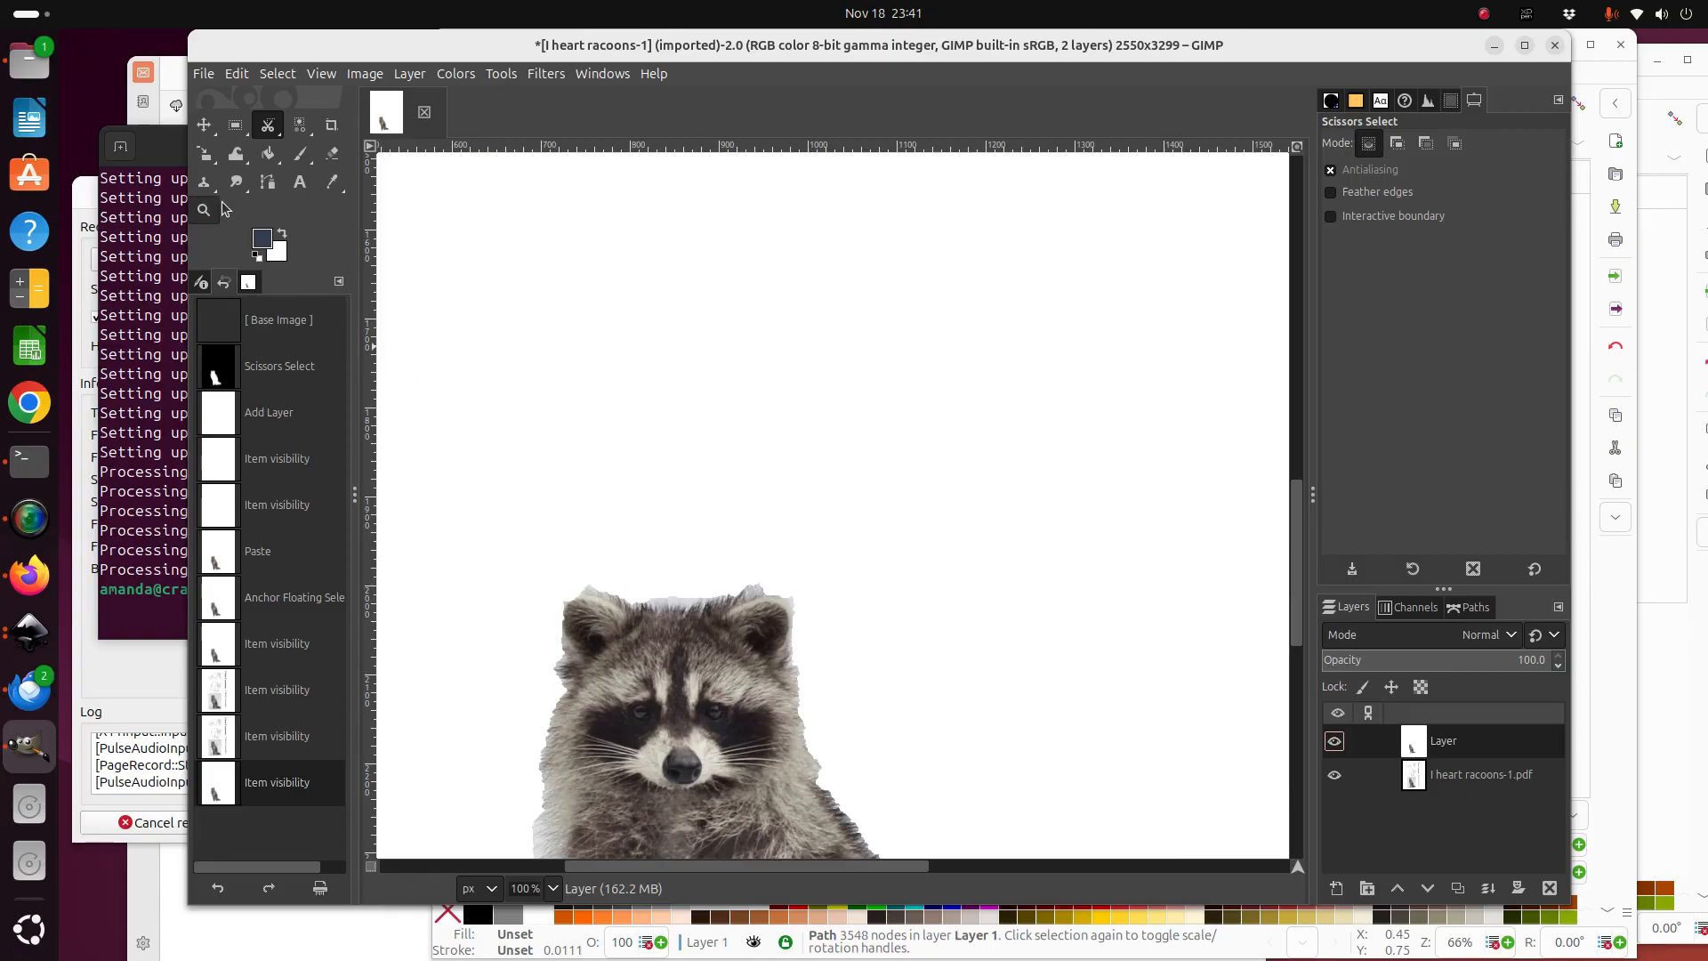
left_click(332, 153)
left_click_drag(605, 562, 587, 568)
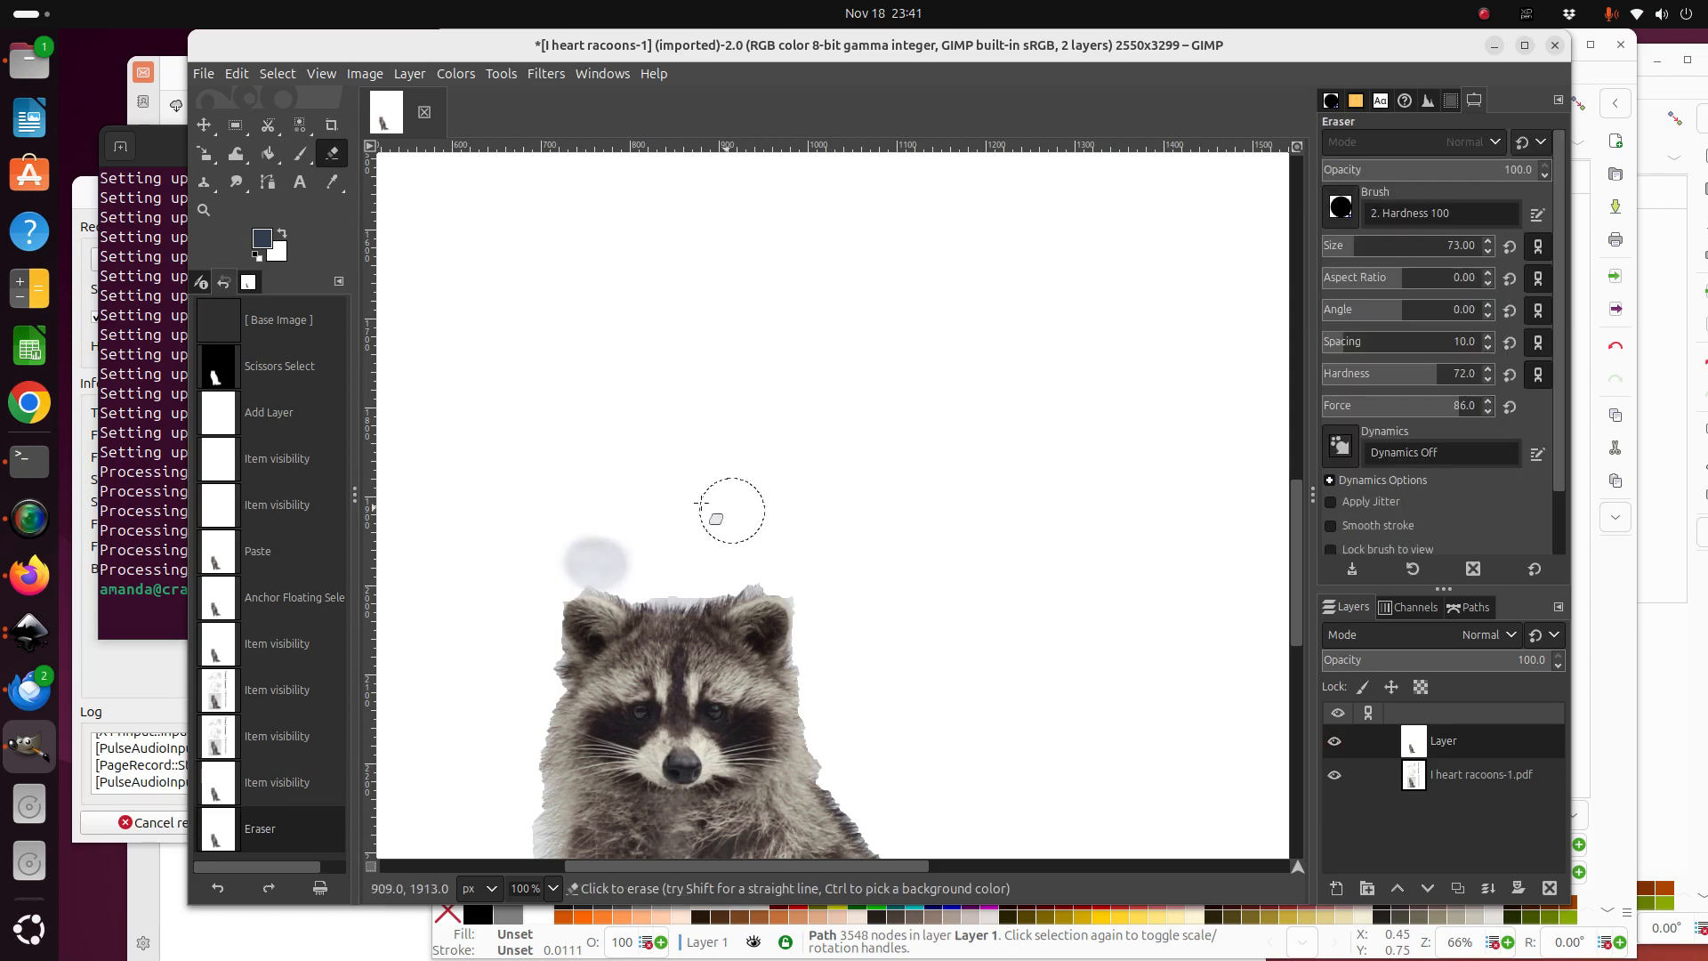
left_click_drag(587, 563, 699, 581)
left_click_drag(713, 575, 787, 577)
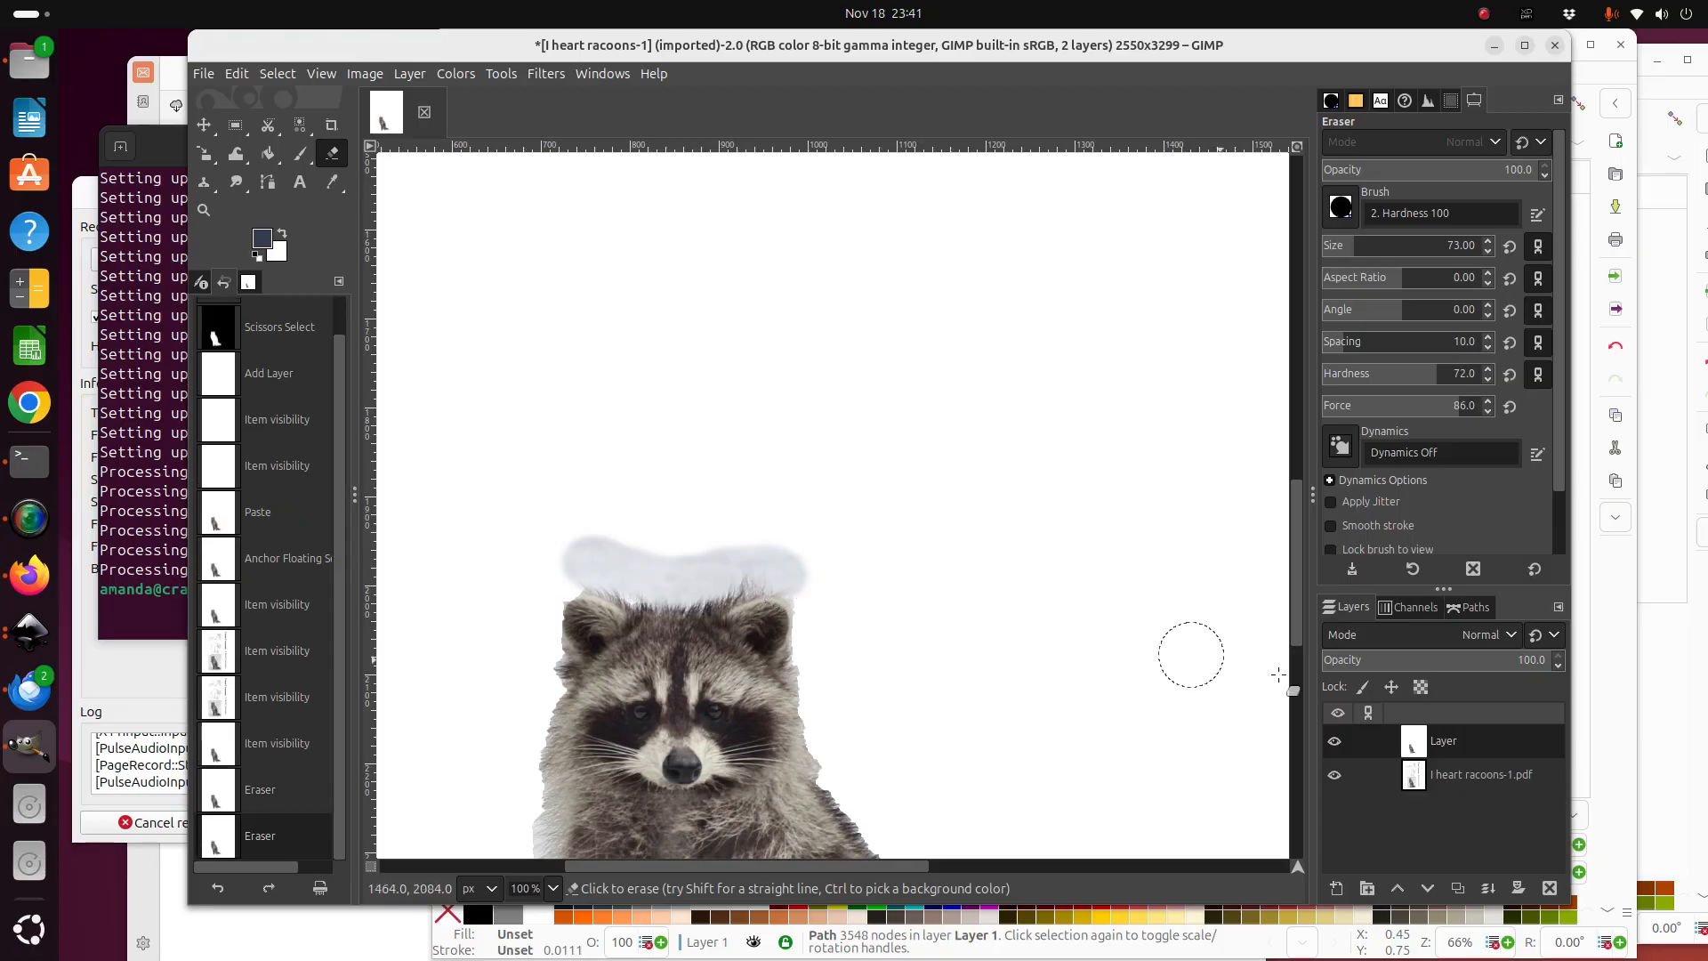
Hide the I heart racoons-1.pdf layer and extend the erased area around the outer sides of both ears.
left_click(1334, 775)
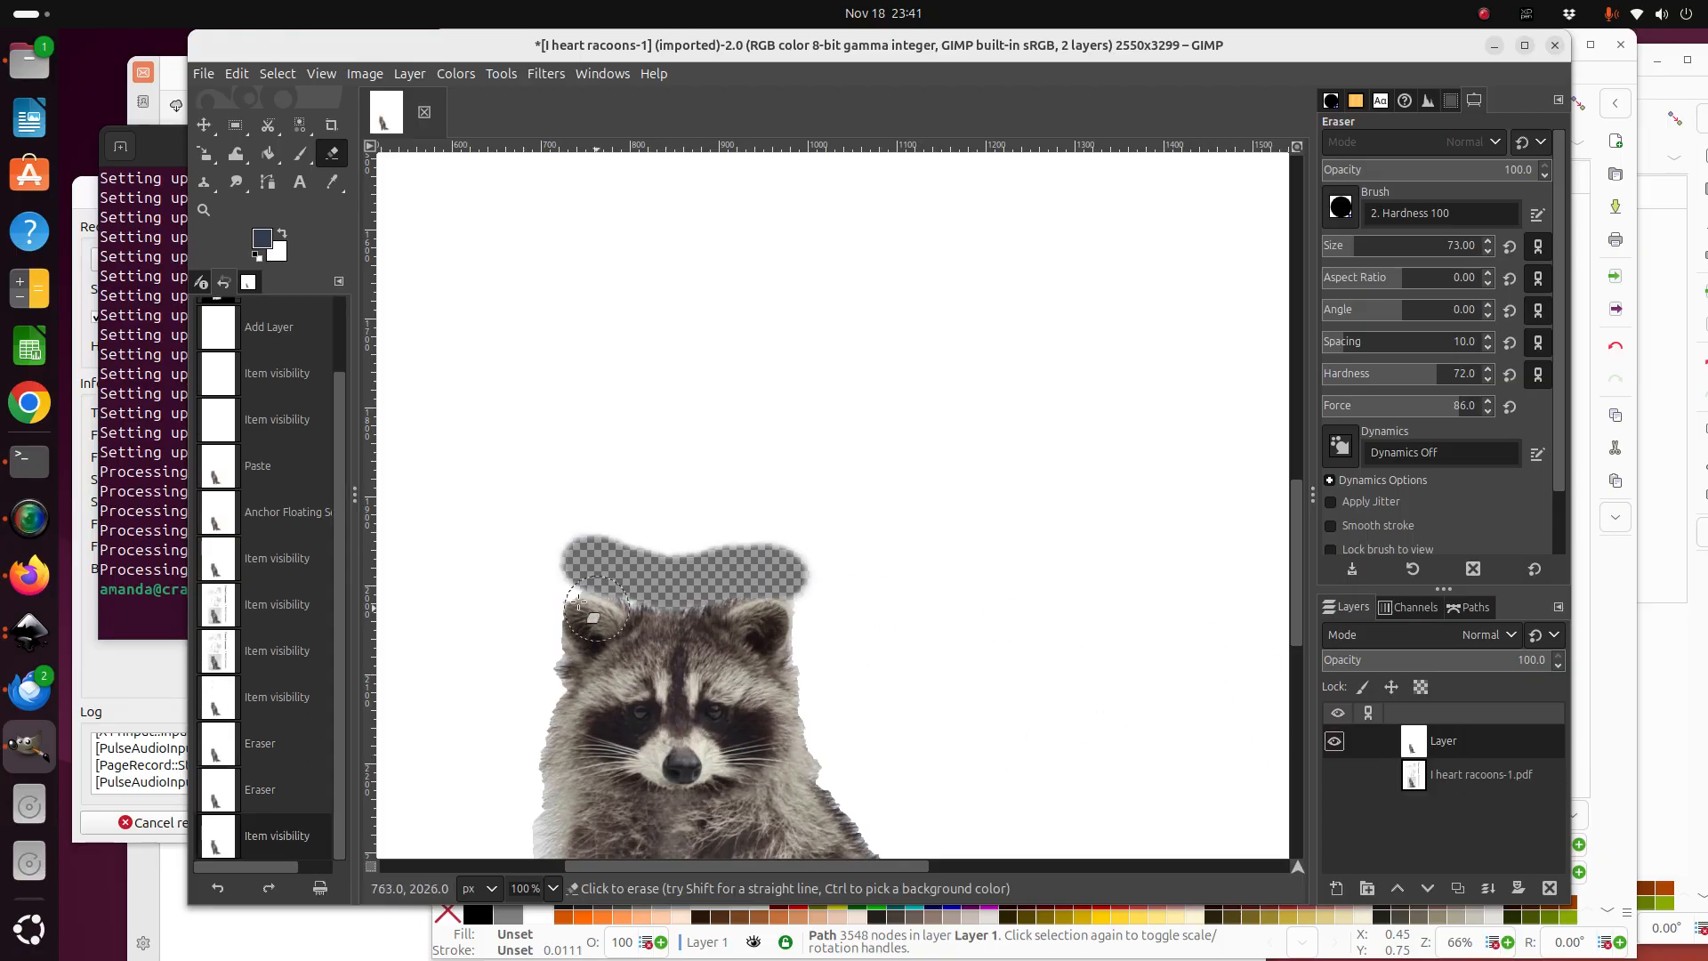
left_click_drag(571, 566, 550, 583)
mouse_move(805, 576)
left_mouse_down()
mouse_move(823, 579)
mouse_move(803, 580)
mouse_move(810, 612)
mouse_move(836, 613)
left_mouse_up()
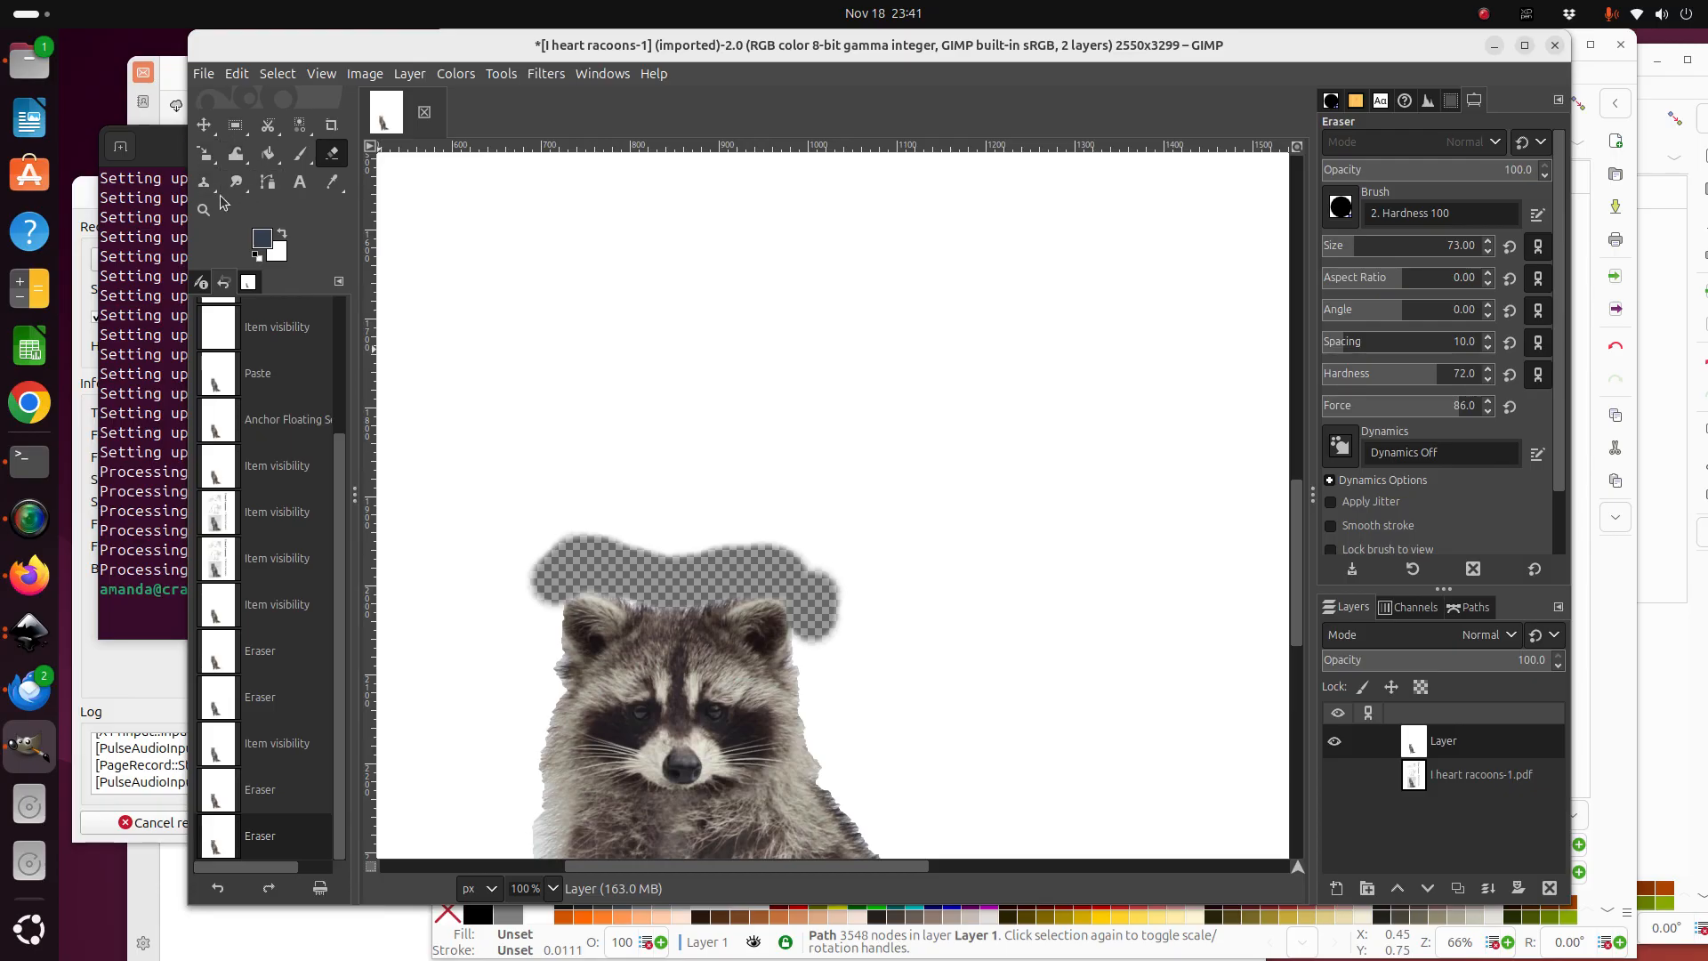
Swap the foreground and background colors and bucket-fill the erased area above the head and its soft edge with white.
left_click(267, 159)
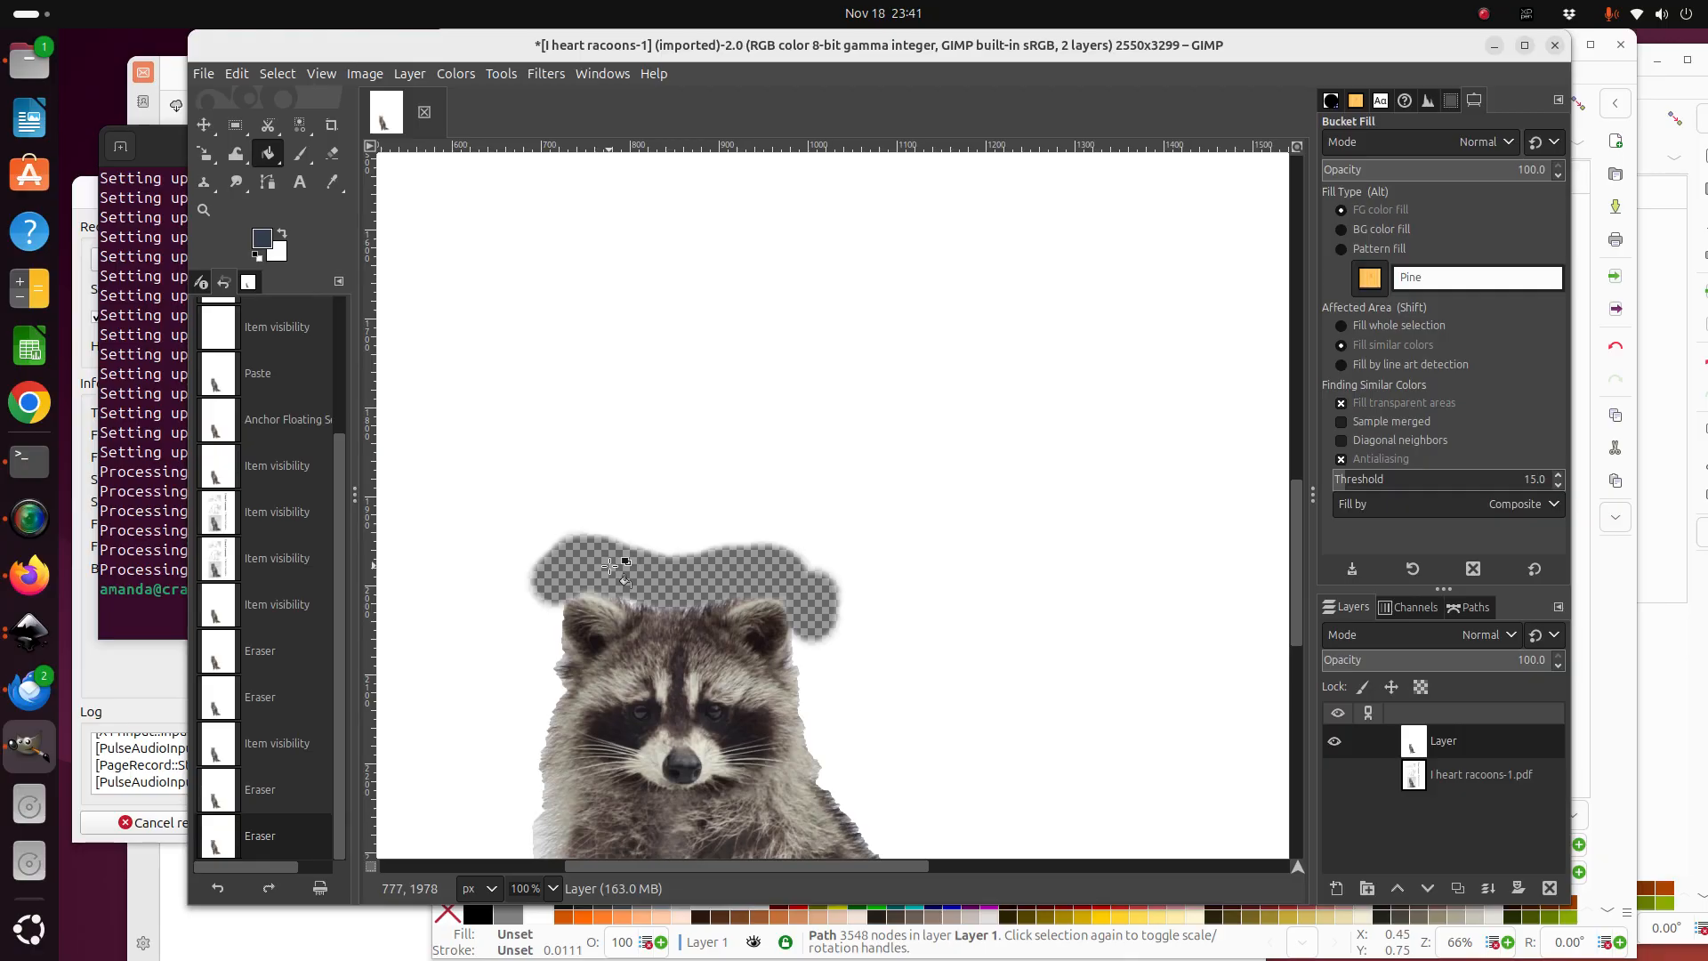
left_click(281, 236)
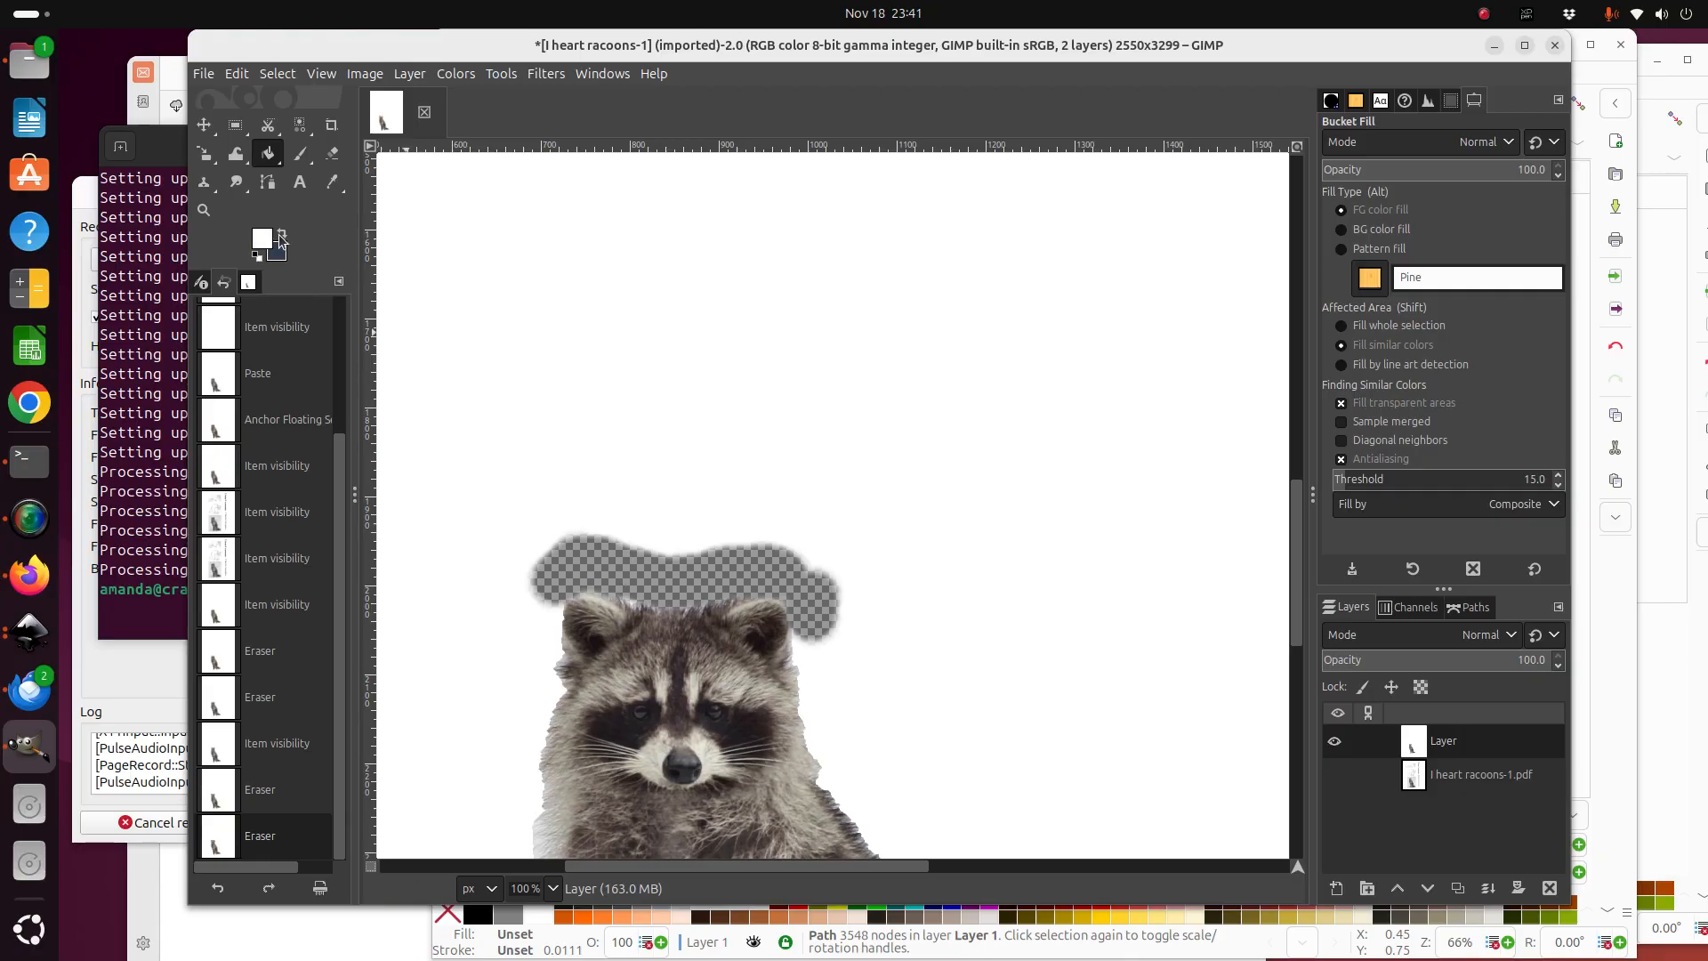
left_click(587, 571)
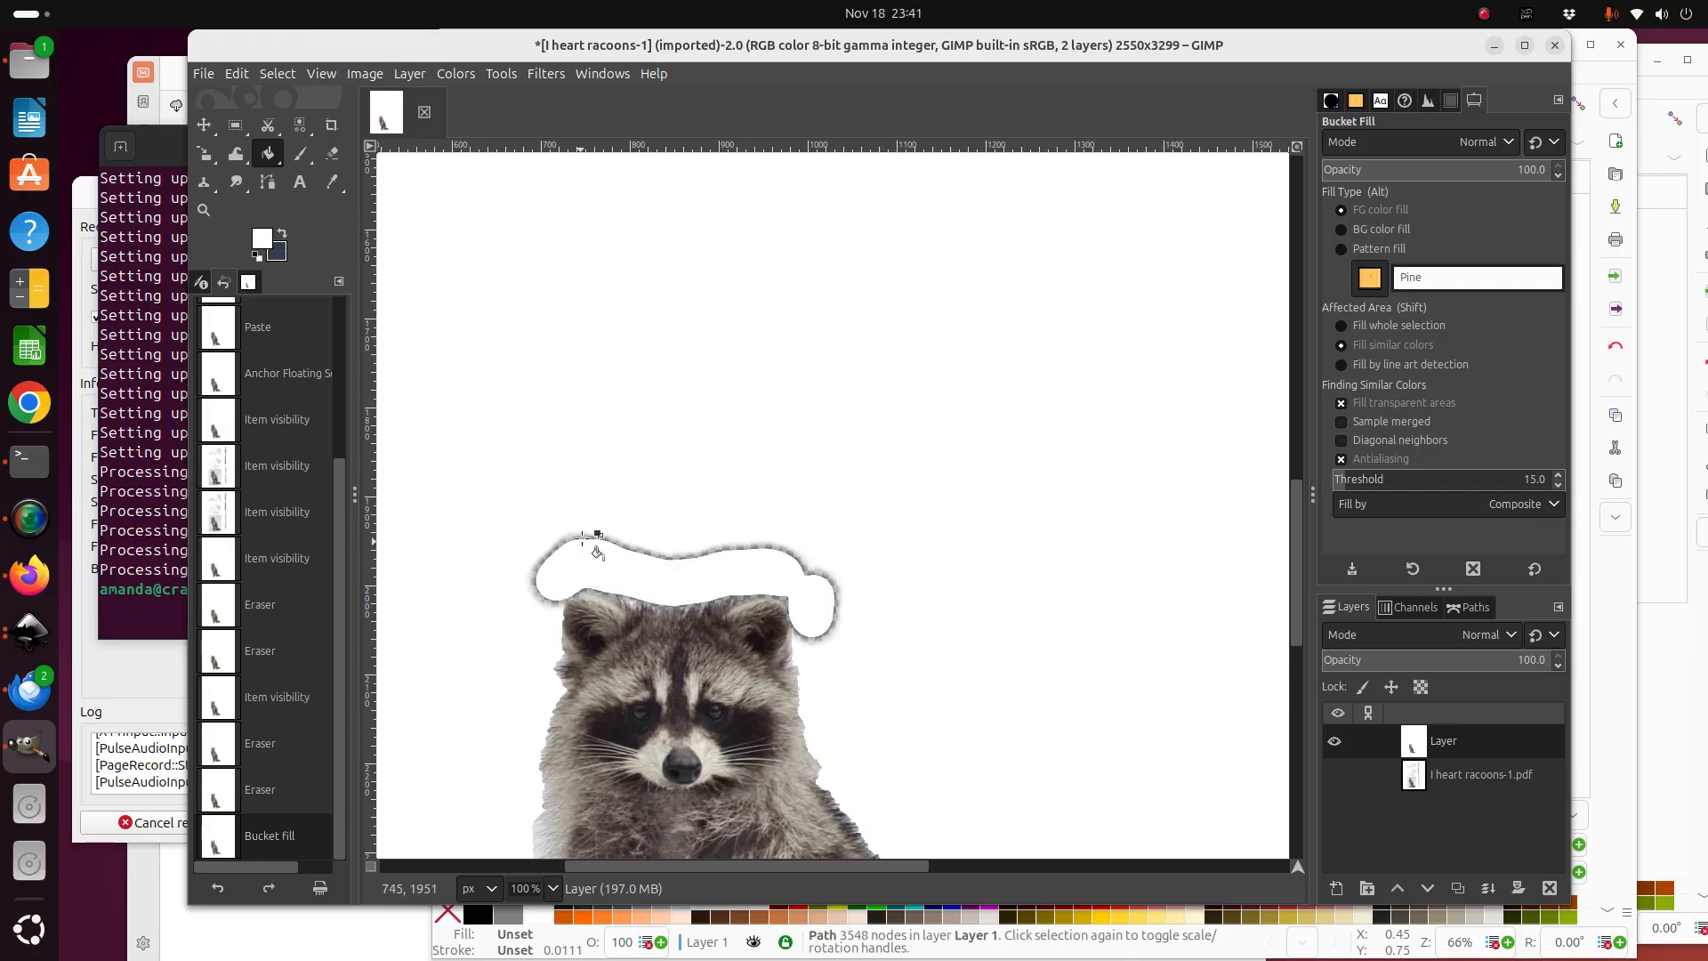
left_click(582, 537)
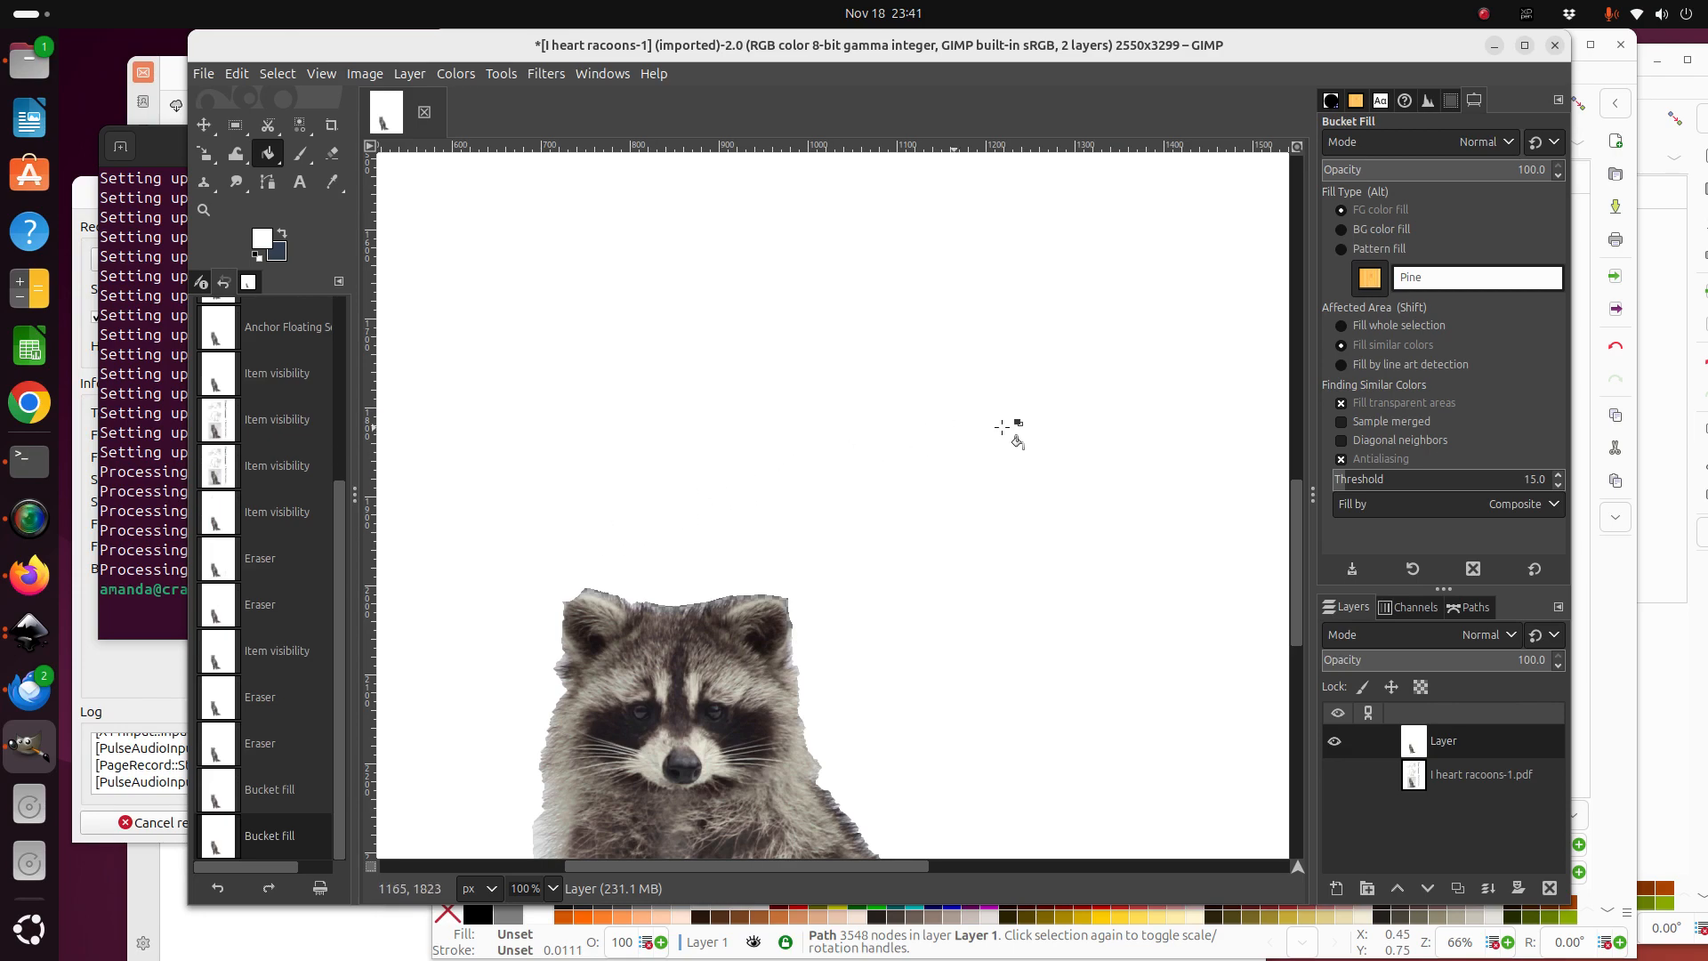
Examine the cleaned-up raccoon cutout from head to feet at 100% and 50% zoom.
scroll(921, 549, "down", 5)
scroll(921, 549, "up", 2)
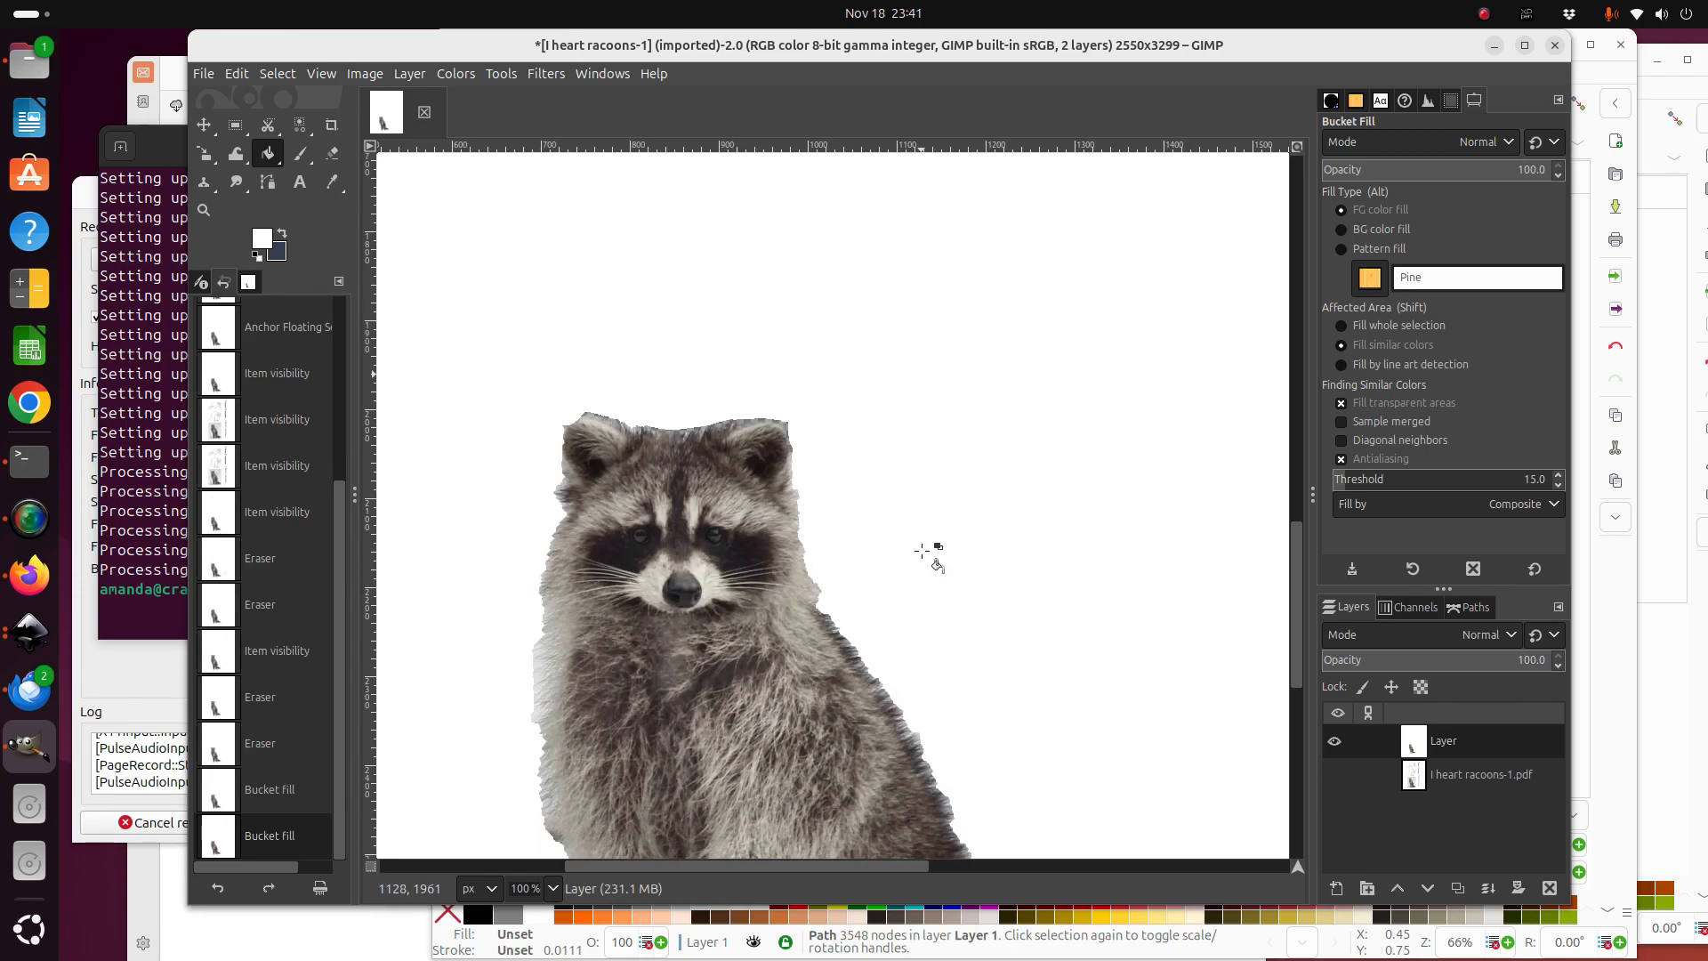
scroll(922, 550, "down", 2)
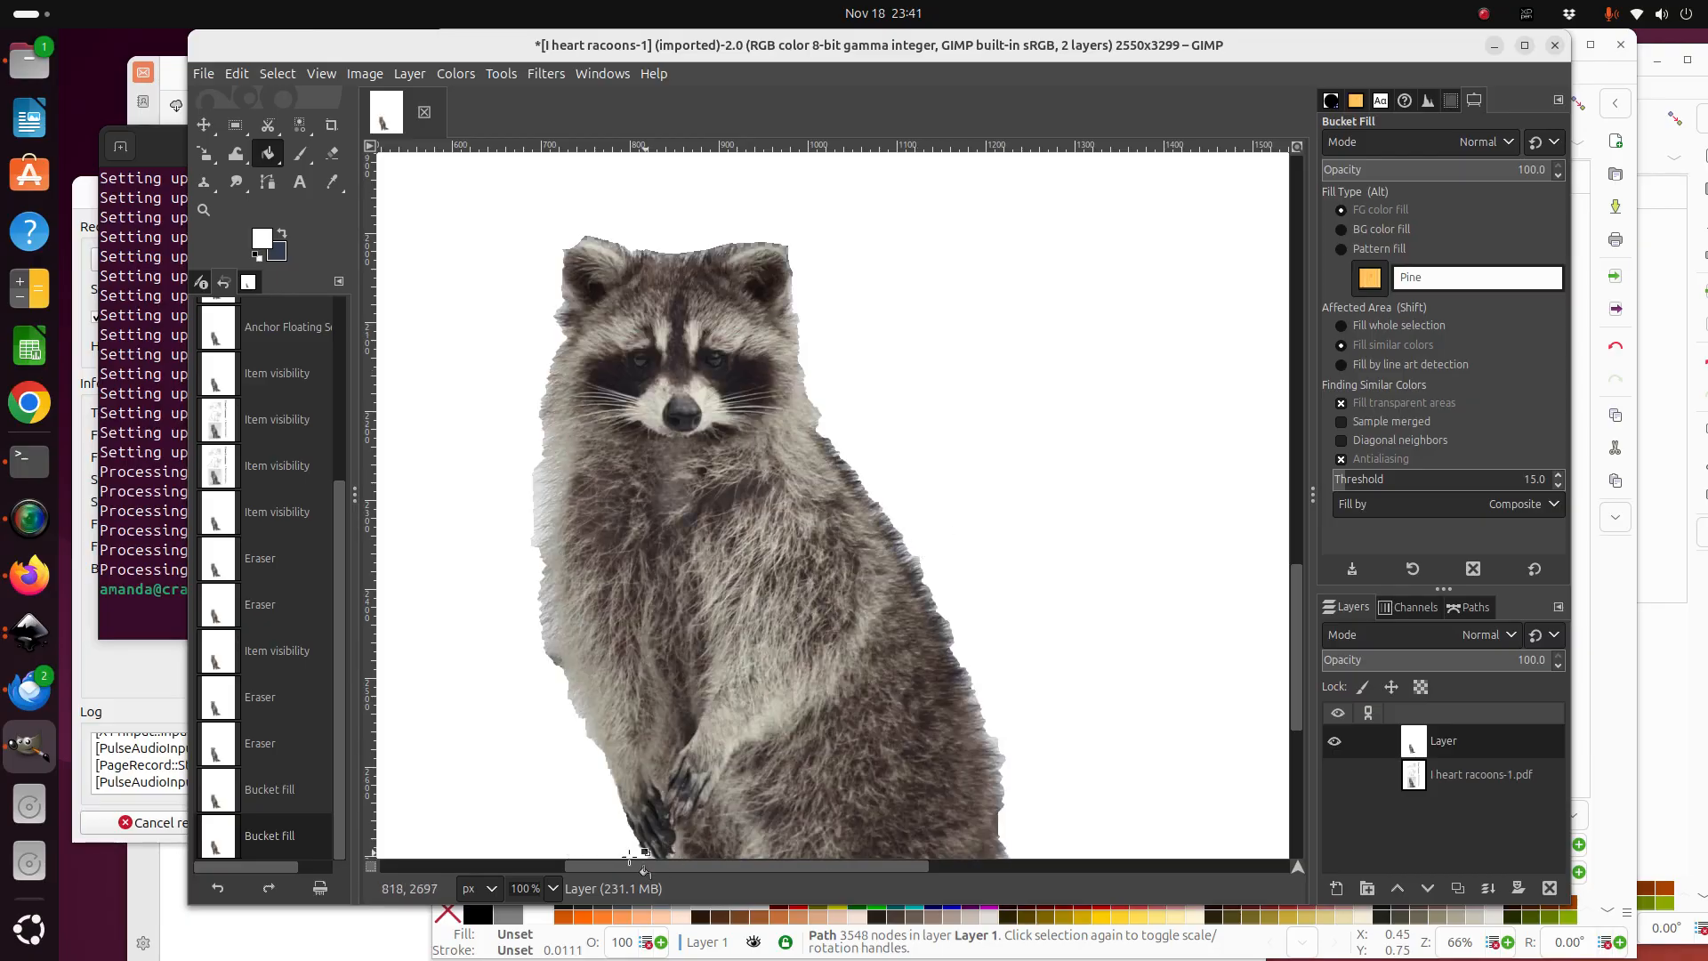
left_click(553, 889)
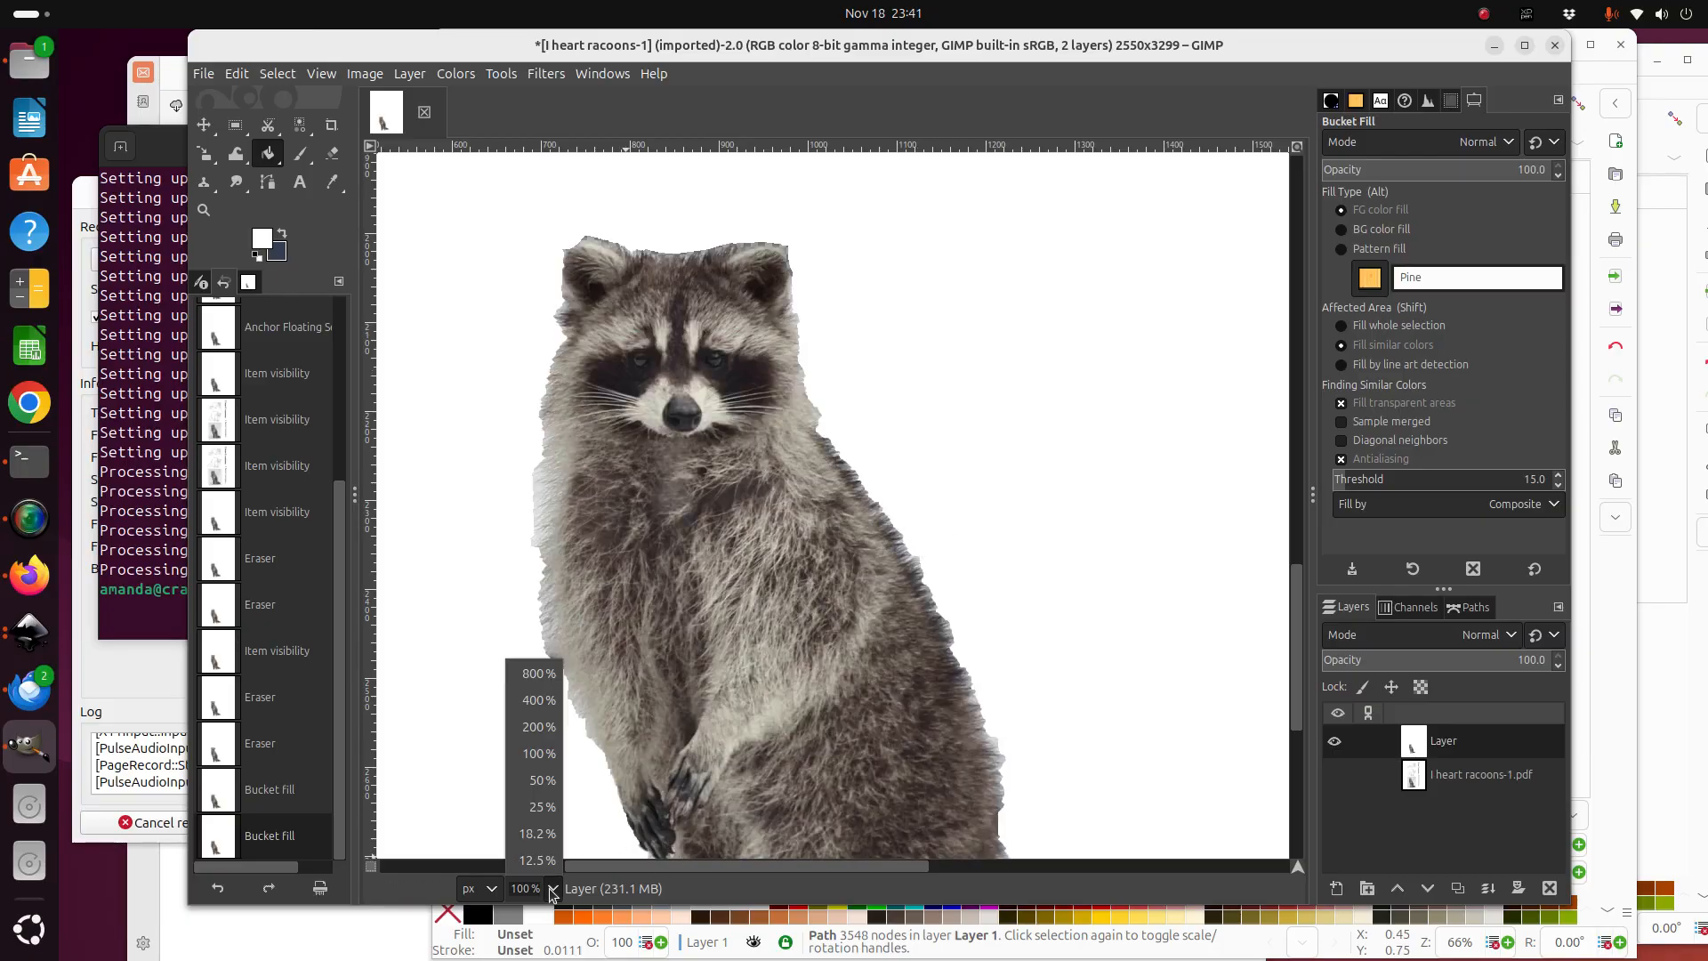
left_click(542, 781)
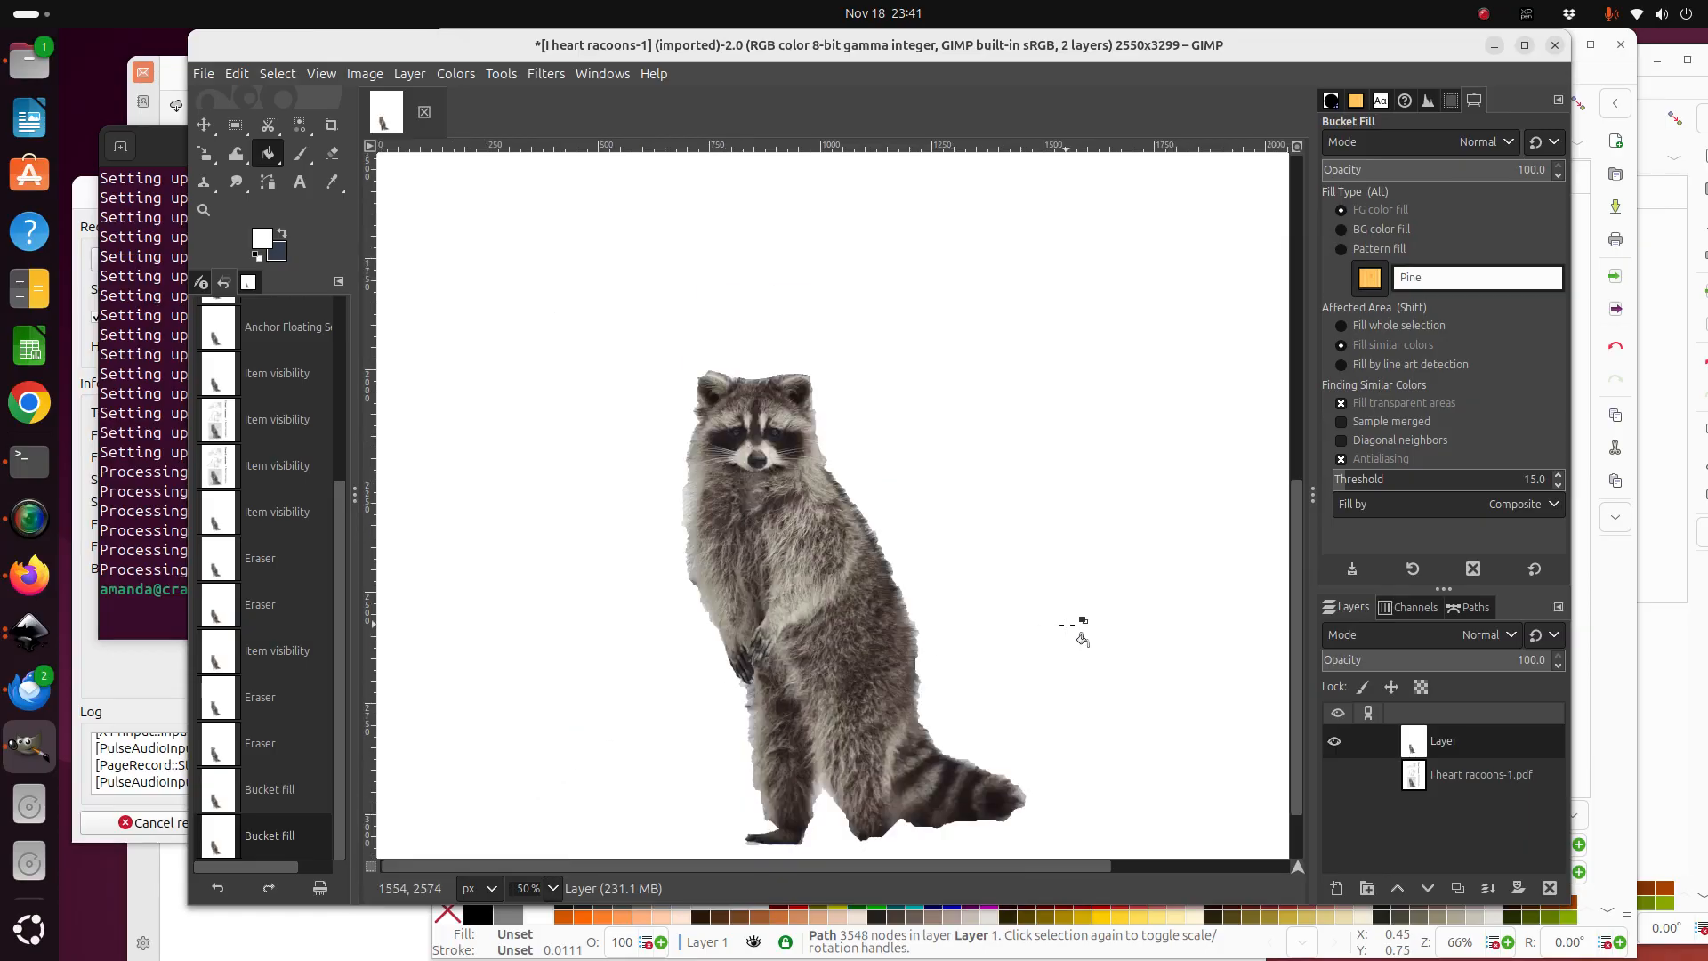
scroll(1068, 625, "down", 1)
scroll(1067, 625, "up", 1)
scroll(1068, 625, "down", 1)
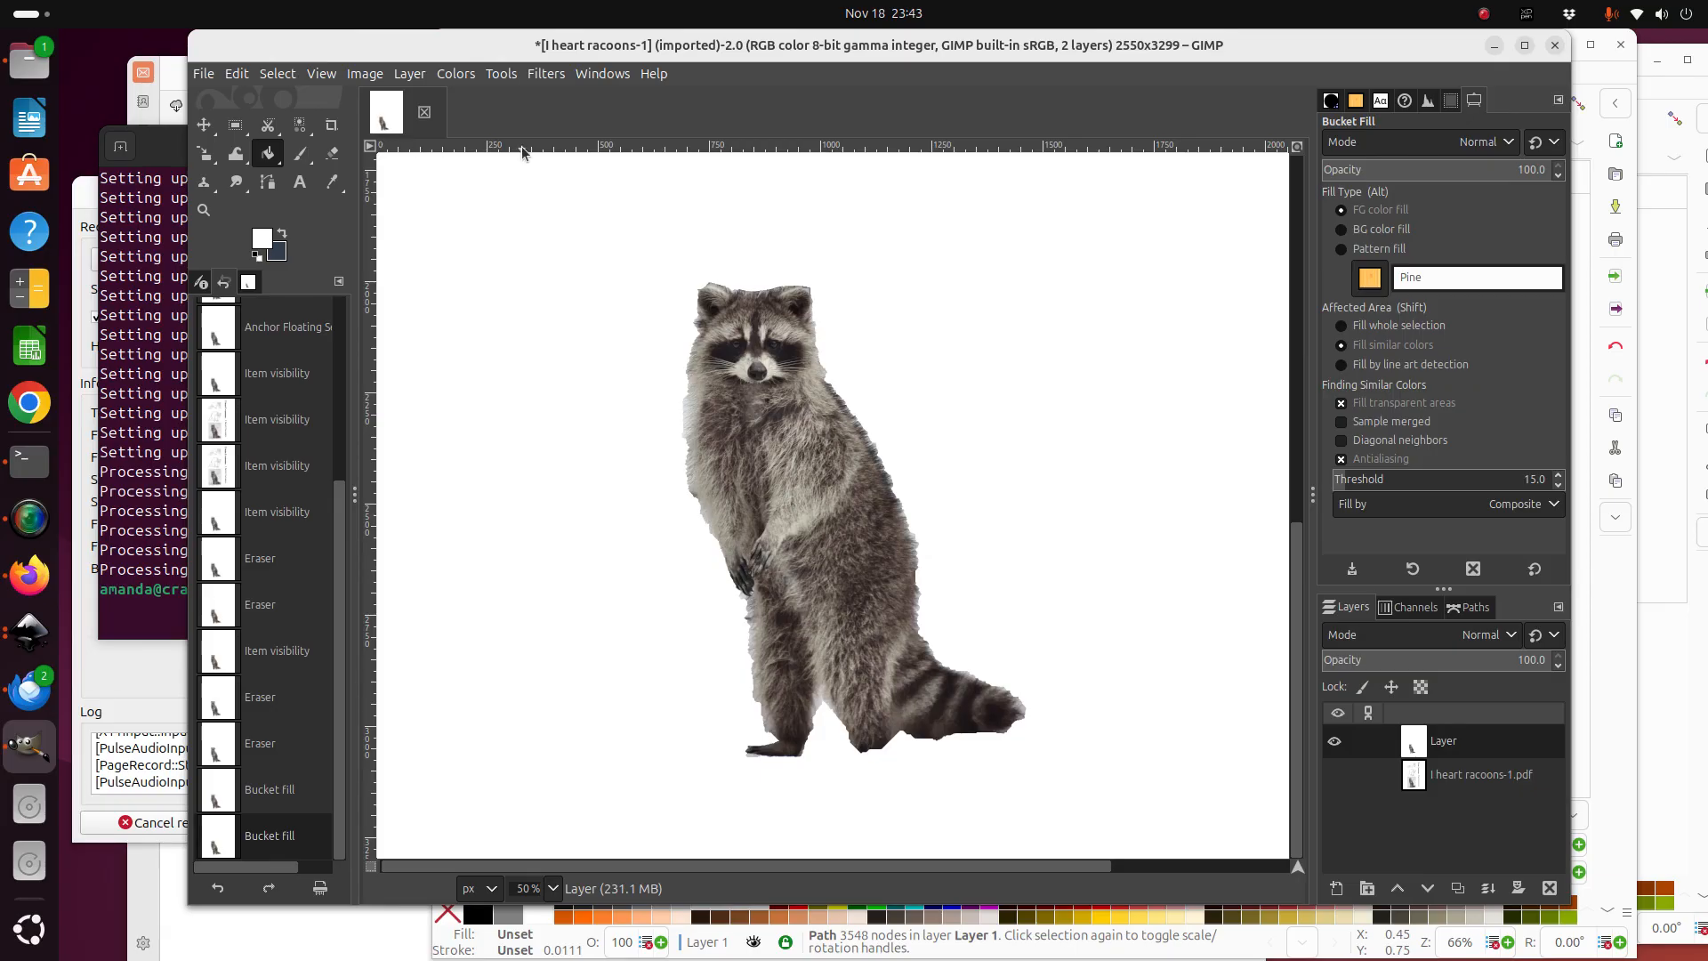
Apply a Threshold with the value range 103 to 255 to the cutout layer, comparing it with the original in split view.
left_click(451, 74)
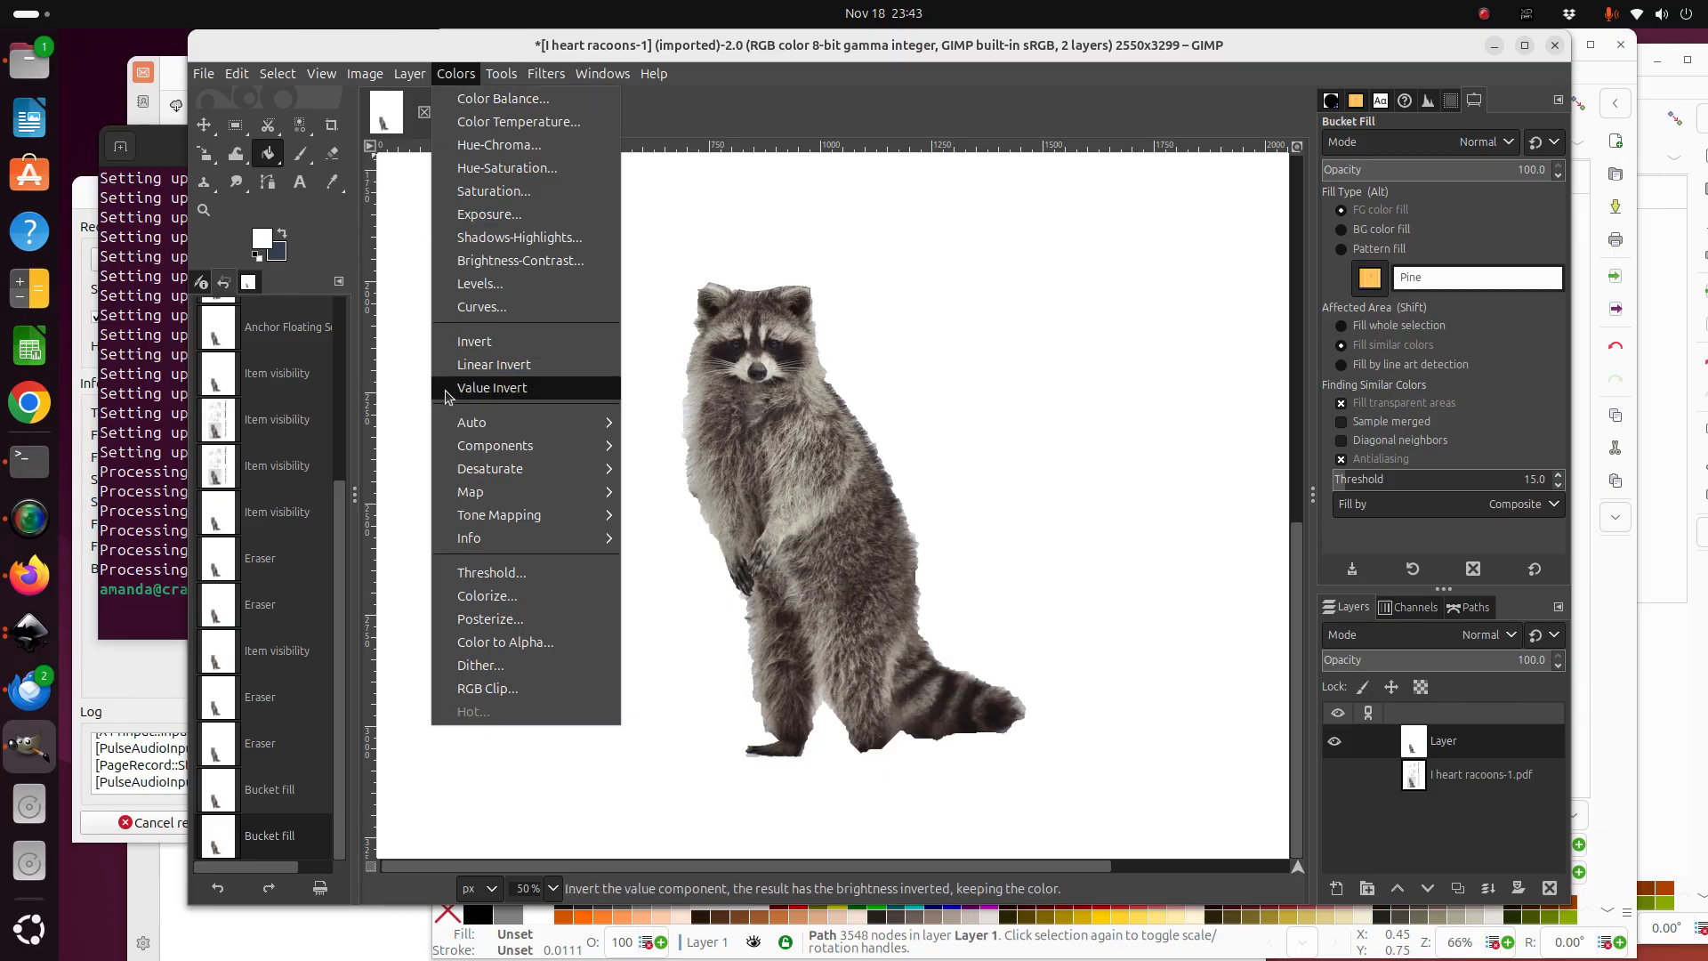
mouse_move(477, 426)
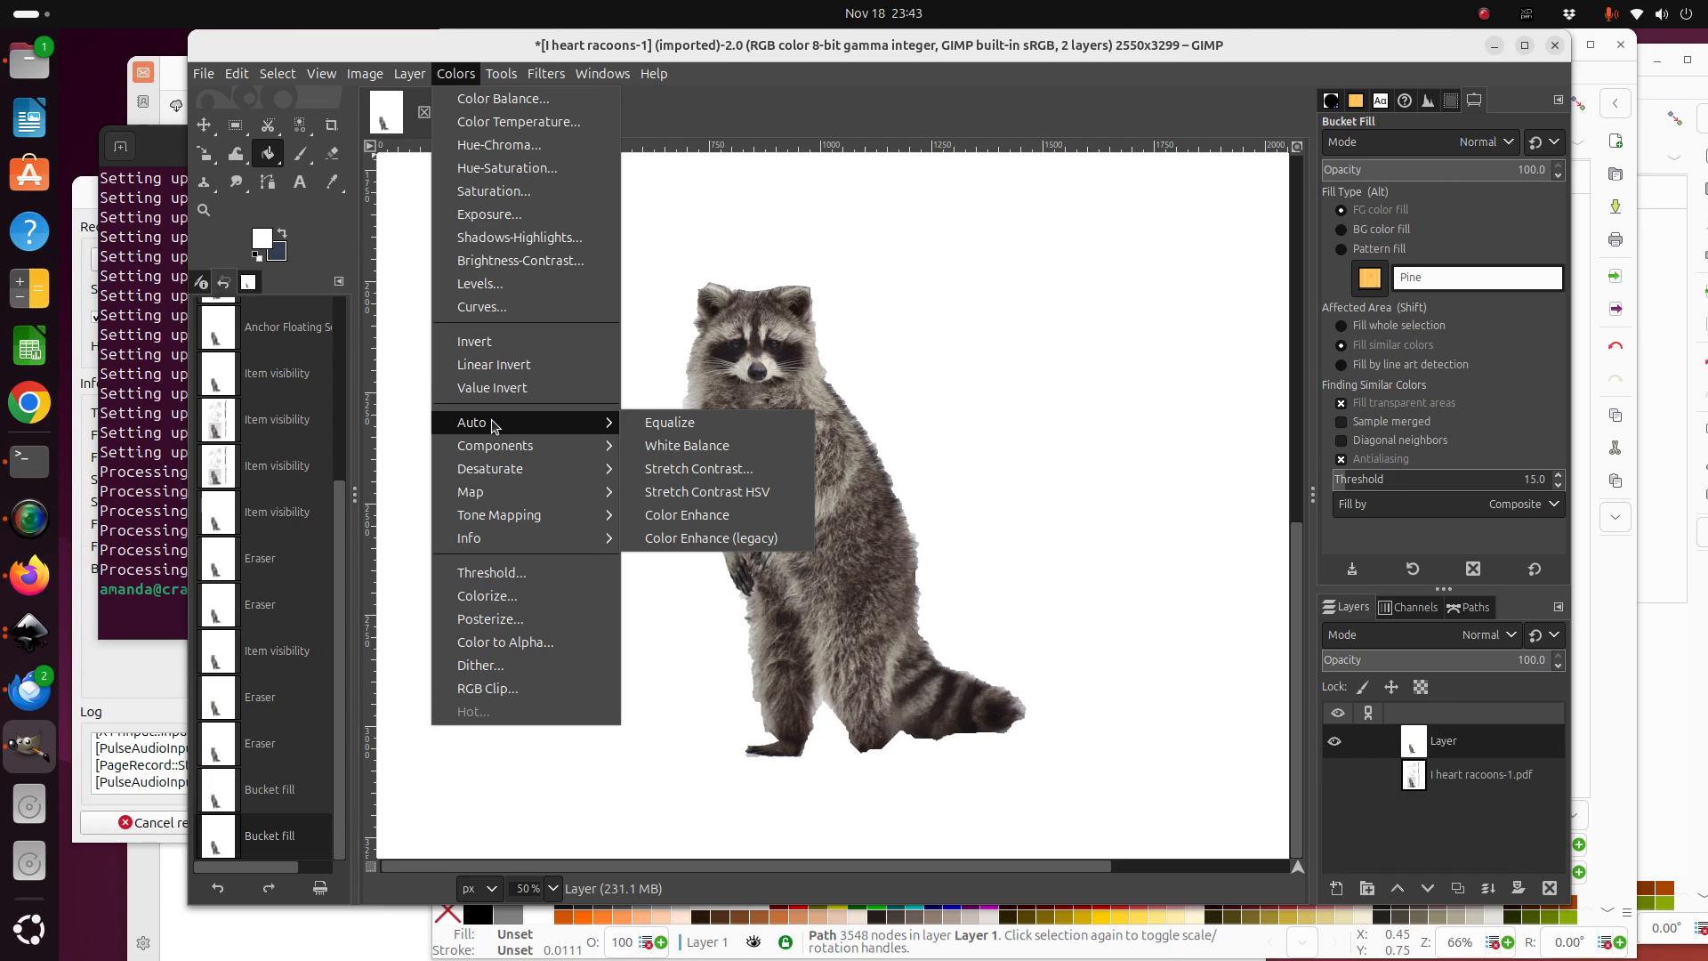
left_click(518, 580)
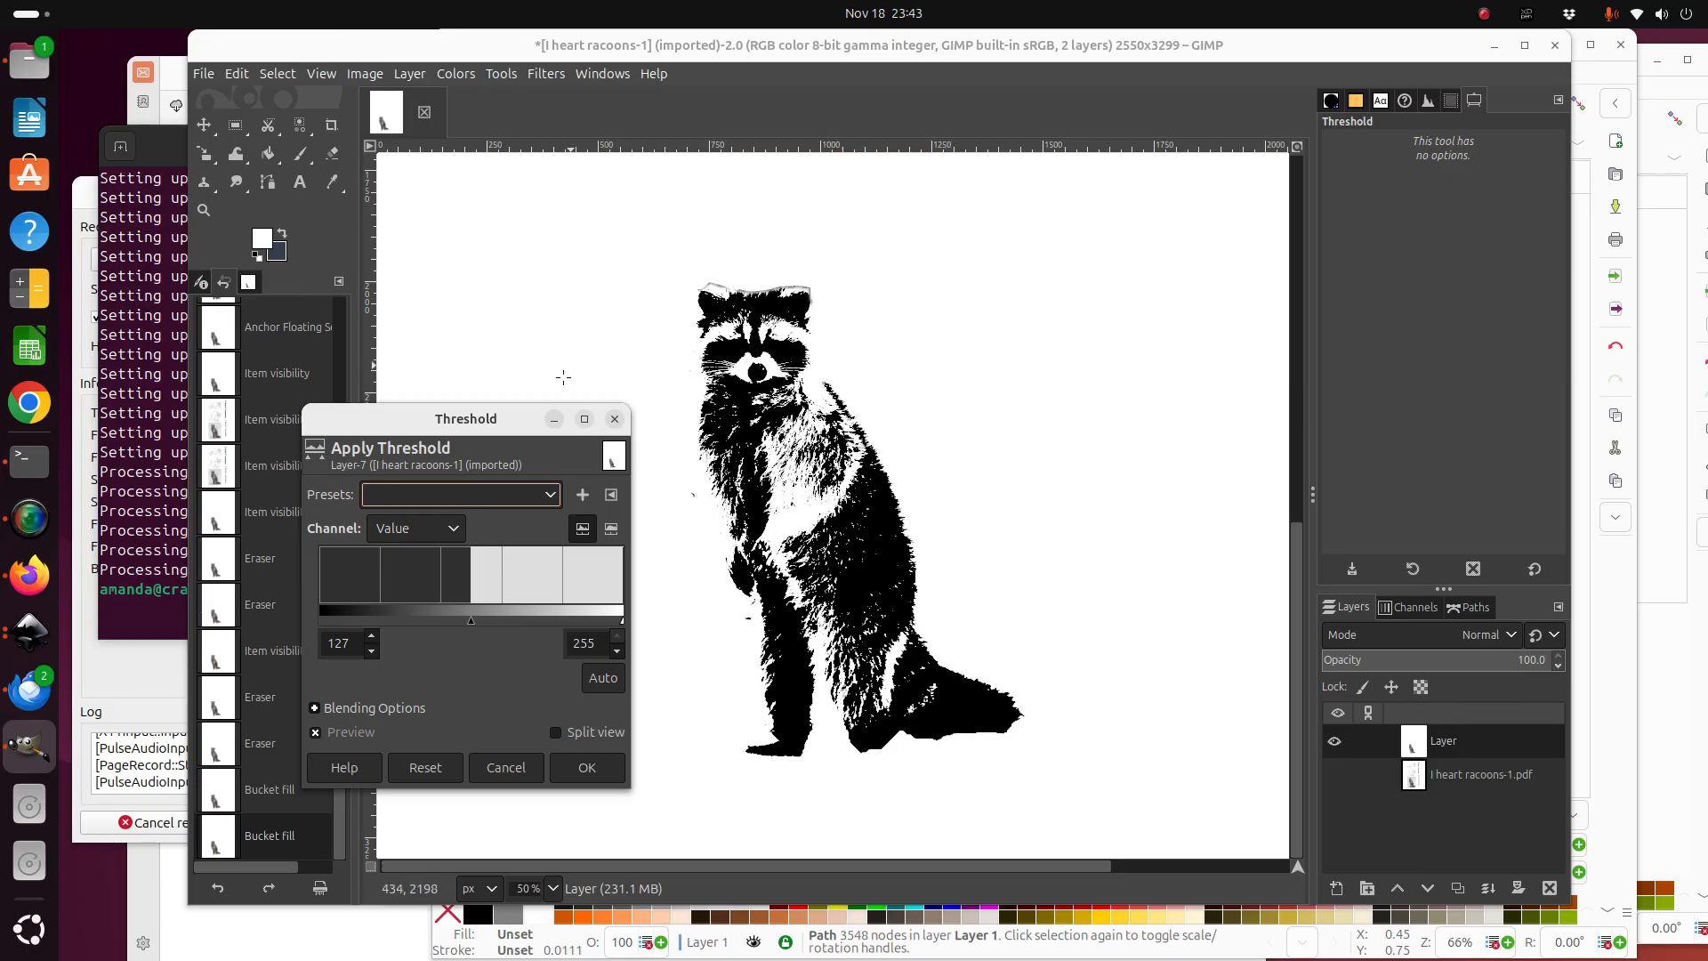
left_click_drag(473, 576, 438, 625)
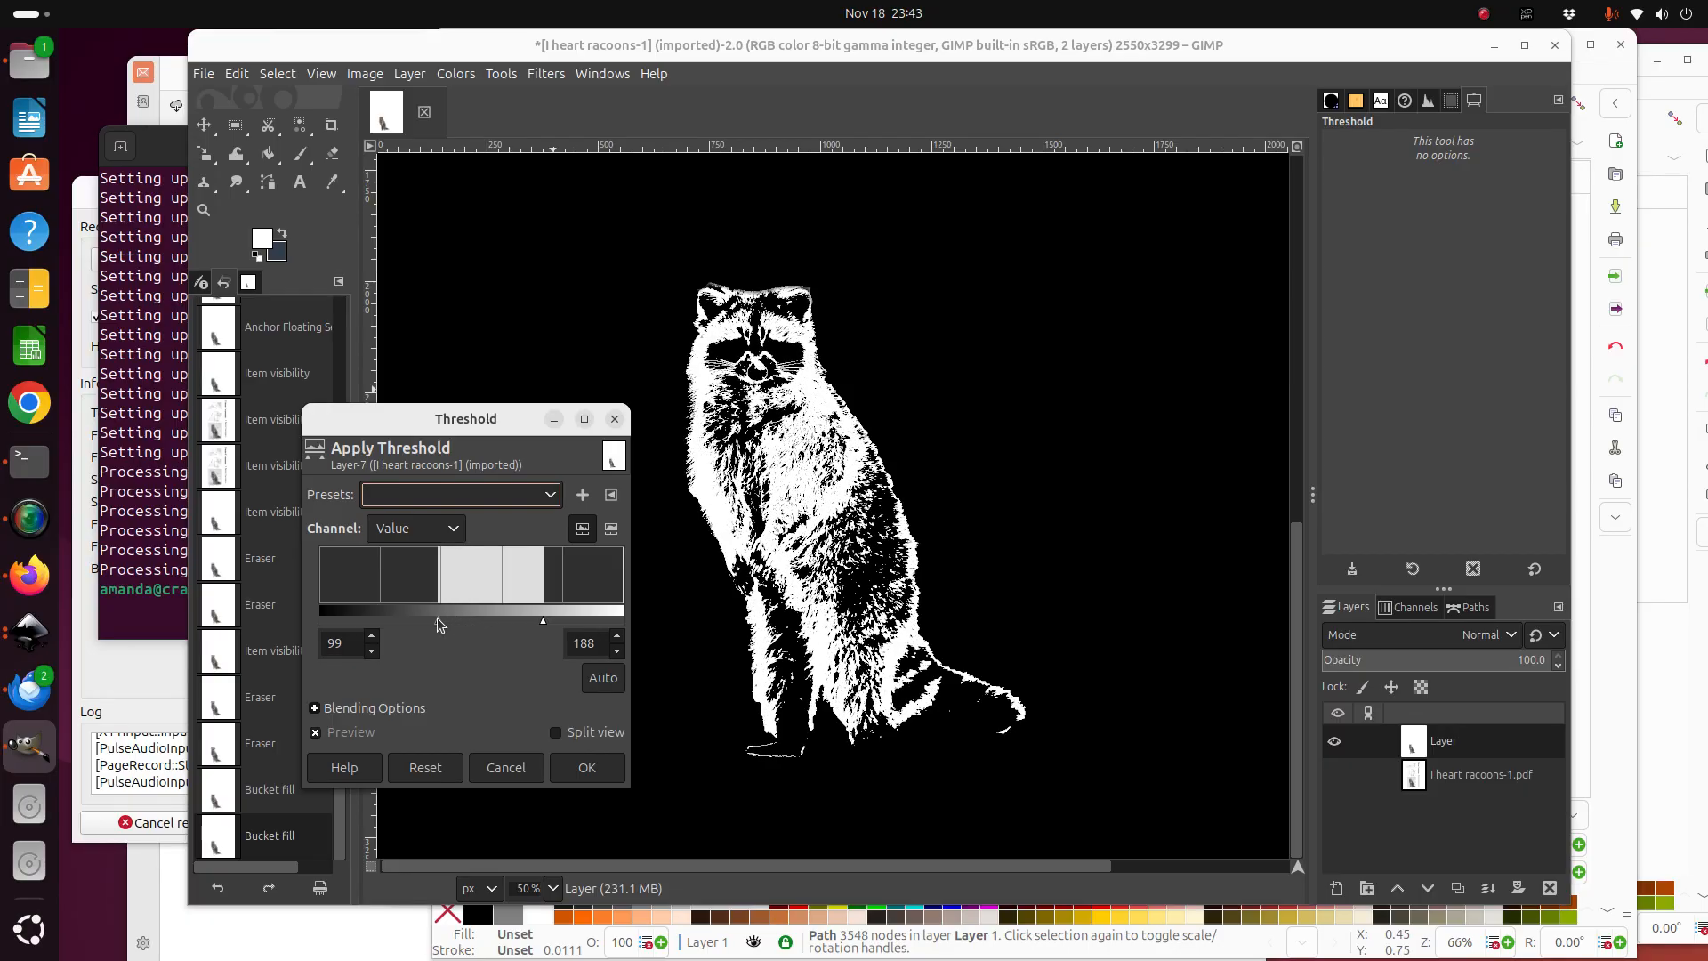
left_click_drag(543, 620, 446, 616)
left_click_drag(326, 620, 625, 629)
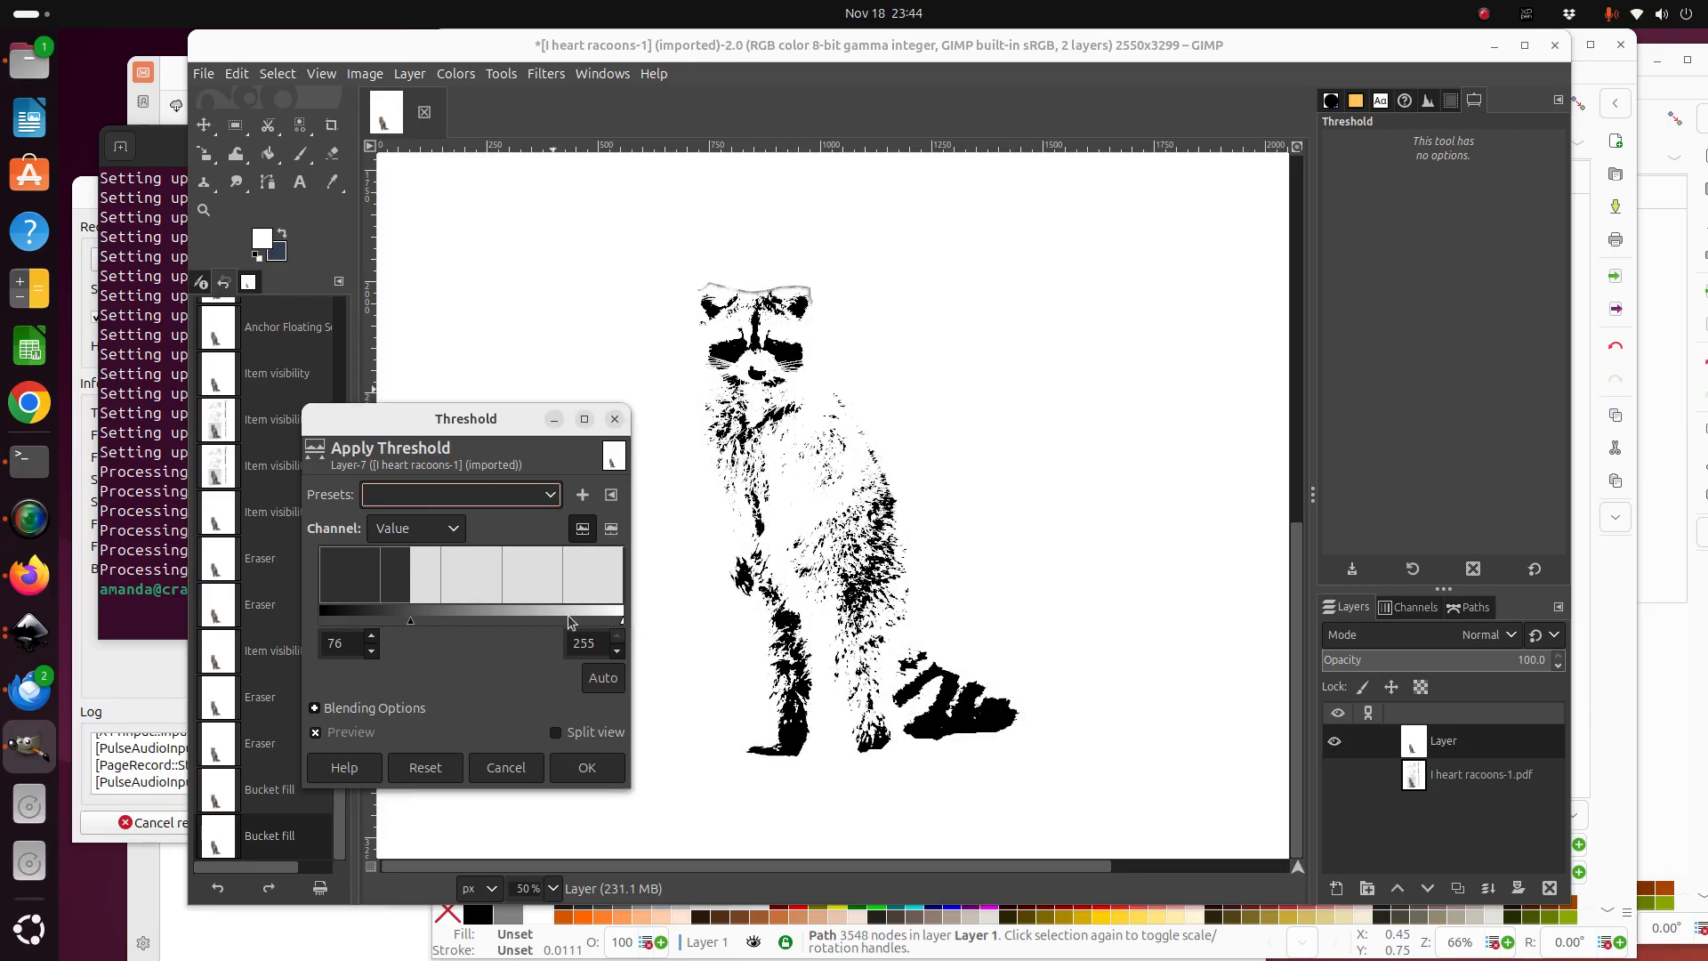
mouse_move(413, 618)
left_mouse_down()
mouse_move(595, 621)
mouse_move(329, 594)
mouse_move(443, 610)
left_mouse_up()
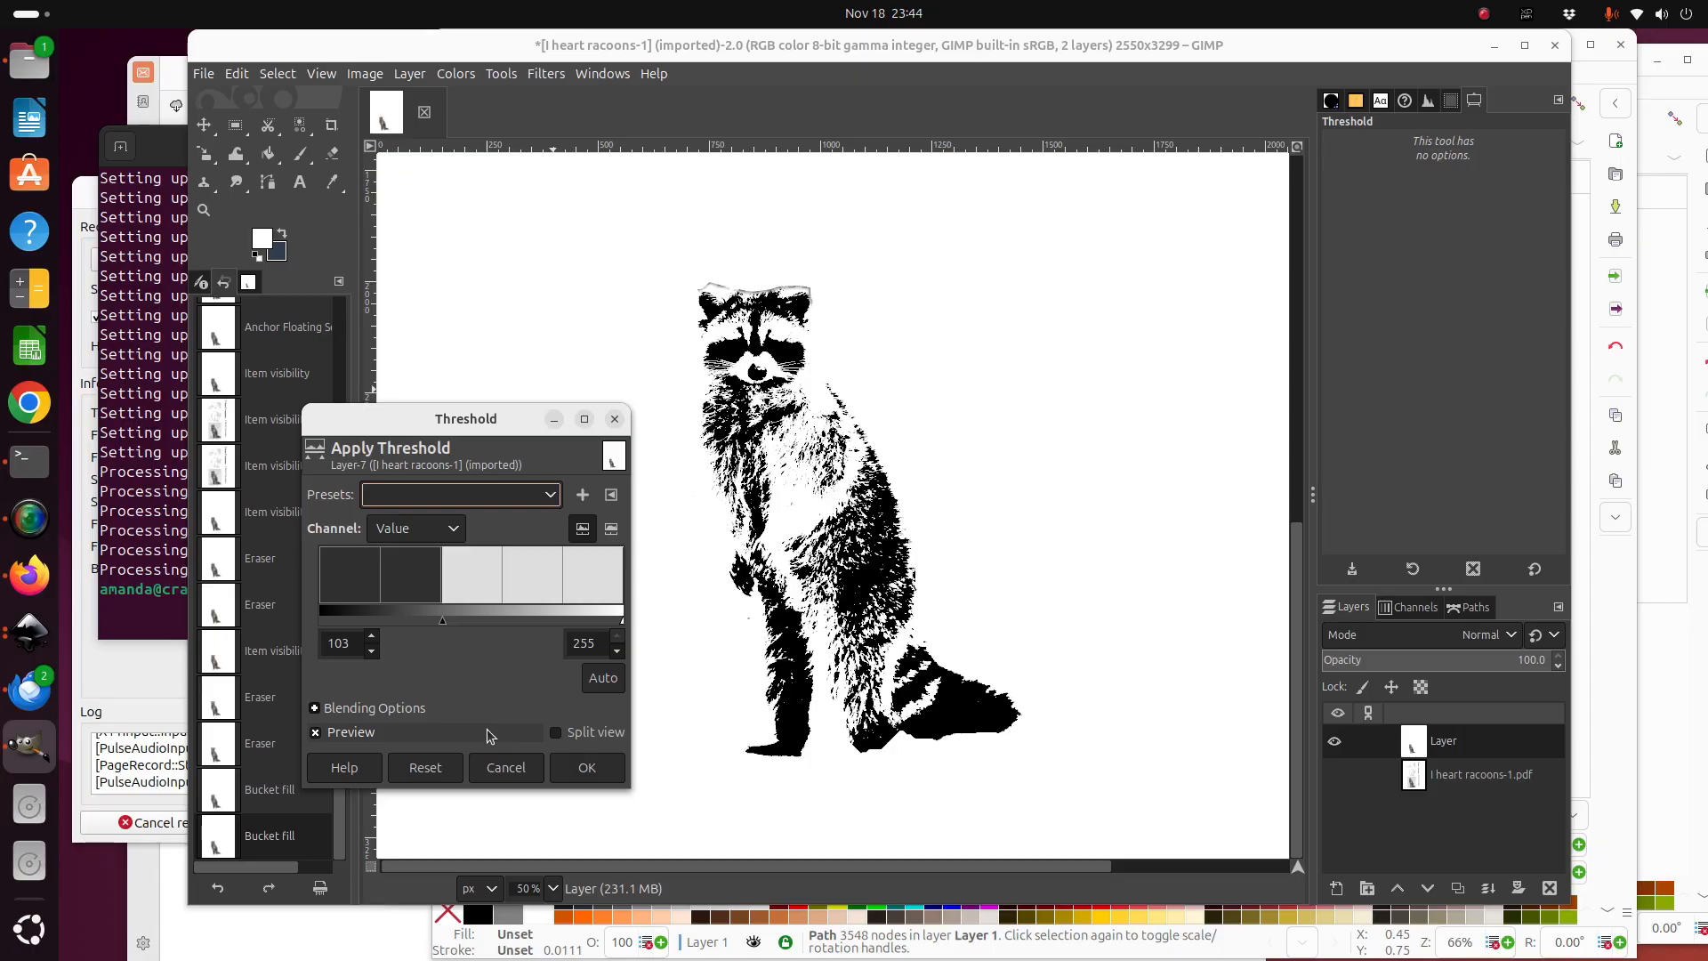
left_click(556, 733)
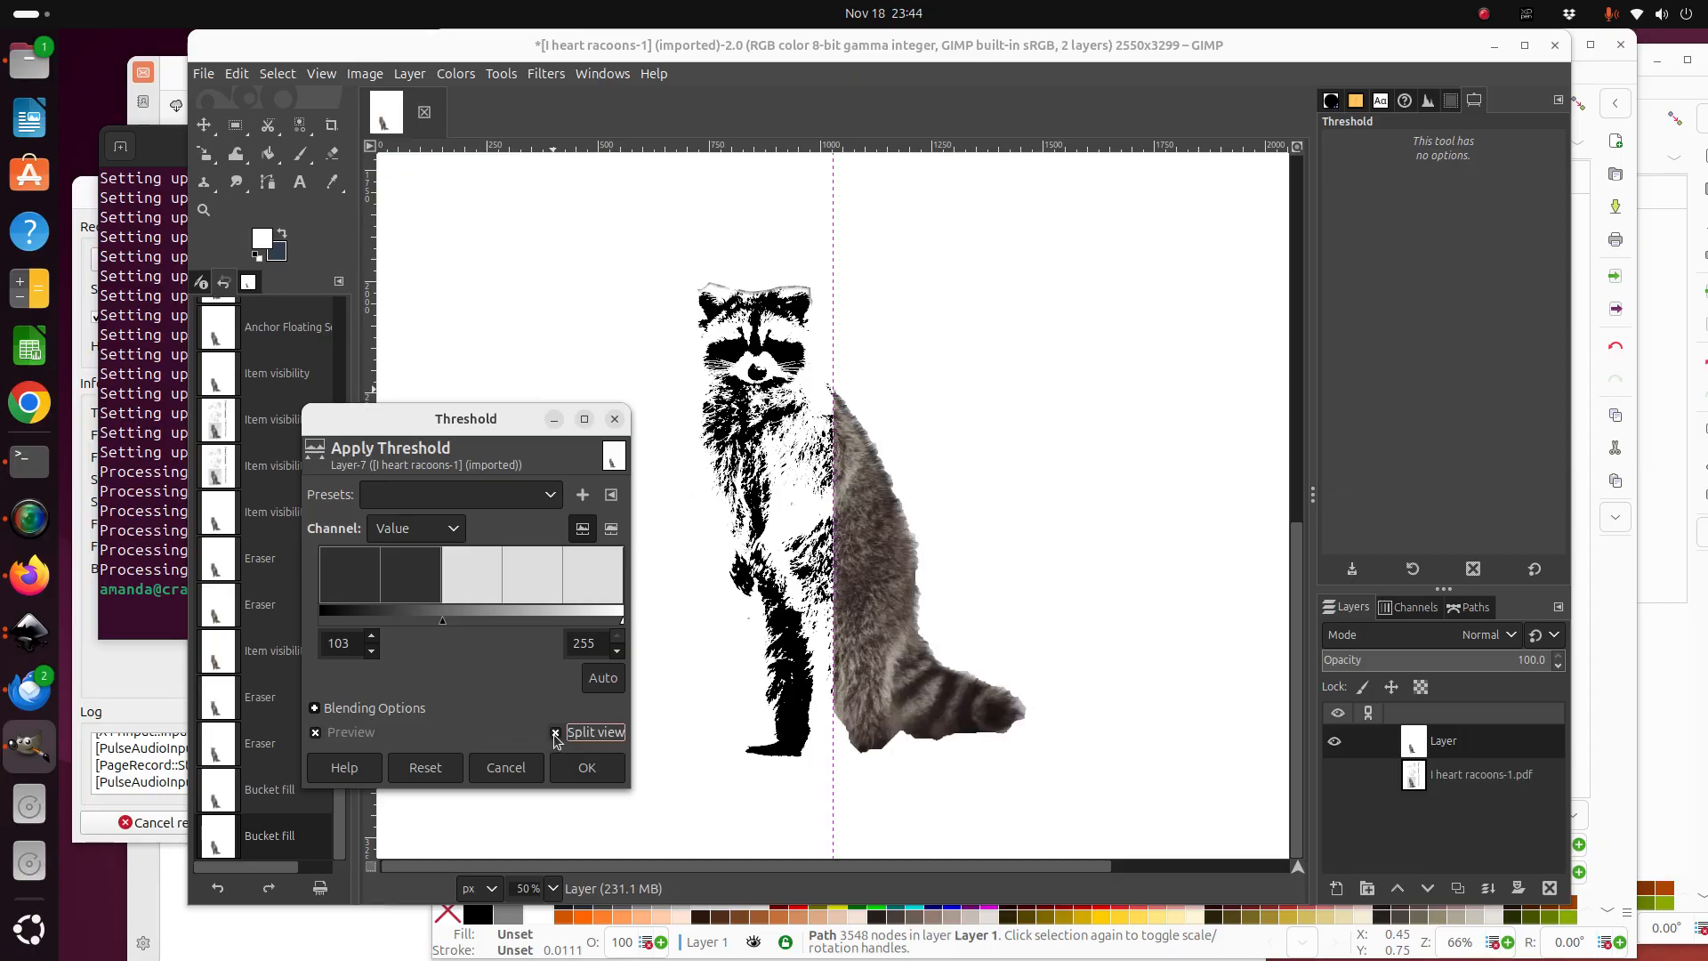
left_click(556, 733)
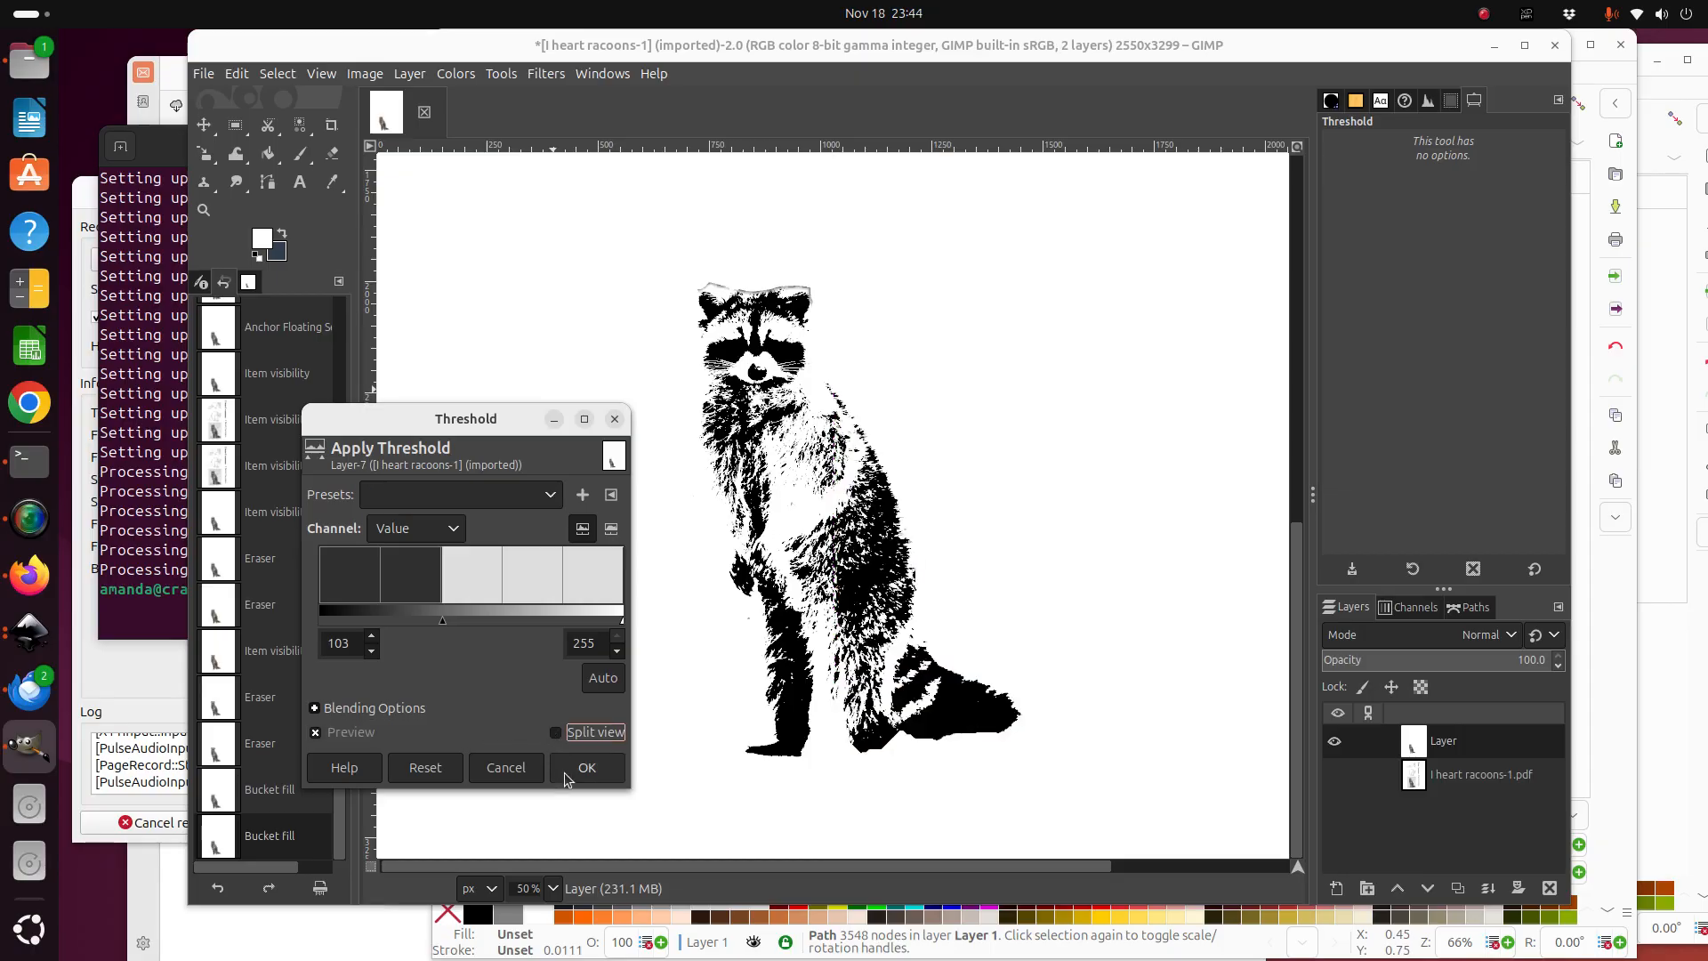
left_click(580, 768)
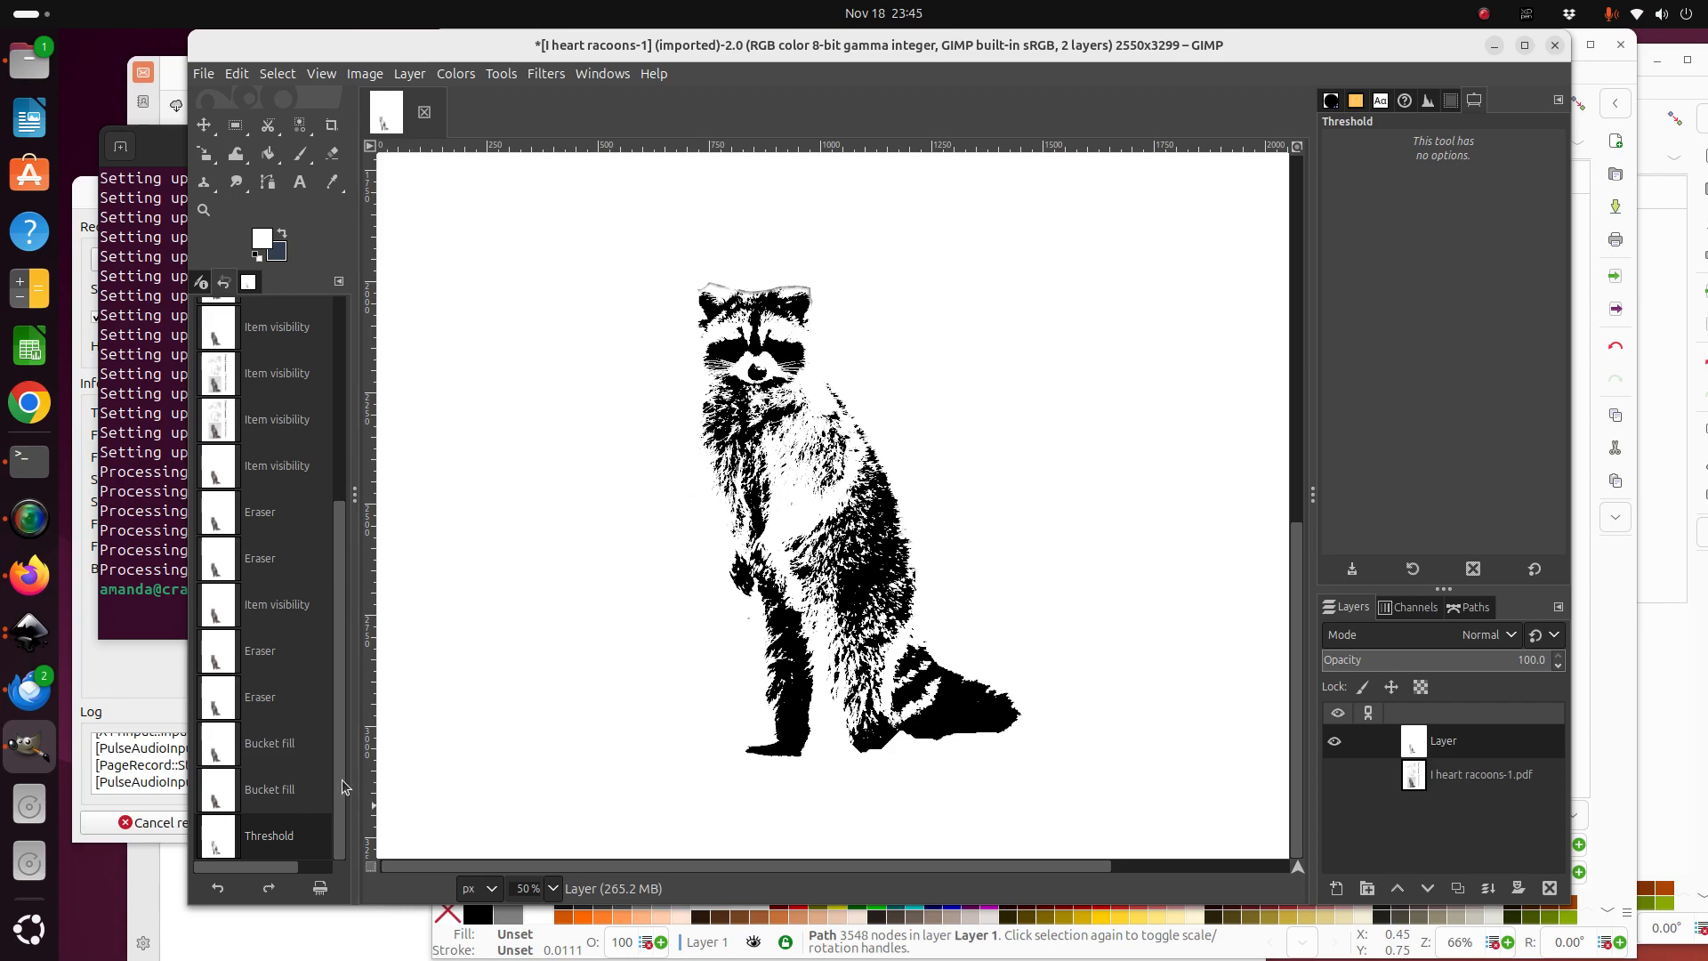
Compare the image before and after the threshold in the undo history, and return to the last Bucket Fill state.
left_click(263, 799)
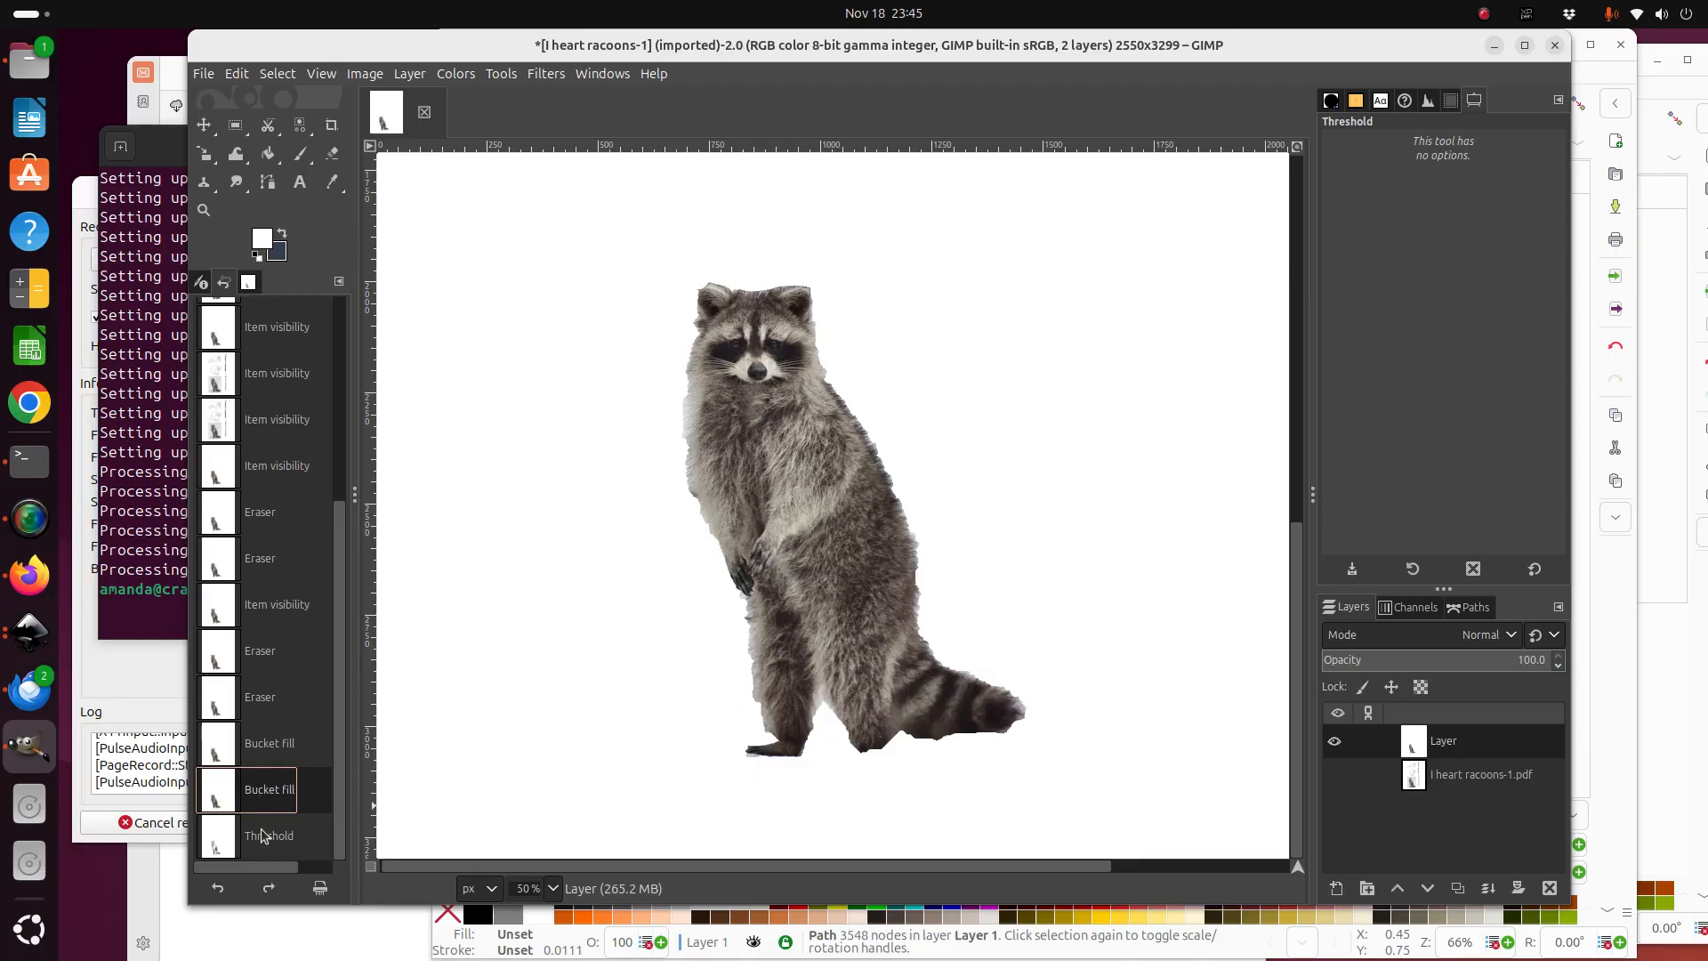
left_click(263, 834)
left_click(264, 815)
left_click(258, 850)
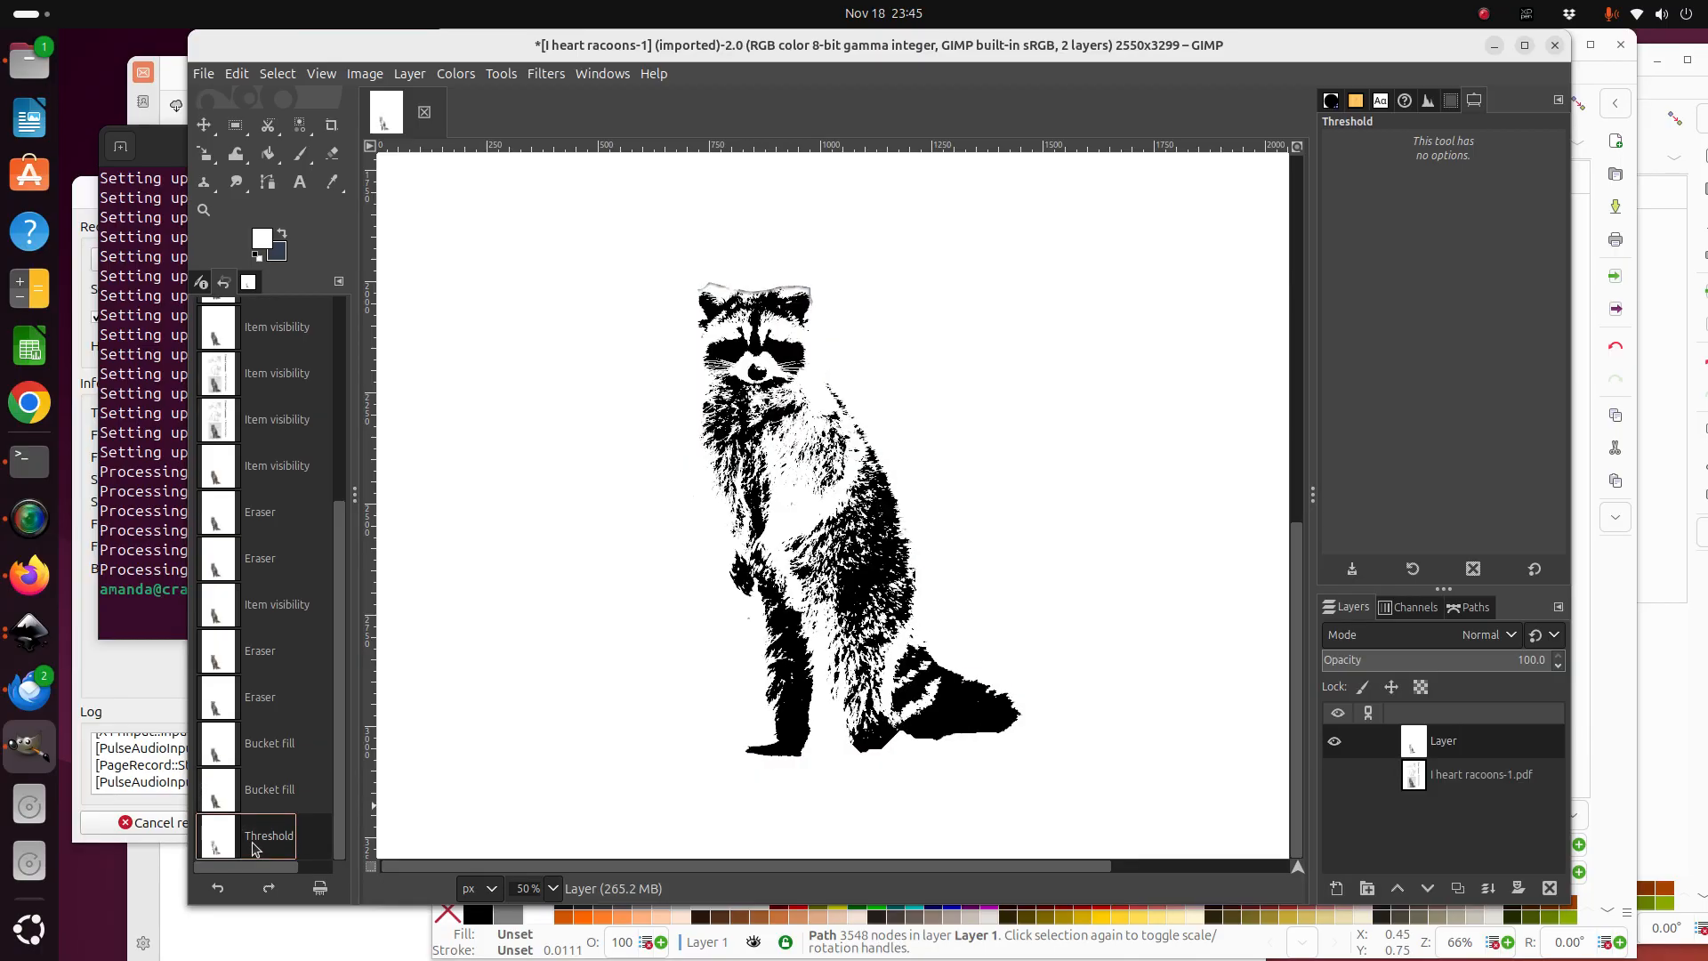
left_click(271, 801)
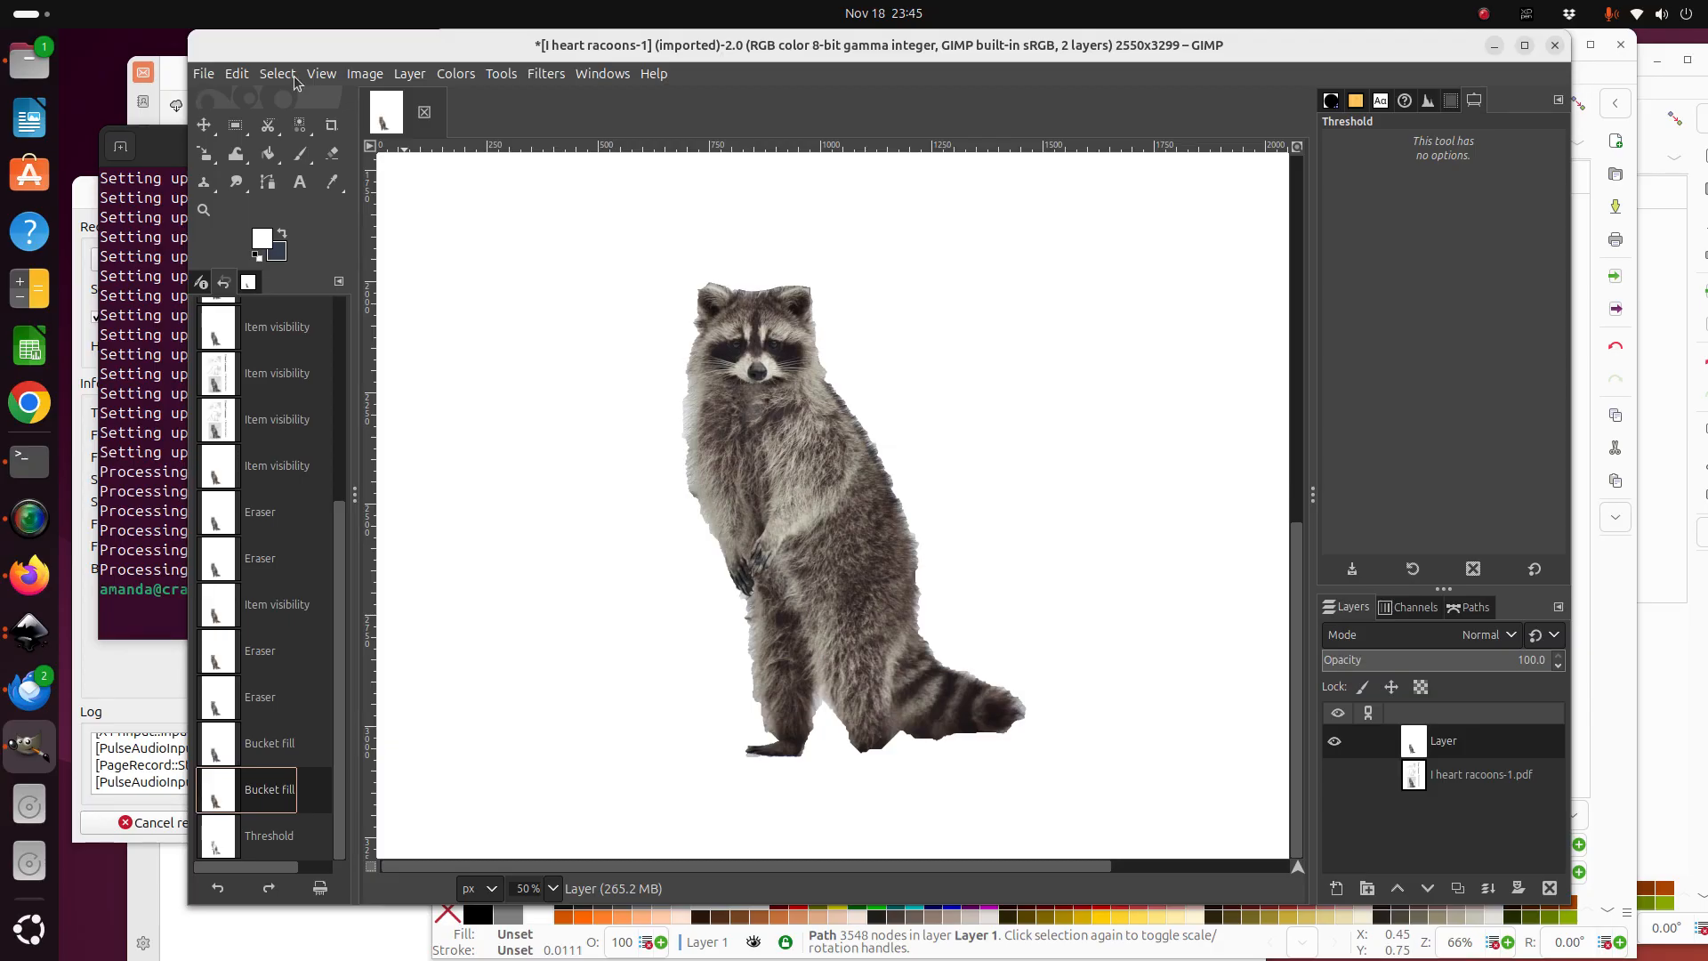
Crop the image to a rectangular selection of about 890 × 1198 px around the raccoon.
left_click(362, 80)
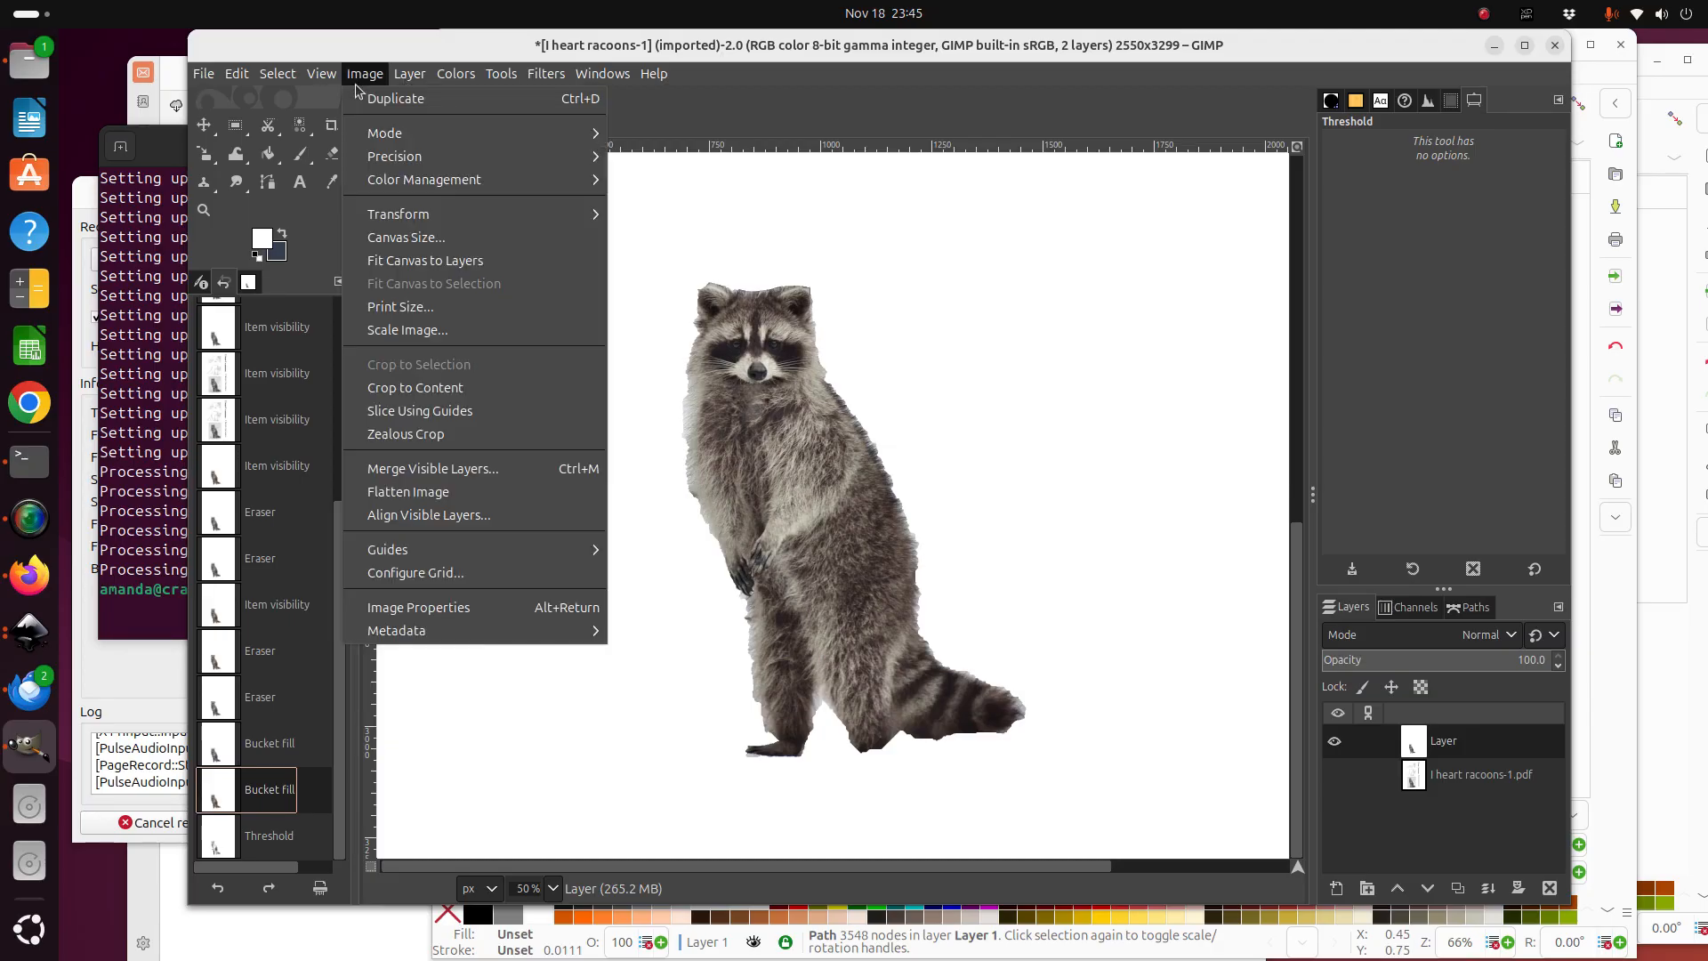
left_click(679, 259)
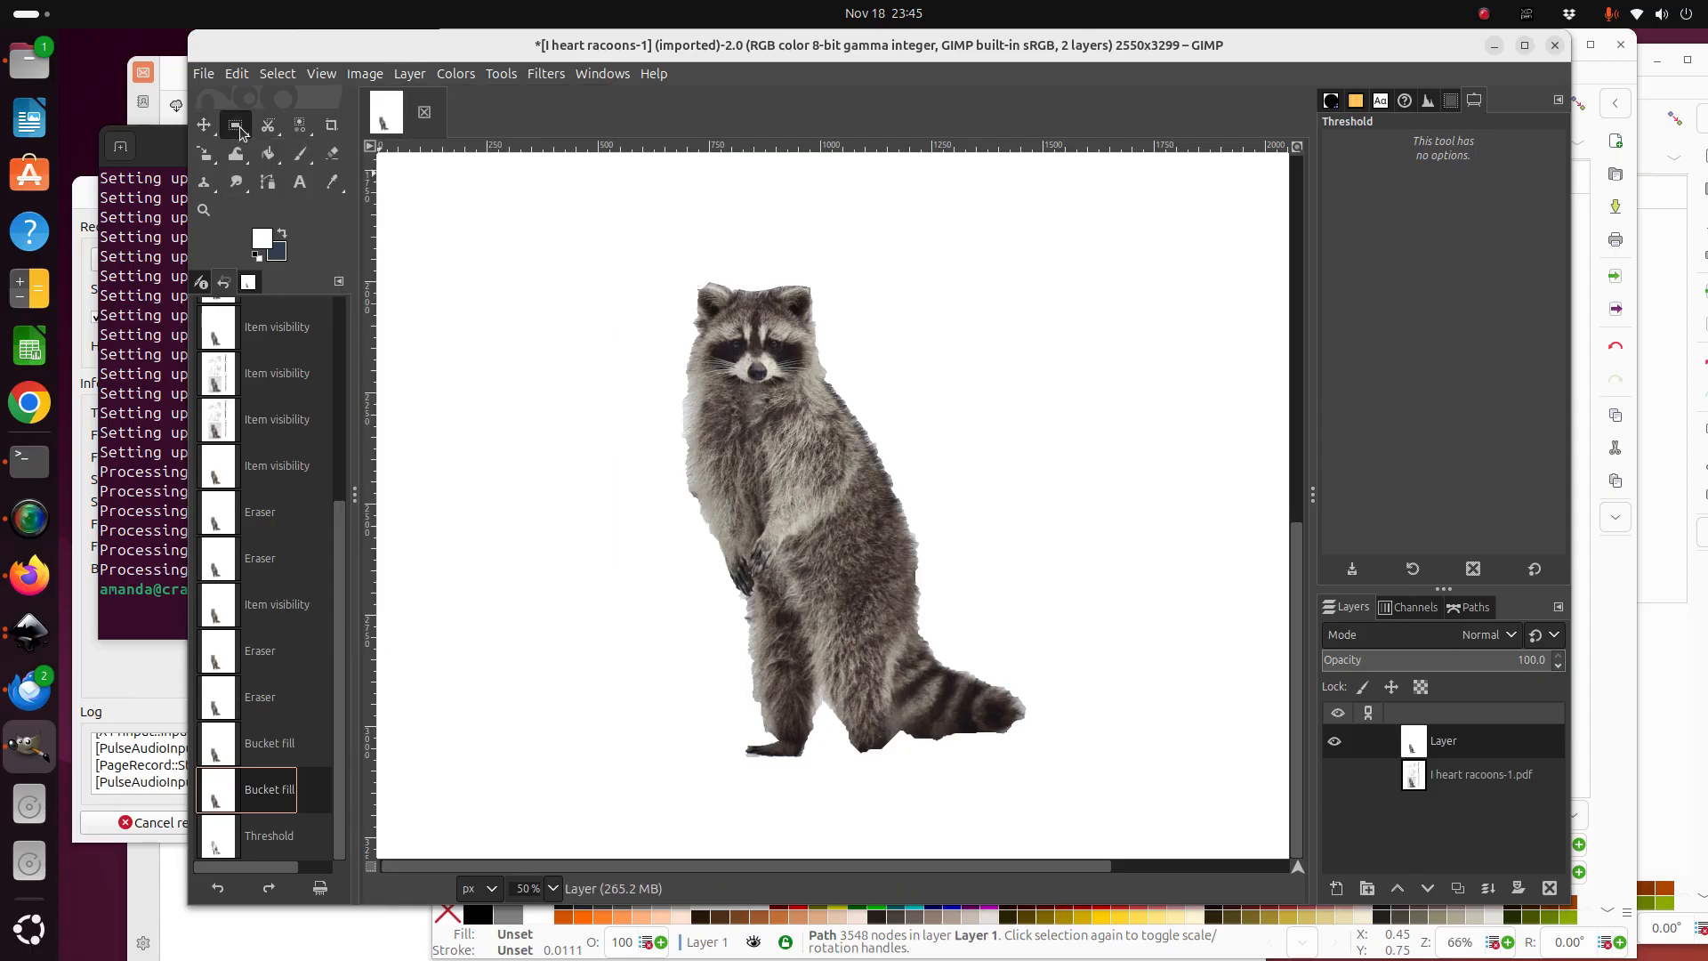
left_click(235, 124)
left_click_drag(650, 240, 1046, 772)
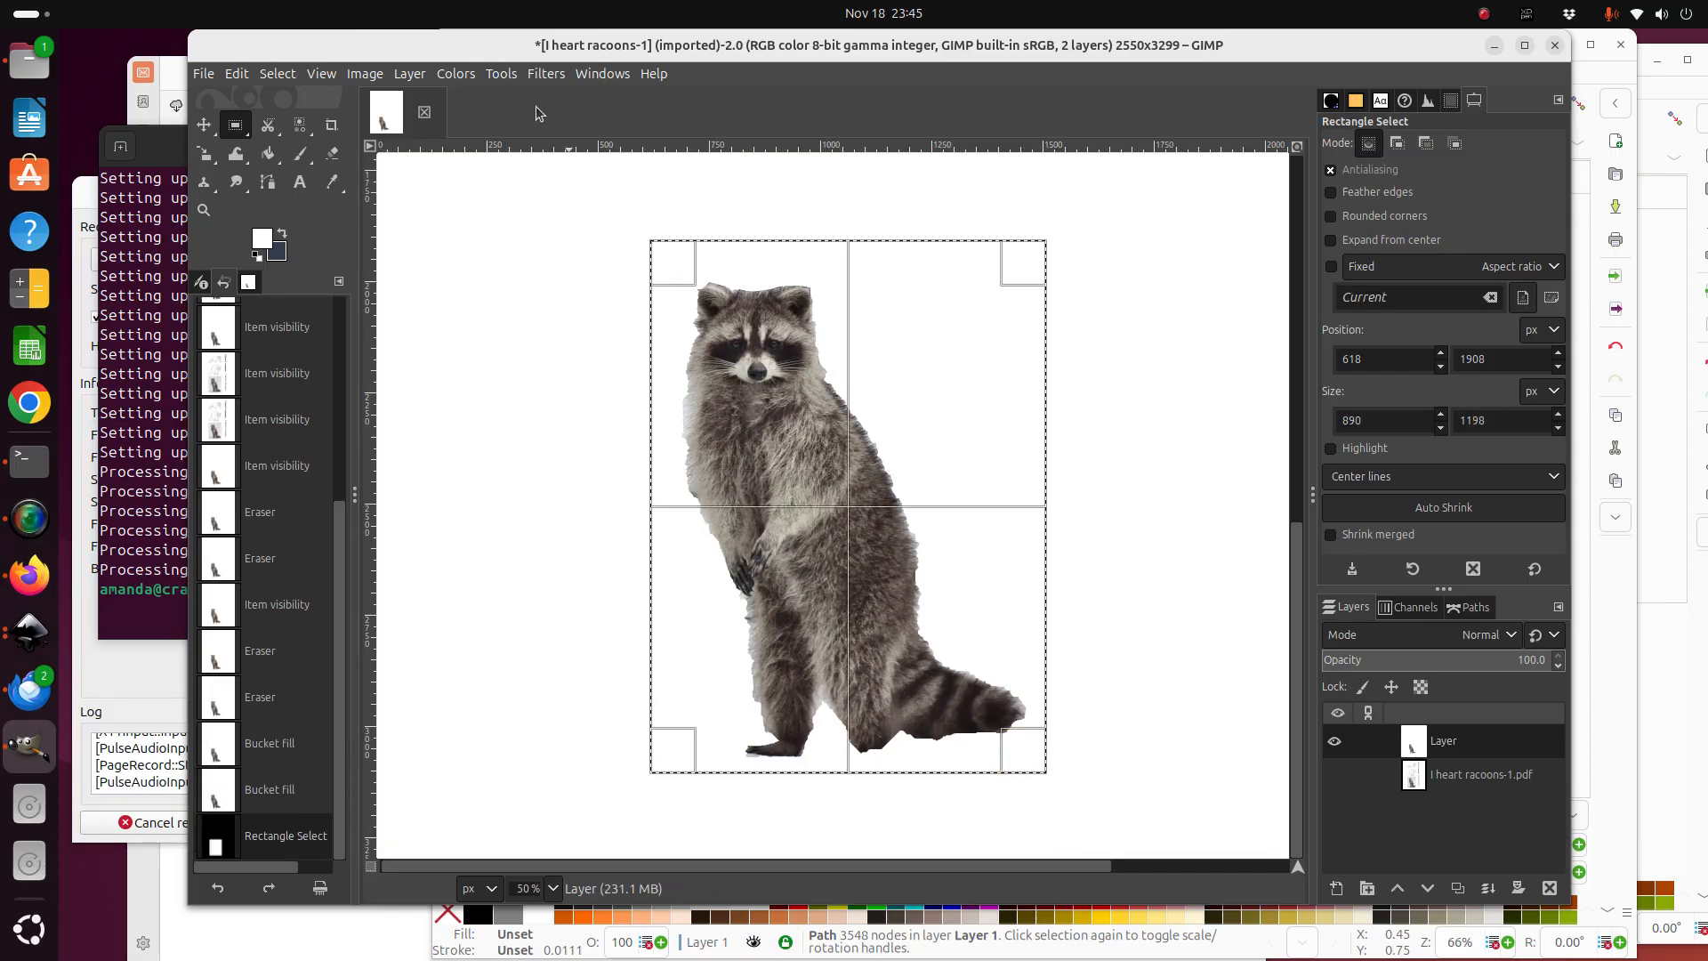
left_click(370, 77)
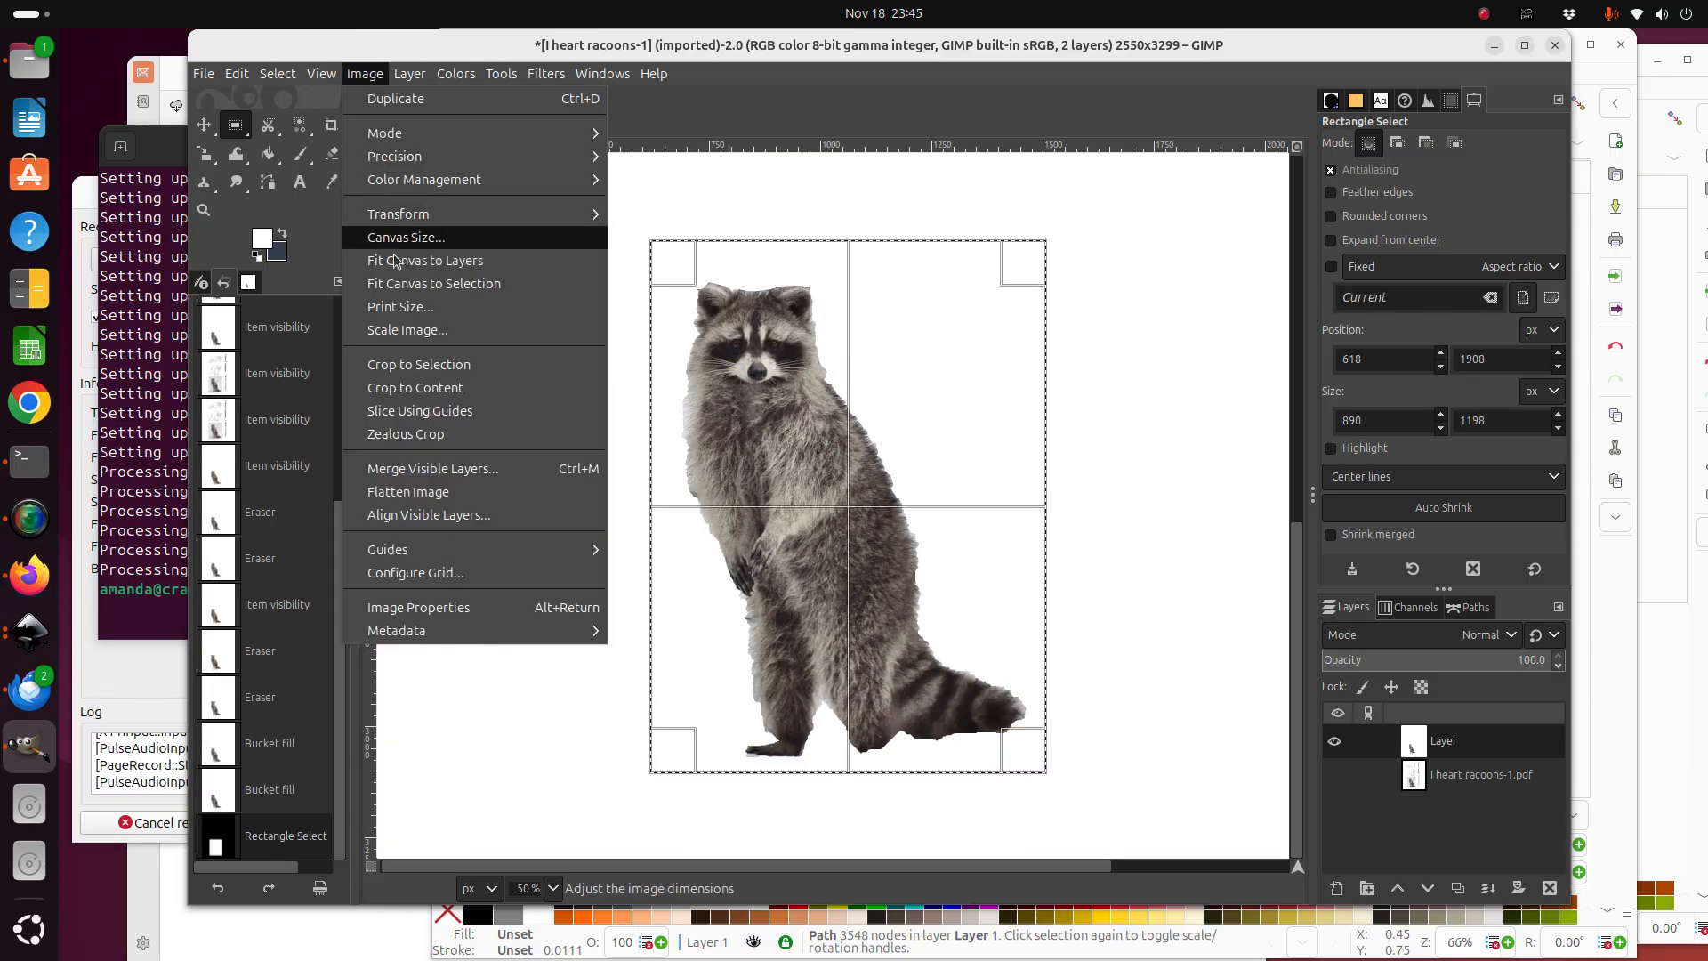
left_click(407, 368)
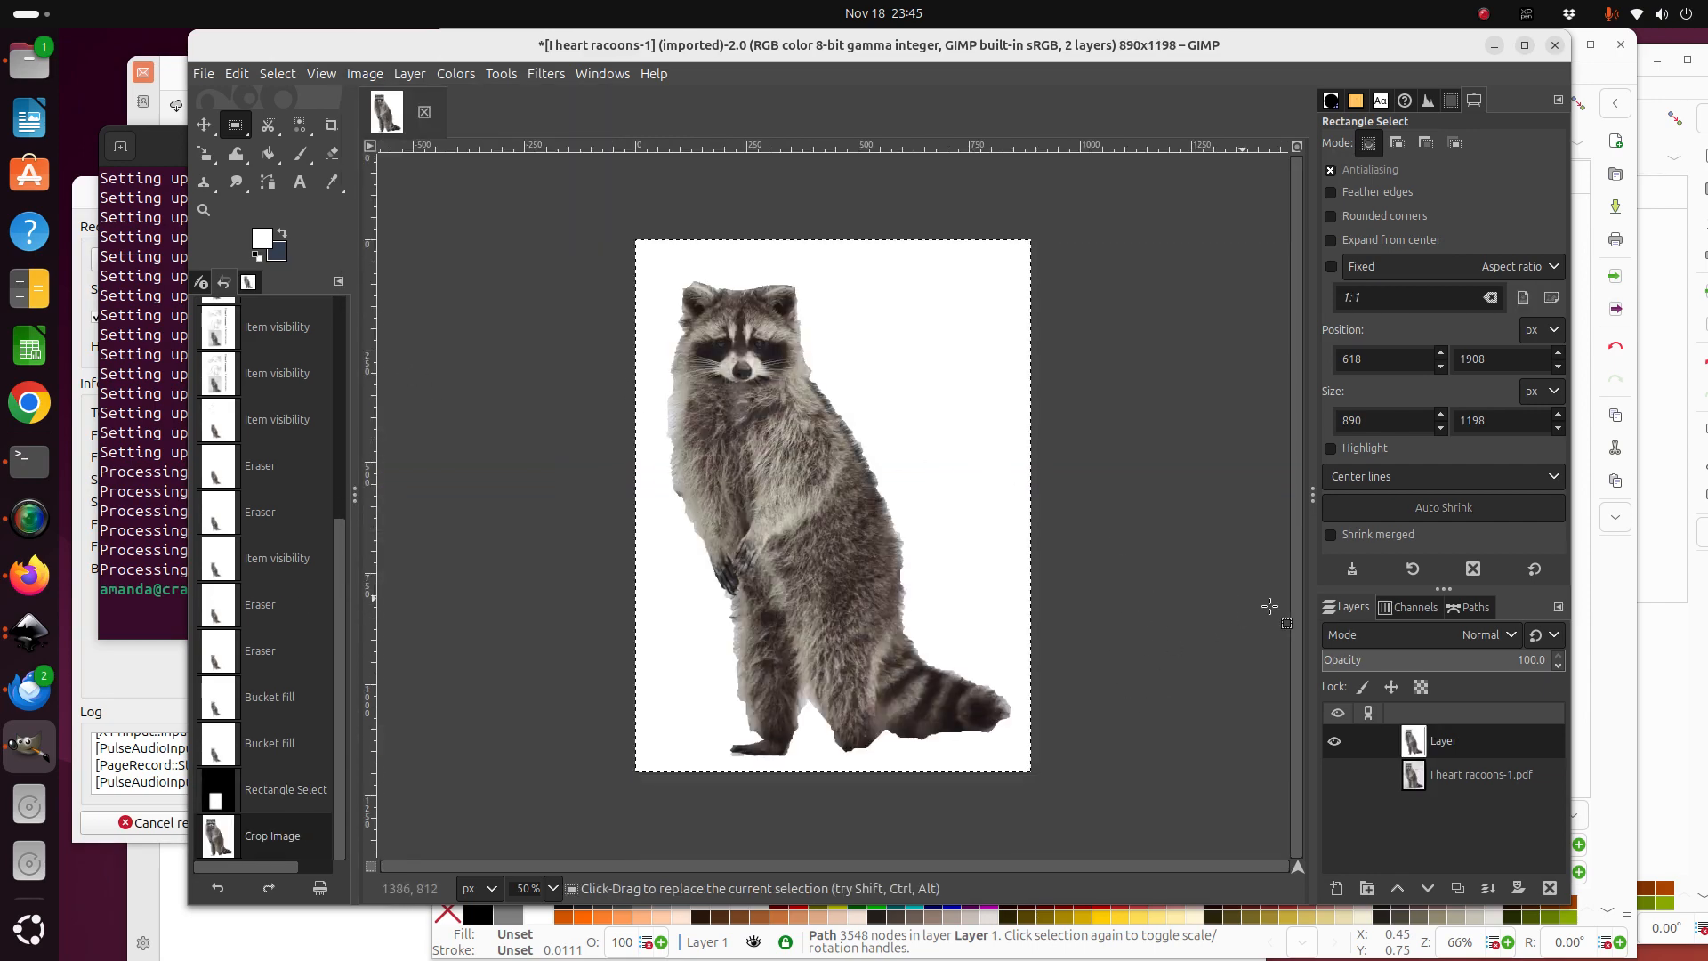
Show the original photo layer and toggle the cutout layer's visibility to compare the two, leaving both layers visible.
left_click(1334, 774)
left_click(1334, 741)
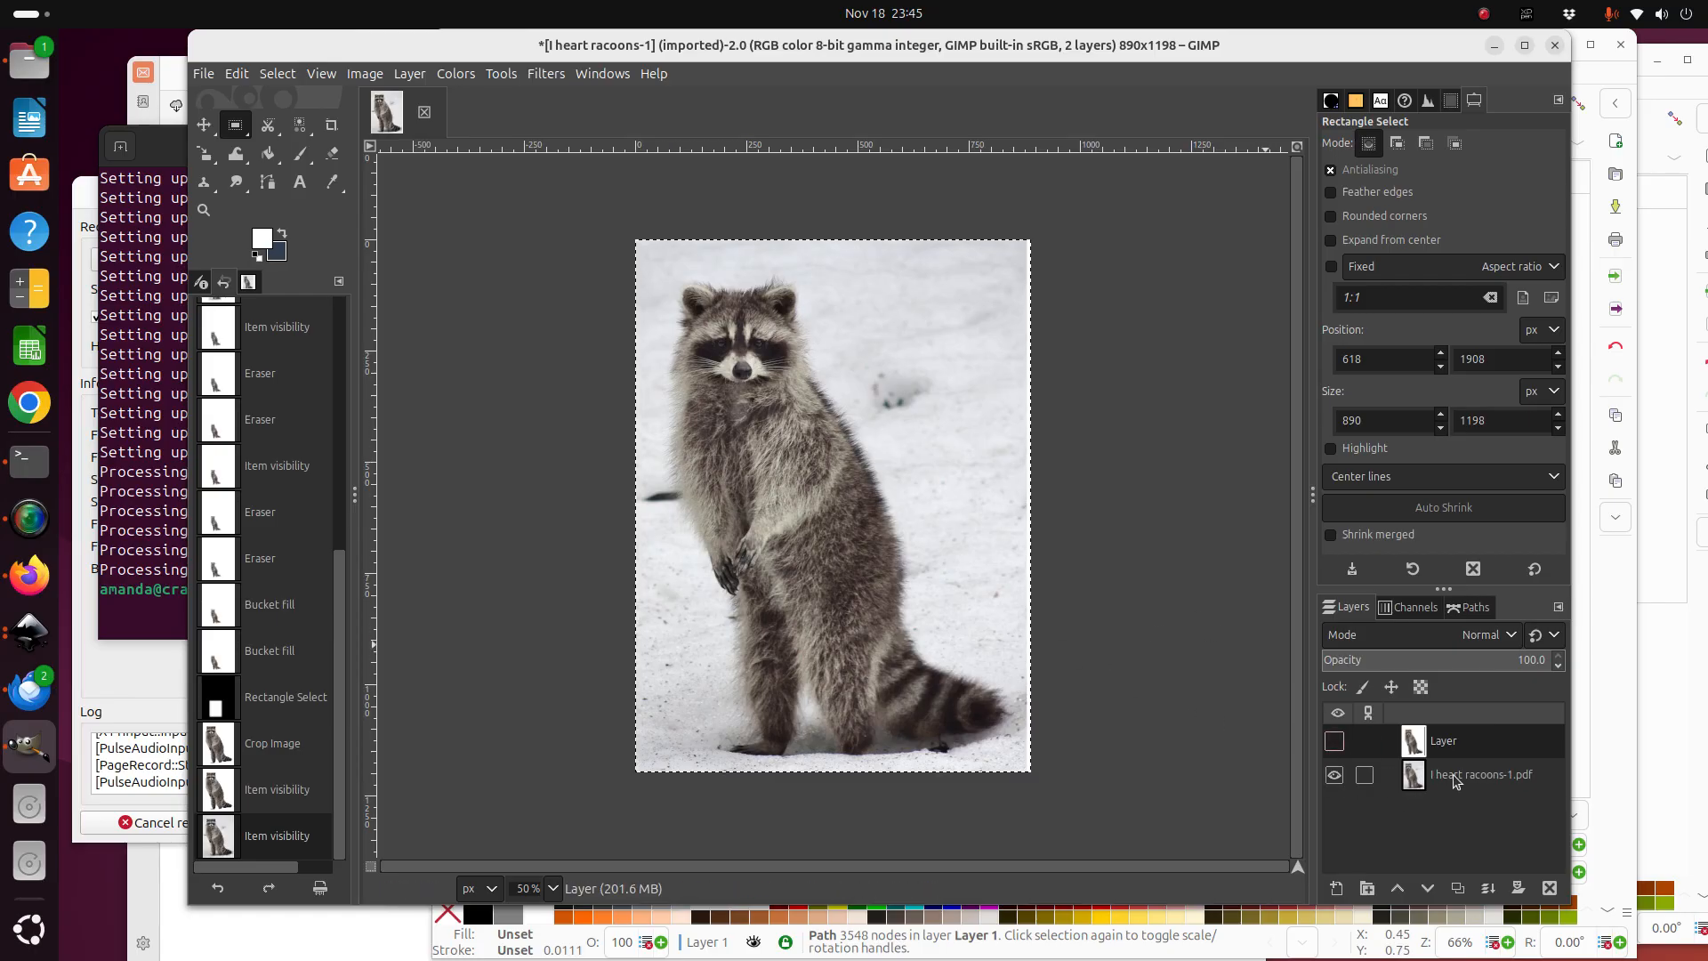
left_click(1334, 741)
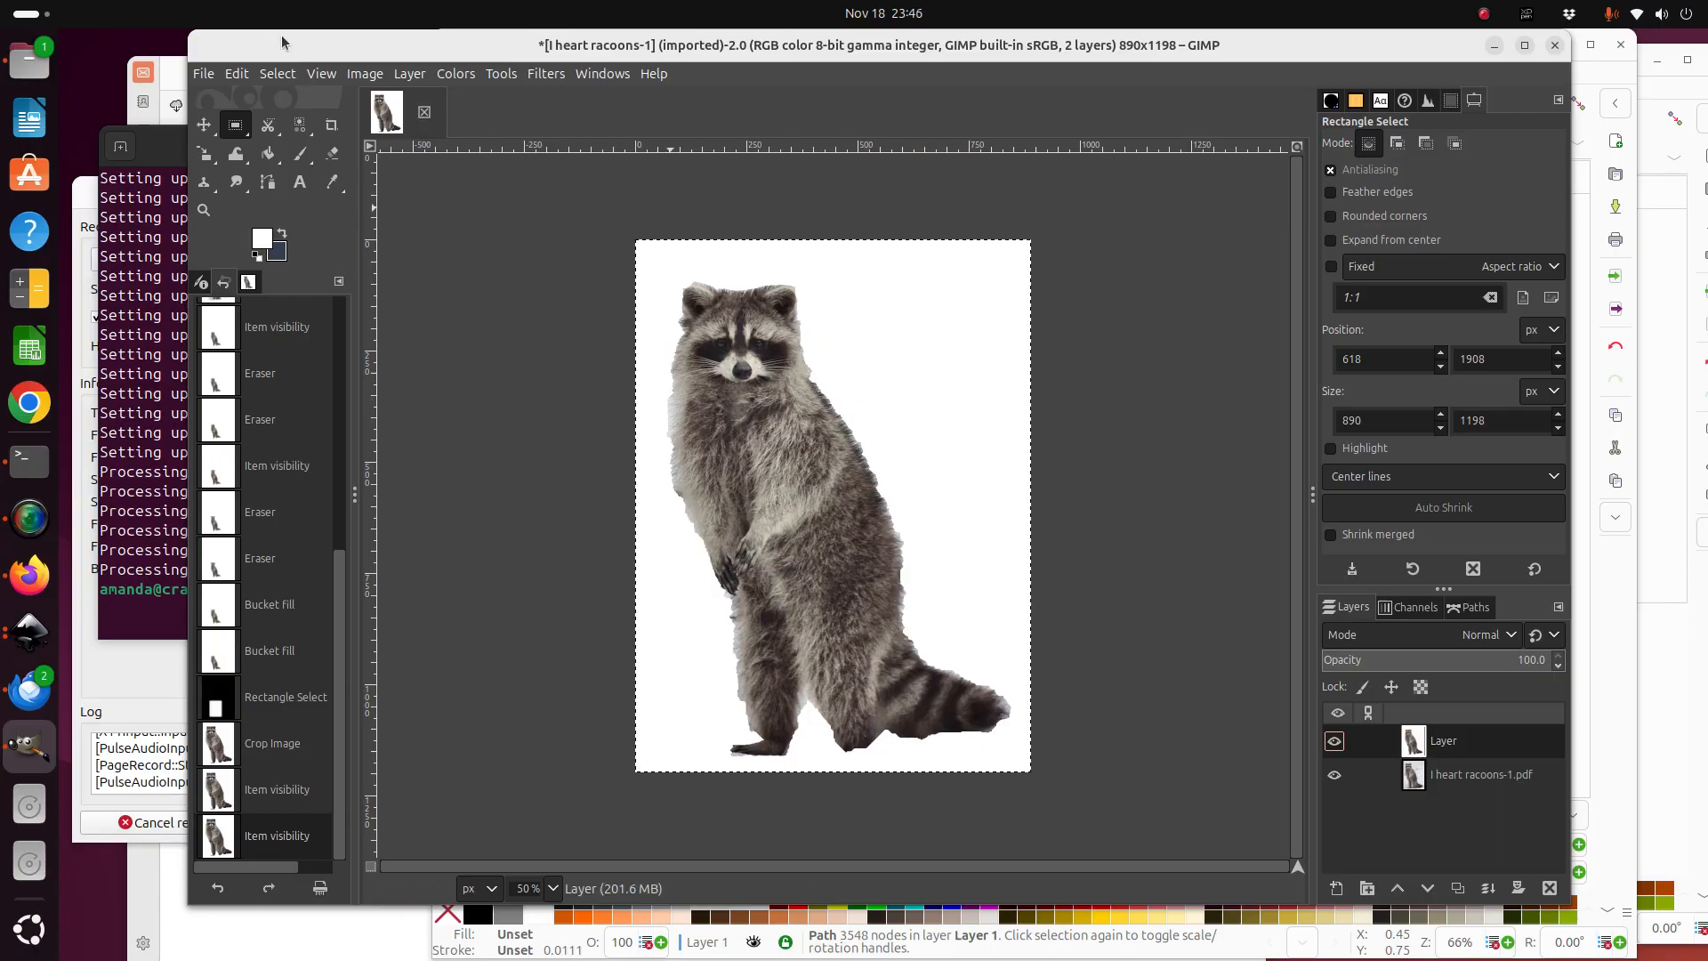
Export the cropped image to the Downloads folder as charmingfellow.pdf, keeping the offered PDF options.
left_click(206, 75)
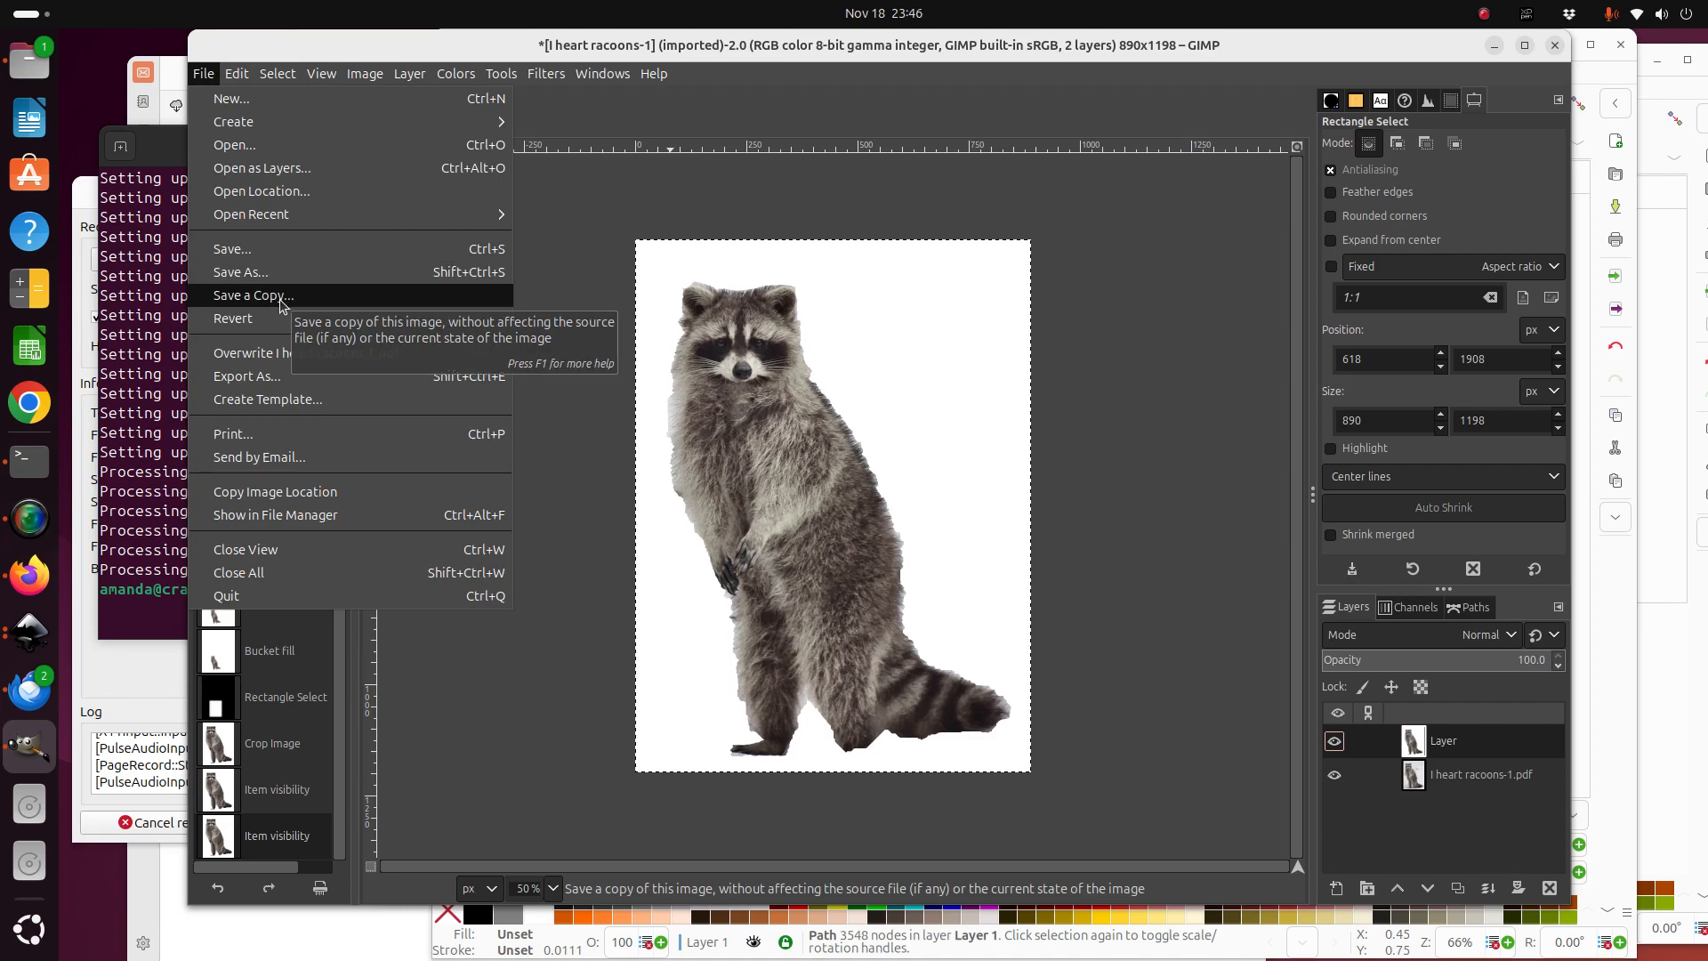
left_click(289, 380)
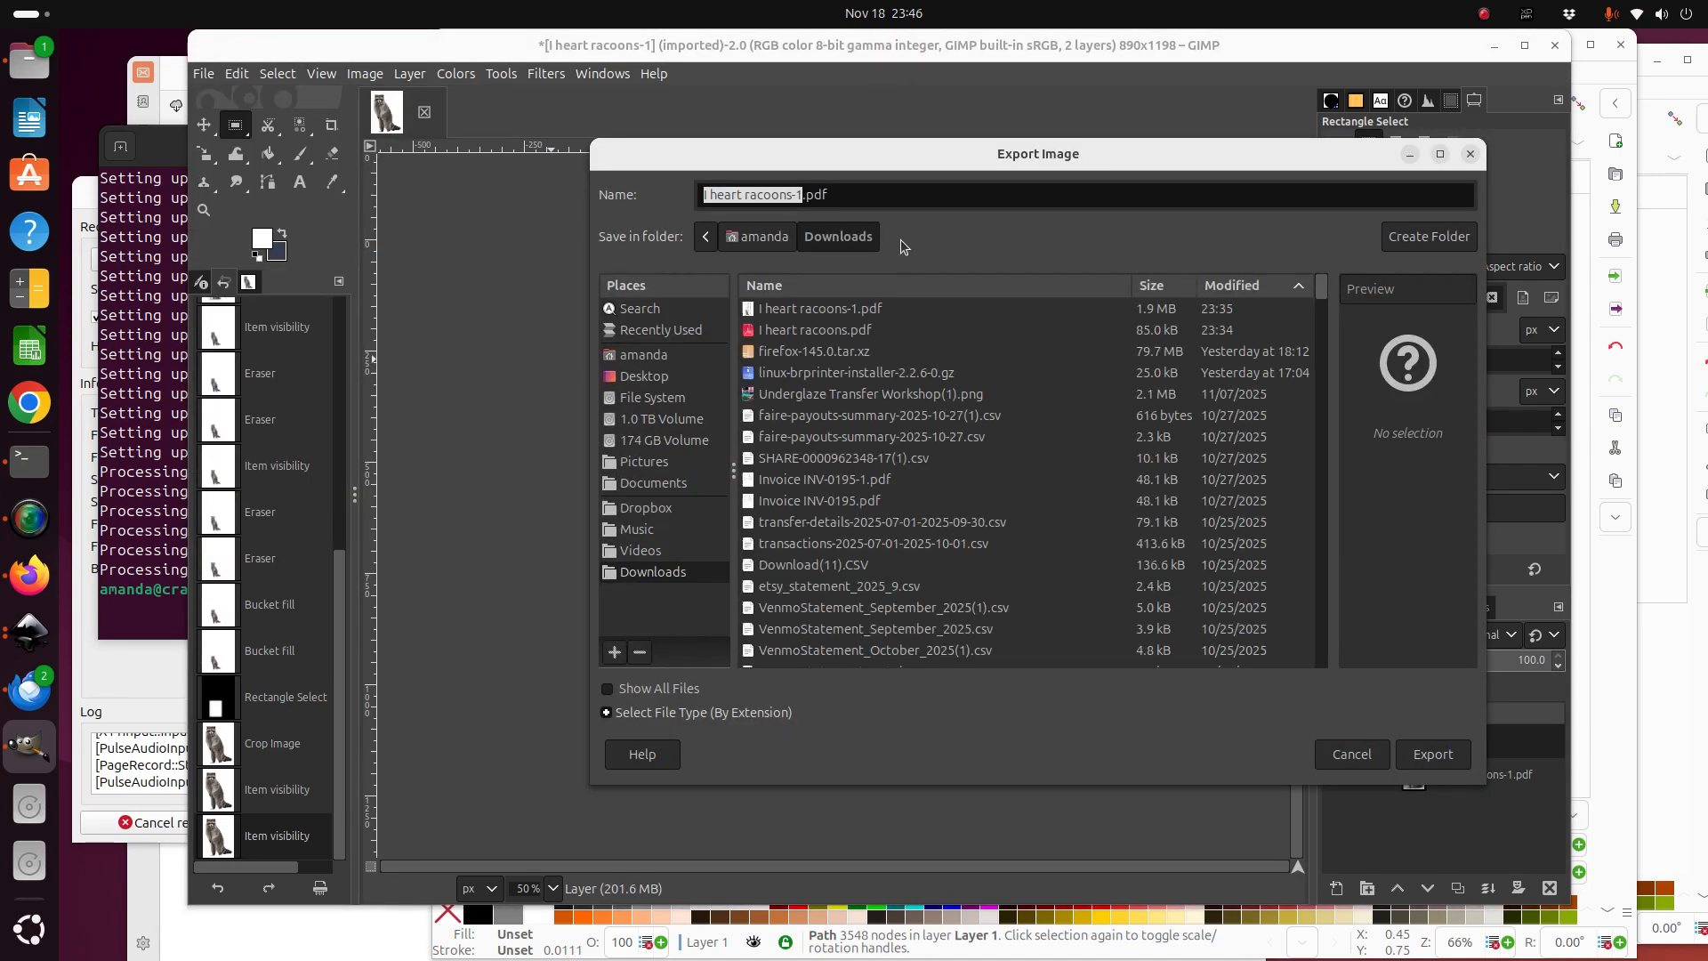
left_click(835, 194)
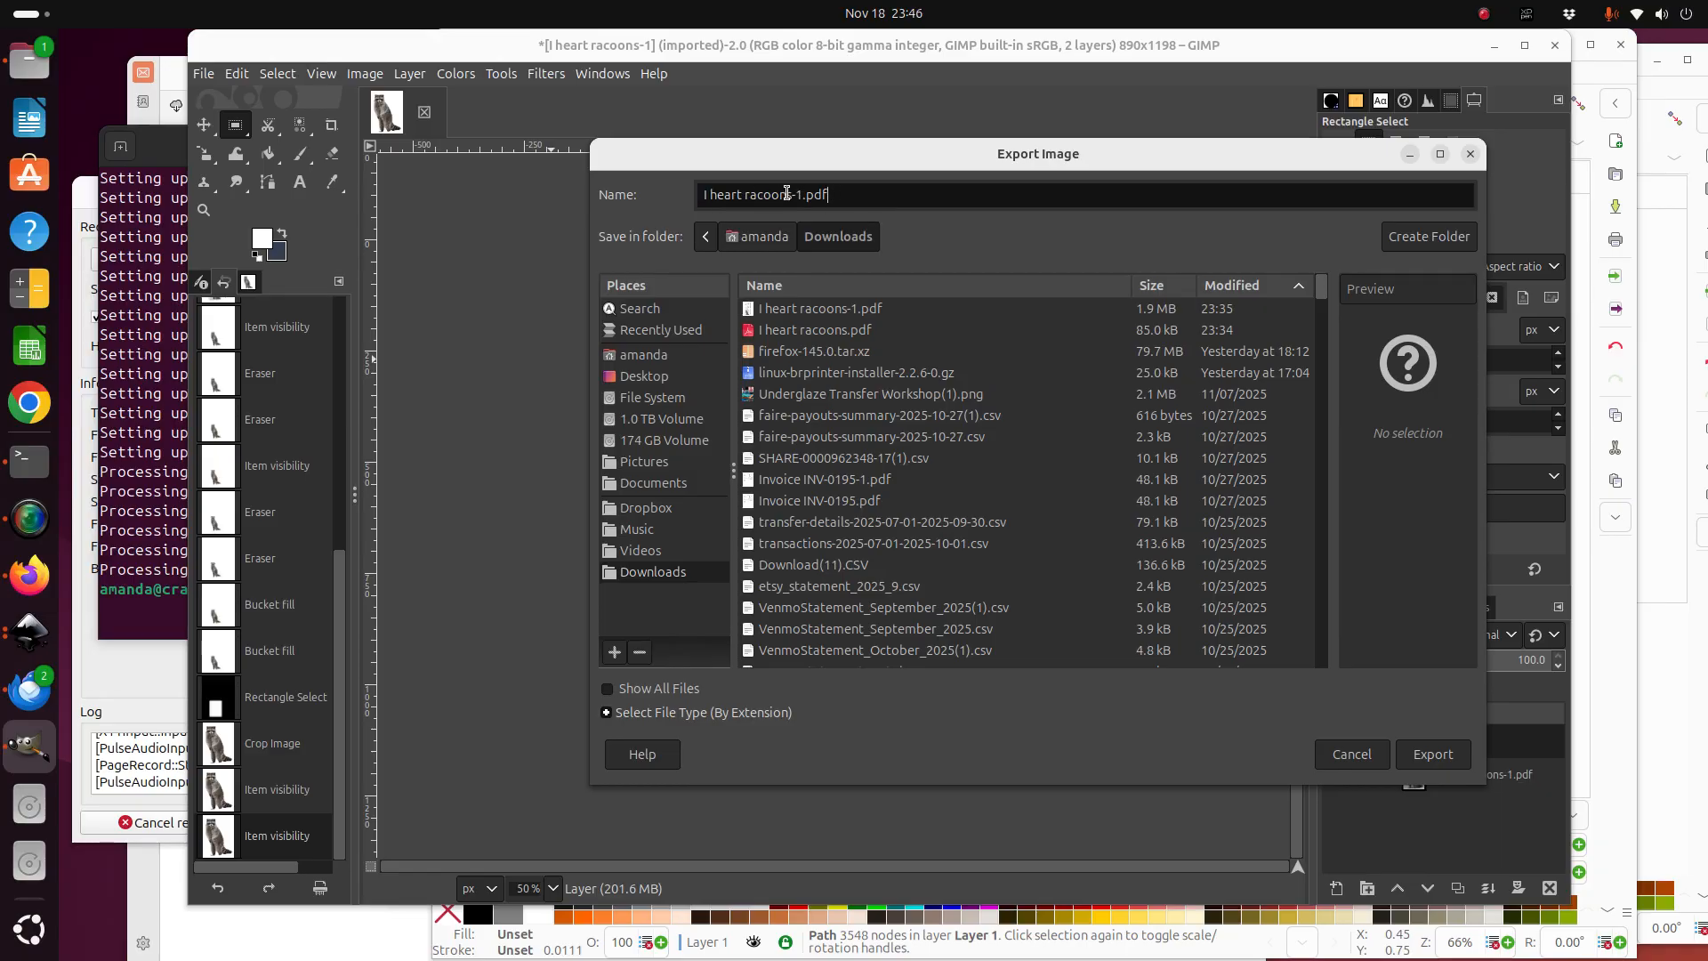
double_click(802, 194)
double_click(798, 195)
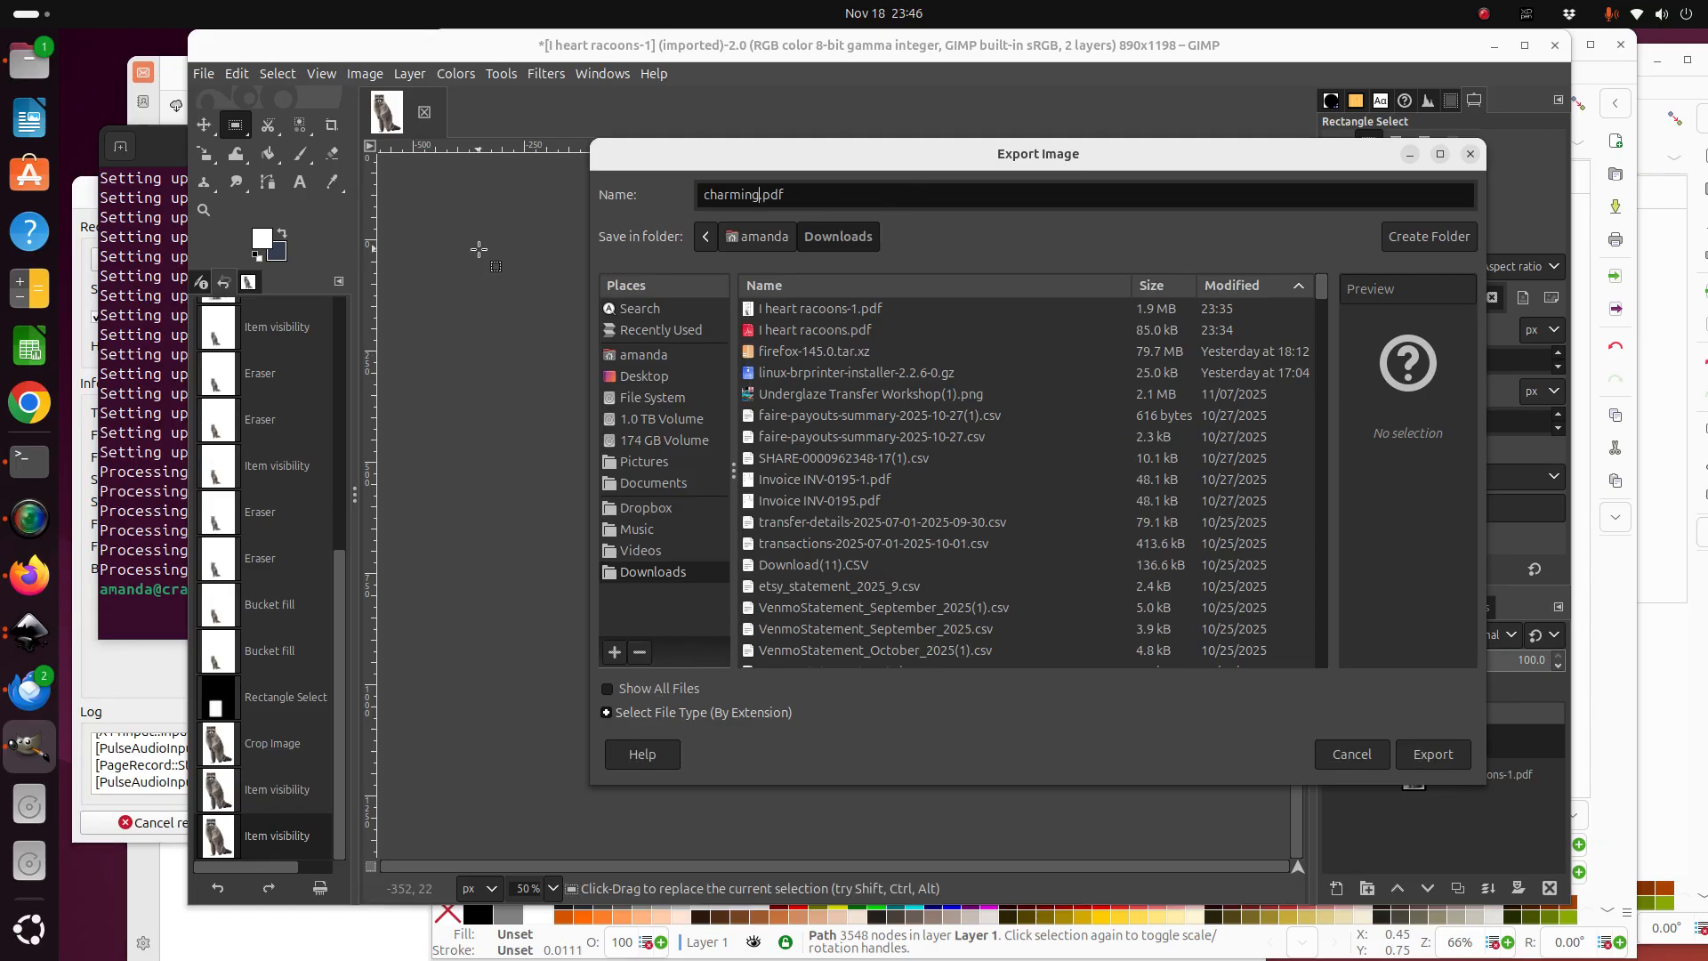
type("fellow")
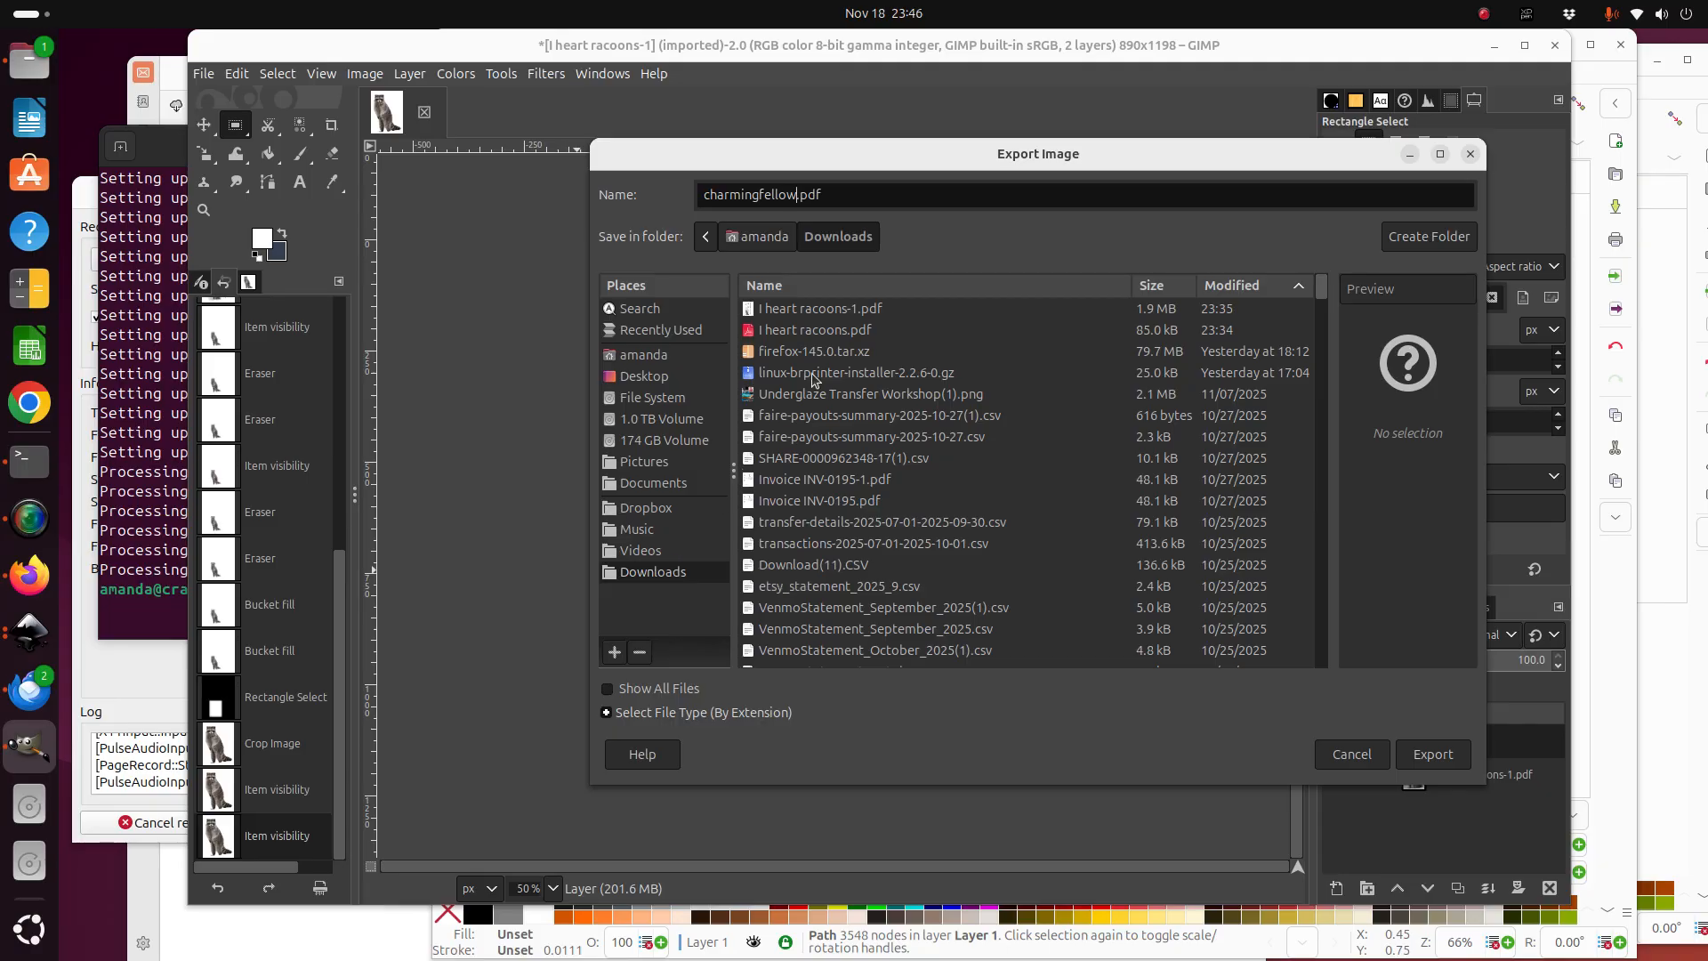
left_click(1436, 753)
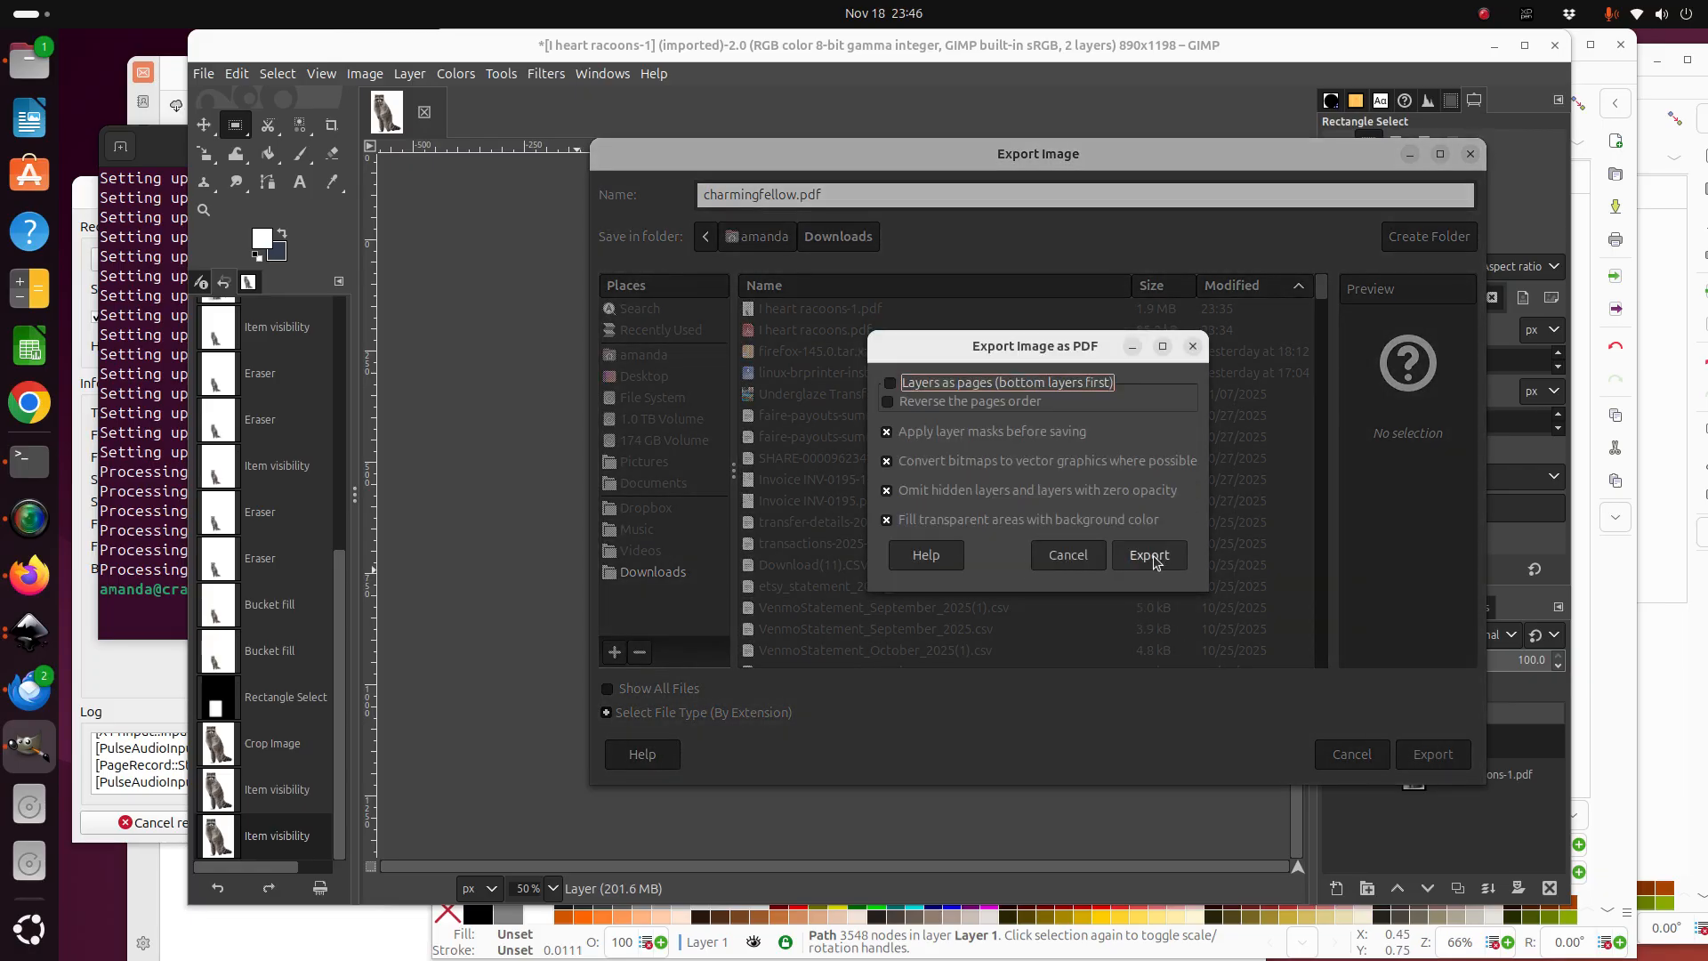
left_click(1150, 555)
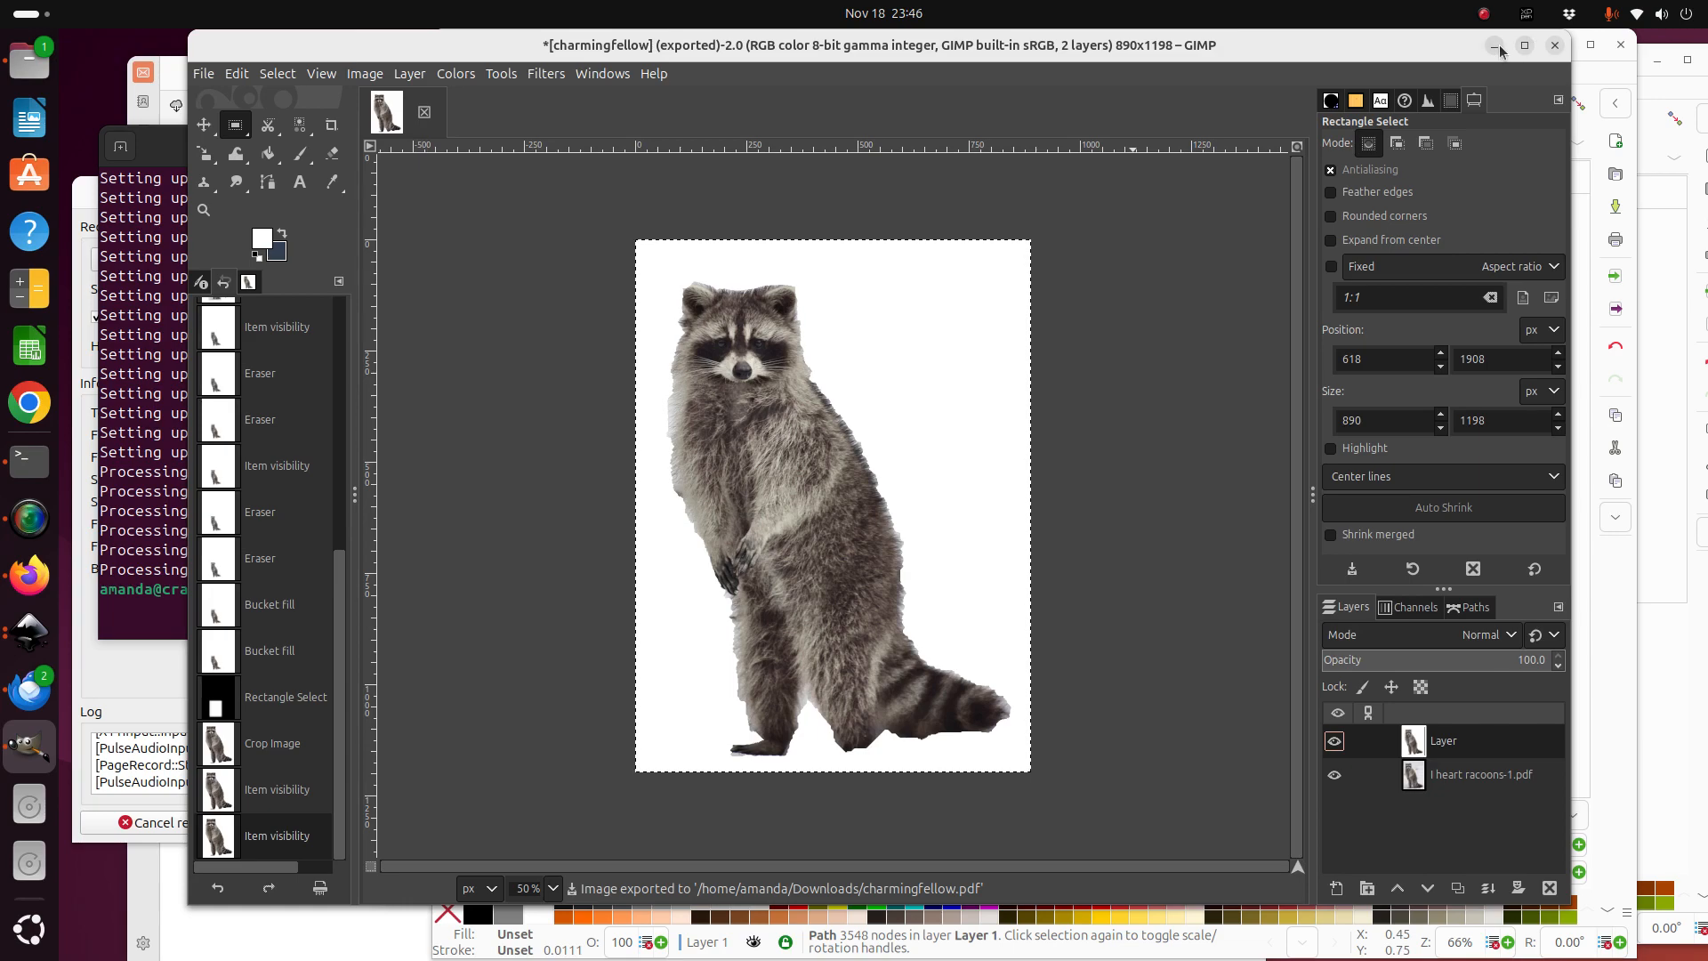
Quit GIMP, discarding the unsaved changes, and switch to Inkscape.
left_click(1554, 45)
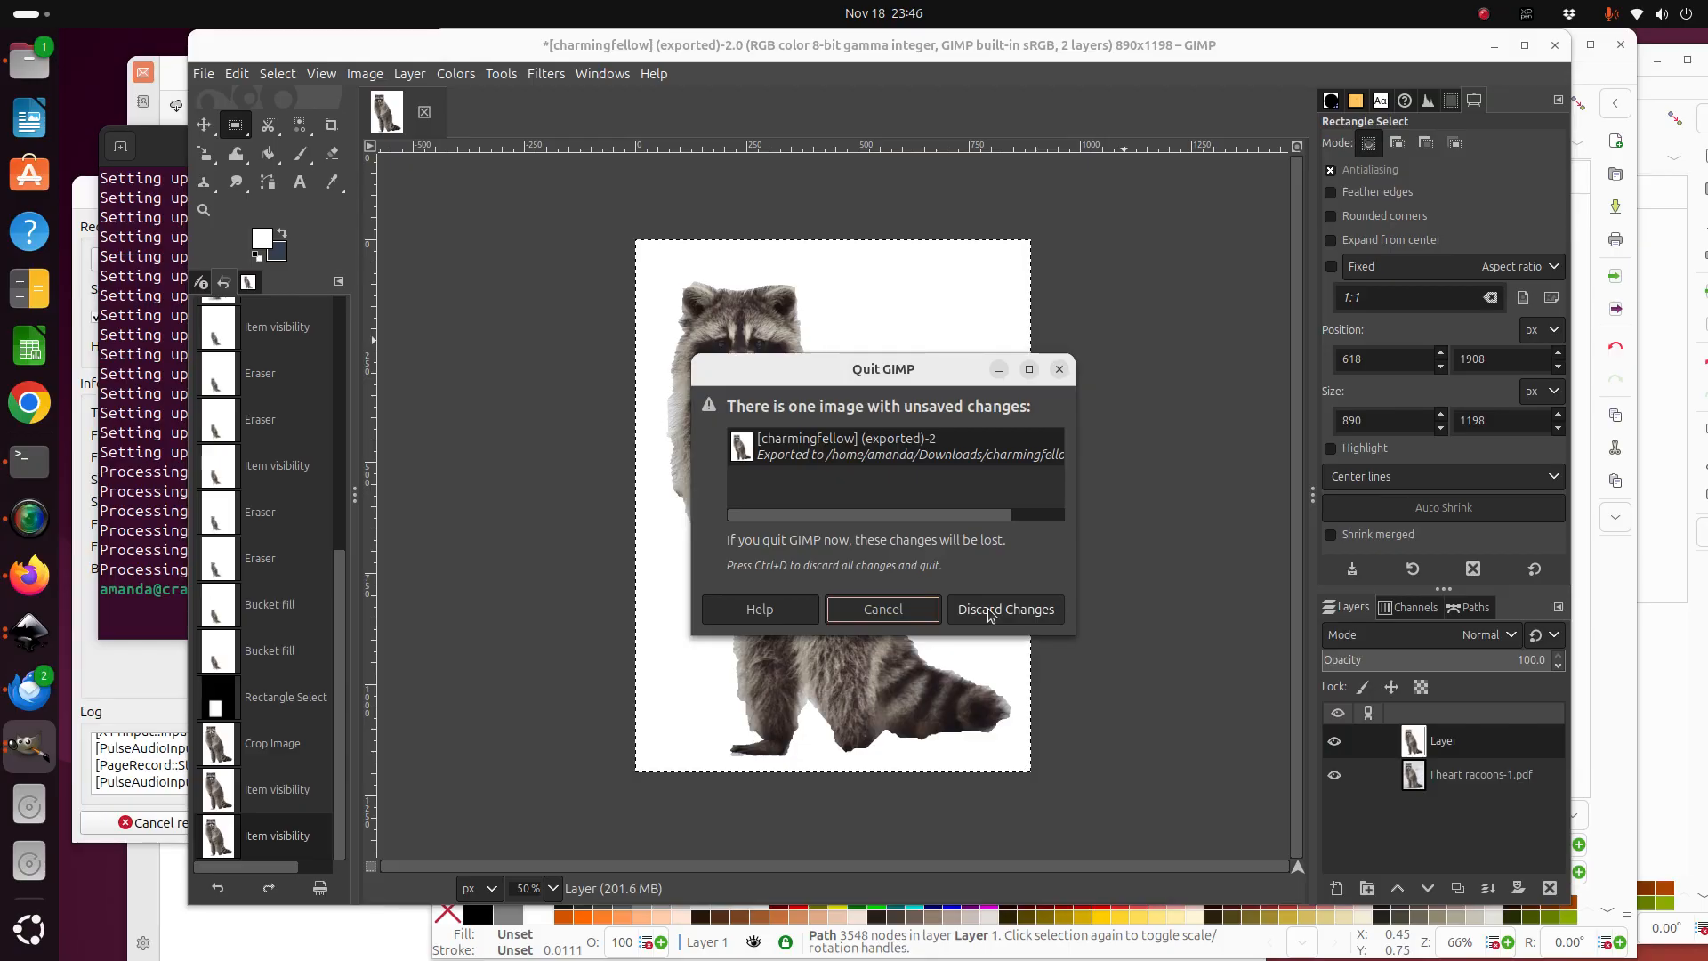
left_click(987, 608)
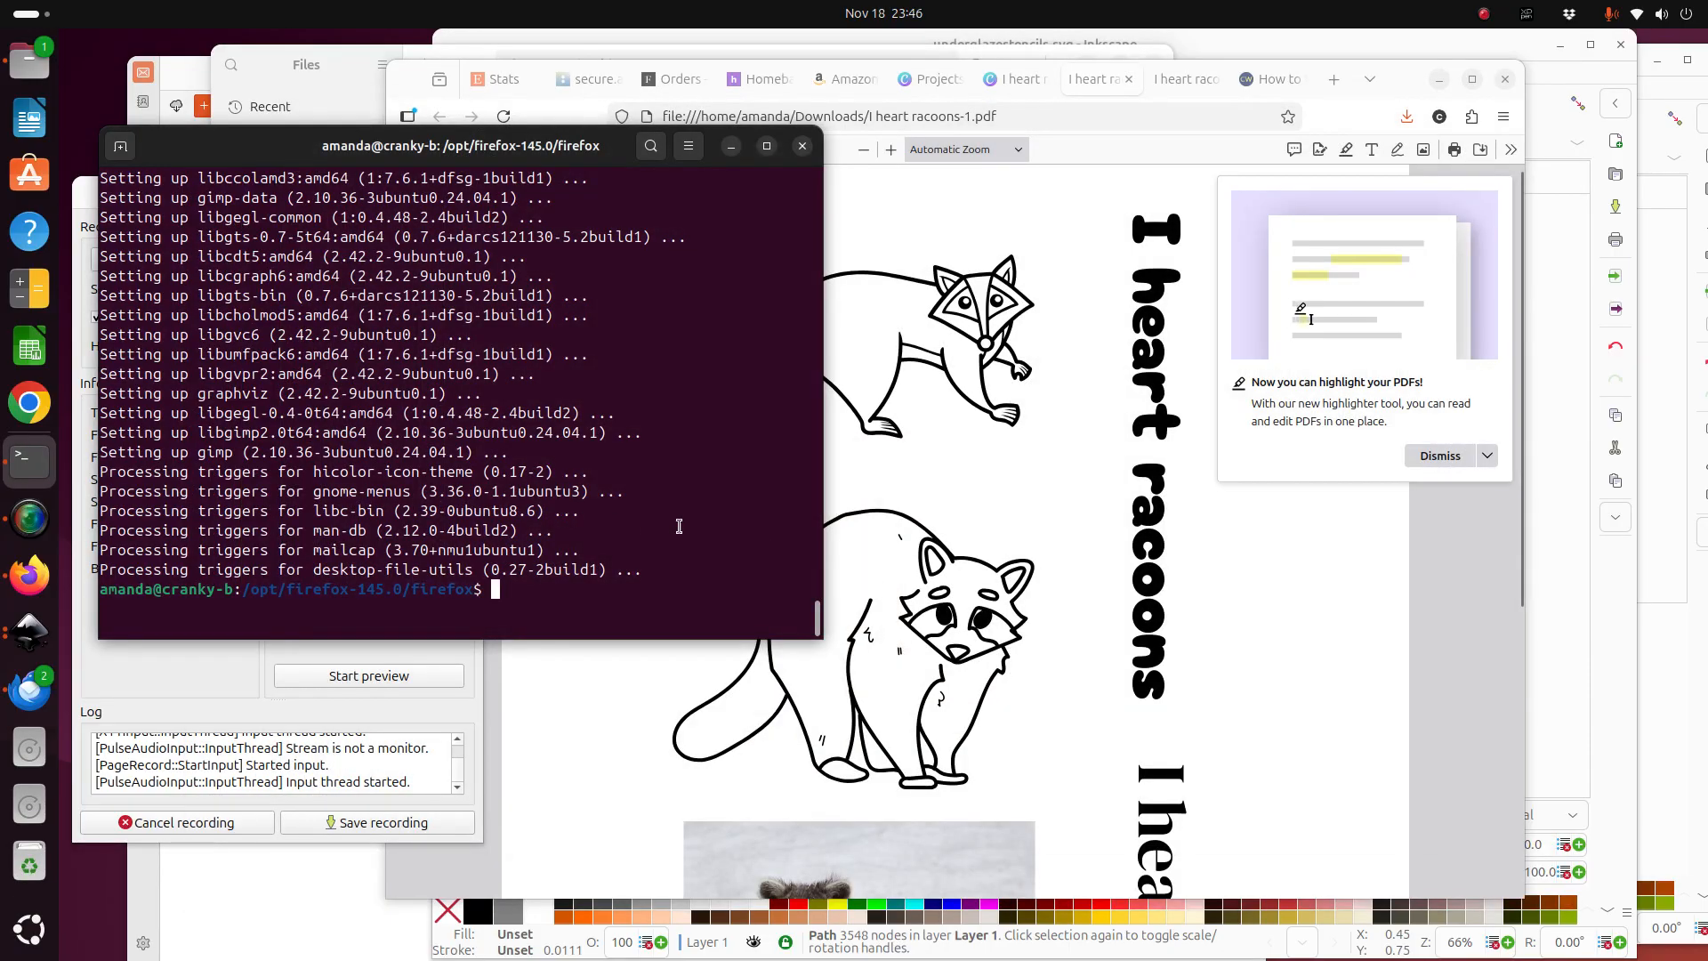
left_click(31, 632)
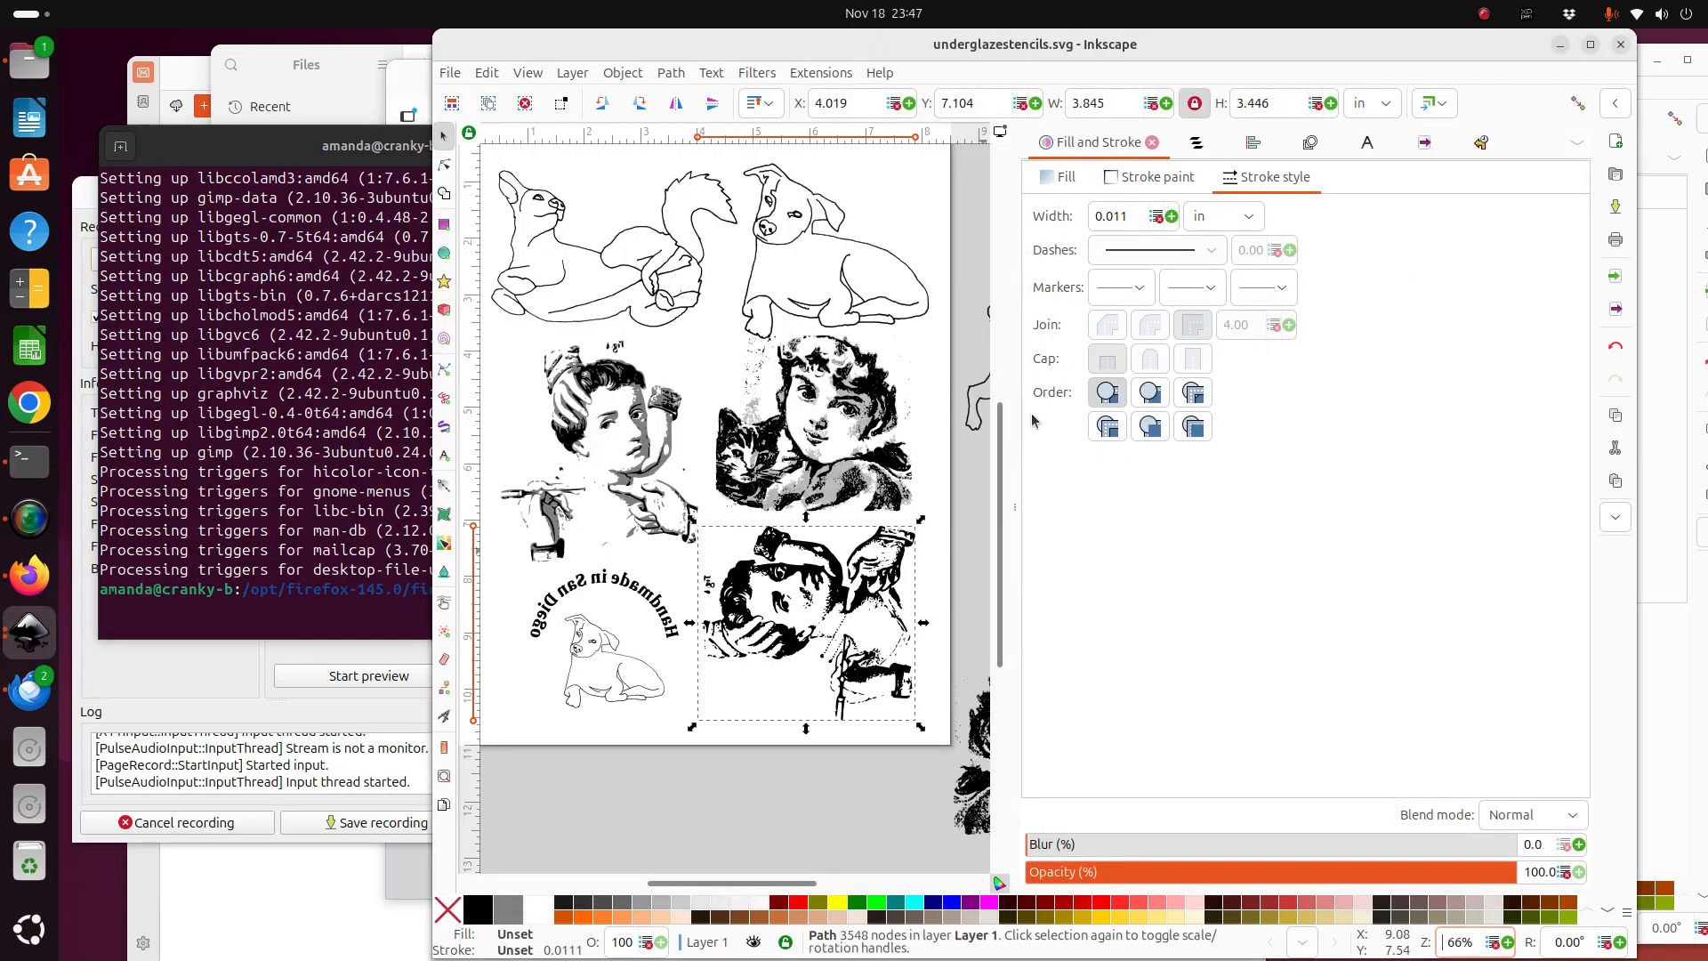
Create a new blank Inkscape document and maximize its window.
left_click_drag(434, 486, 390, 506)
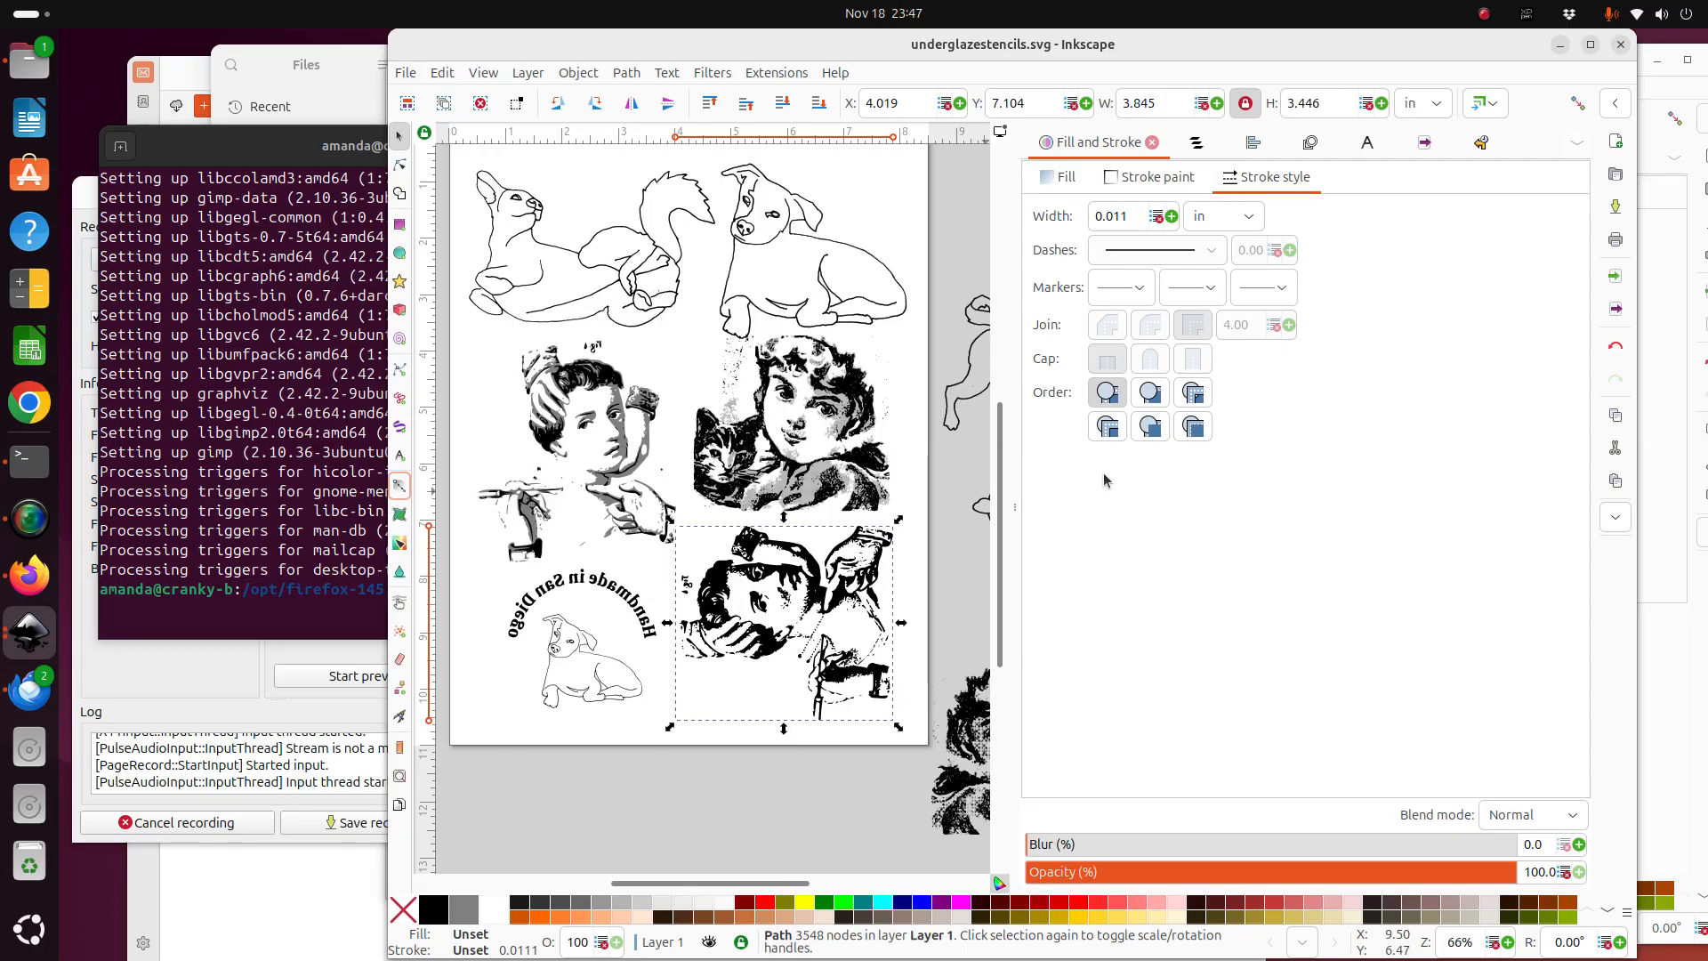
left_click(409, 75)
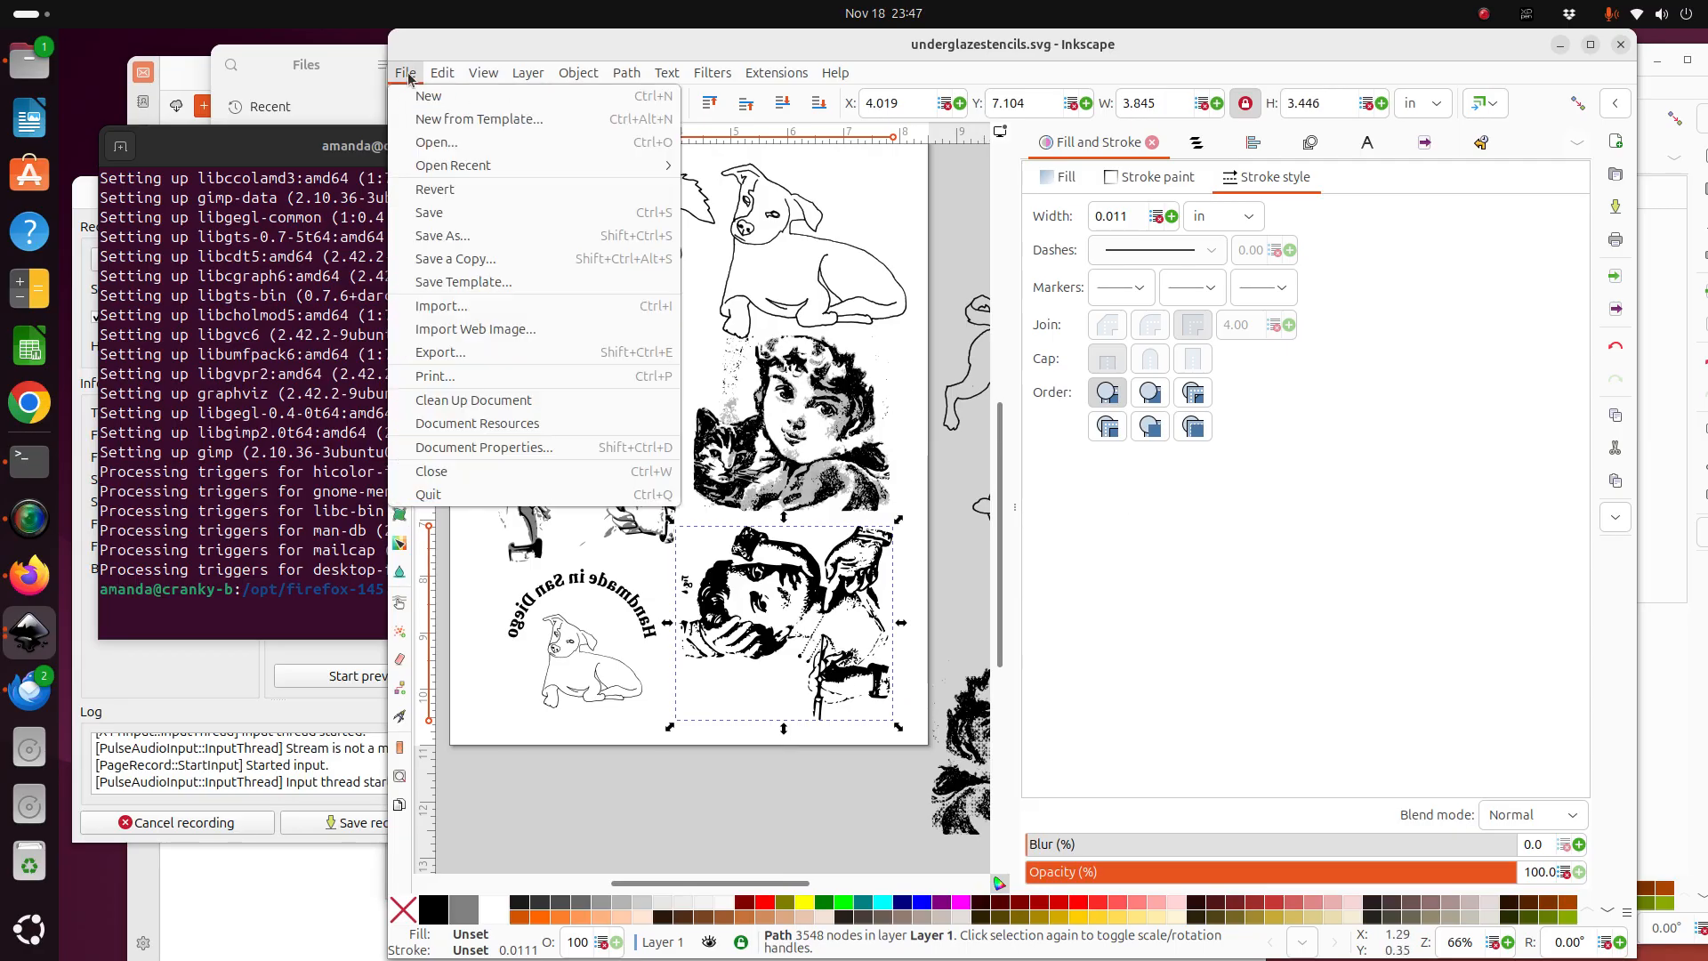
key("Escape")
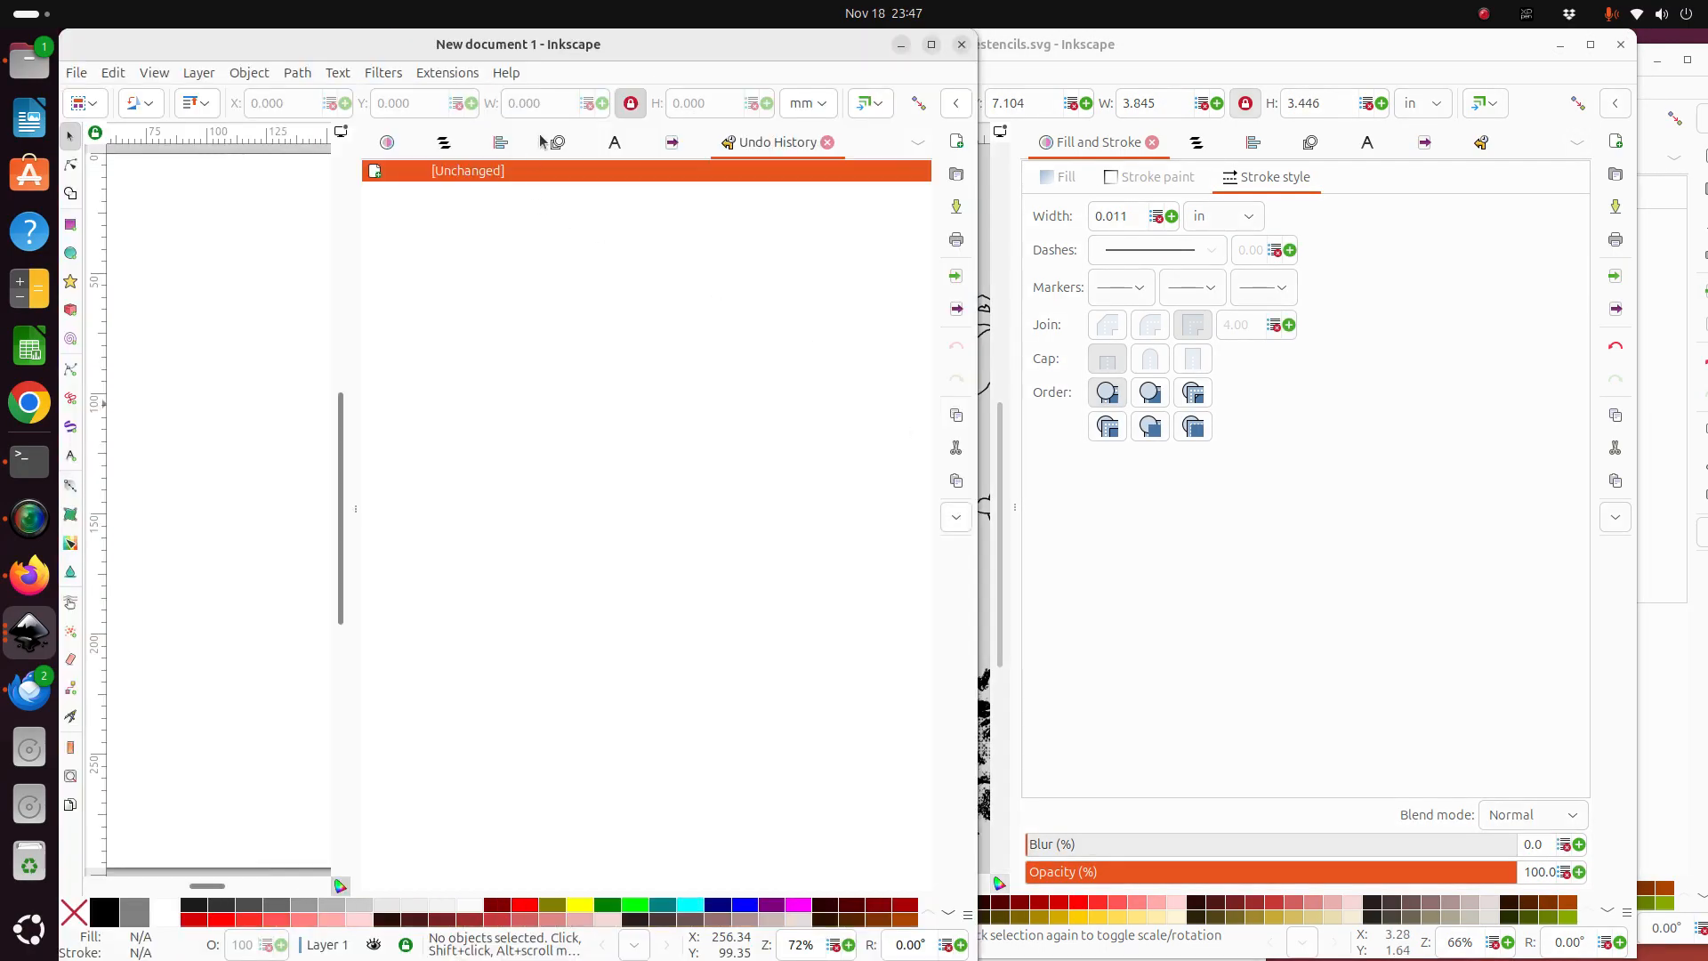
double_click(566, 45)
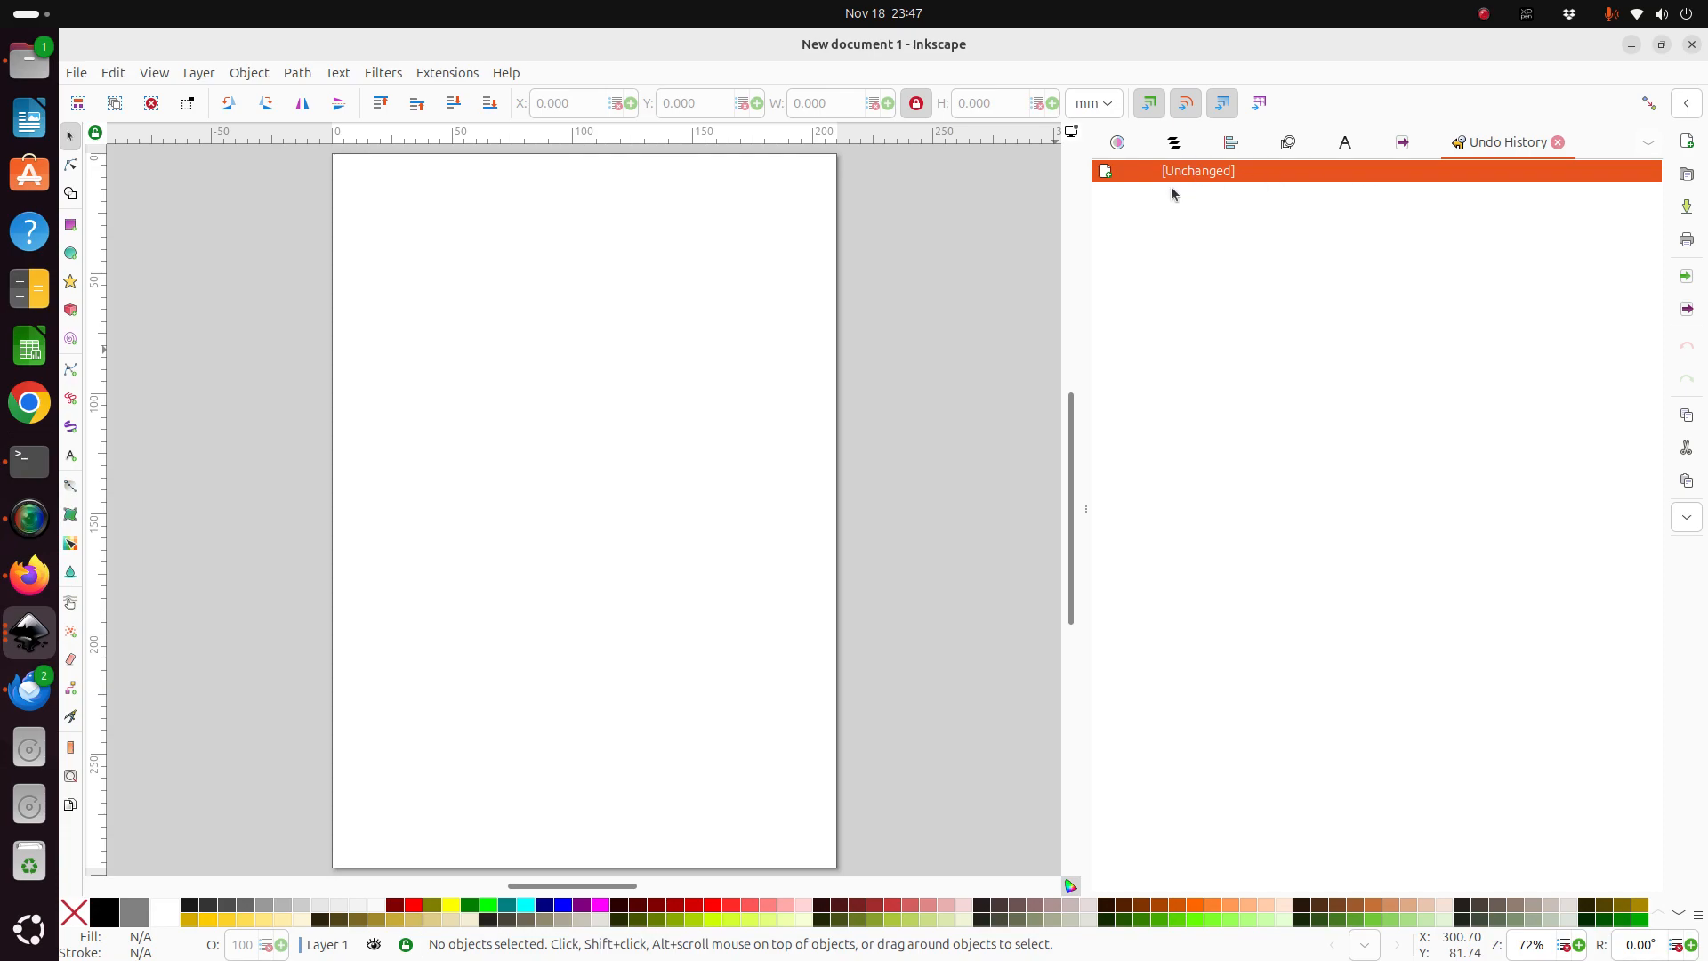
Review the Fill and Stroke, Layers and Objects, Align and Distribute, Trace Bitmap, Text and Font, Export and Undo History dialogs.
left_click(1119, 144)
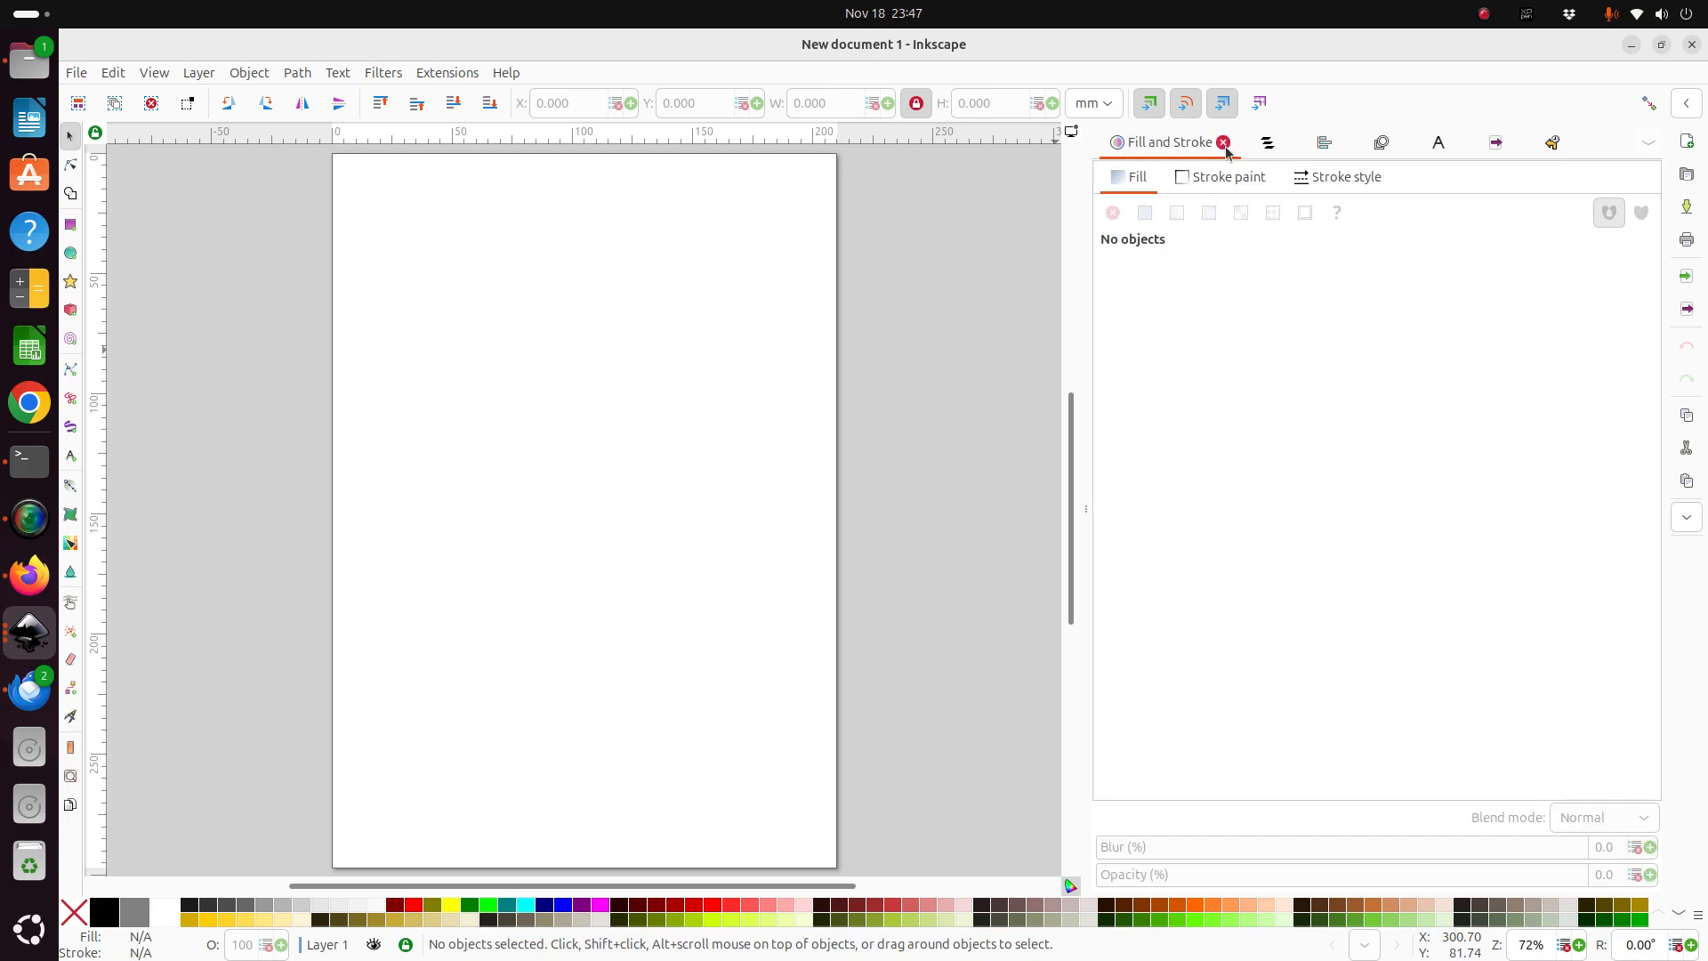
left_click(1269, 143)
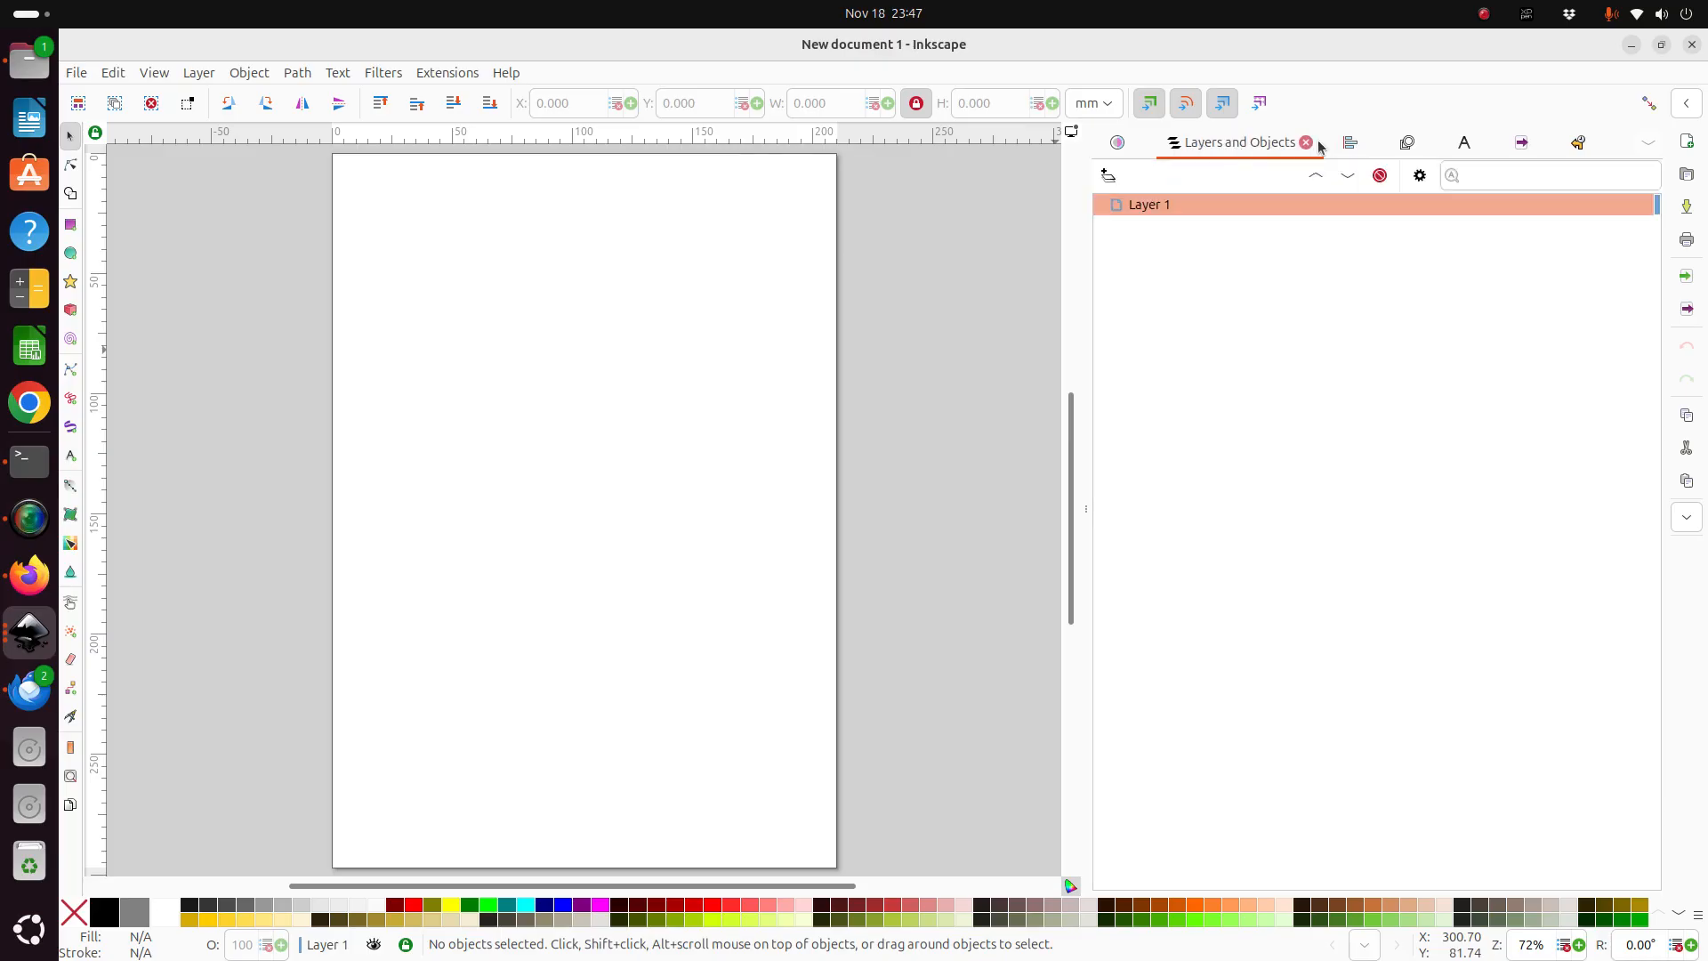
left_click(1350, 145)
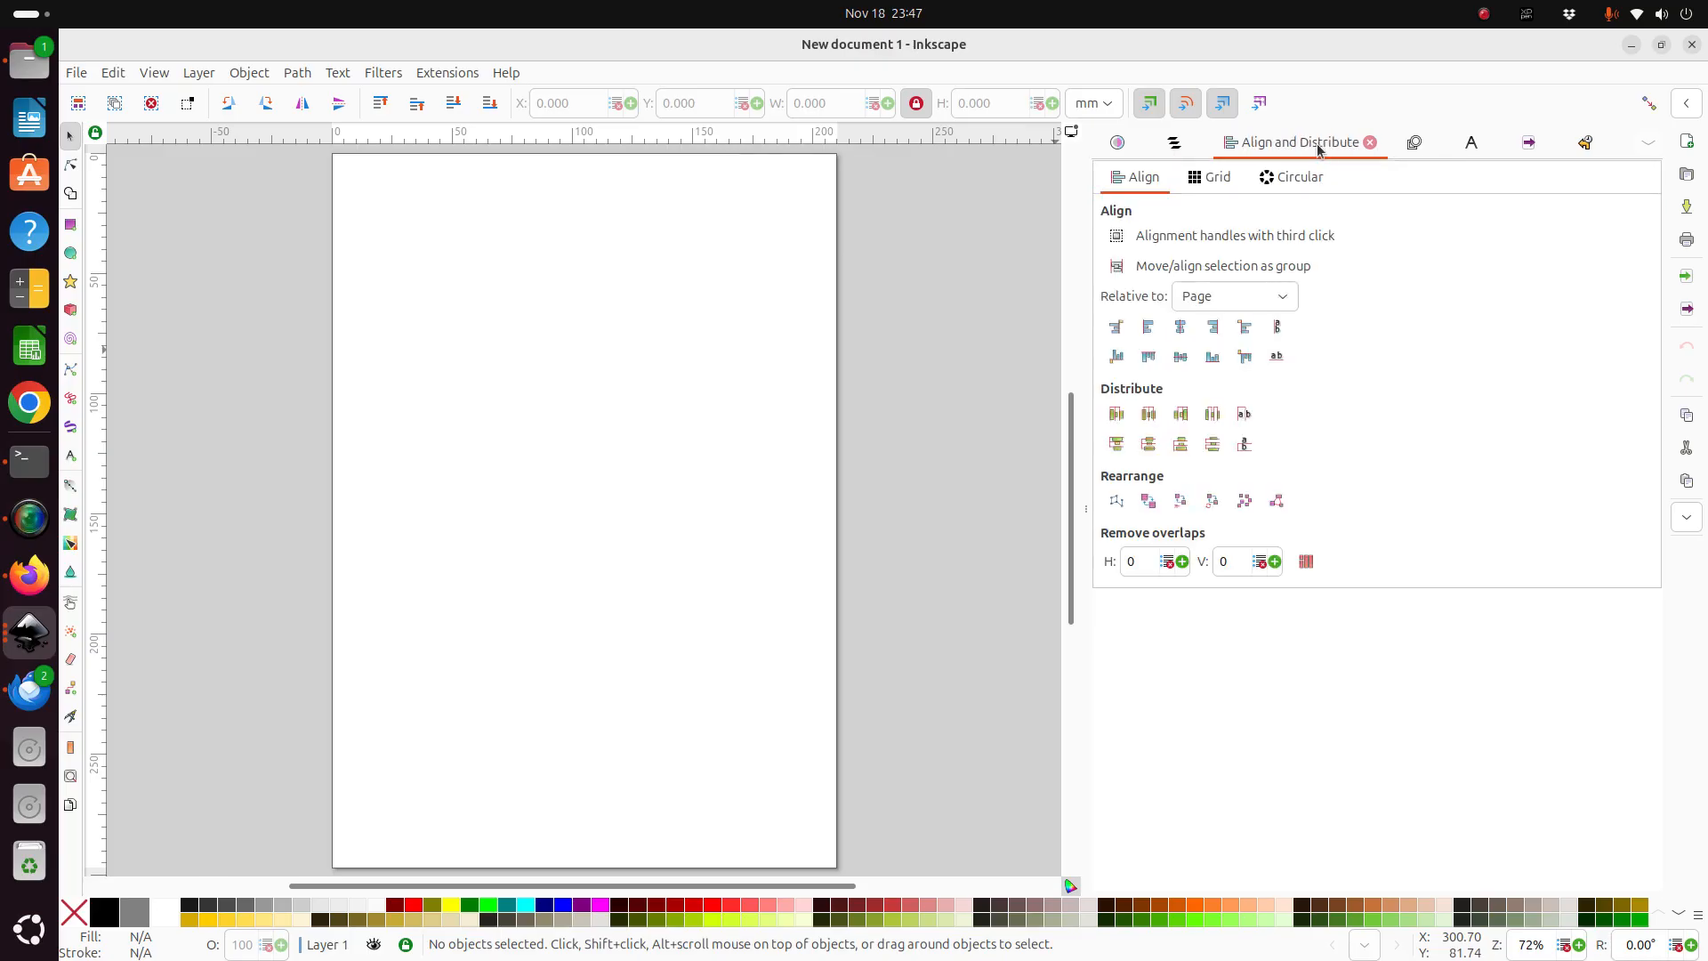
left_click(1412, 144)
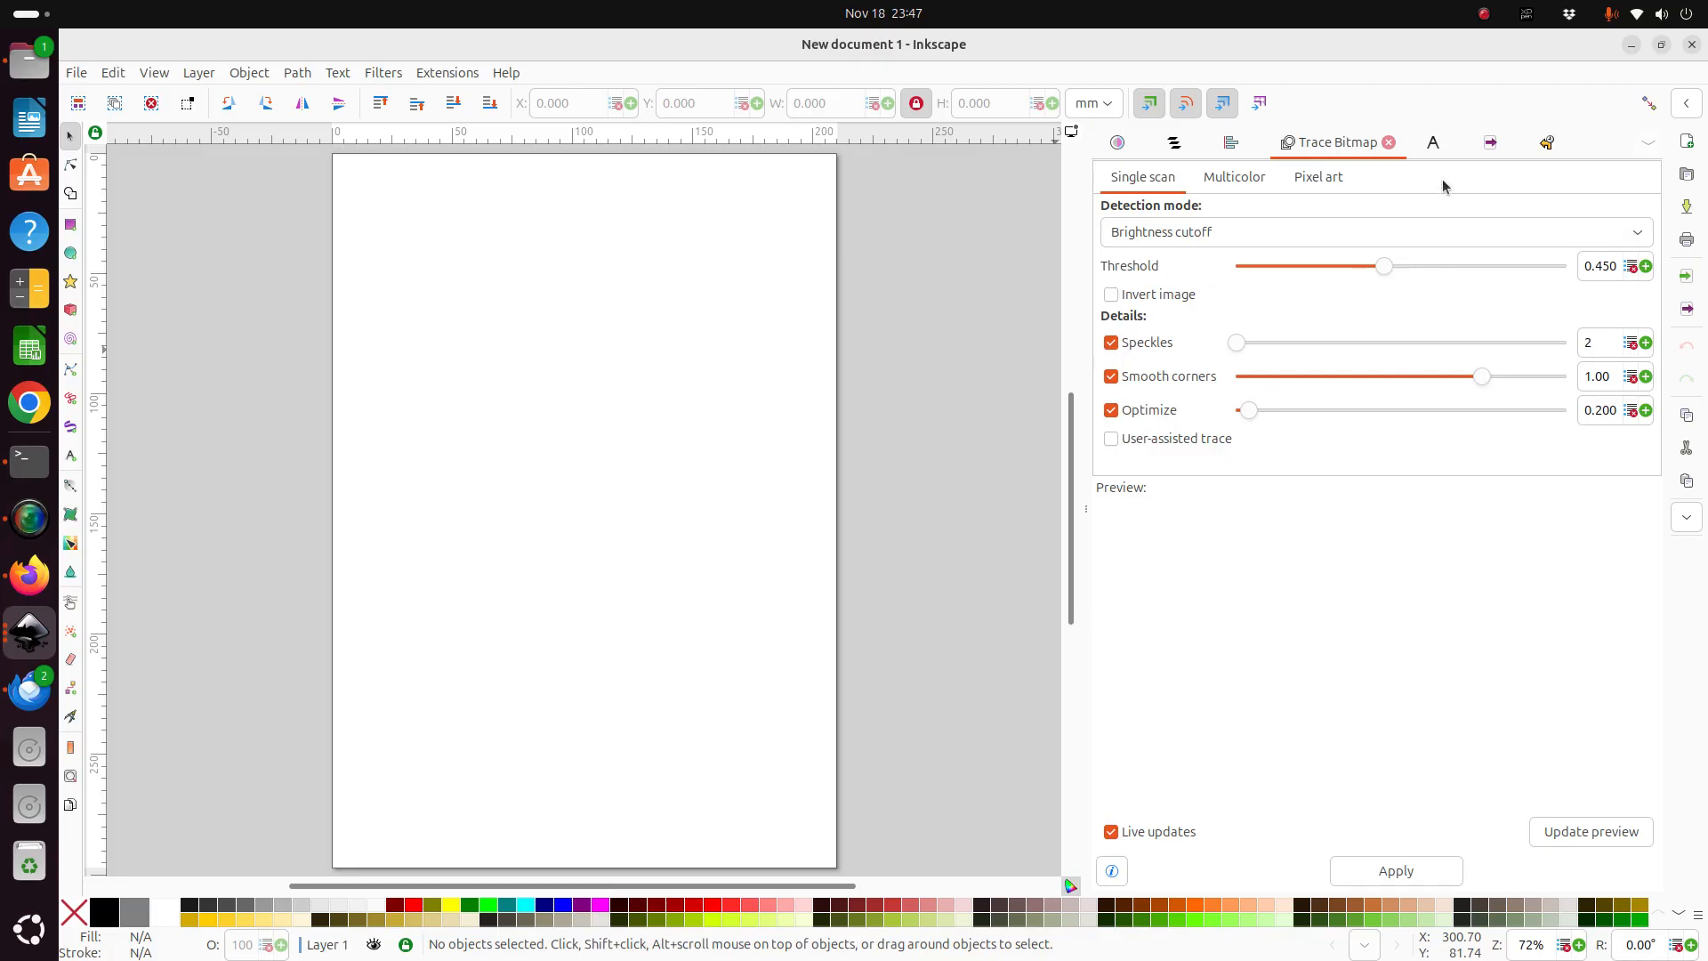
left_click(1433, 144)
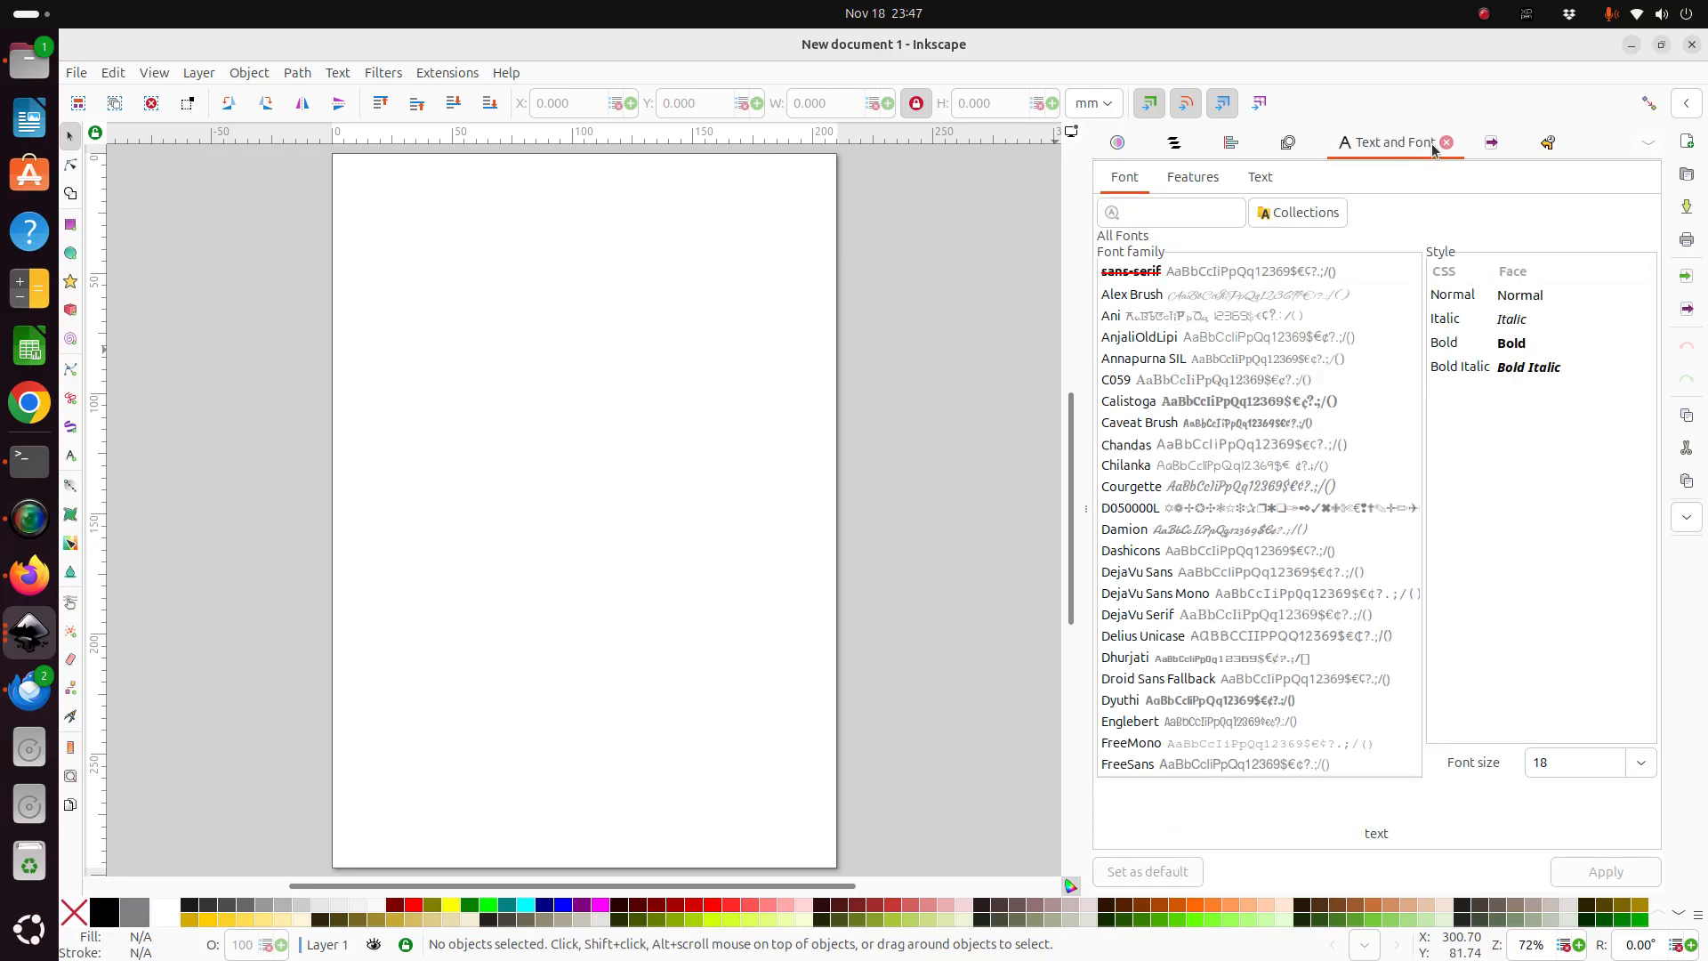
left_click(1493, 146)
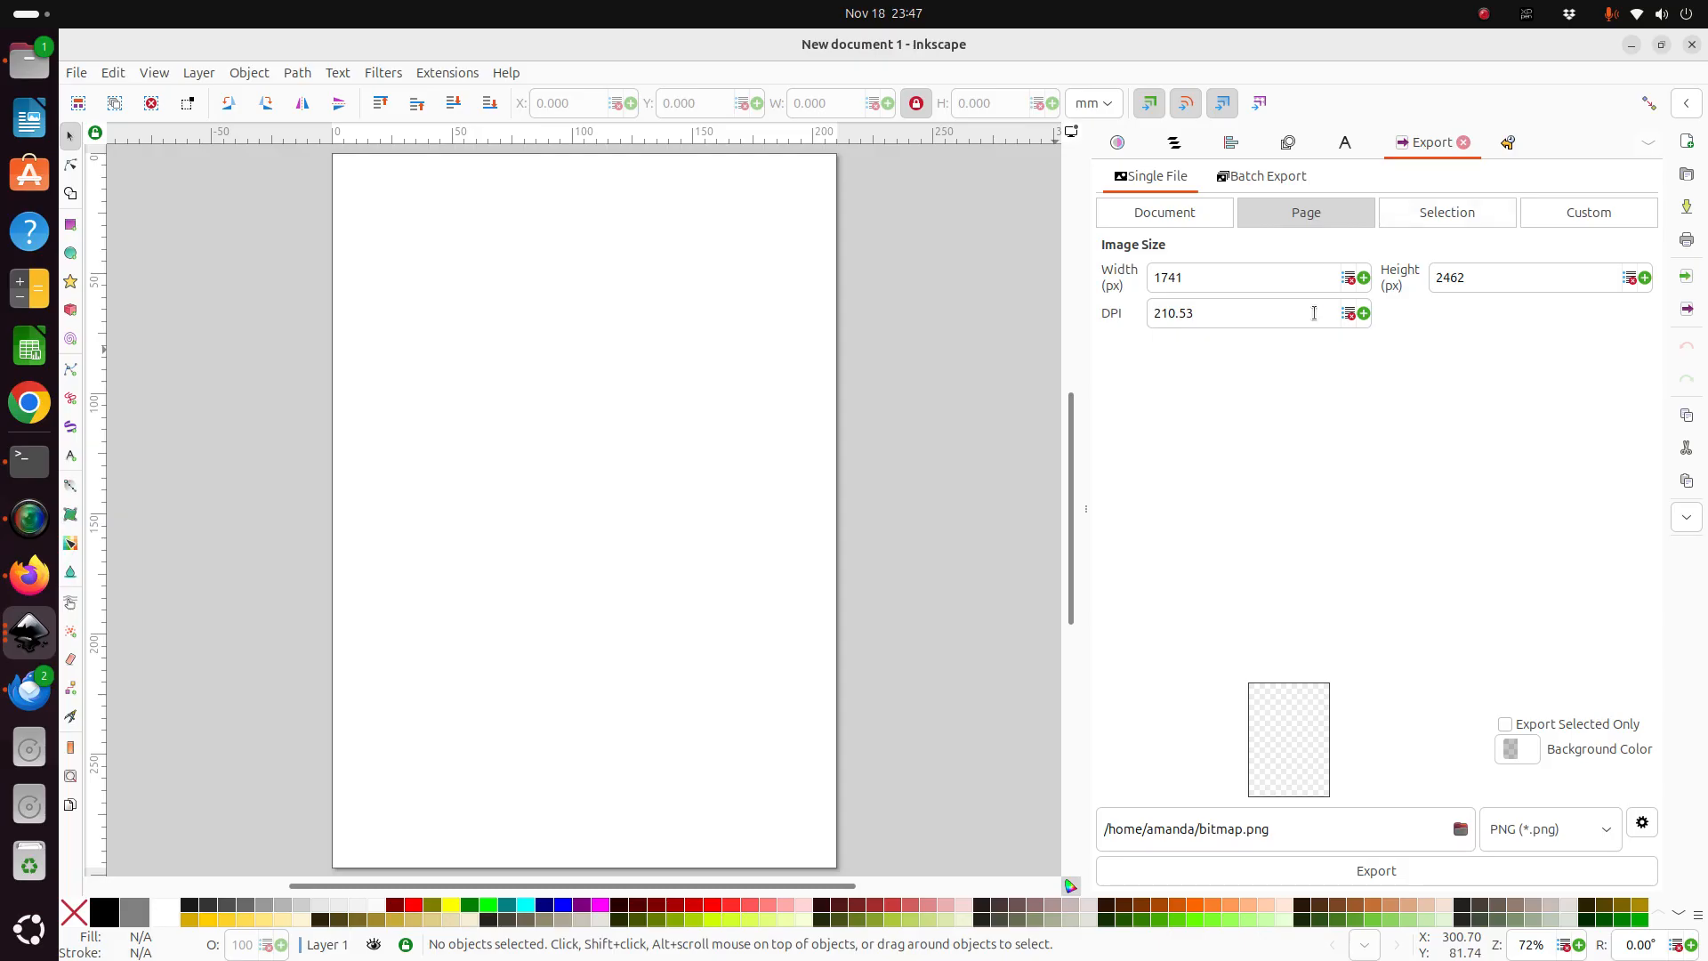
left_click(1526, 141)
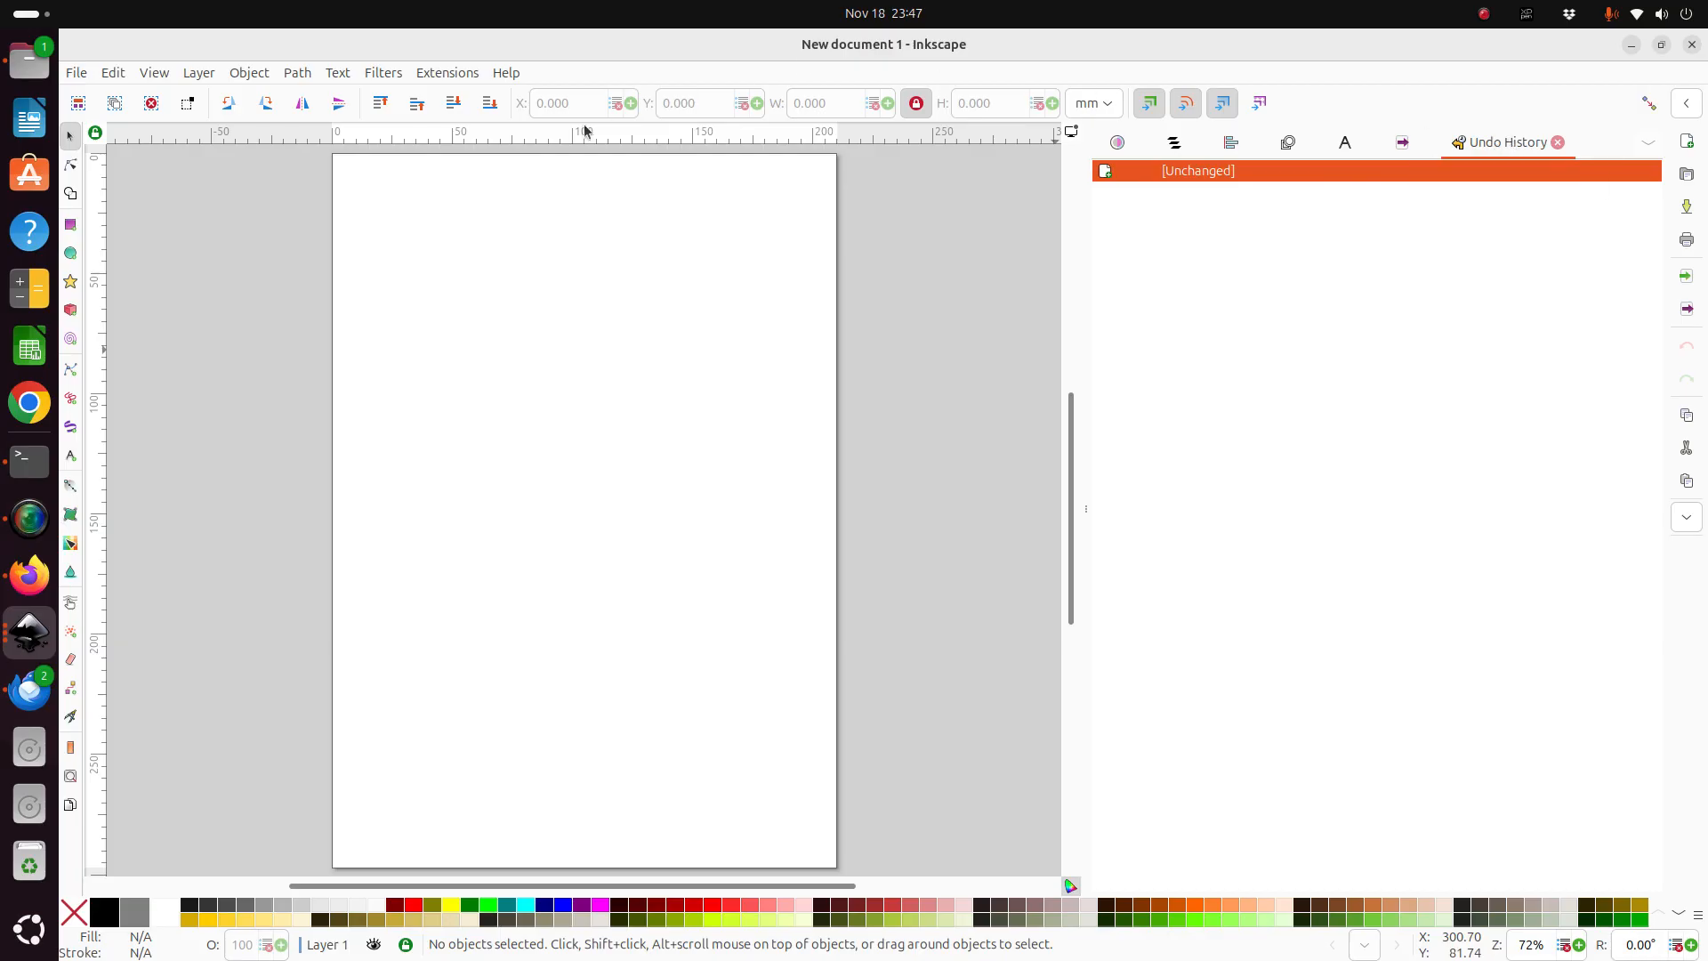
Try to open charmingfellow.pdf from the recent files.
left_click(77, 75)
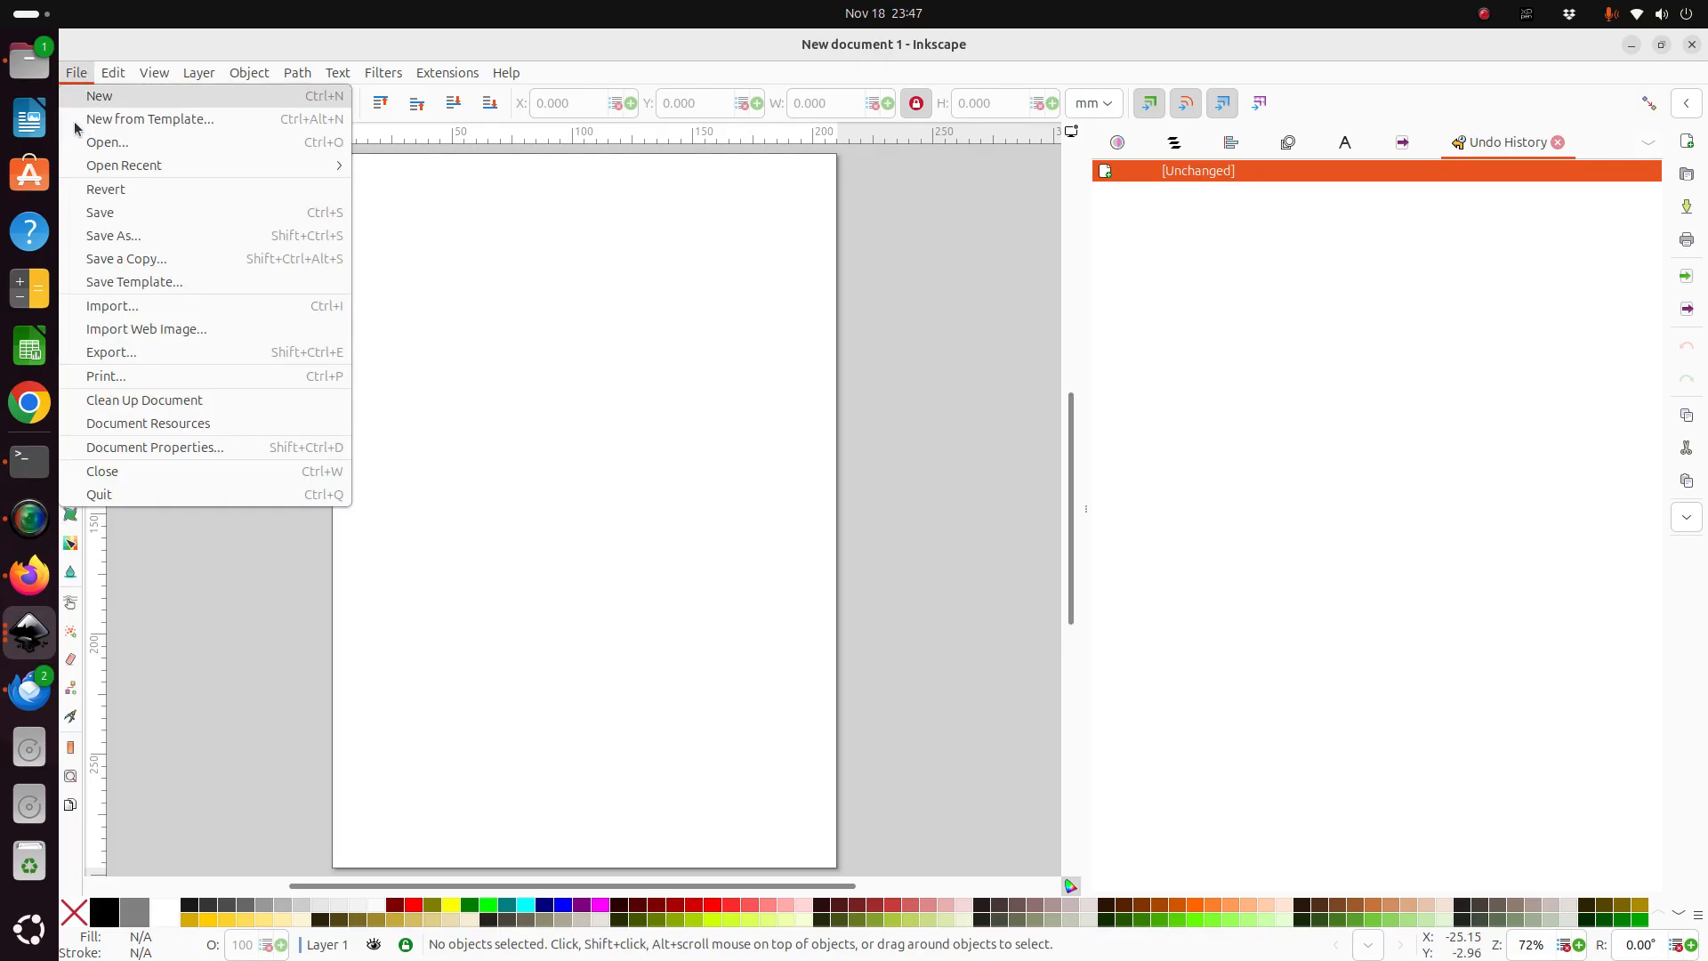
left_click(108, 145)
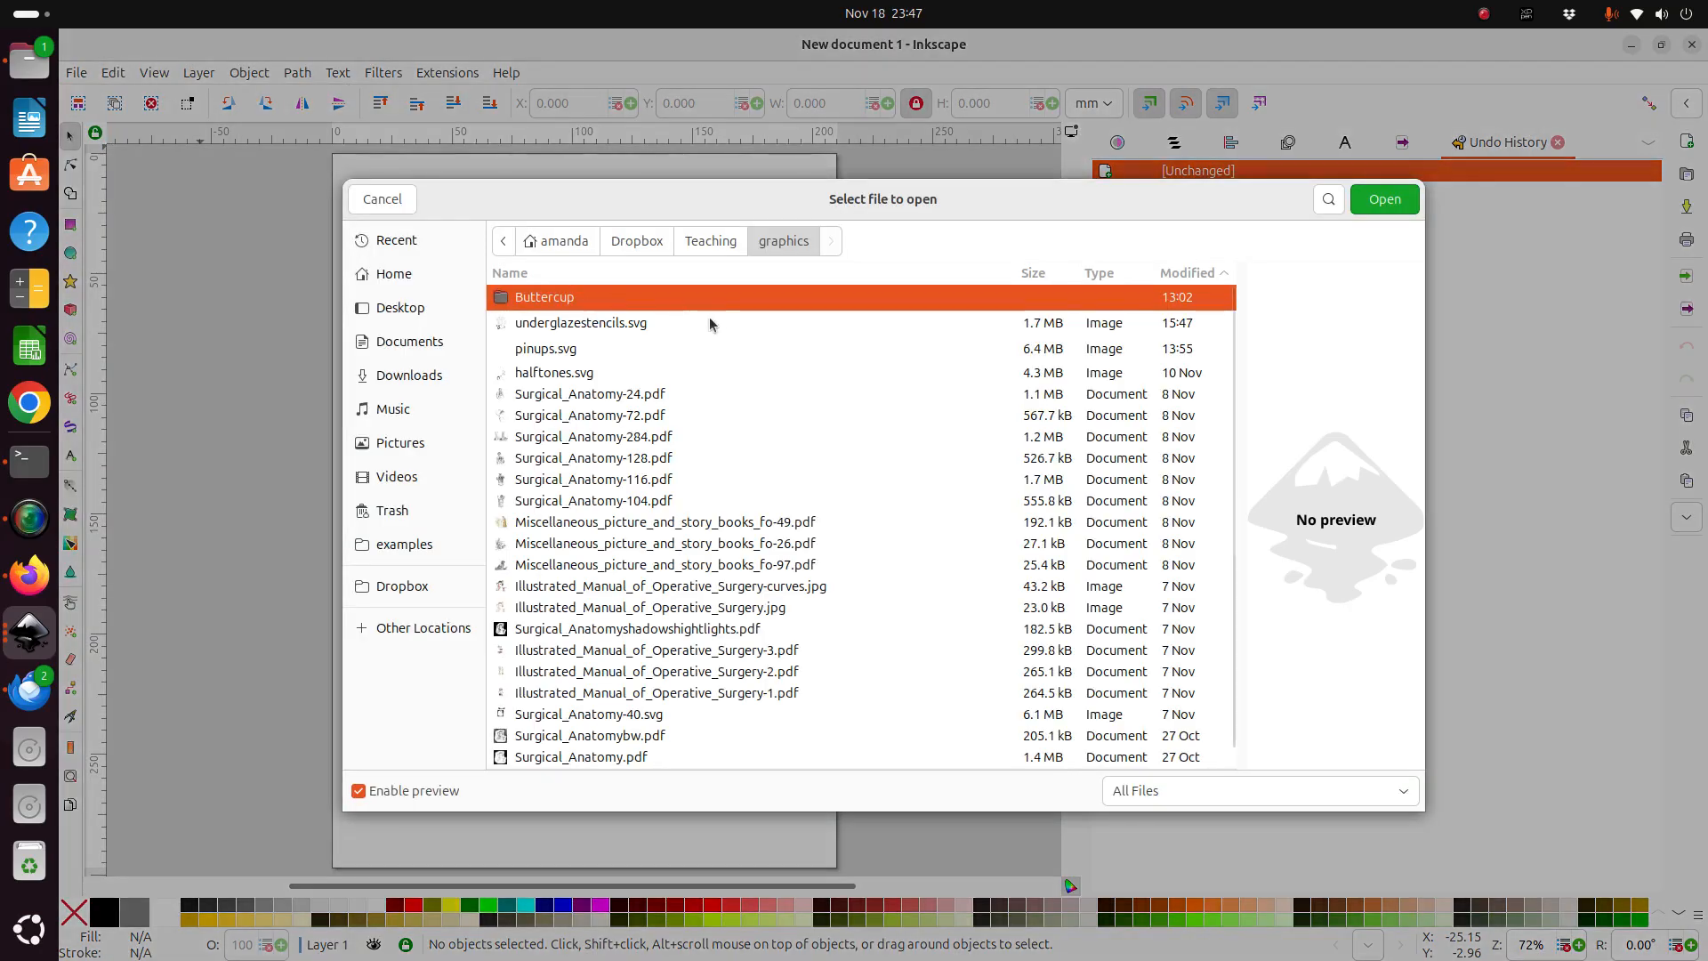
left_click(420, 252)
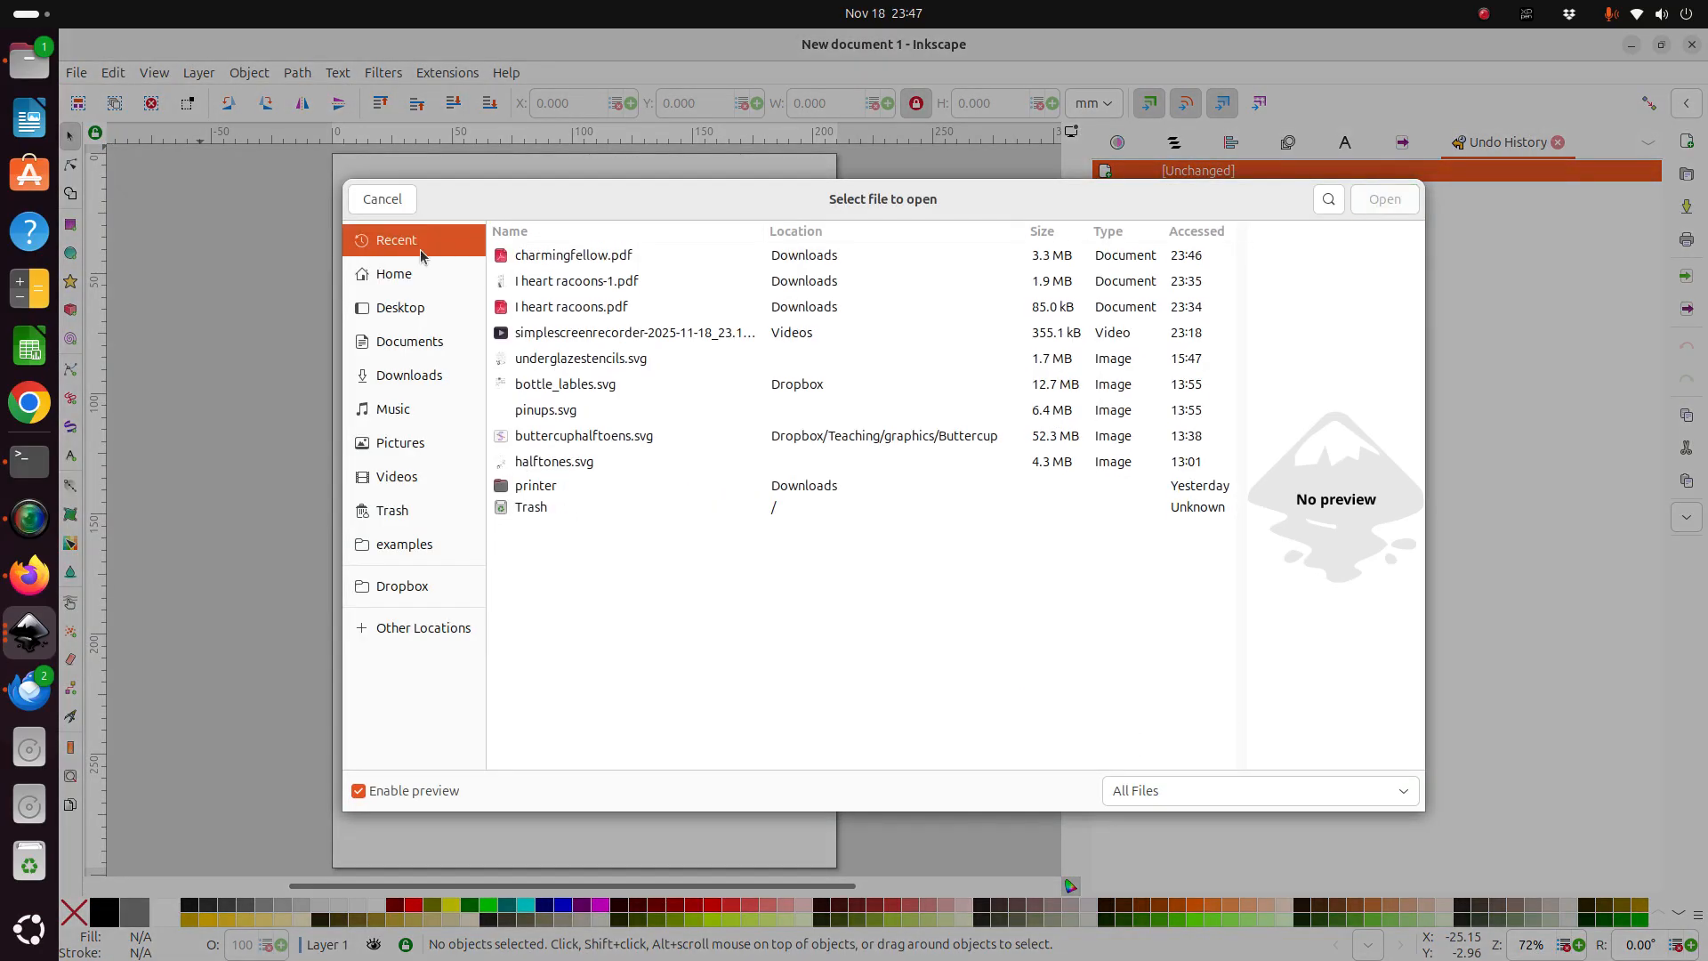
left_click(616, 260)
left_click(1370, 200)
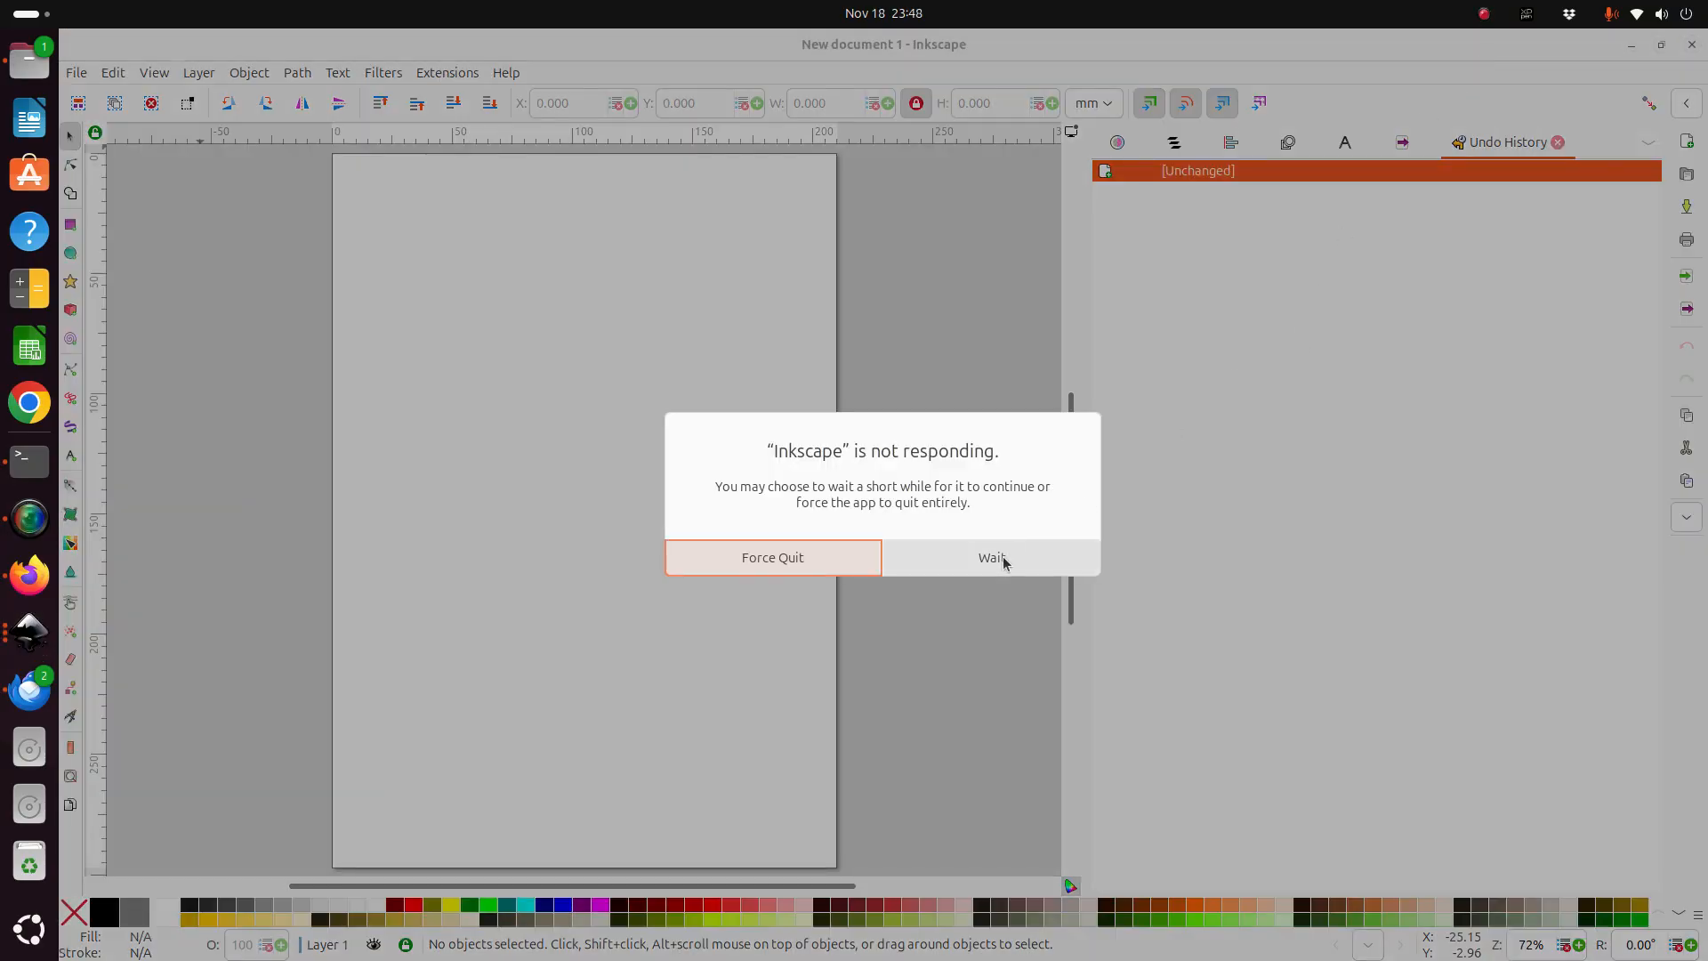
Force quit the unresponsive Inkscape and relaunch it with a new blank document.
left_click(1029, 542)
left_click(810, 556)
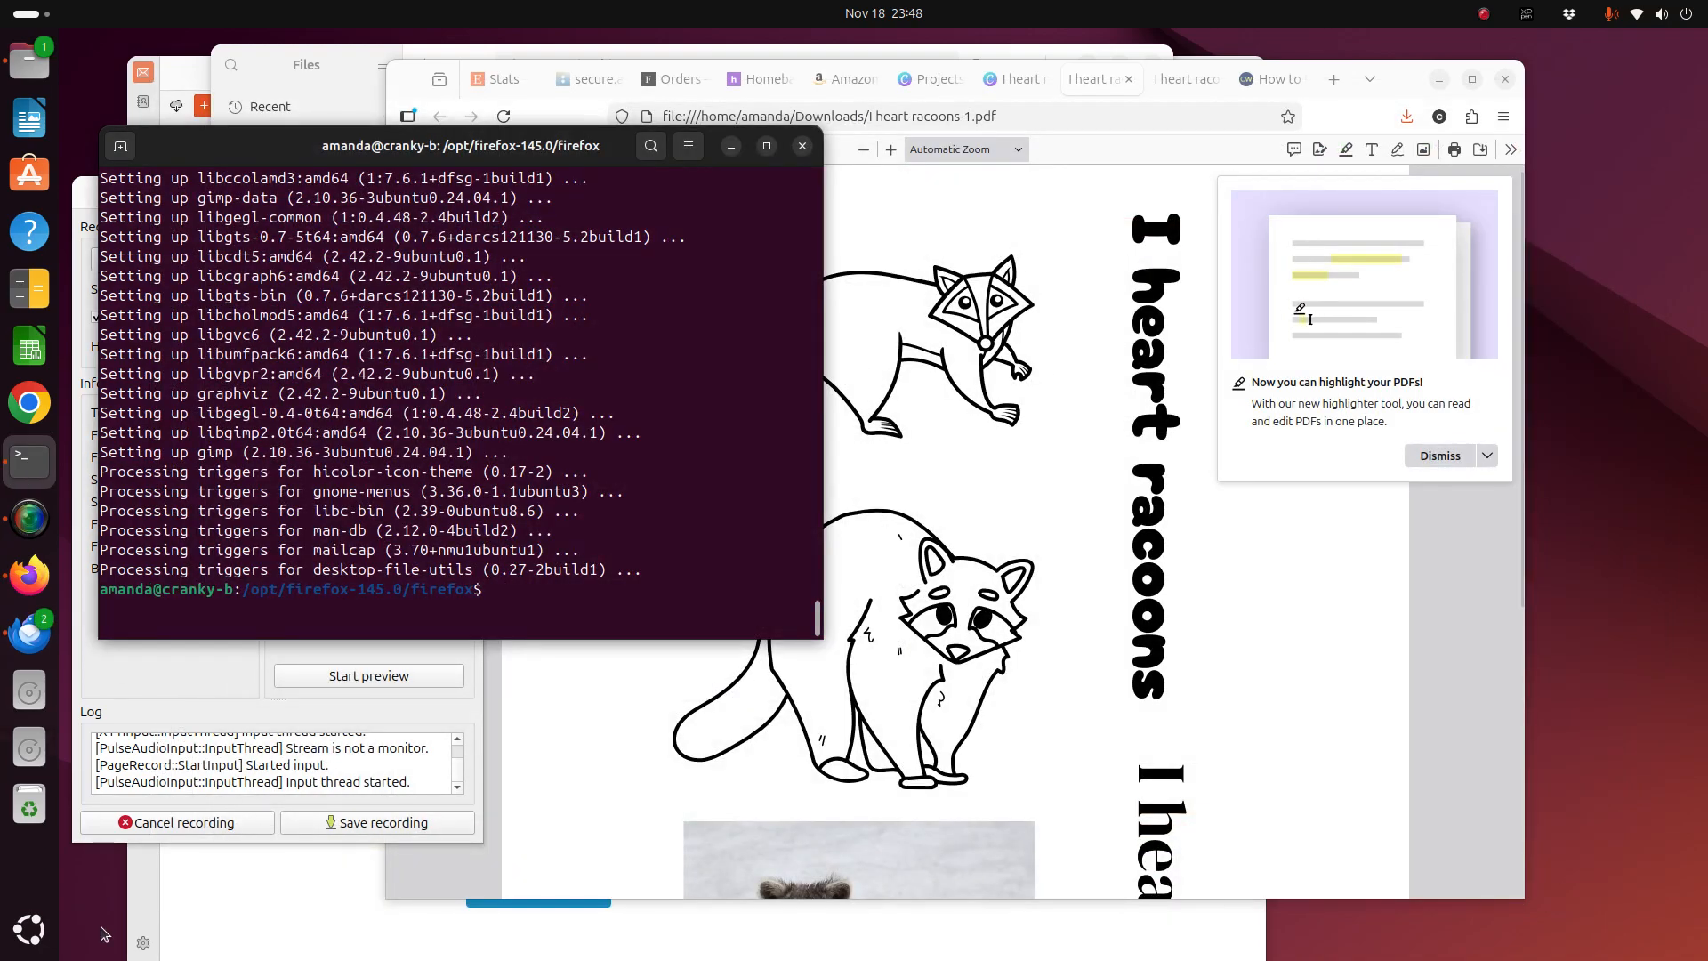
left_click(36, 948)
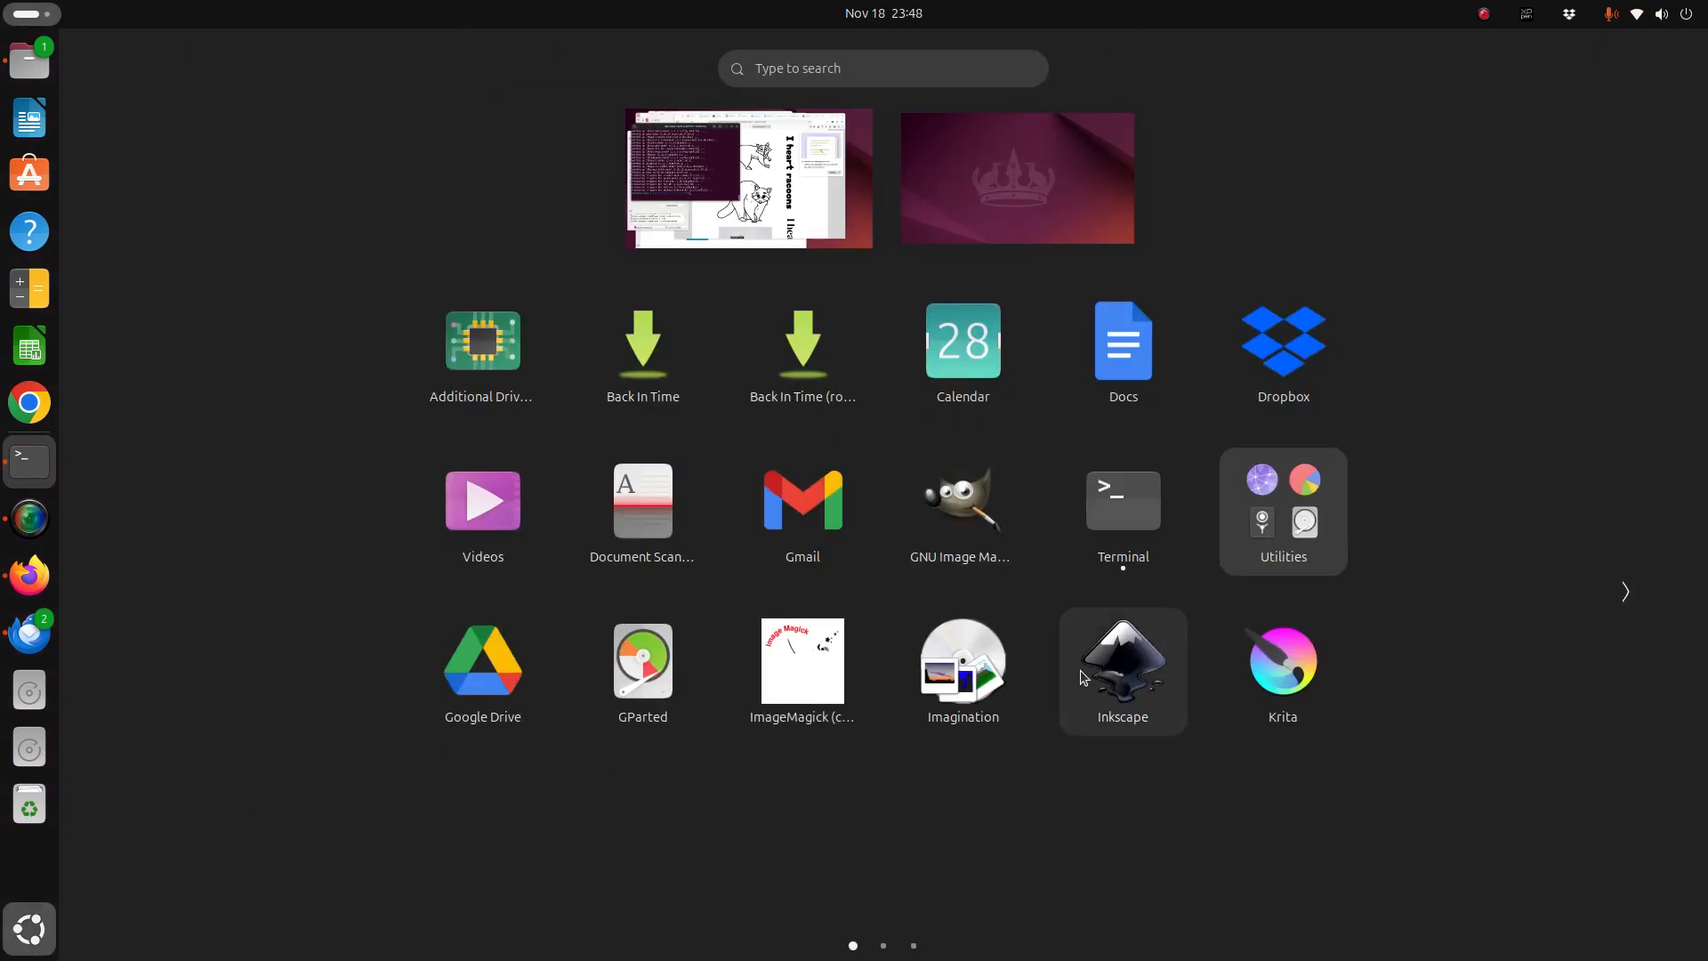
left_click(1124, 669)
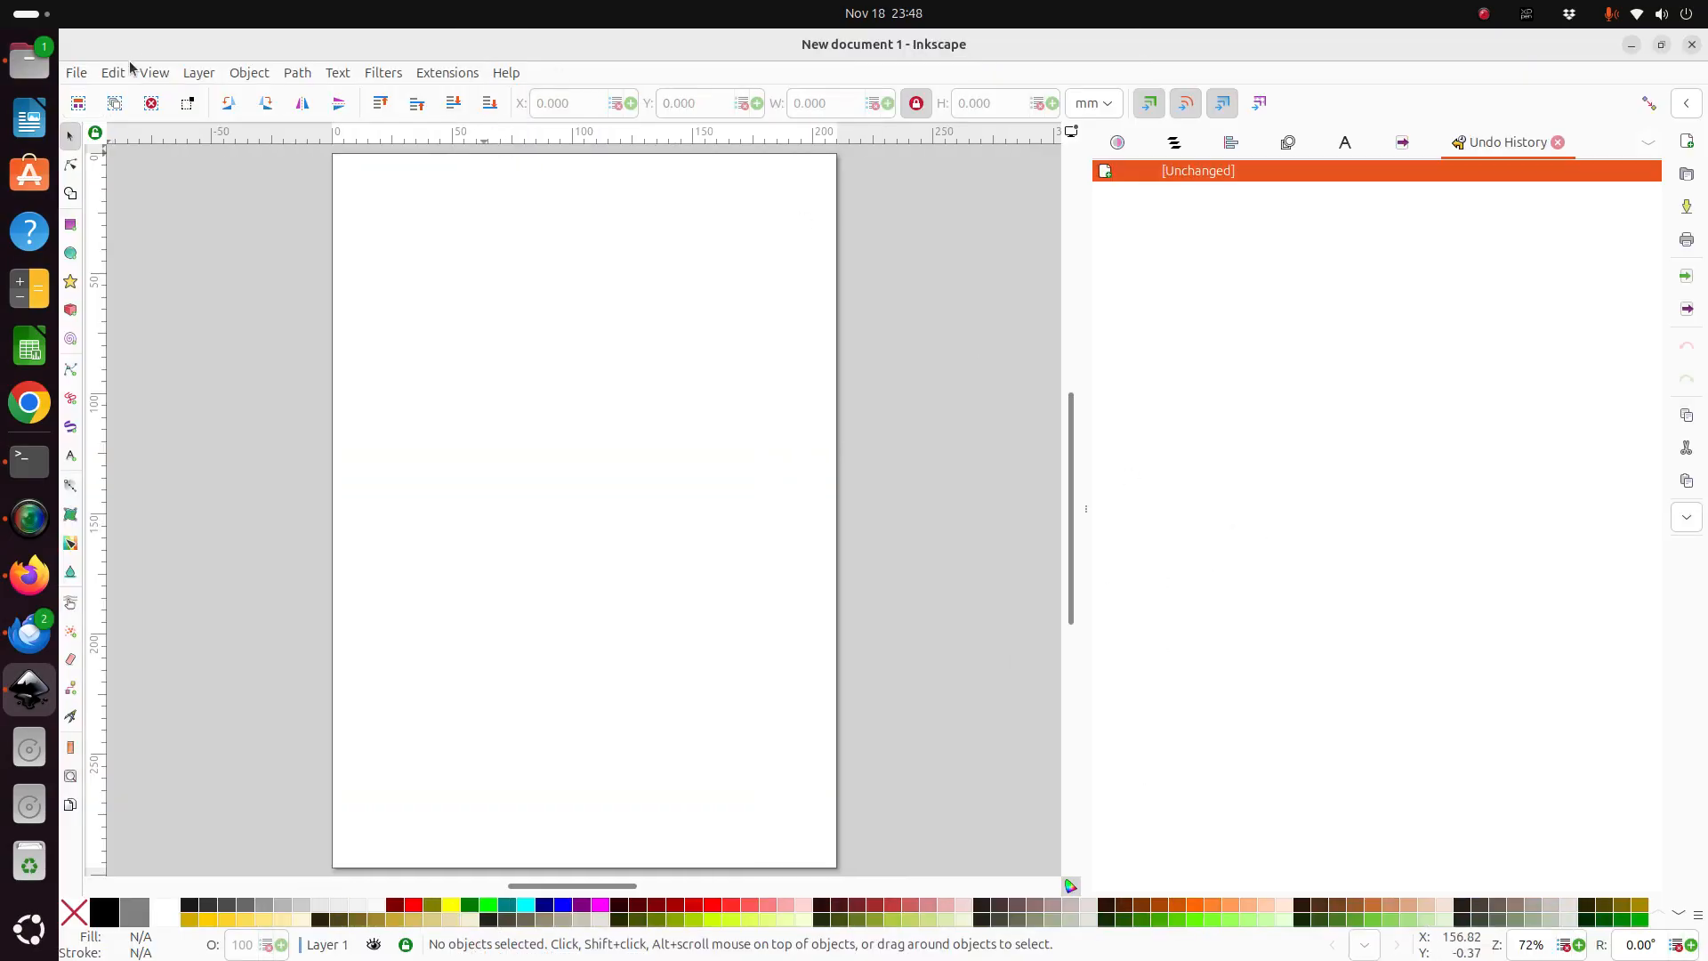
Try to import charmingfellow.pdf from the recent files into the blank document.
left_click(92, 76)
left_click(151, 309)
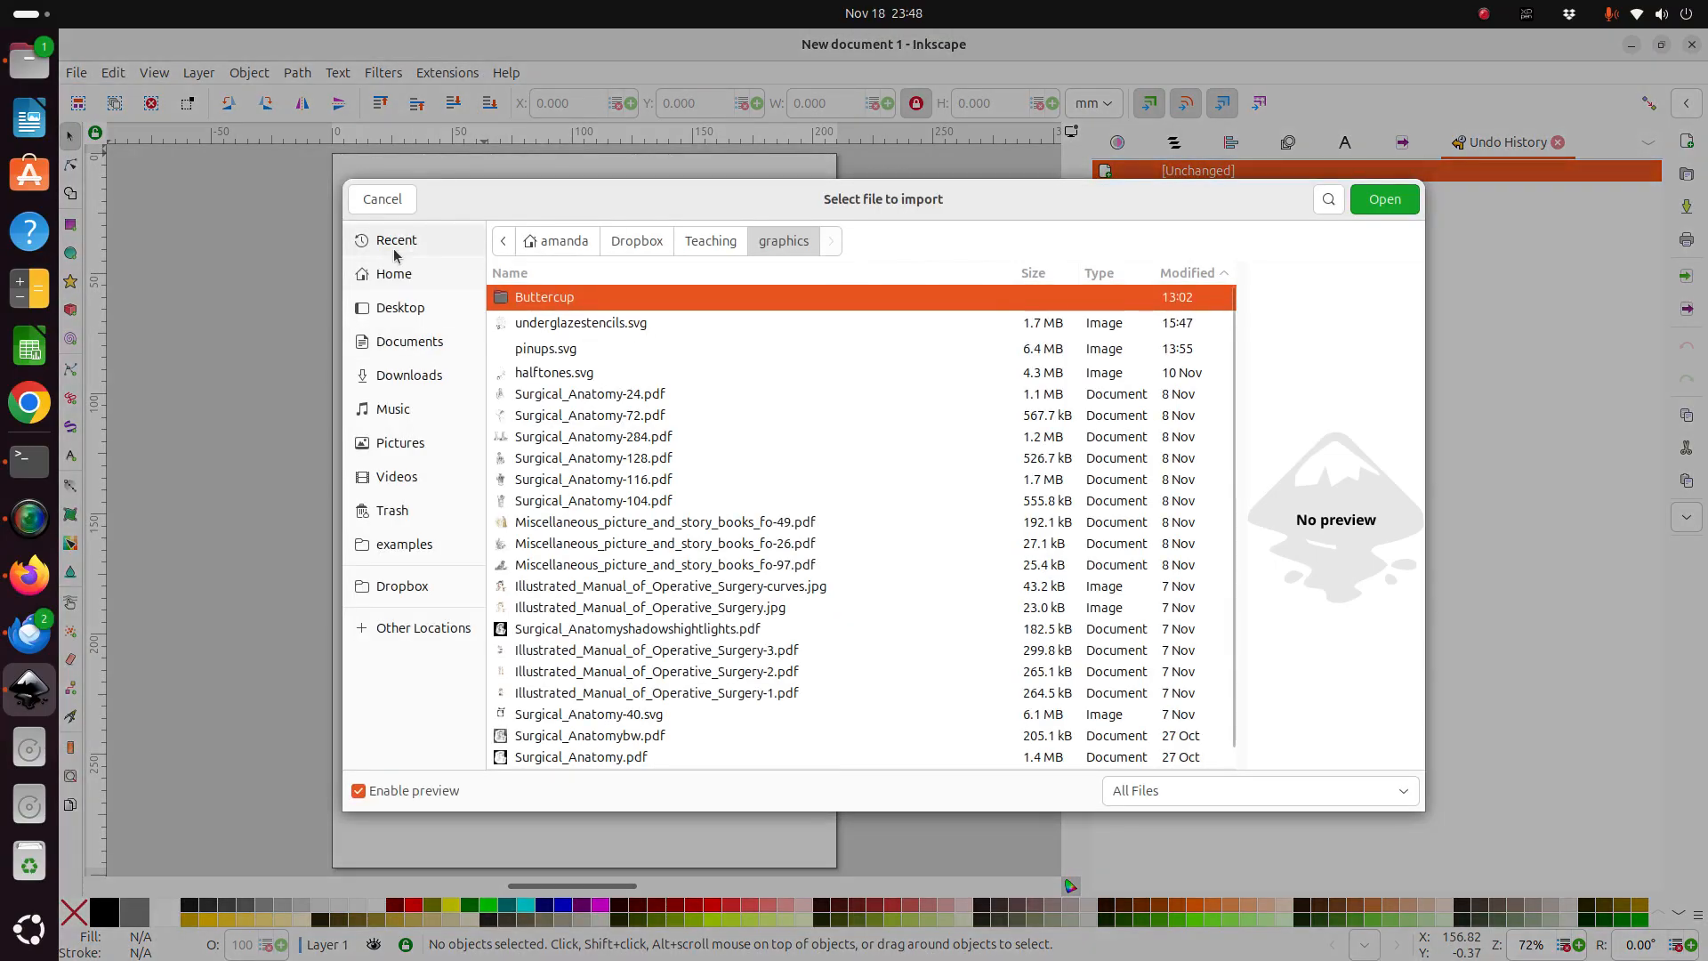
left_click(408, 256)
left_click(572, 259)
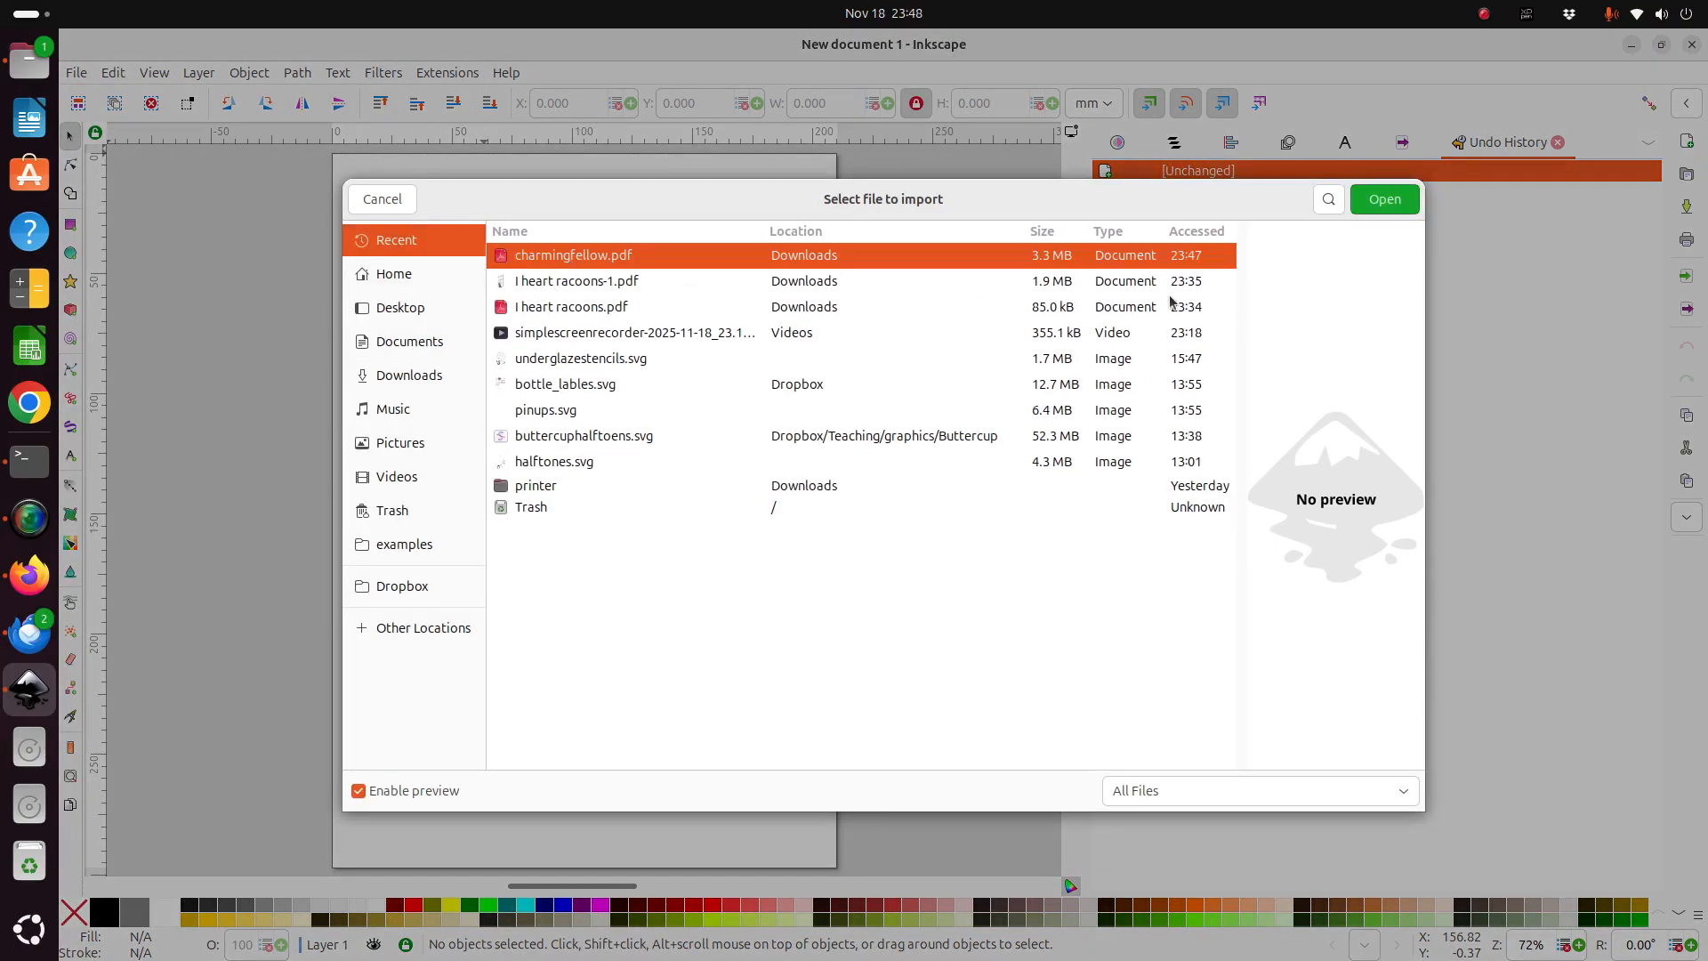
left_click(1366, 205)
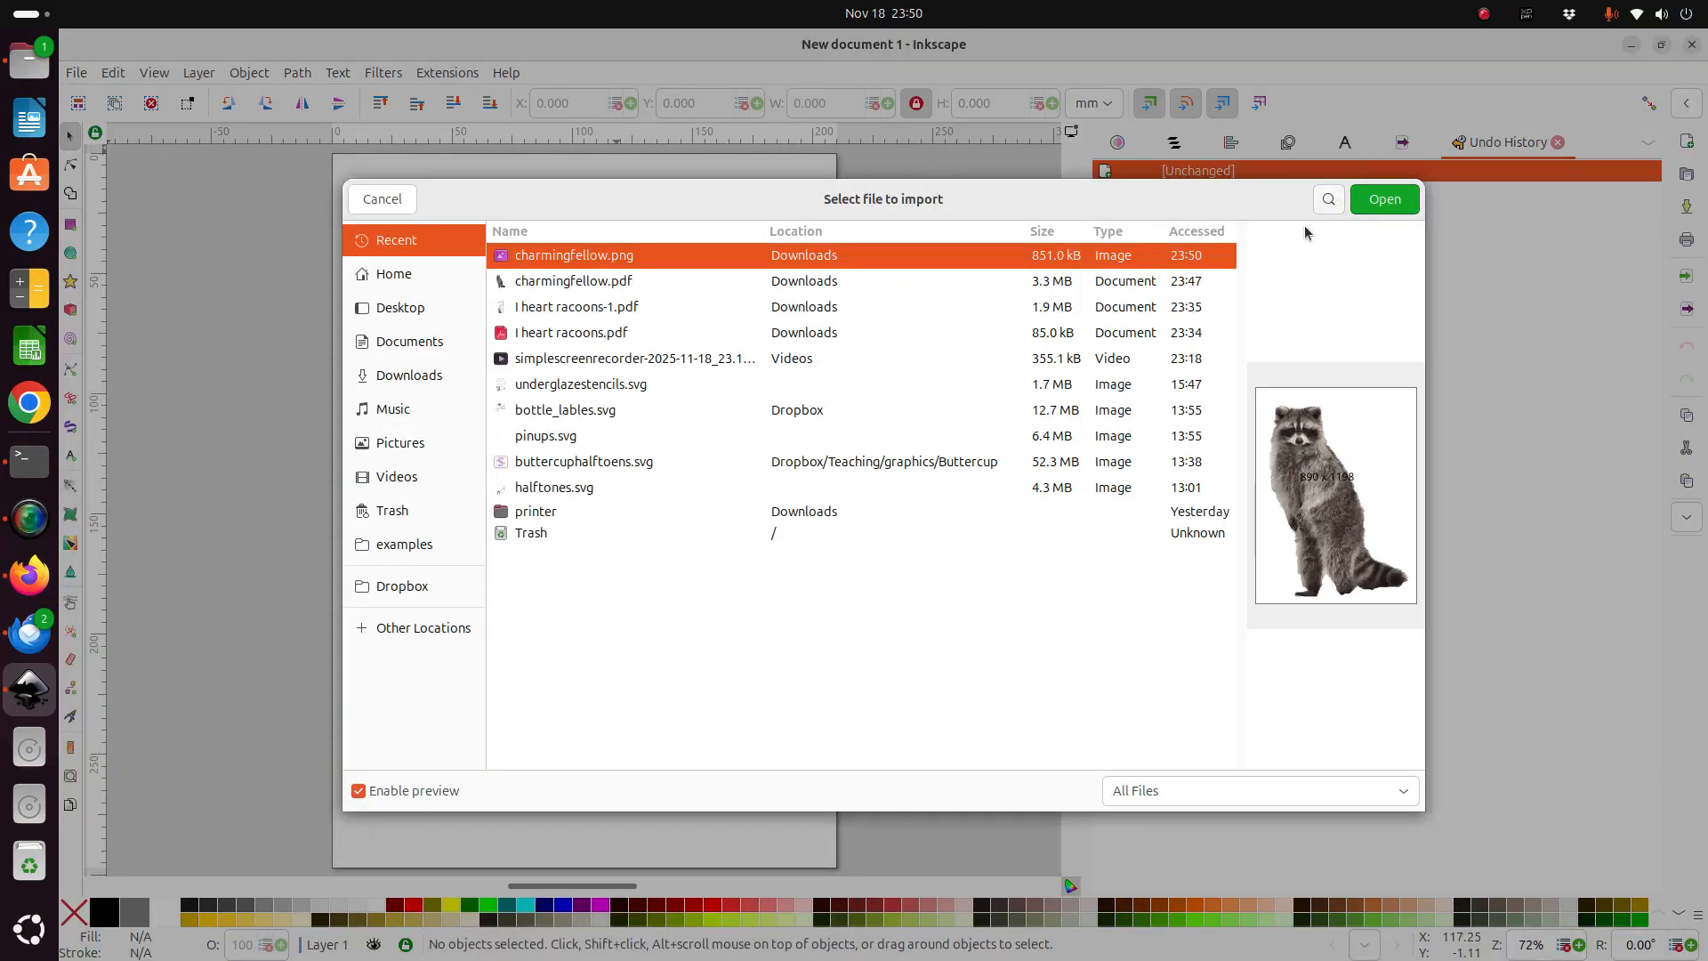
Import charmingfellow.png as an embedded image with DPI from file and smooth rendering.
left_click(1393, 198)
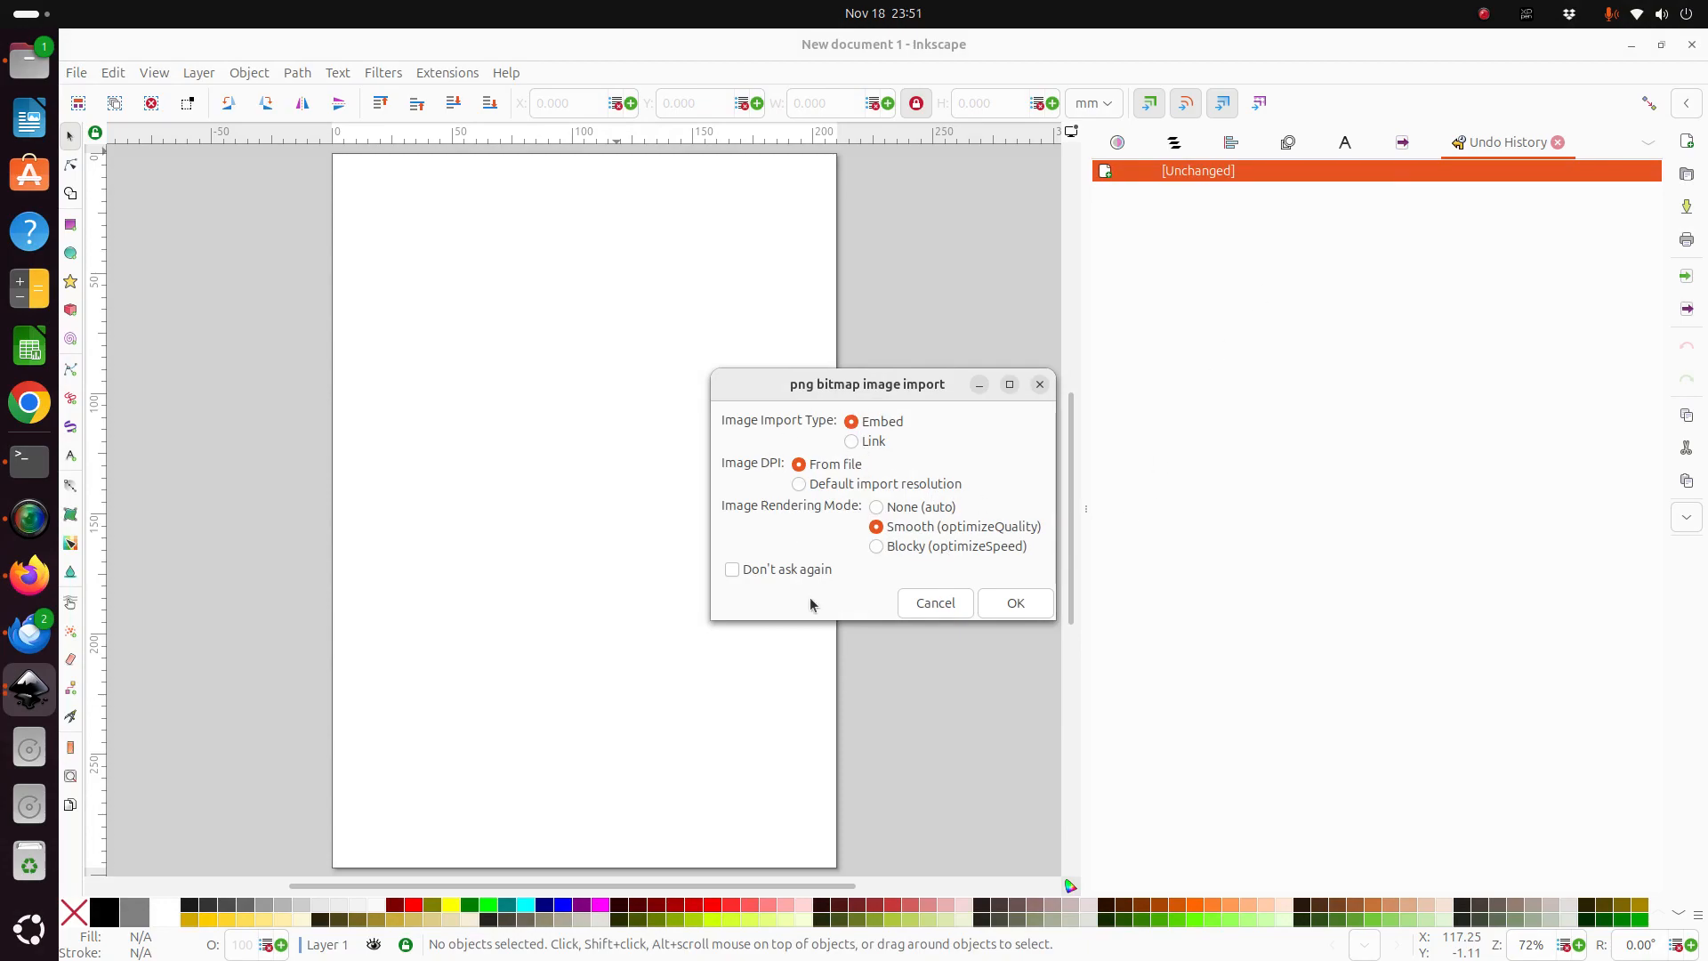
left_click(1015, 614)
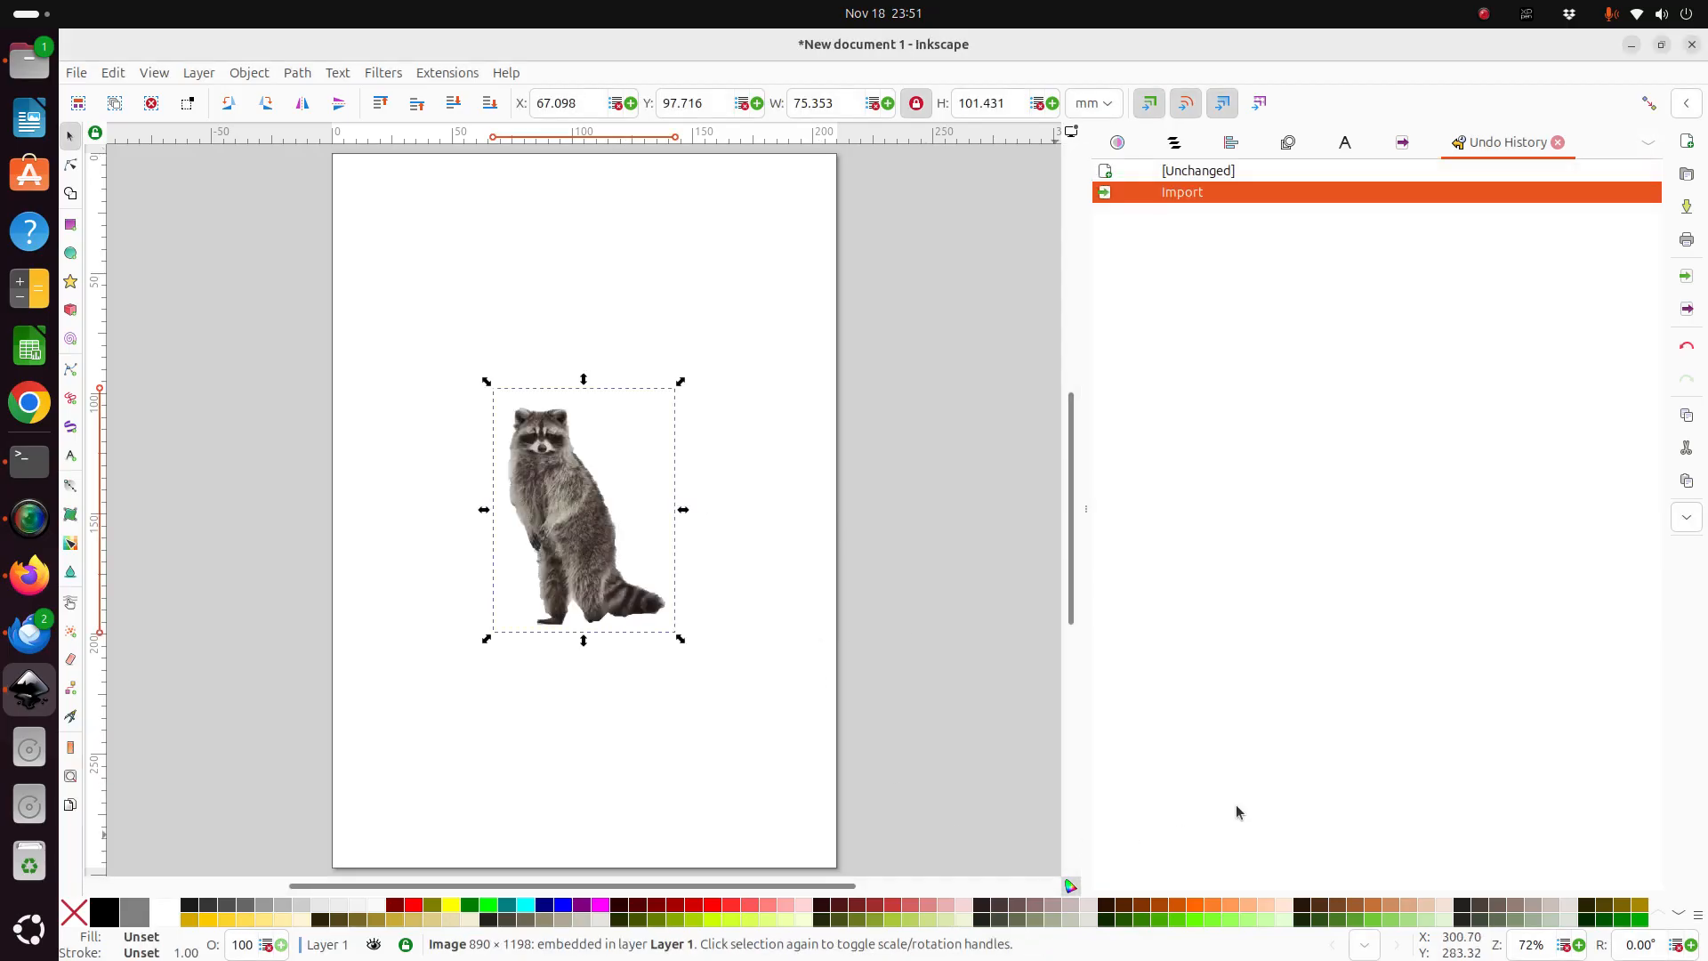
left_click(1579, 944)
left_click(1579, 945)
left_click(1579, 944)
left_click(1578, 944)
left_click(1579, 944)
left_click(1579, 945)
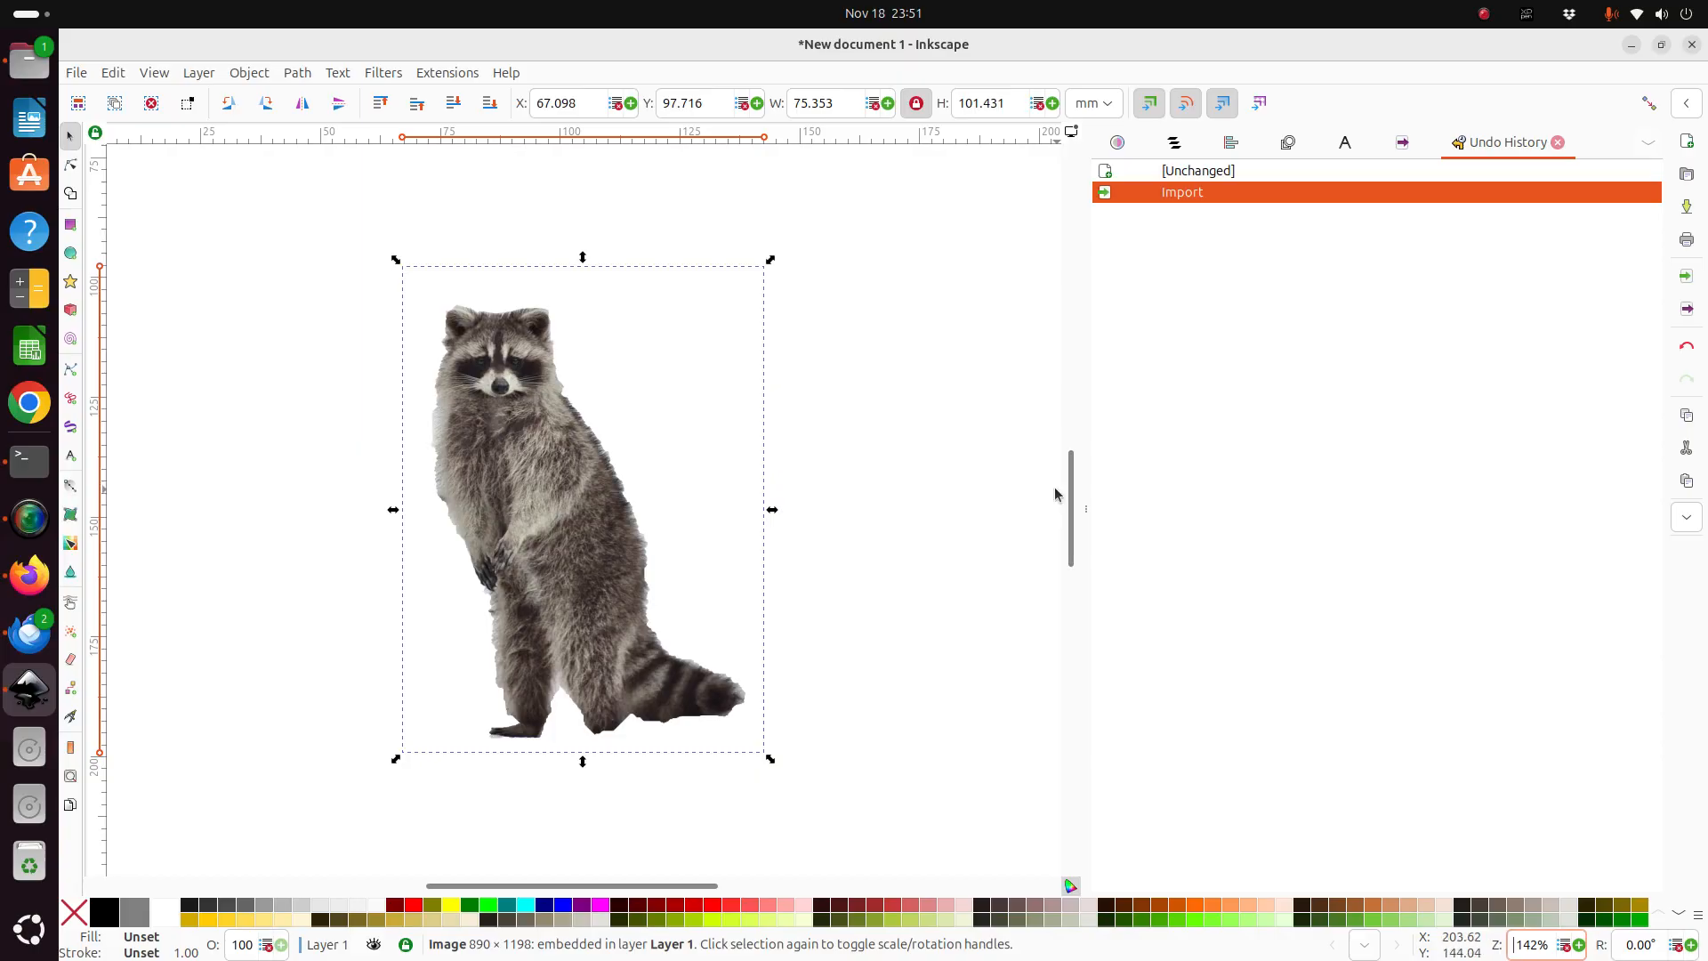
Preview single-scan bitmap traces of the raccoon photo using Edge detection and Autotrace.
left_click(1286, 144)
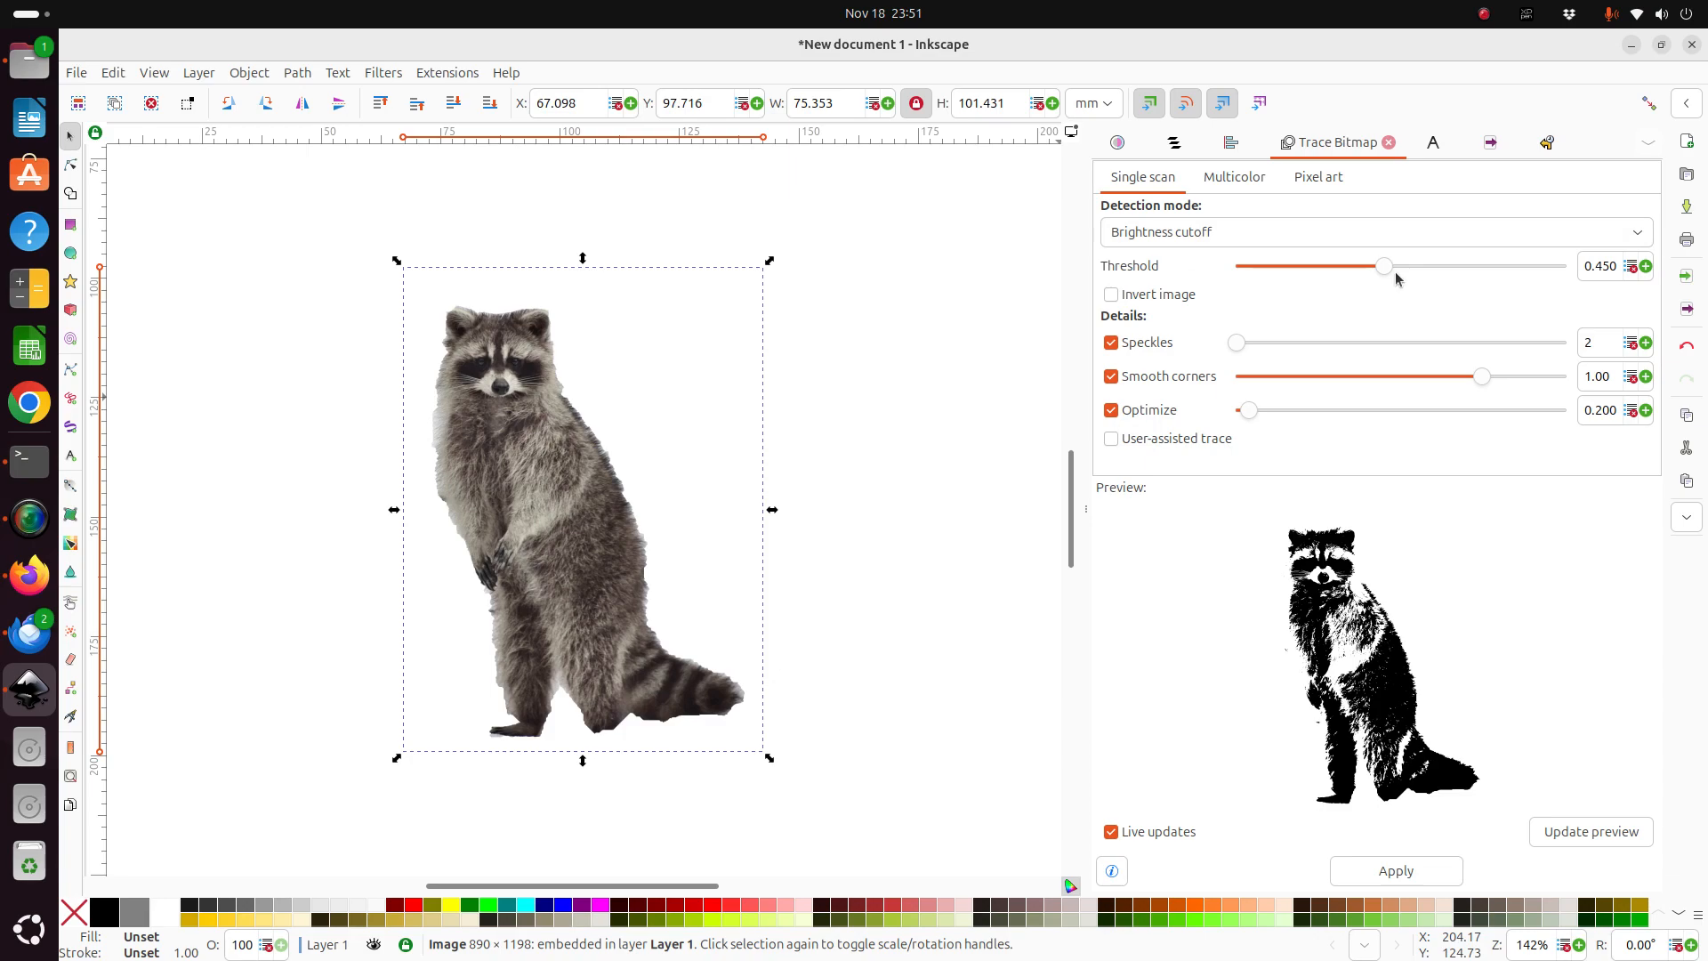
left_click(1379, 237)
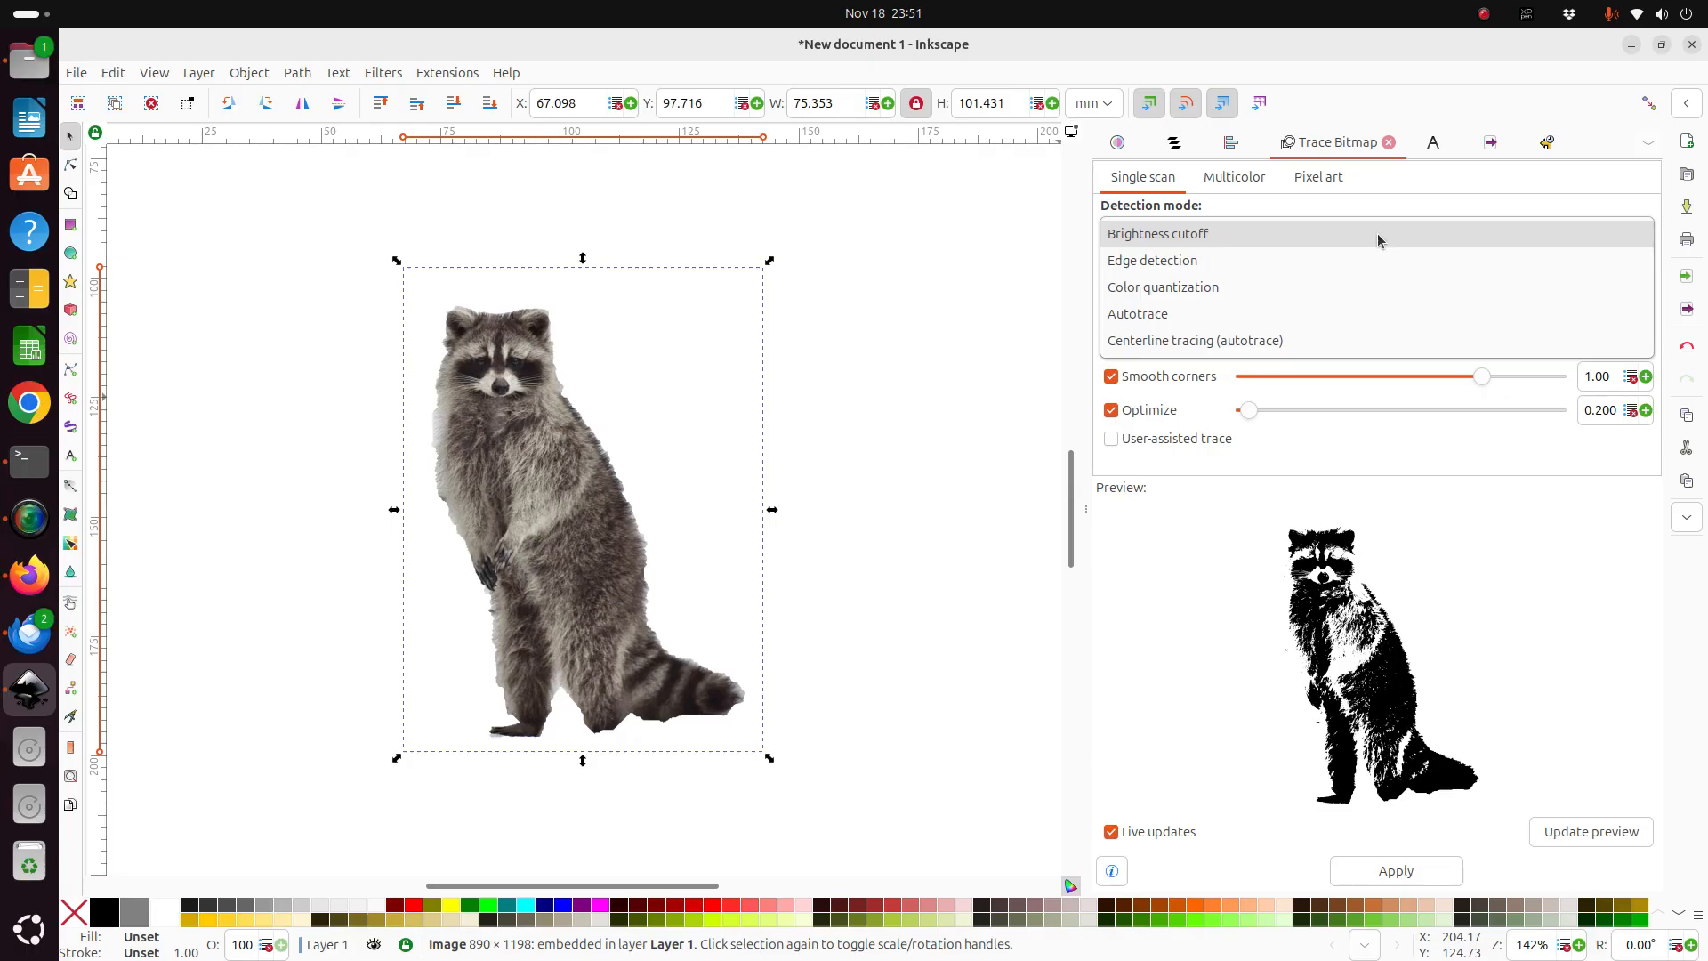
left_click(1369, 259)
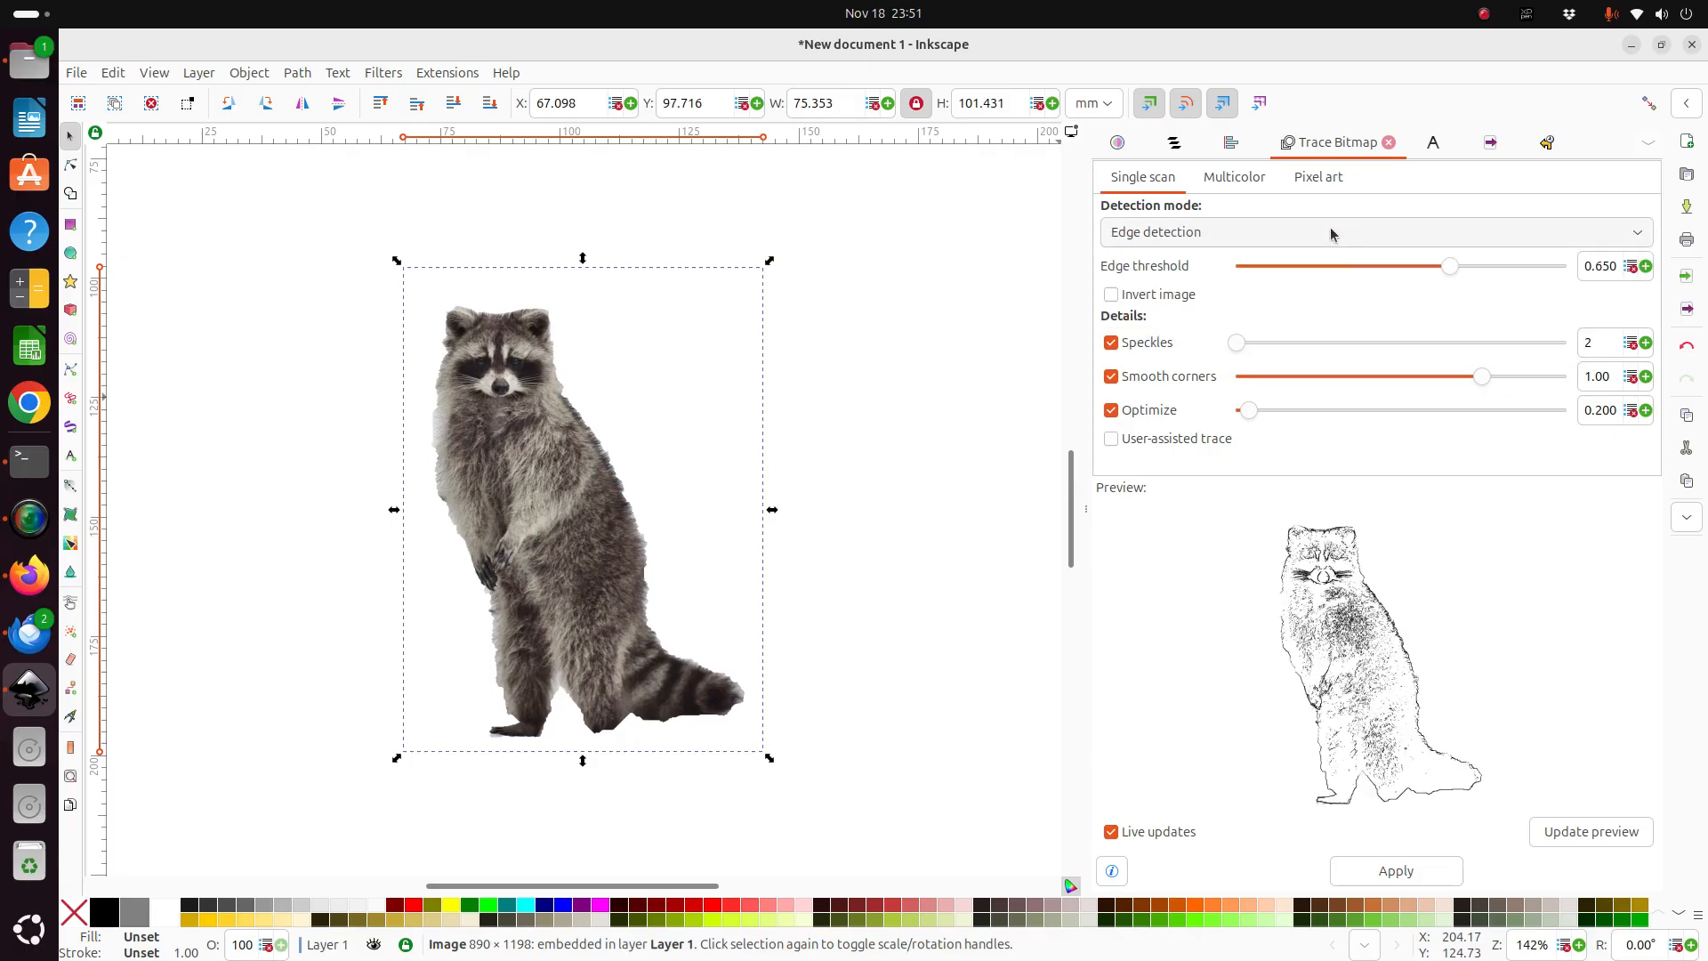
left_click(1332, 234)
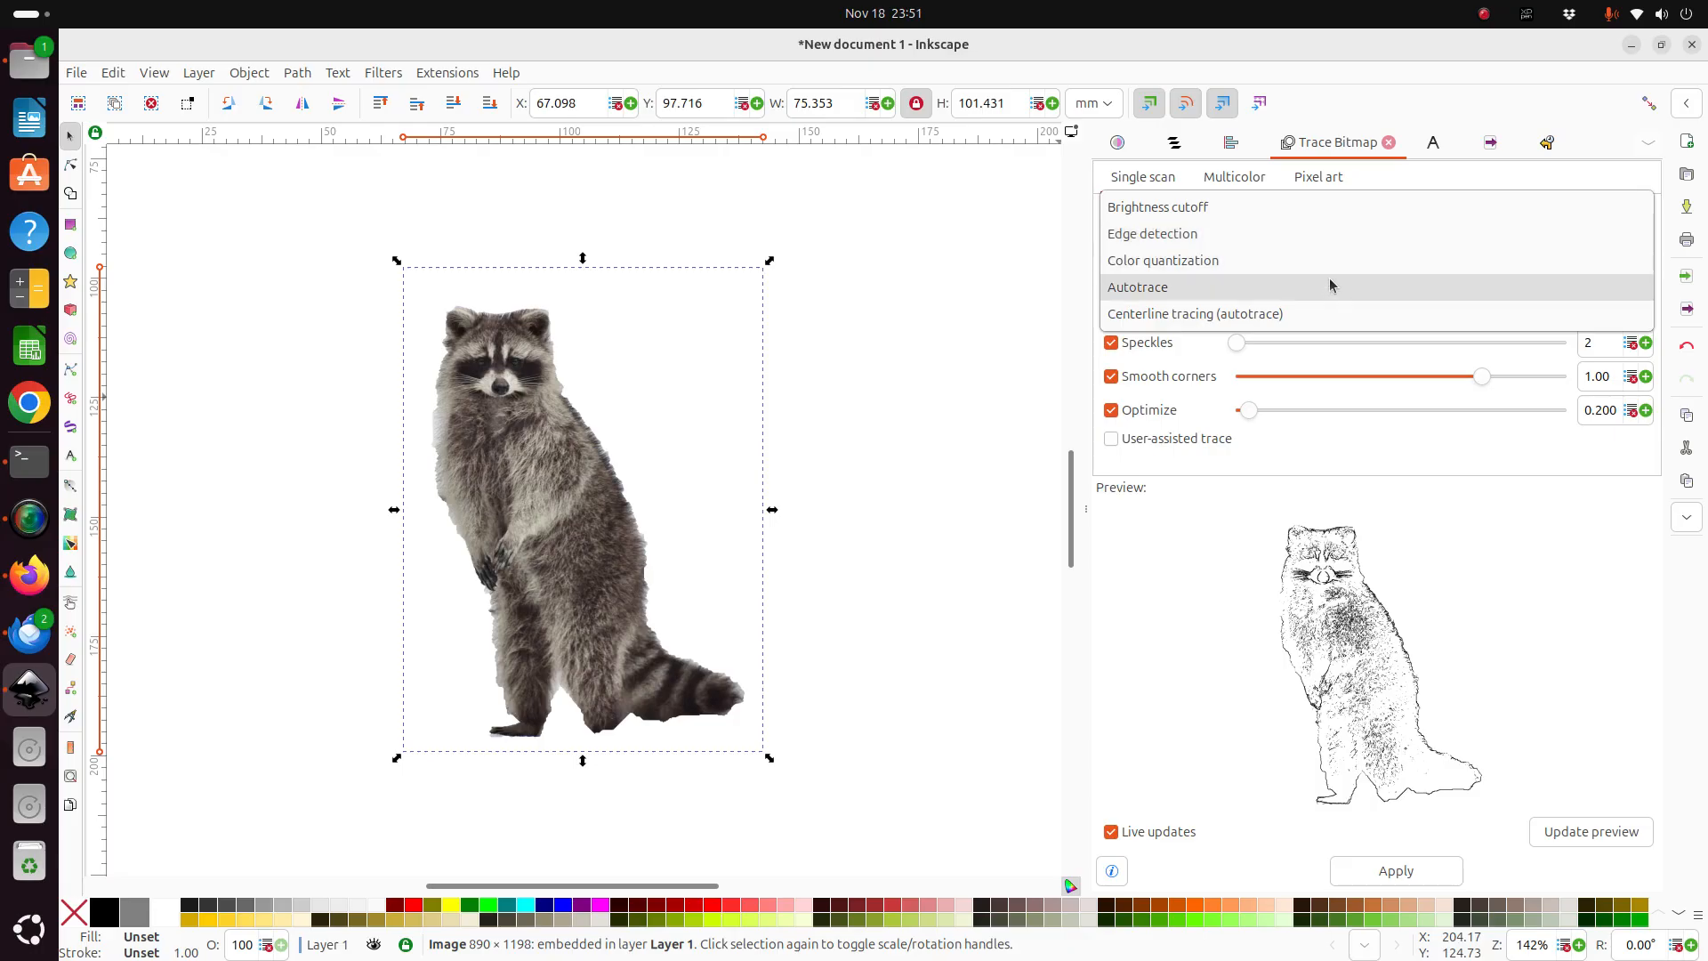
left_click(1331, 286)
Try tracing the raccoon photo with Centerline tracing (autotrace), compare the result beside the photo and delete it.
left_click(1308, 237)
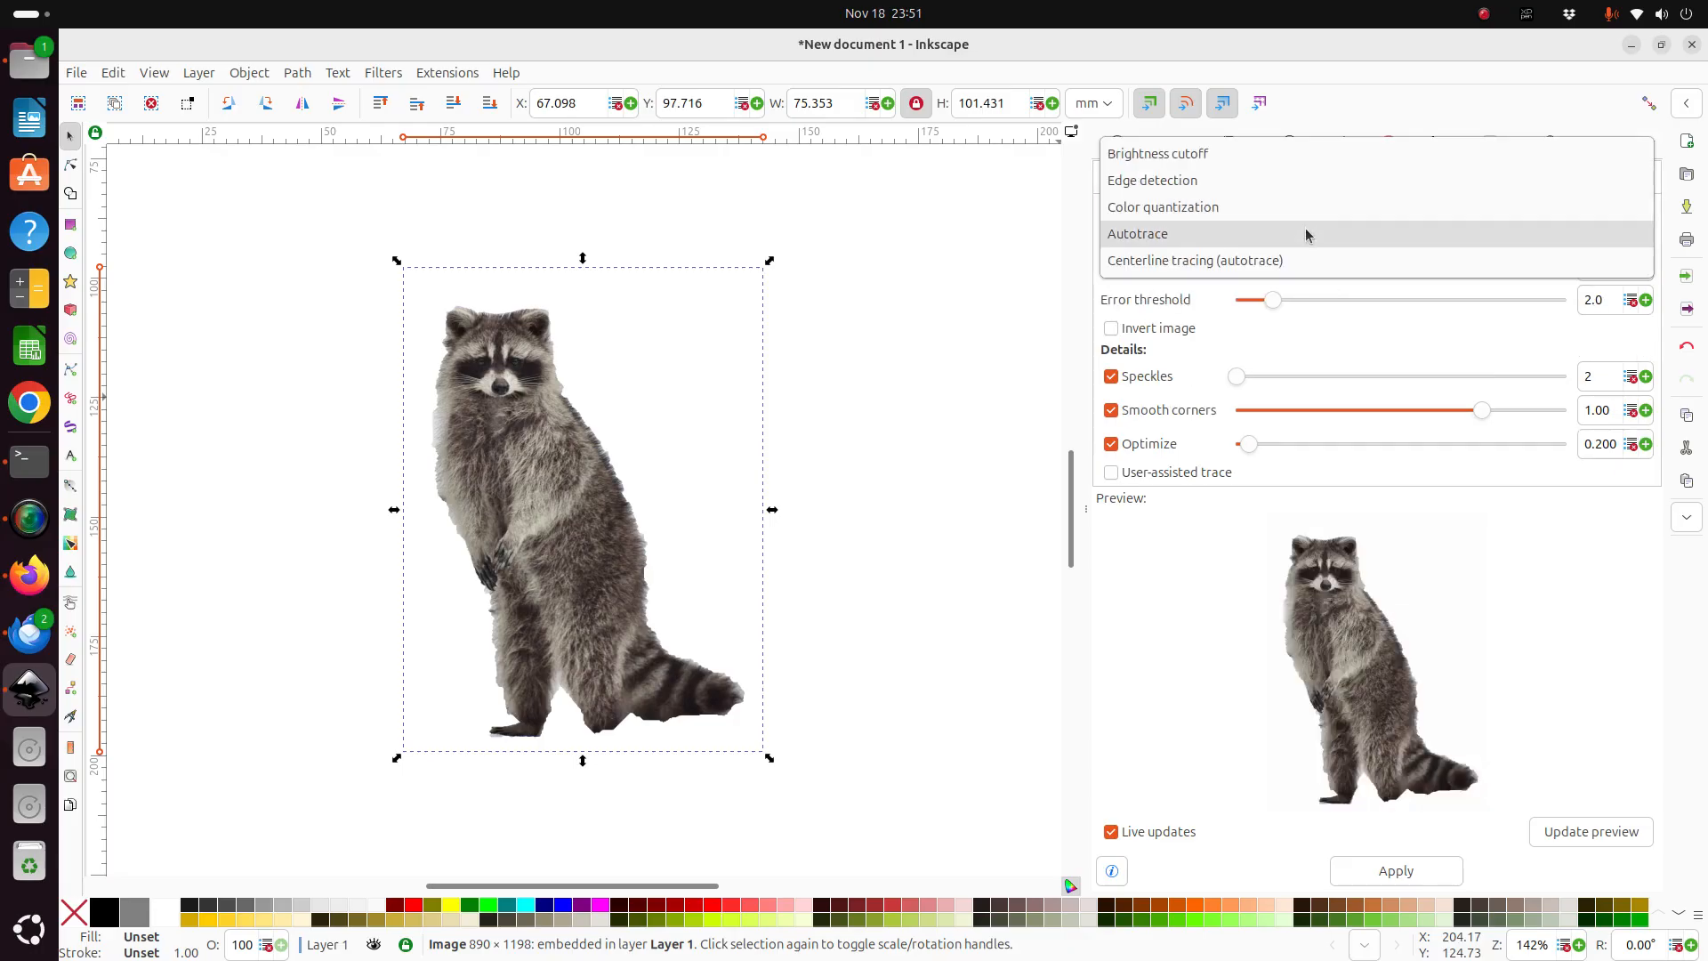
left_click(1312, 261)
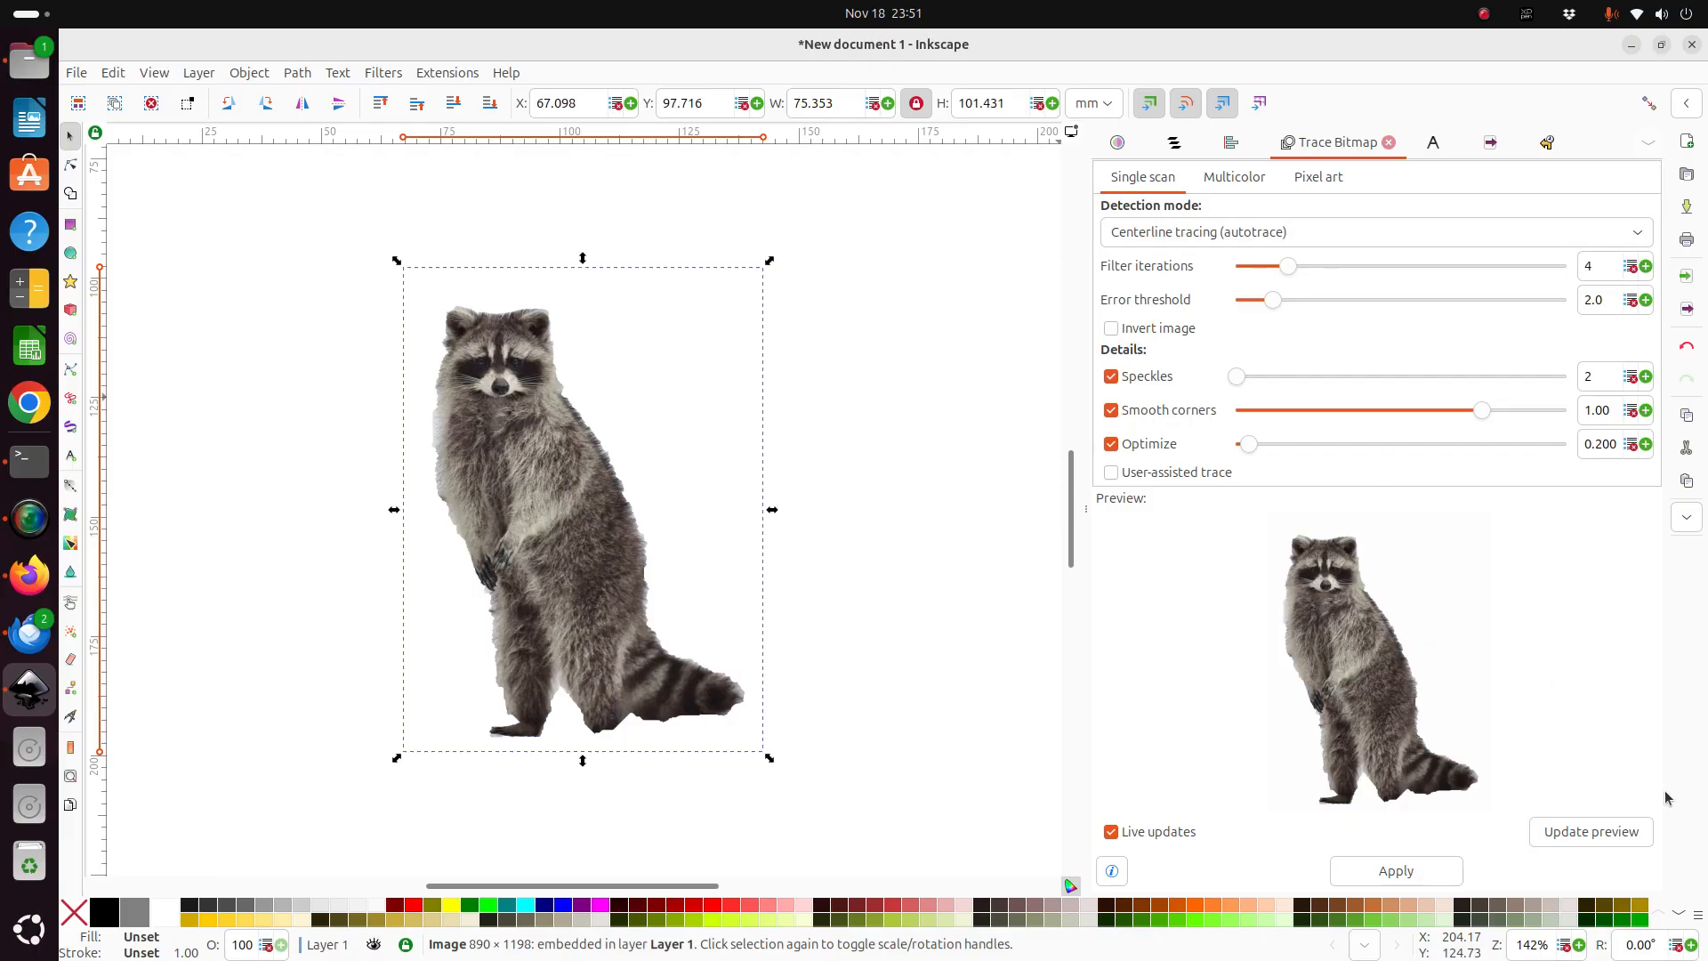
left_click(1606, 825)
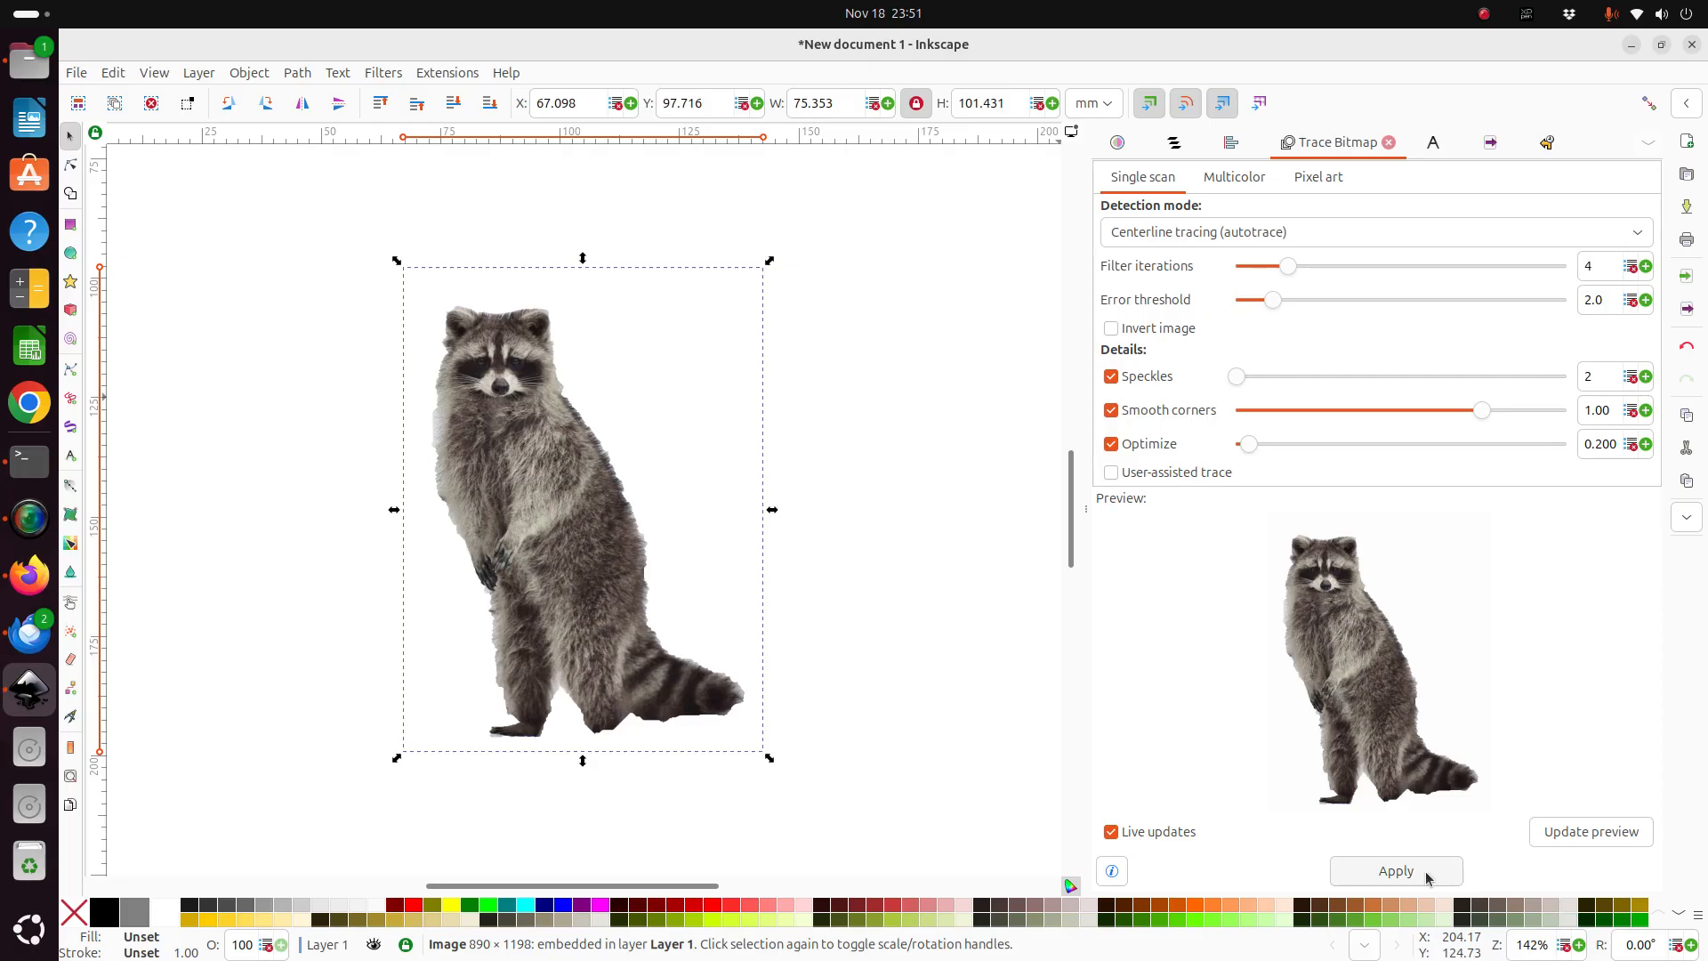
left_click(1427, 877)
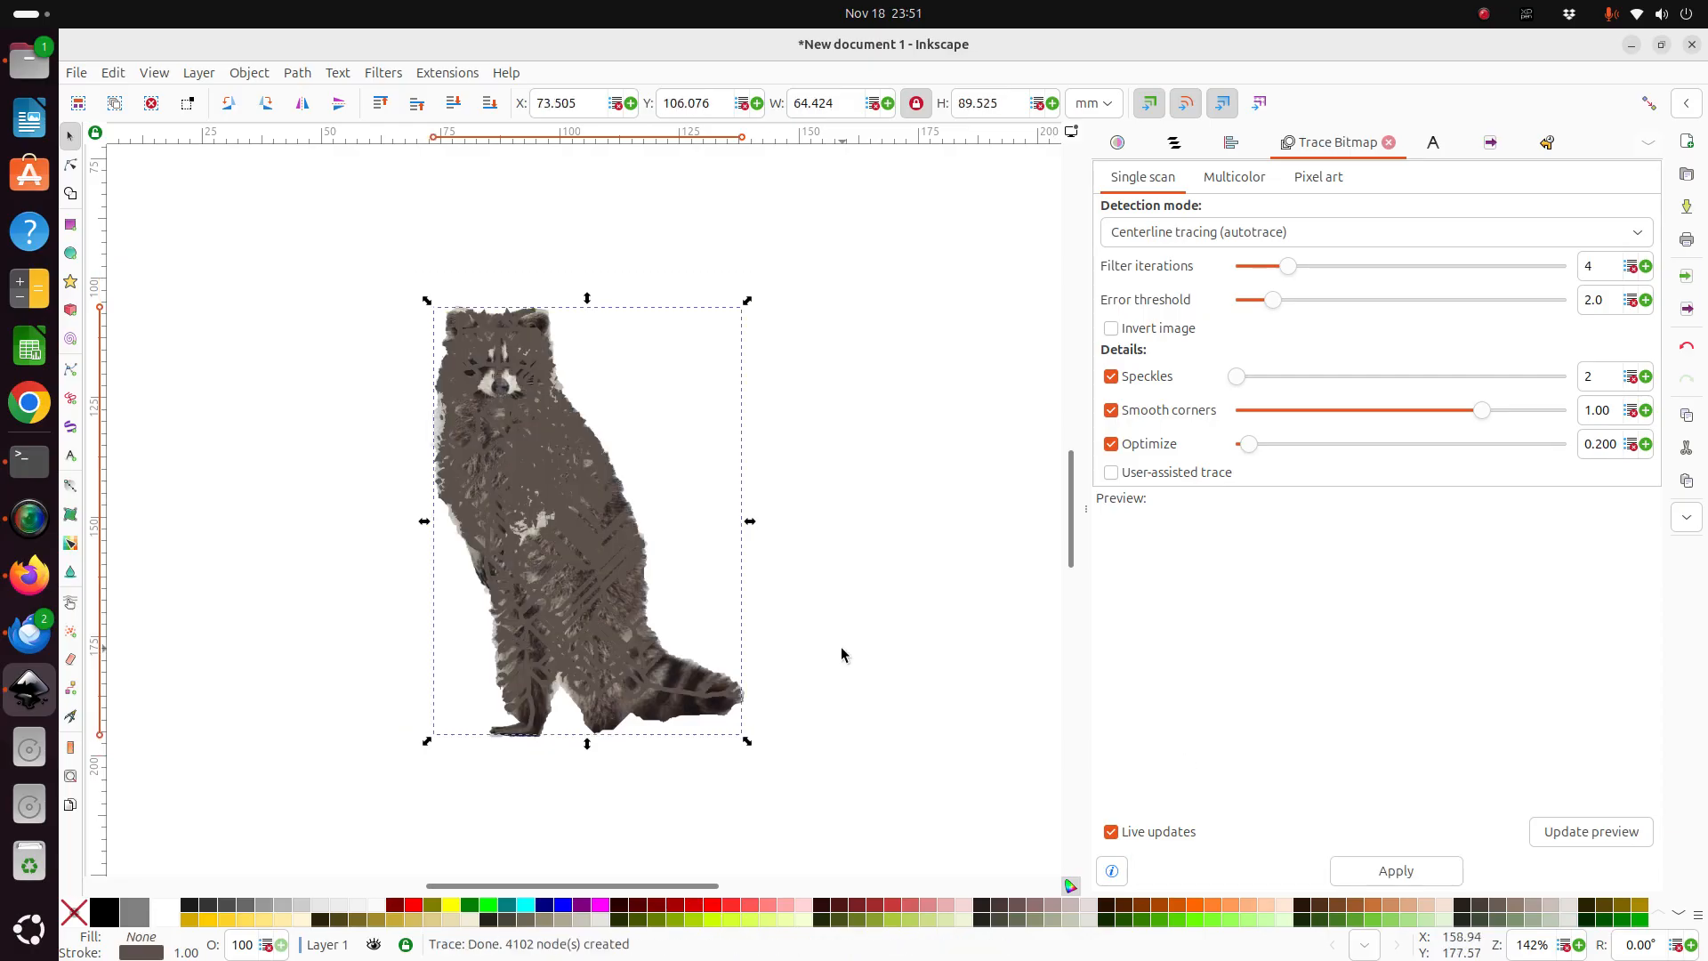
left_click_drag(552, 503, 834, 476)
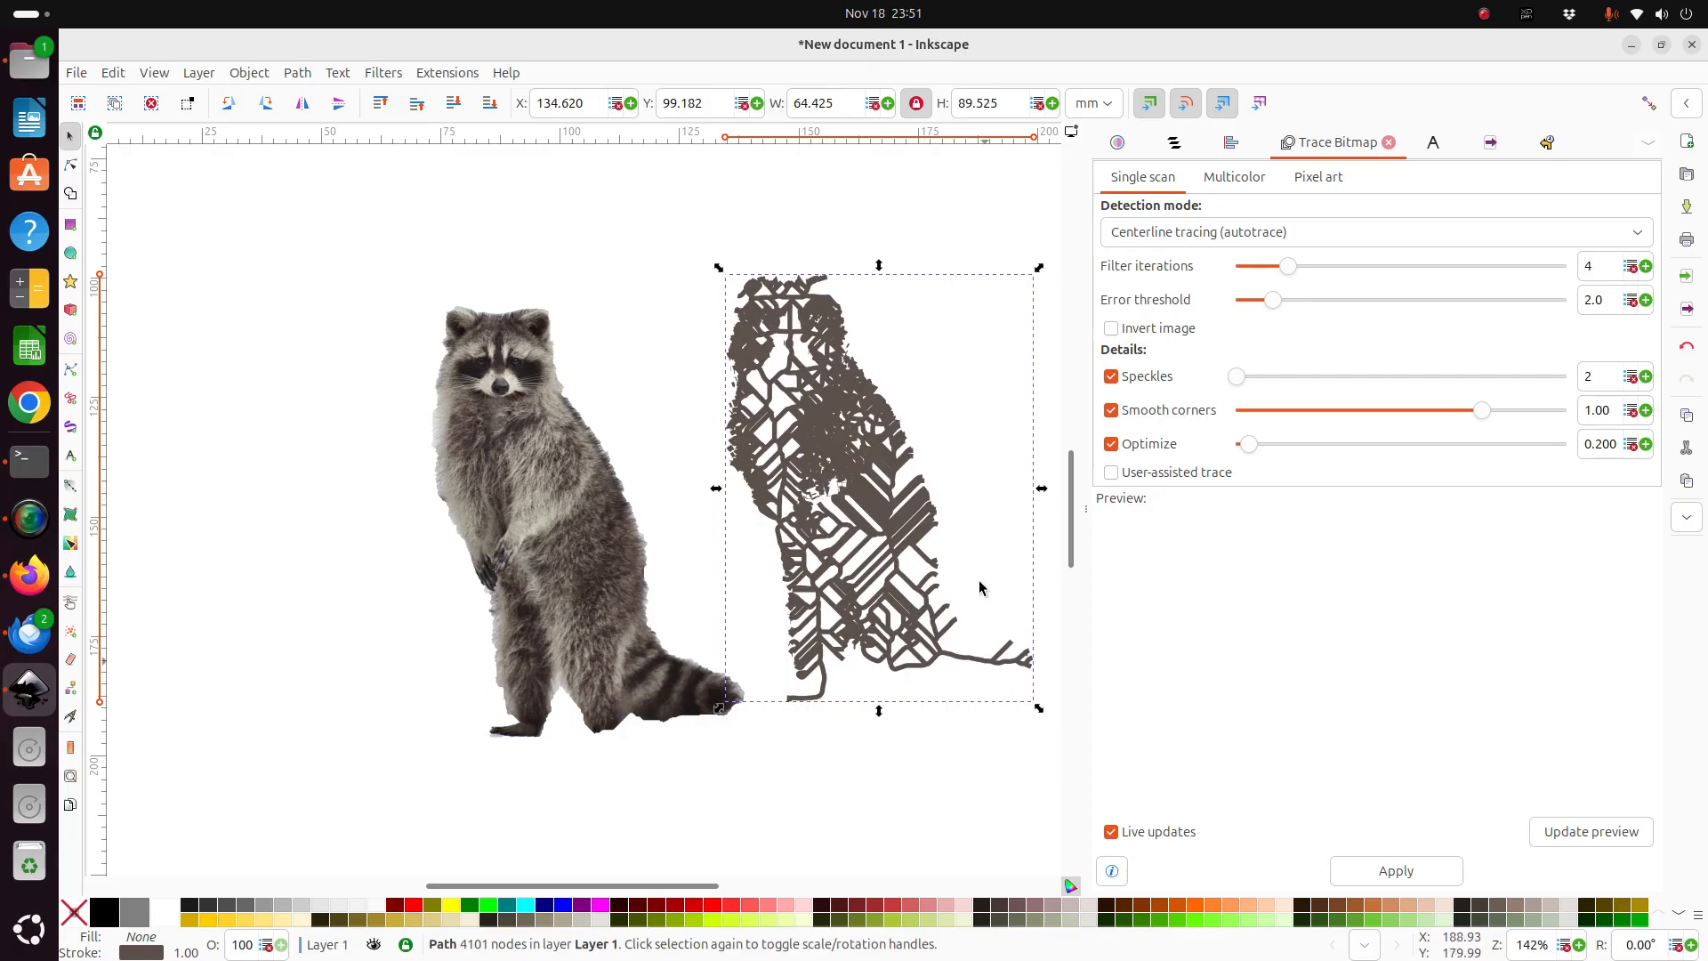
key("Delete")
left_click(582, 500)
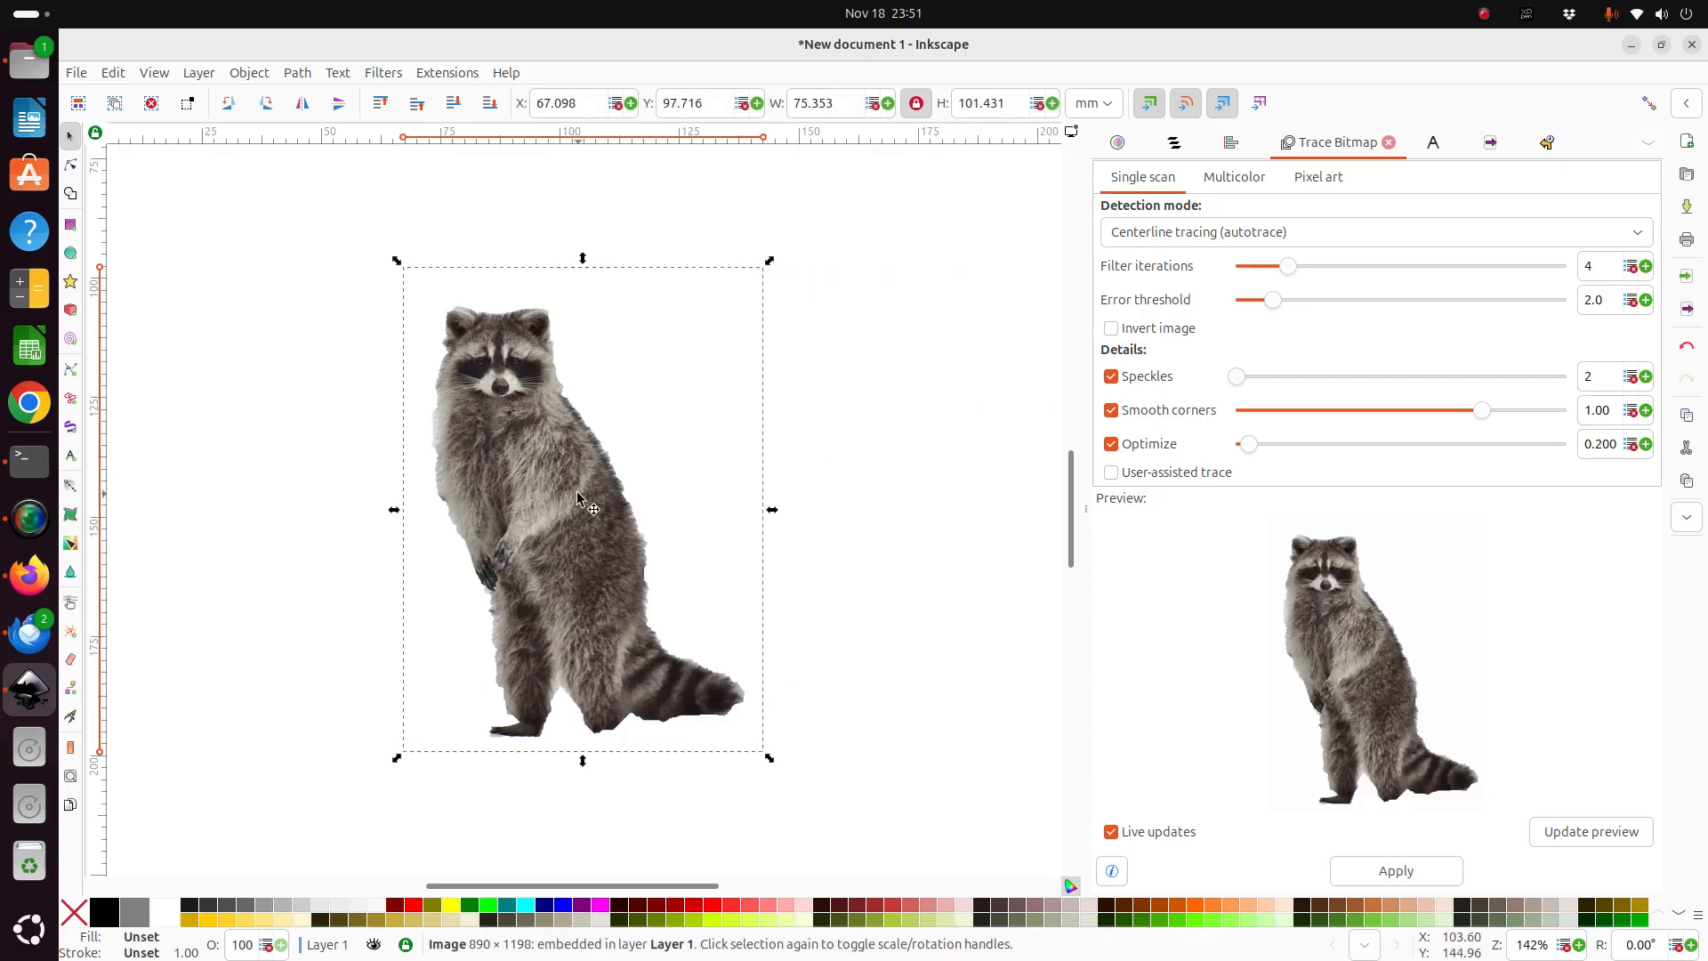
Try tracing the raccoon photo with the Autotrace mode, inspect the traced path's nodes beside the photo and delete it.
left_click(1241, 231)
left_click(1245, 206)
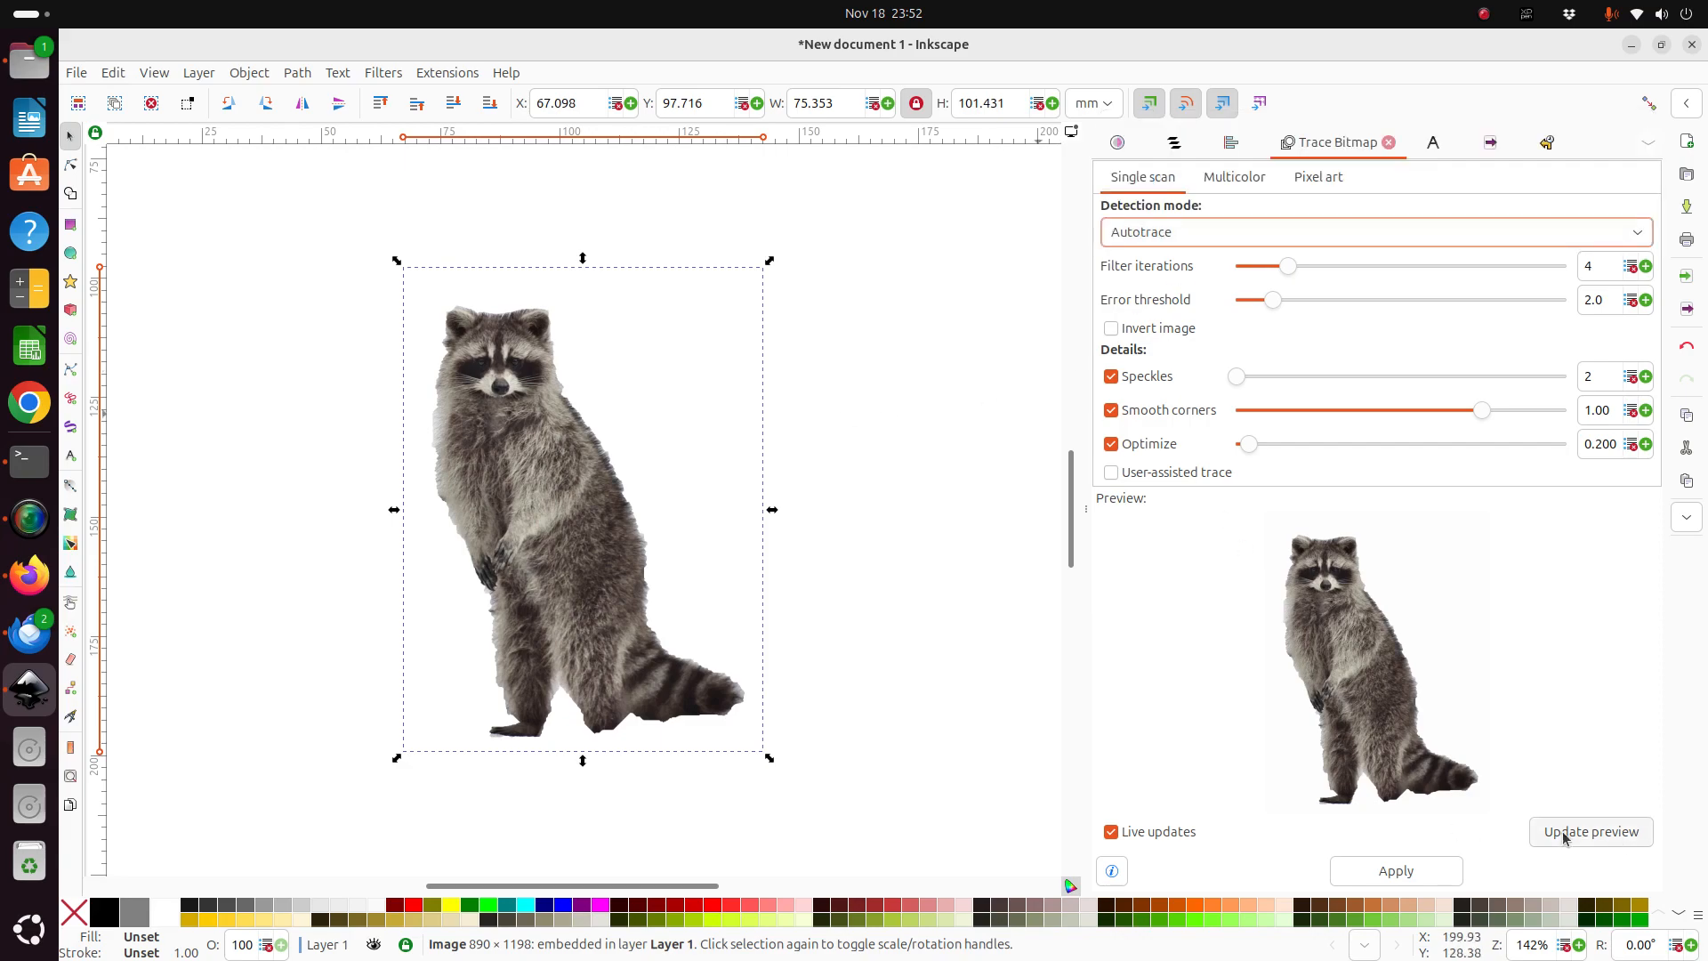
left_click(1395, 870)
left_click_drag(695, 538, 993, 506)
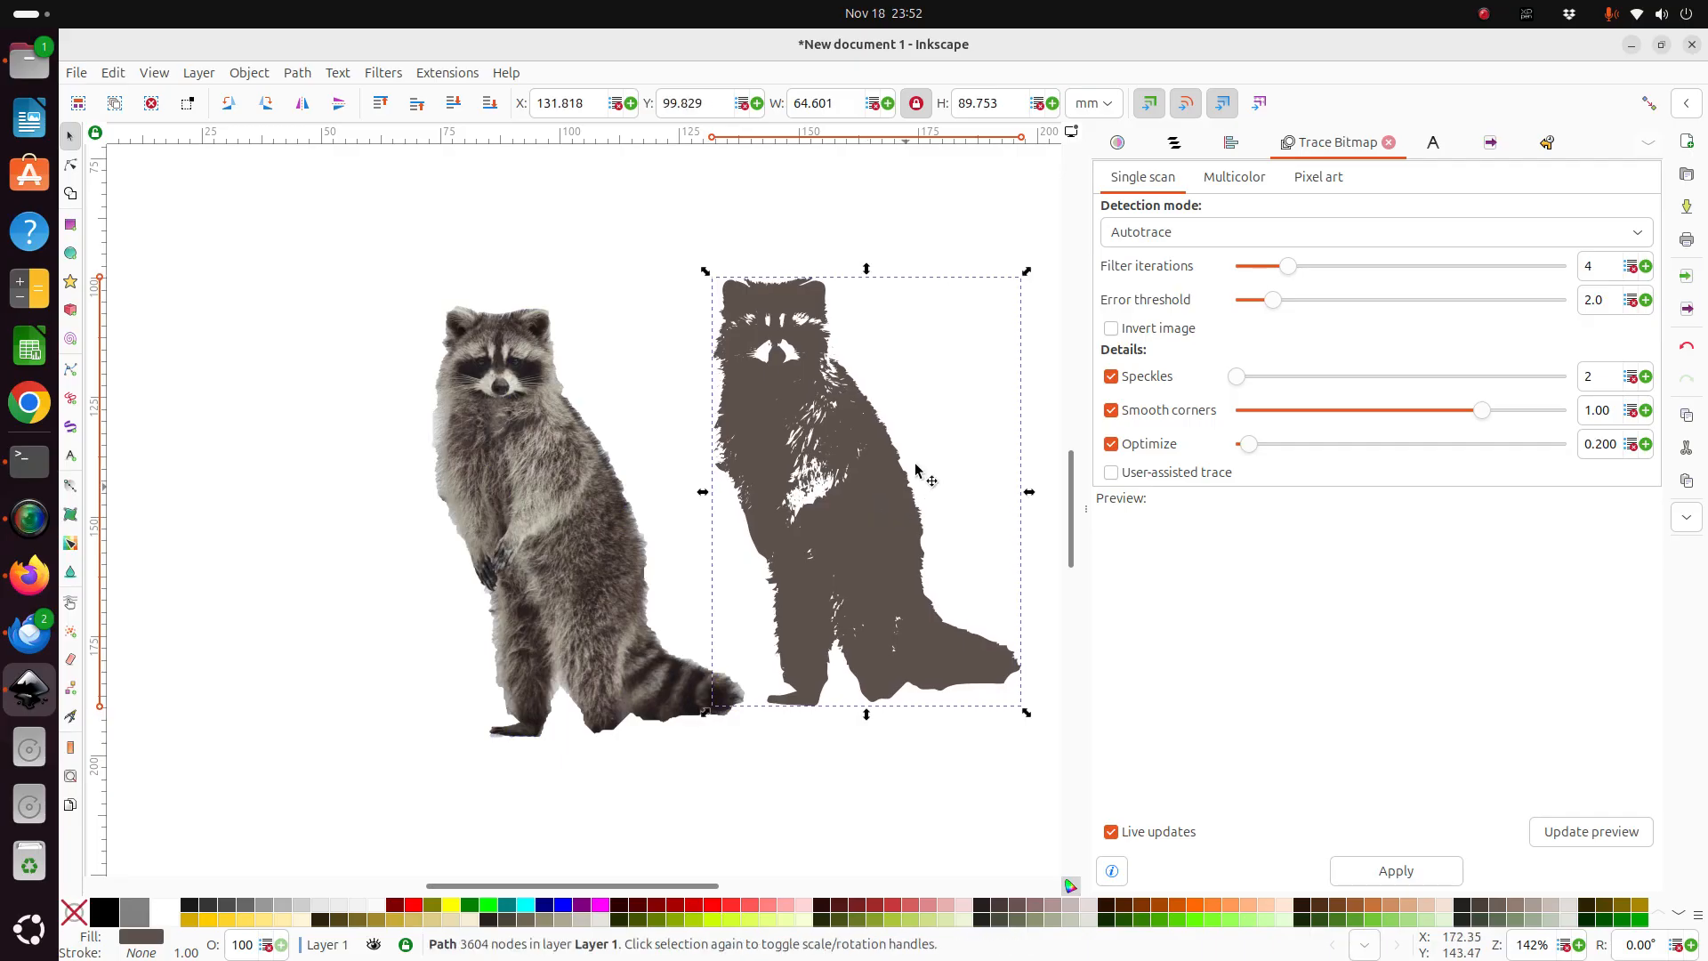
double_click(807, 411)
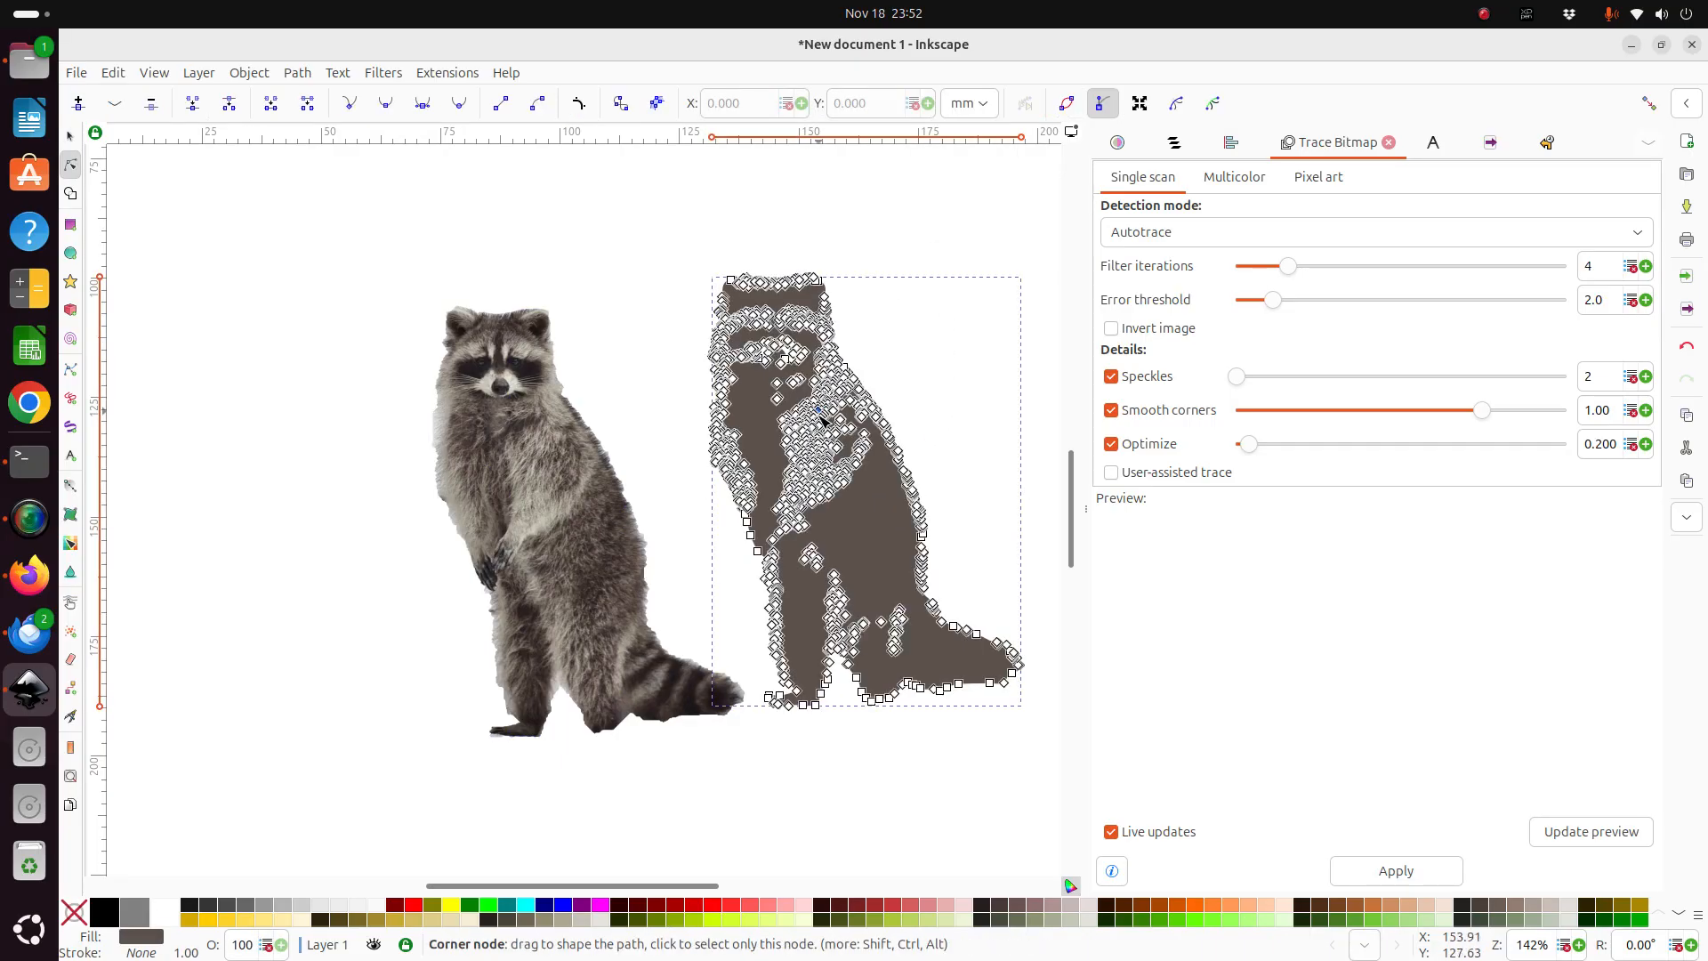
left_click(70, 135)
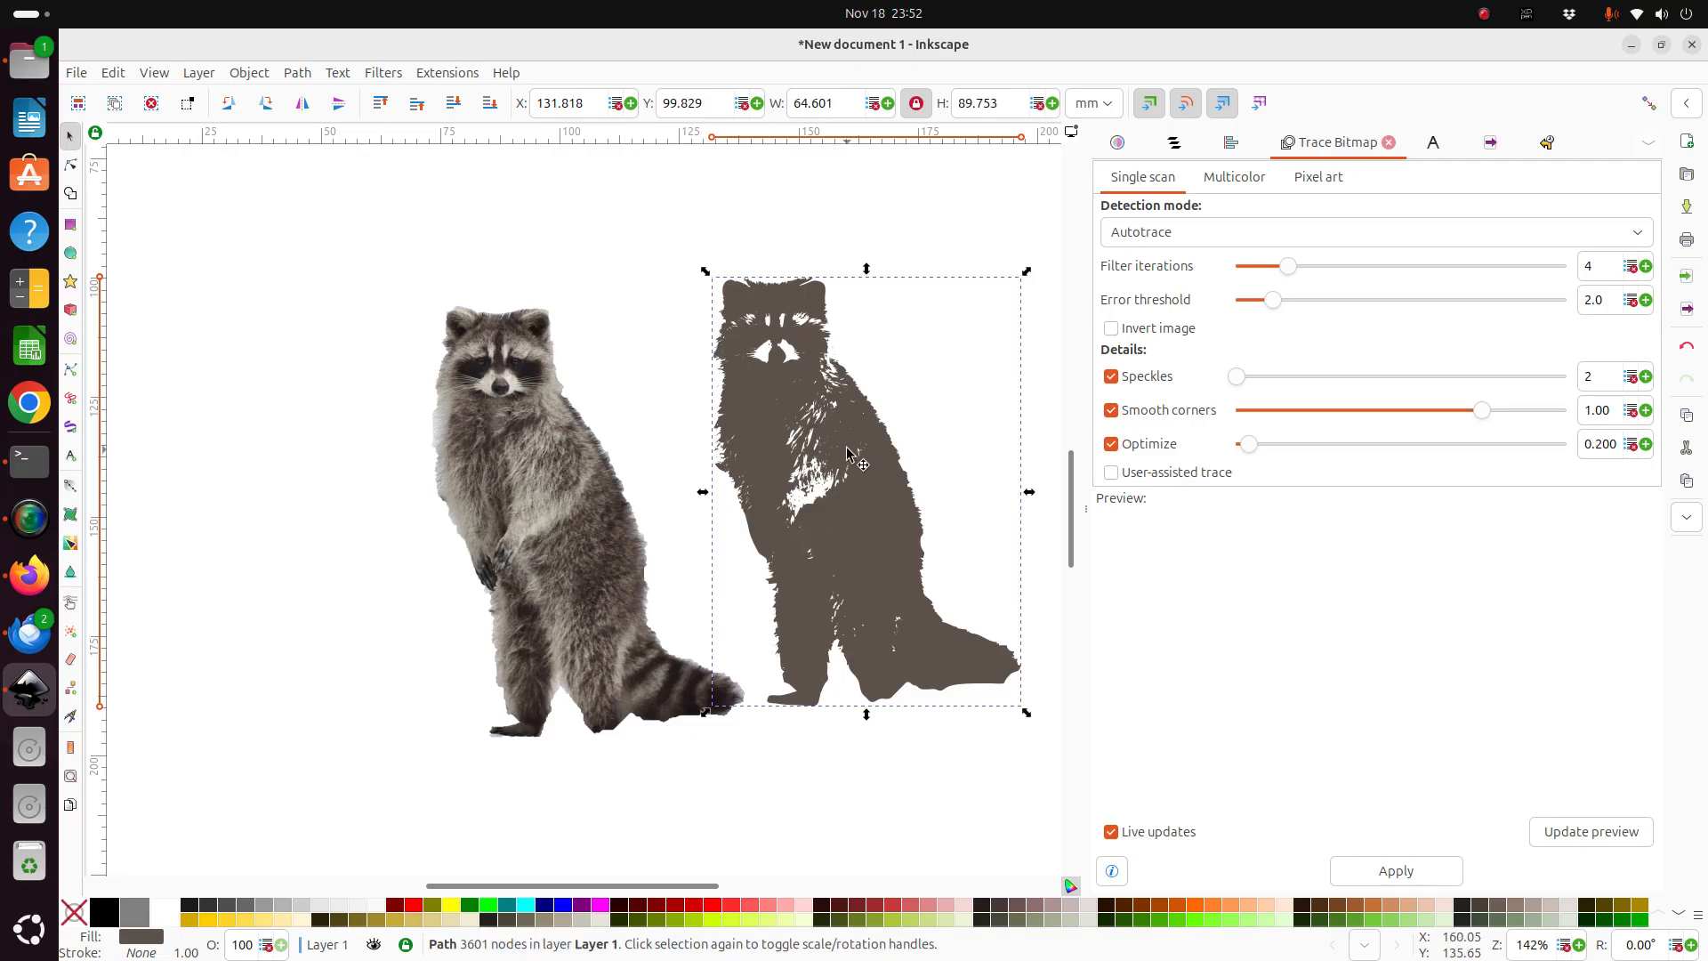
key("Delete")
left_click(514, 428)
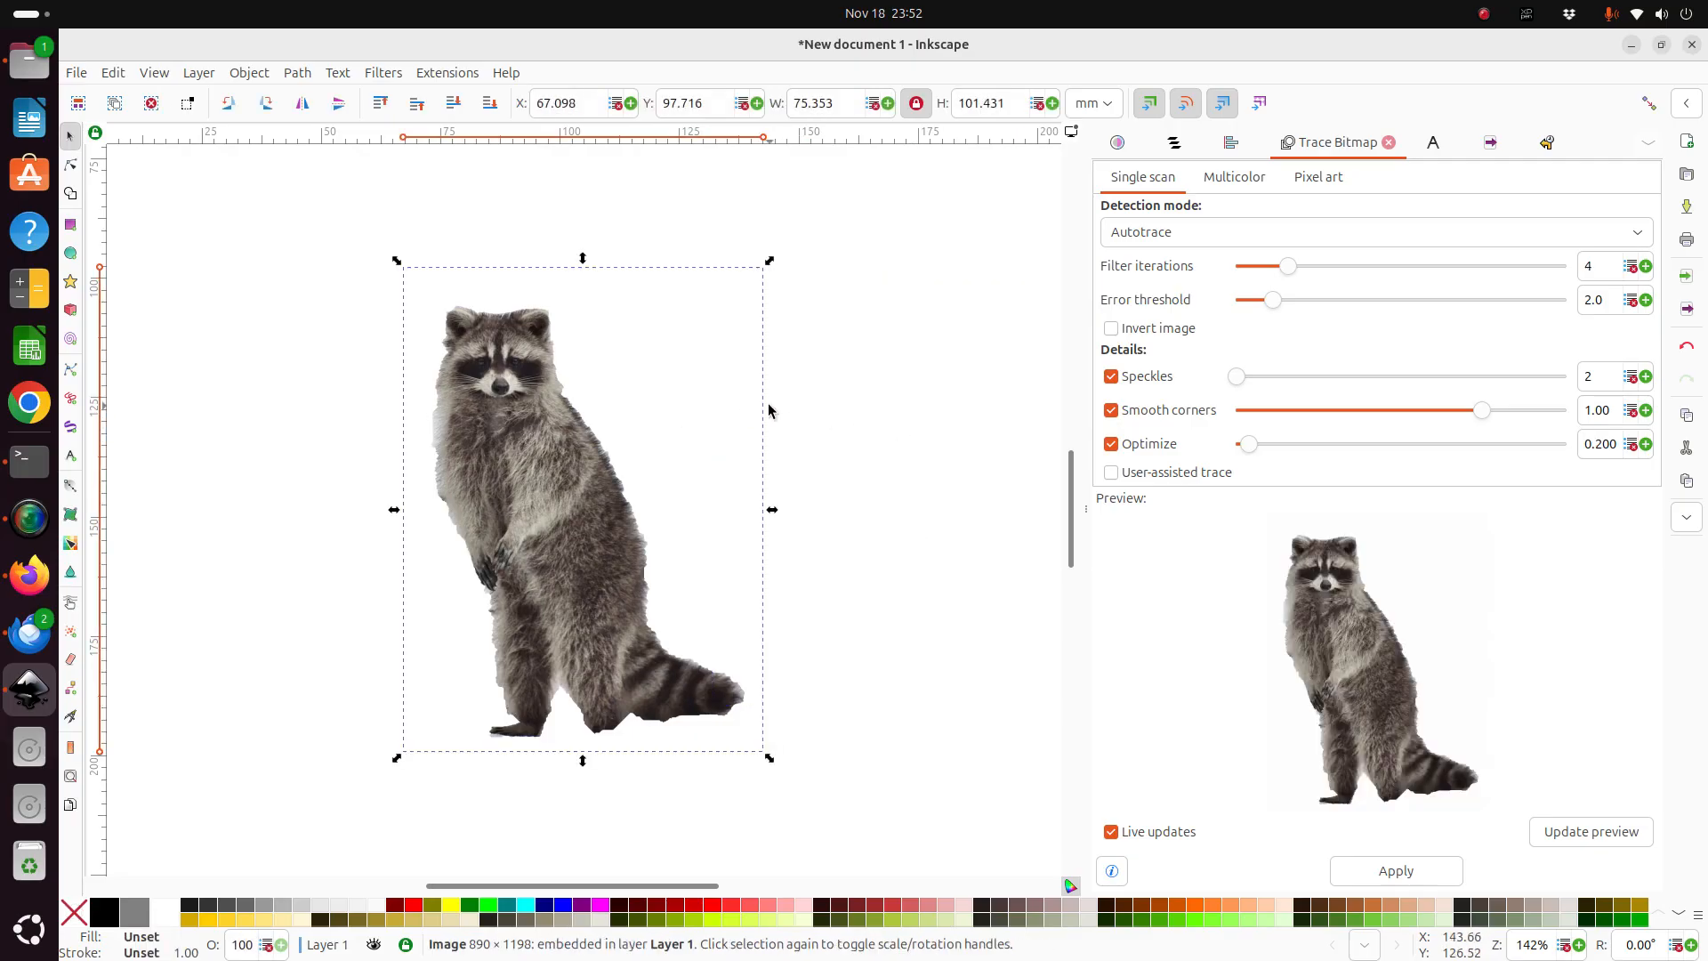
Trace the raccoon photo with Brightness cutoff at the existing threshold and place the traced copy to the photo's right.
left_click(1232, 235)
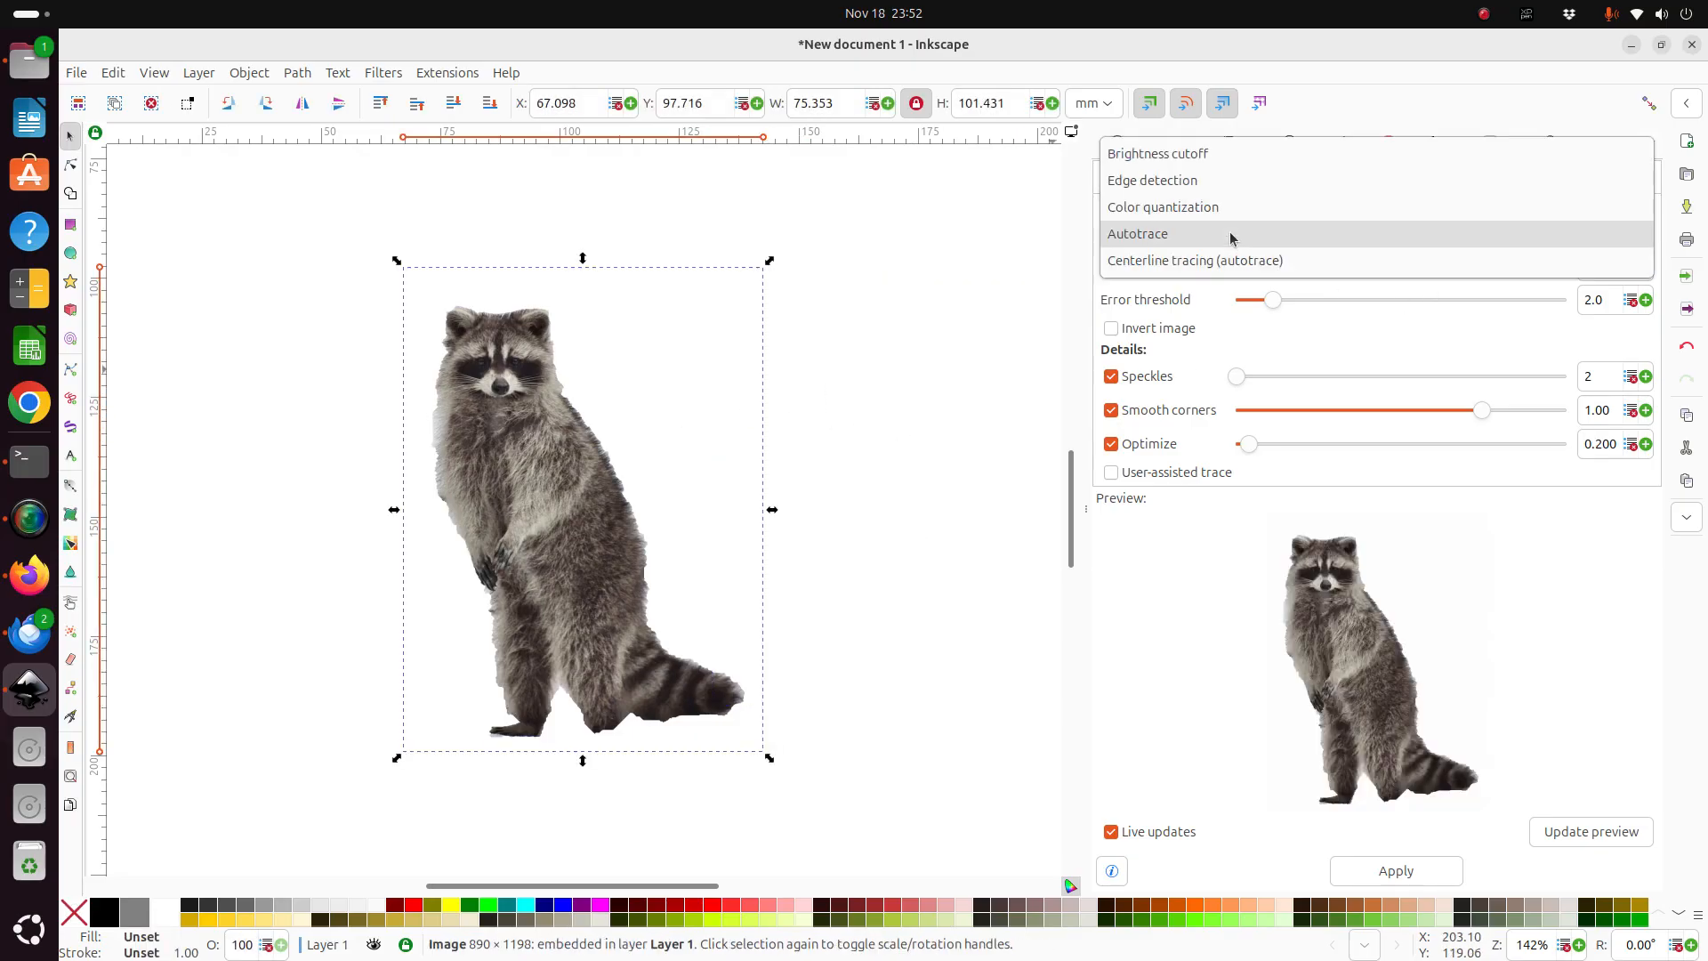
left_click(1245, 153)
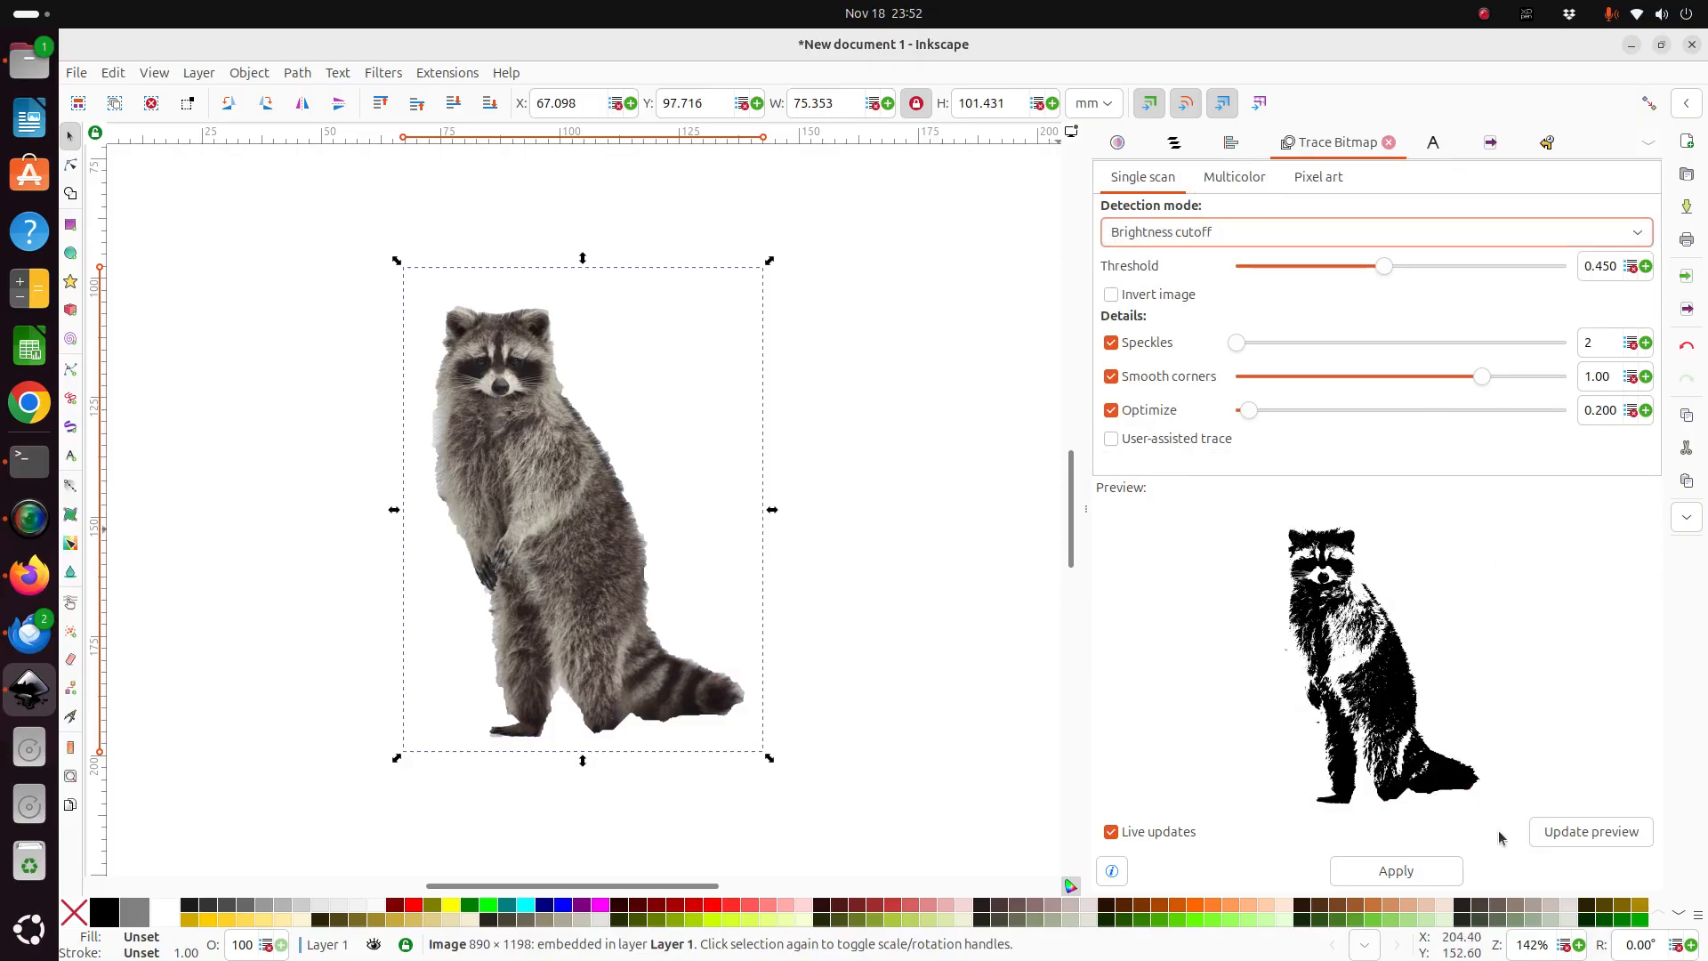
left_click(1416, 876)
mouse_move(624, 555)
left_mouse_down()
mouse_move(966, 544)
mouse_move(895, 533)
mouse_move(869, 484)
left_mouse_up()
Trace the raccoon photo again with the brightness threshold at 0.402 and place this copy to the right of the first trace.
left_click(587, 510)
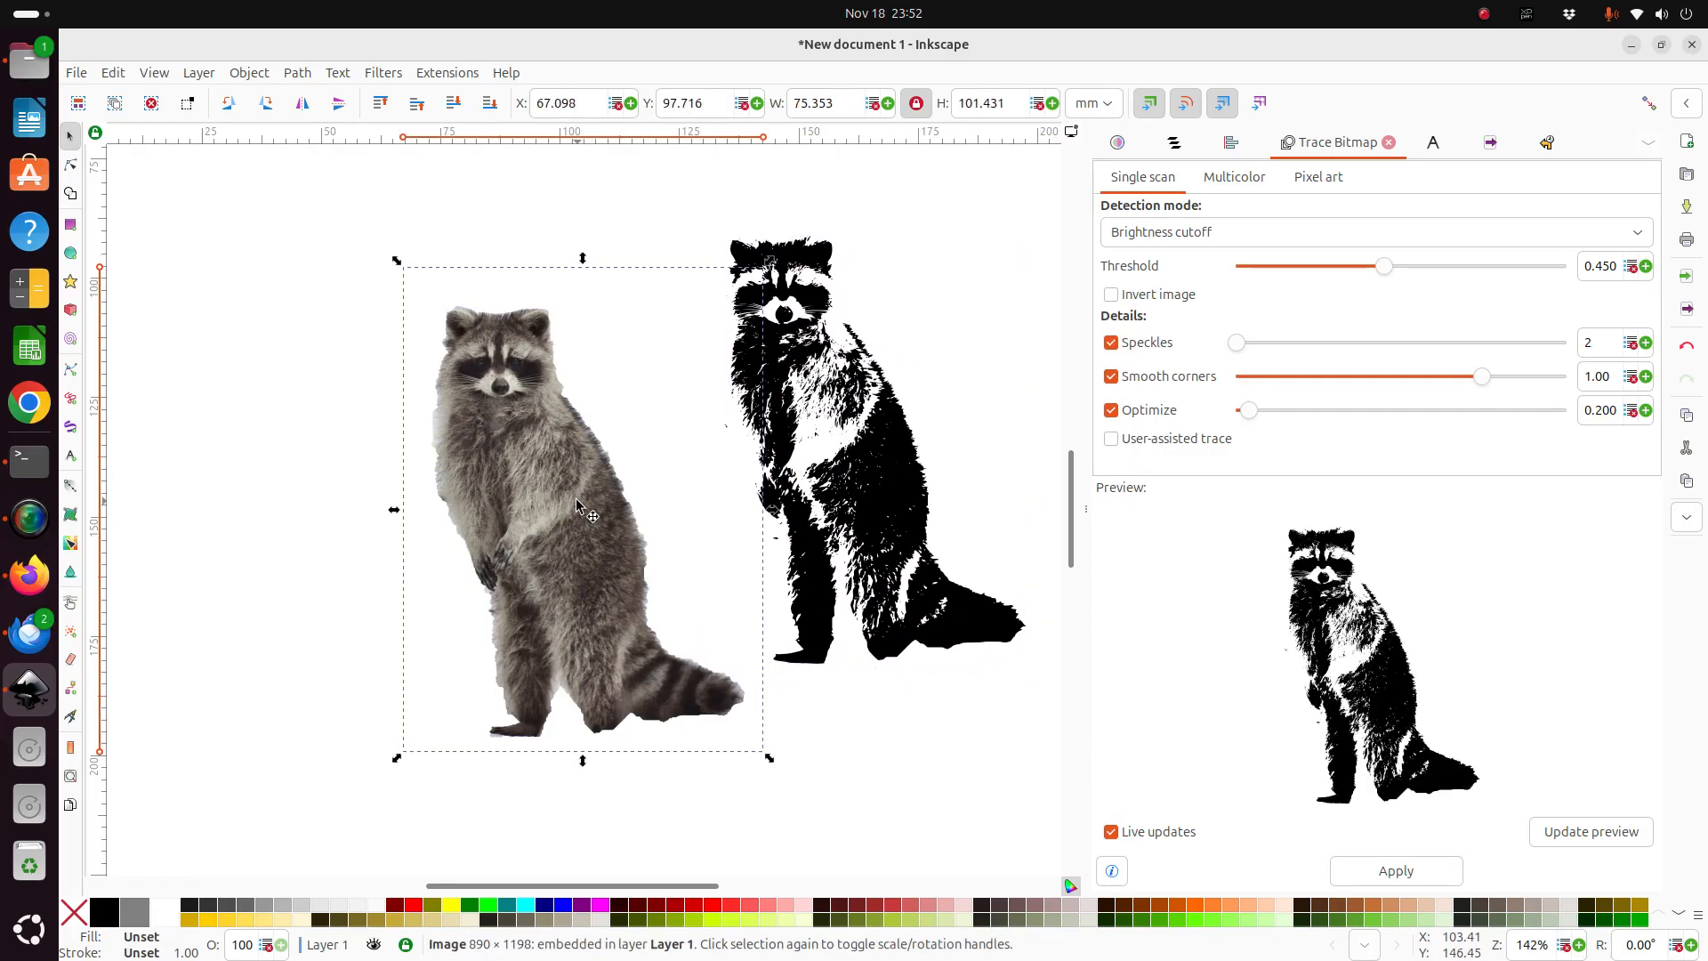
mouse_move(1385, 266)
left_mouse_down()
mouse_move(1325, 278)
mouse_move(1458, 272)
mouse_move(1373, 309)
left_mouse_up()
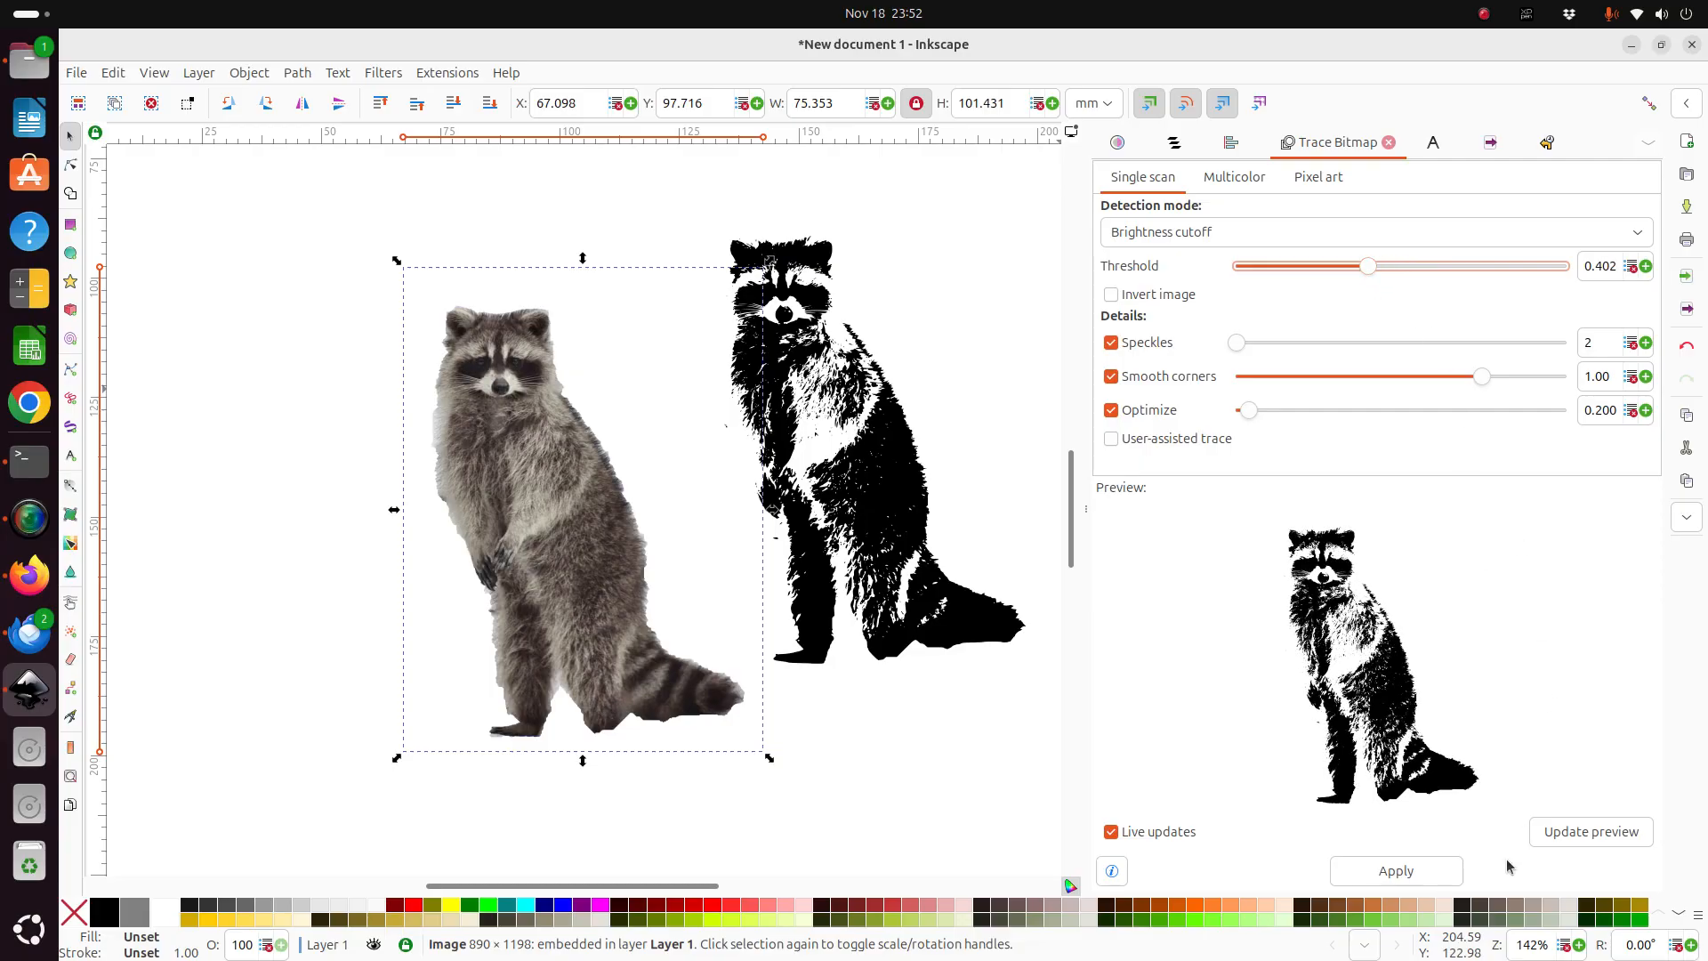
left_click(1436, 880)
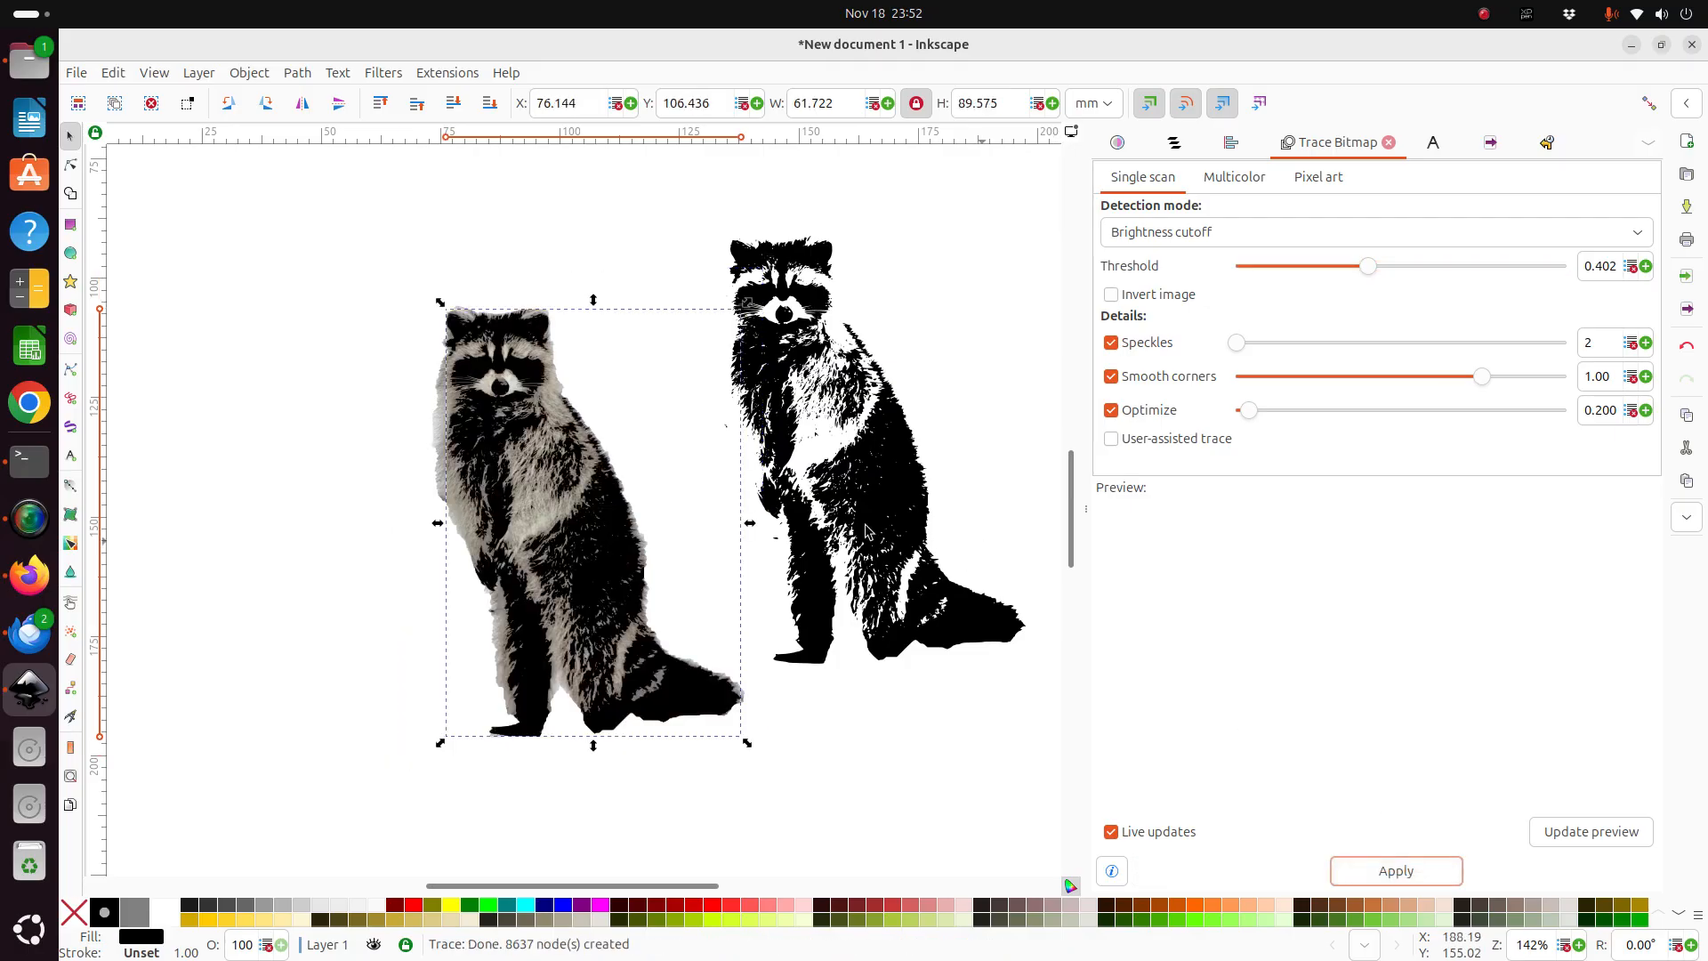
left_click_drag(551, 534, 1025, 461)
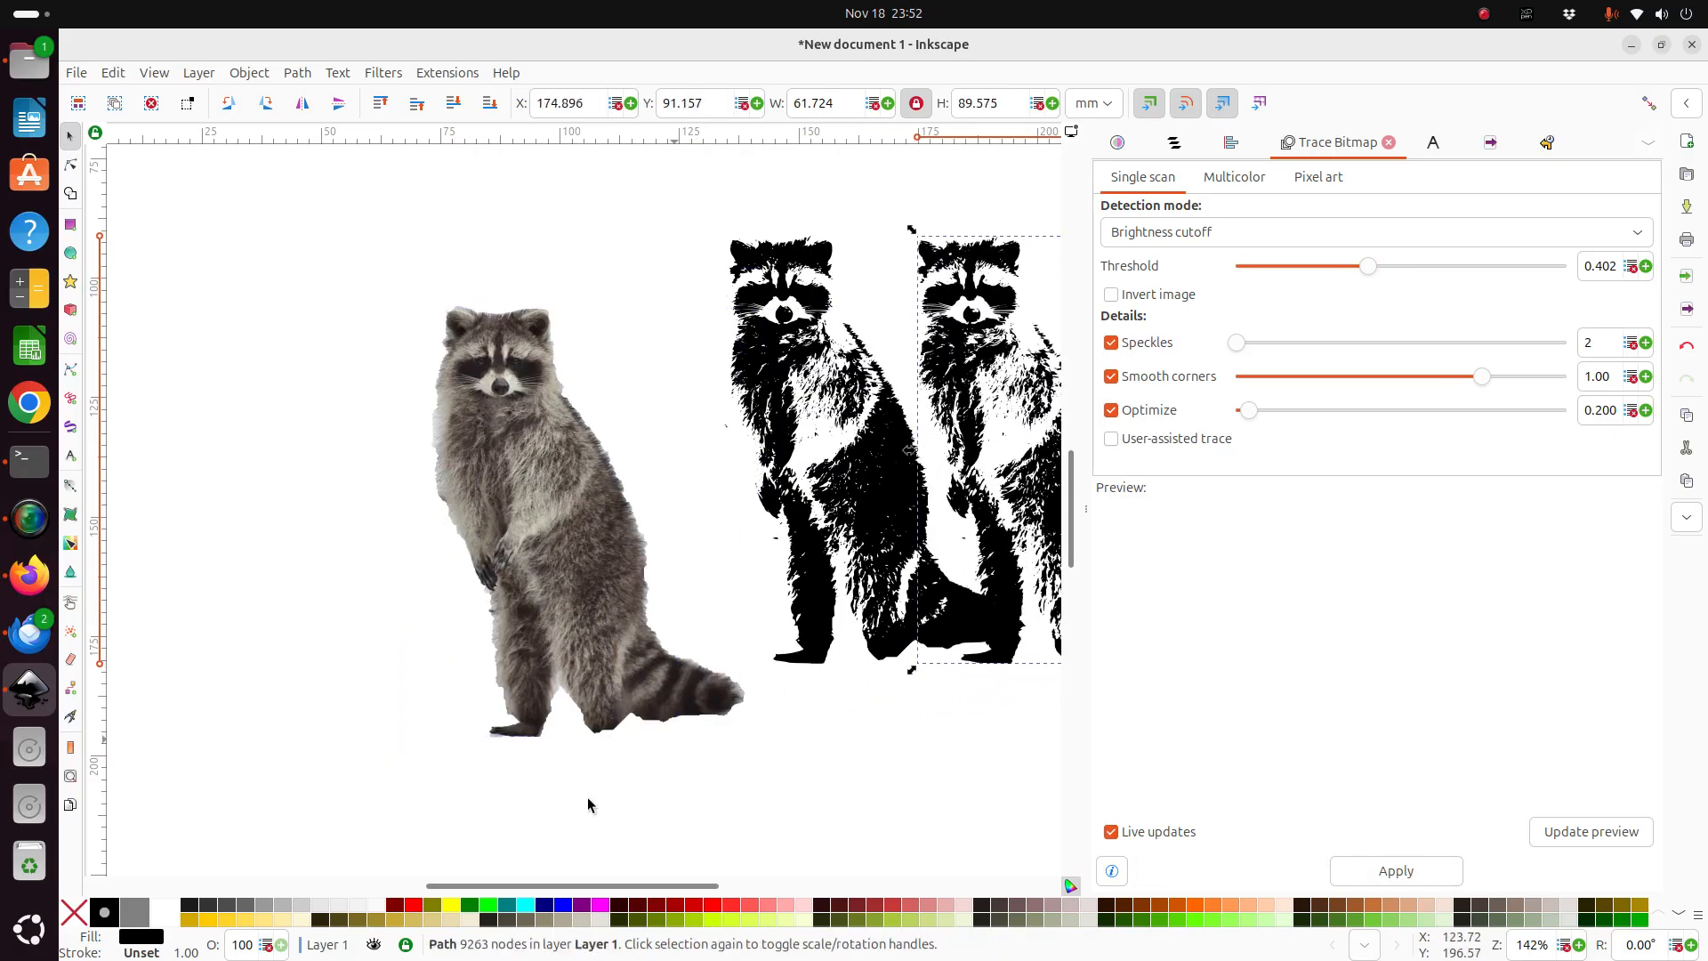
left_click_drag(574, 893, 634, 894)
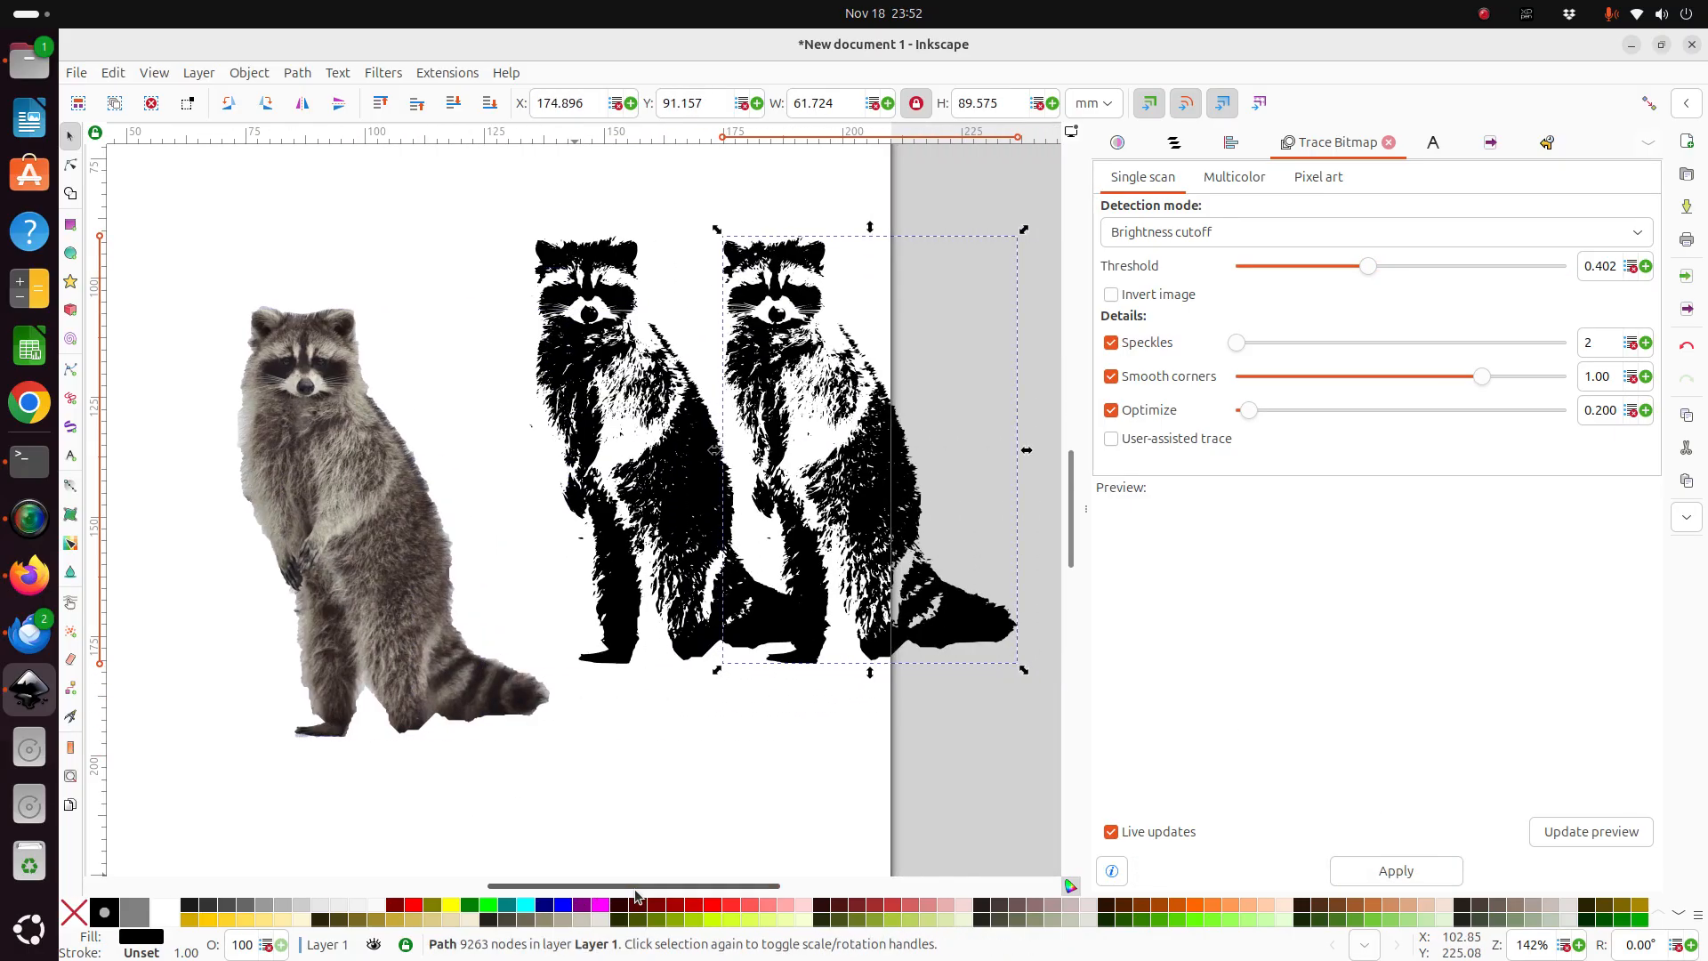
left_click_drag(875, 422, 917, 430)
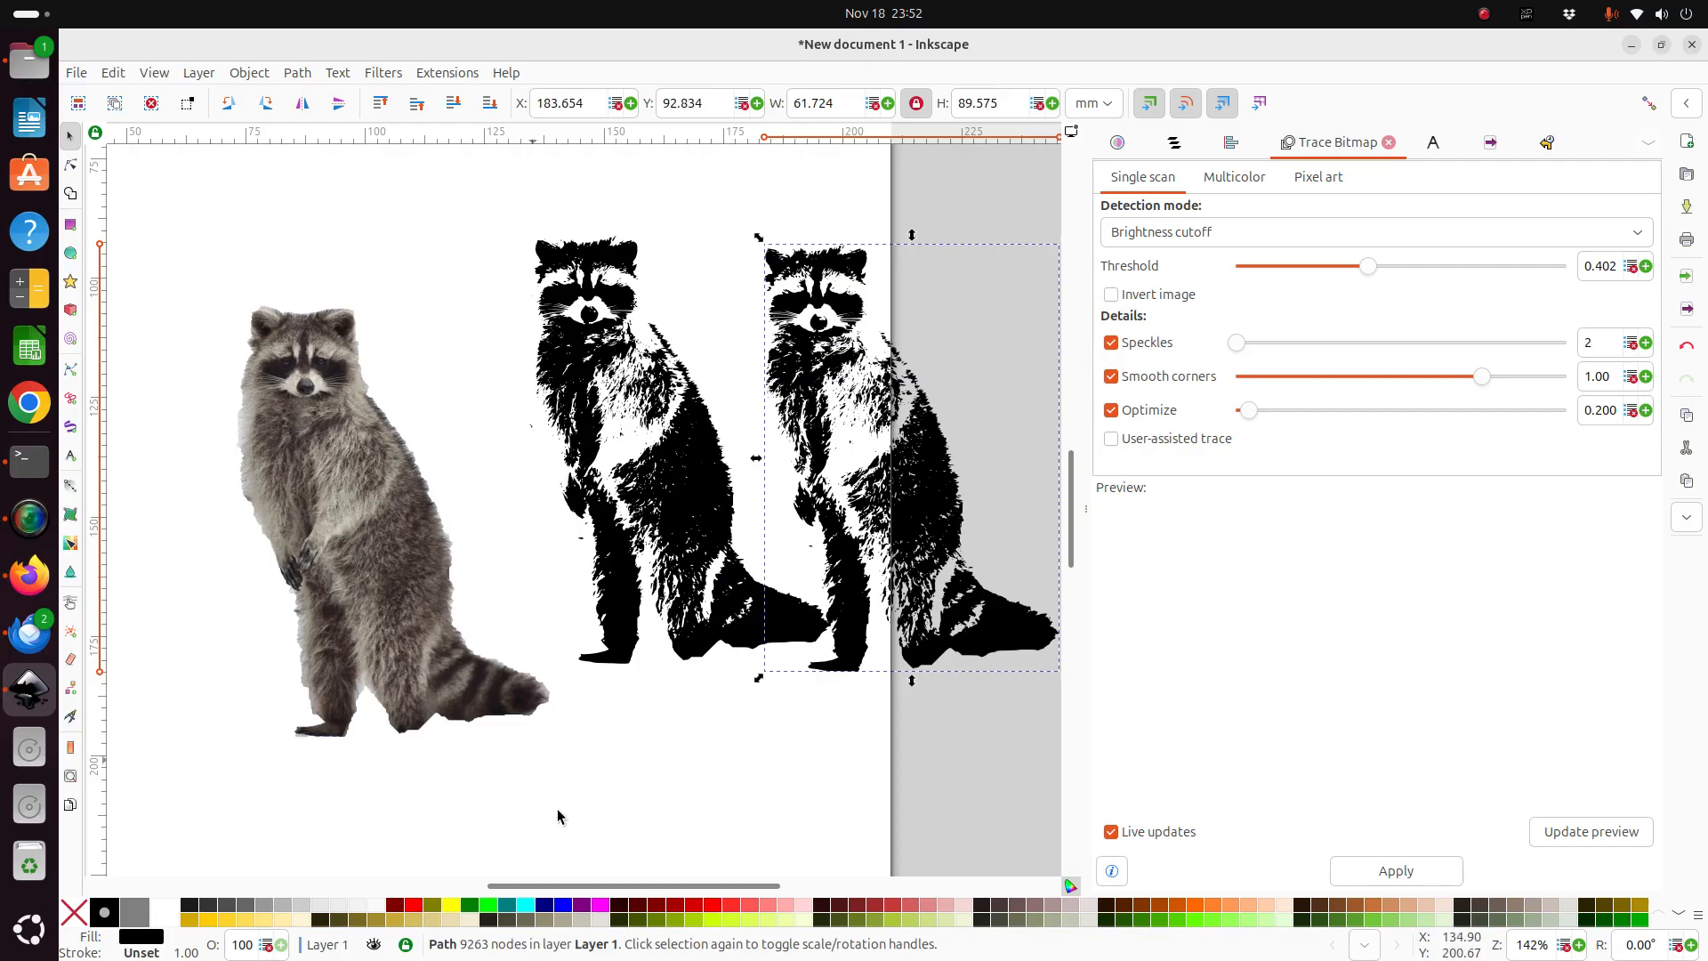
left_click_drag(622, 887, 572, 893)
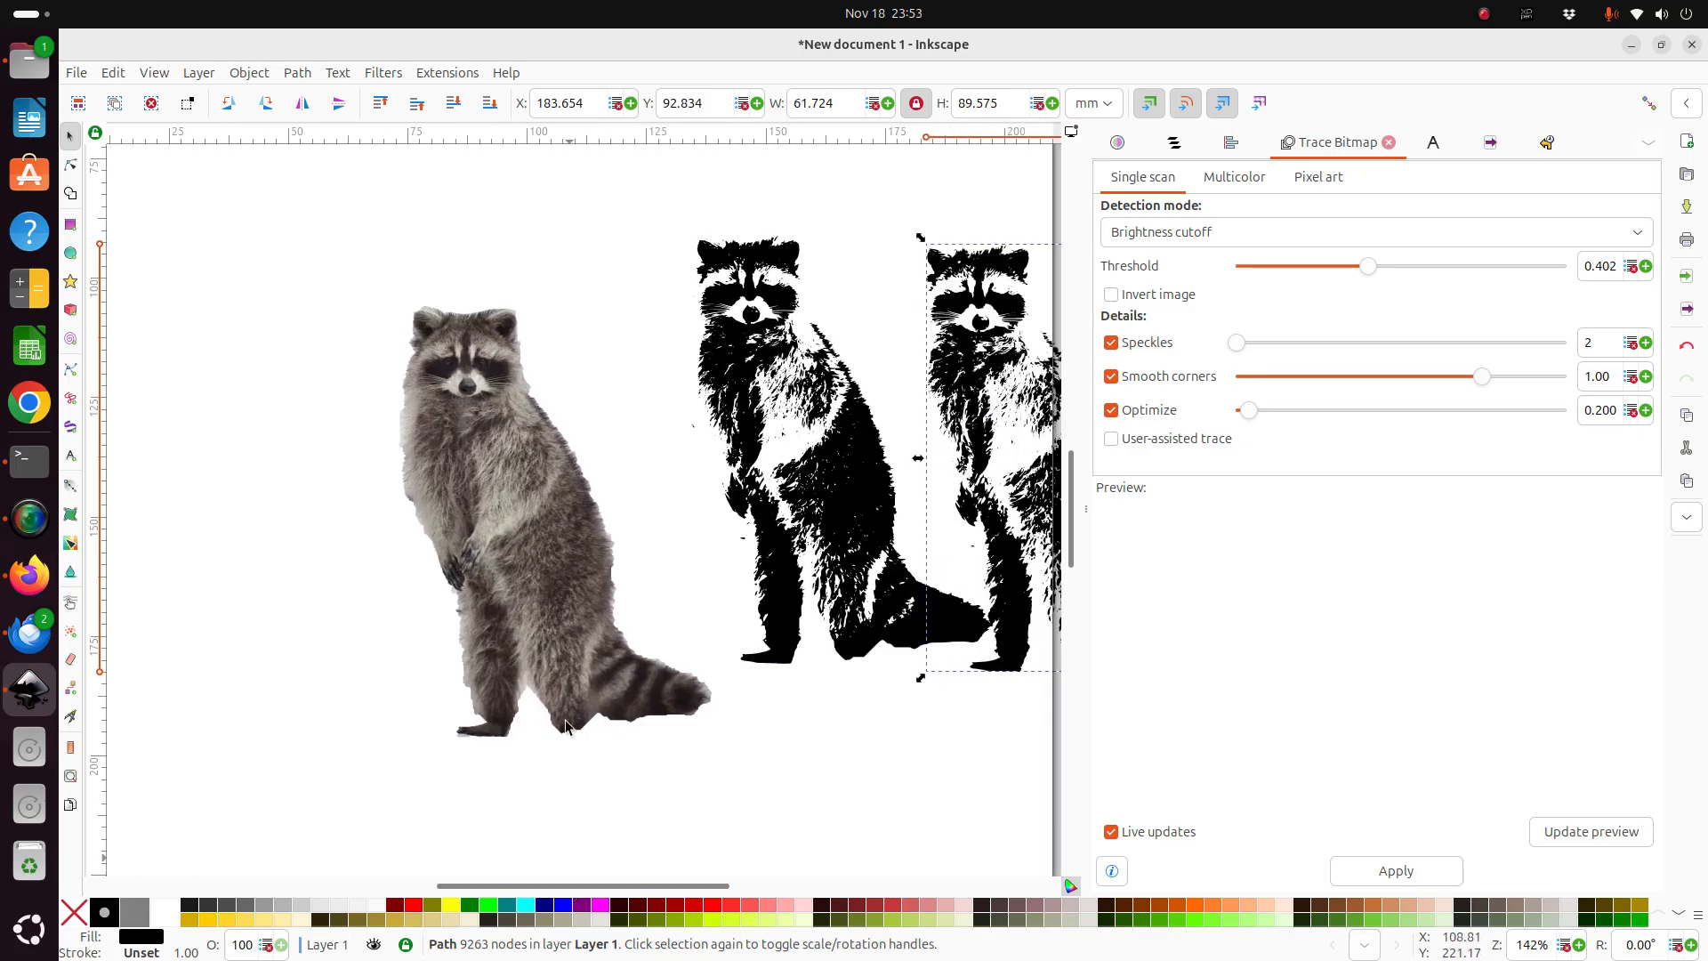
Open underglazestencils.svg from the recent files and examine the layered black and grey stencil of the face with hands.
left_click(79, 75)
mouse_move(122, 174)
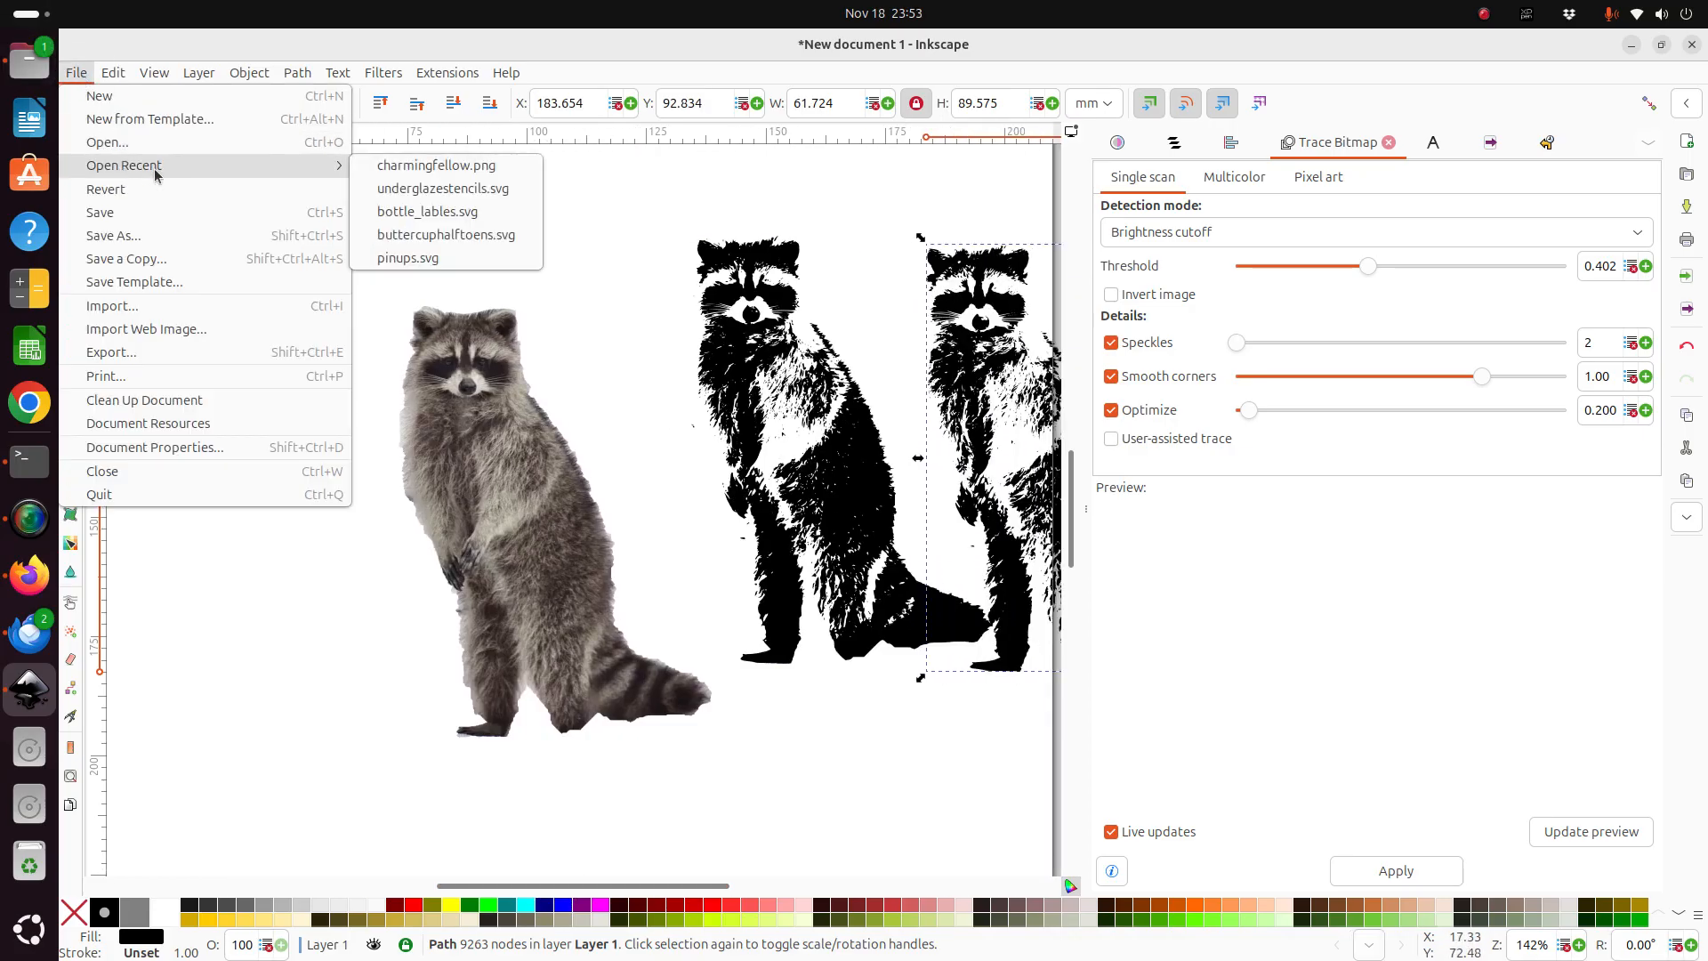
left_click(495, 190)
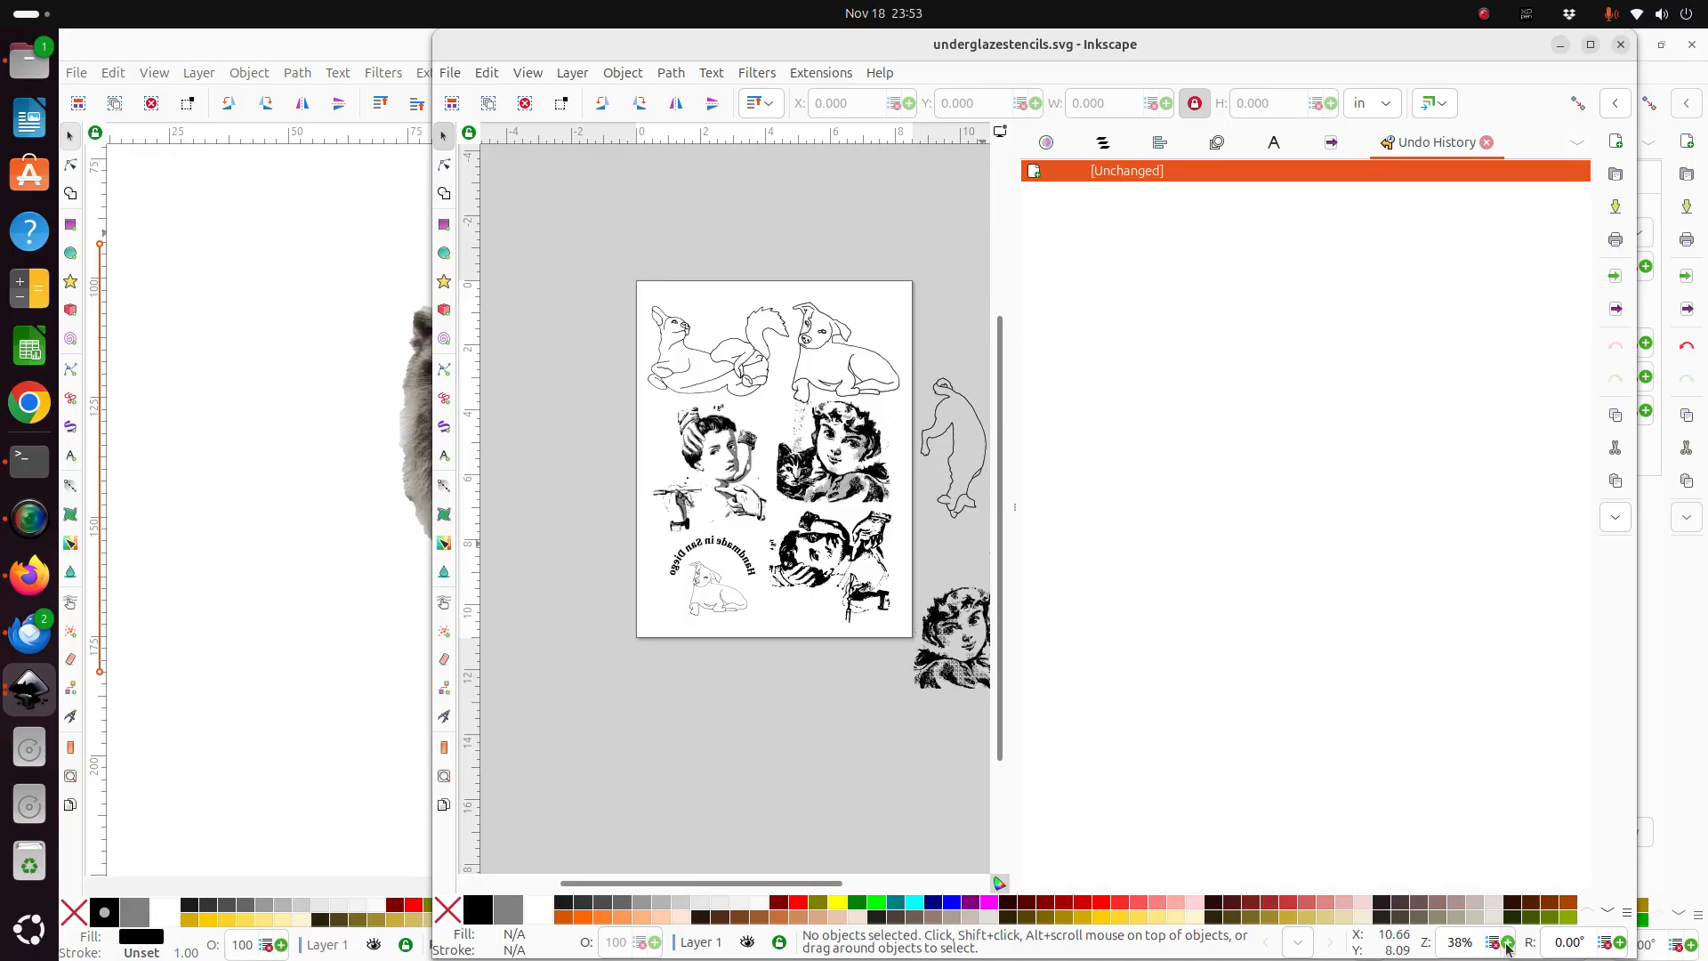
left_click(1506, 943)
left_click(1506, 943)
left_click(1506, 943)
left_click(1506, 942)
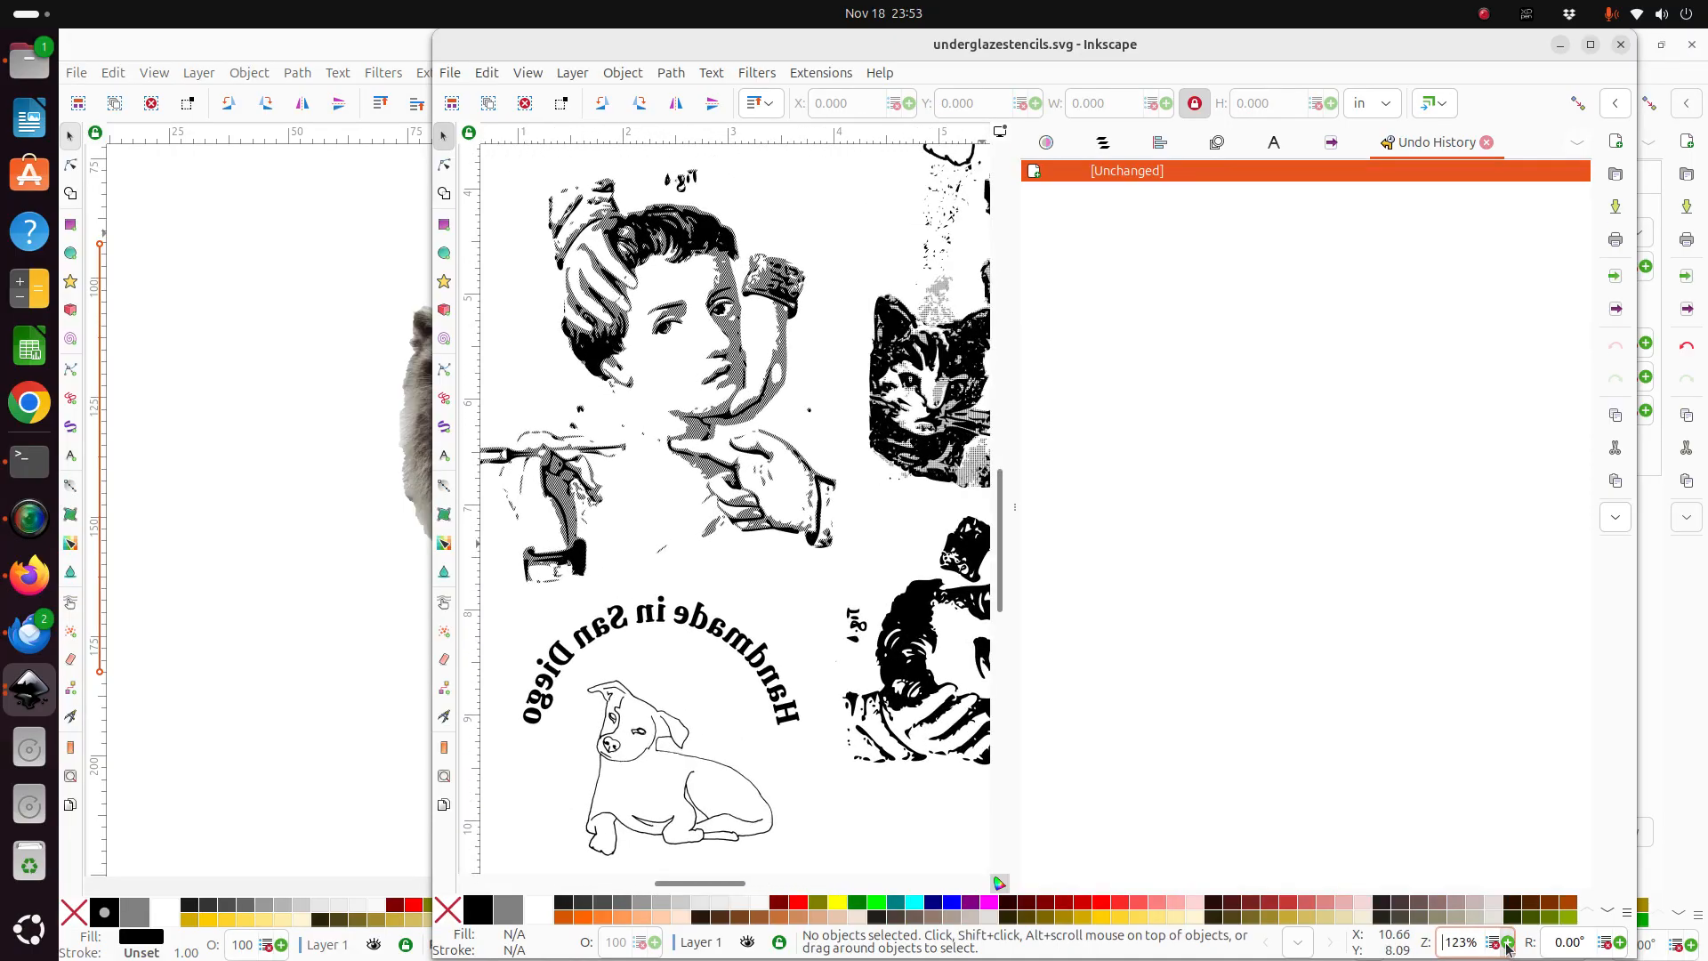
left_click(1506, 943)
scroll(817, 522, "up", 6)
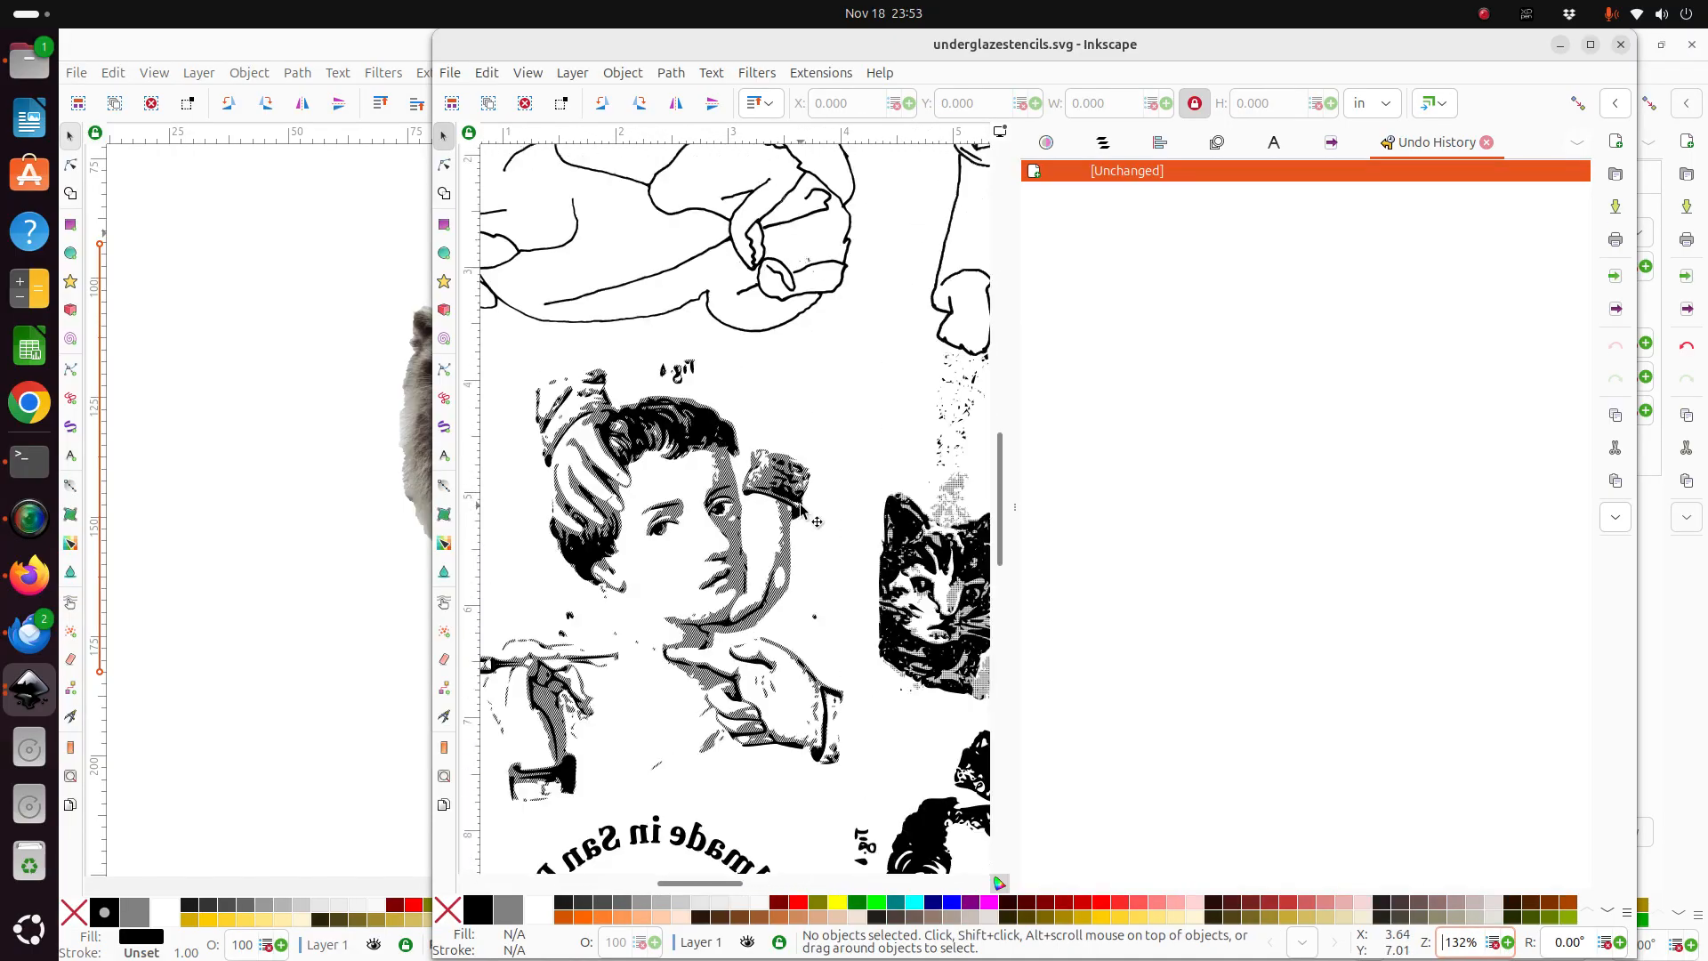
Enlarge the underglazestencils.svg window and look over the animal outlines, portraits and circular lettering on the stencil sheet.
scroll(817, 521, "up", 2)
left_click_drag(425, 498, 239, 499)
scroll(731, 482, "up", 2)
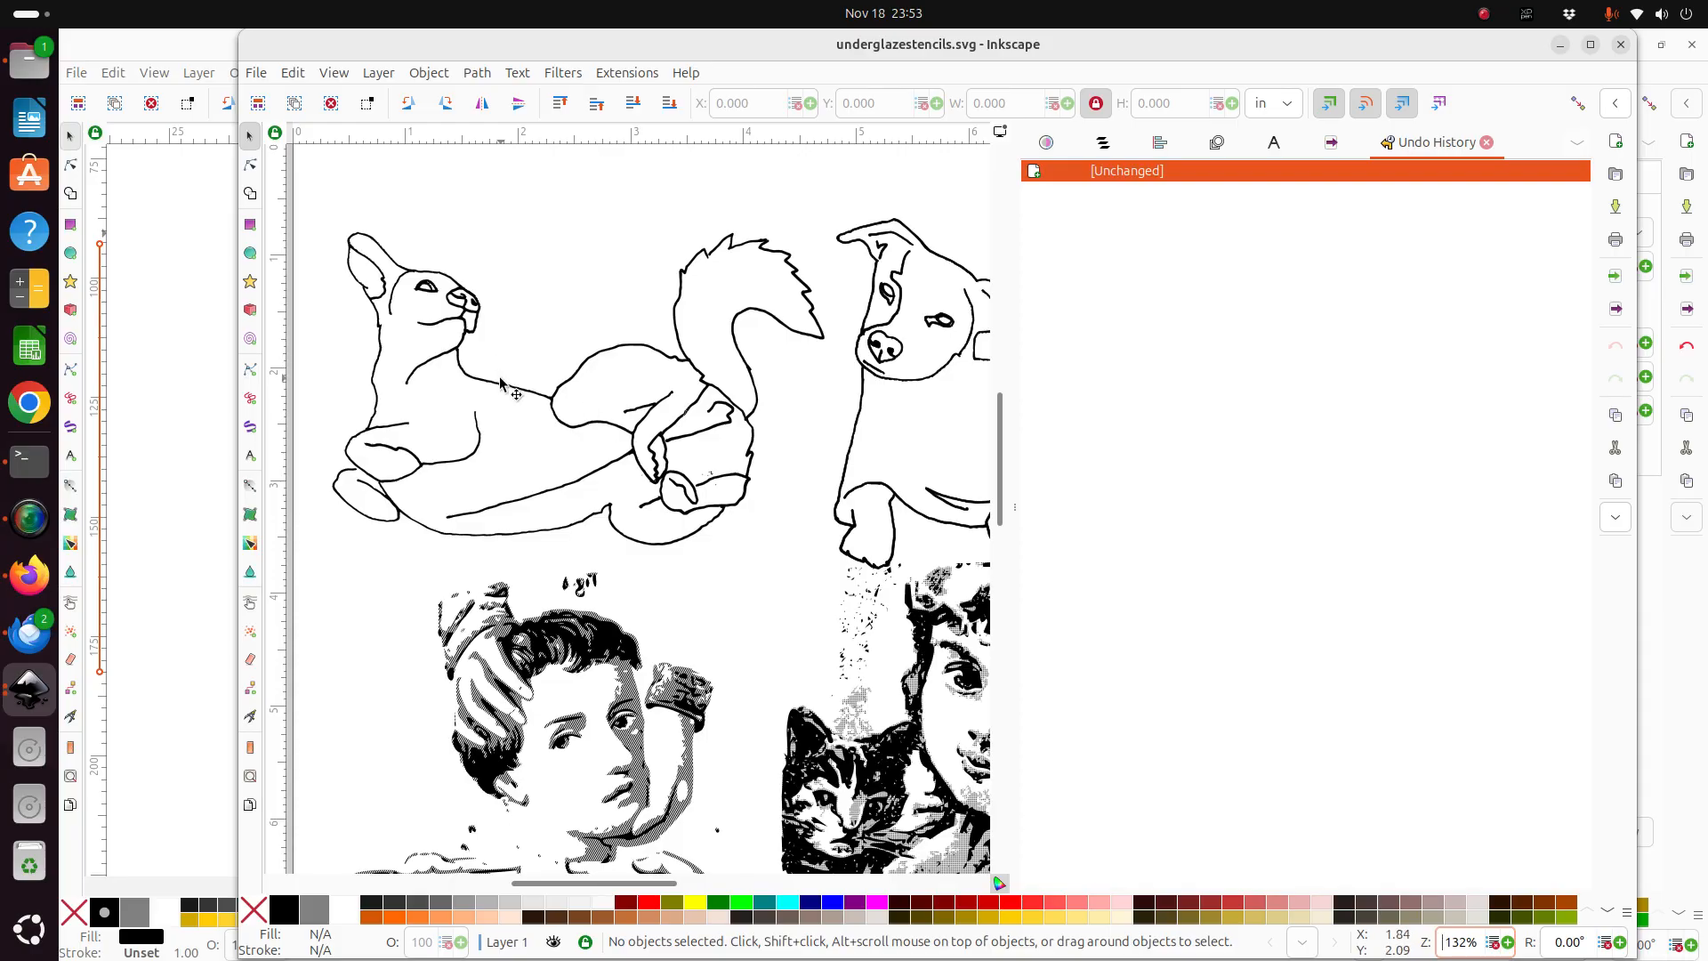
scroll(669, 534, "down", 6)
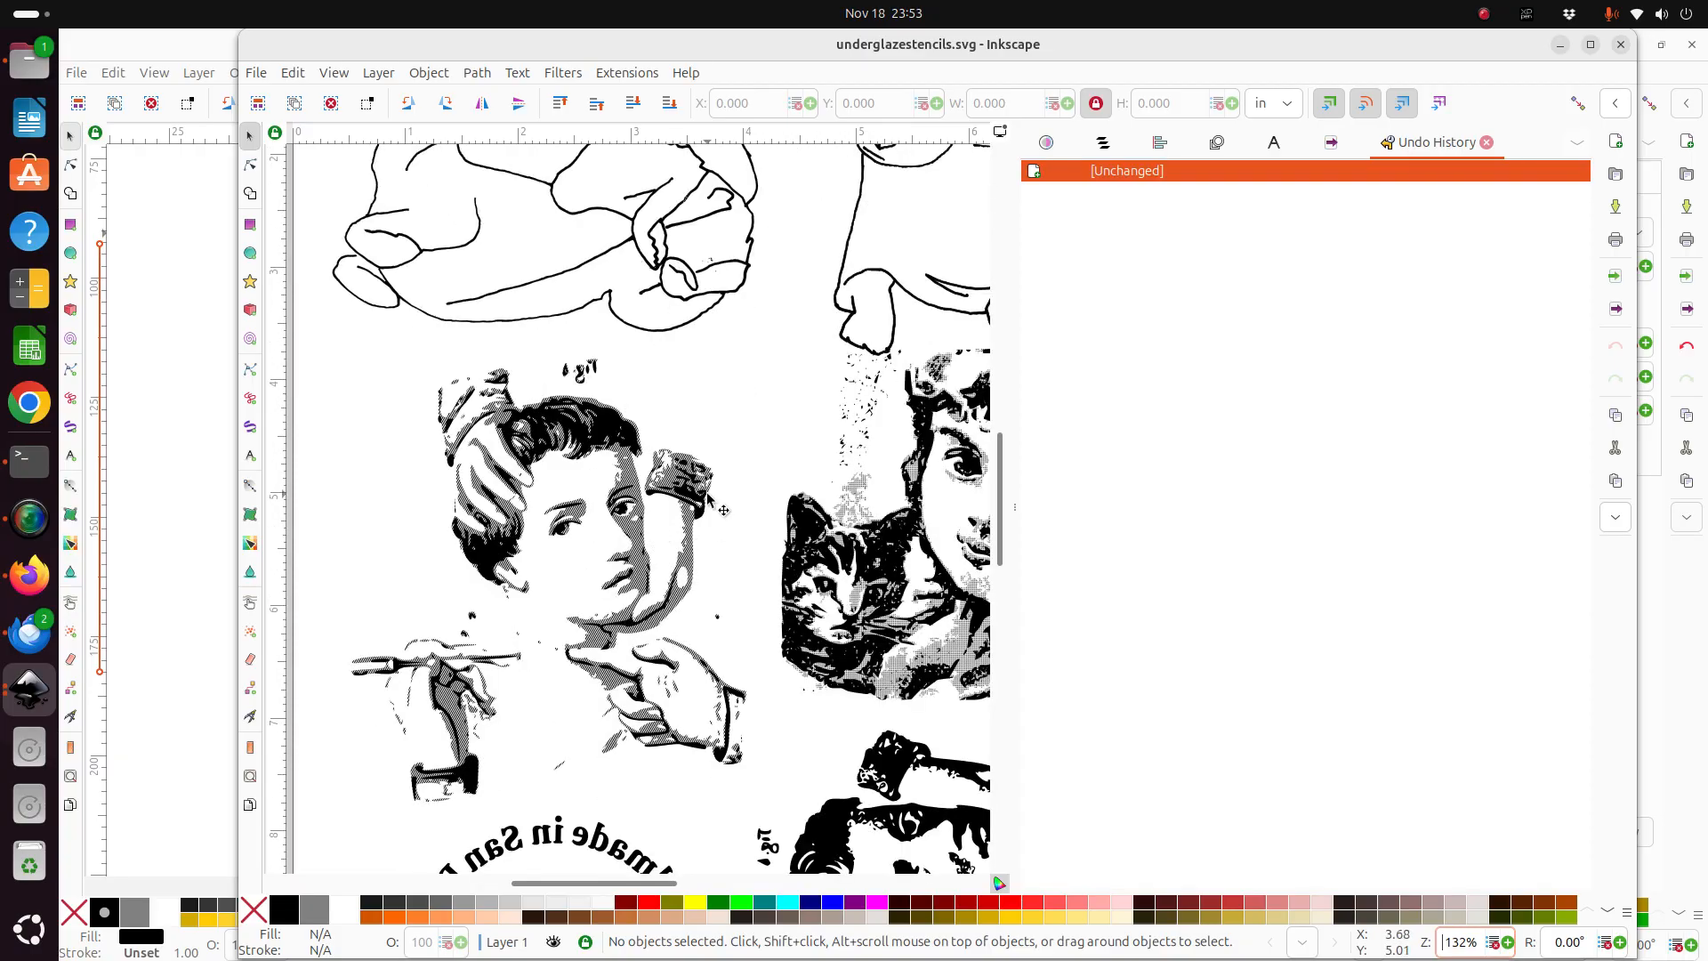
left_click_drag(608, 883, 676, 902)
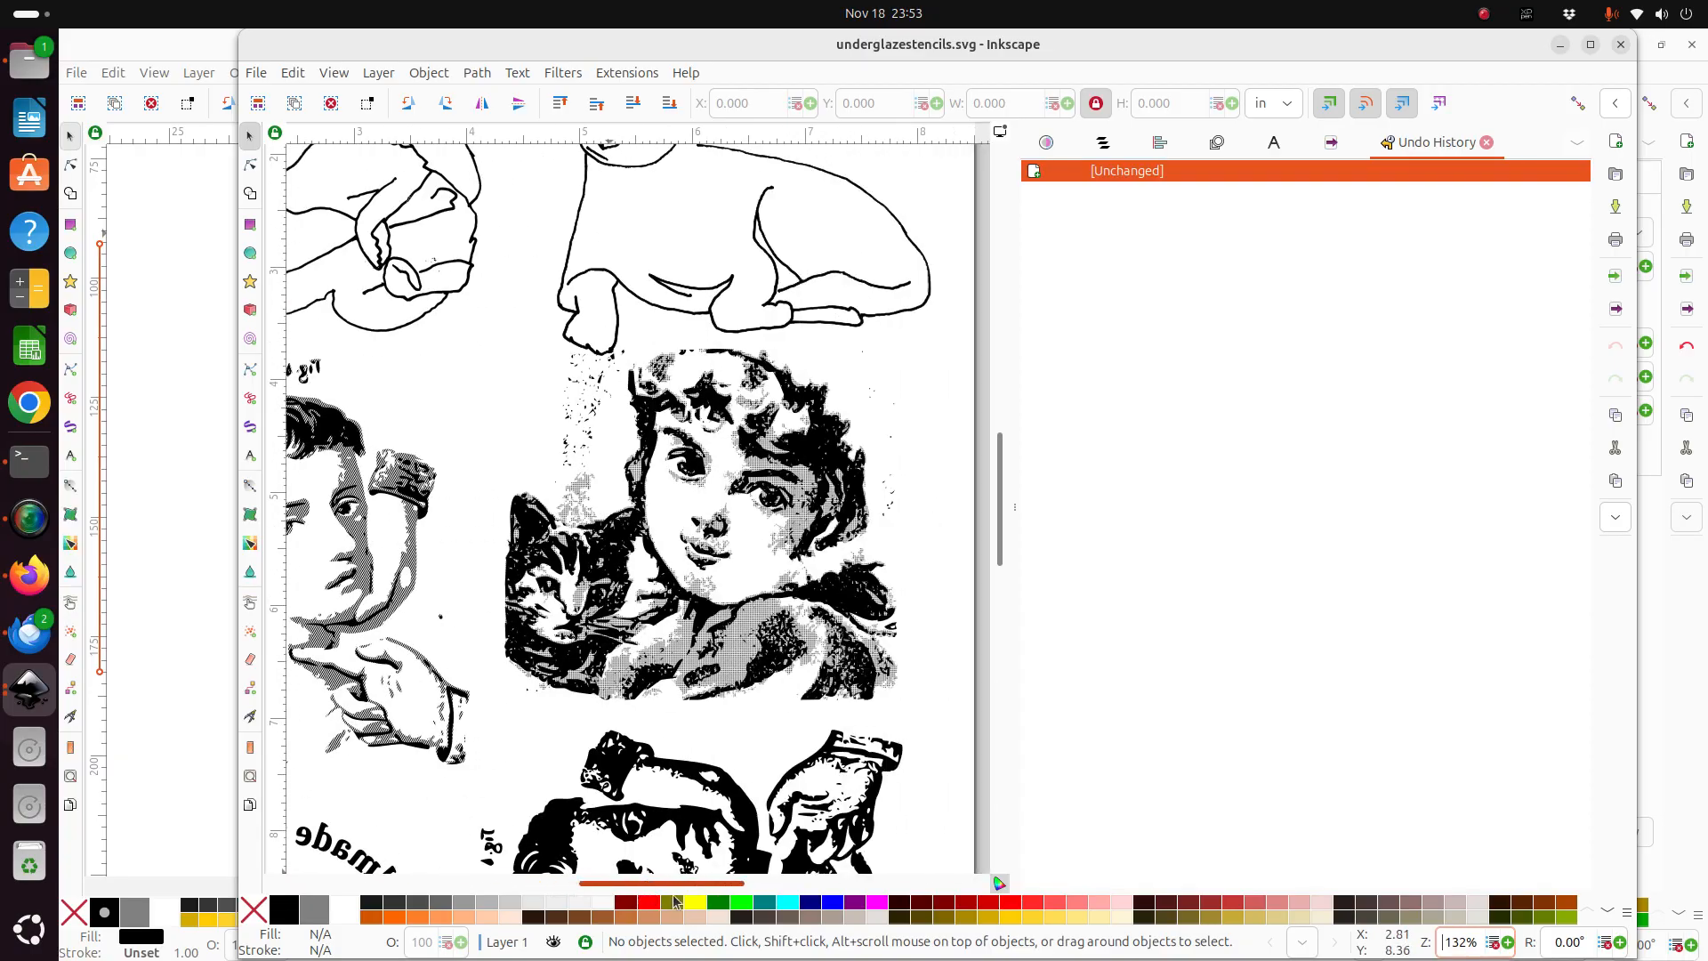
scroll(698, 633, "down", 4)
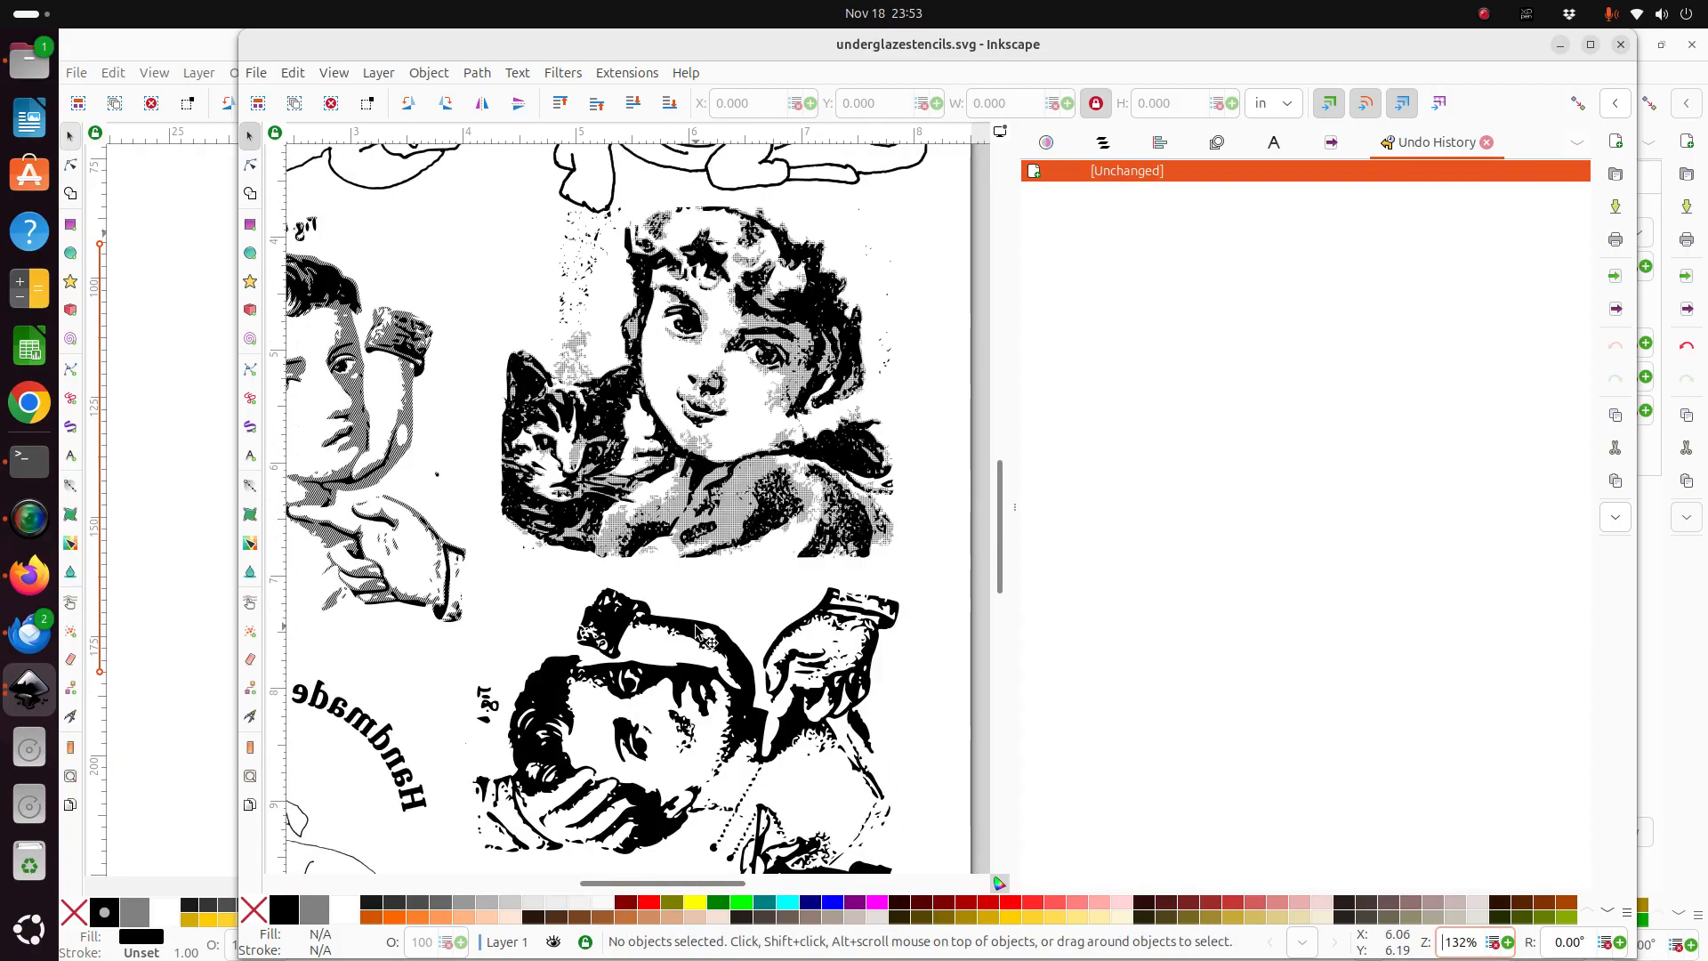
scroll(698, 633, "down", 3)
left_click_drag(669, 885, 579, 888)
scroll(747, 694, "up", 4)
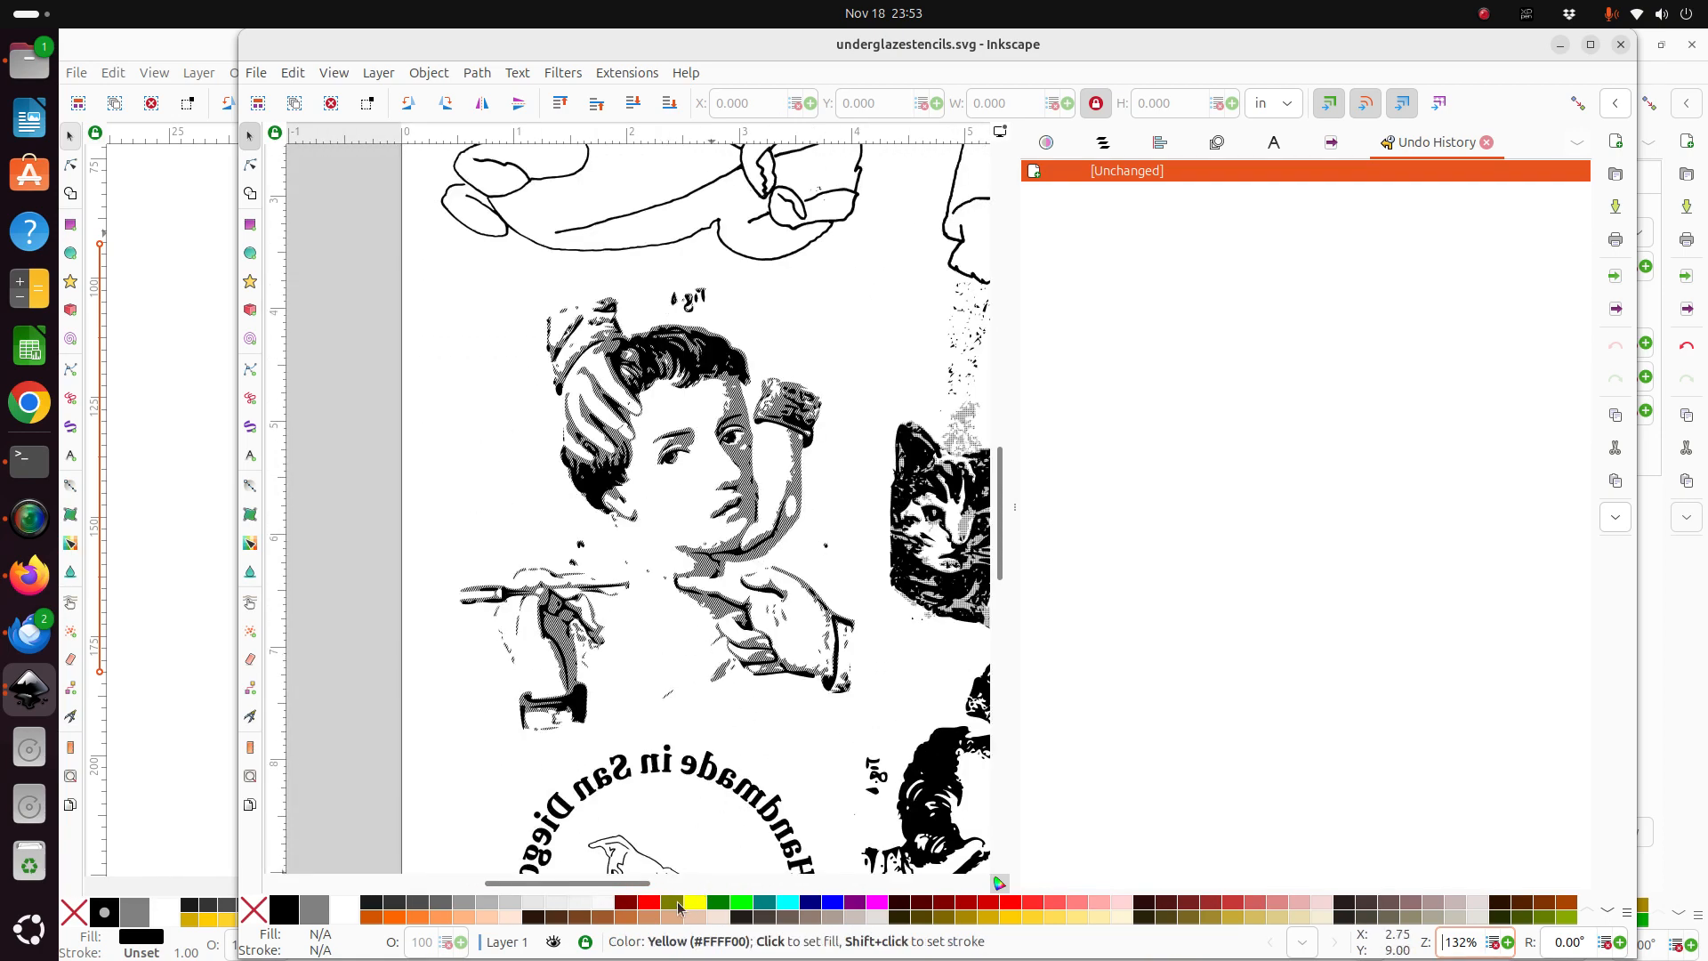
left_click_drag(611, 889, 691, 889)
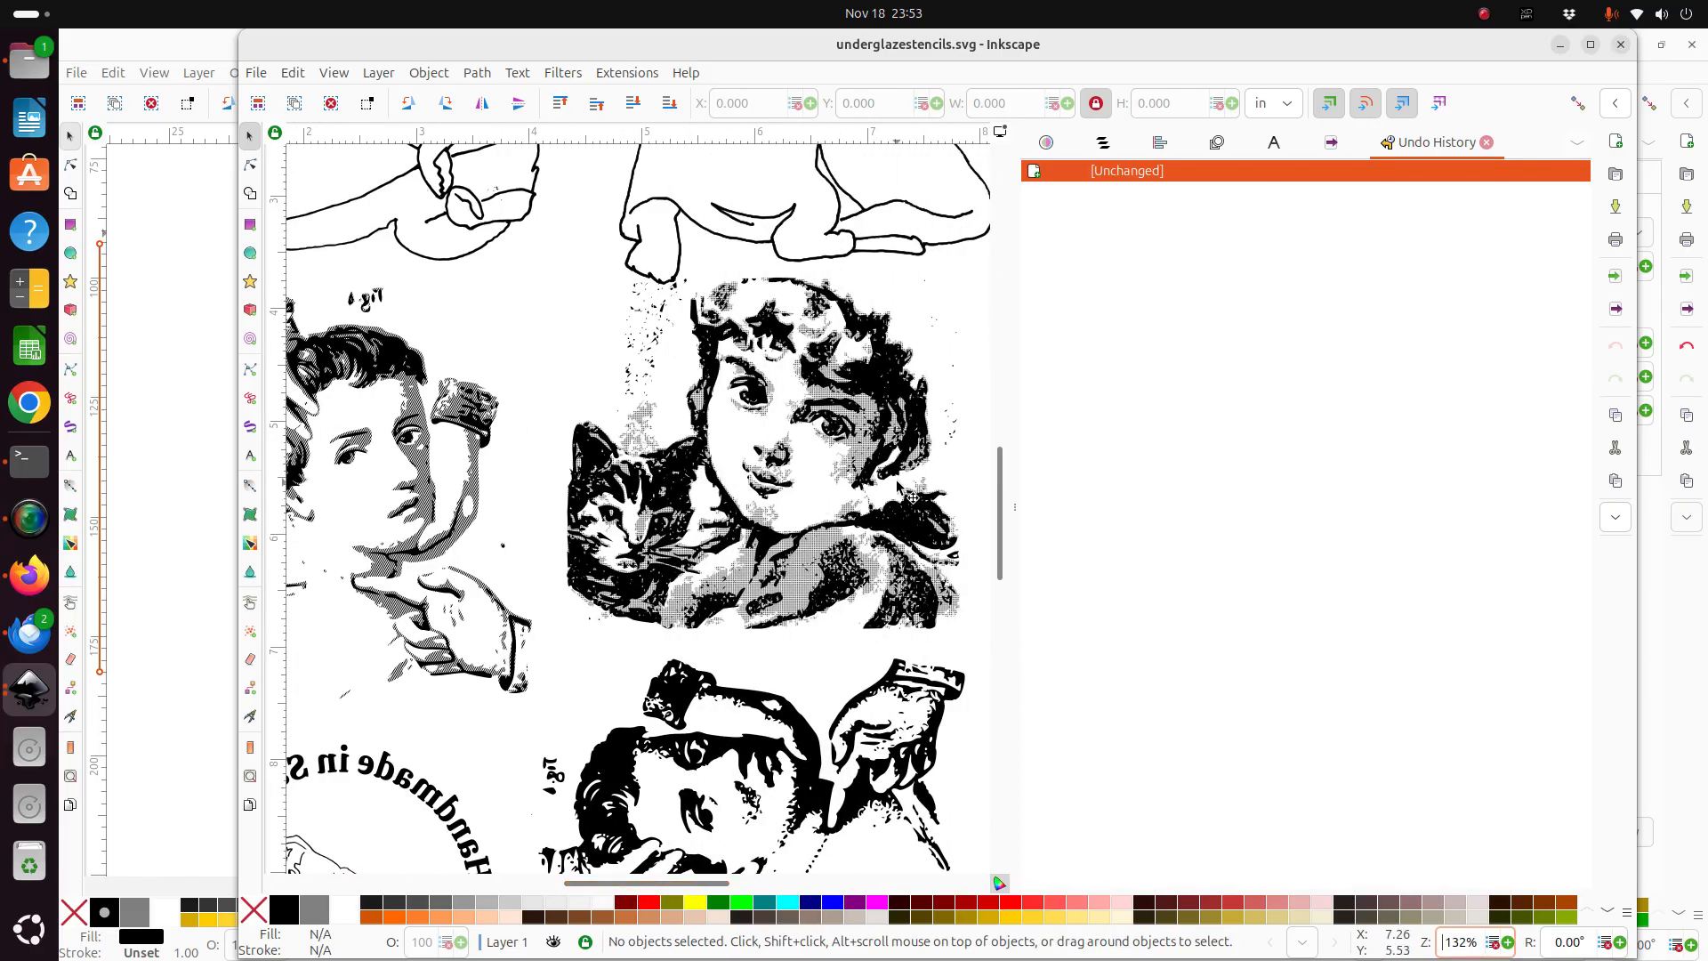
Examine the halftone dot shading in the portrait with the cat up close, and return to the whole sheet.
left_click(1503, 946)
left_click(1503, 946)
left_click(1503, 946)
left_click(1503, 946)
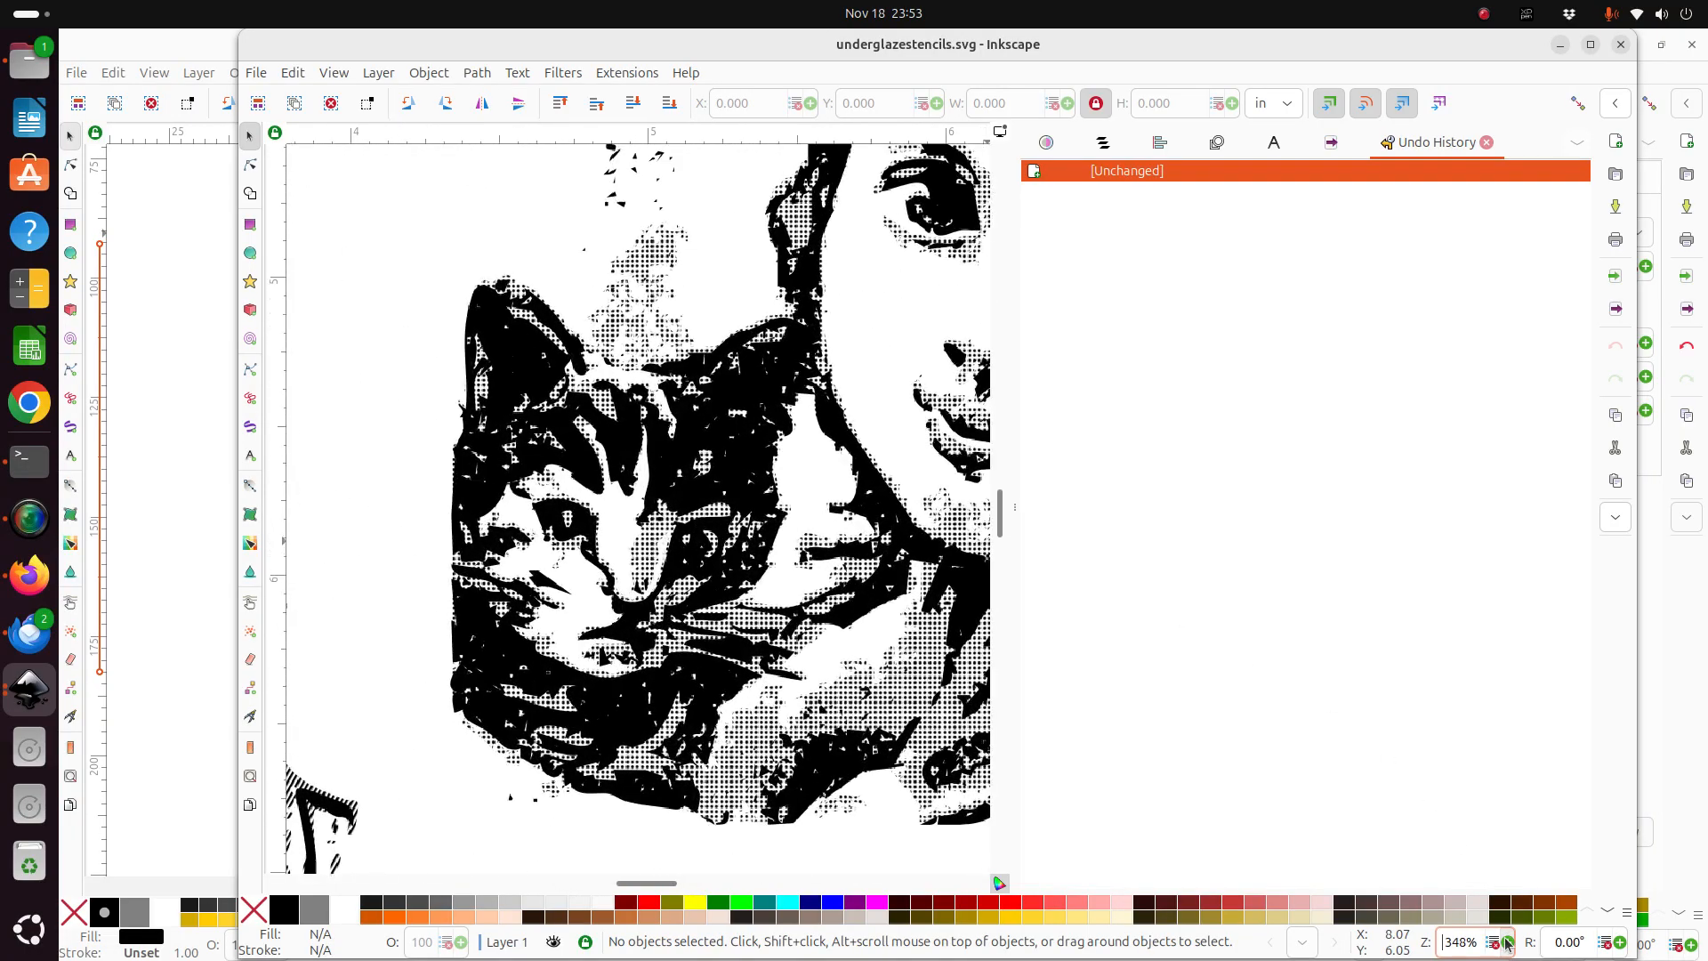
left_click(1503, 944)
left_click(1503, 944)
left_click(1503, 944)
left_click(1503, 944)
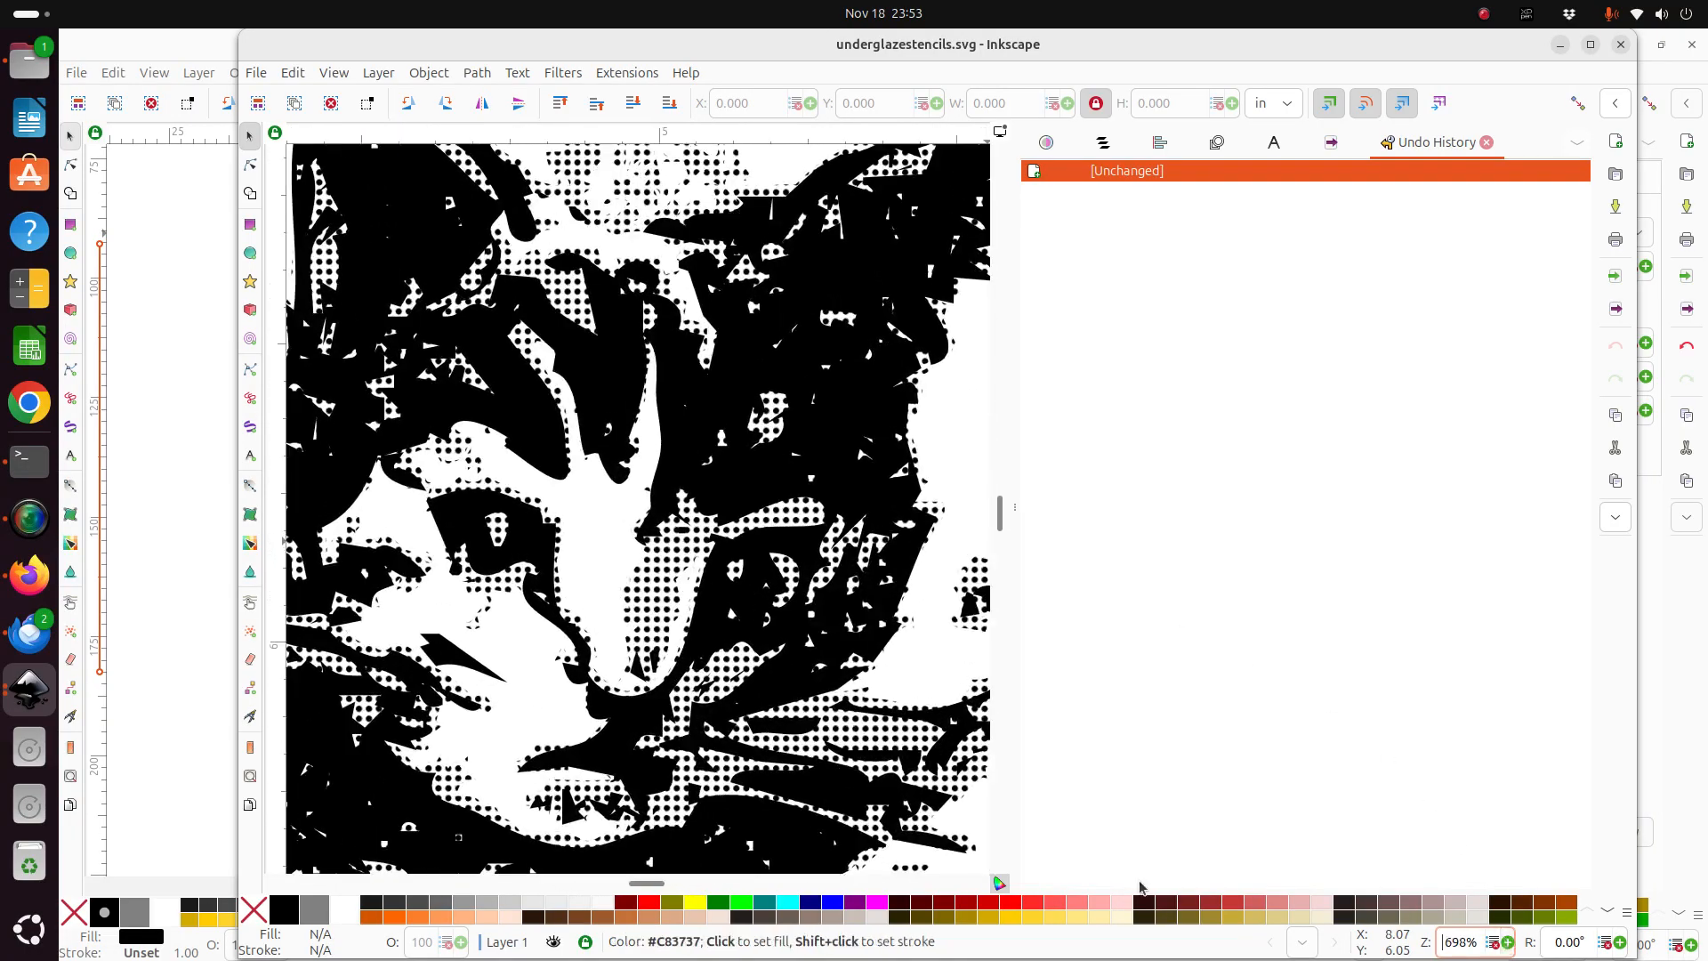
left_click_drag(647, 892, 677, 894)
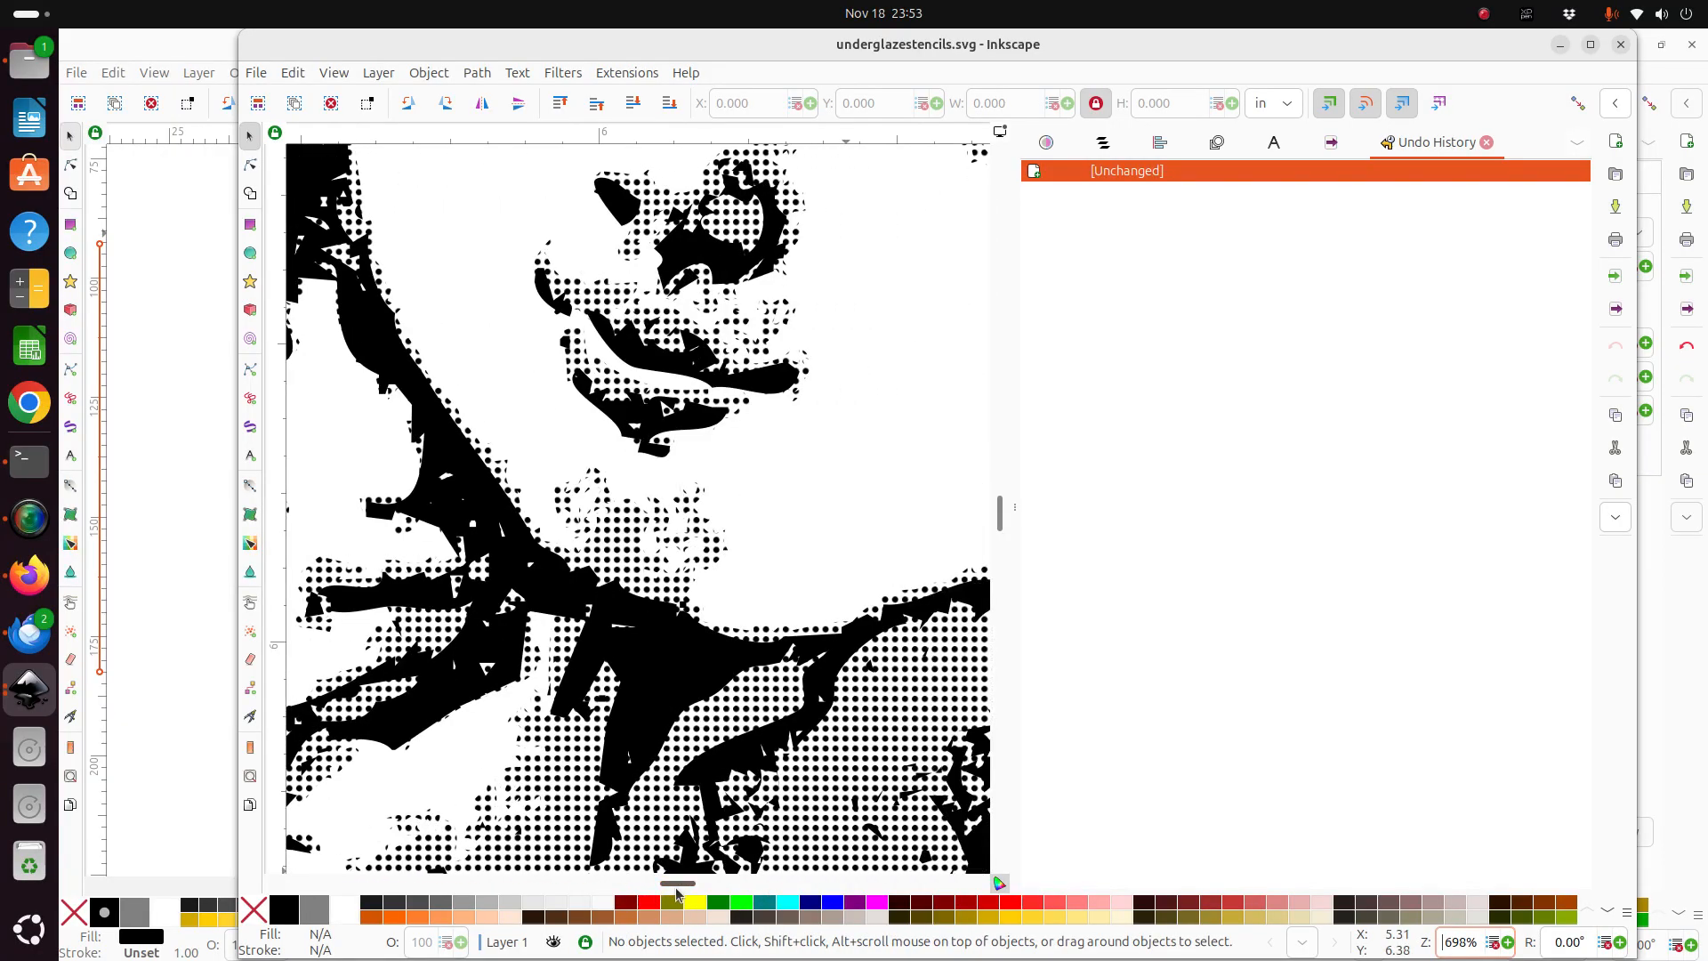
scroll(1491, 950, "down", 5)
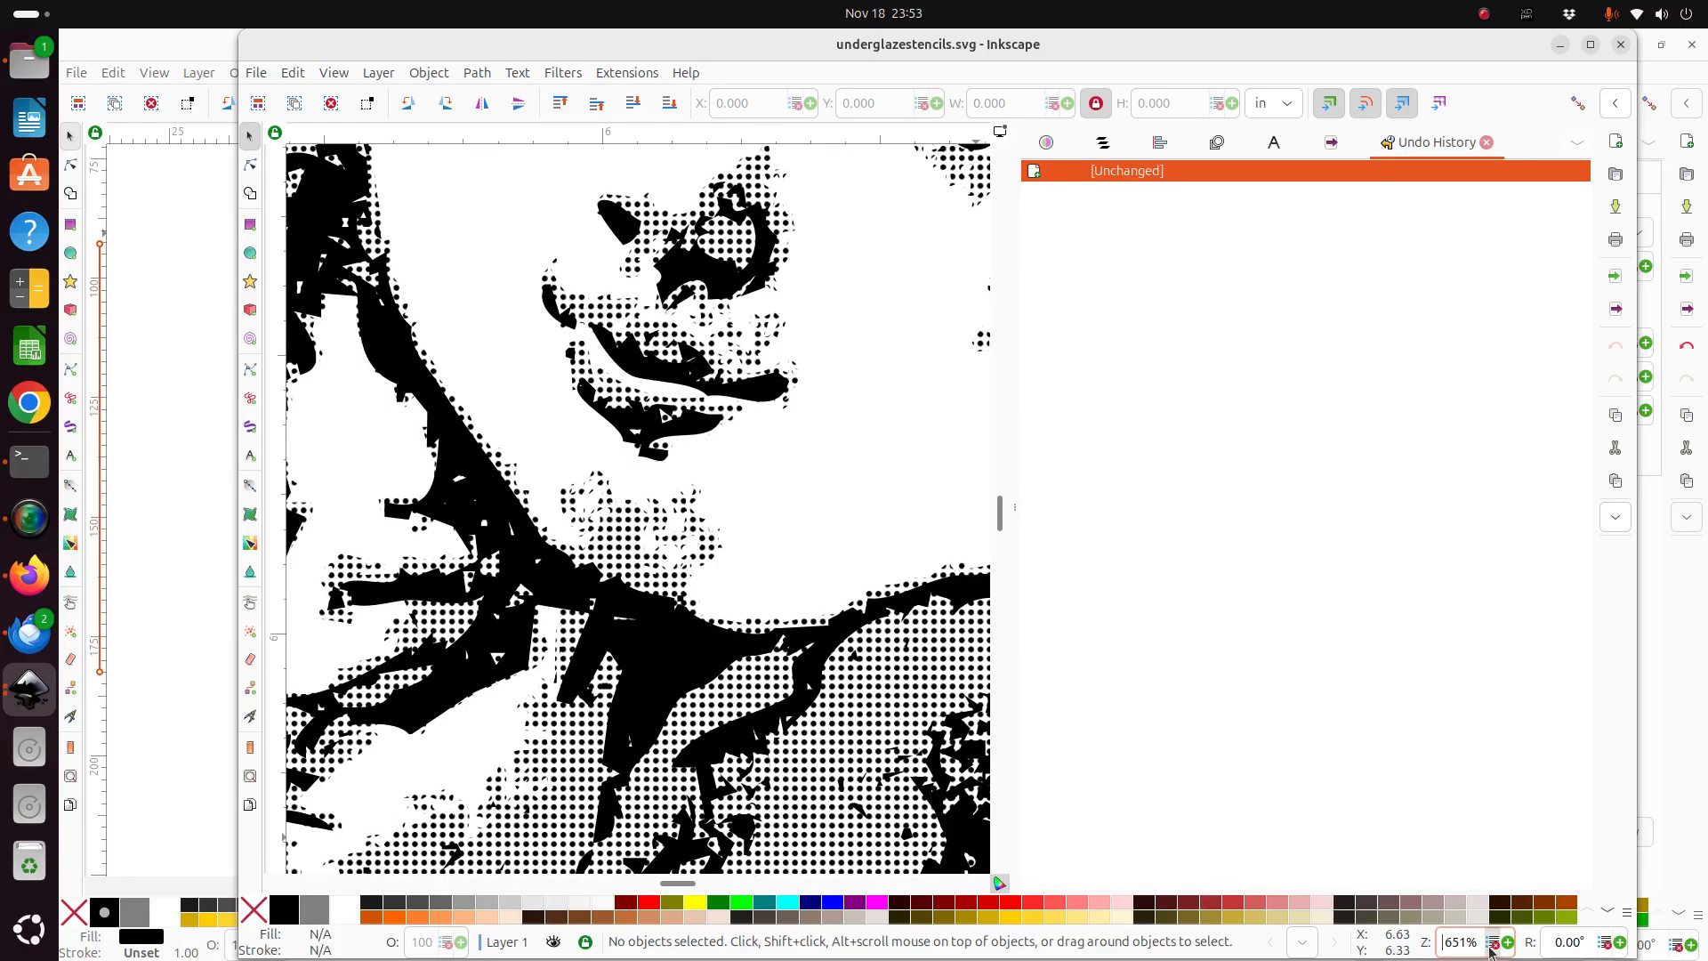
scroll(1491, 950, "down", 3)
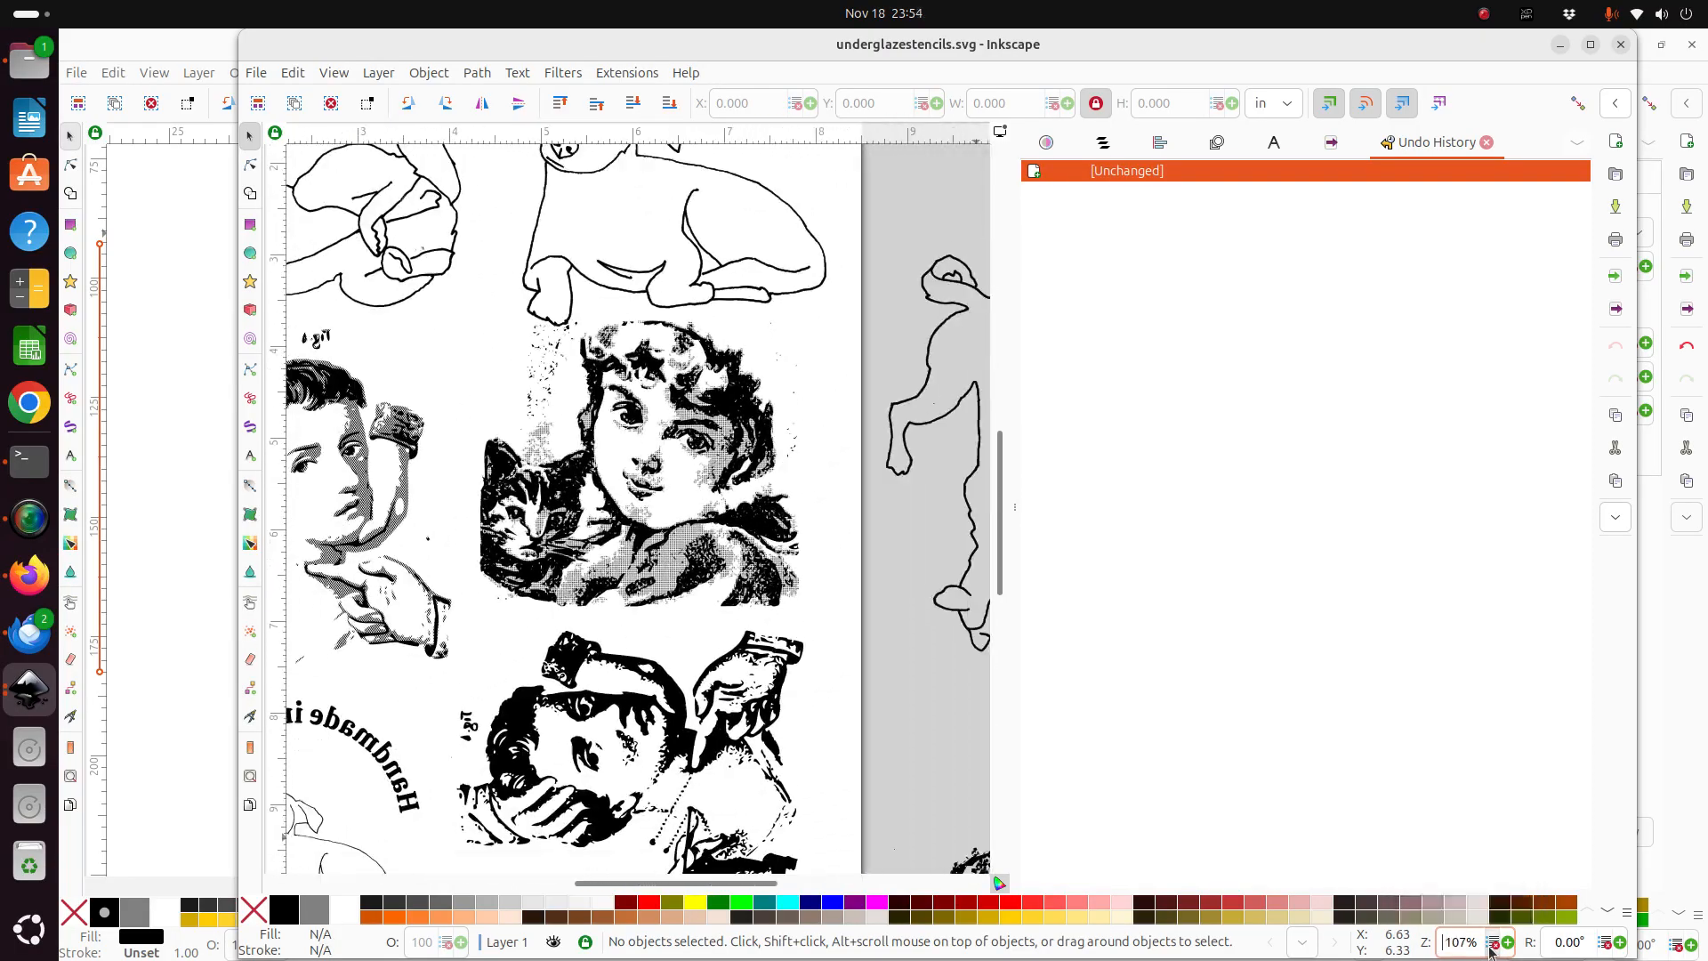
left_click_drag(678, 884, 624, 888)
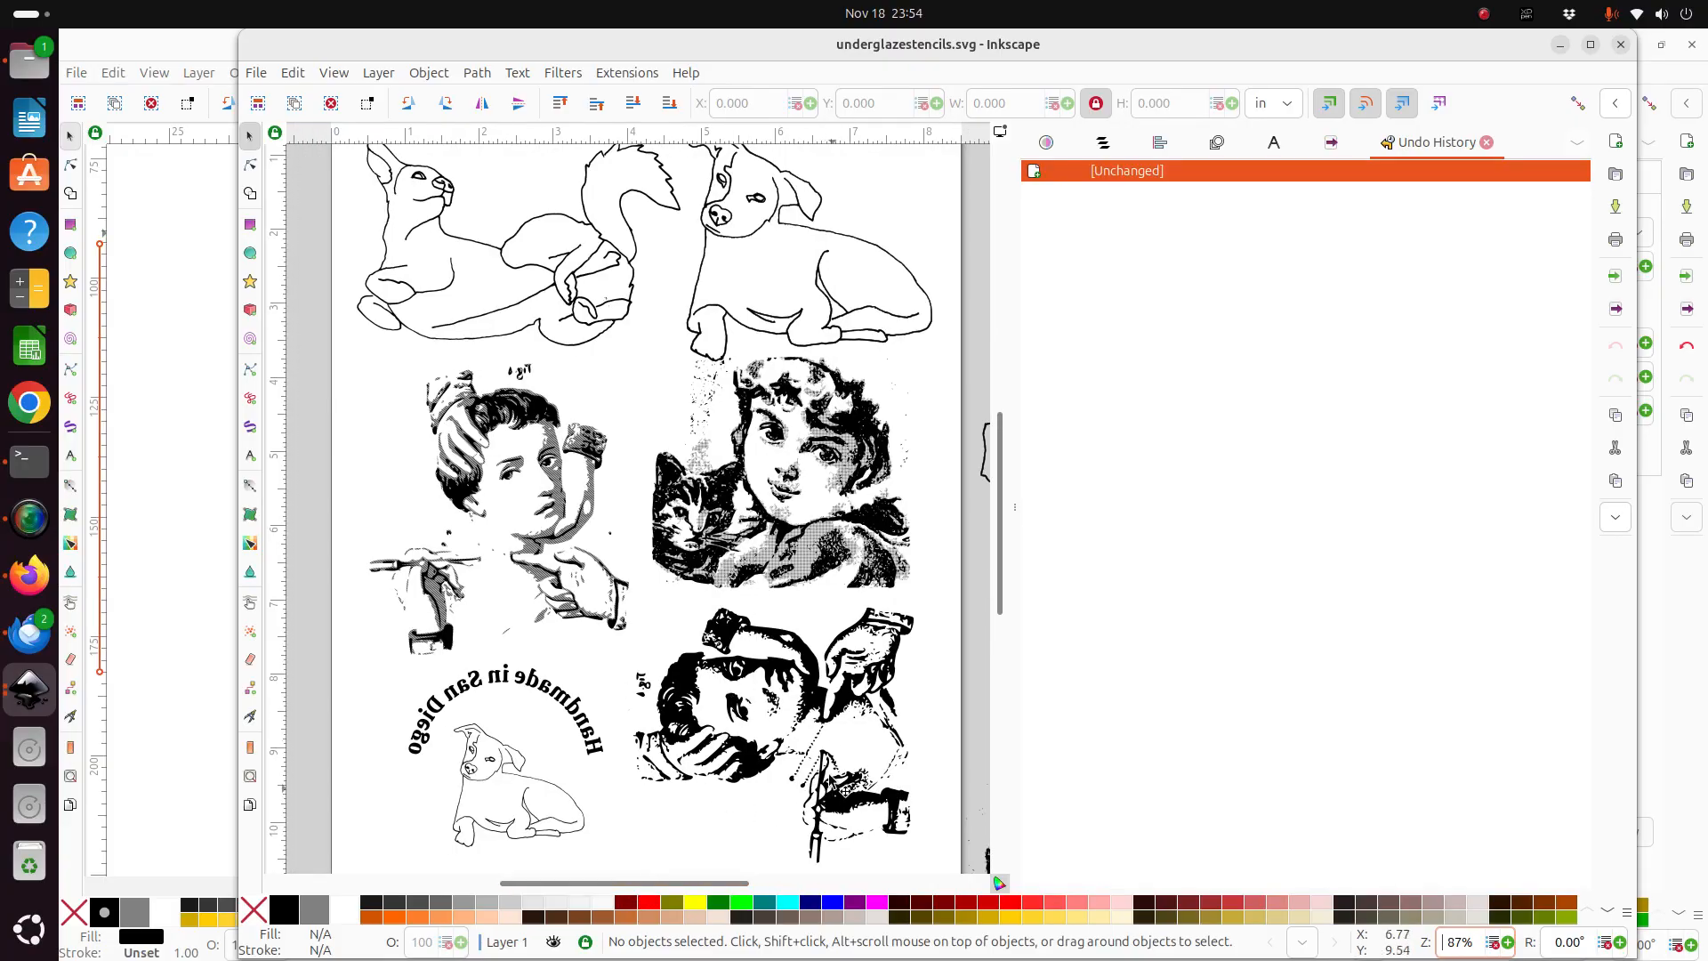
Rotate the sideways "Fig. 1" portrait 90 degrees so it stands upright, and close the underglazestencils.svg document.
left_click(756, 704)
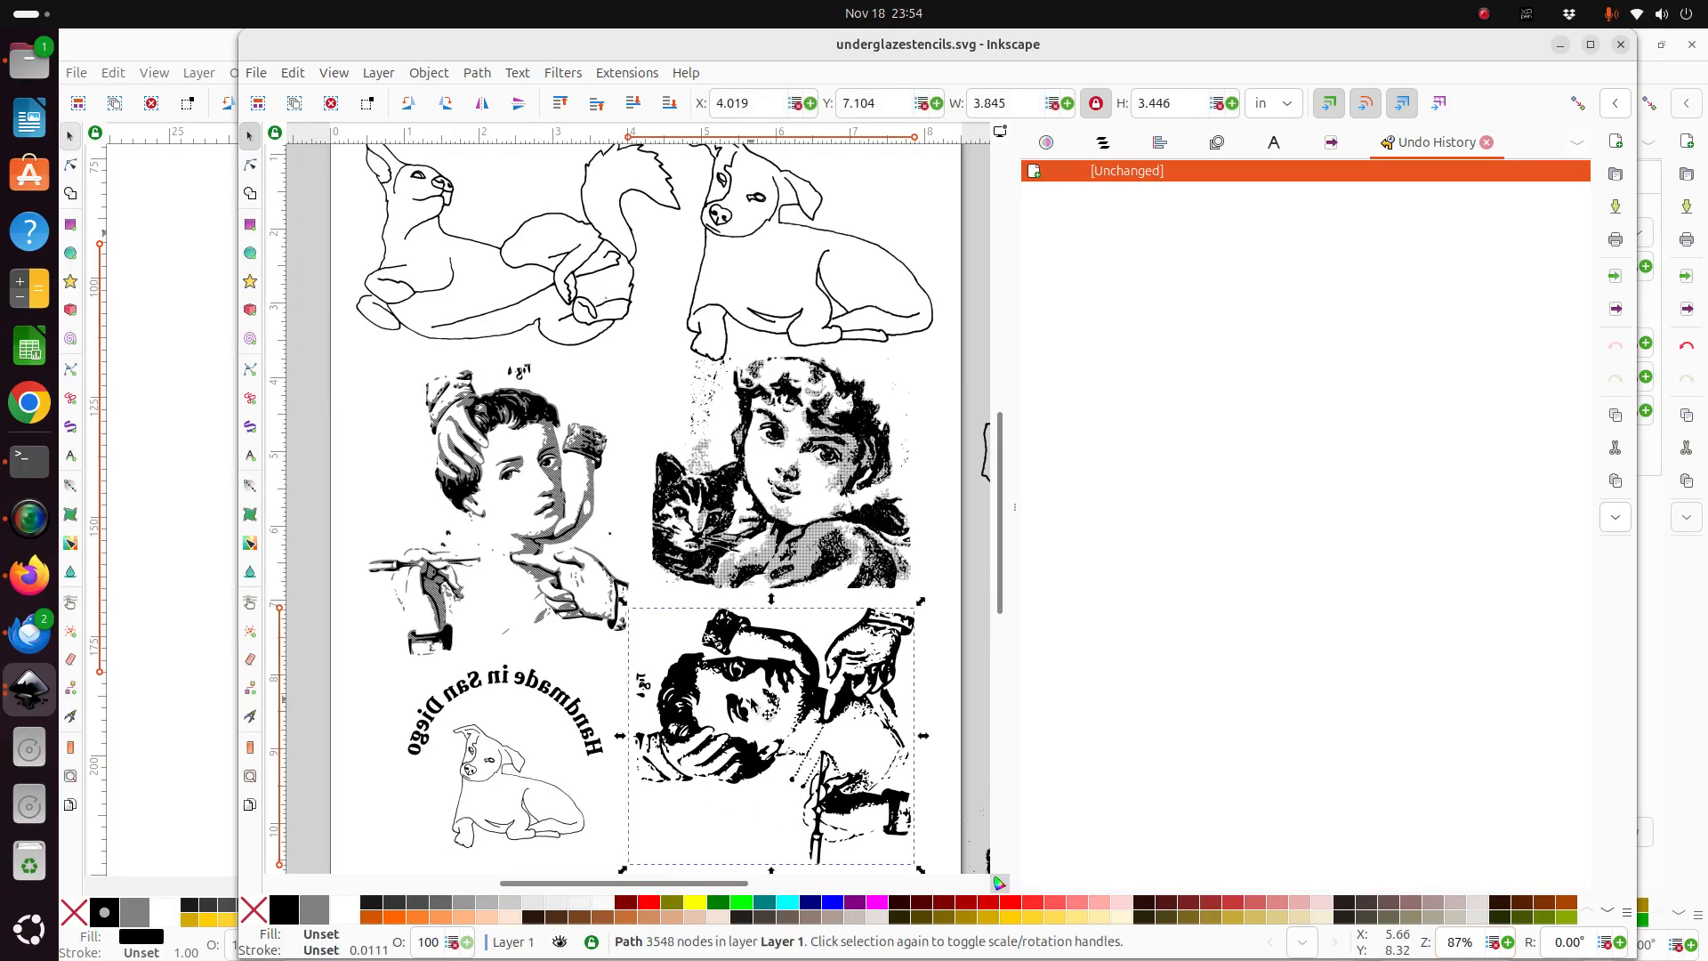
left_click(889, 632)
left_click_drag(921, 602, 912, 864)
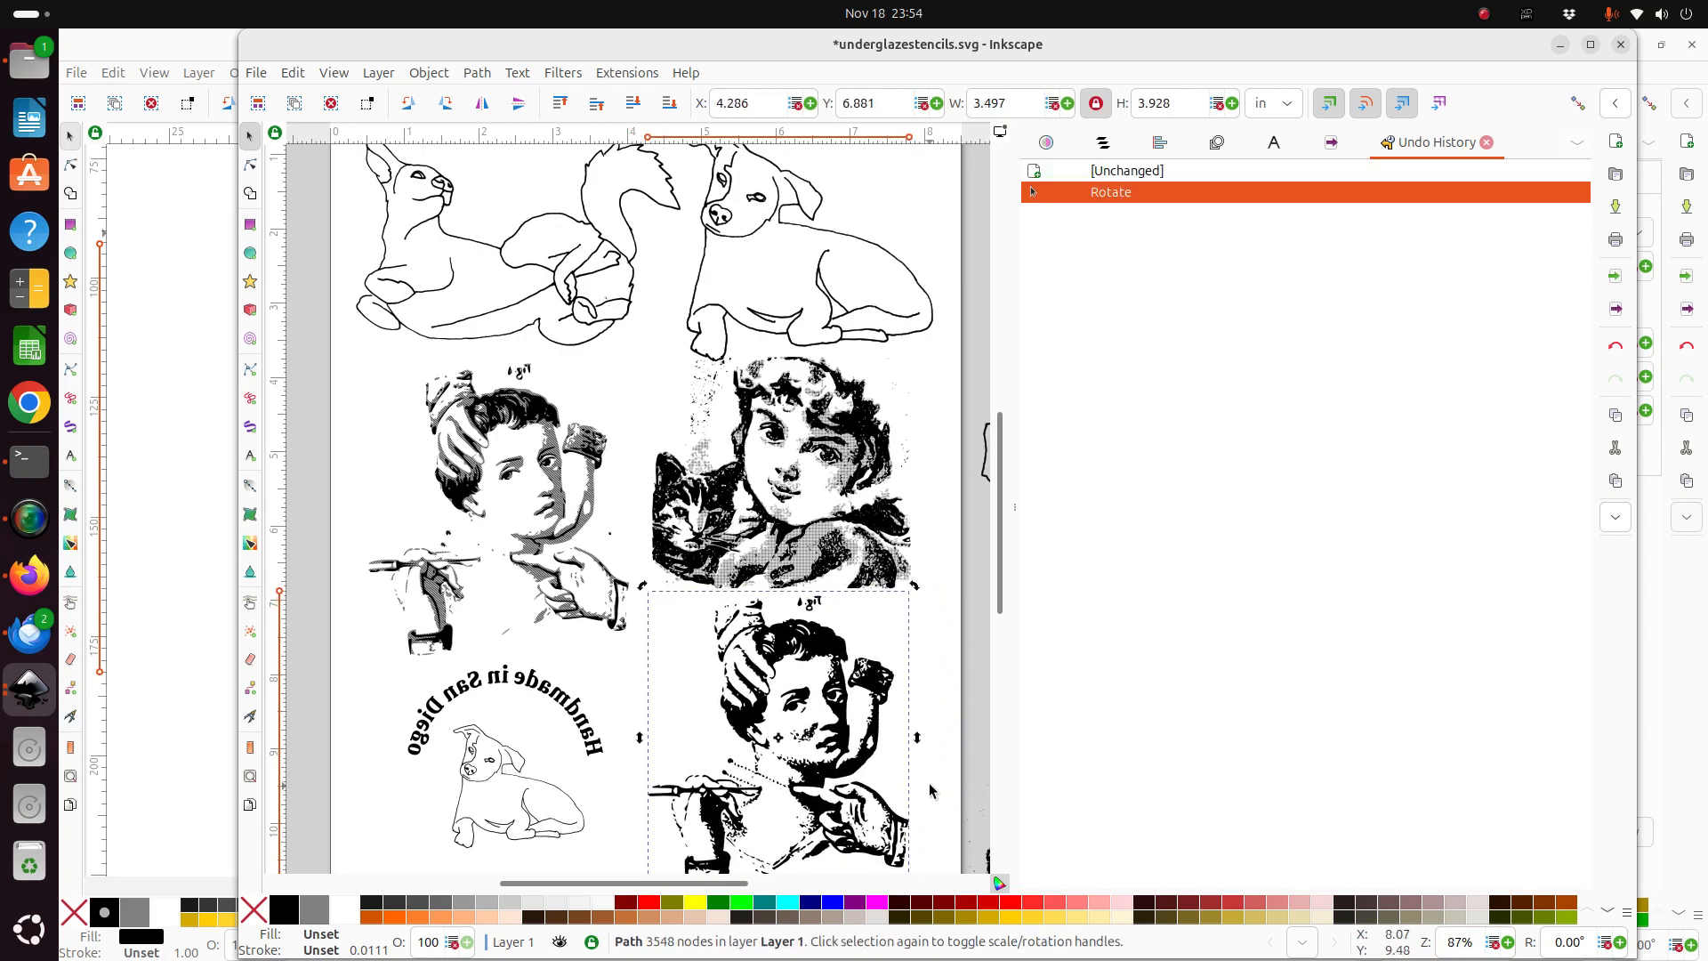
left_click(942, 781)
scroll(942, 781, "down", 2)
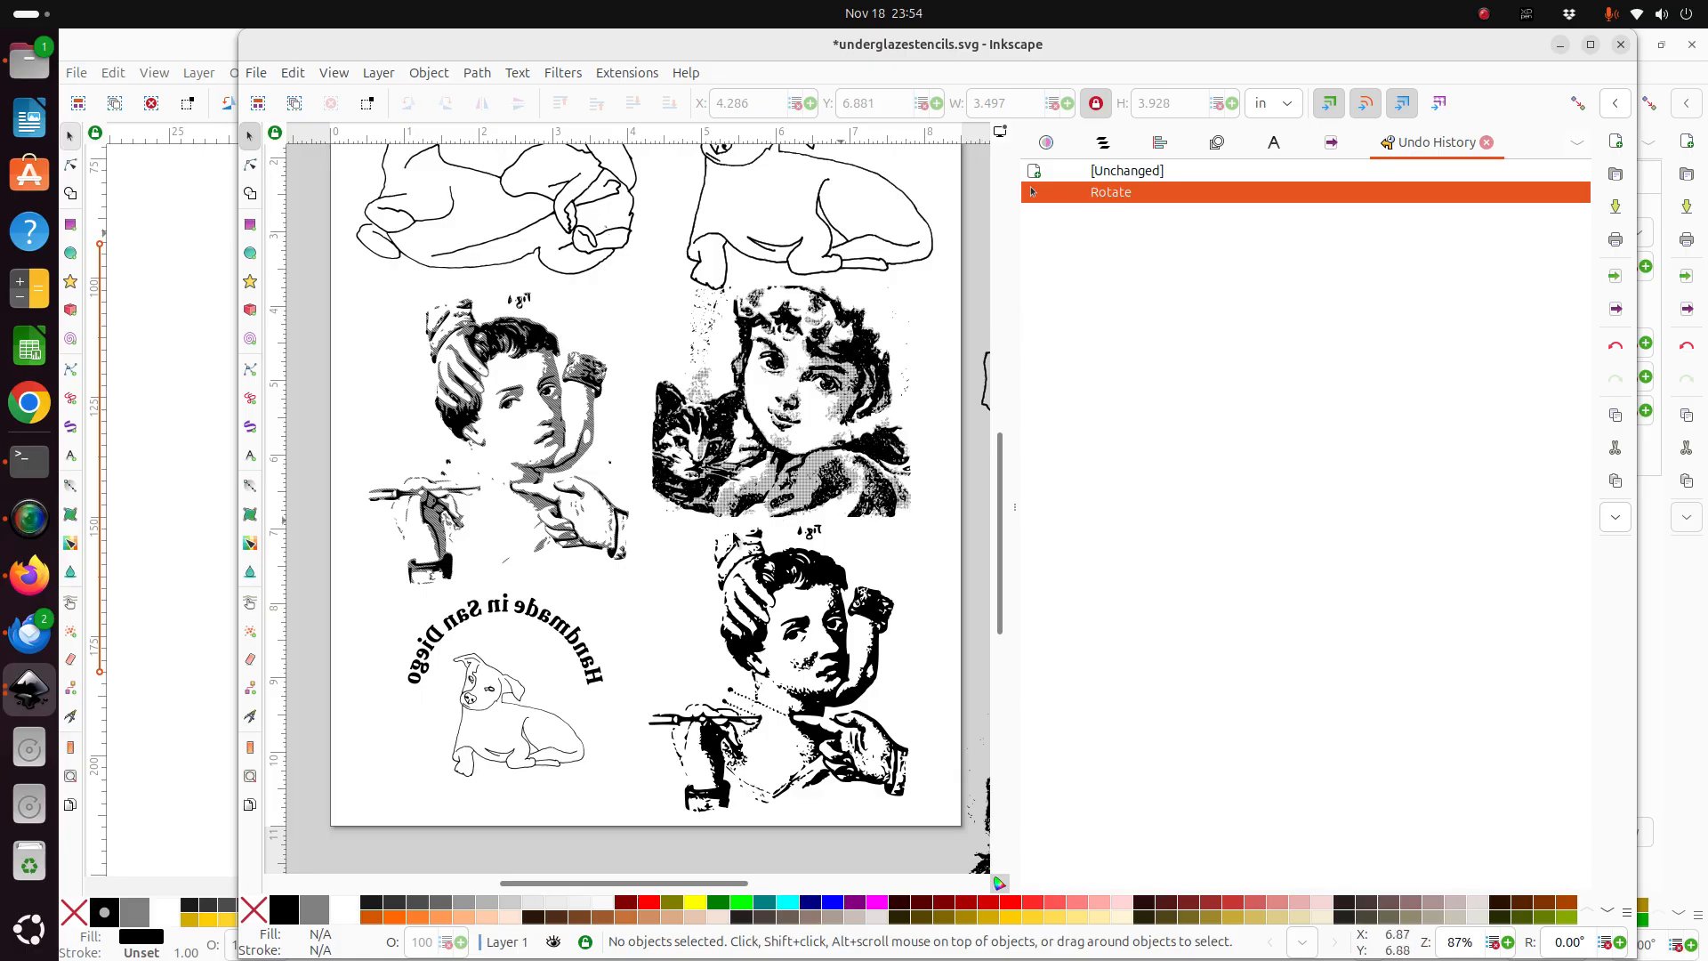
left_click(1620, 45)
left_click(825, 552)
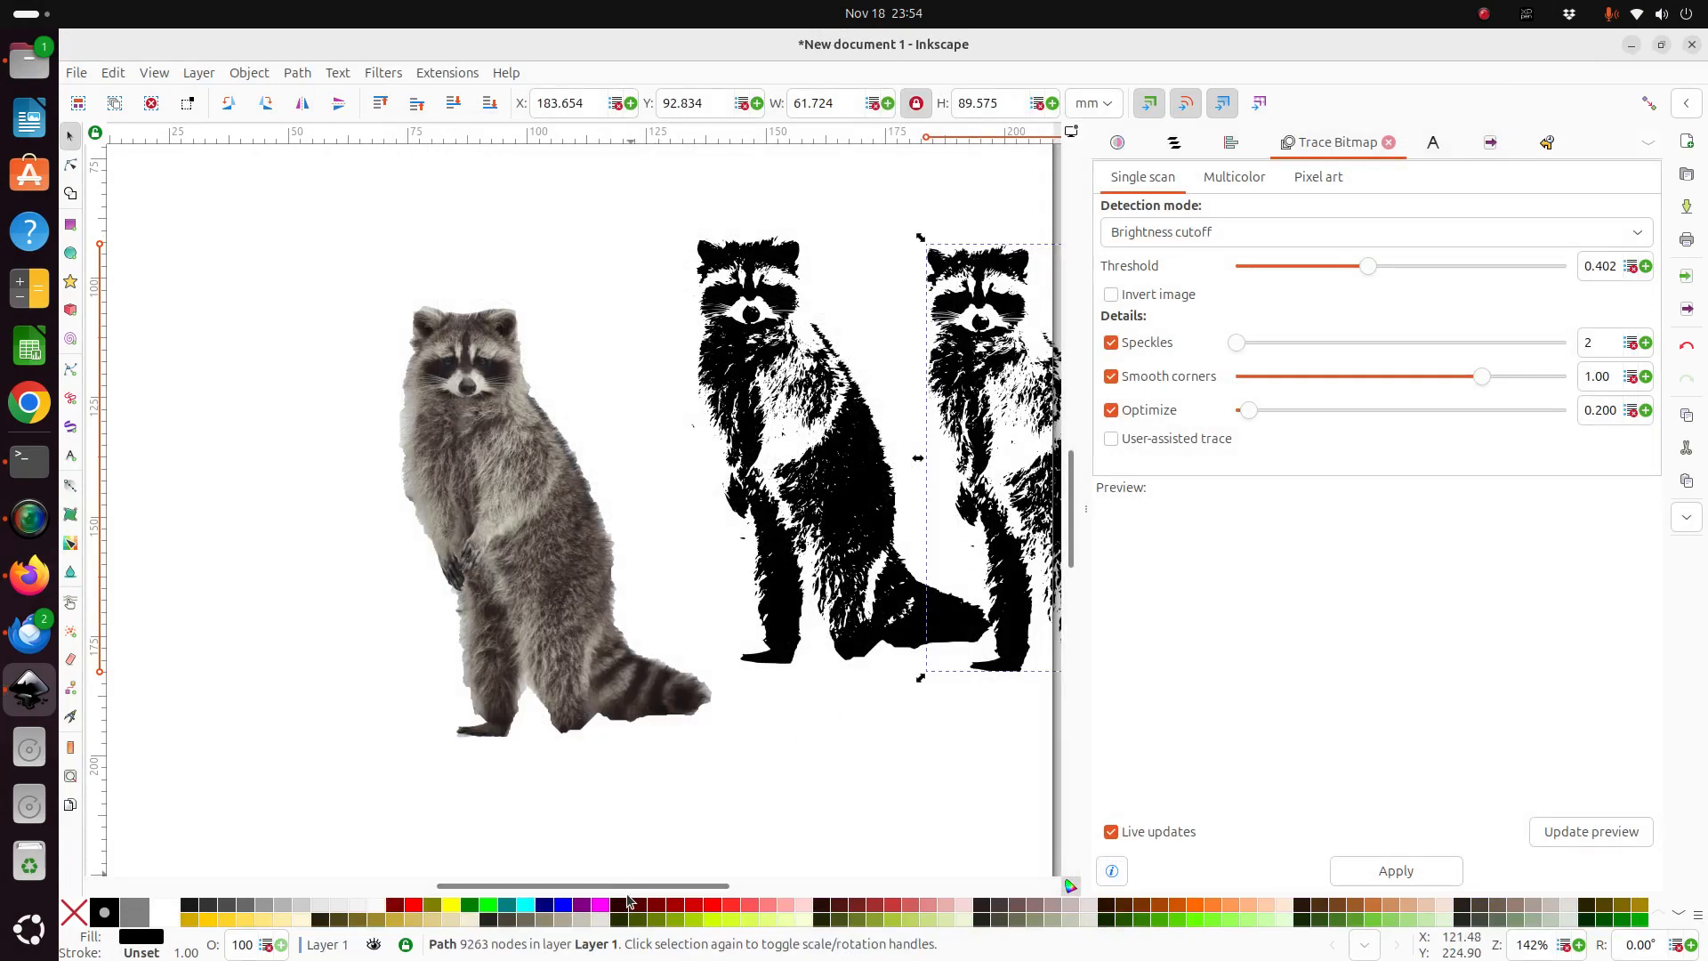
Move the raccoon photo away from the black tracings to about X 14.4 mm, Y 96 mm.
left_click_drag(637, 883, 692, 884)
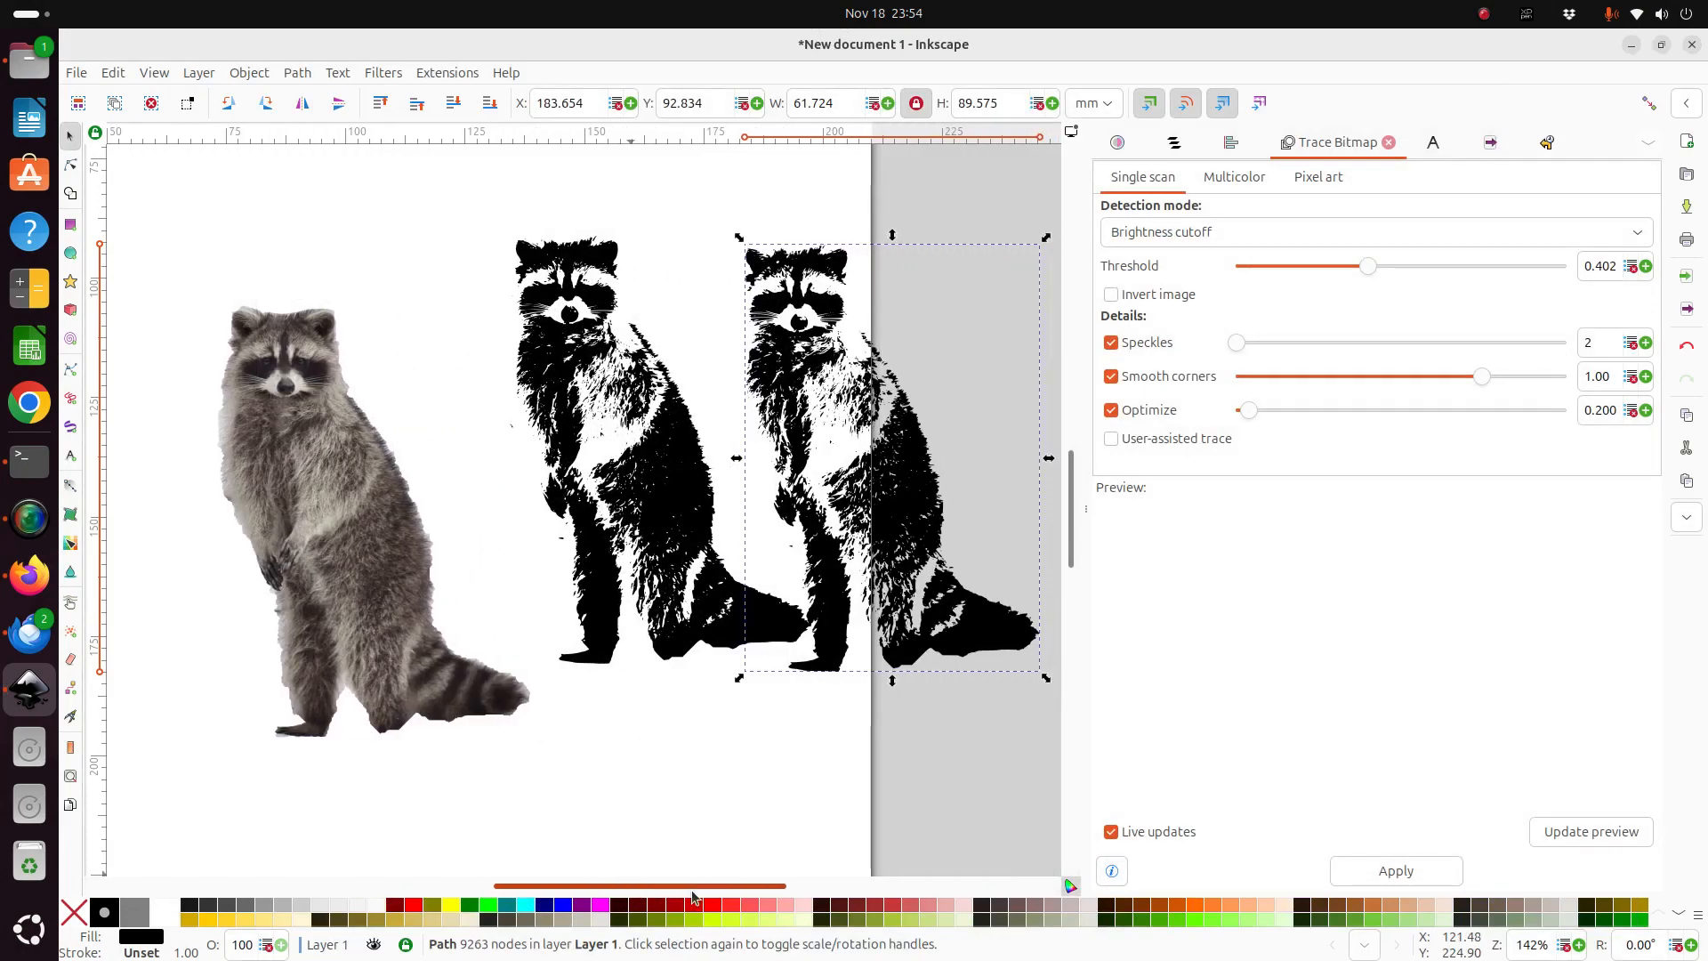
left_click(338, 532)
left_click_drag(337, 532, 159, 525)
scroll(525, 886, "left", 5)
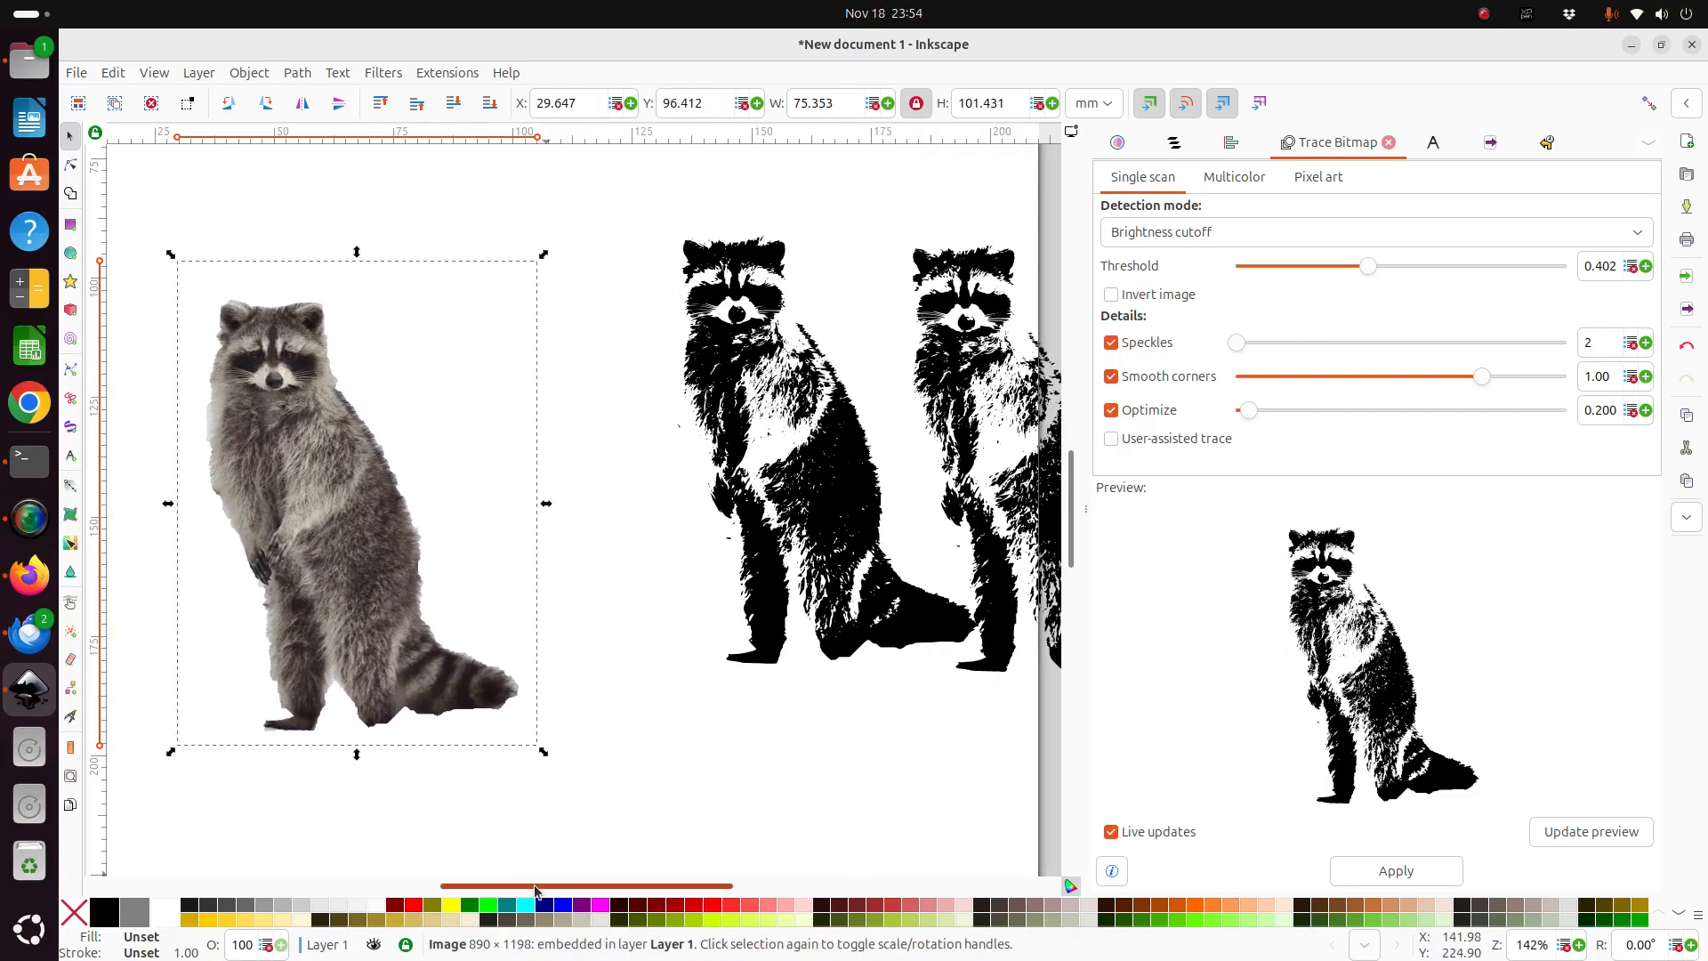
left_click_drag(373, 530, 301, 528)
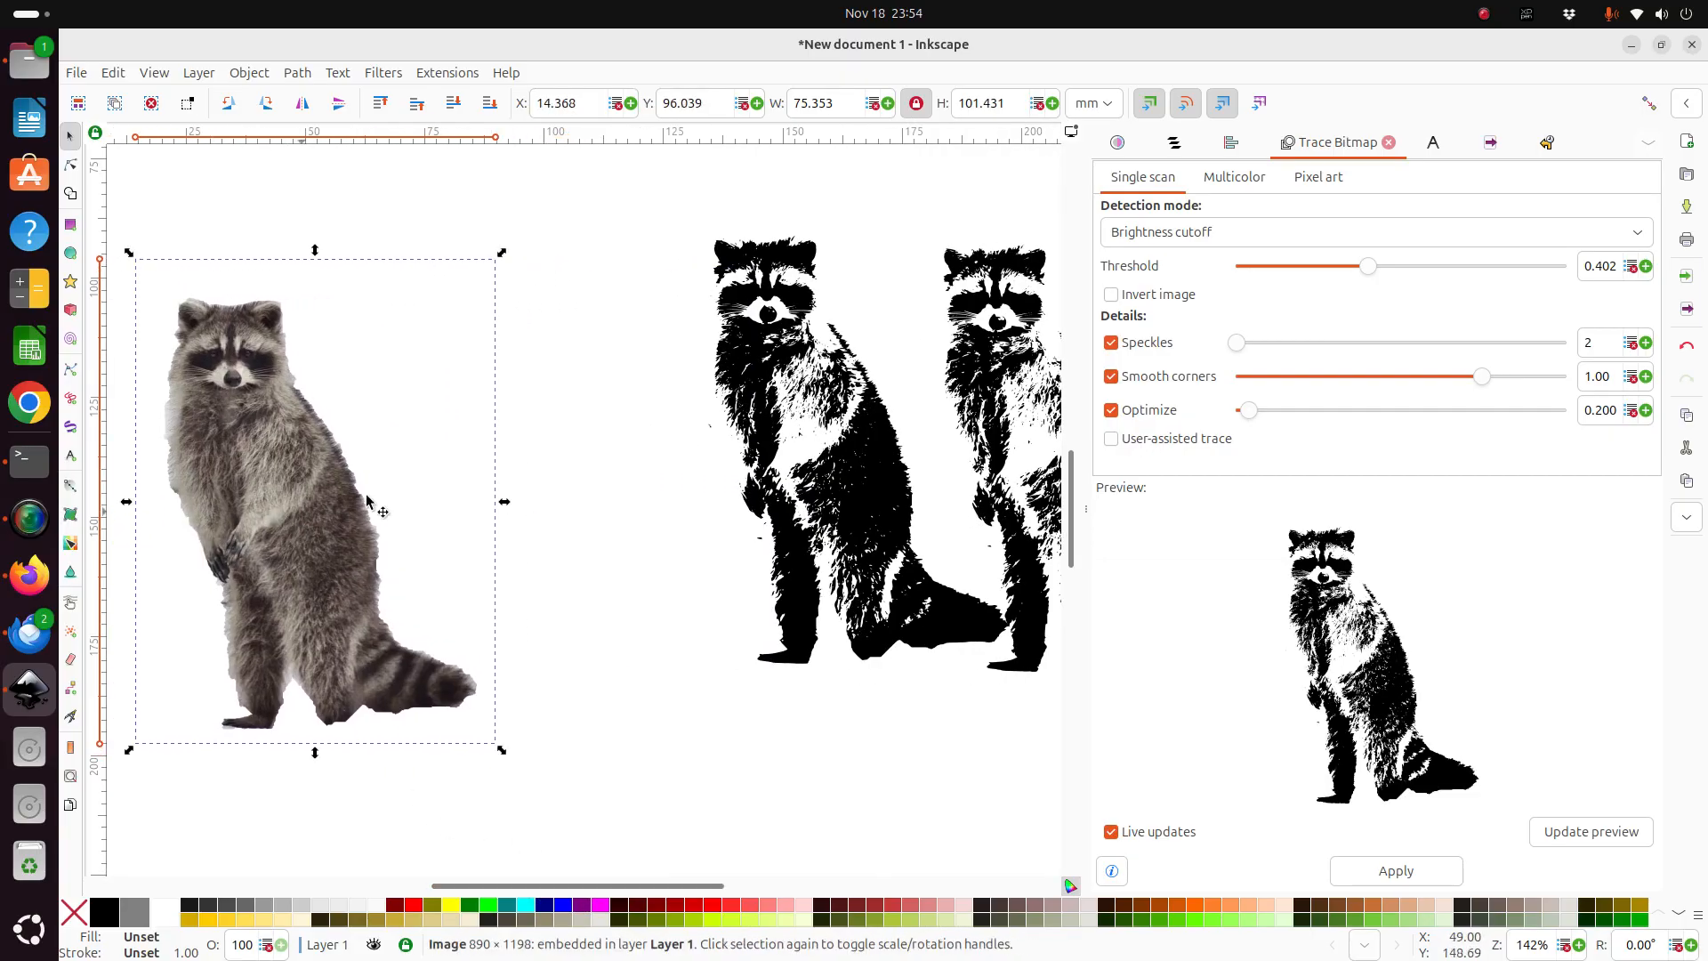
Set up a multicolor bitmap trace of the raccoon photo using brightness steps with 4 scans, and update the preview.
left_click(1227, 178)
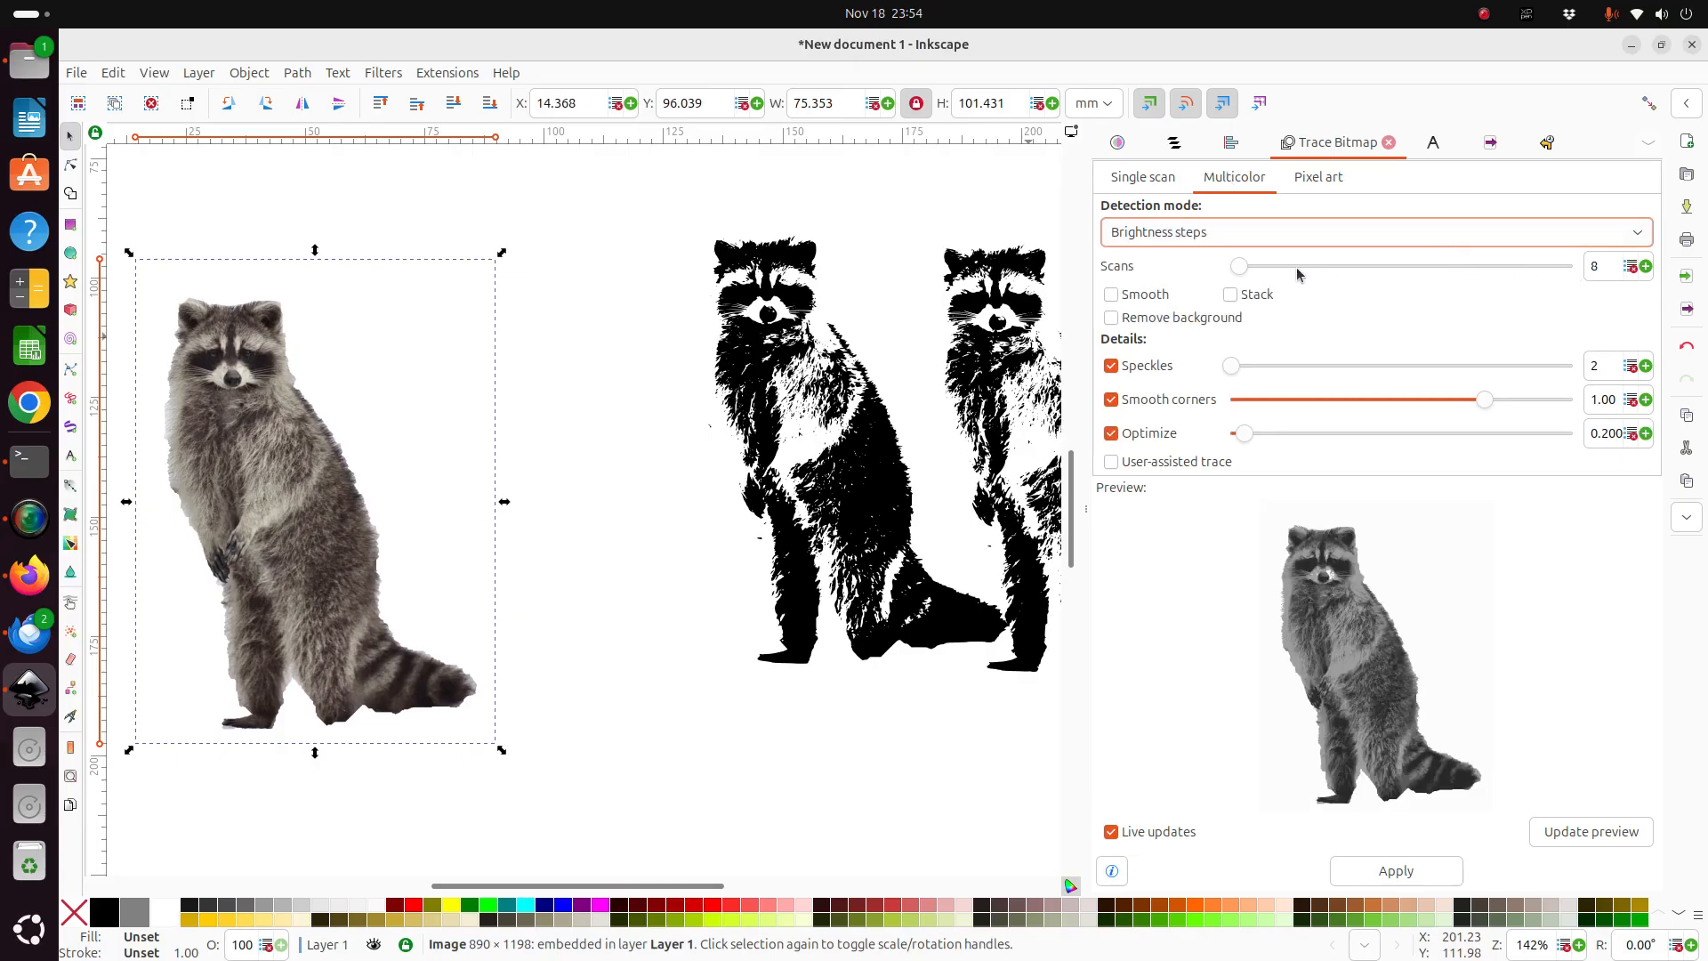
left_click(1630, 268)
left_click(1631, 267)
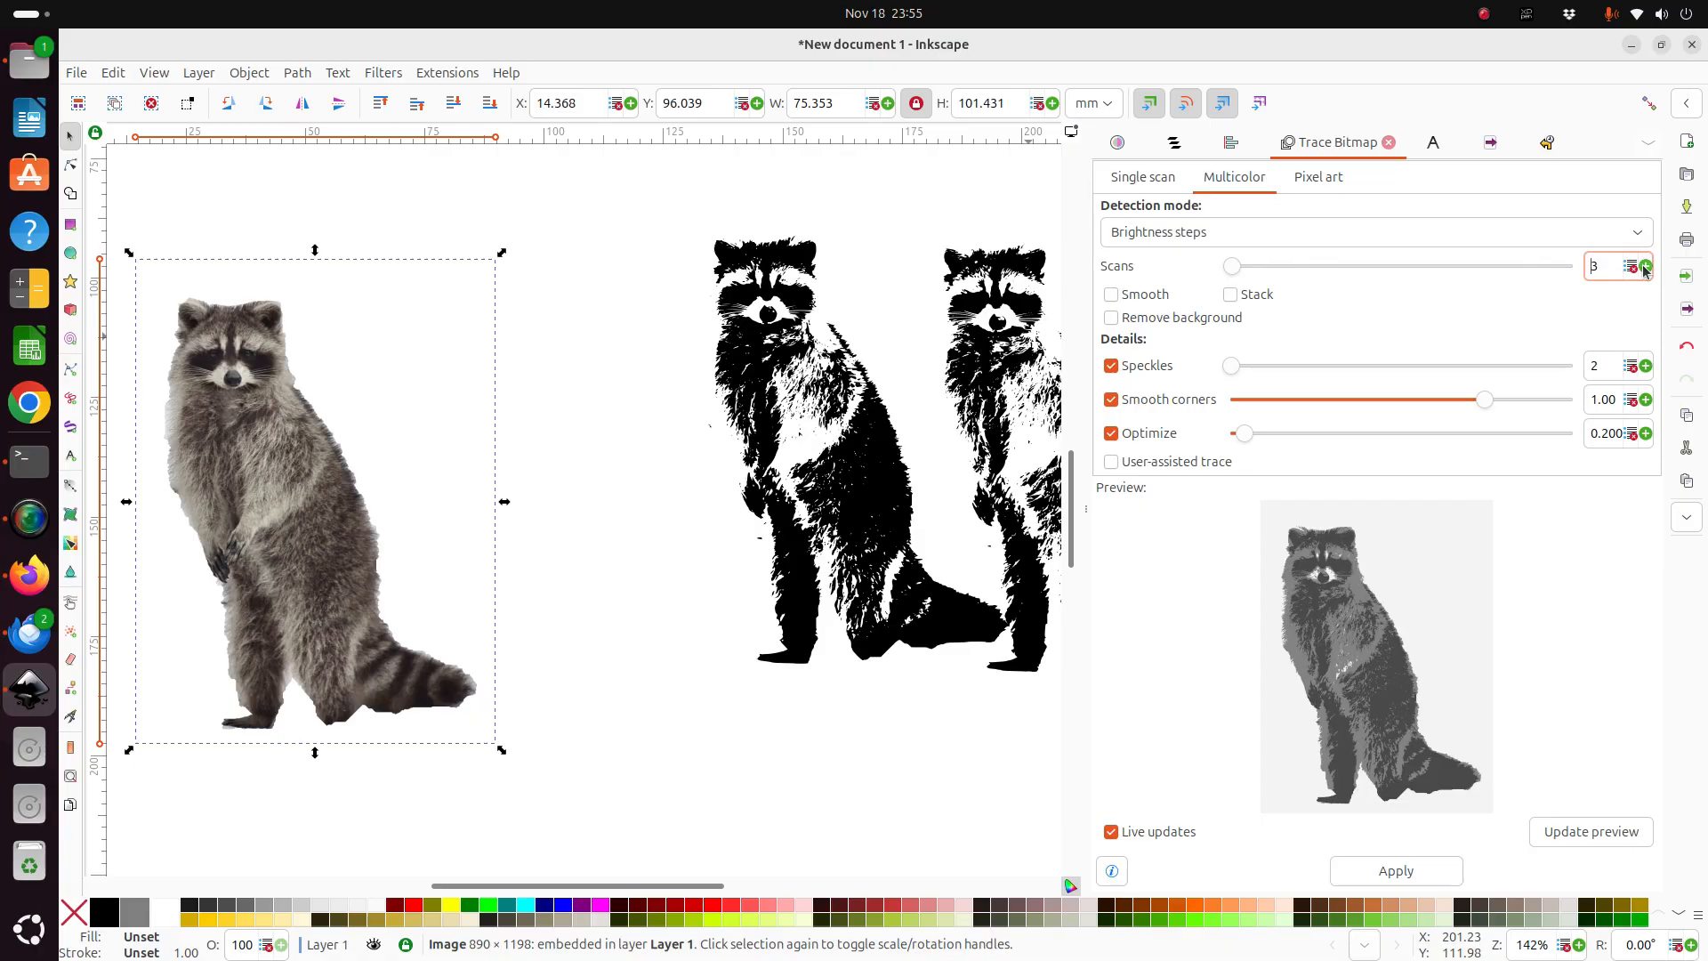
left_click(1643, 267)
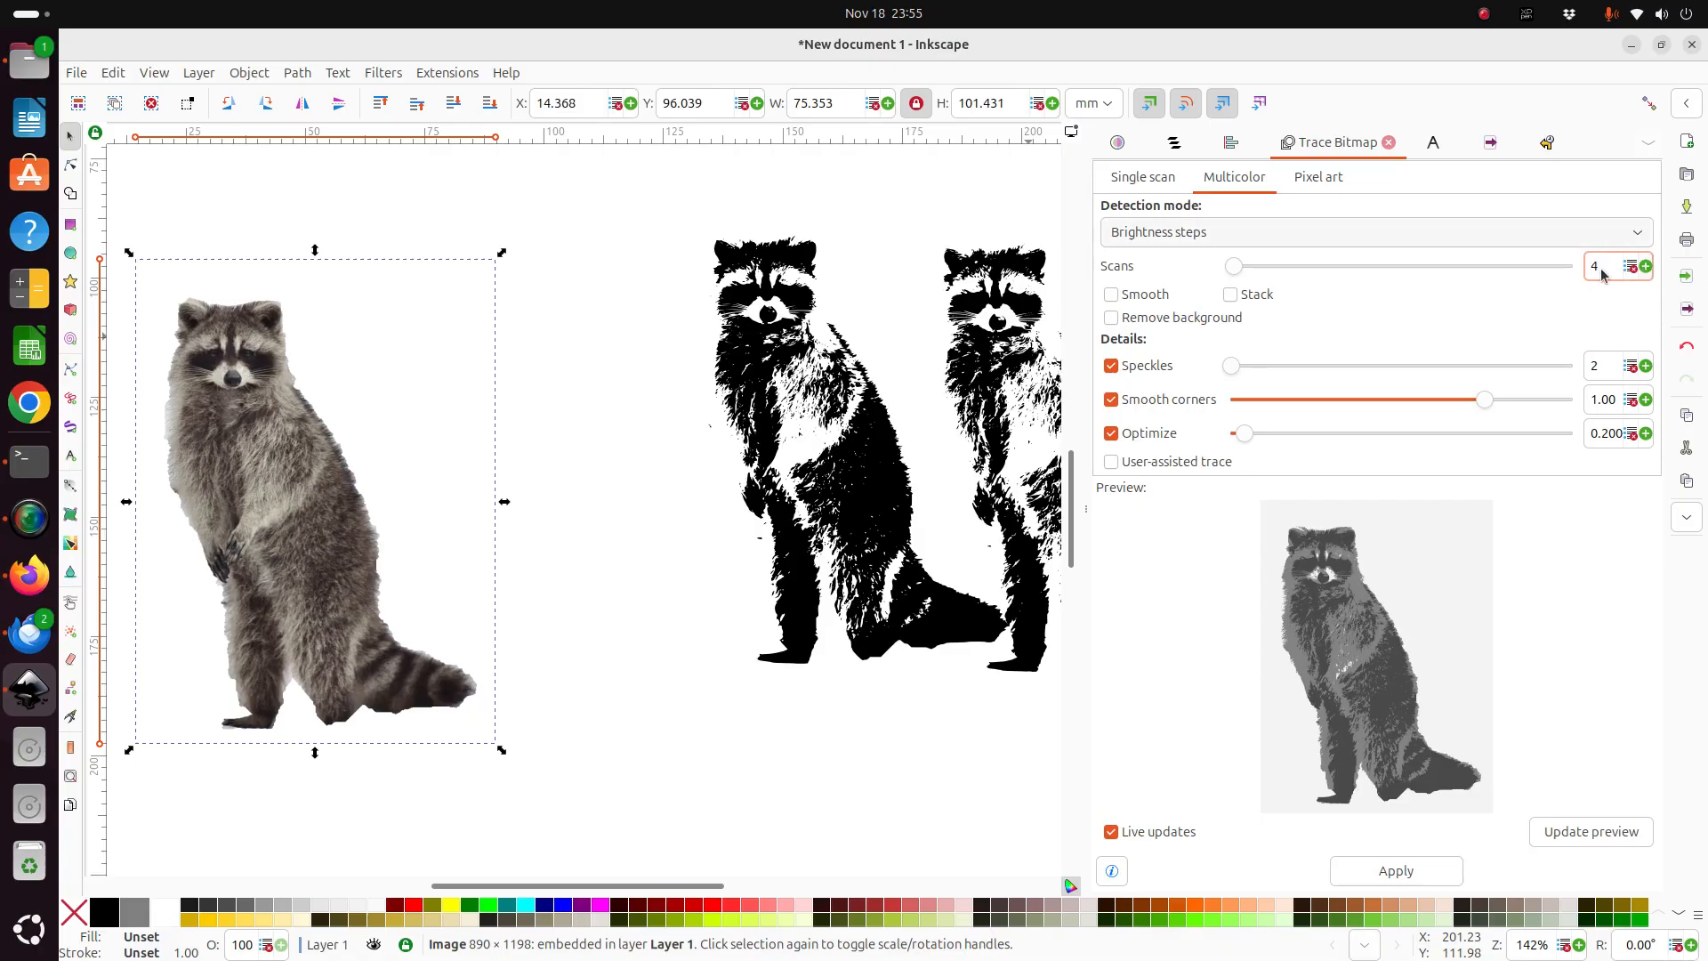
left_click(1630, 838)
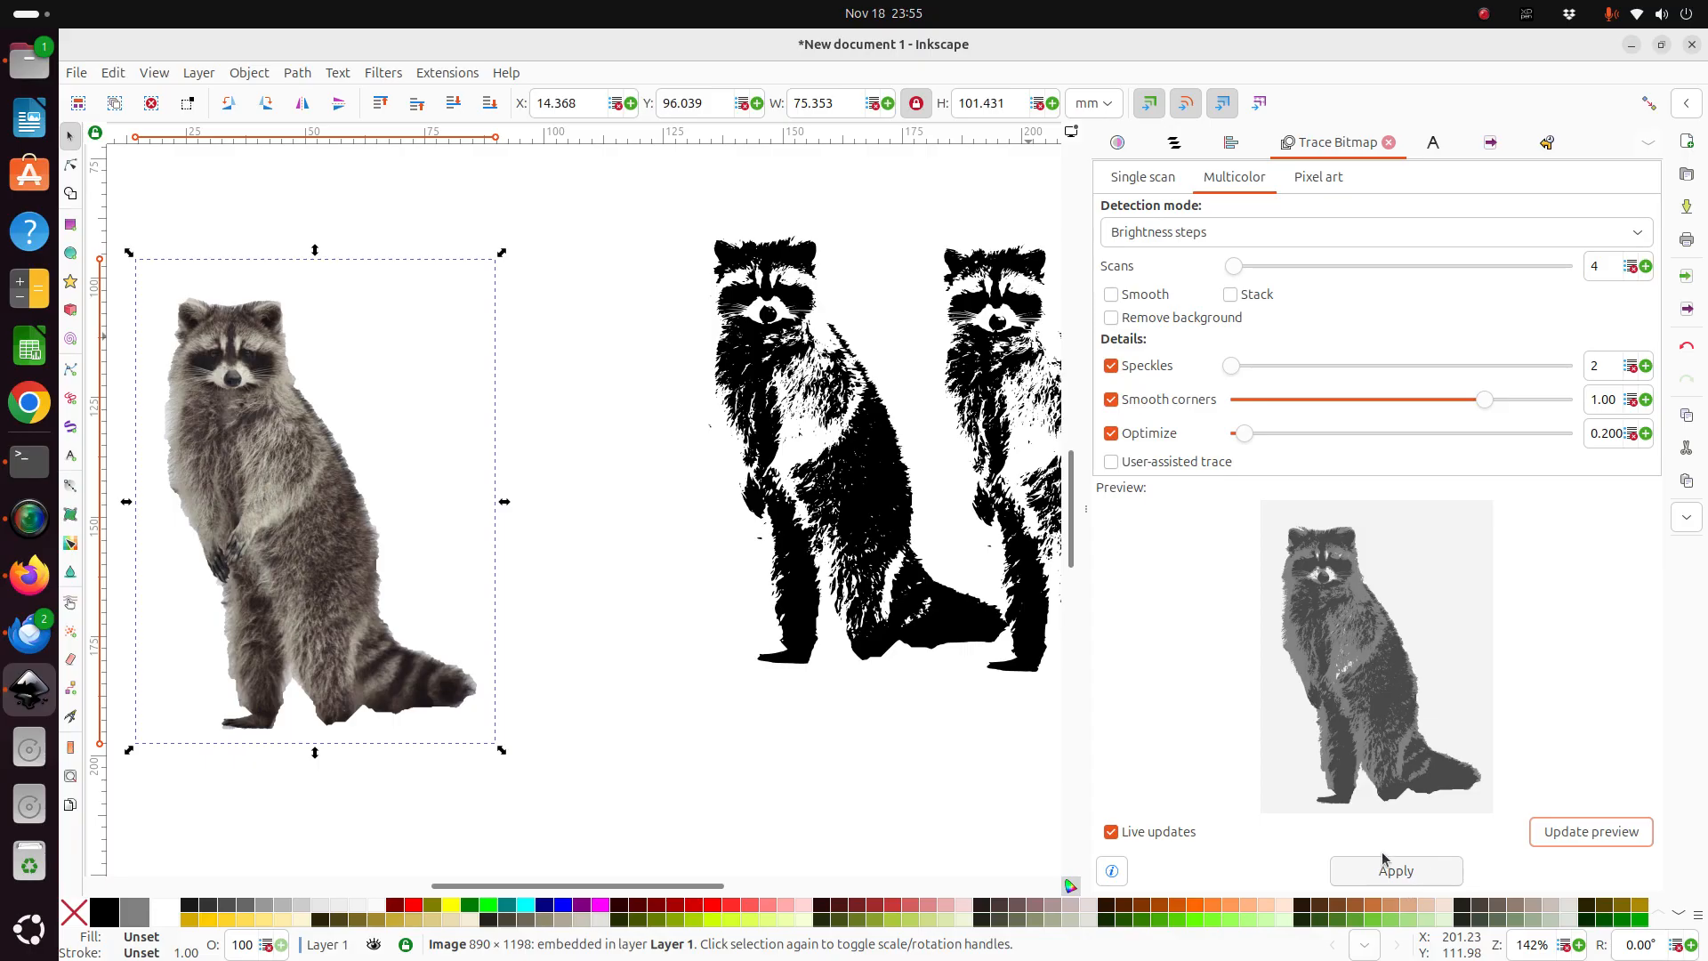
Enable background removal and stacking for the multicolor trace, and apply it to the raccoon photo.
left_click(1112, 317)
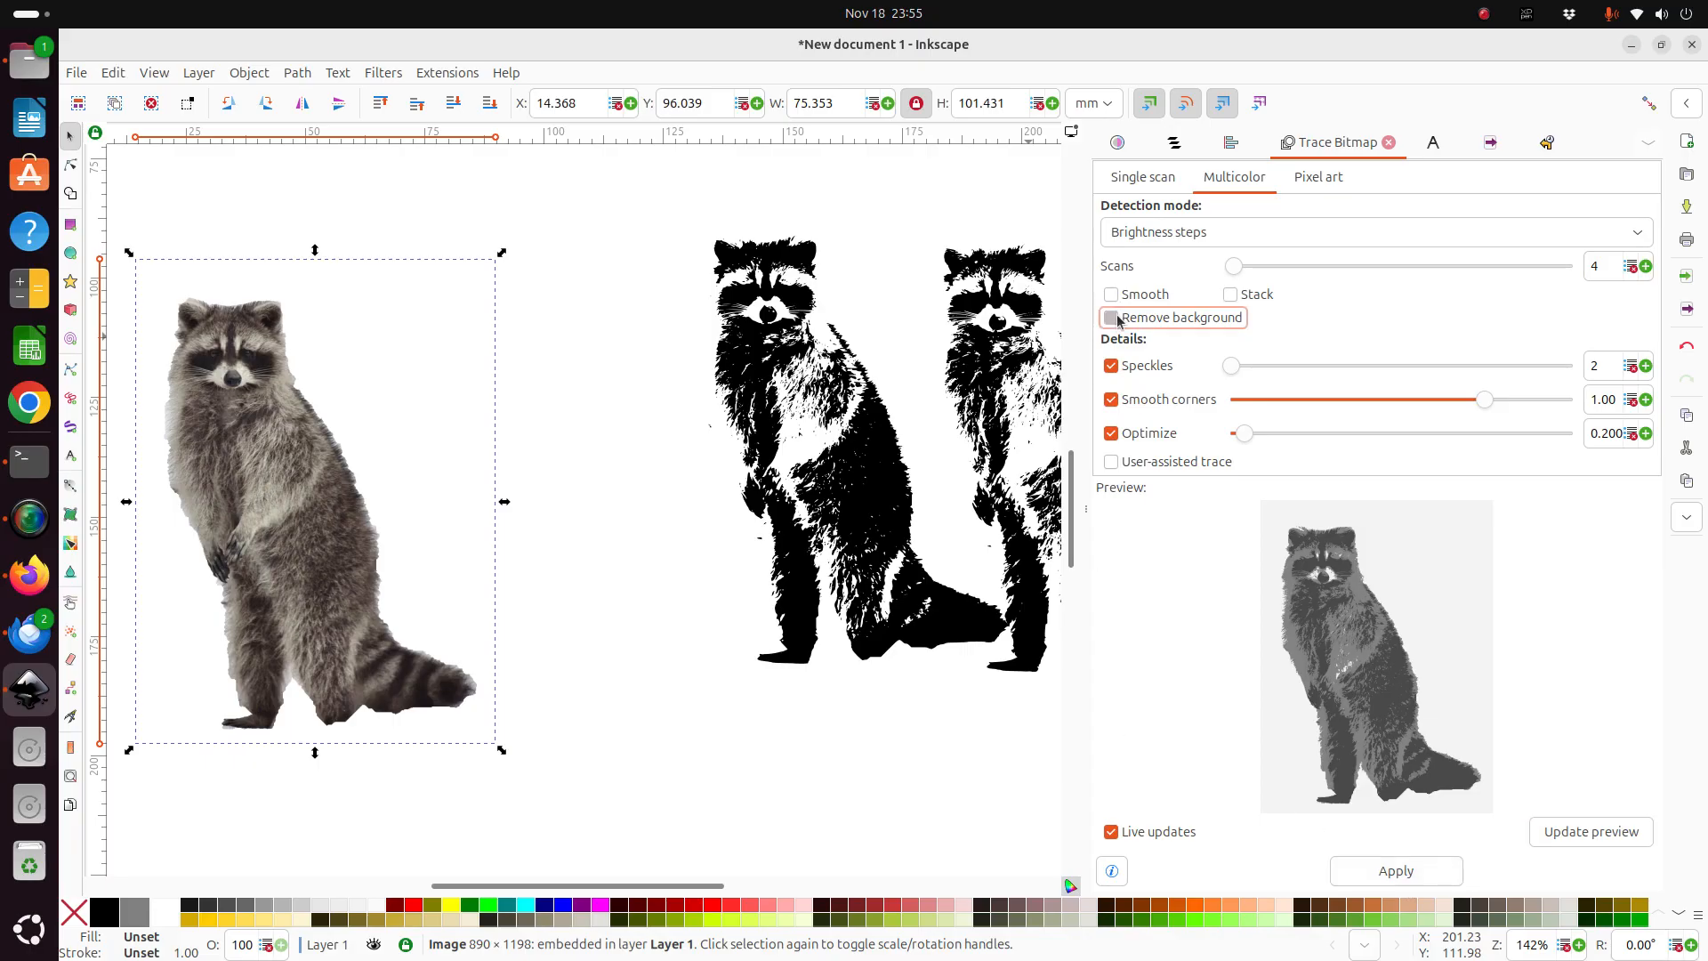
left_click(1232, 294)
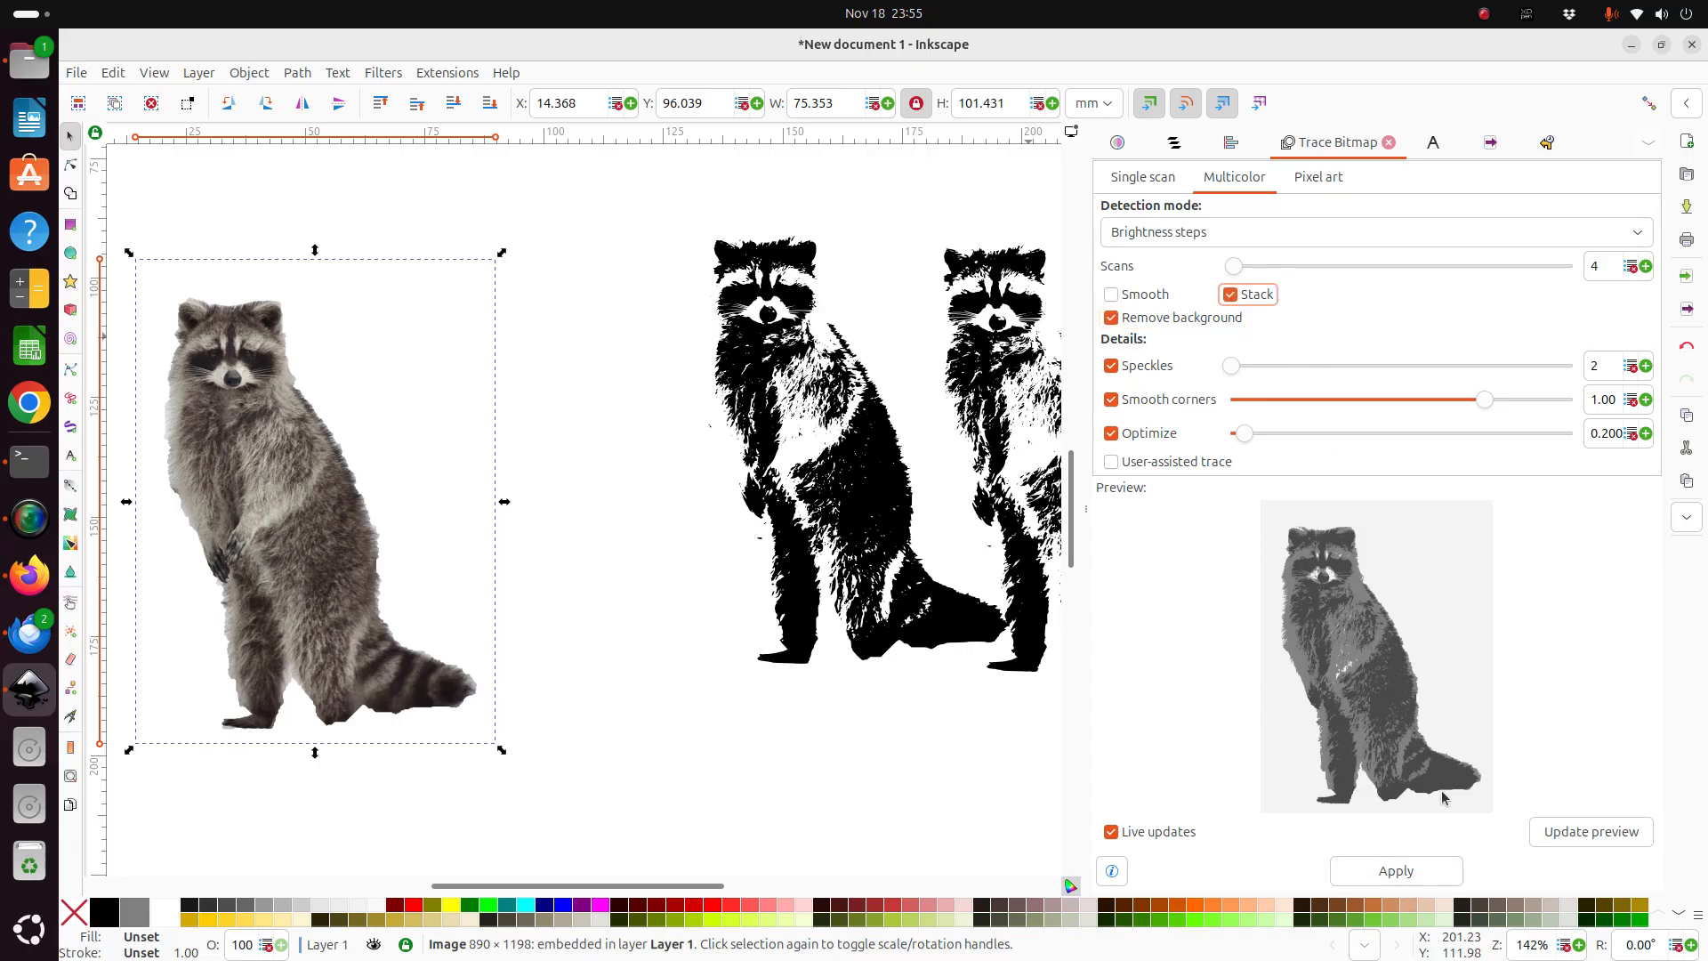
left_click(1403, 871)
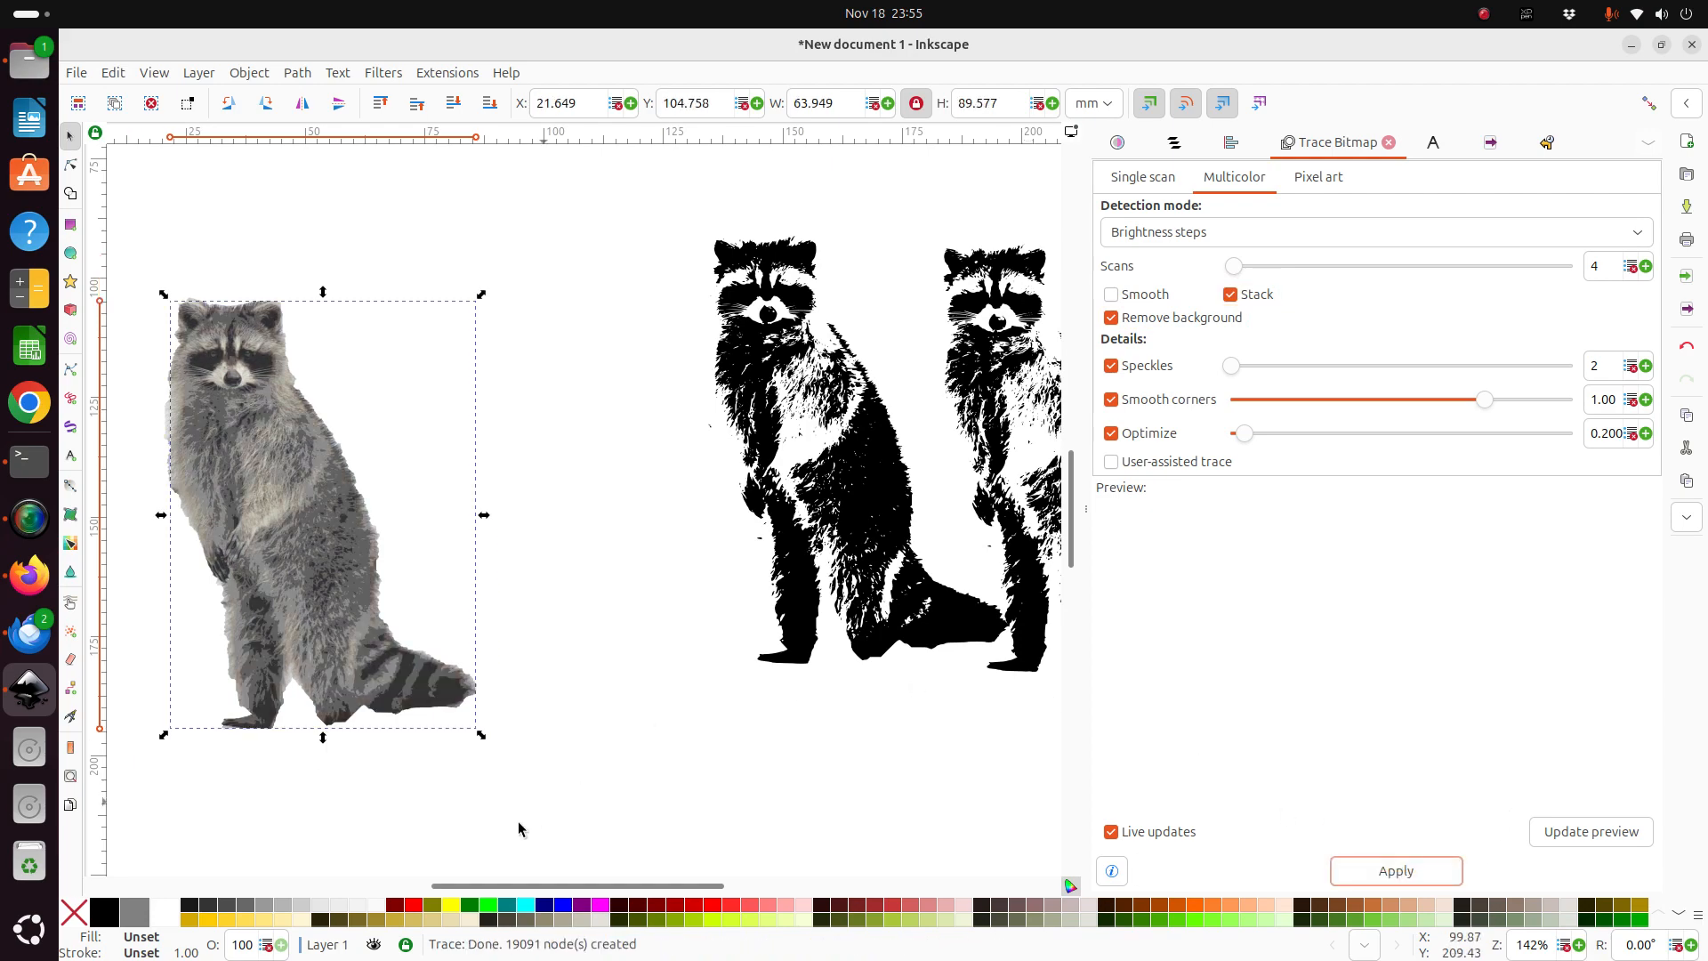
Move the traced grayscale group off the photo into the gap before the black tracings, to about X 75.5 mm, Y 99.4 mm.
left_click_drag(528, 887, 468, 888)
left_click(531, 547)
mouse_move(531, 547)
left_mouse_down()
mouse_move(785, 527)
mouse_move(807, 558)
left_mouse_up()
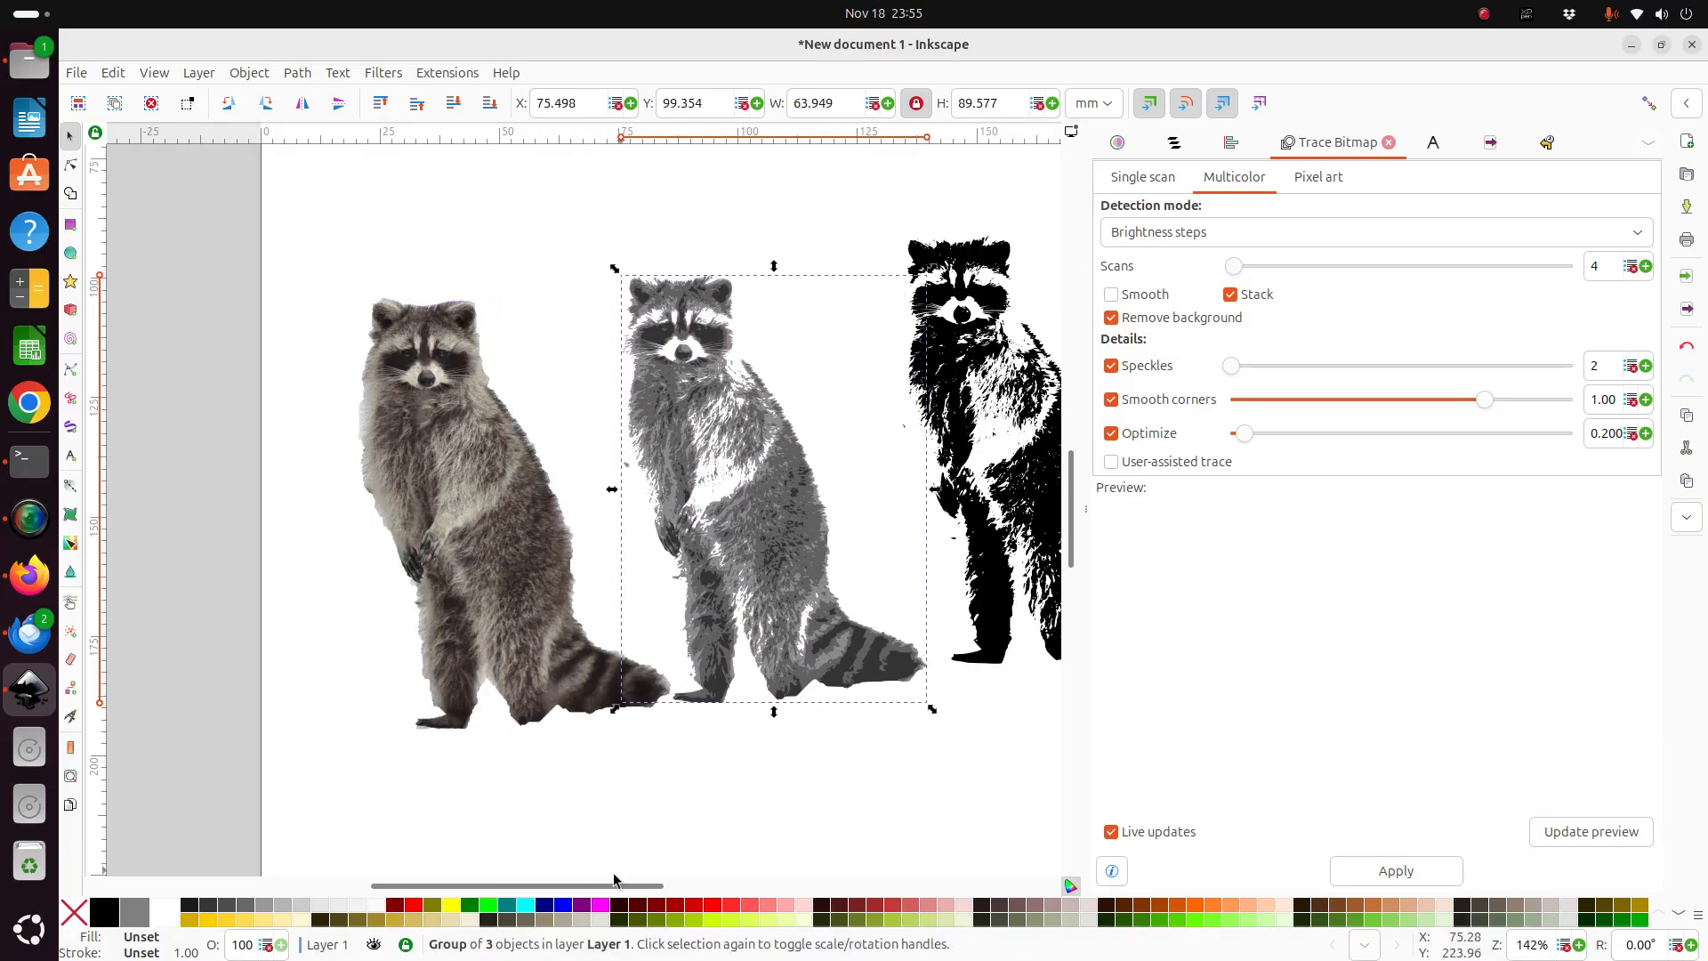
Enter the traced group and move its darkest tone layer to the empty area below the black tracings.
left_click_drag(610, 888, 677, 889)
scroll(834, 597, "down", 2)
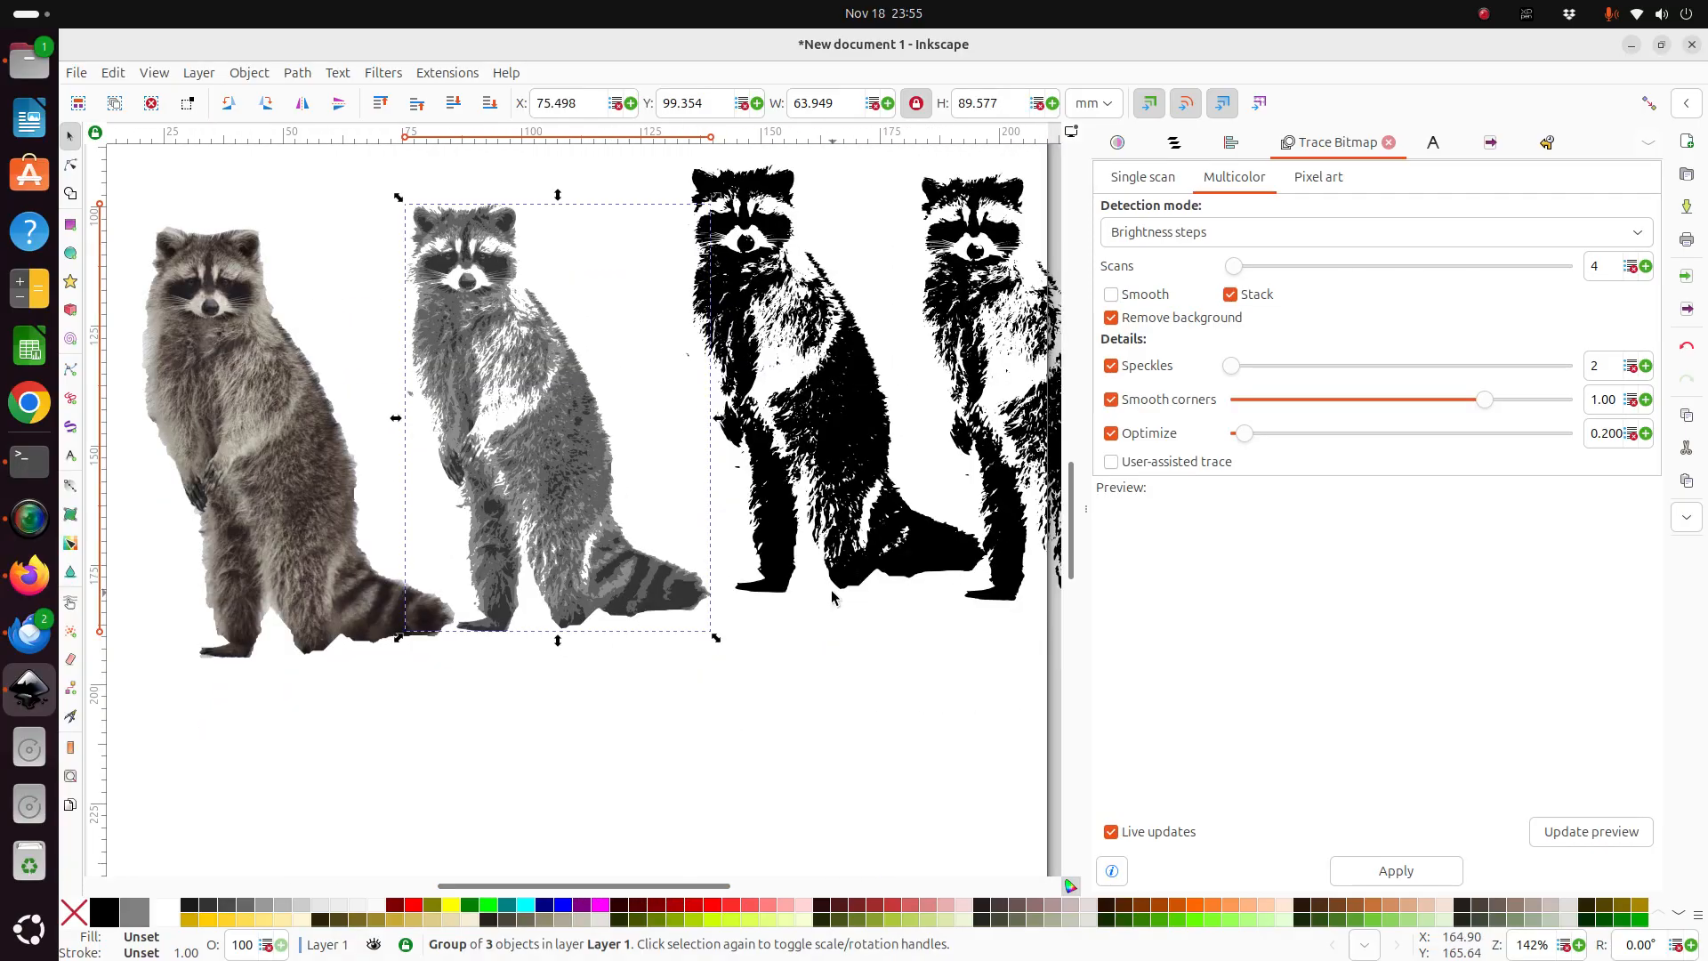
double_click(562, 396)
left_click(562, 395)
mouse_move(566, 398)
left_mouse_down()
mouse_move(656, 556)
mouse_move(800, 676)
mouse_move(923, 855)
left_mouse_up()
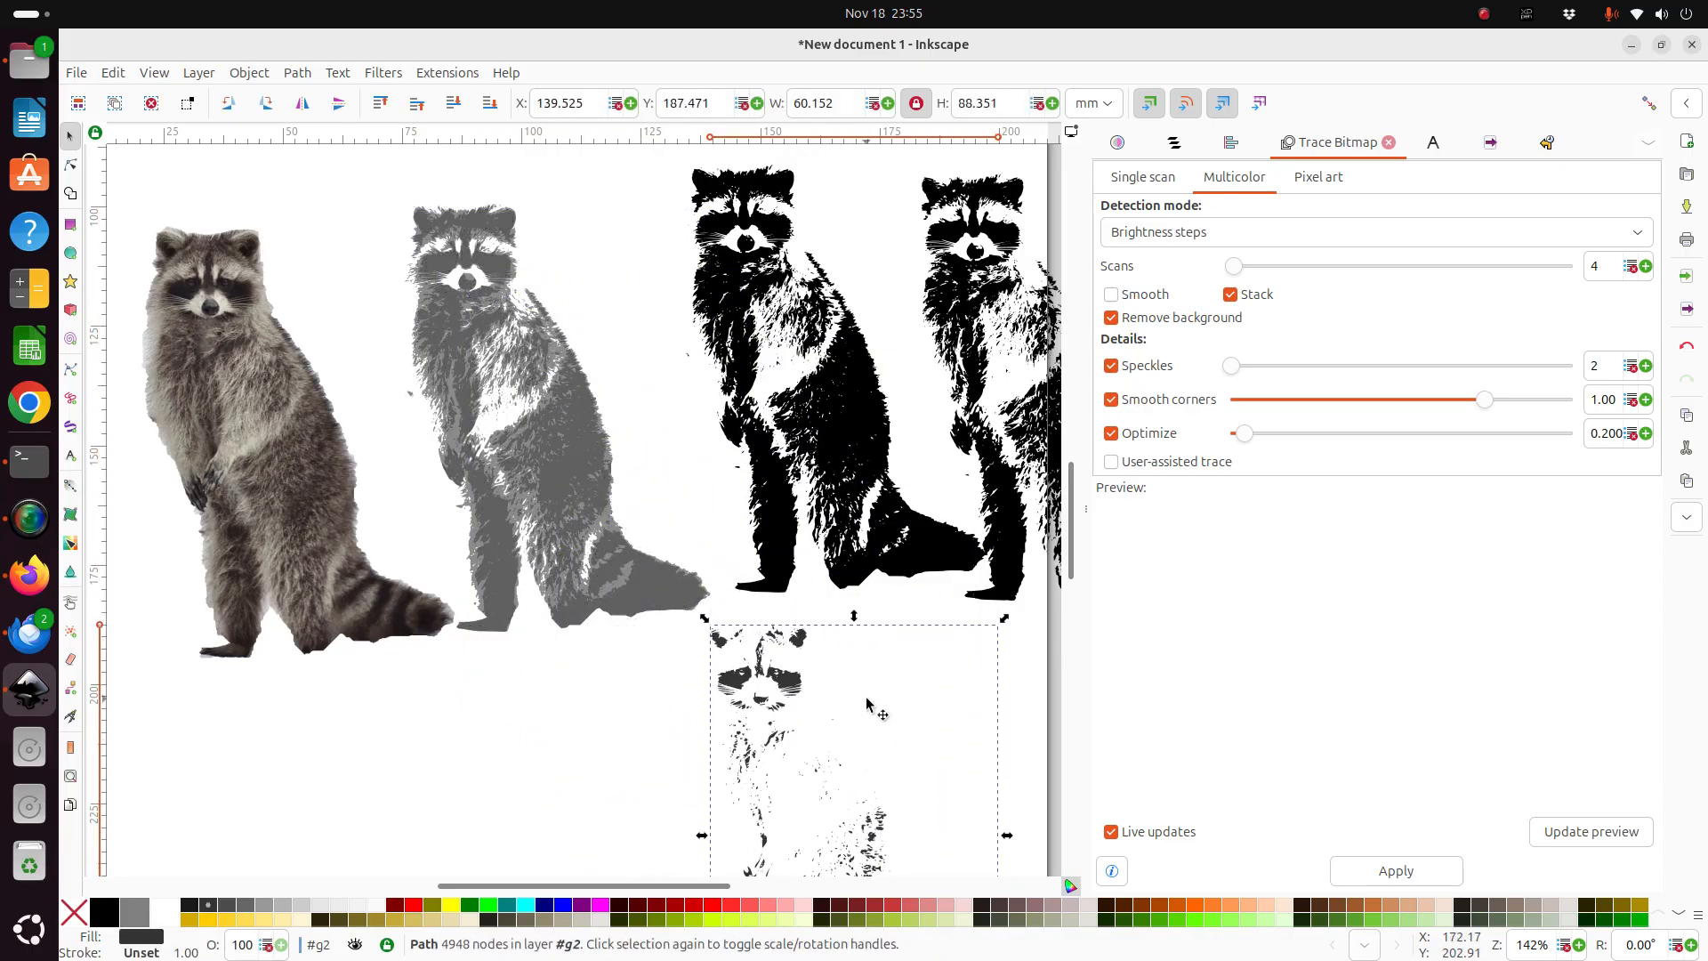
Separate the mid-gray and light-gray tone layers and place them in a row beside the darkest layer, lightest one first.
scroll(867, 673, "down", 6)
scroll(867, 673, "up", 2)
left_click_drag(544, 341, 586, 786)
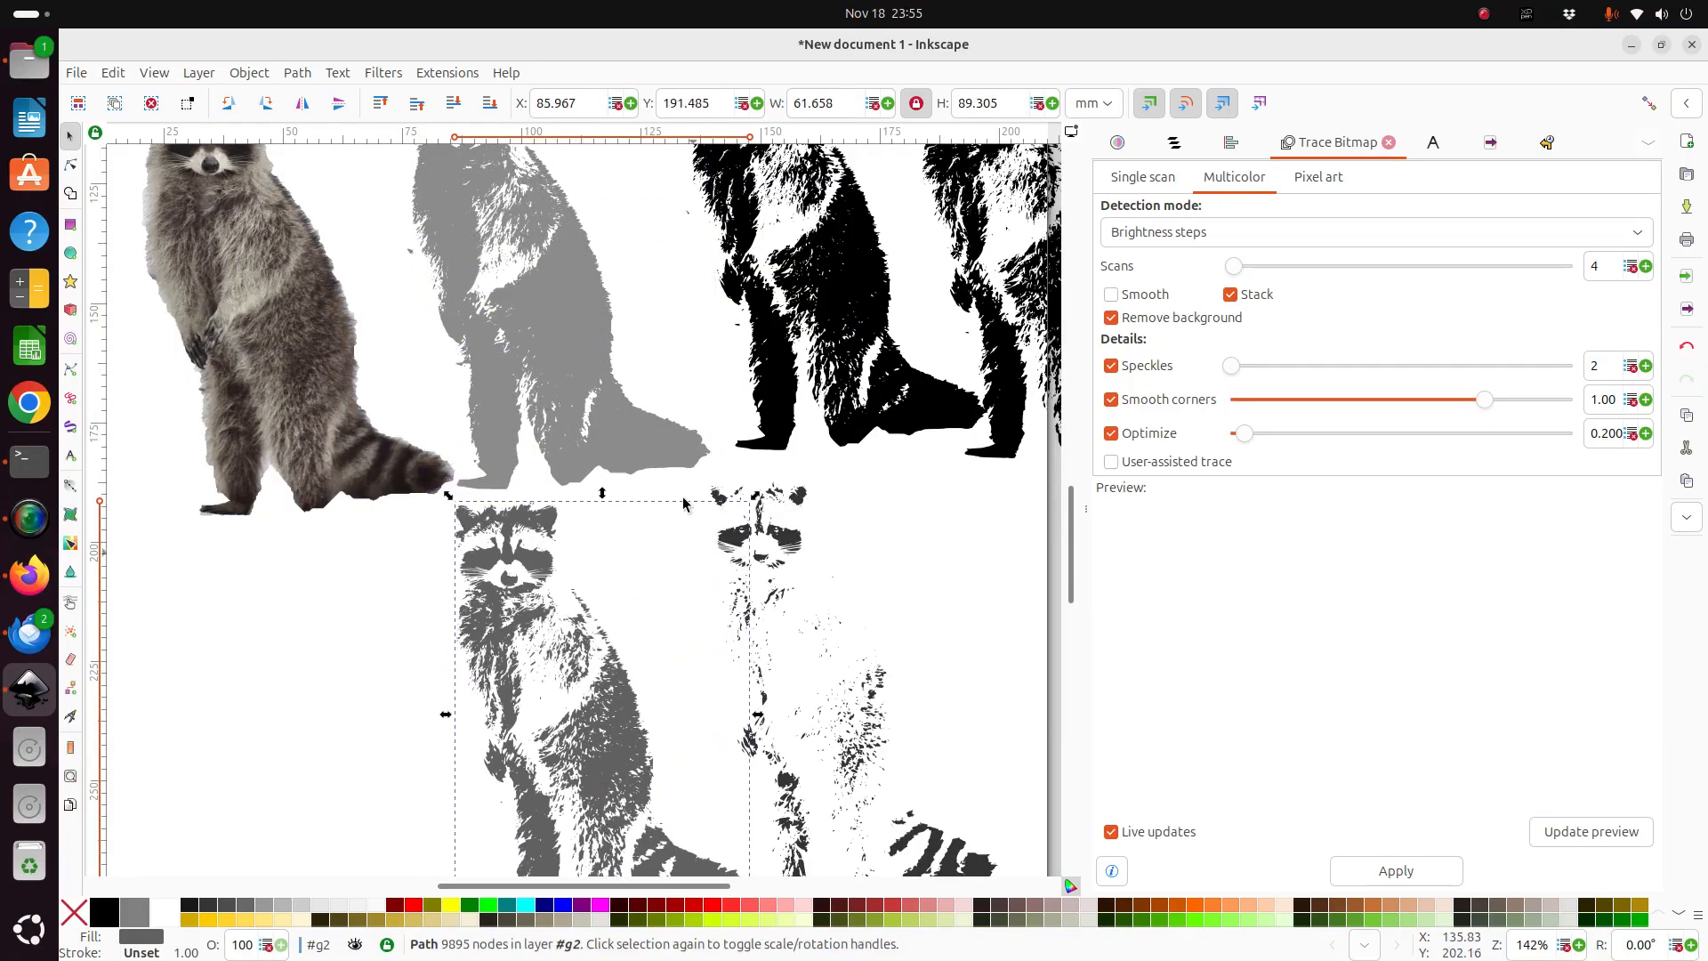
mouse_move(560, 314)
left_mouse_down()
mouse_move(367, 658)
mouse_move(361, 772)
mouse_move(343, 778)
left_mouse_up()
scroll(340, 607, "down", 4)
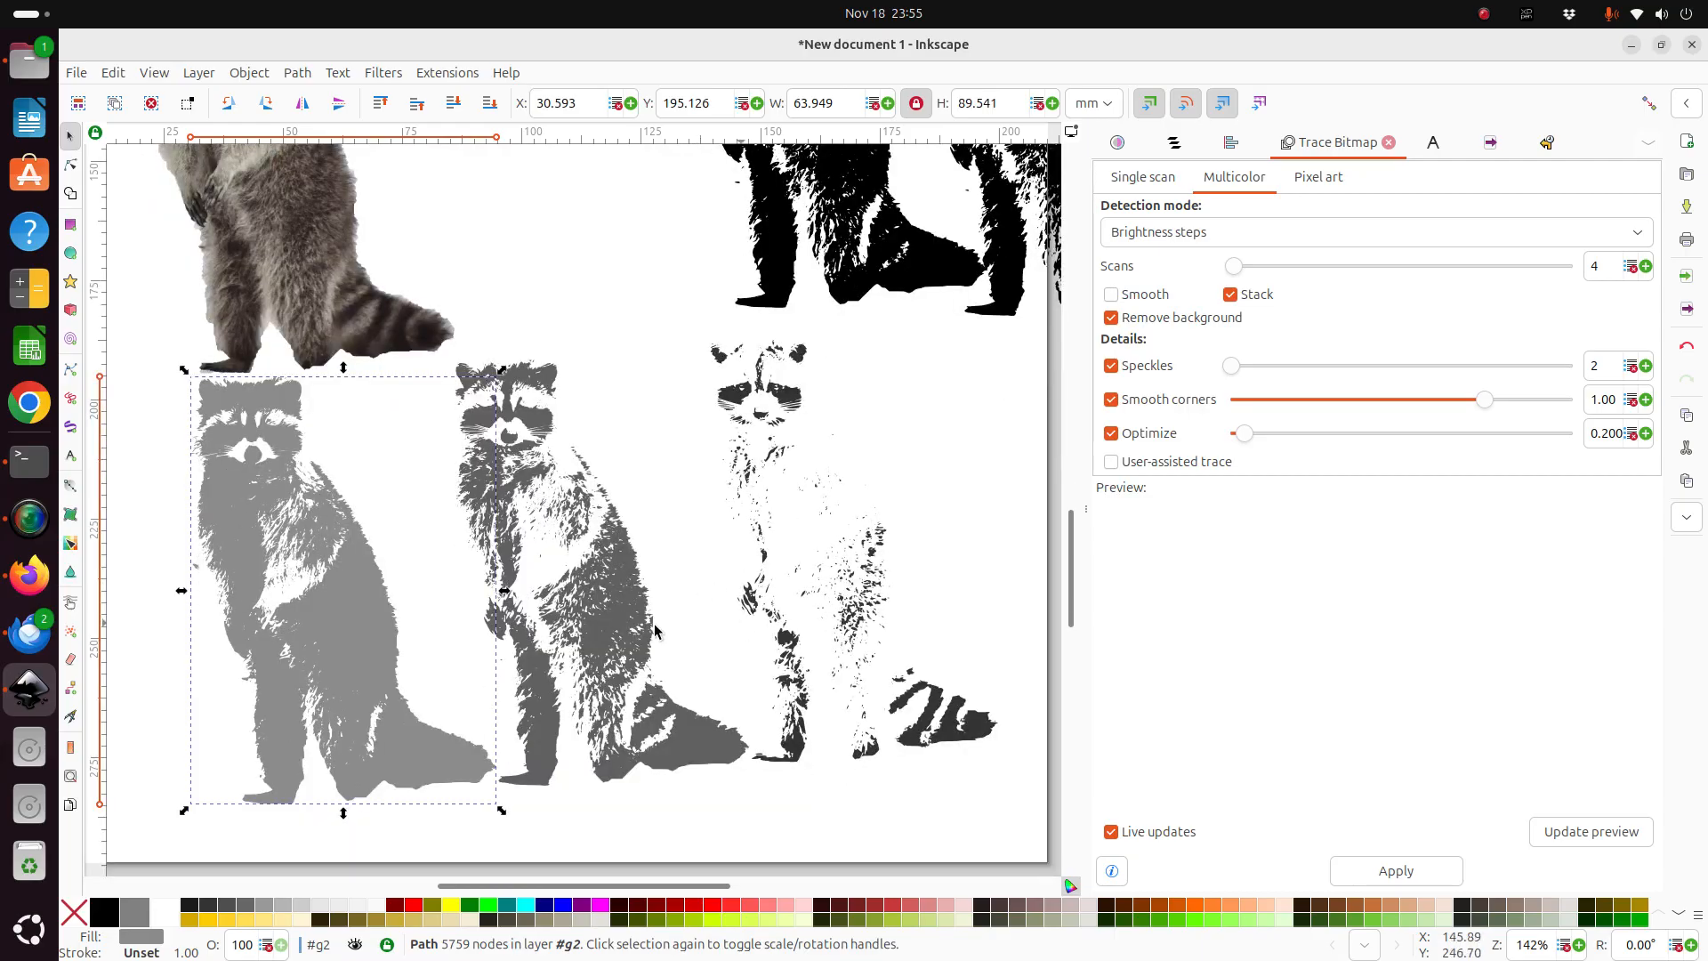
left_click_drag(299, 607, 297, 604)
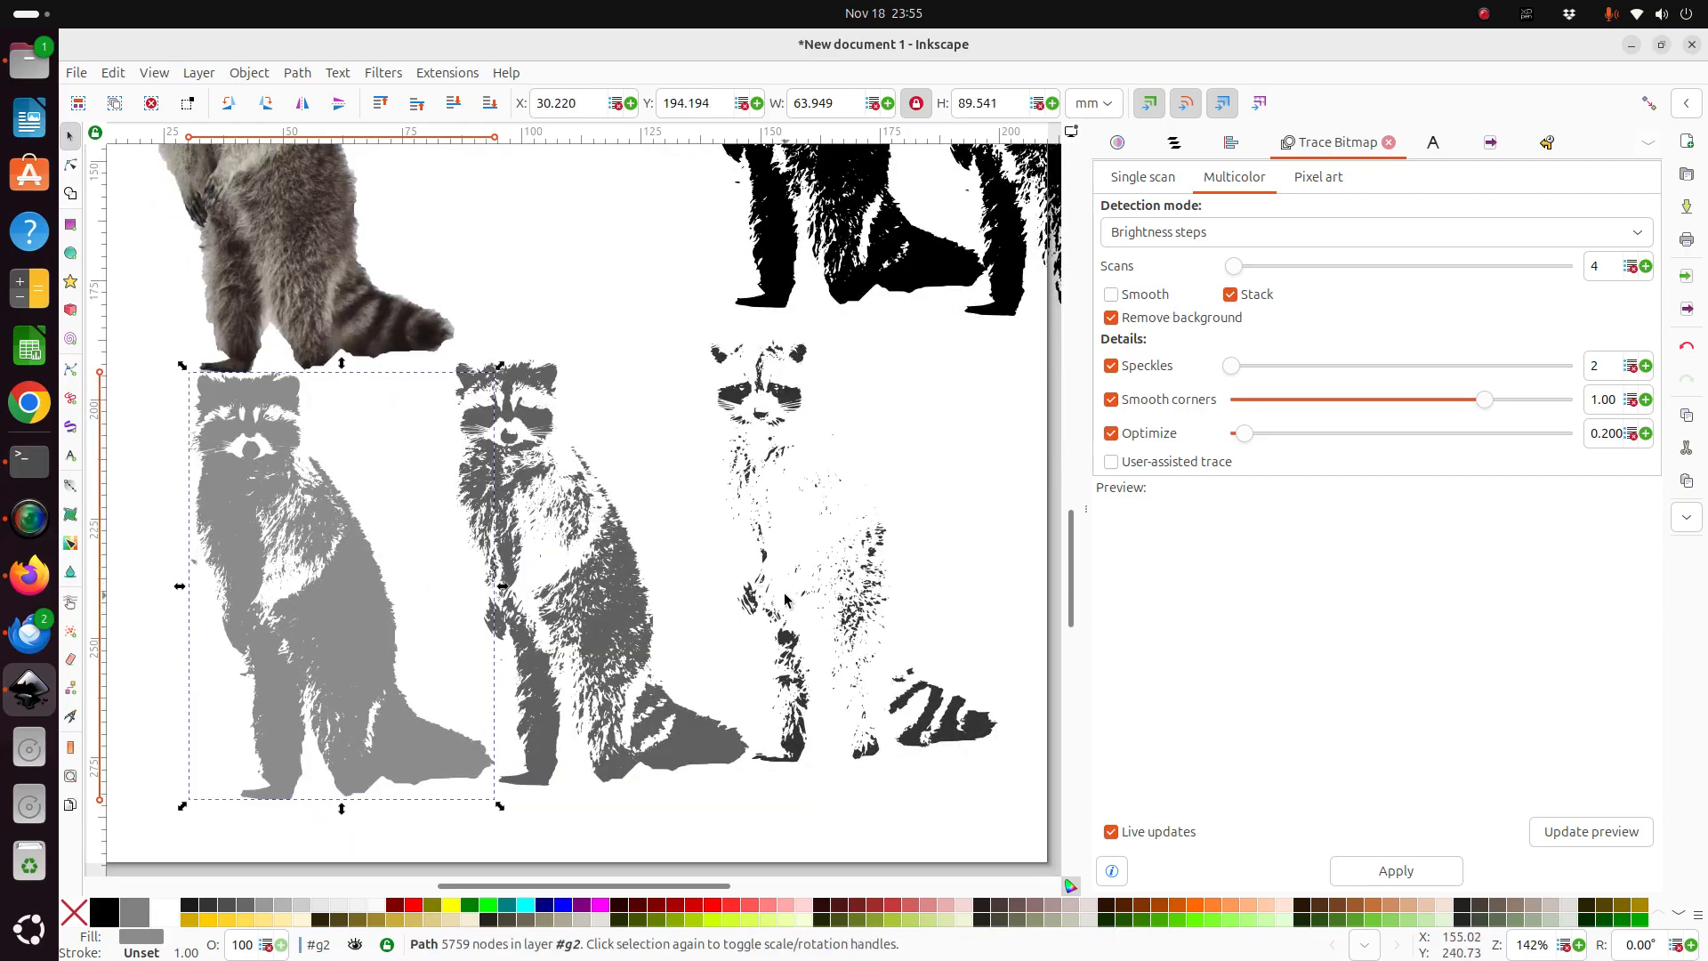
Overlay the darkest and mid-gray layers one at a time on the light-gray raccoon, and move each back into the row.
mouse_move(783, 587)
left_mouse_down()
mouse_move(318, 615)
mouse_move(339, 613)
left_mouse_up()
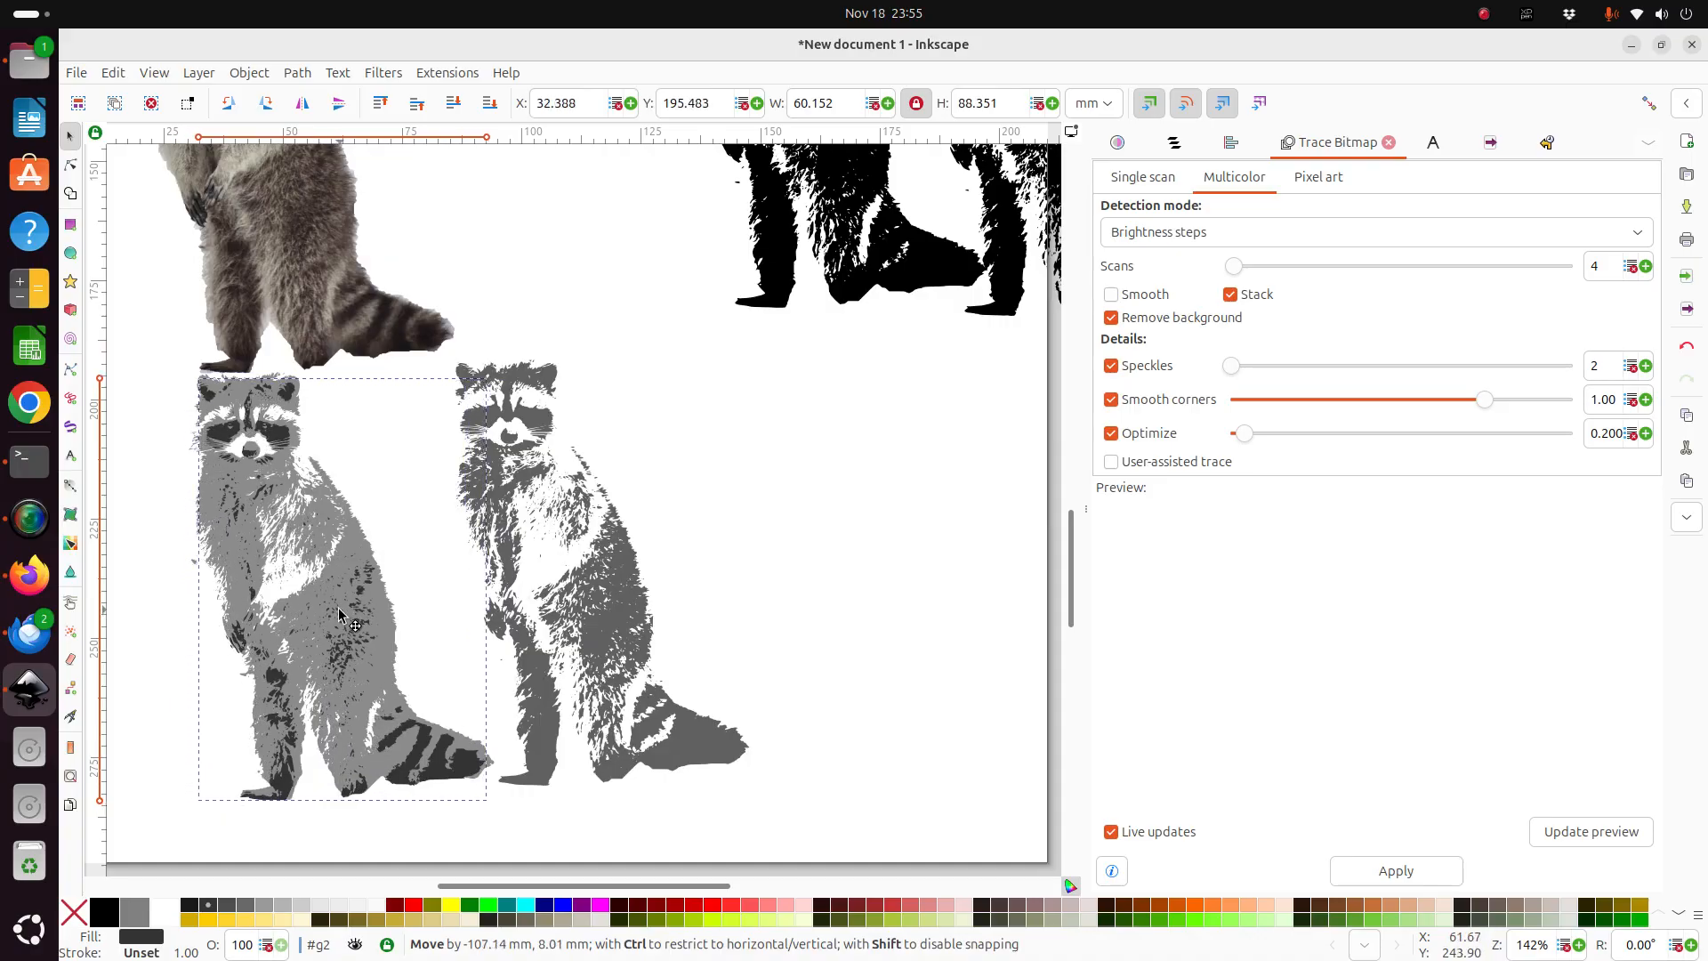
left_click_drag(339, 612, 779, 589)
left_click(563, 590)
left_click_drag(620, 580, 353, 592)
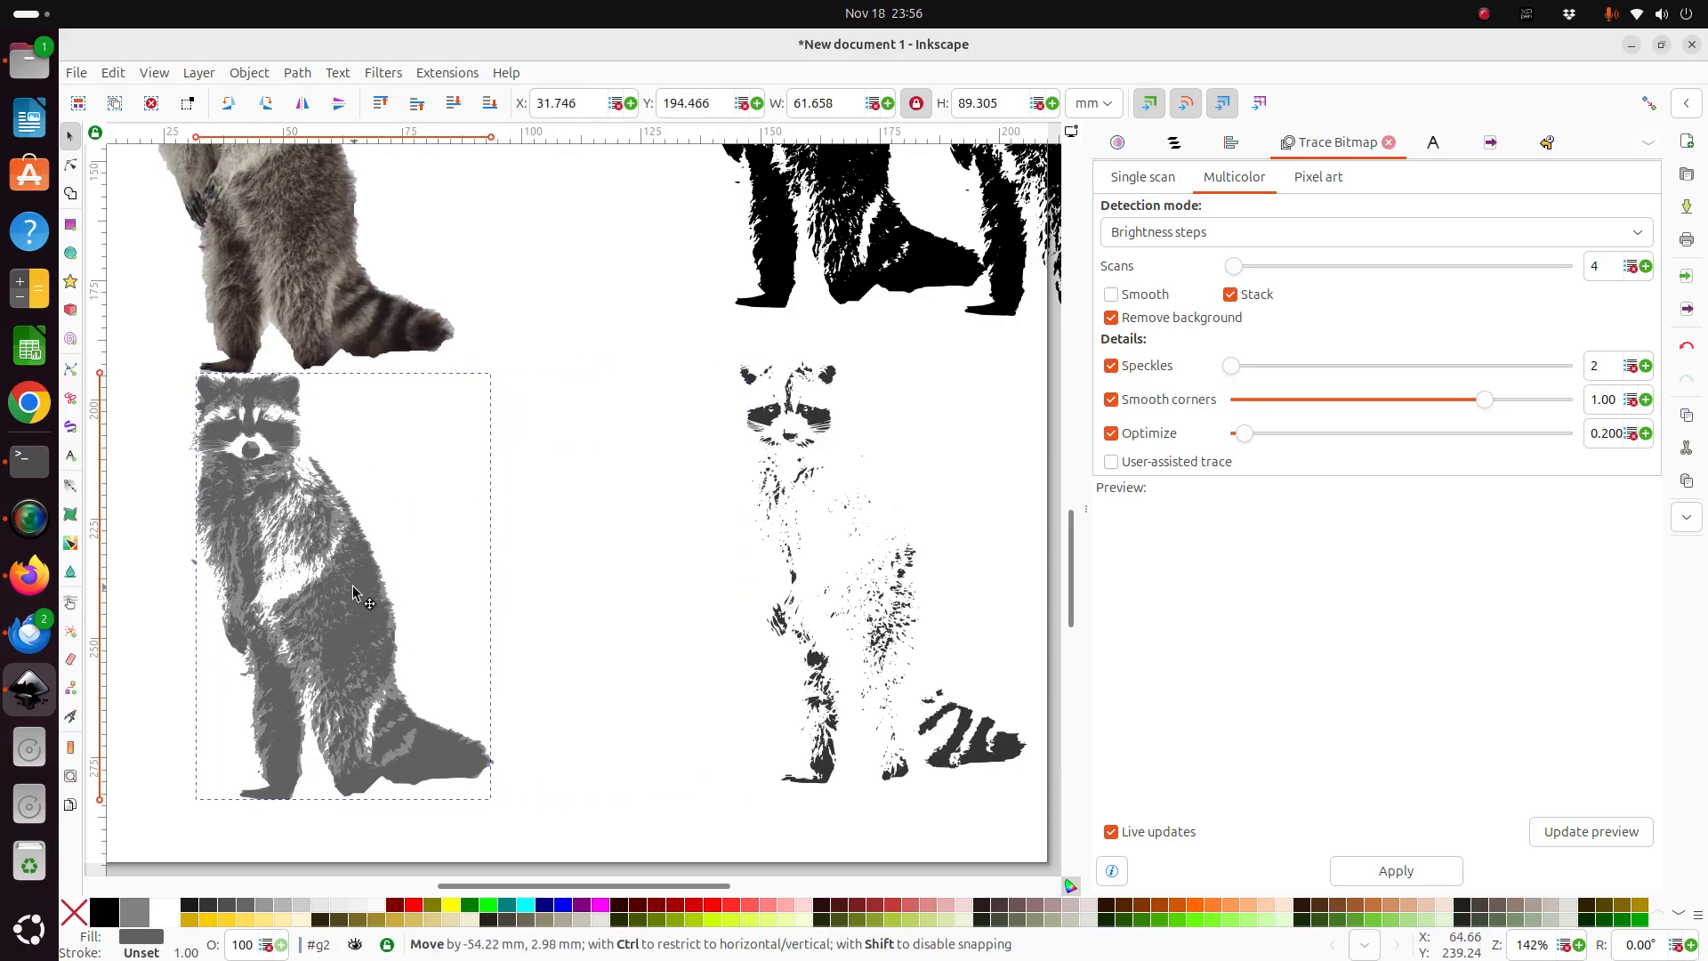
left_click_drag(354, 592, 612, 593)
left_click(889, 565)
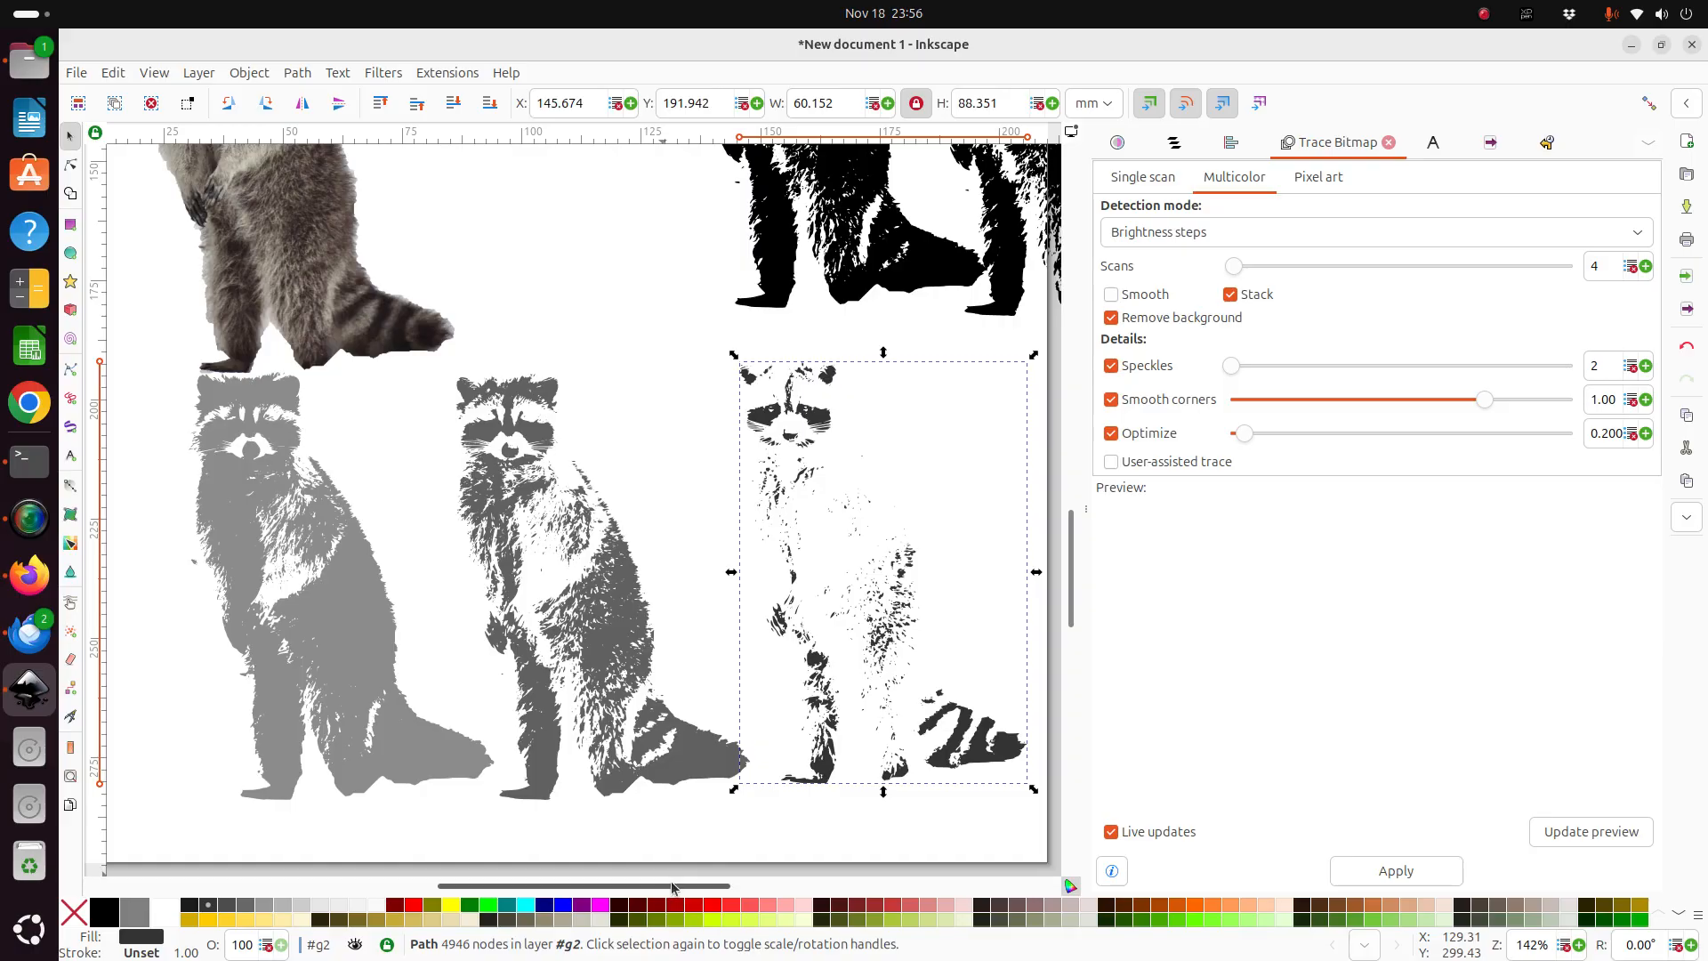
Trace the raccoon photo as a single brightness-cutoff scan at threshold 0.535, and delete that tracing after moving it off the photo.
scroll(726, 600, "up", 8)
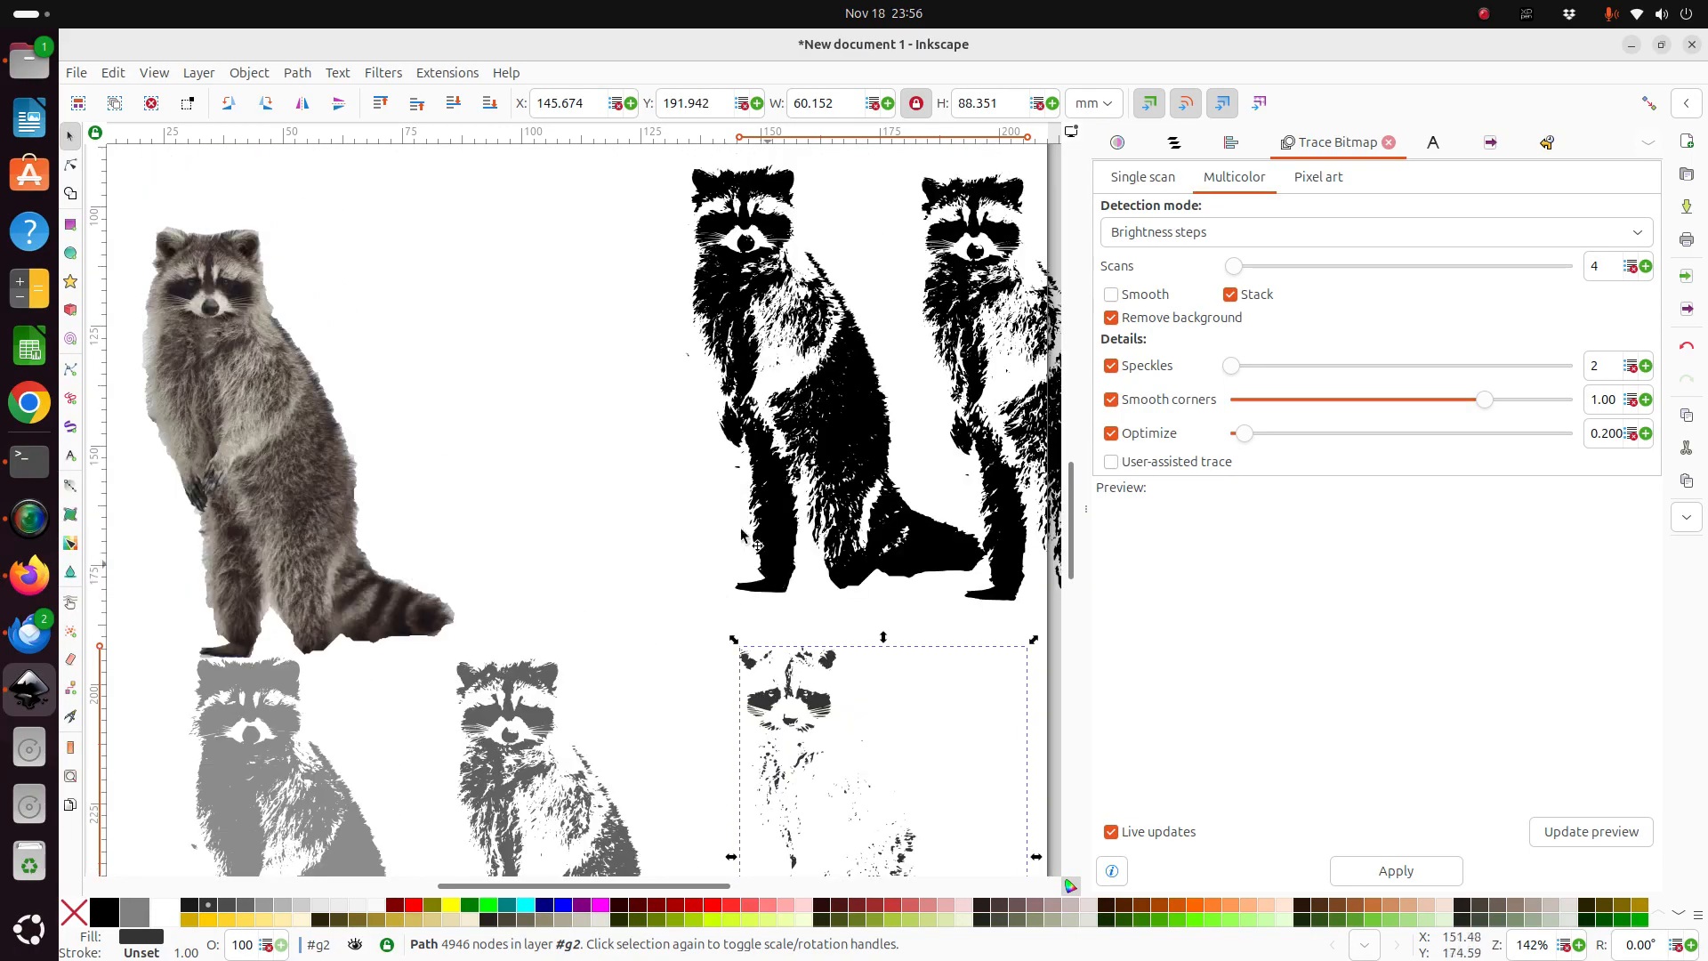
left_click(240, 365)
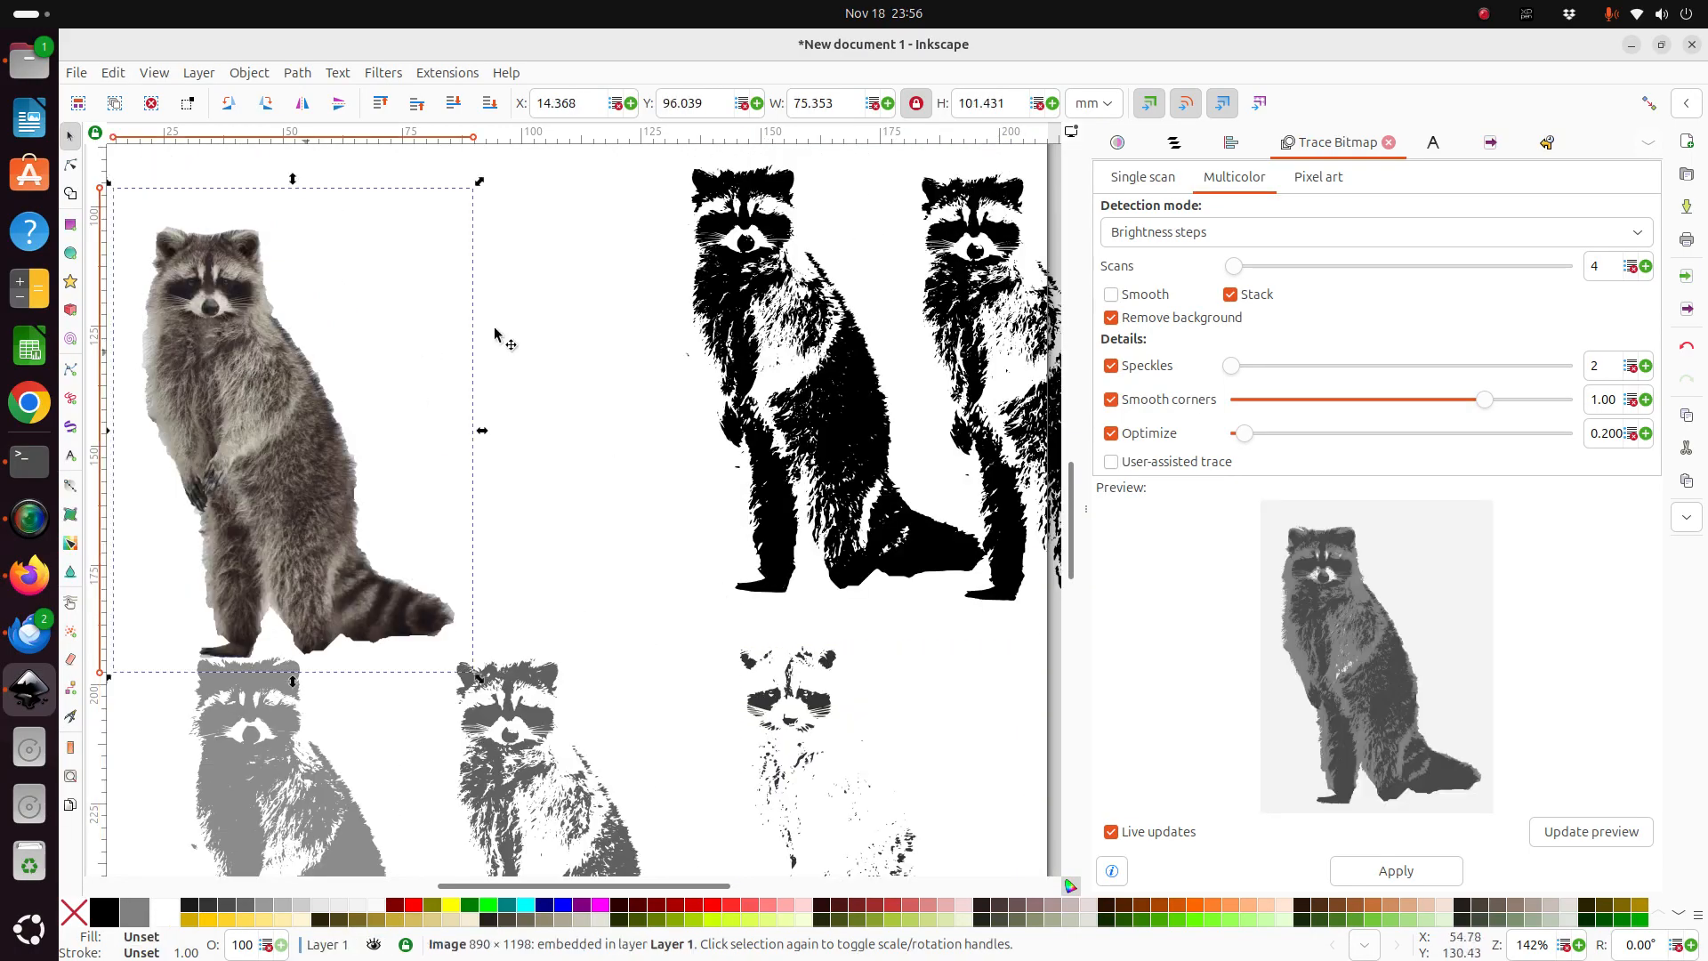
left_click(1234, 230)
left_click(1234, 233)
left_click(1135, 177)
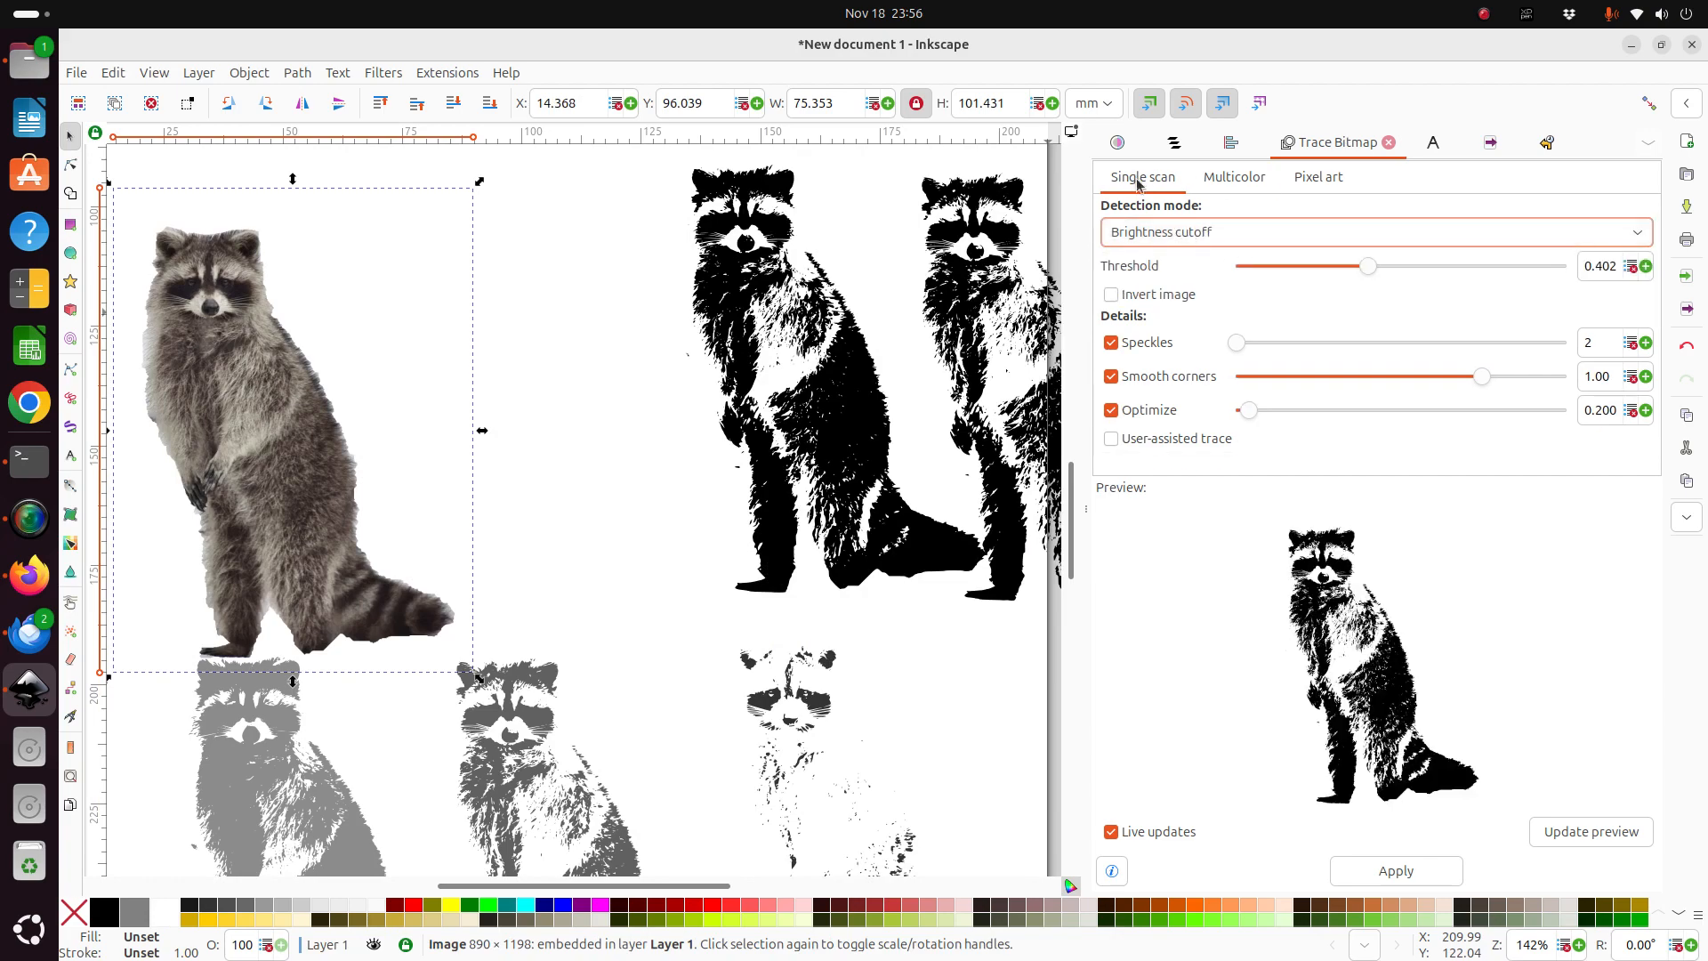
left_click(1175, 229)
left_click(1178, 233)
left_click_drag(1370, 267, 1418, 267)
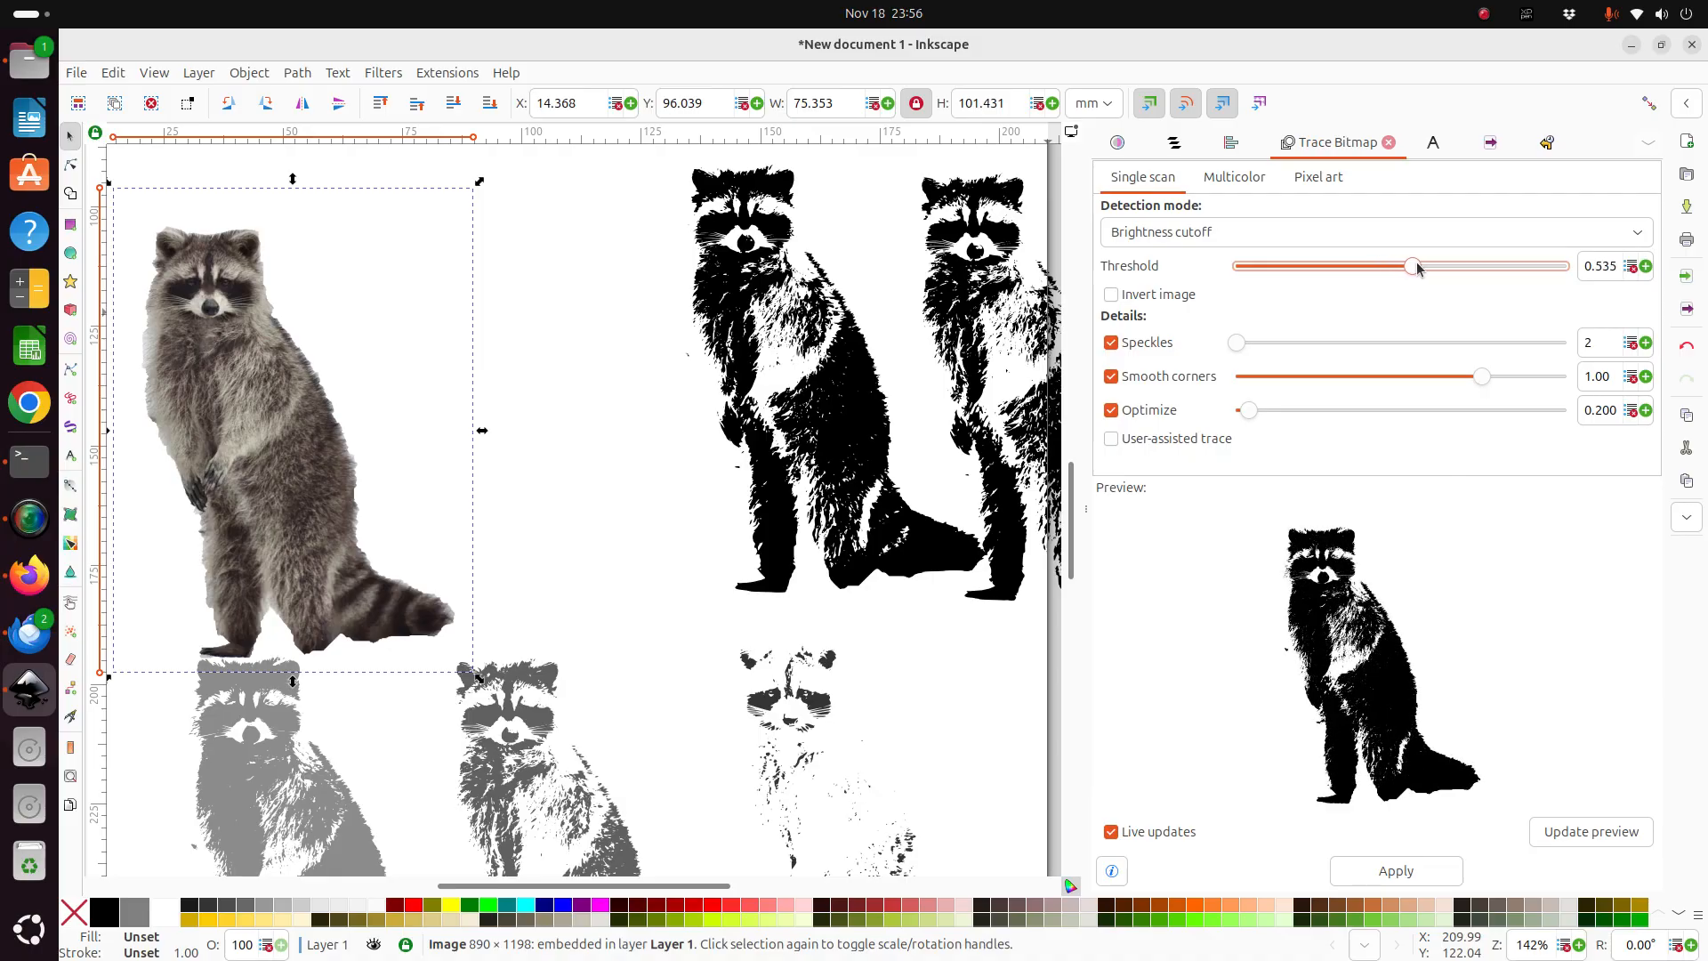
left_click(1394, 870)
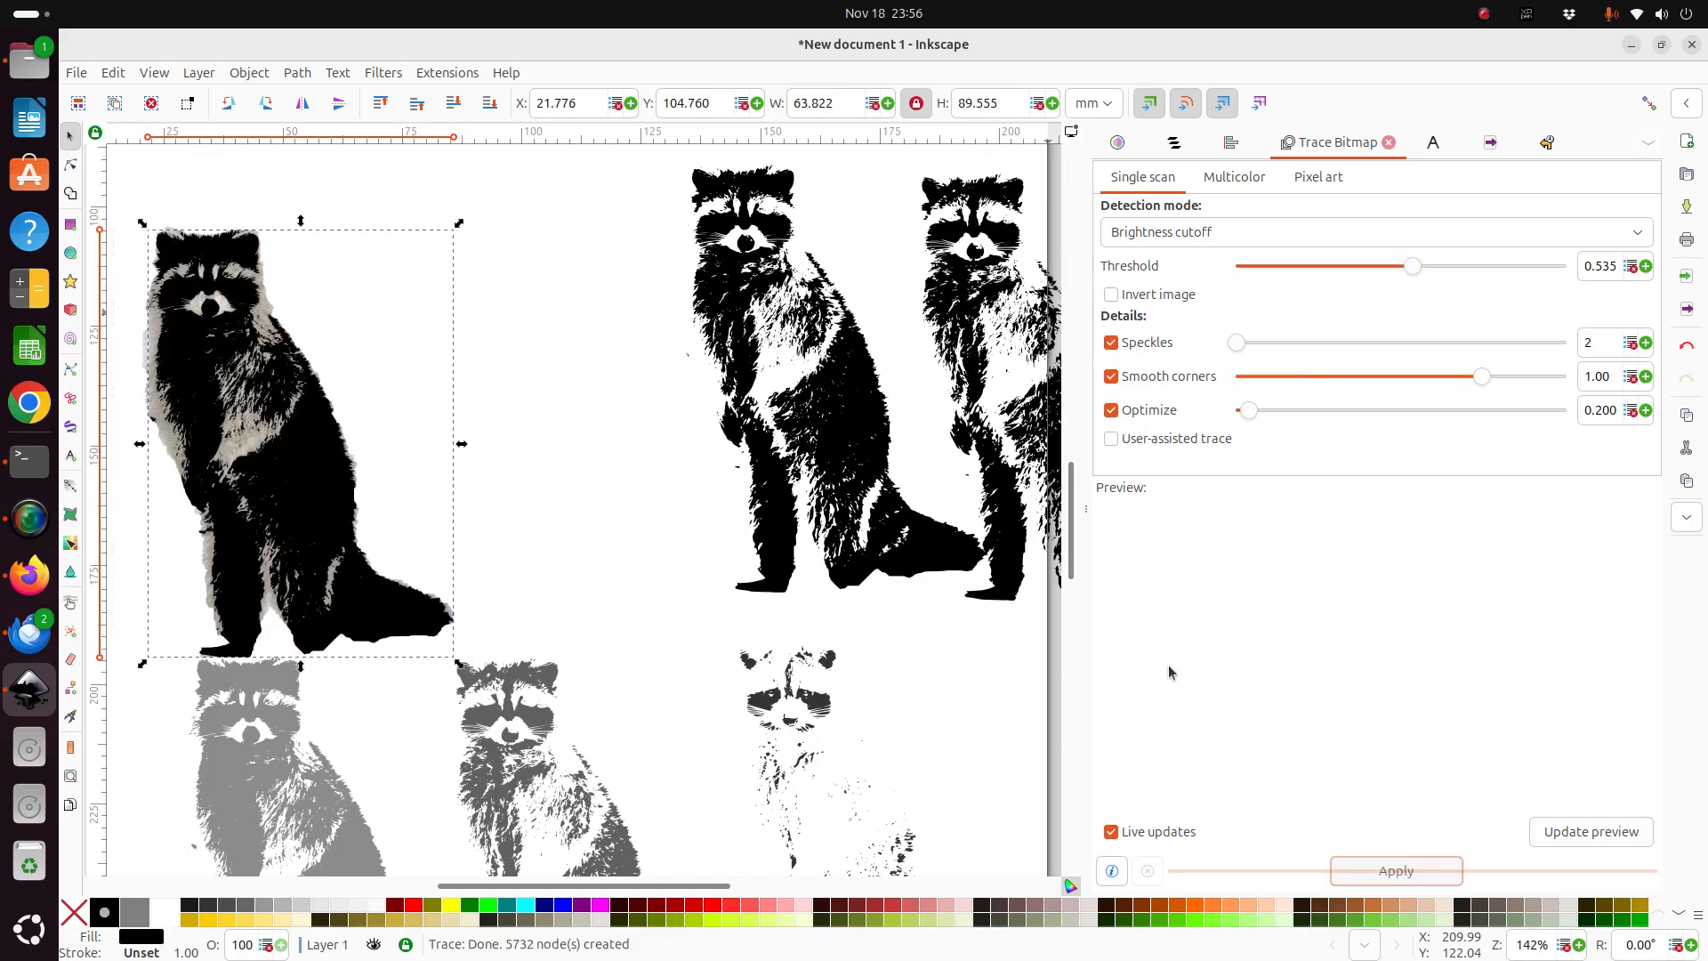
left_click_drag(330, 461, 577, 416)
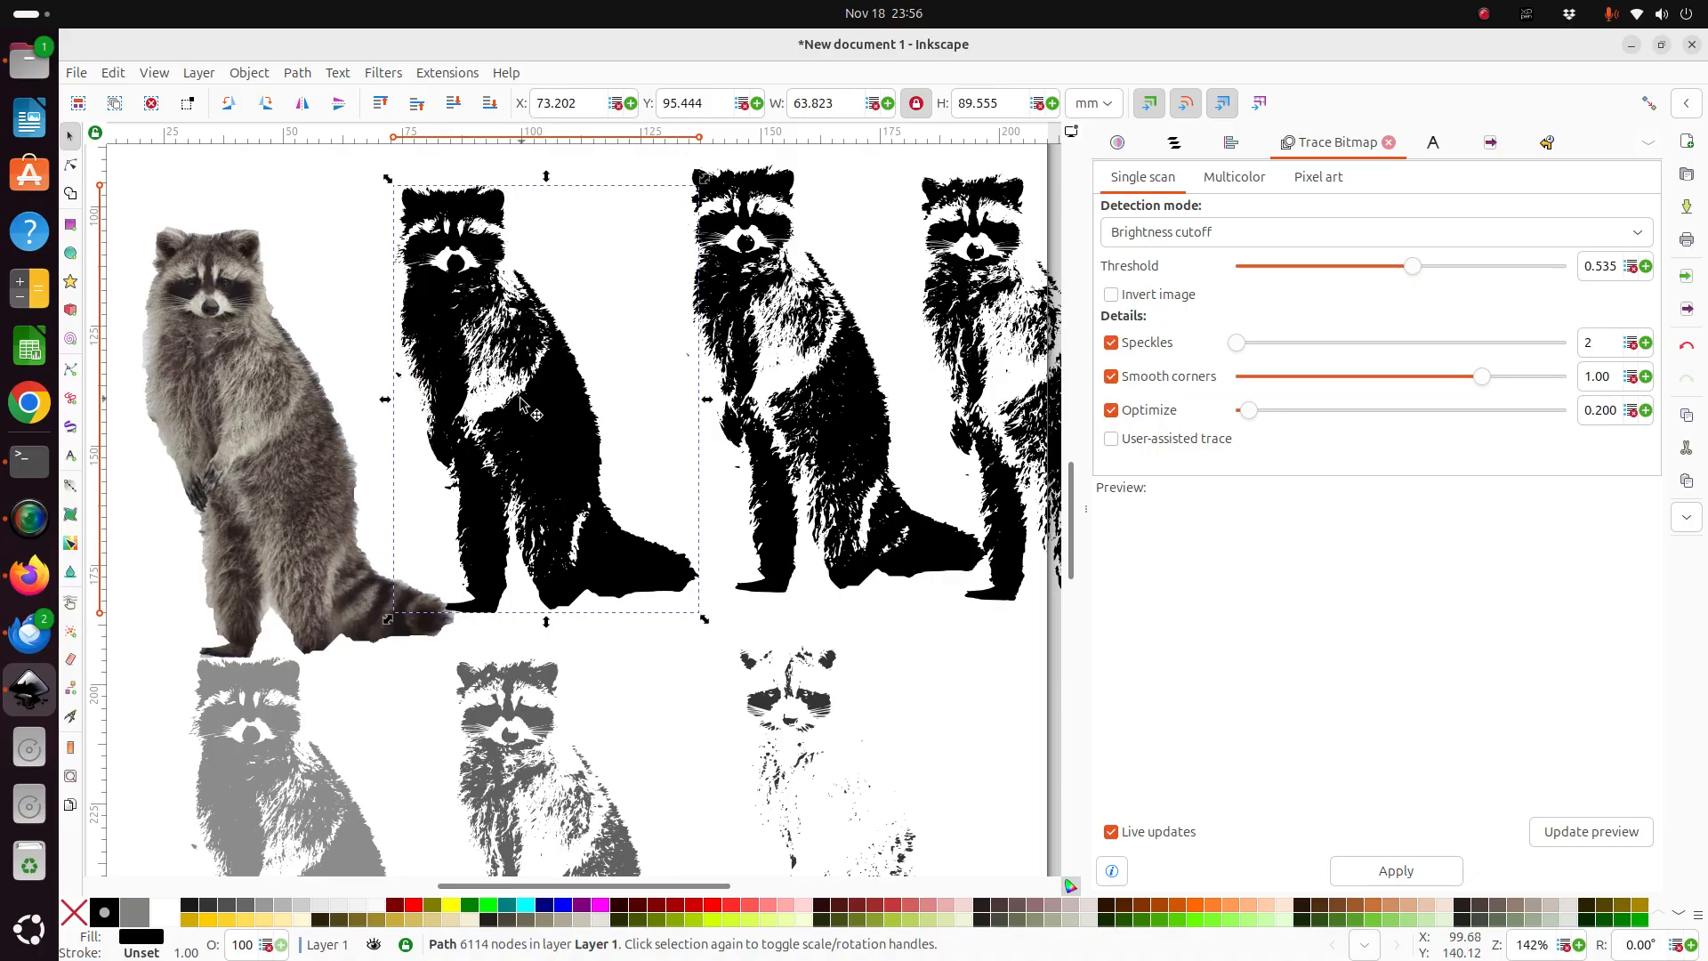
key("Delete")
Set the mid-gray tone layer's flat fill to black with K at 100.
scroll(611, 541, "down", 6)
scroll(612, 540, "down", 2)
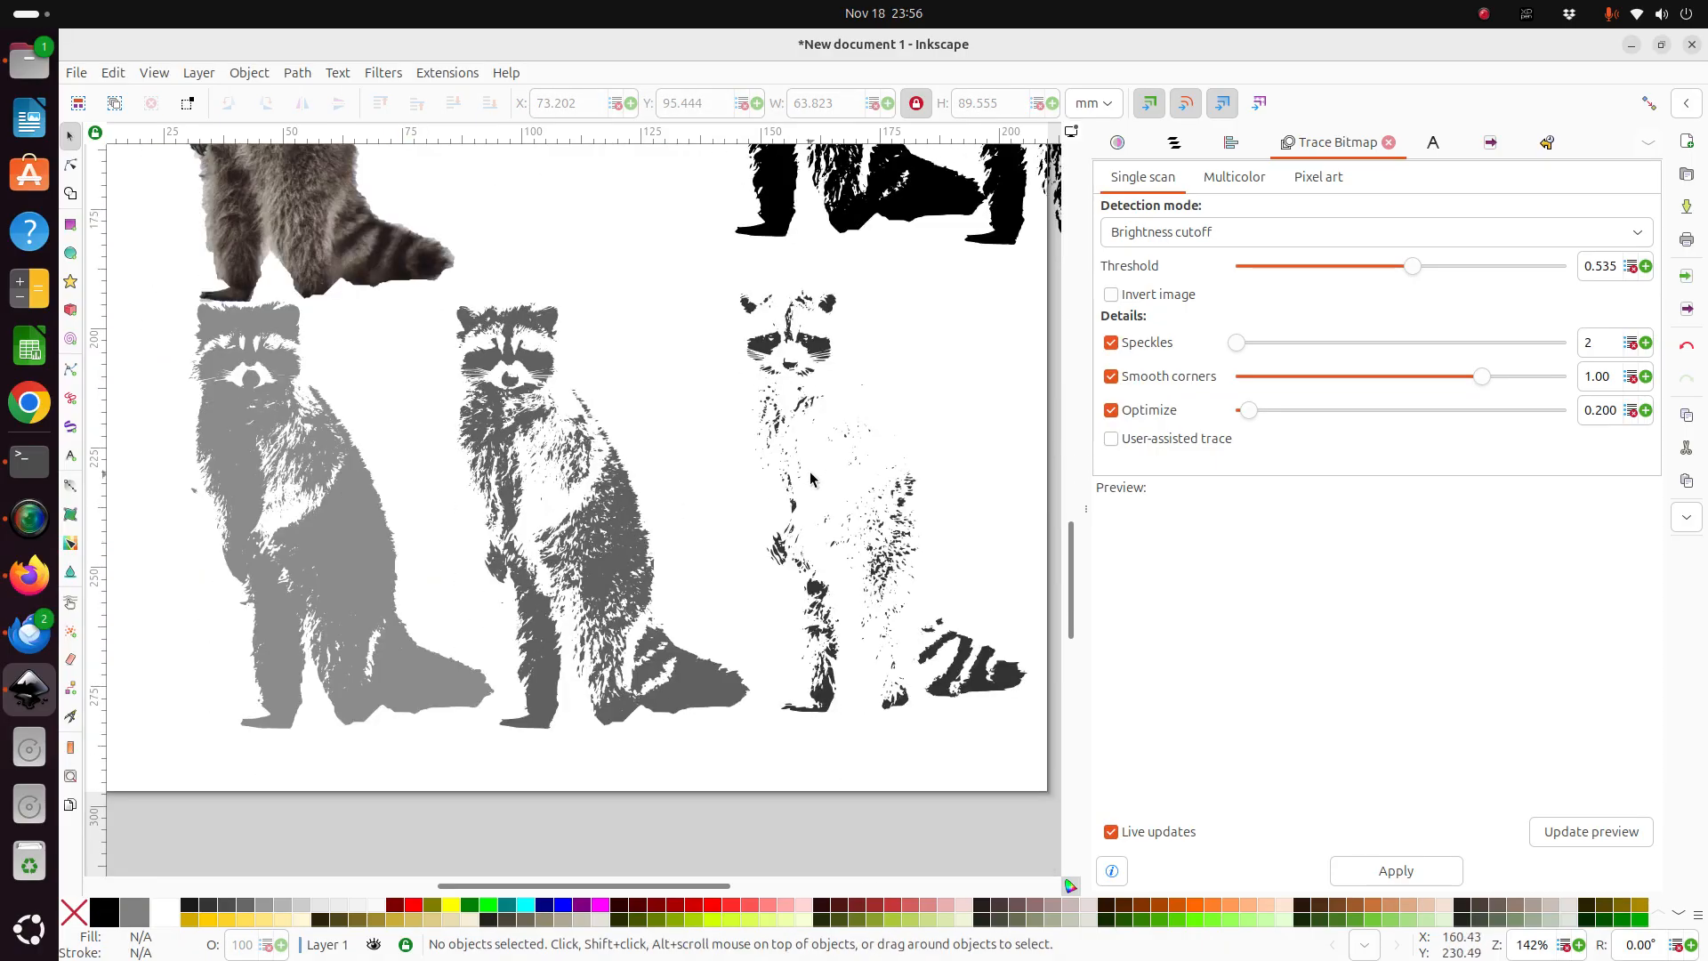
left_click(594, 502)
double_click(605, 498)
left_click(602, 492)
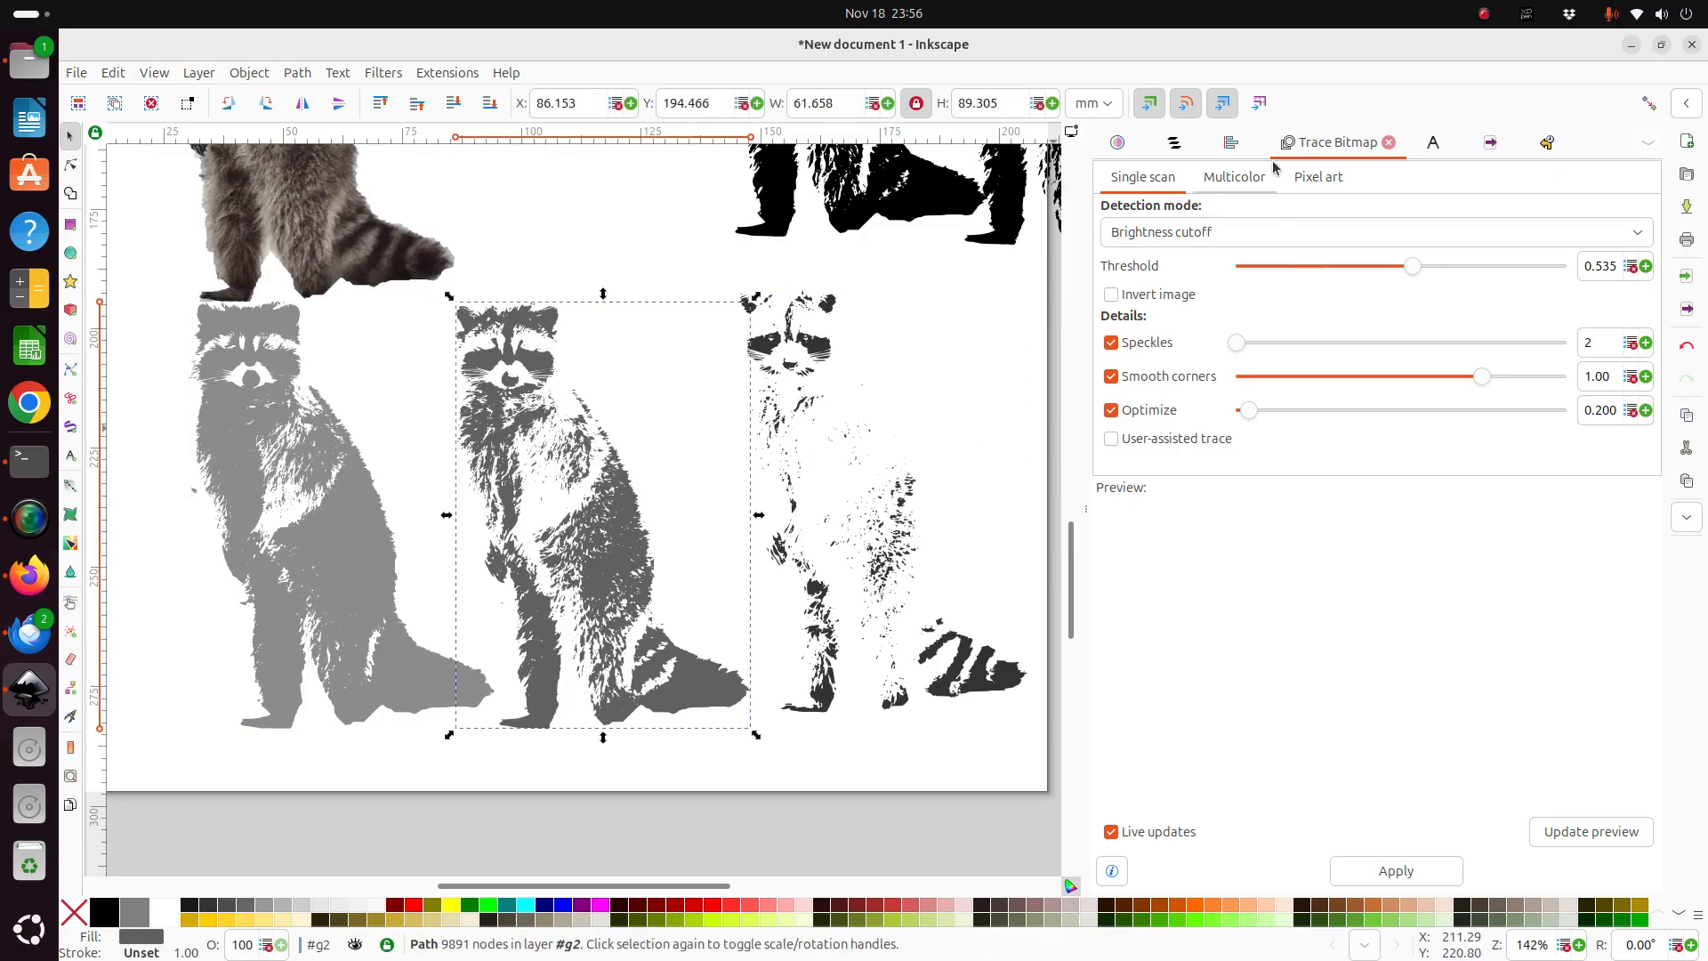
left_click(1116, 143)
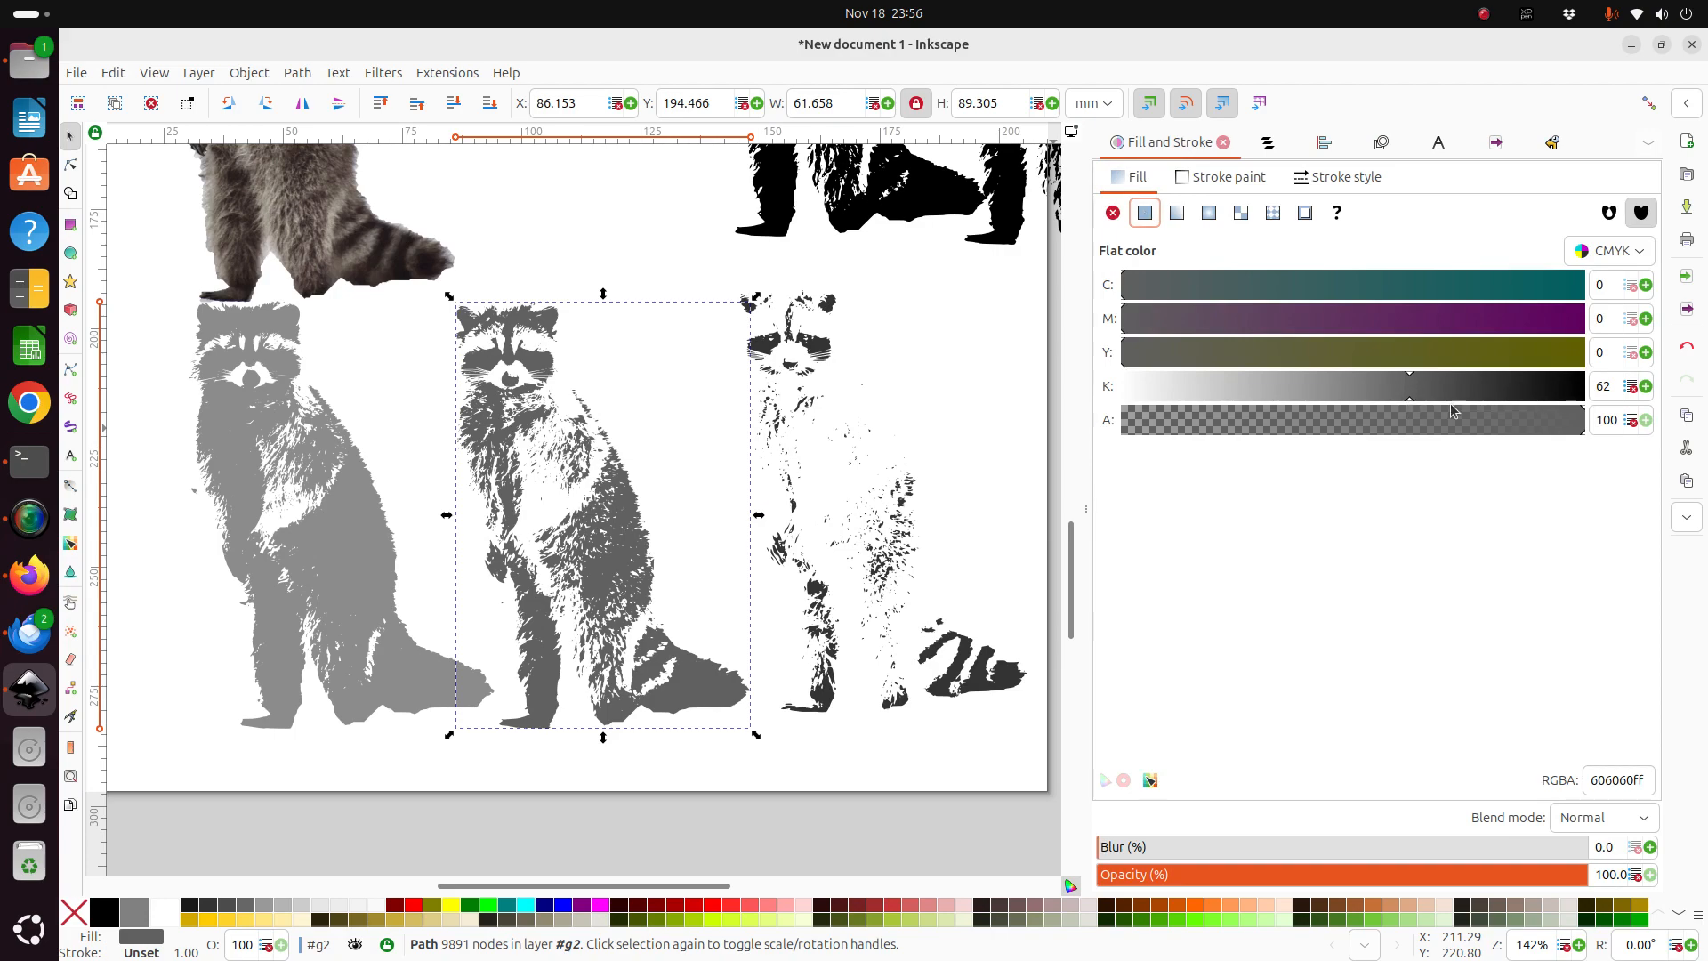
left_click_drag(1509, 392, 1583, 388)
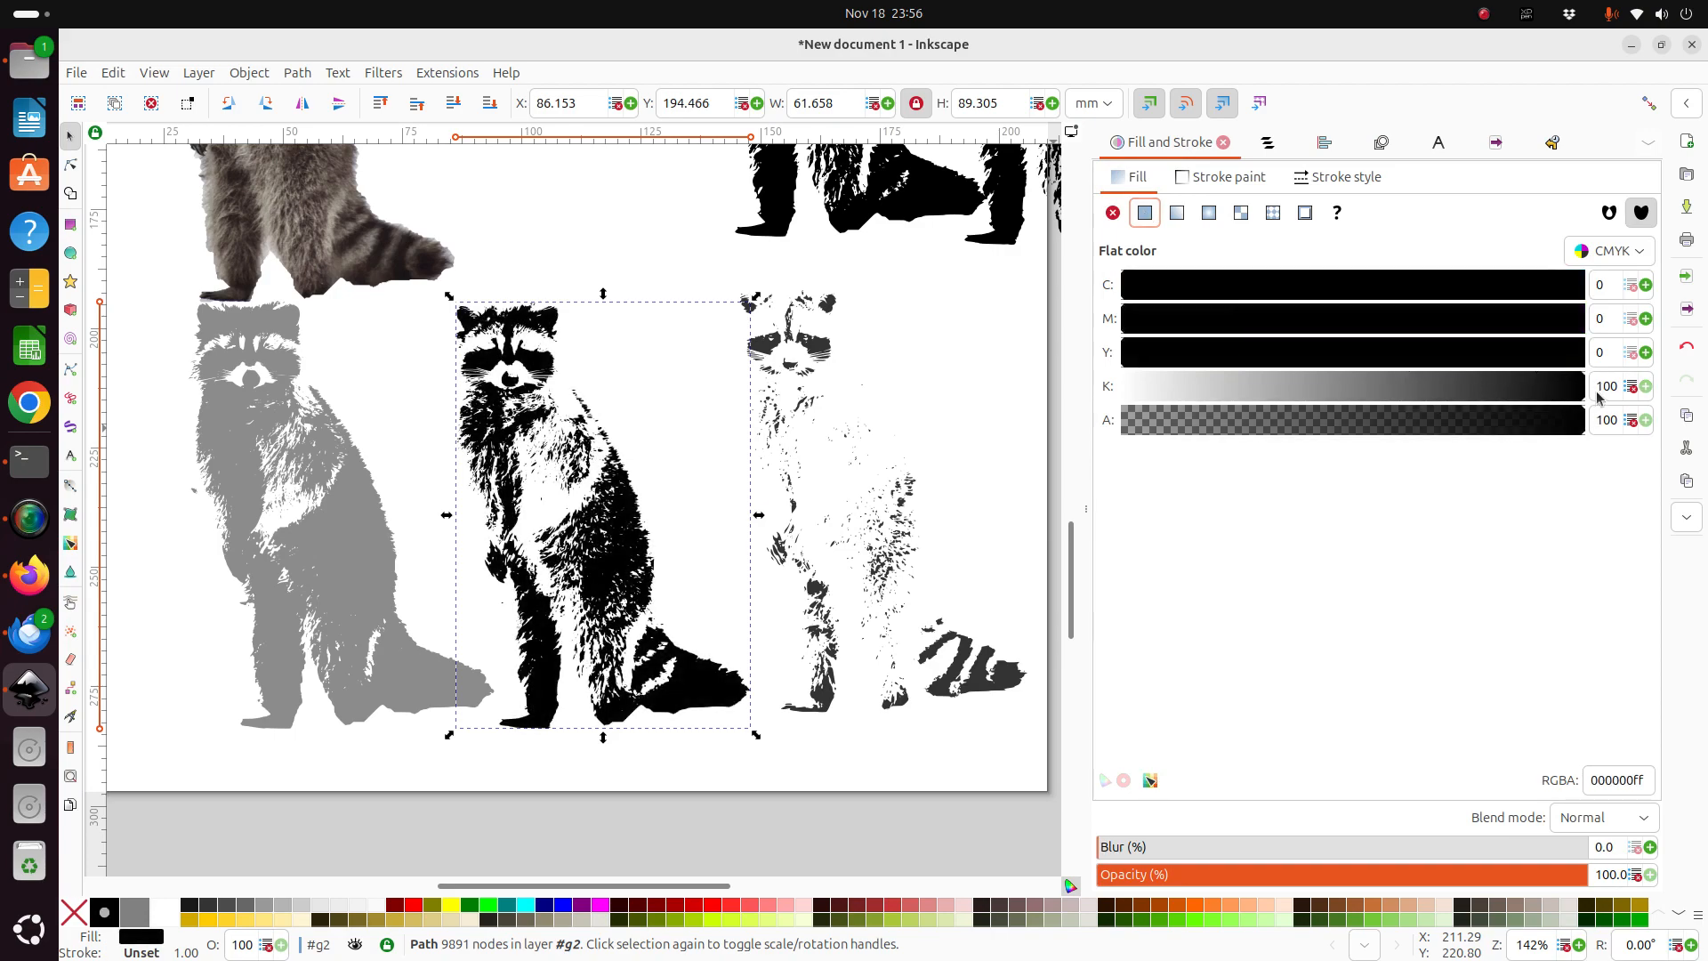
Set the flat fills of the light-gray and darkest tone layers to black with K at 100, and clear the selection.
left_click(376, 514)
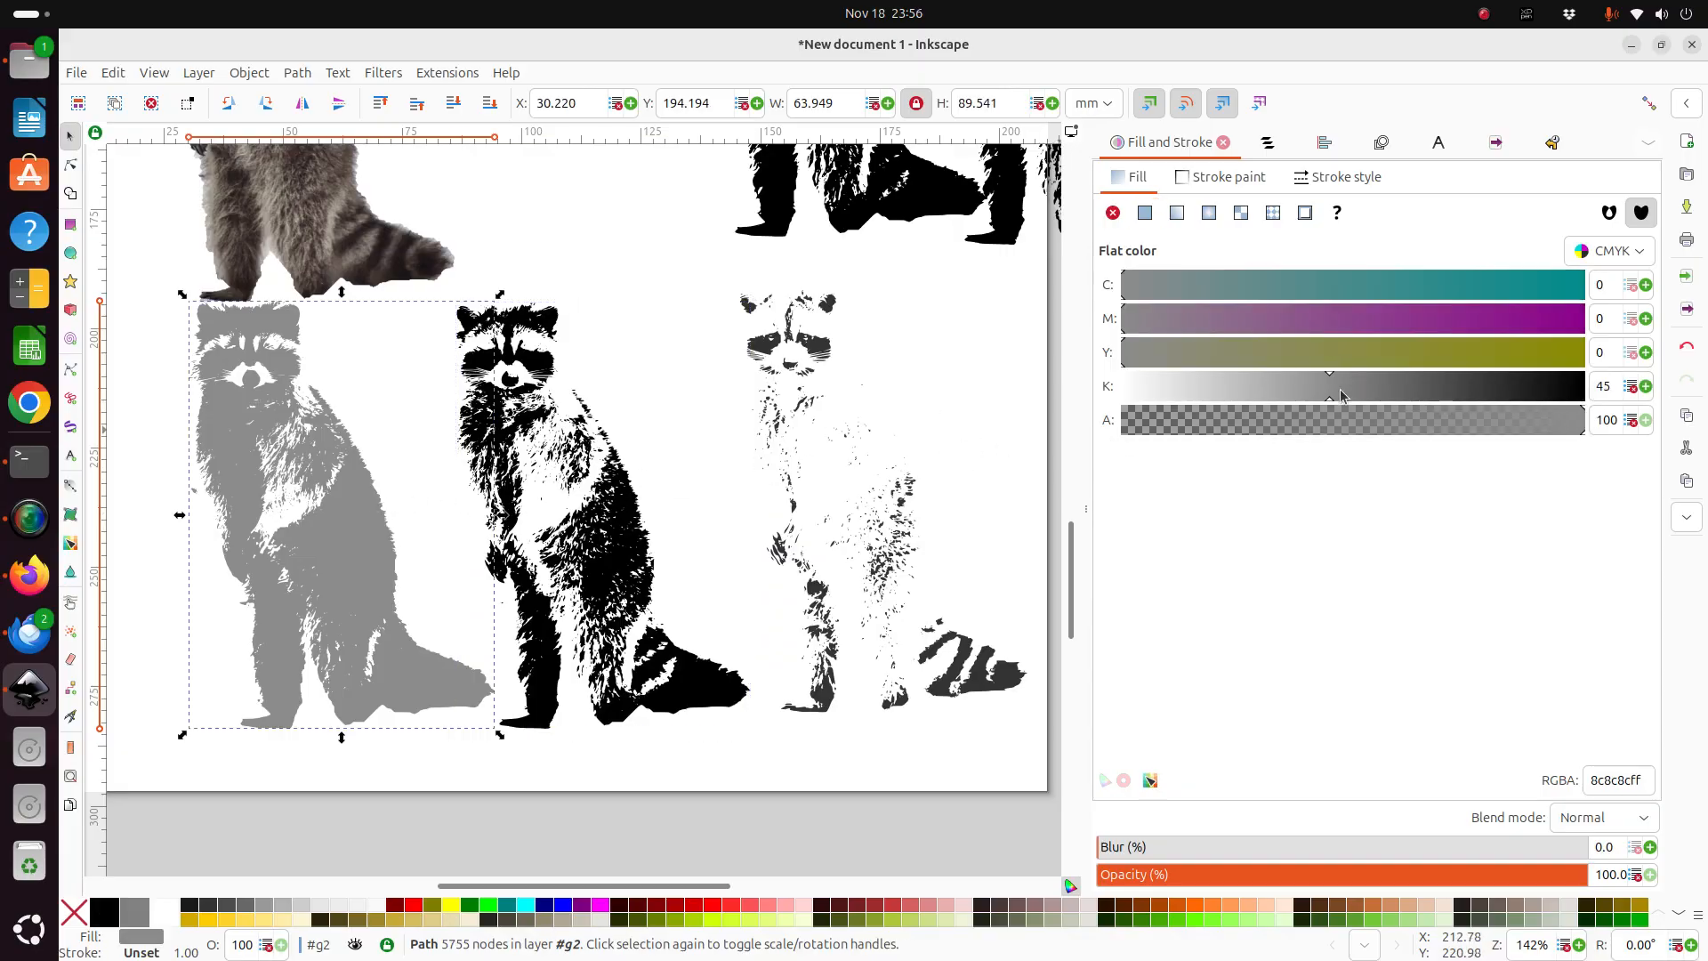
left_click_drag(1341, 395, 1690, 410)
left_click(707, 420)
left_click(794, 383)
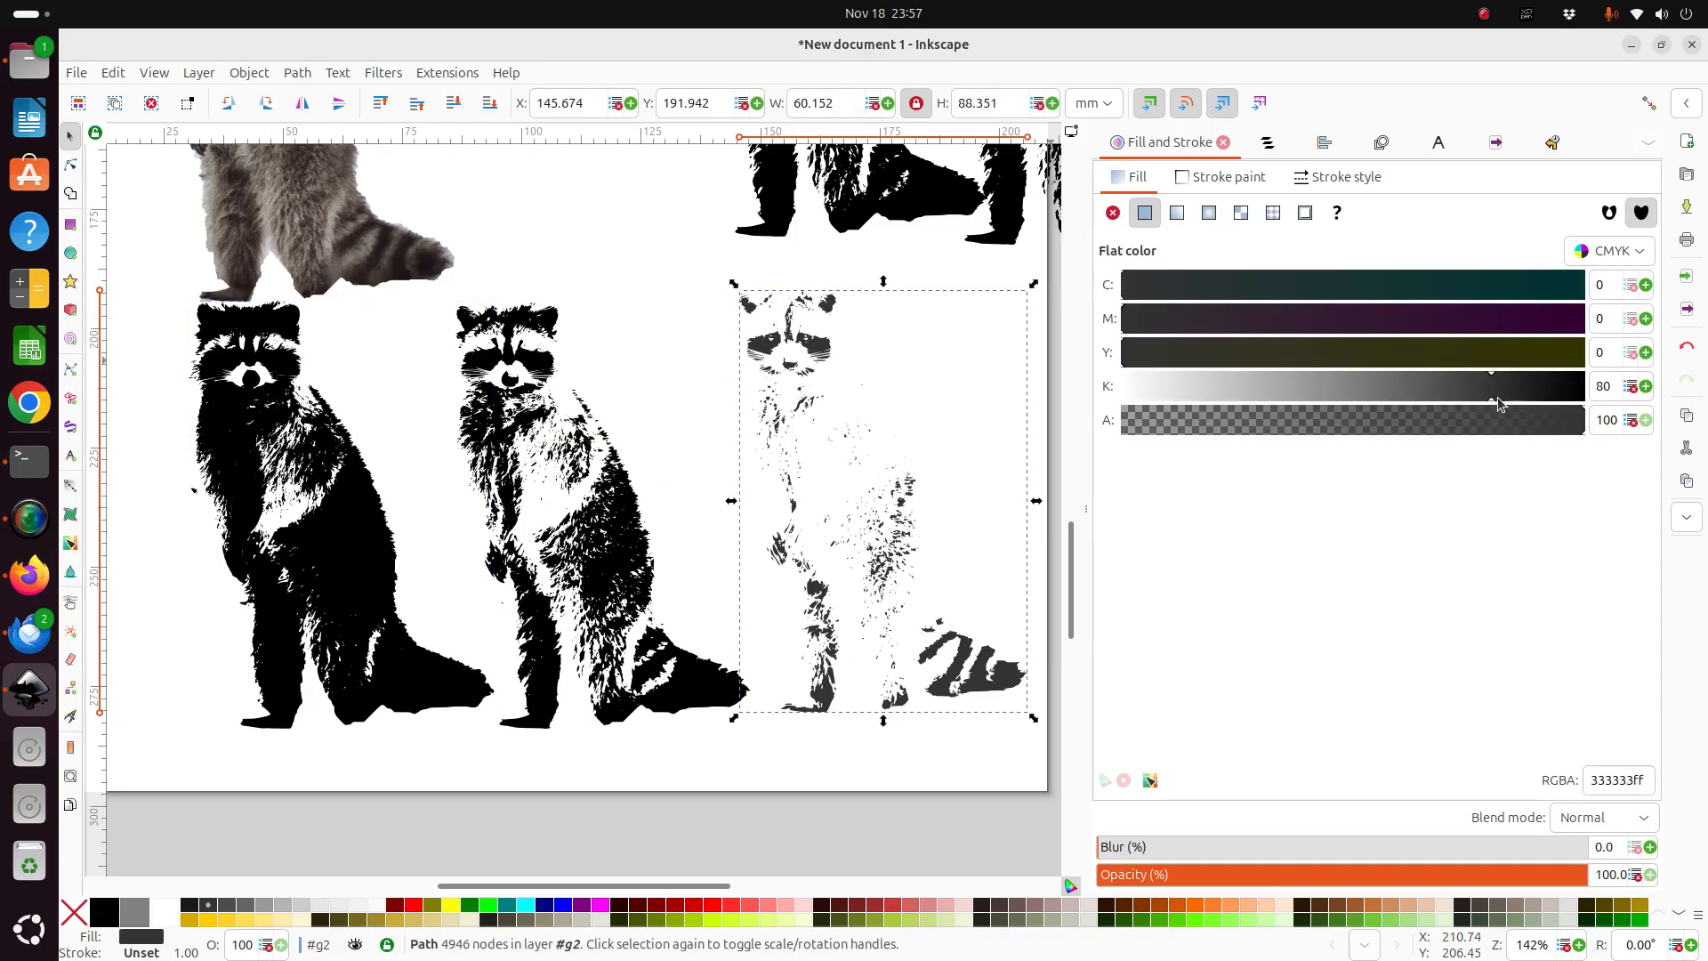
left_click_drag(1498, 405, 1592, 405)
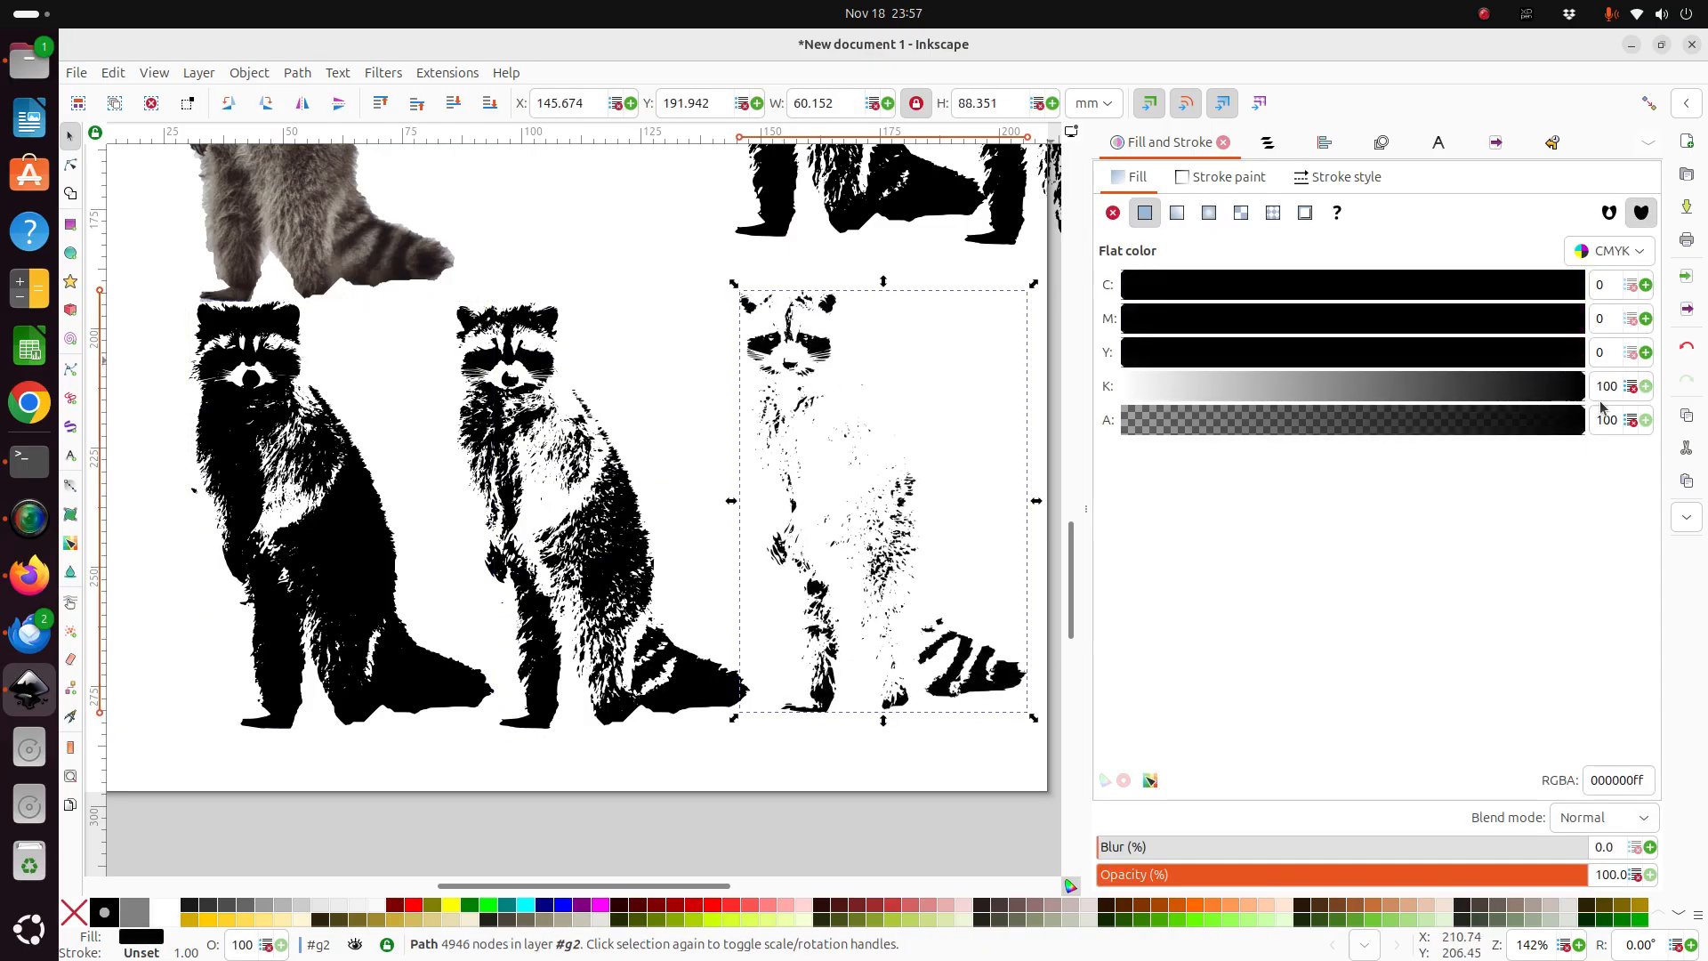
left_click(636, 396)
Give the fullest tone layer, formerly light gray, a Halftones pattern fill after trying Polka dots large.
scroll(708, 388, "up", 6)
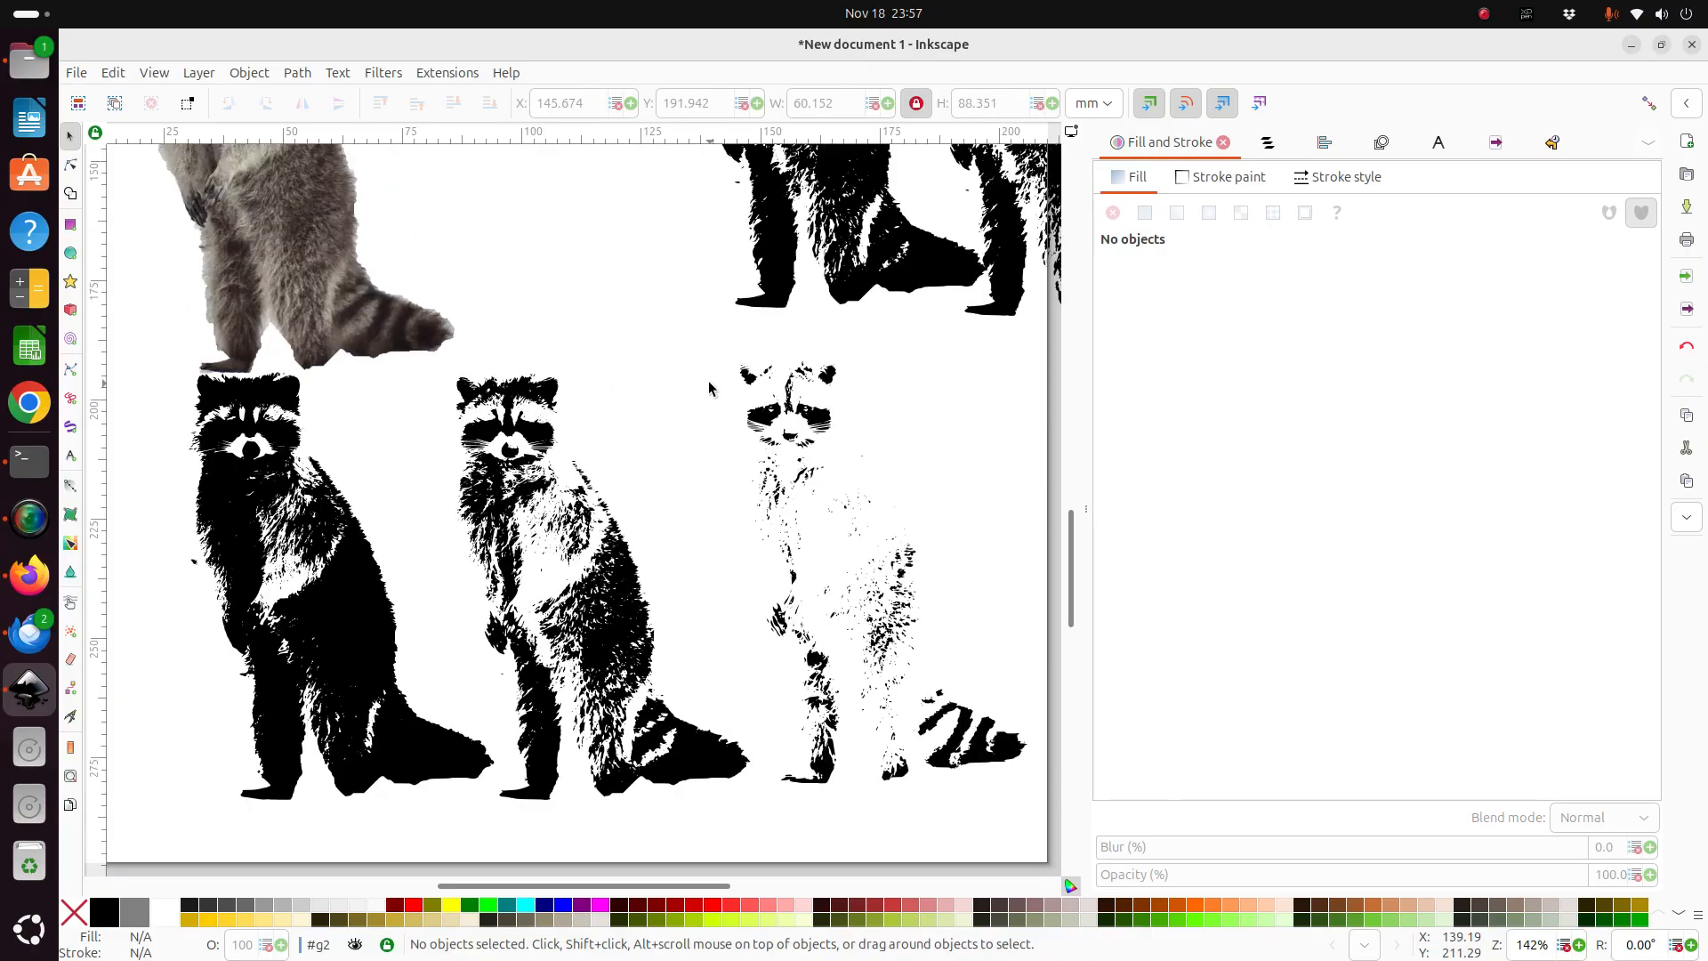
scroll(708, 387, "down", 3)
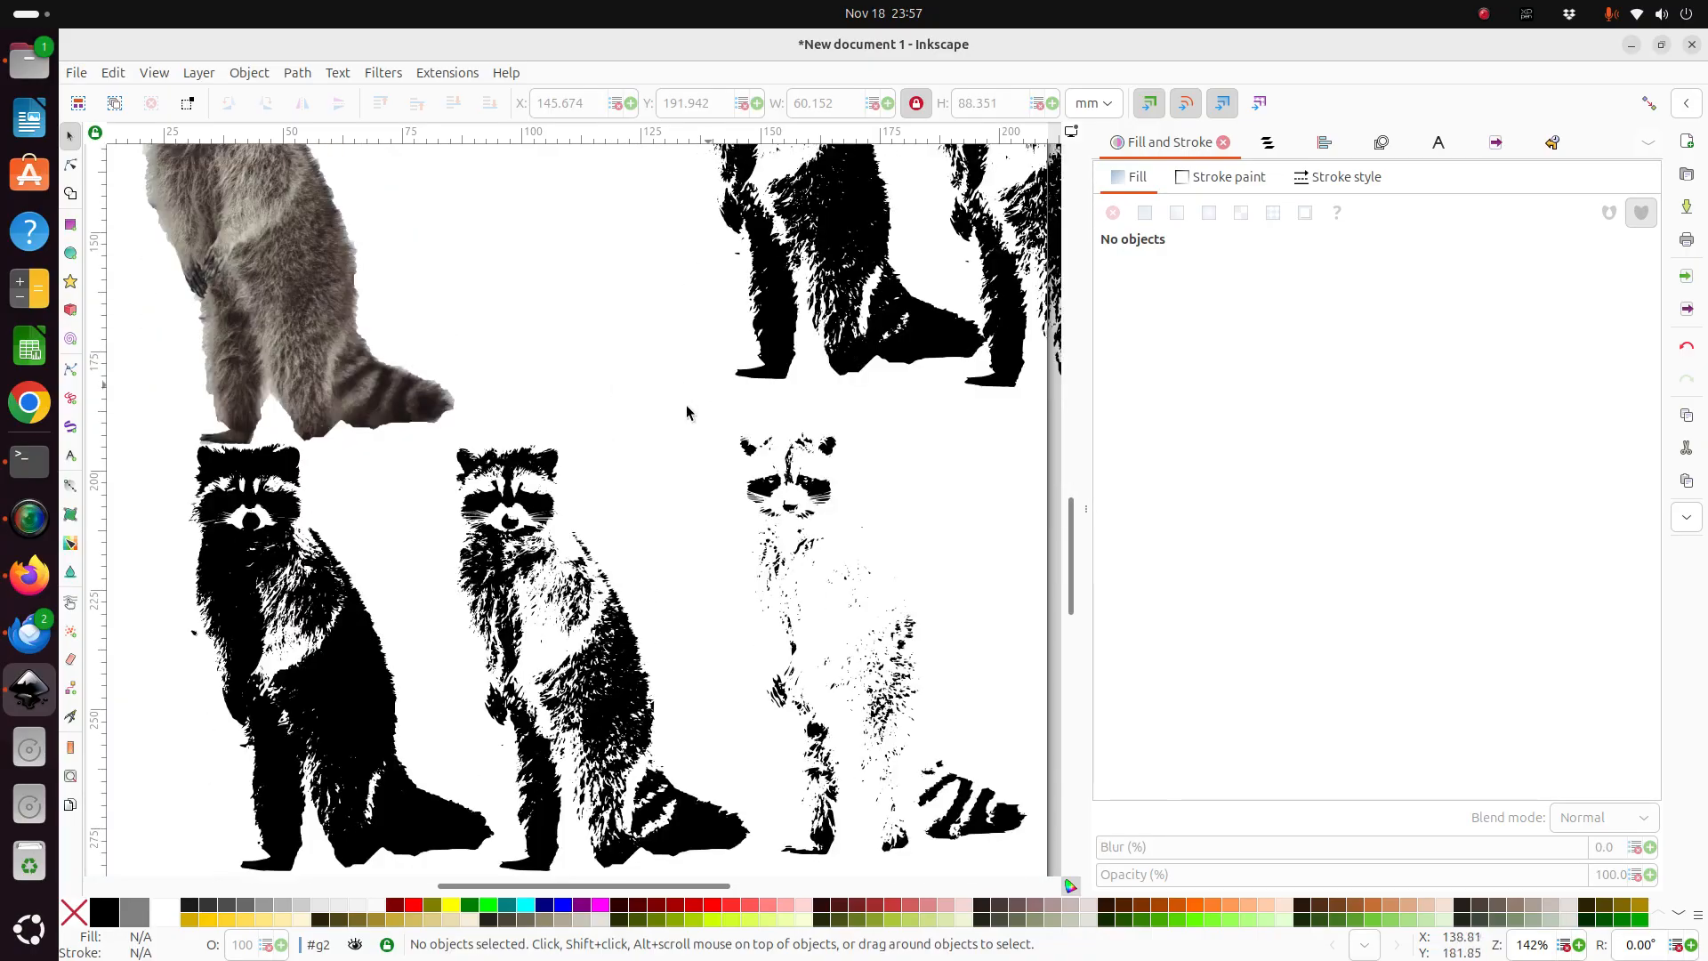
scroll(625, 593, "up", 6)
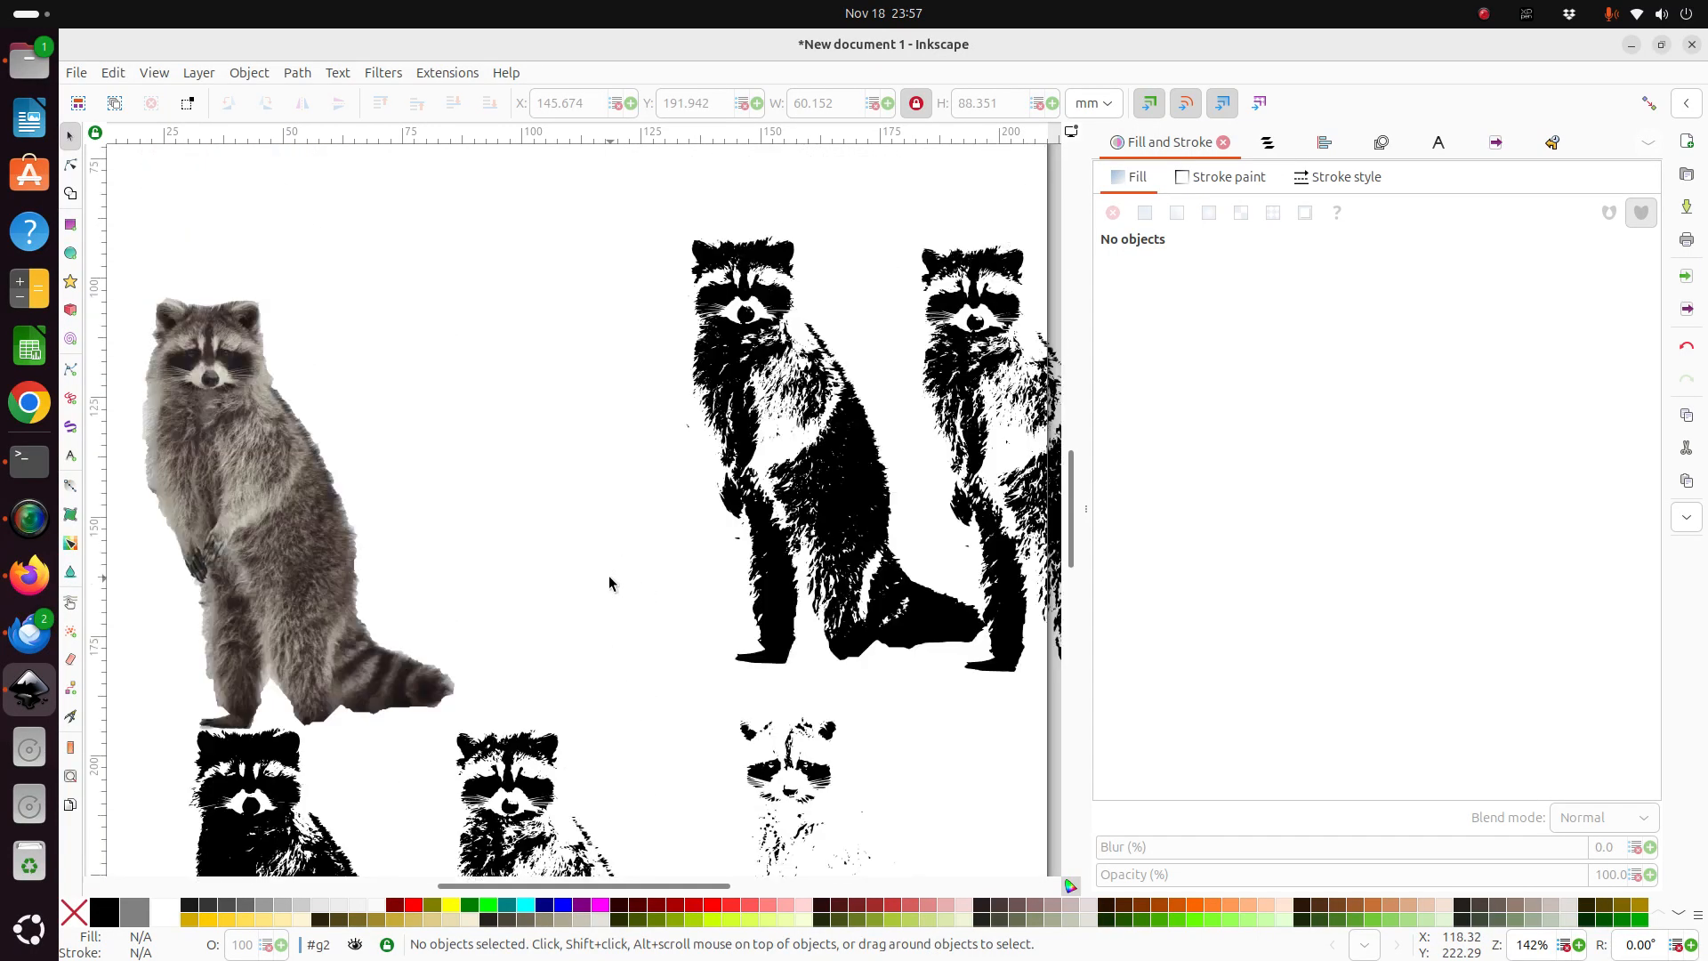
scroll(840, 448, "down", 7)
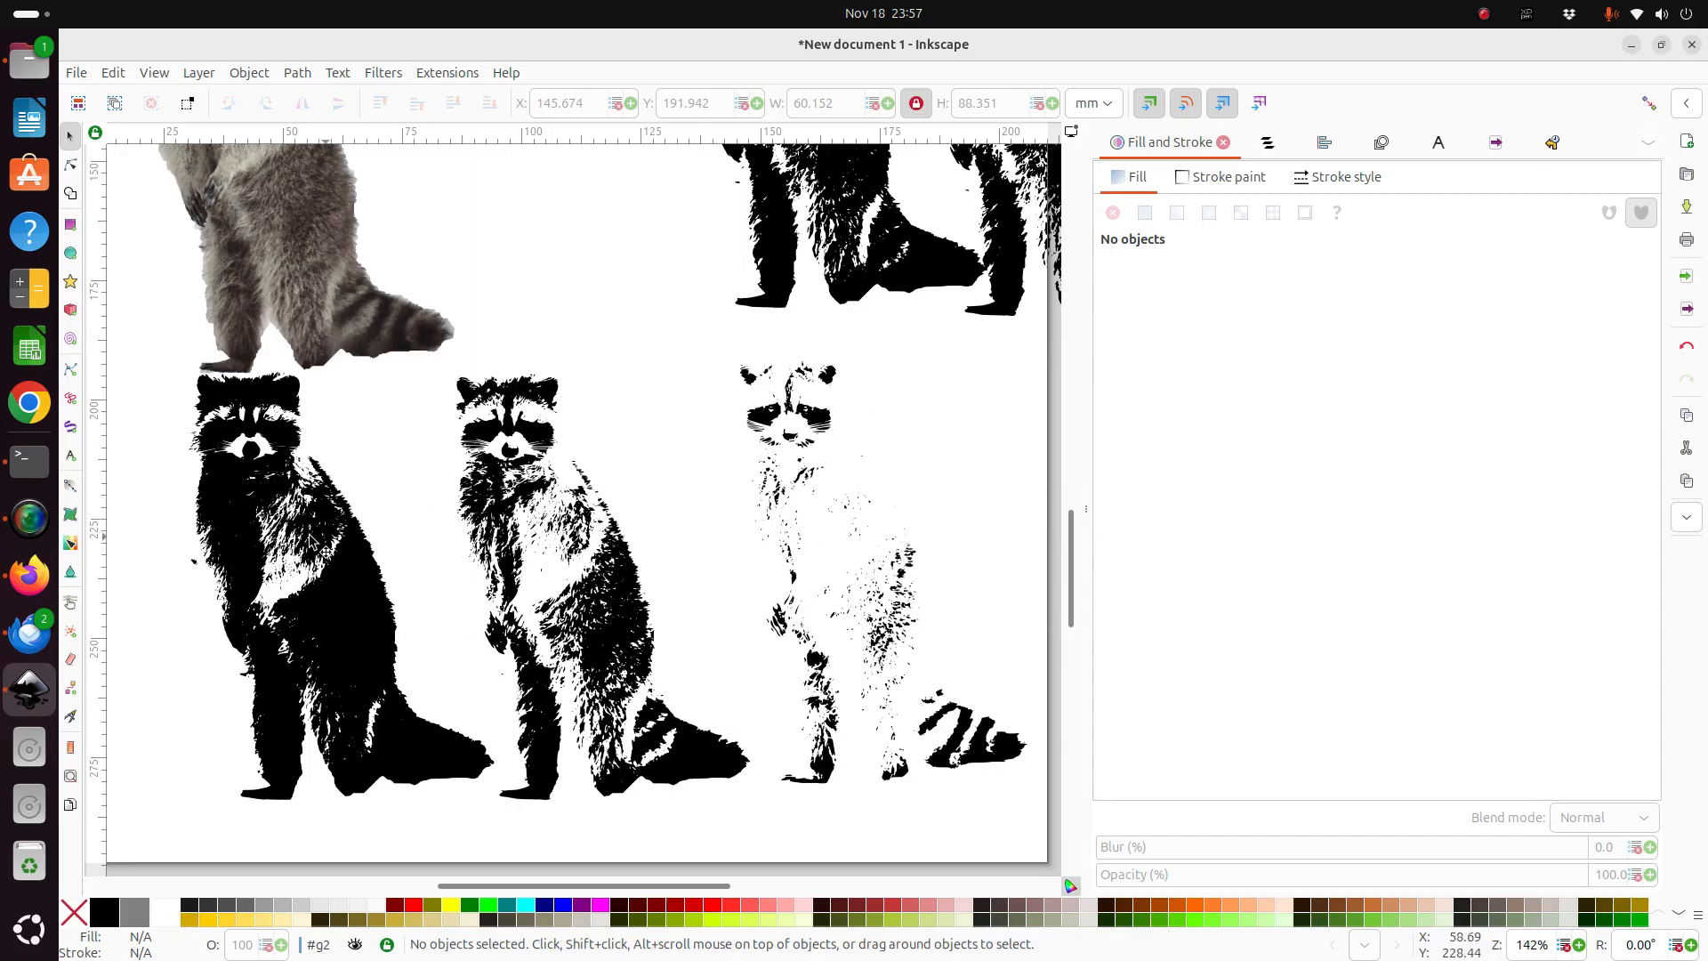
left_click(364, 574)
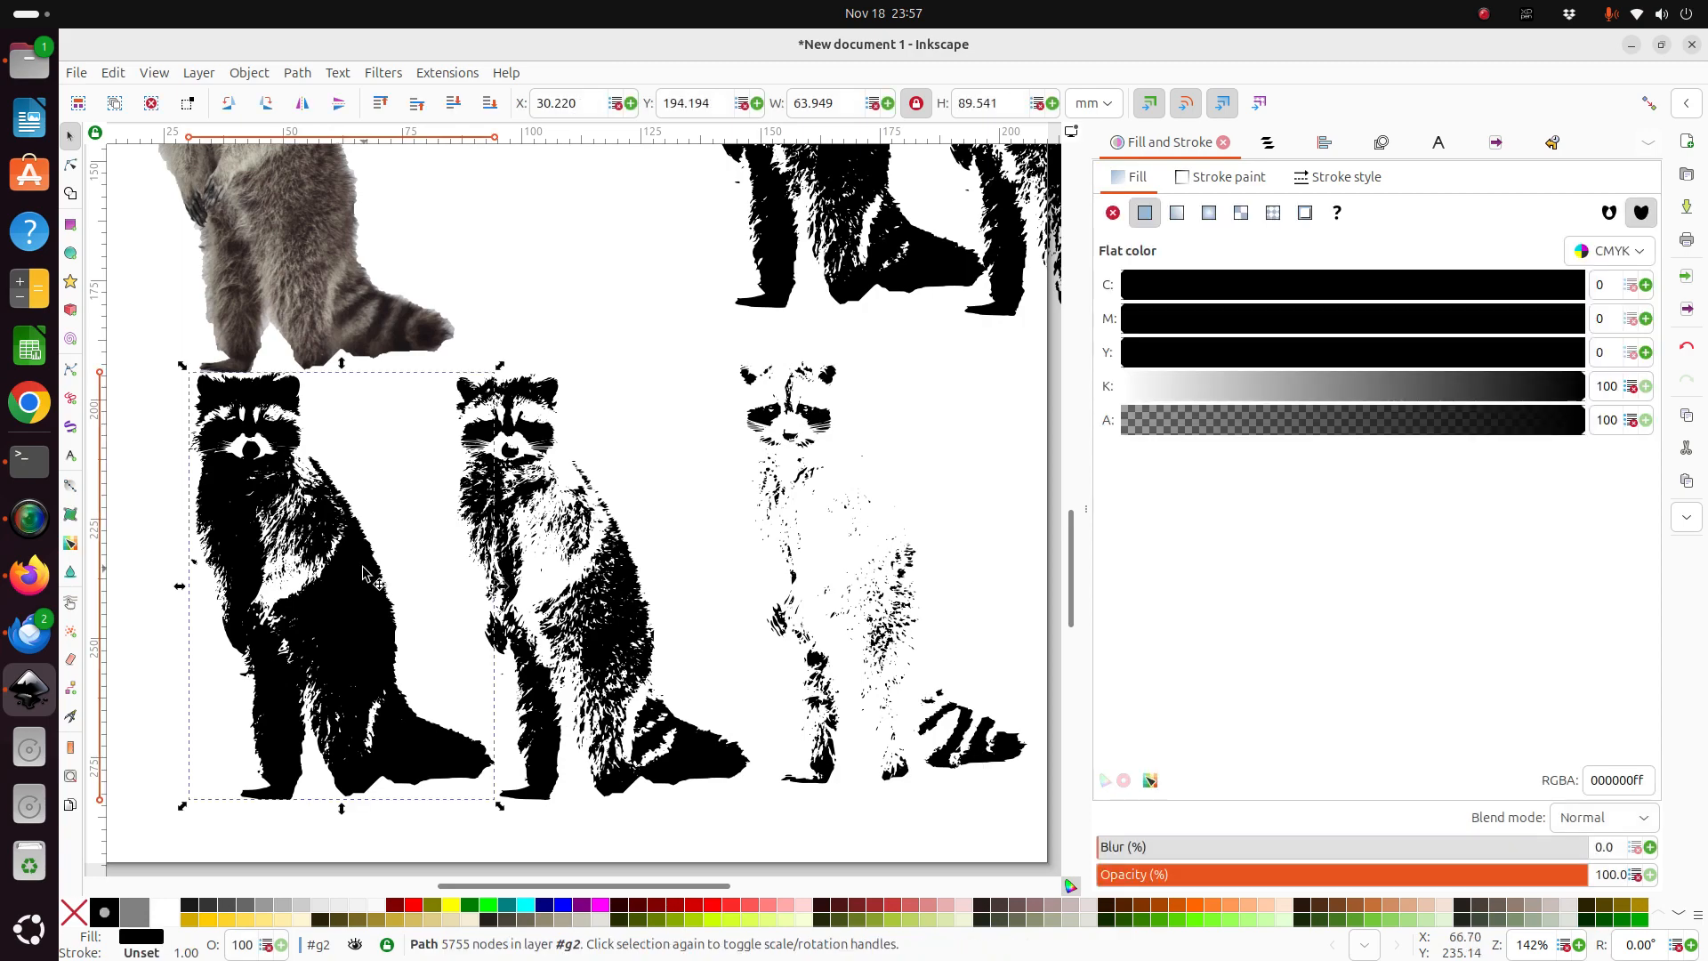
left_click(1266, 219)
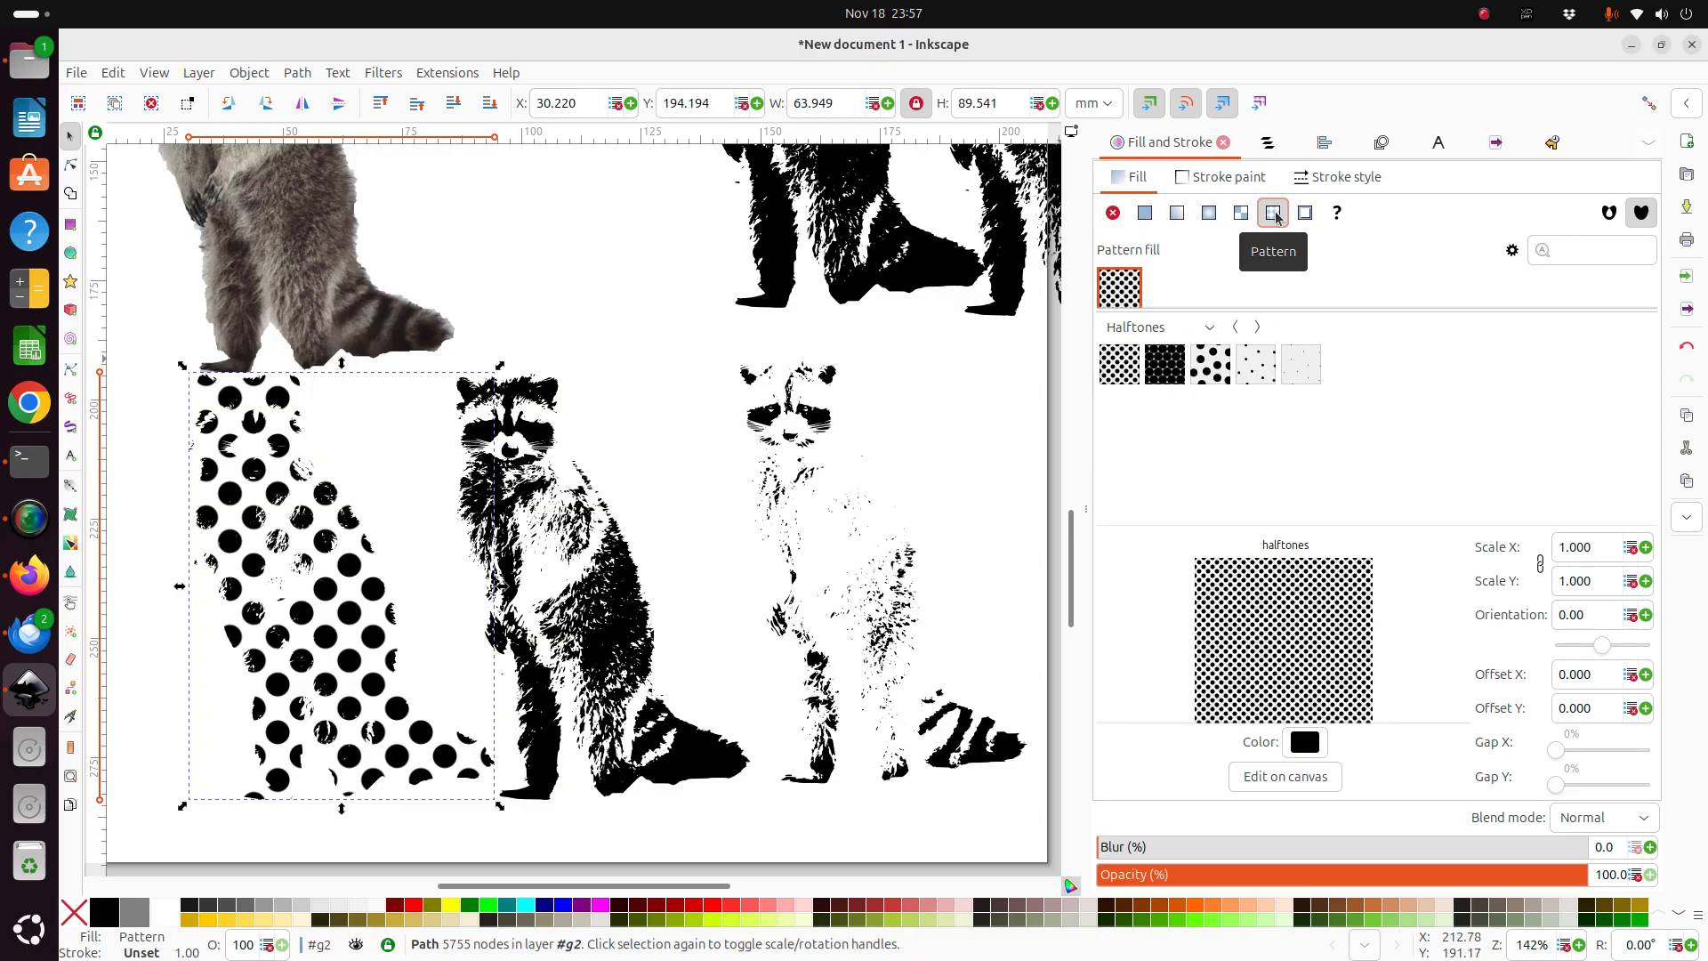
left_click(1128, 372)
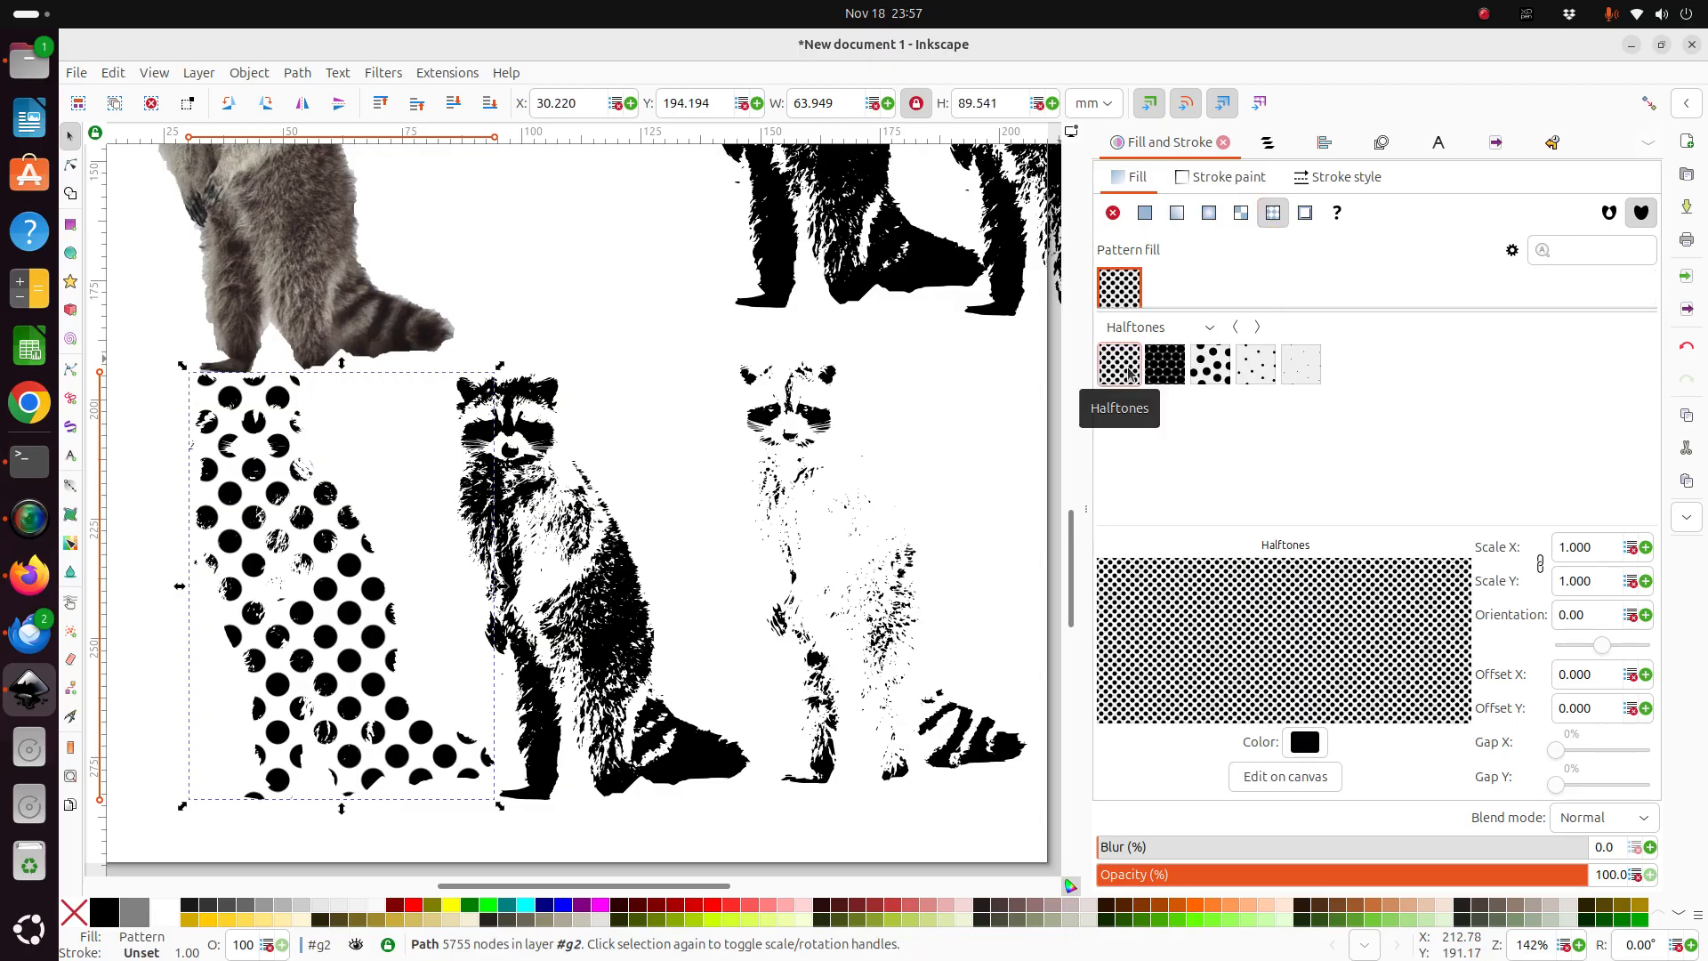
left_click(1214, 369)
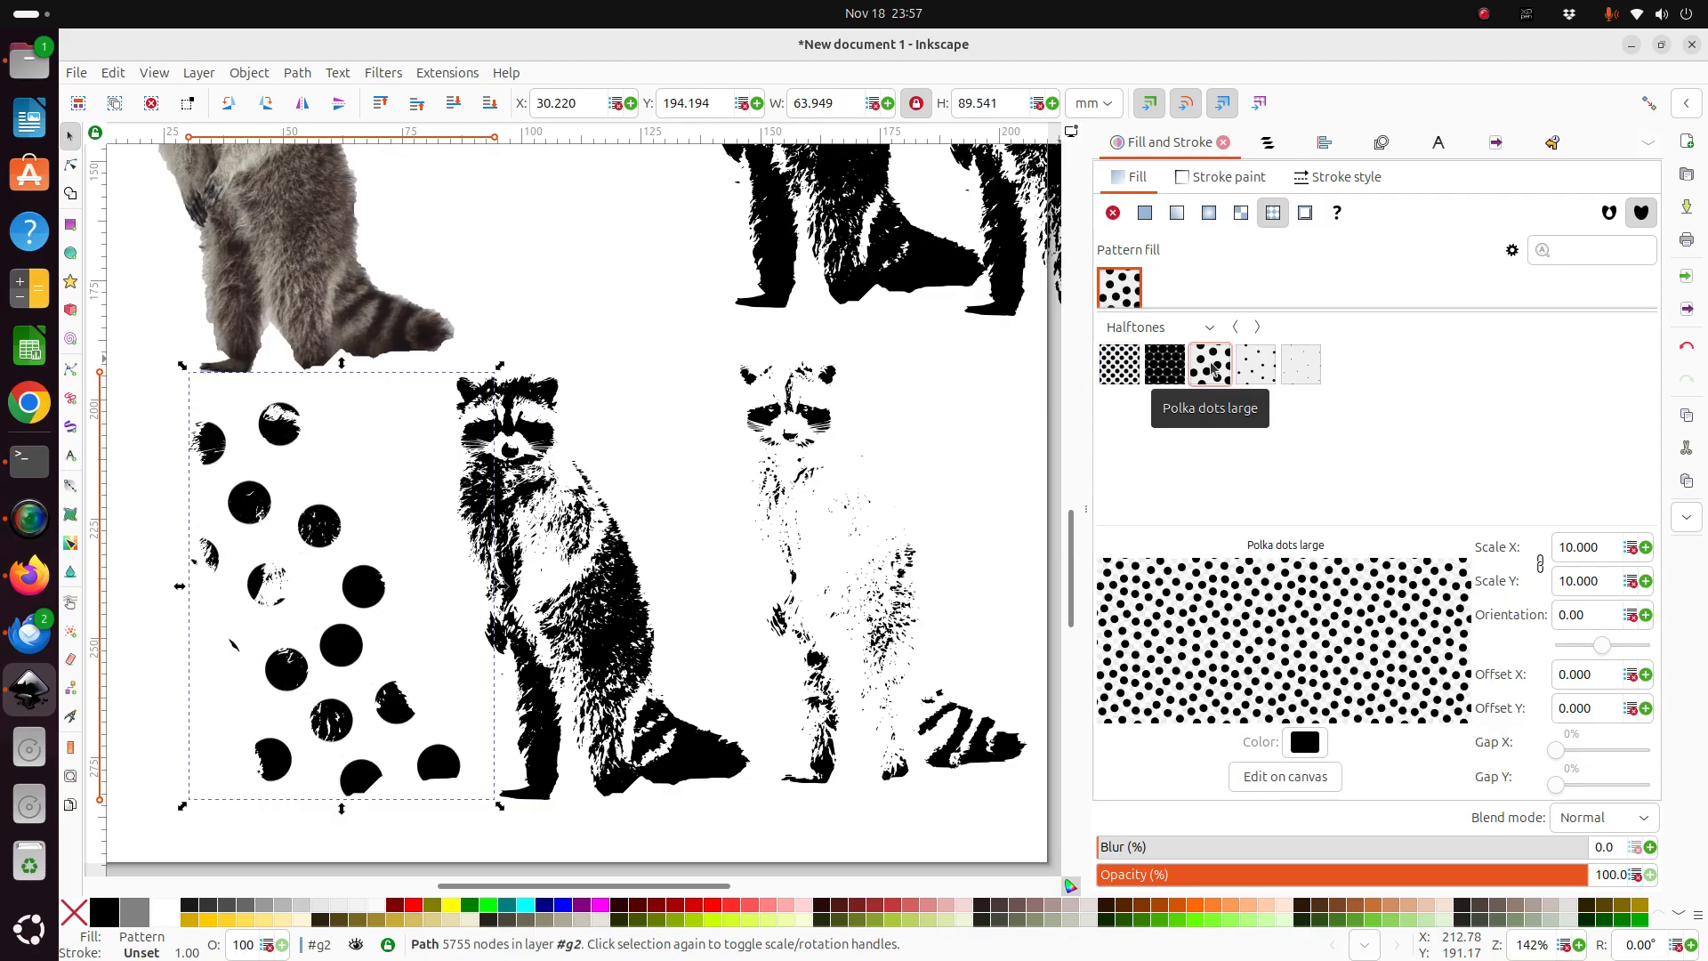
left_click(1127, 371)
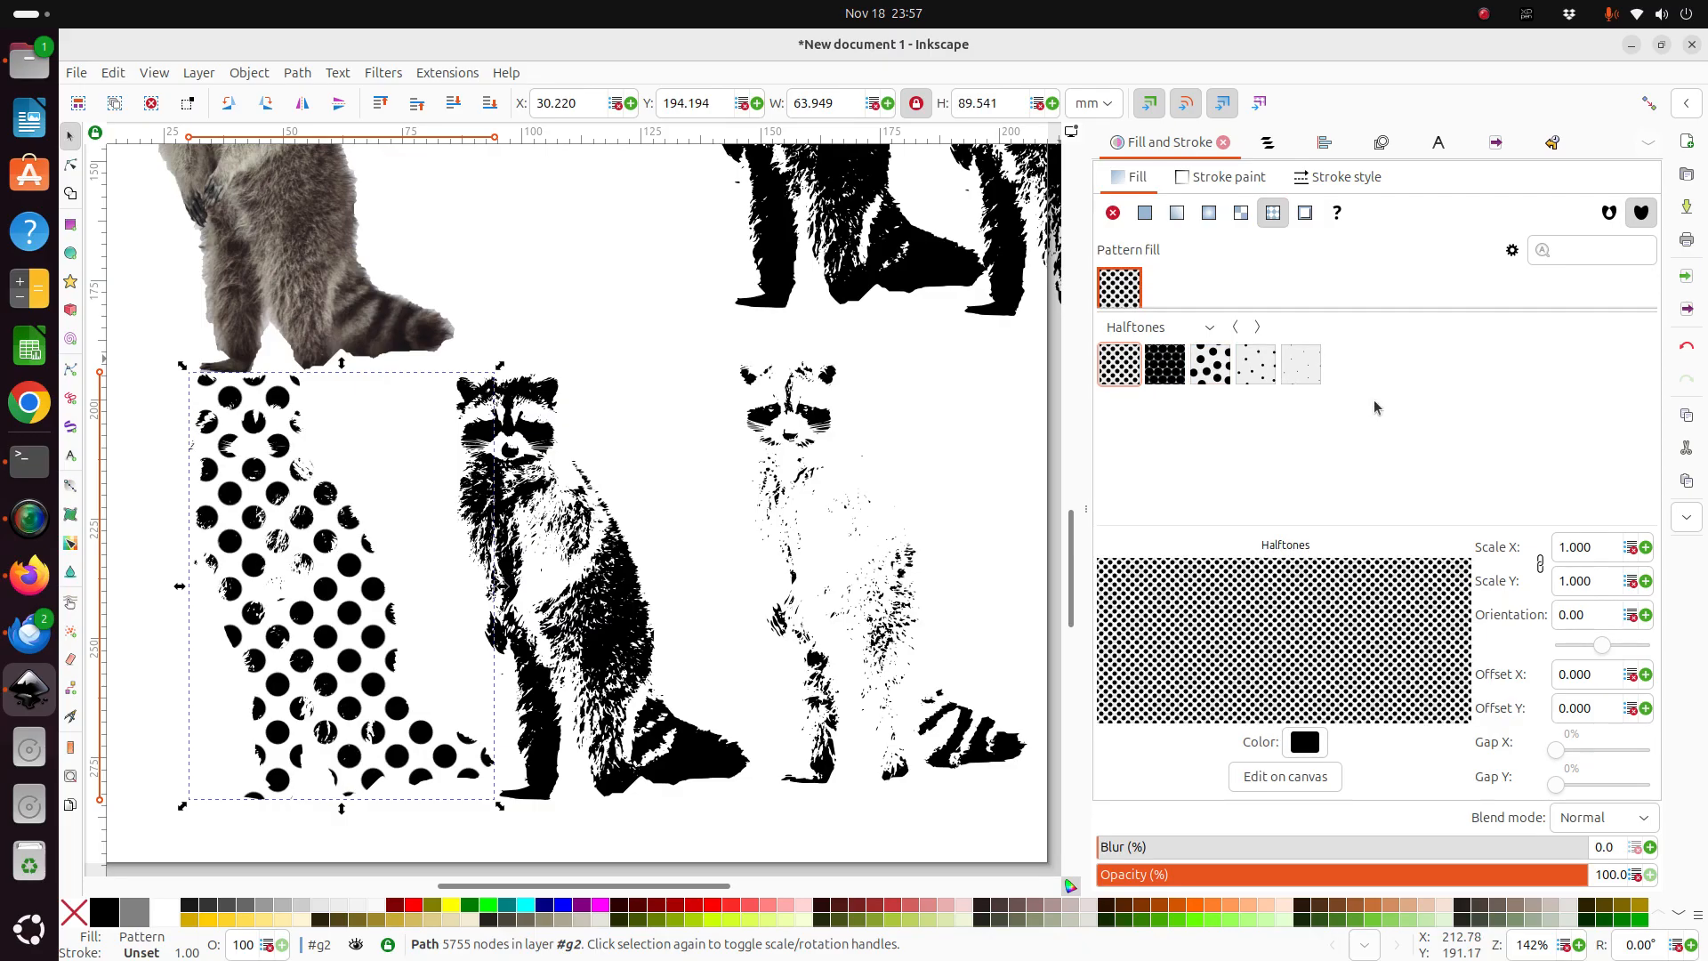
Try the halftone pattern at X and Y scales of 0.100, 0.010, 0.110 and 0.210.
left_click(1633, 548)
left_click(1632, 550)
left_click(1632, 550)
left_click(1632, 549)
left_click(1632, 550)
left_click(1632, 550)
left_click(1632, 551)
left_click(1632, 551)
left_click(1632, 552)
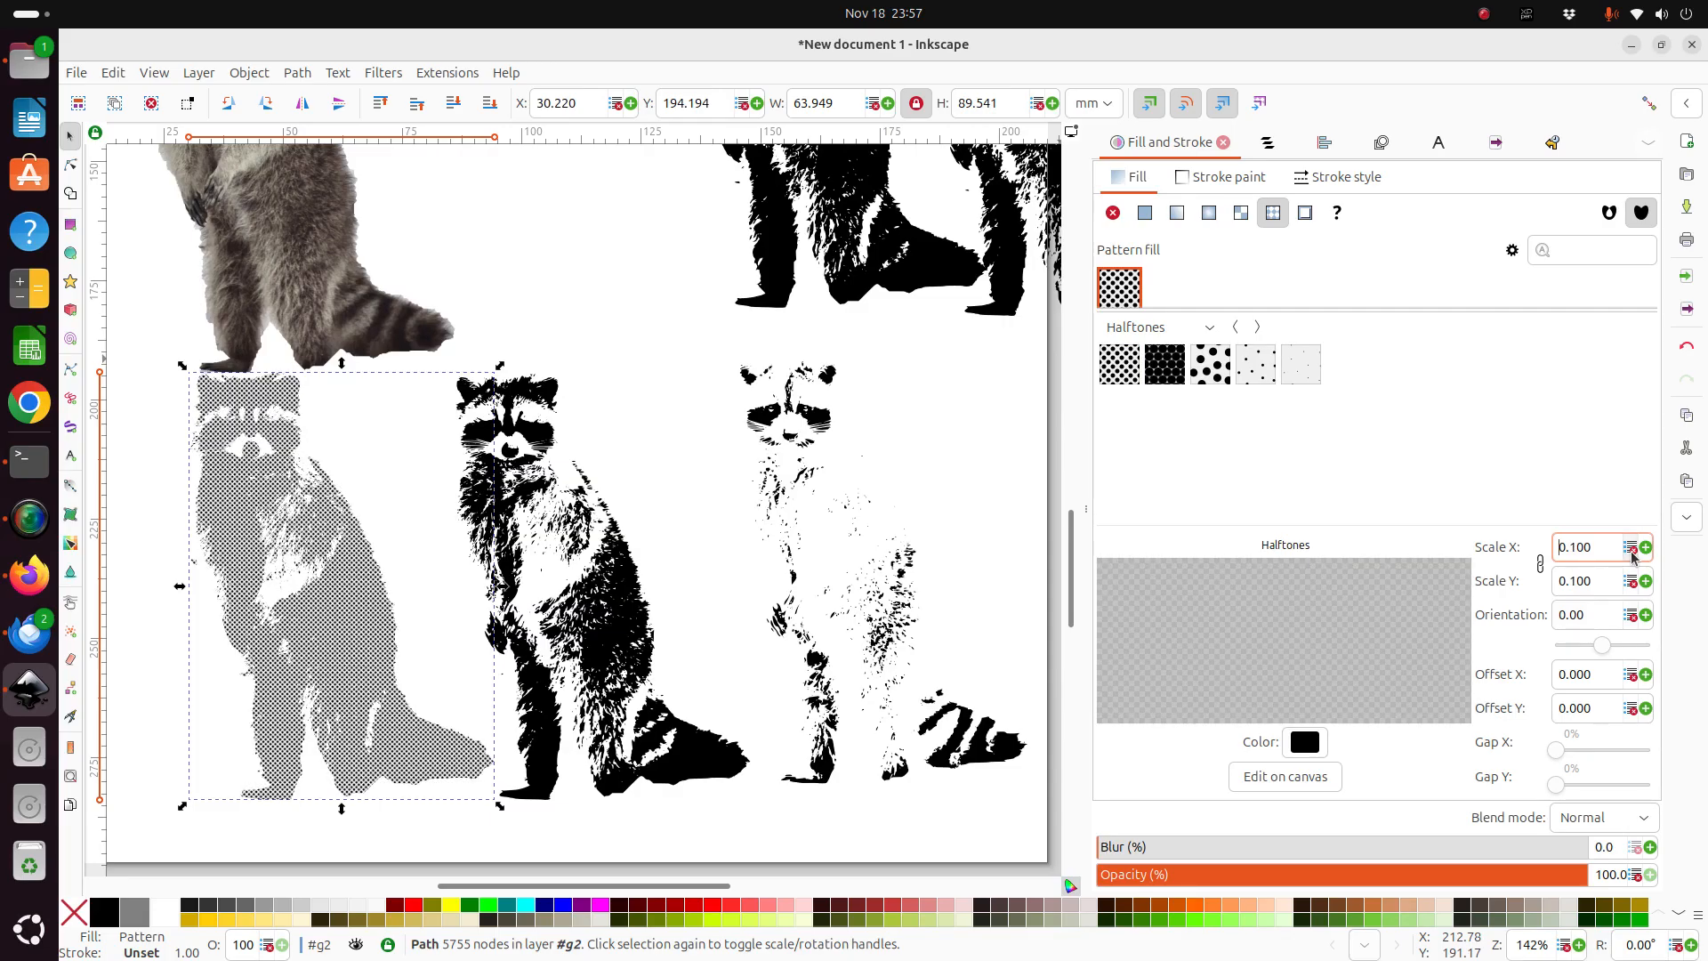
left_click(1632, 551)
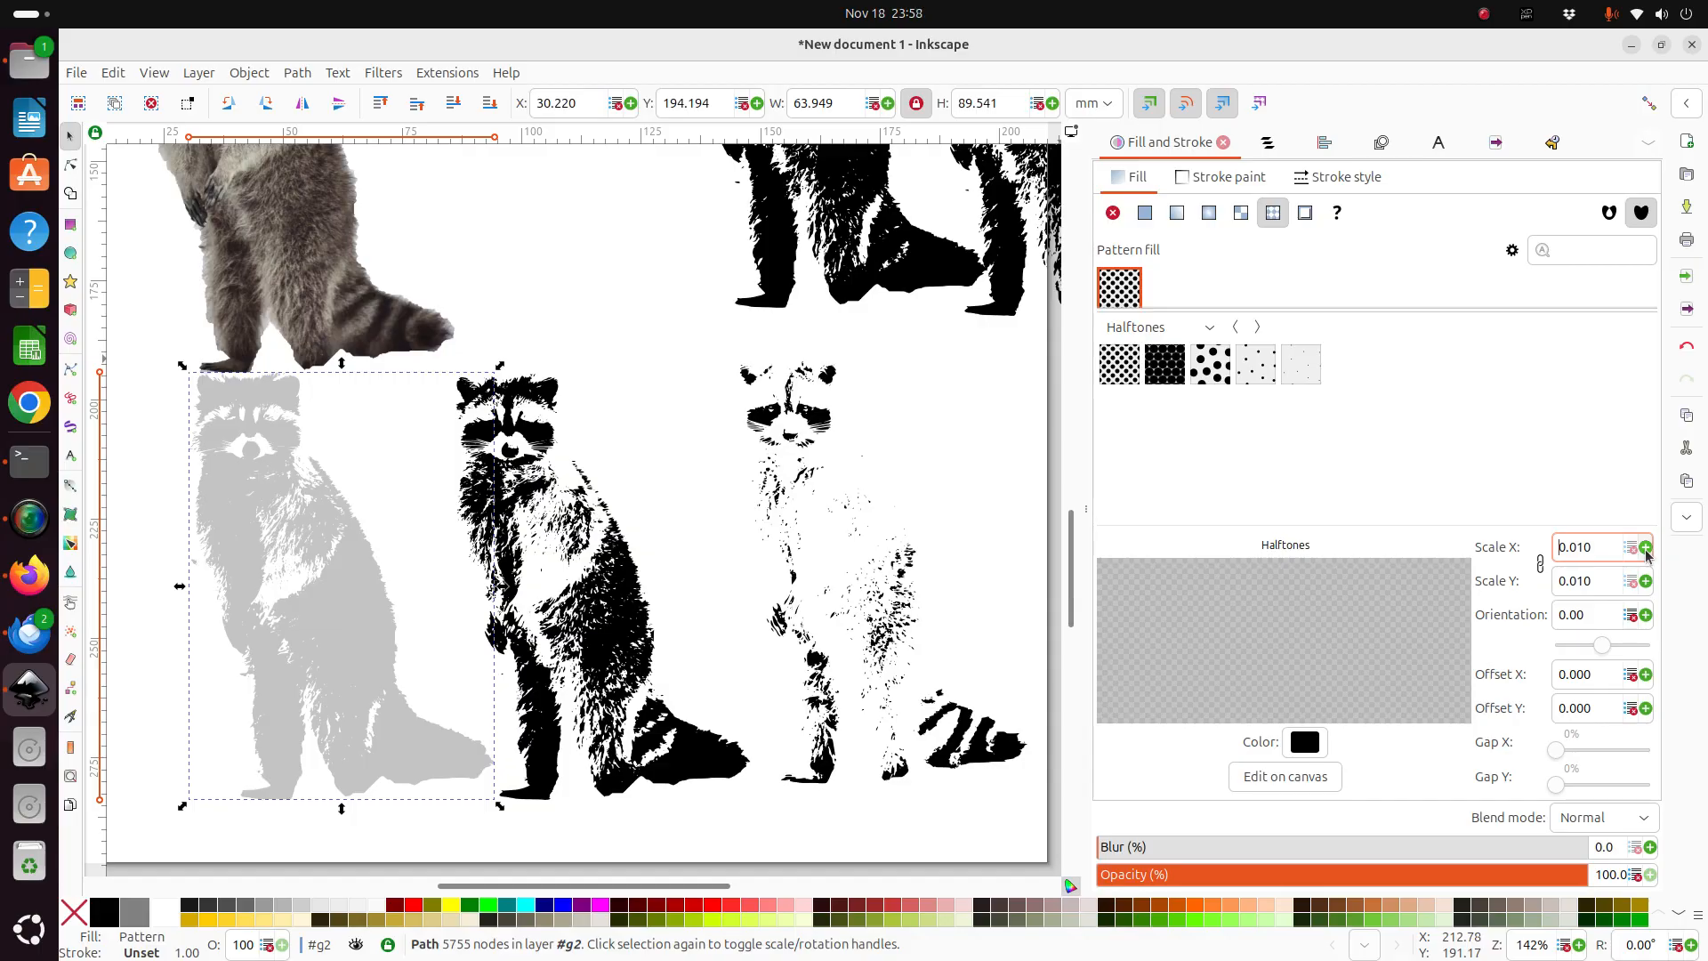
left_click(1646, 549)
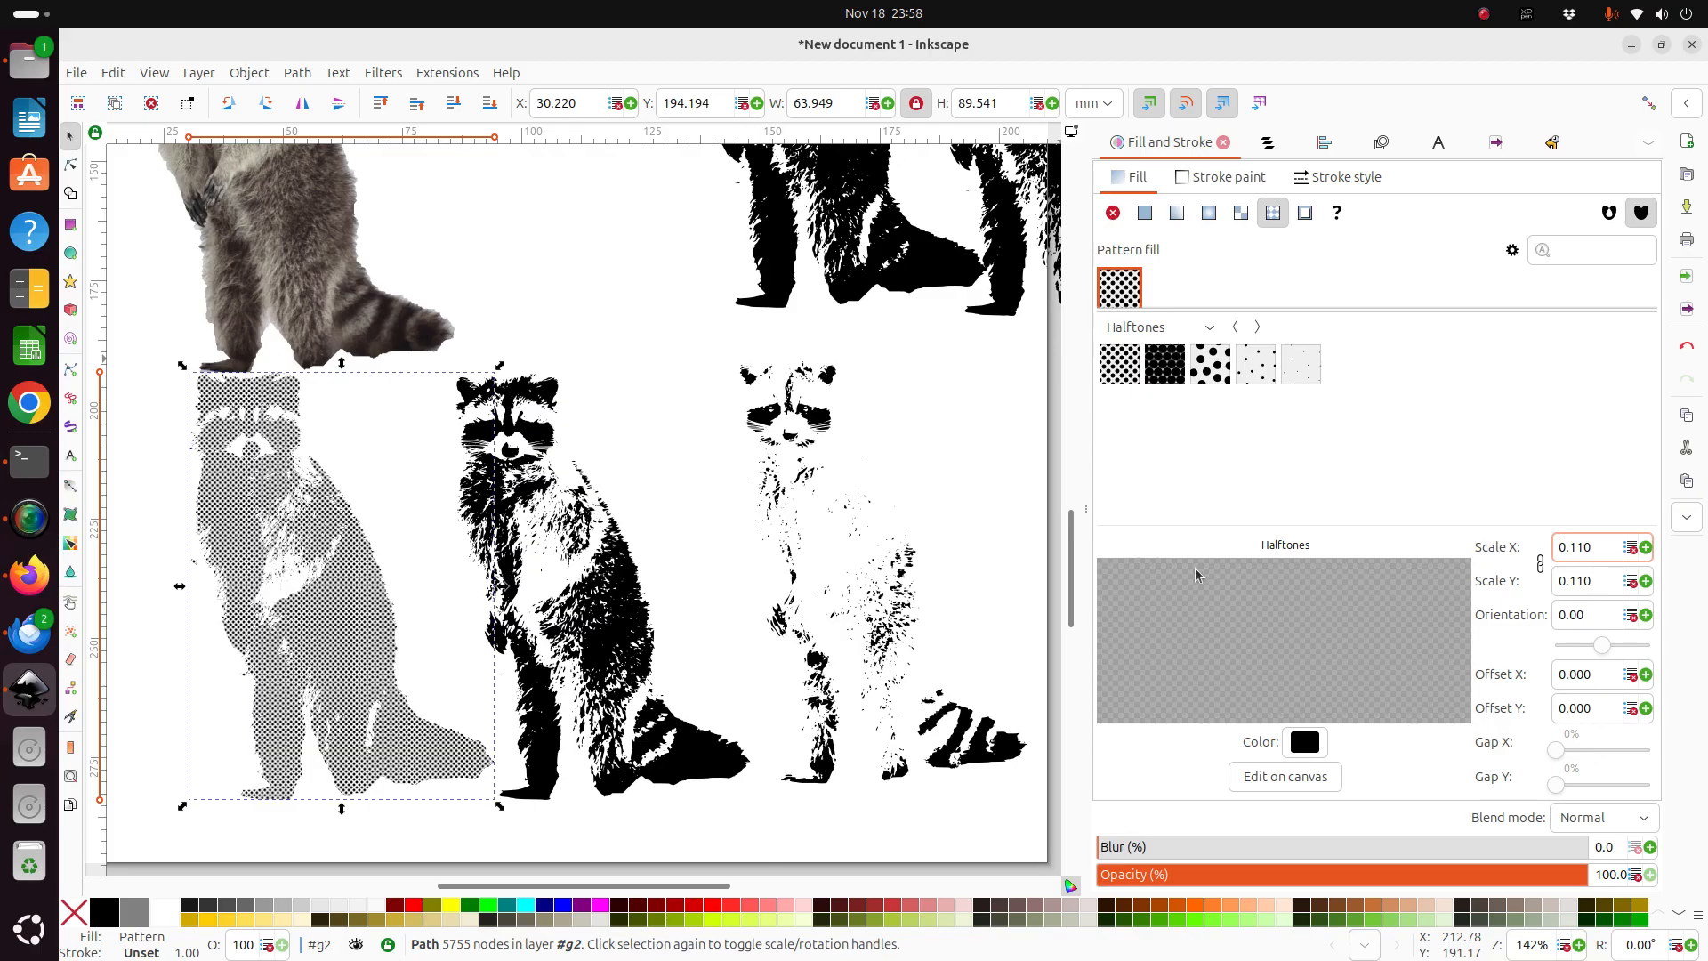
scroll(488, 890, "left", 3)
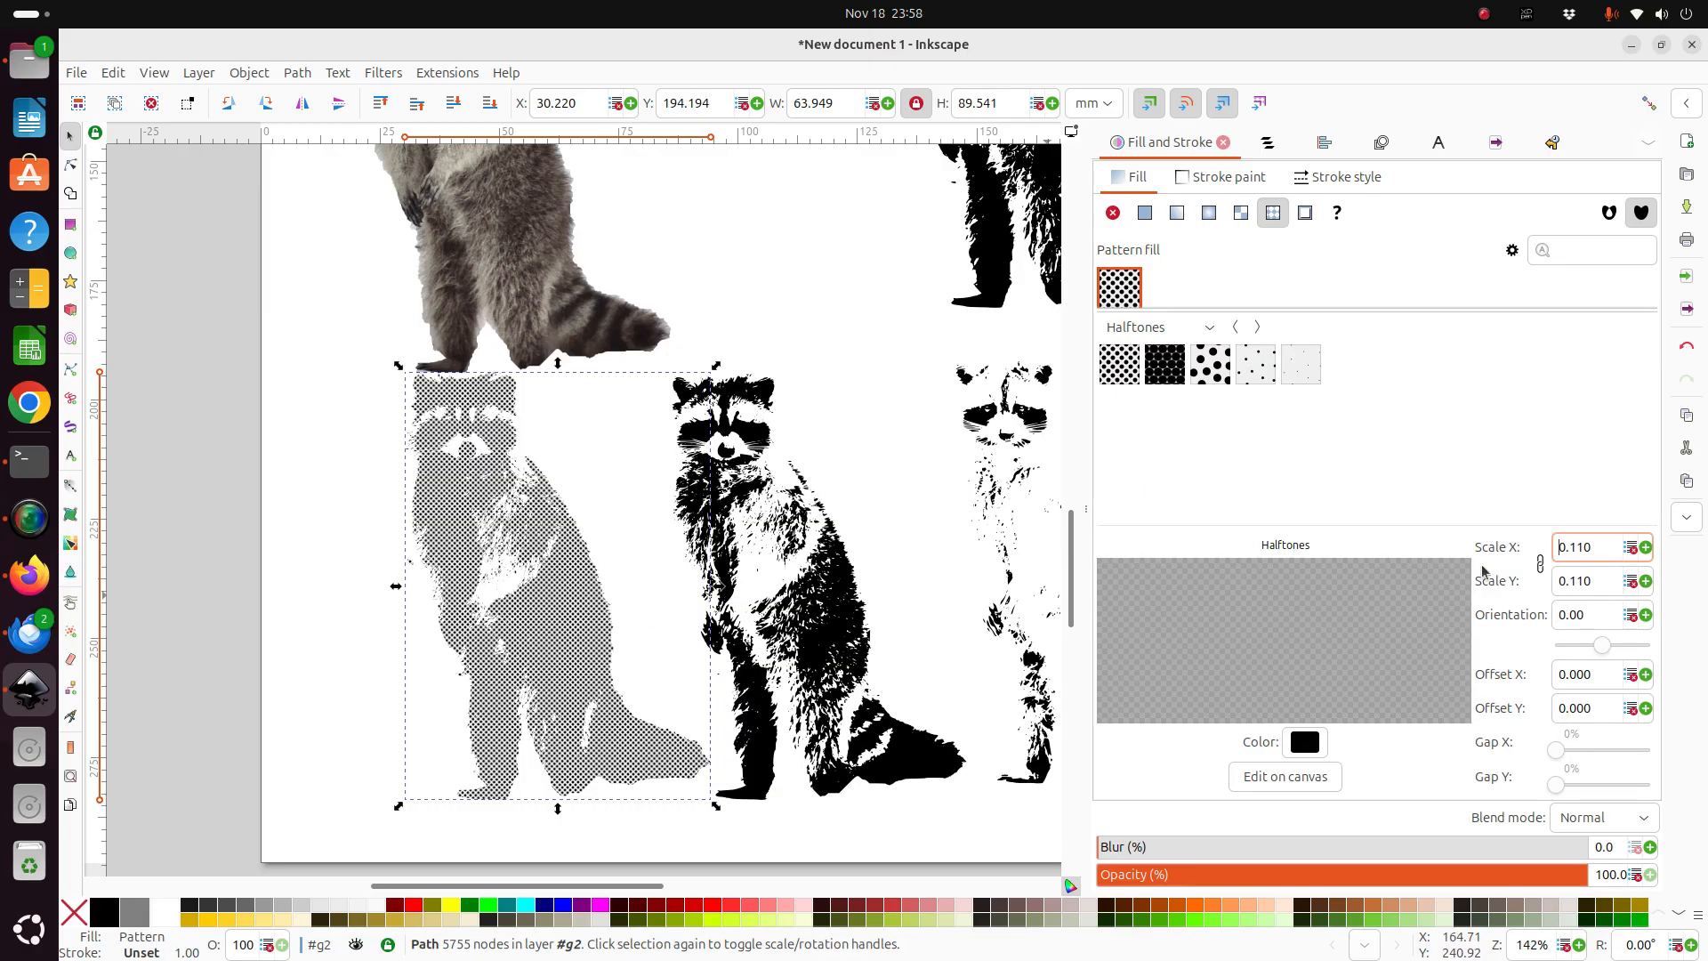
left_click(1644, 546)
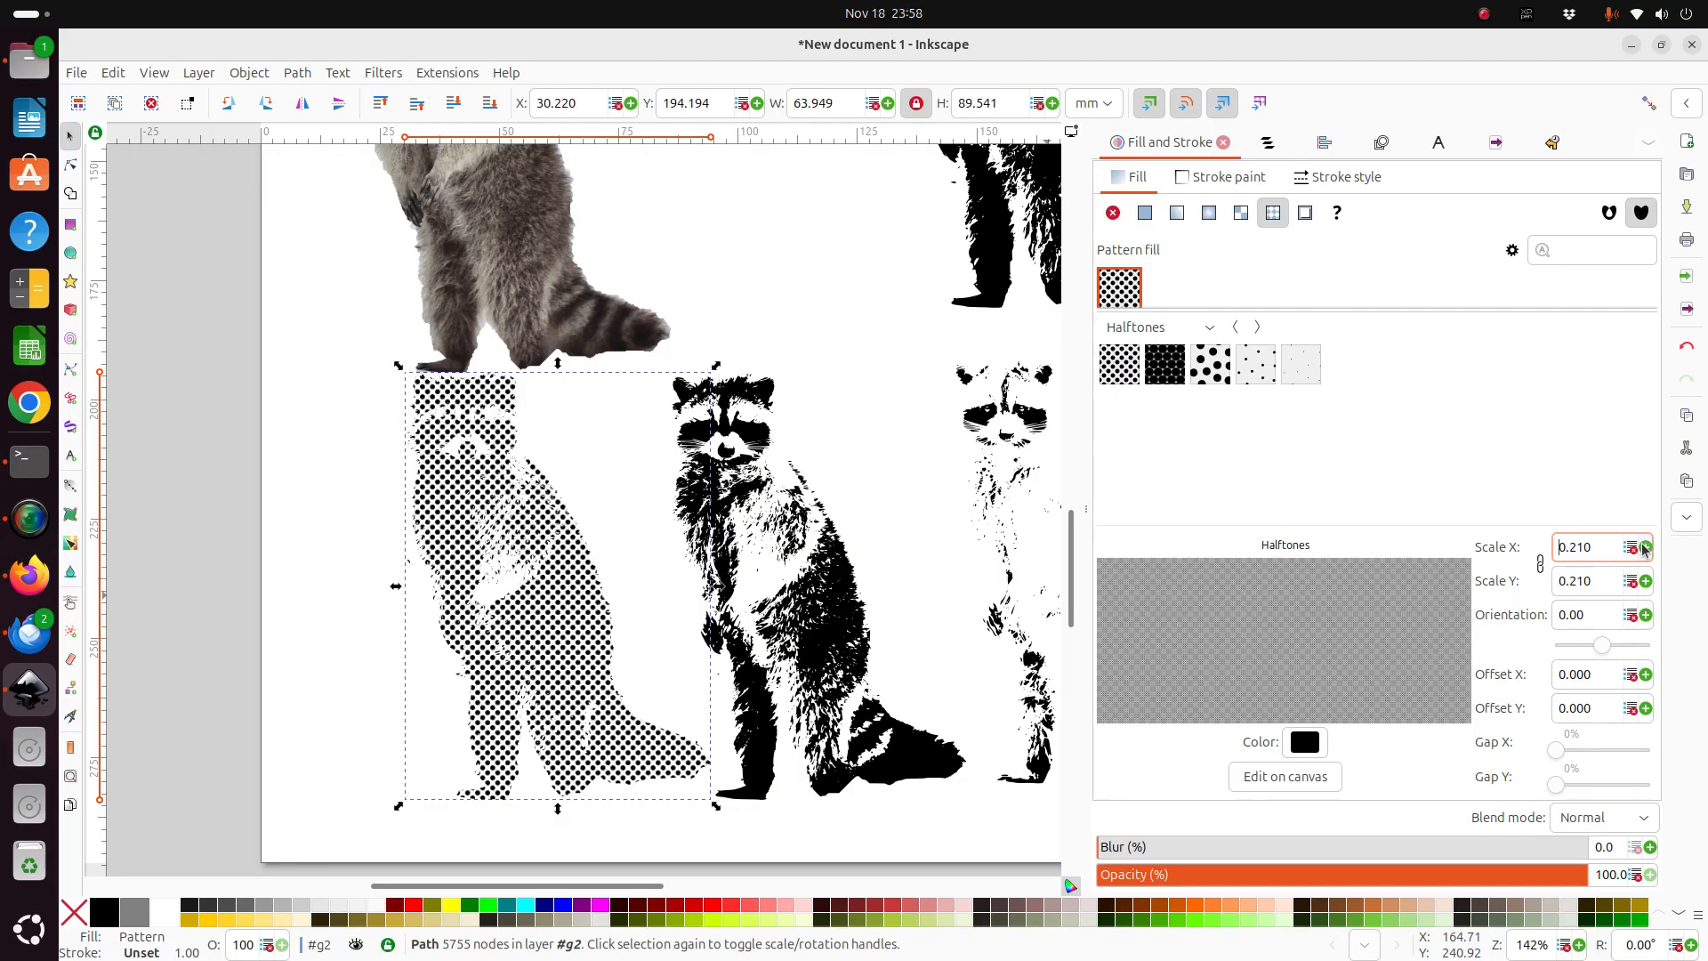
Set the halftone pattern's X and Y scale to 0.050 on the fullest tone layer.
left_click(1631, 552)
left_click(1631, 552)
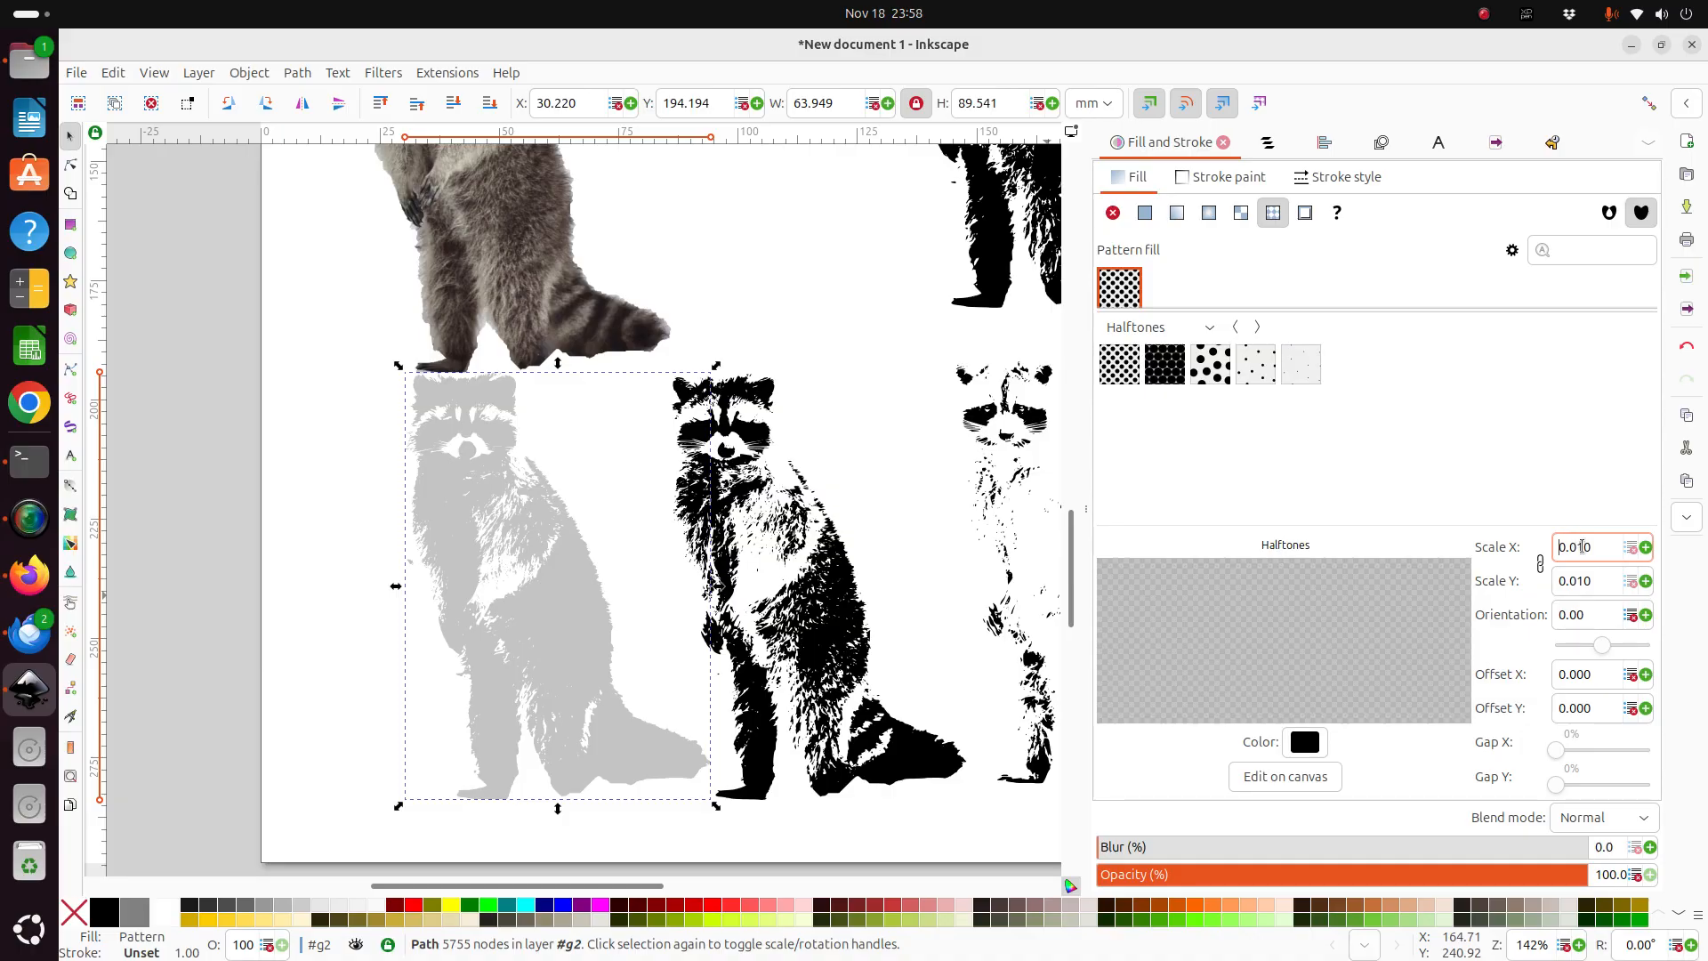
key("BackSpace")
left_click(308, 520)
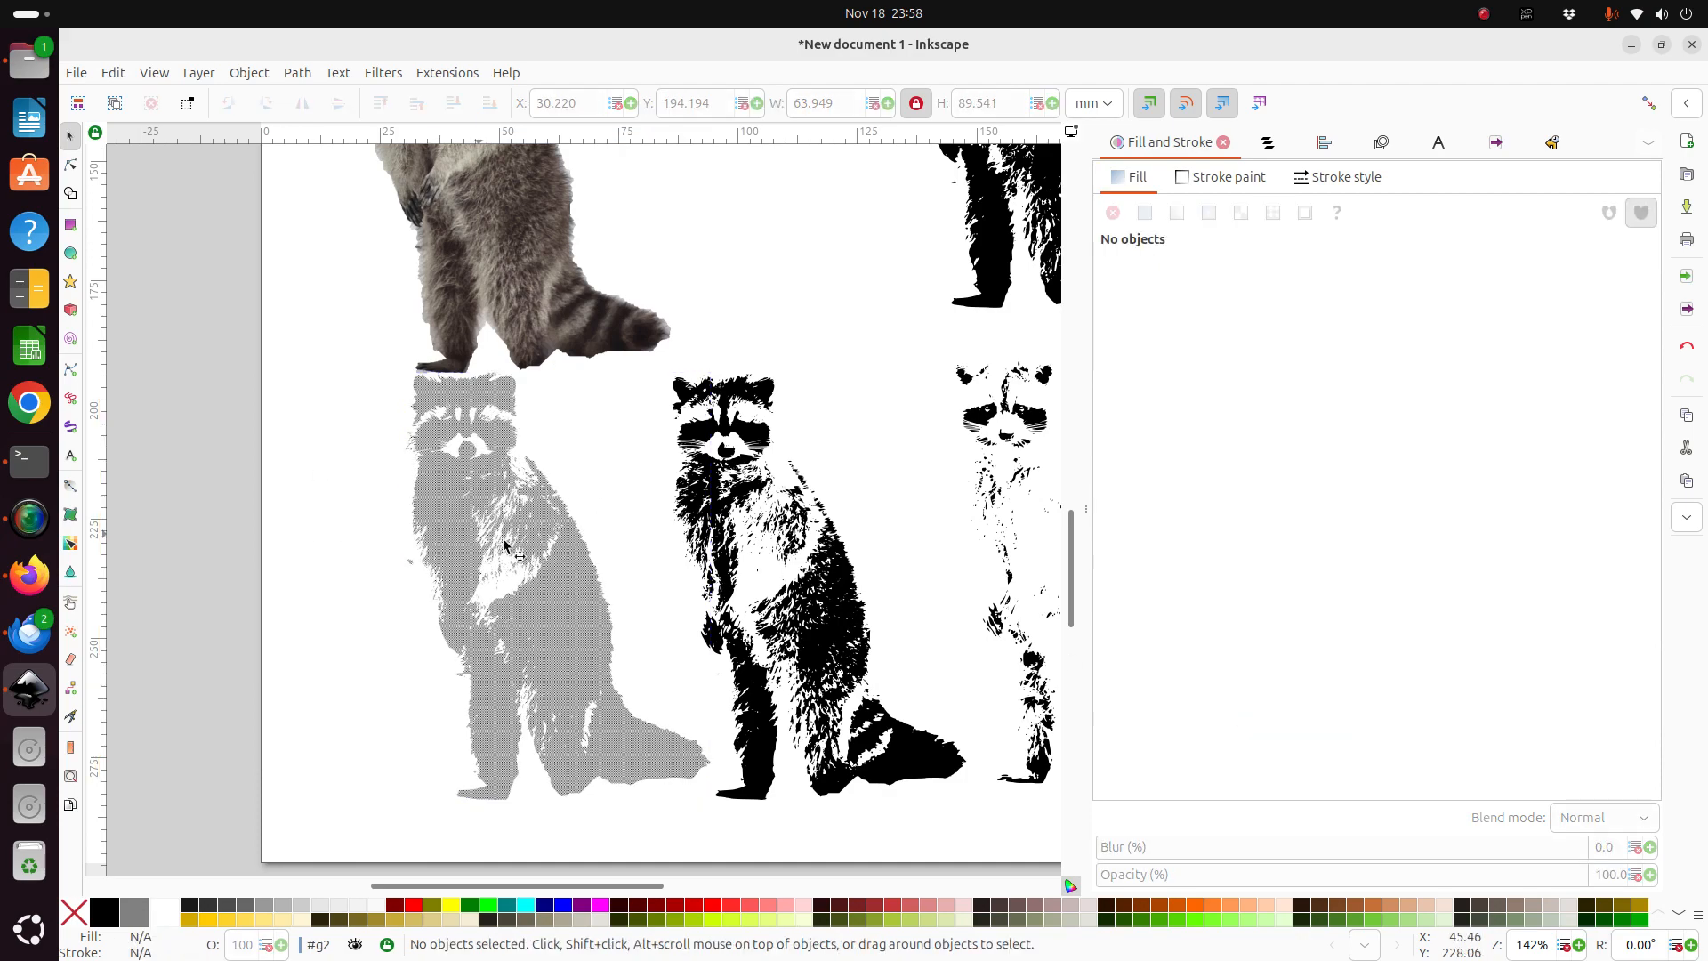
left_click(555, 564)
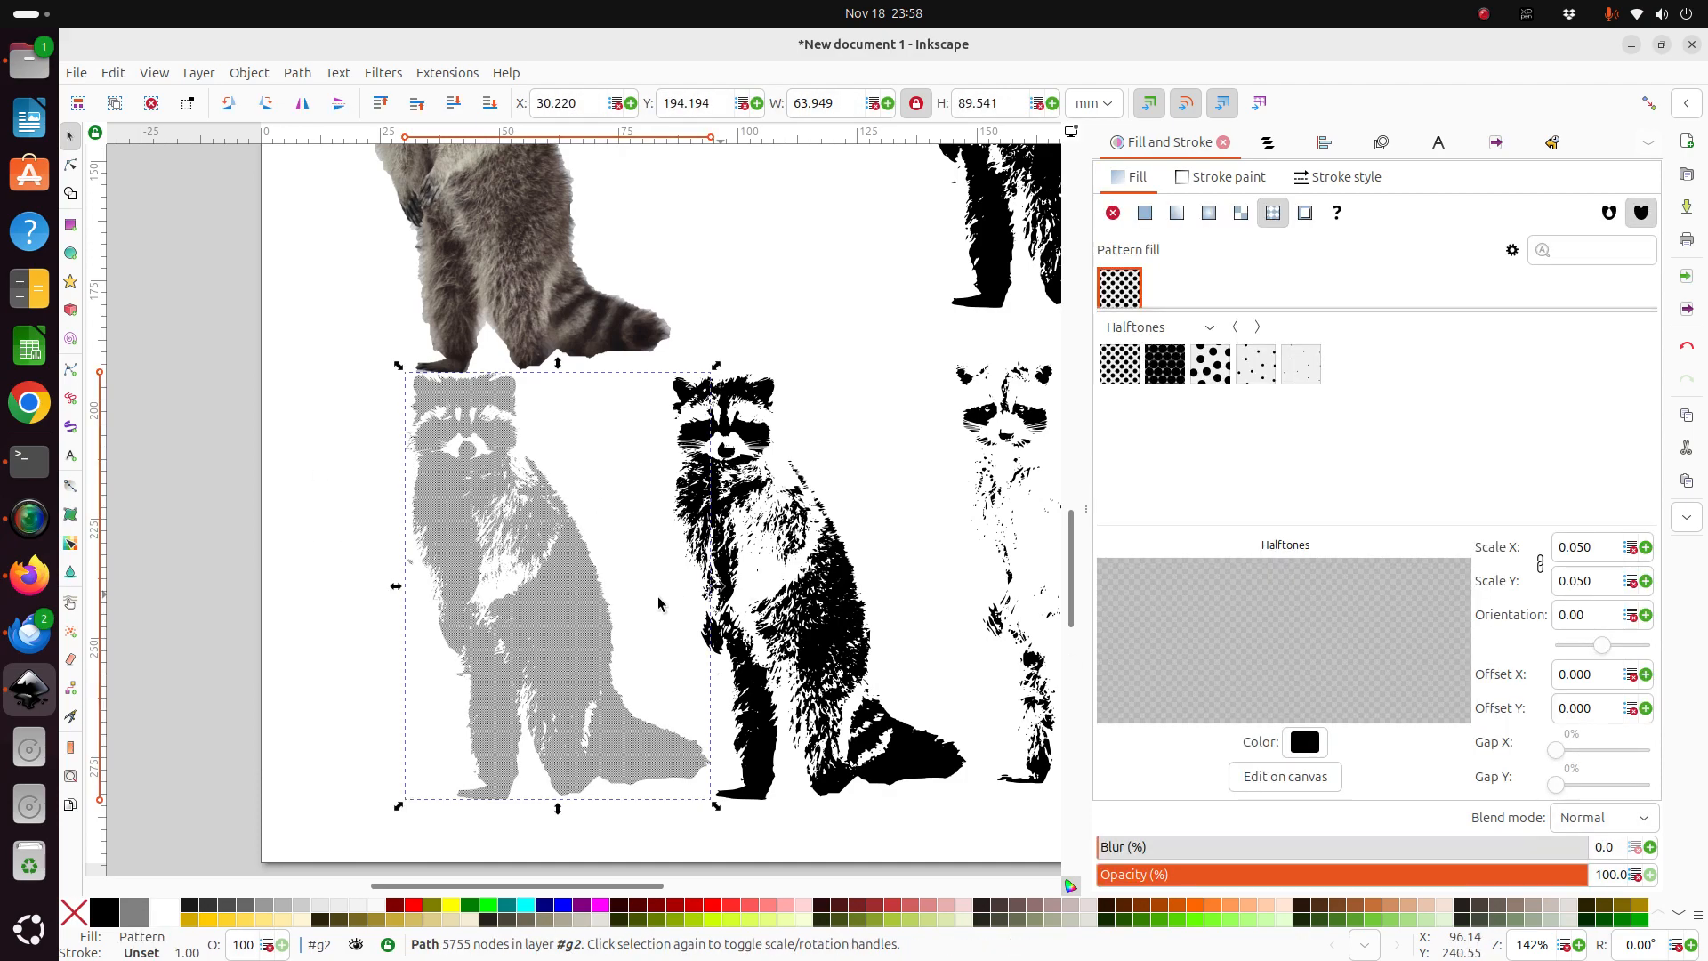
Overlay the sparsest black layer on the halftone raccoon at about X 32.8 mm, Y 194.6 mm, and check the dots against the solid black.
left_click(1003, 480)
mouse_move(1003, 480)
left_mouse_down()
mouse_move(434, 511)
mouse_move(441, 495)
left_mouse_up()
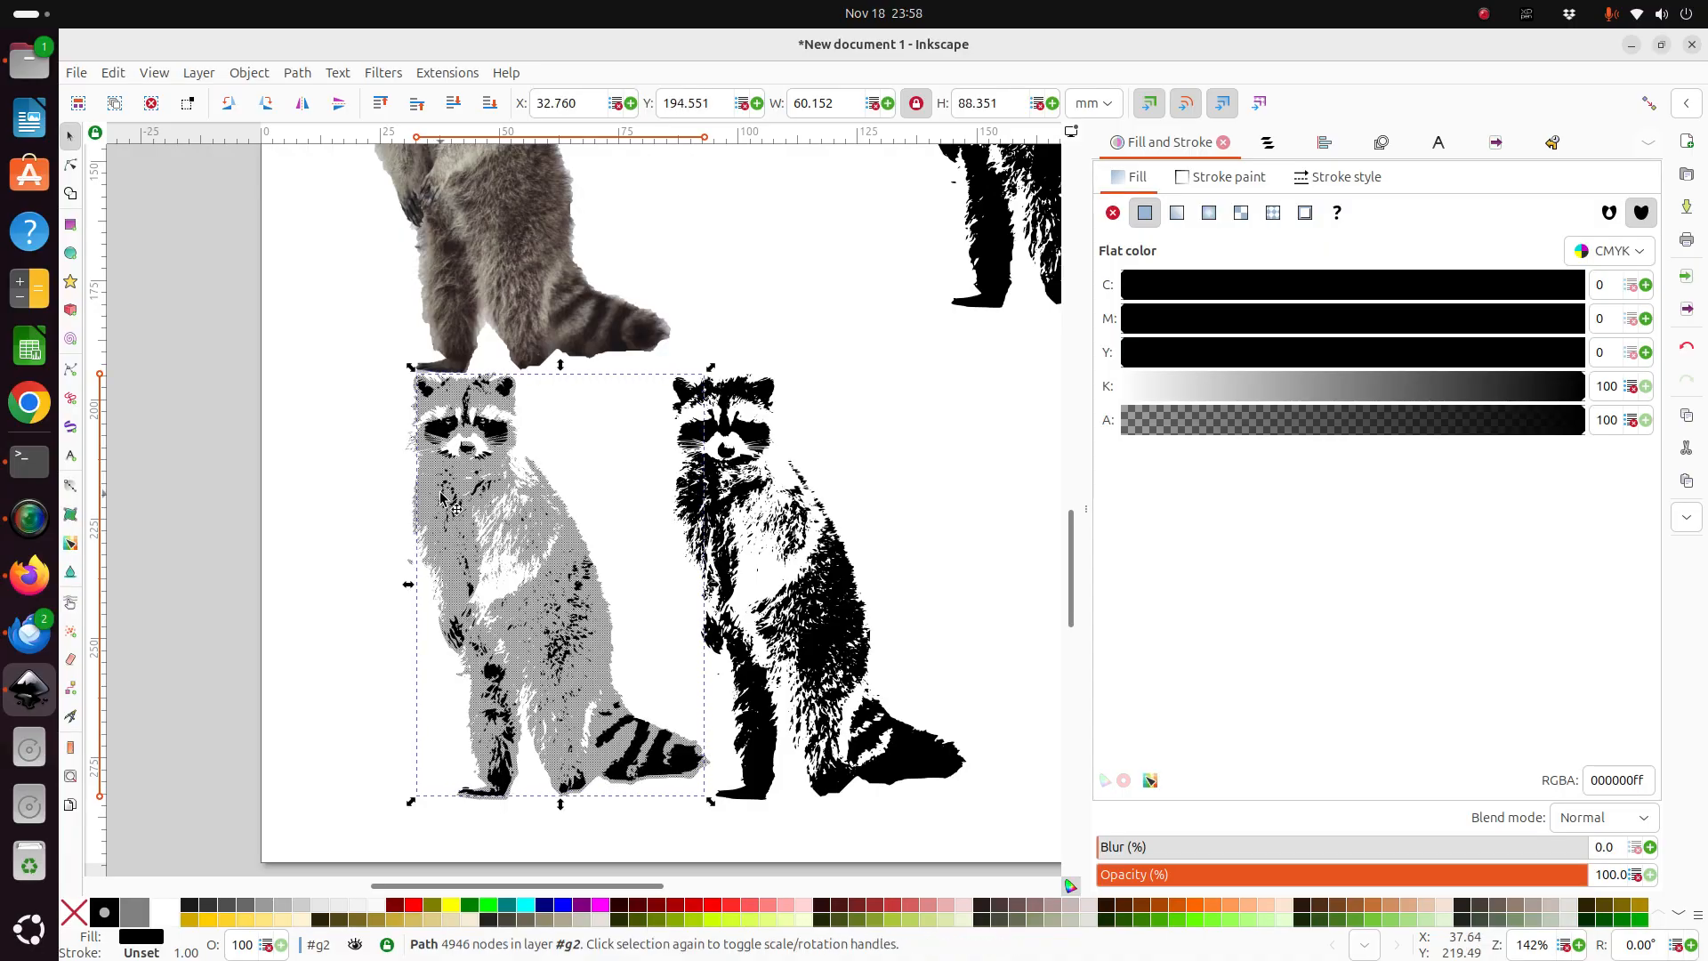
left_click(982, 487)
scroll(950, 523, "down", 2)
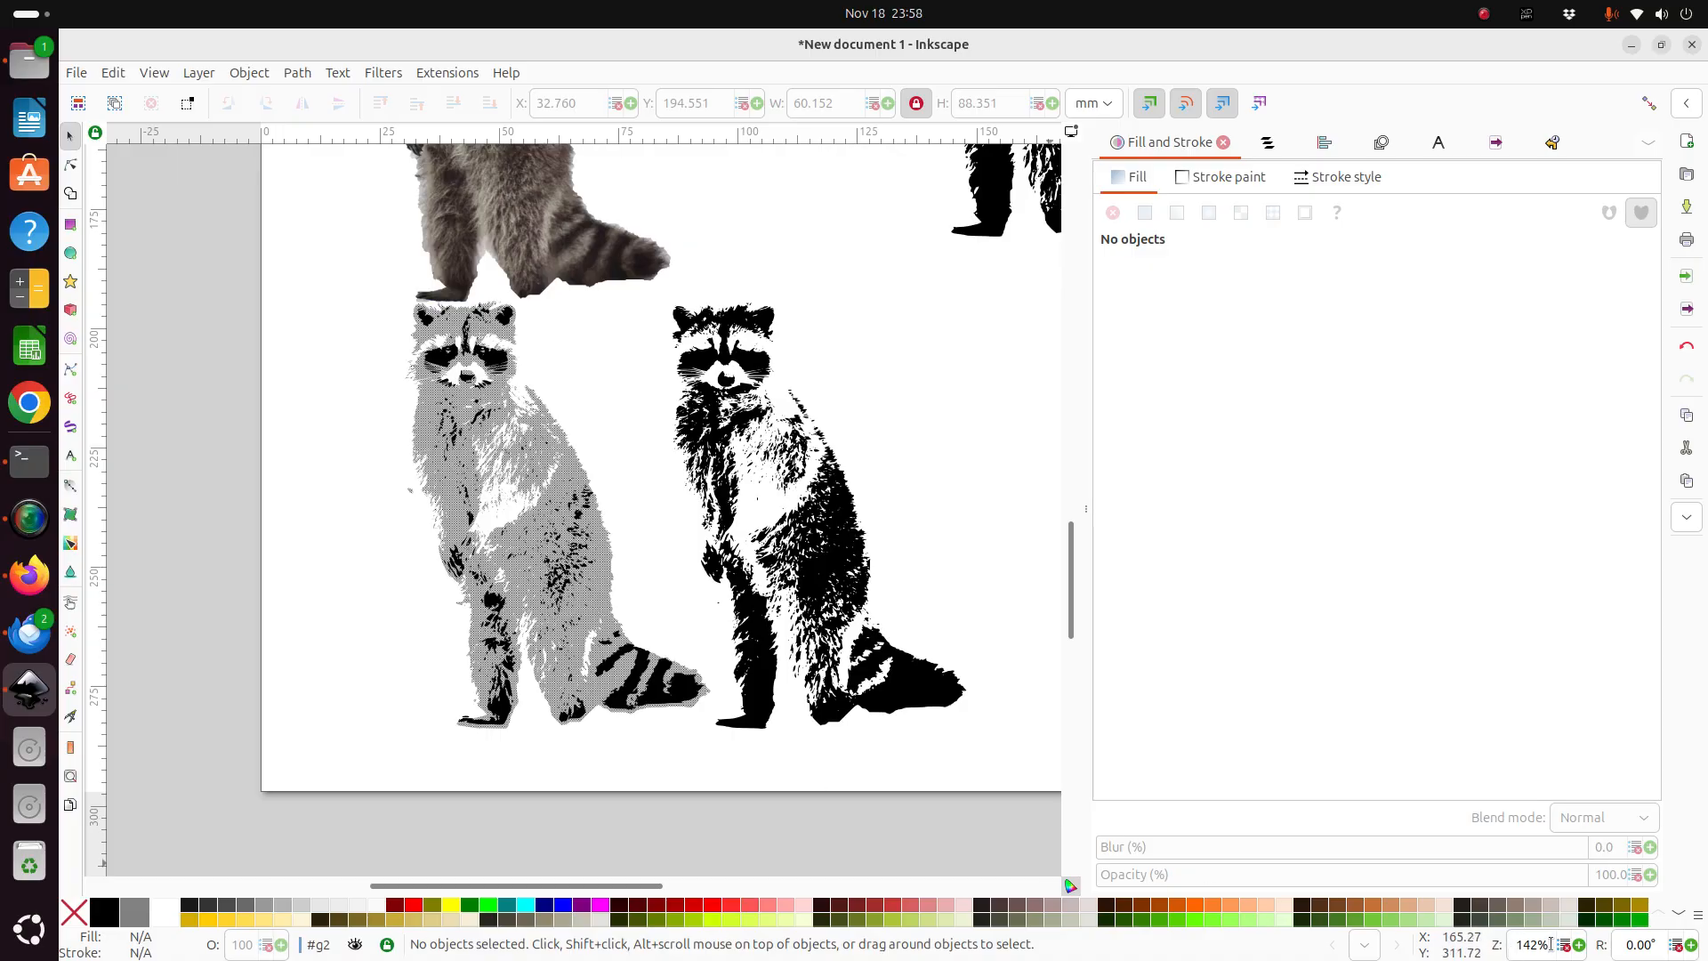
scroll(1582, 947, "up", 5)
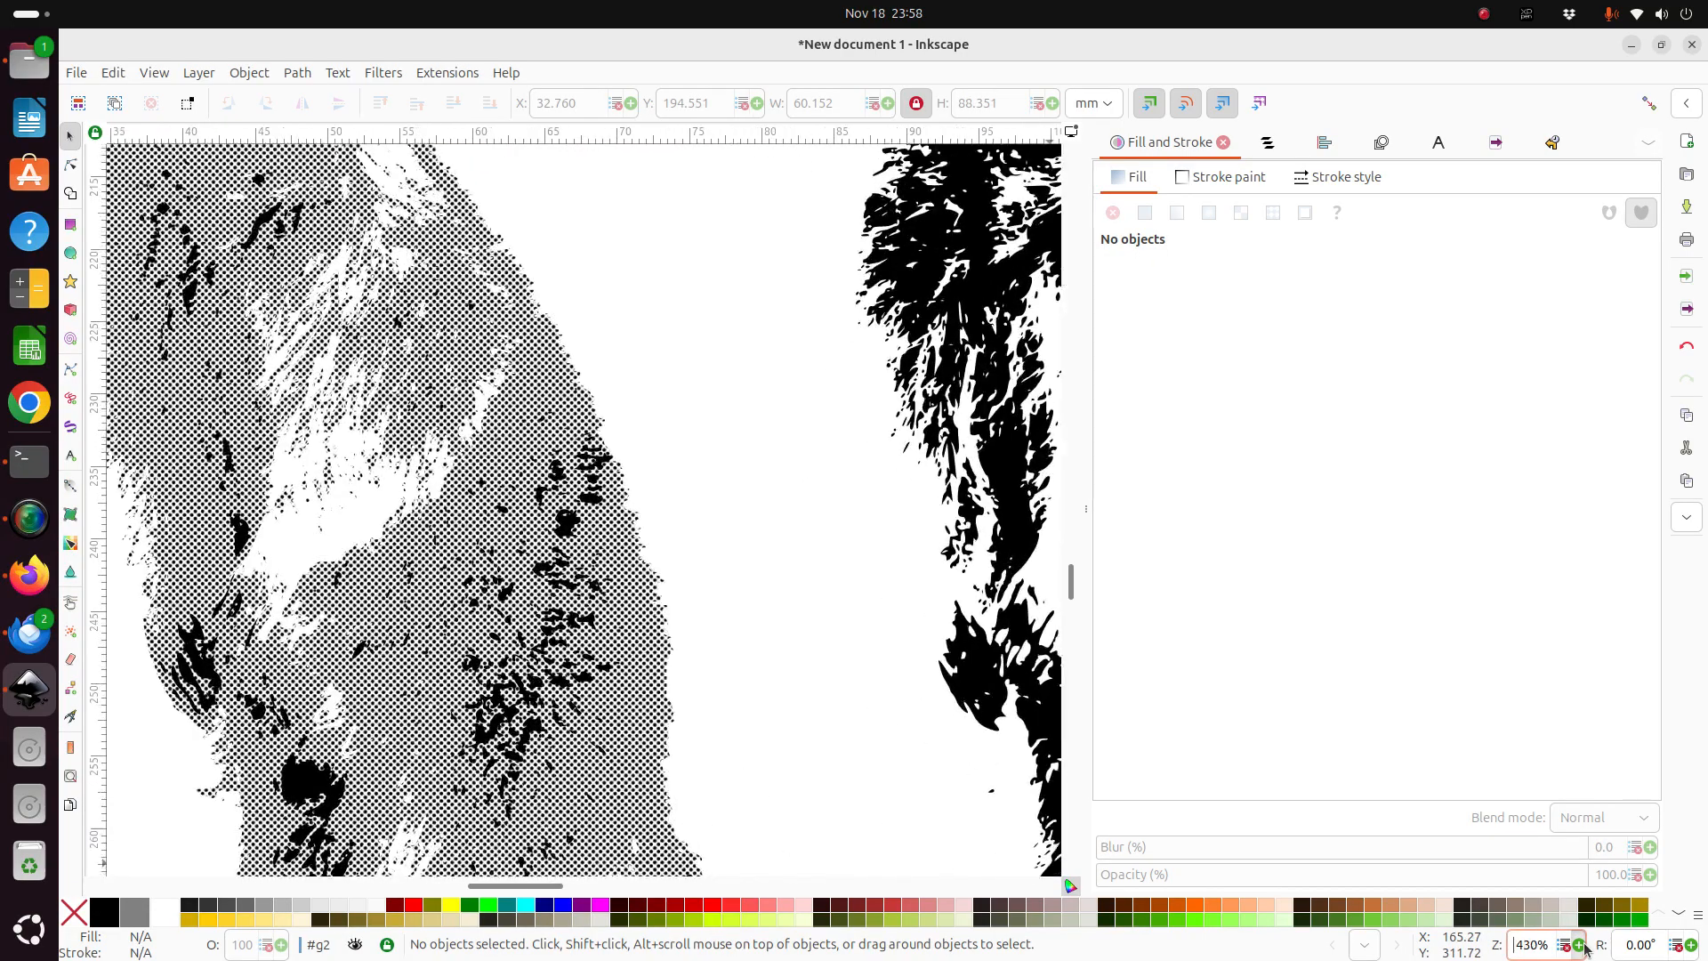
scroll(1582, 946, "up", 3)
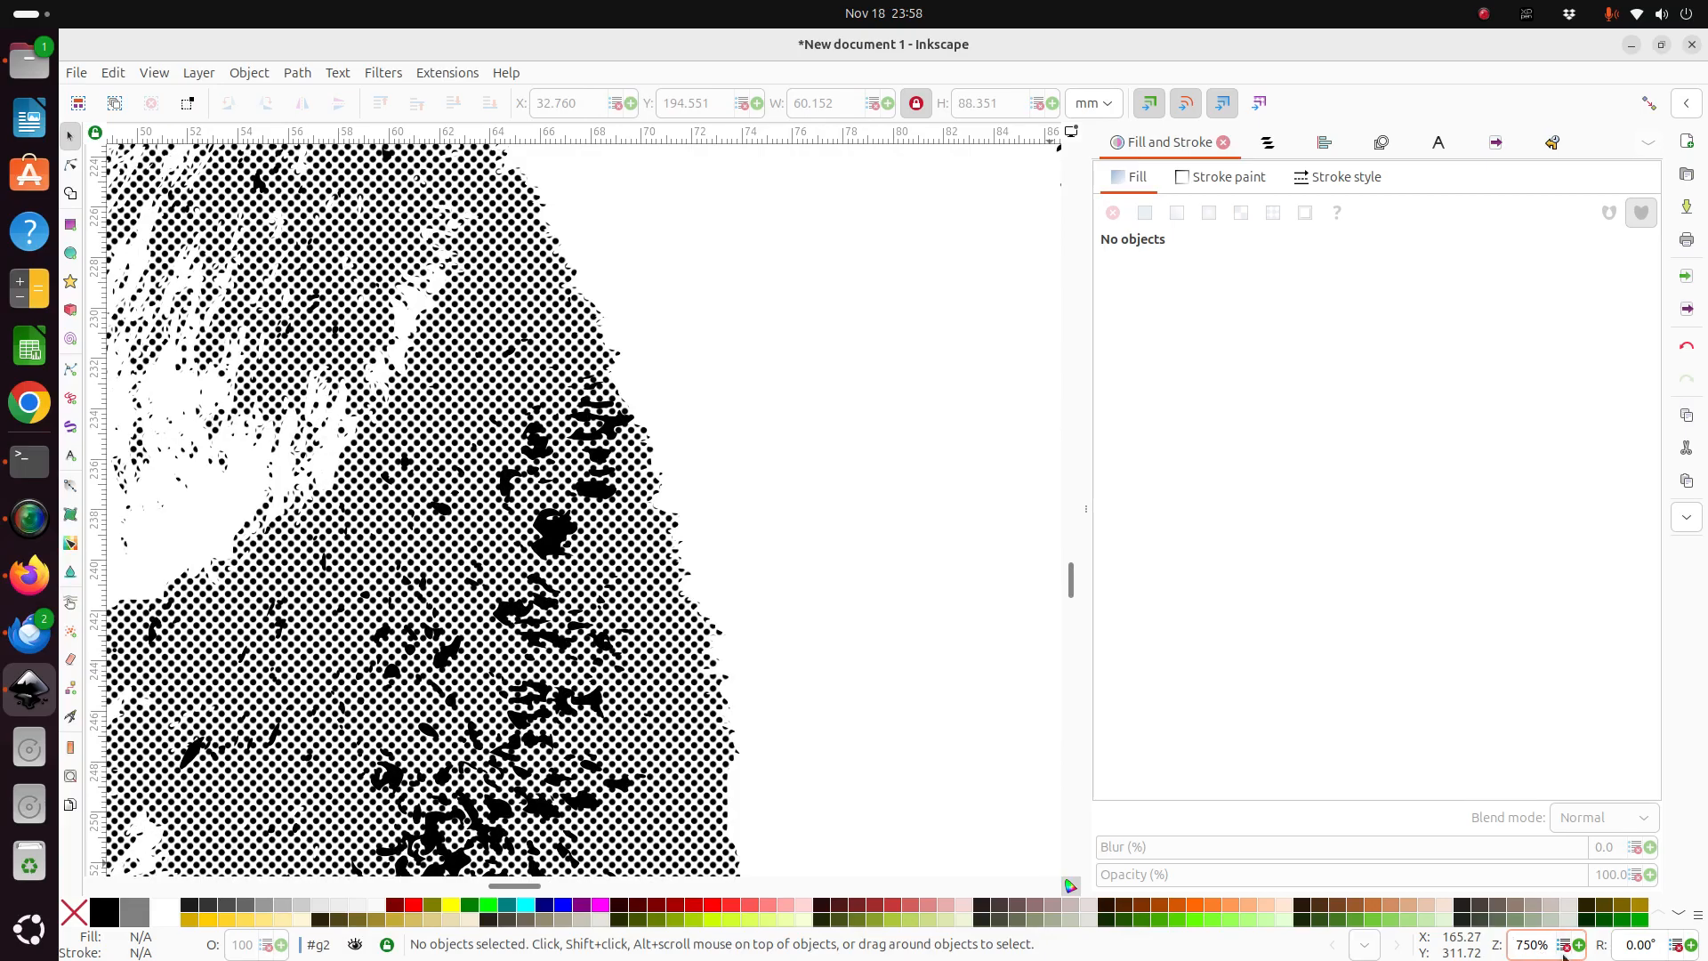
scroll(1572, 953, "down", 8)
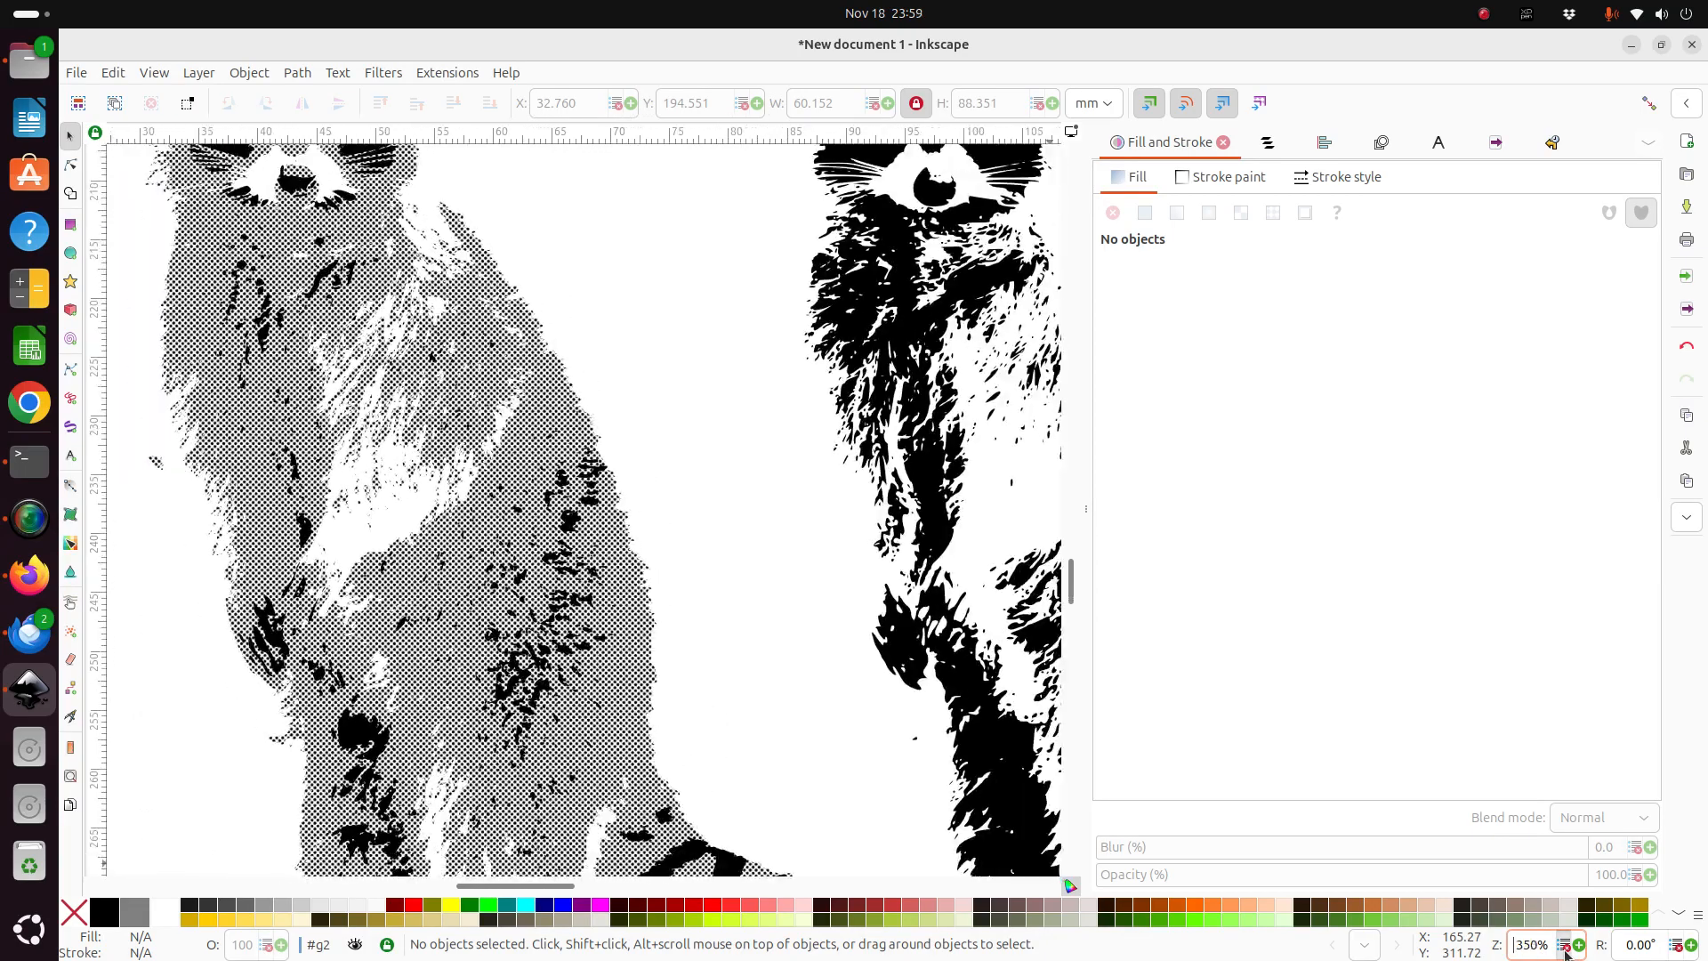
Give the solid black mid-tone raccoon beside the halftone one a pattern fill and switch the pattern category to All patterns.
scroll(1565, 953, "down", 2)
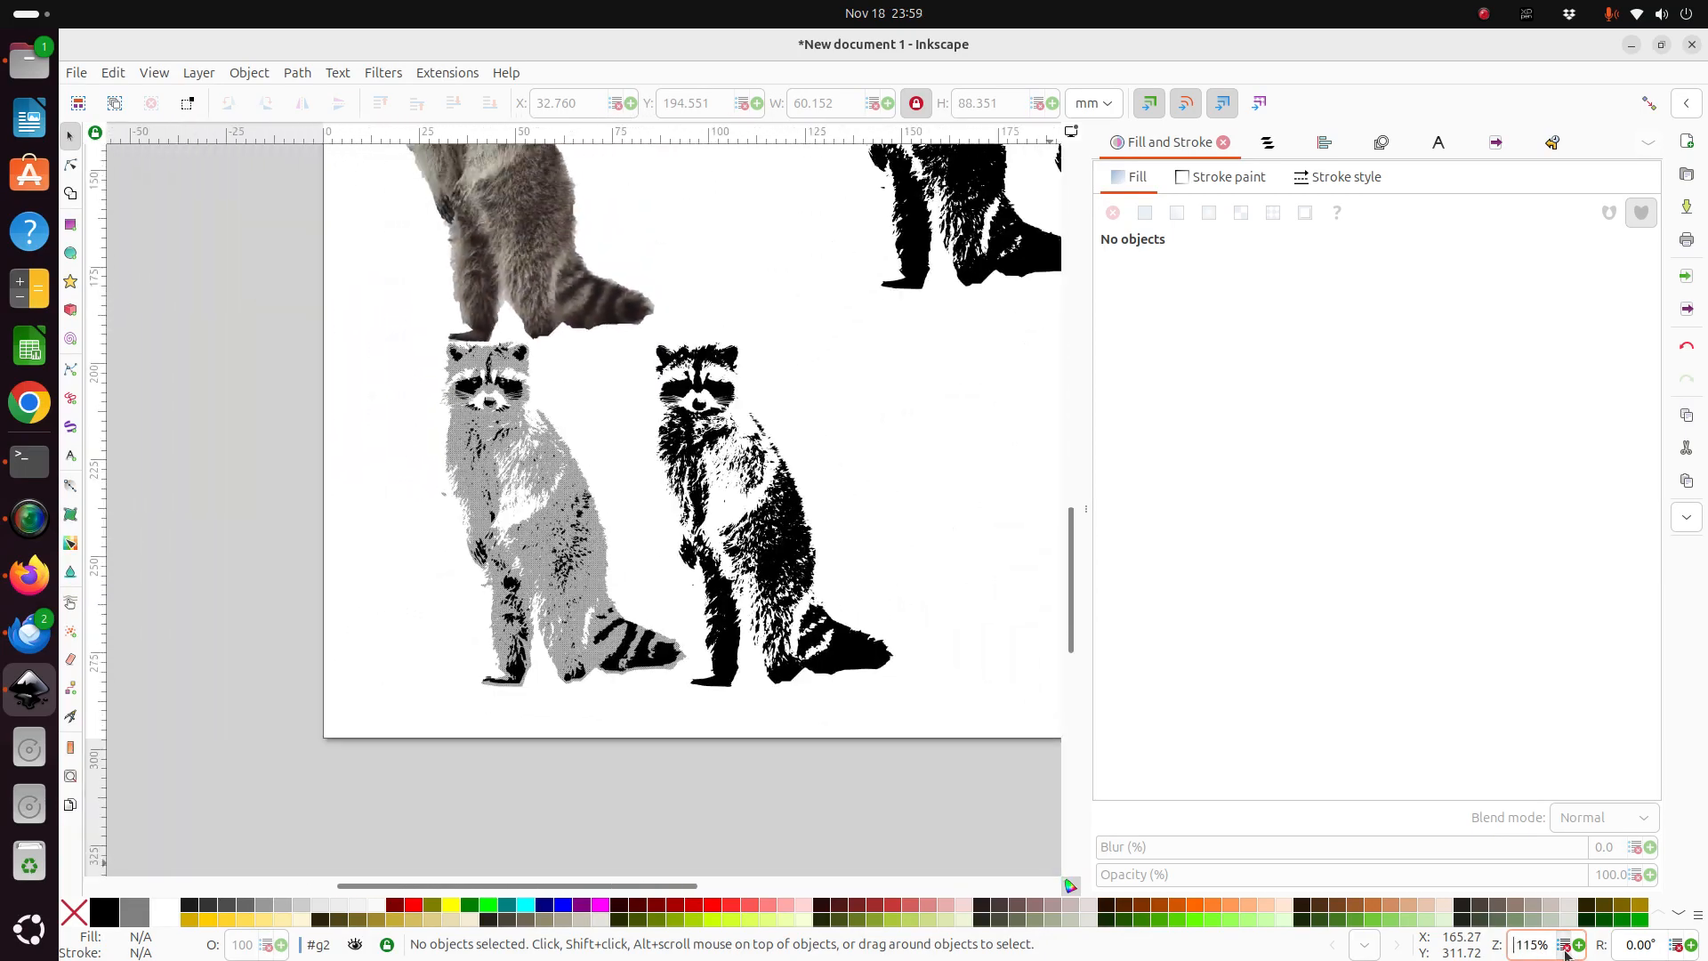
left_click(776, 509)
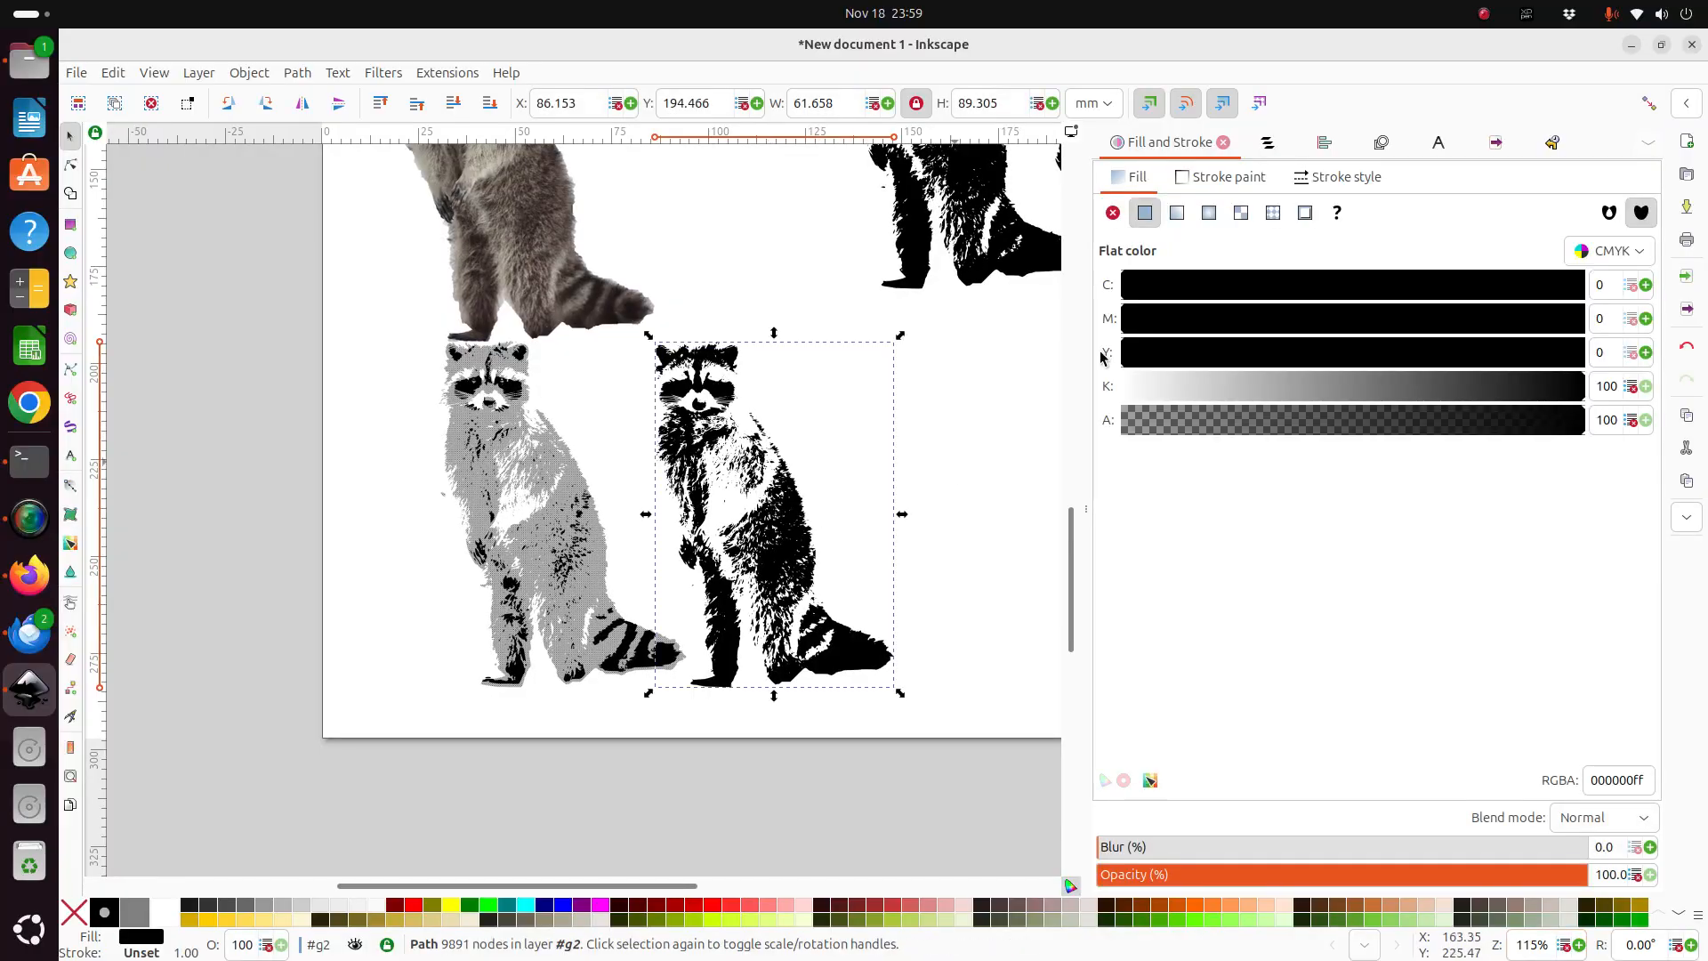
left_click(1273, 212)
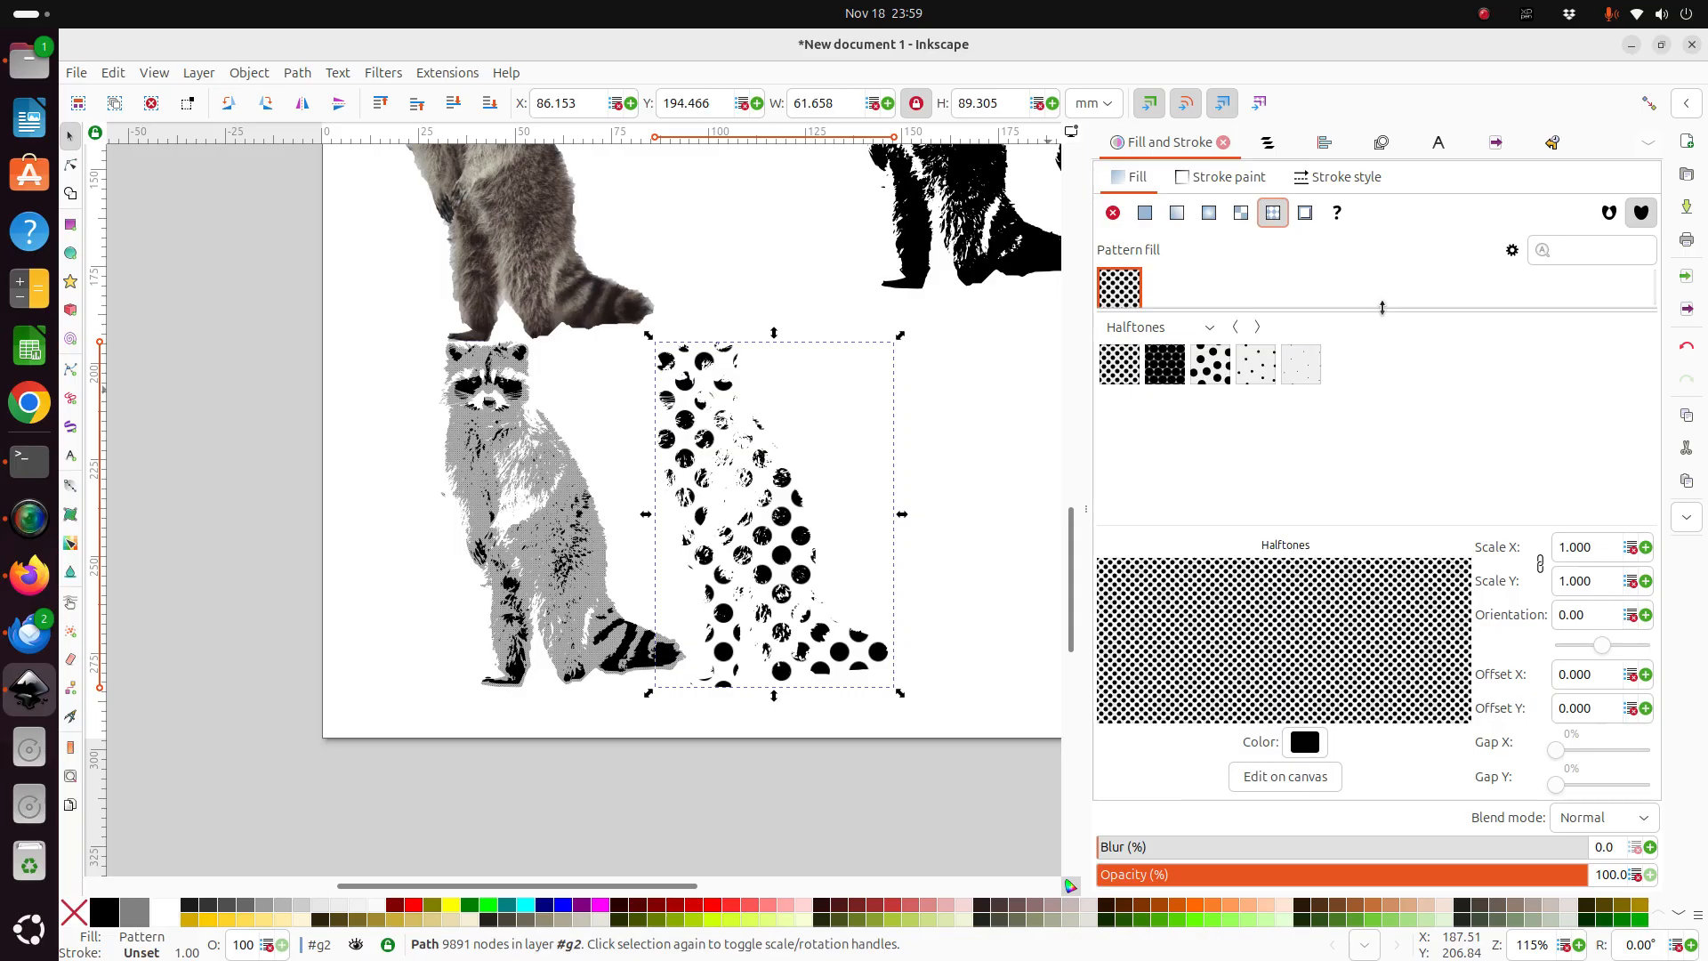
left_click(1591, 252)
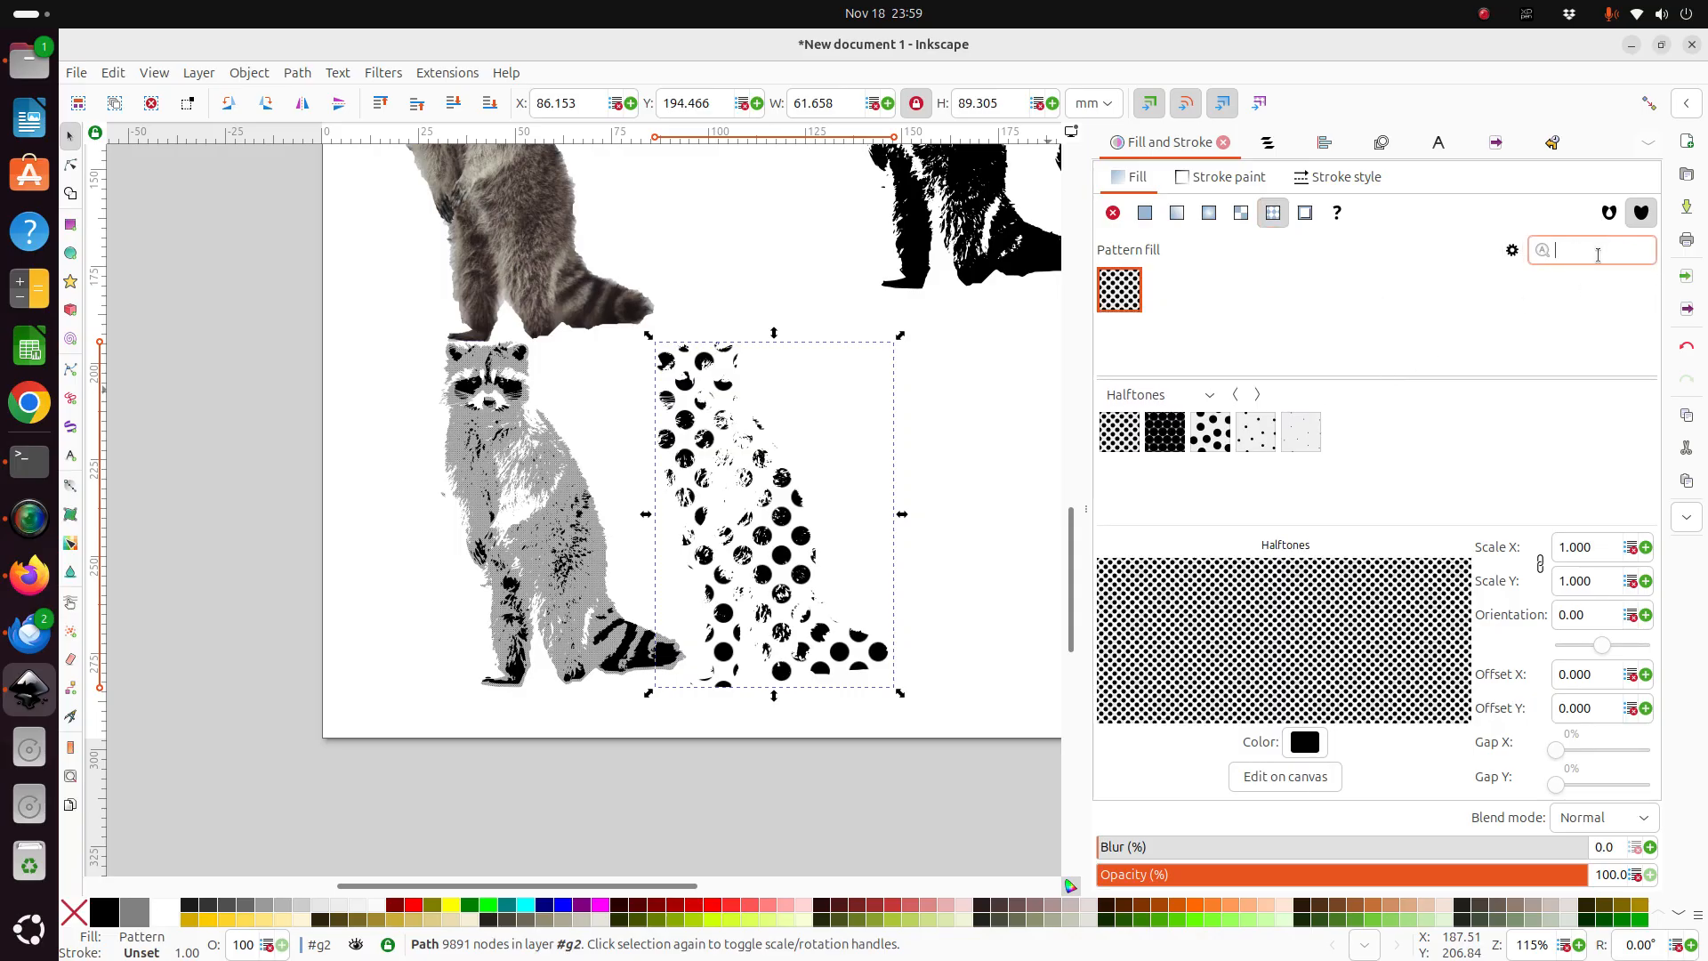
left_click(1213, 400)
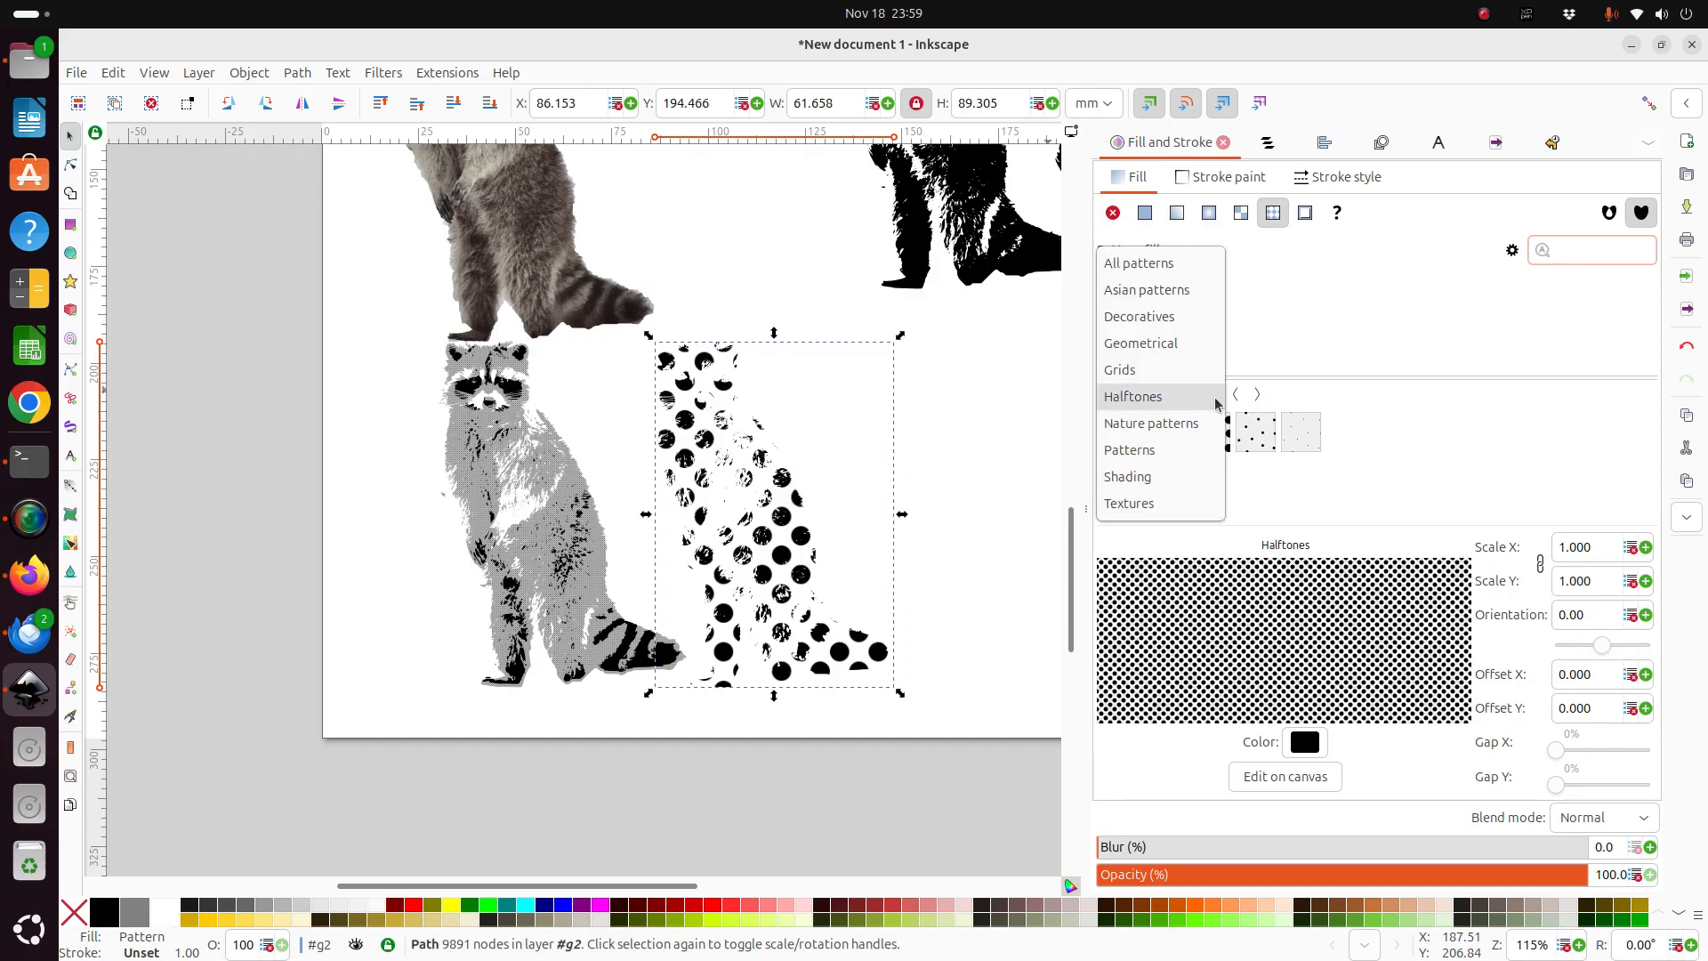
left_click(1143, 263)
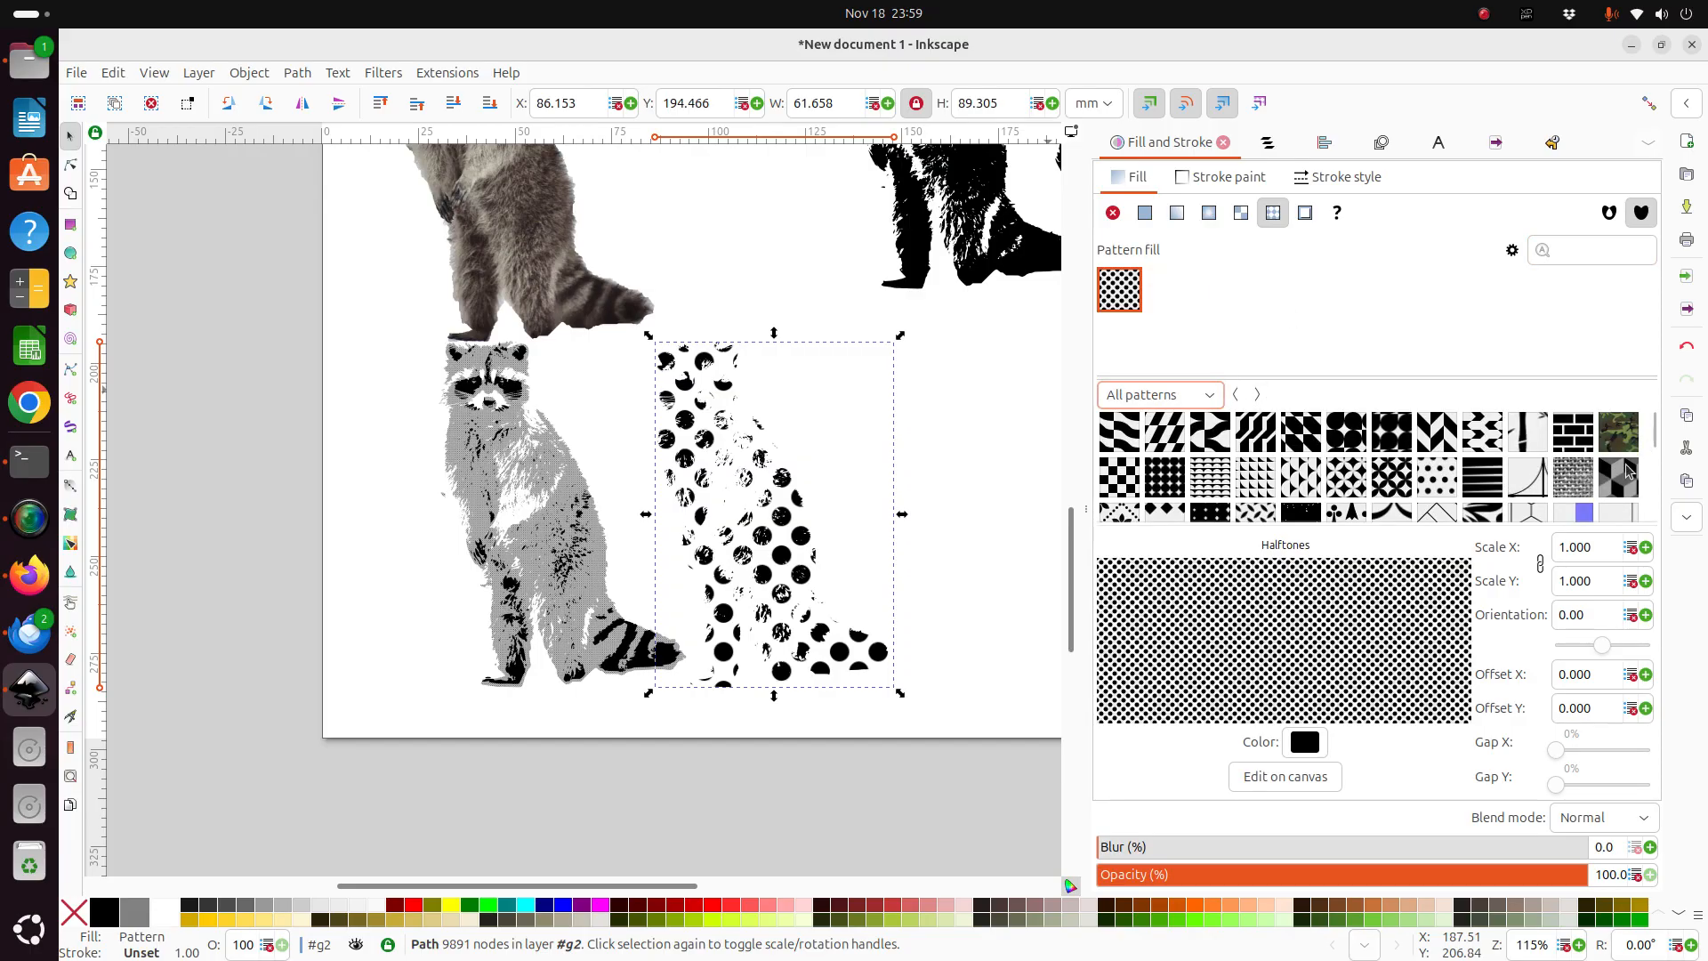
Try the Old paint (bitmap) pattern as the mid-tone layer's fill.
scroll(1589, 480, "down", 1)
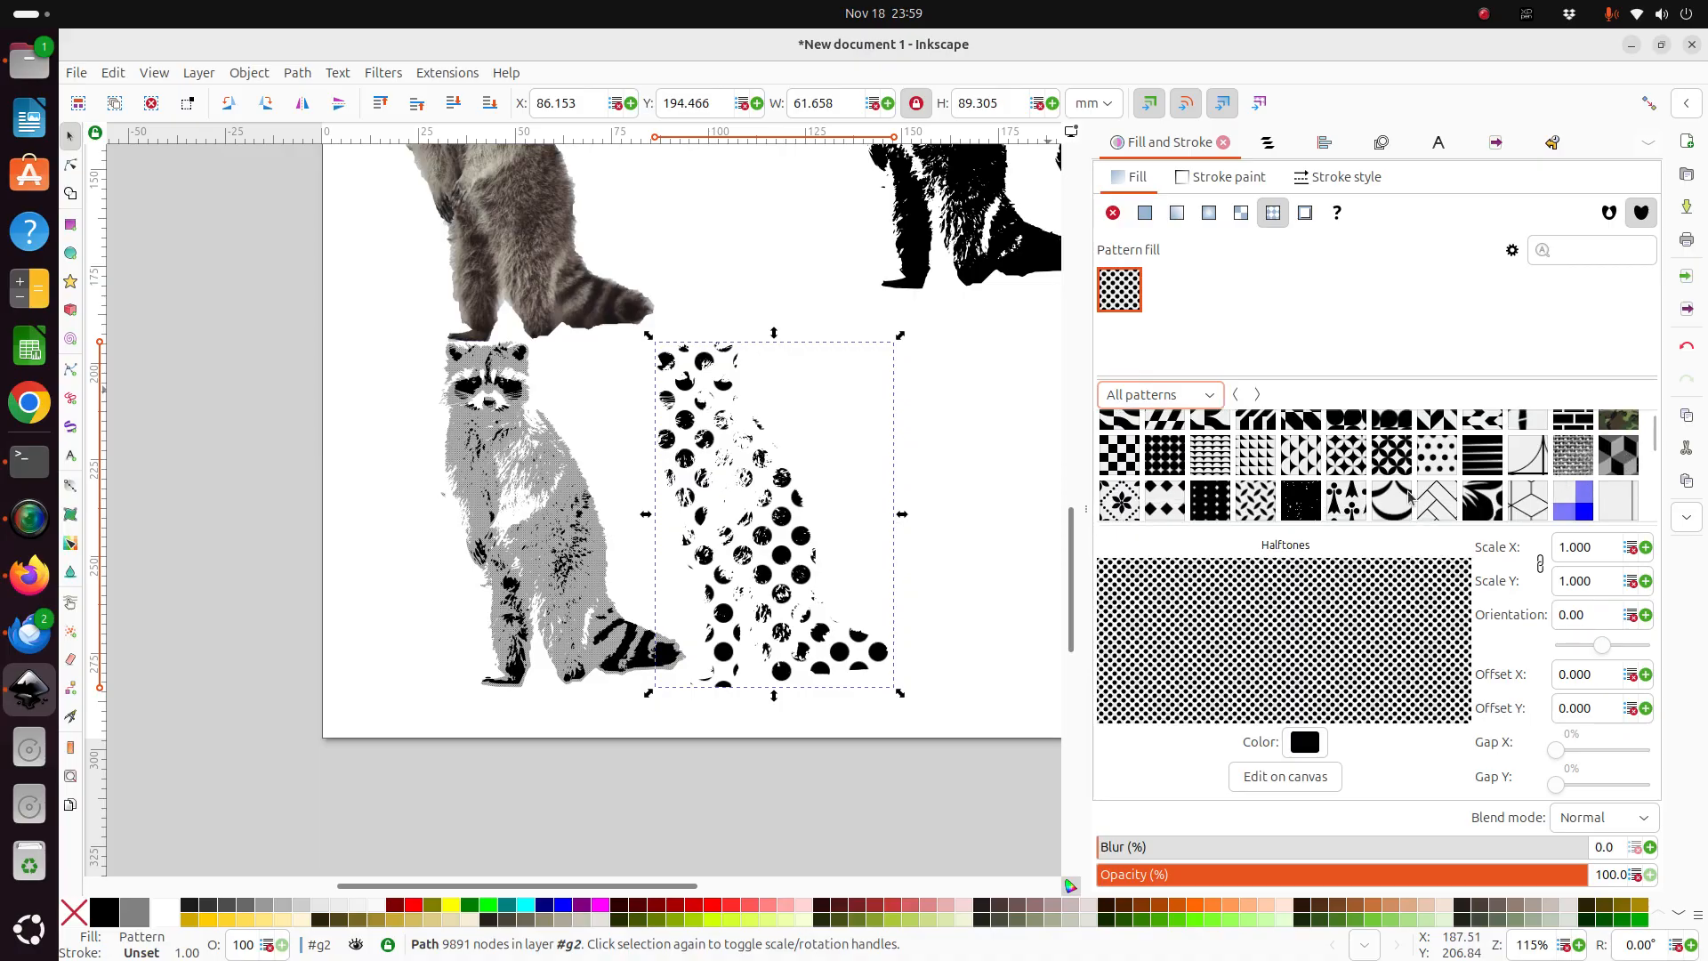
scroll(1410, 493, "down", 1)
scroll(1363, 499, "down", 1)
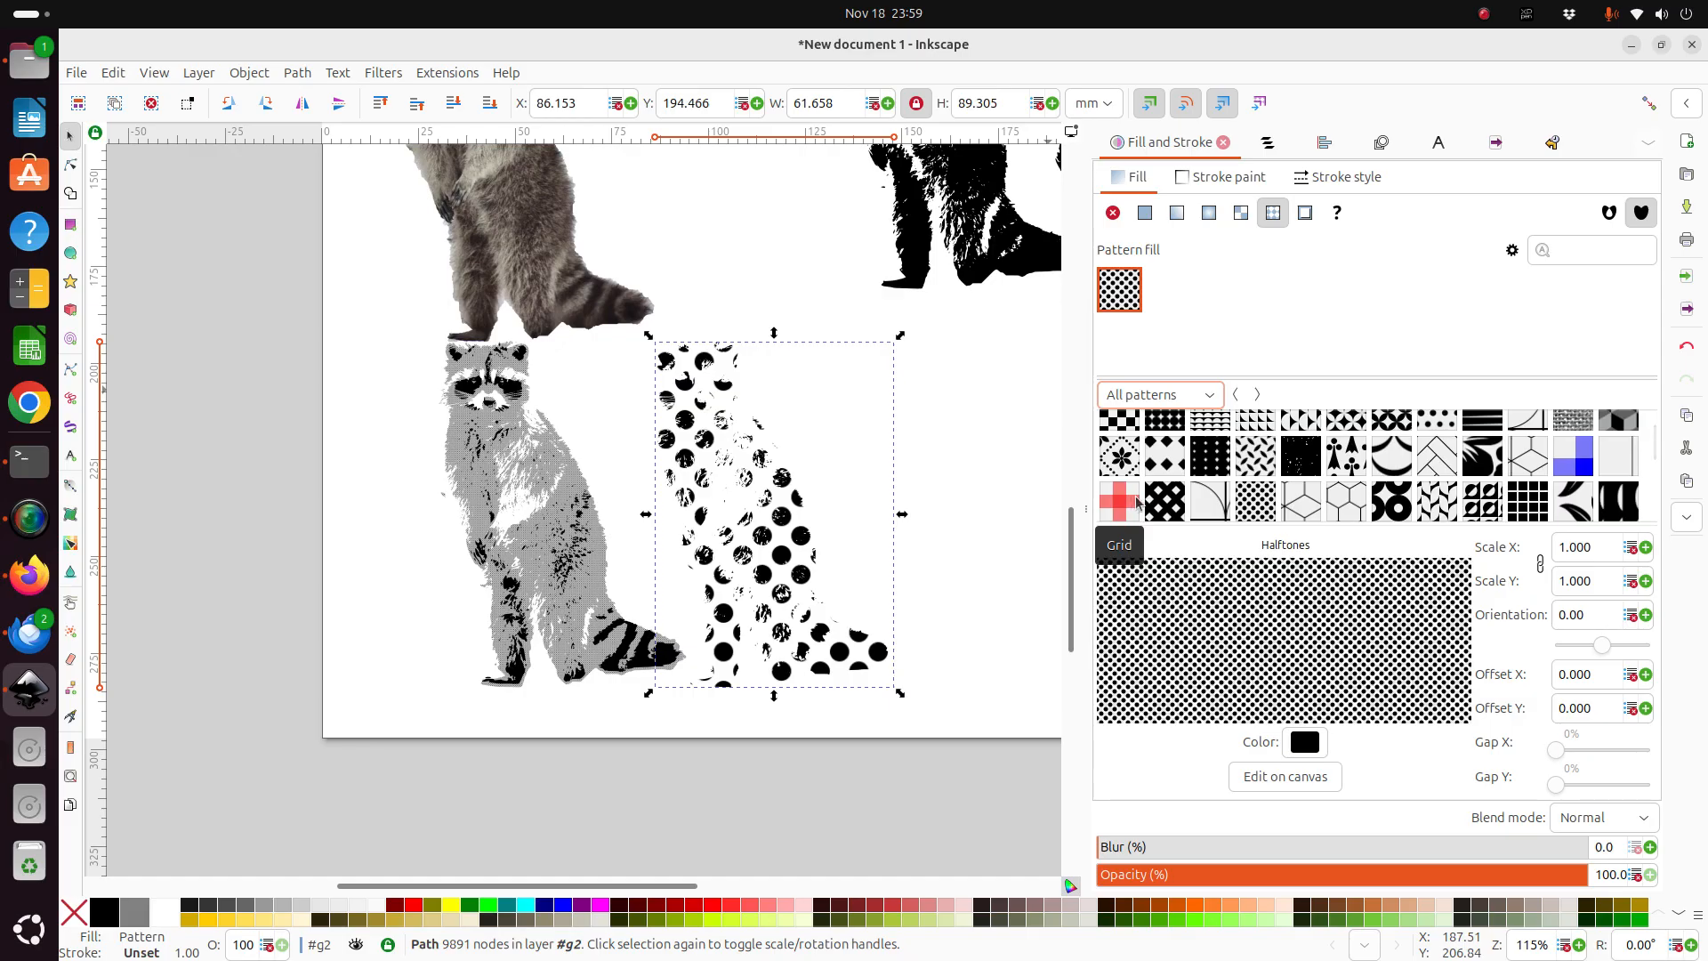
scroll(1352, 498, "down", 2)
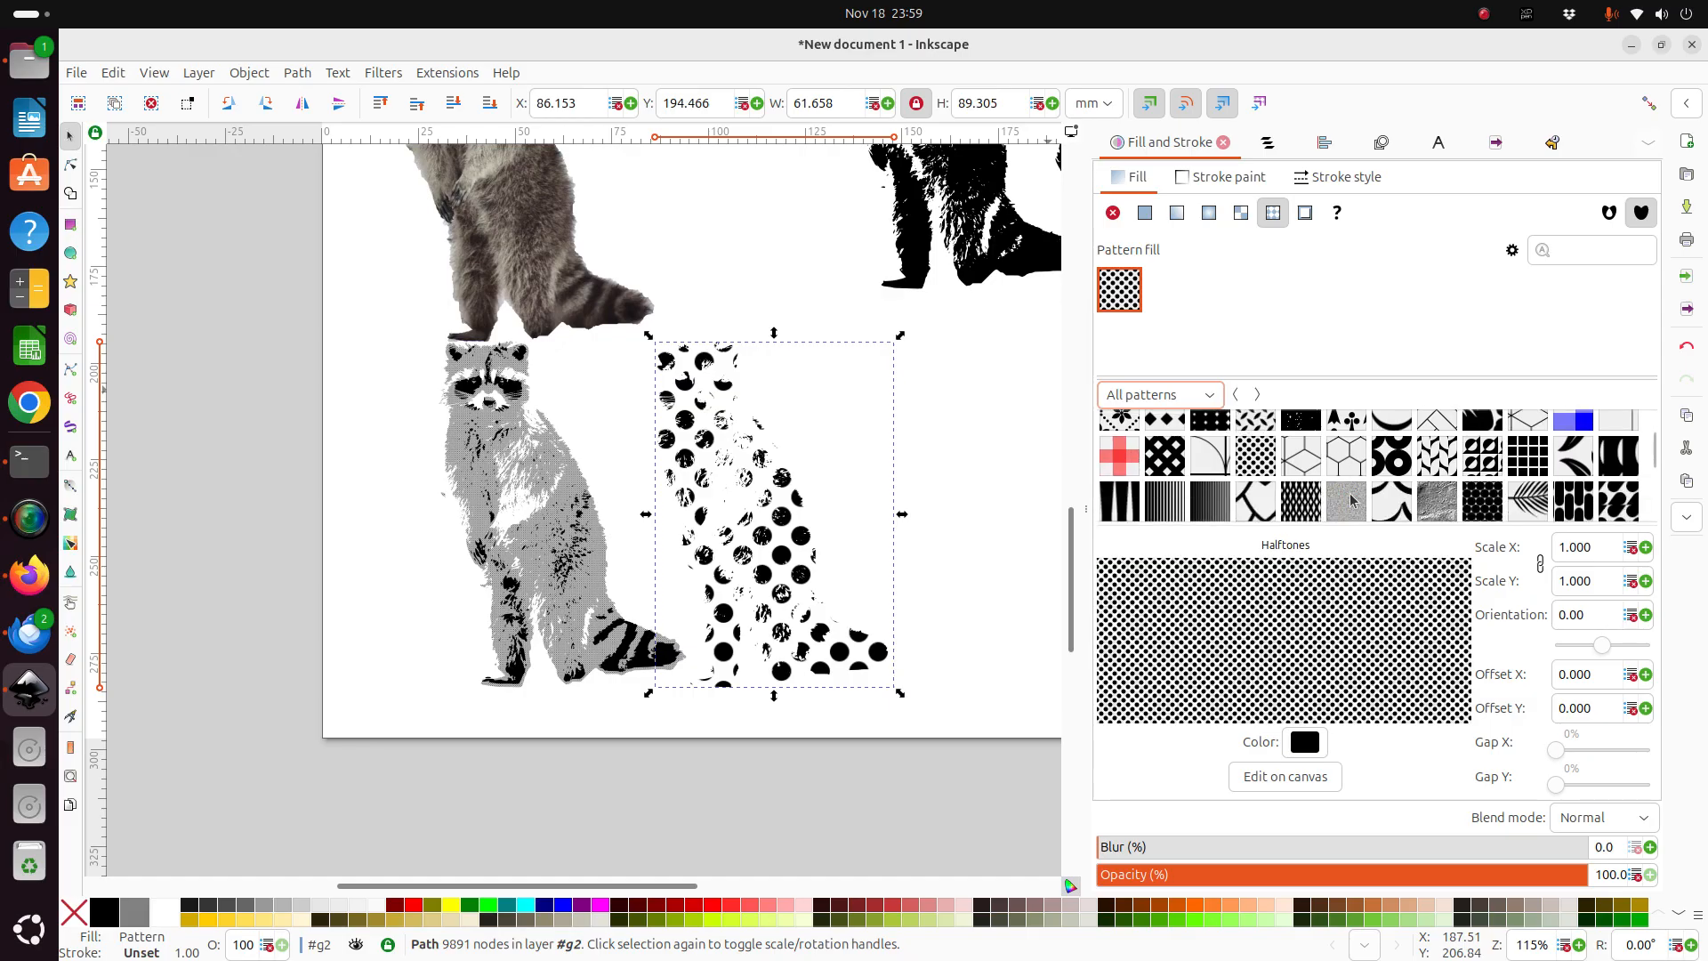
scroll(1352, 500, "down", 1)
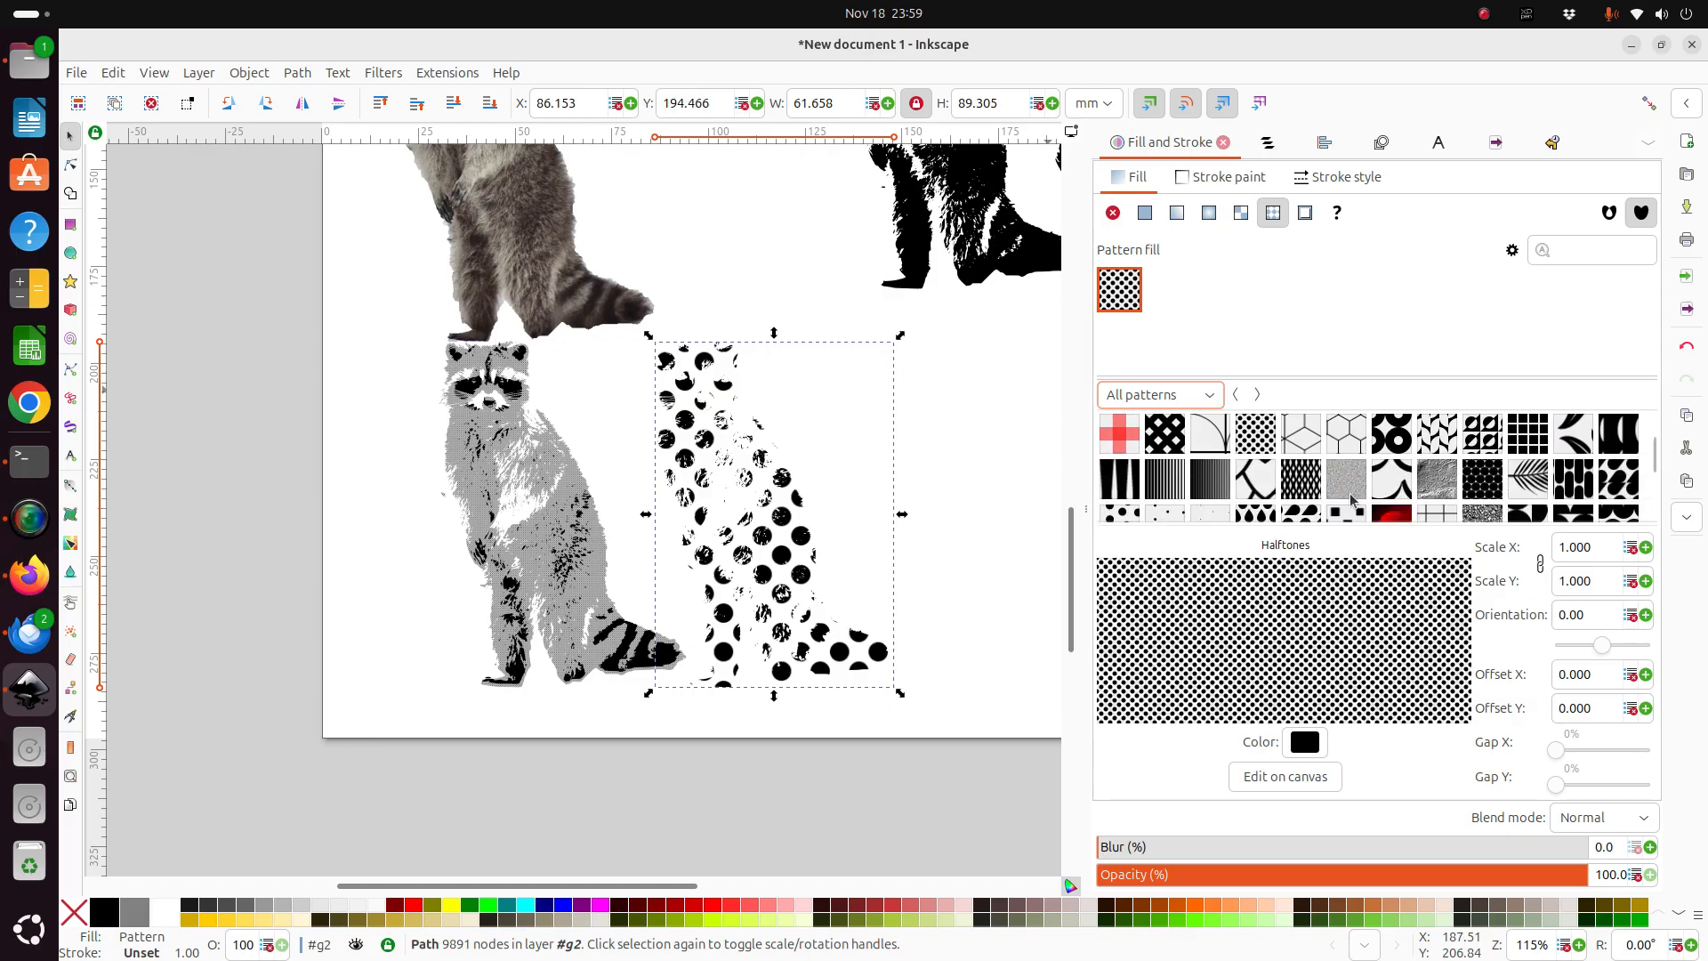
left_click(1445, 483)
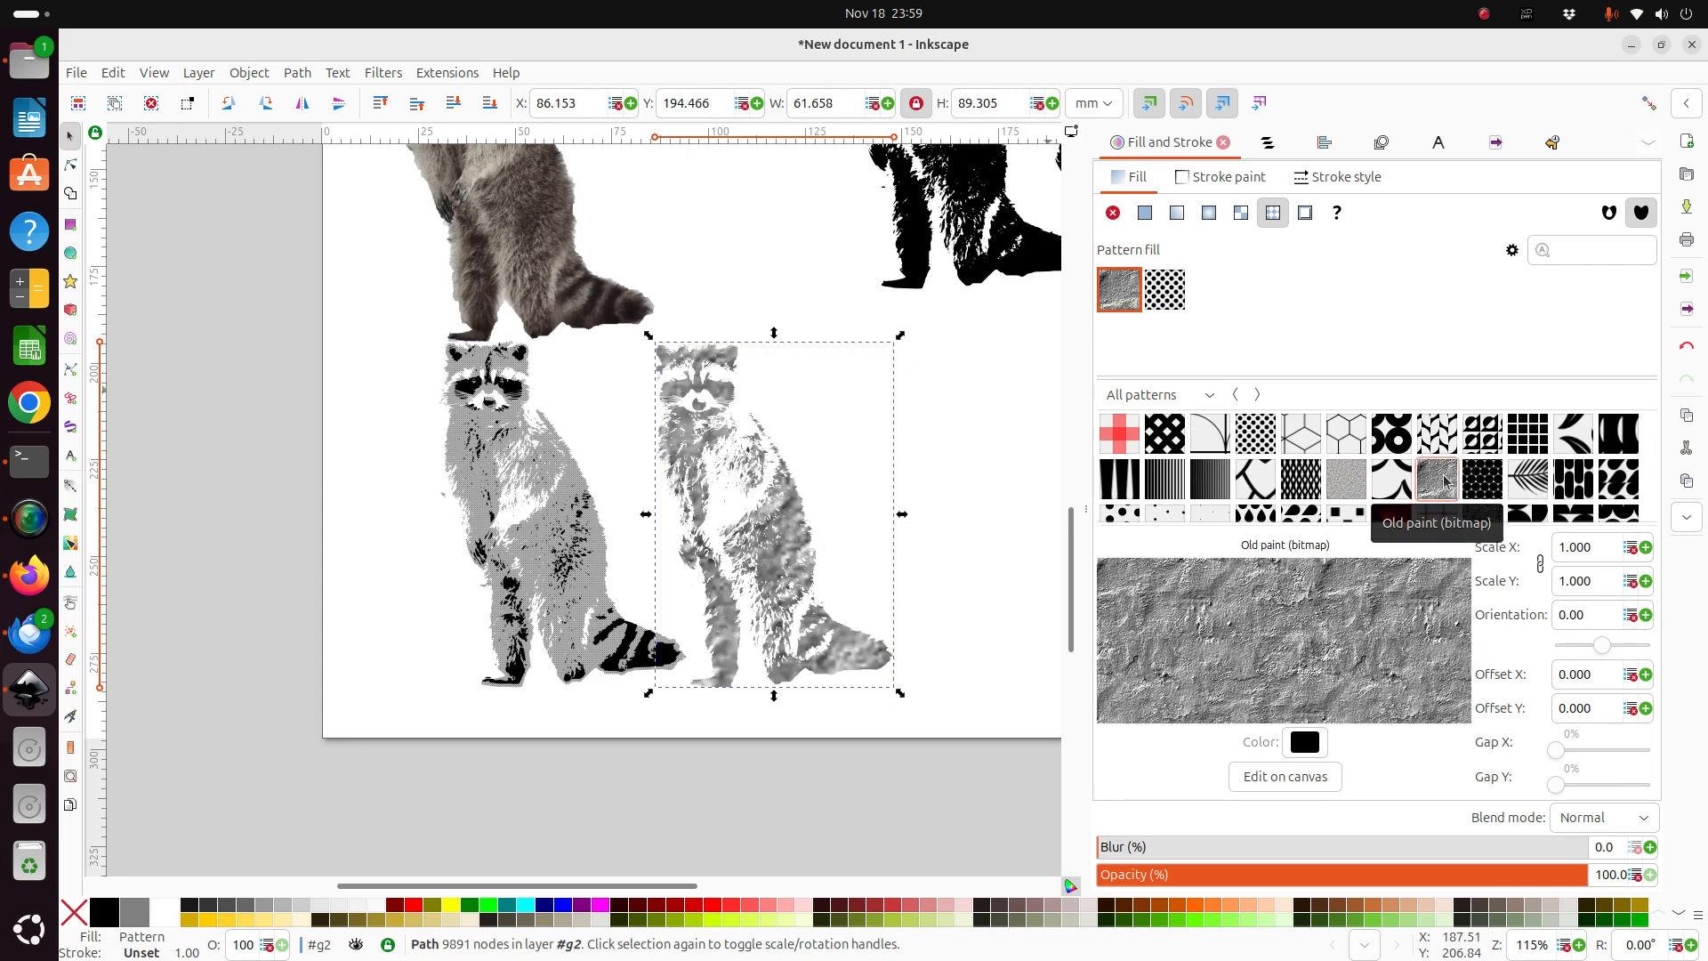
Browse all the patterns and fill the mid-tone raccoon layer with Stripes 01 (1:1).
scroll(1414, 475, "up", 5)
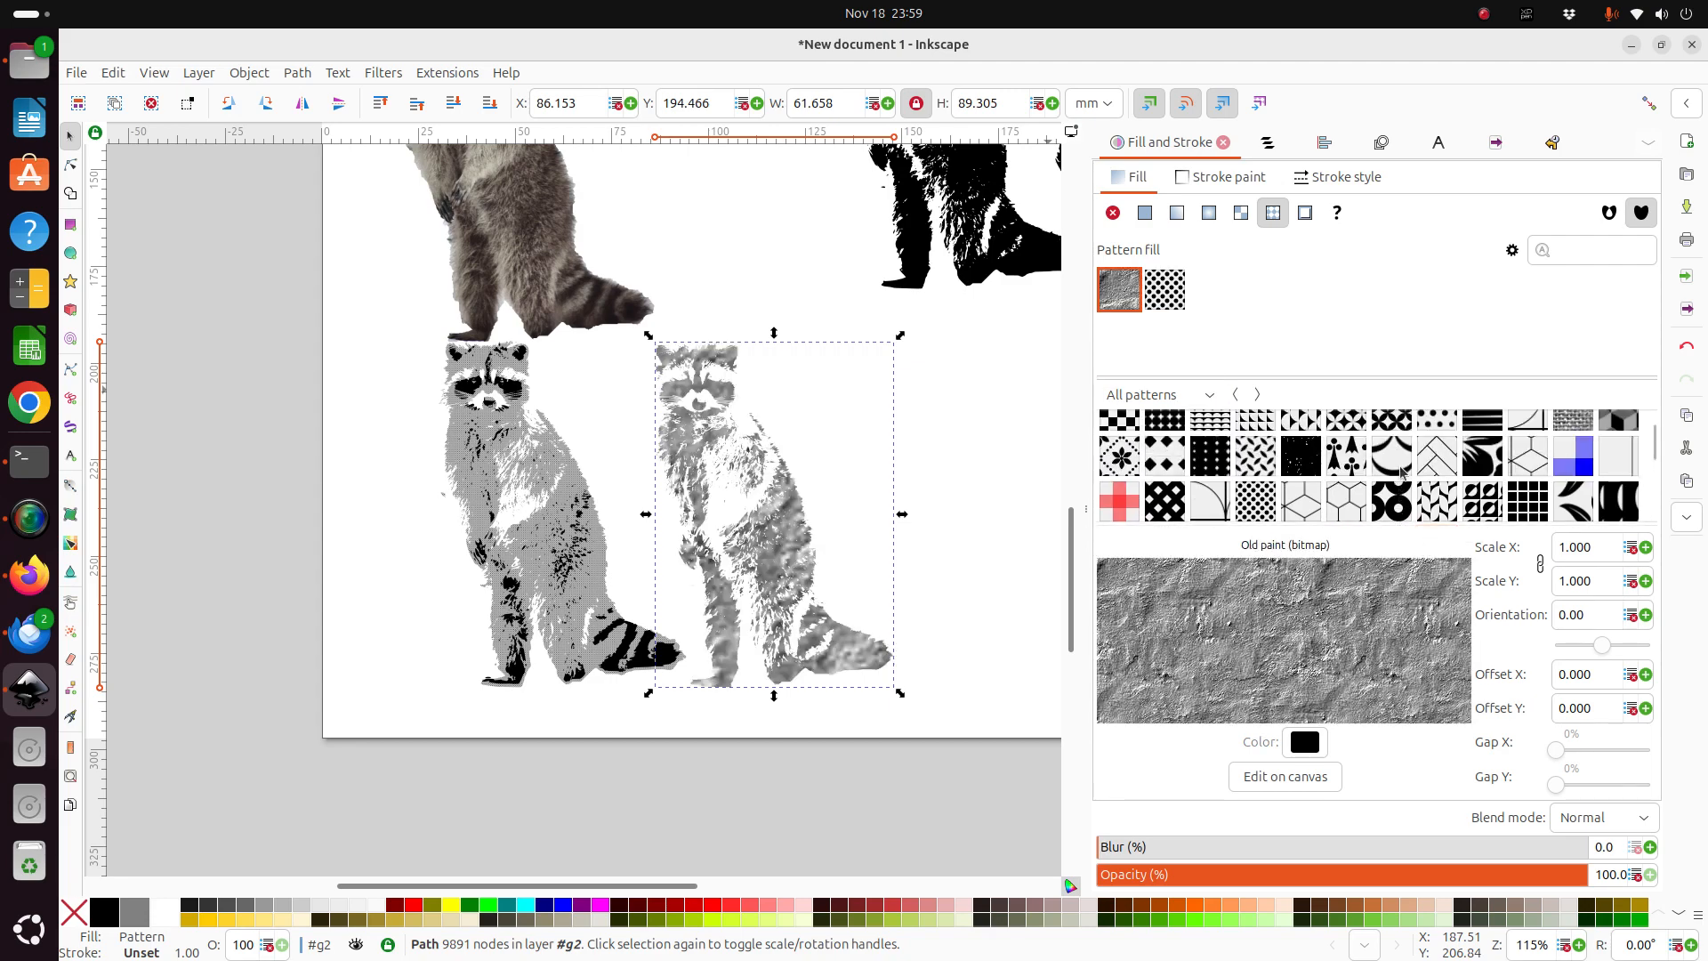
scroll(1402, 472, "up", 1)
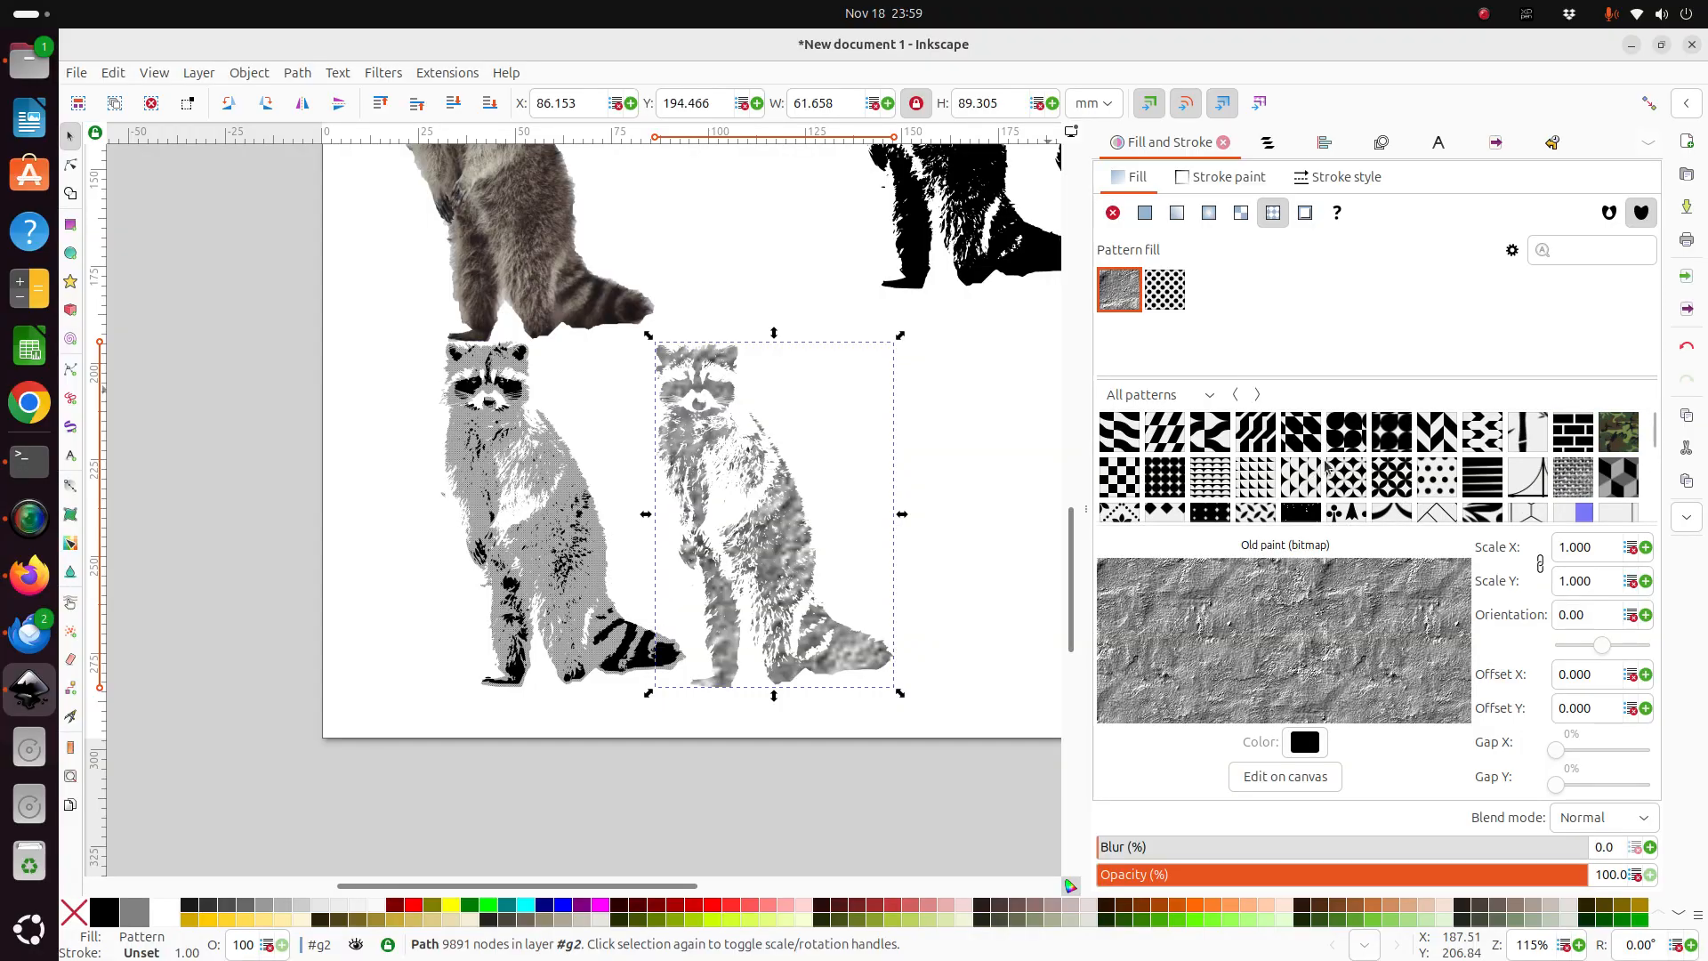
scroll(1325, 468, "down", 3)
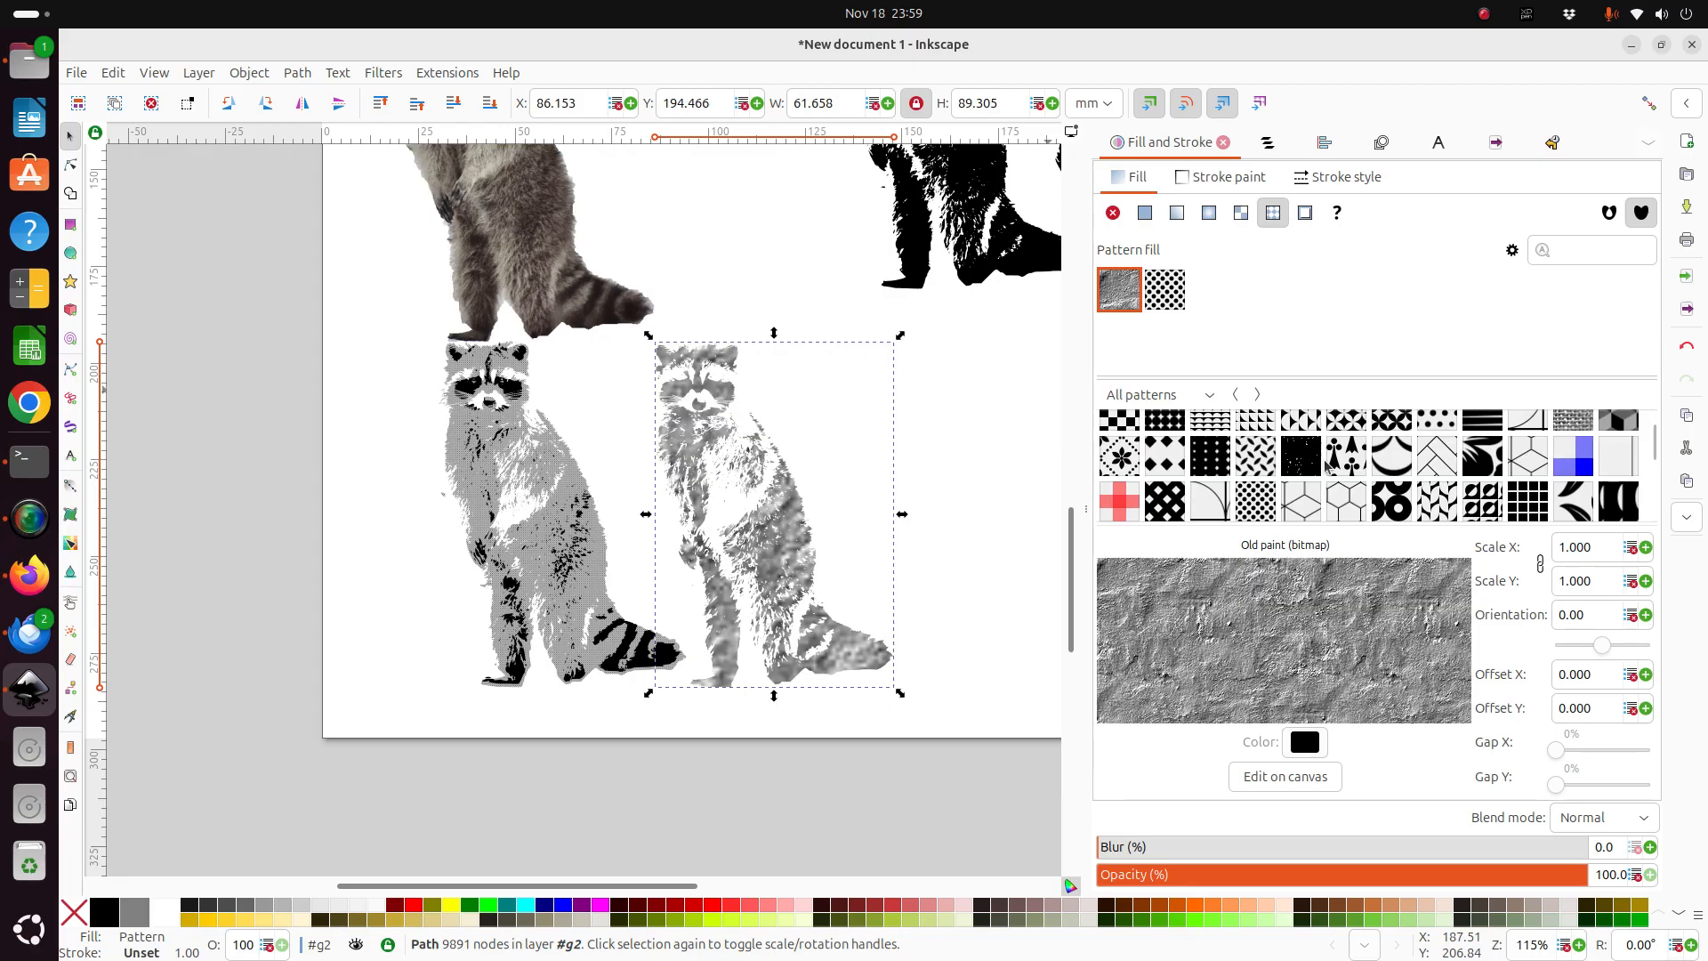
scroll(1325, 465, "down", 3)
scroll(1325, 466, "down", 2)
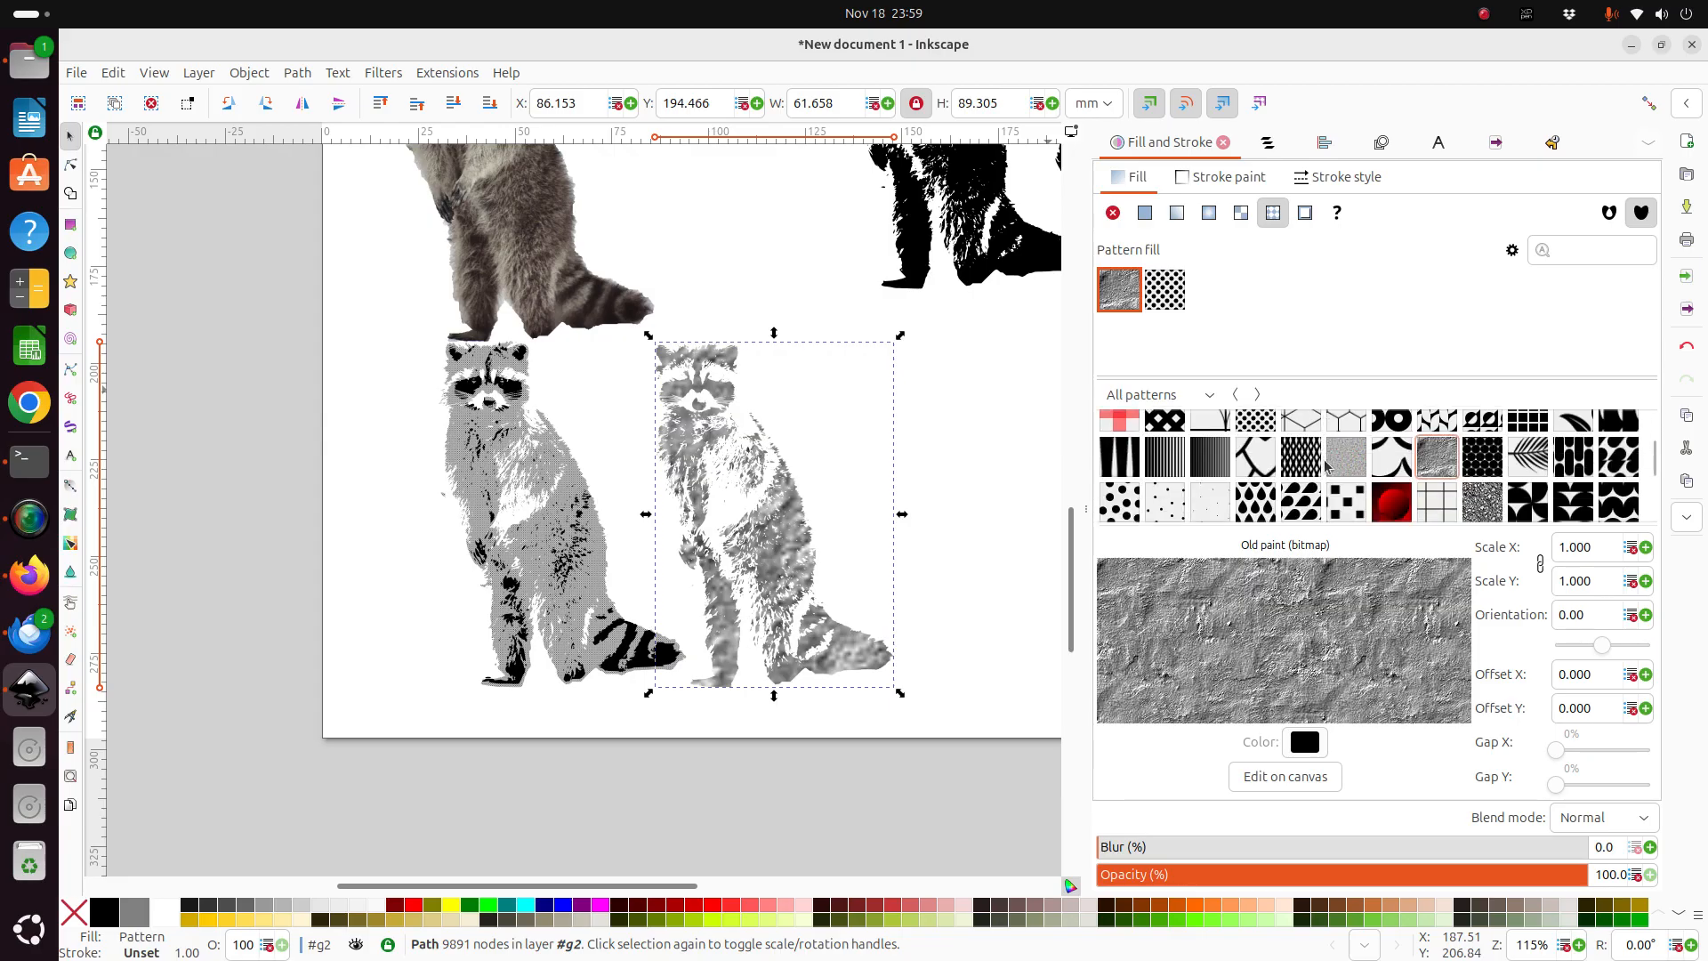
scroll(1326, 464, "down", 1)
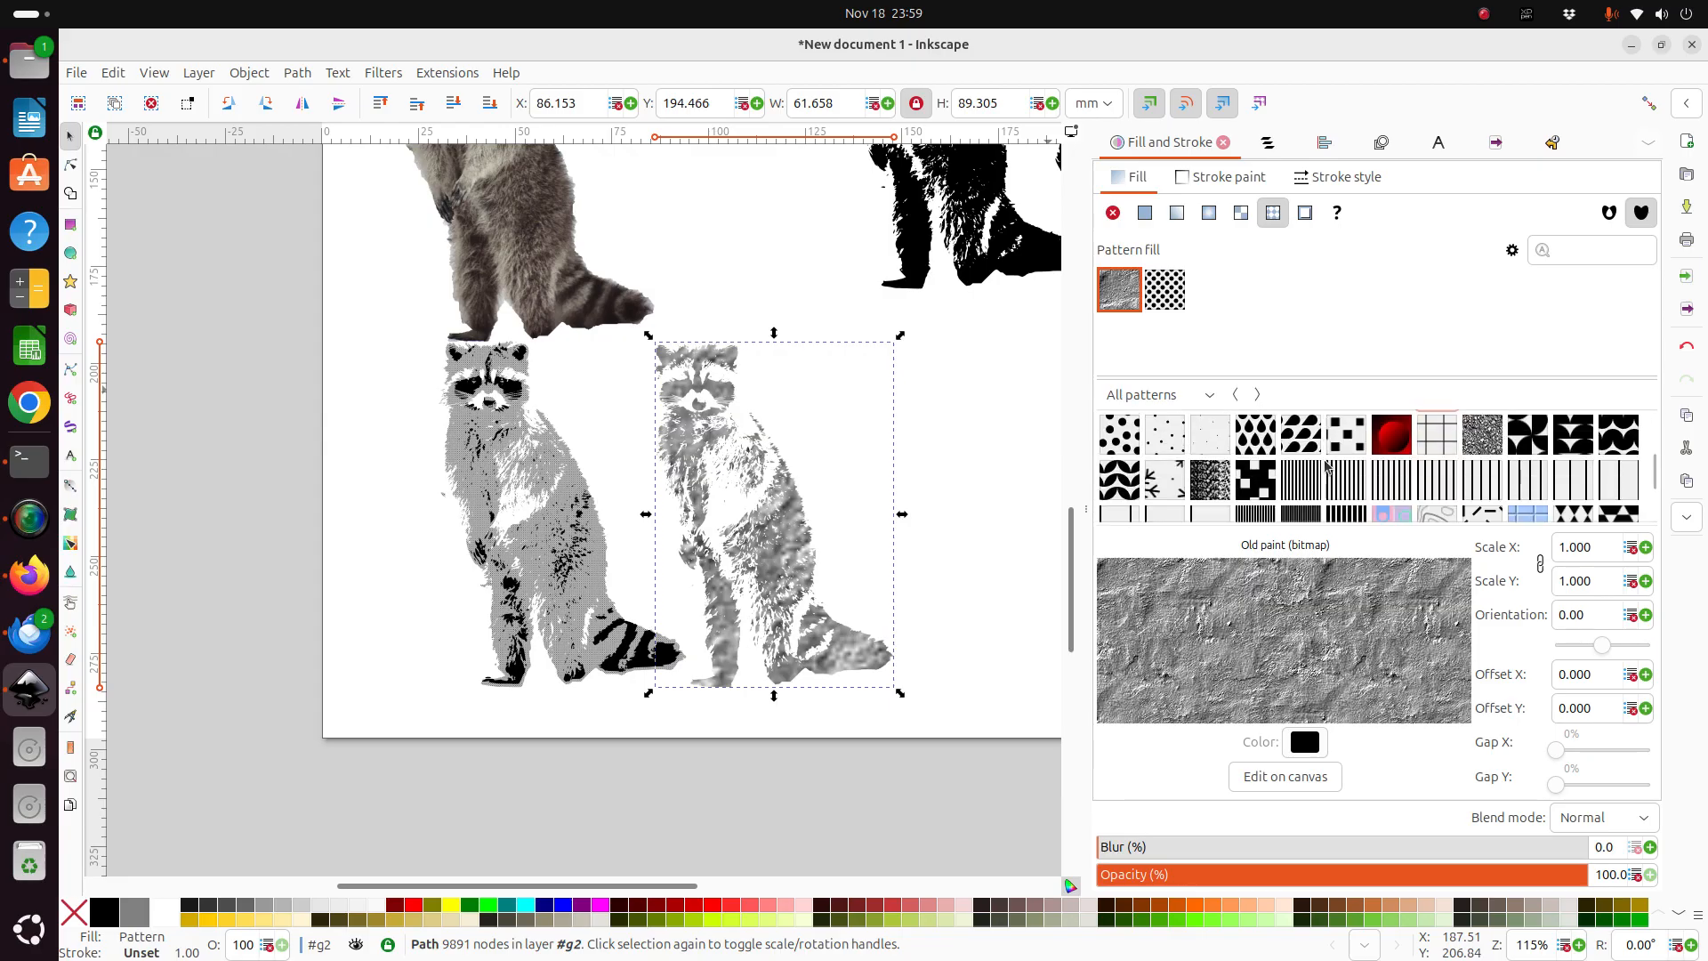
left_click(1299, 483)
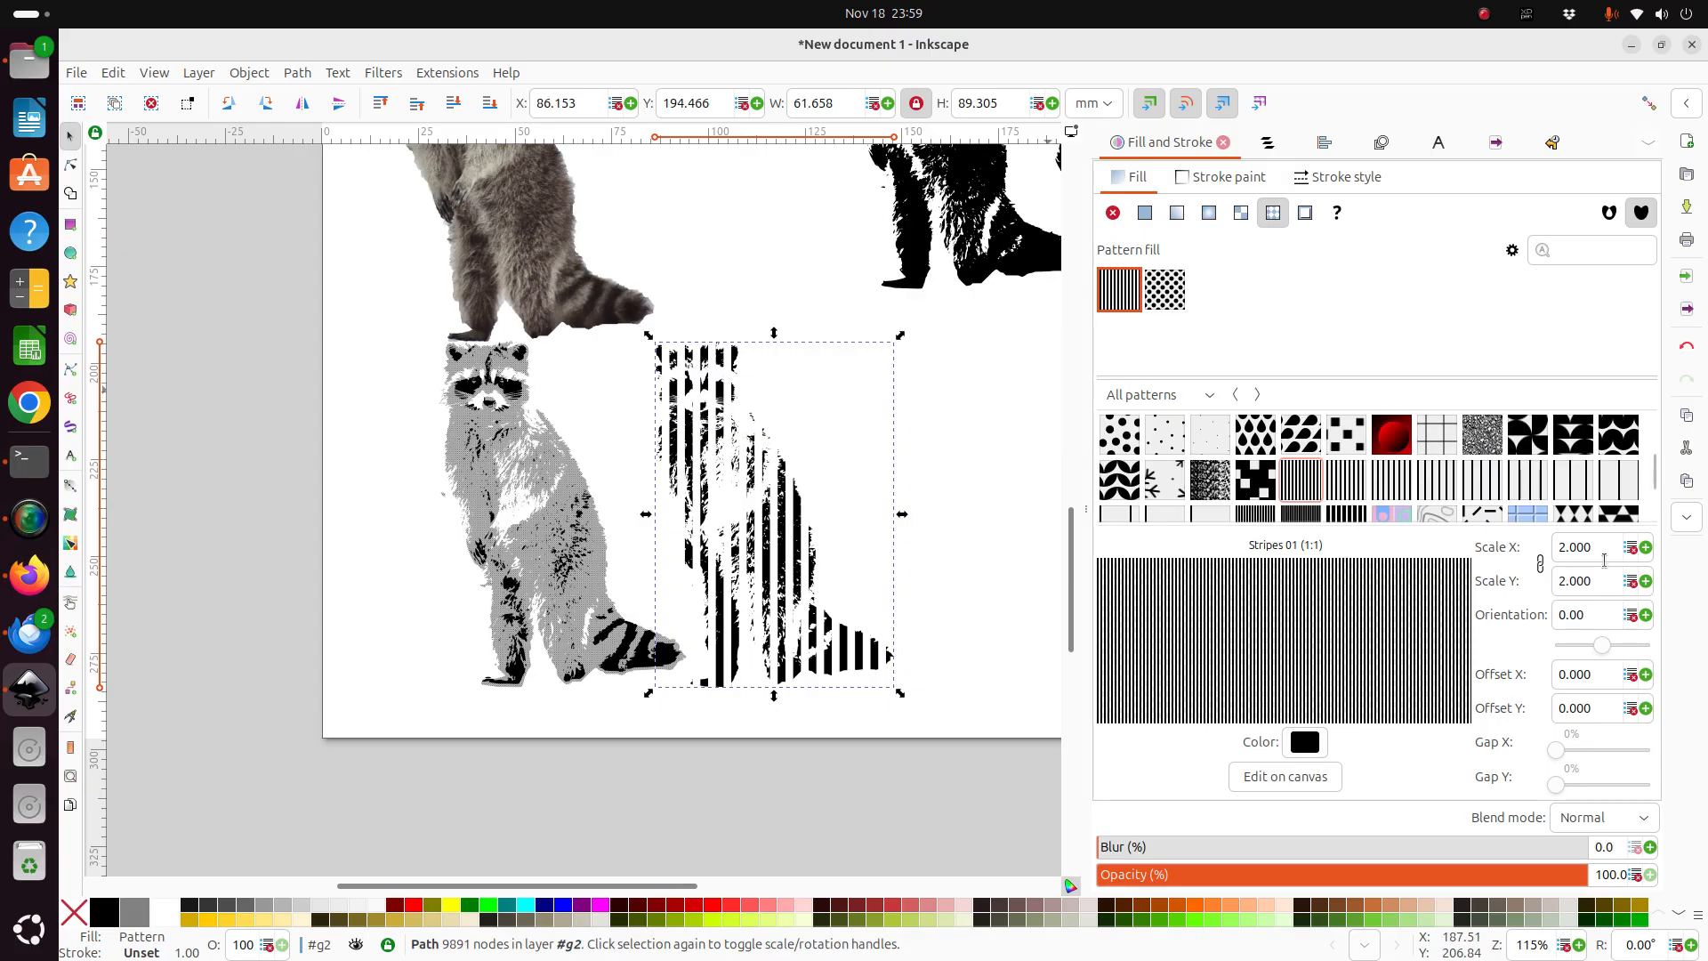
Reduce the stripe pattern's X and Y scale to 0.500 on the mid-tone layer.
left_click(1633, 549)
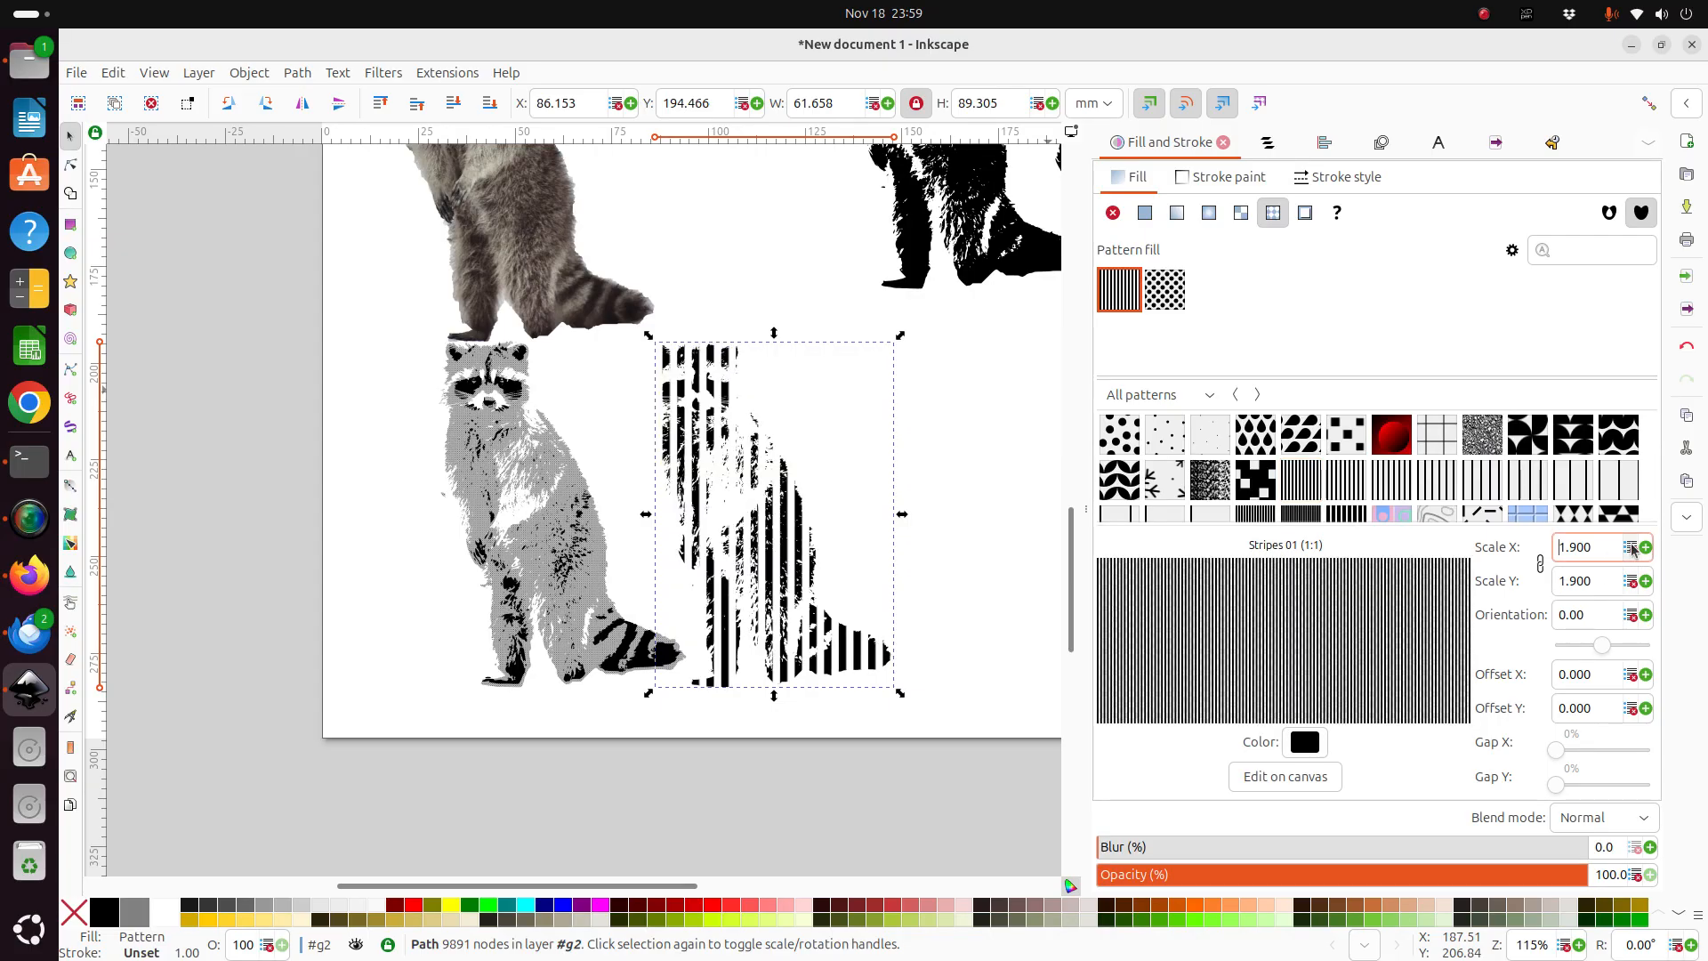
left_click(1633, 549)
left_click(1633, 548)
left_click(1633, 549)
left_click(1633, 549)
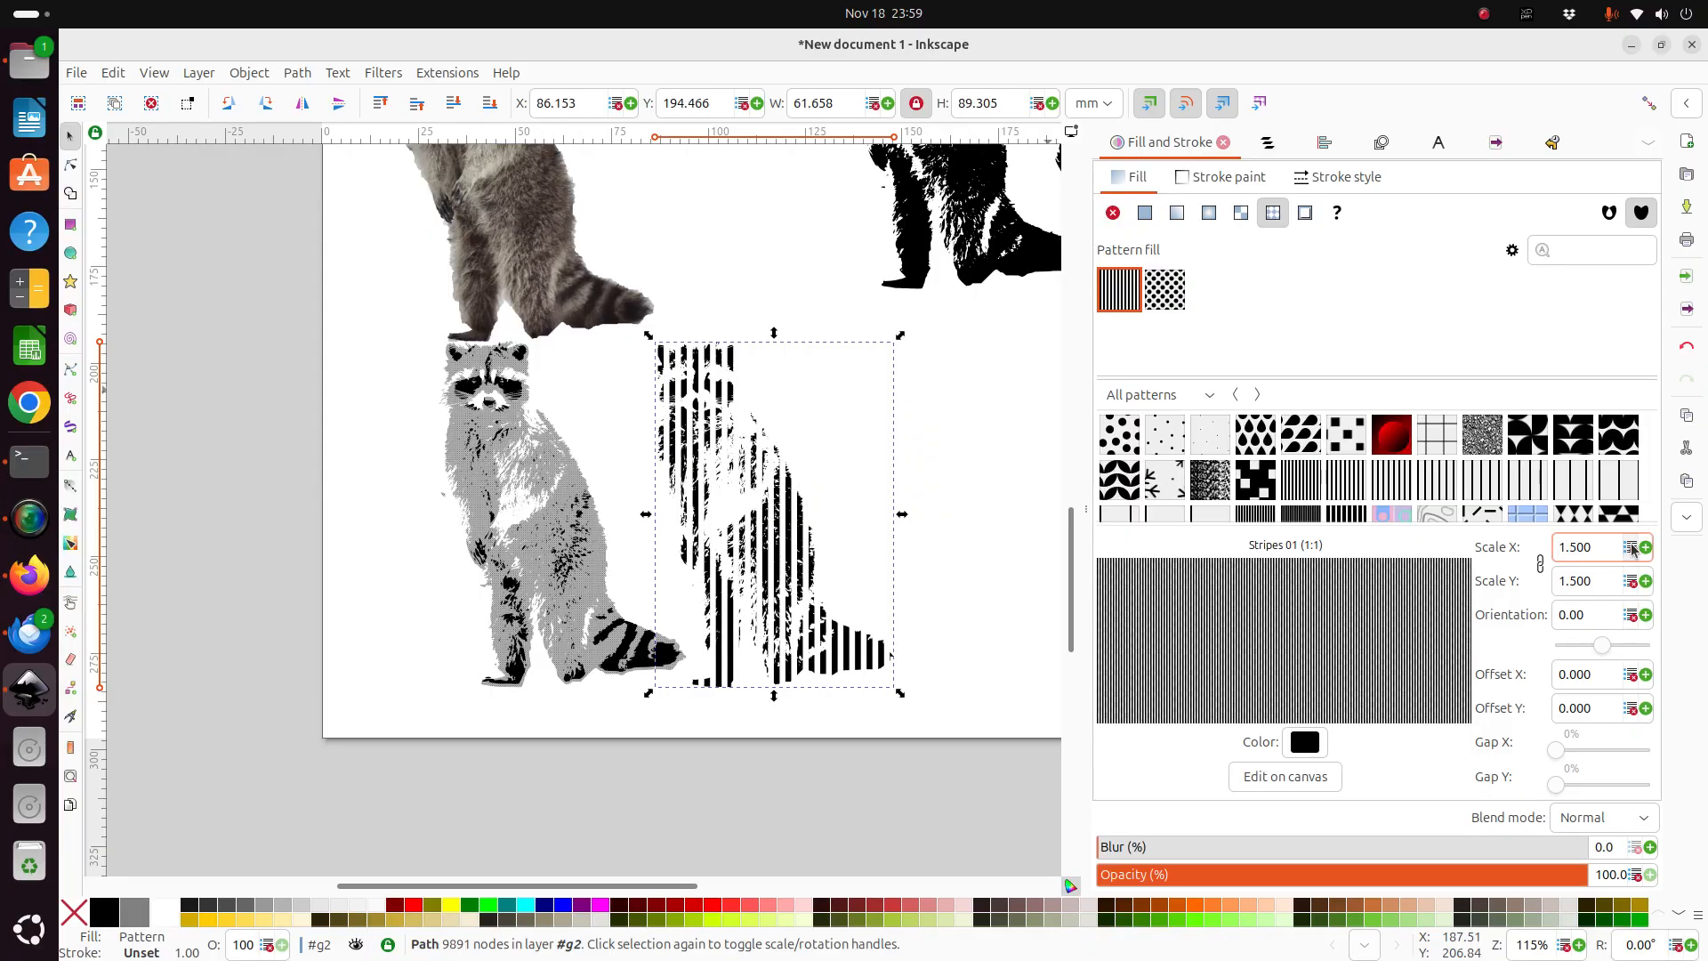
left_click(1633, 548)
left_click(1633, 549)
left_click(1633, 549)
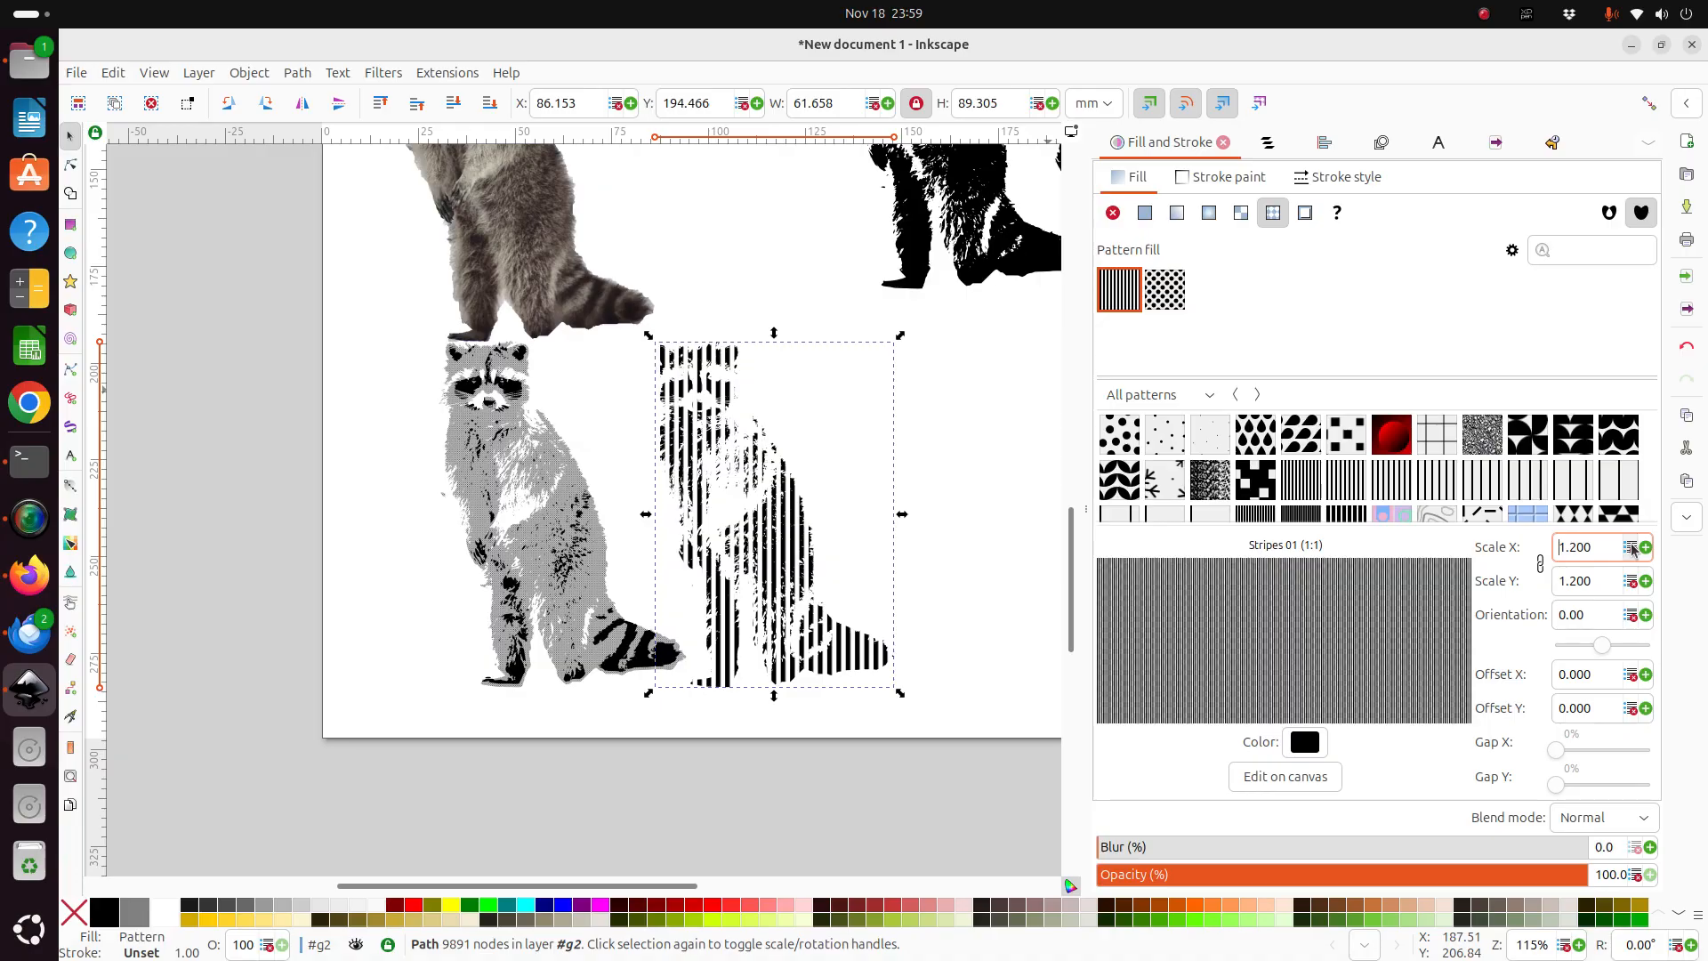
left_click(1633, 549)
left_click(1633, 548)
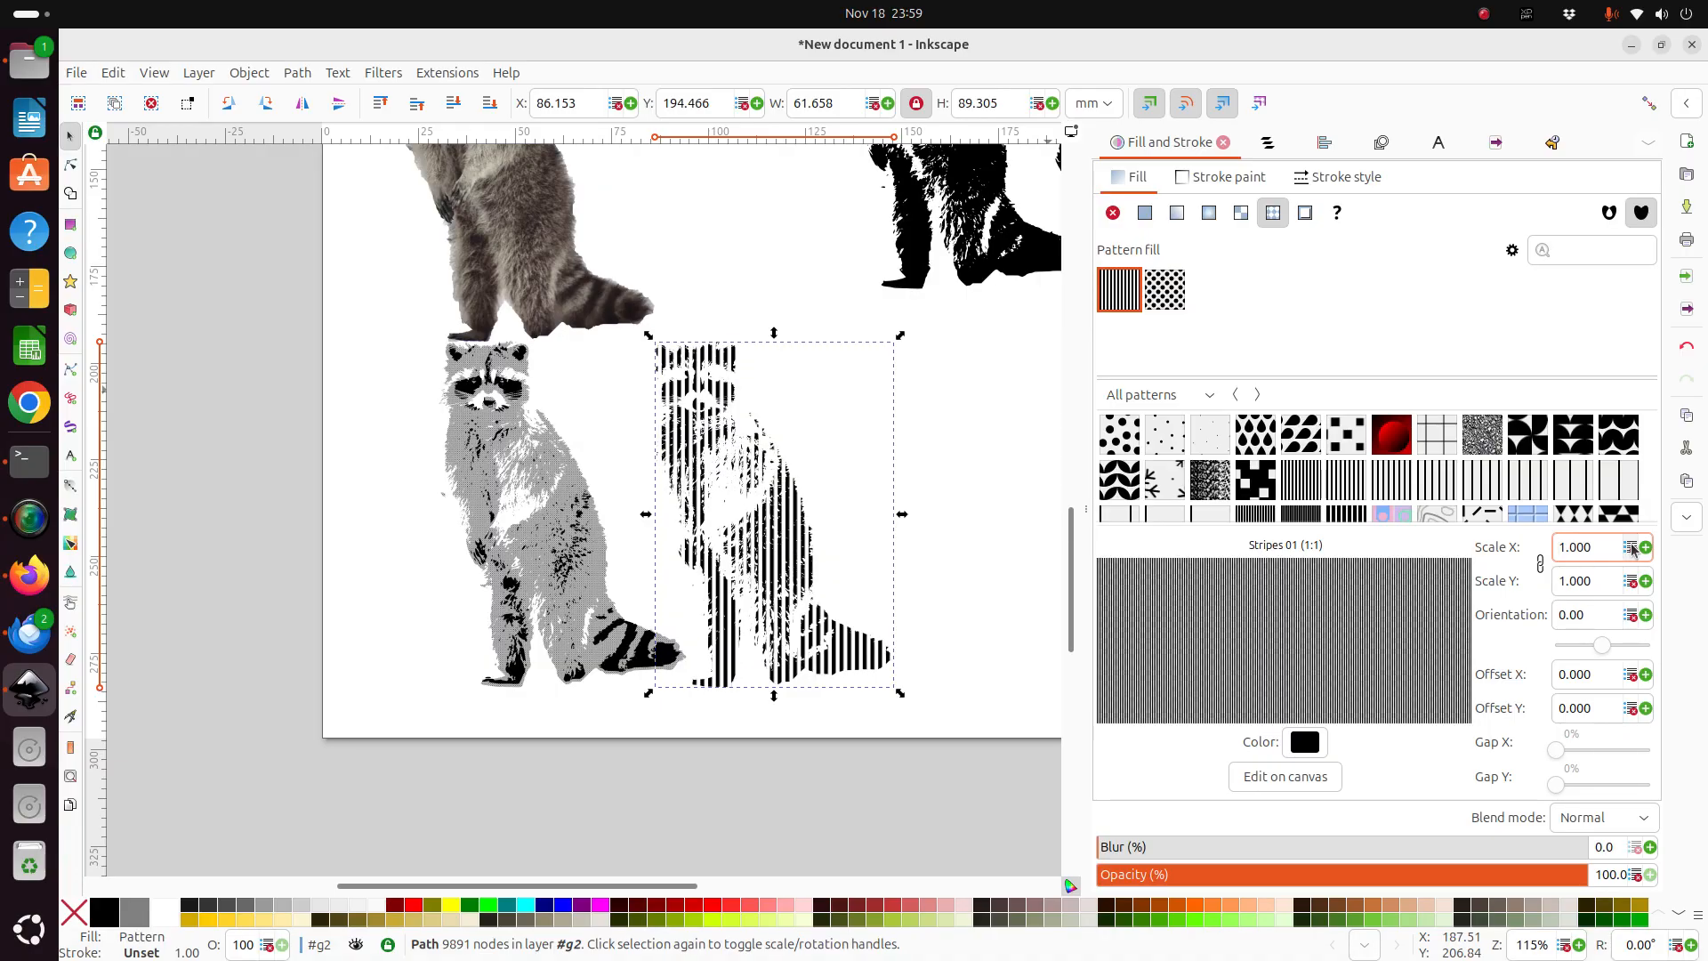
left_click(1633, 549)
left_click(1633, 548)
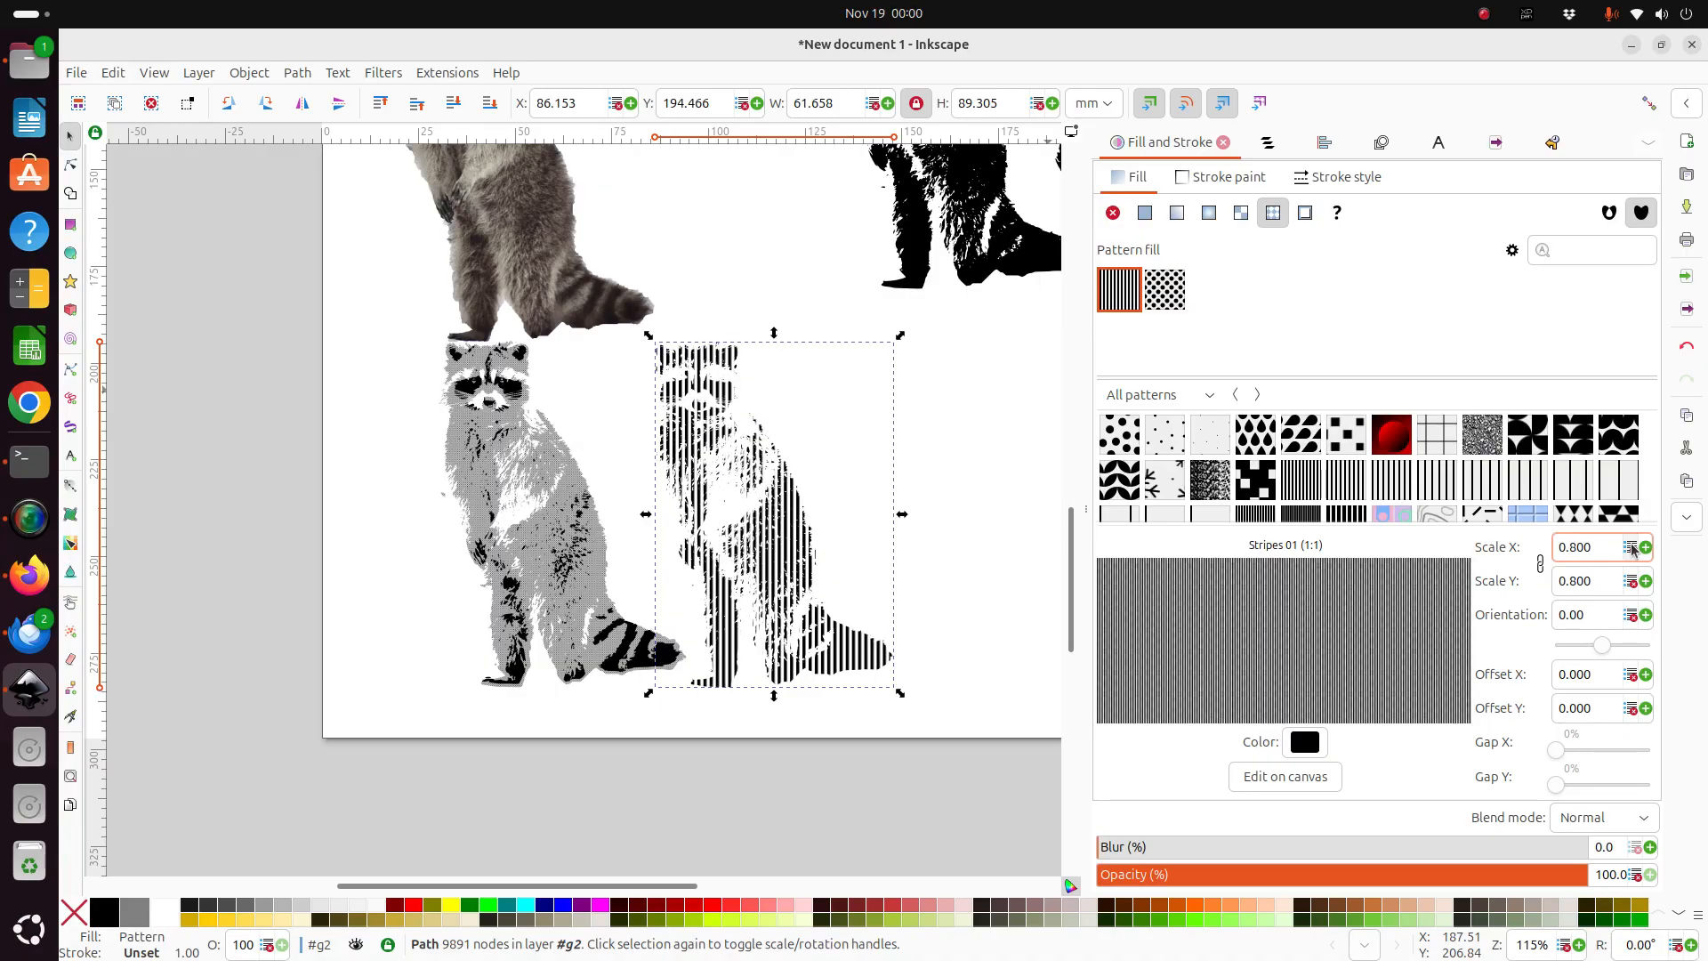
left_click(1633, 549)
left_click(1633, 549)
left_click(1633, 549)
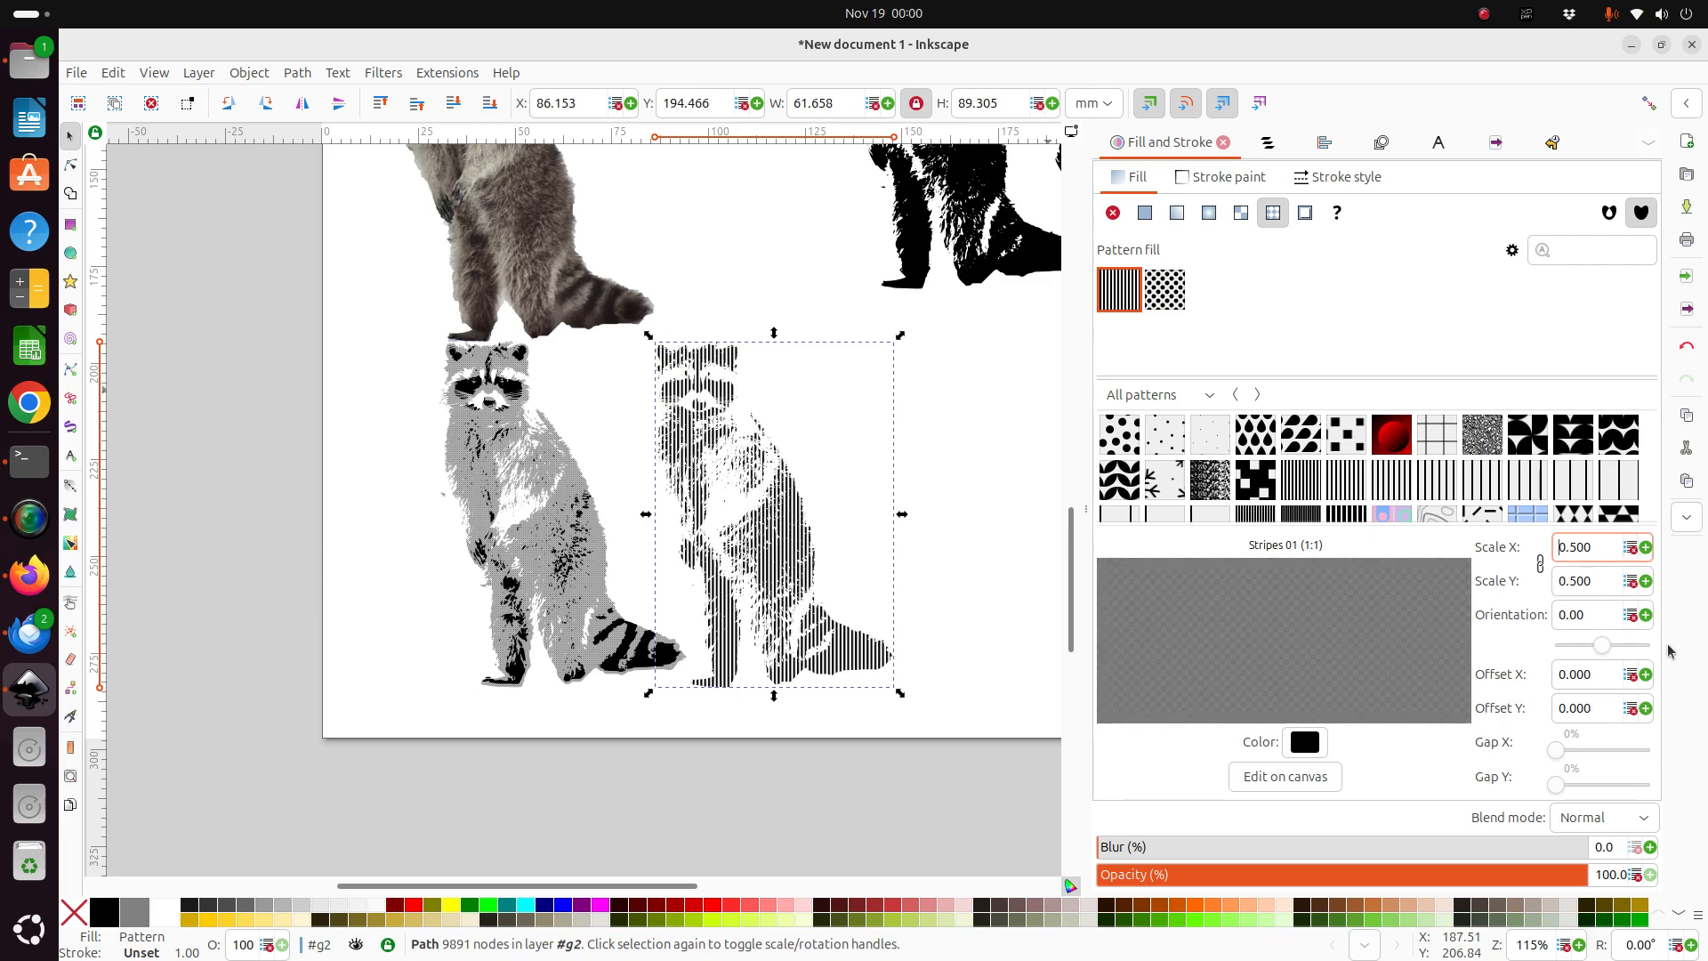
Set the stripe orientation to 30.00 and make the stripes finer, trying an X and Y scale of 0.300.
left_click_drag(1606, 649, 1615, 647)
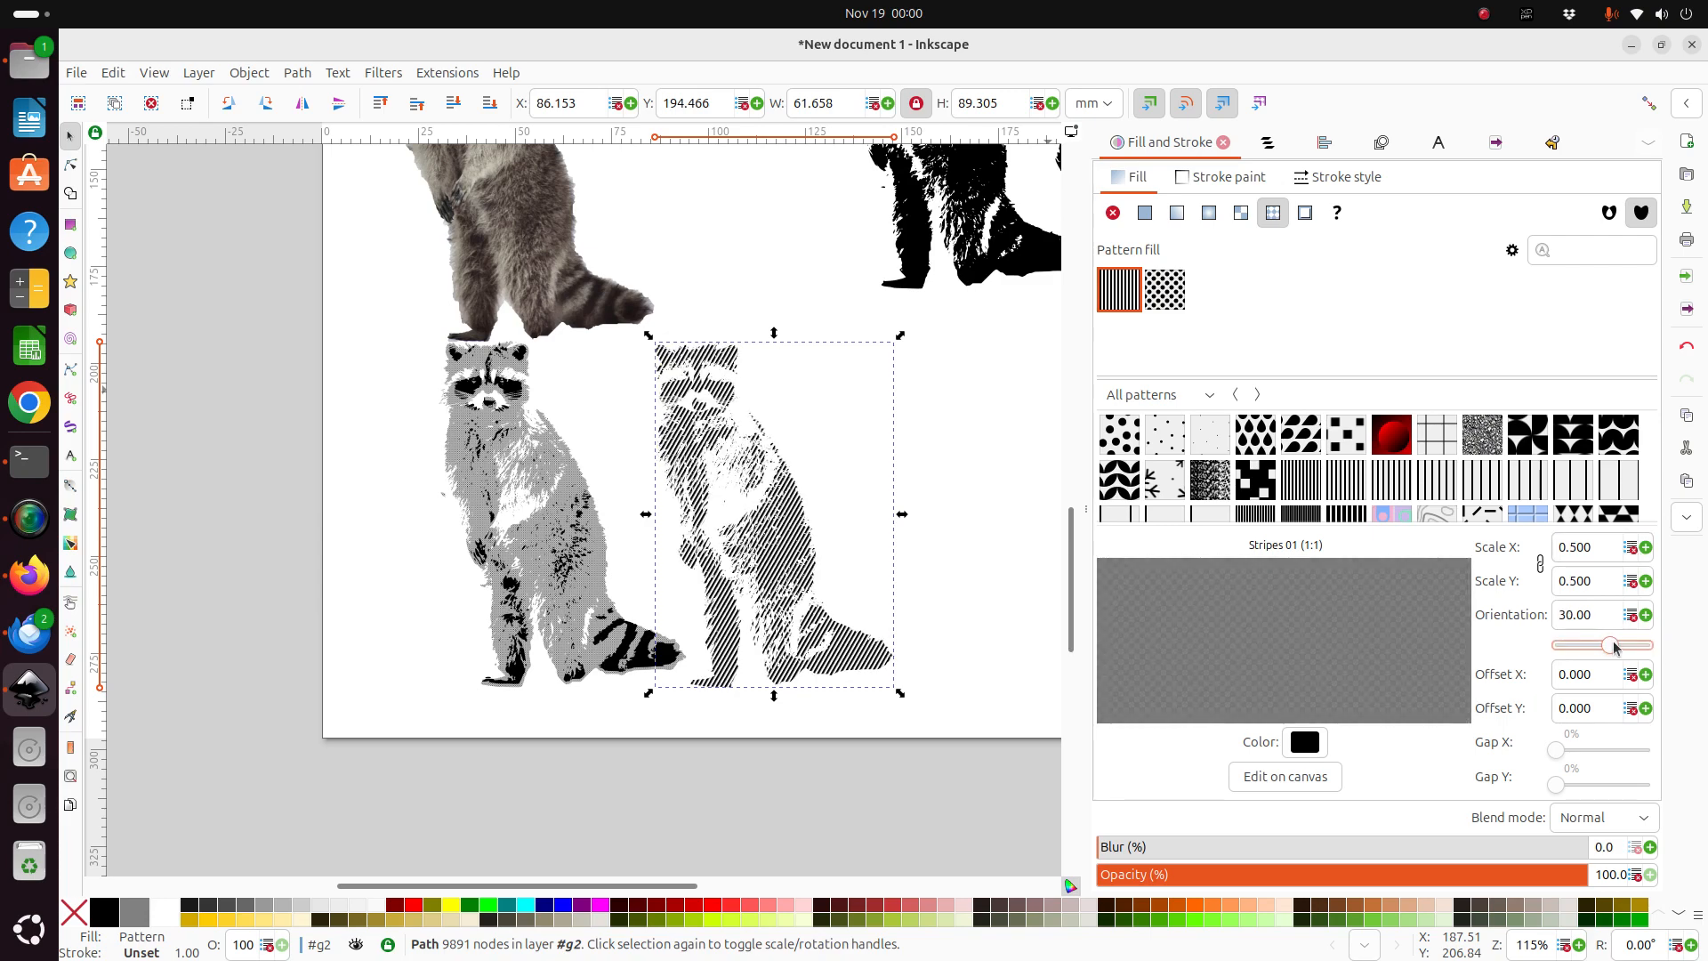
left_click(1633, 550)
left_click(1633, 552)
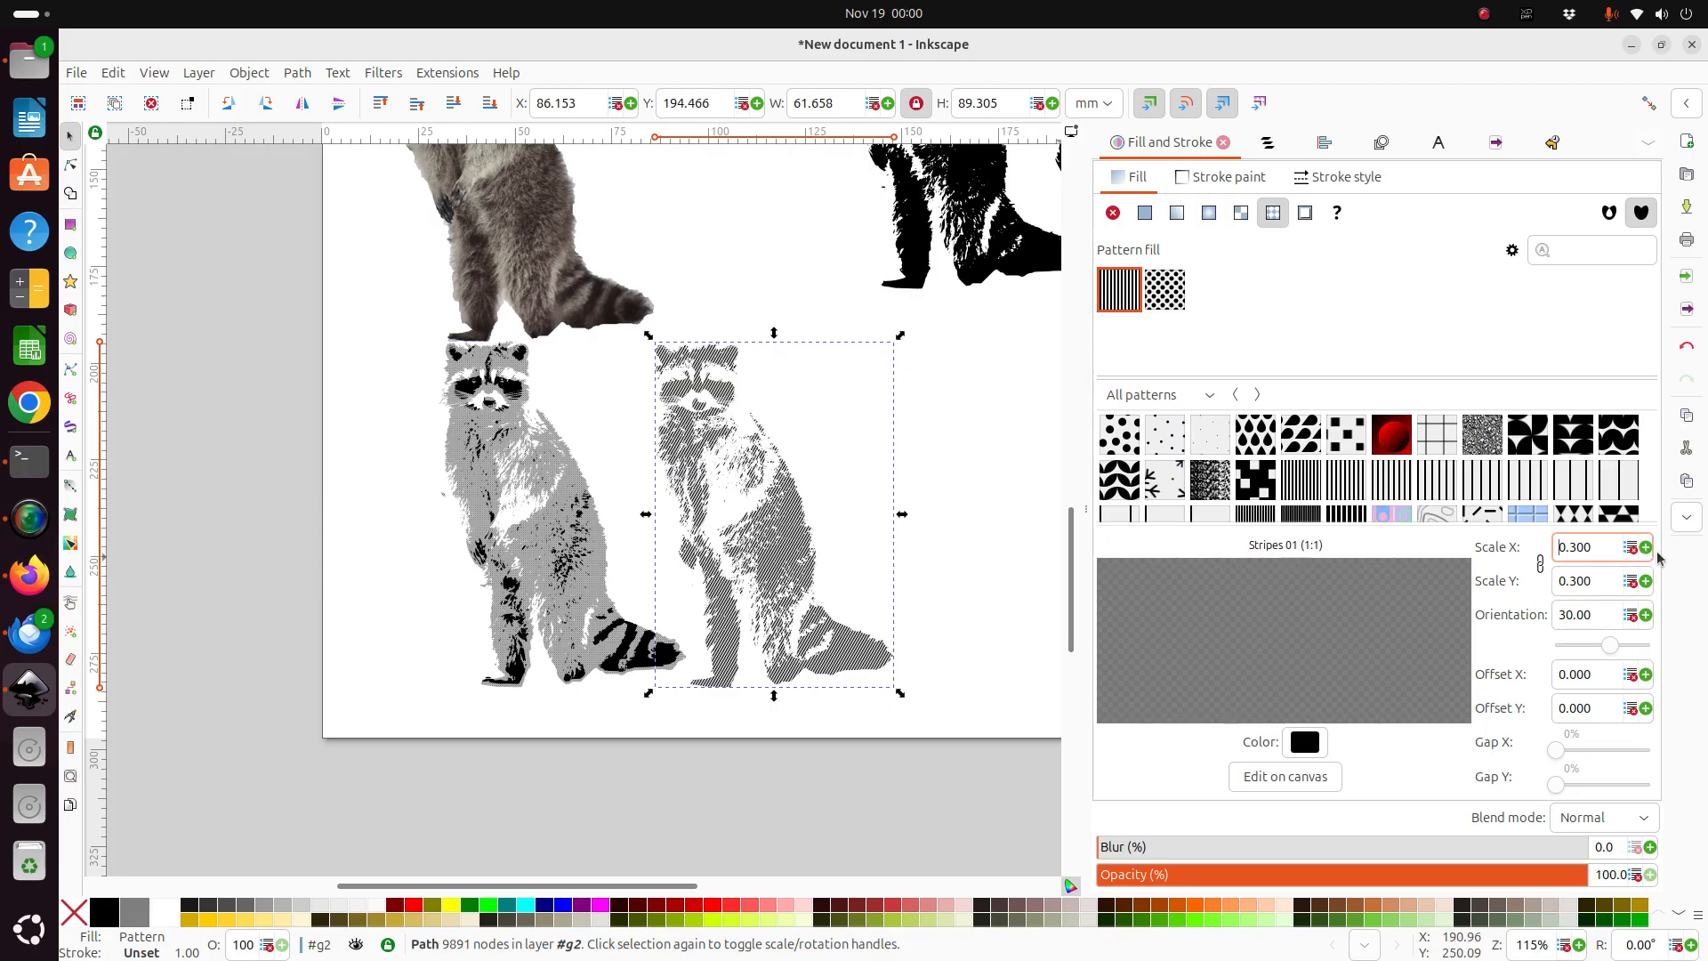
left_click(1644, 548)
left_click(972, 477)
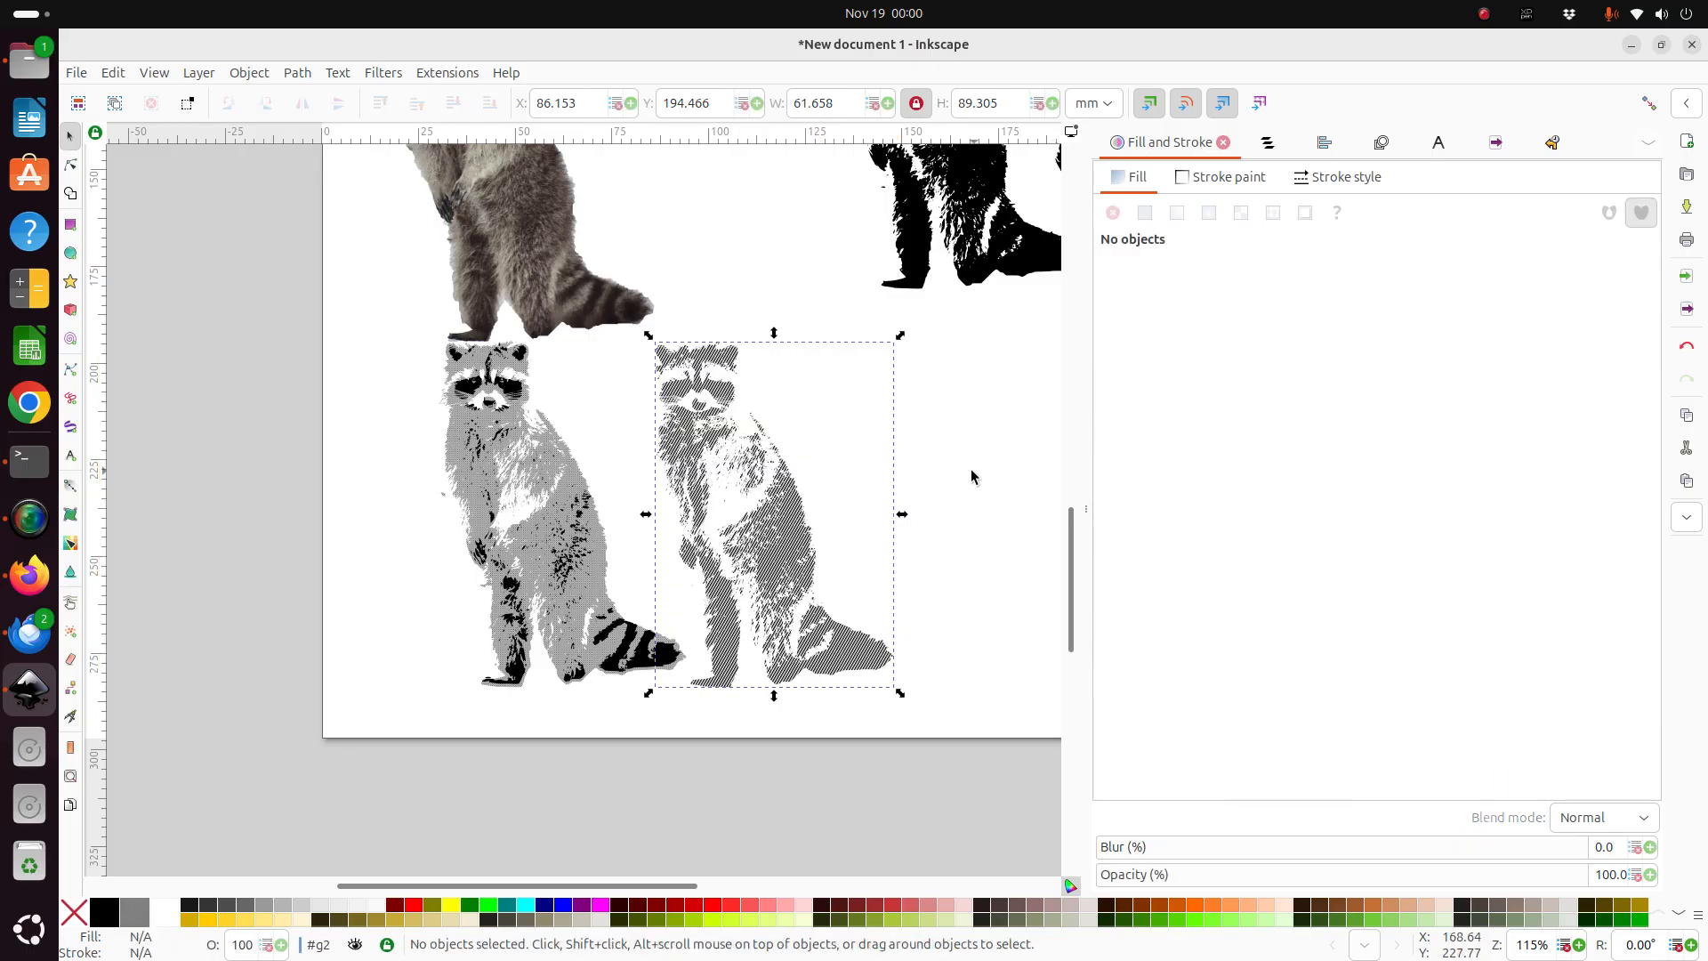
Overlay the sparsest black layer on the striped raccoon at about X 87.5 mm, Y 195.9 mm, and a pasted copy on the halftone one.
left_click(505, 462)
left_click_drag(495, 395, 715, 402)
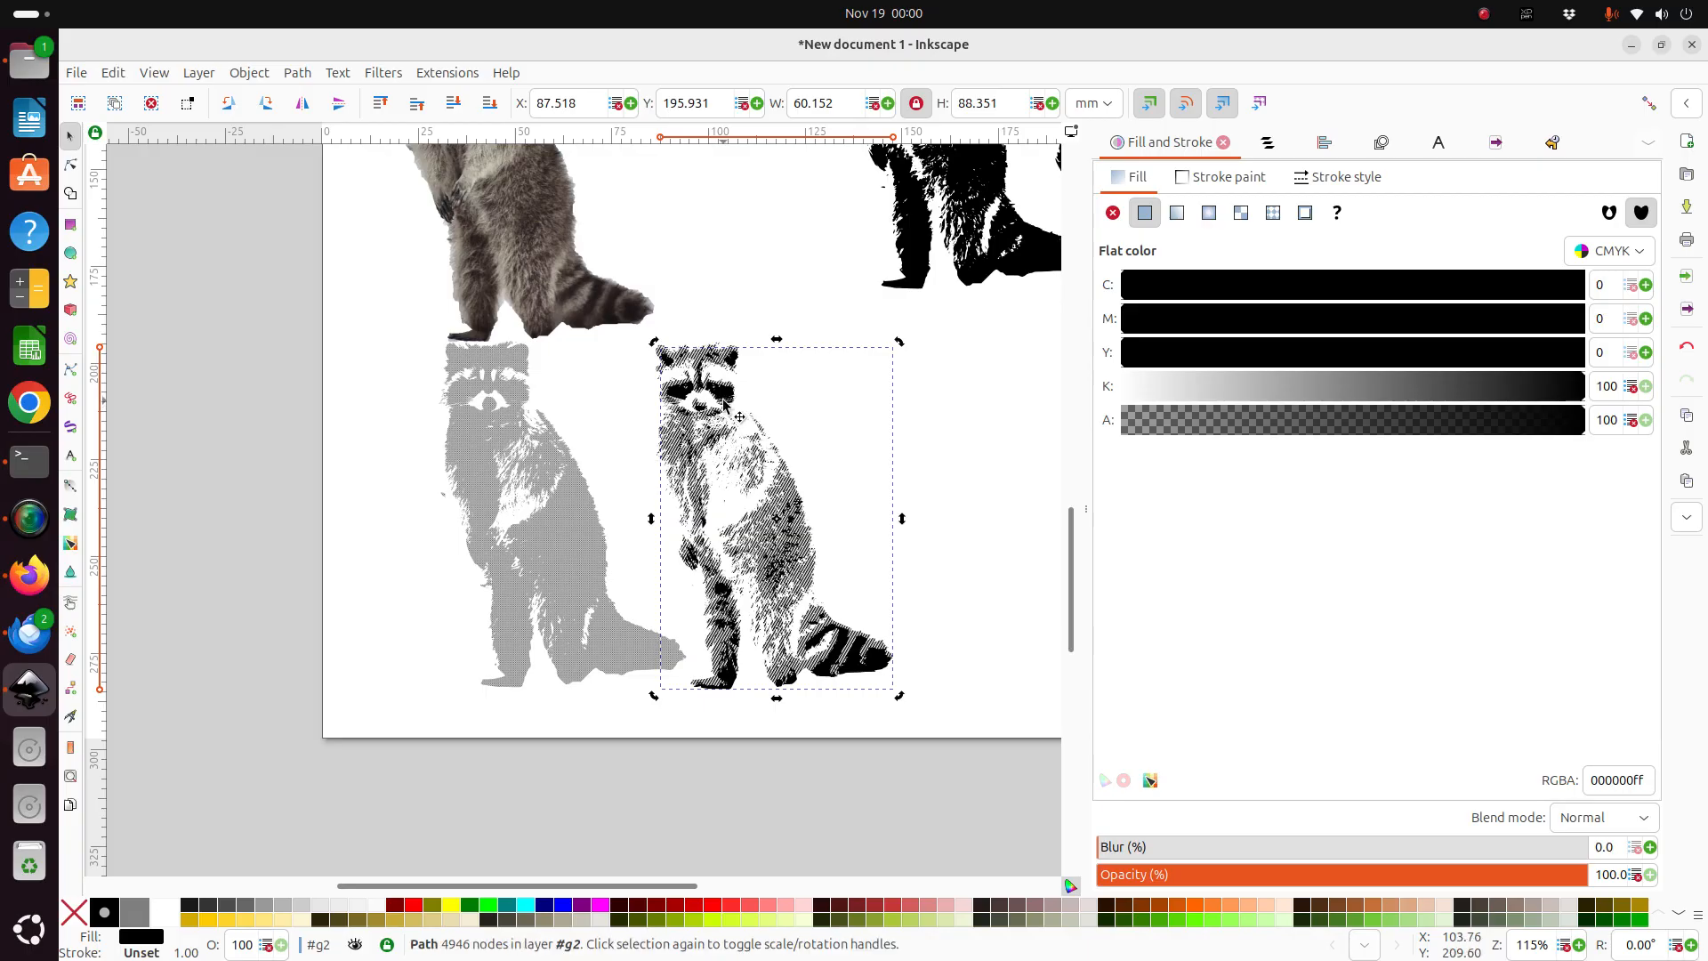
key("ctrl+v")
left_click_drag(669, 270, 497, 393)
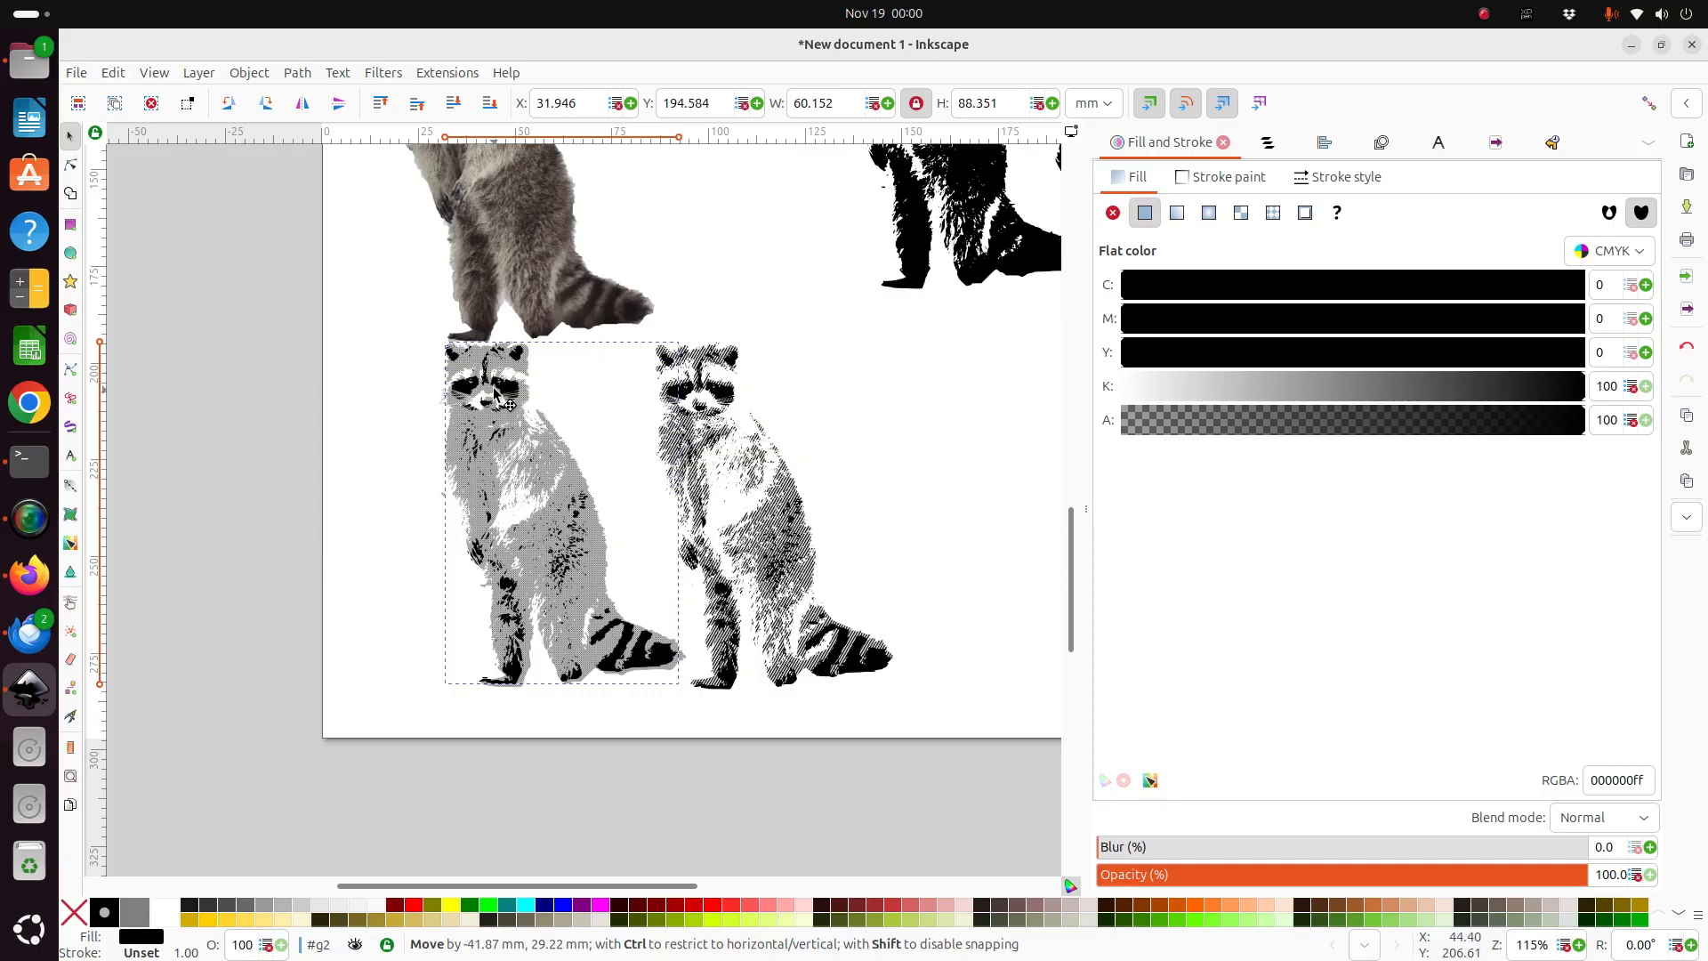
left_click_drag(495, 394, 496, 394)
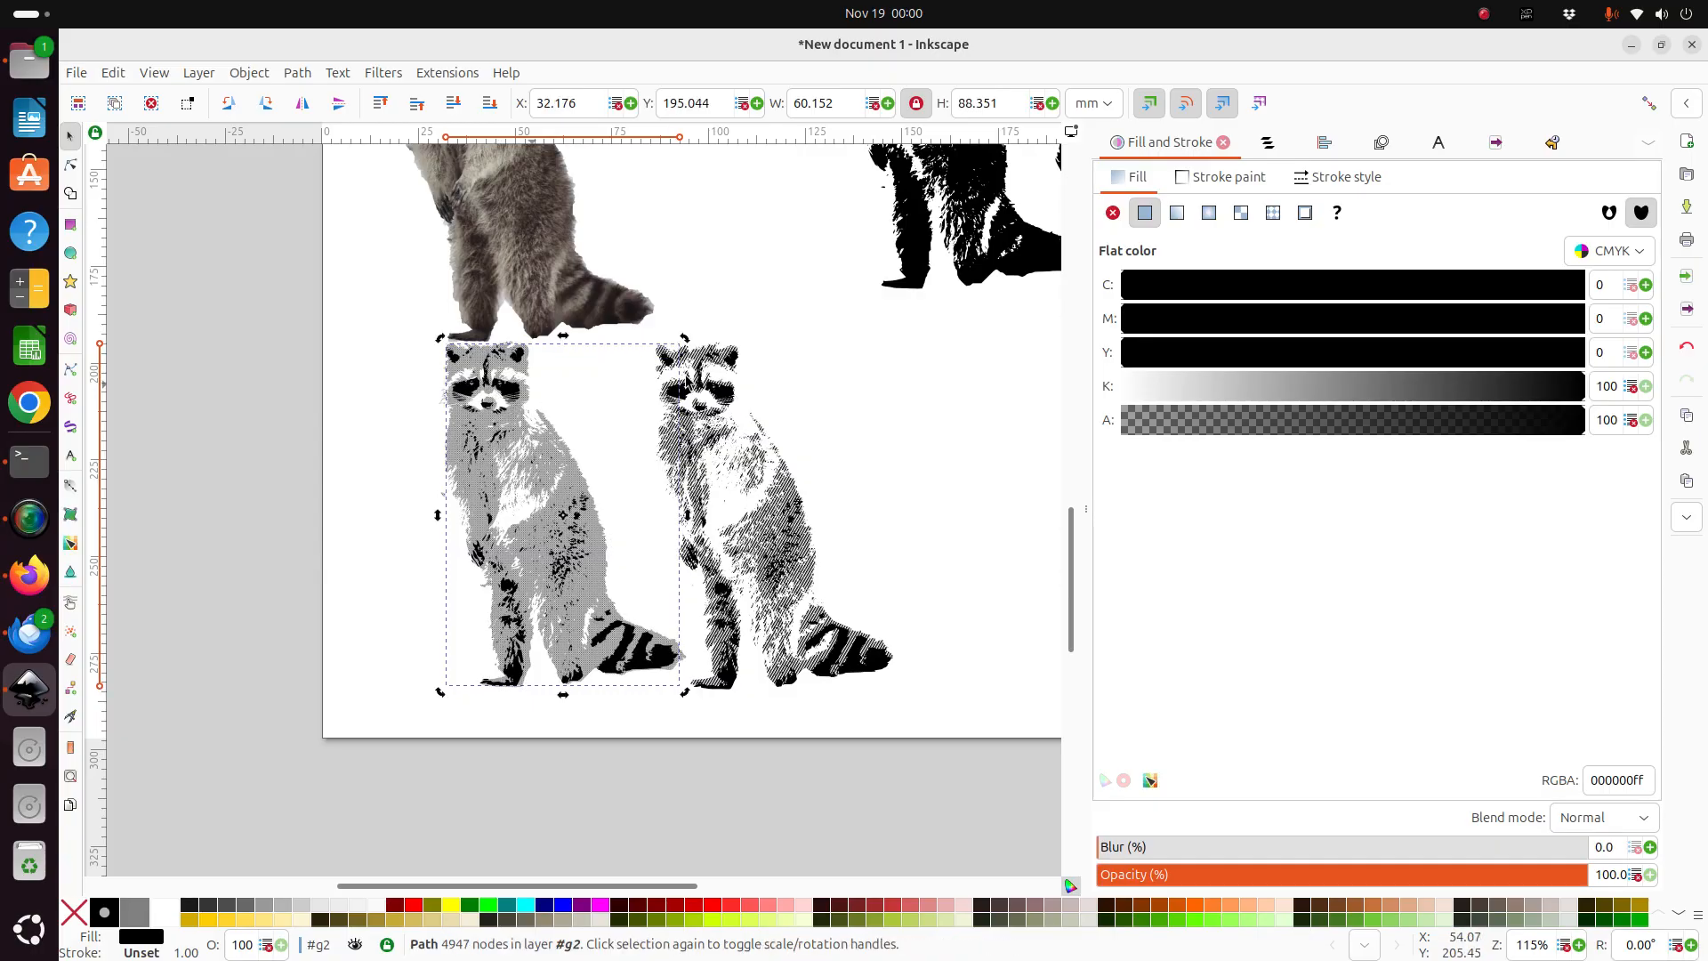
left_click(991, 406)
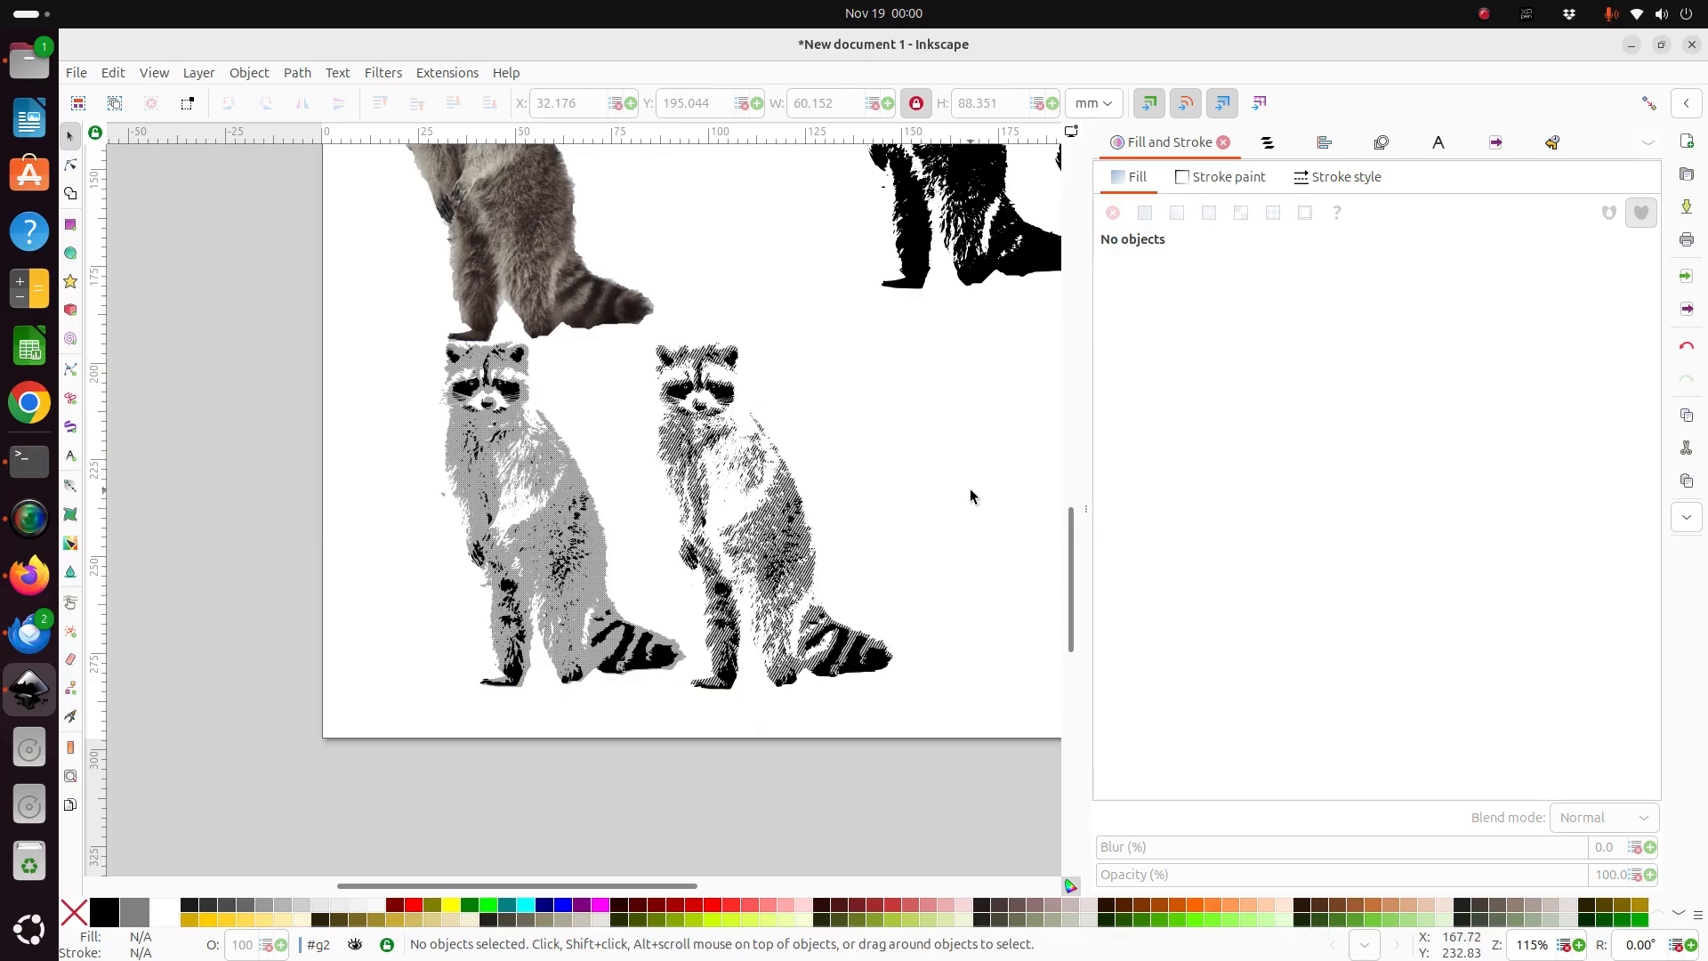
Move both solid black copies aside, overlay the striped layer on the halftone raccoon at about X 31.6 mm, Y 194.2 mm, and compare with the photo.
left_click(569, 540)
left_click_drag(569, 544, 511, 496)
left_click(712, 485)
left_click(791, 476)
scroll(806, 511, "up", 5)
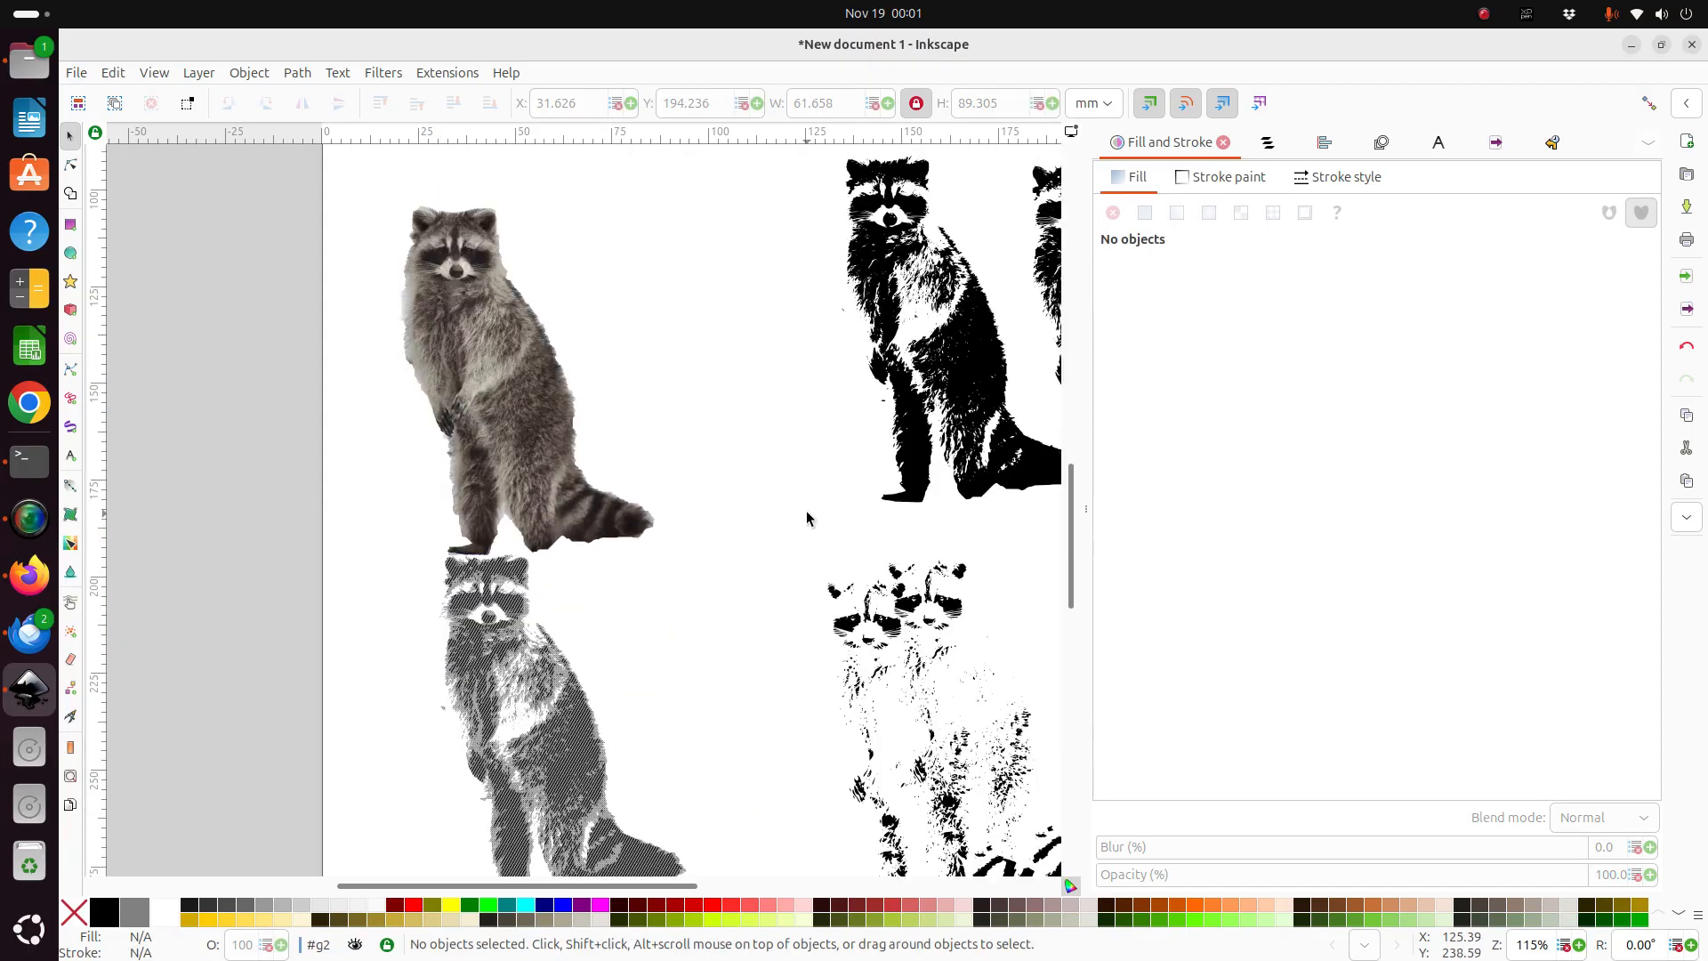
scroll(806, 510, "down", 2)
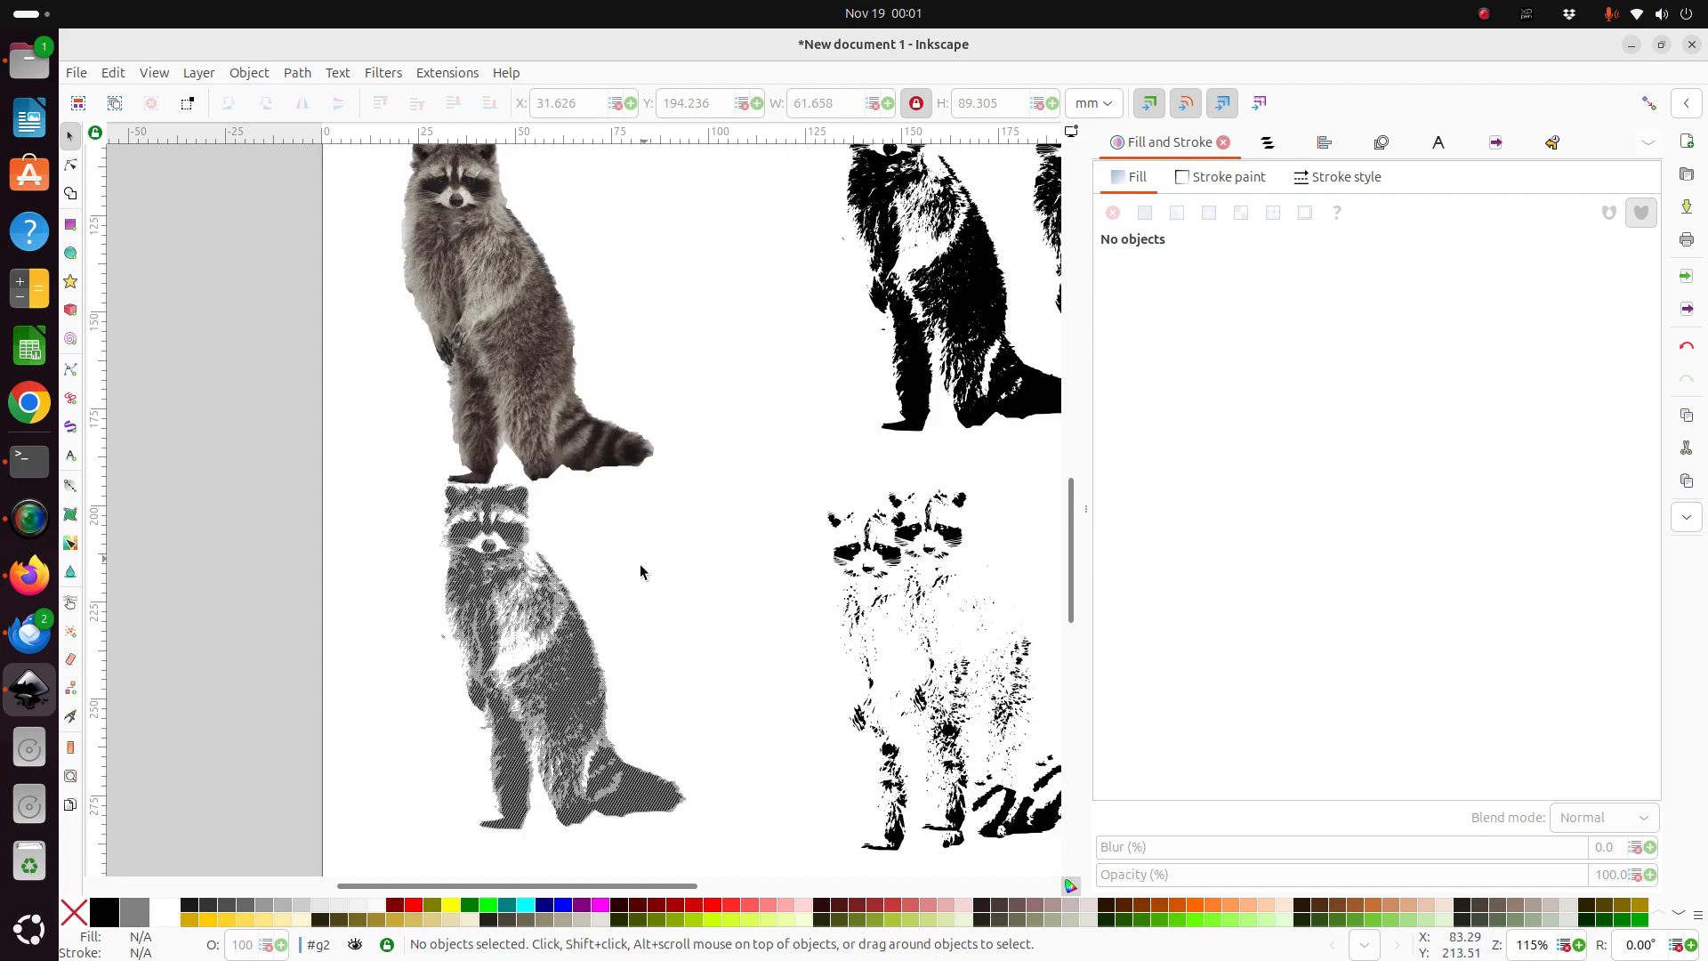
scroll(627, 606, "down", 2)
scroll(627, 606, "up", 2)
scroll(797, 621, "up", 2)
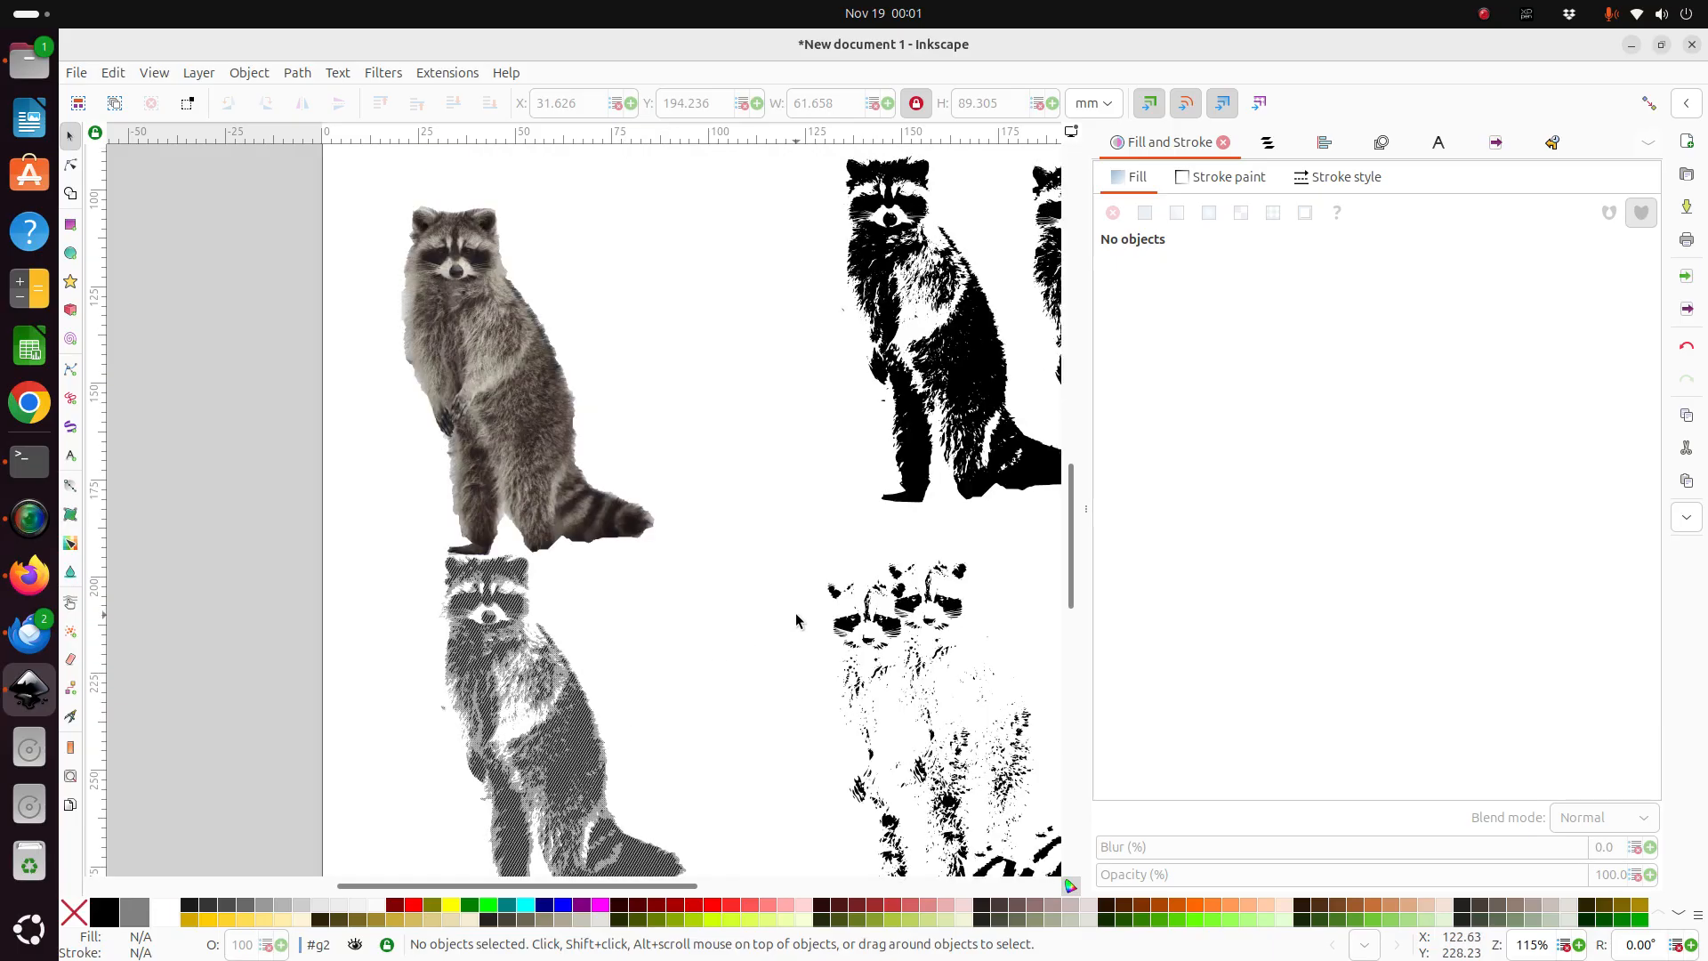
Move the solid black trace next to the raccoon photo at about X 91.2 mm, Y 98.8 mm, and compare it with the patterned overlay.
left_click_drag(971, 367, 803, 397)
scroll(814, 409, "down", 2)
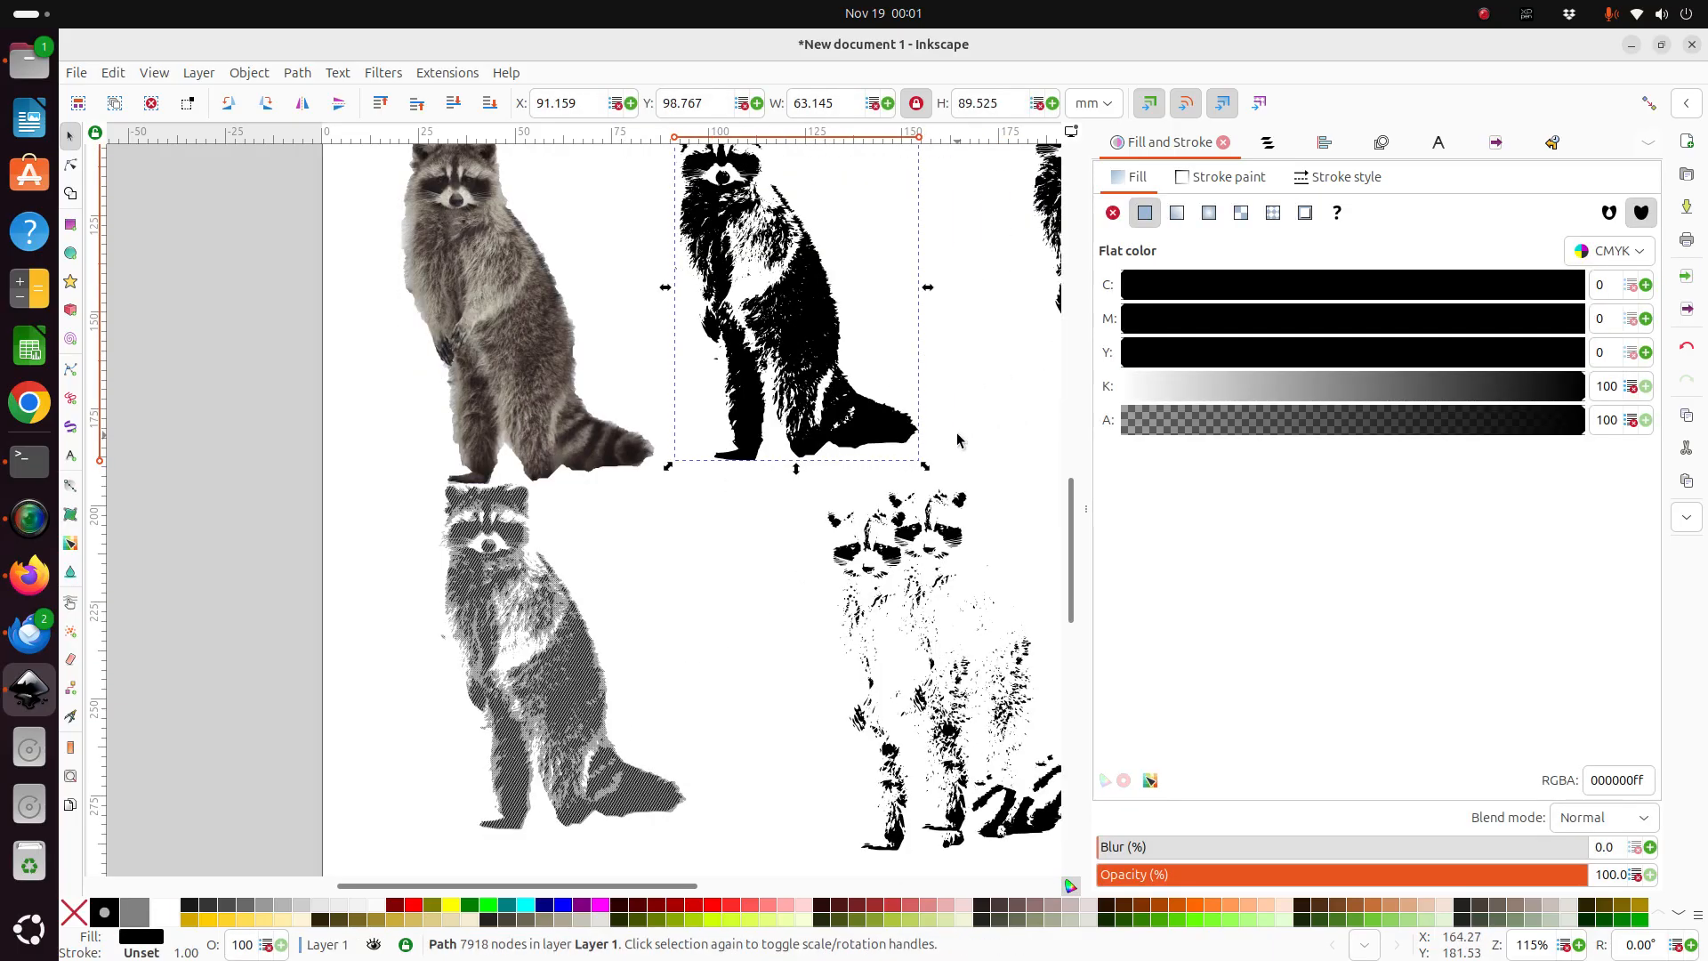
scroll(957, 434, "up", 2)
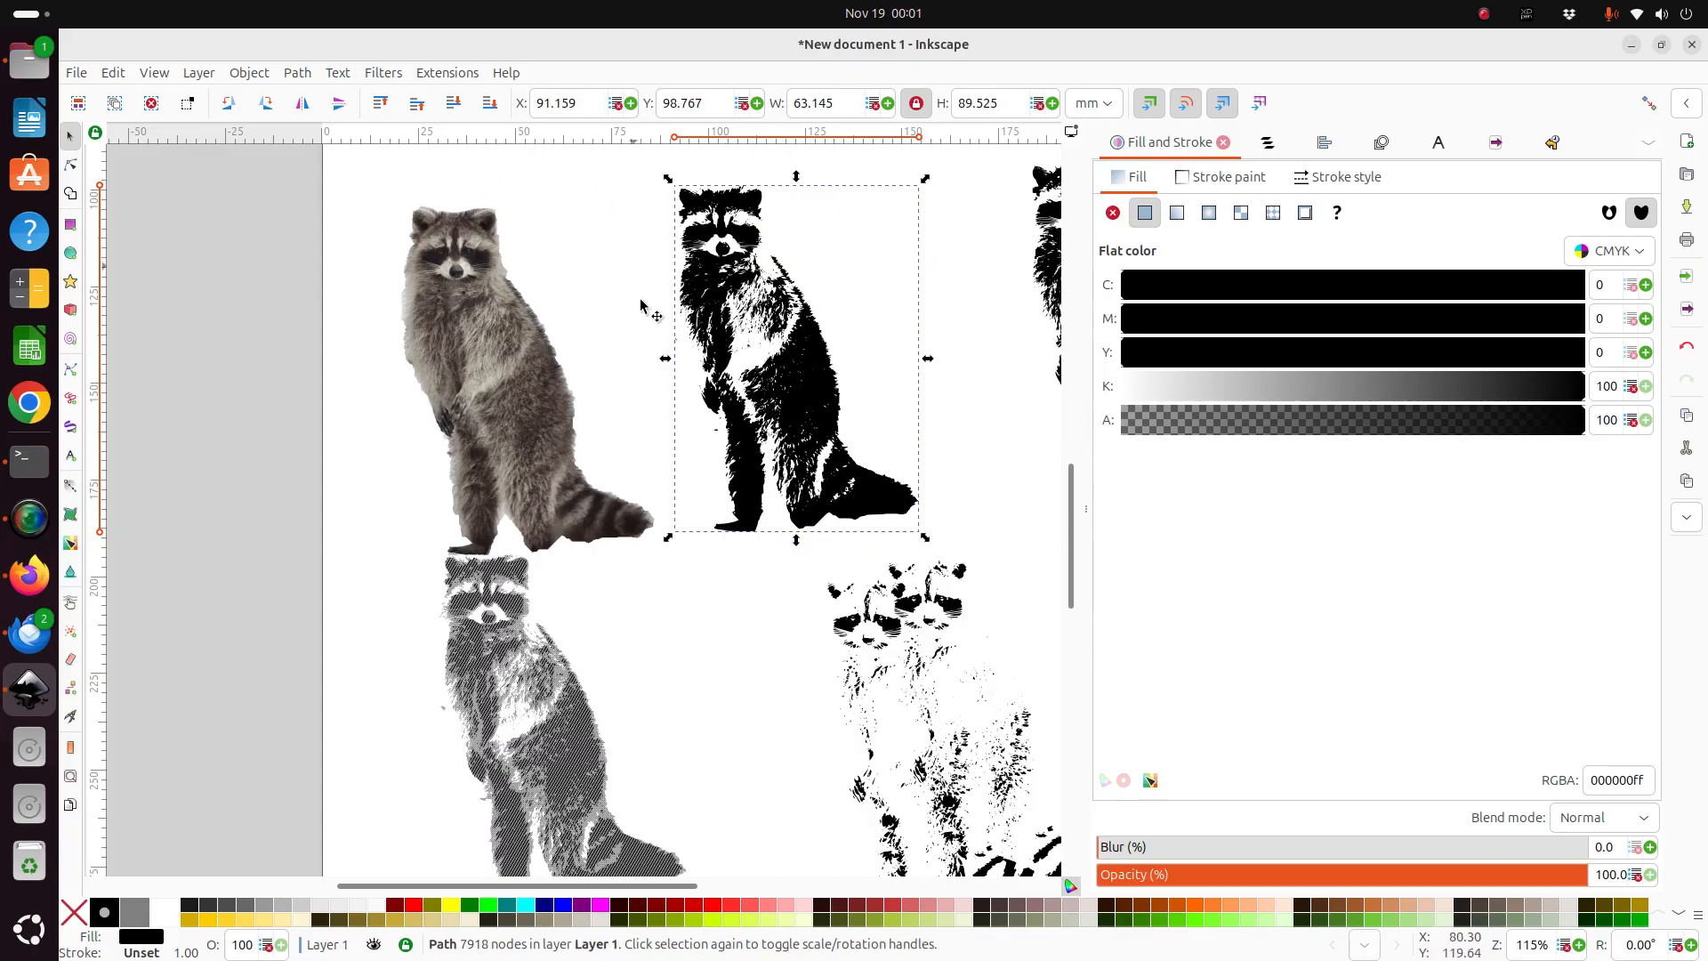
Set the document's page format to US Letter and its display units to inches.
left_click(101, 75)
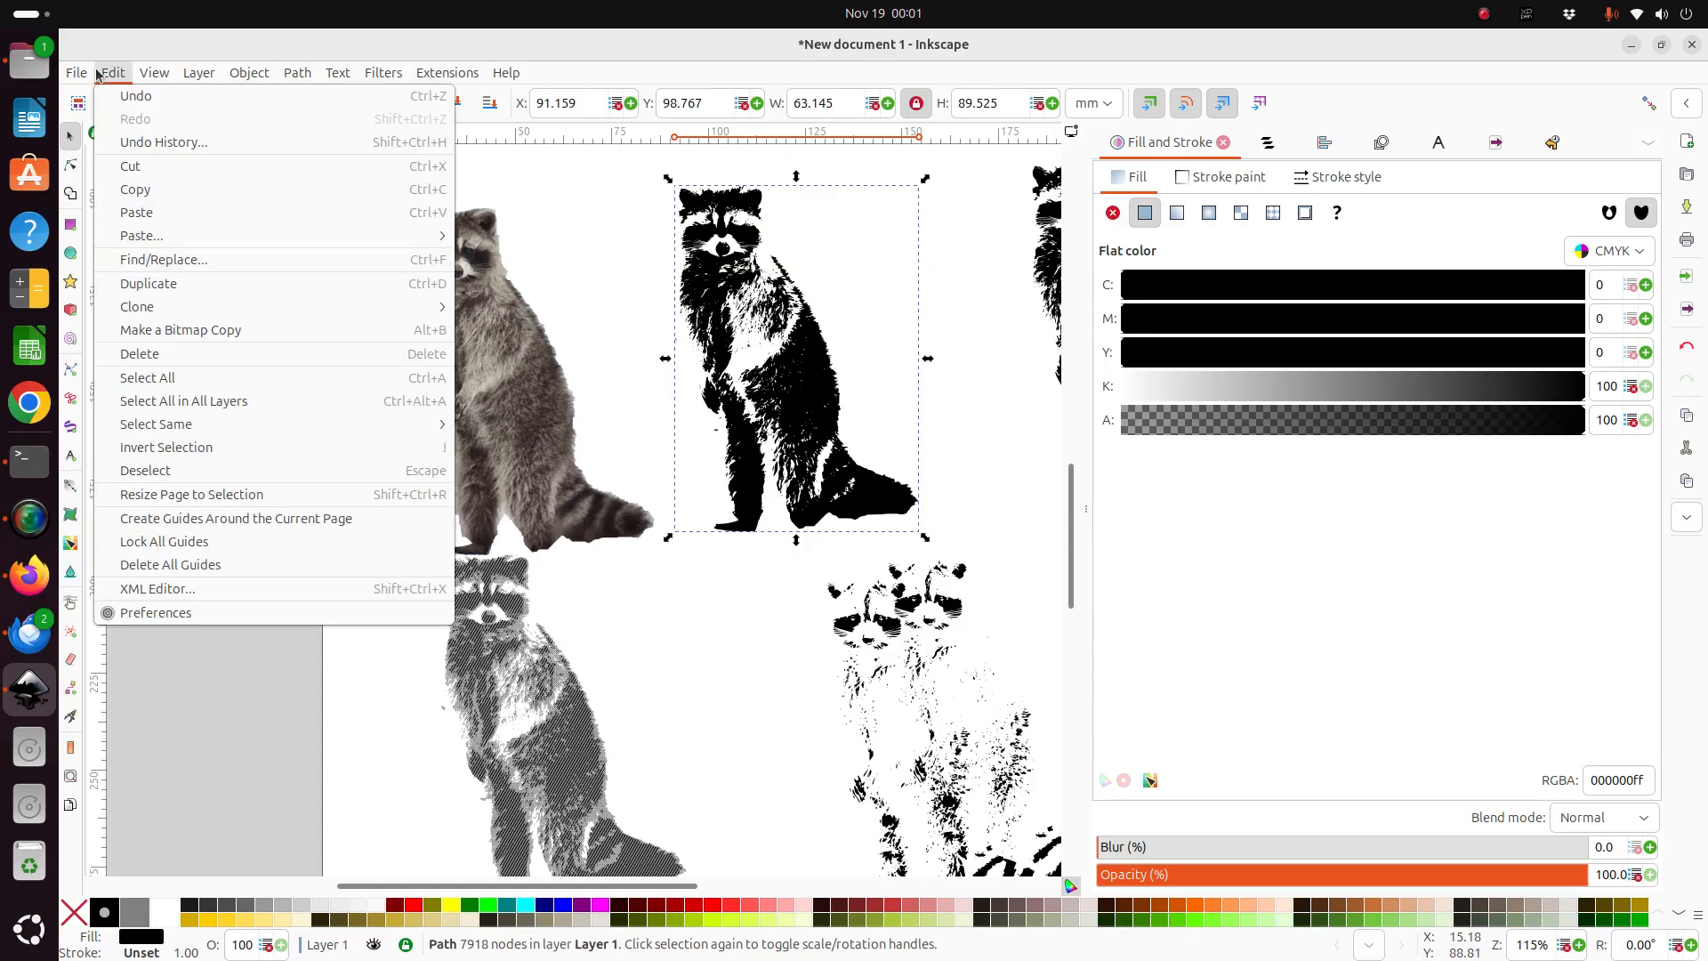
mouse_move(74, 78)
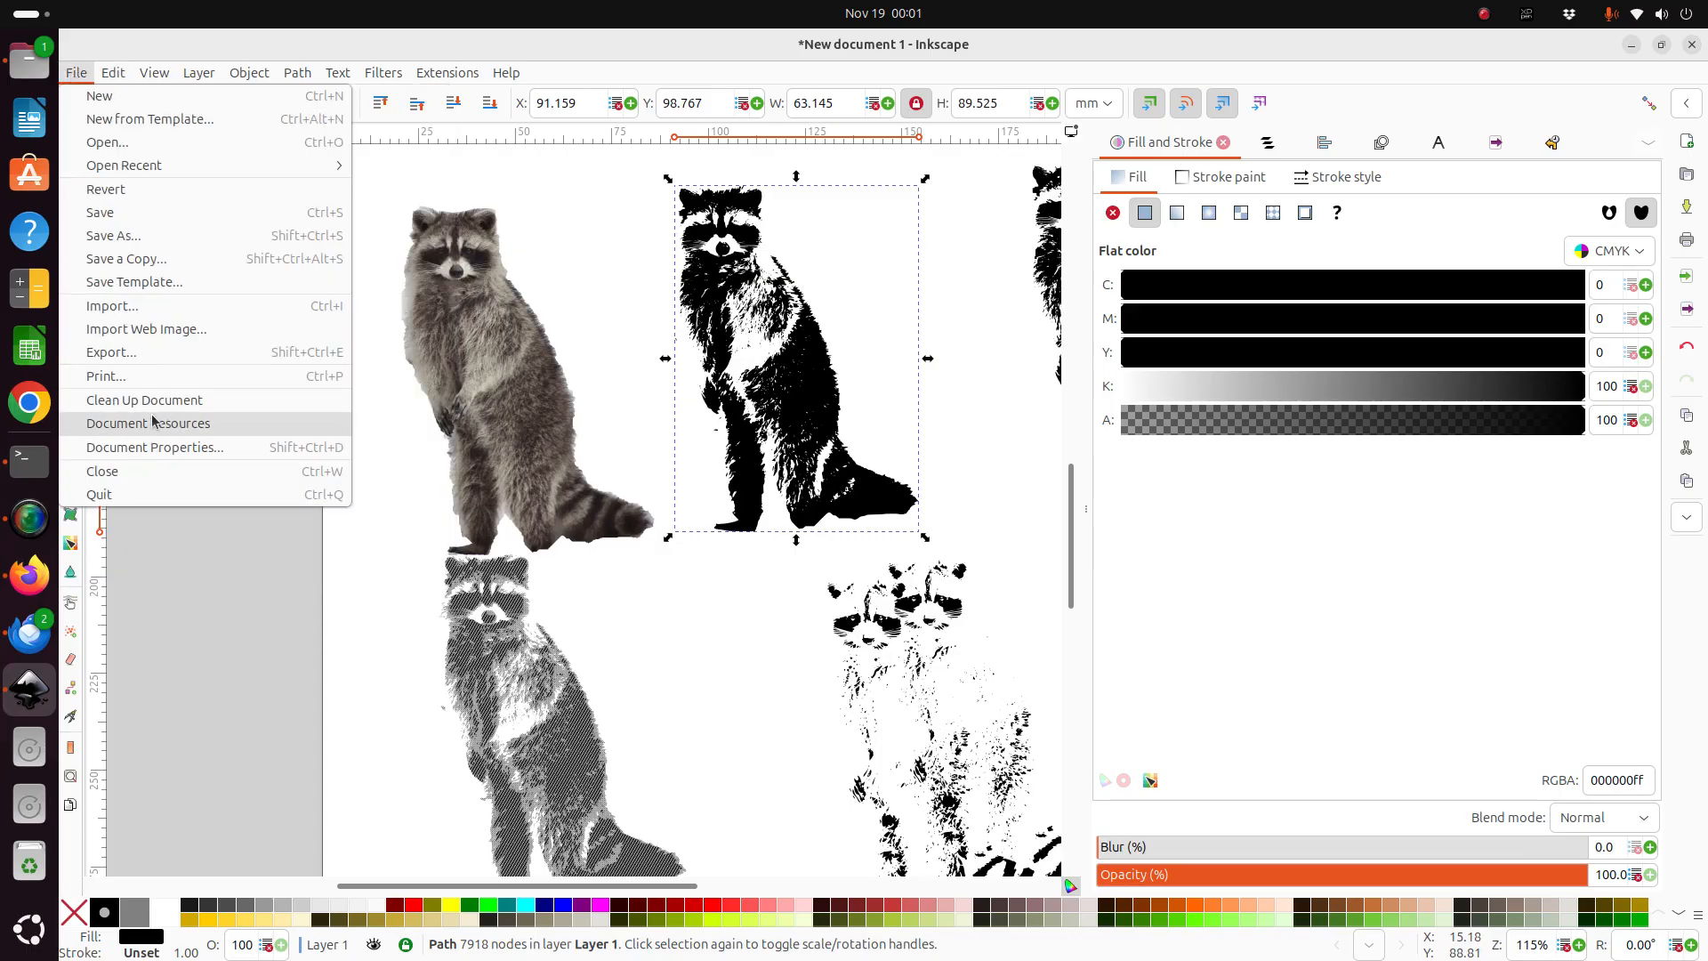
left_click(142, 447)
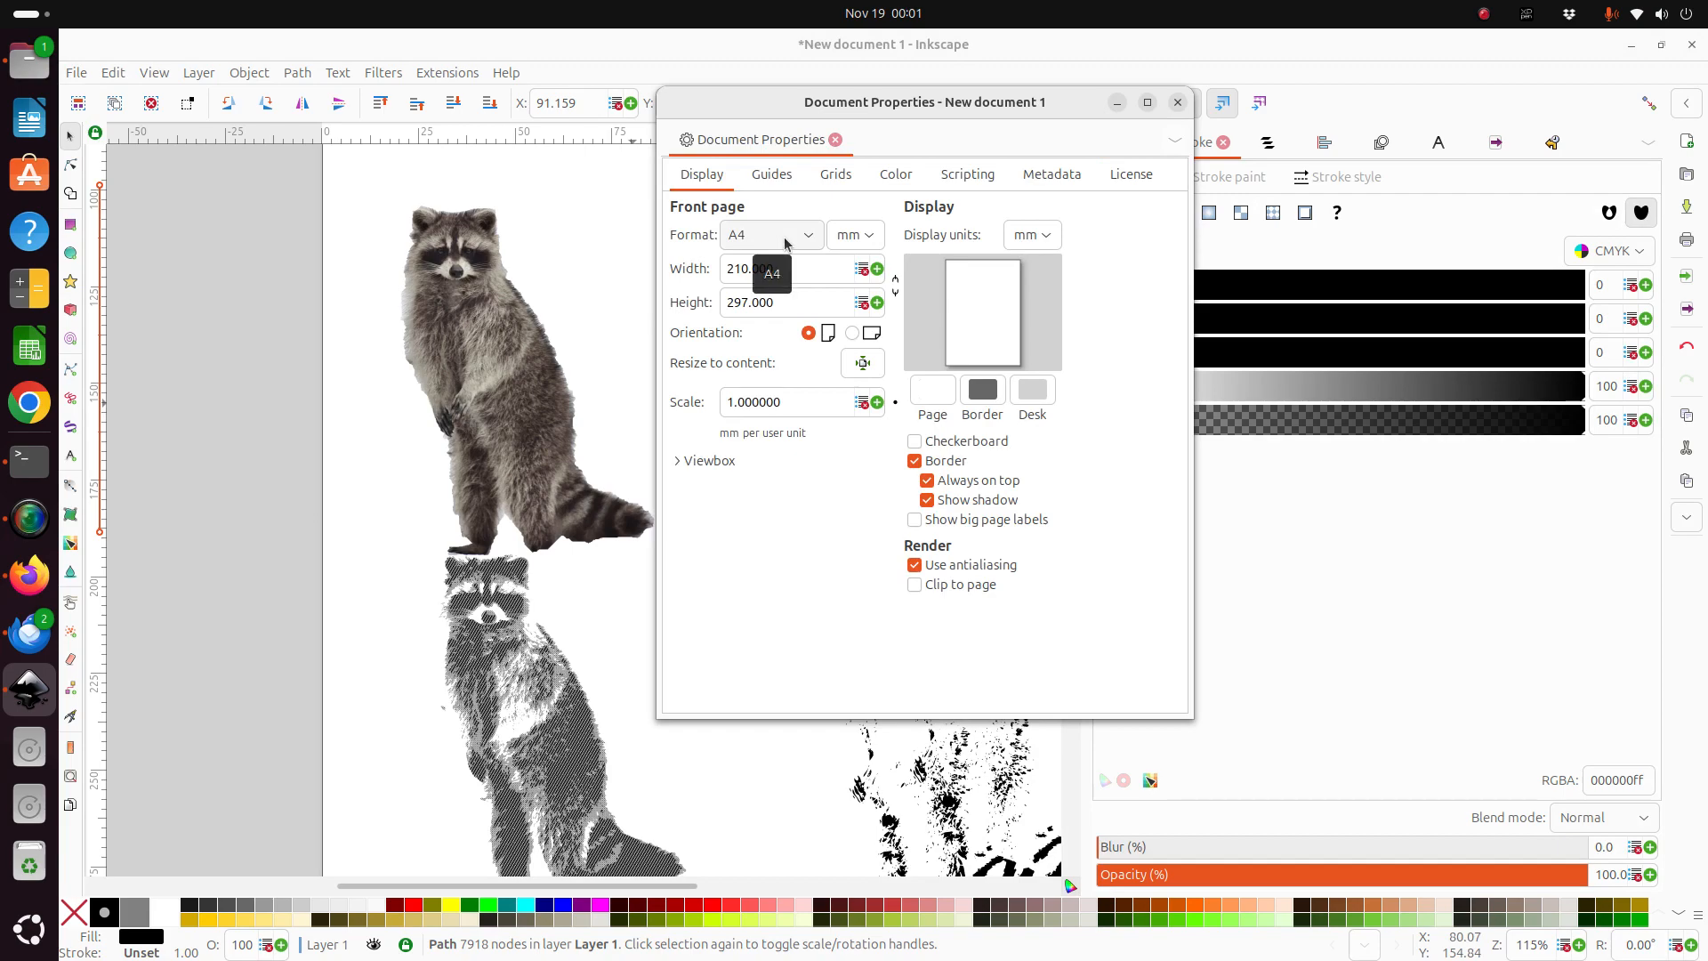
left_click(784, 240)
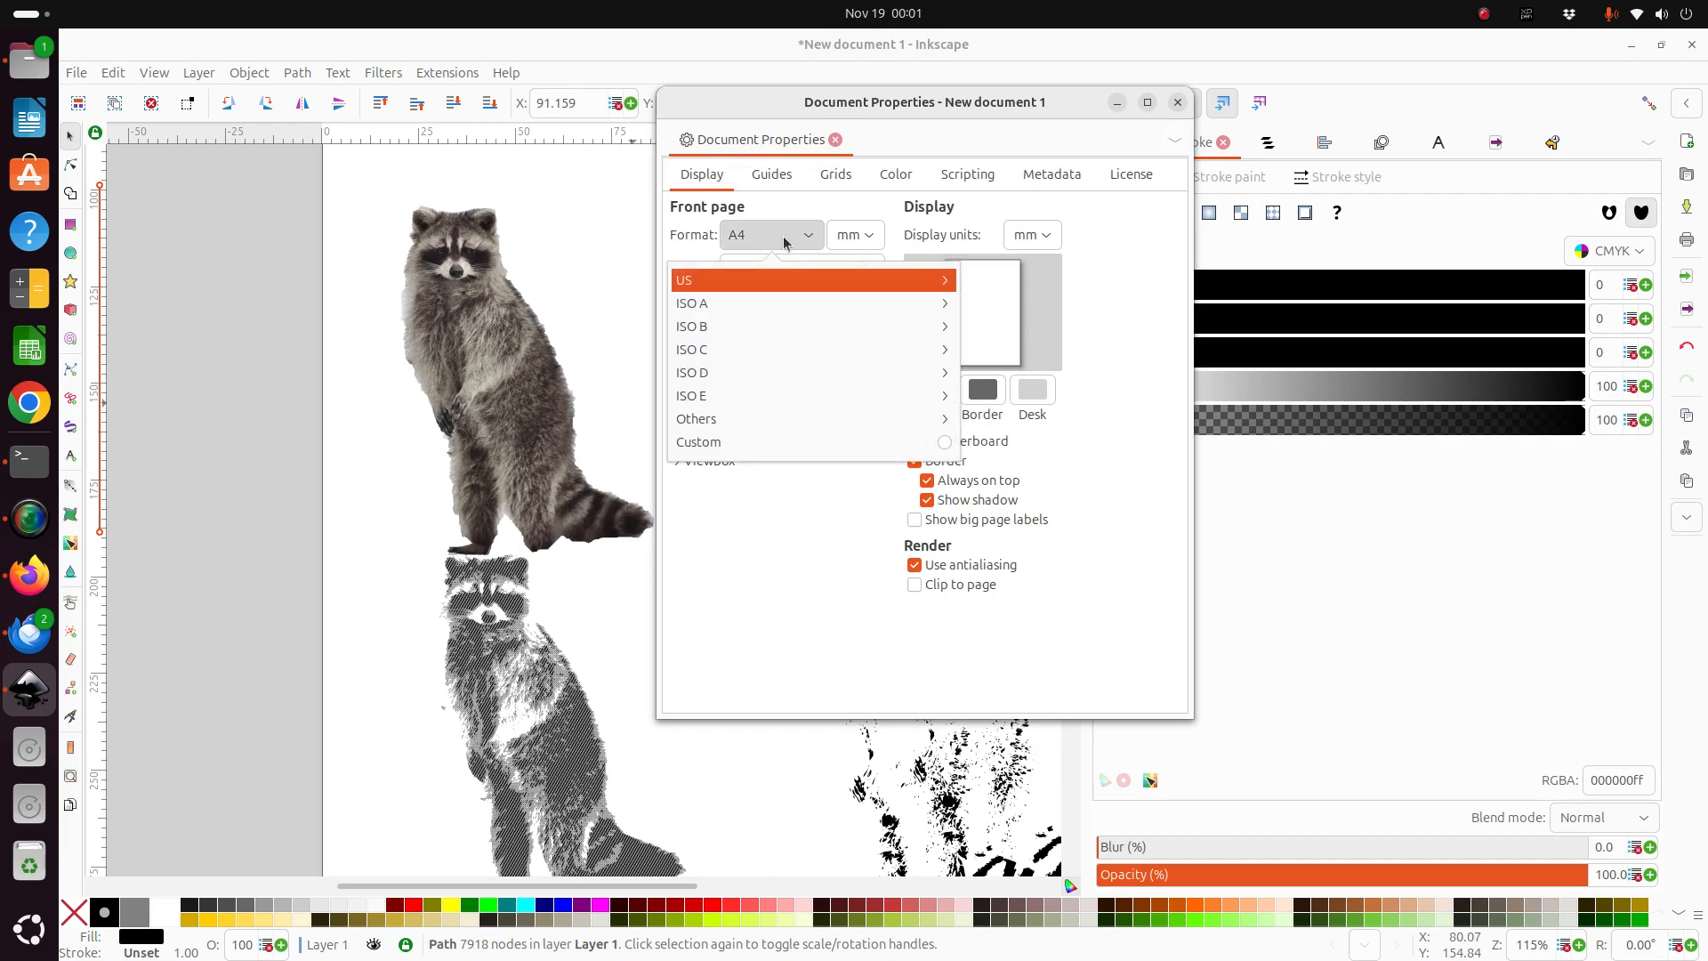
left_click(742, 279)
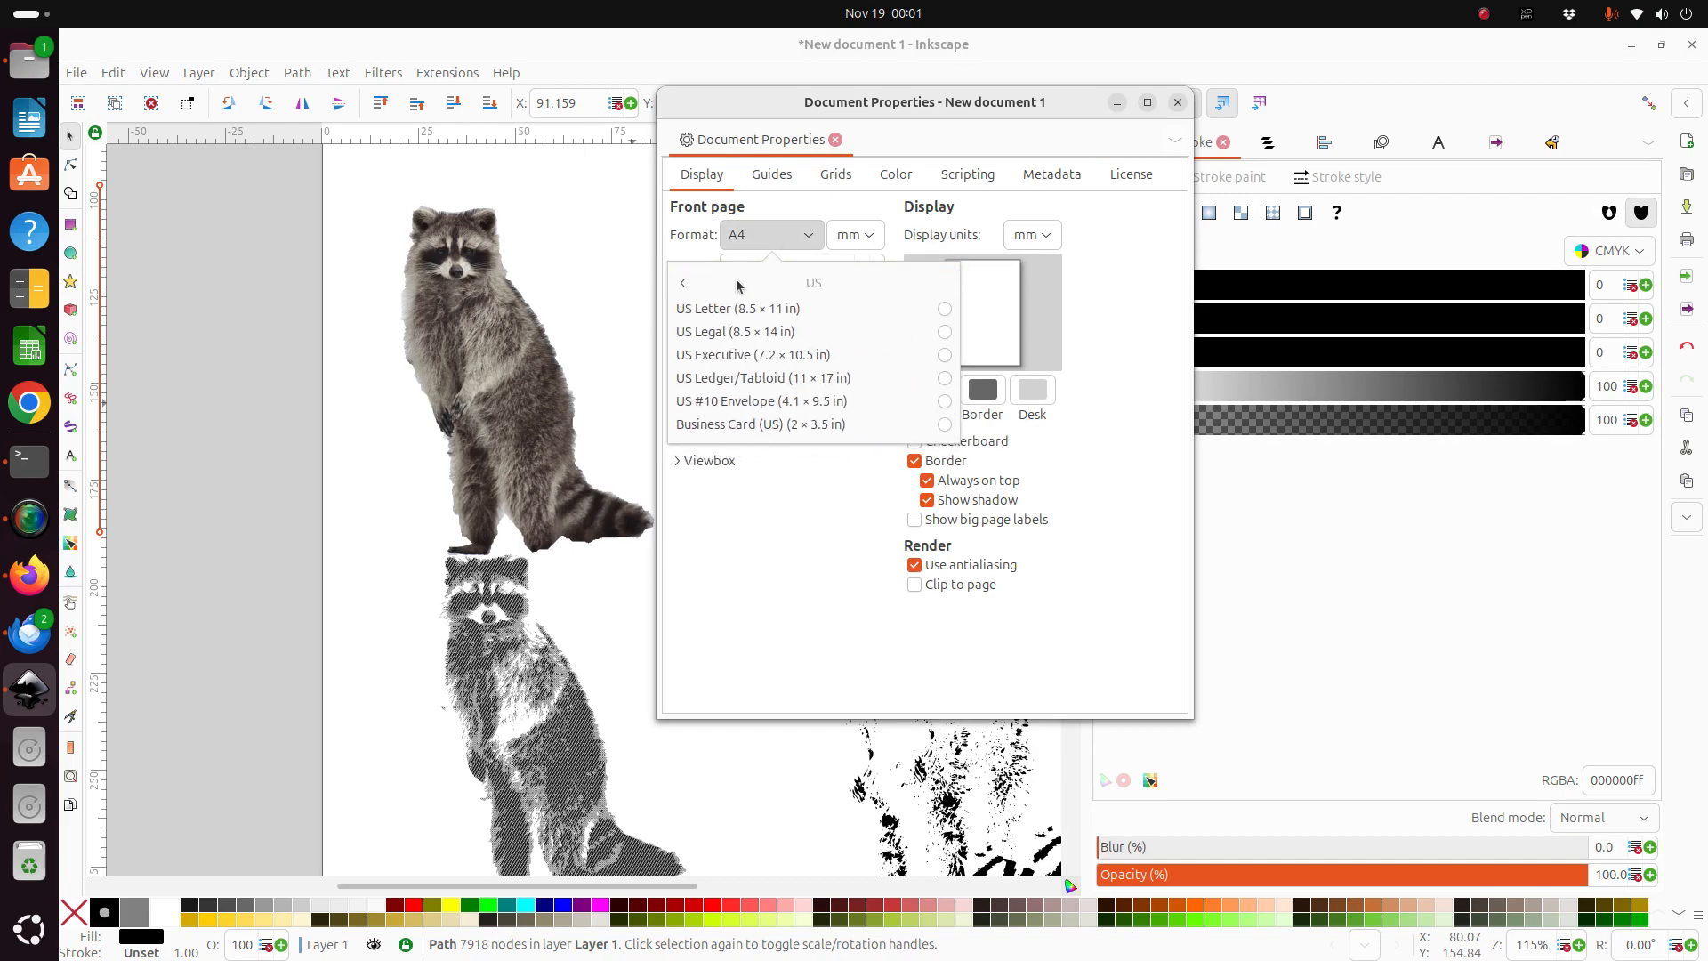
left_click(773, 309)
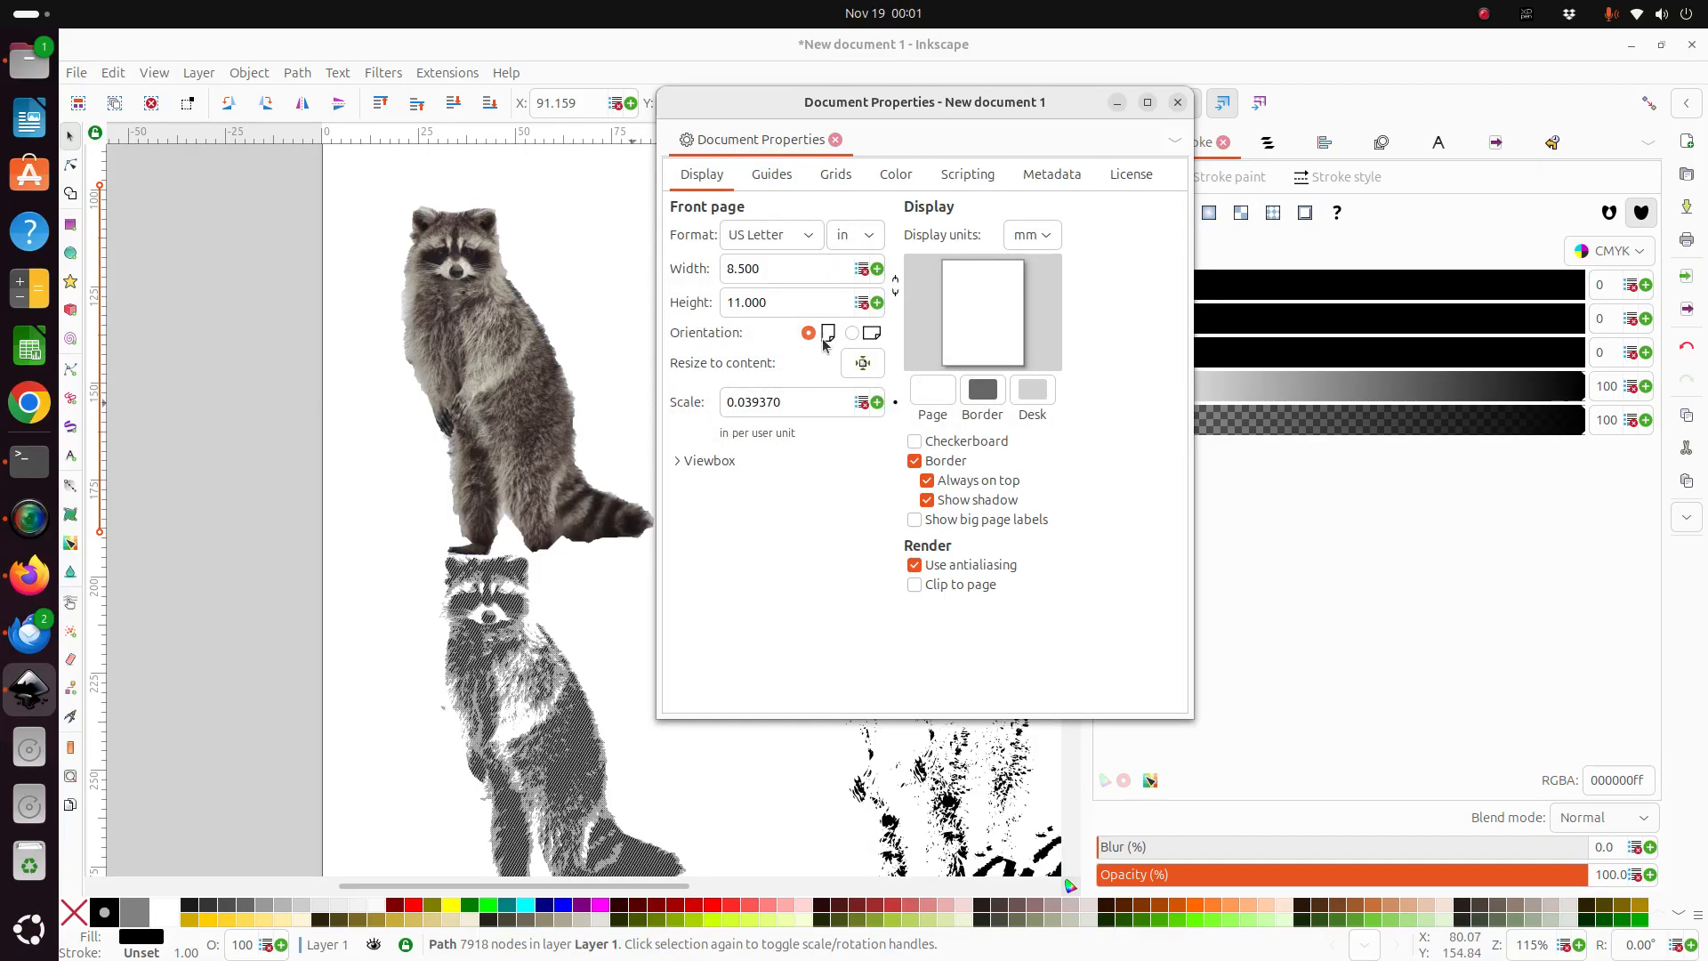
left_click(1034, 241)
left_click(1022, 160)
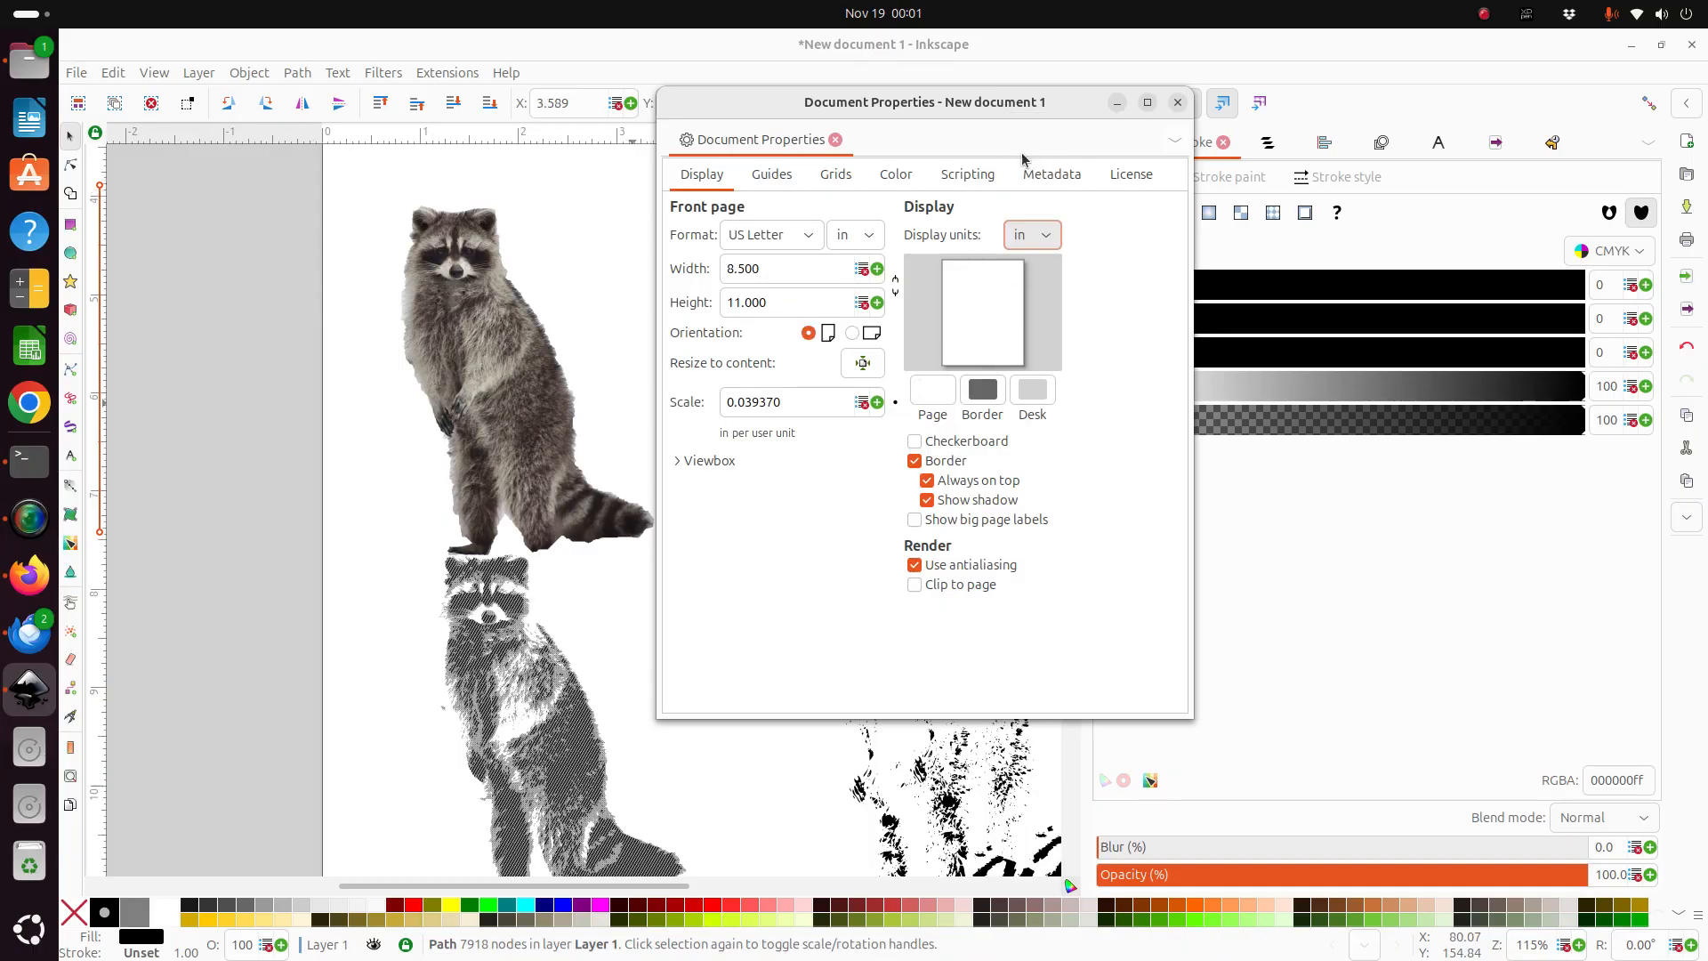
left_click(1177, 103)
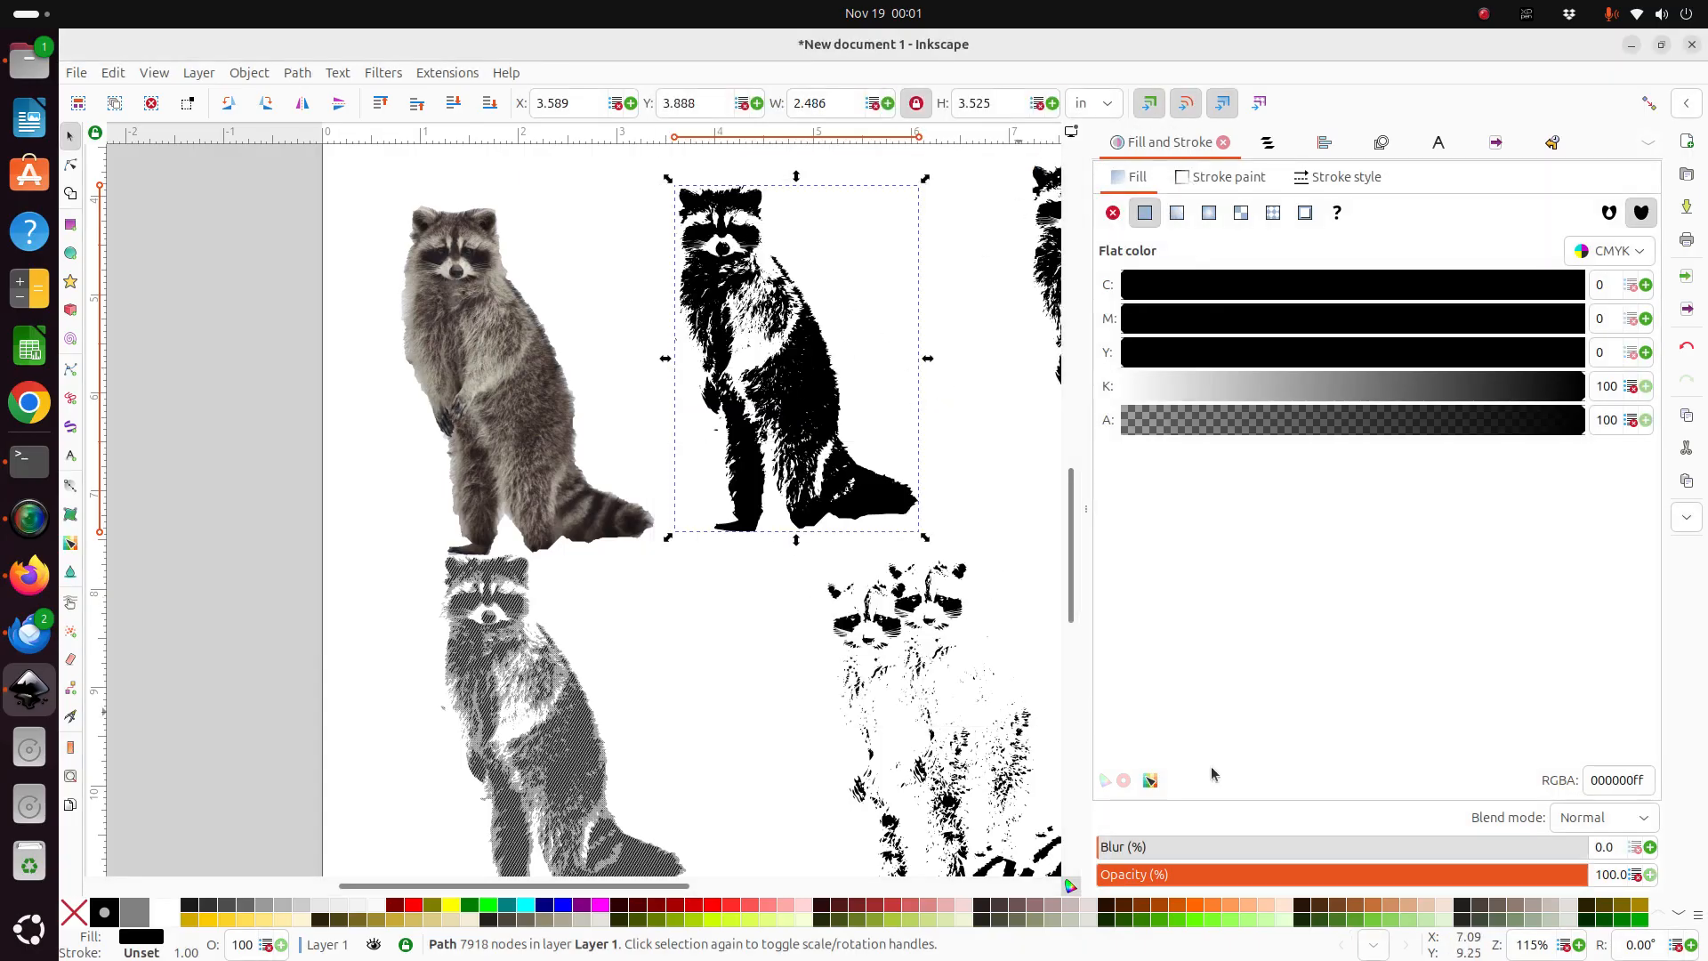
Move the raccoon photo off the page onto the empty canvas beside it.
scroll(1568, 951, "down", 8)
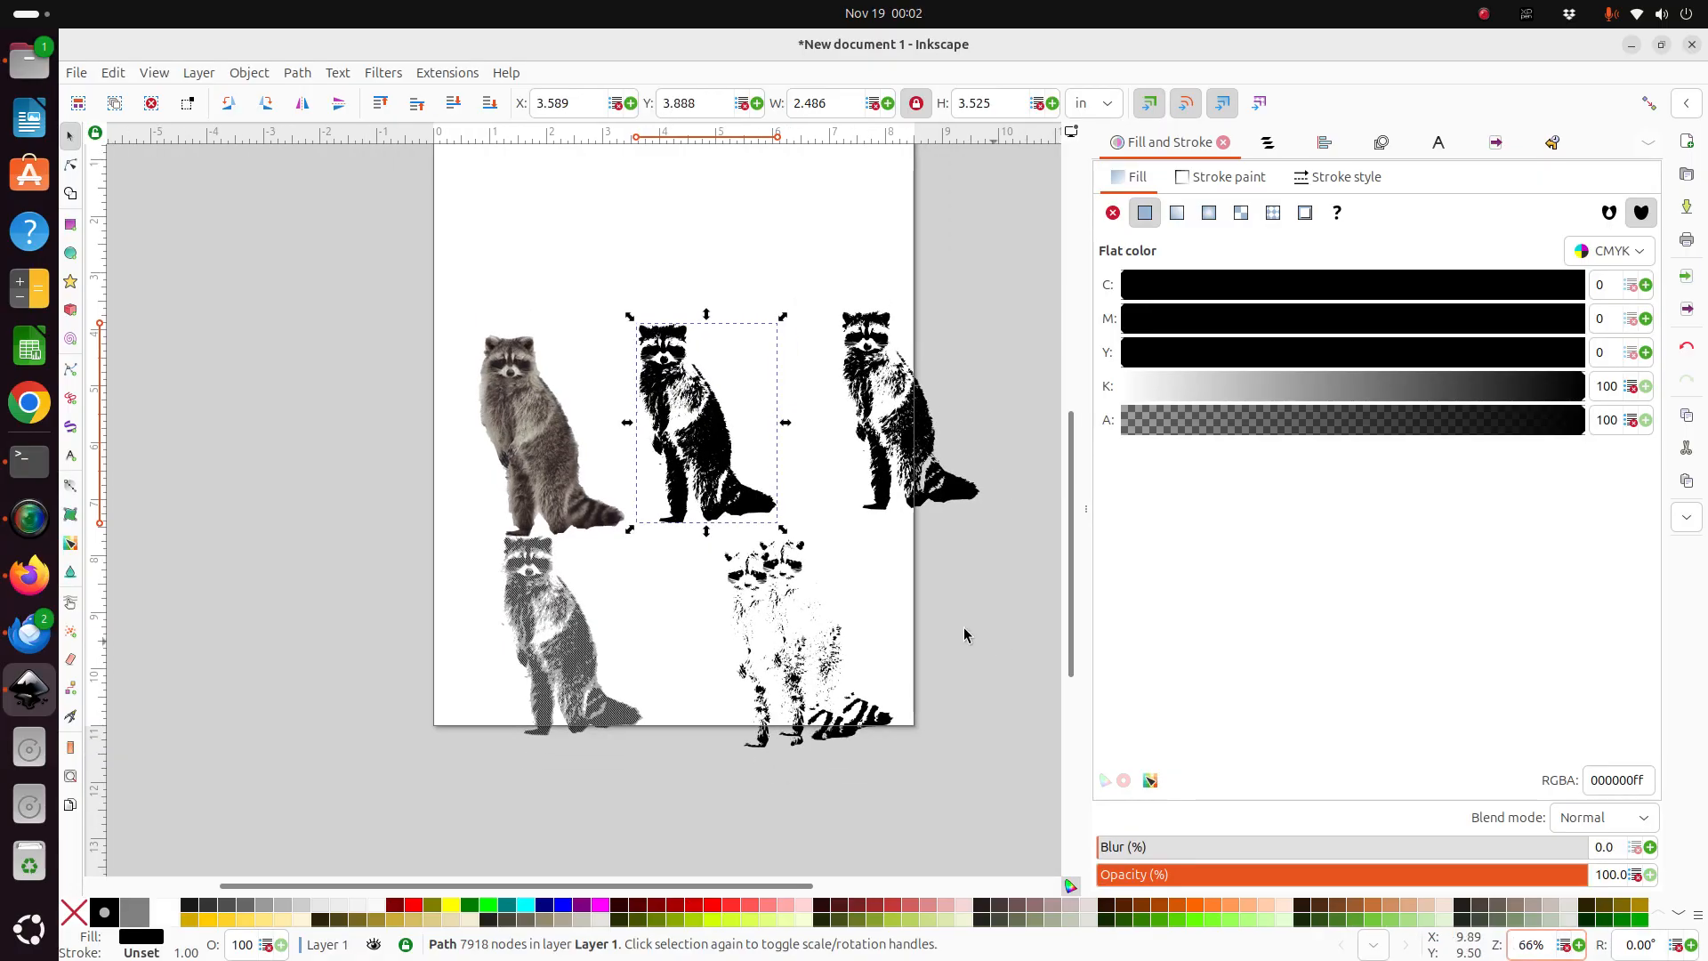
scroll(899, 623, "up", 2)
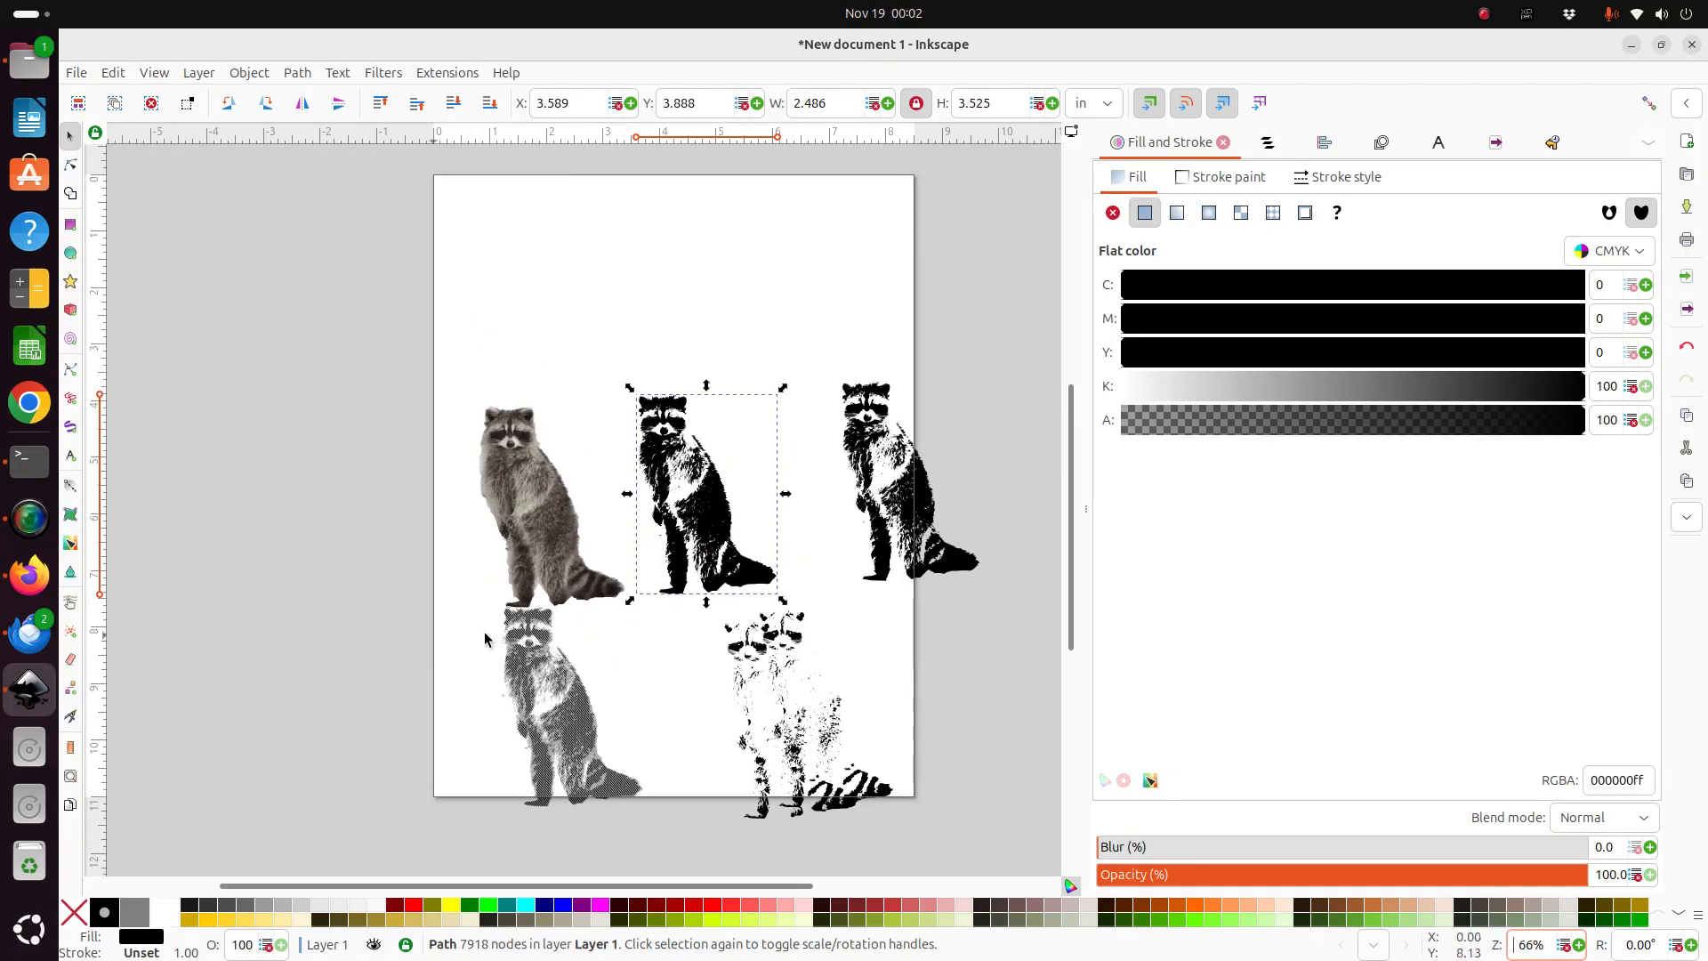
left_click_drag(516, 481, 286, 465)
left_click(574, 692)
left_click(504, 550)
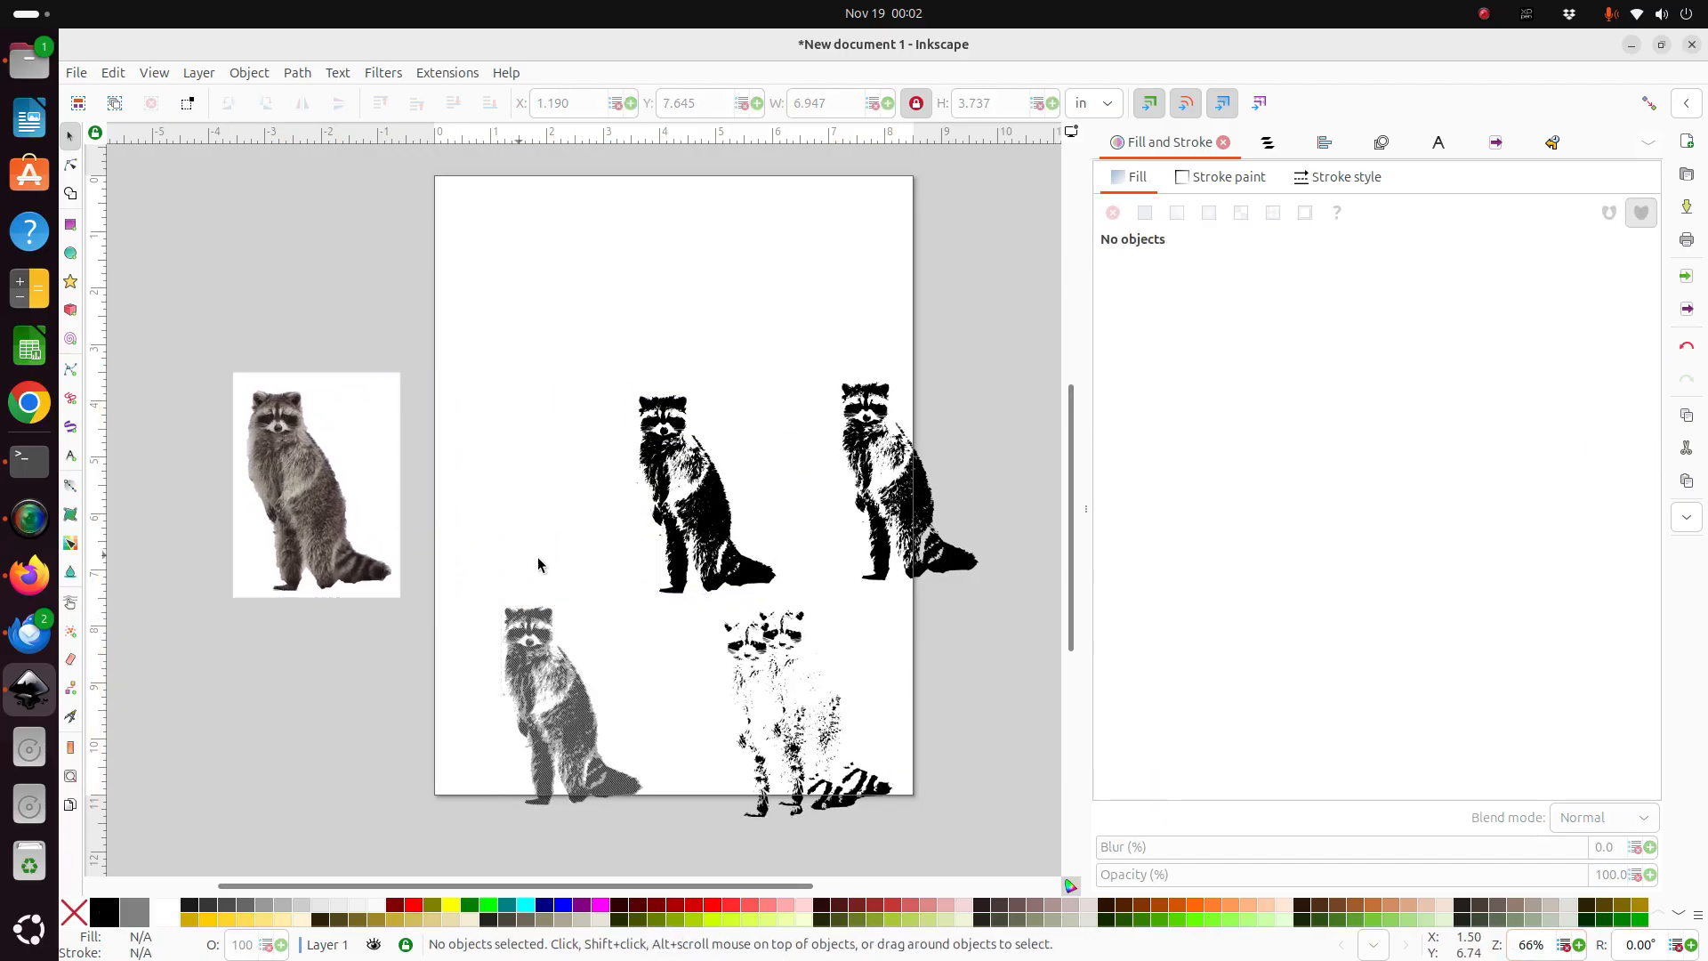
left_click_drag(475, 545, 670, 867)
key("alt")
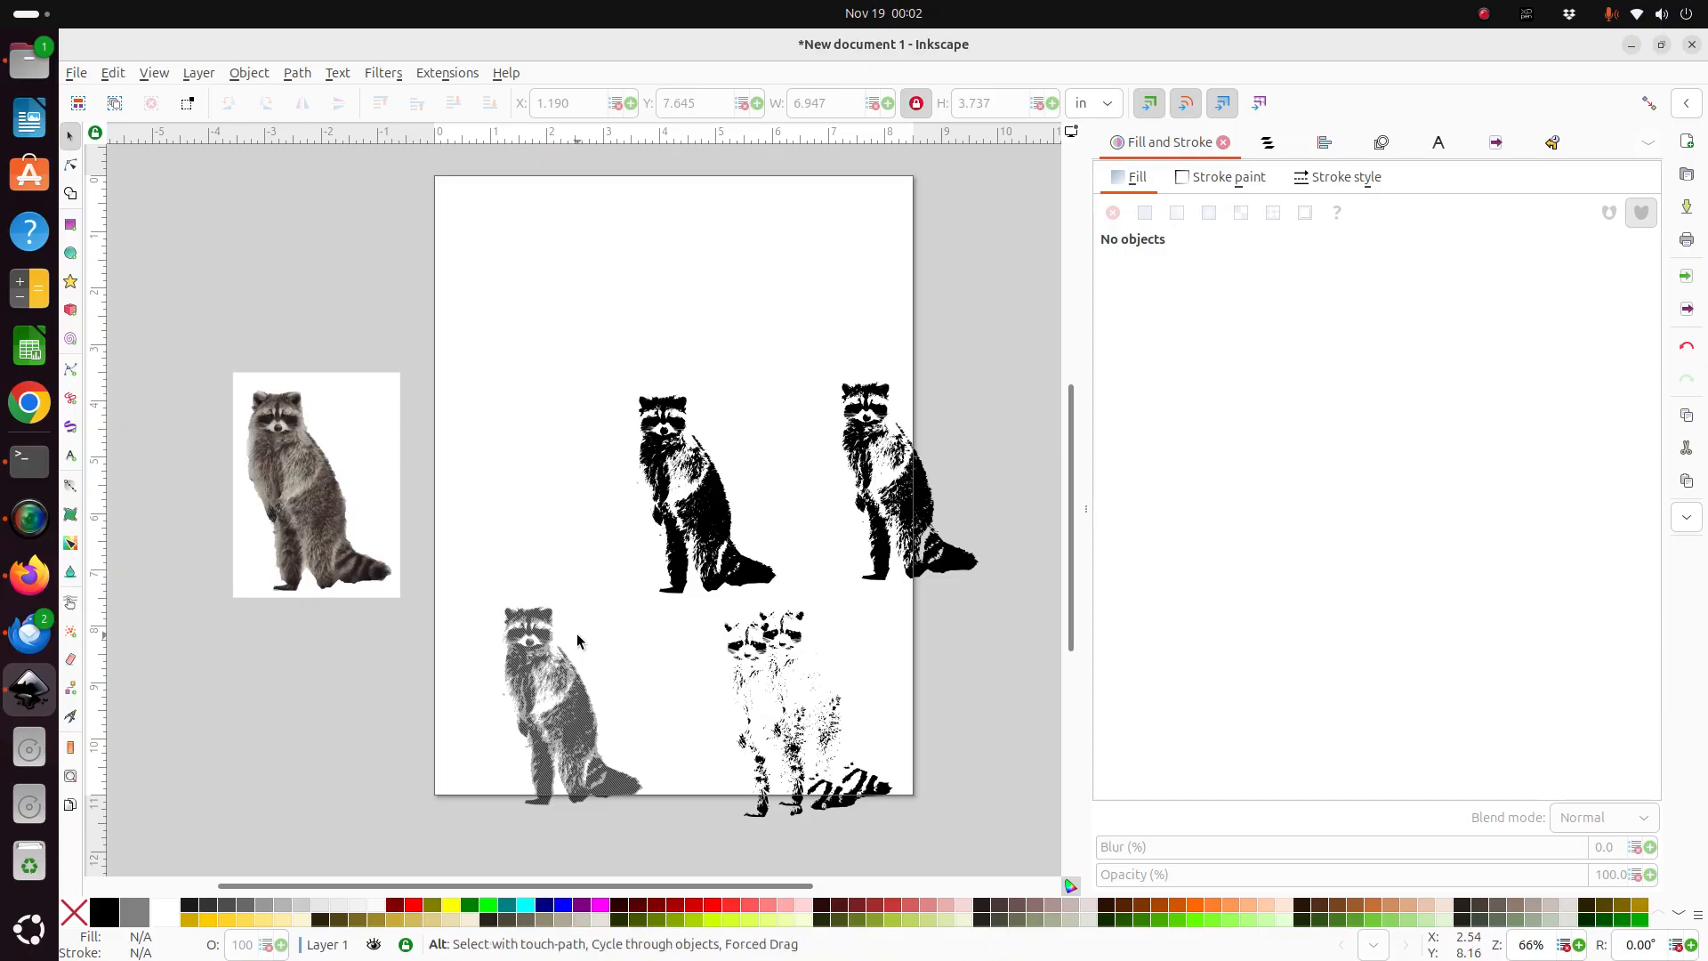
mouse_move(577, 633)
left_mouse_down()
mouse_move(511, 665)
mouse_move(510, 692)
mouse_move(577, 689)
mouse_move(533, 735)
mouse_move(622, 746)
left_mouse_up()
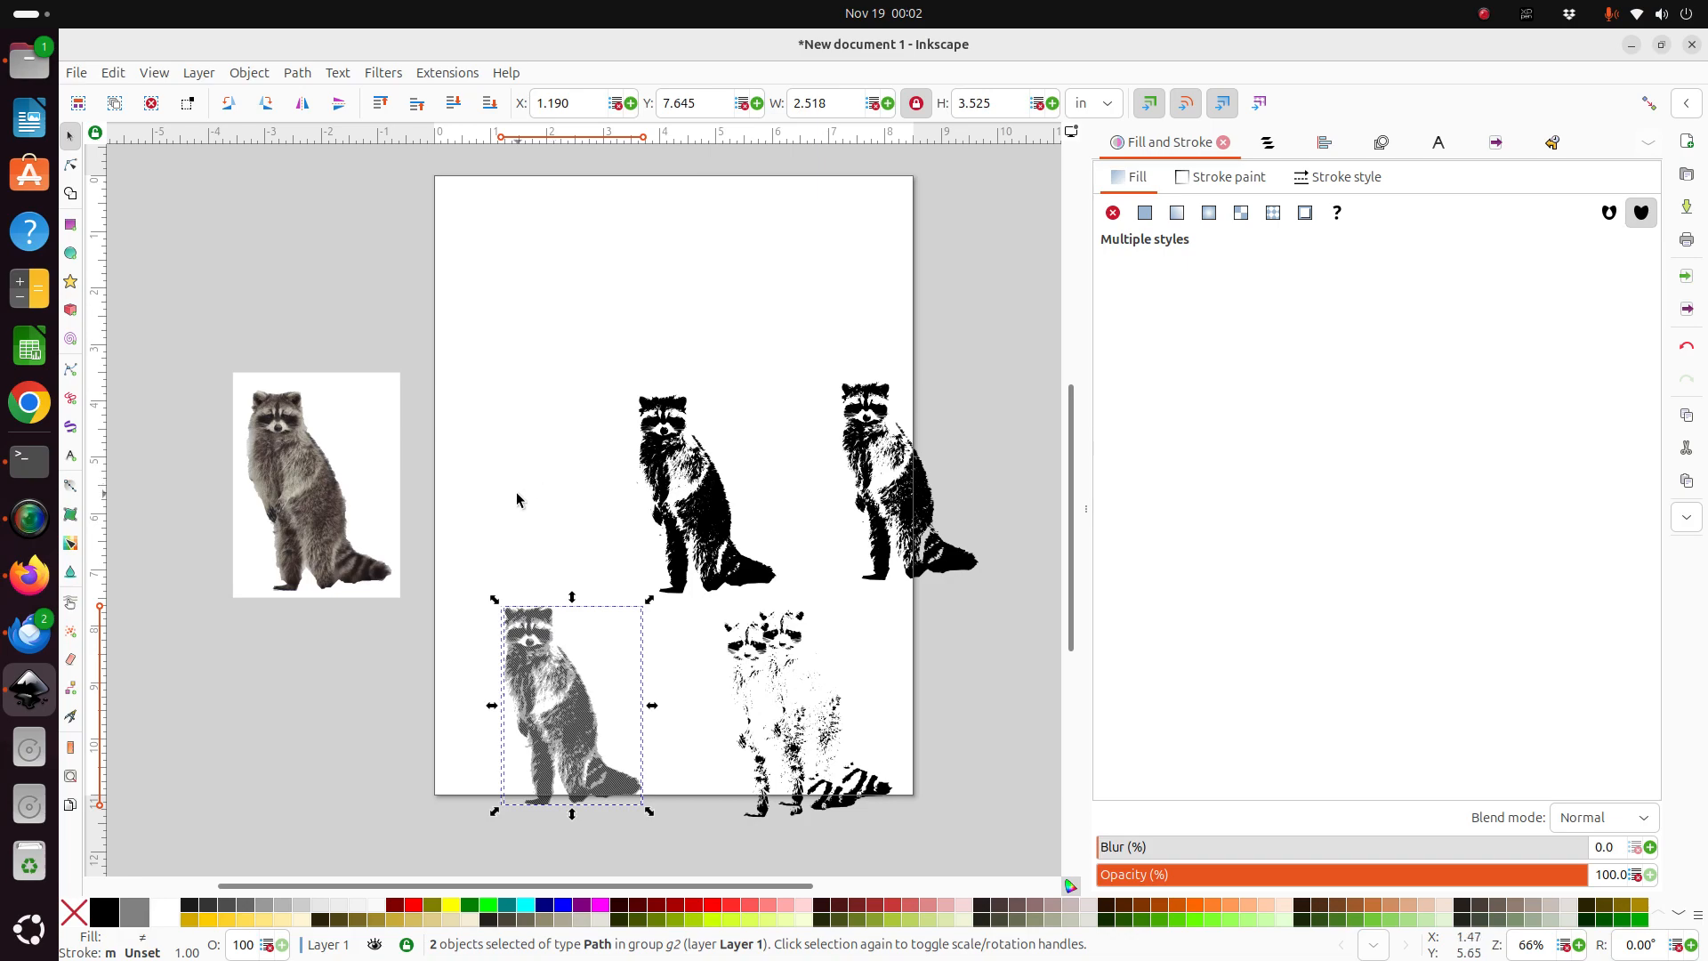
left_click(544, 541)
Inside the raccoon group, lift off the striped layer and move one halftone copy aside to about X 3.36 in, Y 7.82 in.
left_click(569, 710)
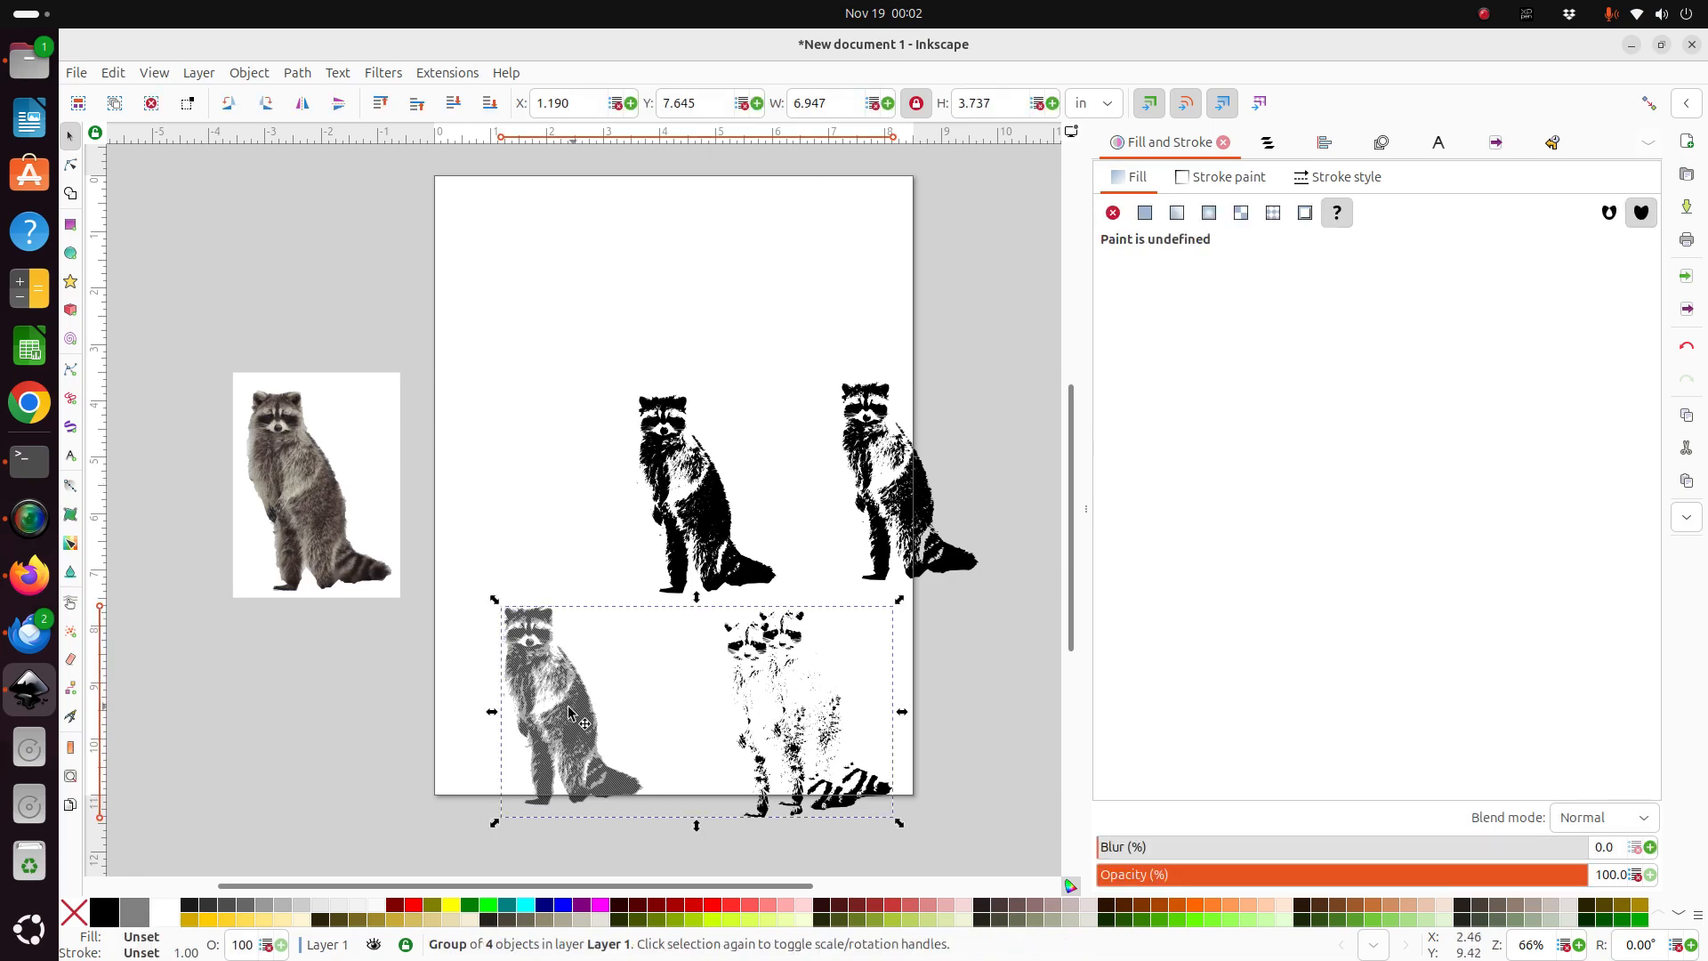
double_click(566, 707)
left_click(570, 701)
left_click_drag(574, 696, 542, 438)
left_click(530, 712)
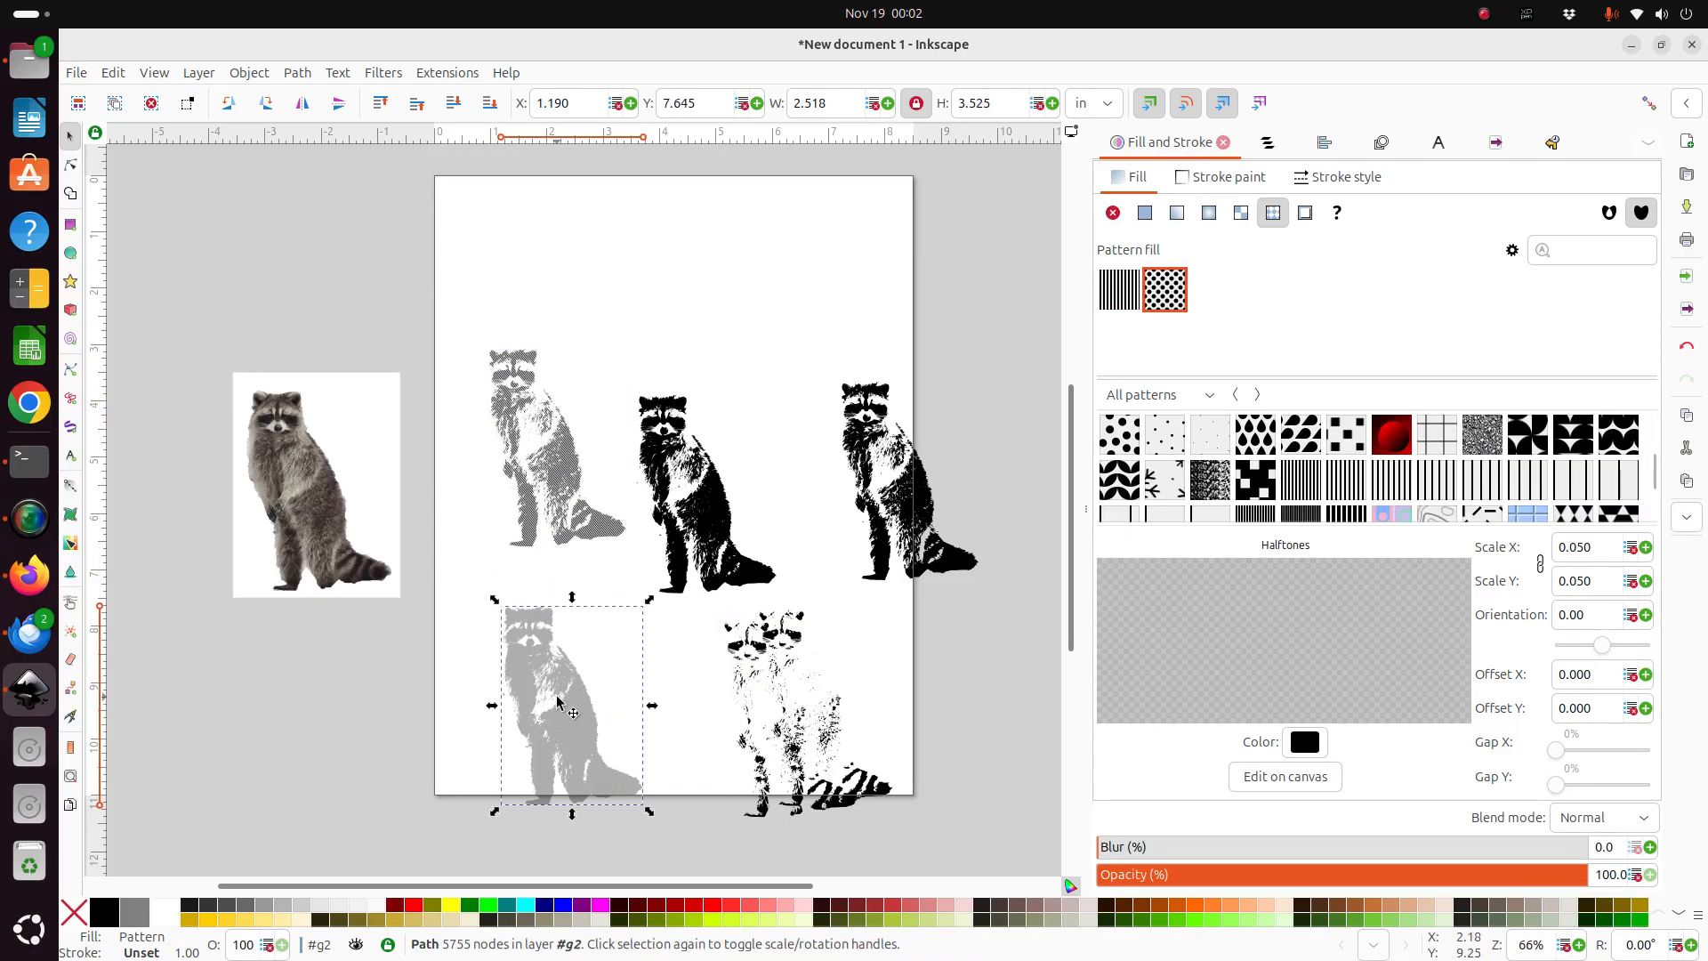
left_click_drag(565, 697, 688, 698)
Realign the striped layer over the remaining halftone raccoon at about X 1.26 in, Y 7.66 in.
left_click(536, 464)
left_click_drag(537, 463, 549, 728)
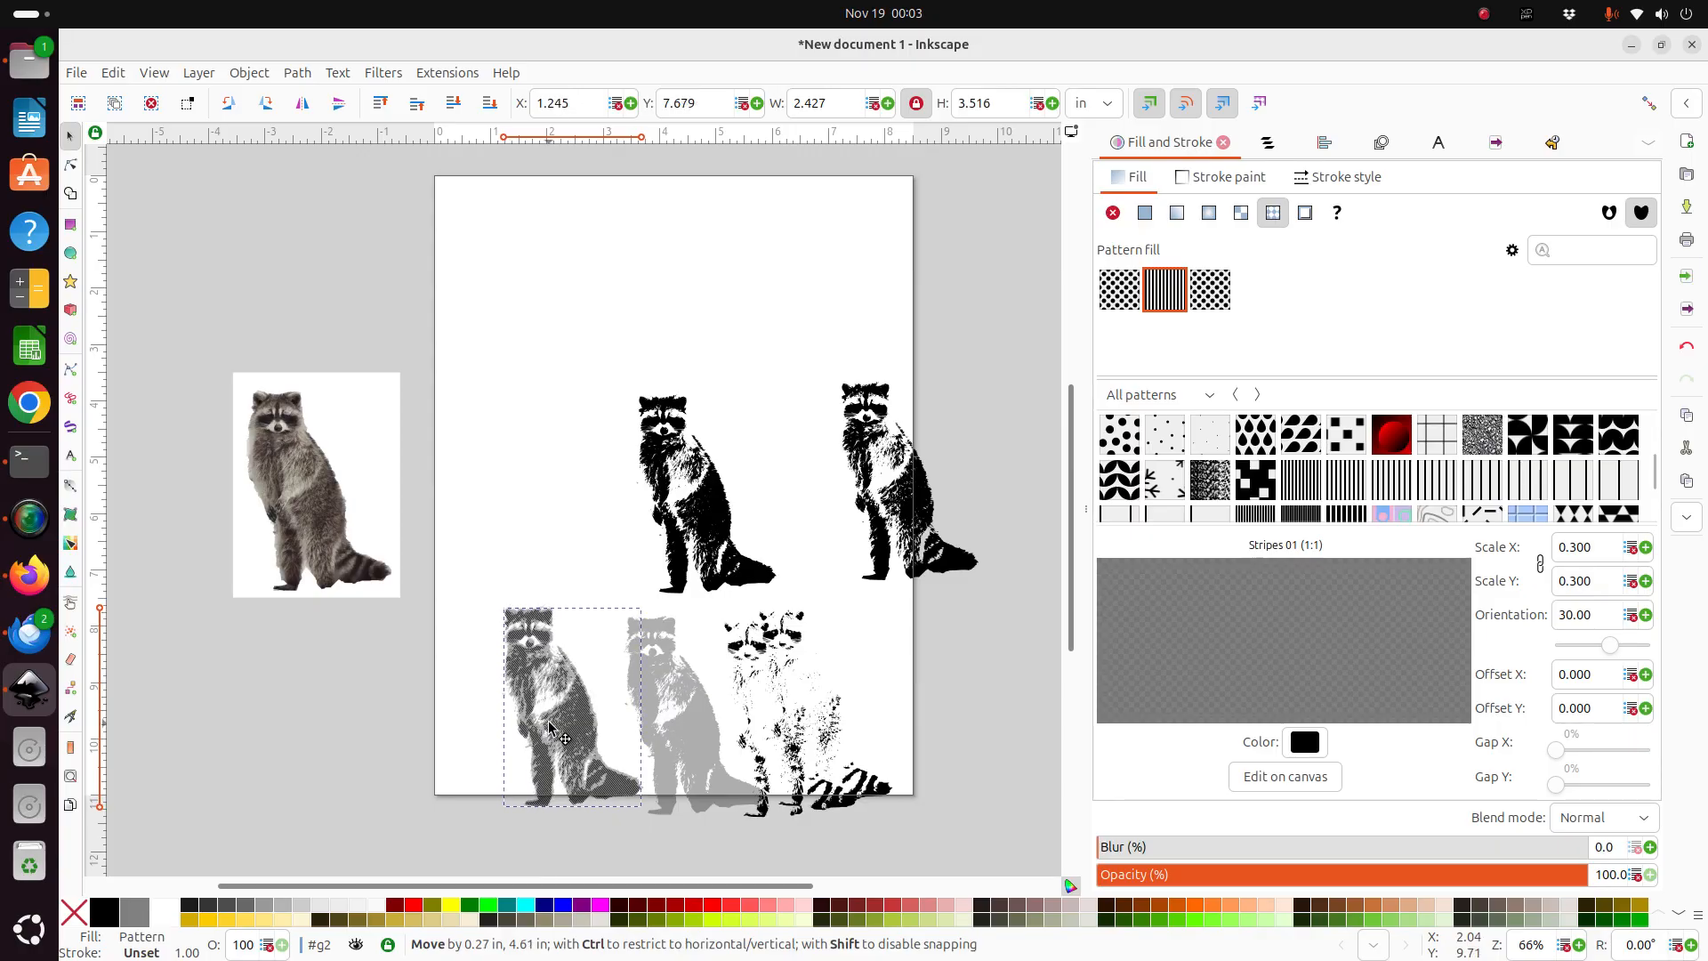
left_click_drag(550, 728, 551, 727)
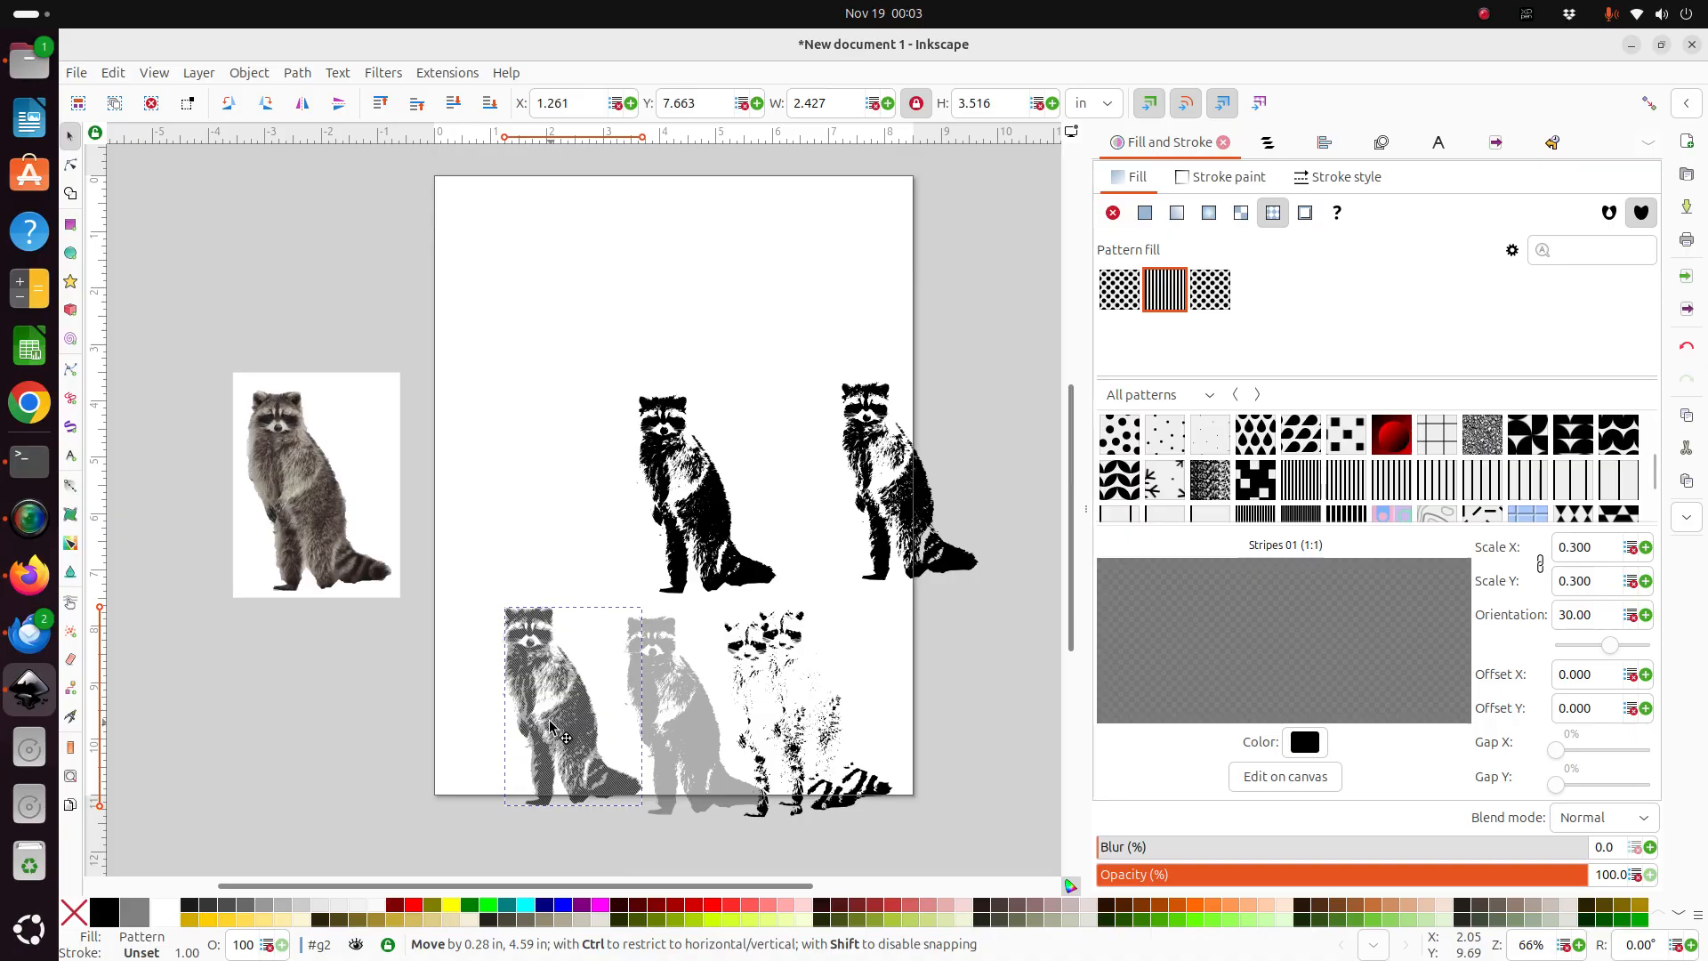
left_click_drag(551, 727, 550, 727)
left_click(512, 572)
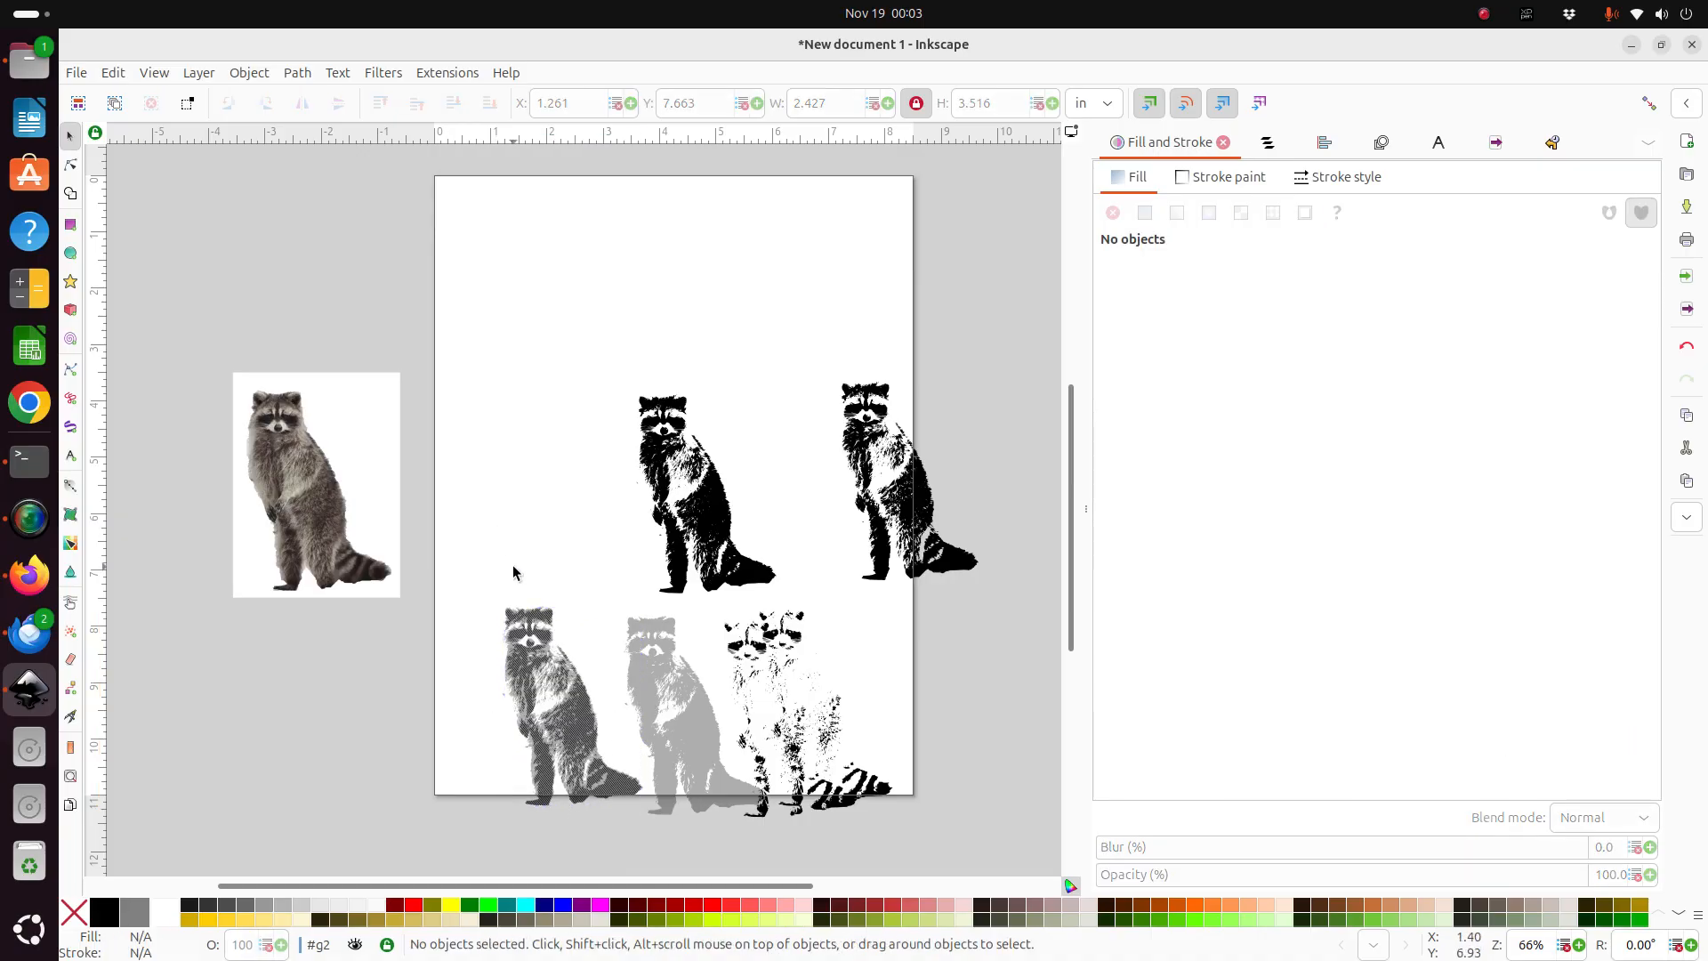
Group the overlaid striped and halftone layers and move the group to about X 0.75 in, Y 3.16 in.
mouse_move(491, 552)
left_mouse_down()
mouse_move(589, 781)
mouse_move(482, 588)
mouse_move(497, 485)
left_mouse_up()
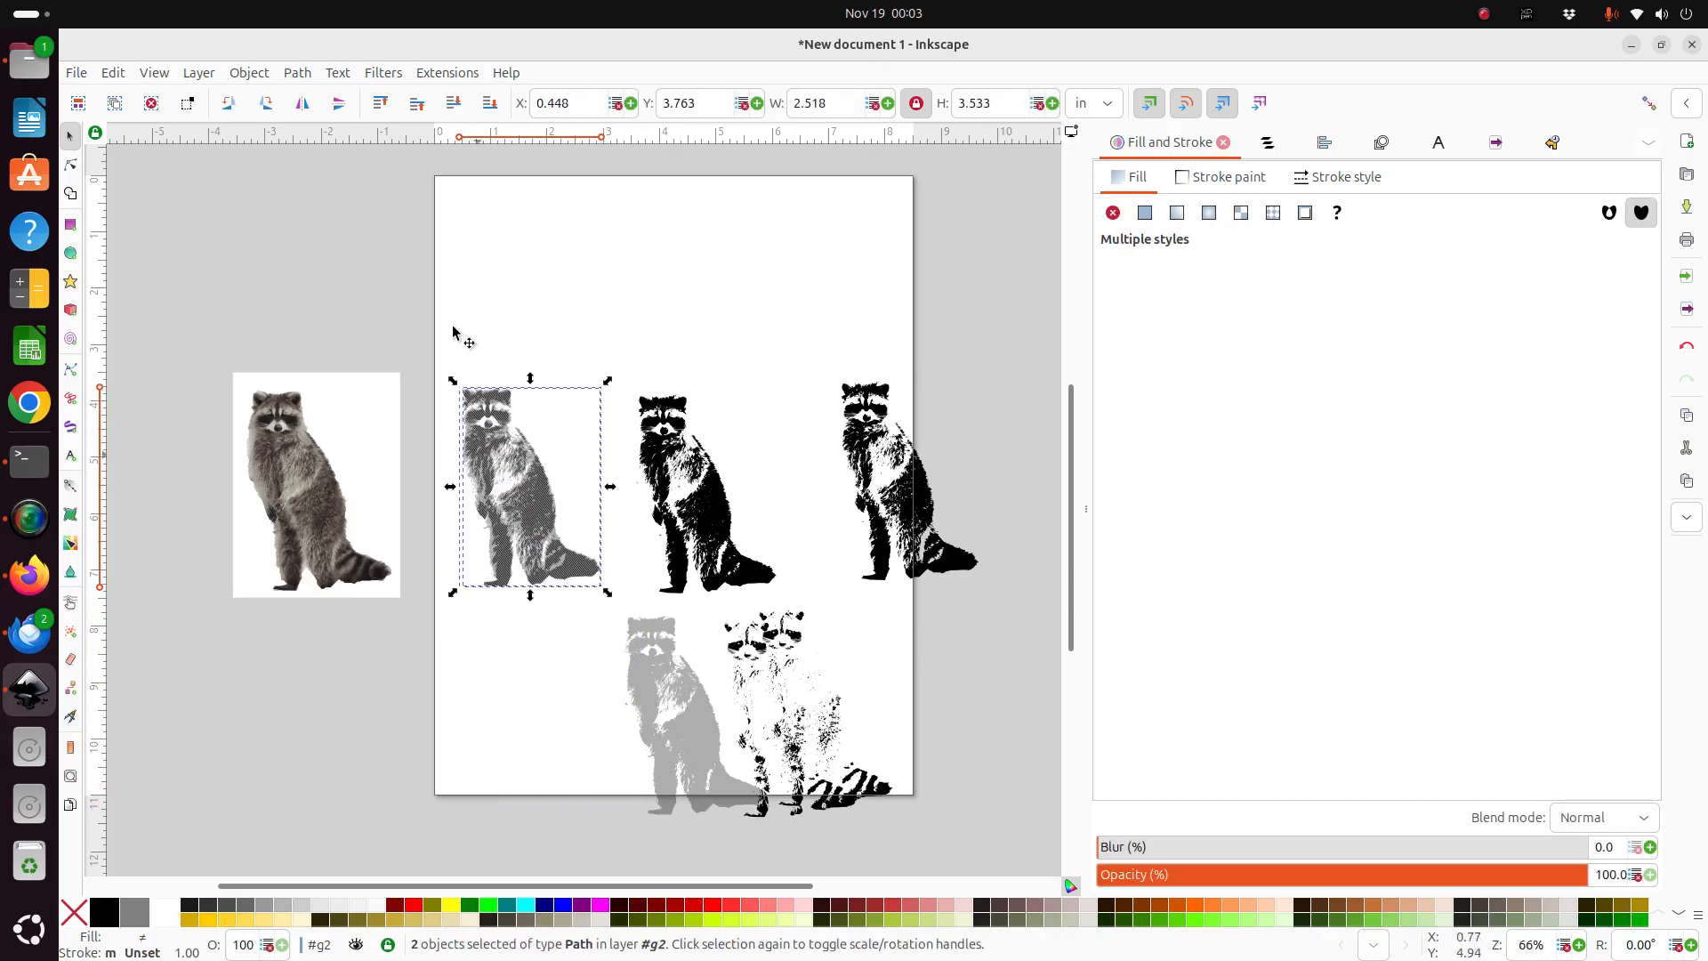
left_click(249, 73)
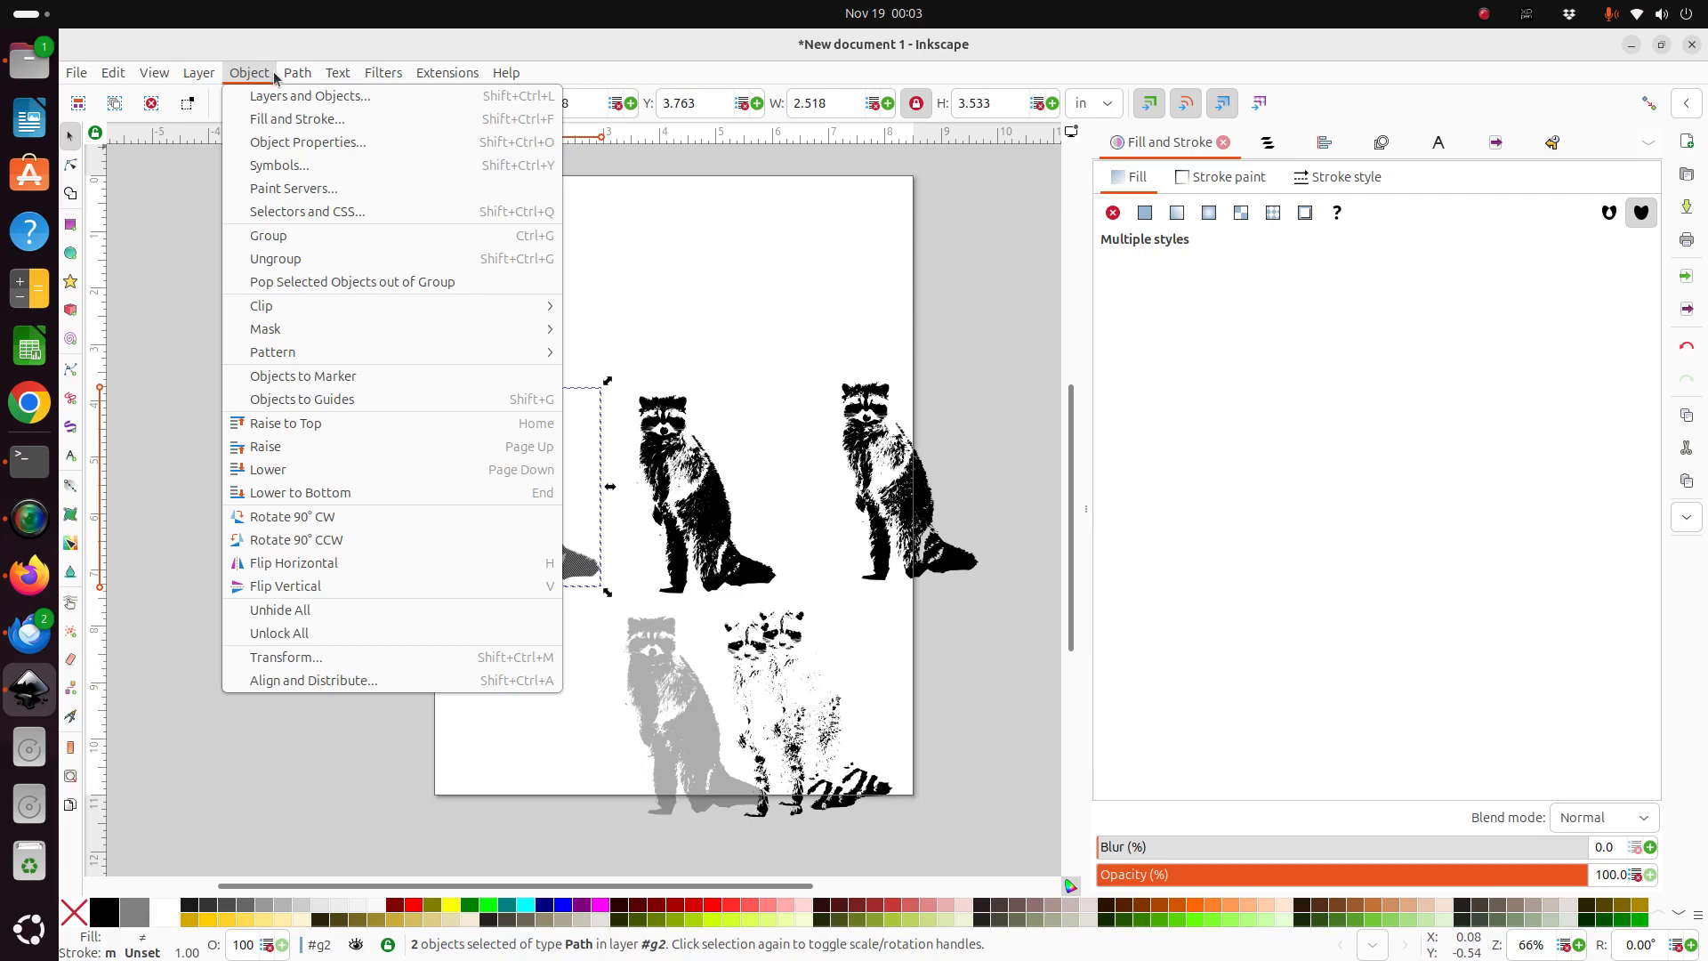
left_click(240, 236)
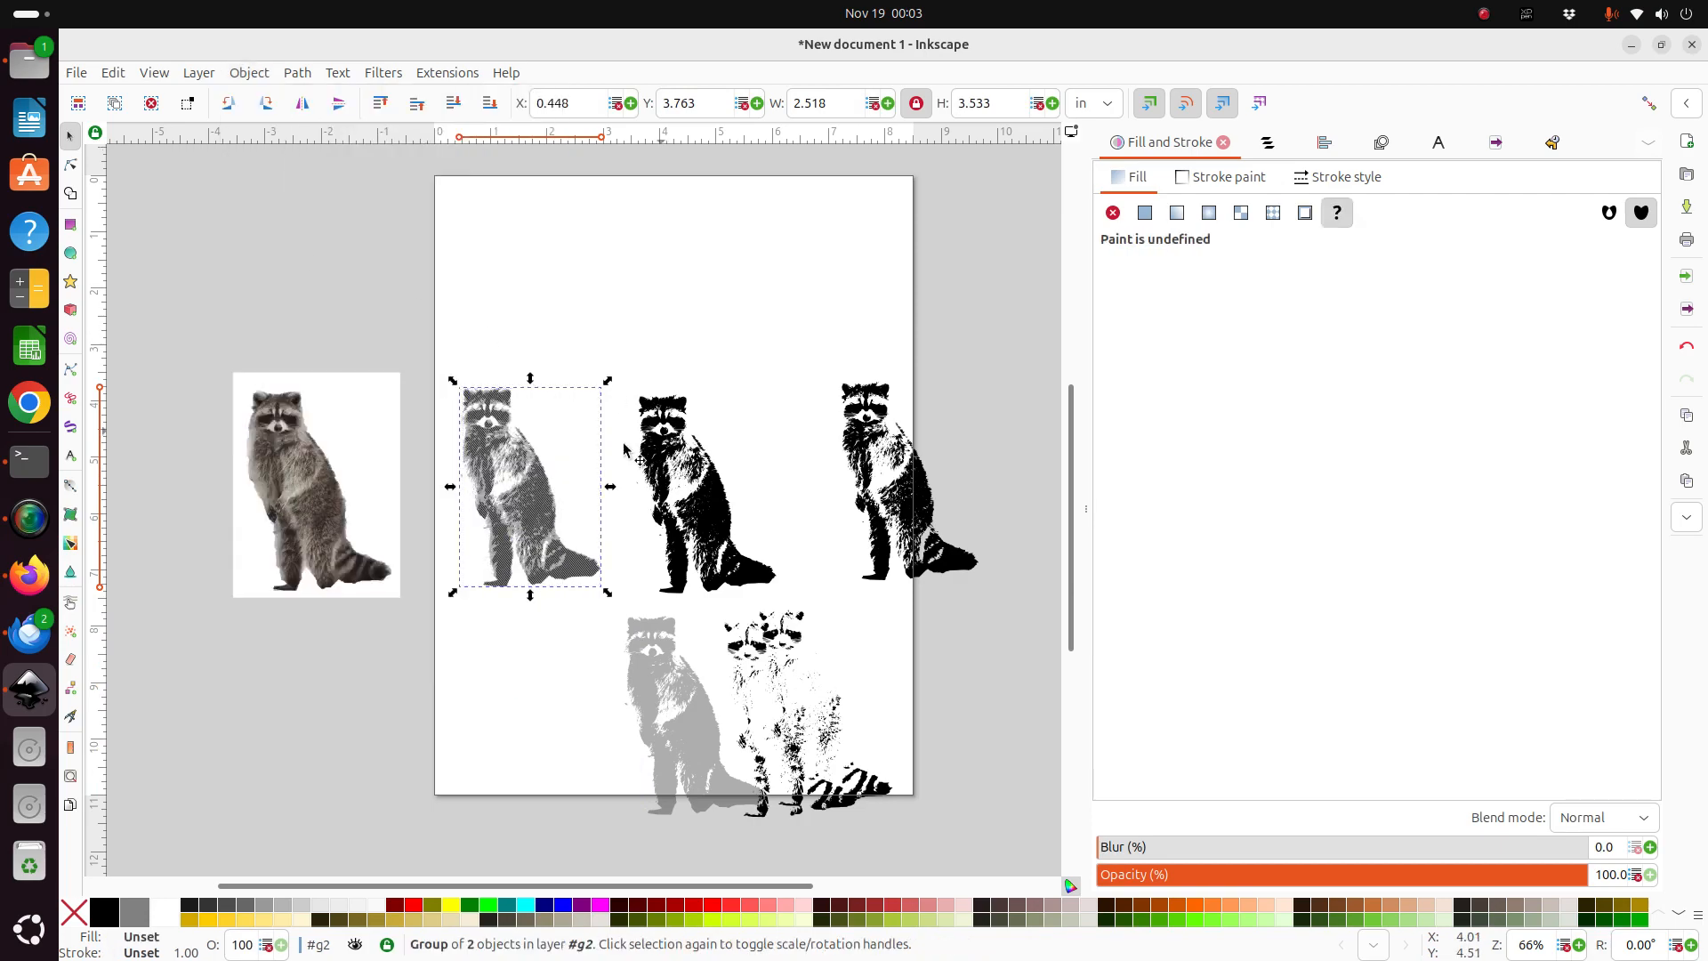
left_click_drag(533, 531, 550, 497)
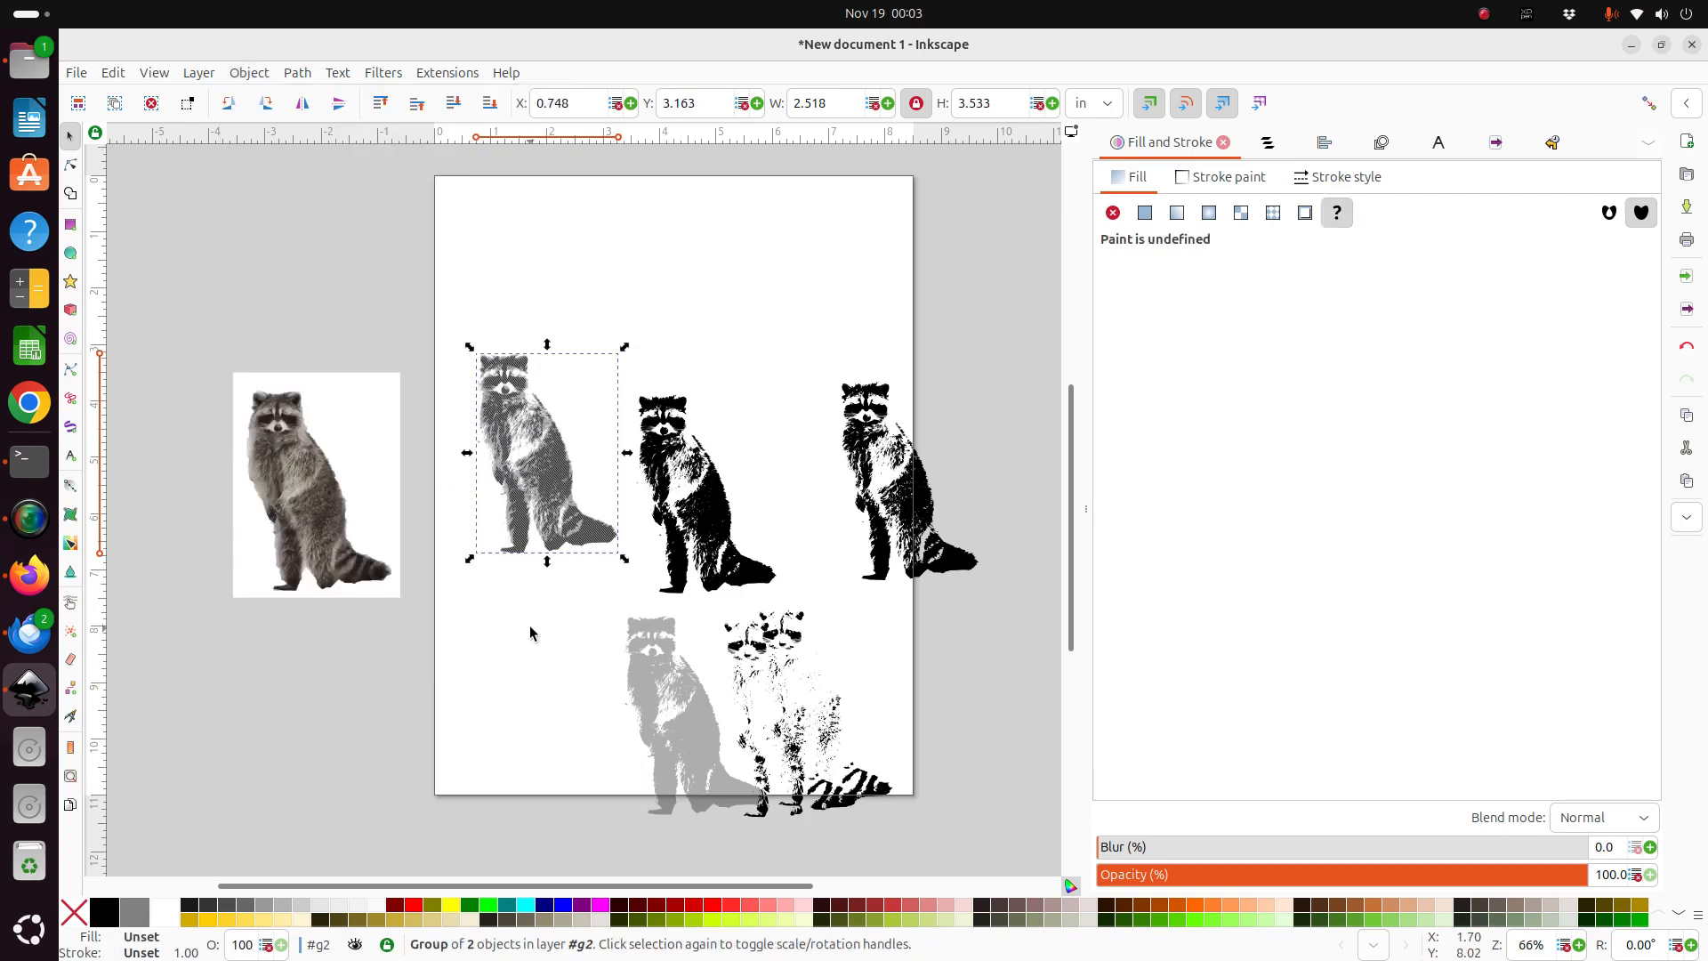
left_click(530, 633)
Overlay one sparse black layer on the separate halftone raccoon at about X 3.46 in, Y 7.84 in.
left_click_drag(754, 648, 651, 646)
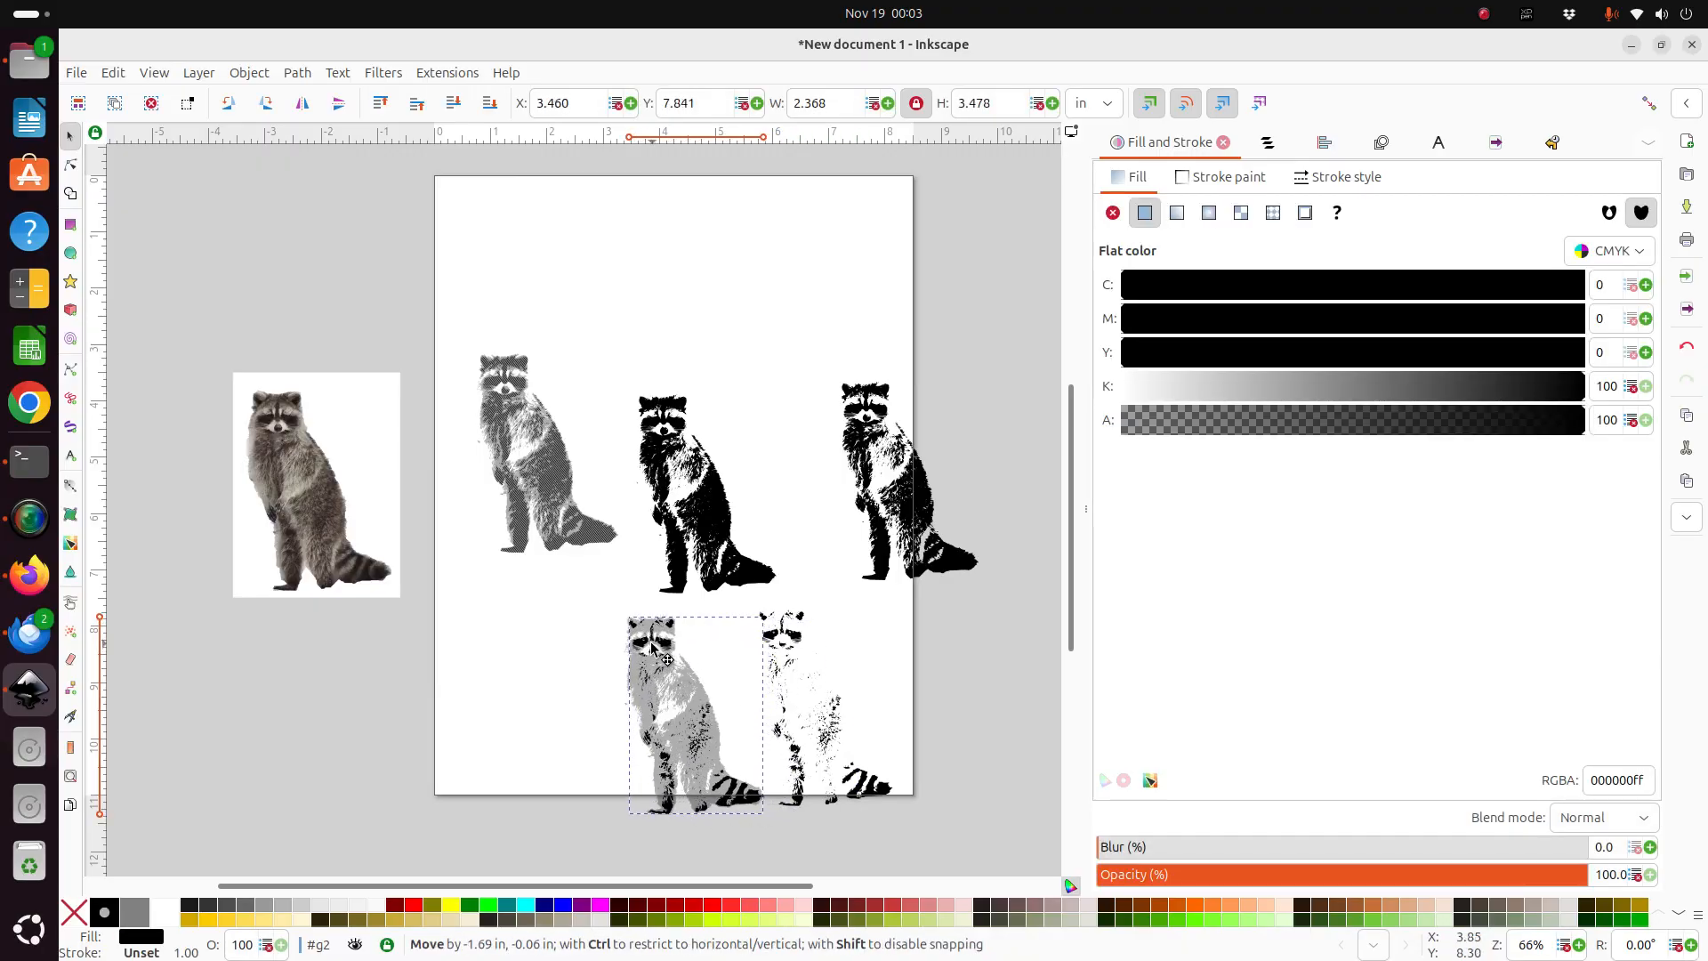
left_click_drag(651, 646, 651, 646)
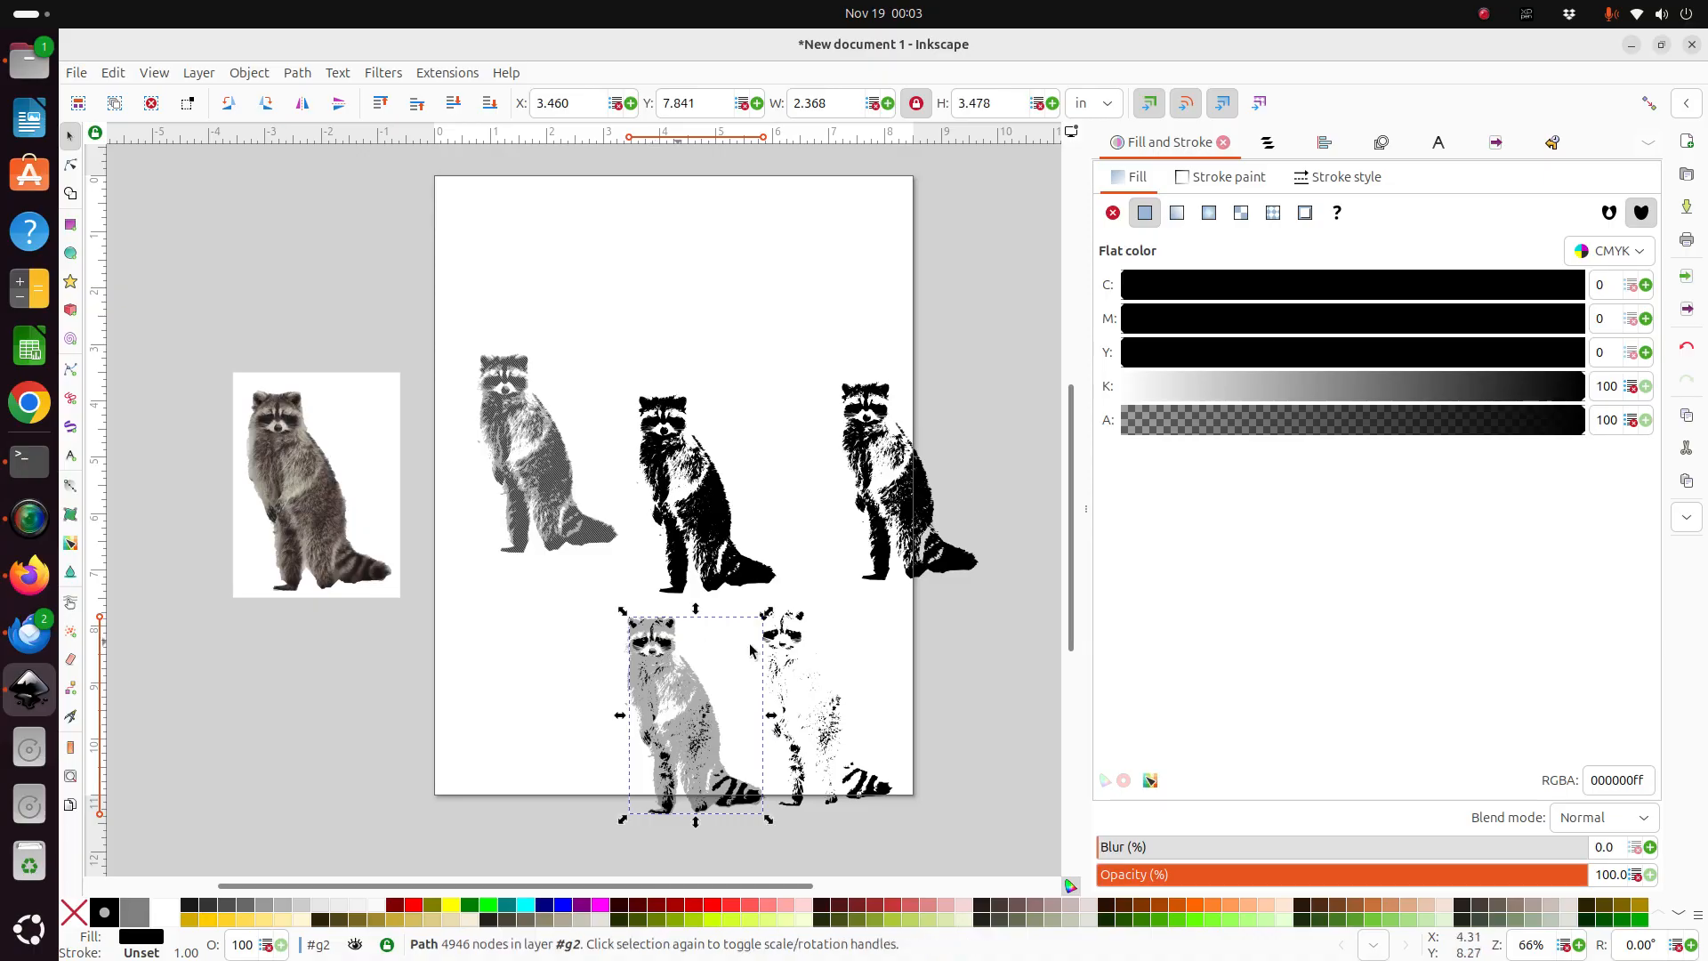
left_click(564, 644)
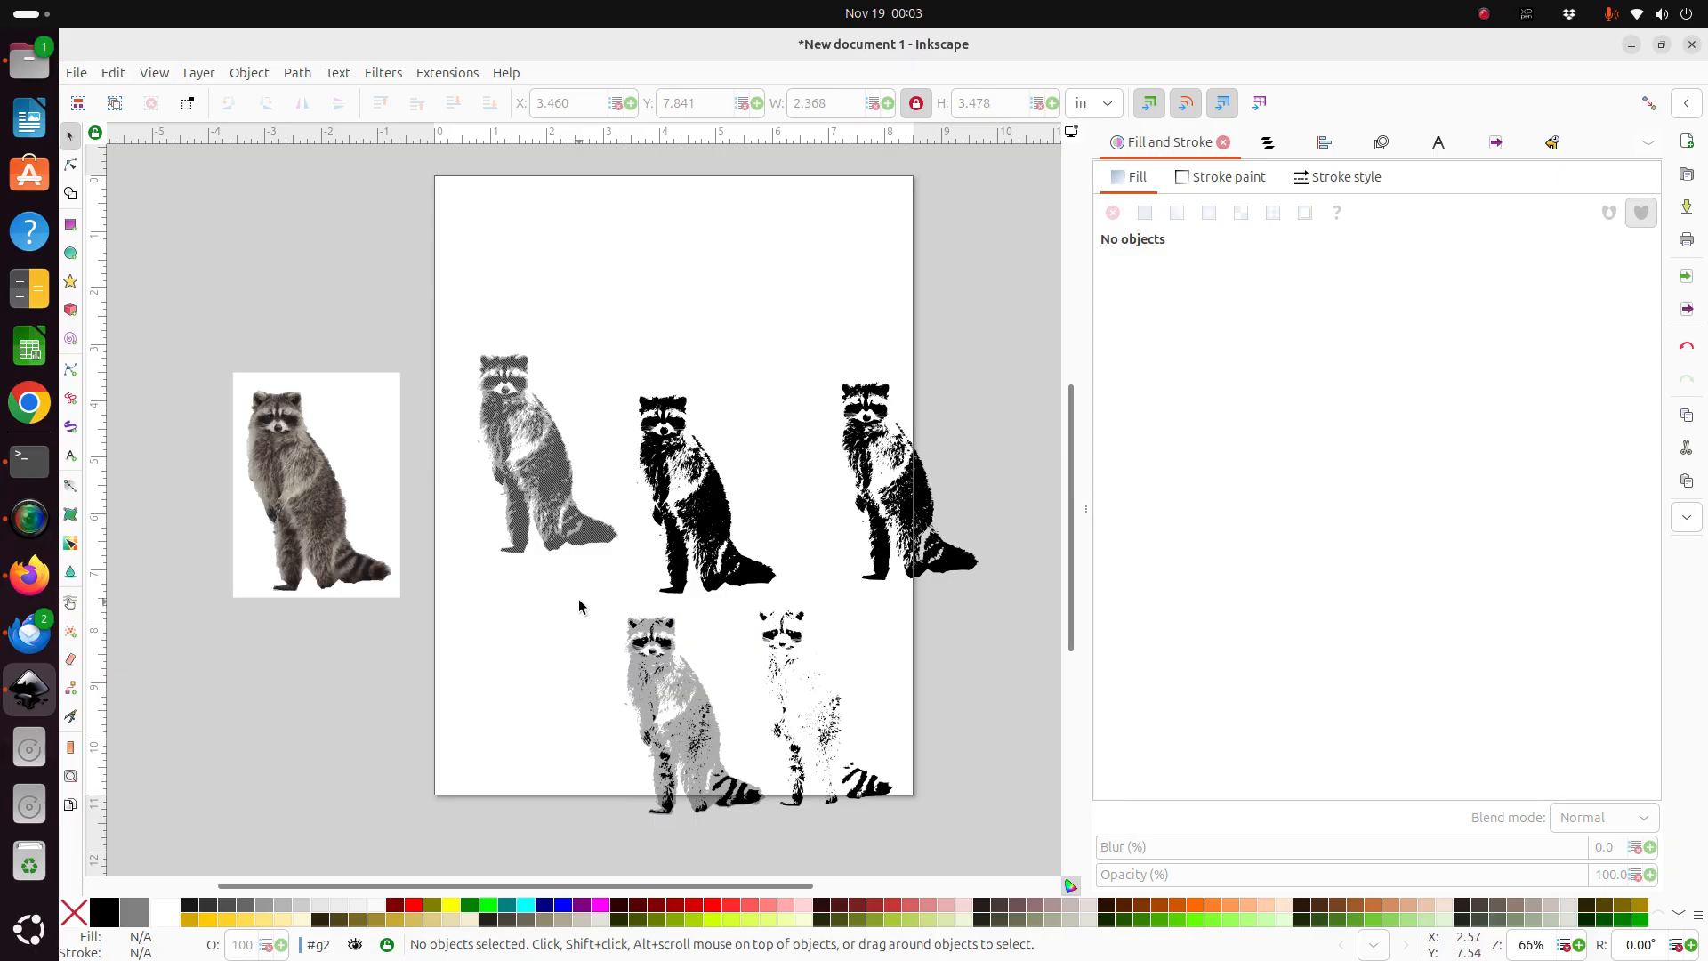
Group the halftone raccoon with its sparse black overlay and move the group up near the page's top edge.
left_click_drag(579, 601, 773, 861)
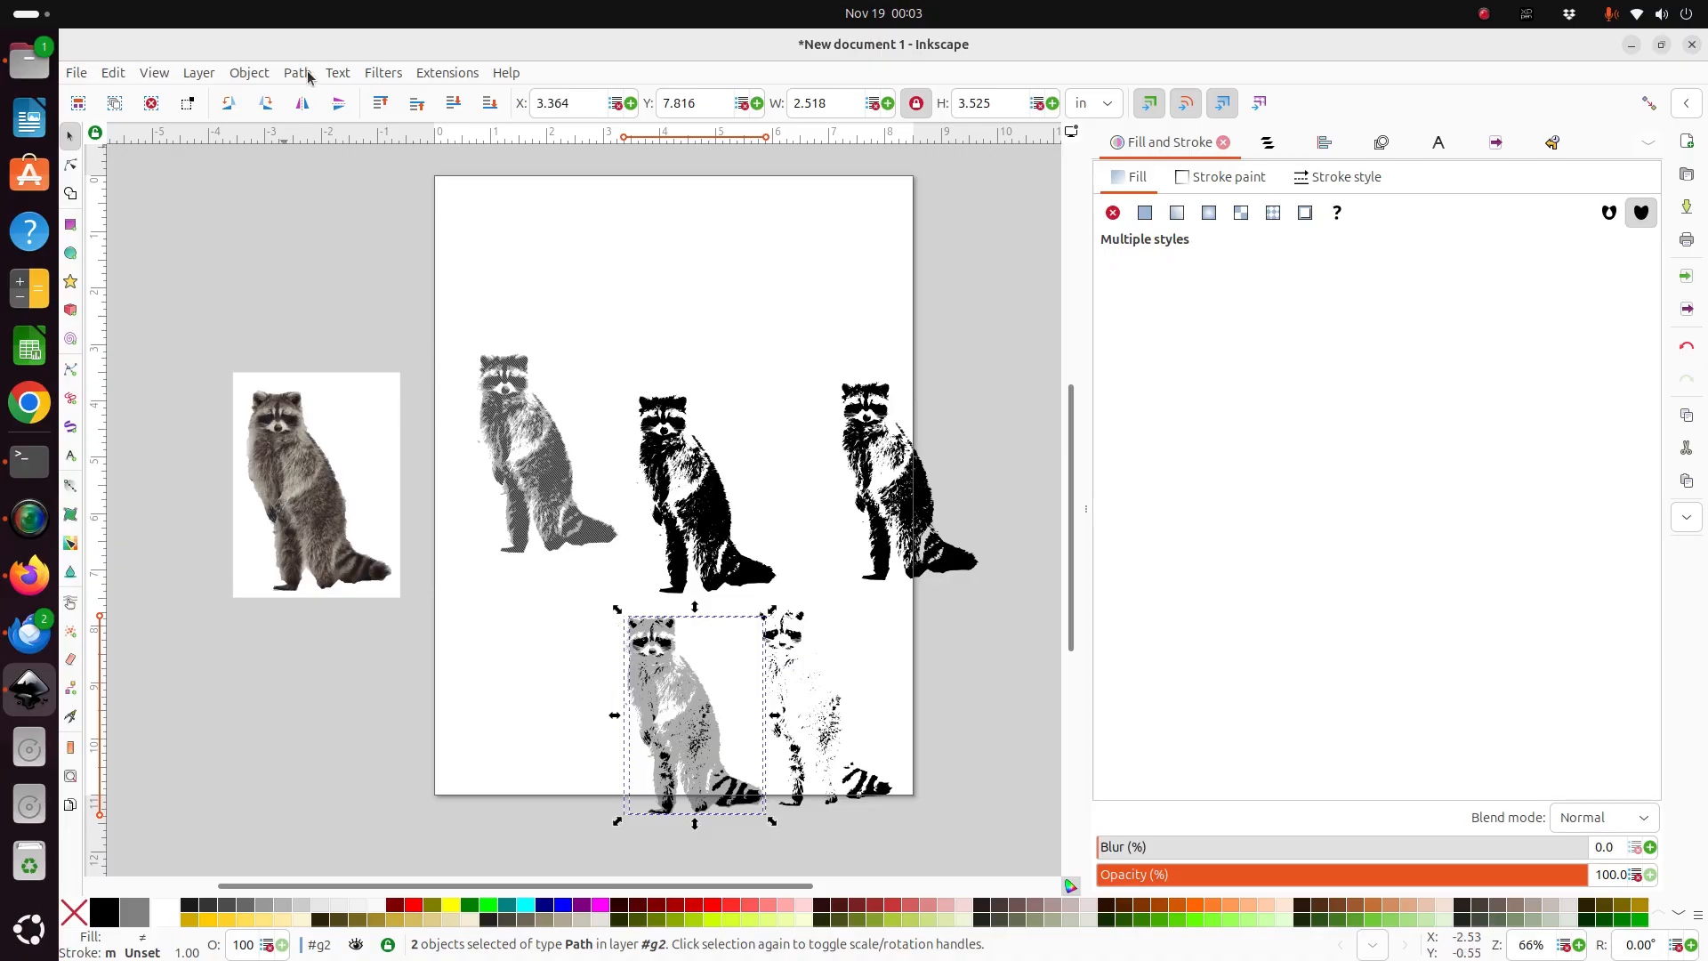
left_click(248, 73)
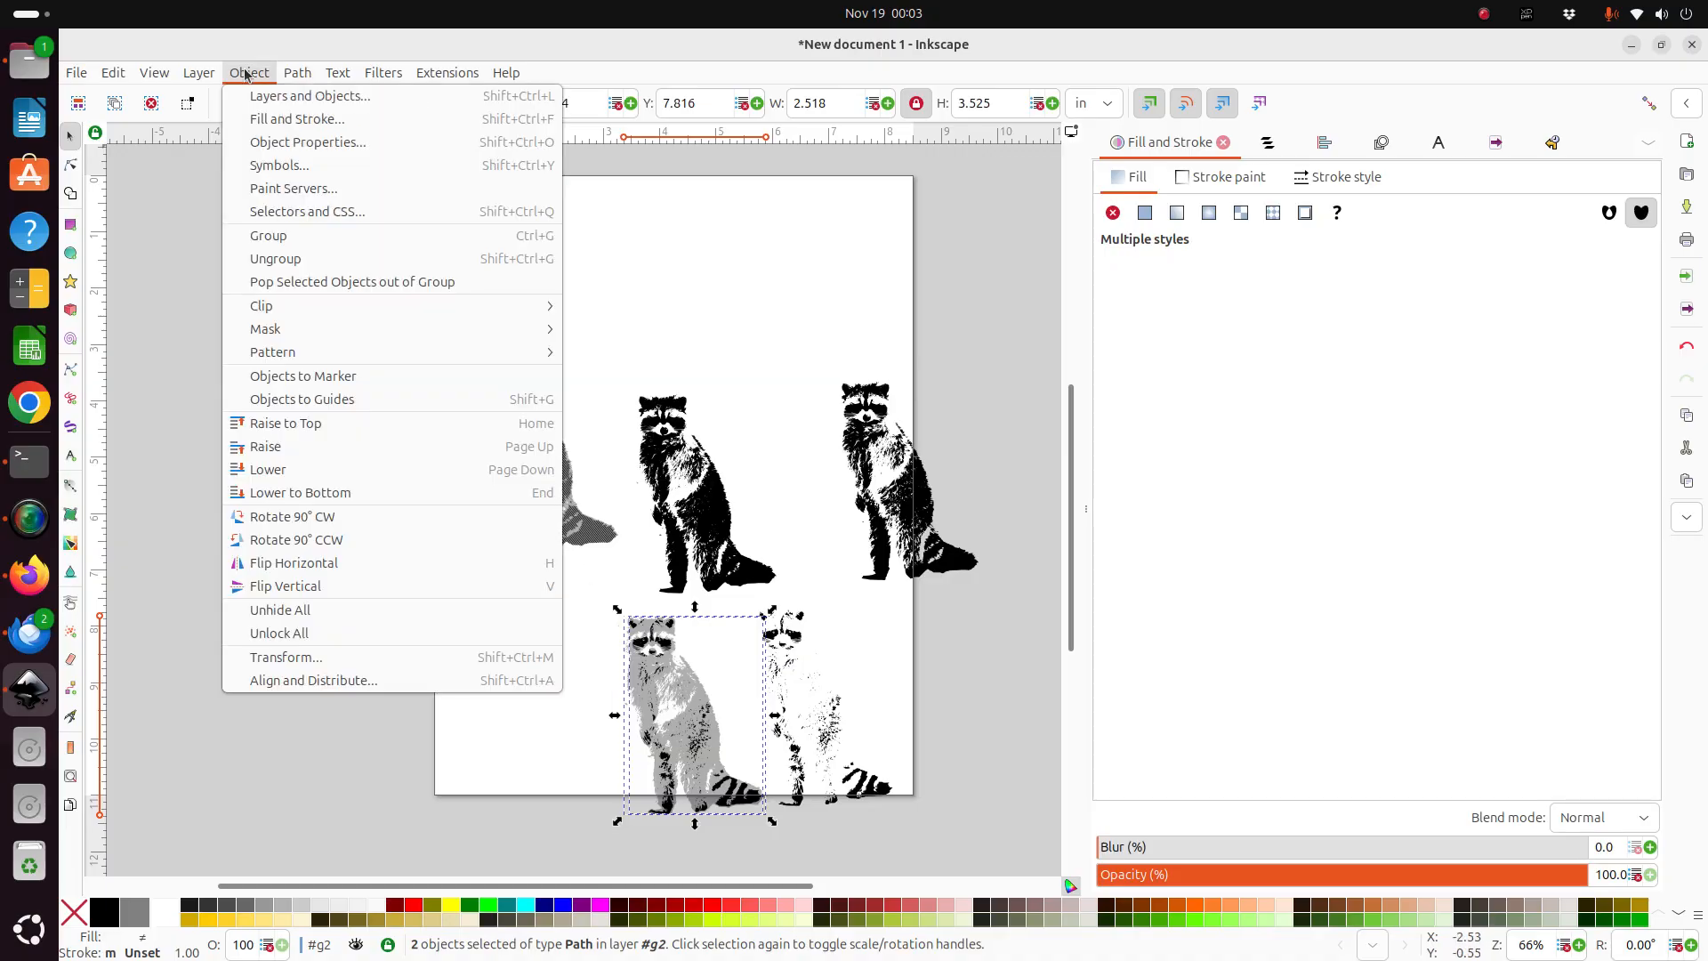
mouse_move(285, 75)
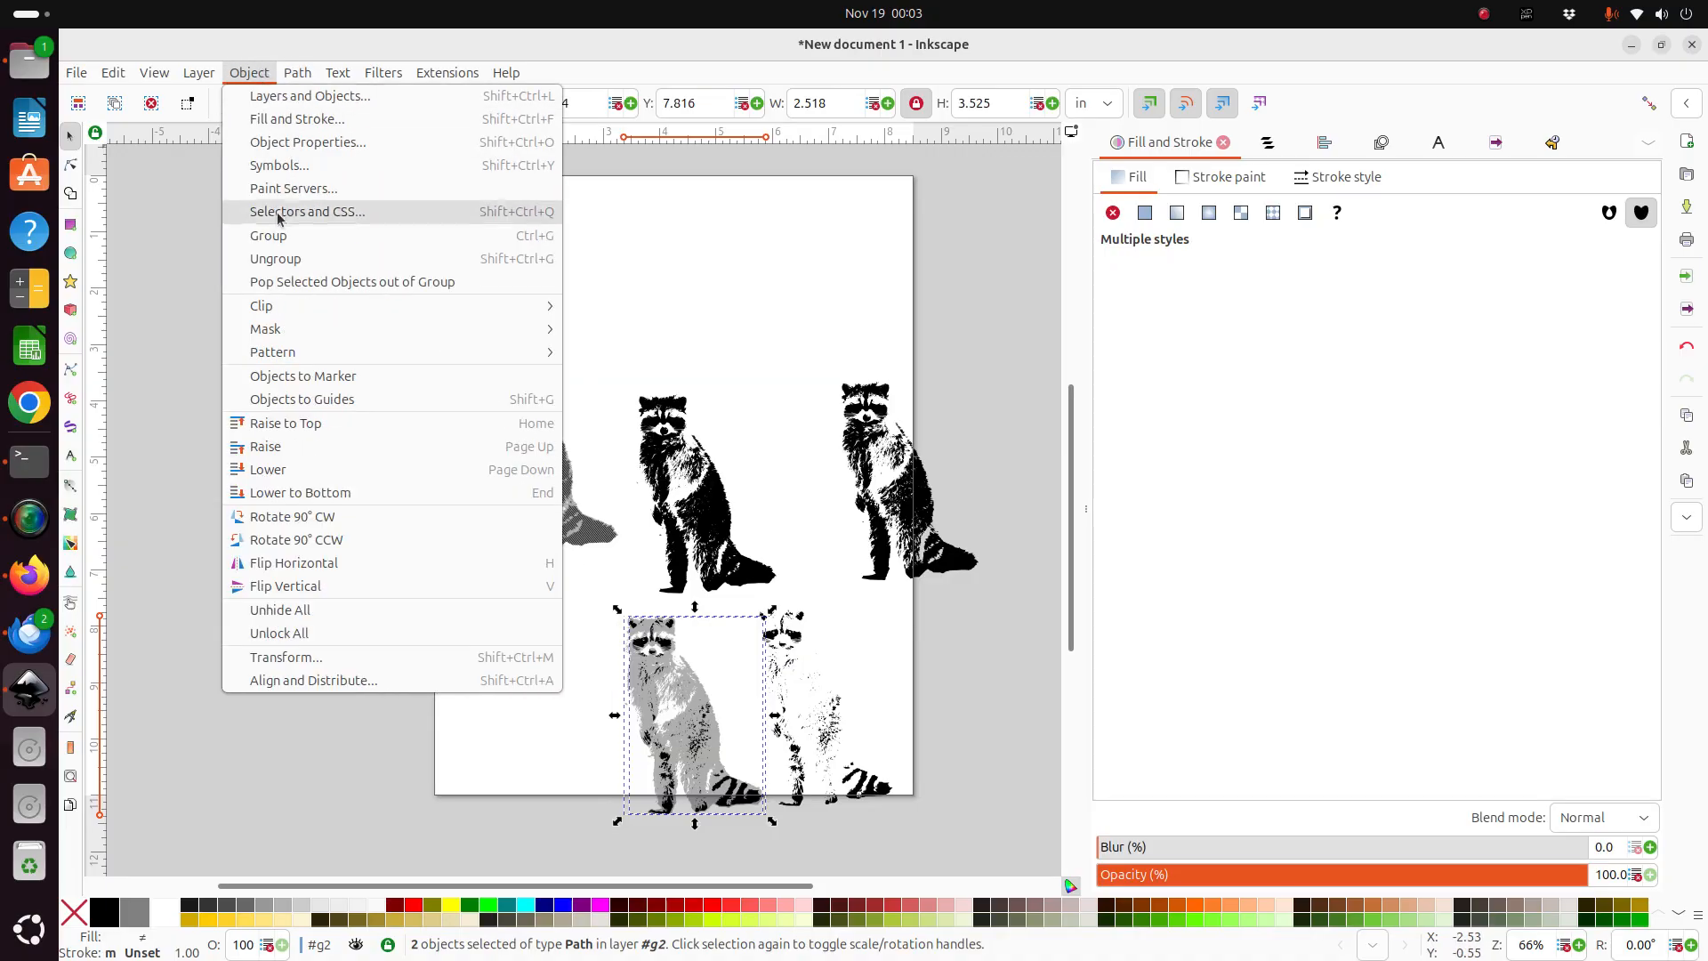
left_click(278, 233)
left_click_drag(664, 683, 641, 283)
Move the nearer solid black trace beside the other one, and shift the whole patterned raccoon group to about X 0.31 in, Y 0.87 in.
left_click_drag(698, 488, 832, 468)
mouse_move(654, 329)
left_mouse_down()
mouse_move(676, 498)
mouse_move(628, 338)
left_mouse_up()
left_click(909, 326)
left_click(642, 341)
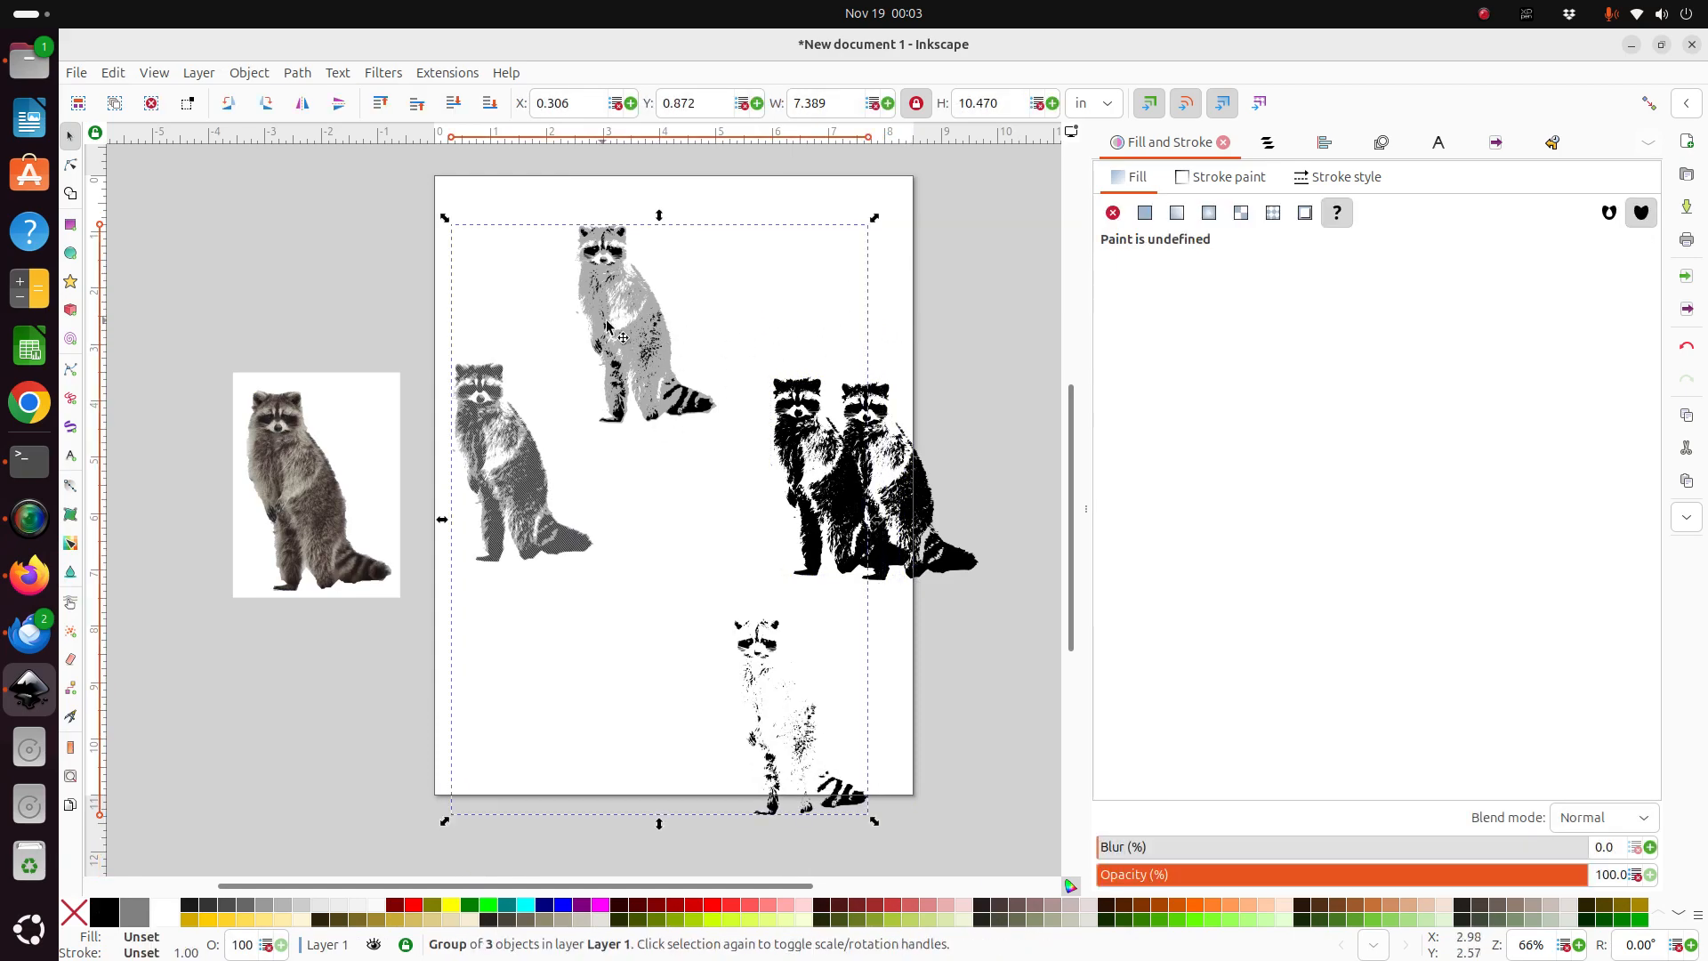
Enter the raccoon group and move its halftone-and-black subgroup down to about Y 2.47 in, between the striped and solid raccoons.
left_click(639, 316)
double_click(639, 316)
left_click(639, 315)
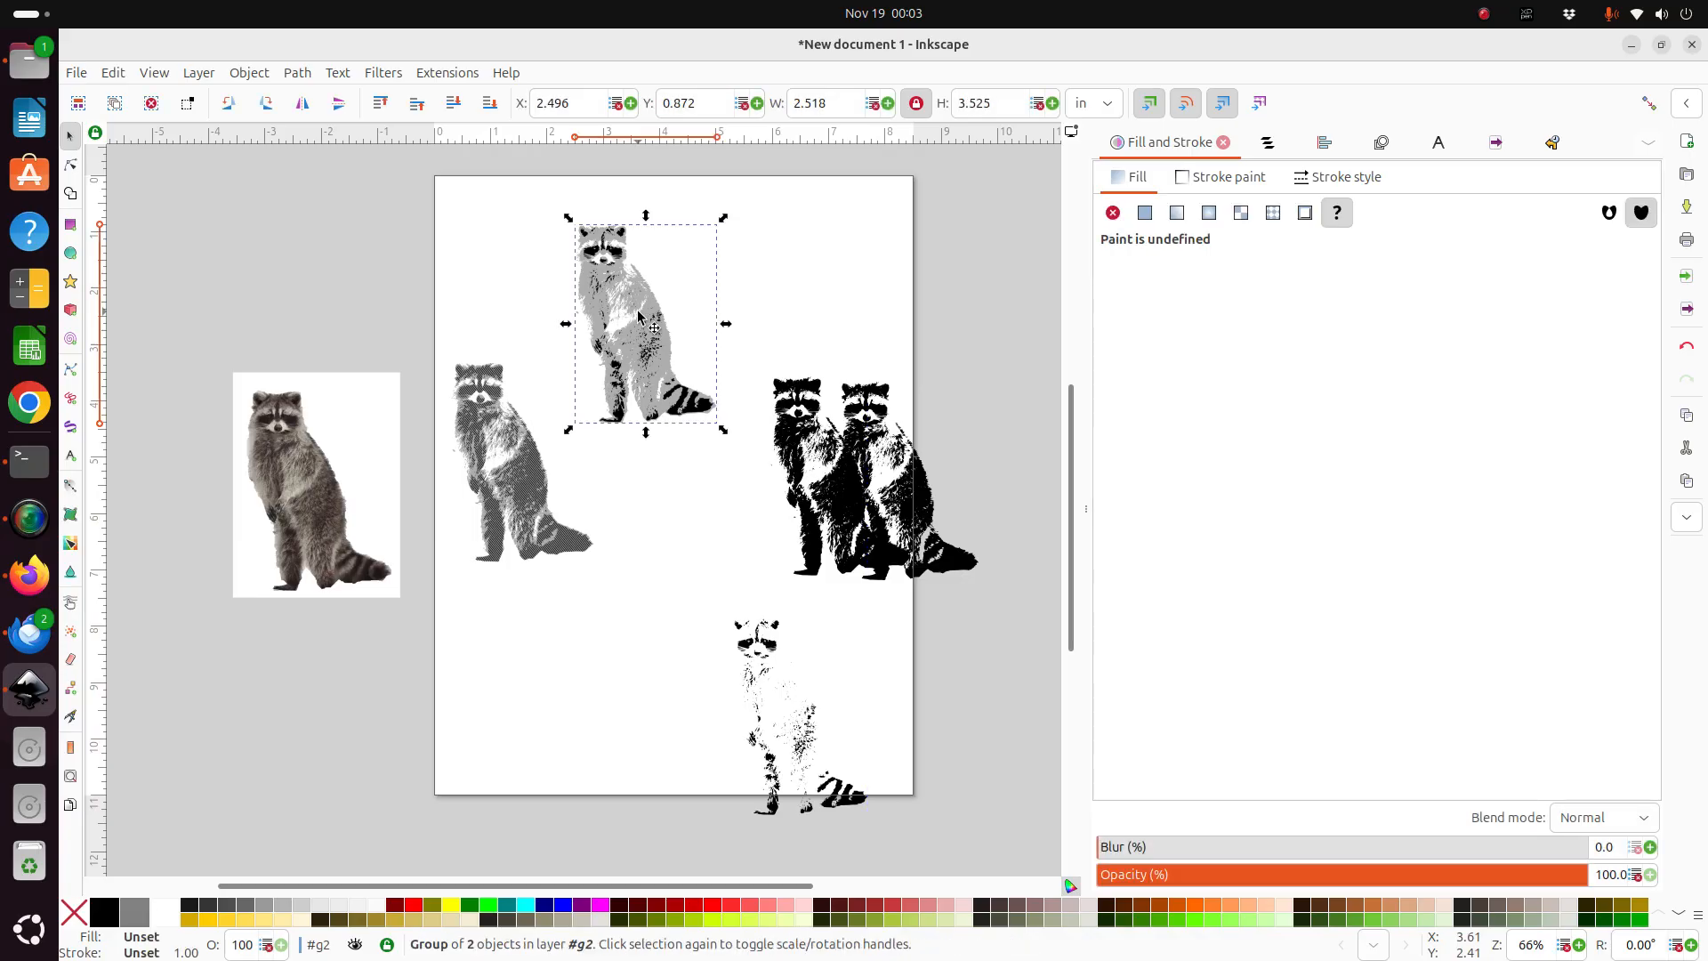
left_click_drag(633, 324, 659, 412)
Place one solid black trace beside the halftone raccoon and move the other off the page to about X 8.83 in, Y 3.77 in.
left_click(805, 445)
left_click_drag(811, 470, 782, 487)
left_click(931, 494)
left_click_drag(901, 483, 990, 489)
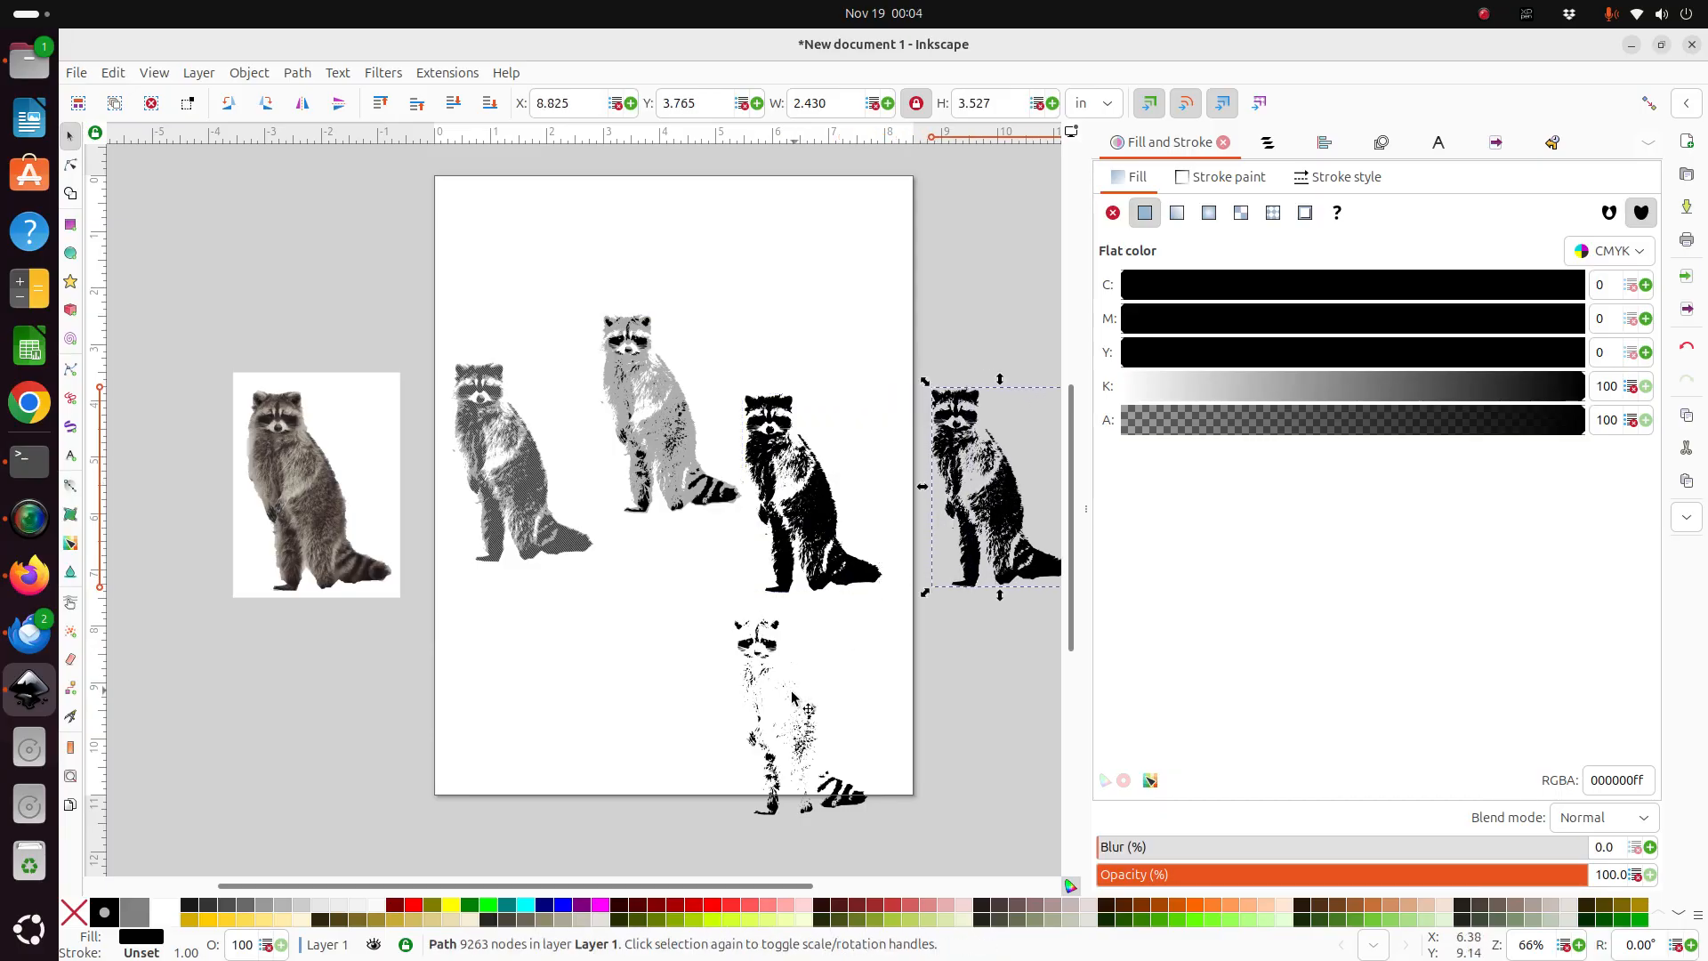
Move the leftover sparse black layer out of the page to about X 9.32 in, Y 8.15 in.
left_click(786, 691)
key("Escape")
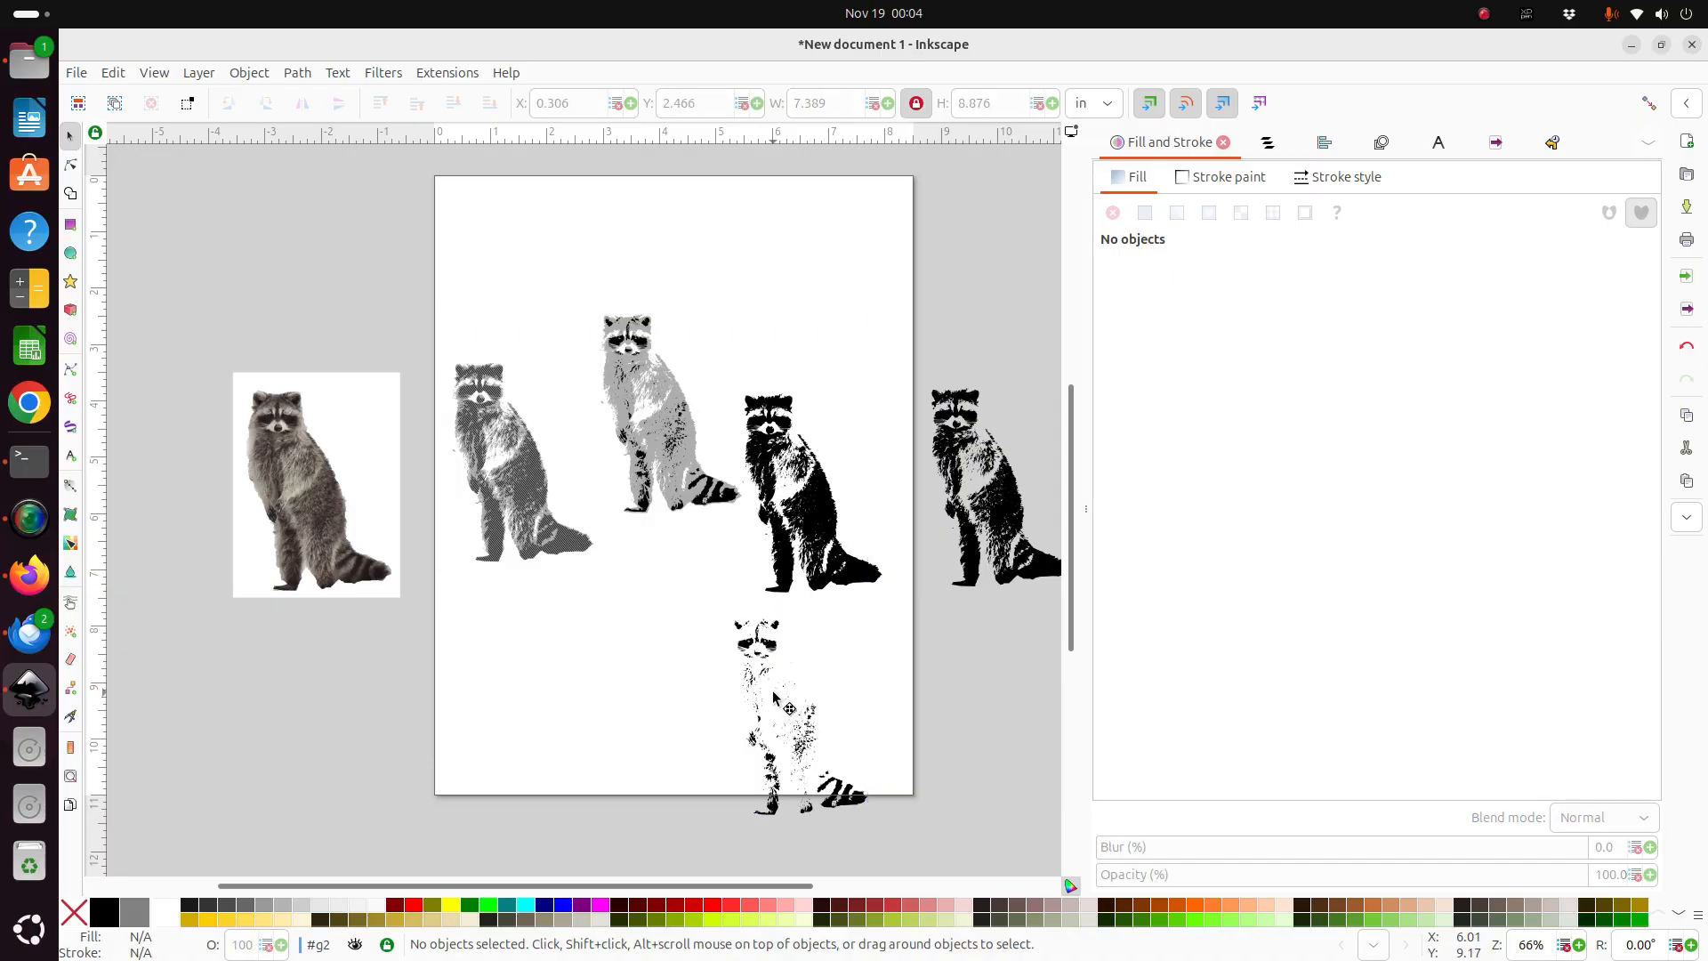
left_click(784, 700, "ctrl")
left_click_drag(781, 698, 1027, 703)
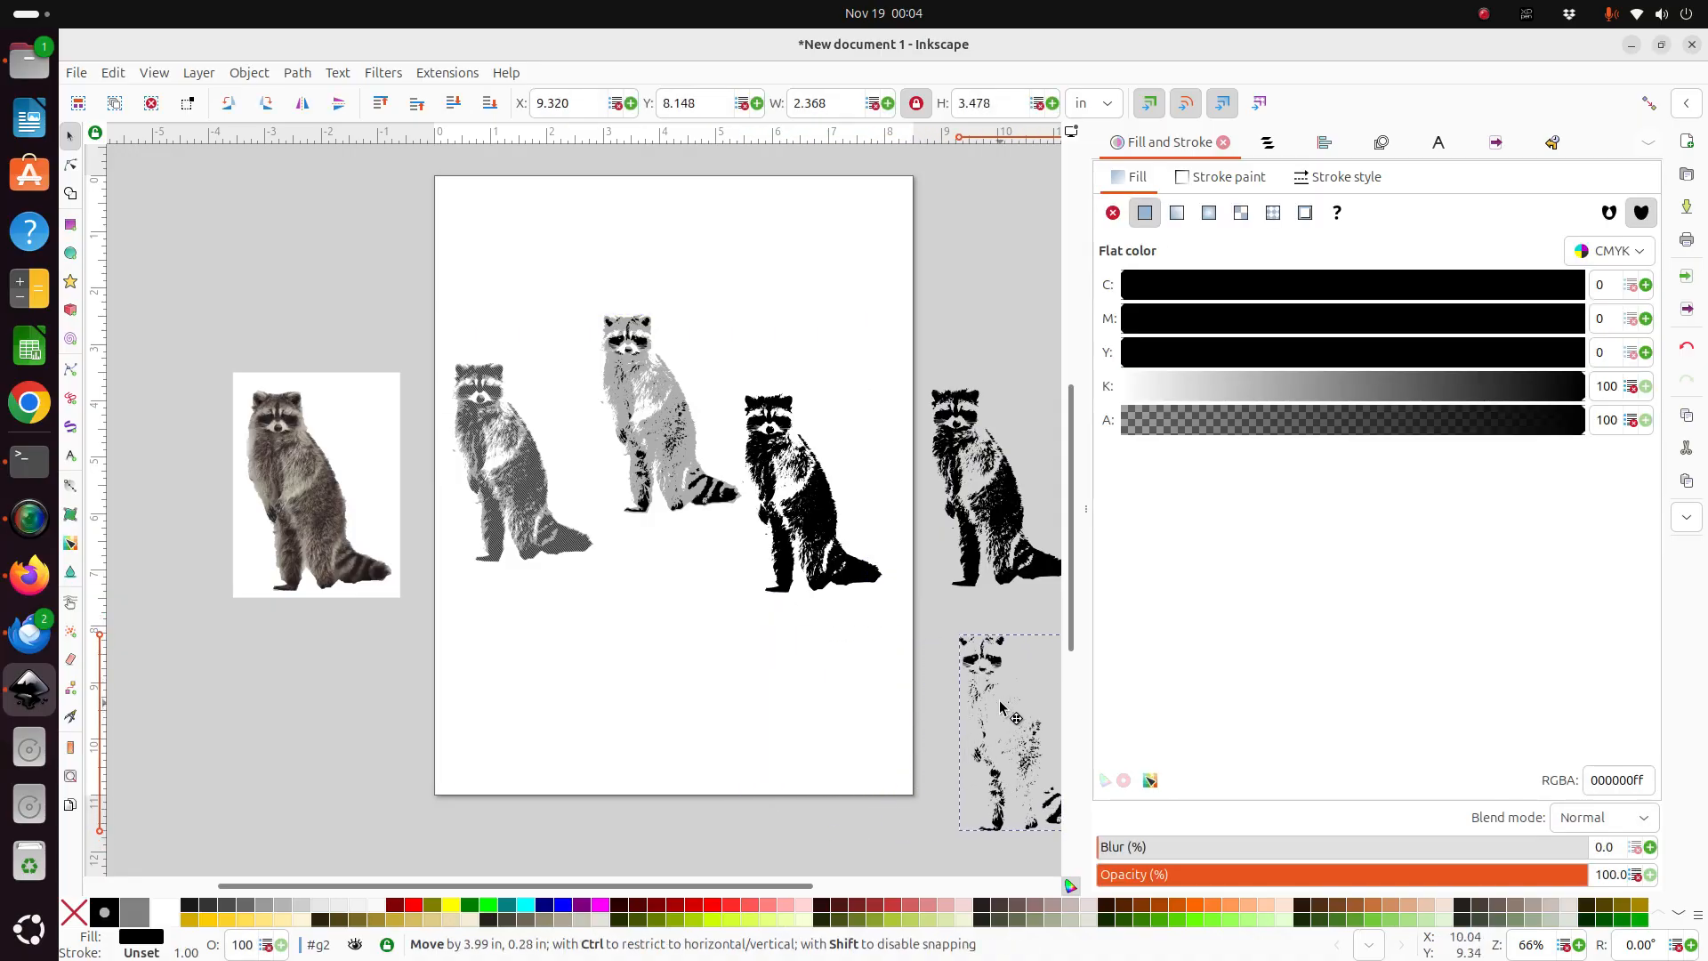
left_click(734, 725)
Line up the striped, halftone and solid black raccoons in a row, with the solid one at about X 5.20 in, Y 1.47 in.
left_click_drag(649, 402, 655, 345)
mouse_move(472, 428)
left_mouse_down()
mouse_move(503, 359)
mouse_move(495, 326)
left_mouse_up()
left_click_drag(785, 478, 770, 342)
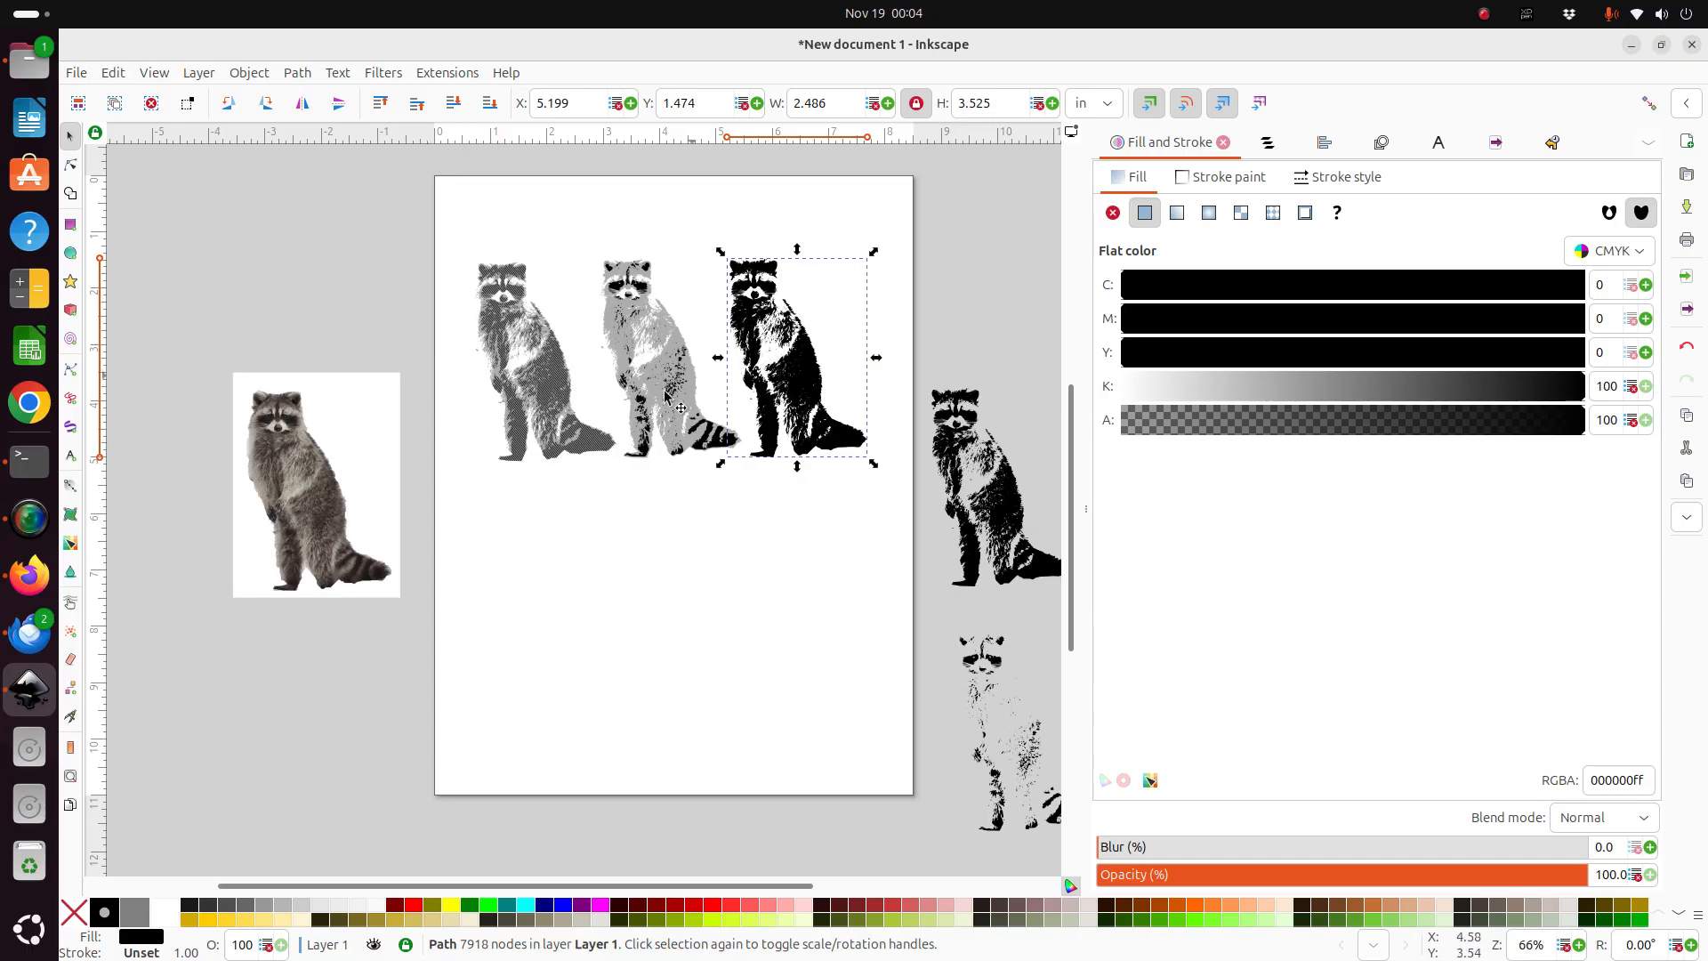
Shift the patterned raccoons down slightly and move the halftone-and-black subgroup below the others to about X 3.30 in, Y 6.30 in.
left_click_drag(658, 425, 650, 466)
left_click(912, 252)
left_click(633, 398)
left_click(646, 382)
key("Escape")
left_click(658, 391, "ctrl")
left_click_drag(658, 391, 679, 623)
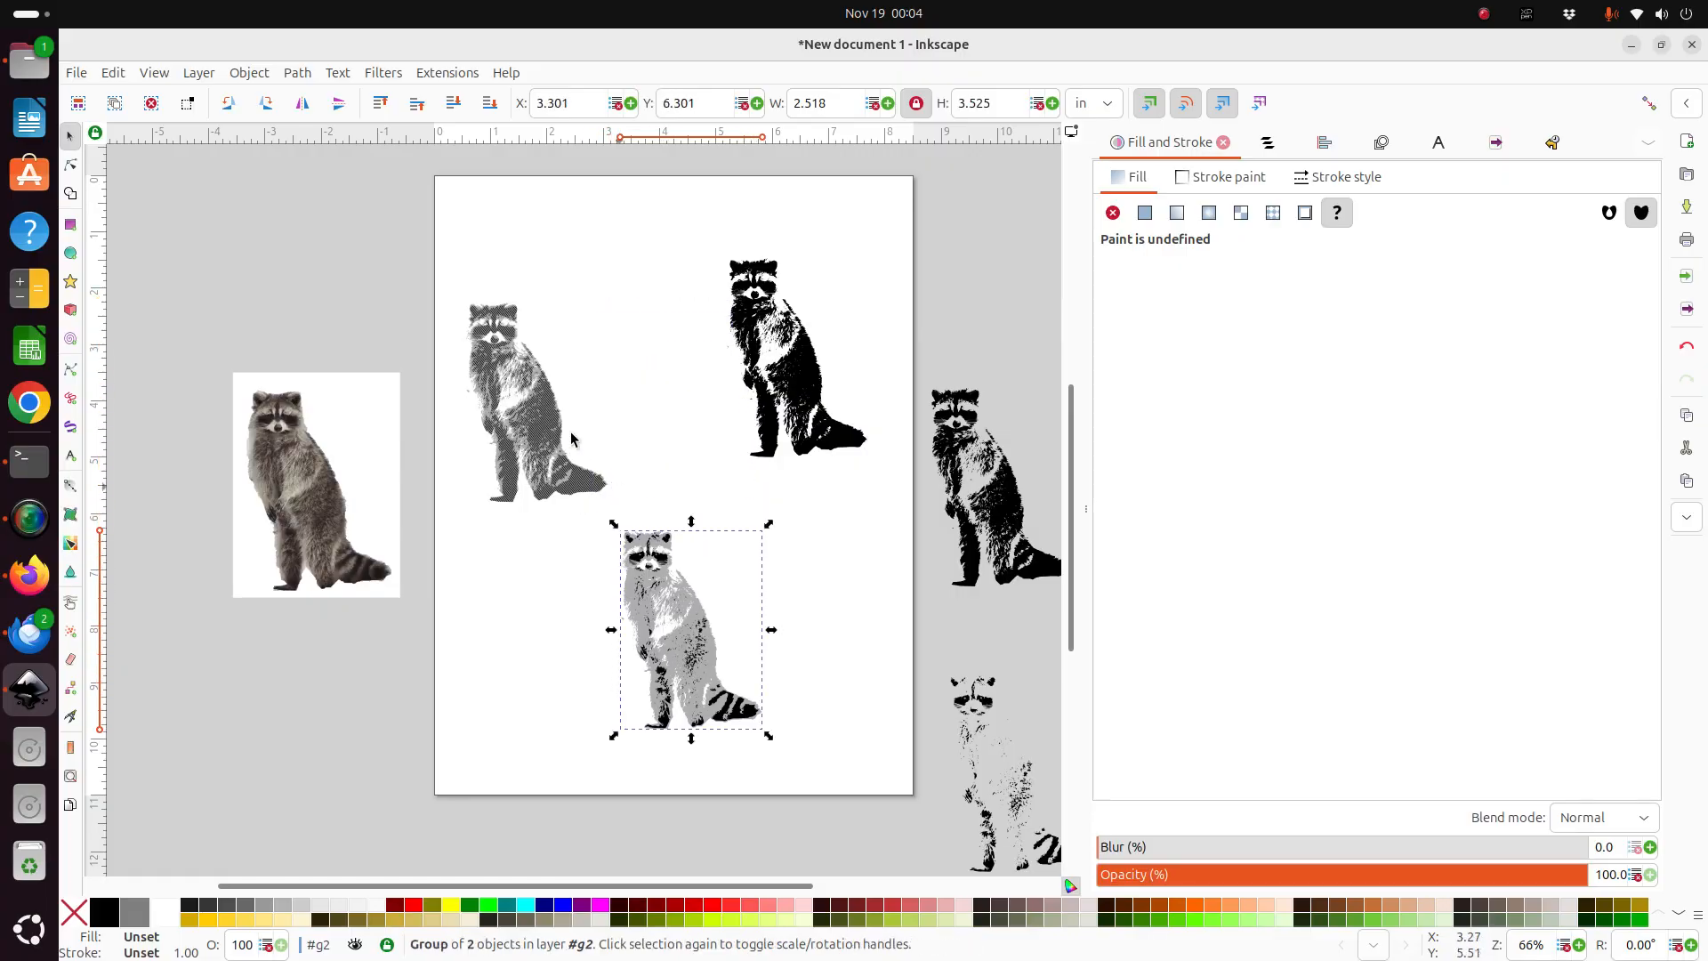
Arrange the dark grey raccoon at about X 1.21 in, Y 1.17 in and the solid black one at about X 4.99 in, Y 1.08 in, nudging the lower group up.
left_click_drag(539, 418, 583, 356)
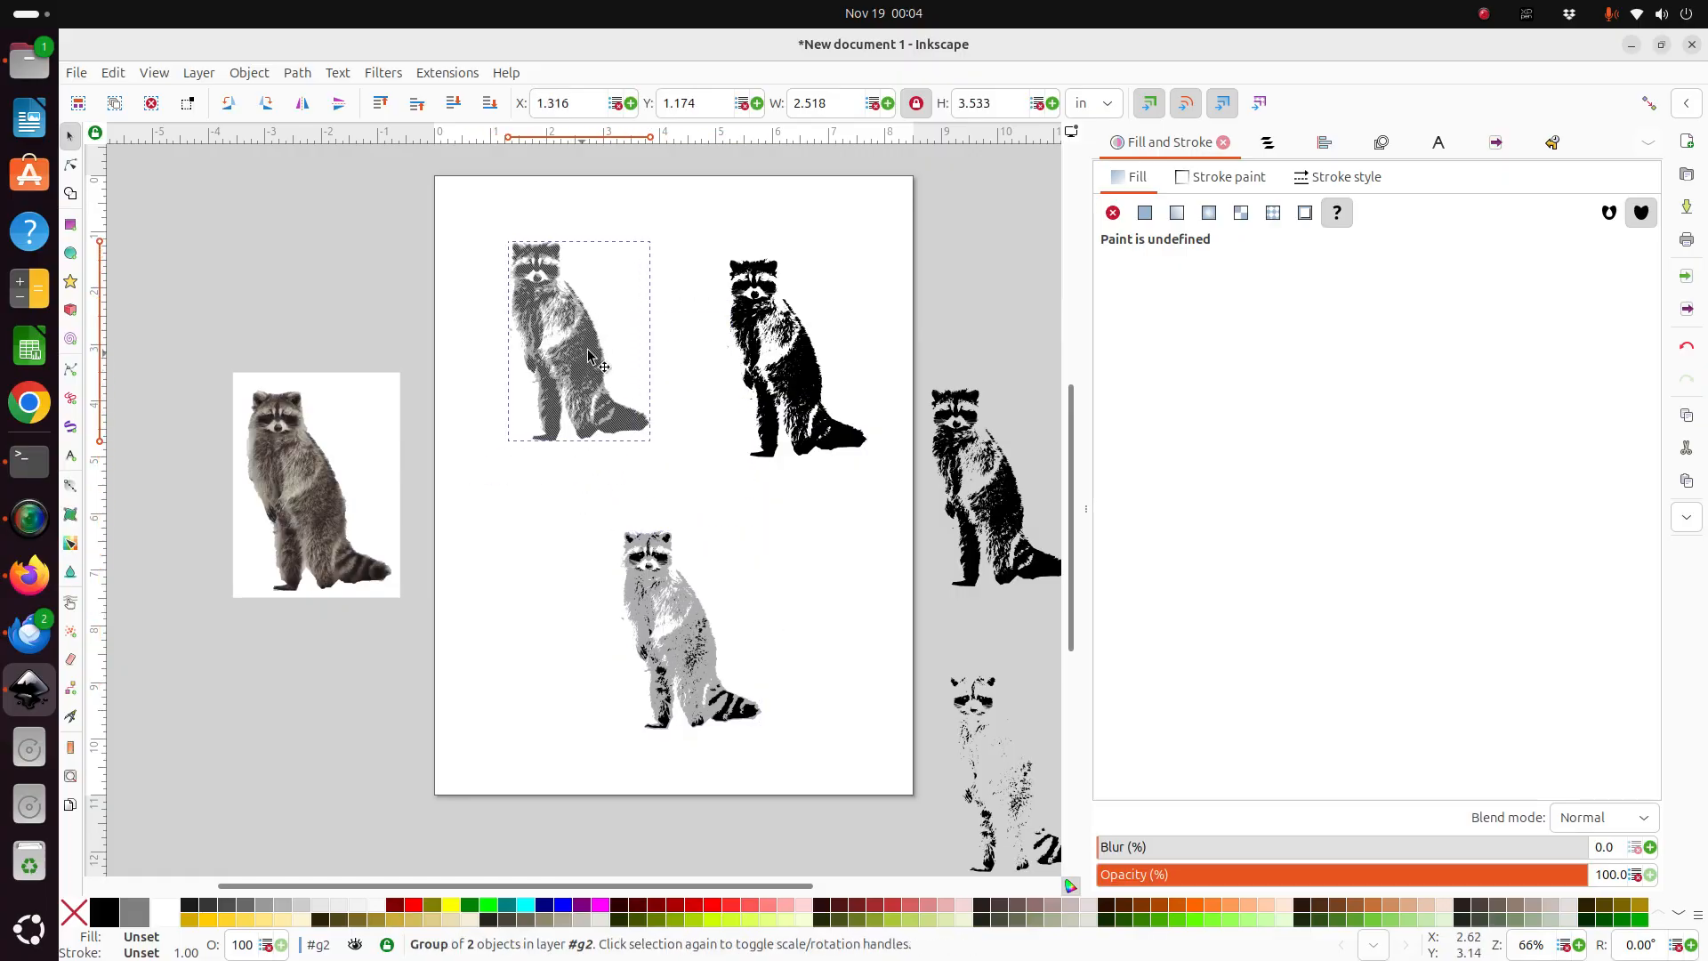
left_click_drag(766, 351, 754, 325)
left_click_drag(668, 616, 652, 591)
double_click(672, 602)
mouse_move(540, 347)
left_mouse_down()
mouse_move(544, 367)
mouse_move(531, 360)
left_mouse_up()
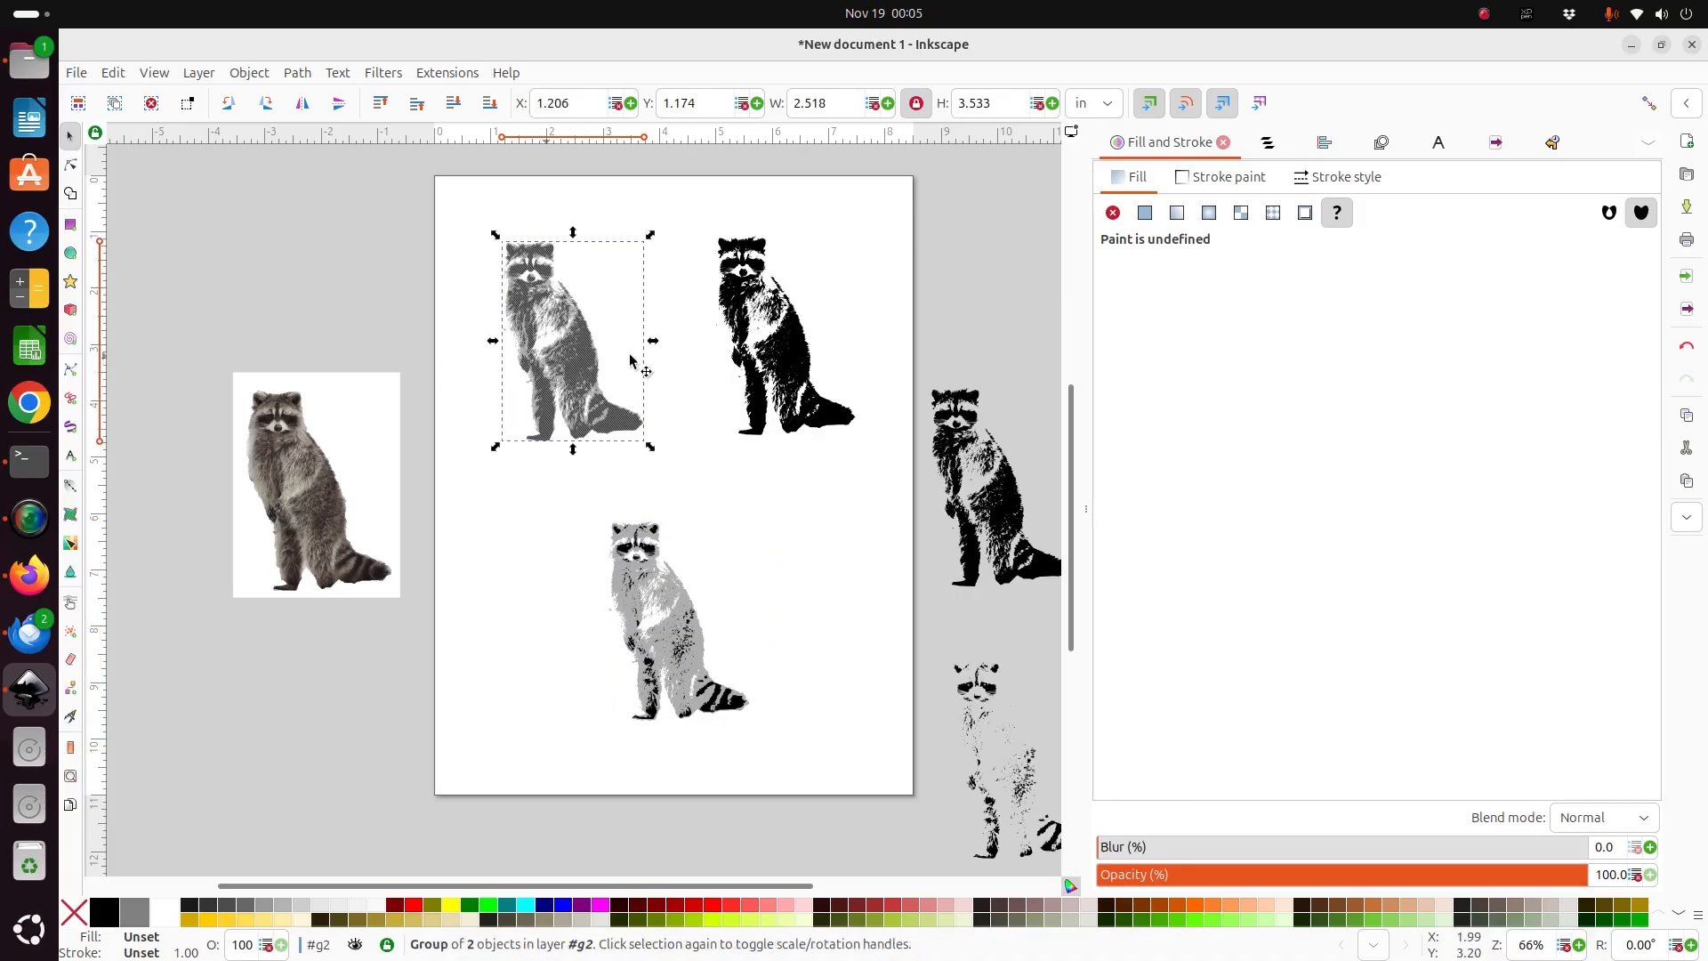
left_click(785, 353)
left_click(826, 561)
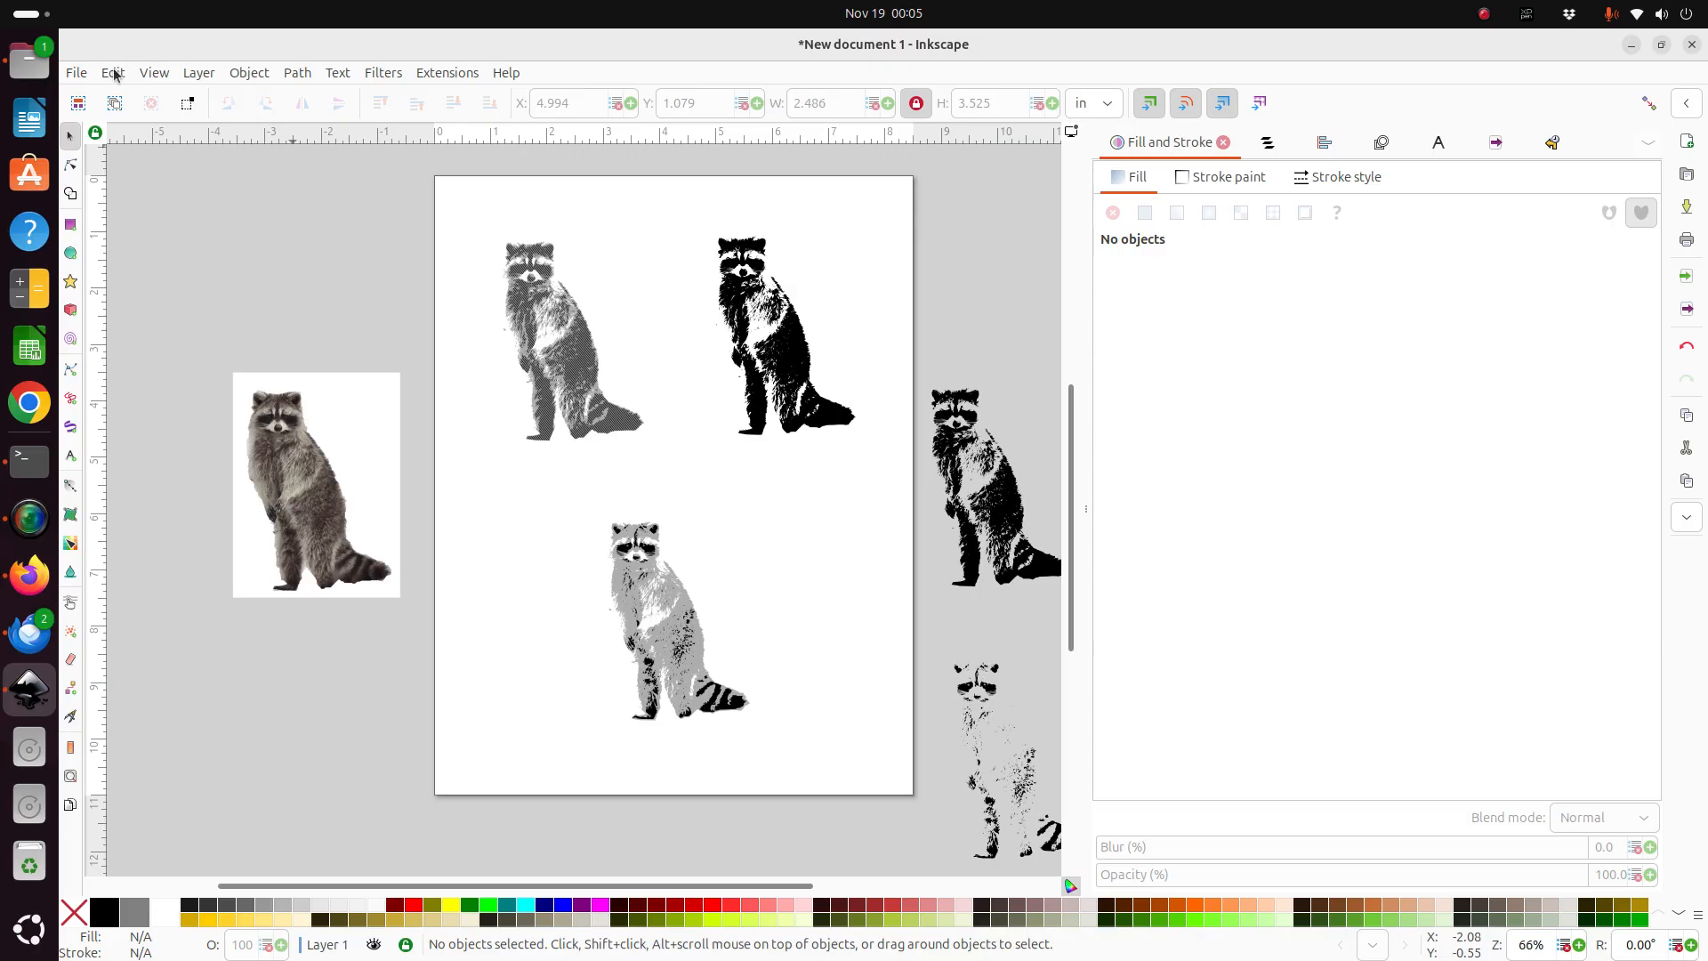
Try to open I heart racoons.pdf from the Downloads folder and force-quit the unresponsive program.
left_click(79, 74)
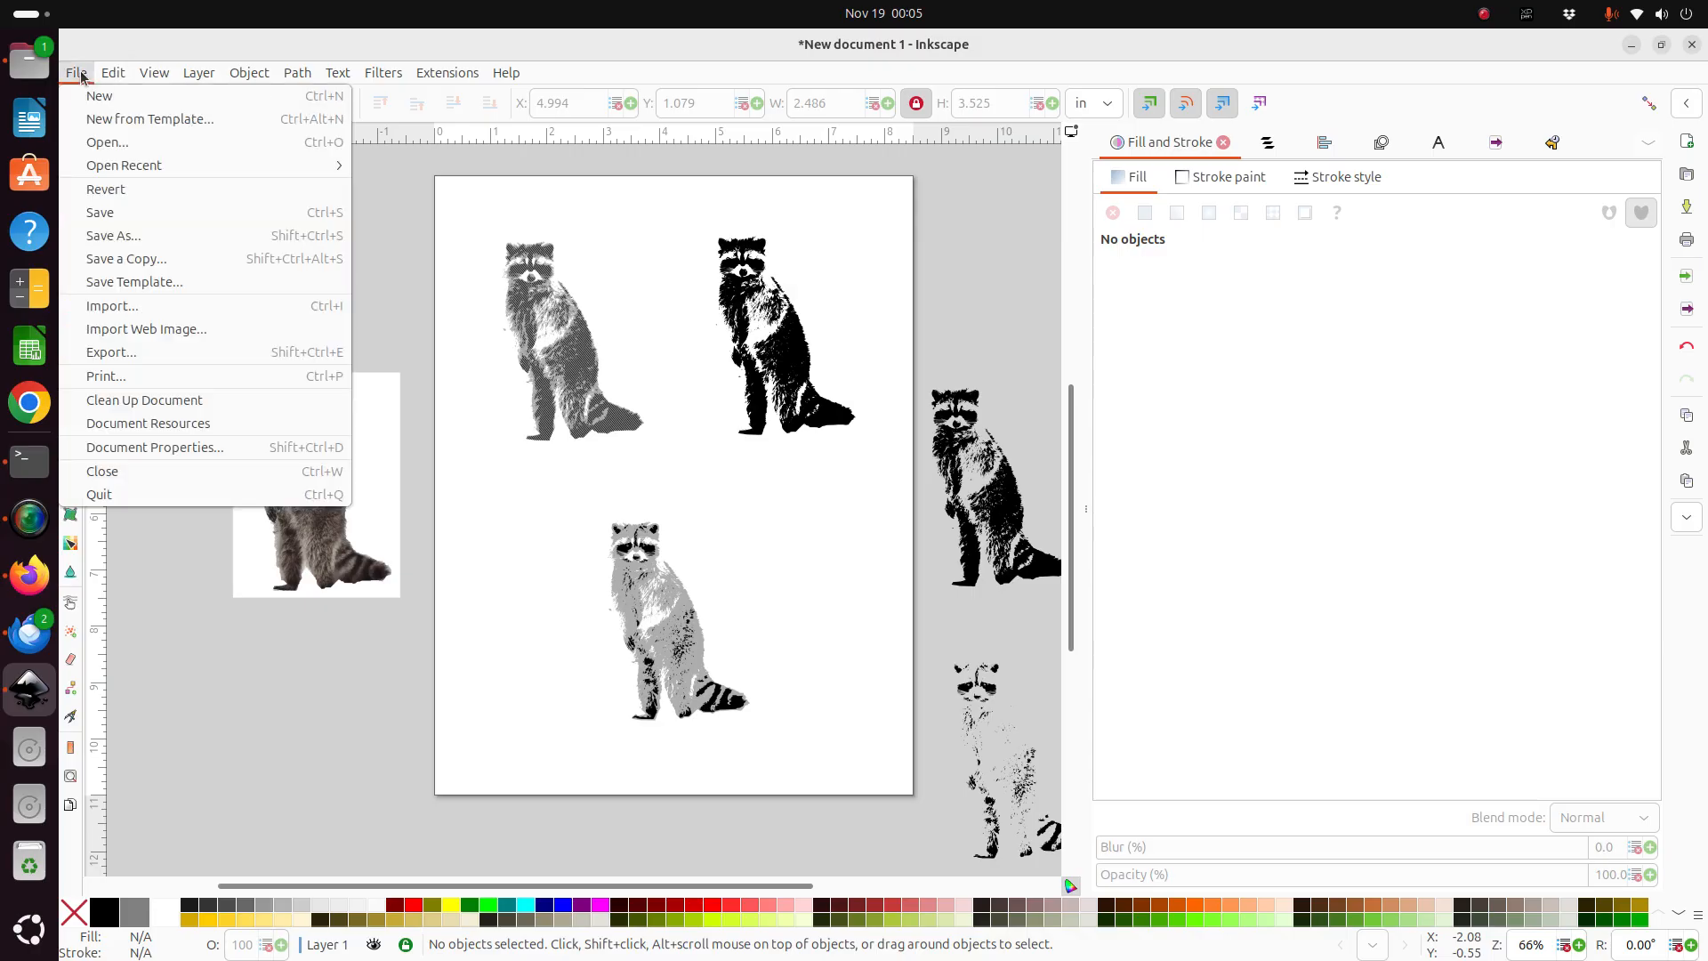
left_click(105, 144)
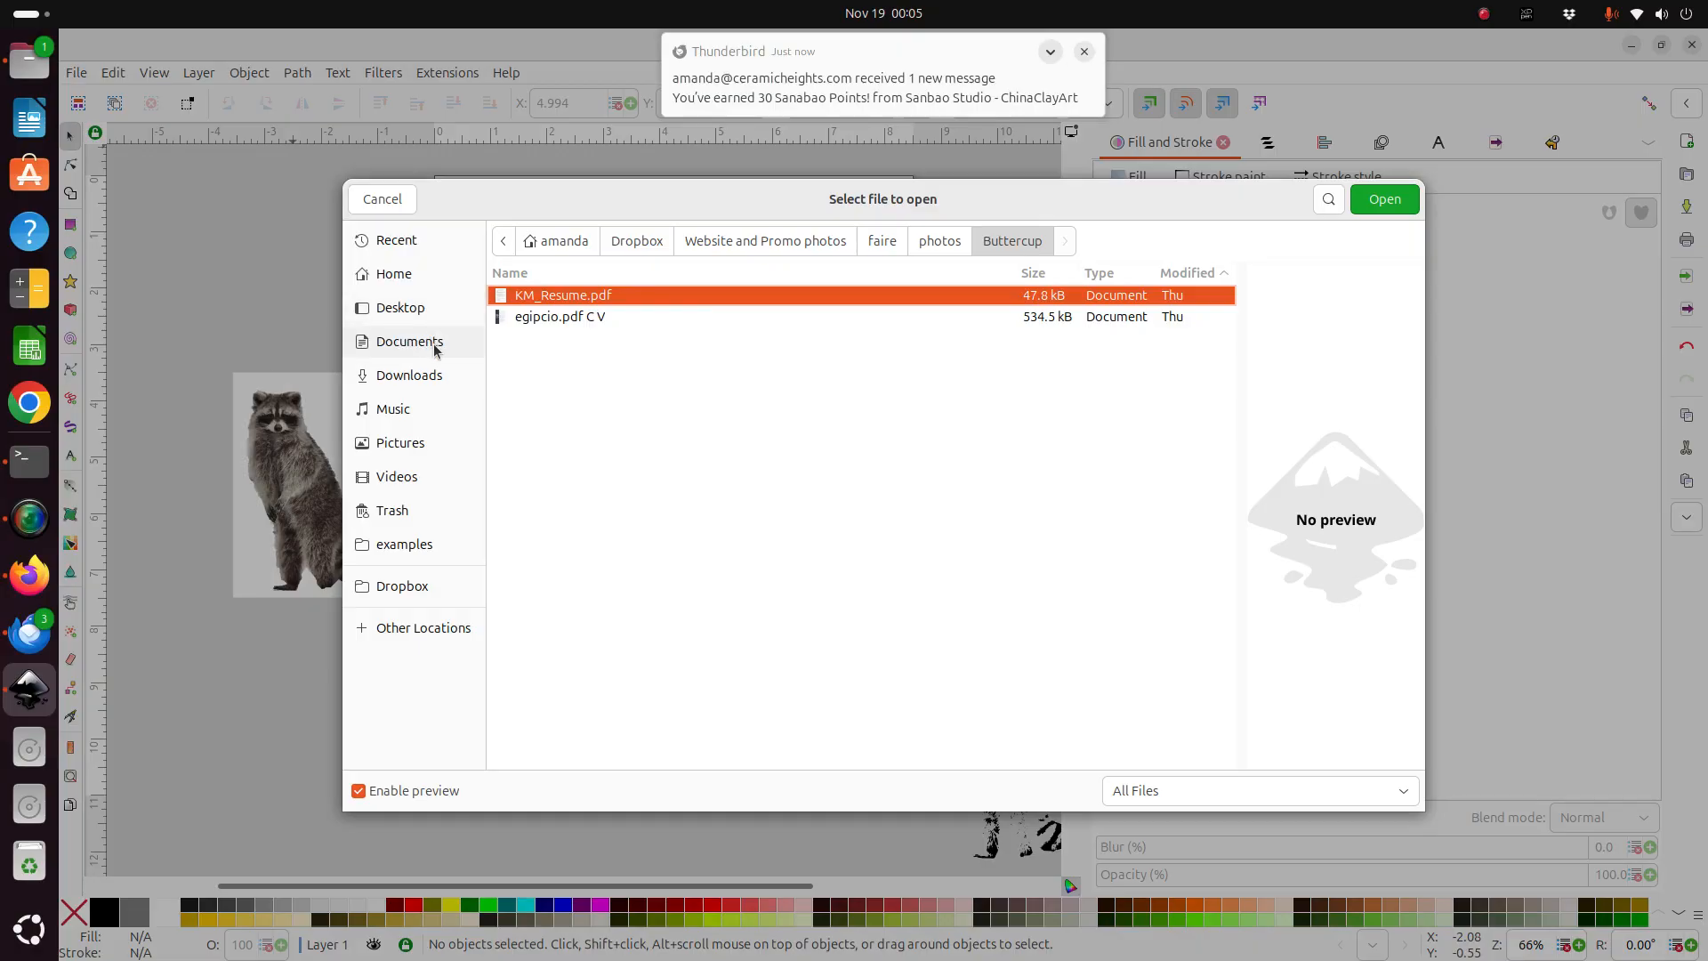
left_click(439, 374)
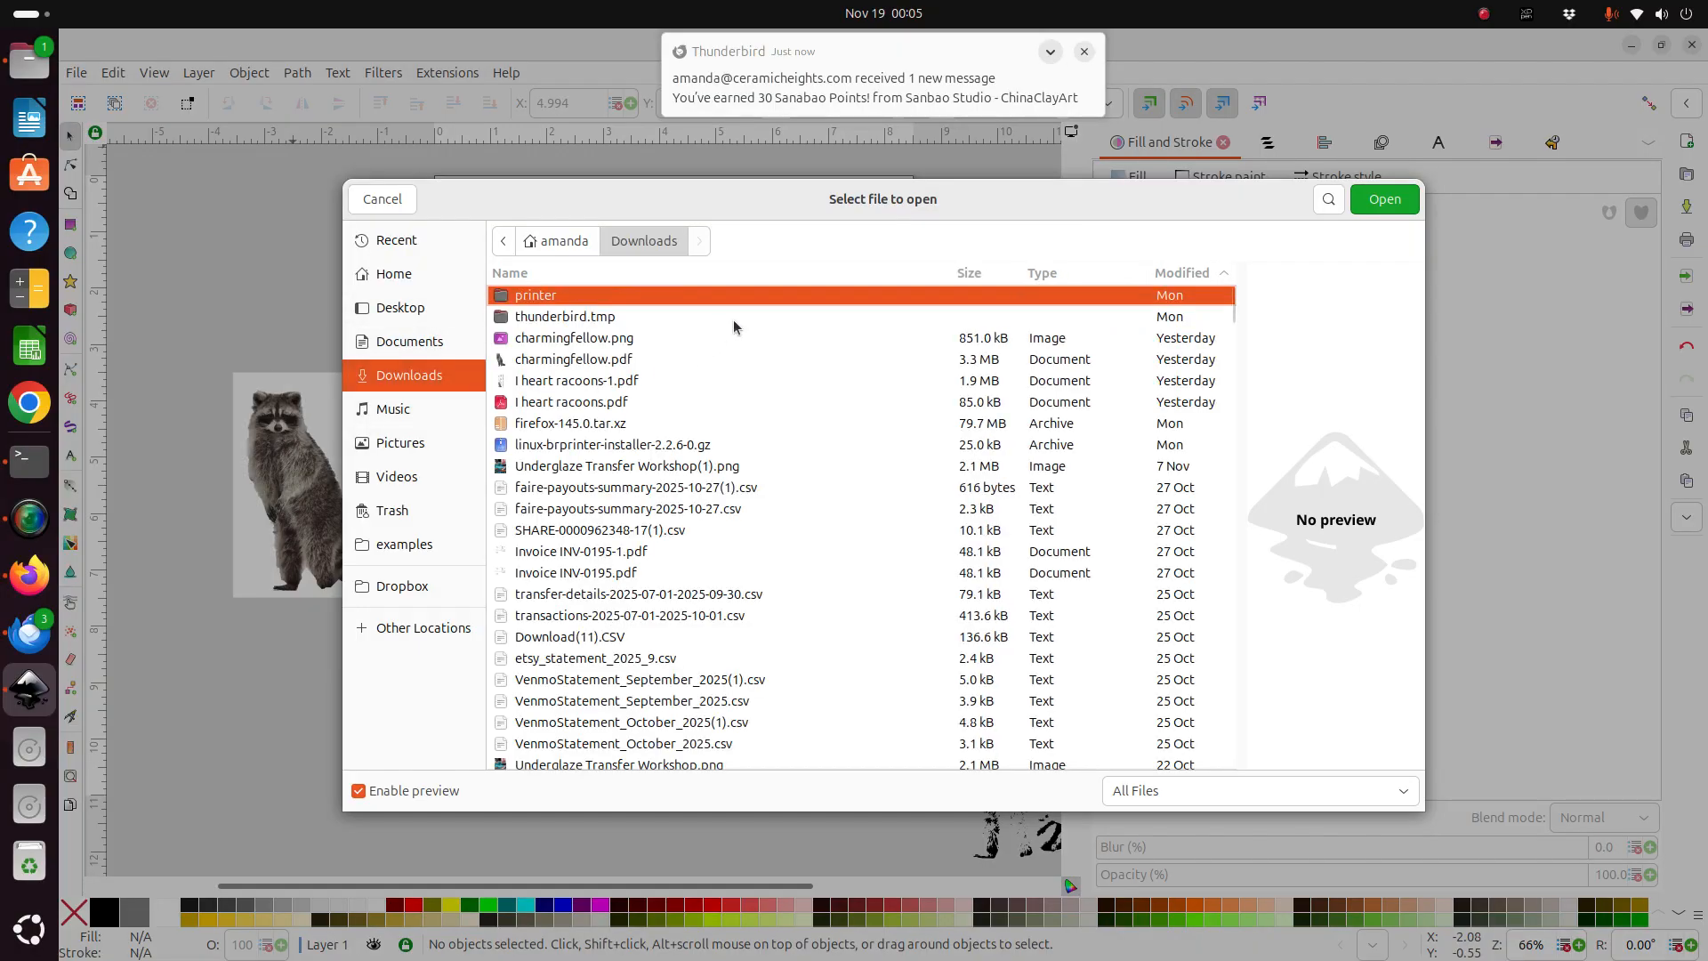
left_click(595, 404)
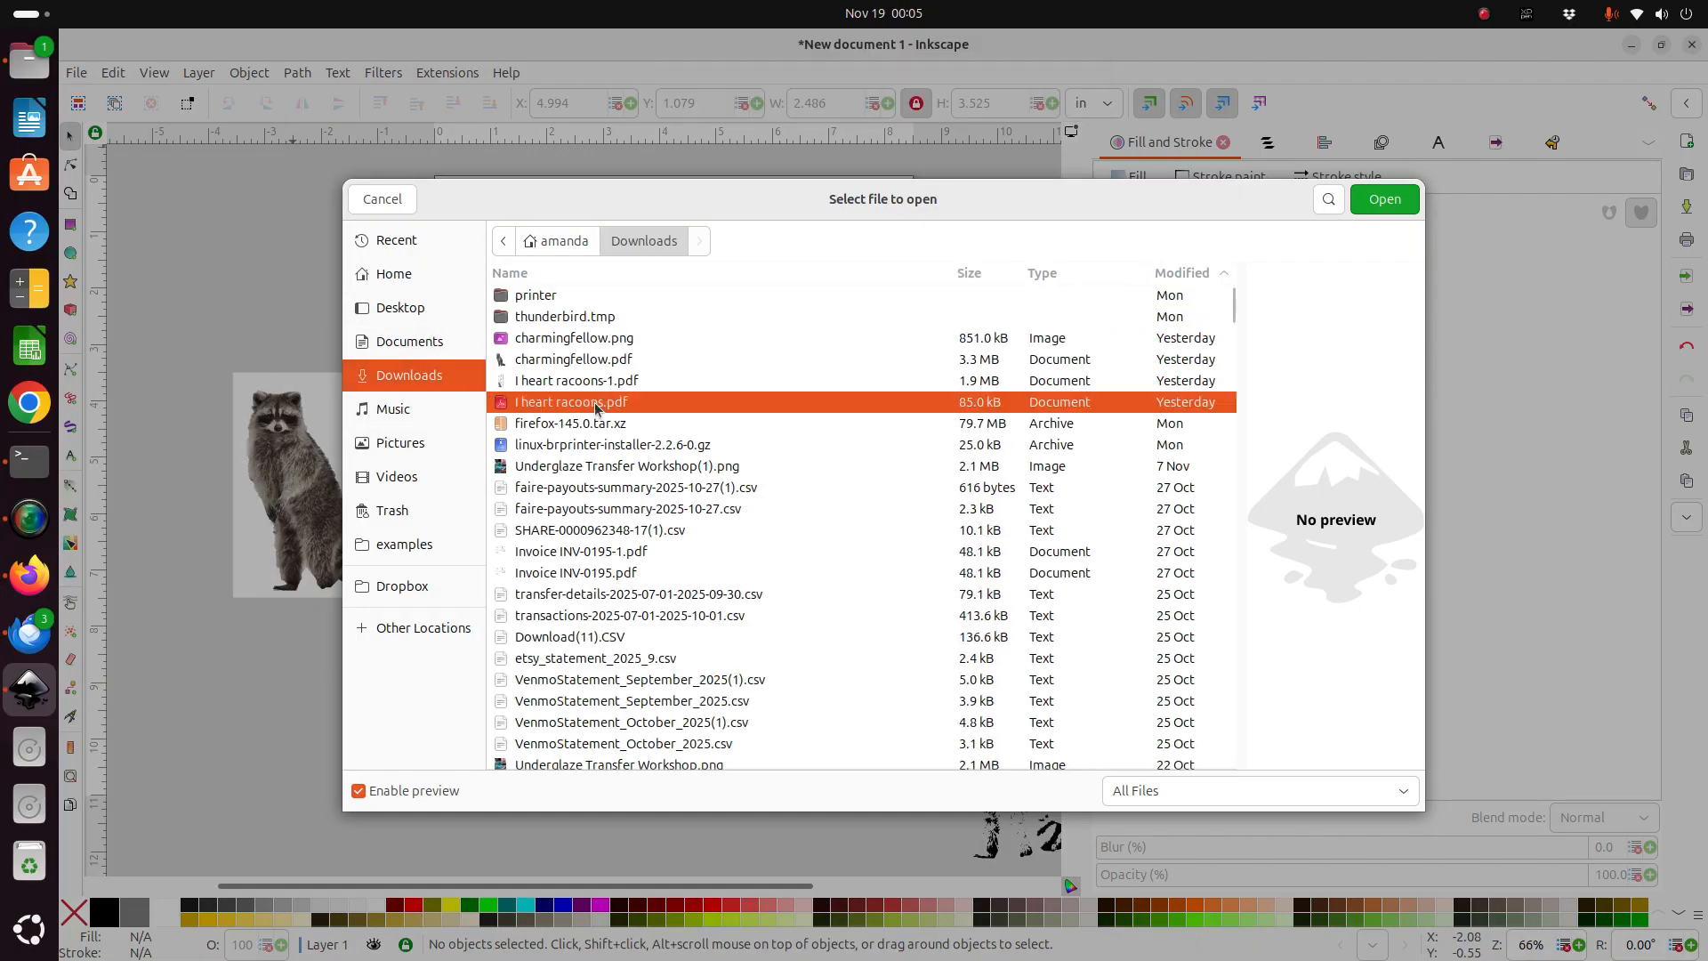
left_click(1385, 199)
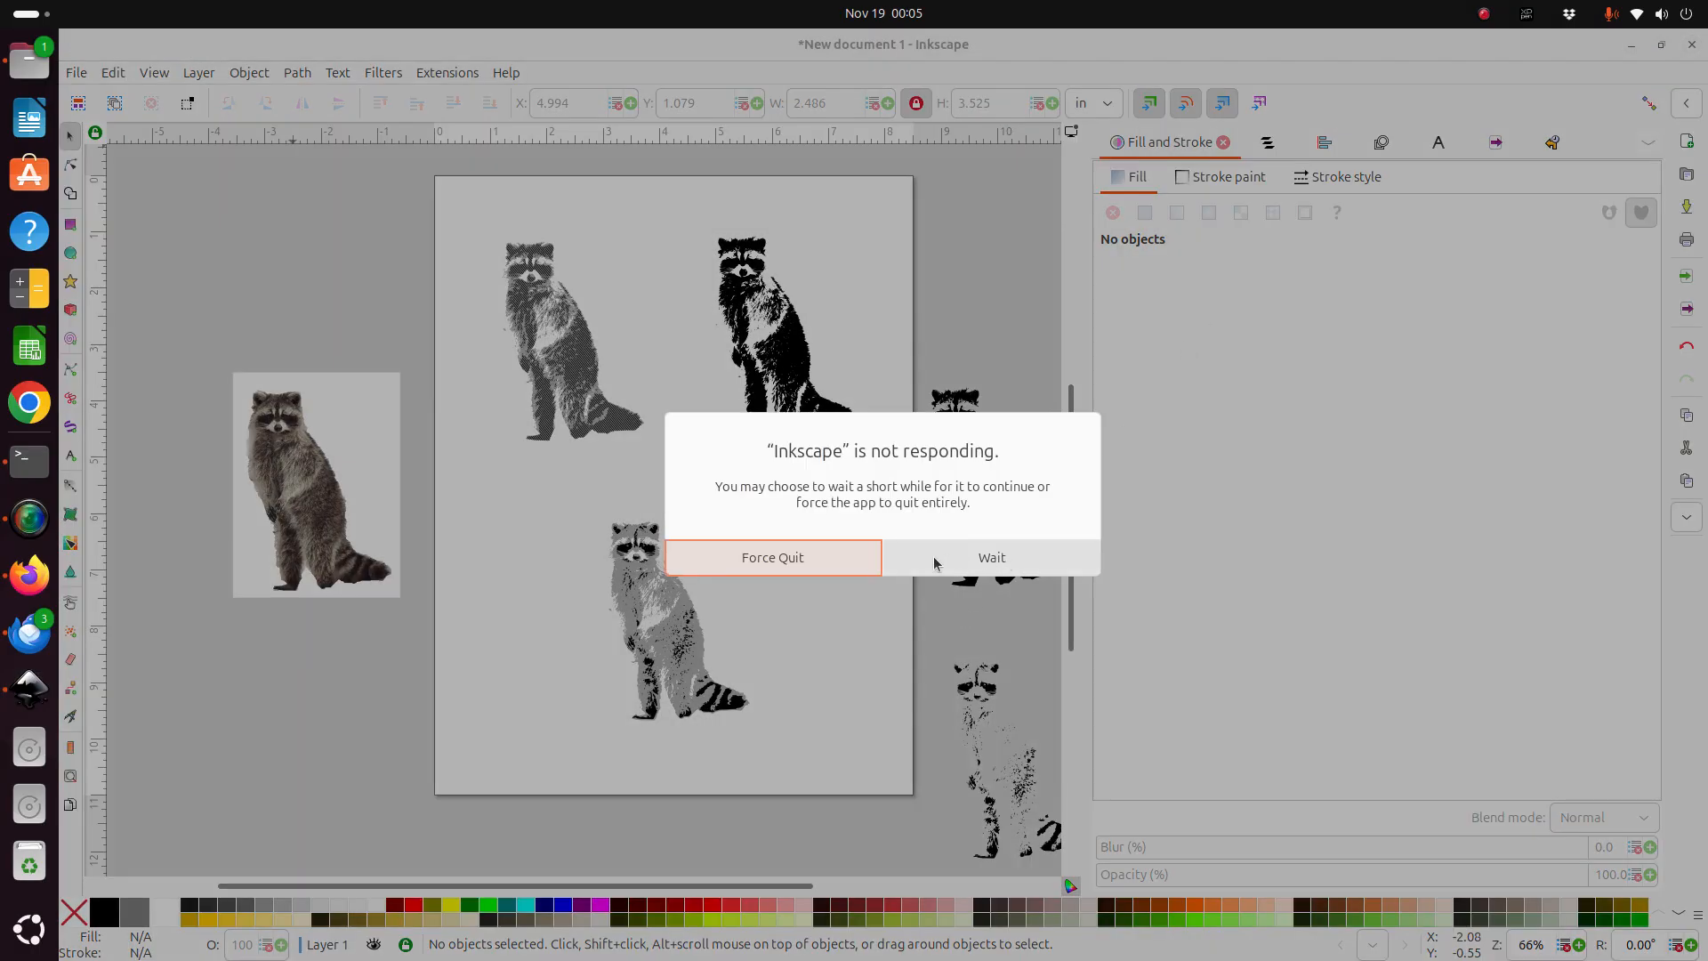
left_click(988, 558)
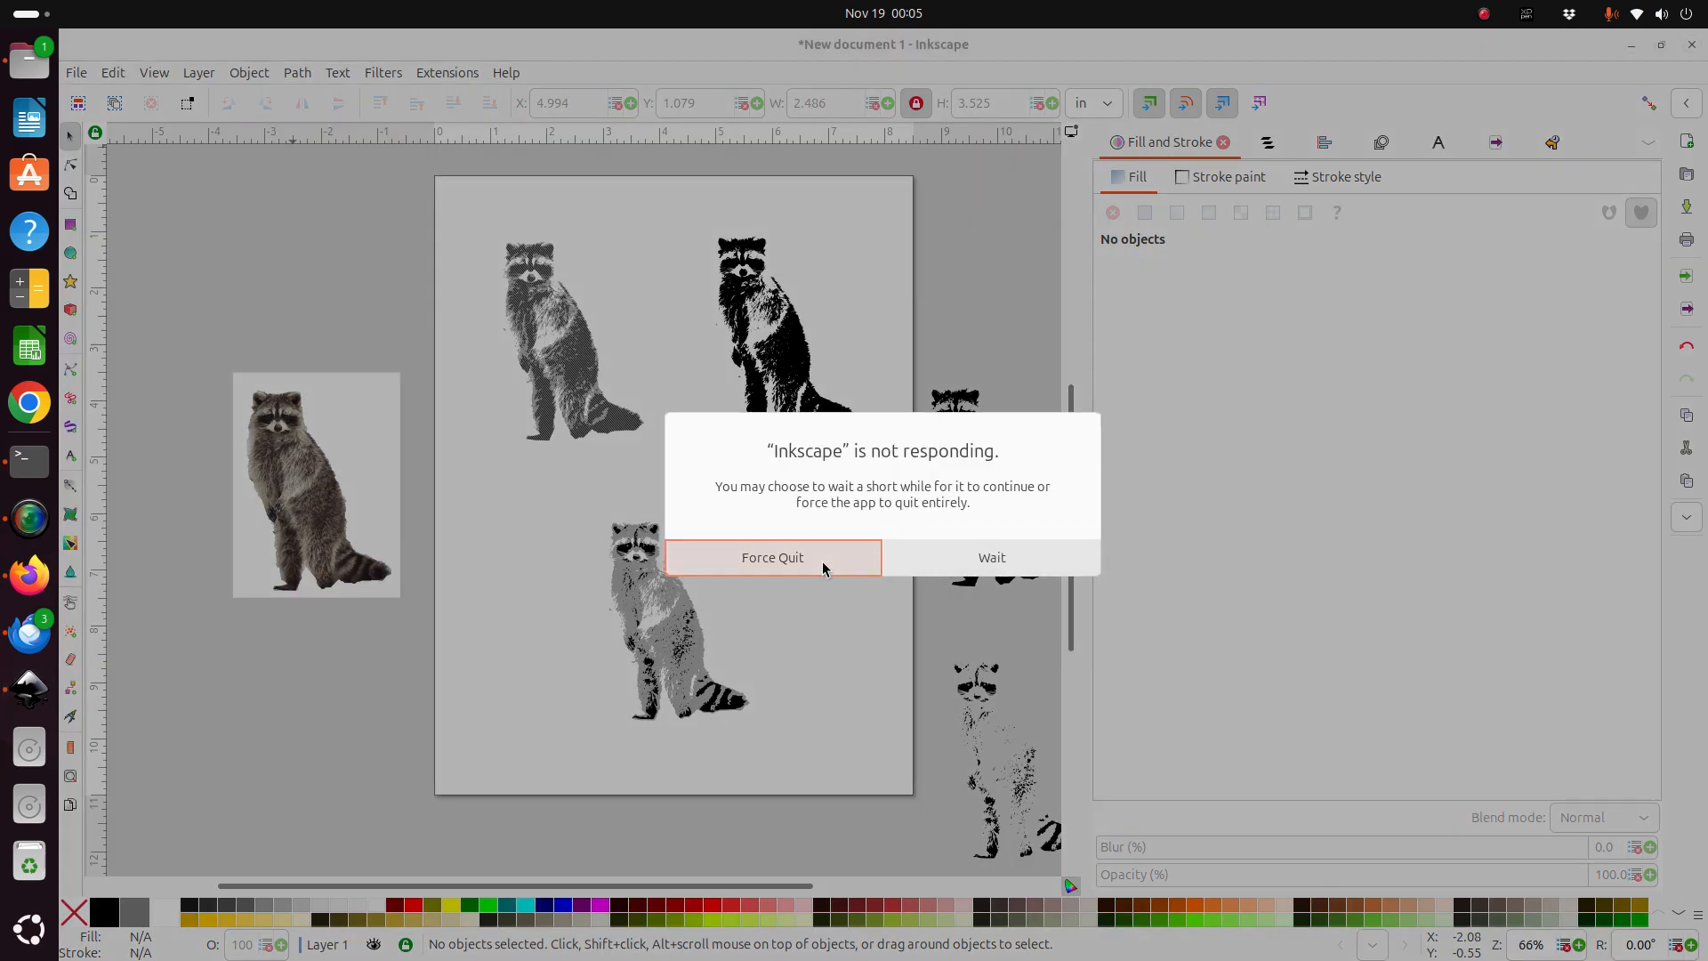
left_click(821, 562)
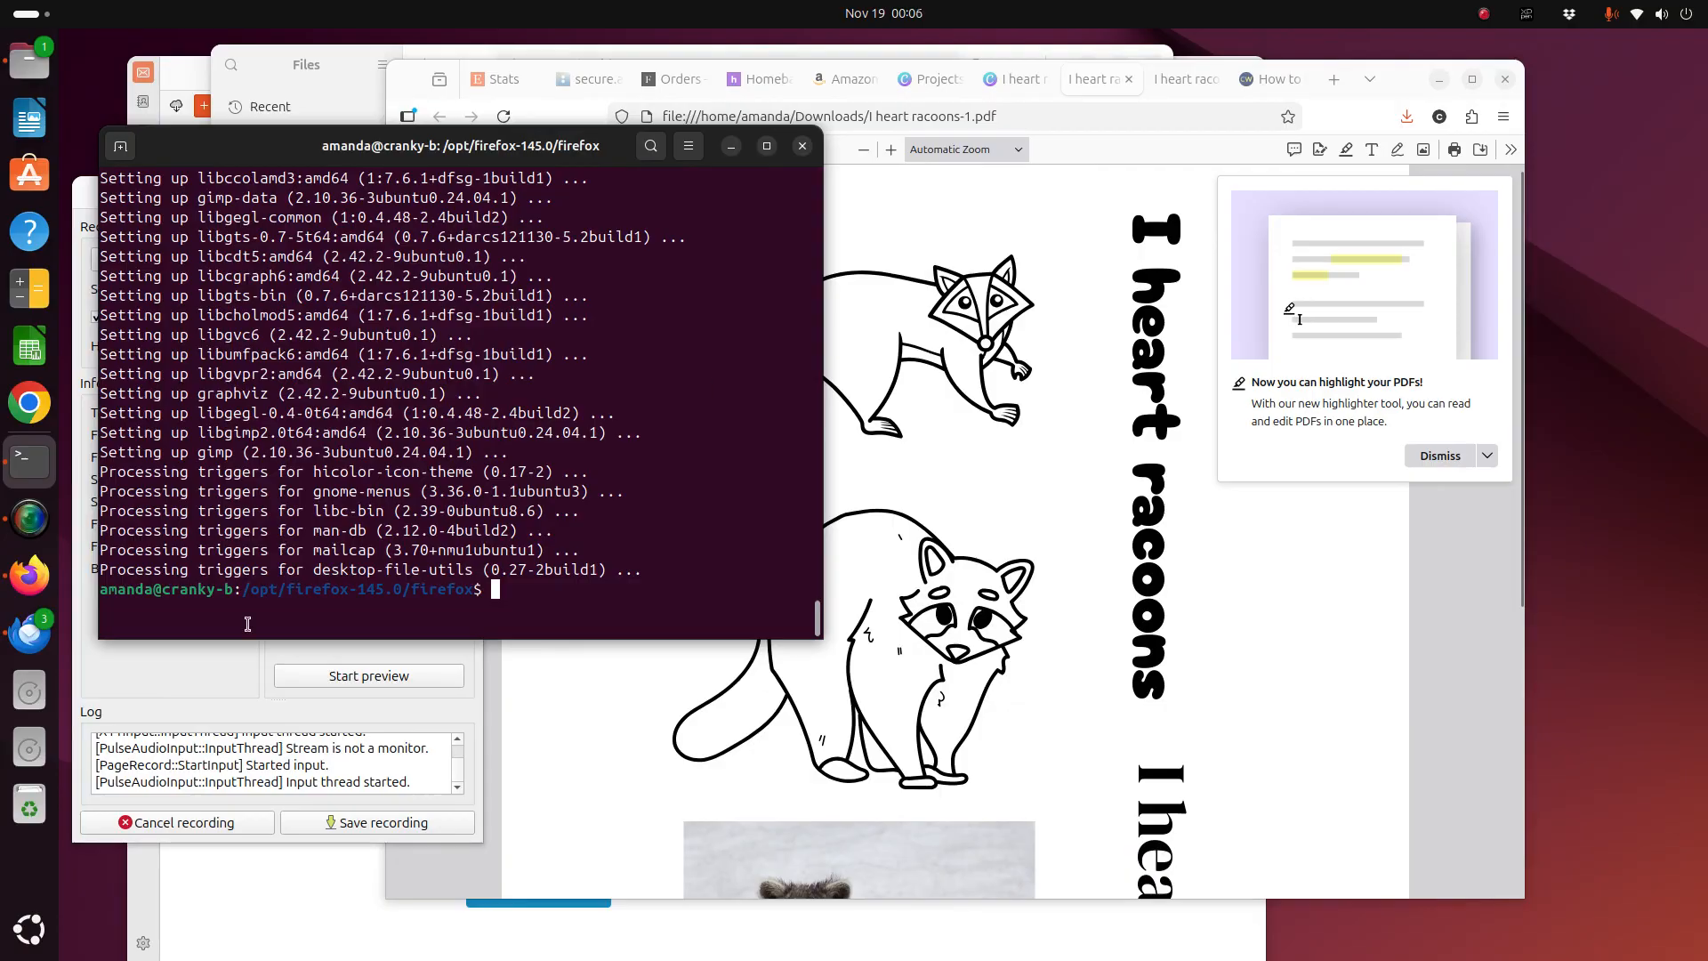
Relaunch Inkscape and open the recent file charmingfellow.png as an embedded image with DPI from file and smooth rendering.
left_click(30, 928)
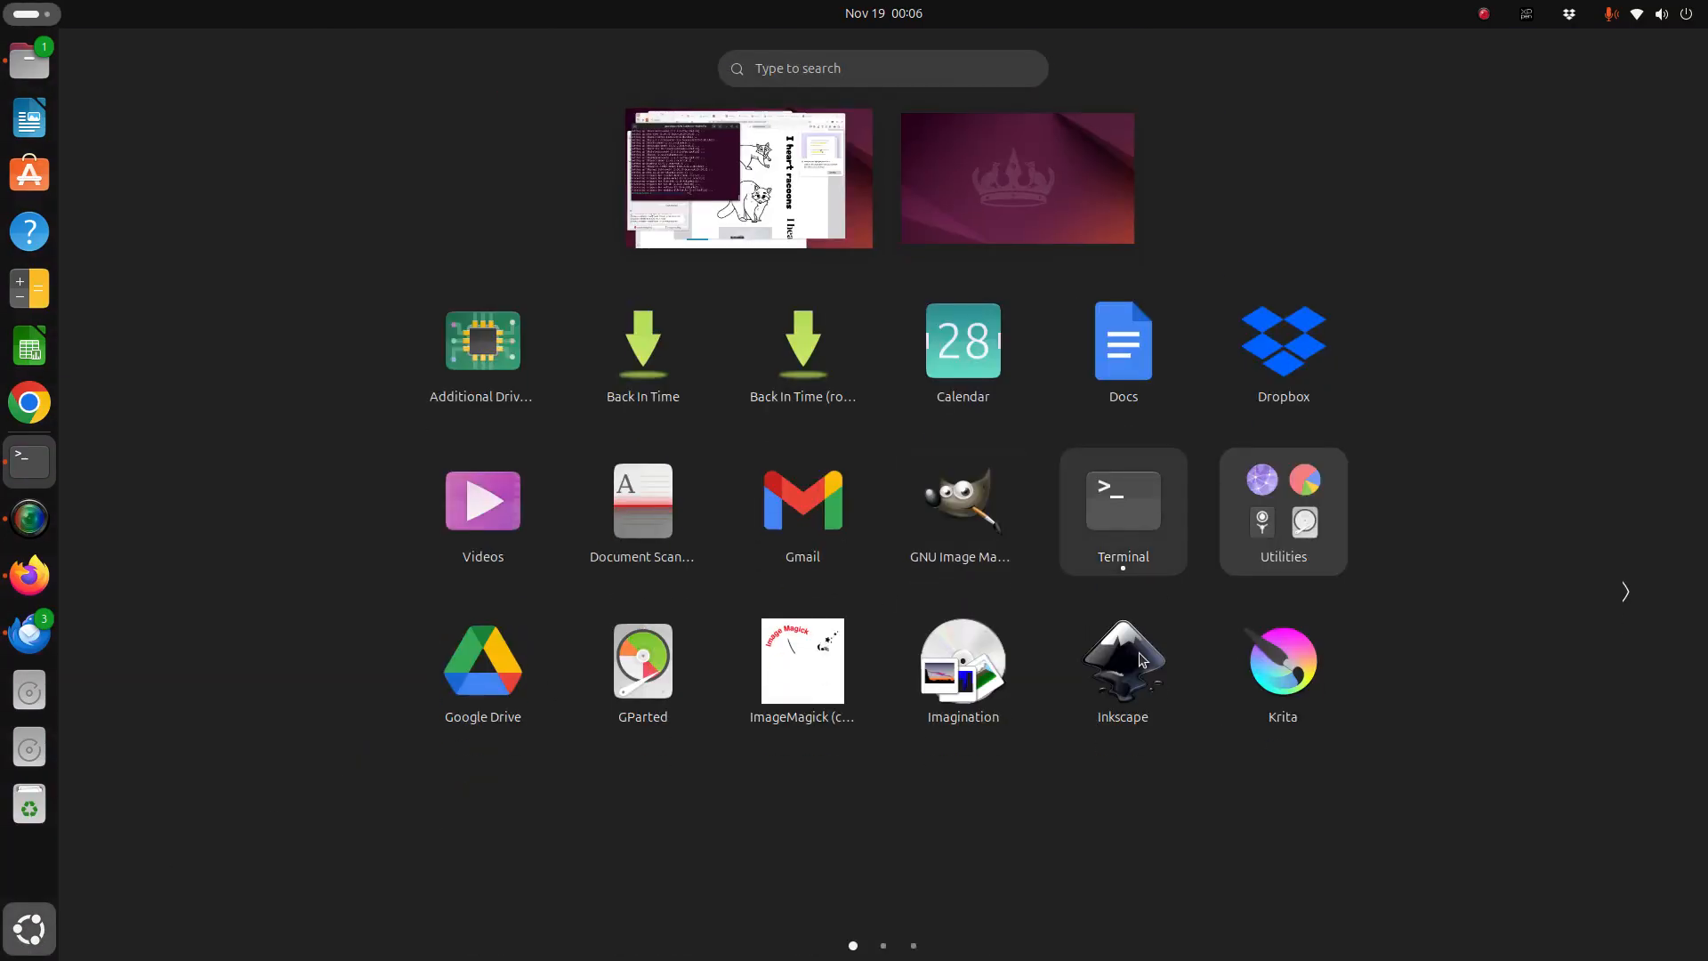
left_click(1123, 663)
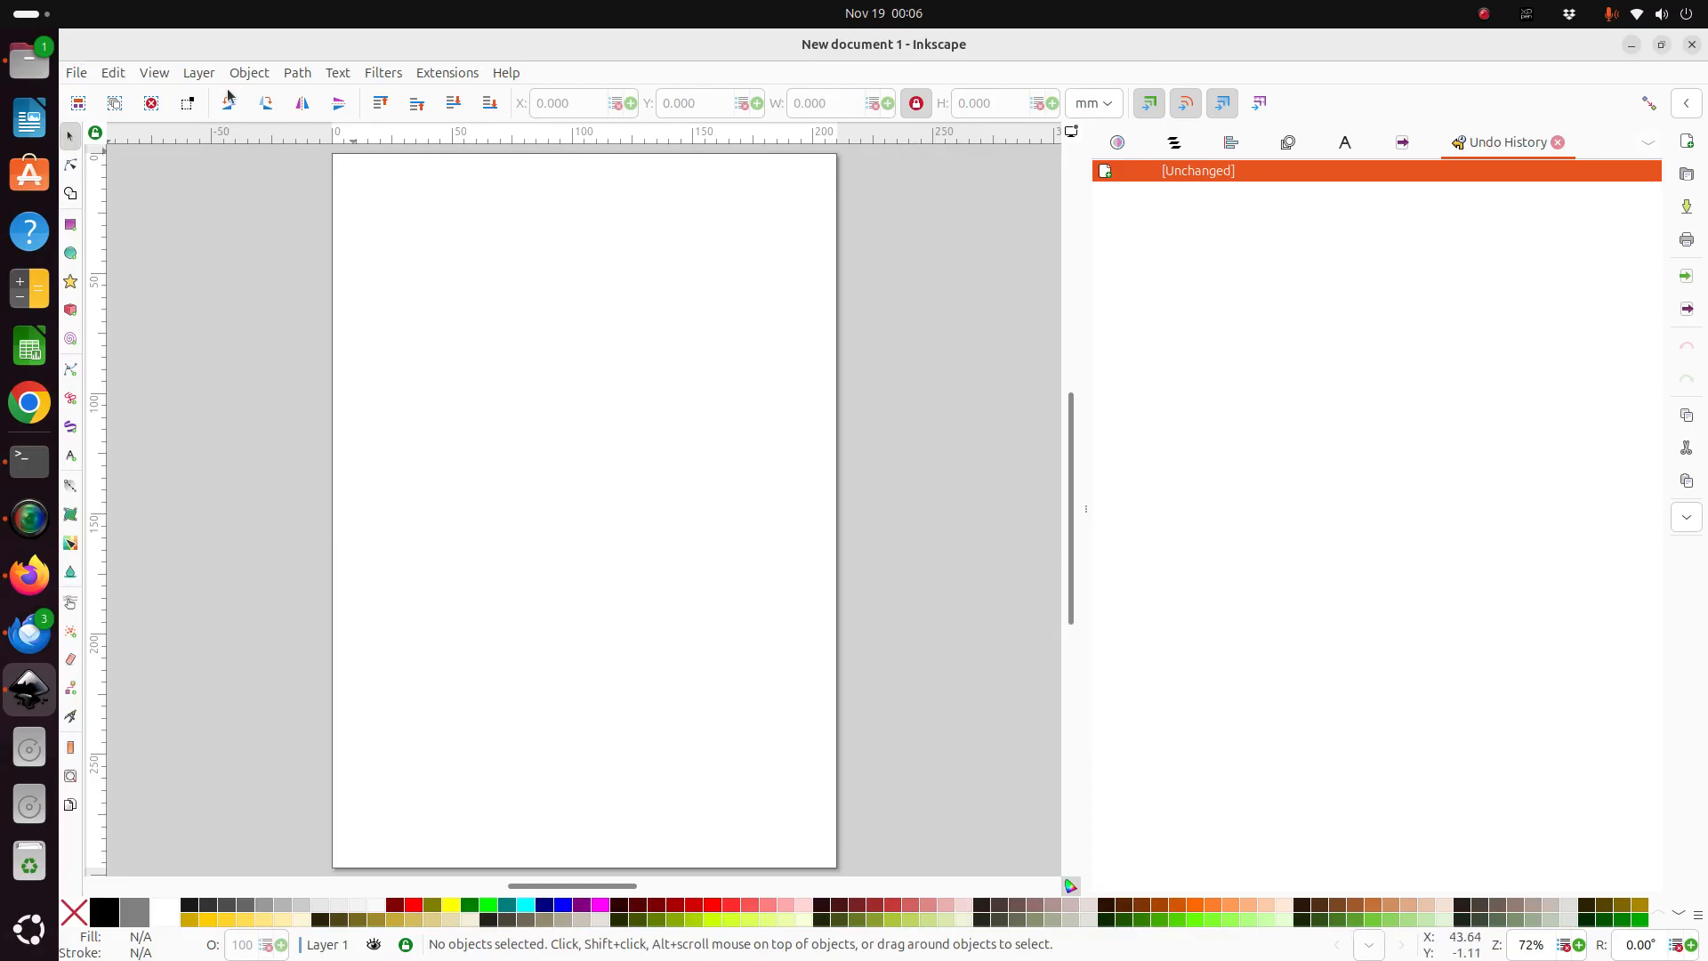
left_click(75, 80)
mouse_move(93, 167)
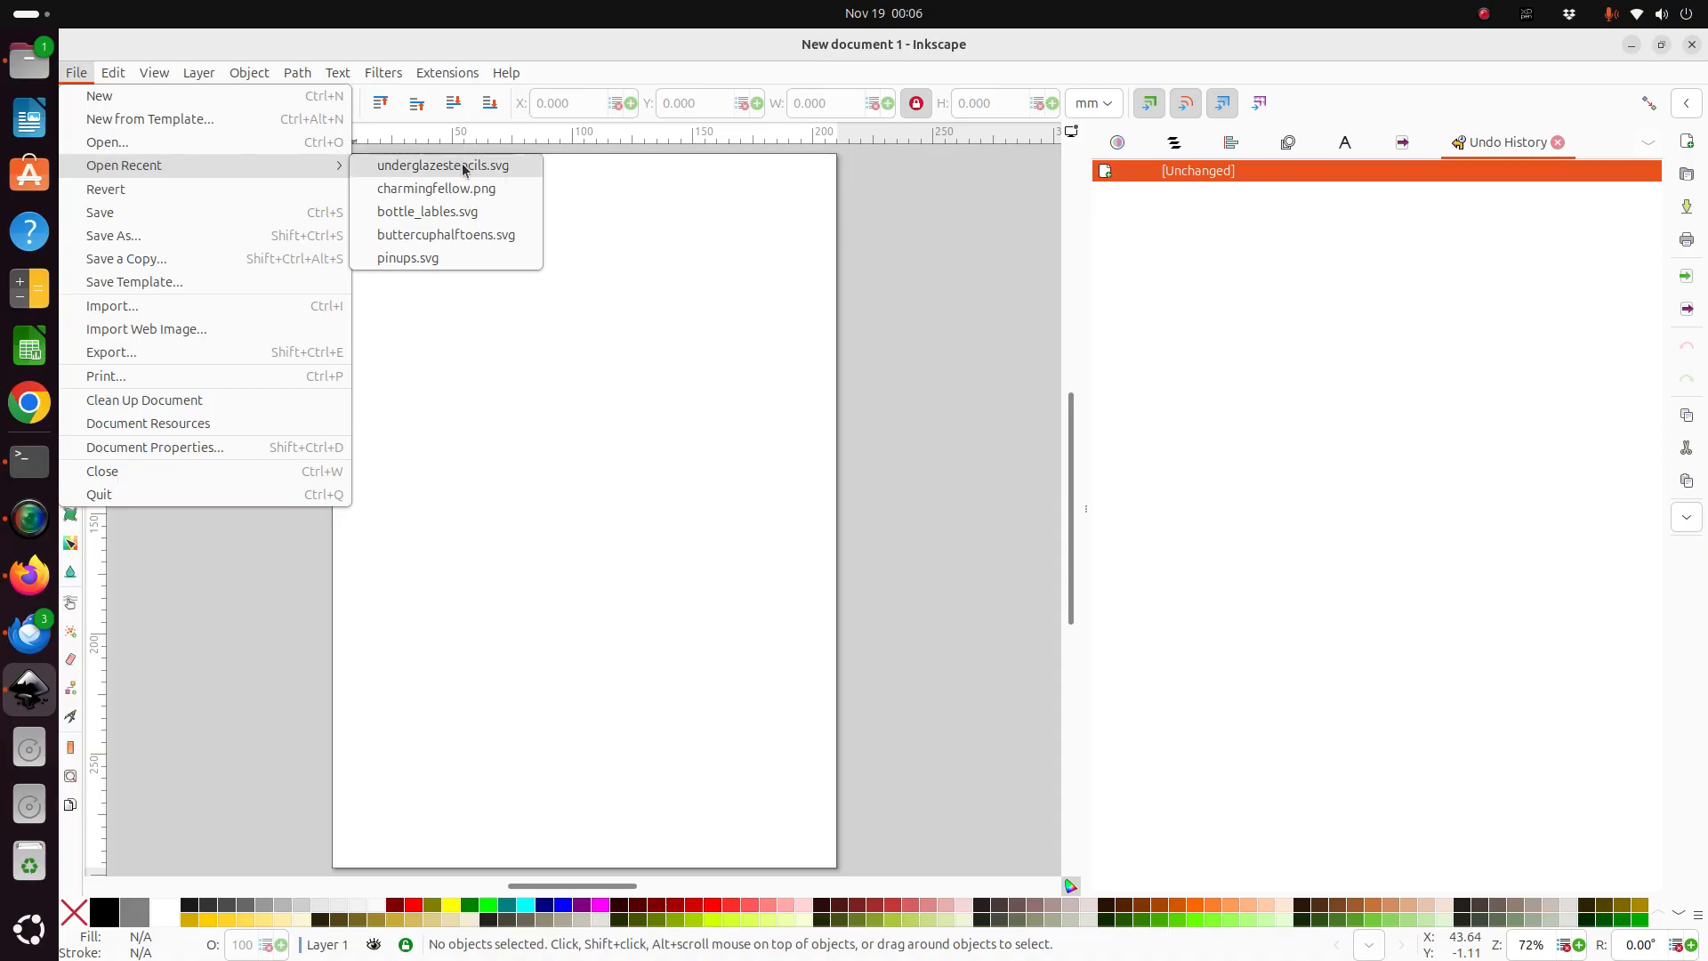
left_click(463, 189)
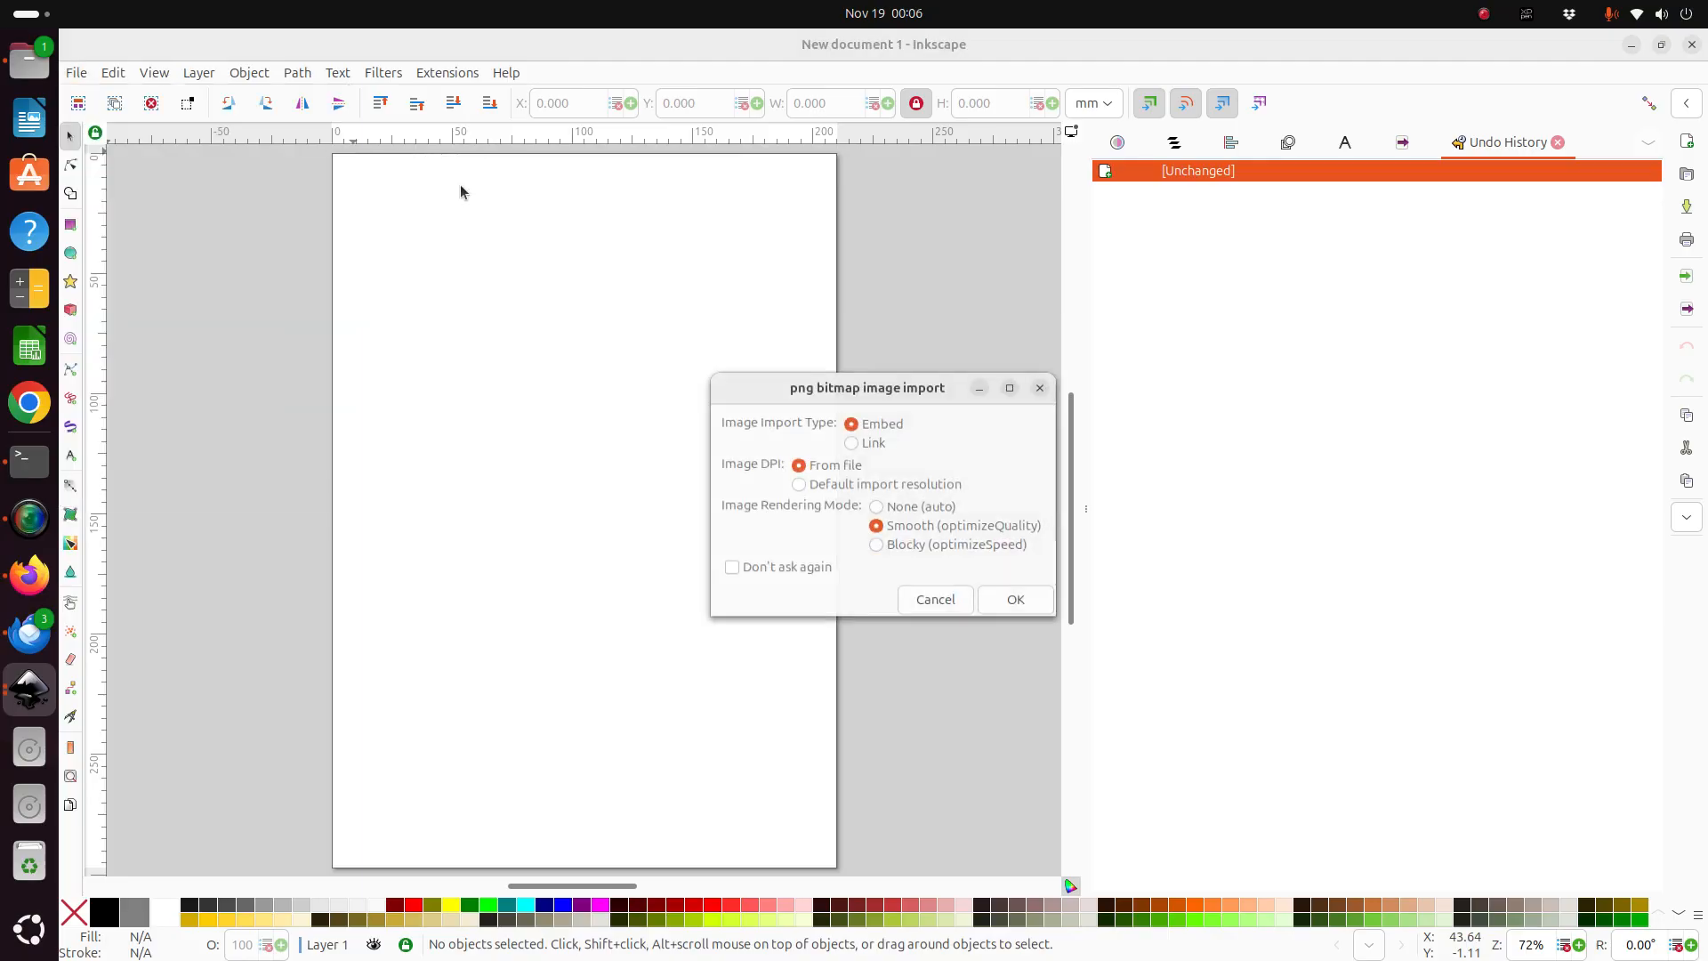
left_click(1027, 604)
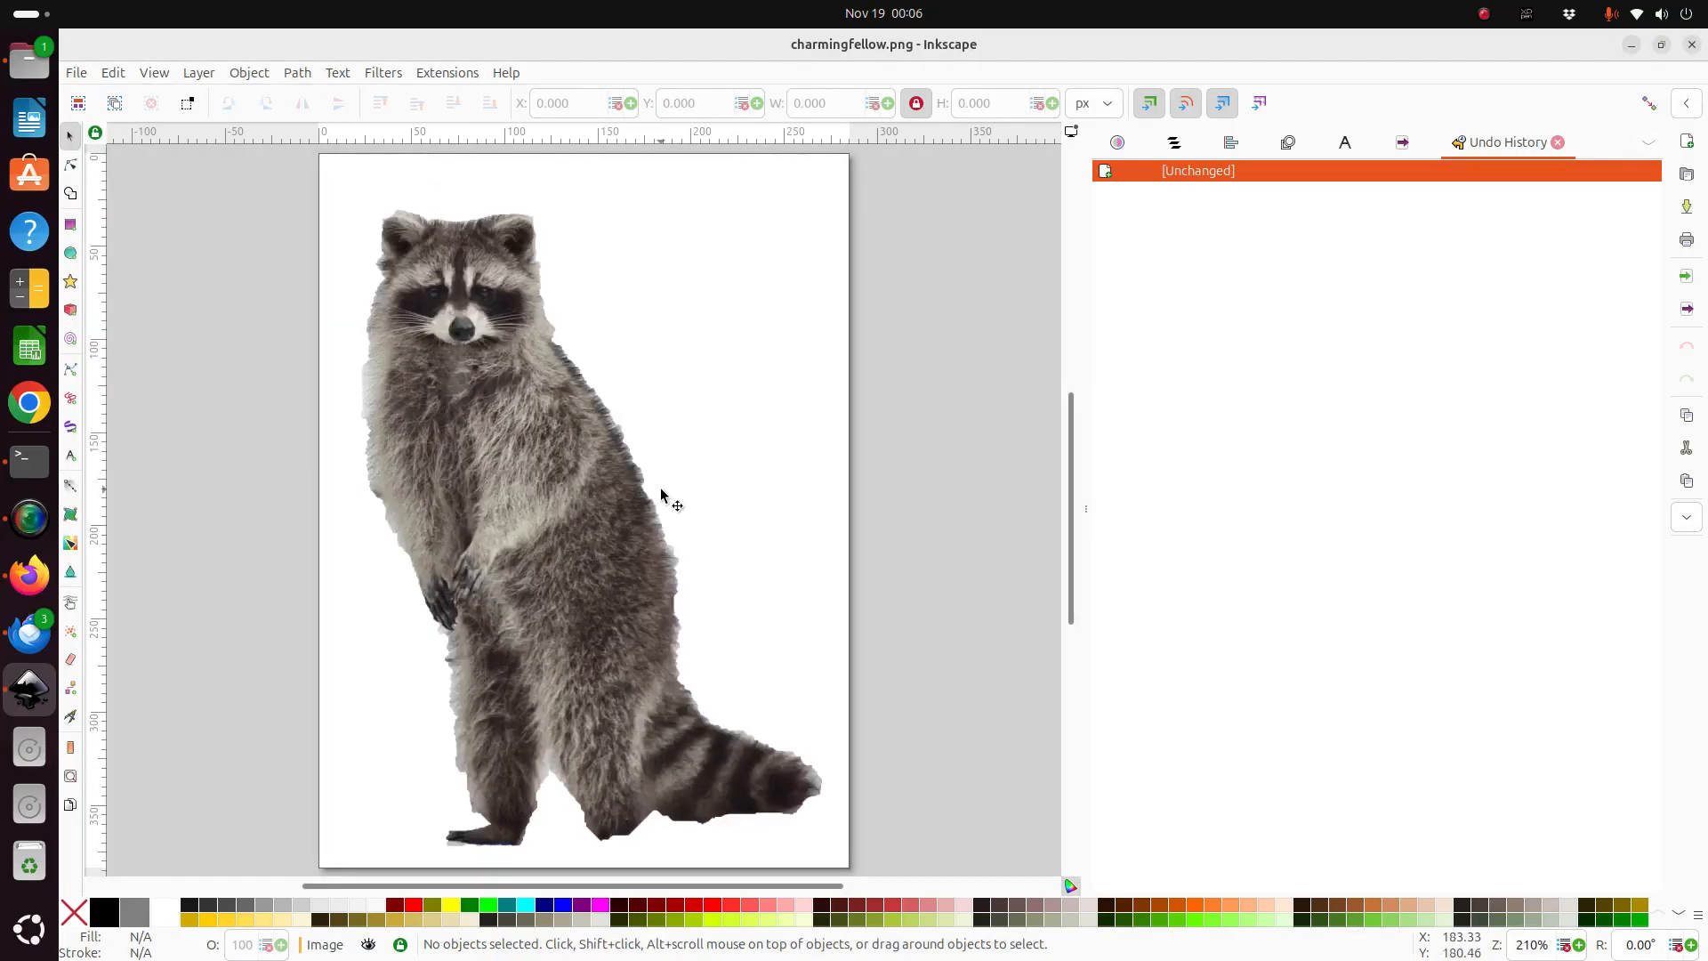
key("alt")
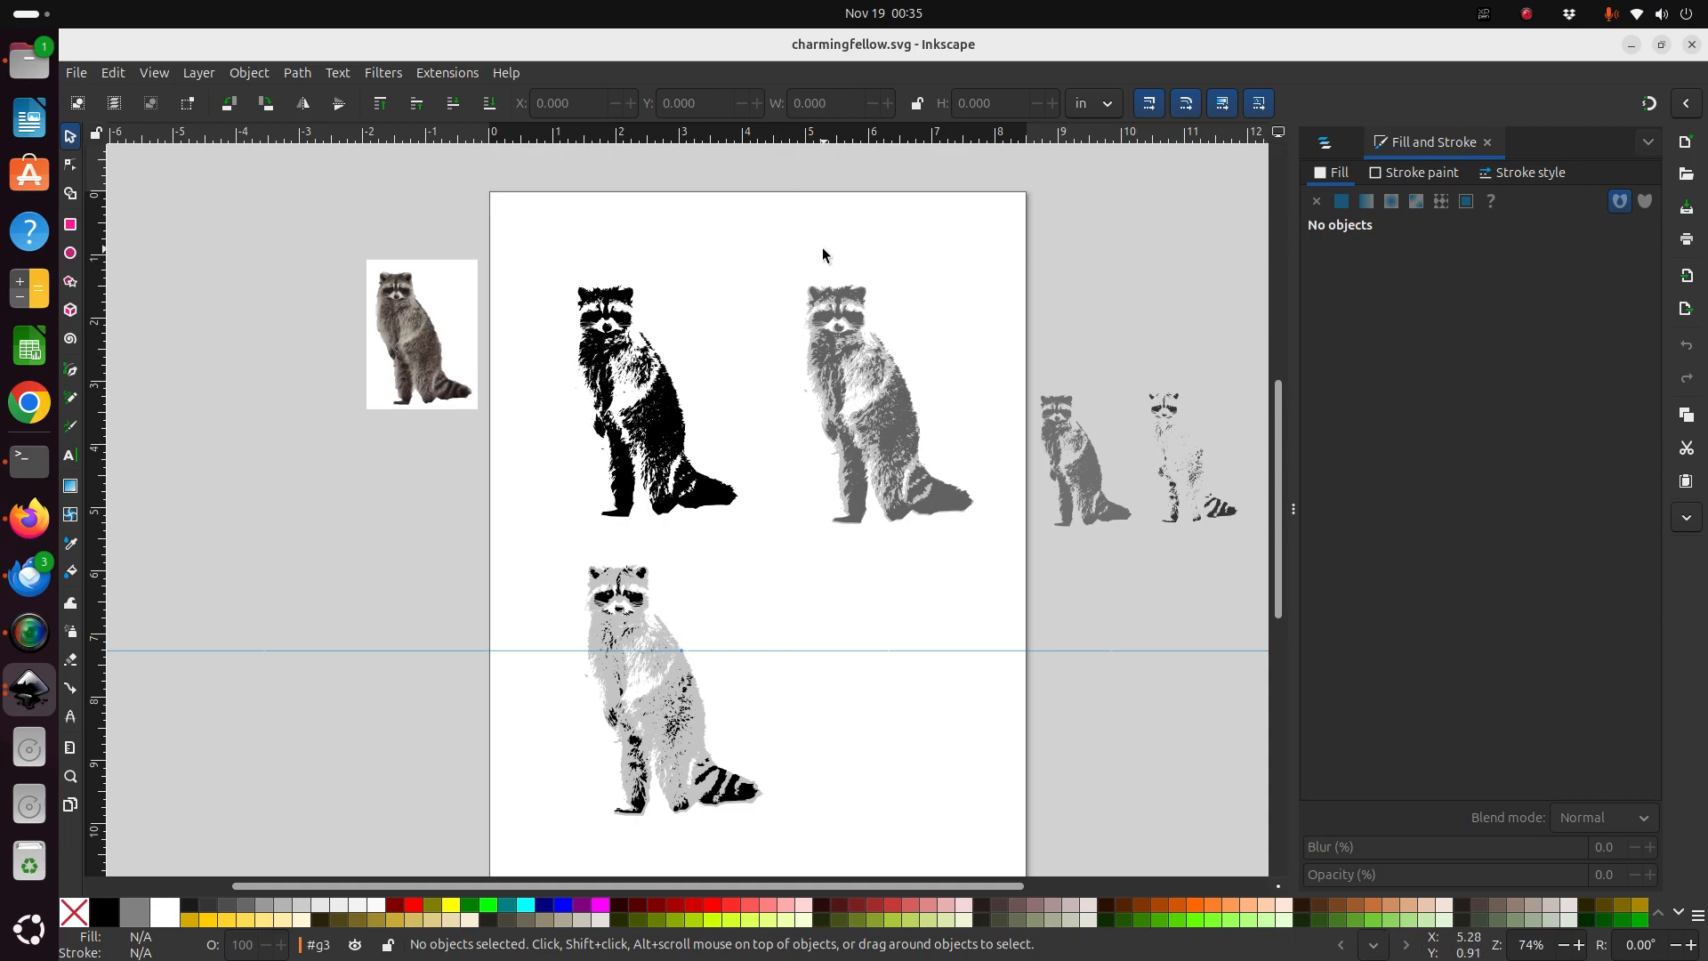
Start opening another file and browse to the Downloads folder.
left_click(78, 73)
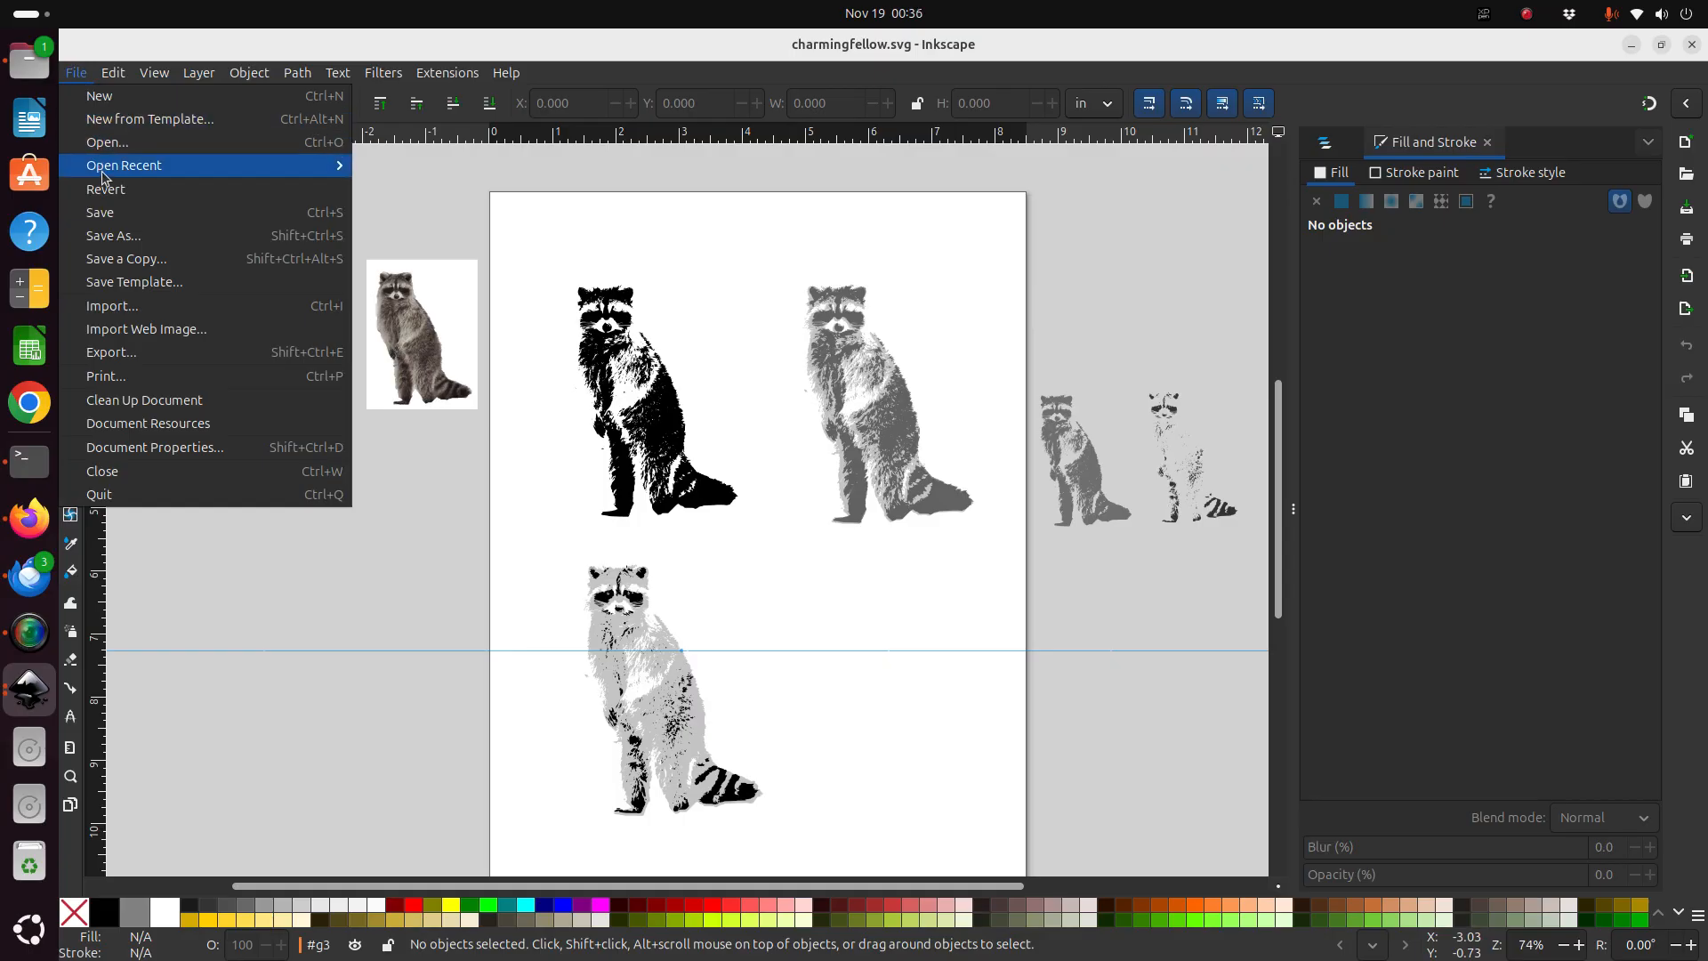
left_click(107, 142)
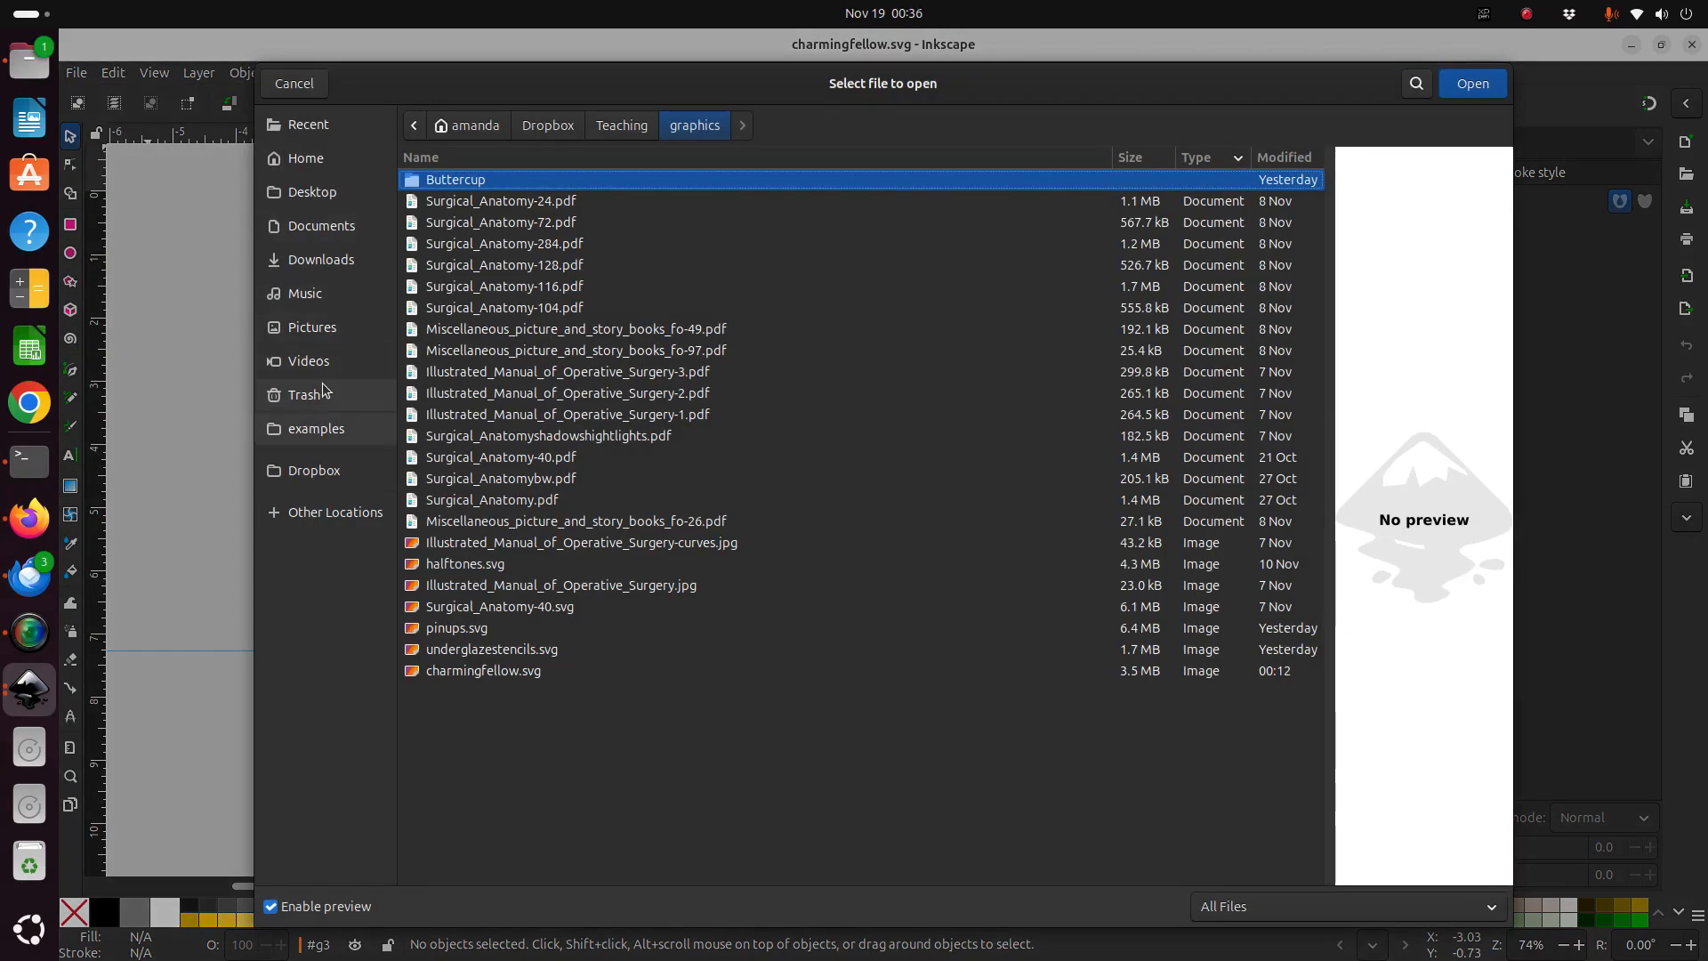
left_click(338, 261)
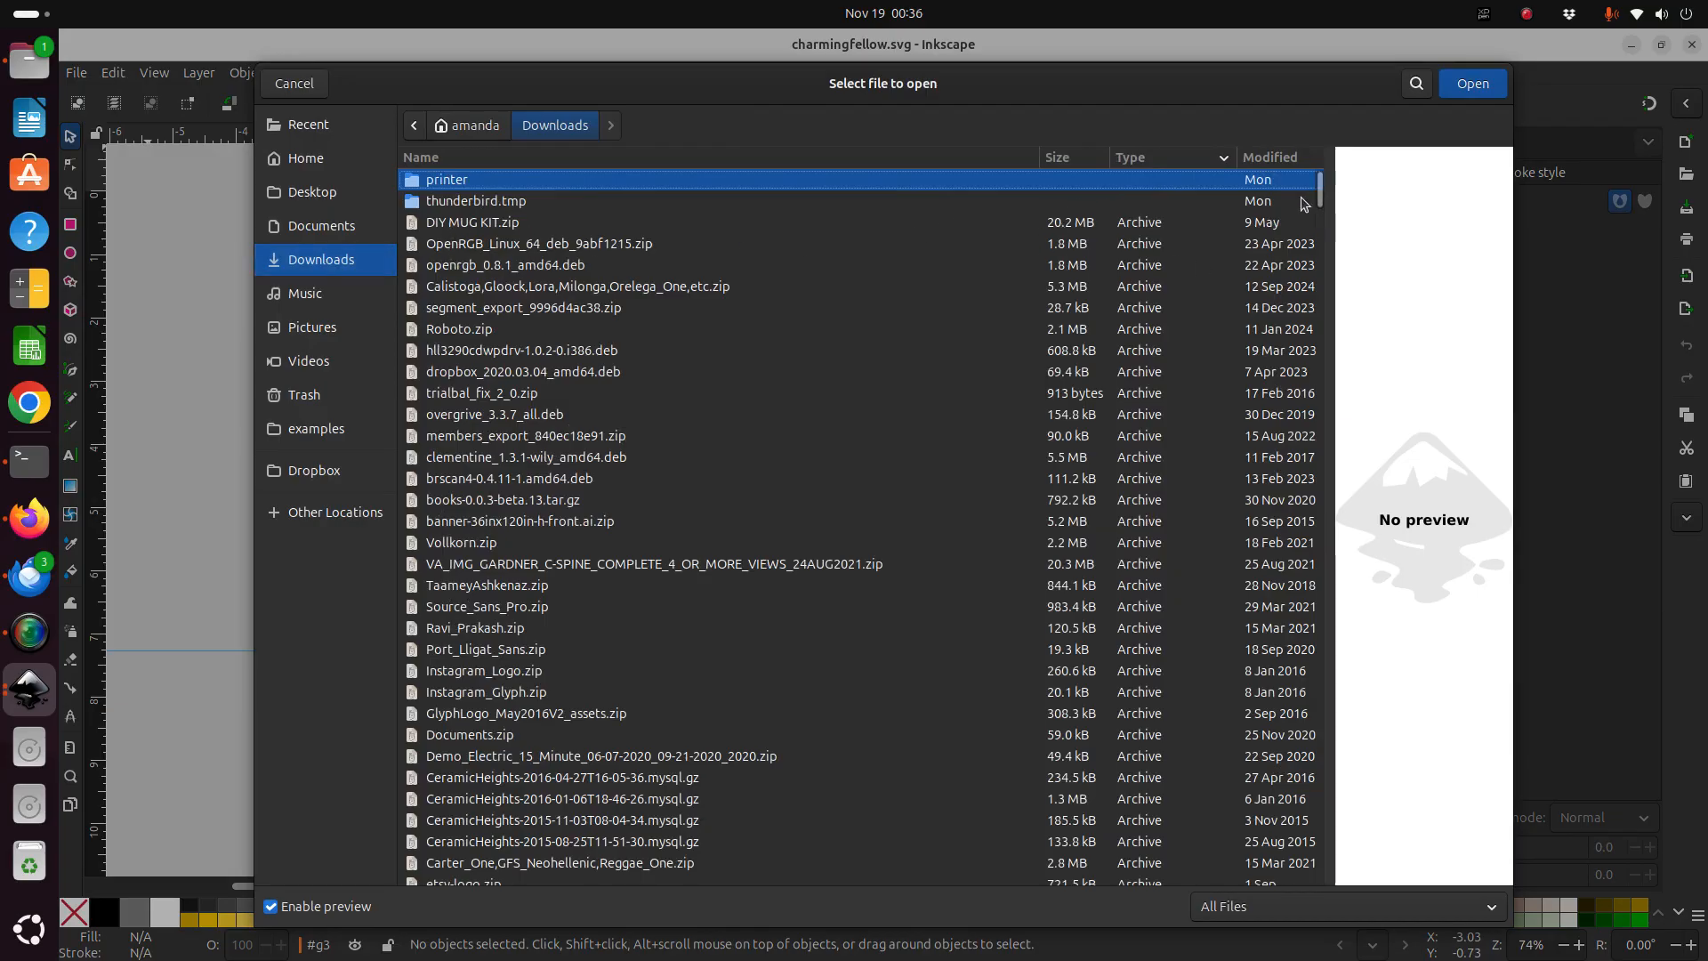
Search the Downloads folder for "charm", clear the search and return to the full file list.
scroll(1181, 384, "down", 5)
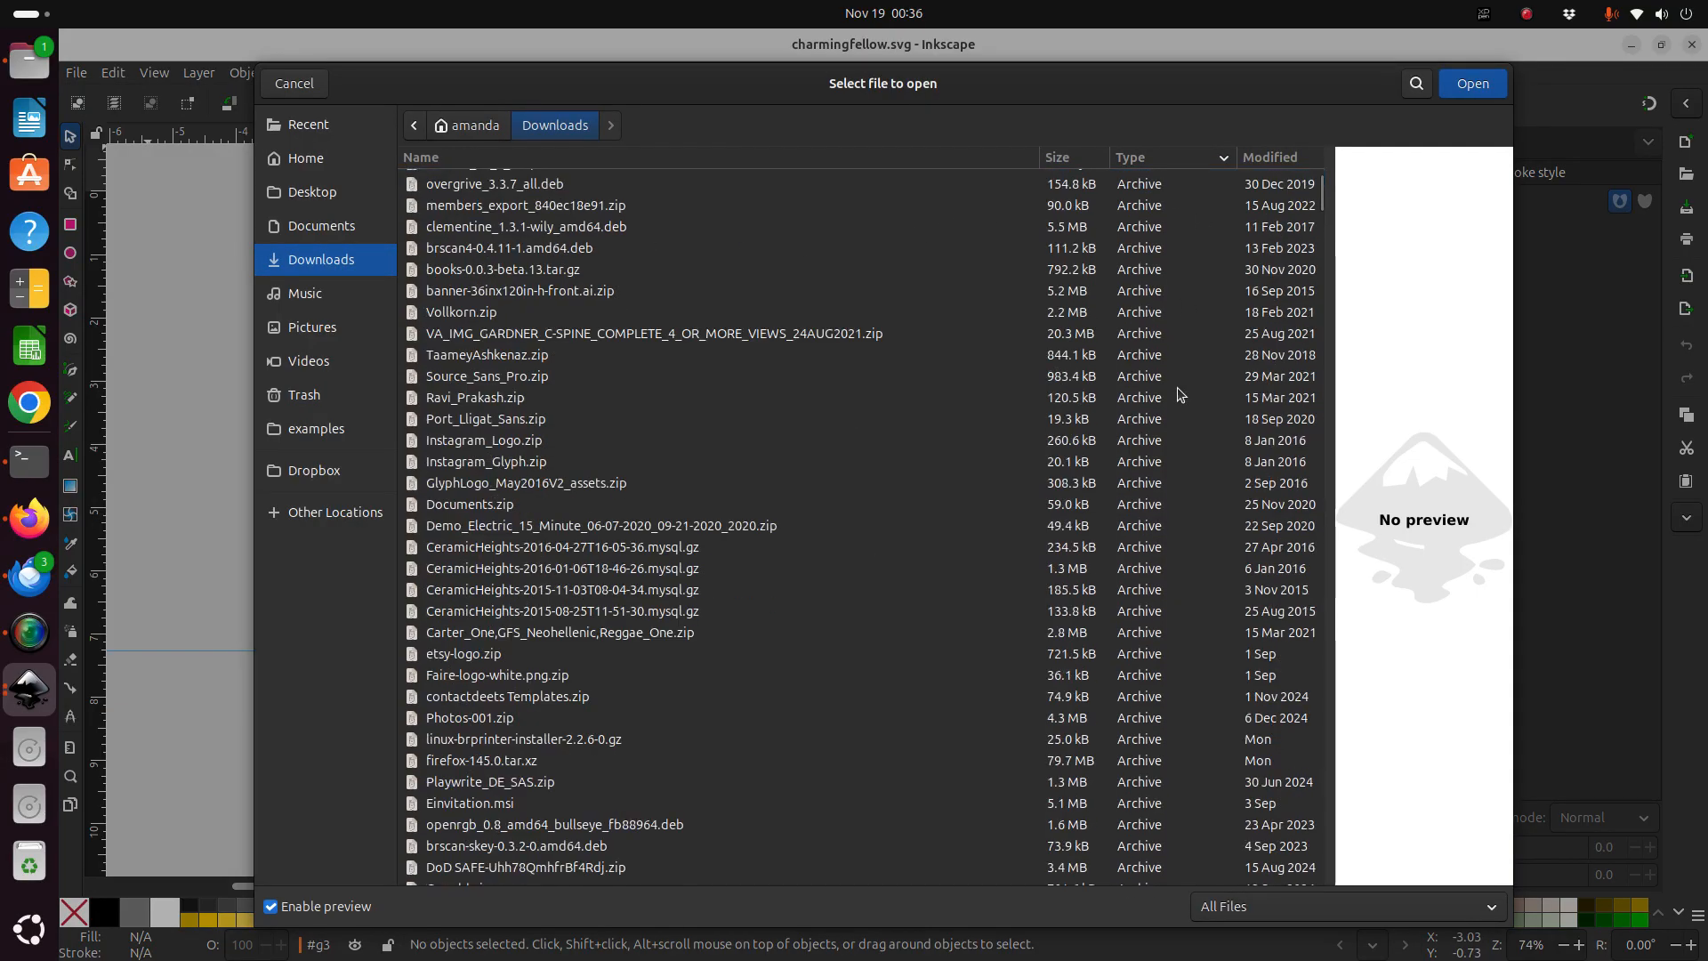
mouse_move(1318, 188)
left_mouse_down()
mouse_move(1355, 411)
mouse_move(1342, 183)
left_mouse_up()
left_click(1415, 89)
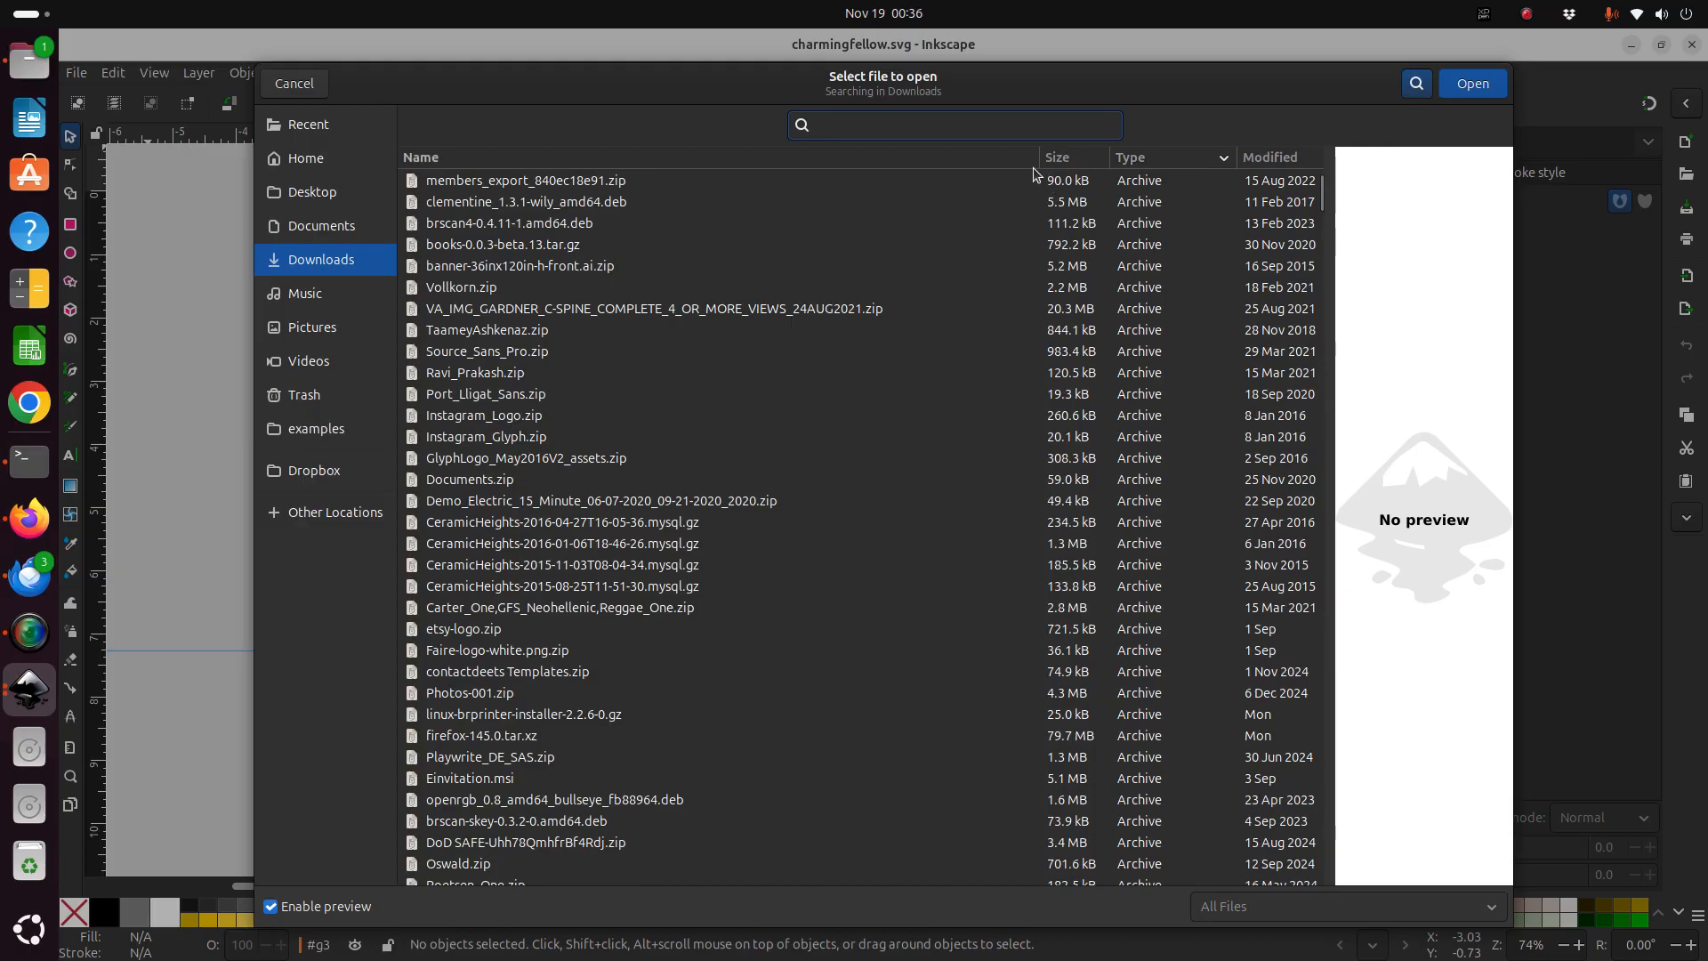
type("charm")
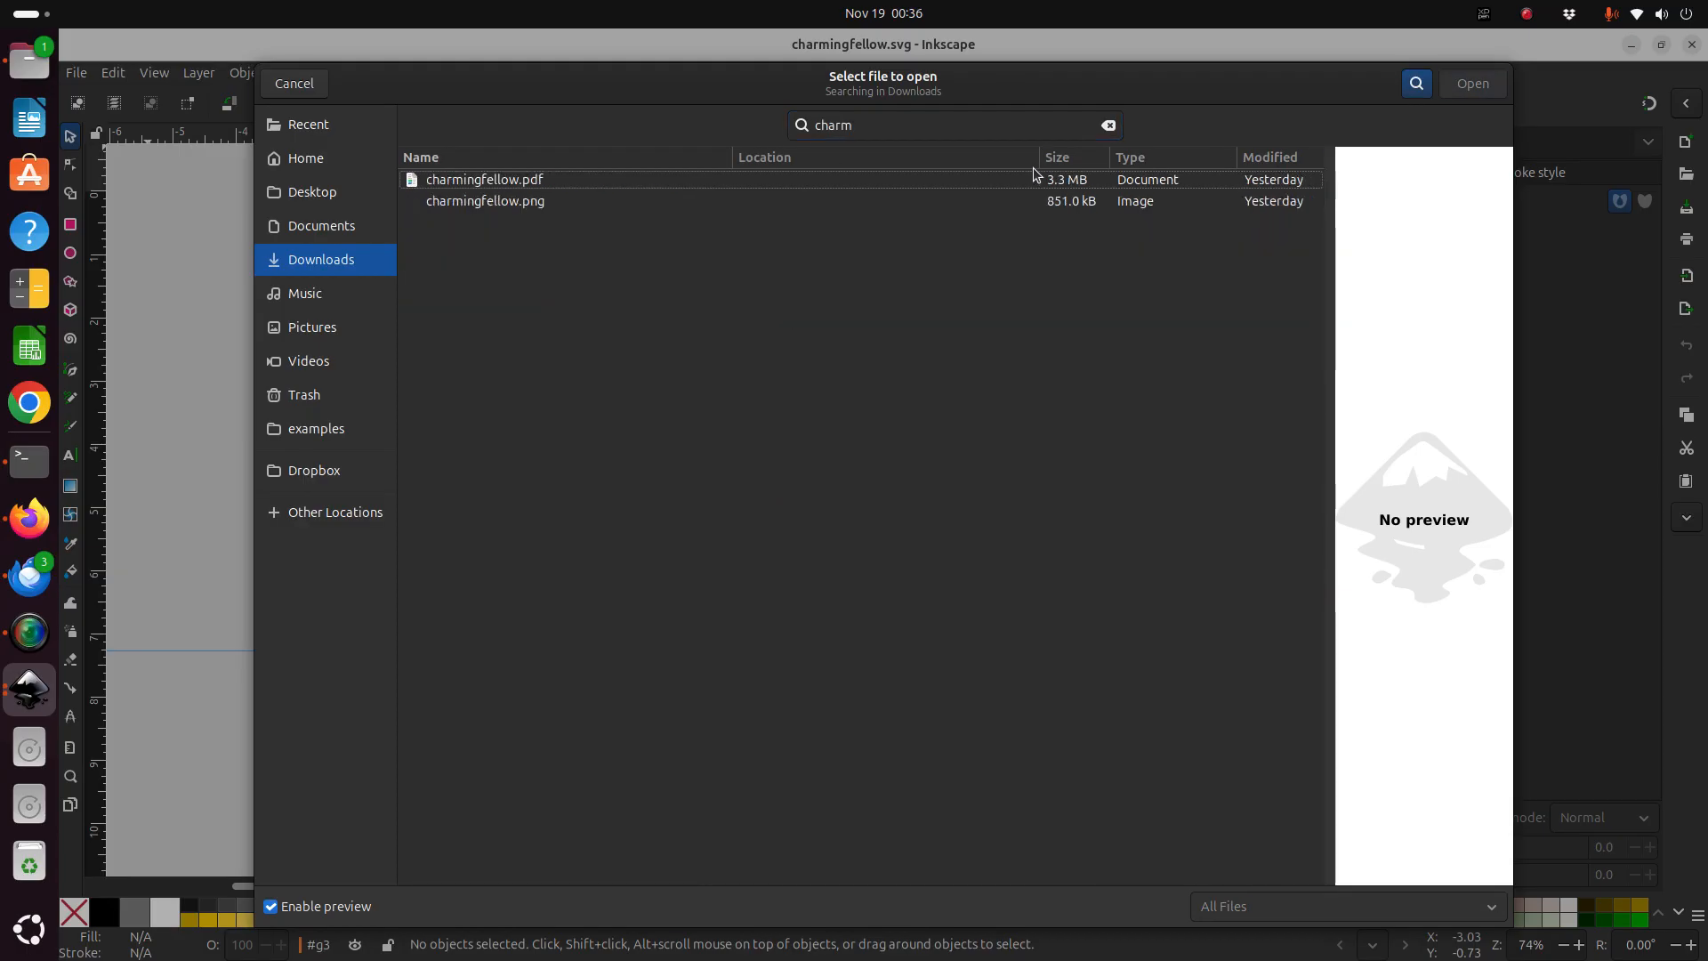
left_click(1110, 127)
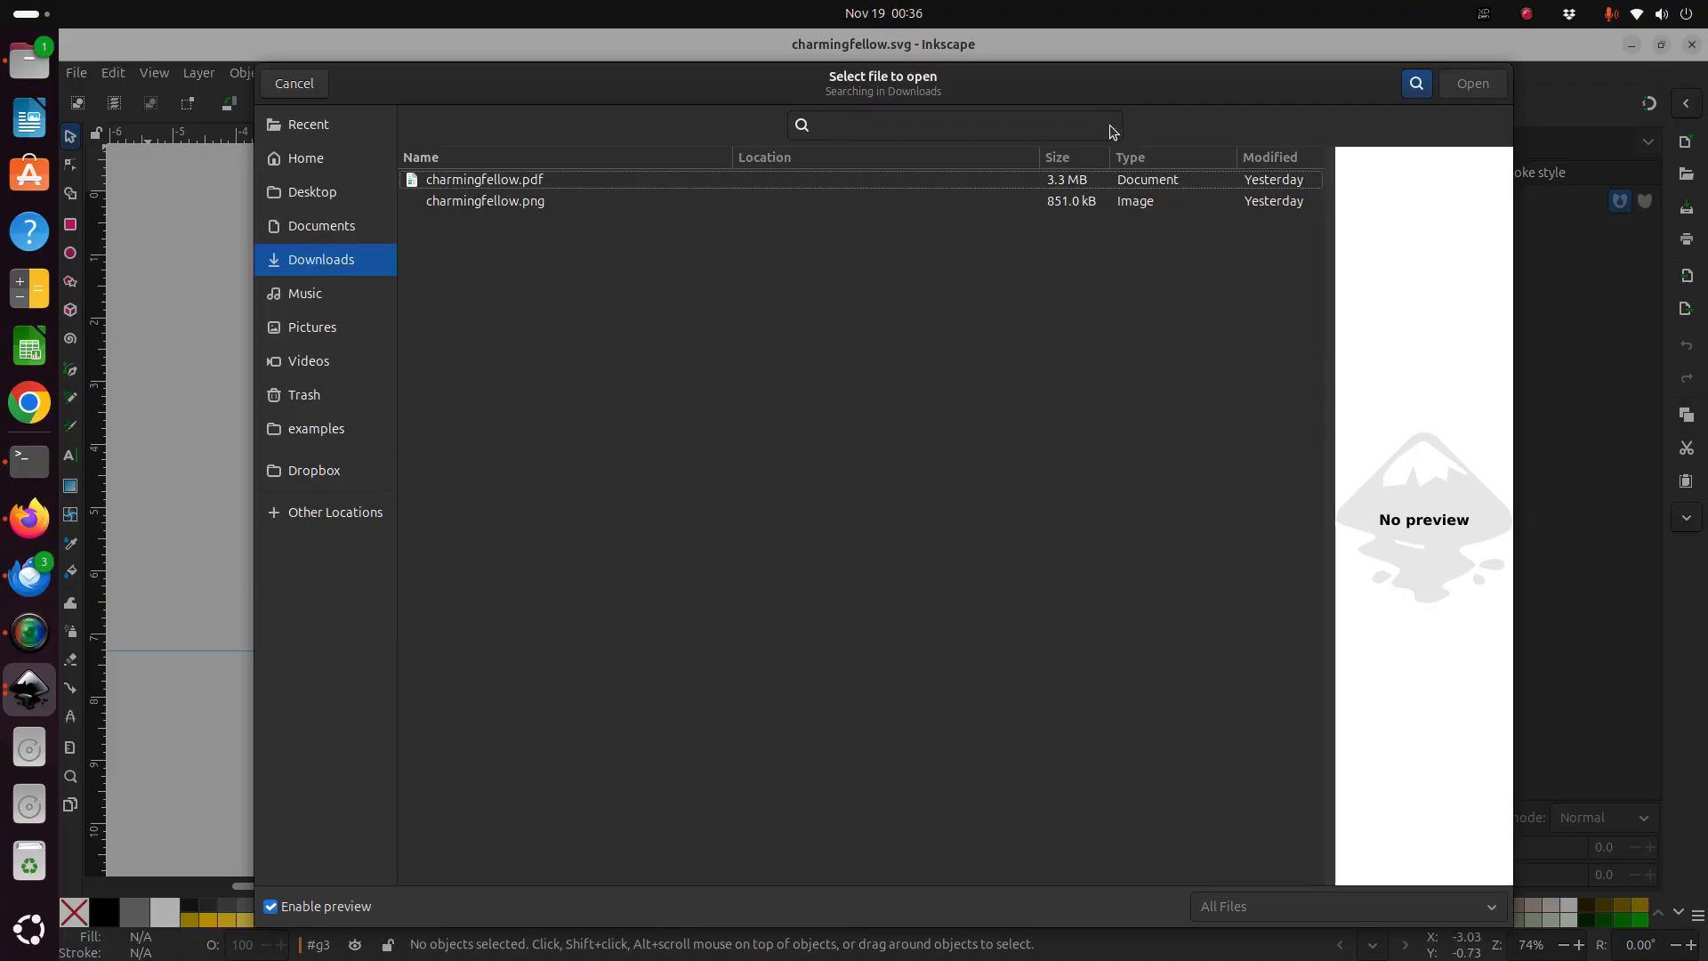
left_click(354, 272)
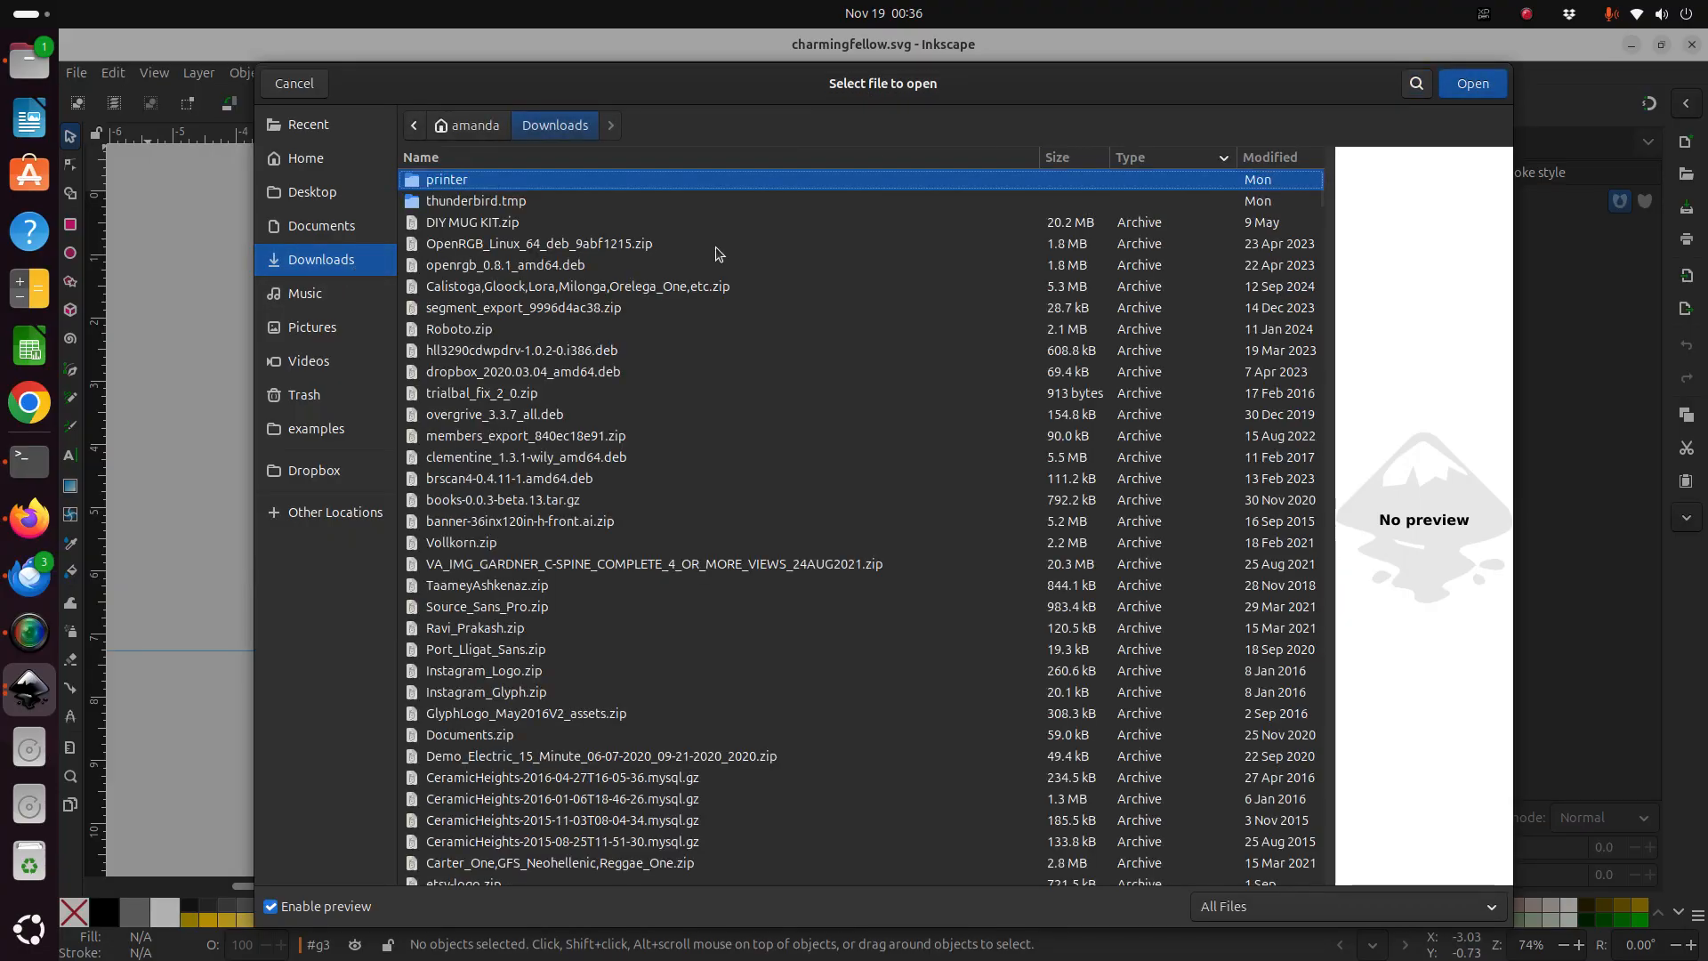
Sort the files by newest modified and open I heart racoons.pdf using internal import with embedded images and pages imported.
left_click(1302, 160)
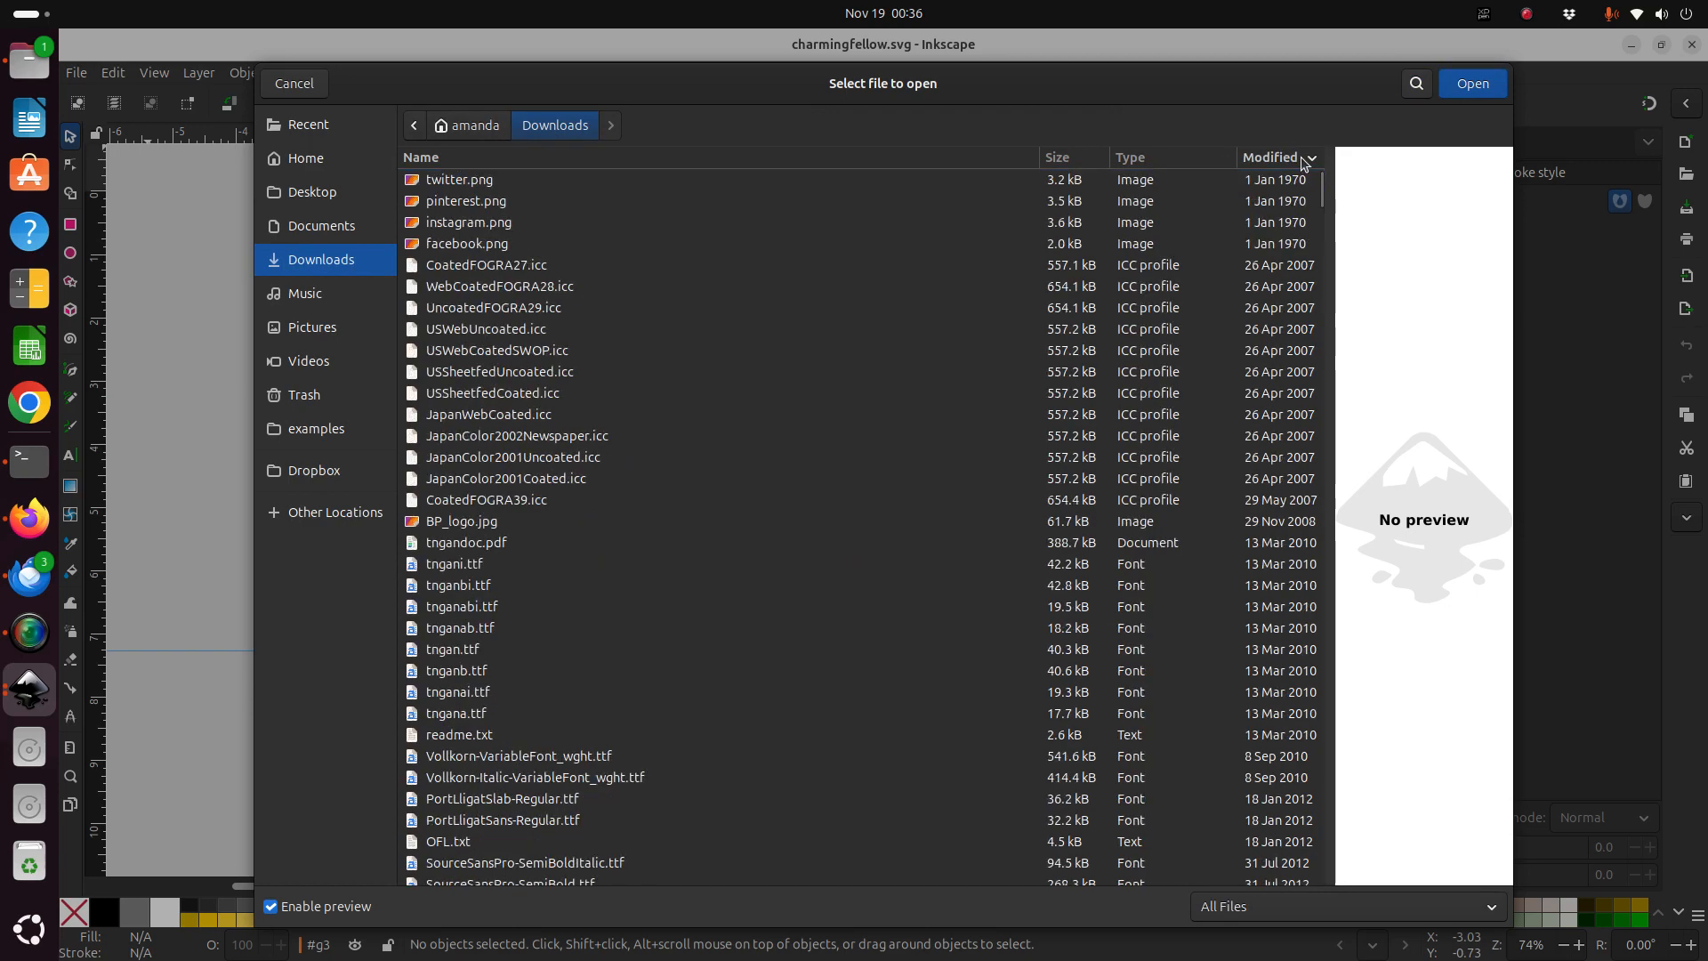
left_click(1303, 160)
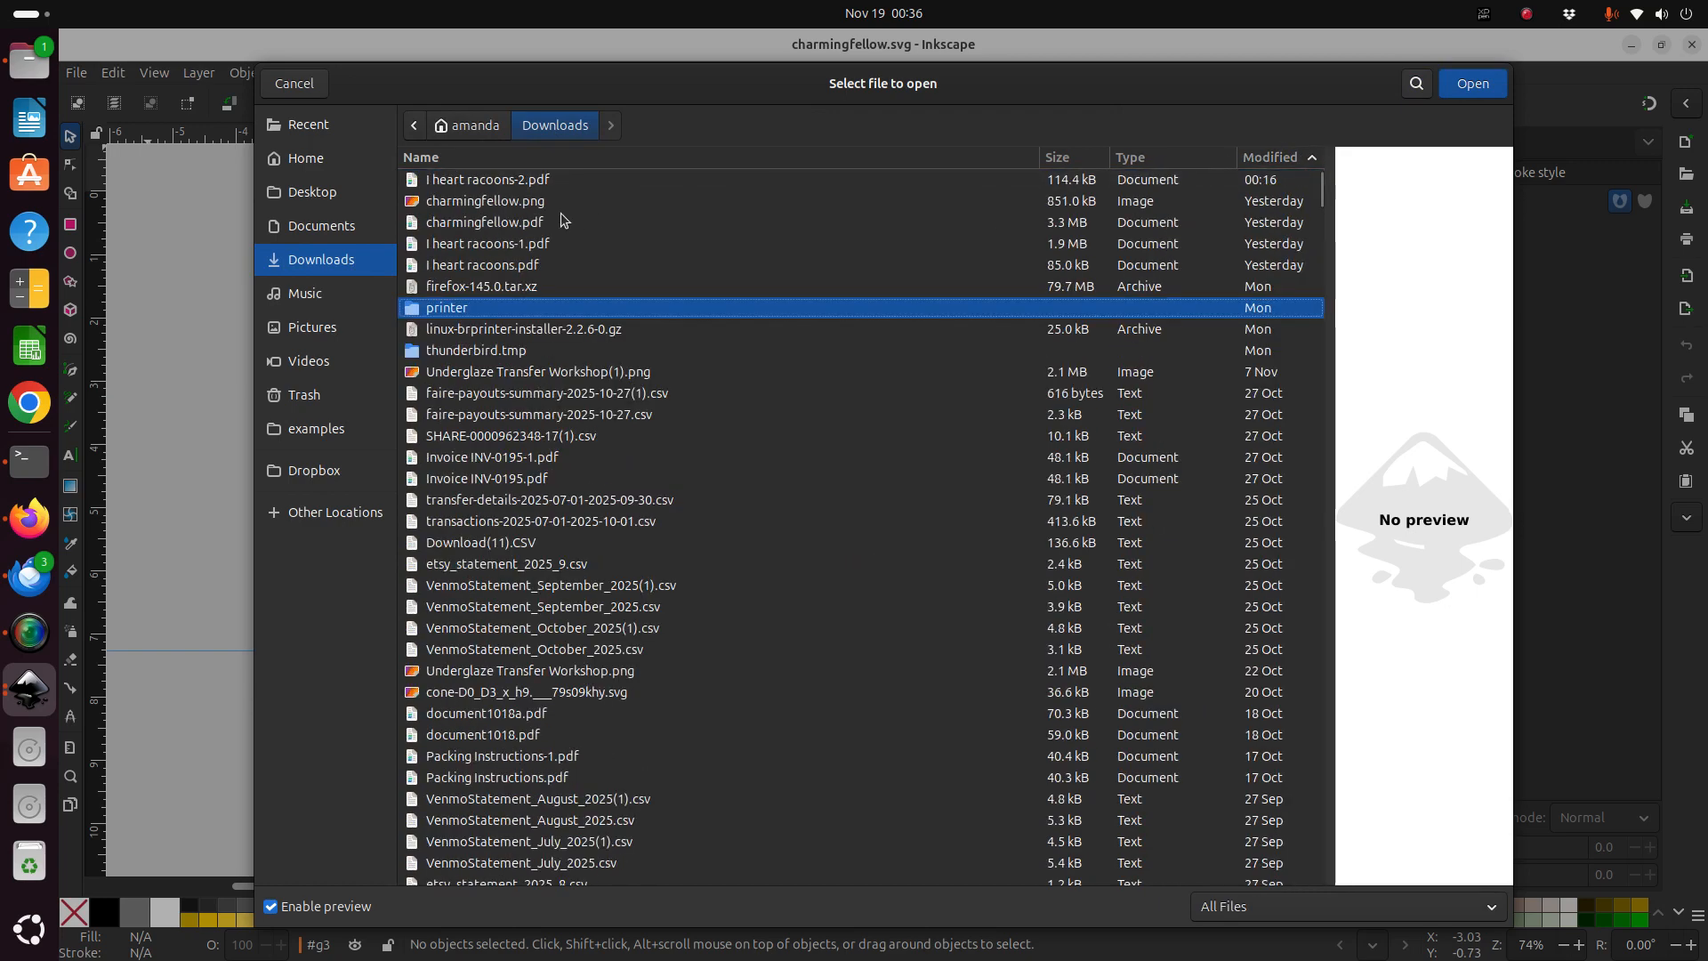
left_click(524, 246)
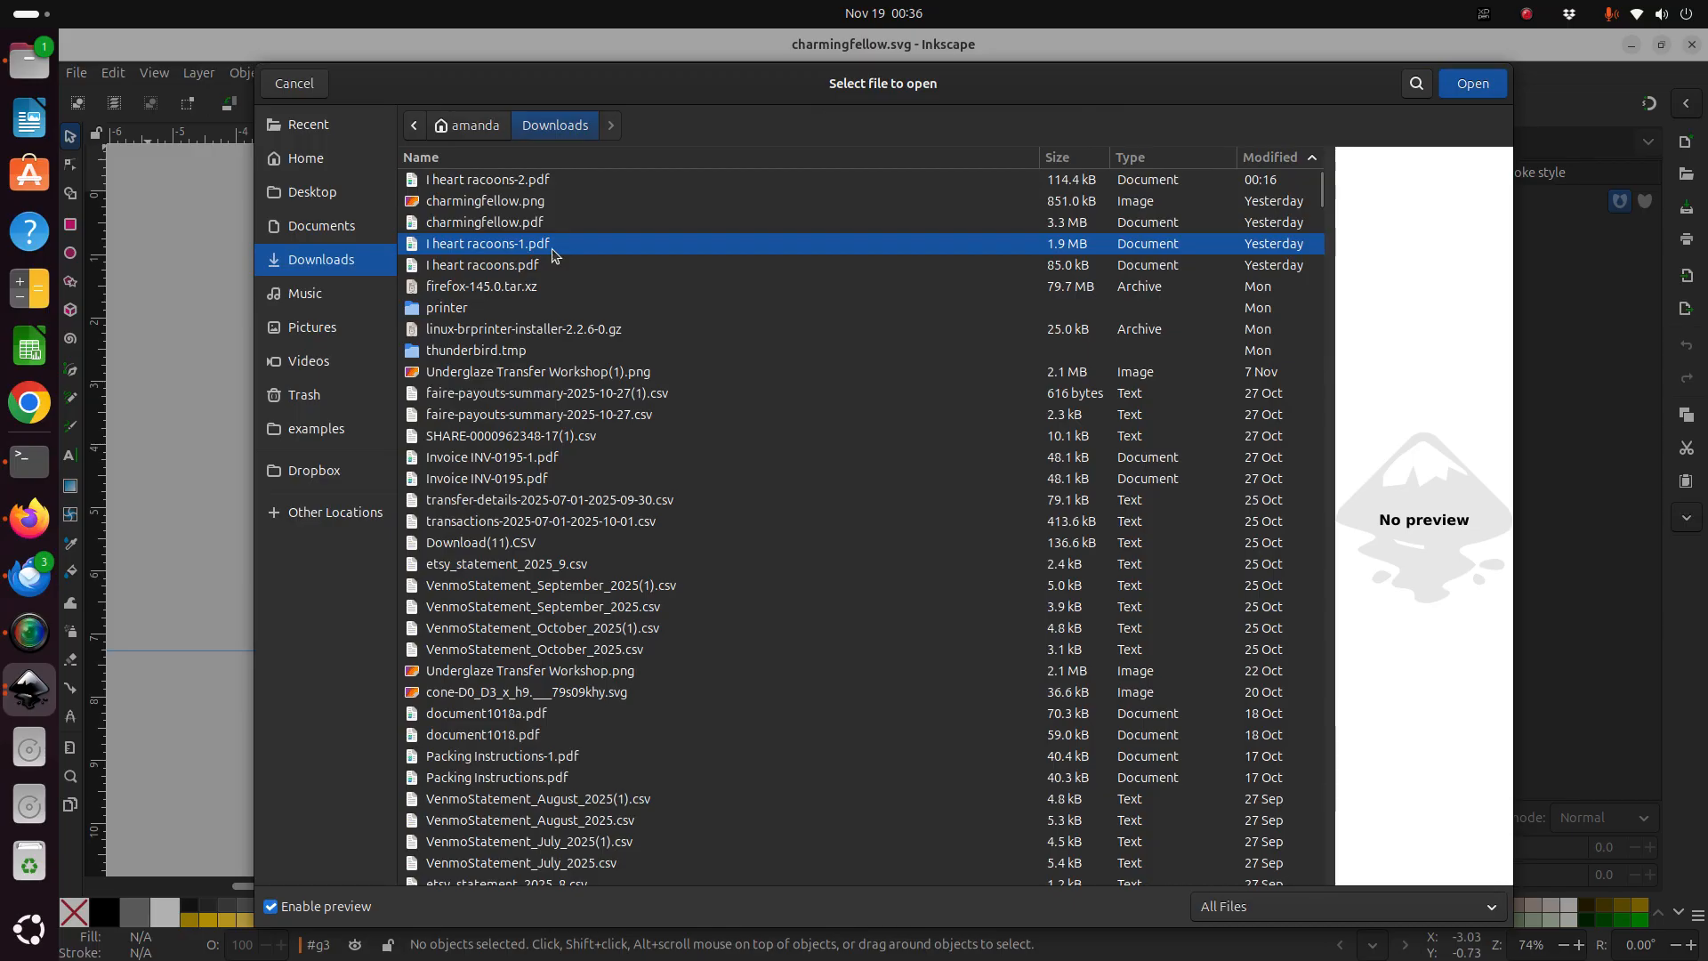
left_click(541, 264)
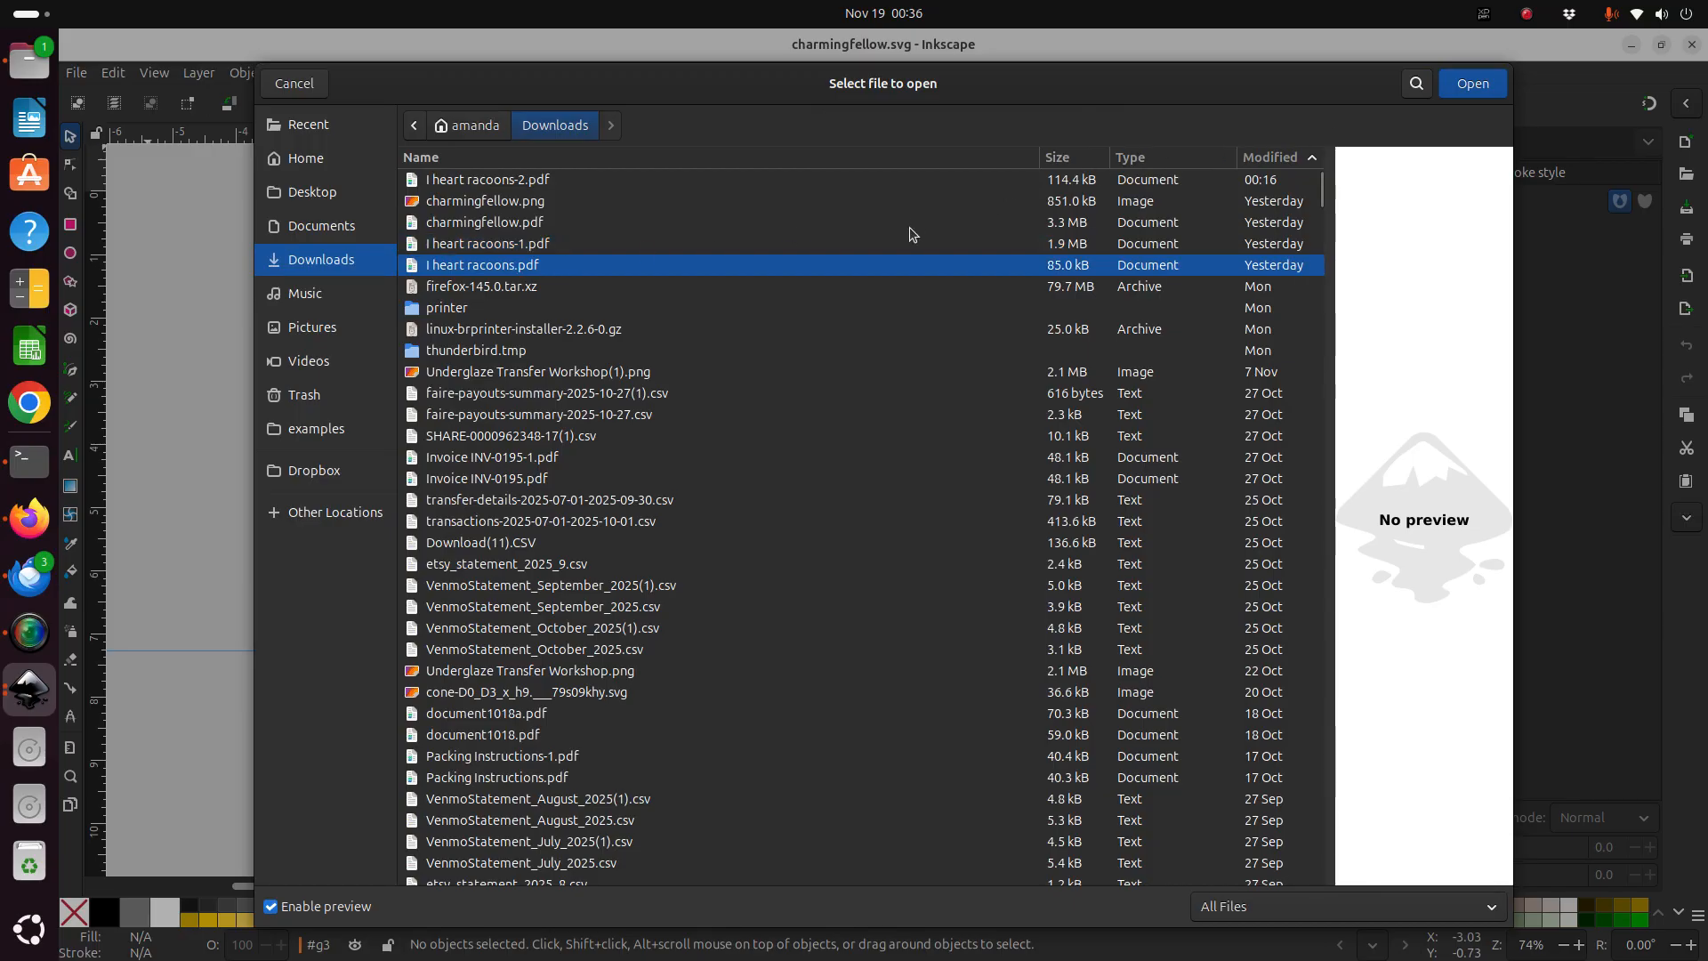
left_click(1471, 87)
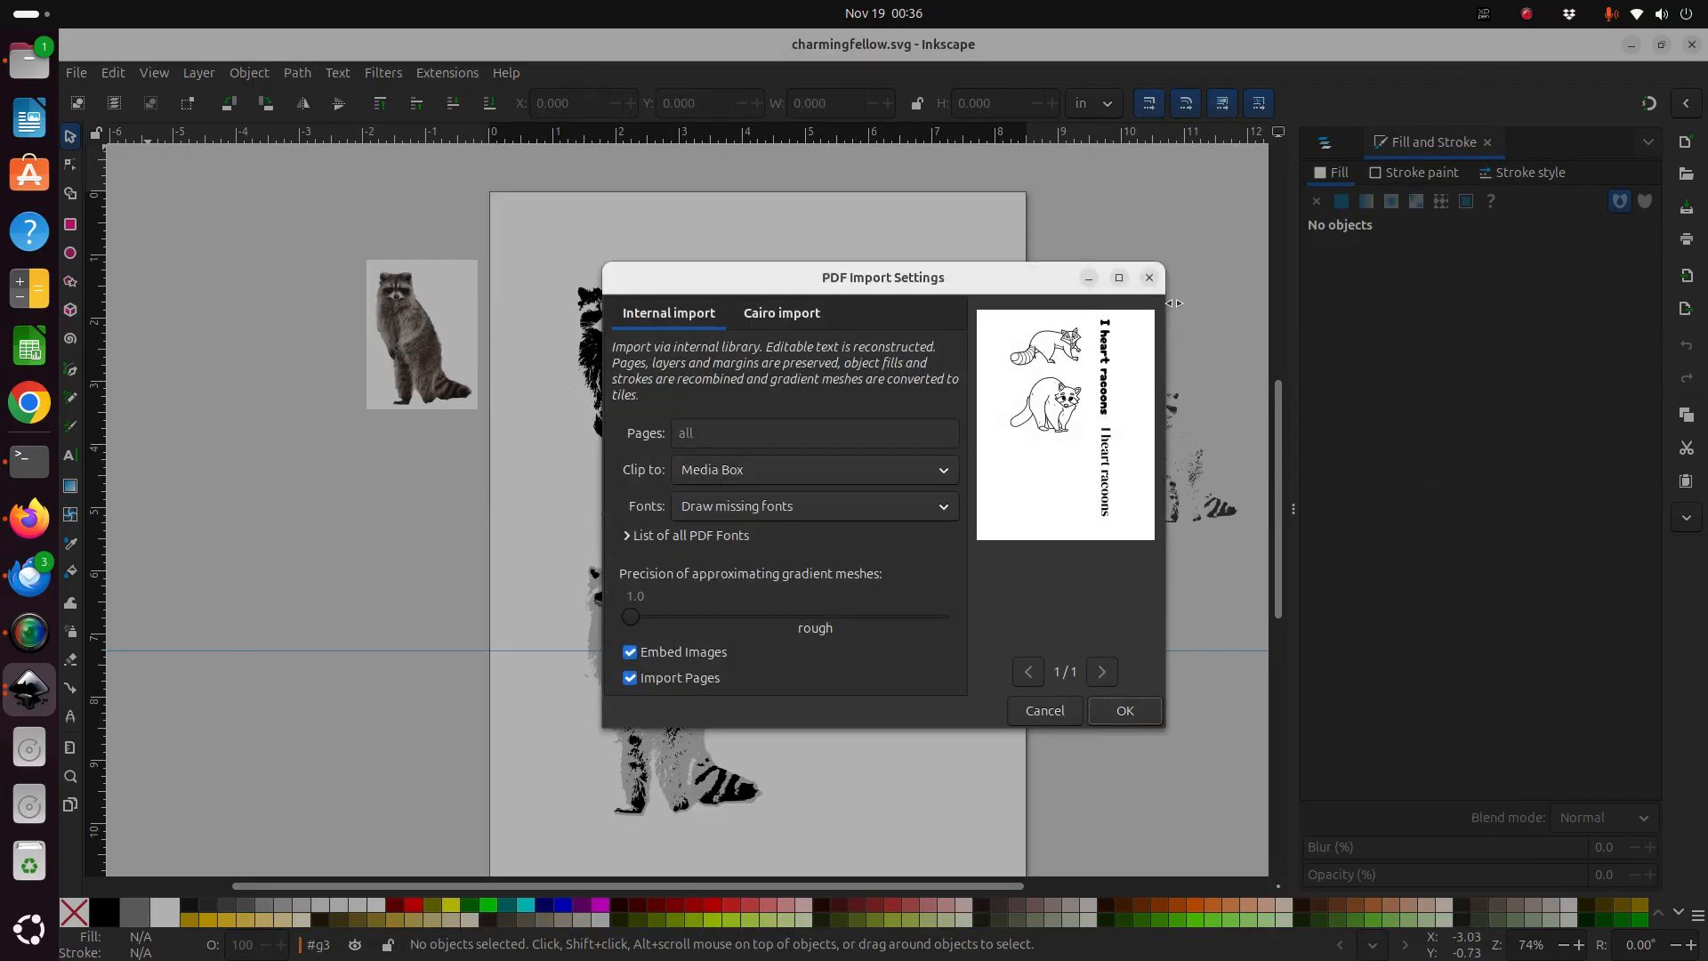
left_click(1105, 703)
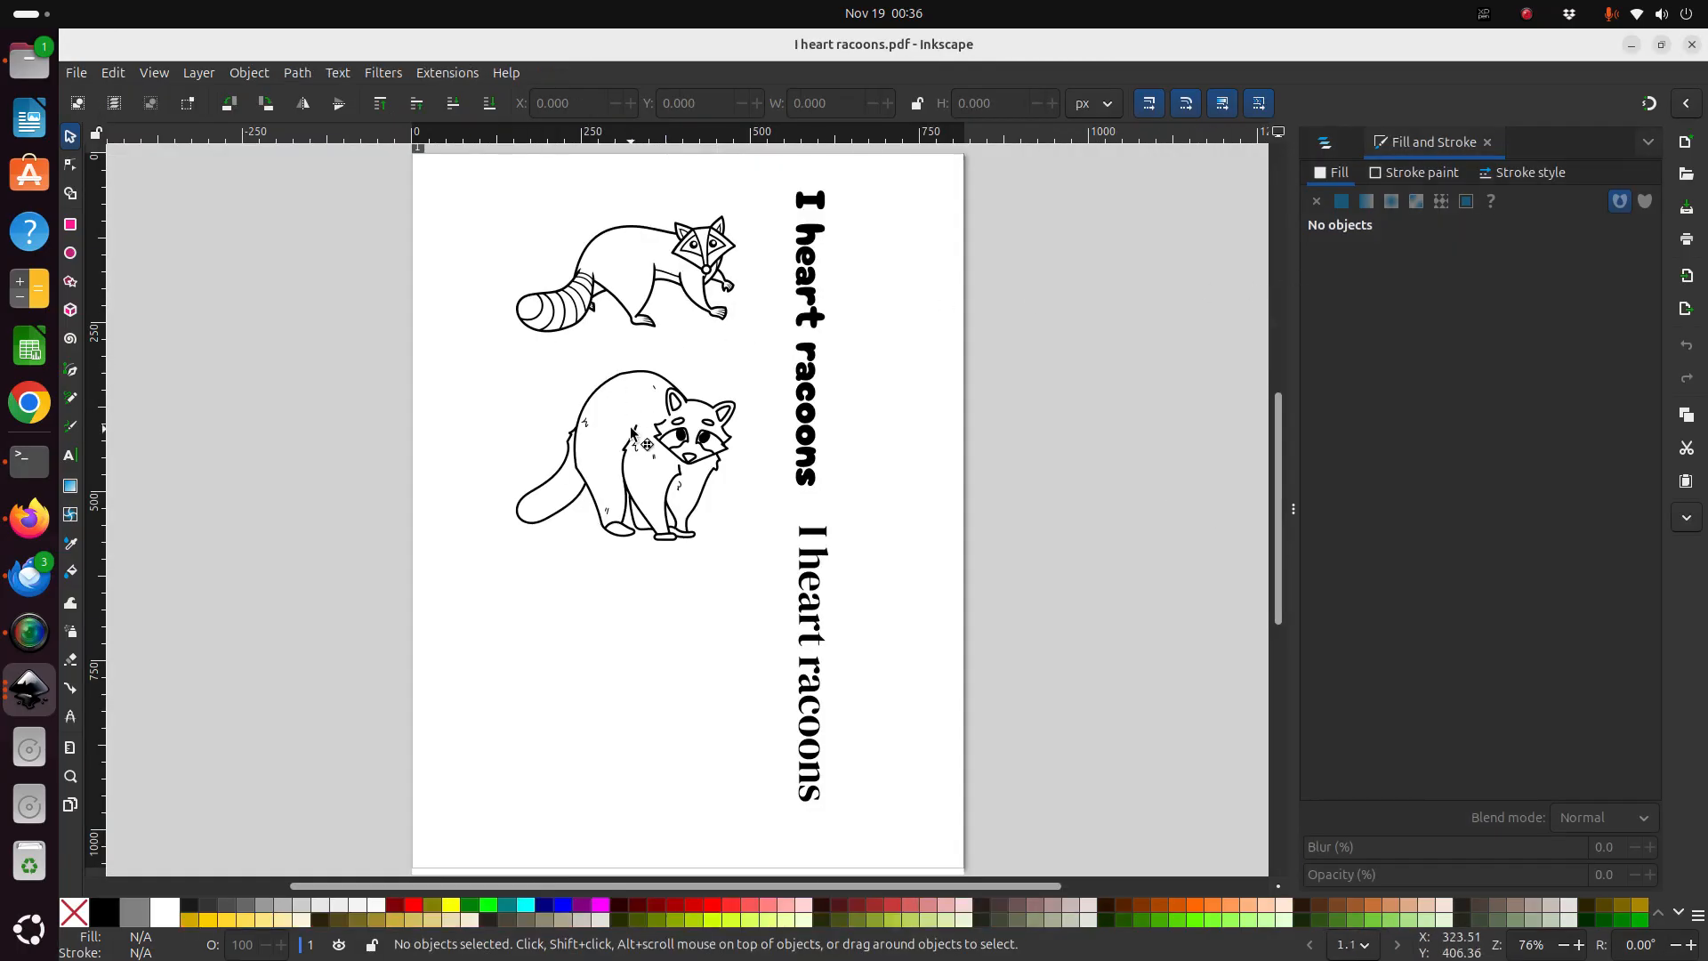
Enter the lower raccoon's group and move only its main outline path down to about X 119 px, Y 448 px.
left_click(654, 431)
double_click(654, 430)
left_click(672, 429)
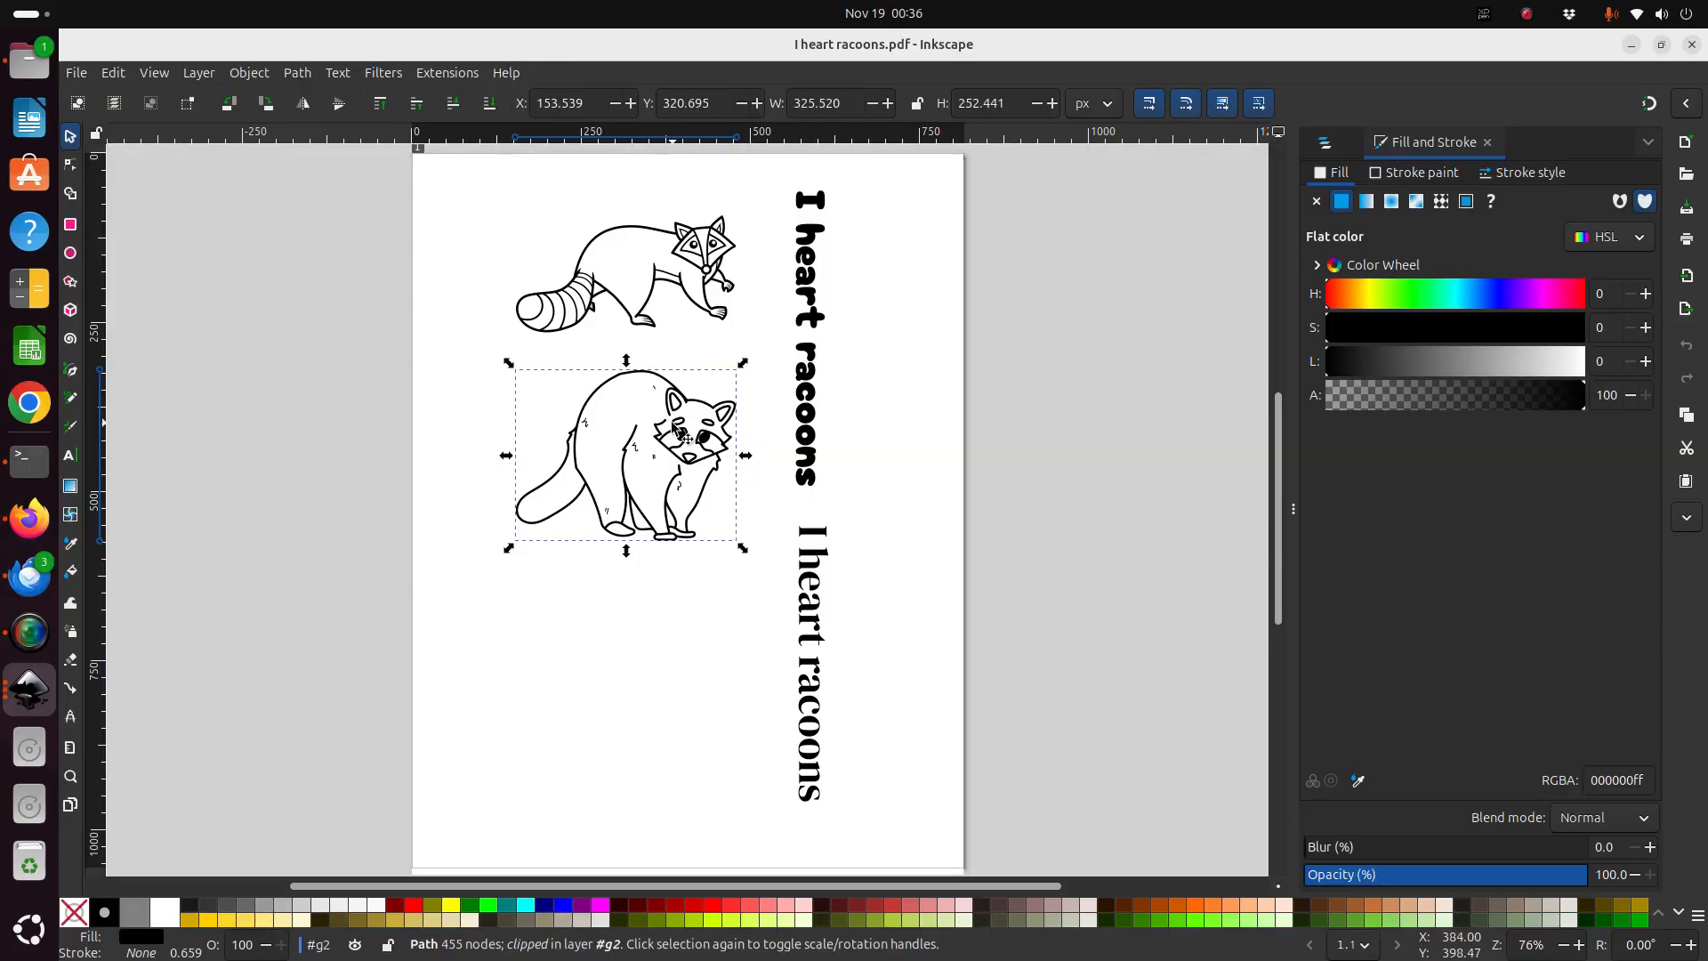
left_click_drag(673, 428, 652, 514)
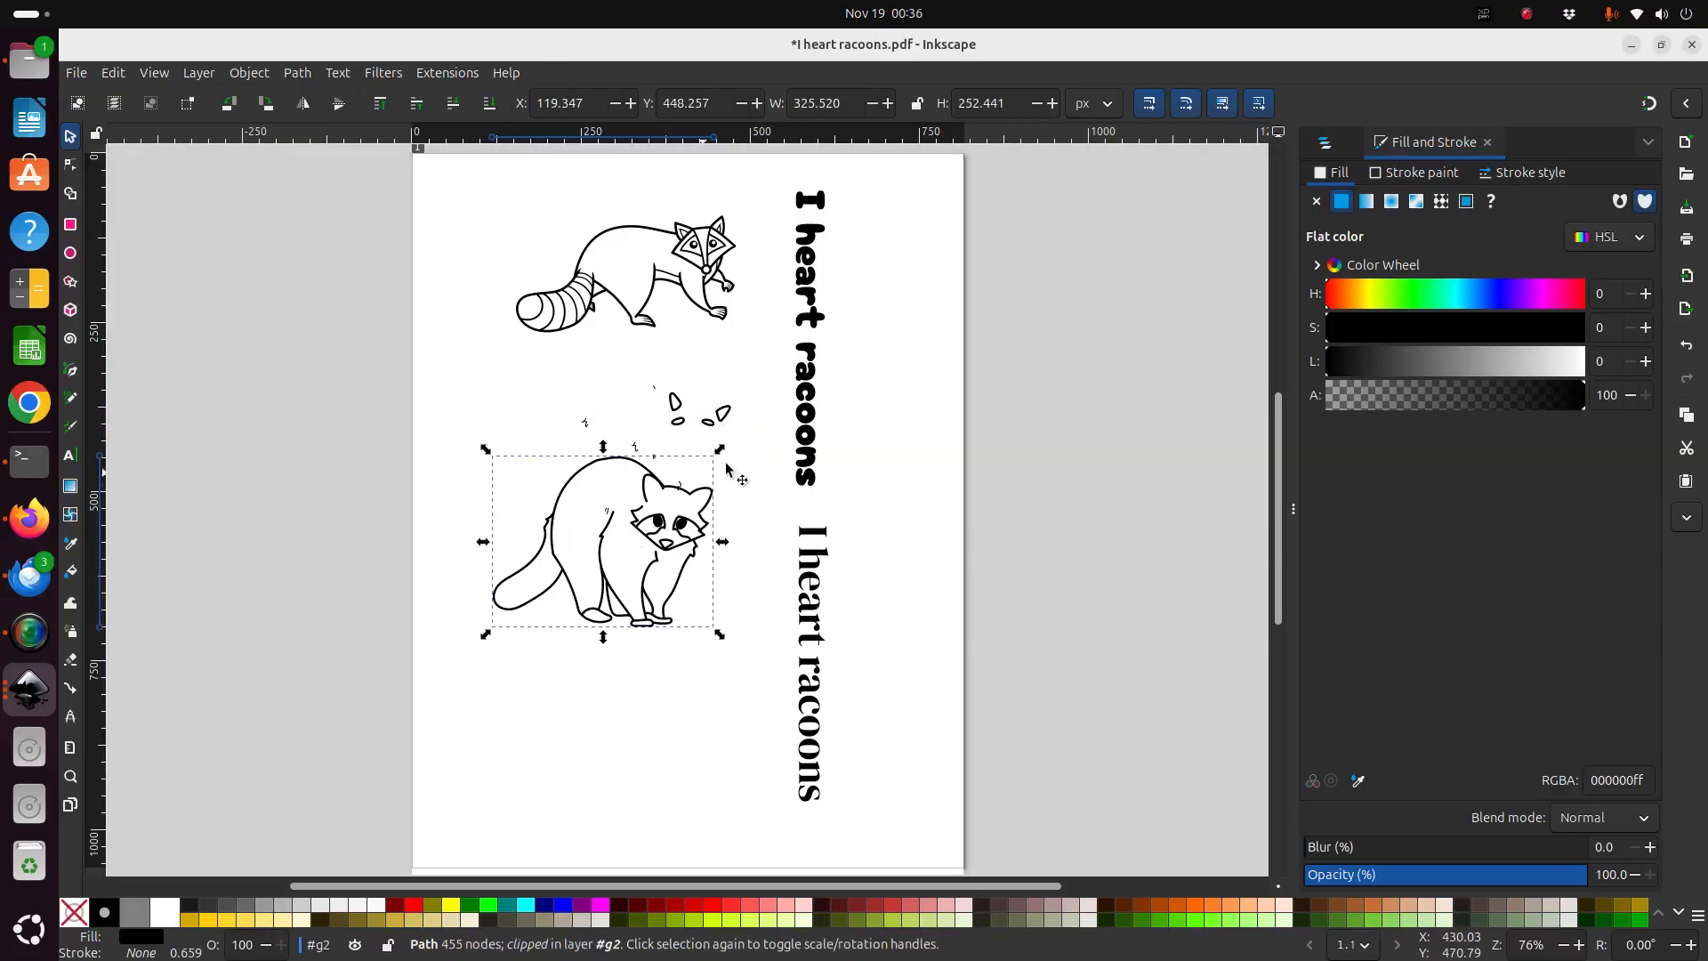
Try moving the upper raccoon's outline path to about X 26 px, Y 118 px and undo the move.
left_click(685, 292)
left_click_drag(681, 287, 573, 299)
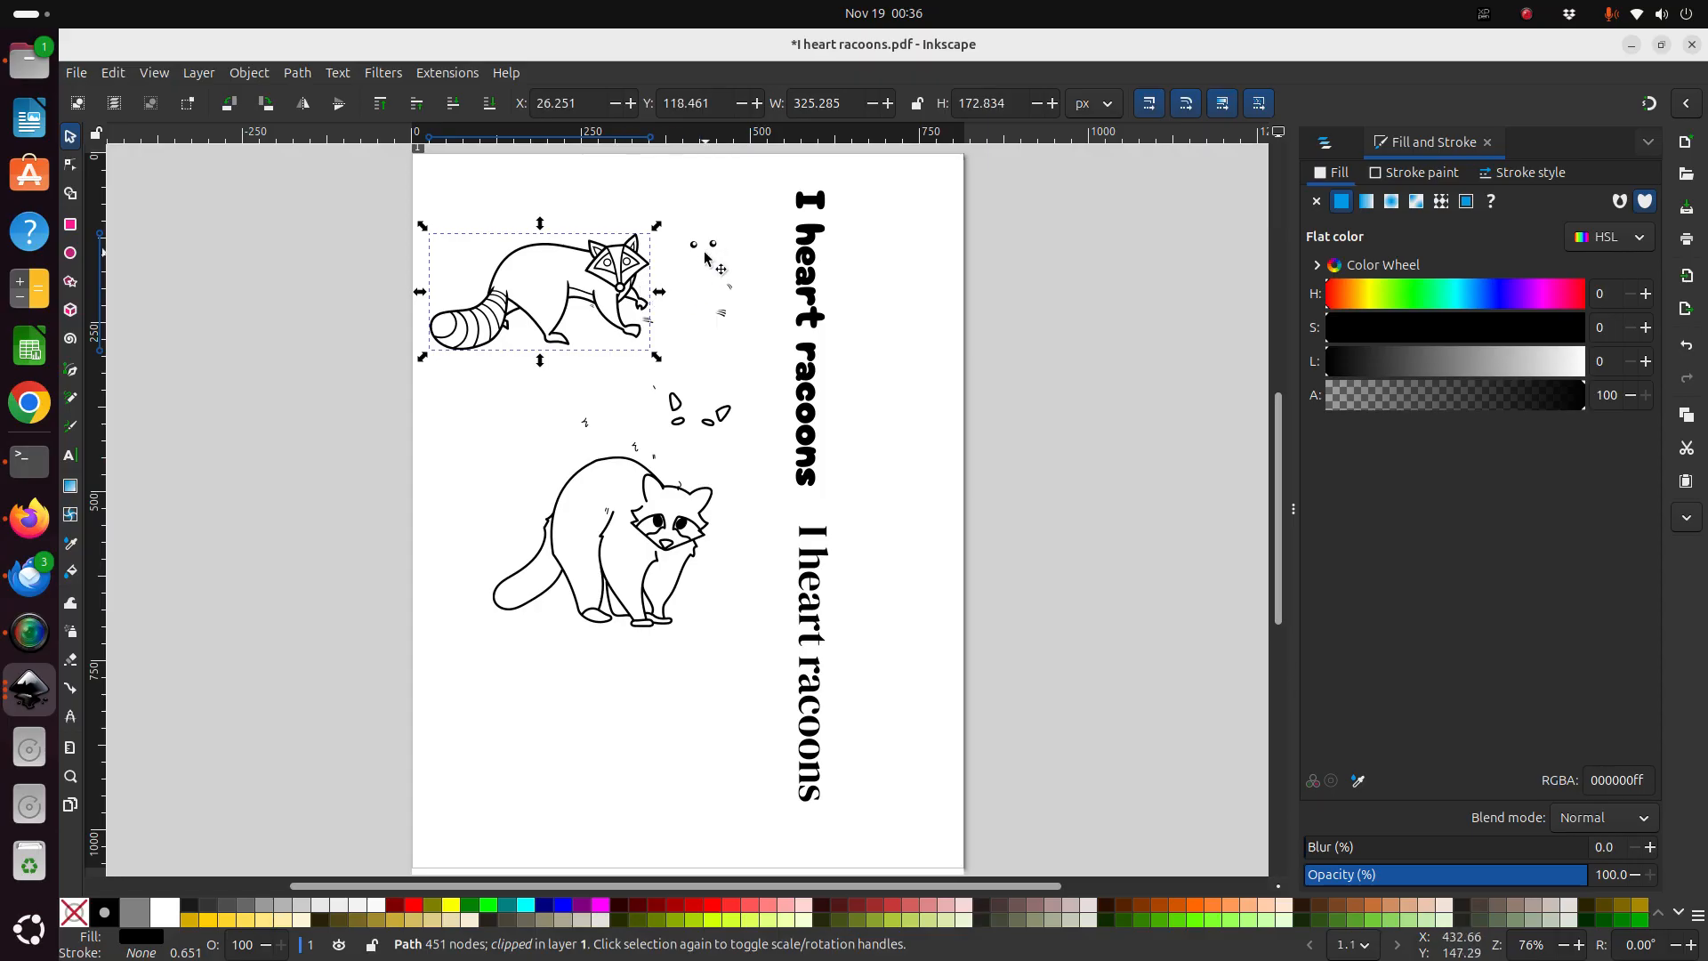
key("ctrl+z")
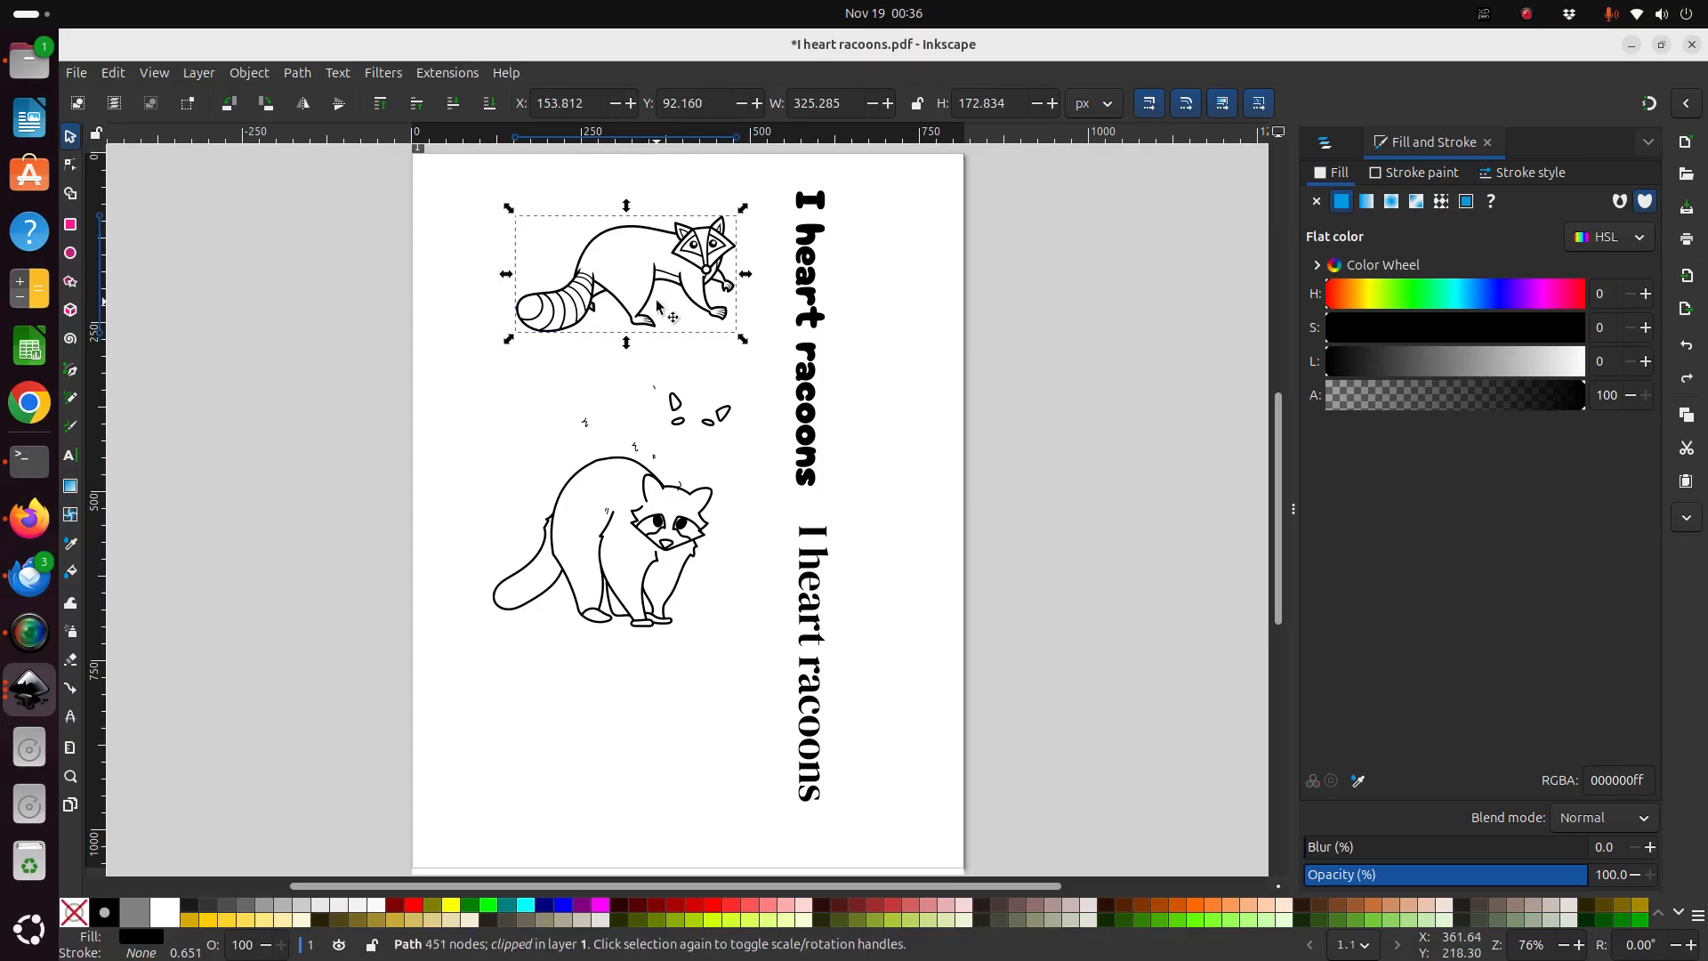
Move the clipped group containing the lower raccoon and its detached details down to about X 18 px, Y 155 px.
left_click(635, 256)
left_click_drag(488, 209, 501, 307)
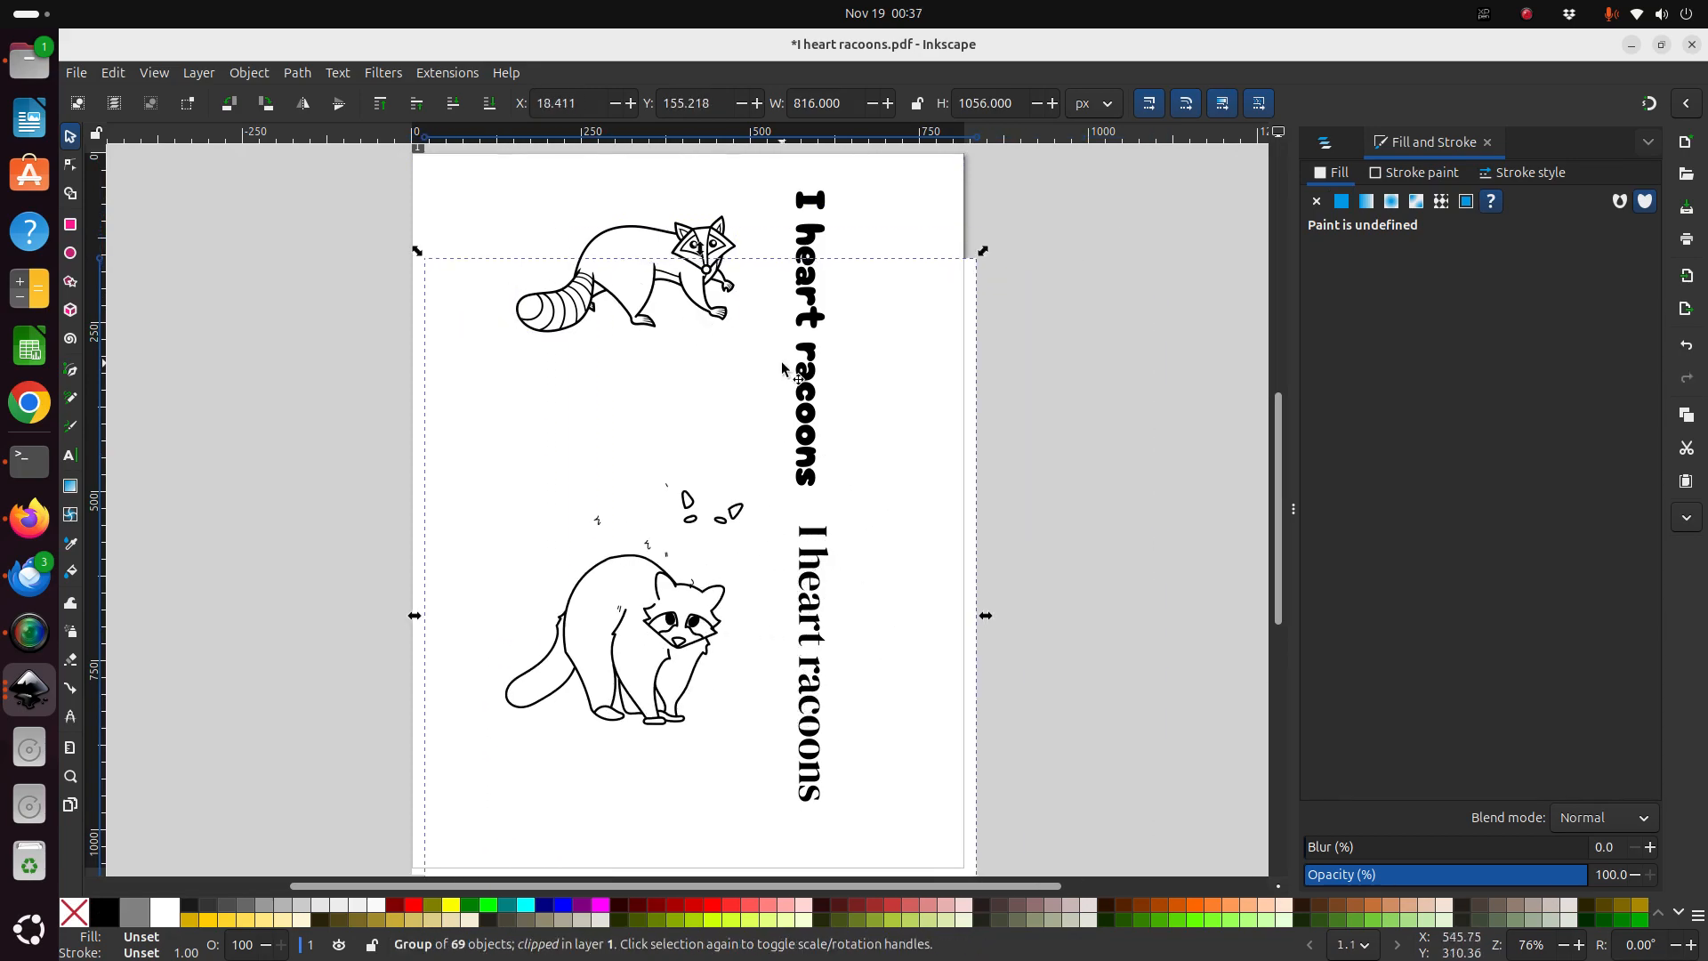
Undo the clipped raccoon group's last move and try converting the bold "I heart racoons" lettering with Object to Path.
key("ctrl+z")
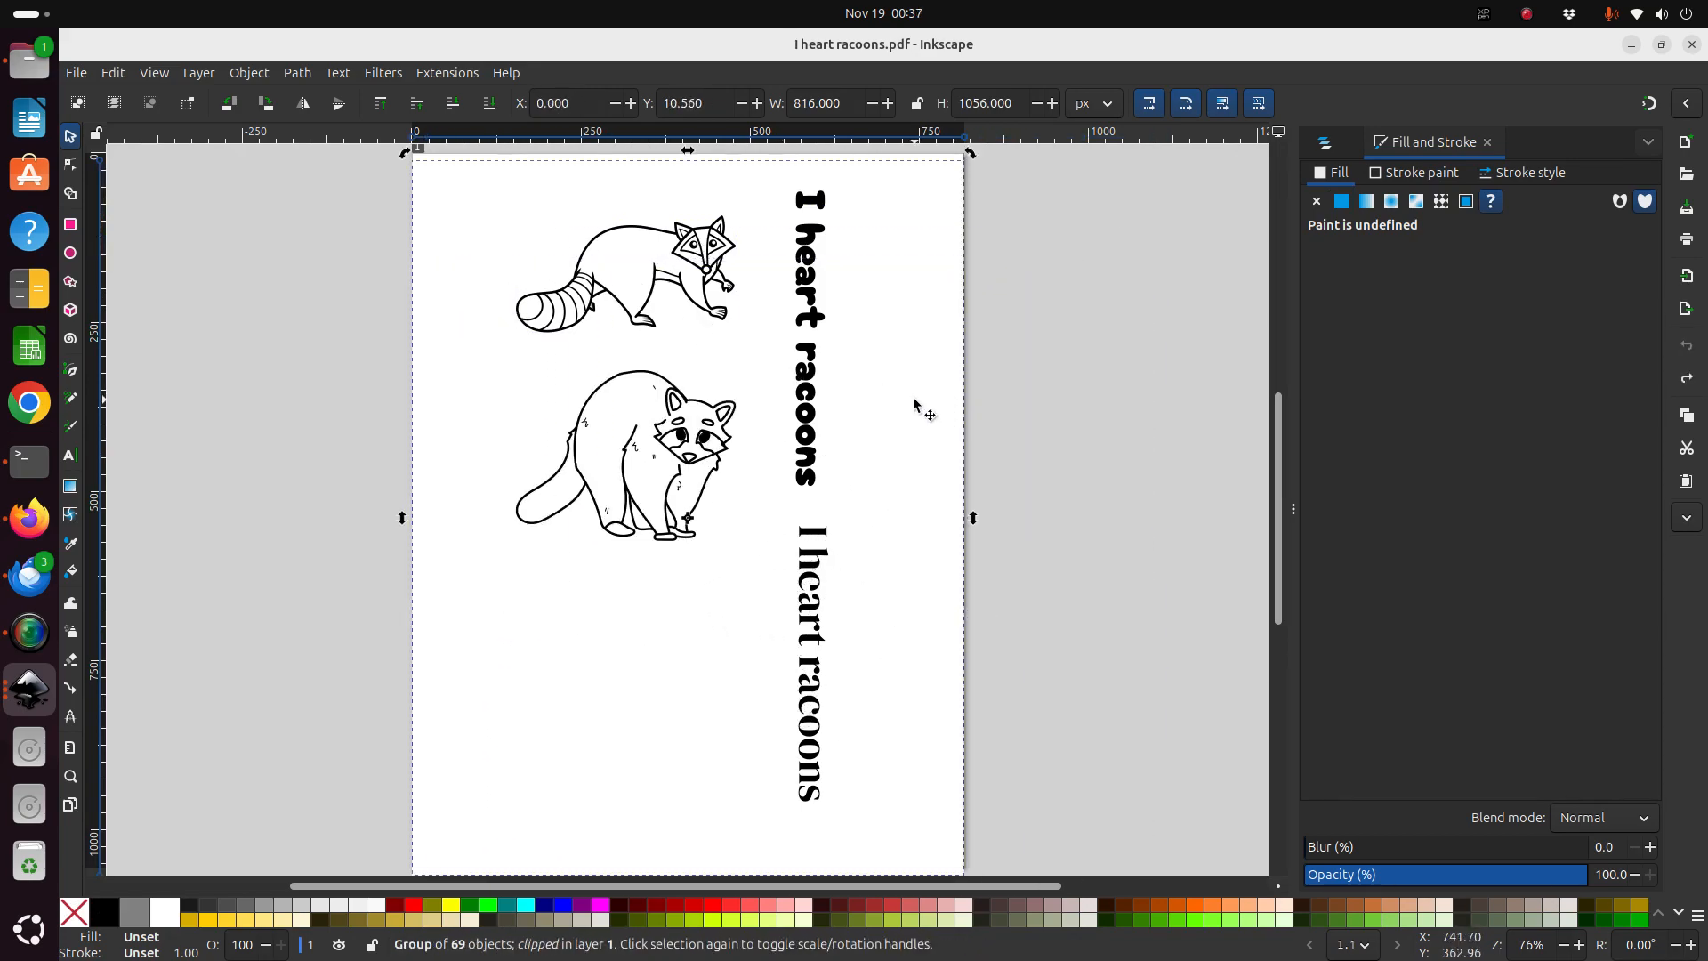
left_click(812, 233)
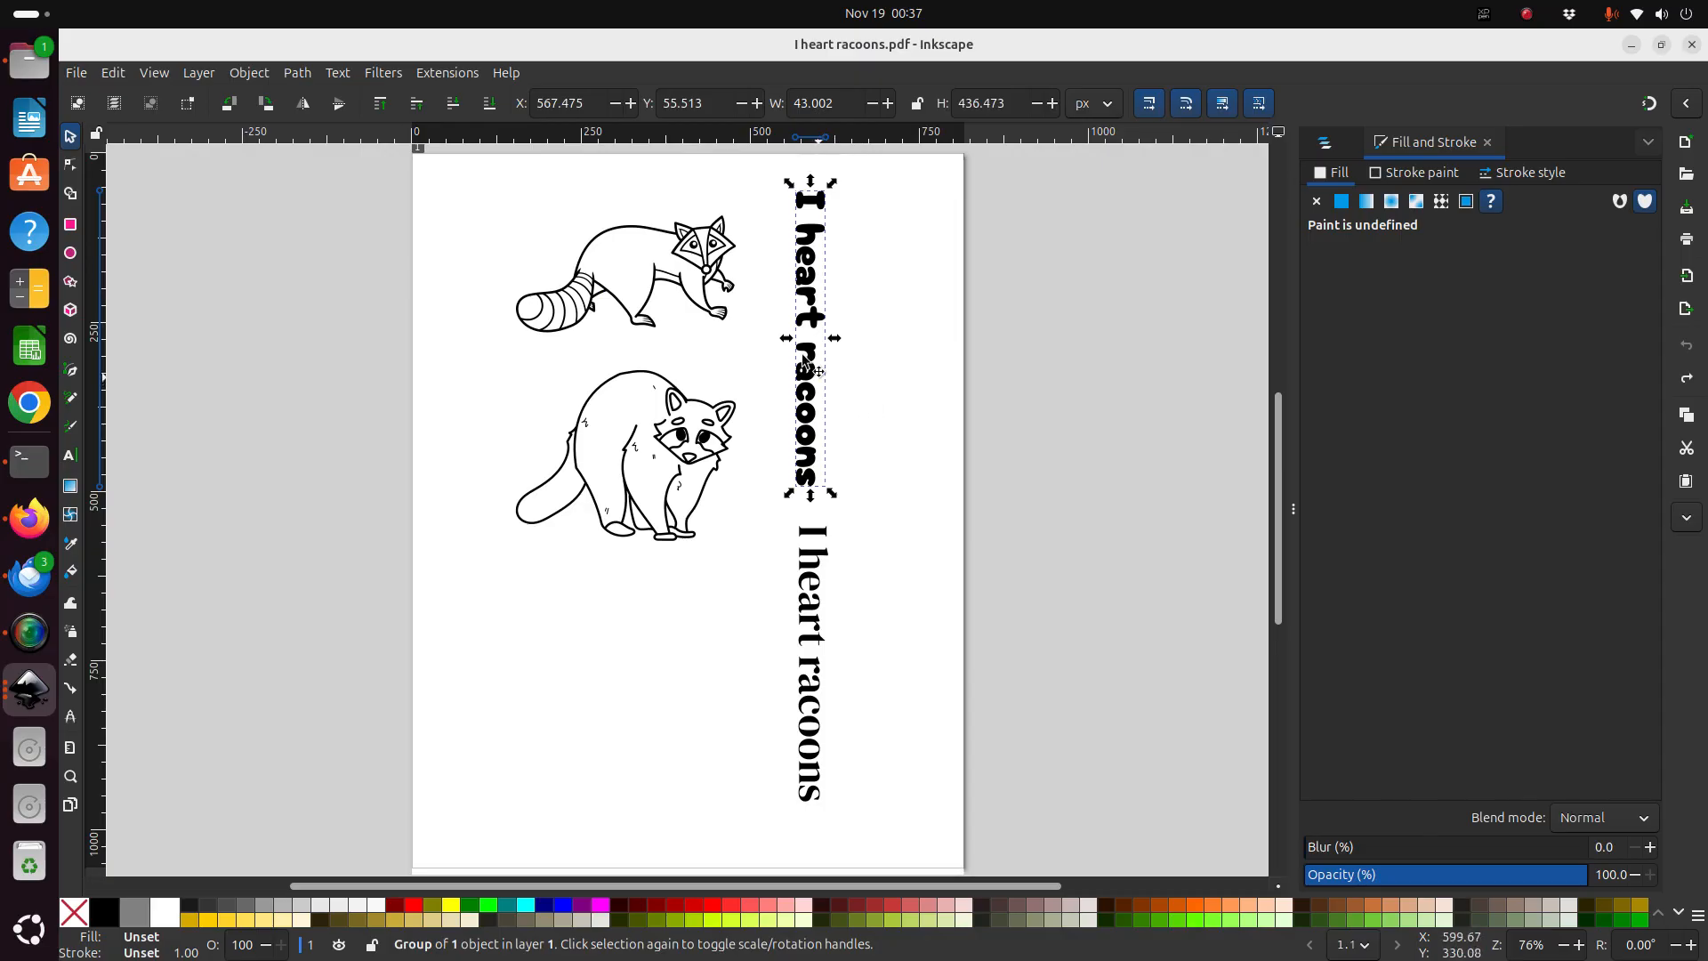
left_click(313, 80)
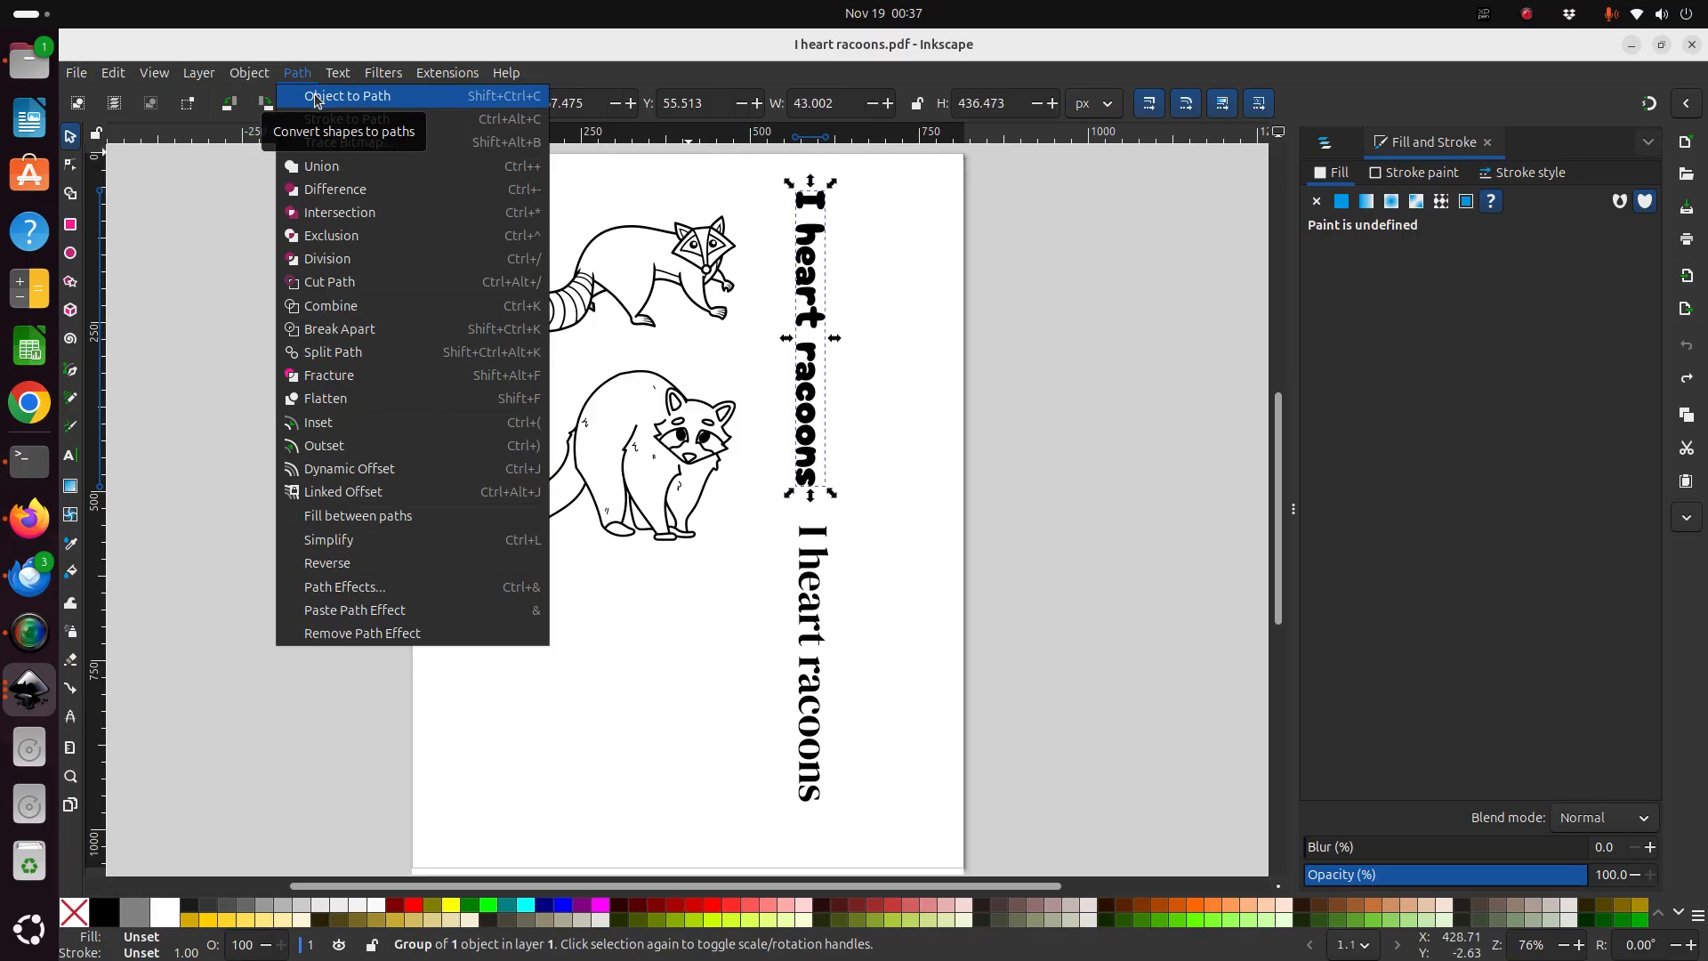
left_click(316, 99)
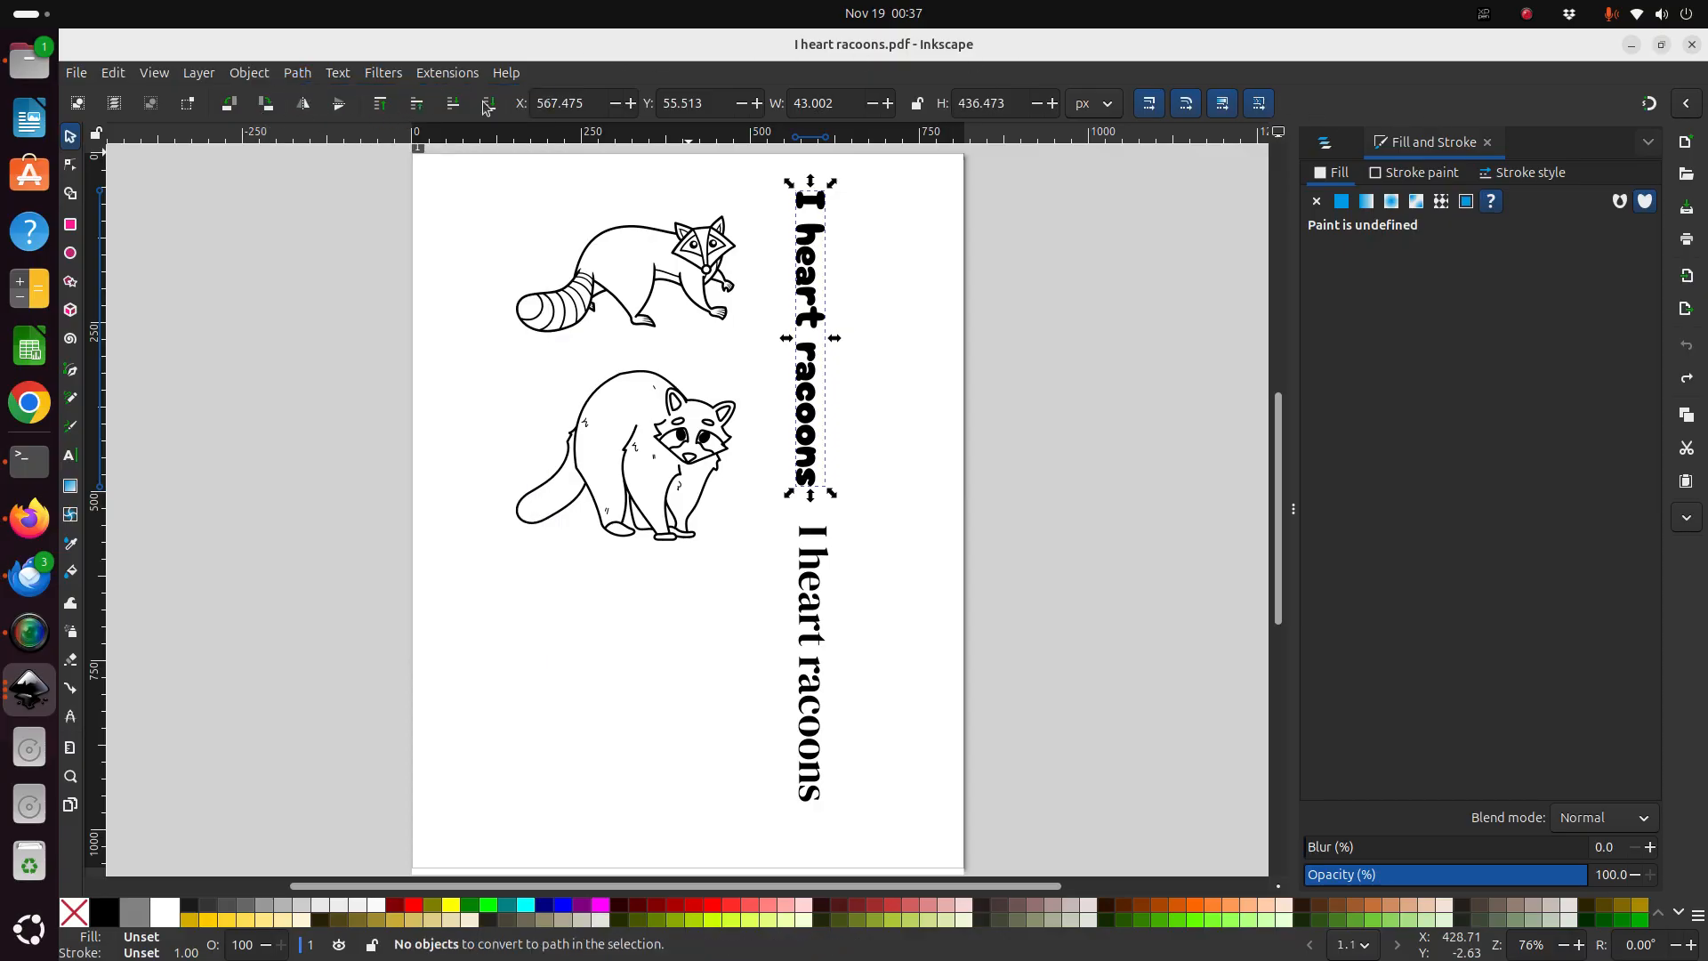
Open the undo history and try to trace the bold lettering with Trace Bitmap in single-scan Brightness cutoff mode.
left_click(107, 73)
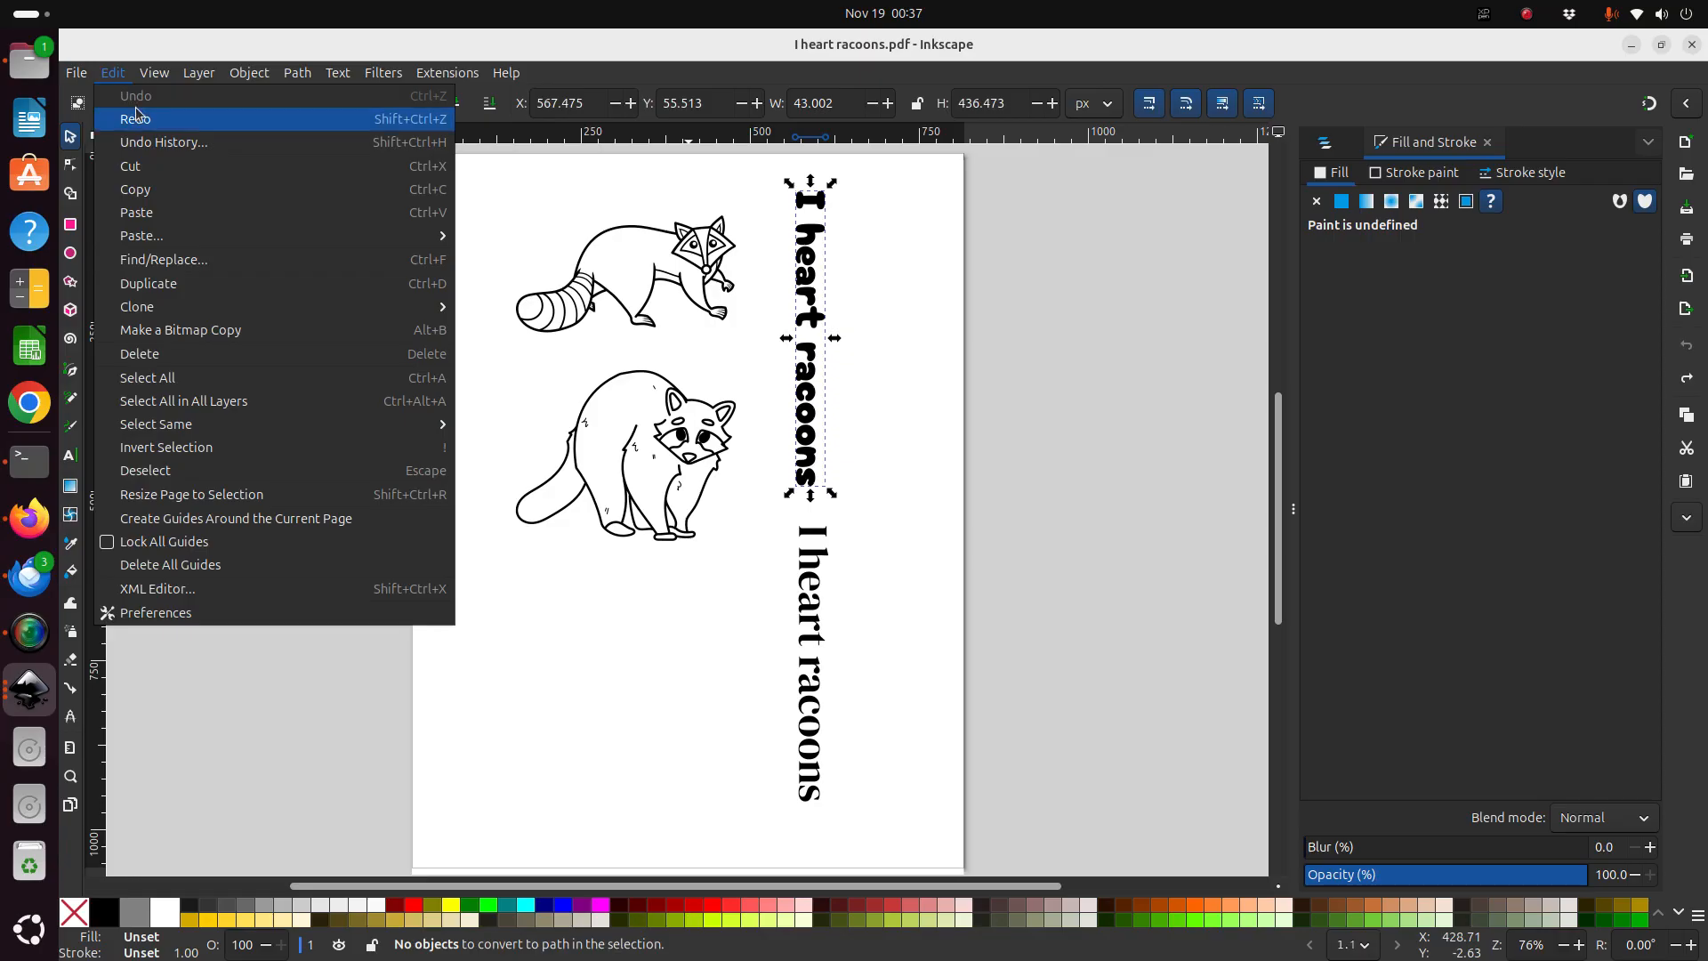
left_click(171, 140)
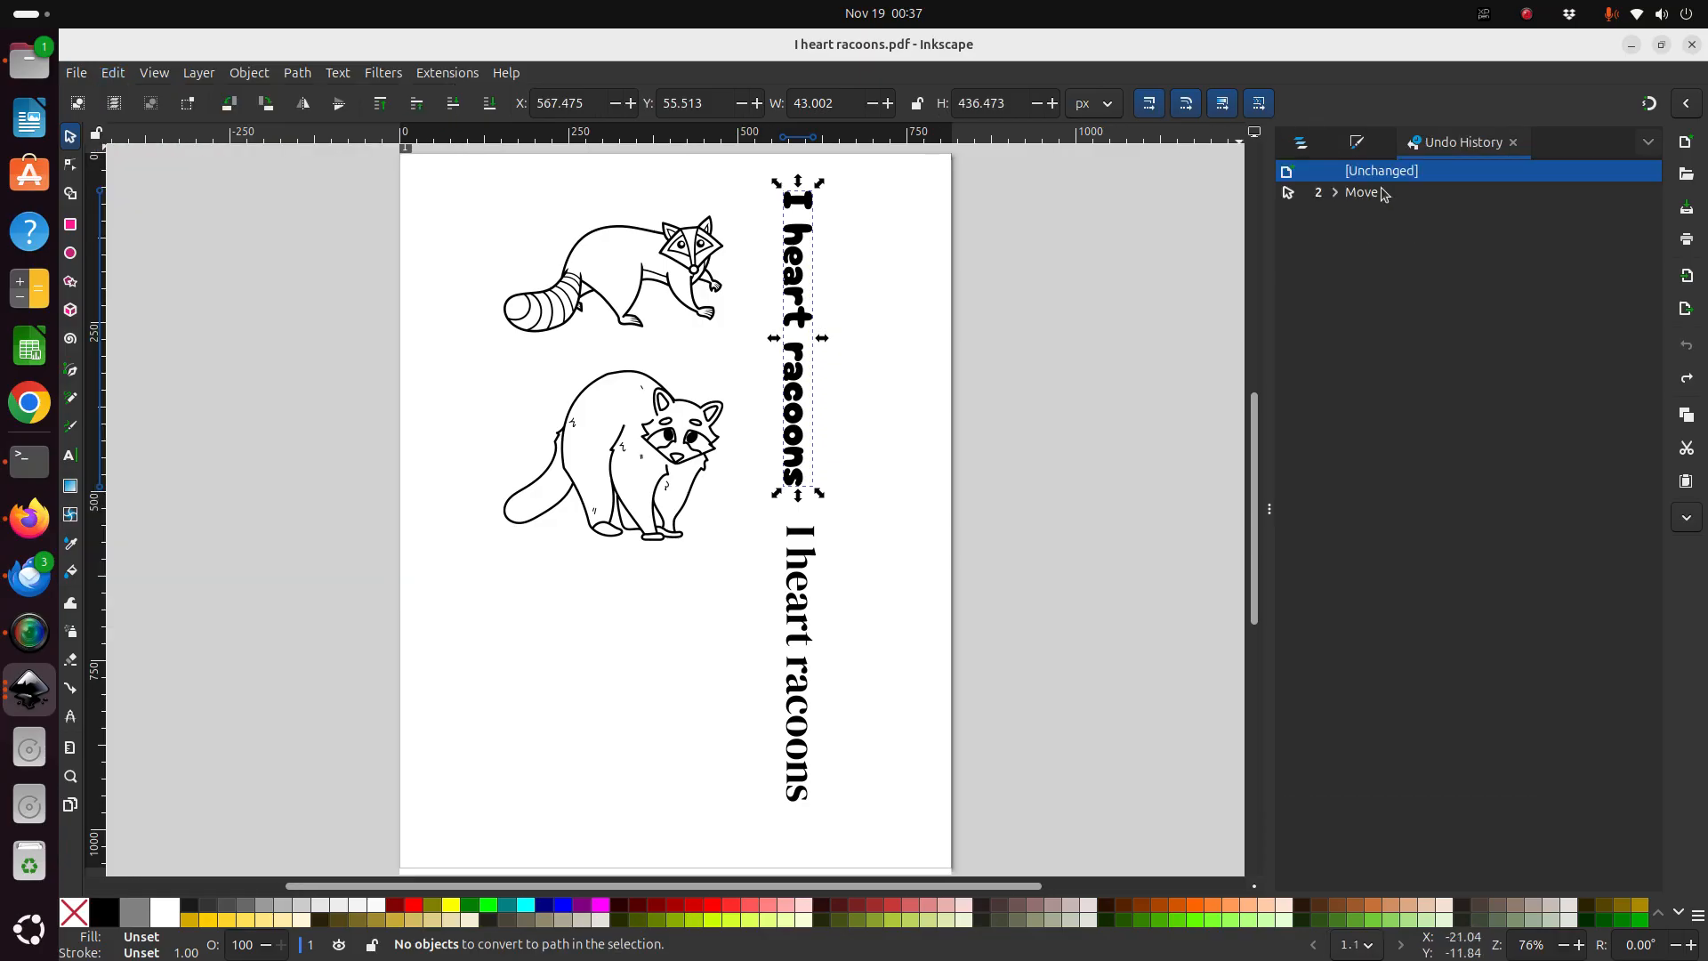
left_click(810, 300)
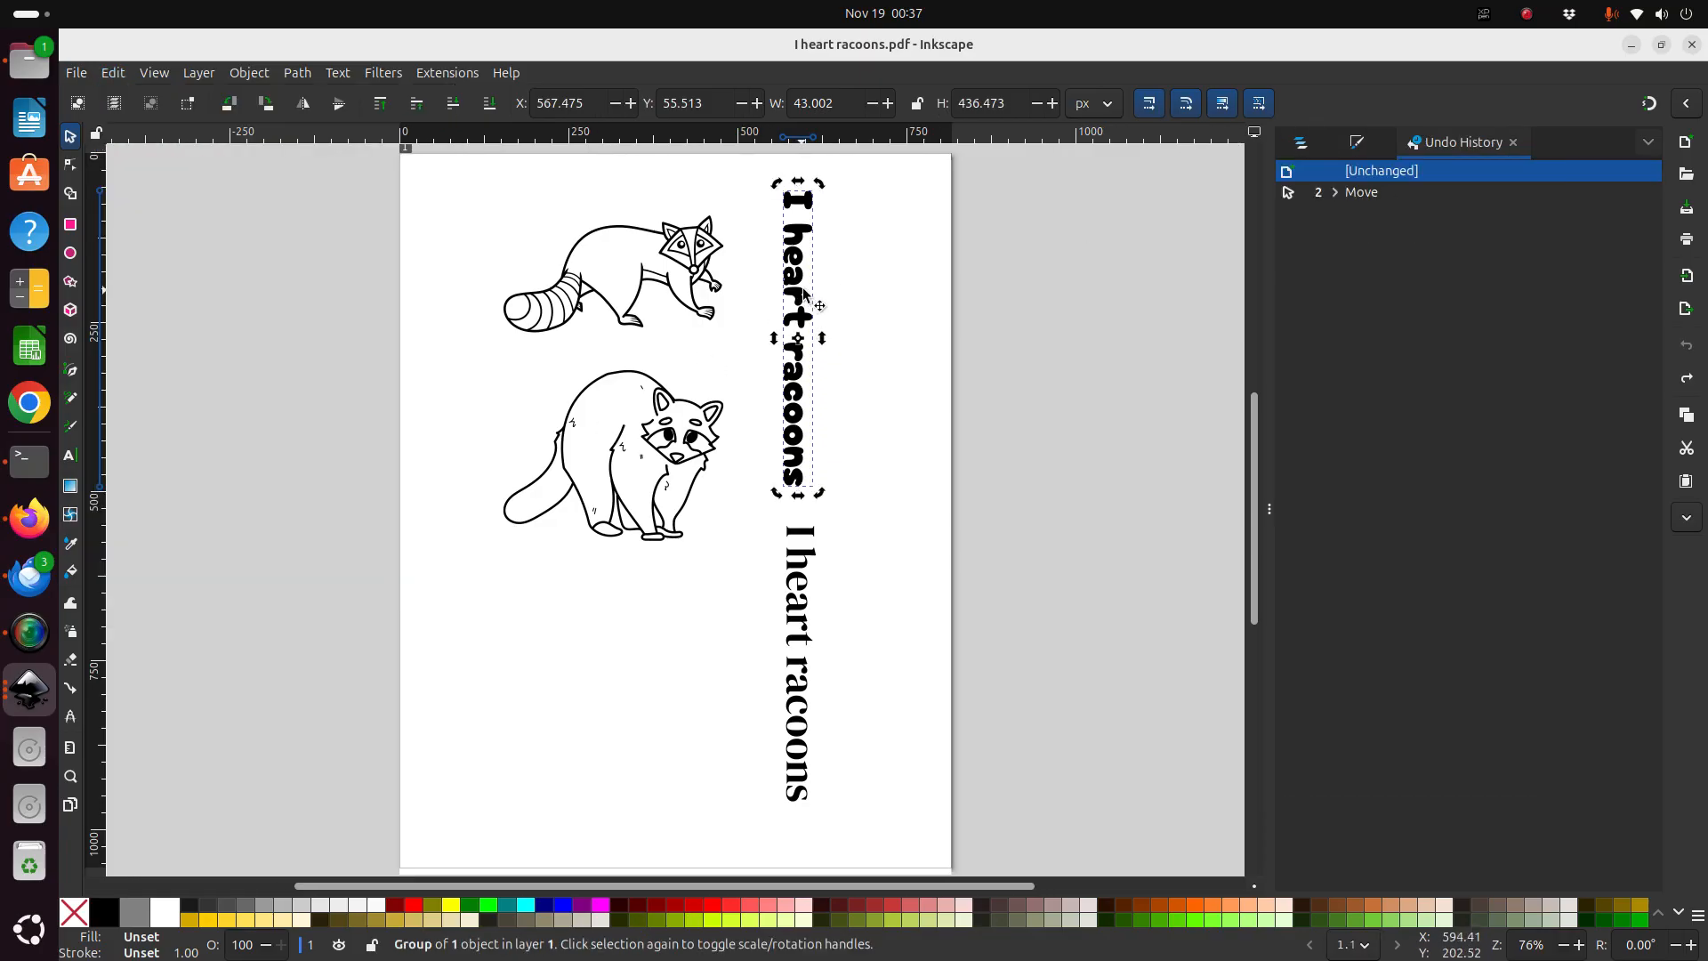
left_click(249, 75)
left_click(252, 77)
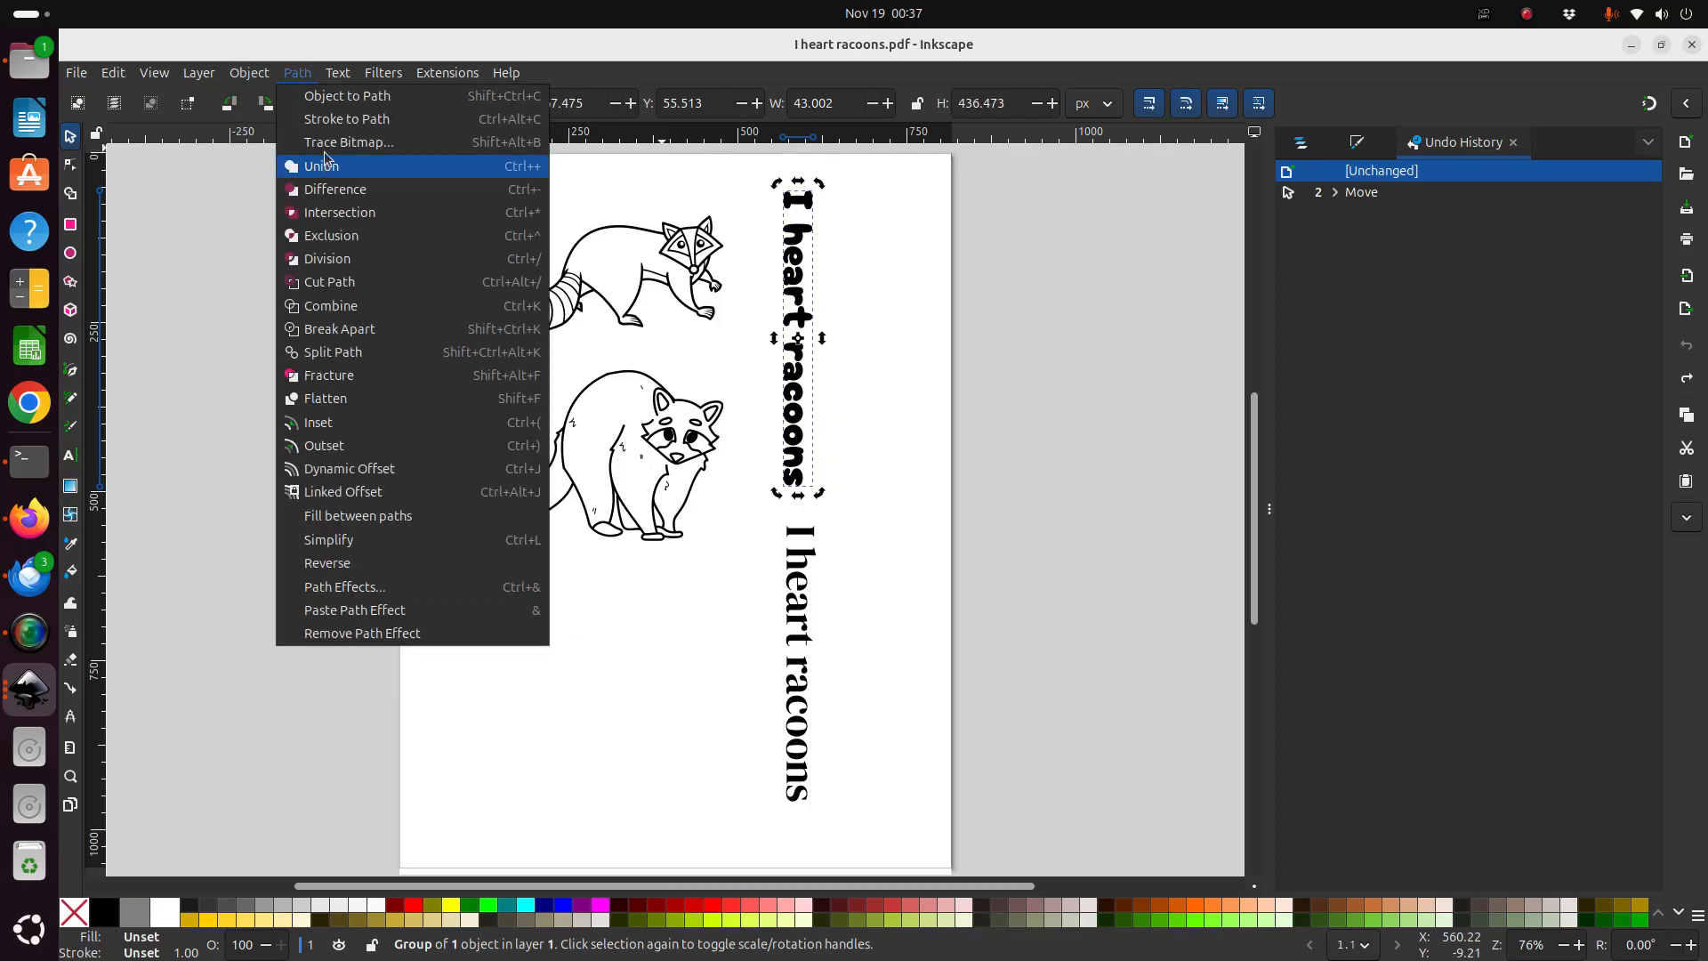
left_click(348, 142)
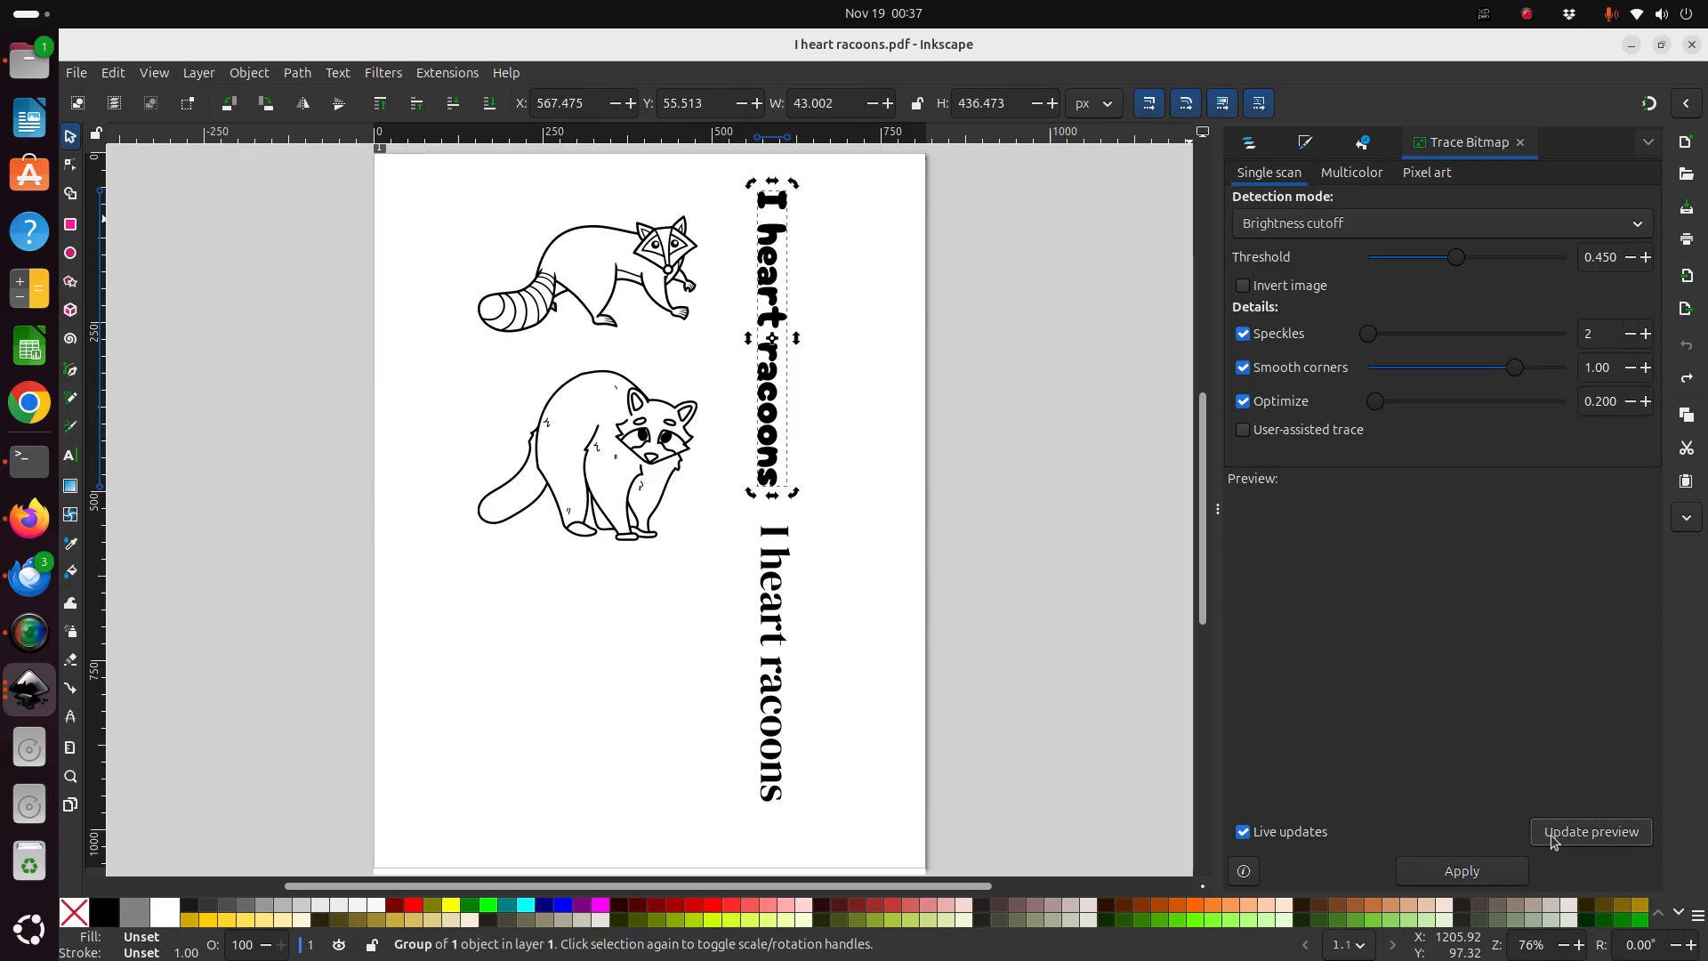
left_click(1467, 870)
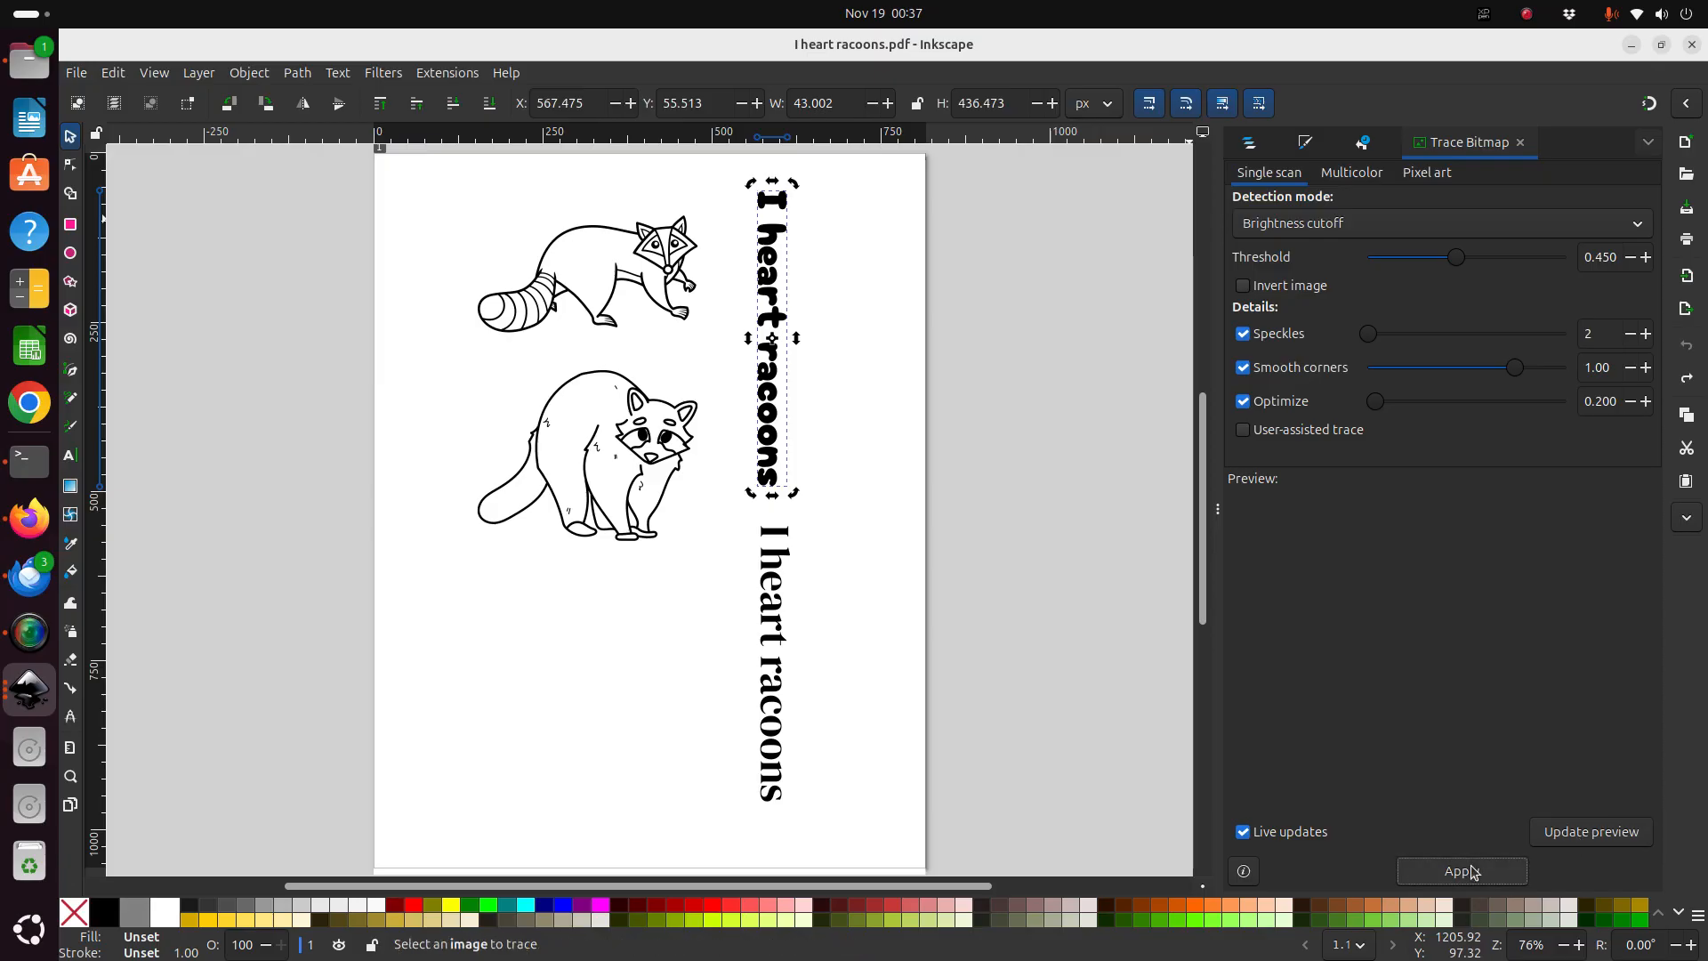
Move the bold "I heart racoons" lettering sideways to about X 641 px, Y 58 px and display its path nodes.
left_click(843, 391)
double_click(770, 373)
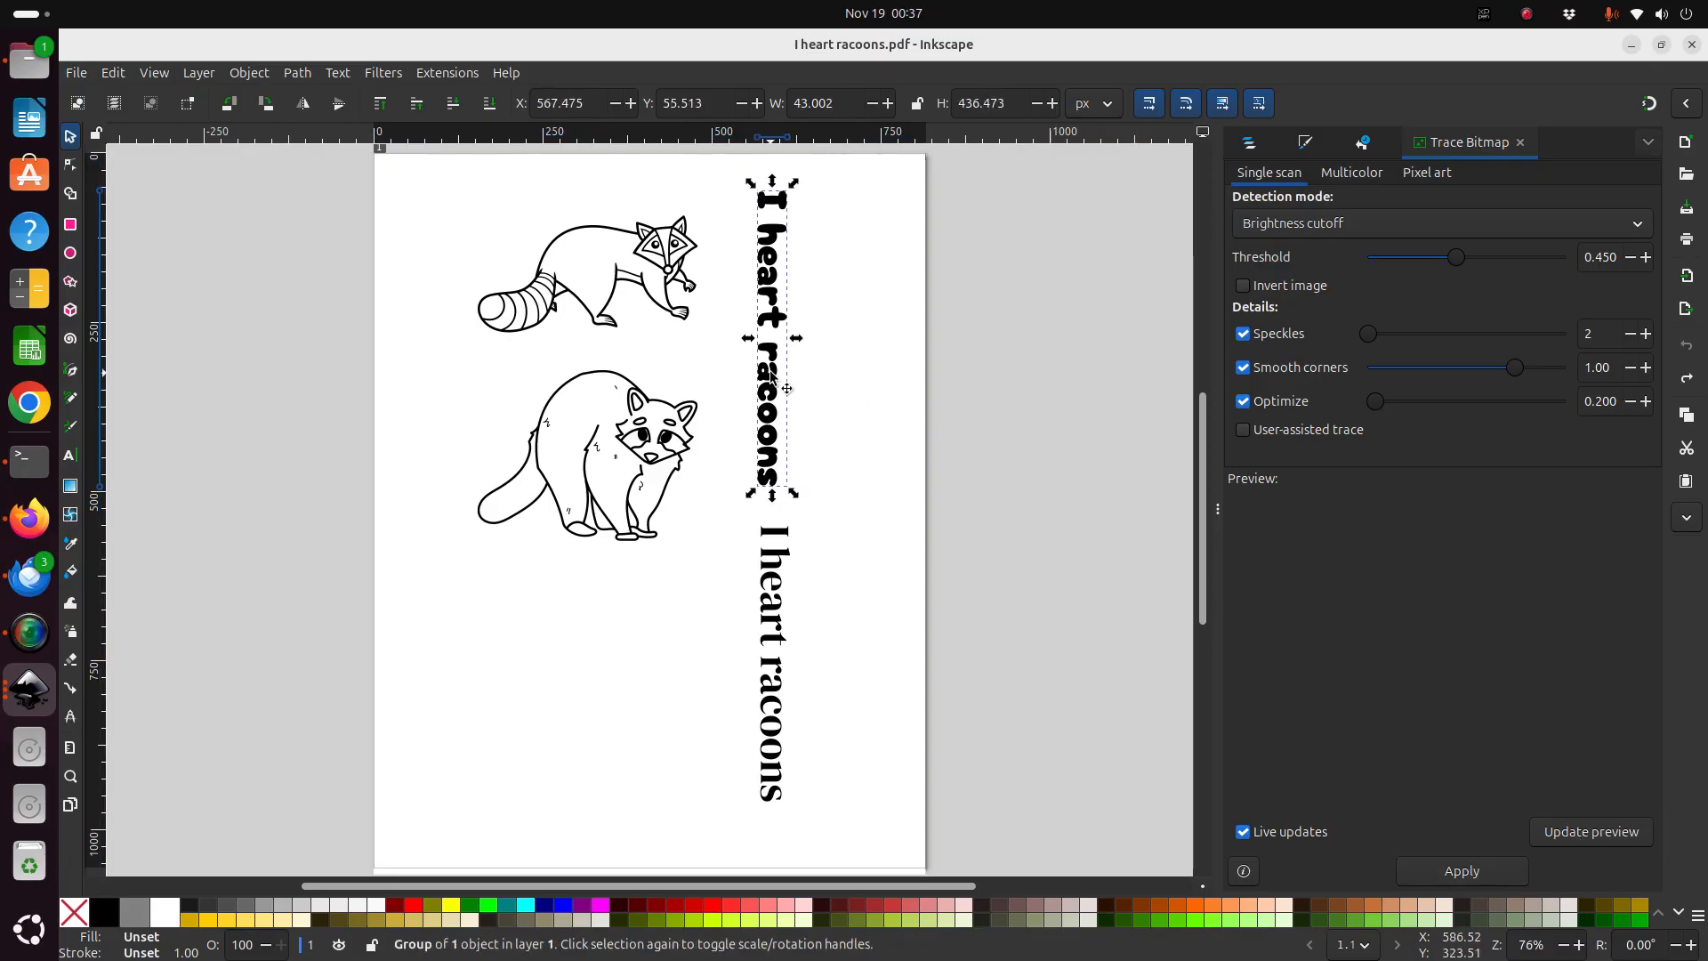
left_click_drag(771, 374, 825, 374)
double_click(826, 374)
left_click(825, 373)
double_click(825, 374)
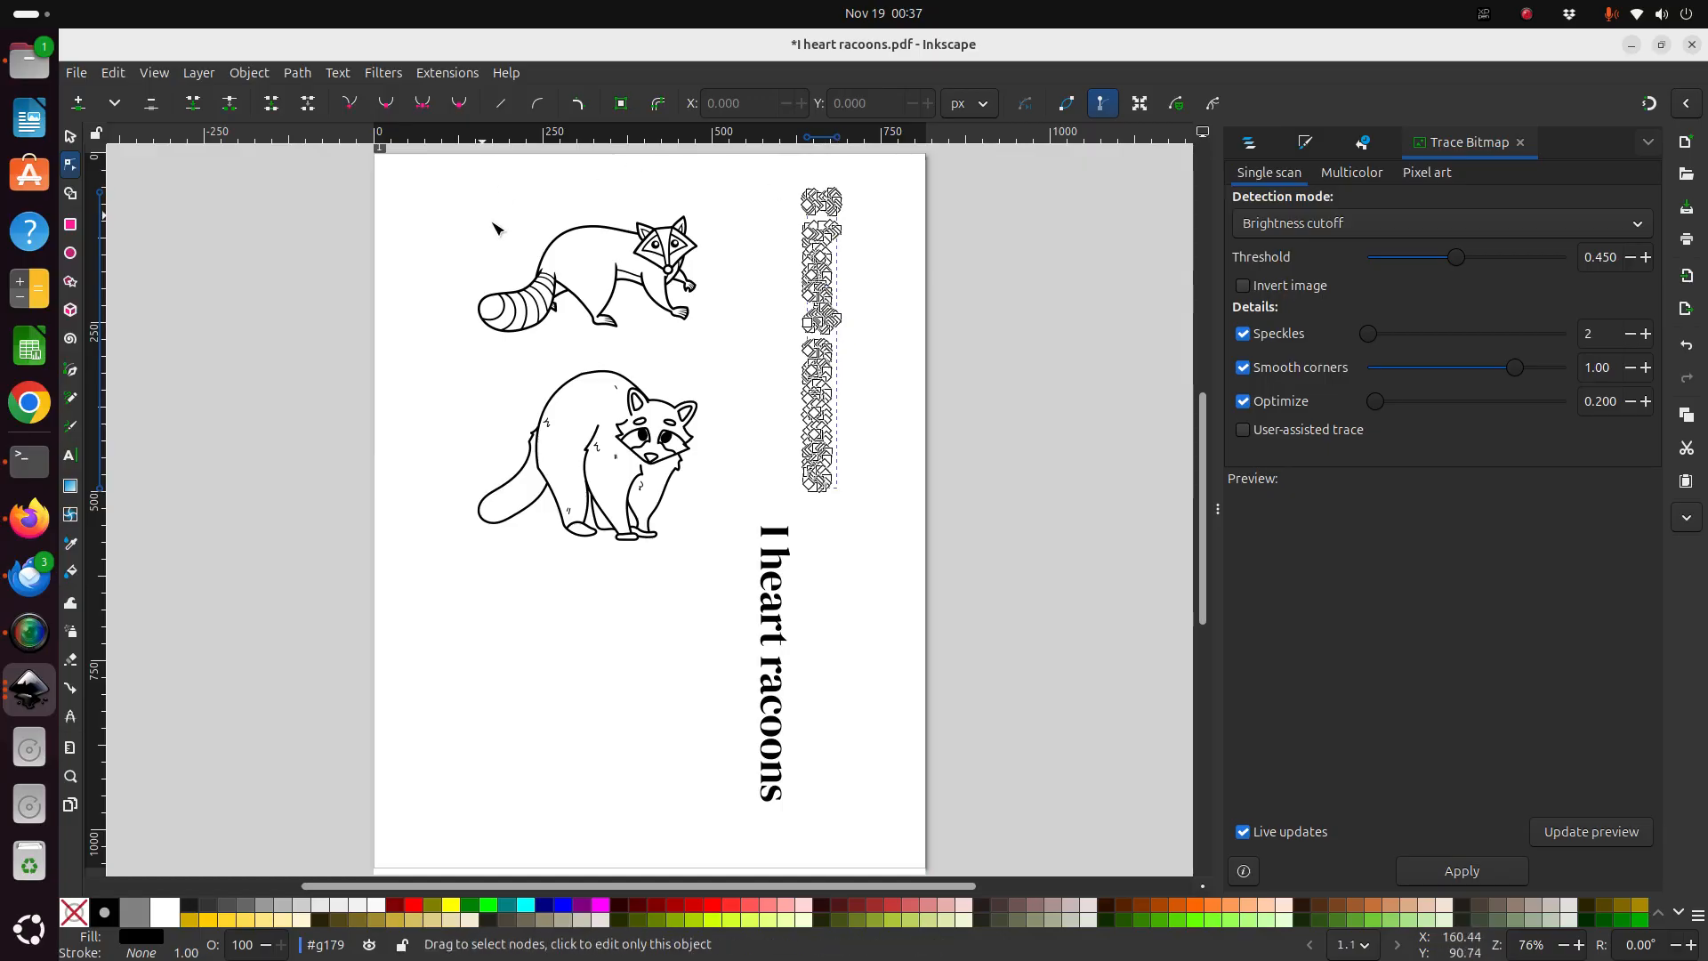
left_click(70, 138)
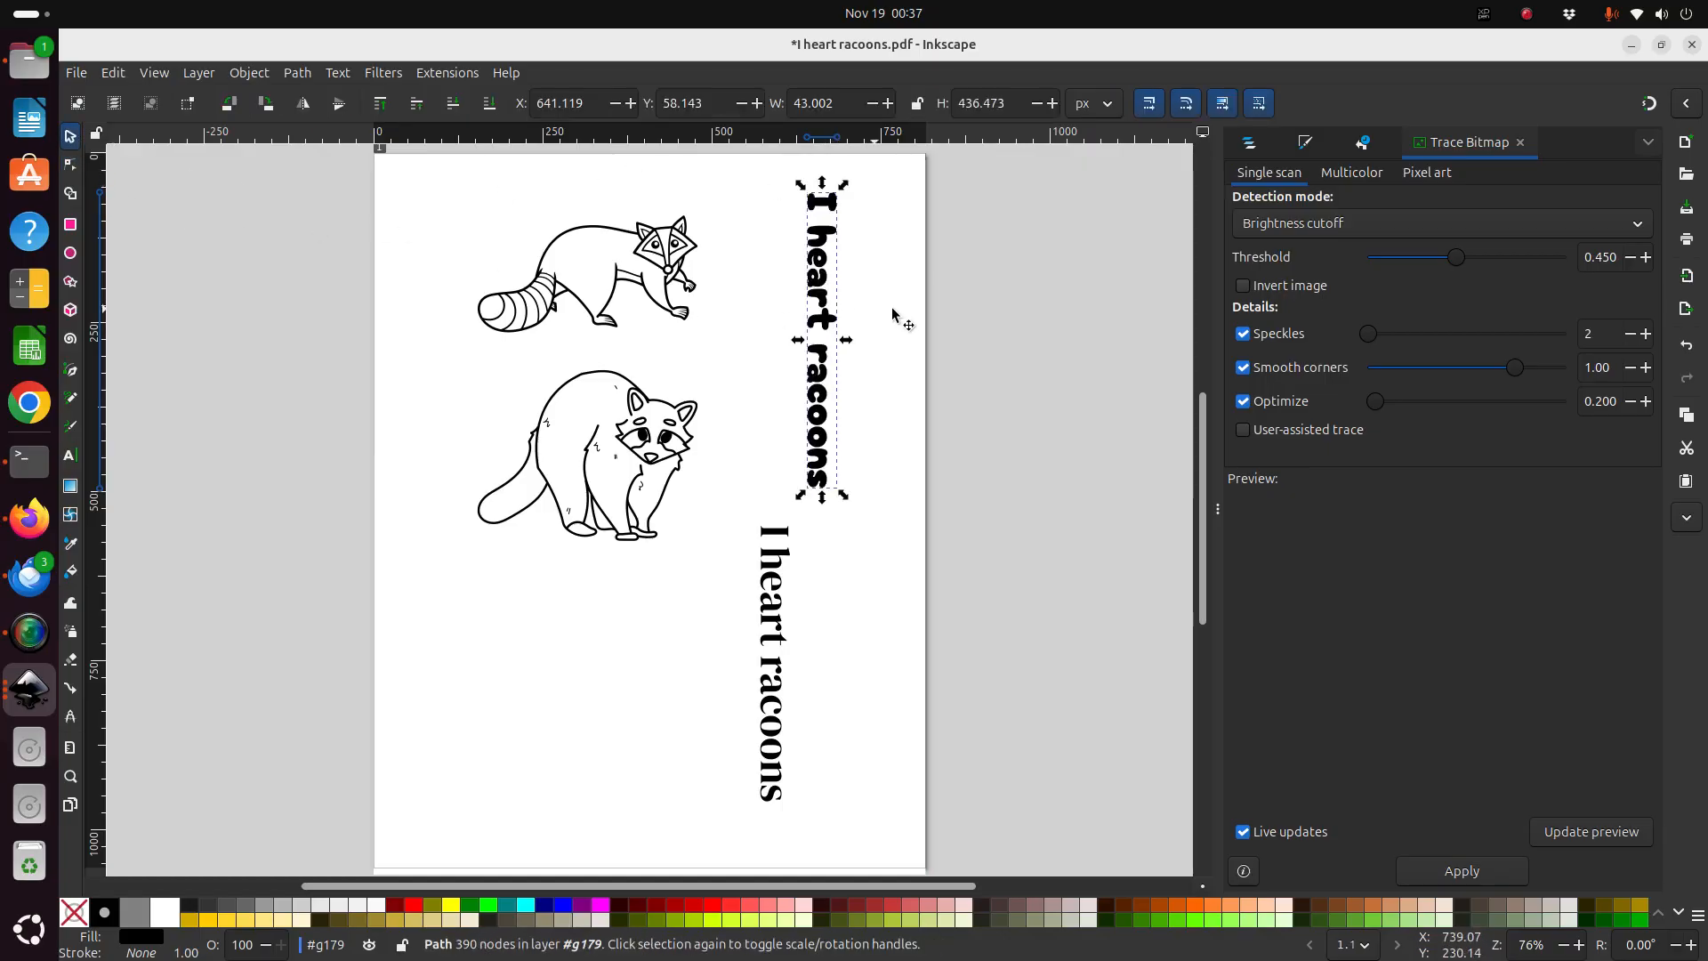
left_click(822, 272)
Shift the serif "I heart racoons" lettering to about X 566 px, Y 526 px and open the Text and Font settings.
left_click(786, 557)
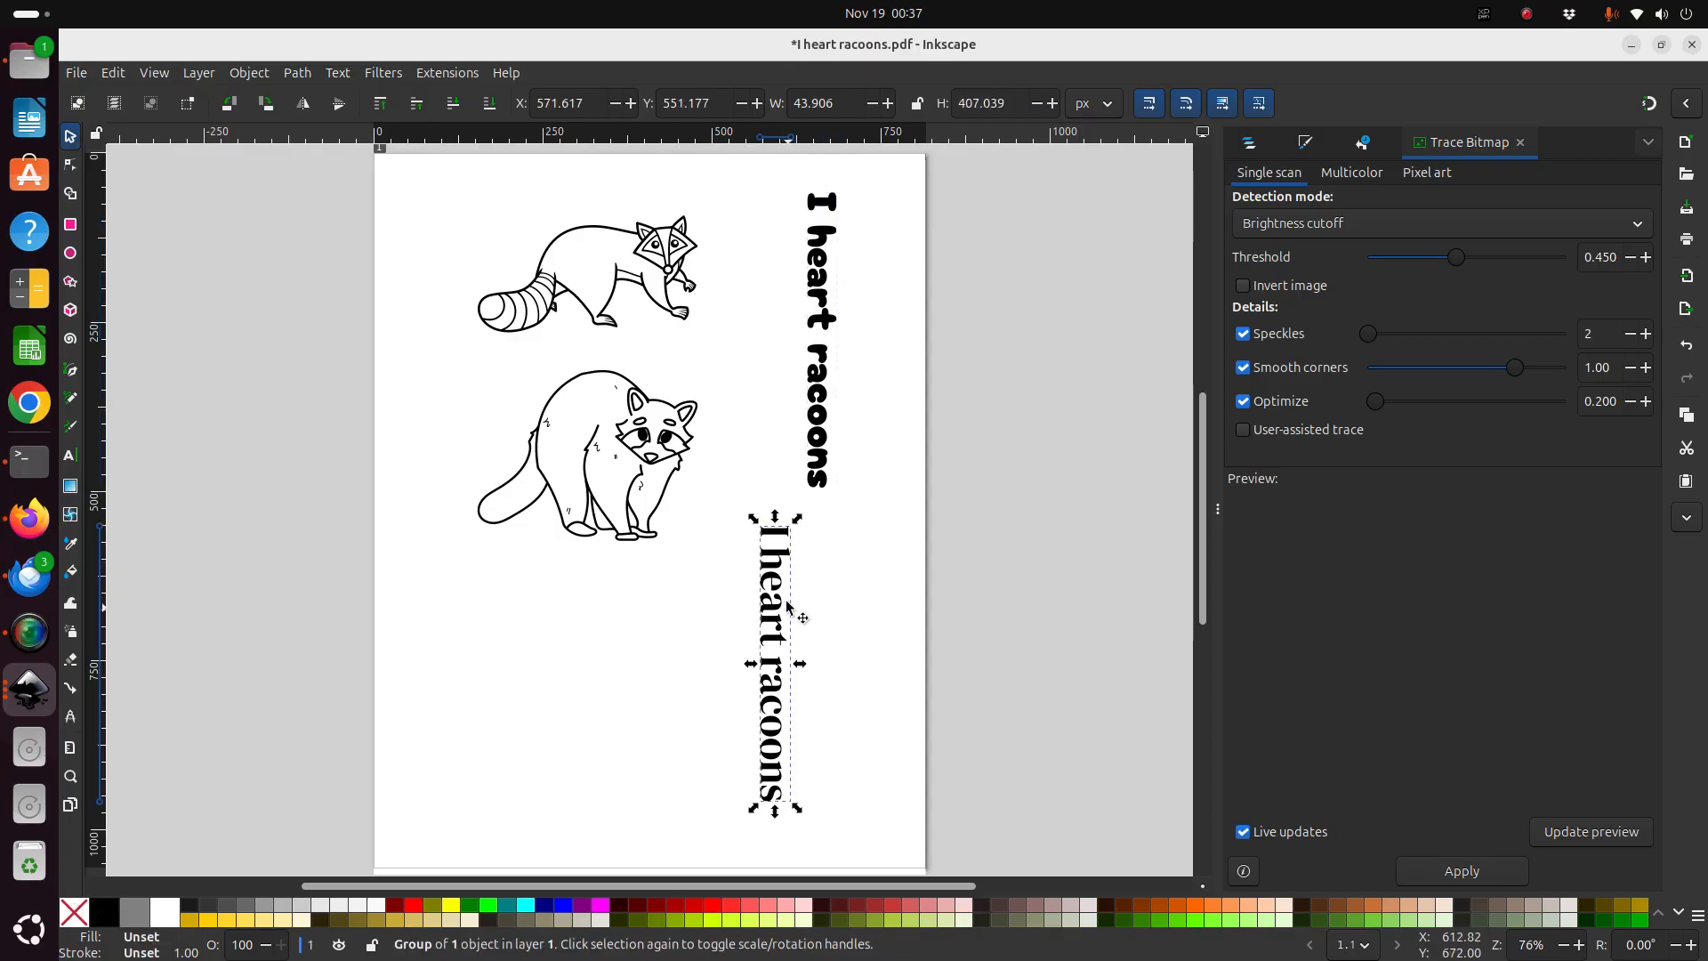
left_click_drag(779, 574, 775, 558)
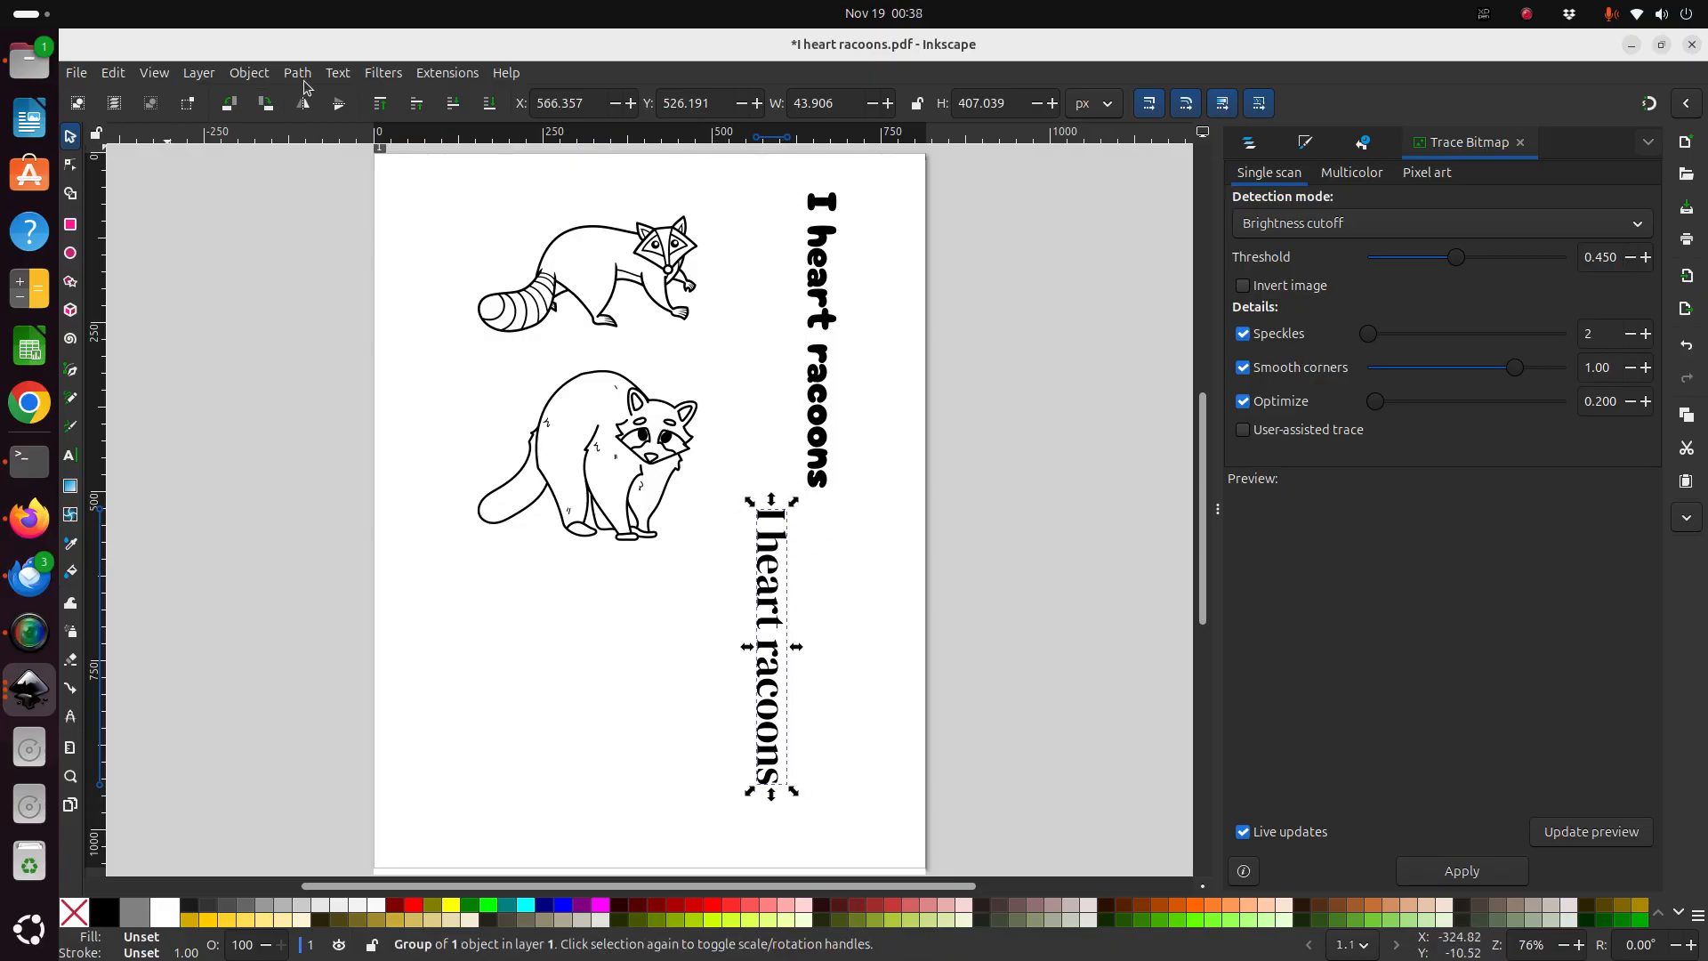
left_click(338, 73)
left_click(349, 96)
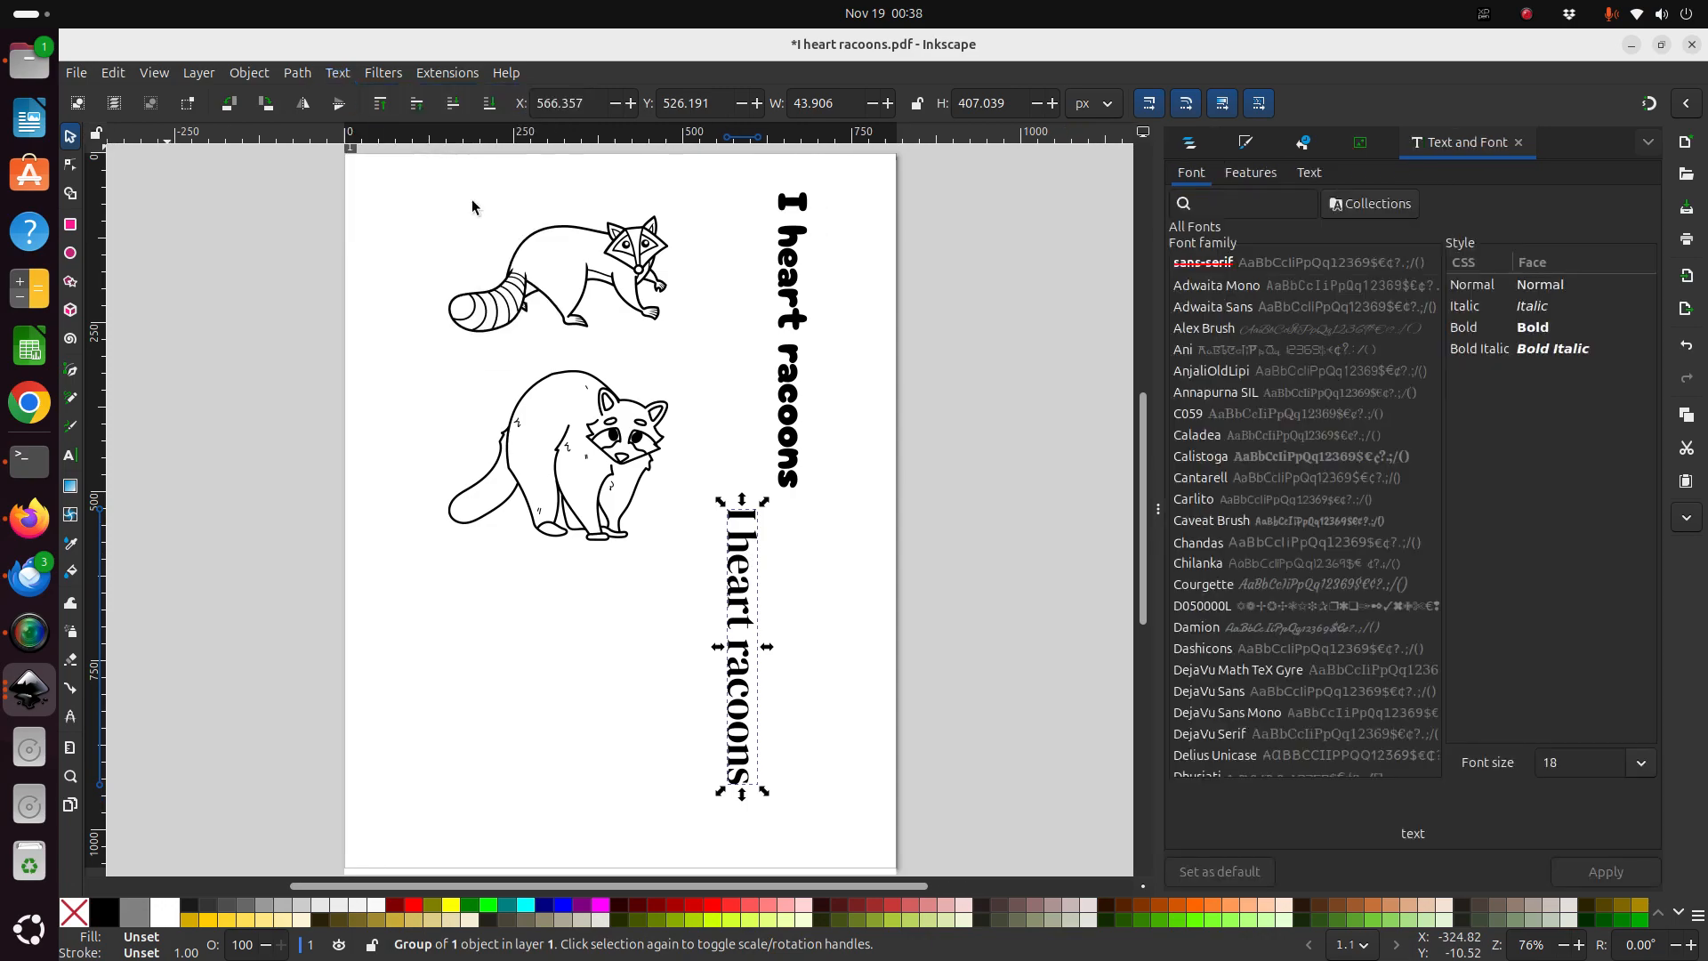
Enter the serif lettering's group and try to trace its path with Trace Bitmap in Brightness cutoff mode.
double_click(738, 569)
double_click(744, 567)
left_click(744, 566)
left_click(743, 567)
left_click(741, 567)
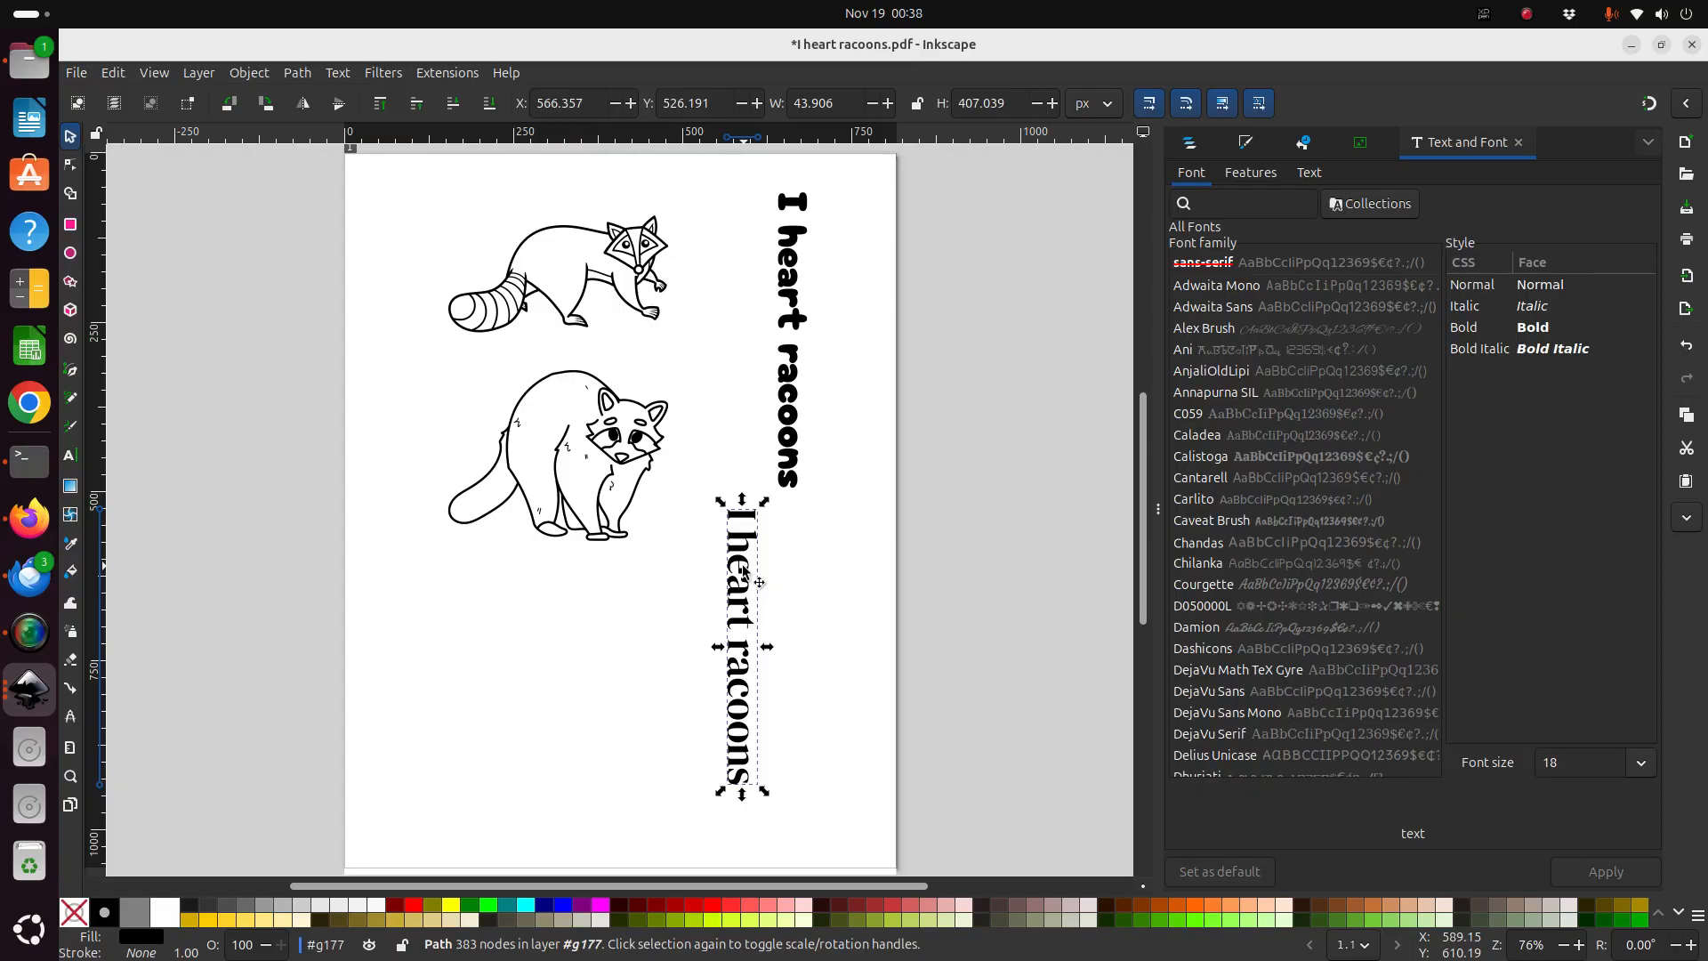
left_click(302, 73)
left_click(400, 145)
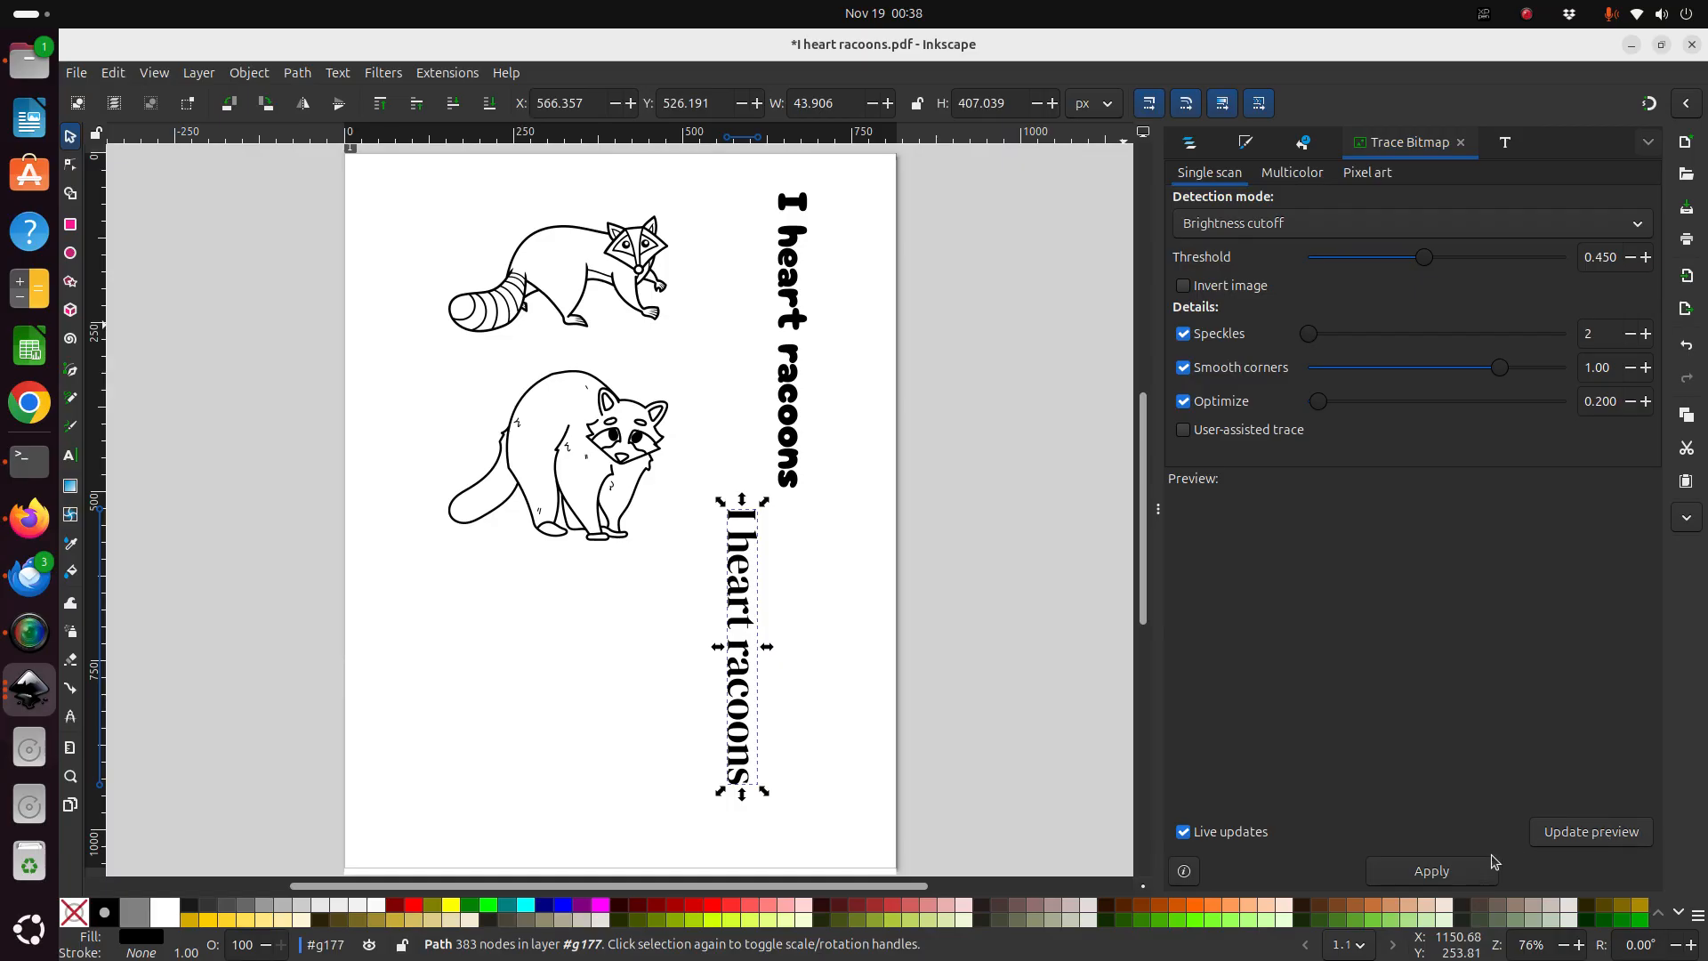
left_click(1472, 872)
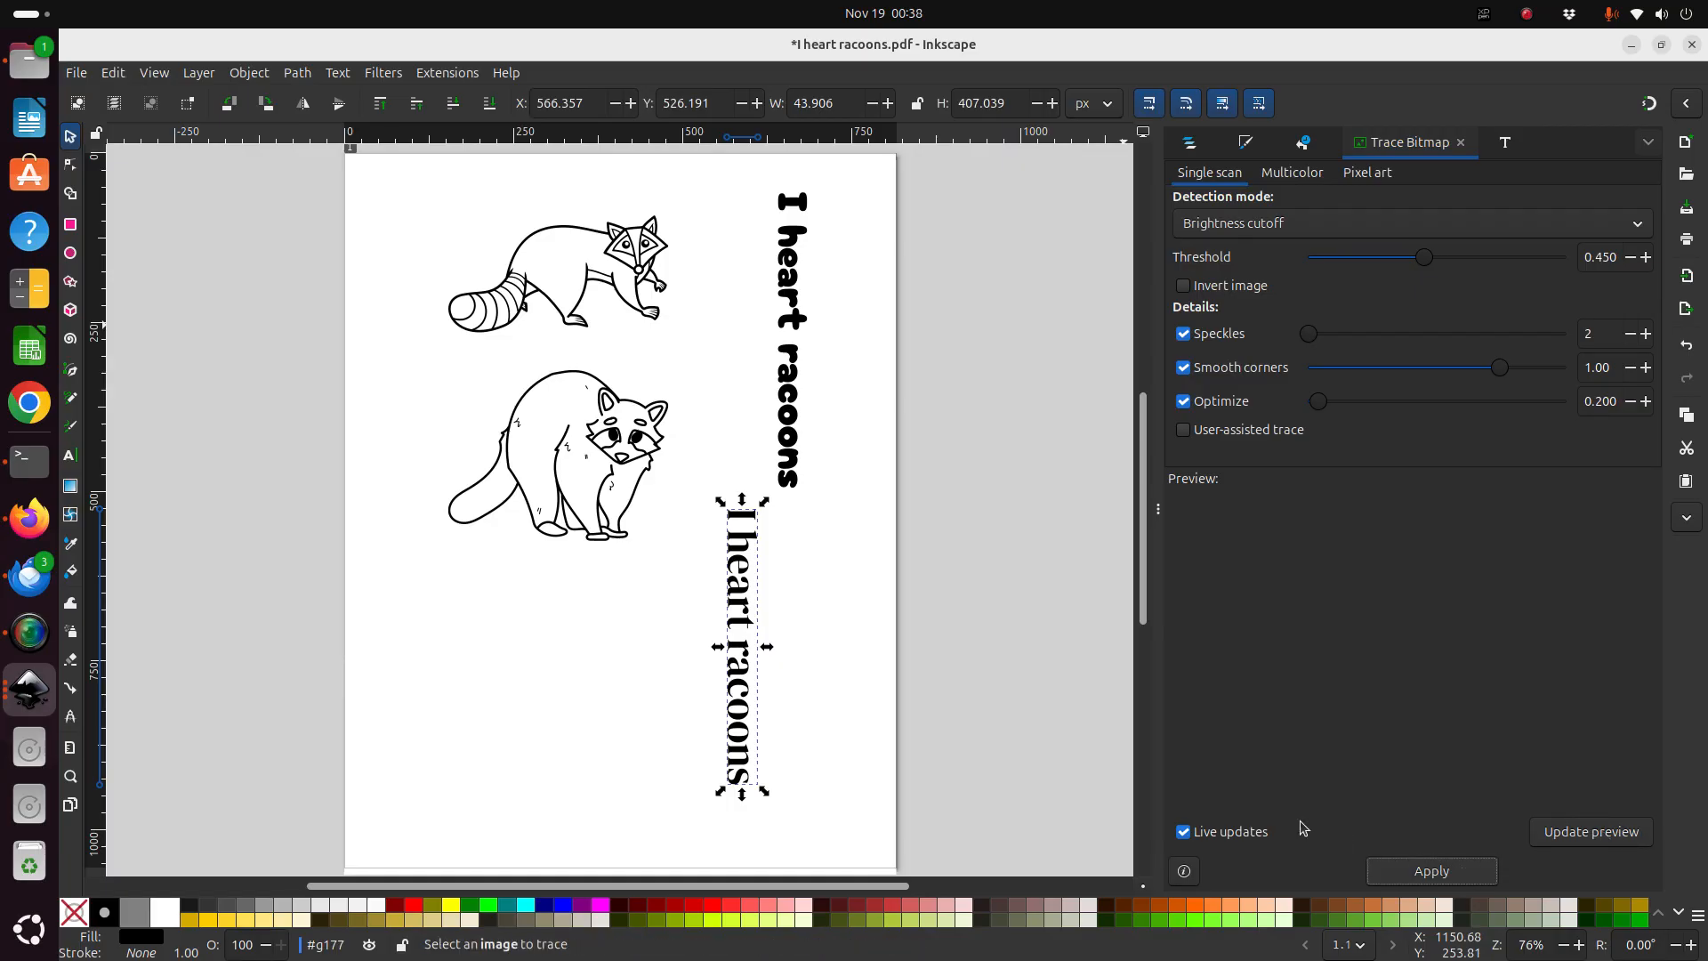
Move the serif lettering beside the bold lettering, to about X 729 px, Y 95 px.
left_click(812, 585)
left_click(741, 587)
left_click_drag(743, 573, 852, 285)
left_click(852, 285)
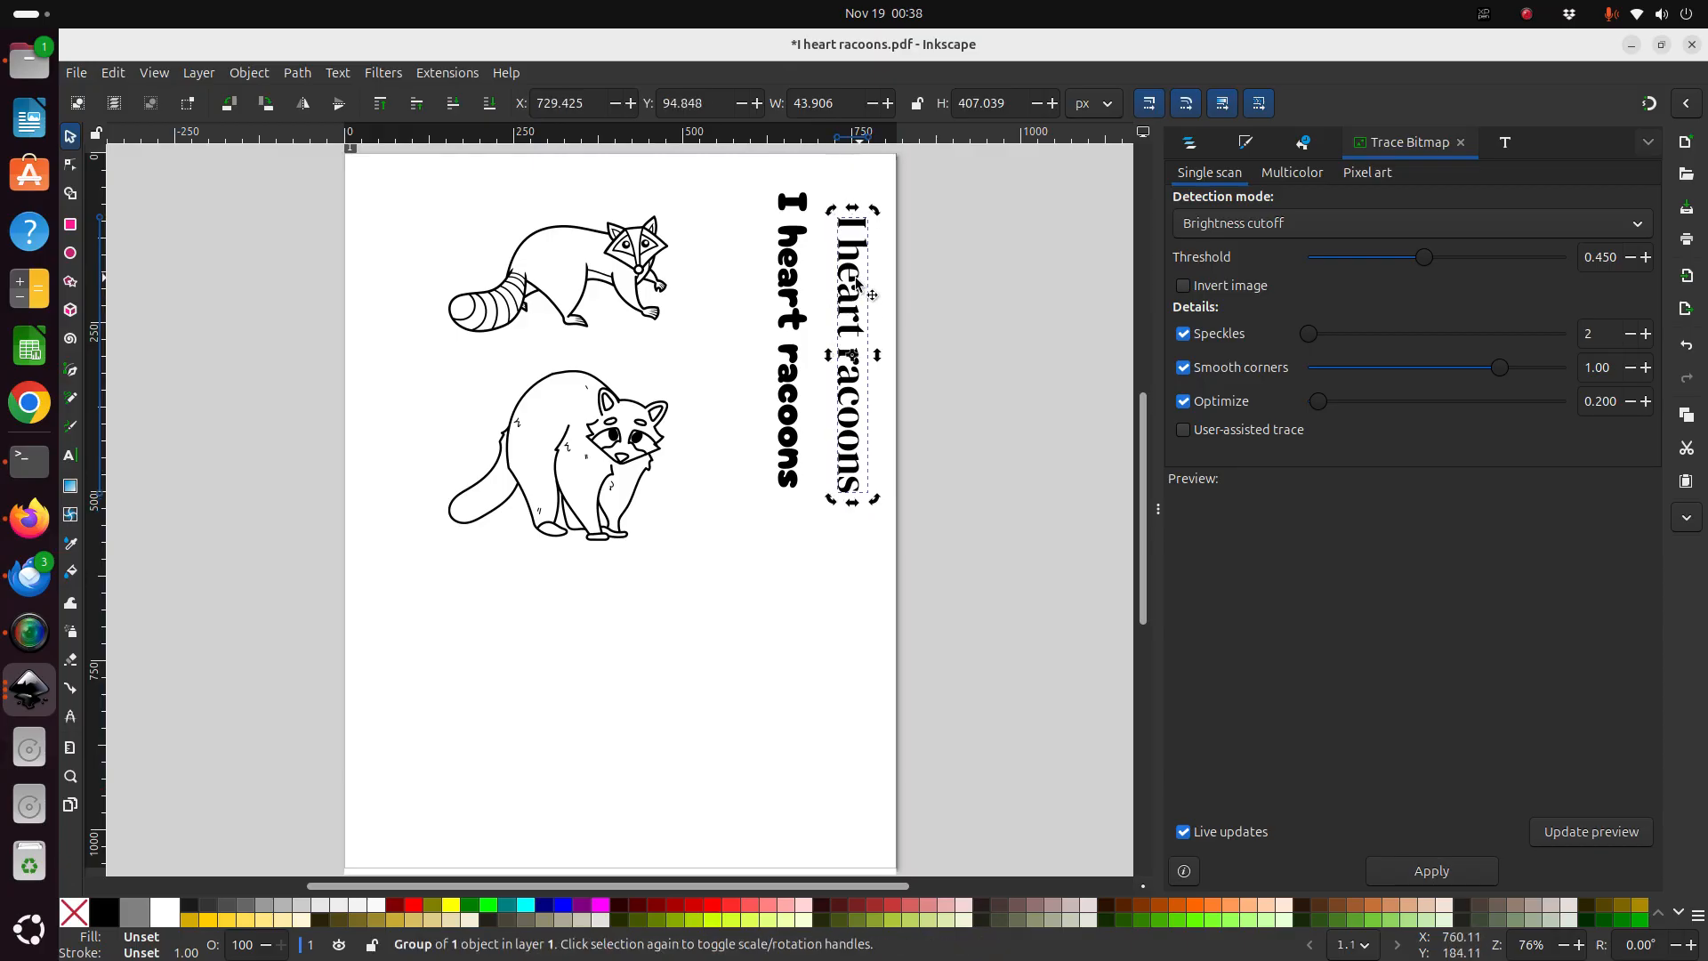
left_click(788, 288, "shift")
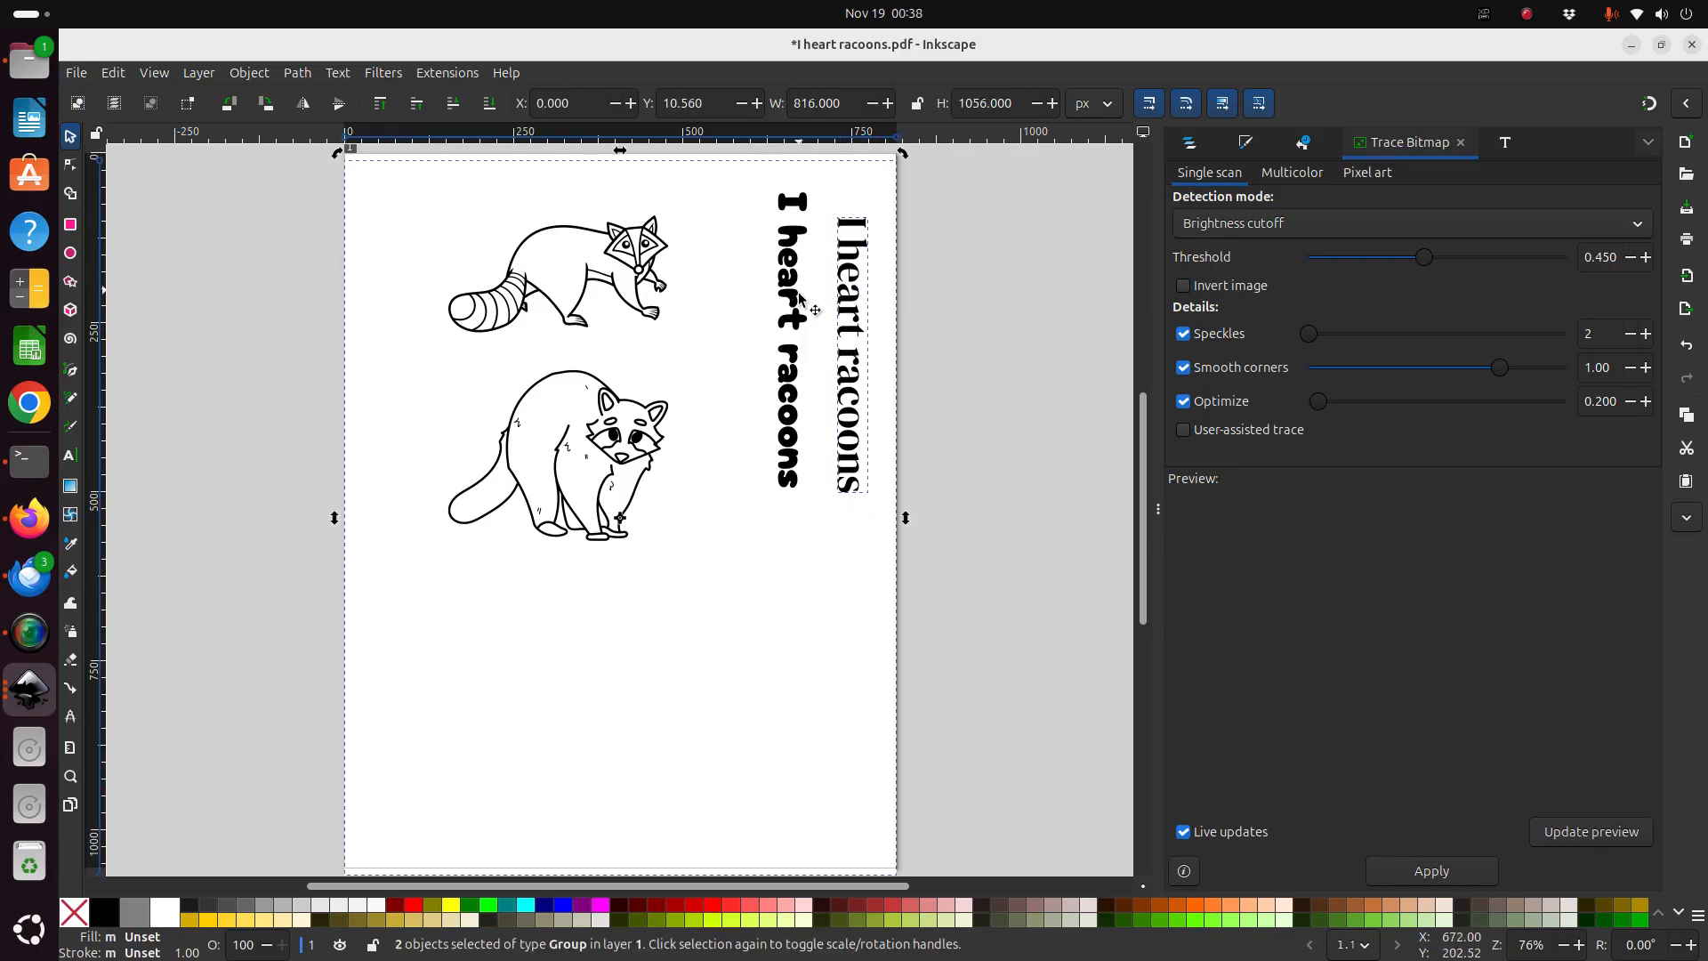
left_click(848, 320)
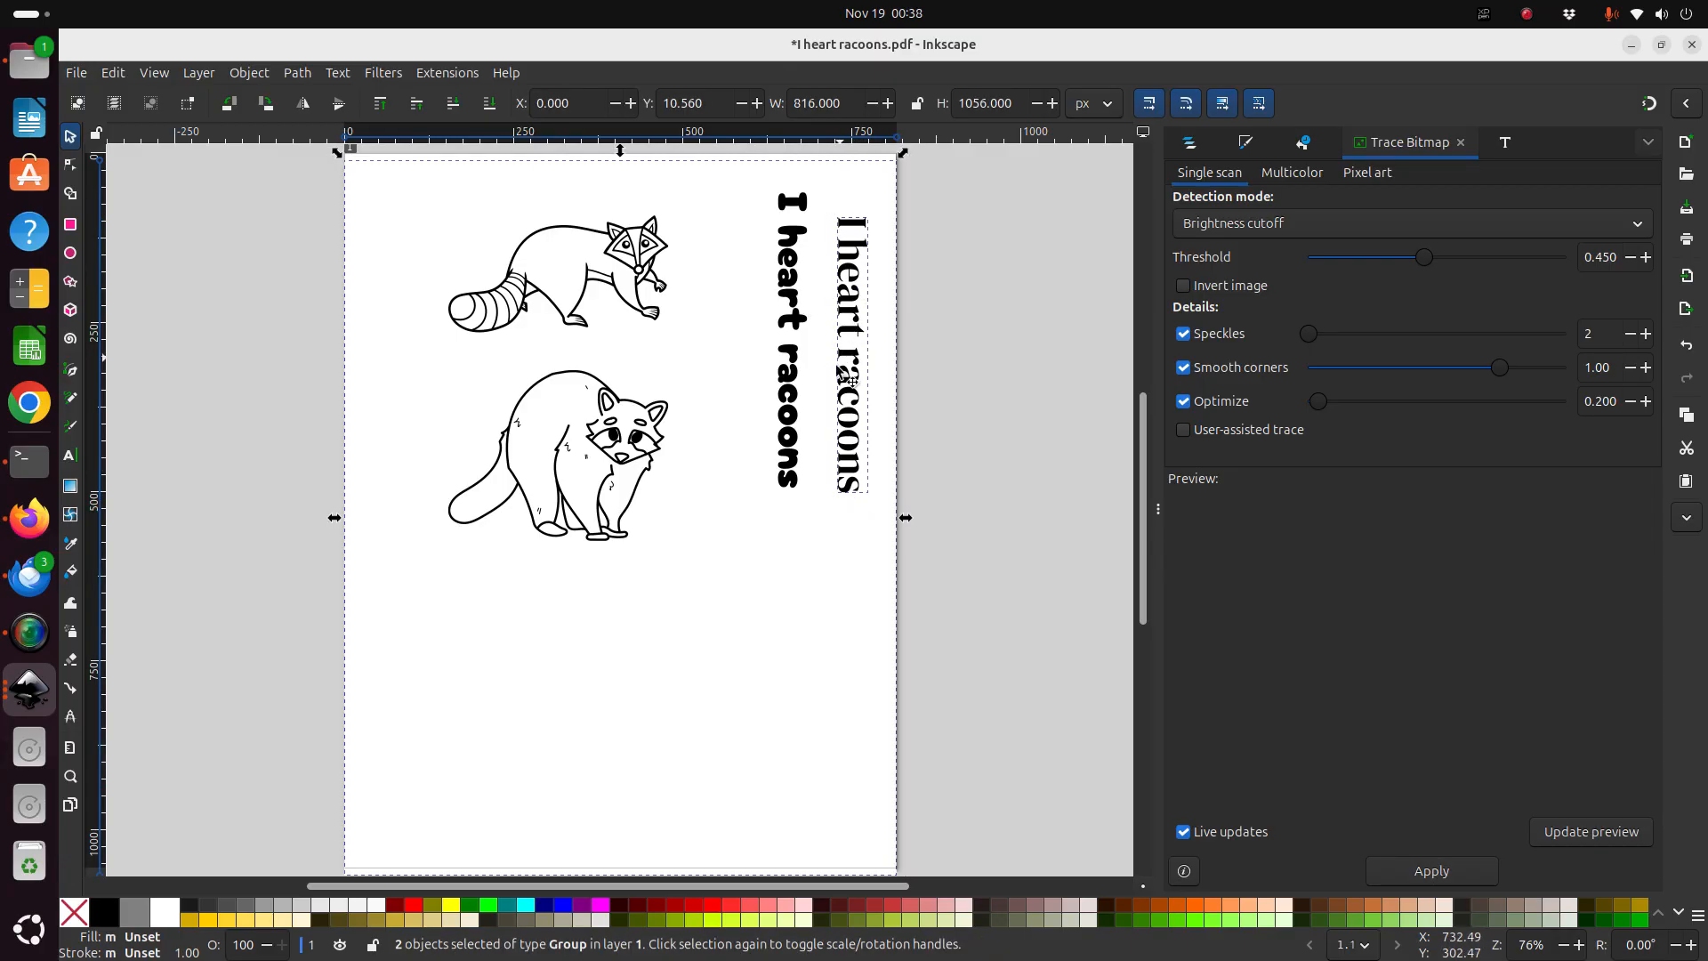
left_click(828, 558)
right_click(827, 558)
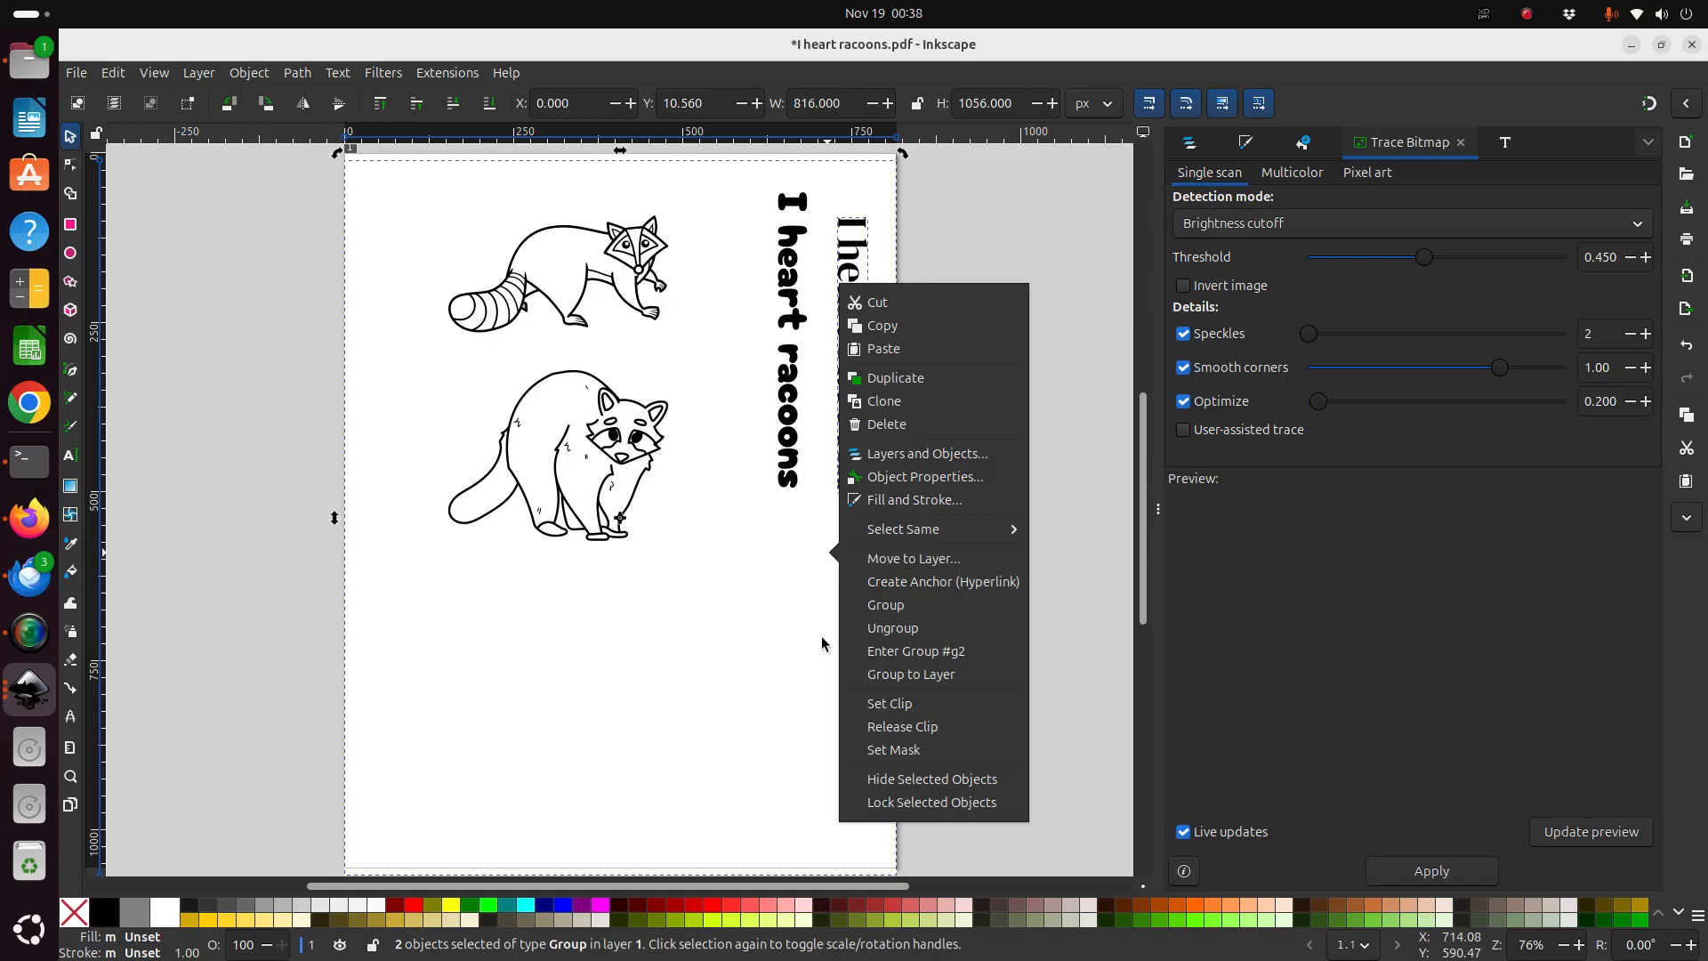
left_click(783, 560)
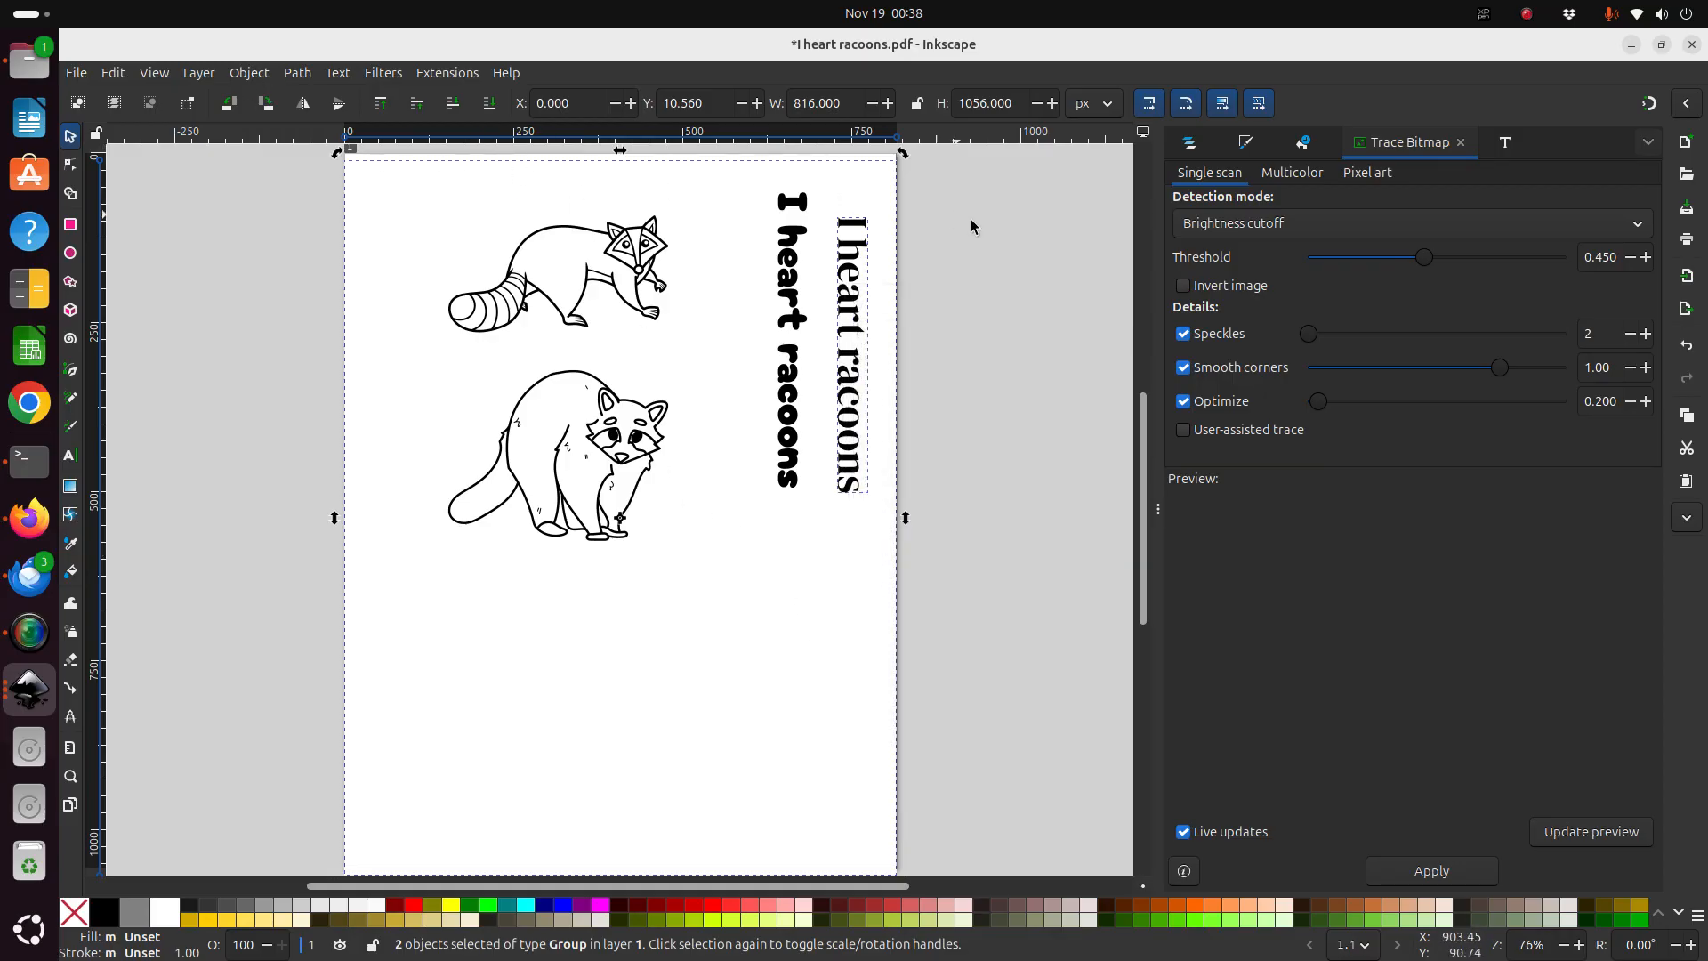
Select both lettering paths together with the page-sized background paths and move them sideways to about X 235 px, Y 29 px.
left_click(1005, 234)
left_click(854, 276)
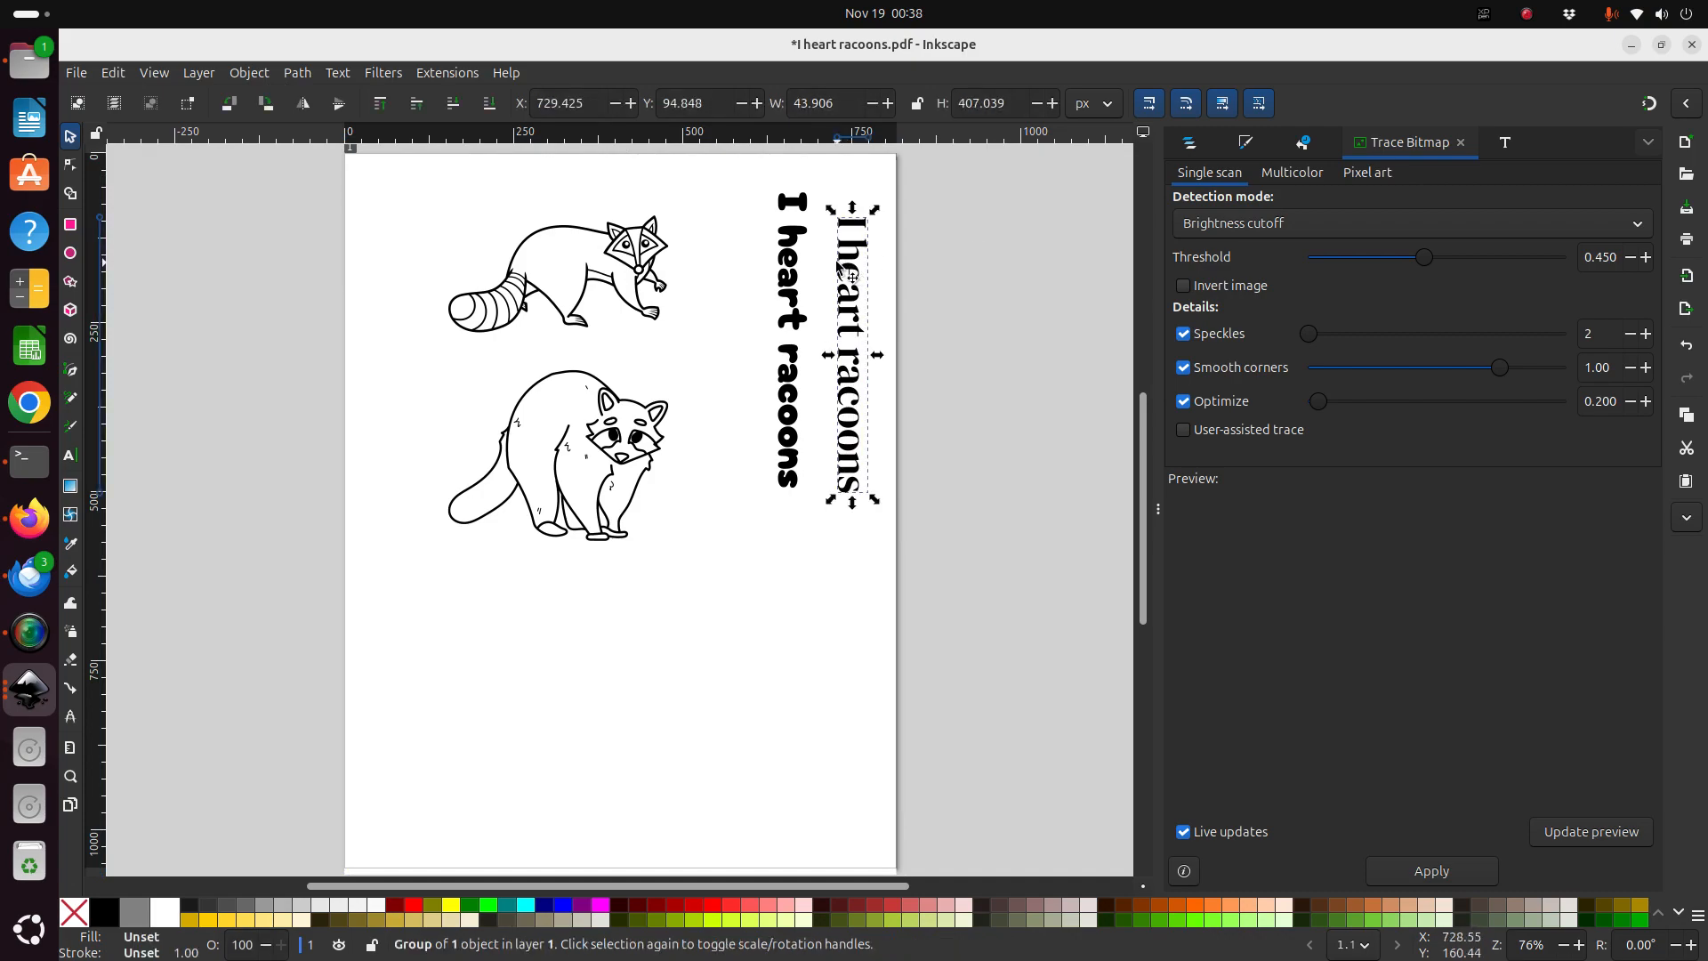
left_click(796, 279, "alt")
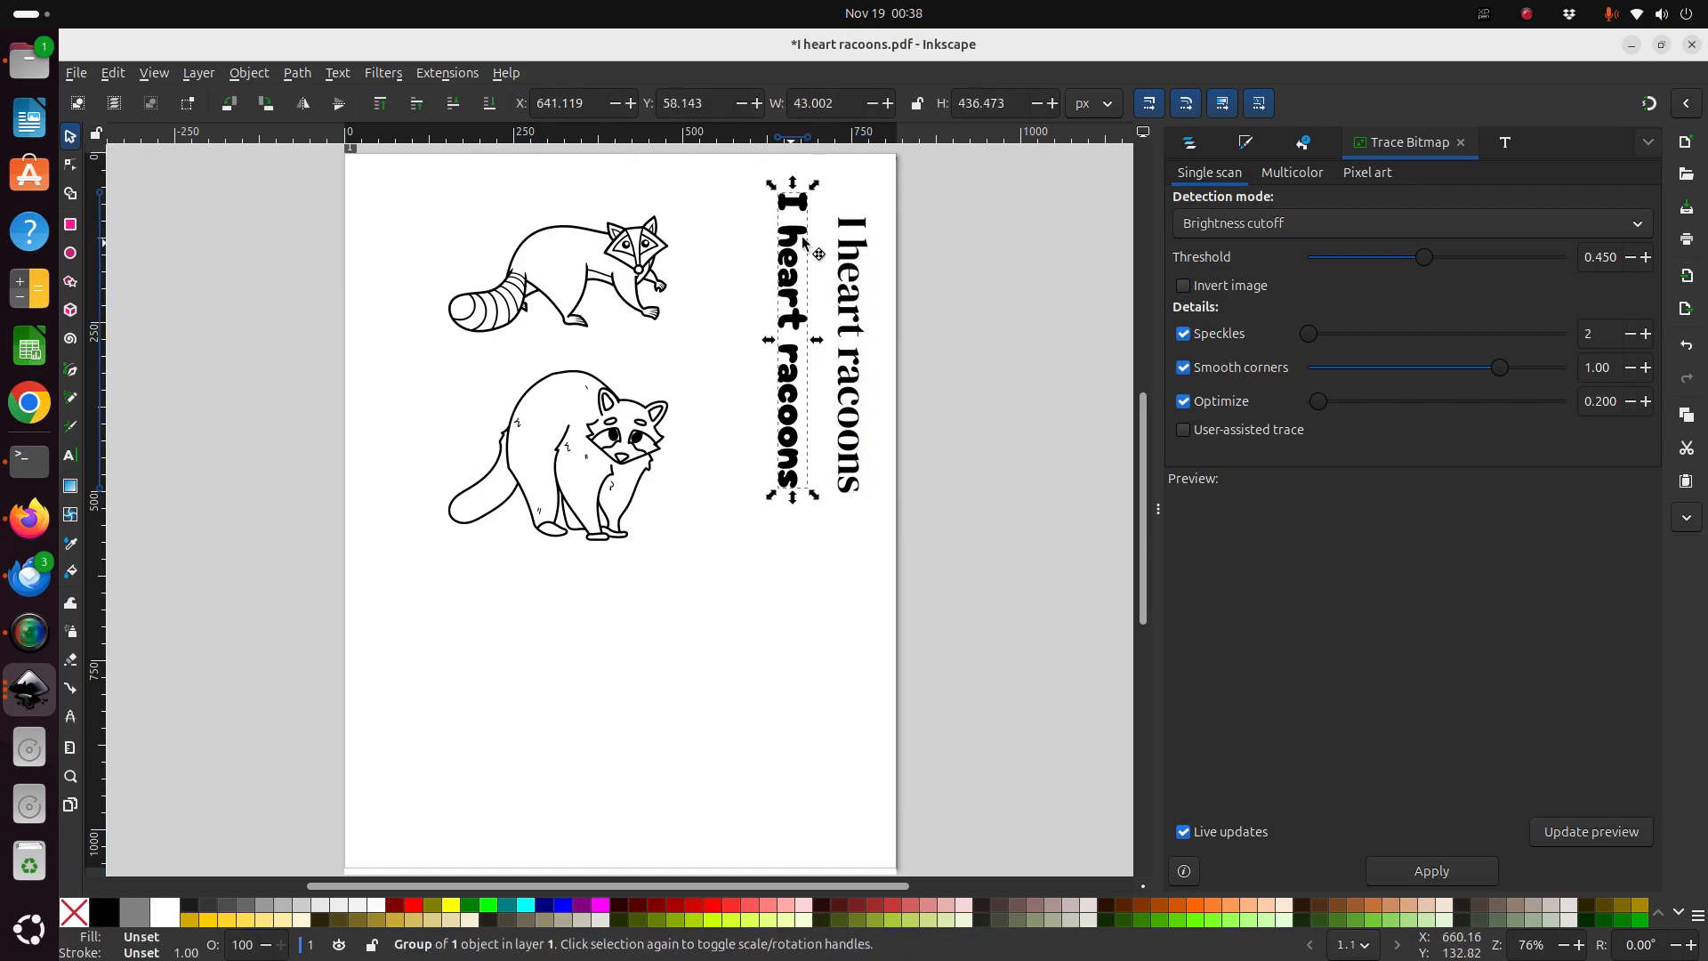
left_click_drag(829, 258, 853, 272)
key("alt")
mouse_move(882, 306)
left_mouse_down()
mouse_move(750, 334)
mouse_move(922, 338)
left_mouse_up()
left_click(908, 319)
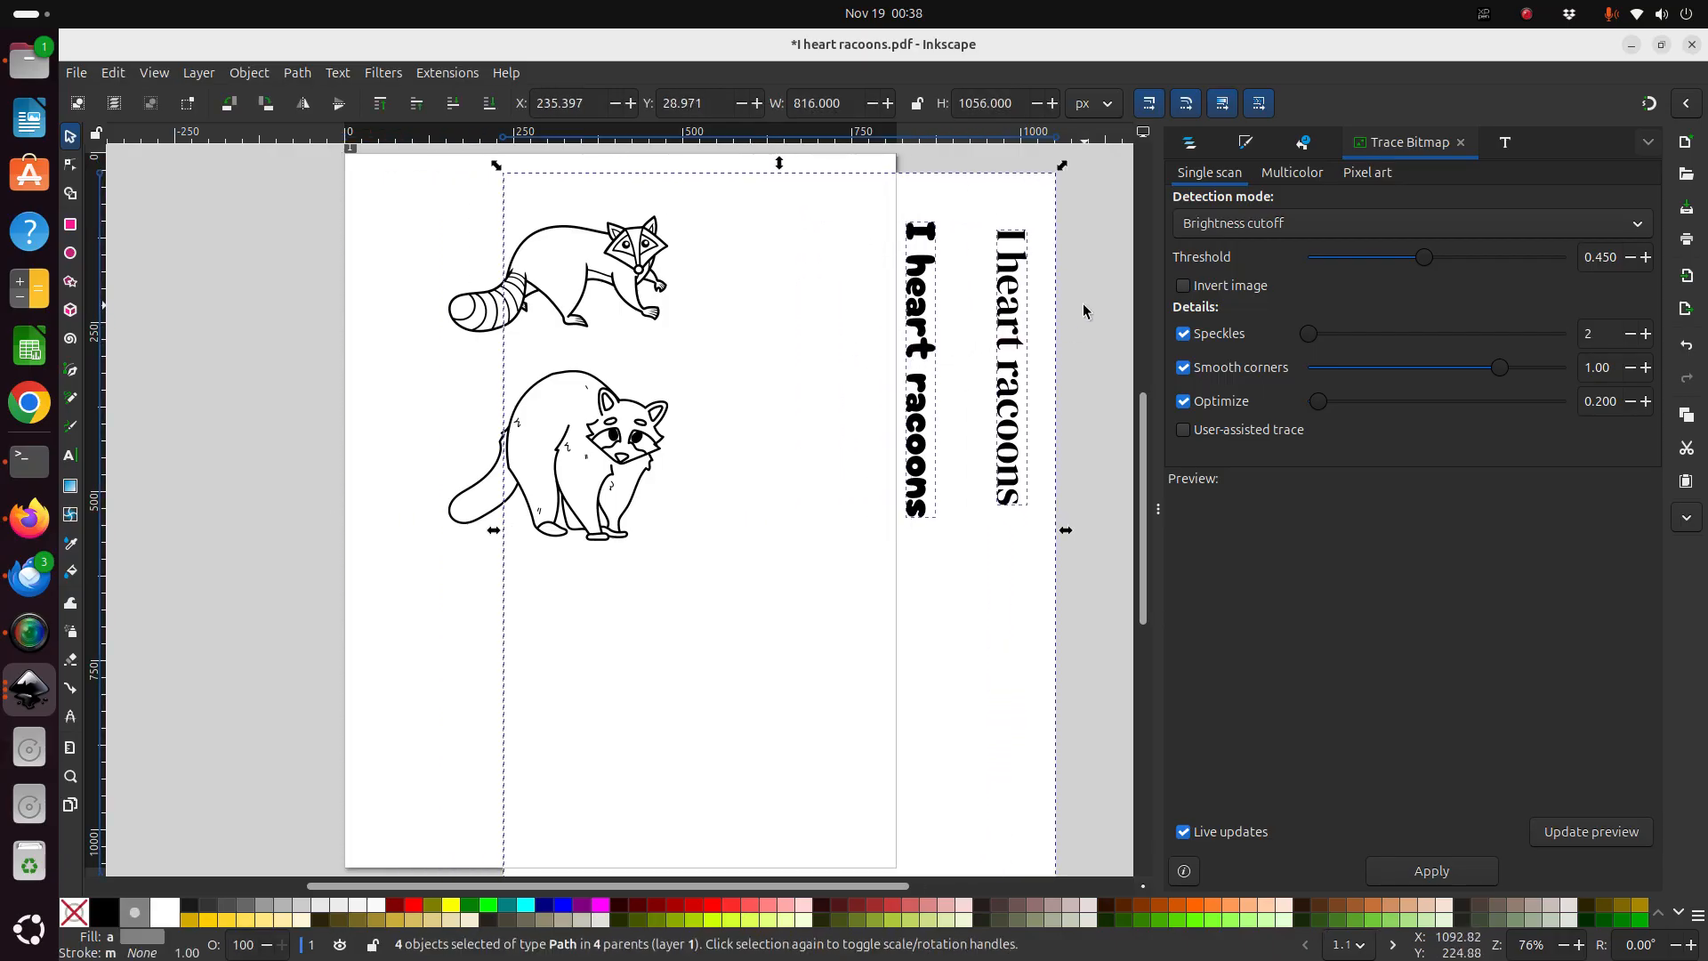
Delete the white clipped background path, then release the clip on the bold lettering and the remaining page-sized path.
left_click(1014, 275)
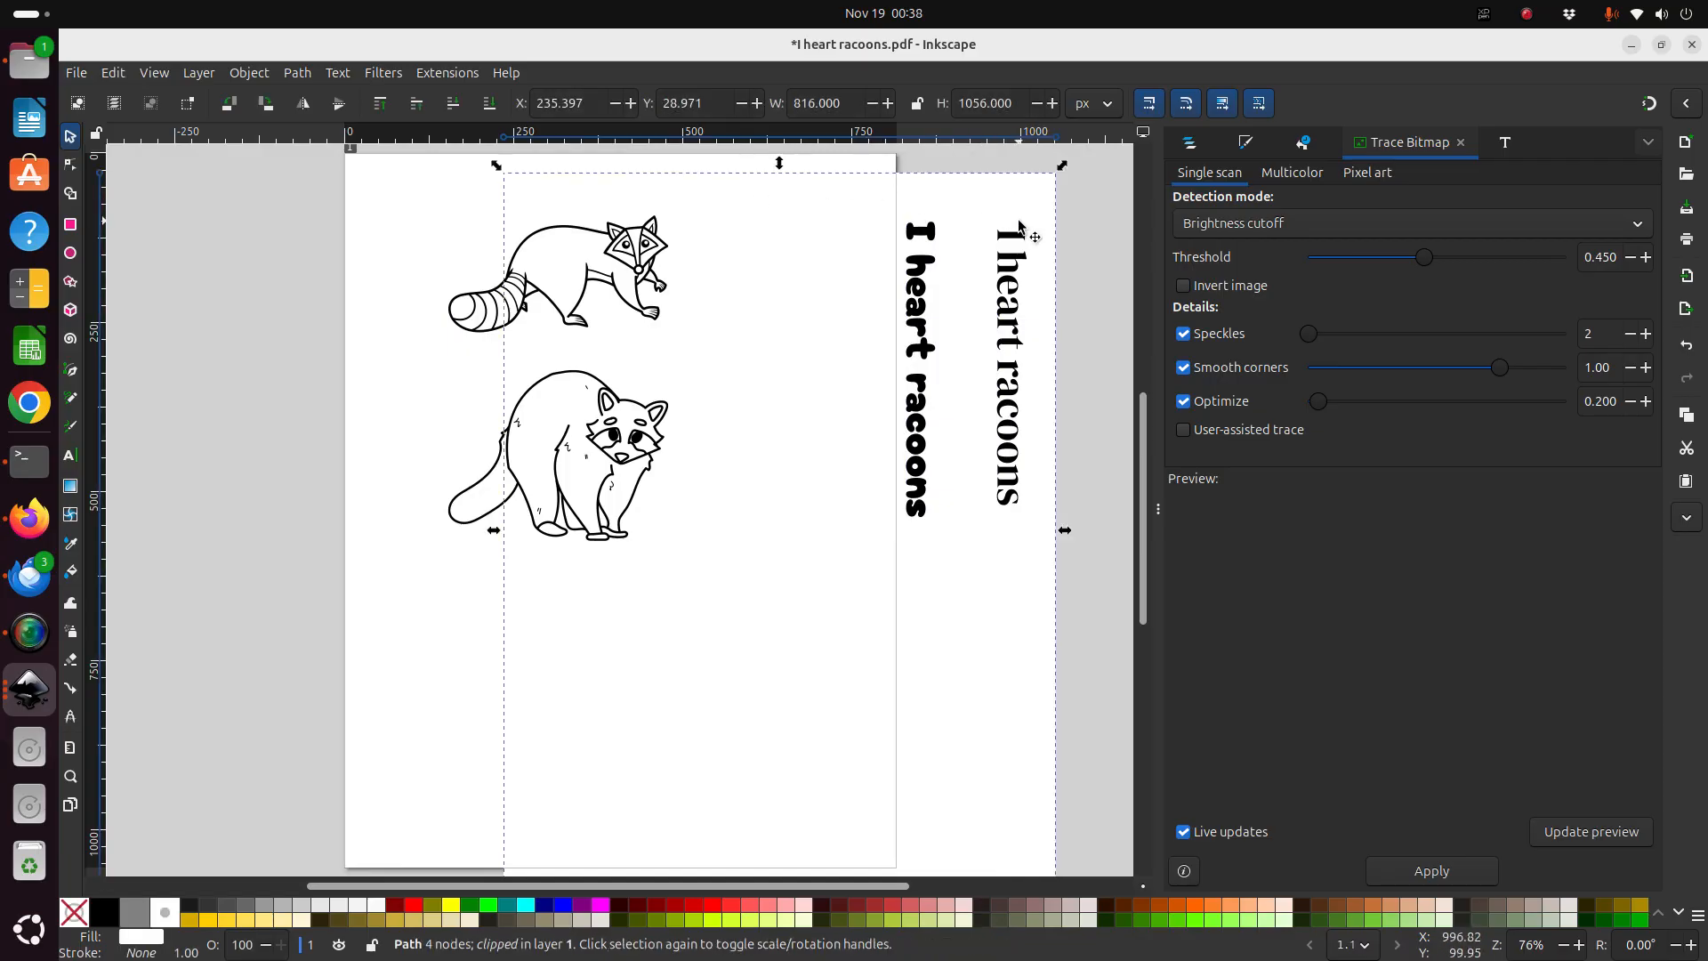
key("Delete")
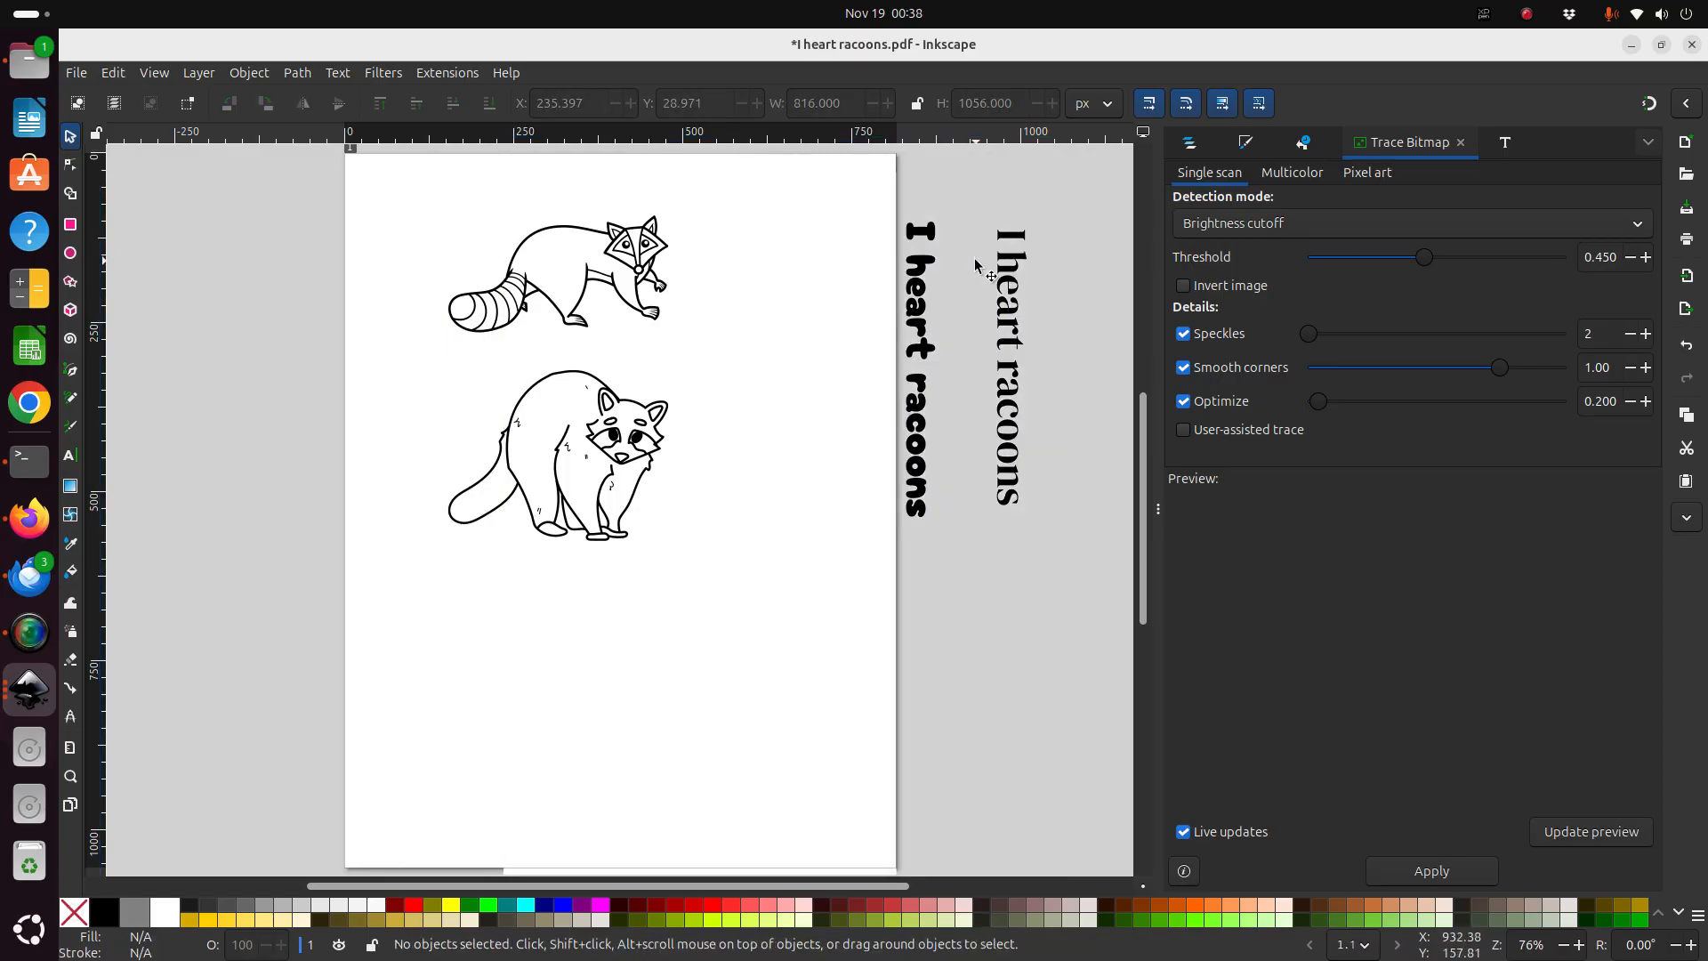
left_click(920, 258)
mouse_move(1087, 291)
left_mouse_down()
mouse_move(956, 315)
mouse_move(912, 344)
mouse_move(1022, 358)
left_mouse_up()
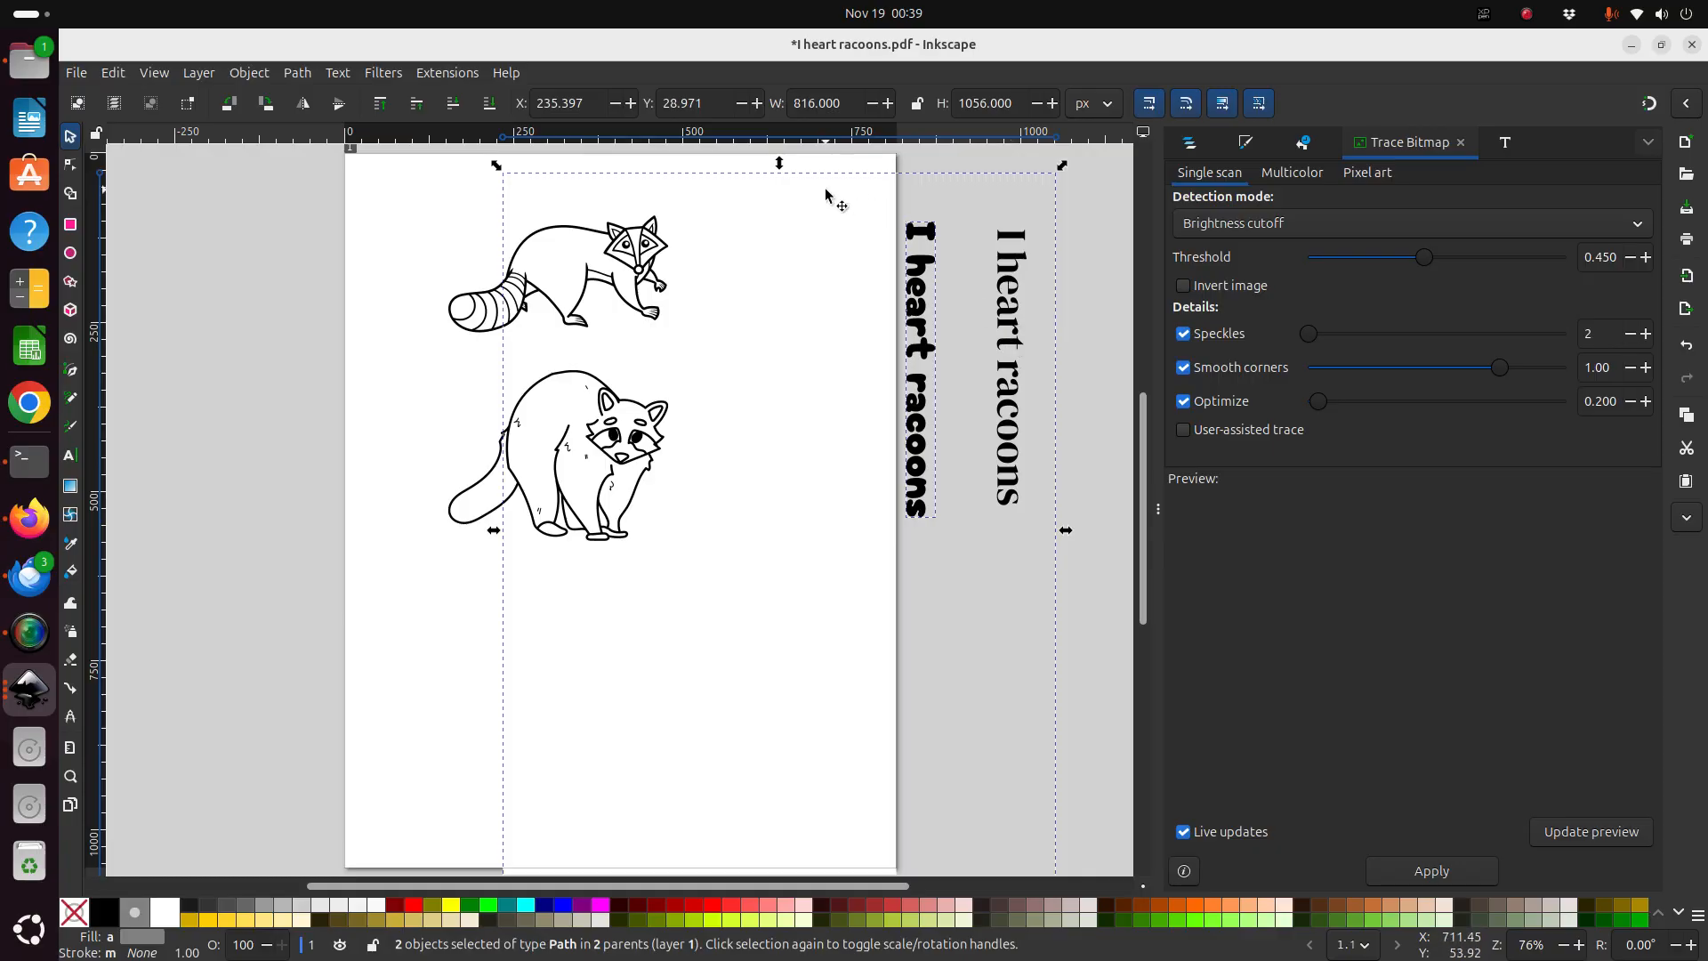
left_click(245, 73)
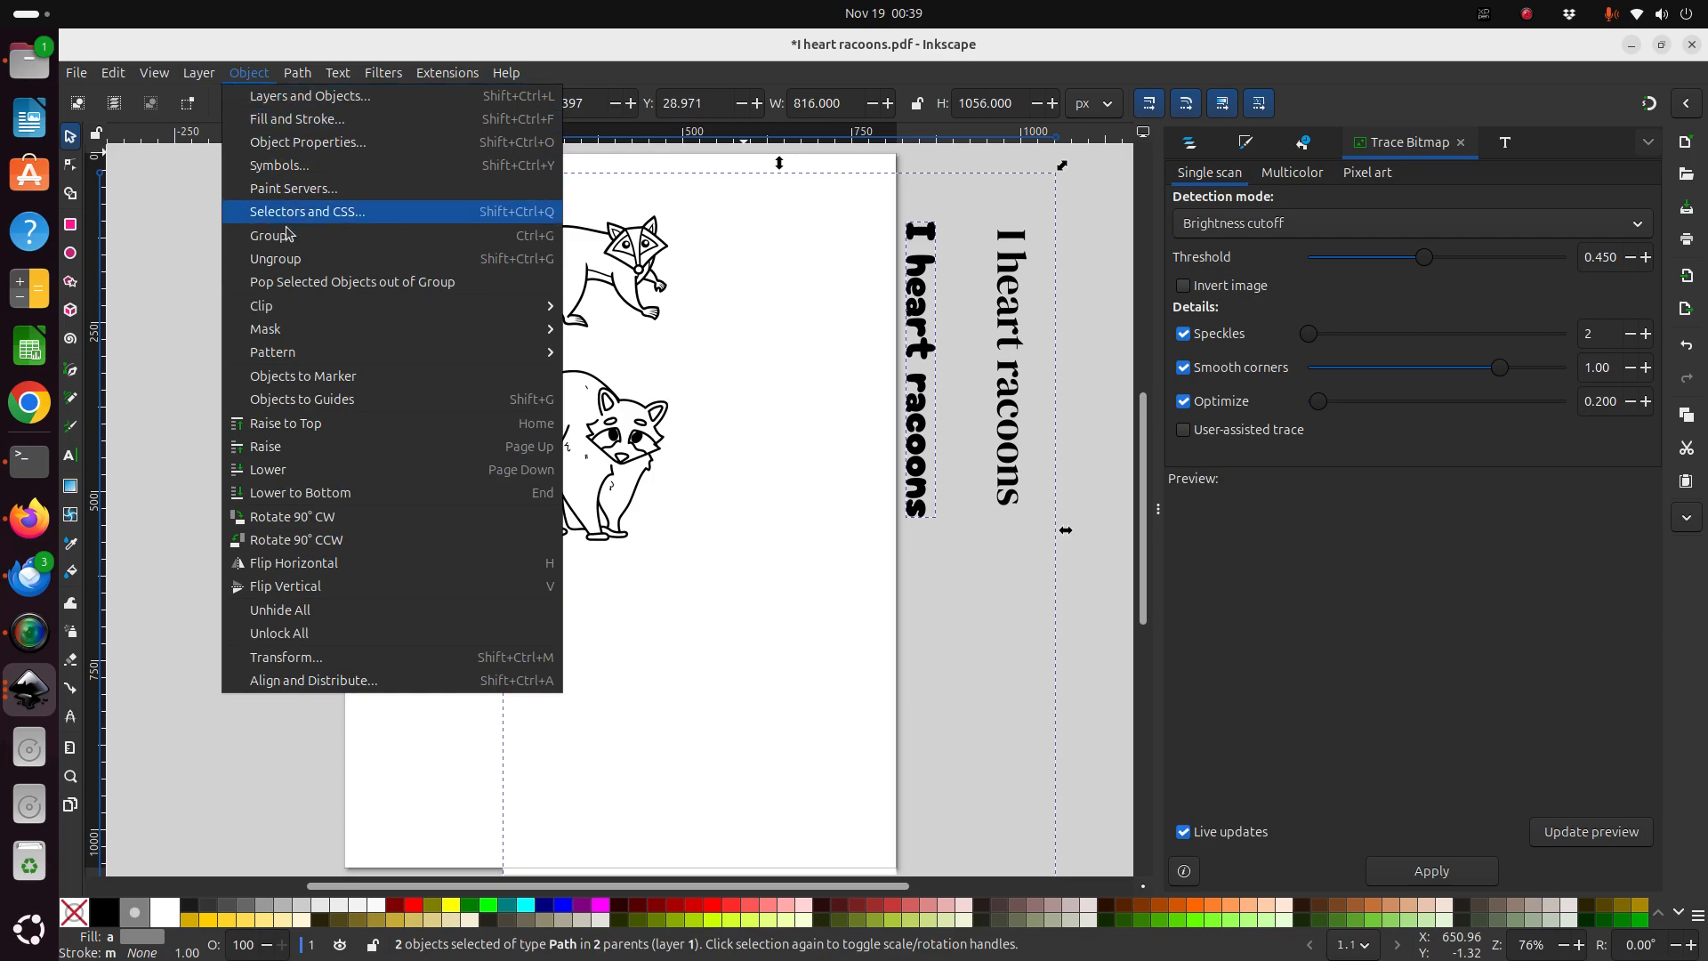
mouse_move(380, 311)
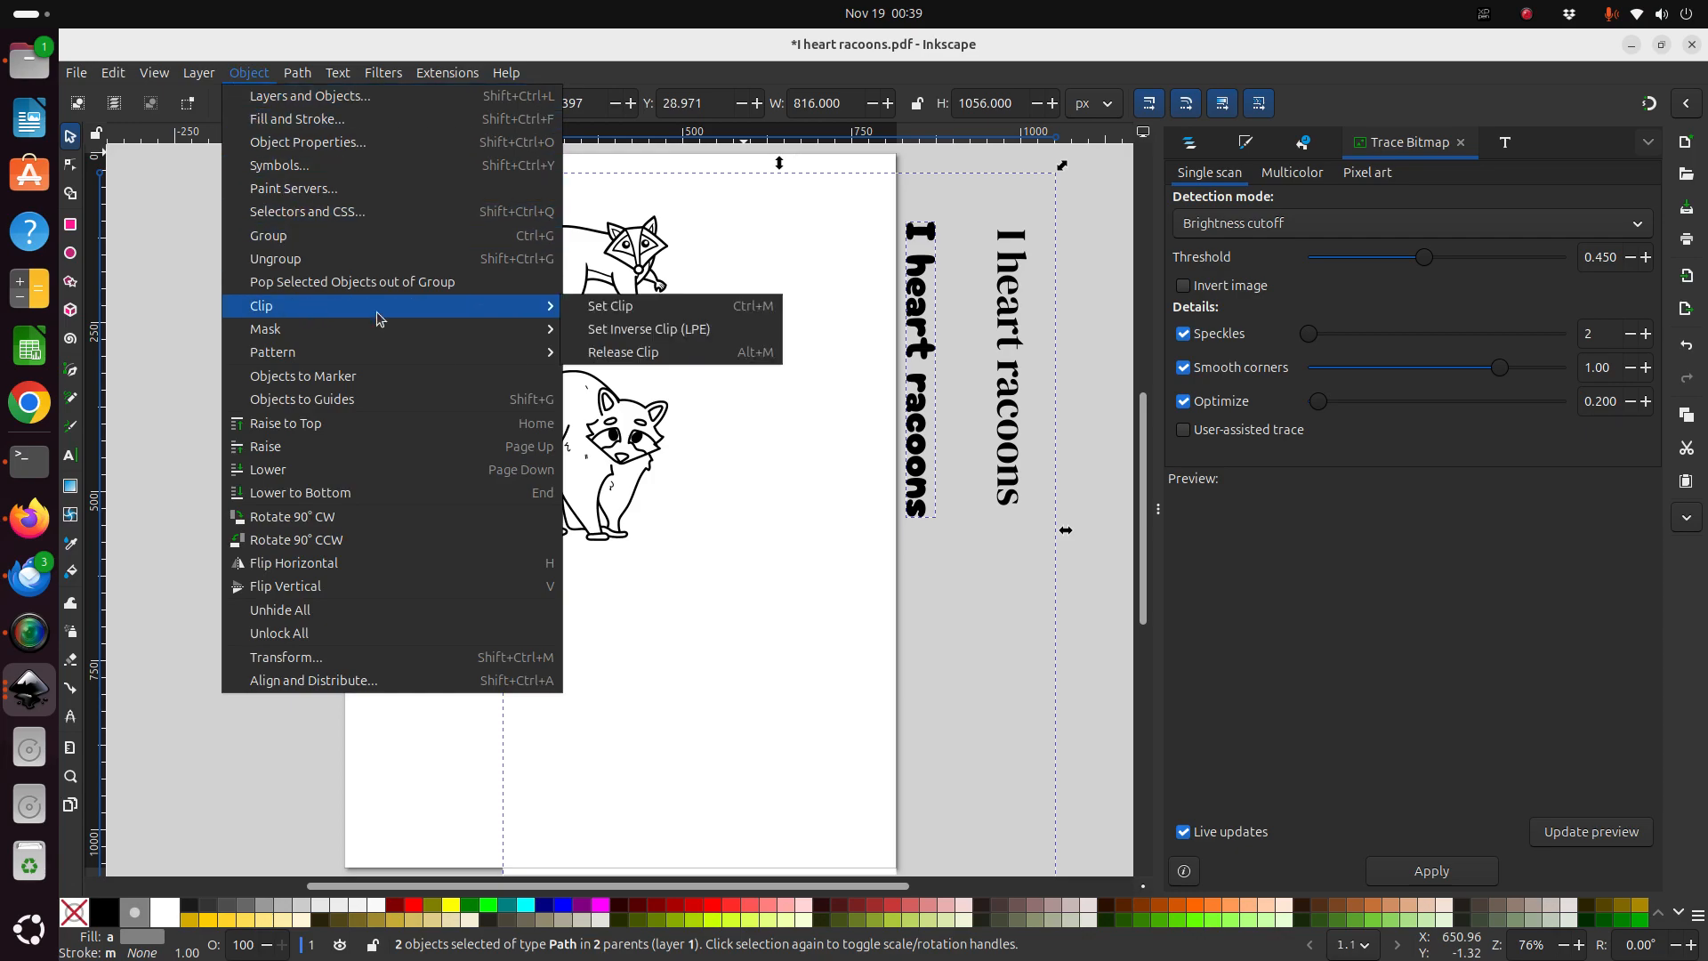
left_click(652, 352)
left_click(1075, 265)
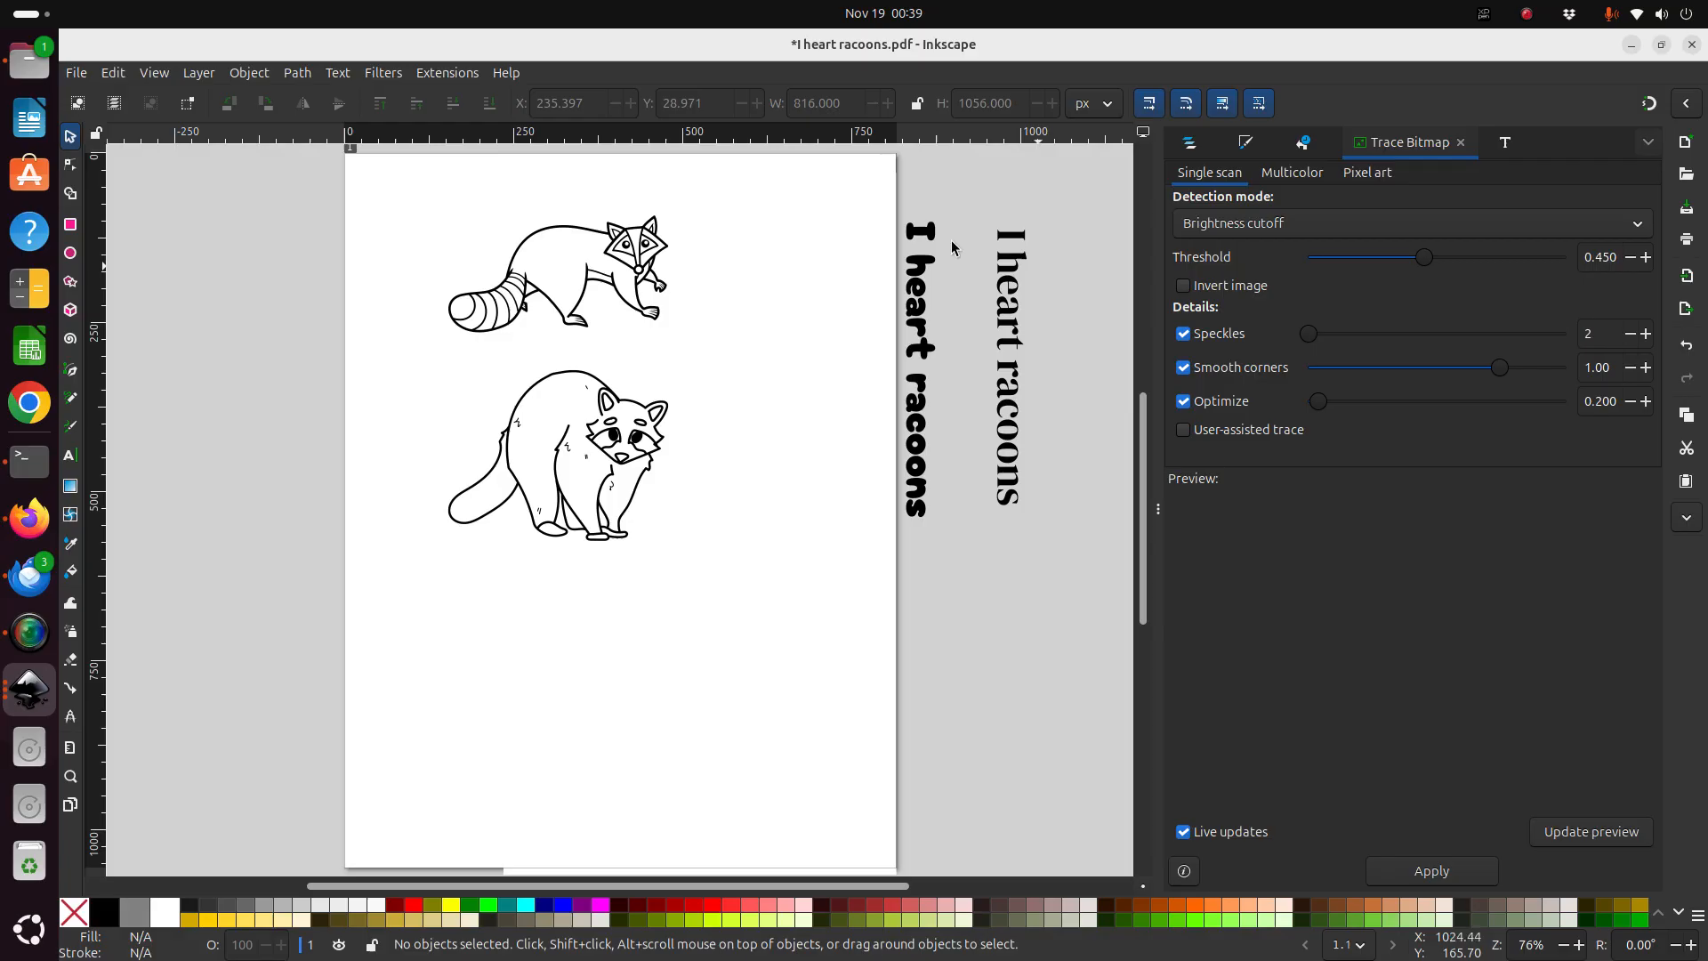
Delete the clipped group containing the lower raccoon.
left_click(785, 214)
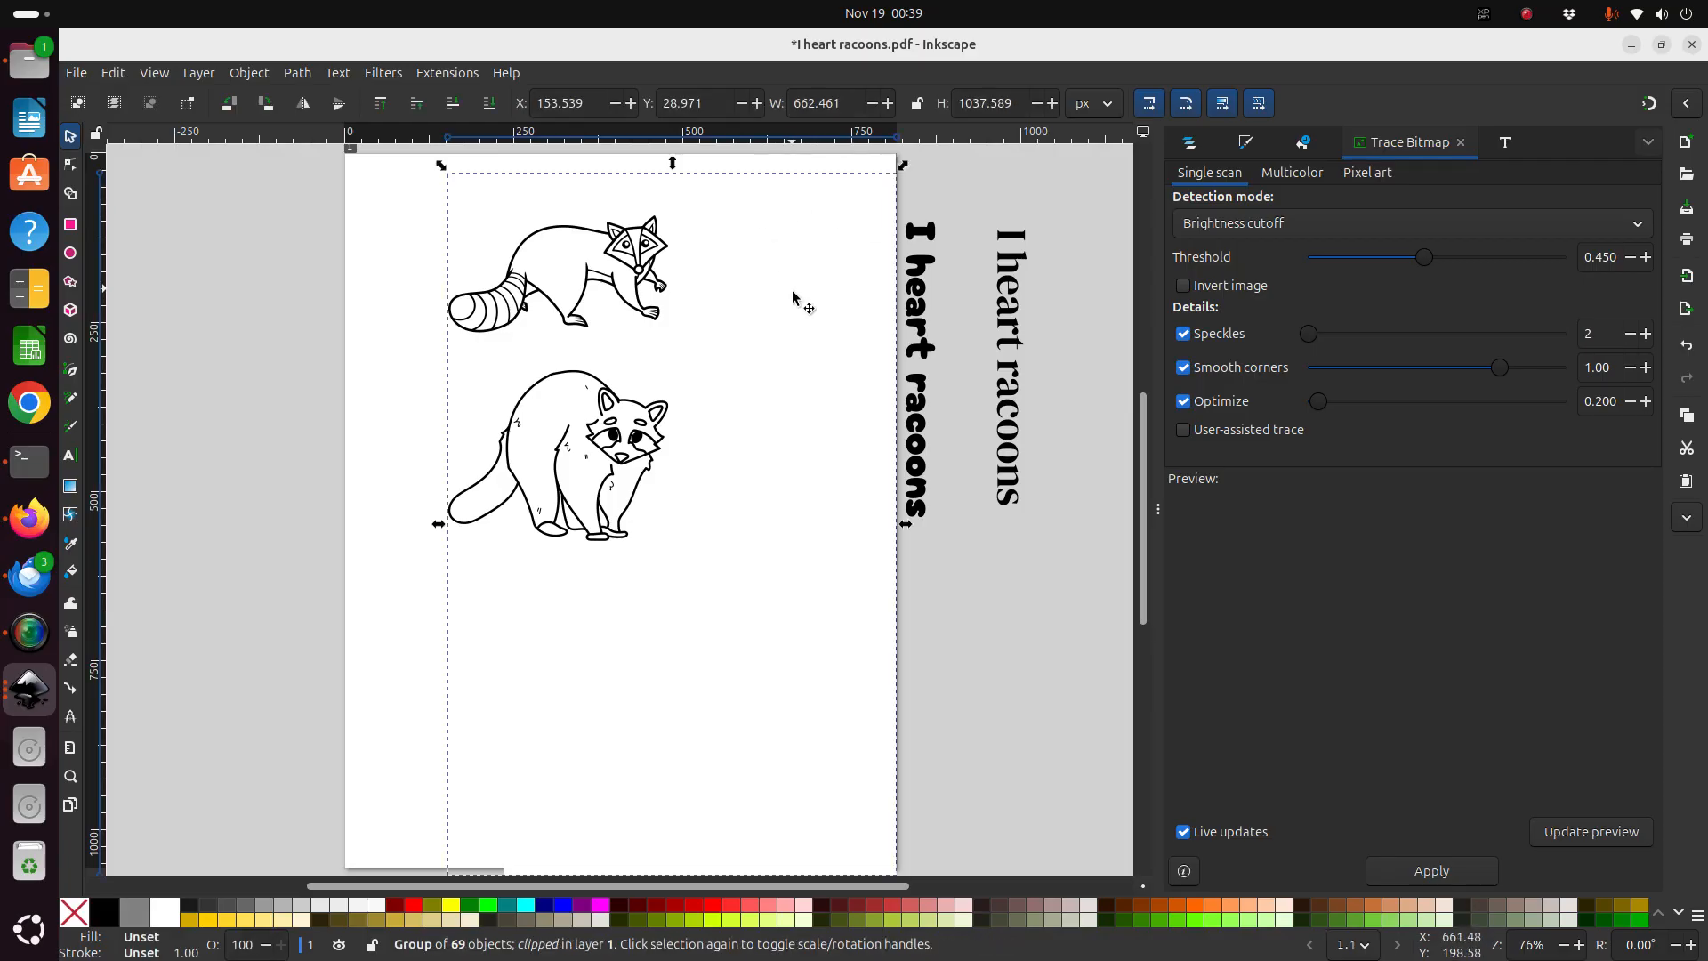
key("Delete")
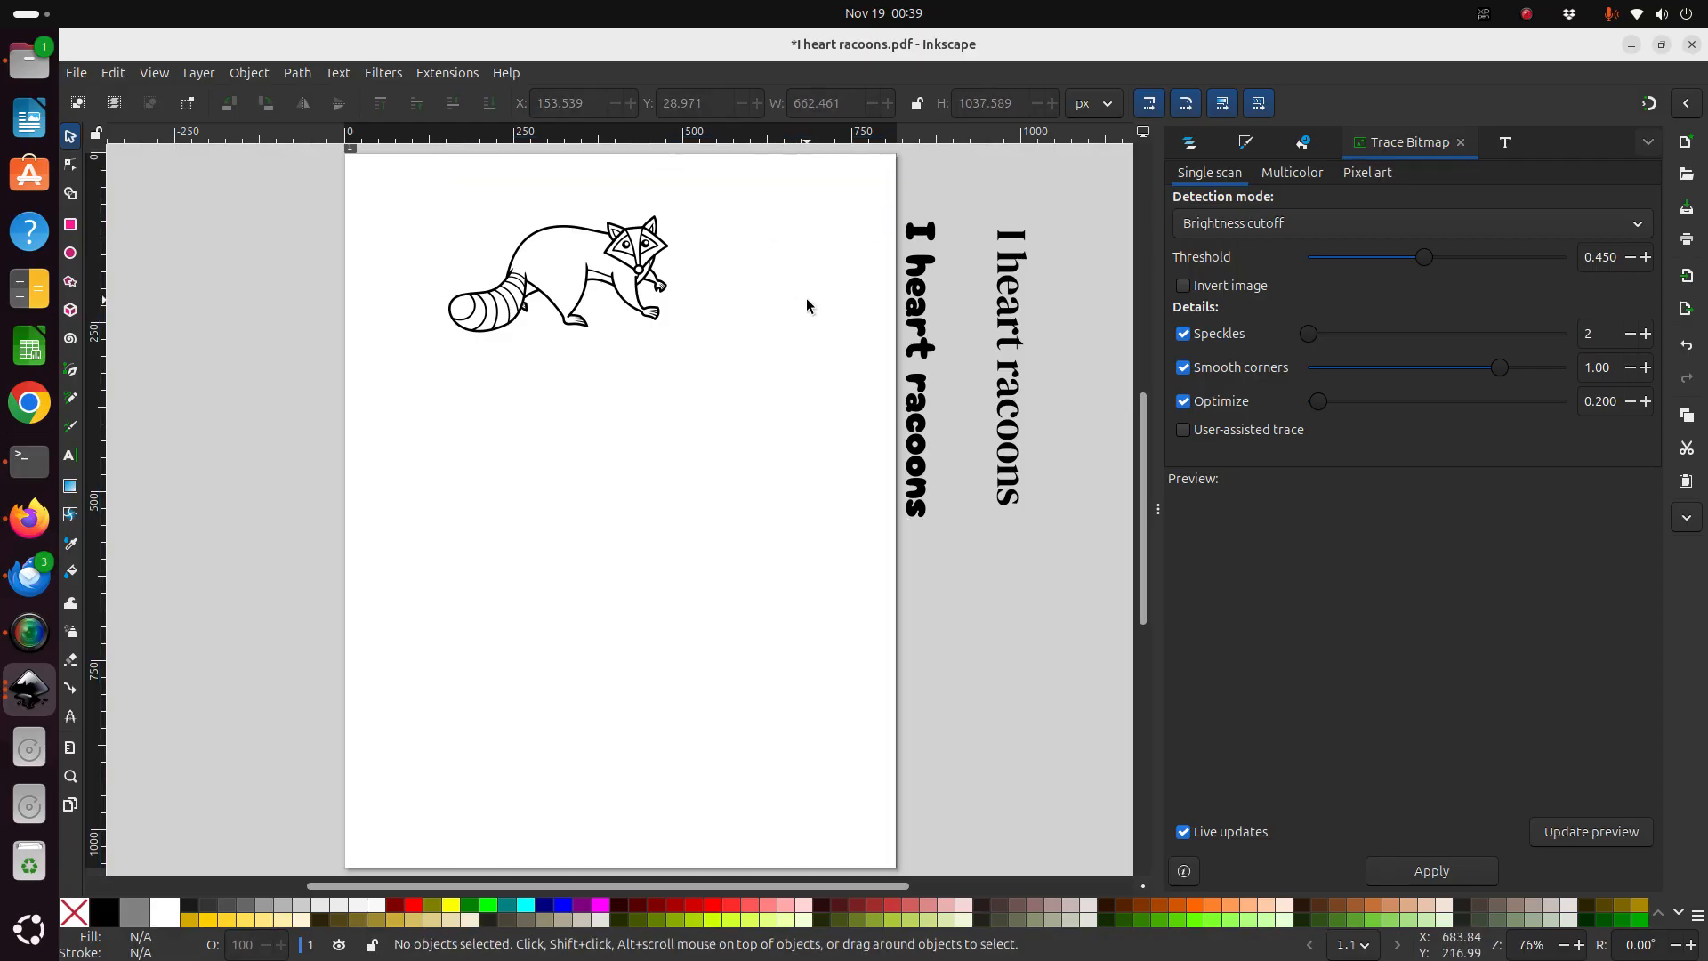
Undo the deletion of the lower raccoon's clipped group and move the group to about X -61 px, Y 7 px.
key("ctrl+z")
left_click(925, 335)
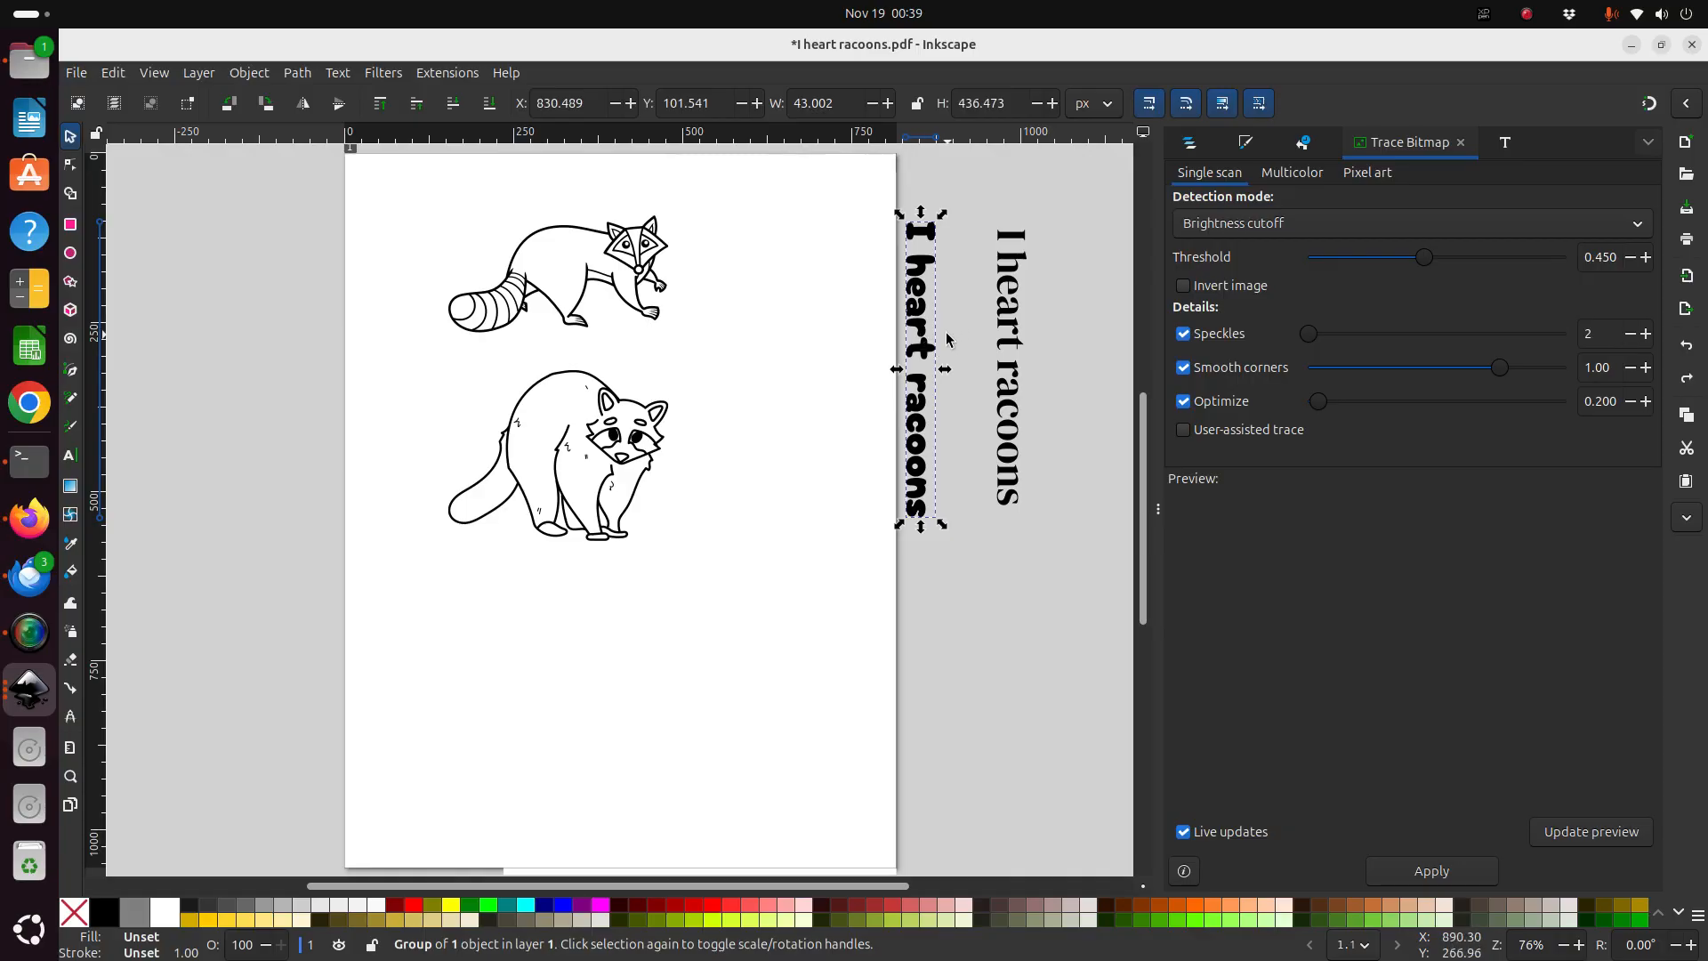
left_click(965, 332)
left_click_drag(1059, 298, 906, 336)
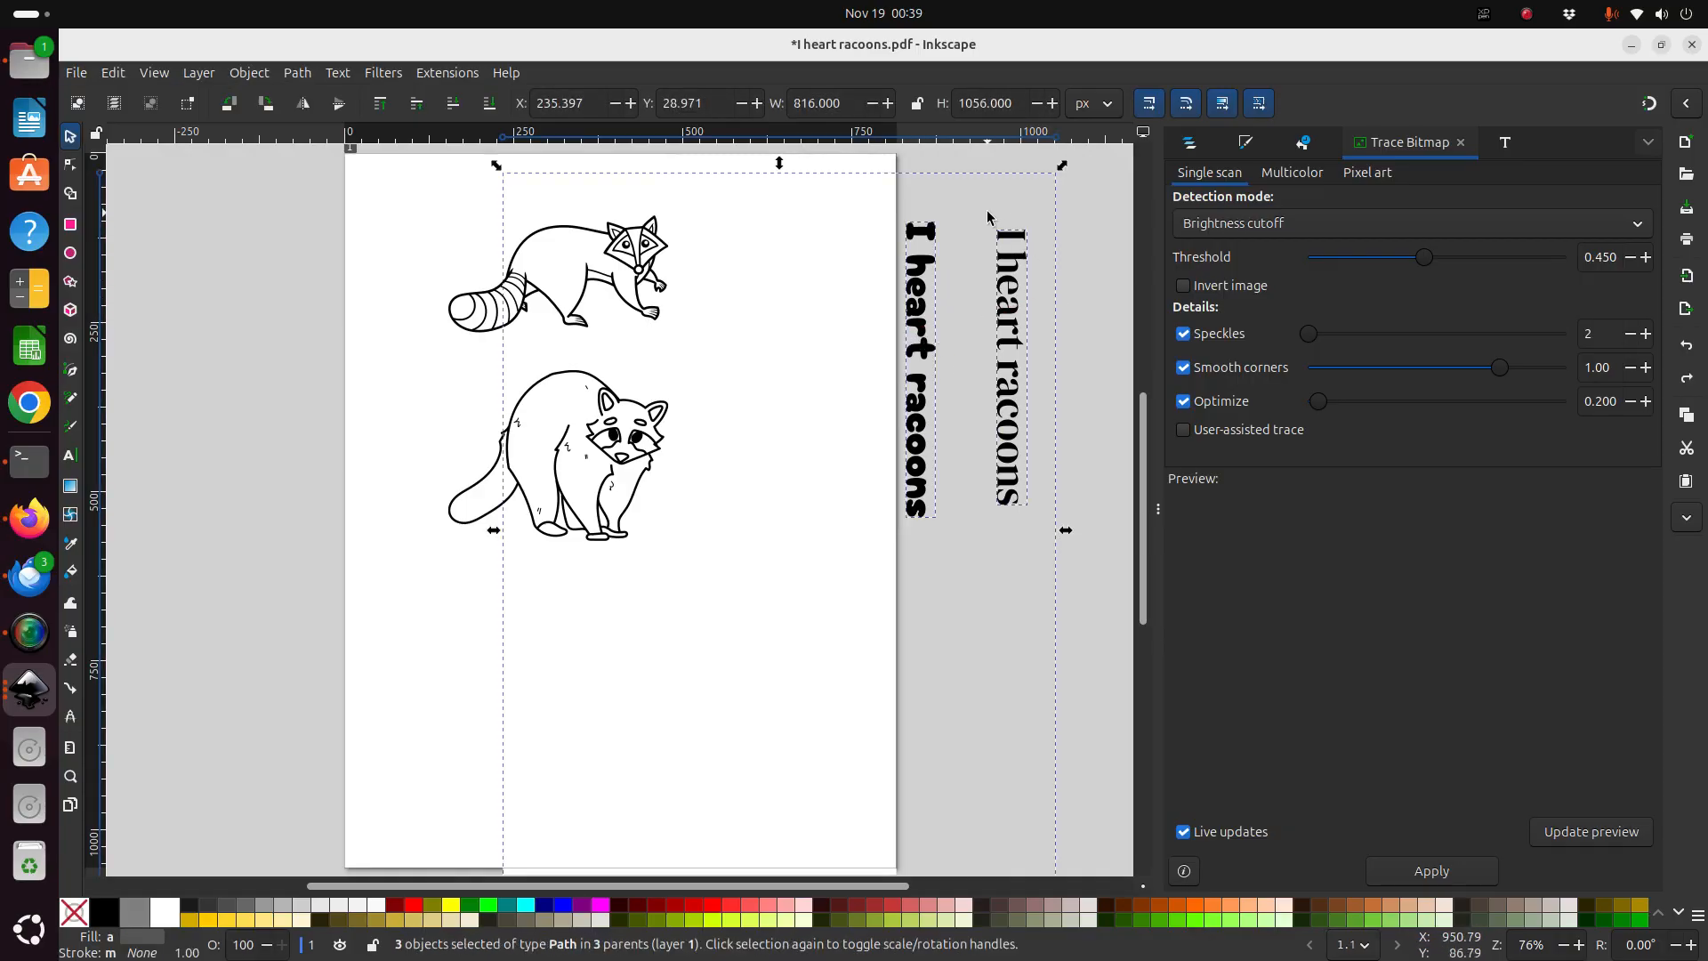
key("shift")
left_click(861, 207)
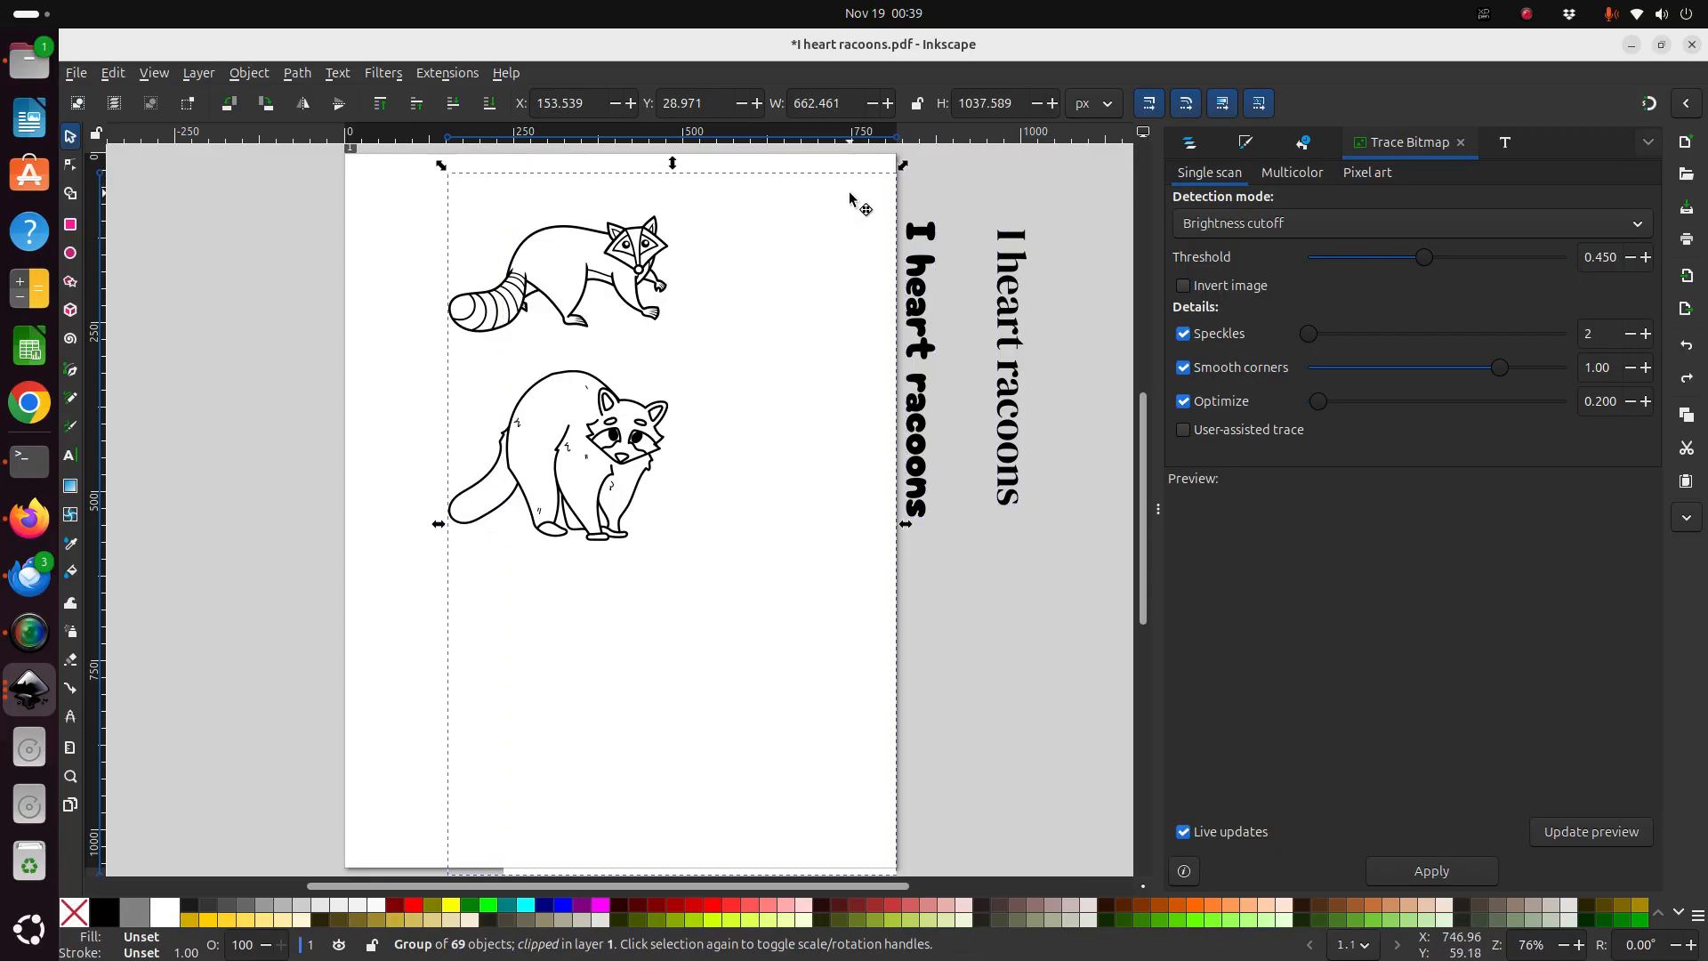
left_click_drag(810, 229, 659, 215)
key("Escape")
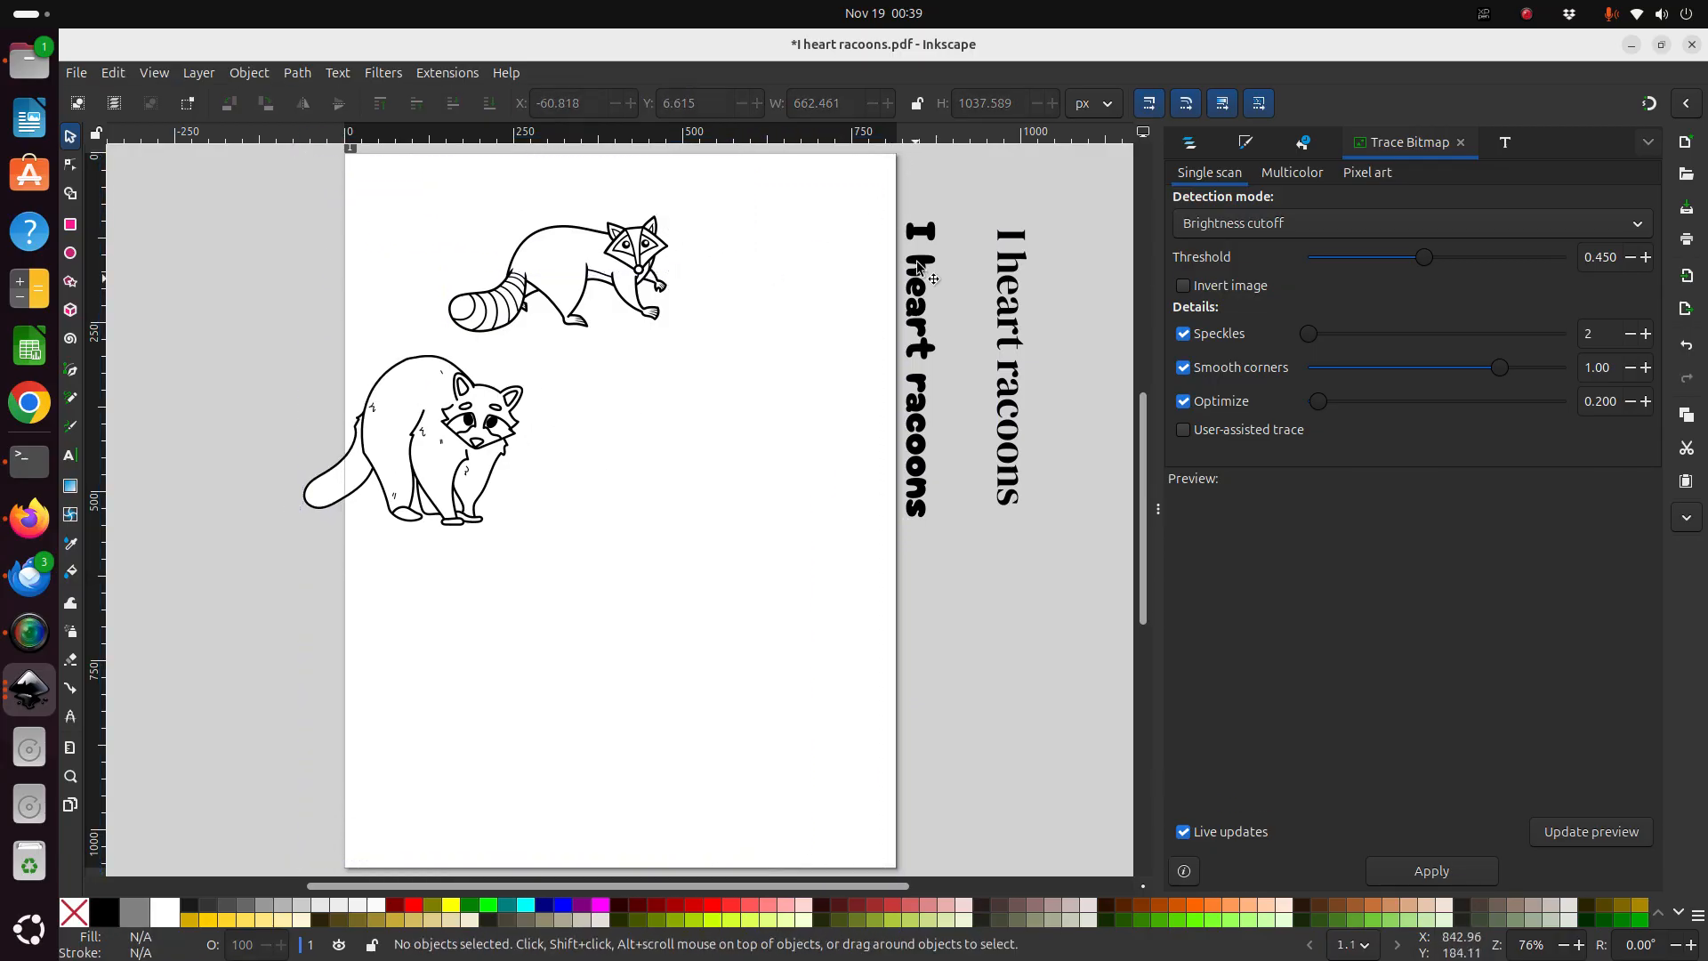
Copy the bold and serif lettering groups and switch to the charmingfellow.svg document.
left_click_drag(880, 189, 1076, 553)
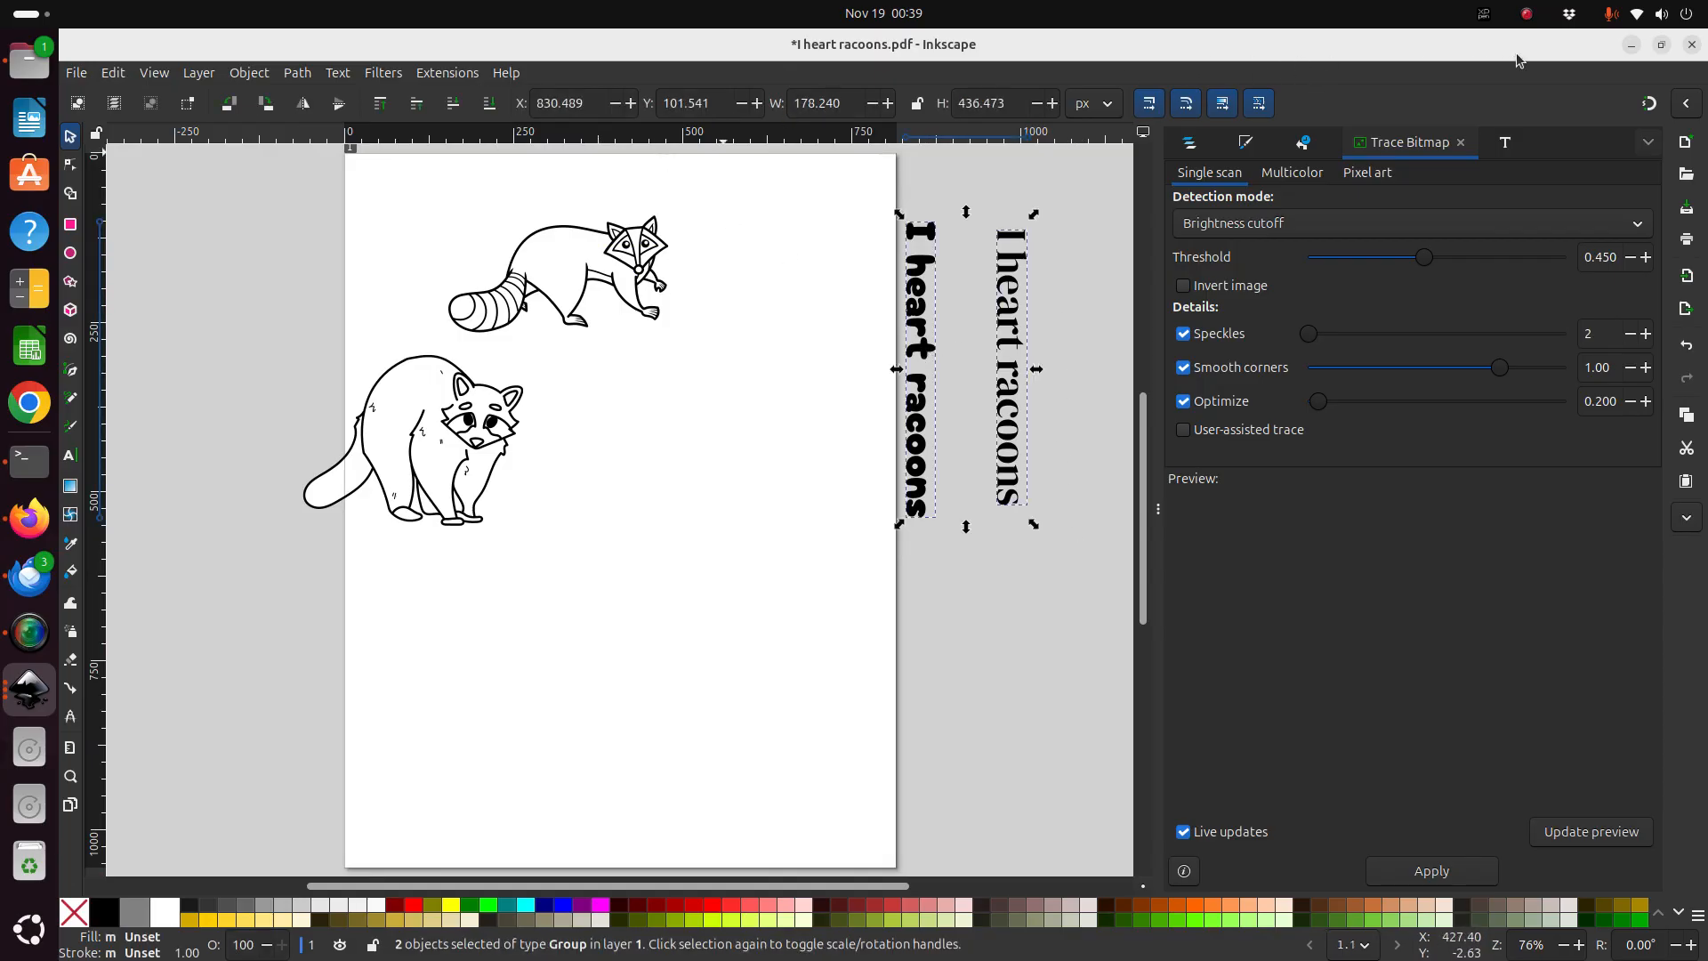
left_click(1661, 51)
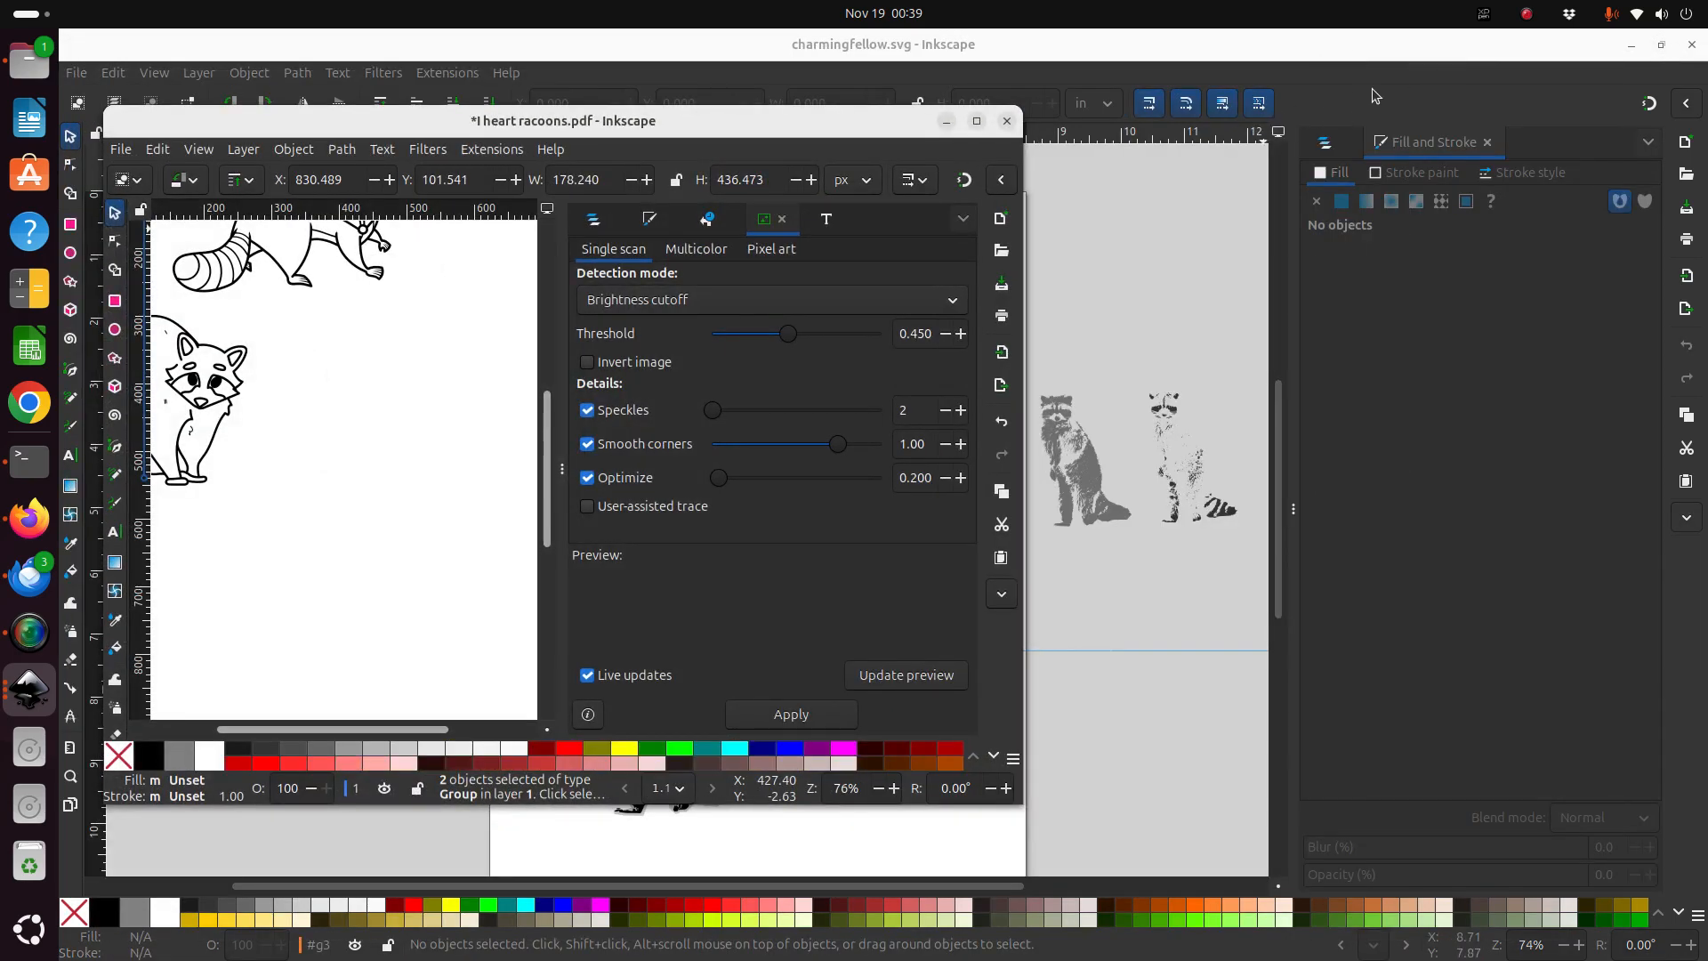
left_click(1368, 101)
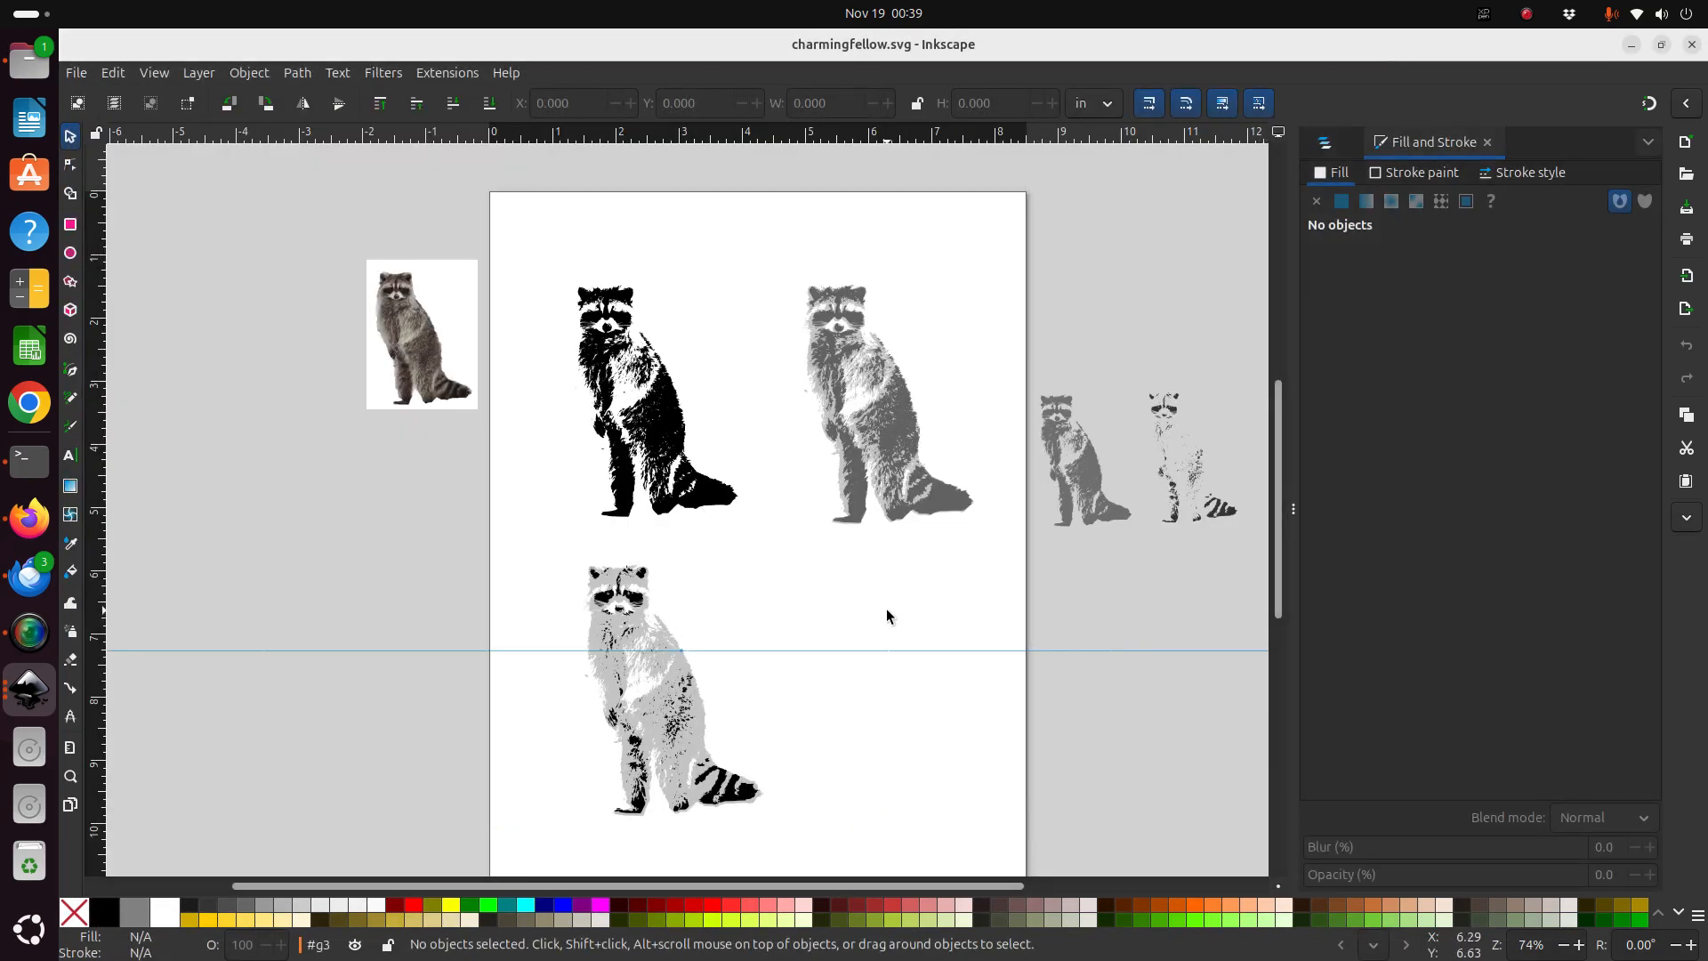
Paste both lettering groups beside the light gray raccoon on the page's lower half, at about X 5.22 in, Y 5.62 in.
key("ctrl+v")
left_click_drag(940, 592, 943, 674)
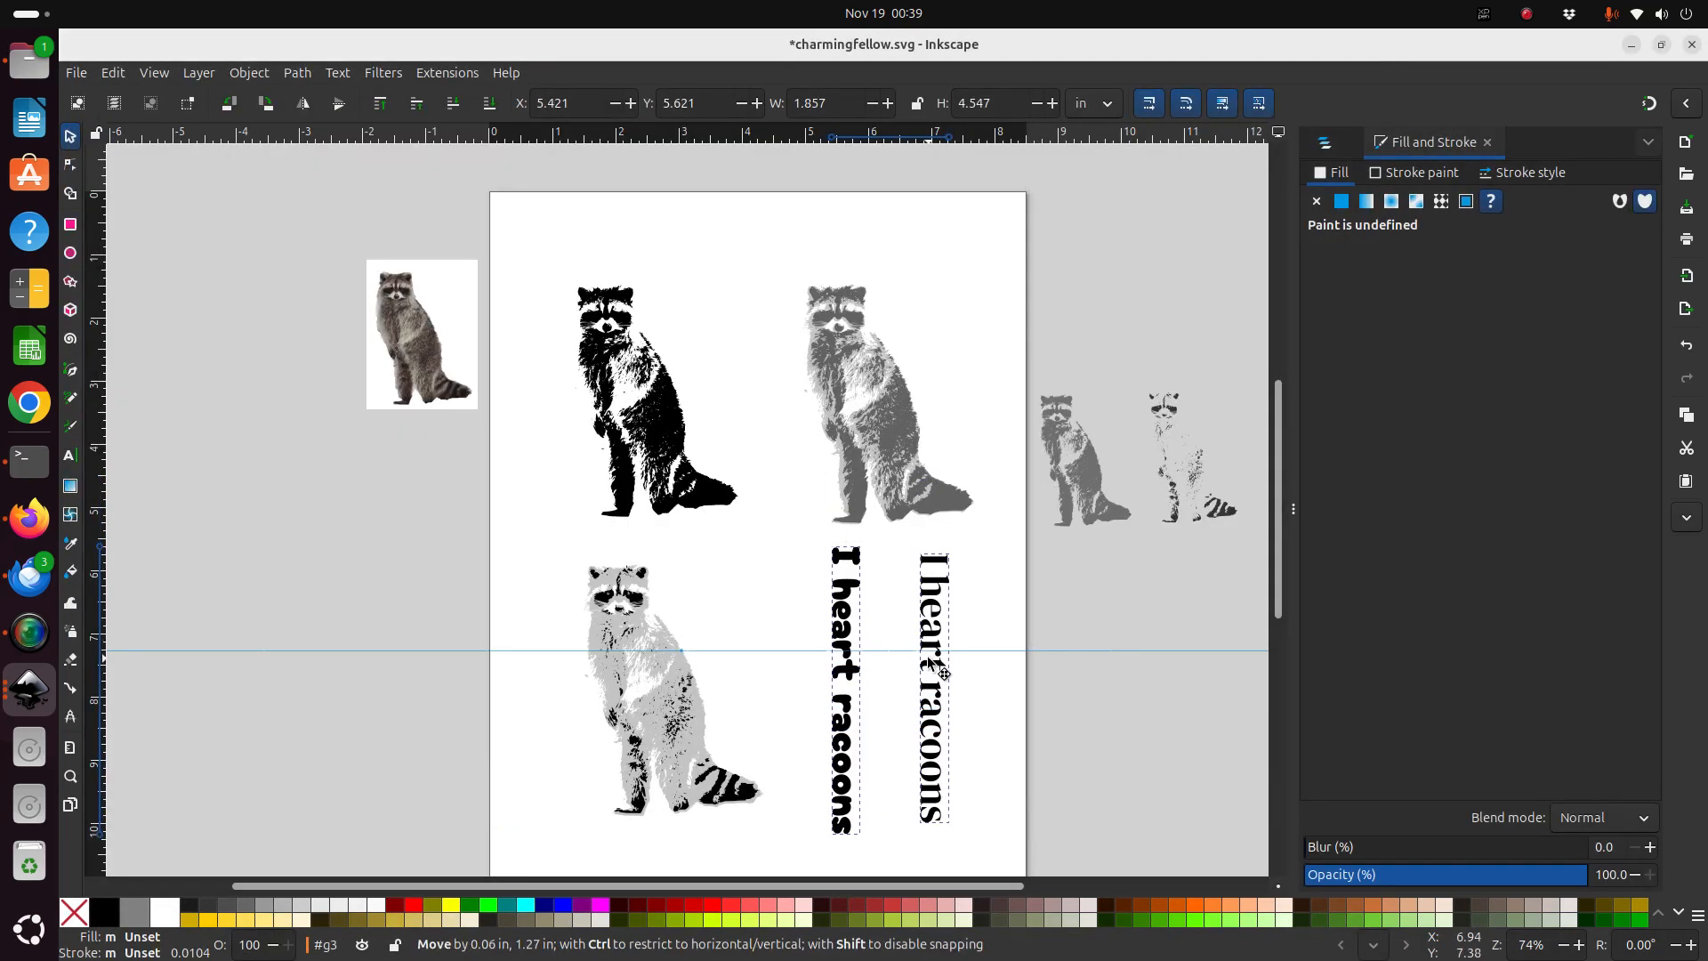
scroll(950, 648, "down", 2)
left_click_drag(925, 605, 912, 605)
left_click(973, 634)
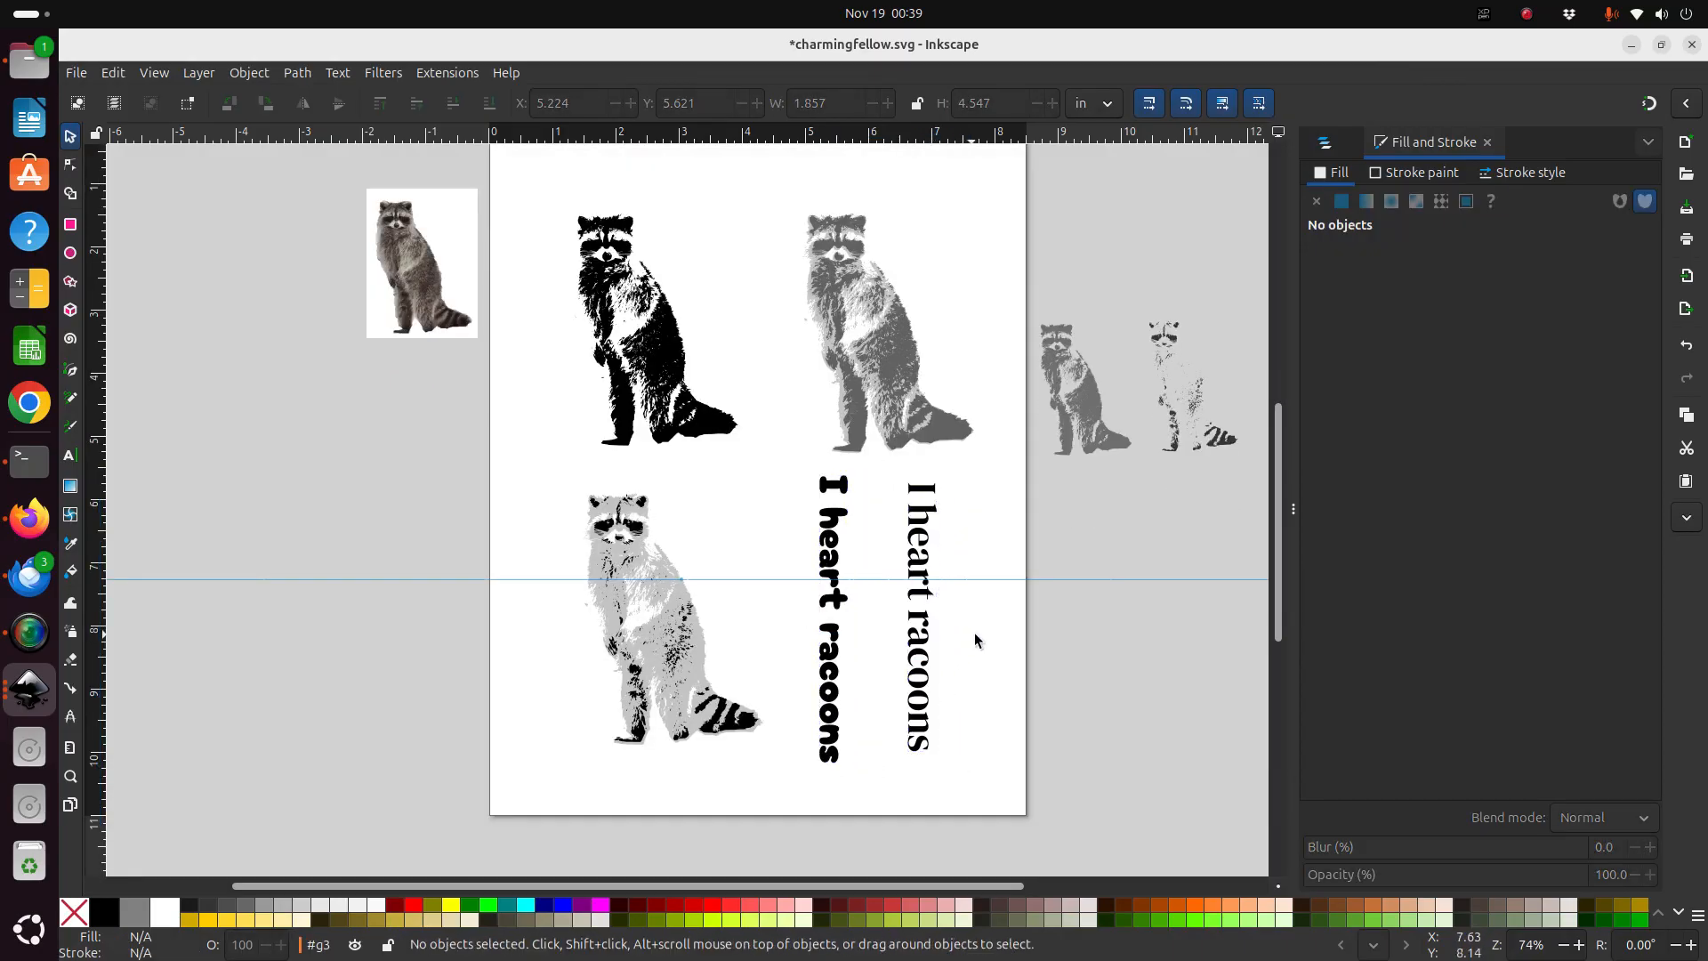
scroll(973, 580, "up", 4)
scroll(991, 560, "down", 4)
scroll(991, 560, "up", 2)
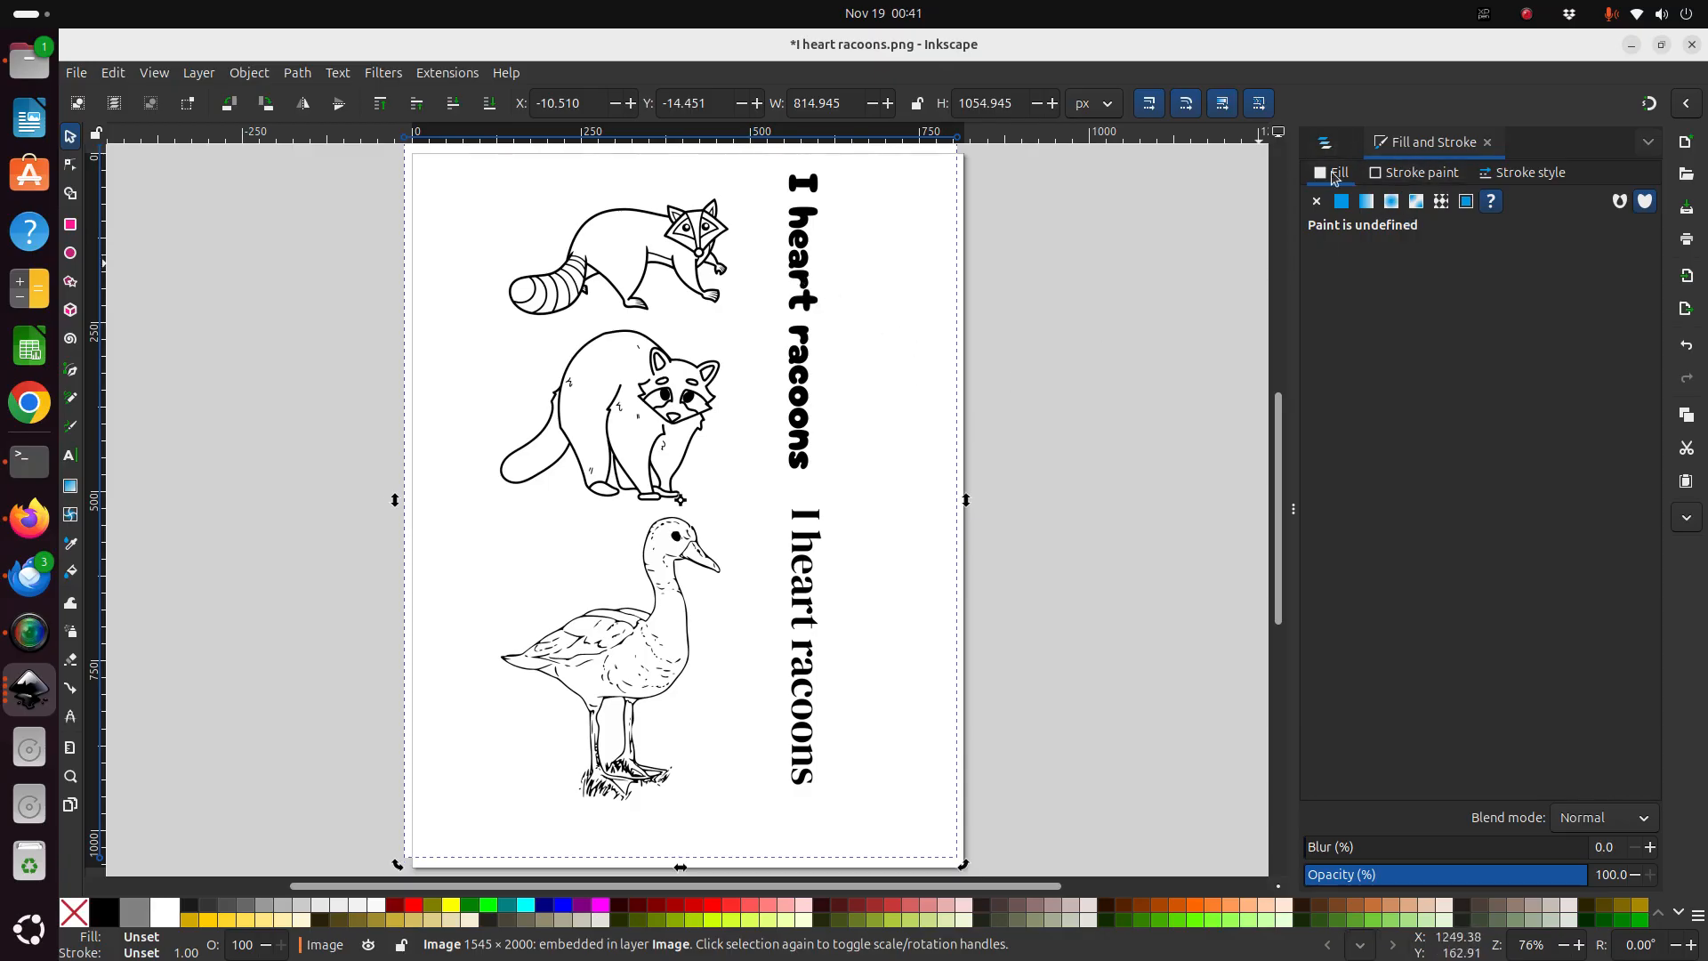
Trace the "I heart racoons" PNG image as a single scan using Brightness cutoff with a threshold of 0.450.
left_click(294, 73)
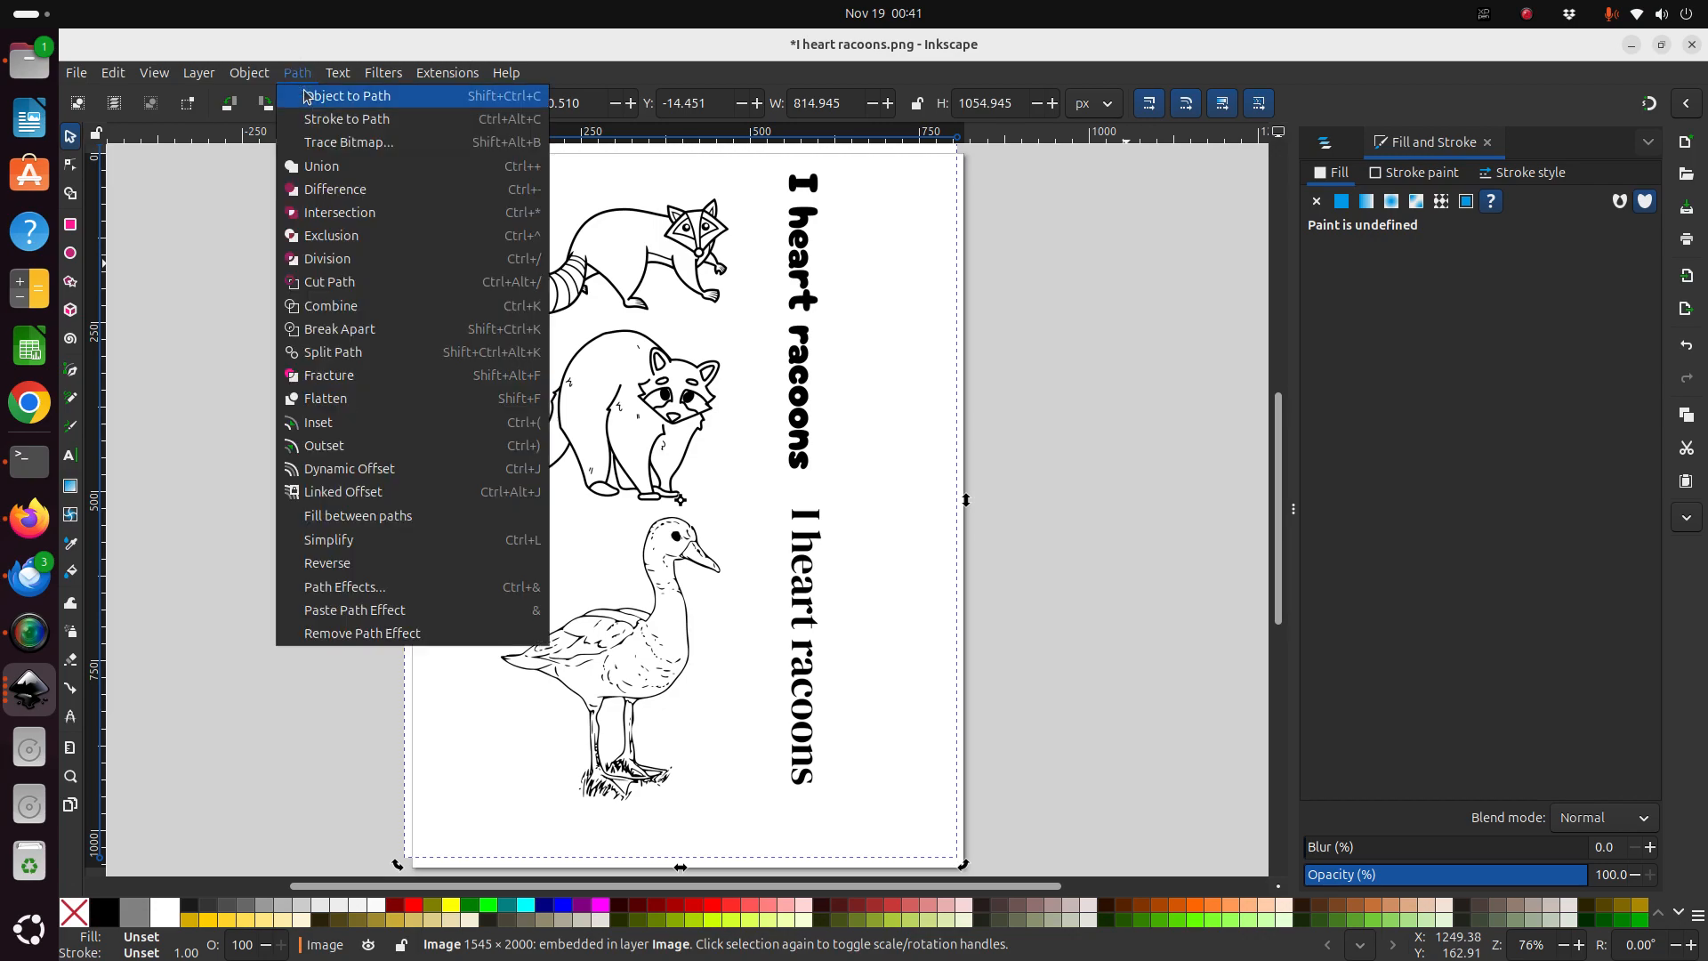
left_click(331, 73)
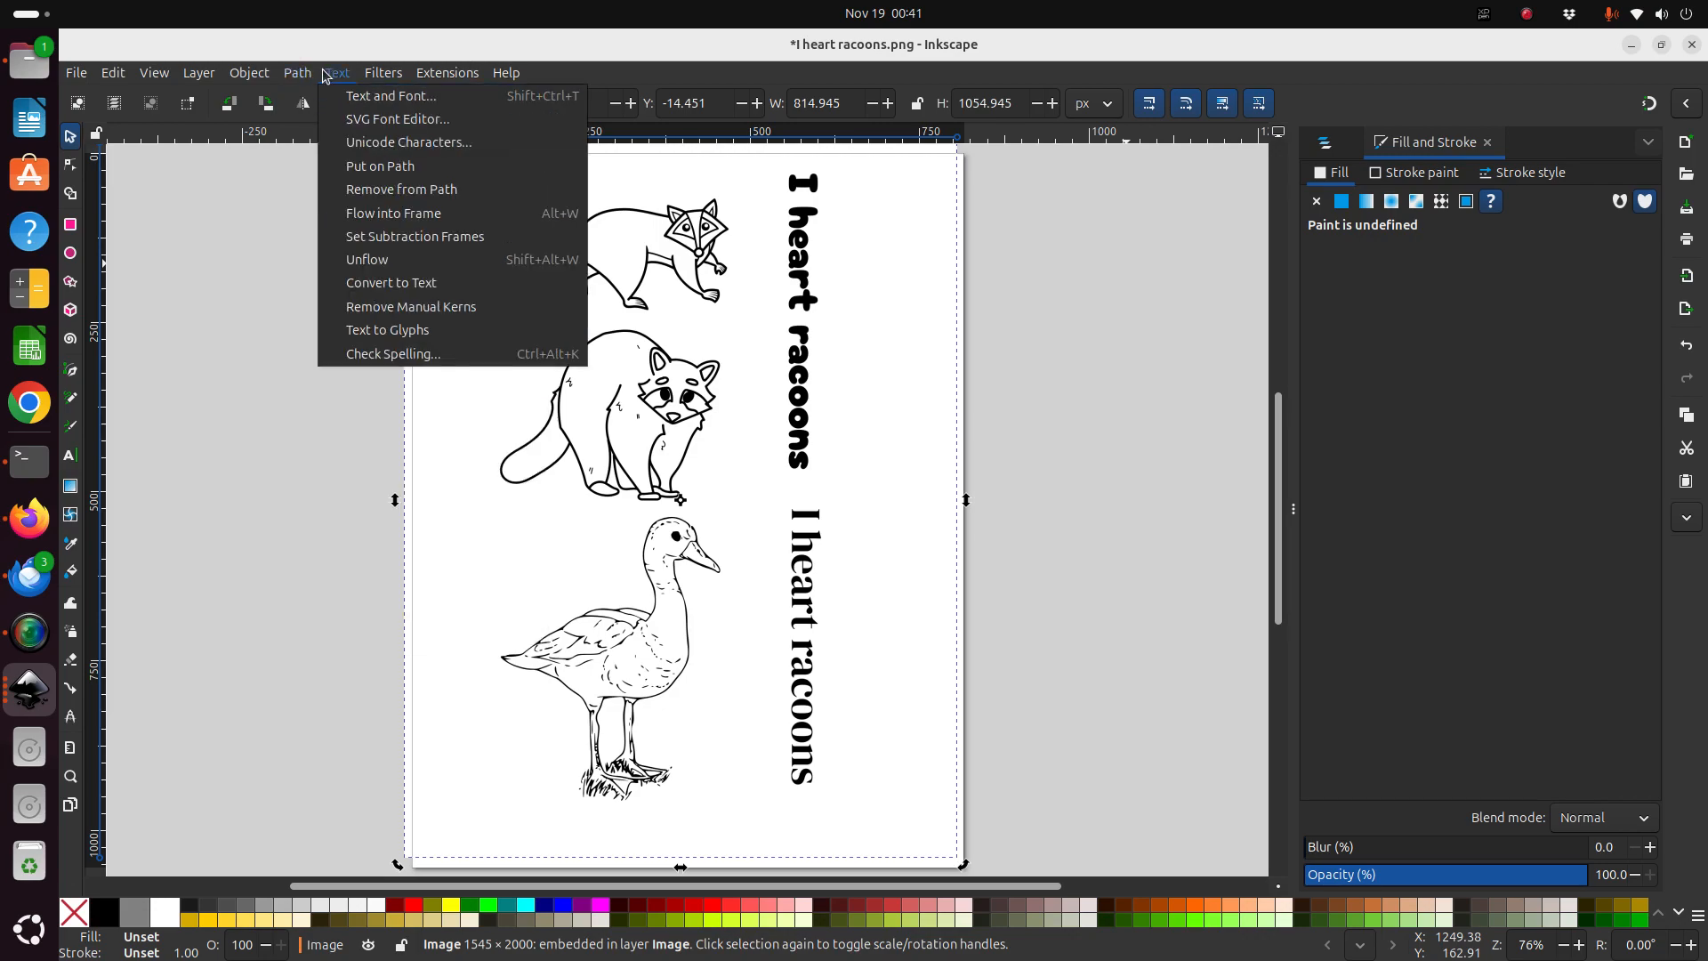
left_click(316, 147)
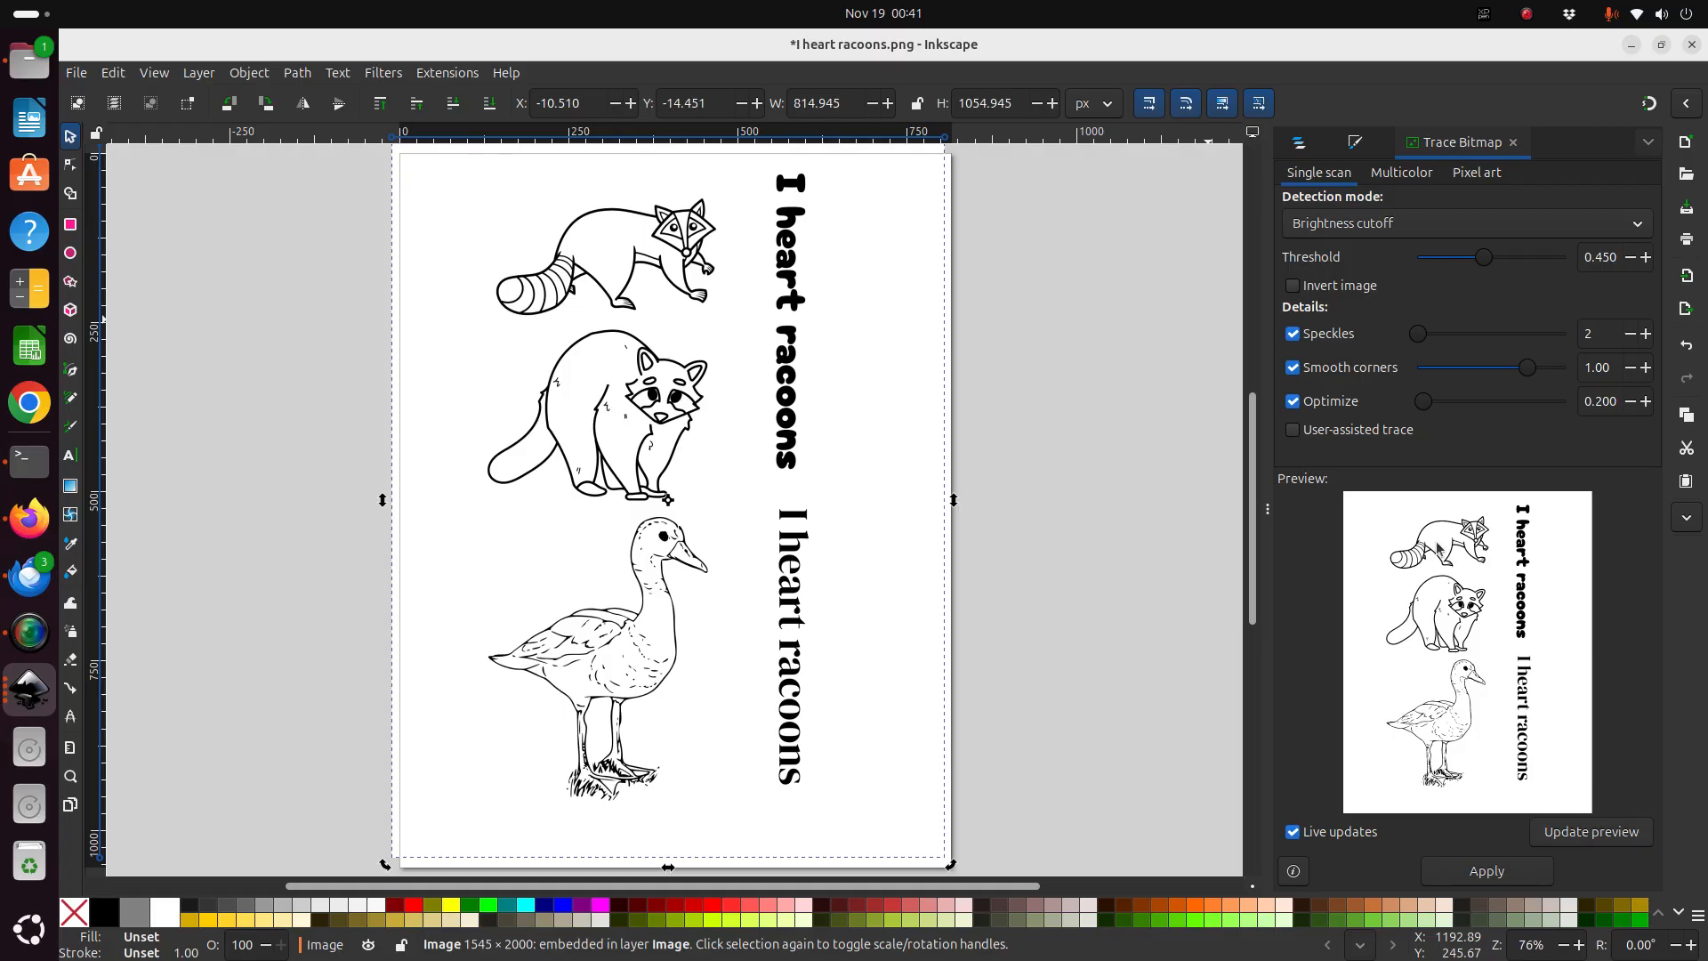
left_click(1468, 866)
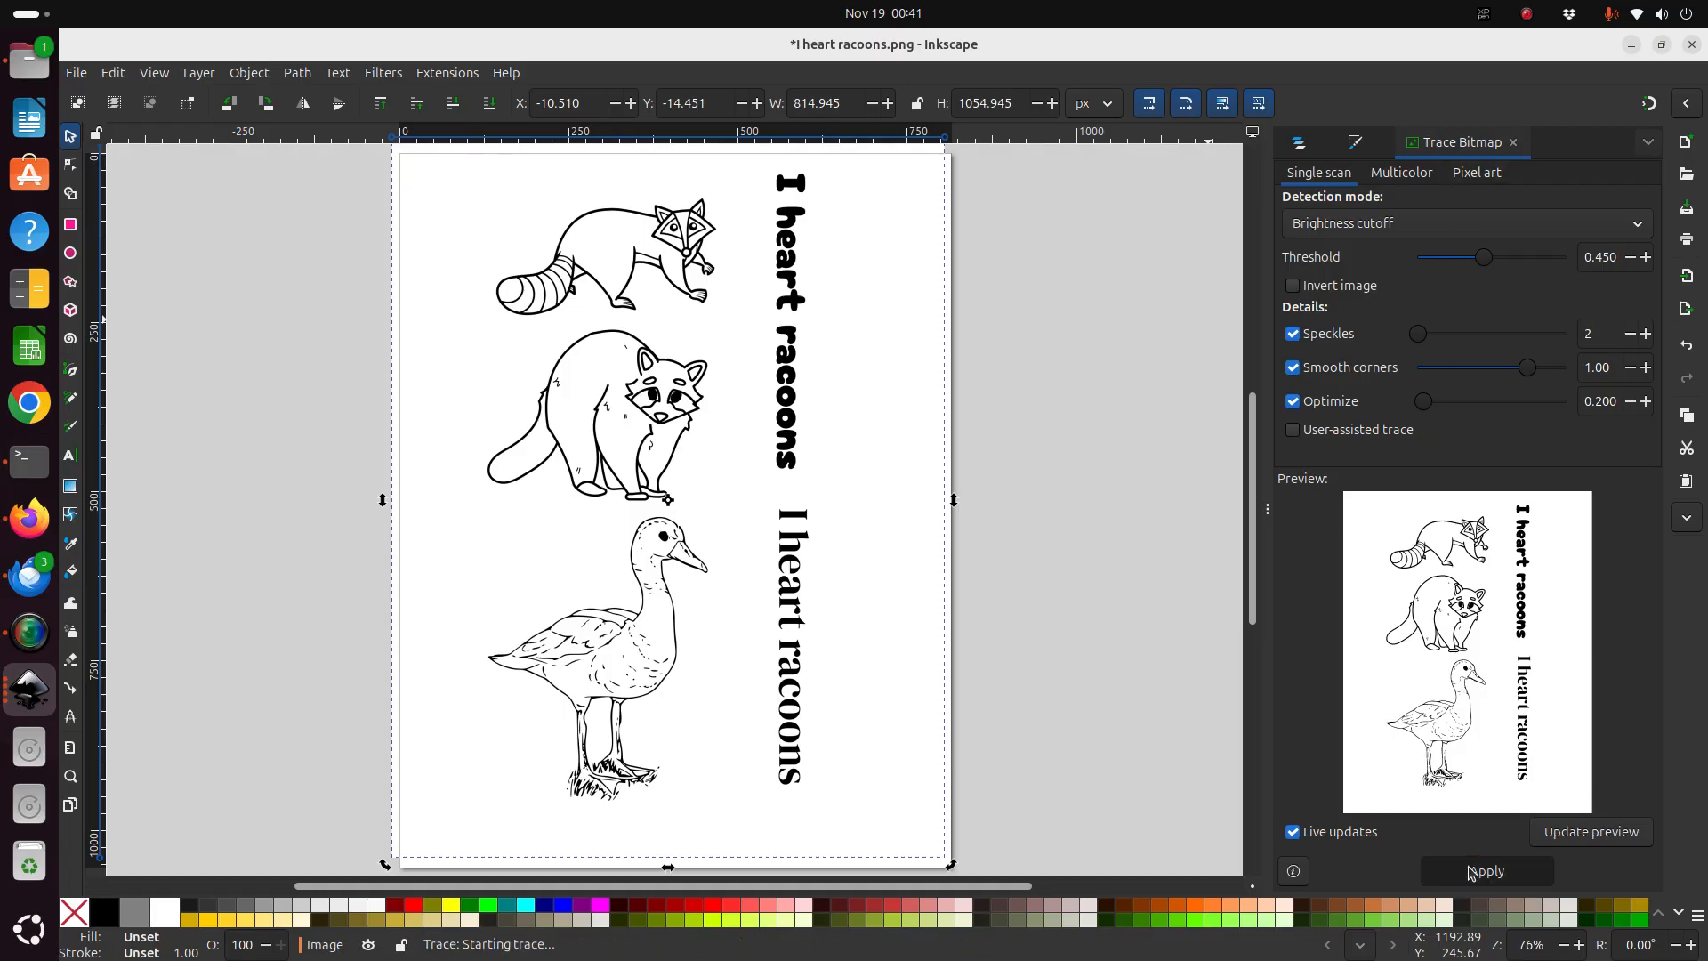
Separate the trace from its source by moving the traced path off the page and the image to about X -828 px, Y -58 px.
left_click(728, 568)
left_click(675, 591)
left_click_drag(682, 589, 1137, 597)
left_click(633, 623)
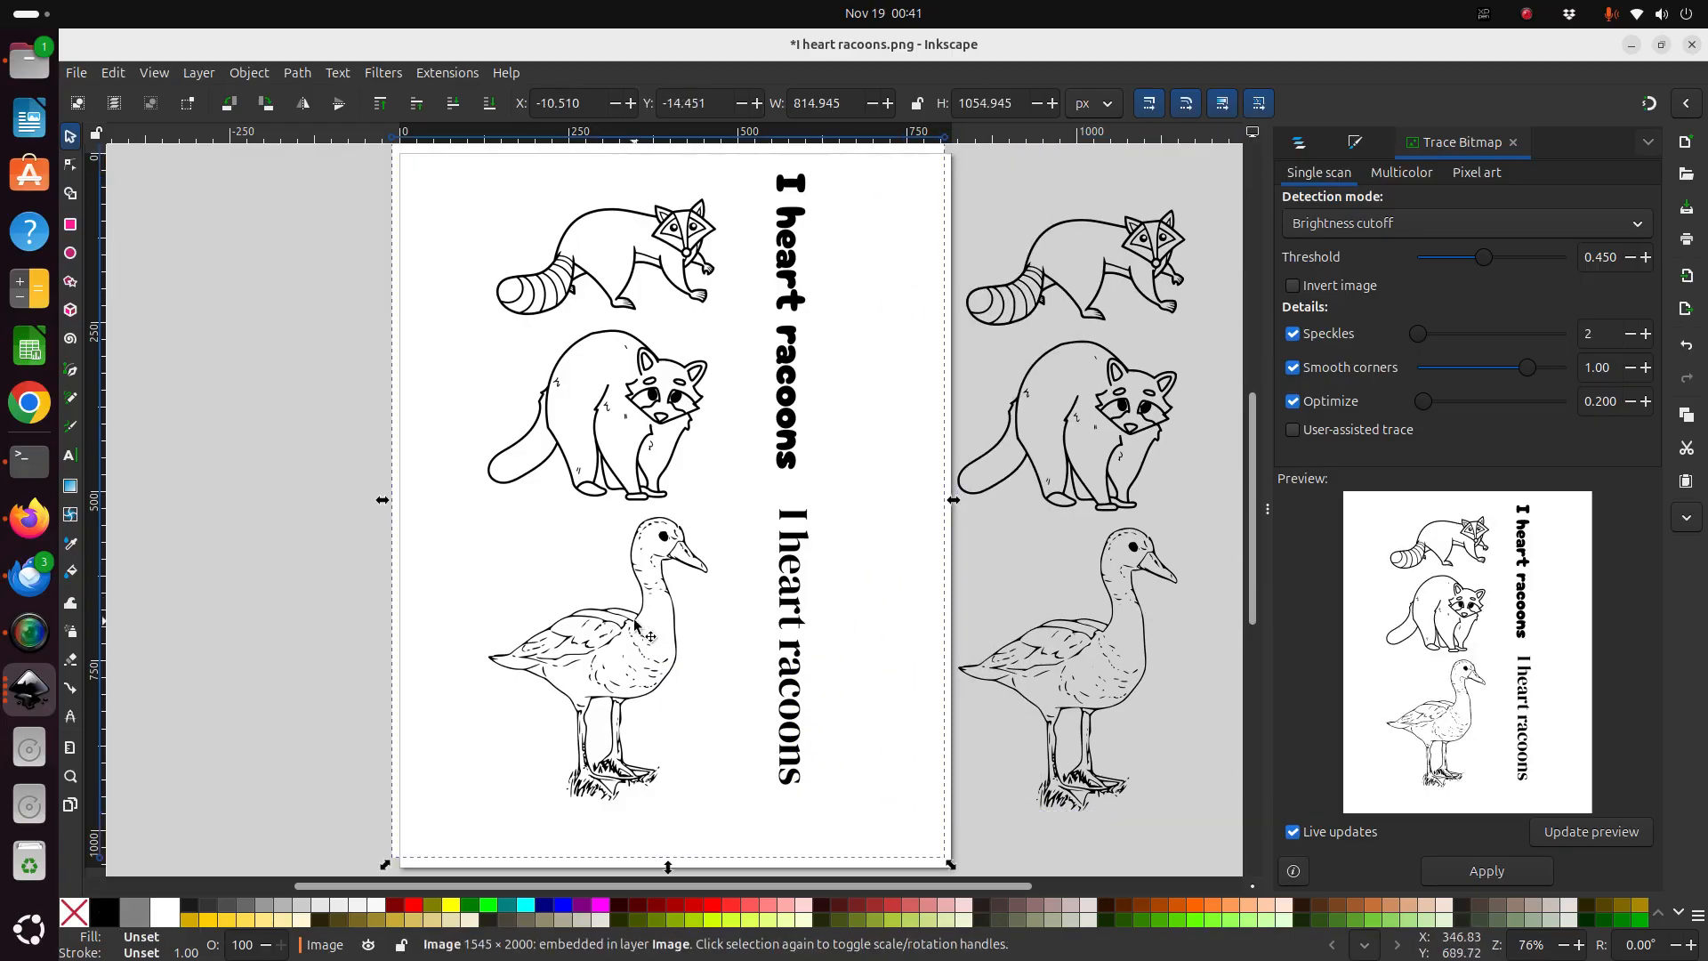
left_click_drag(665, 609, 116, 578)
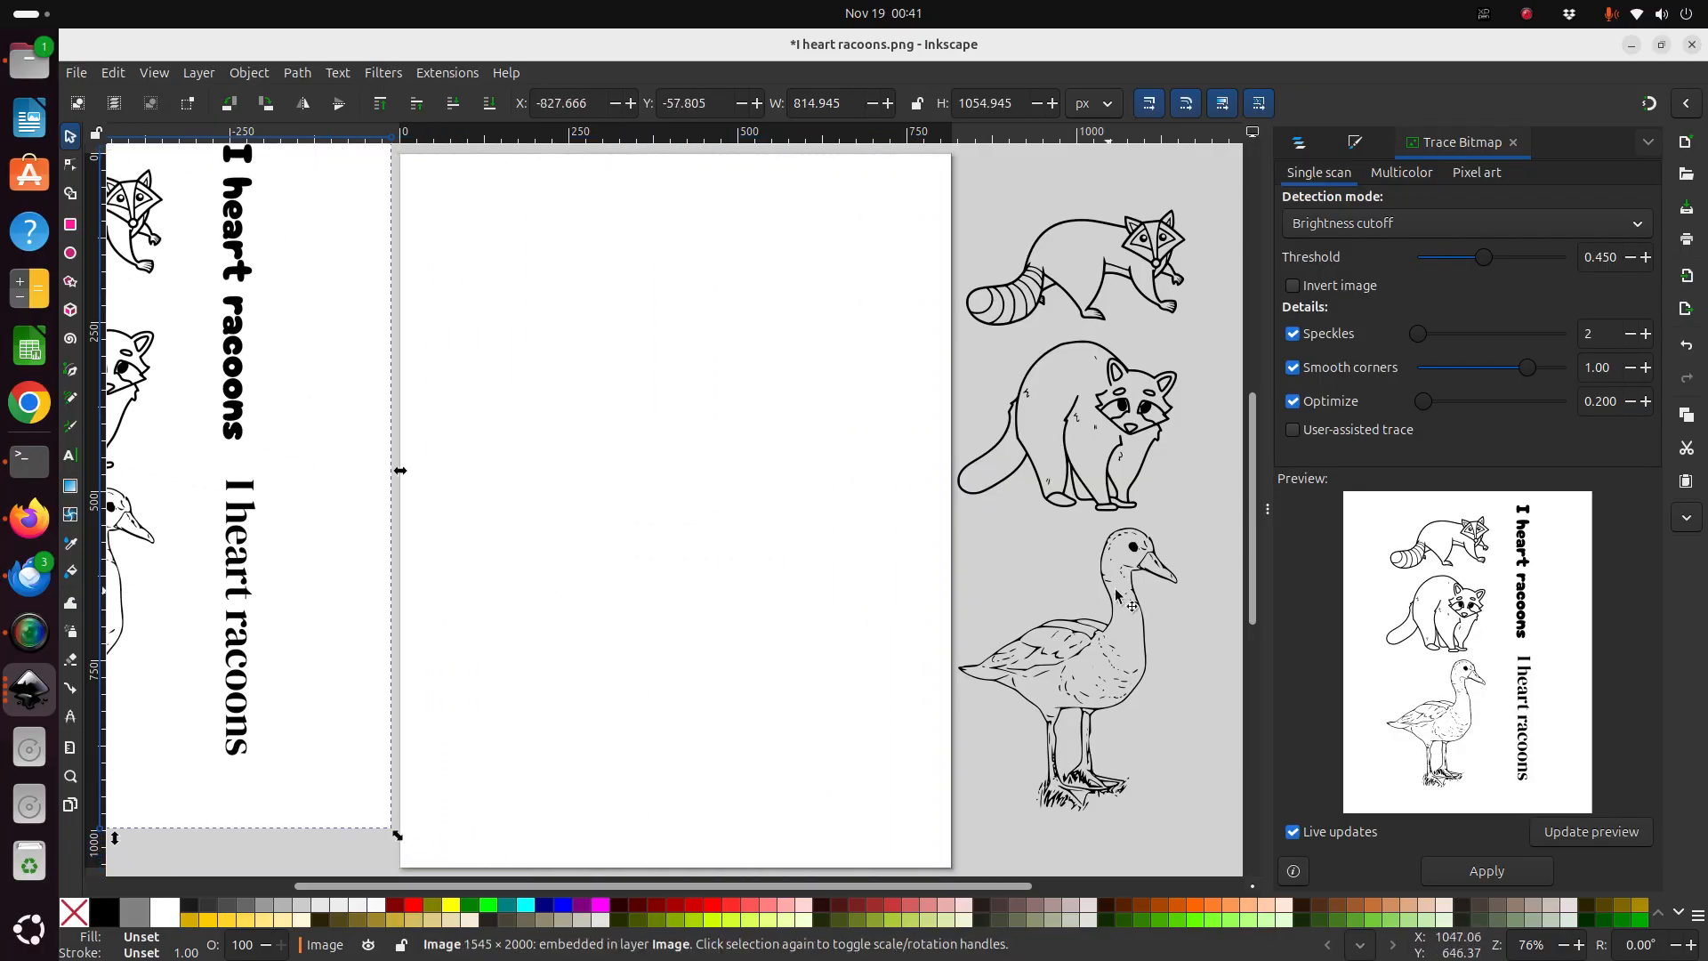
Move the traced path back onto the empty page at about X 136 px, Y 63 px.
left_click(1136, 612)
mouse_move(1144, 614)
left_mouse_down()
mouse_move(658, 621)
mouse_move(679, 626)
left_mouse_up()
key("Escape")
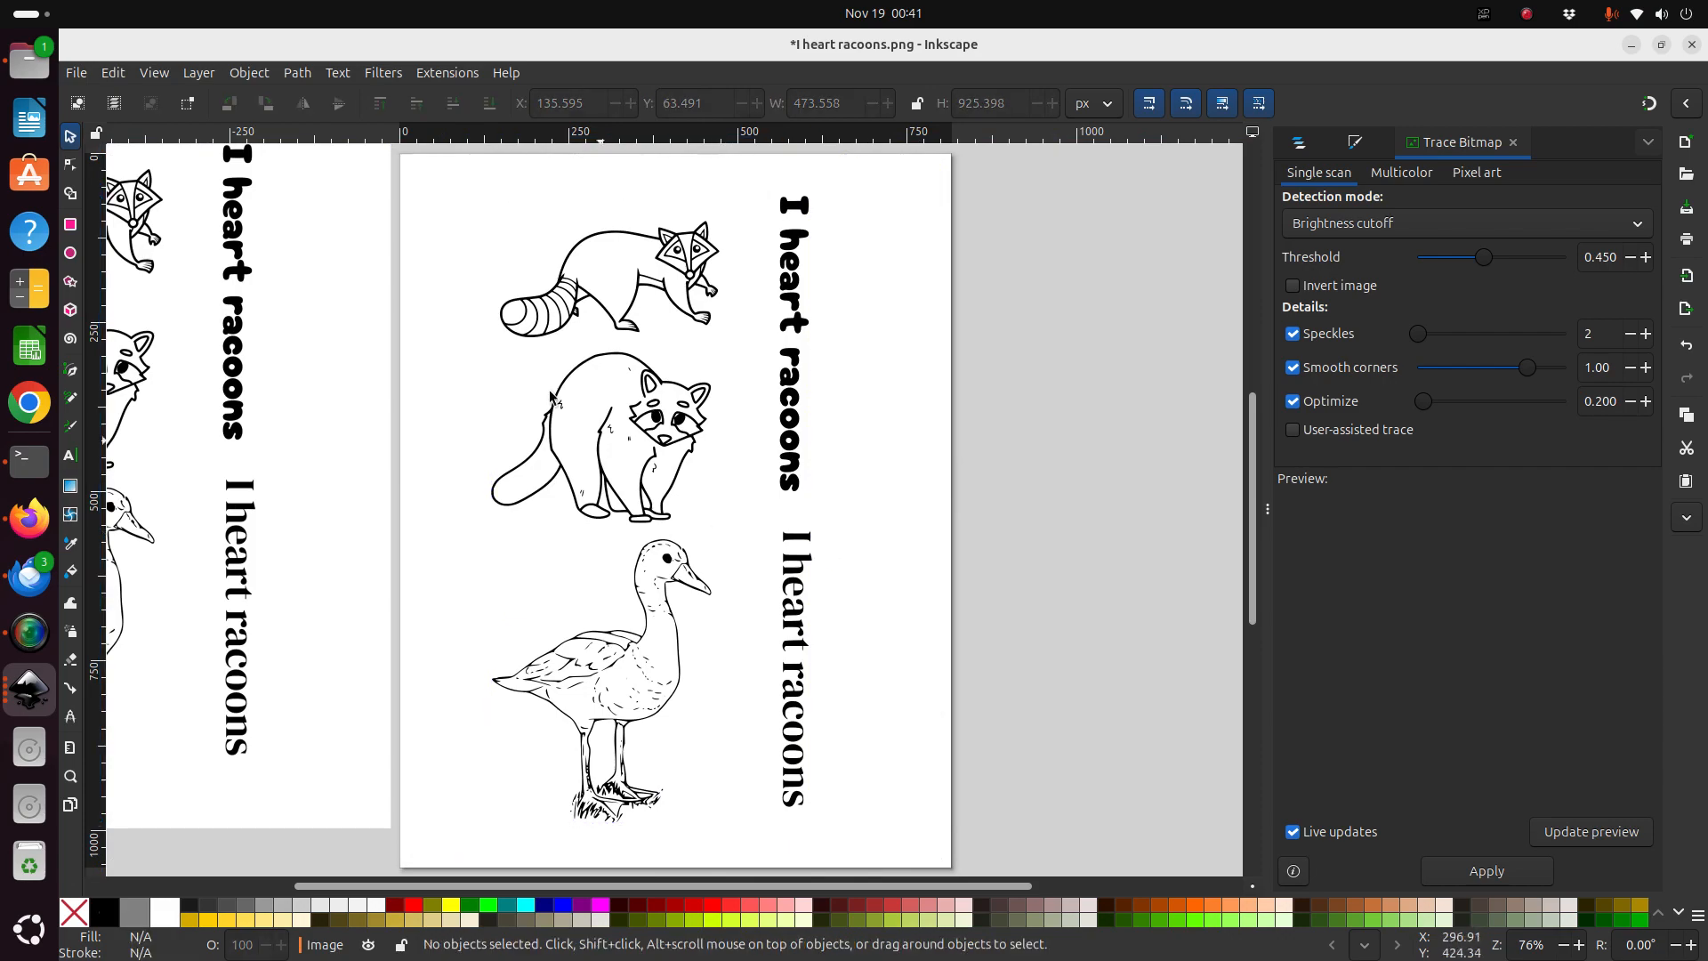
Examine the traced path's nodes and try to select only the goose.
left_click(70, 167)
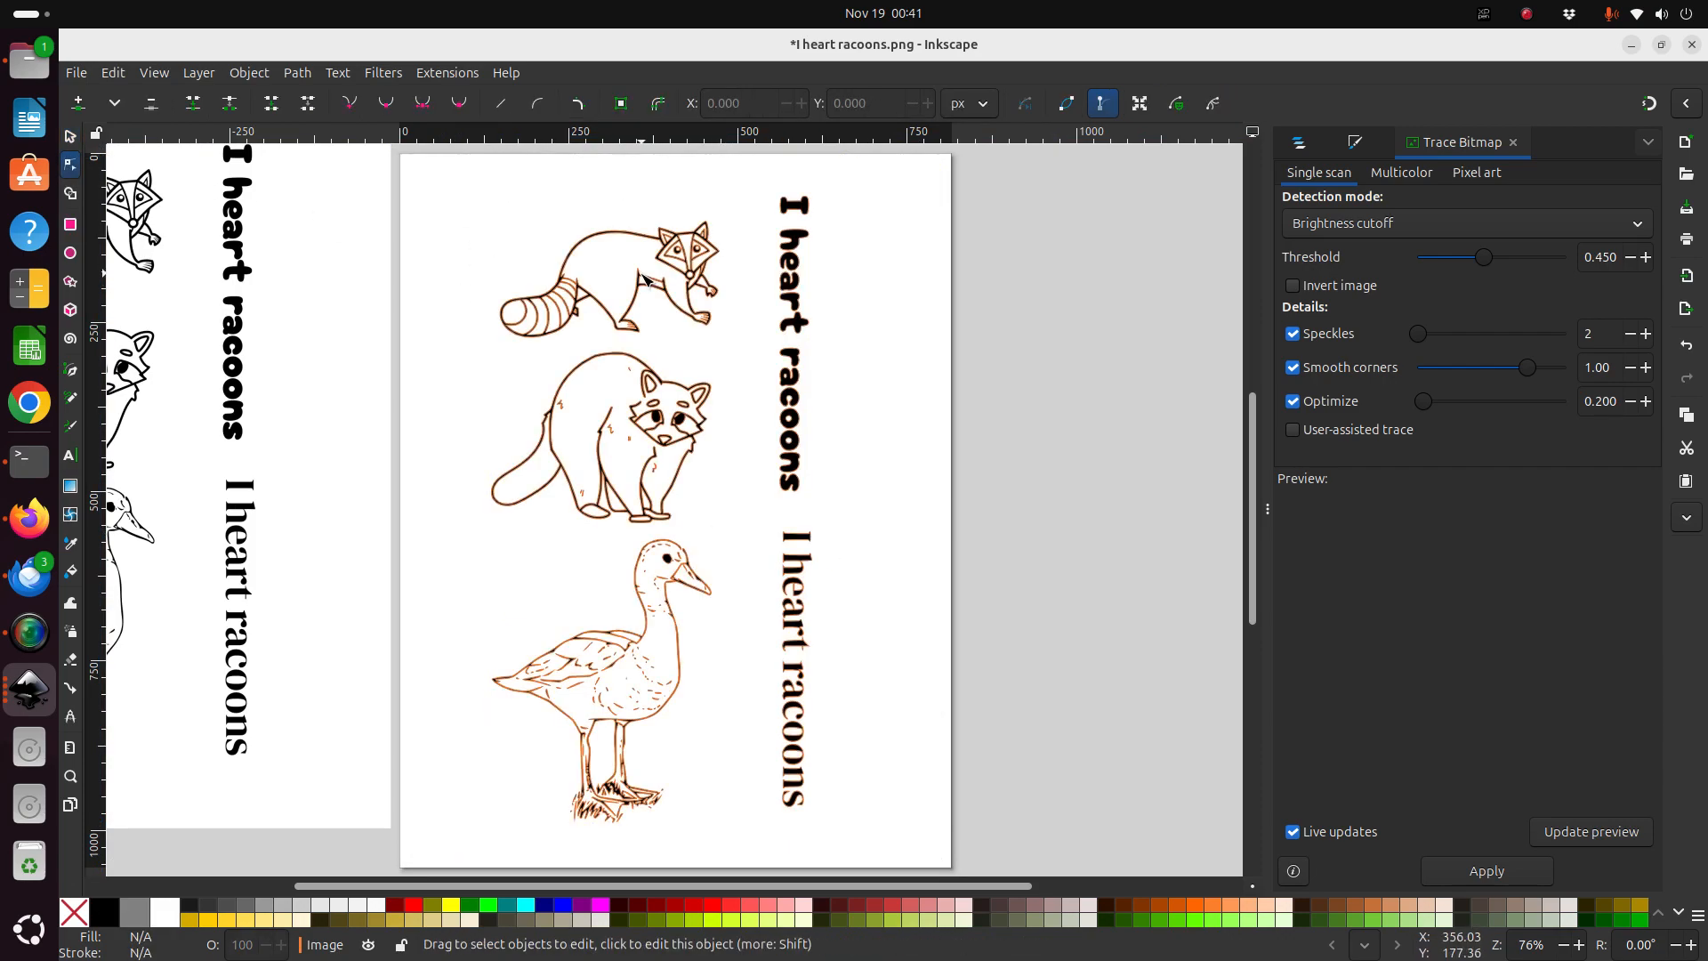
left_click(686, 560)
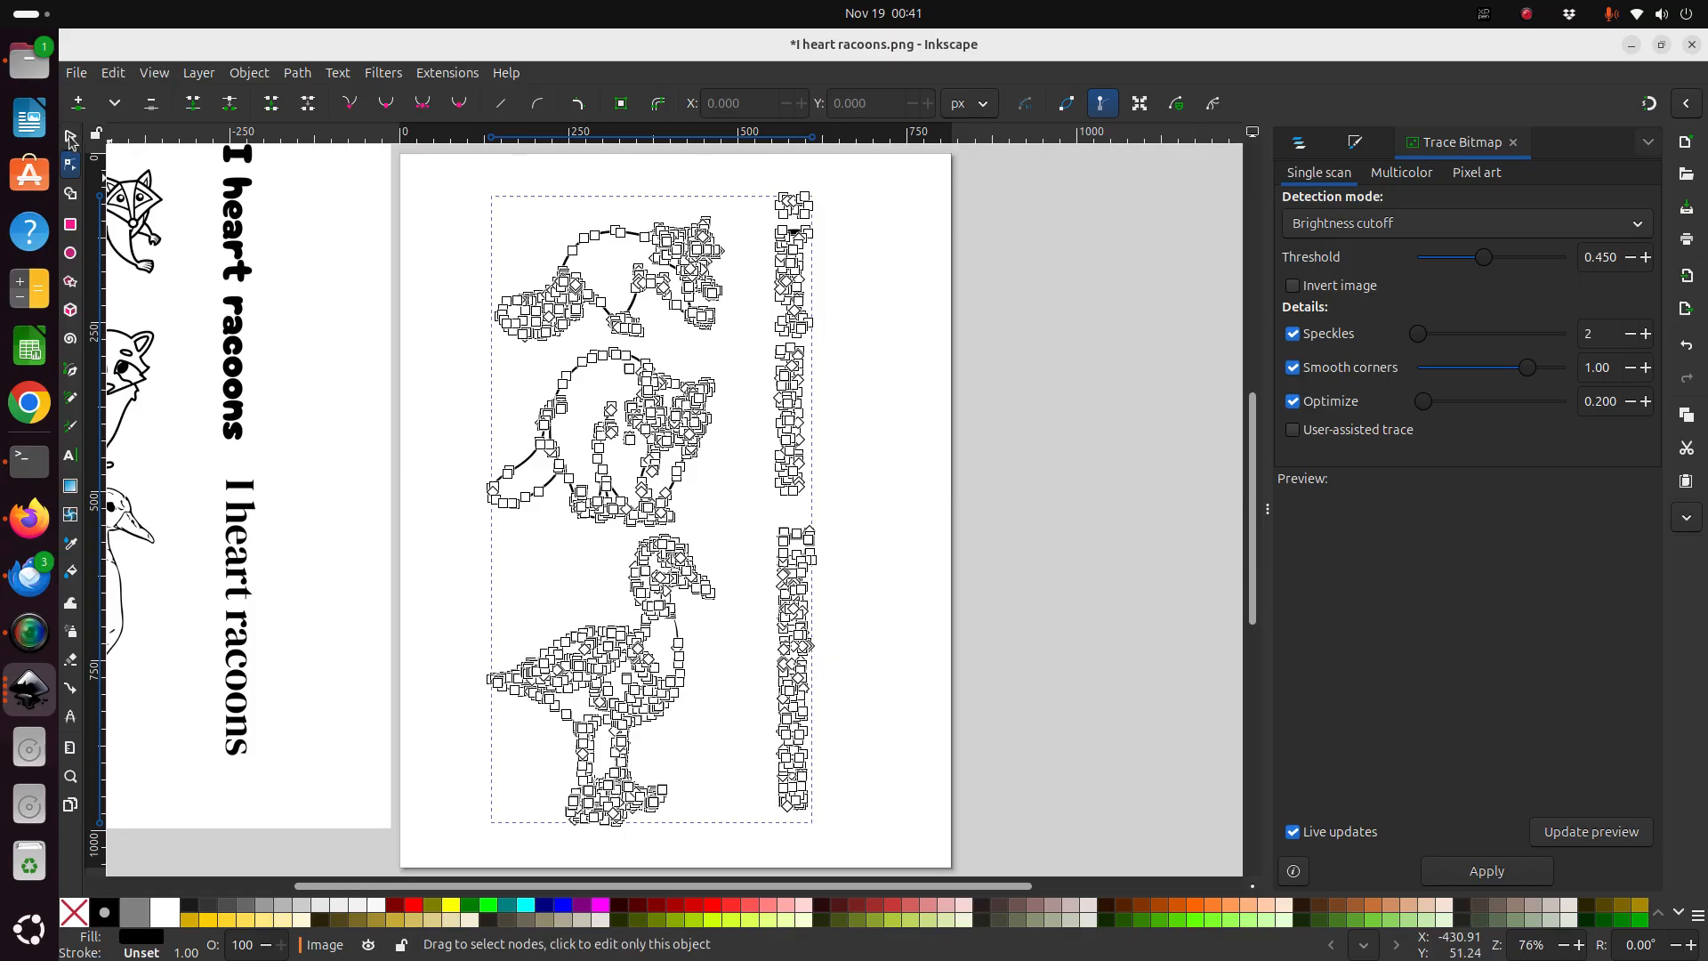
left_click(68, 135)
left_click(877, 494)
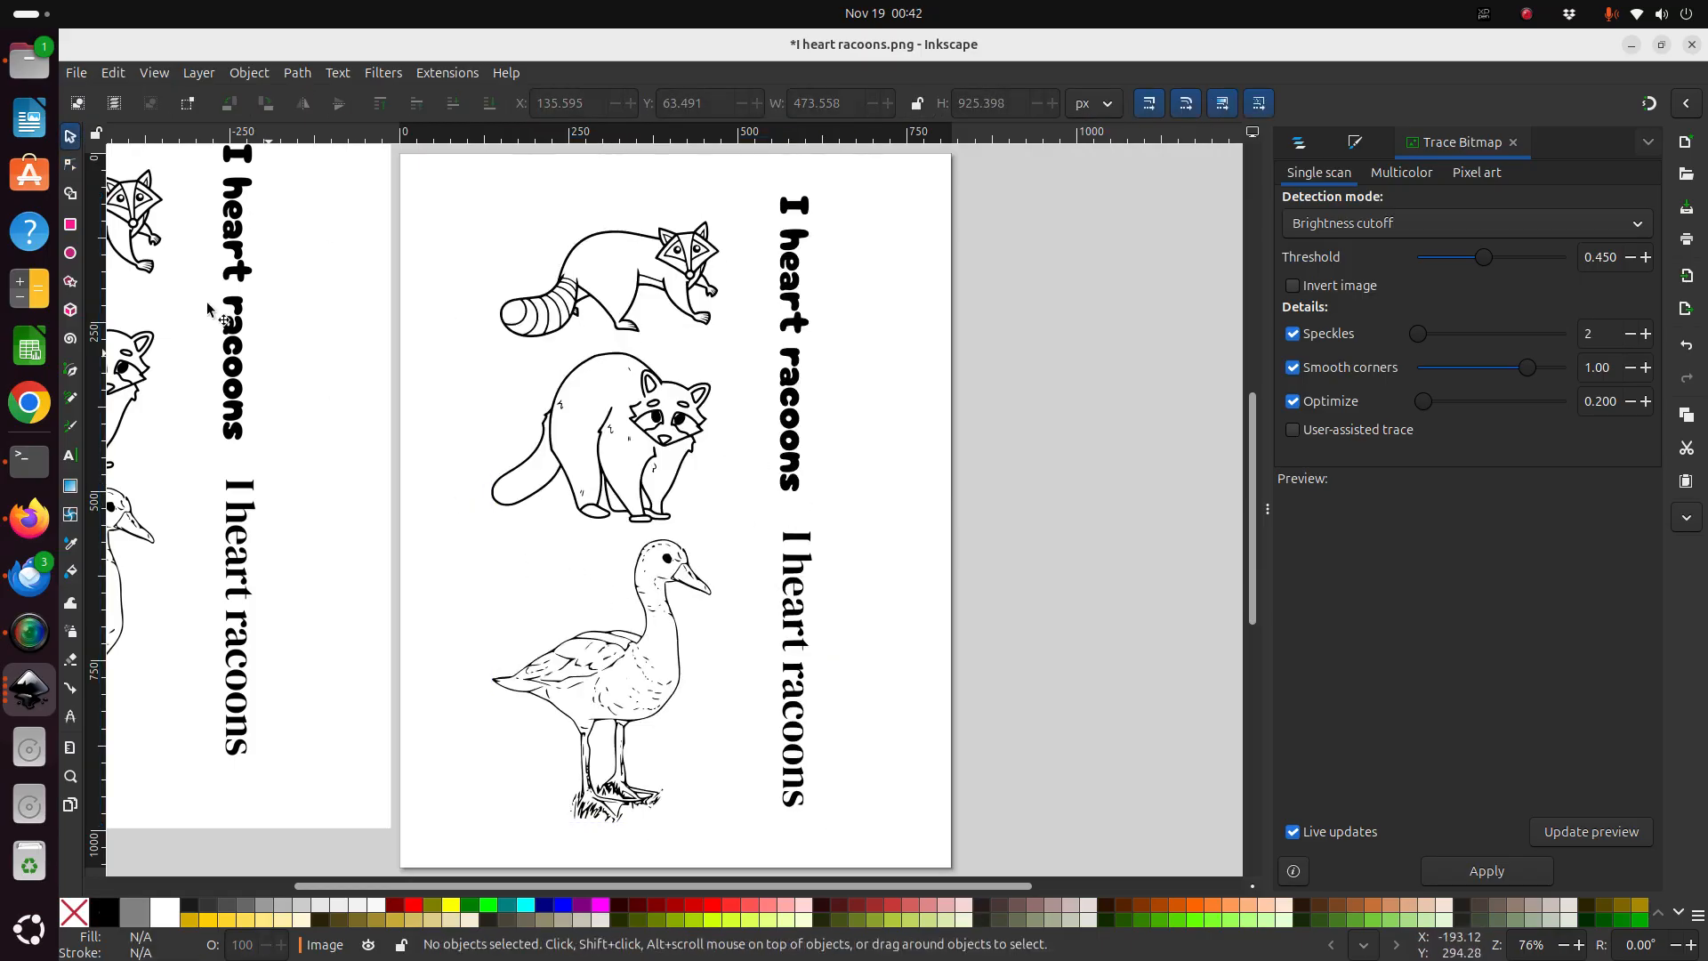
left_click_drag(459, 525, 739, 834)
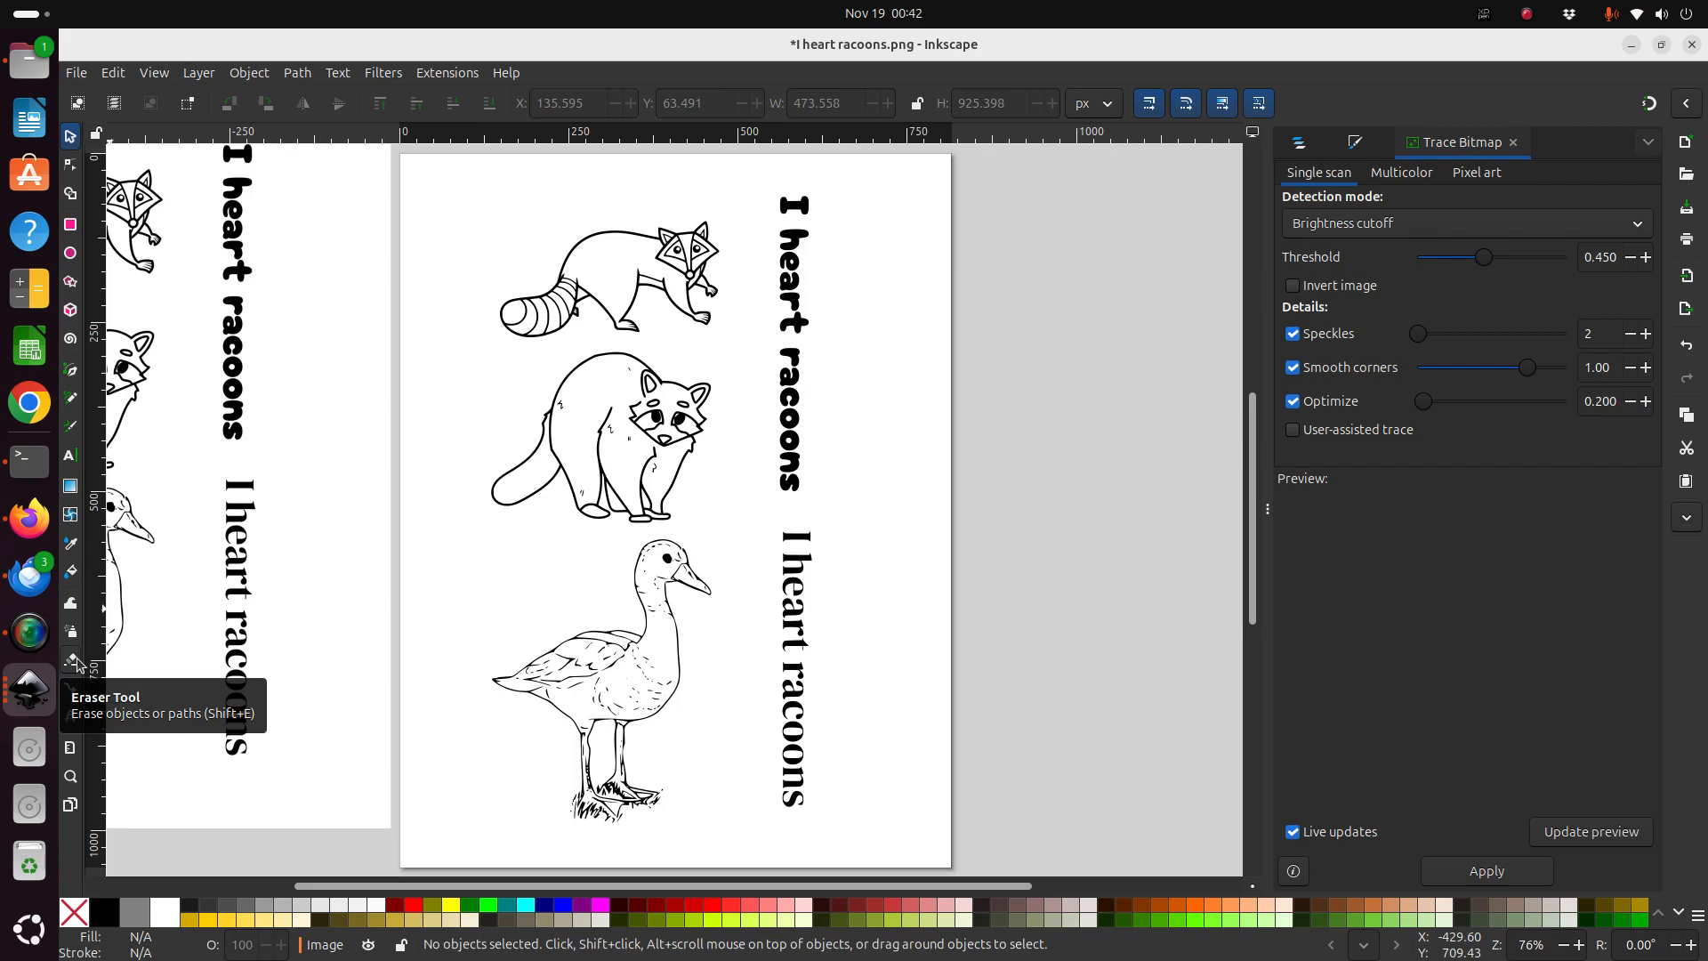
Try to ungroup the traced path containing the raccoons, goose and lettering.
left_click(680, 633)
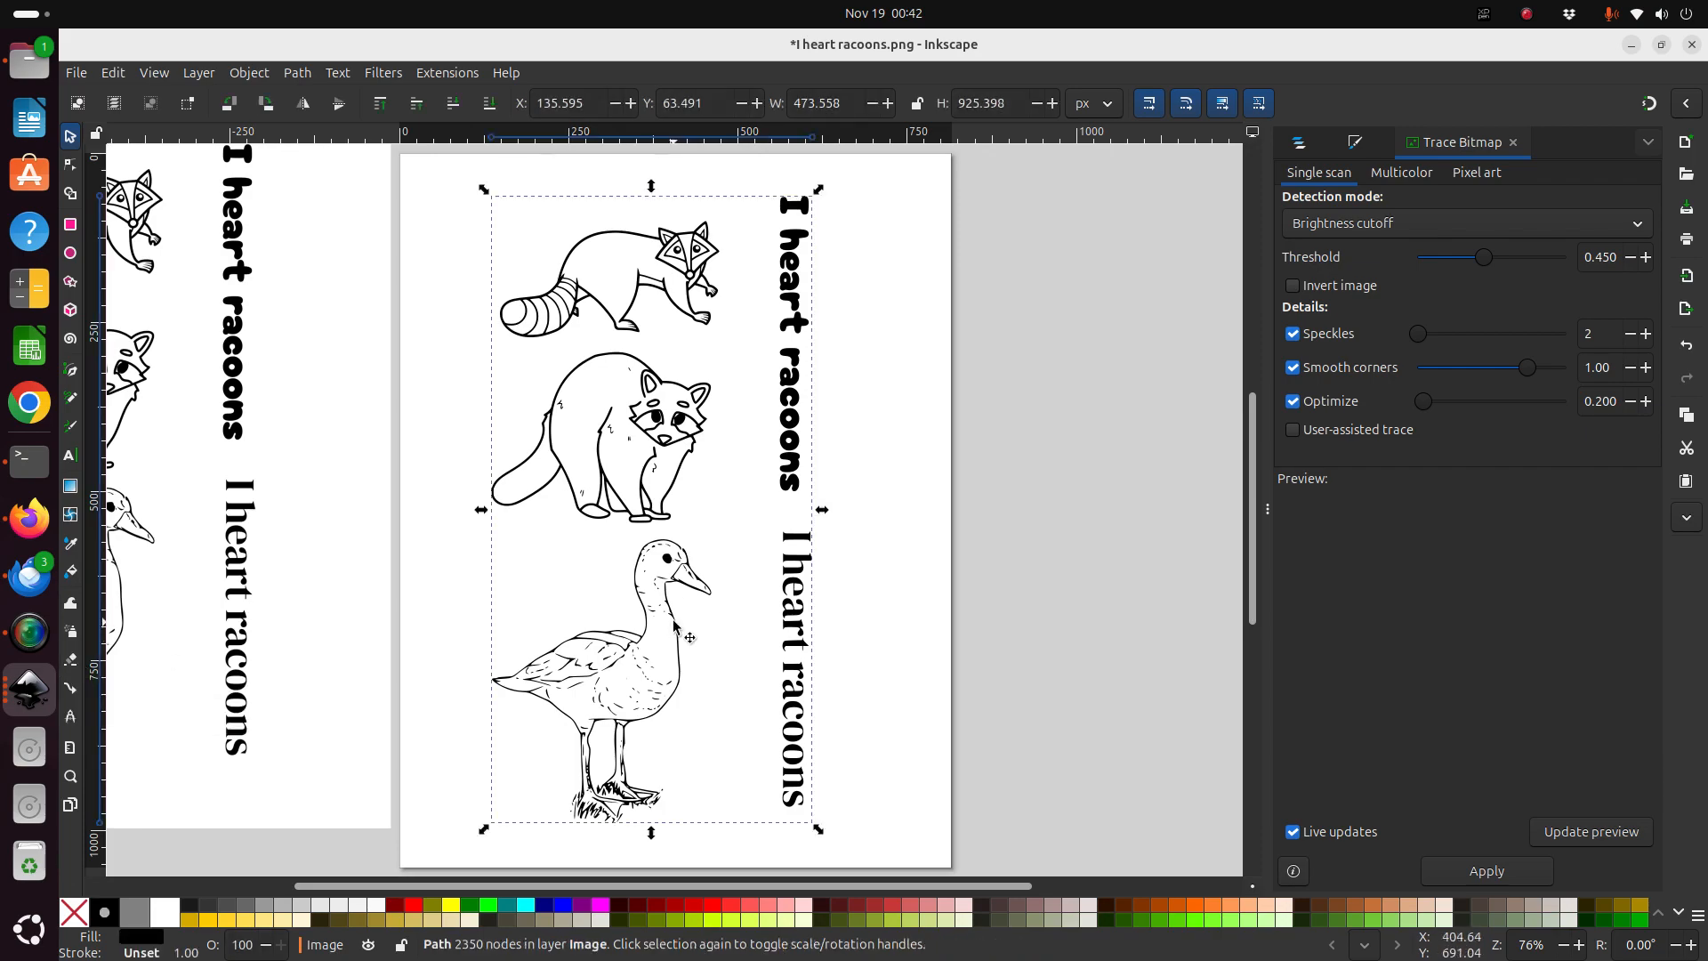
left_click(242, 76)
left_click(287, 264)
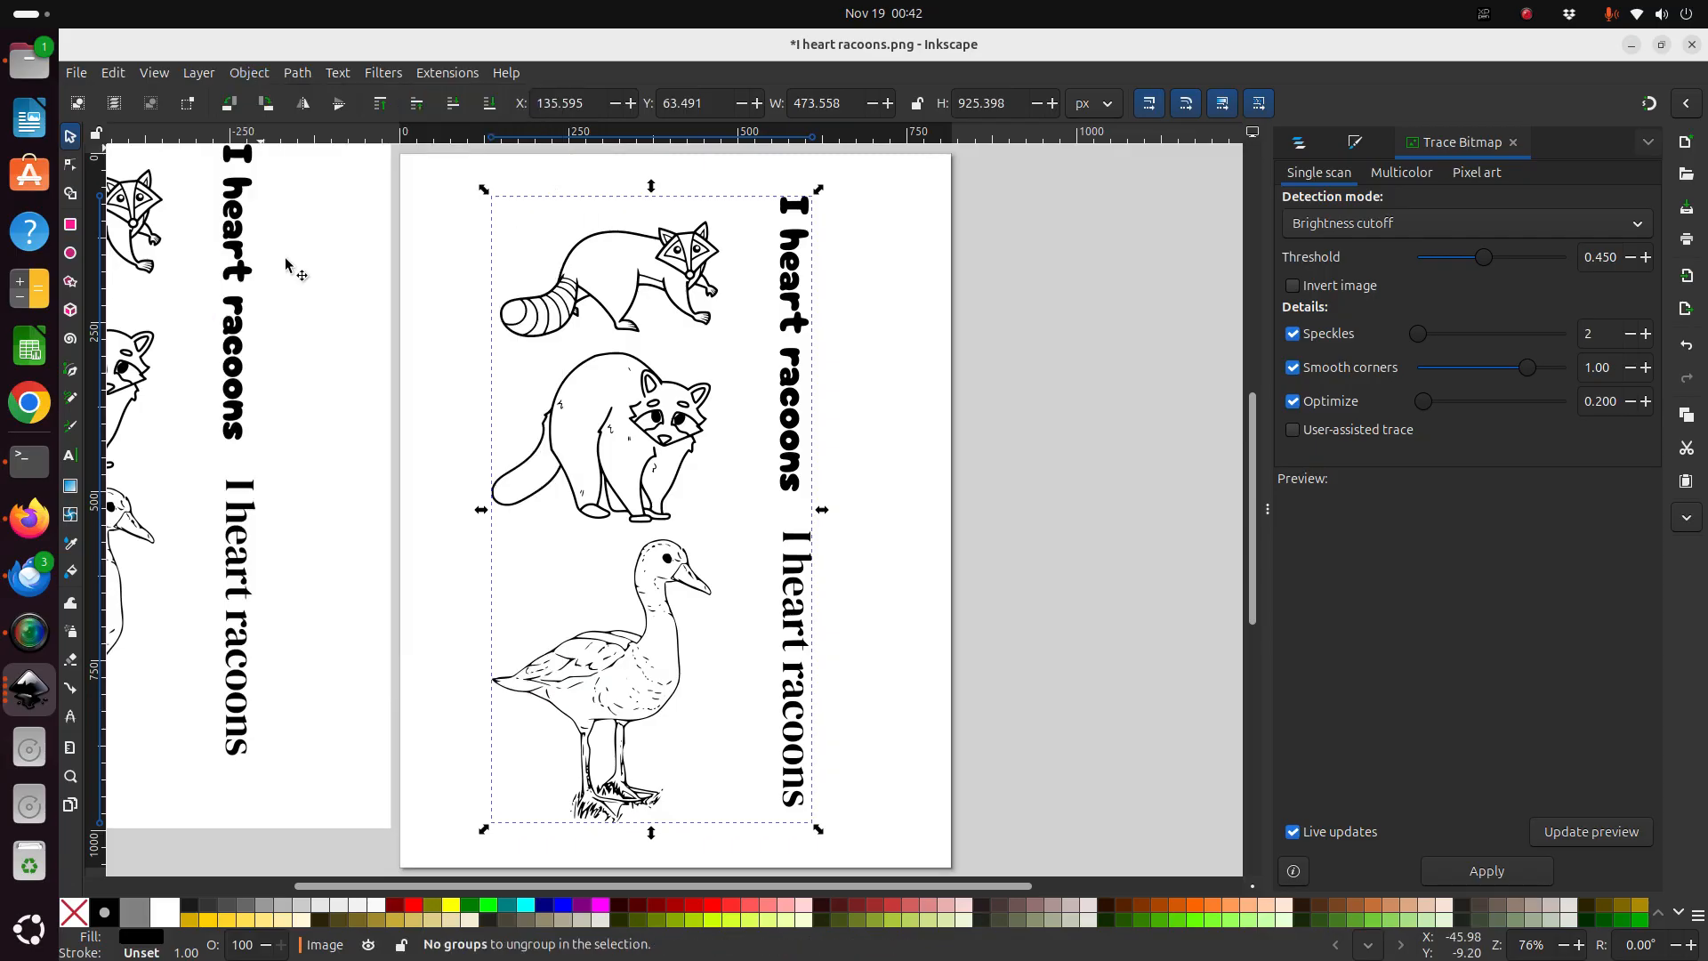
left_click(892, 424)
left_click(704, 570)
key("n")
key("Escape")
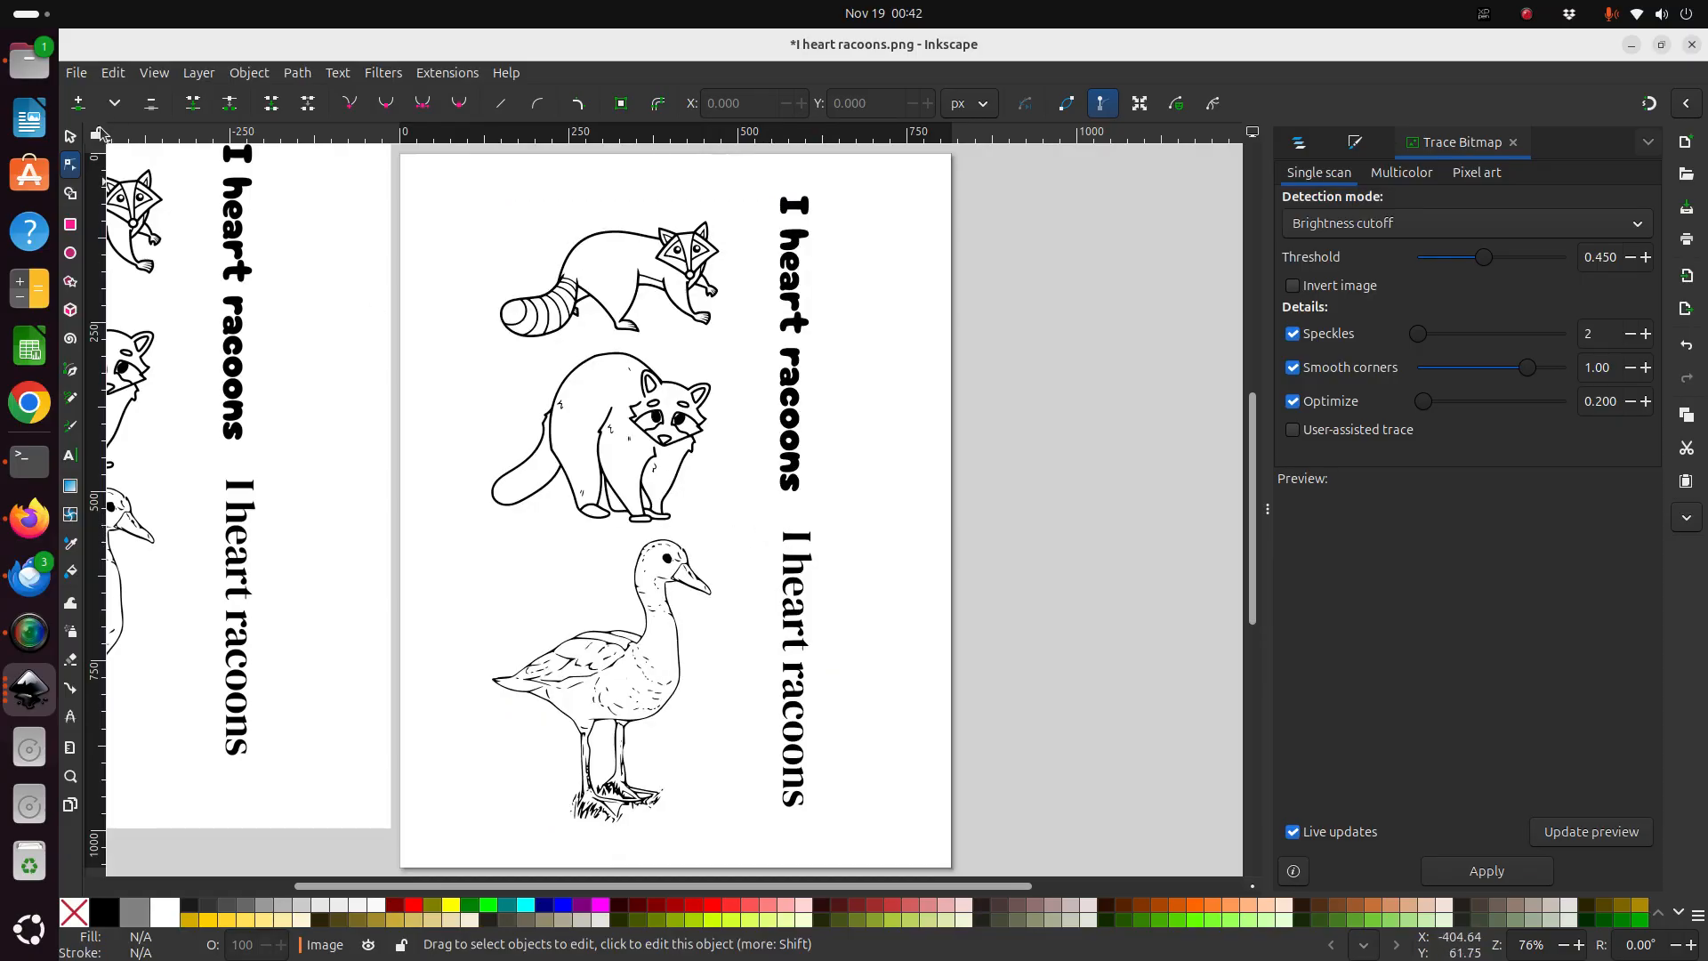
Split the whole traced path into separate paths for the raccoons, goose and individual letters with Split Path.
left_click(252, 73)
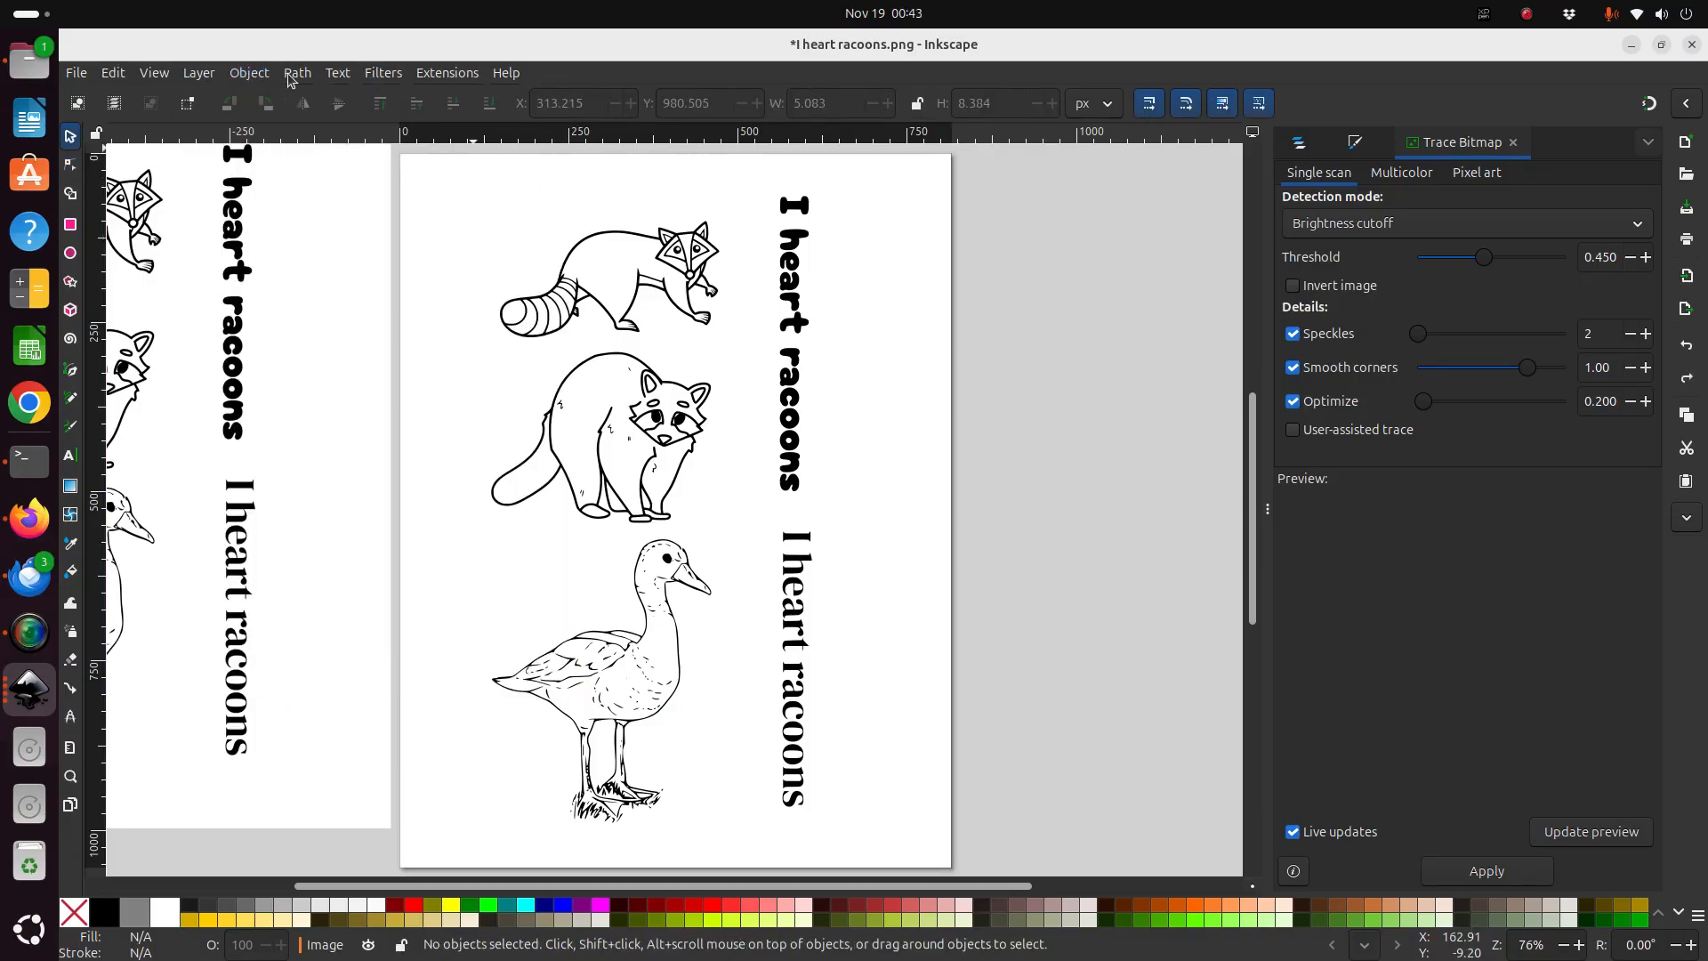
left_click(294, 75)
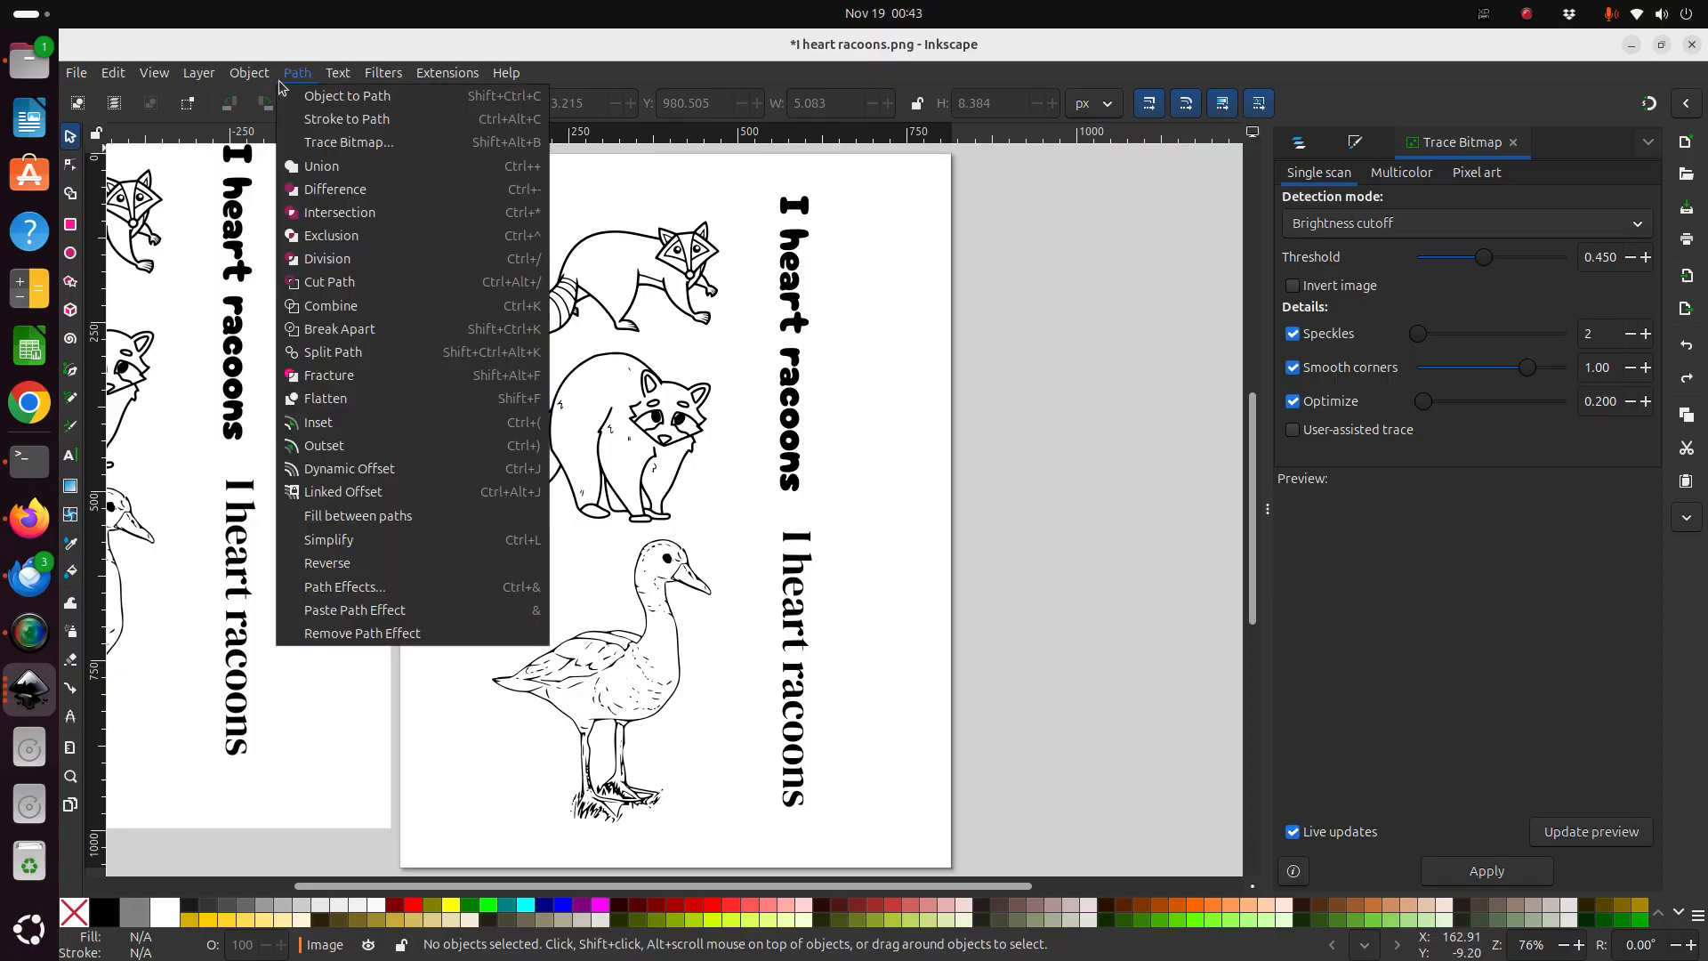
left_click(354, 356)
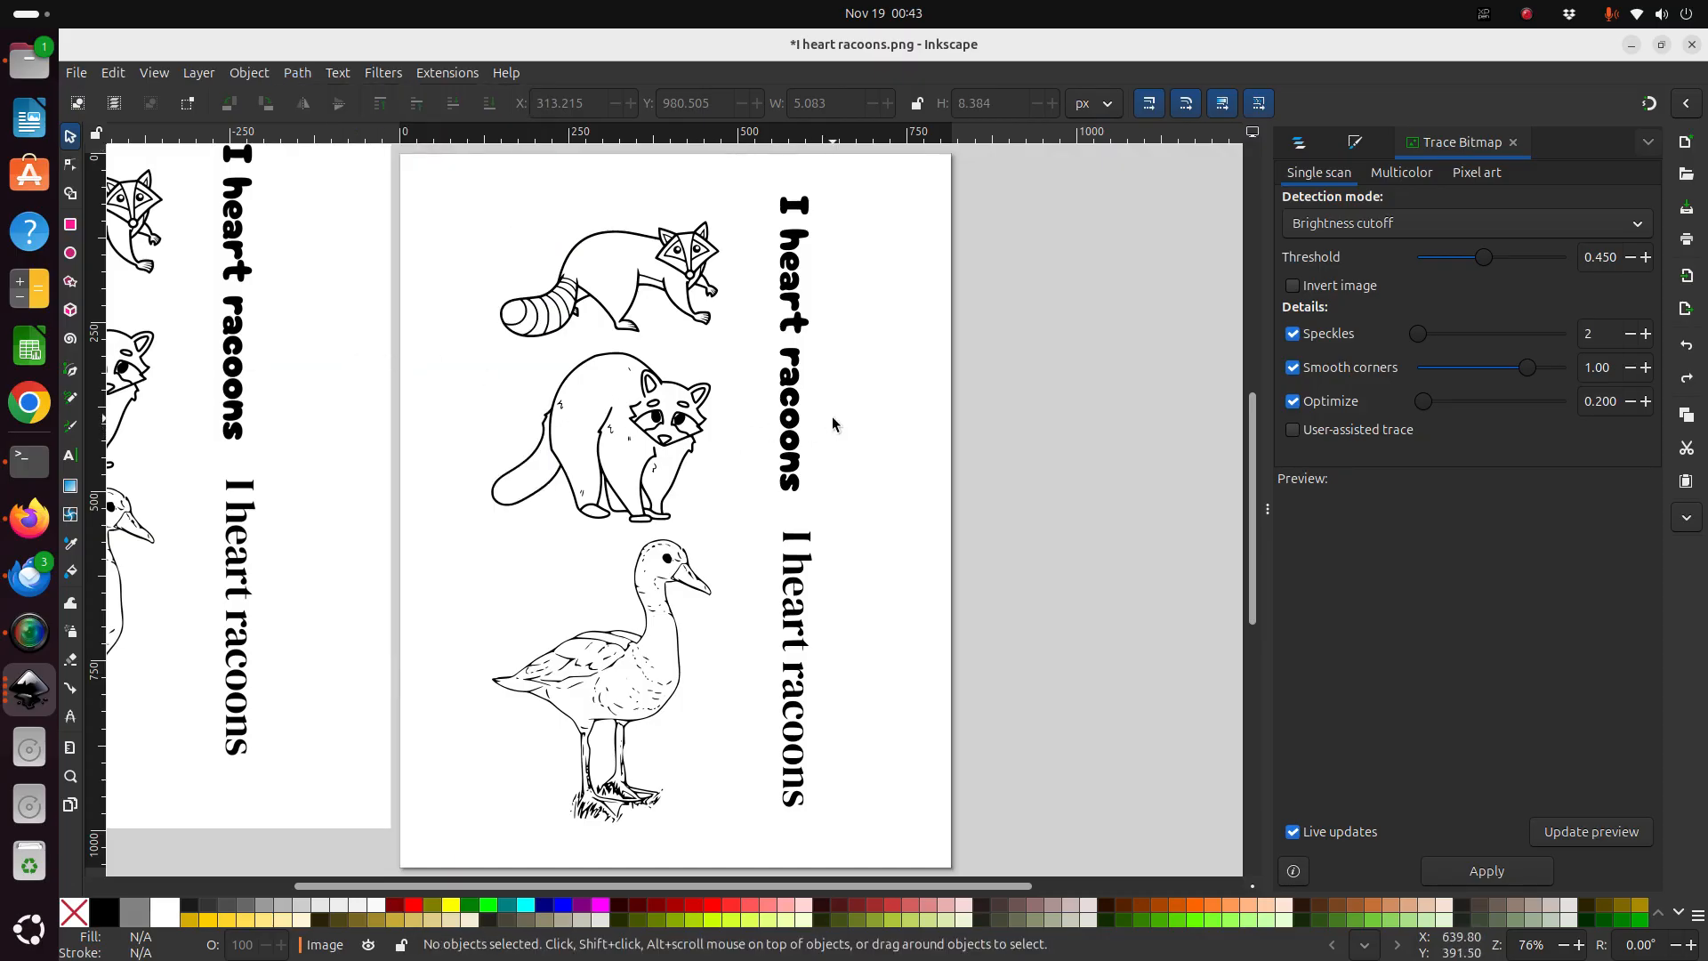
left_click(702, 577)
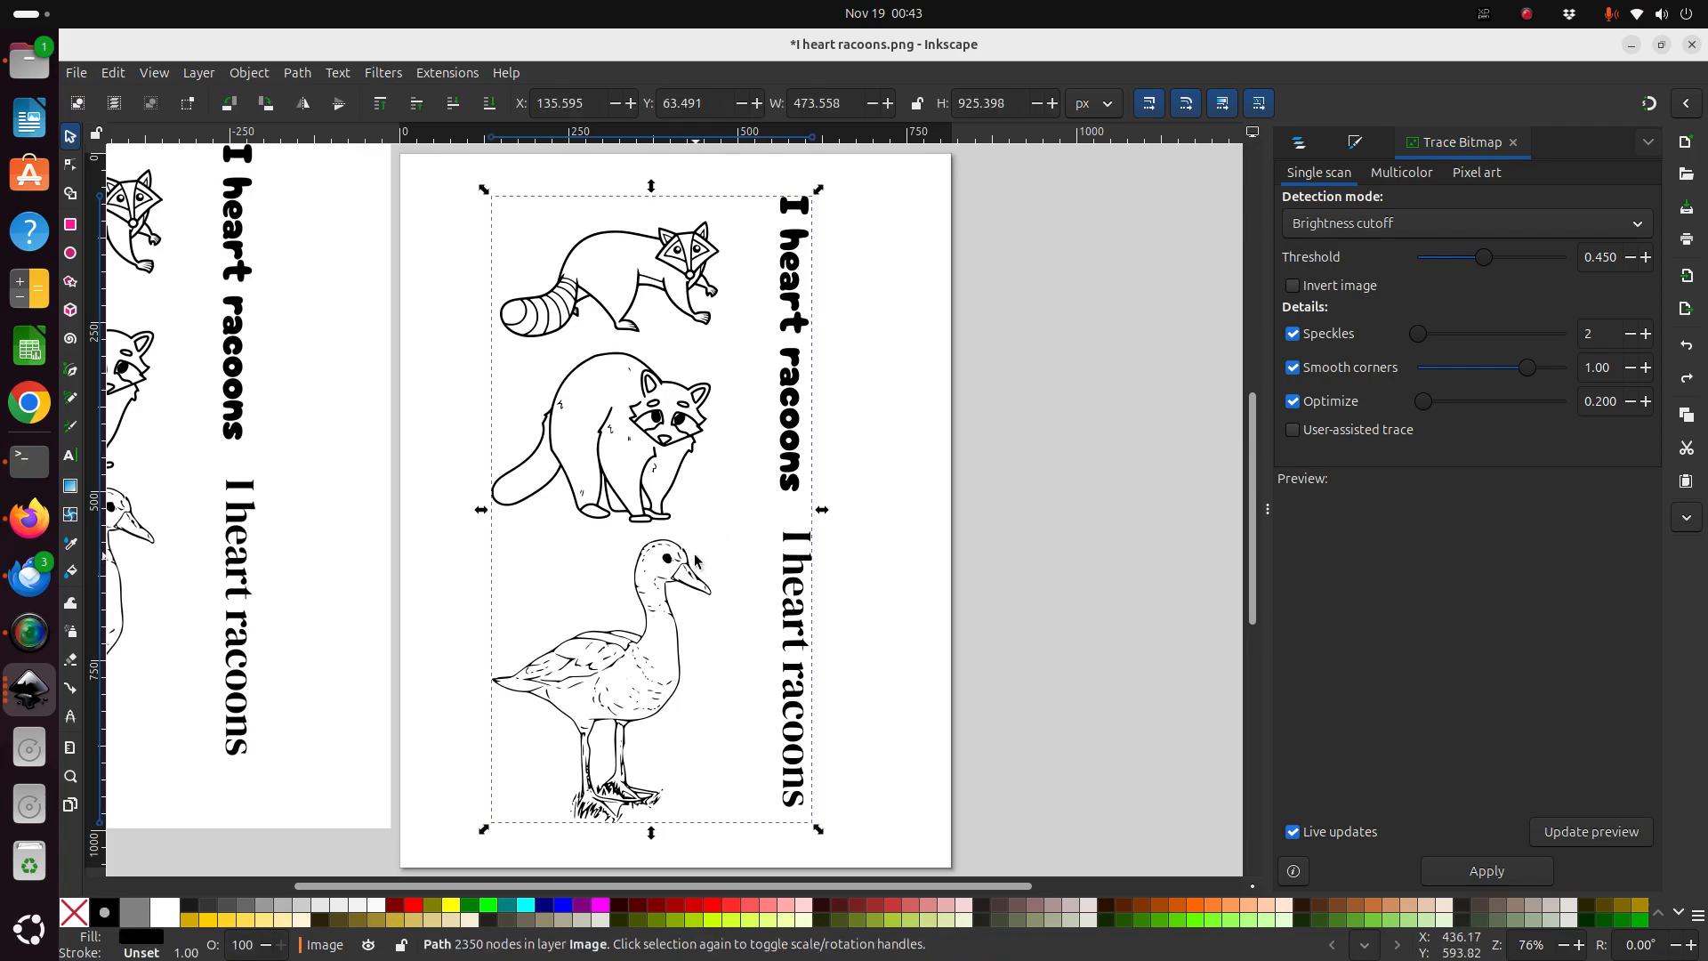
left_click(296, 73)
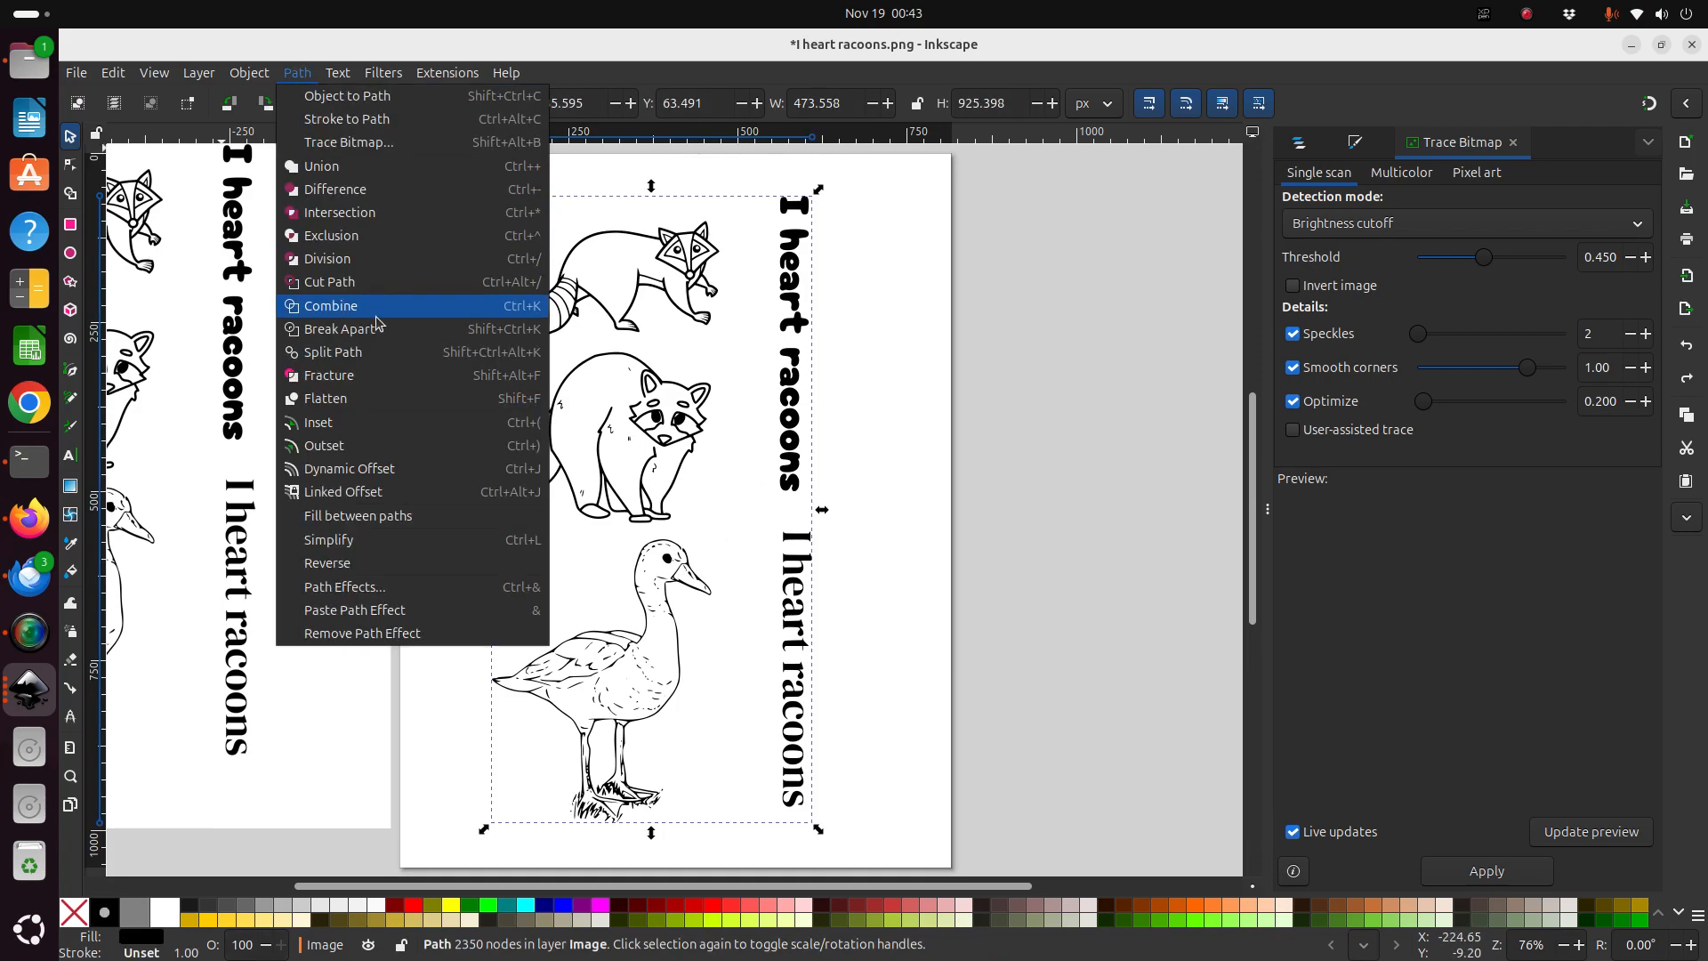
left_click(445, 354)
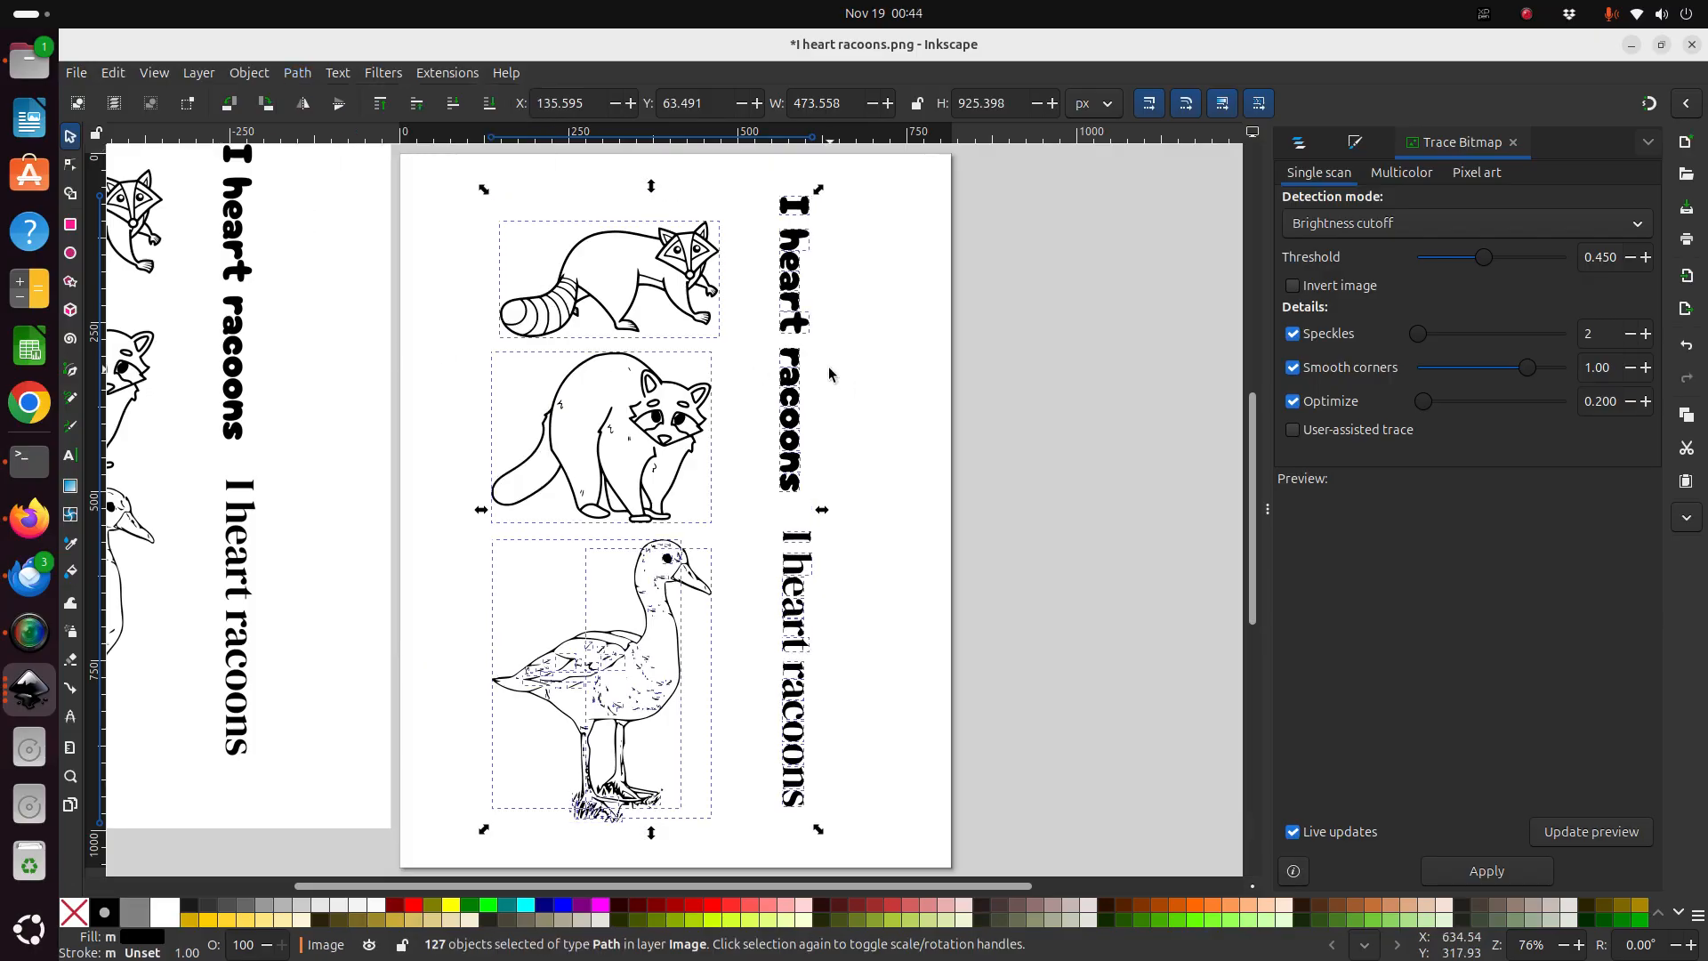
Group all letter paths of the bold "I heart racoons" lettering, keeping its vertical orientation.
left_click(862, 359)
left_click(801, 286)
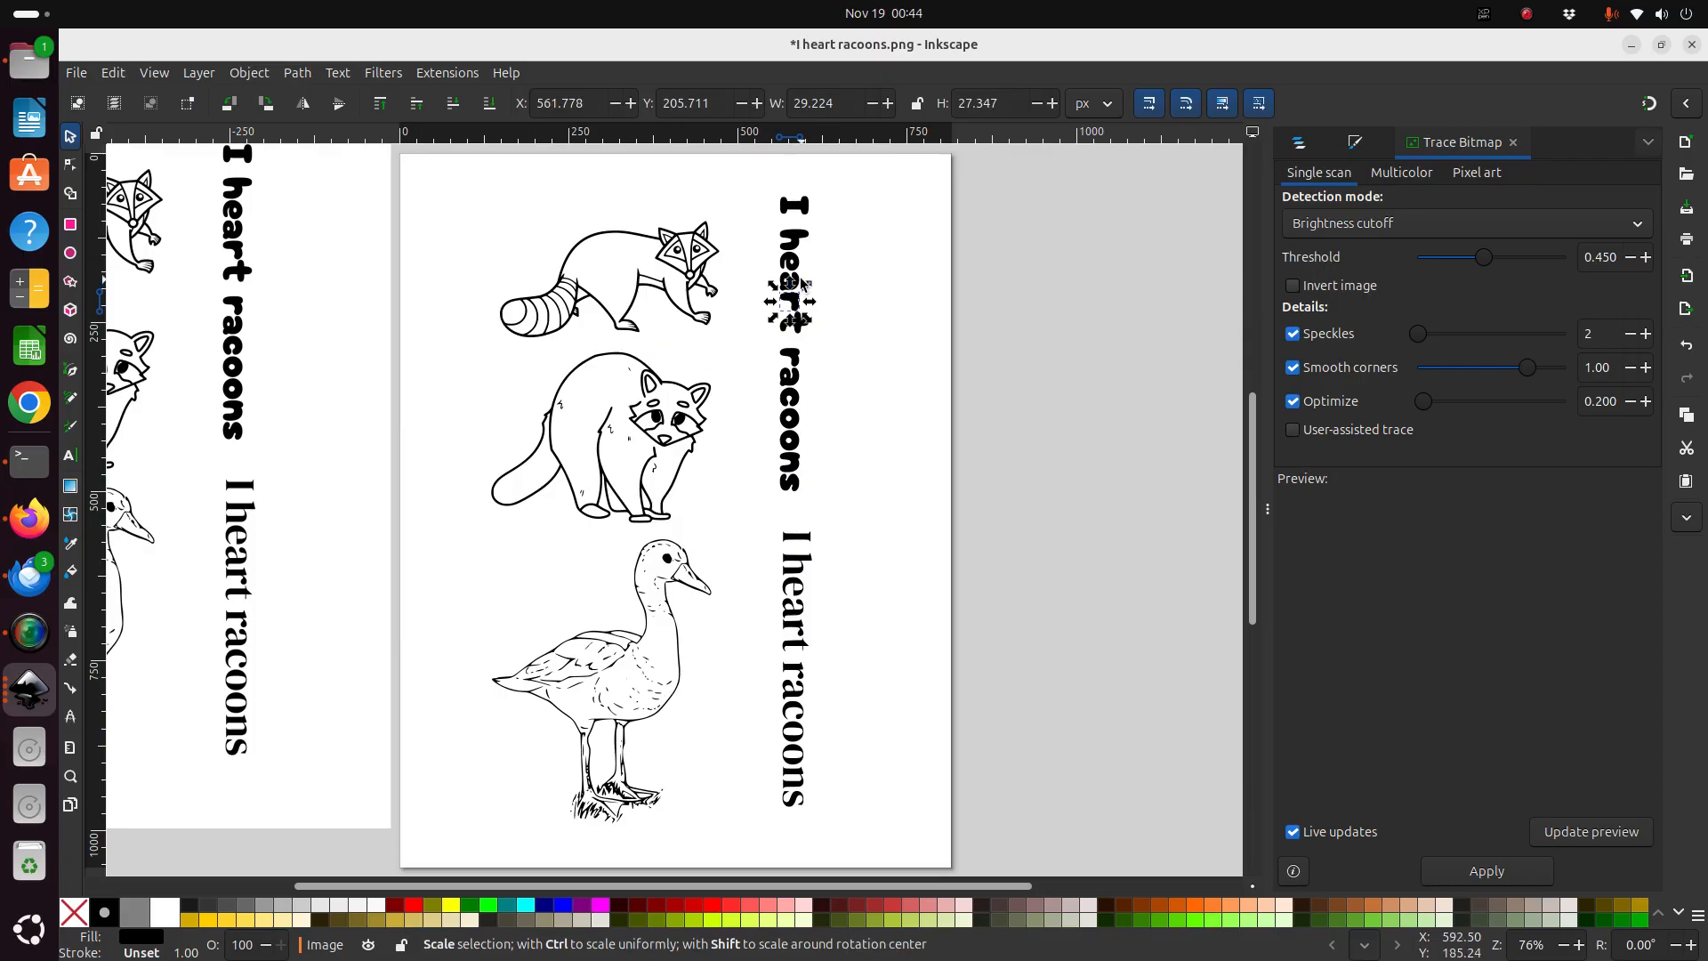
left_click_drag(752, 181, 860, 525)
left_click(264, 101)
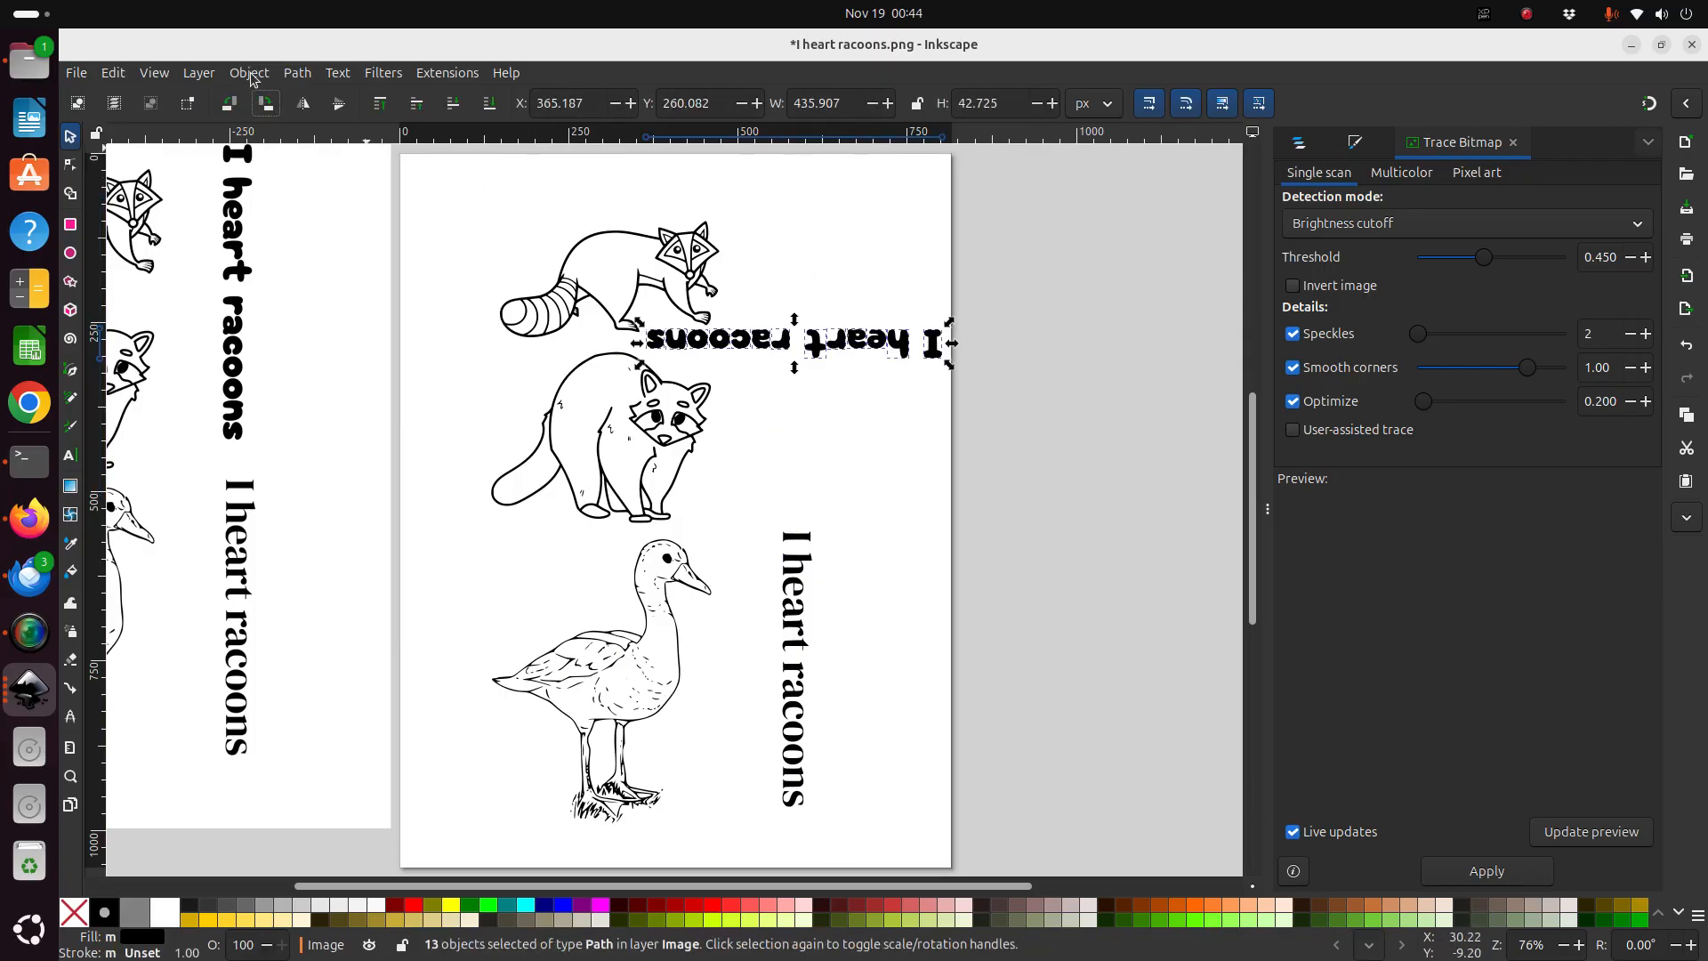
key("ctrl+z")
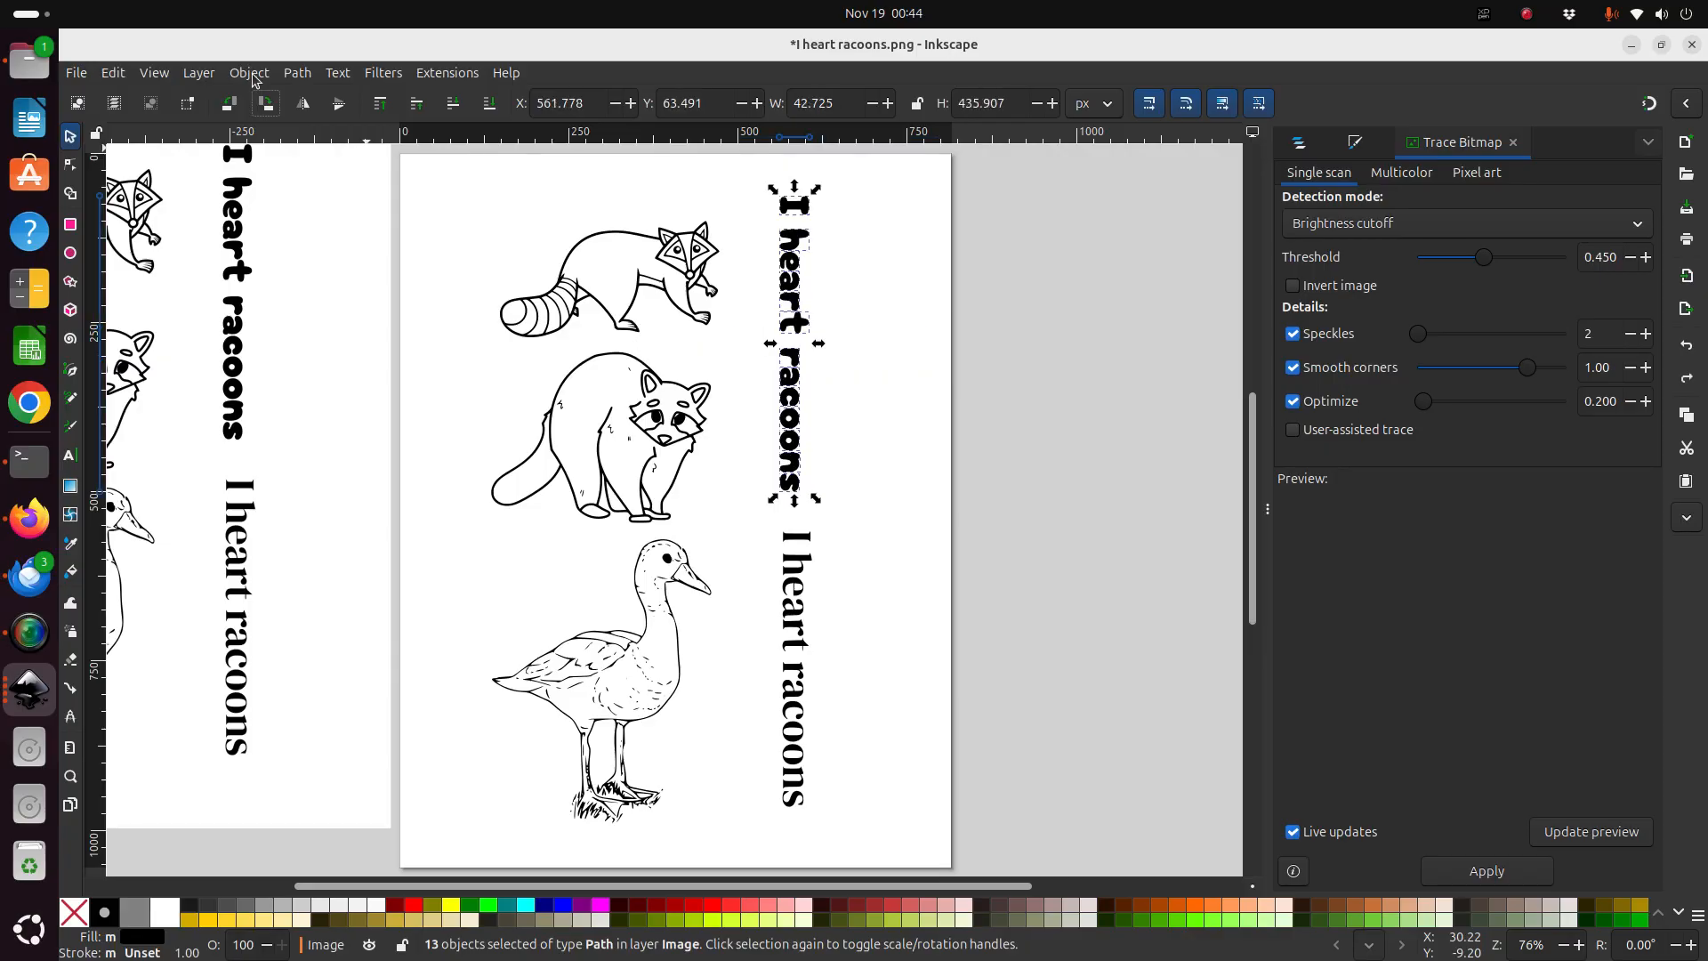
left_click(249, 71)
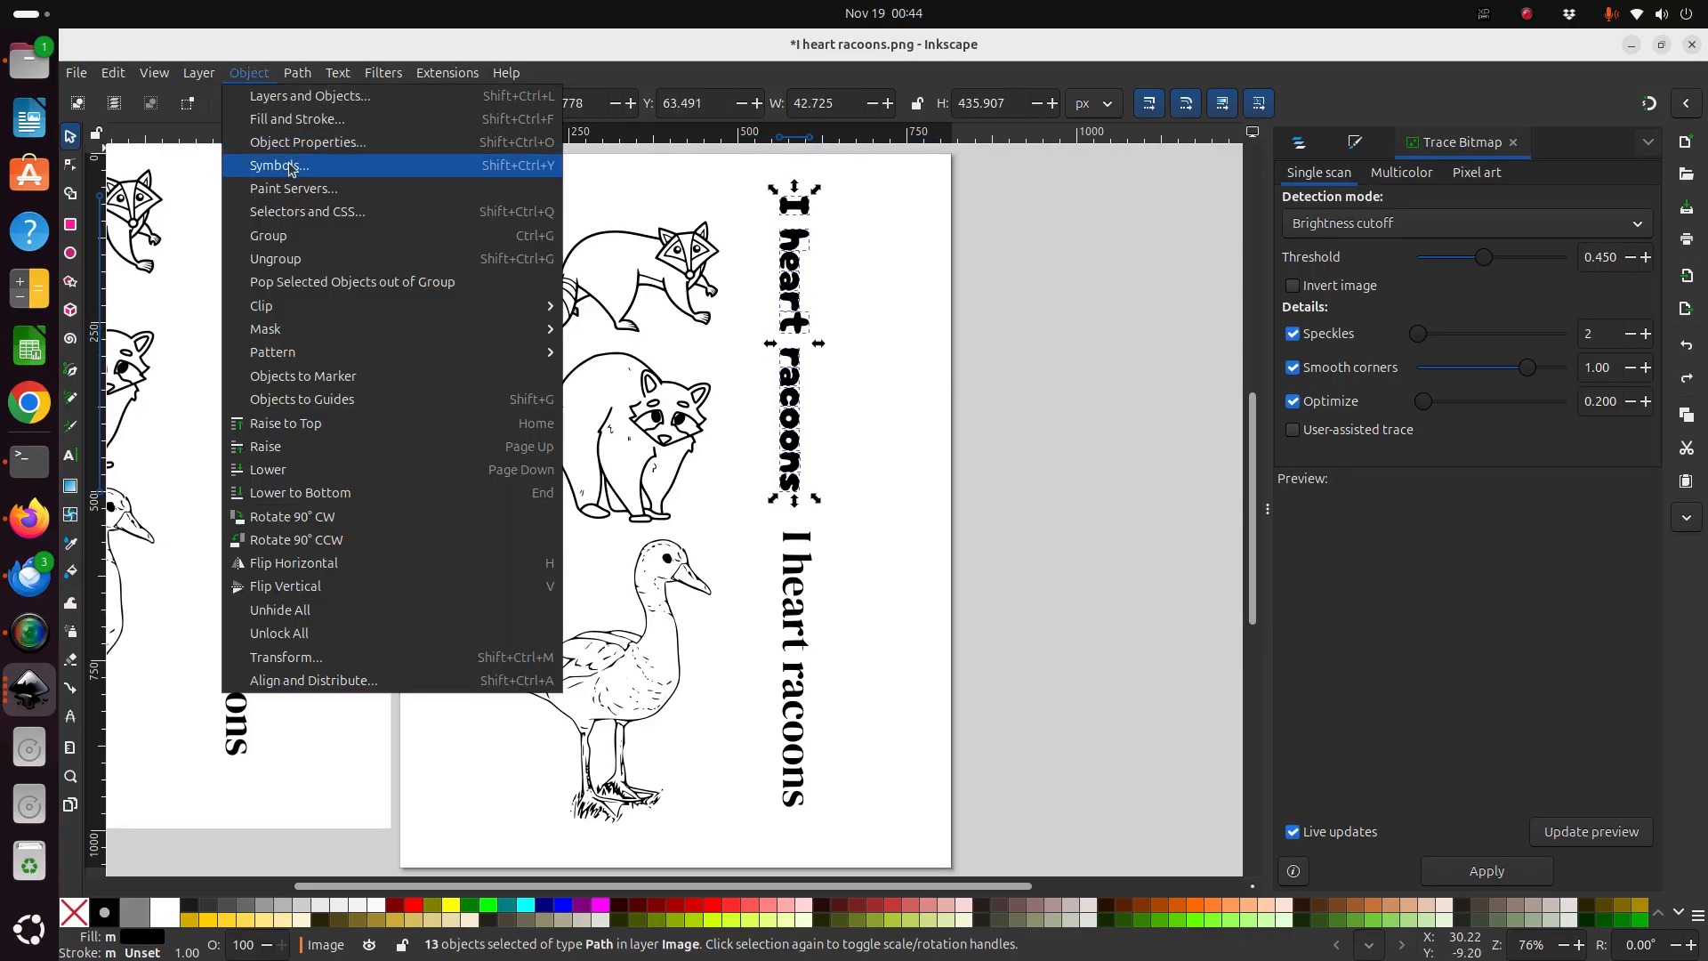
left_click(295, 235)
Group all letter paths of the serif "I heart racoons" lettering on the page.
left_click(874, 362)
left_click_drag(767, 507, 847, 856)
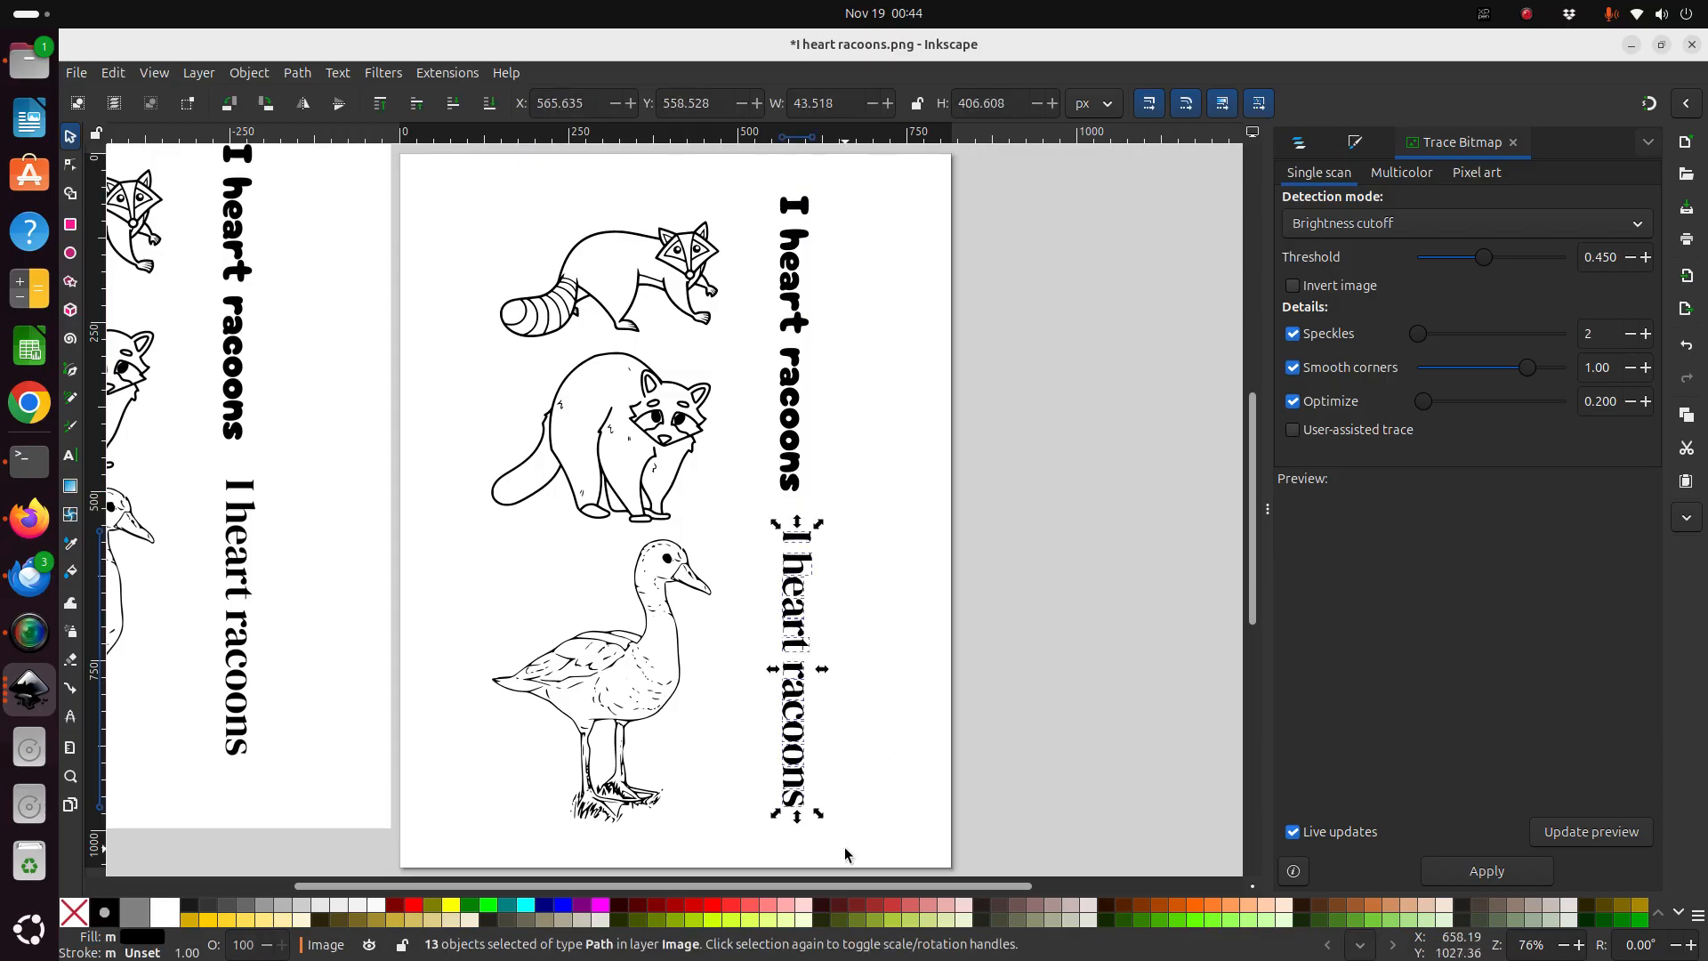
left_click(242, 70)
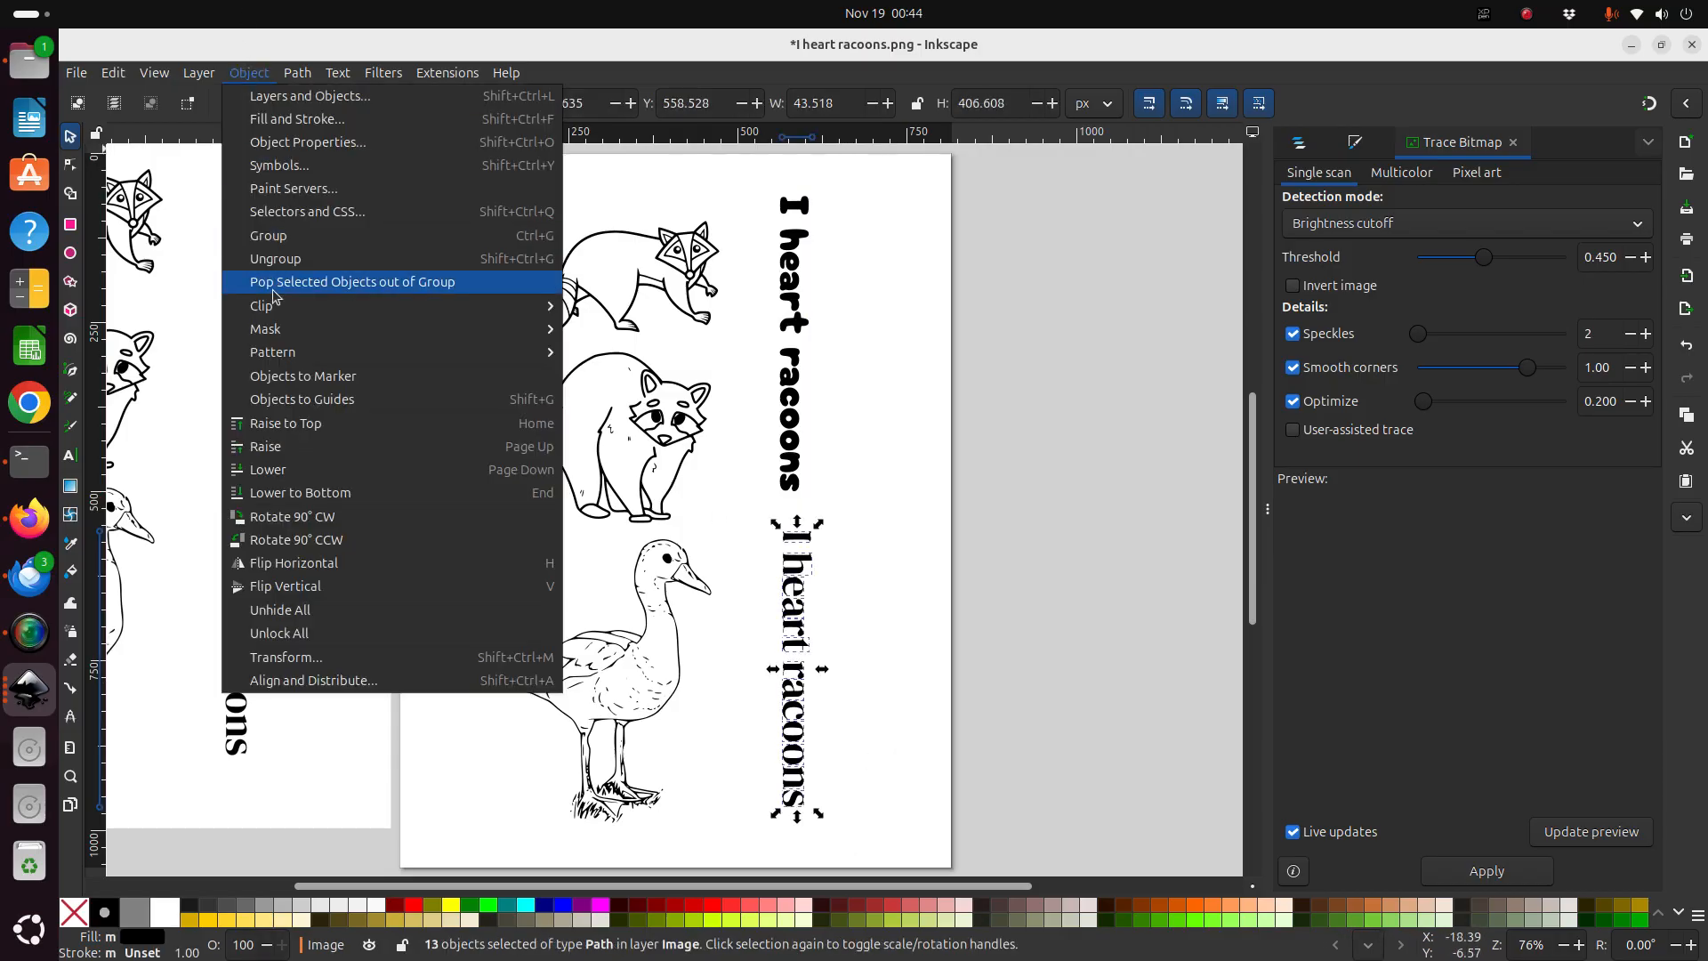
left_click(283, 249)
left_click(870, 660)
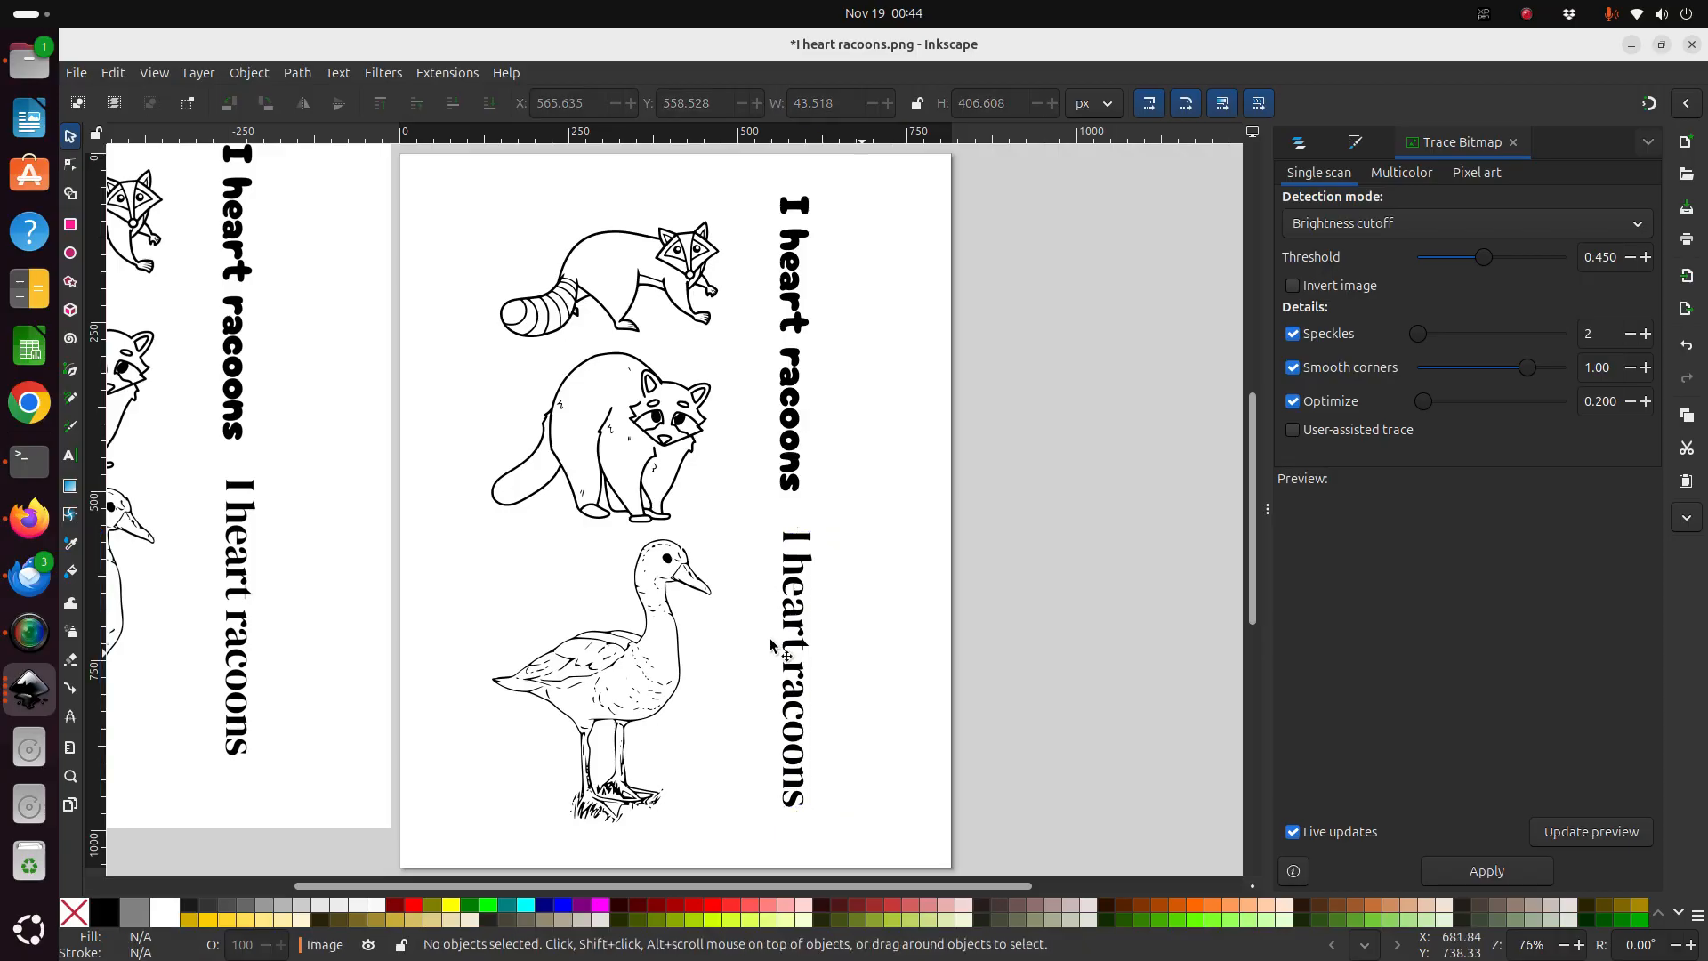
Delete all paths of the two traced raccoons from the page, keeping the goose and both letterings.
left_click(688, 635)
left_click(546, 588)
left_click_drag(455, 183, 756, 533)
key("Delete")
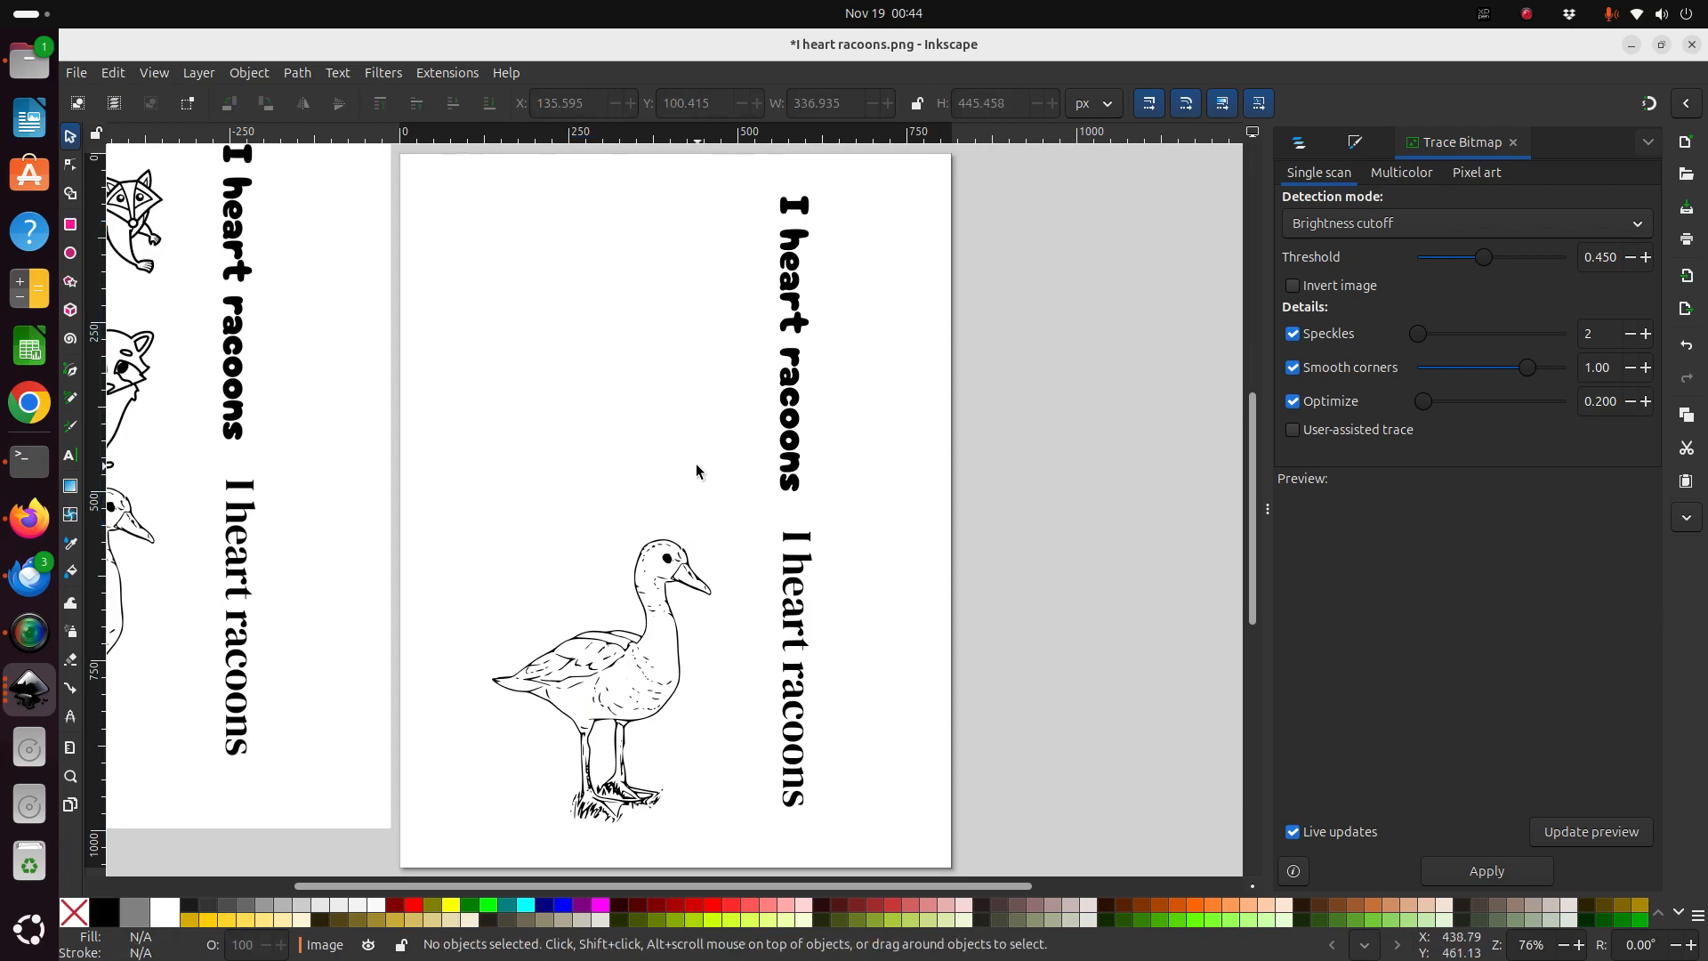
Move all the traced goose paths up to about X 118, Y 160 px and group them.
mouse_move(496, 492)
left_mouse_down()
mouse_move(702, 745)
mouse_move(731, 799)
mouse_move(728, 841)
left_mouse_up()
left_click(473, 574)
left_click_drag(437, 450, 757, 856)
left_click(627, 662)
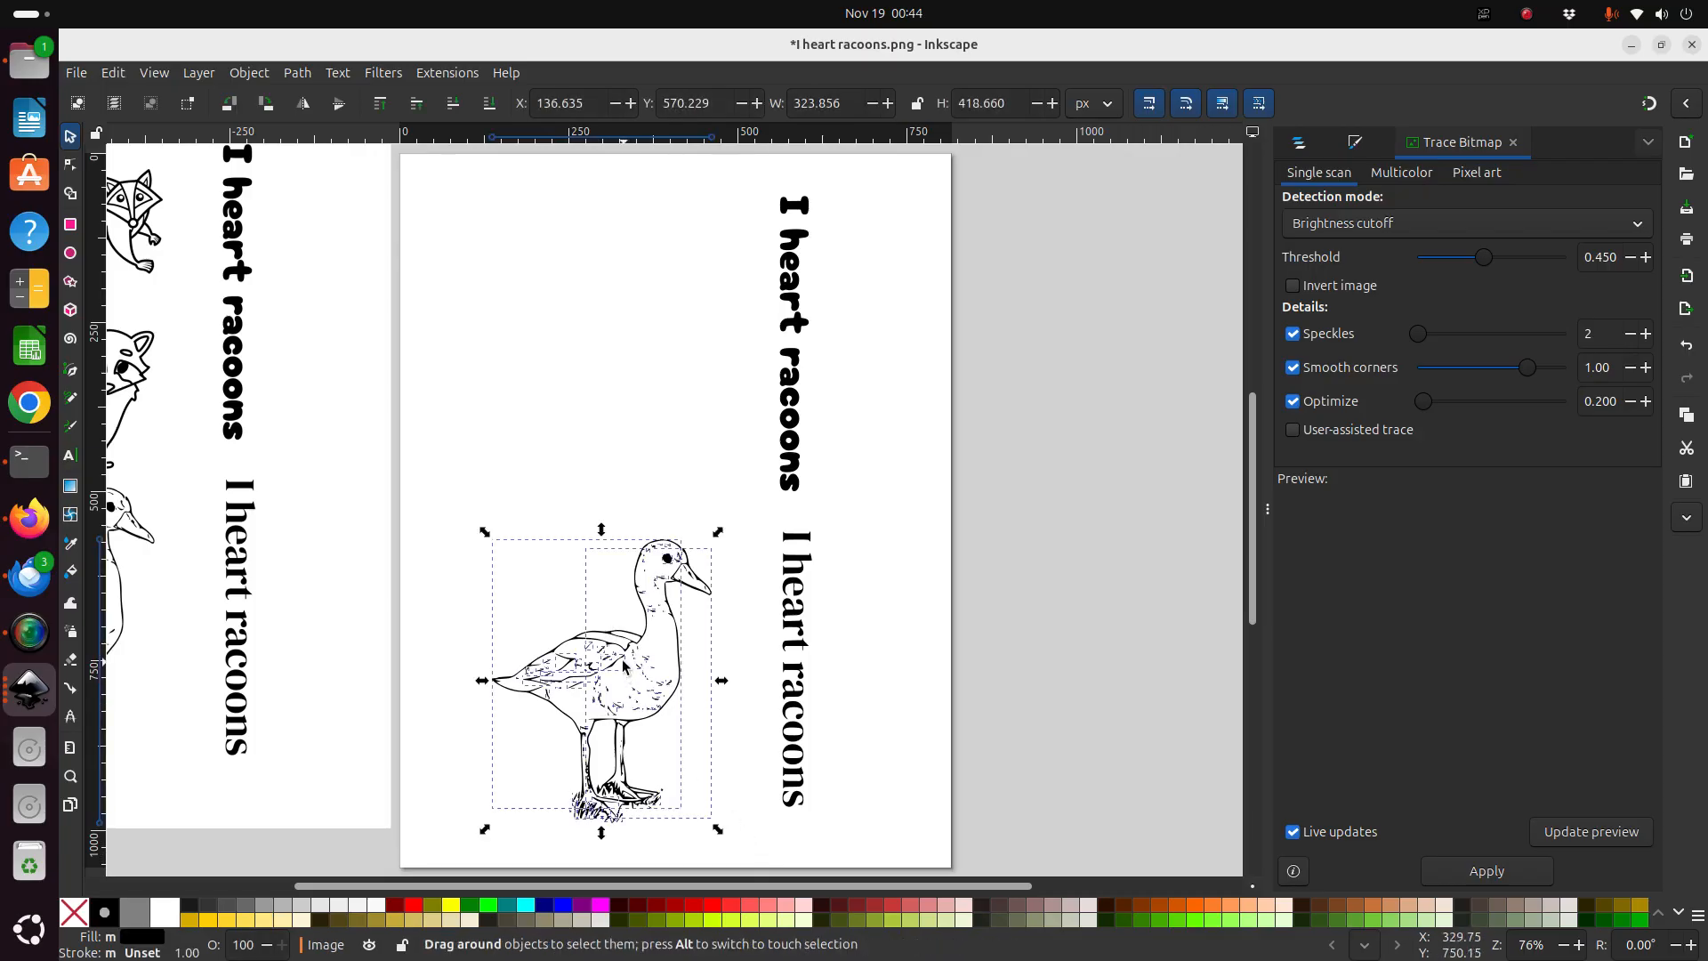
left_click_drag(462, 494, 735, 831)
left_click_drag(659, 712, 650, 418)
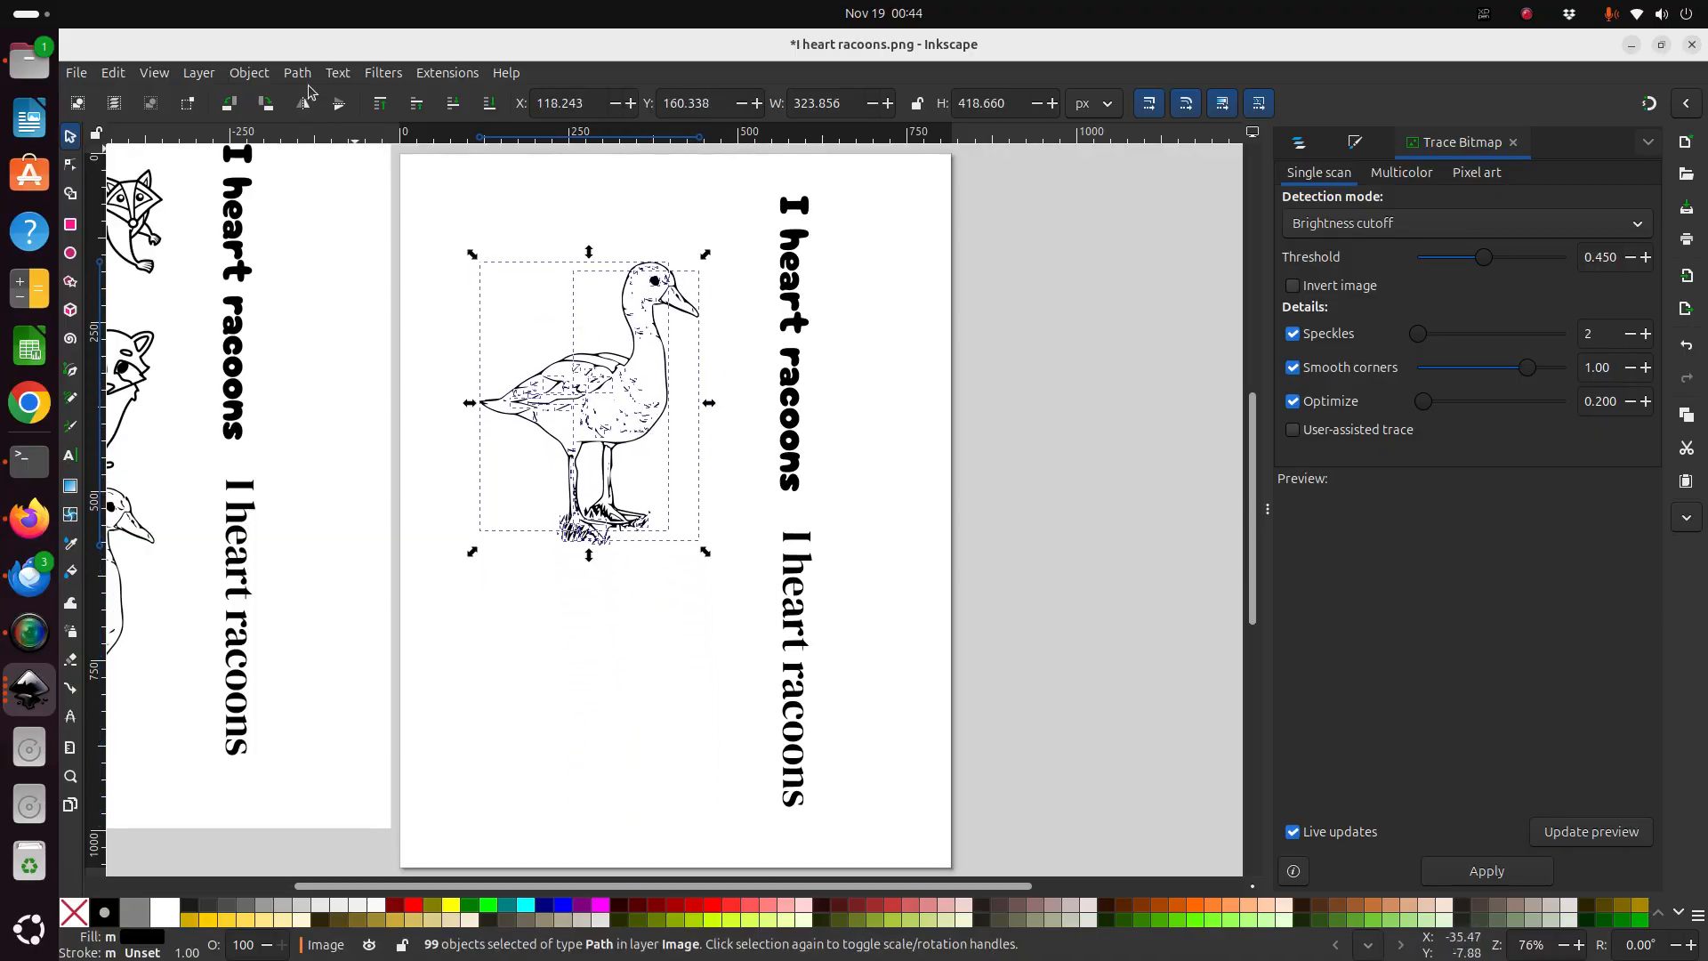
left_click(250, 73)
left_click(272, 237)
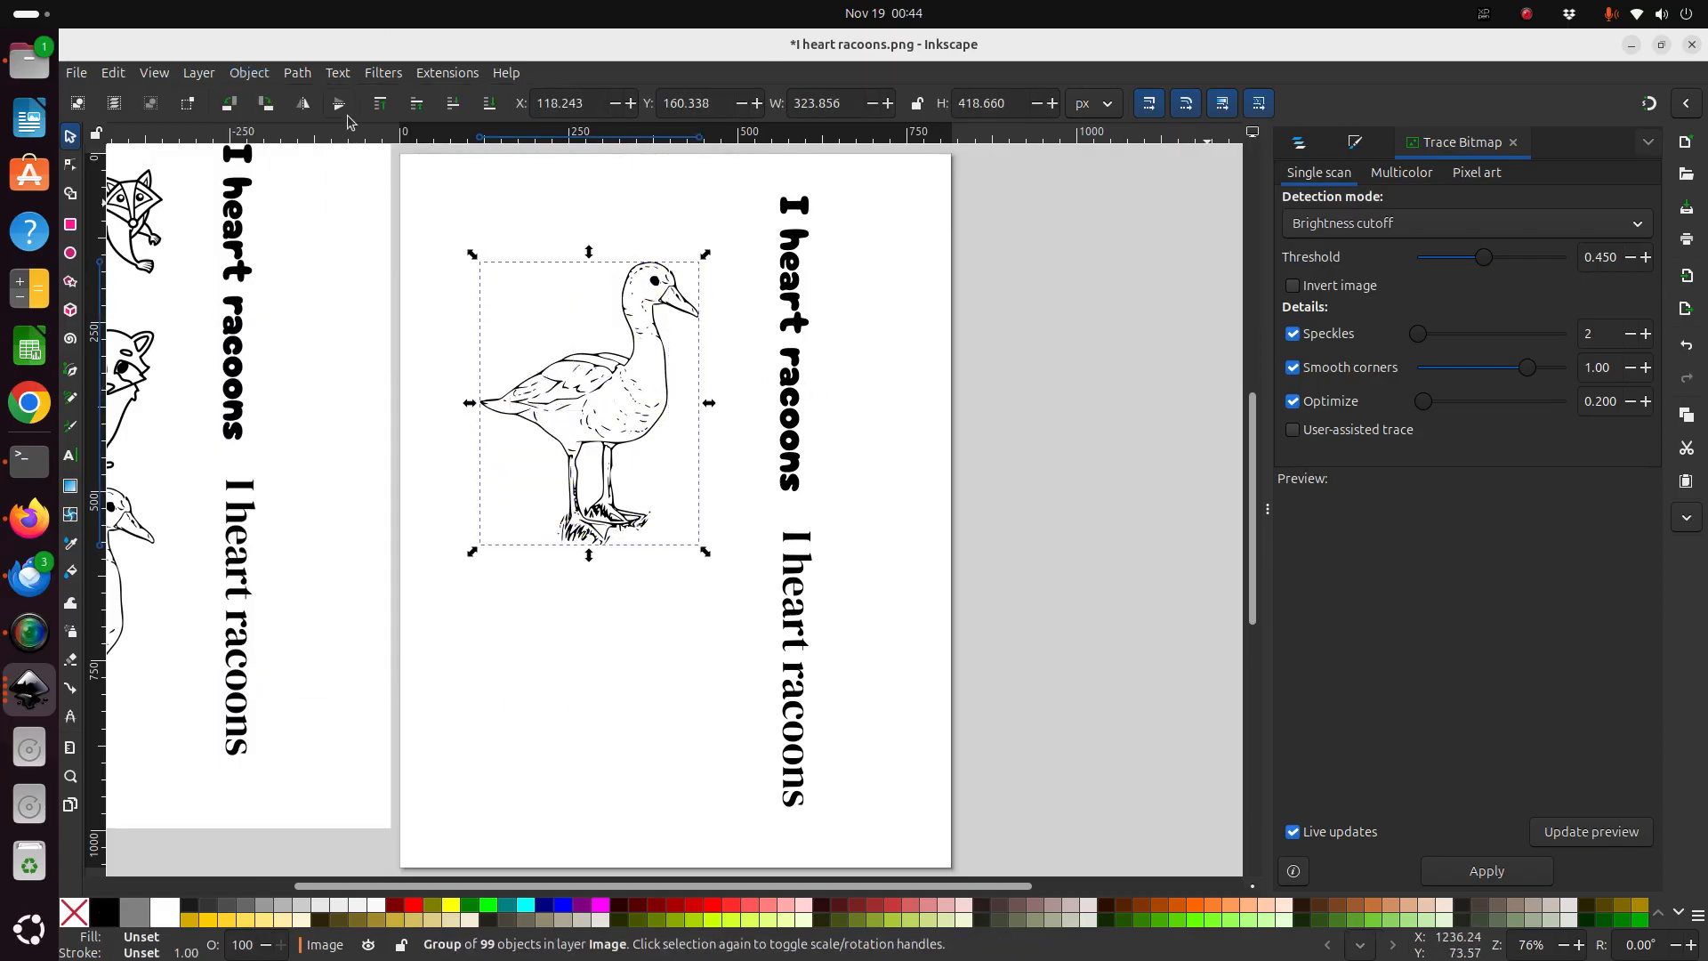
Give the goose group a flat black fill and a flat black stroke.
left_click(248, 73)
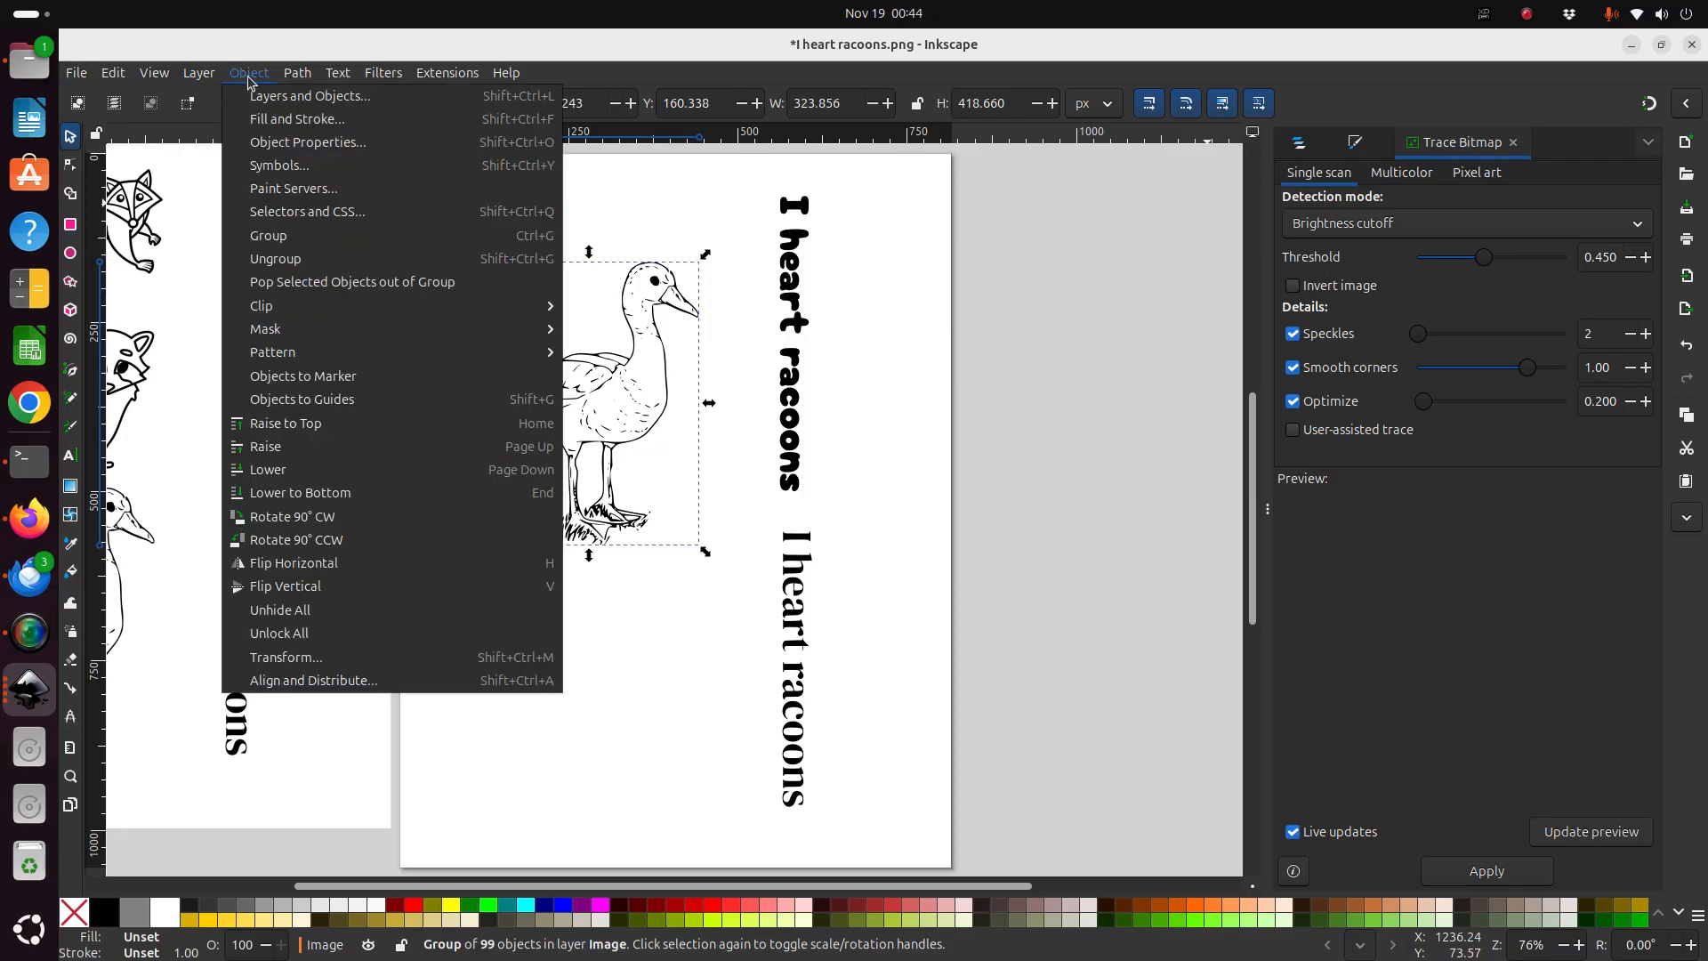
left_click(266, 119)
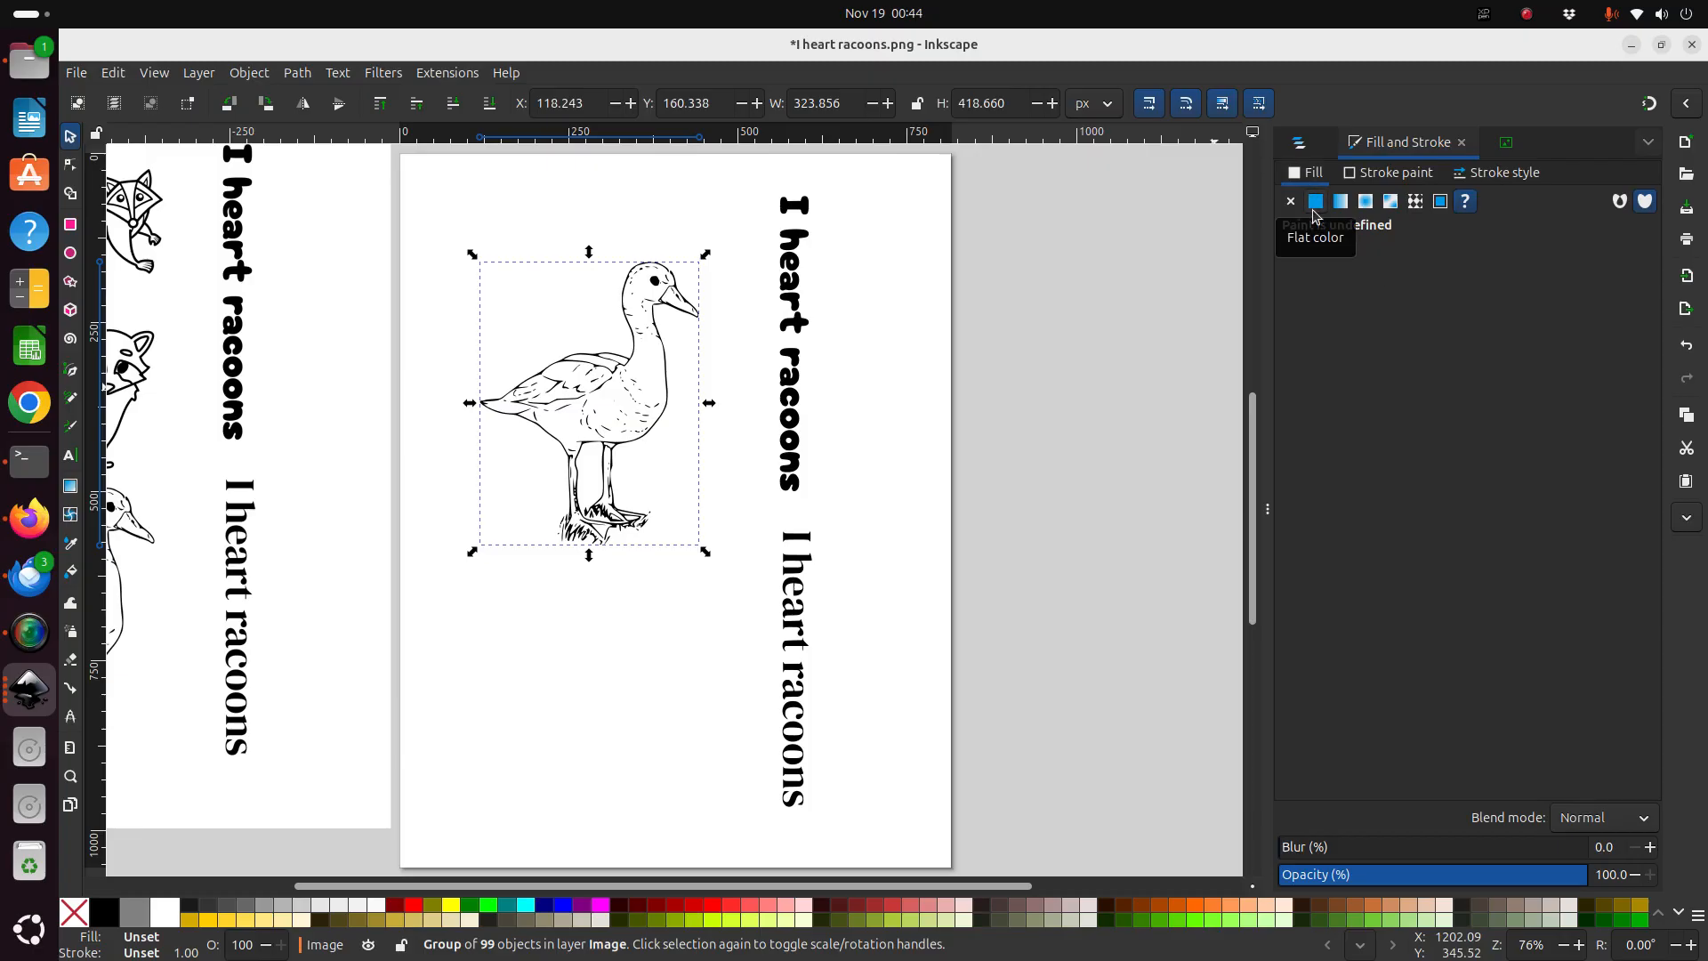
left_click(1315, 203)
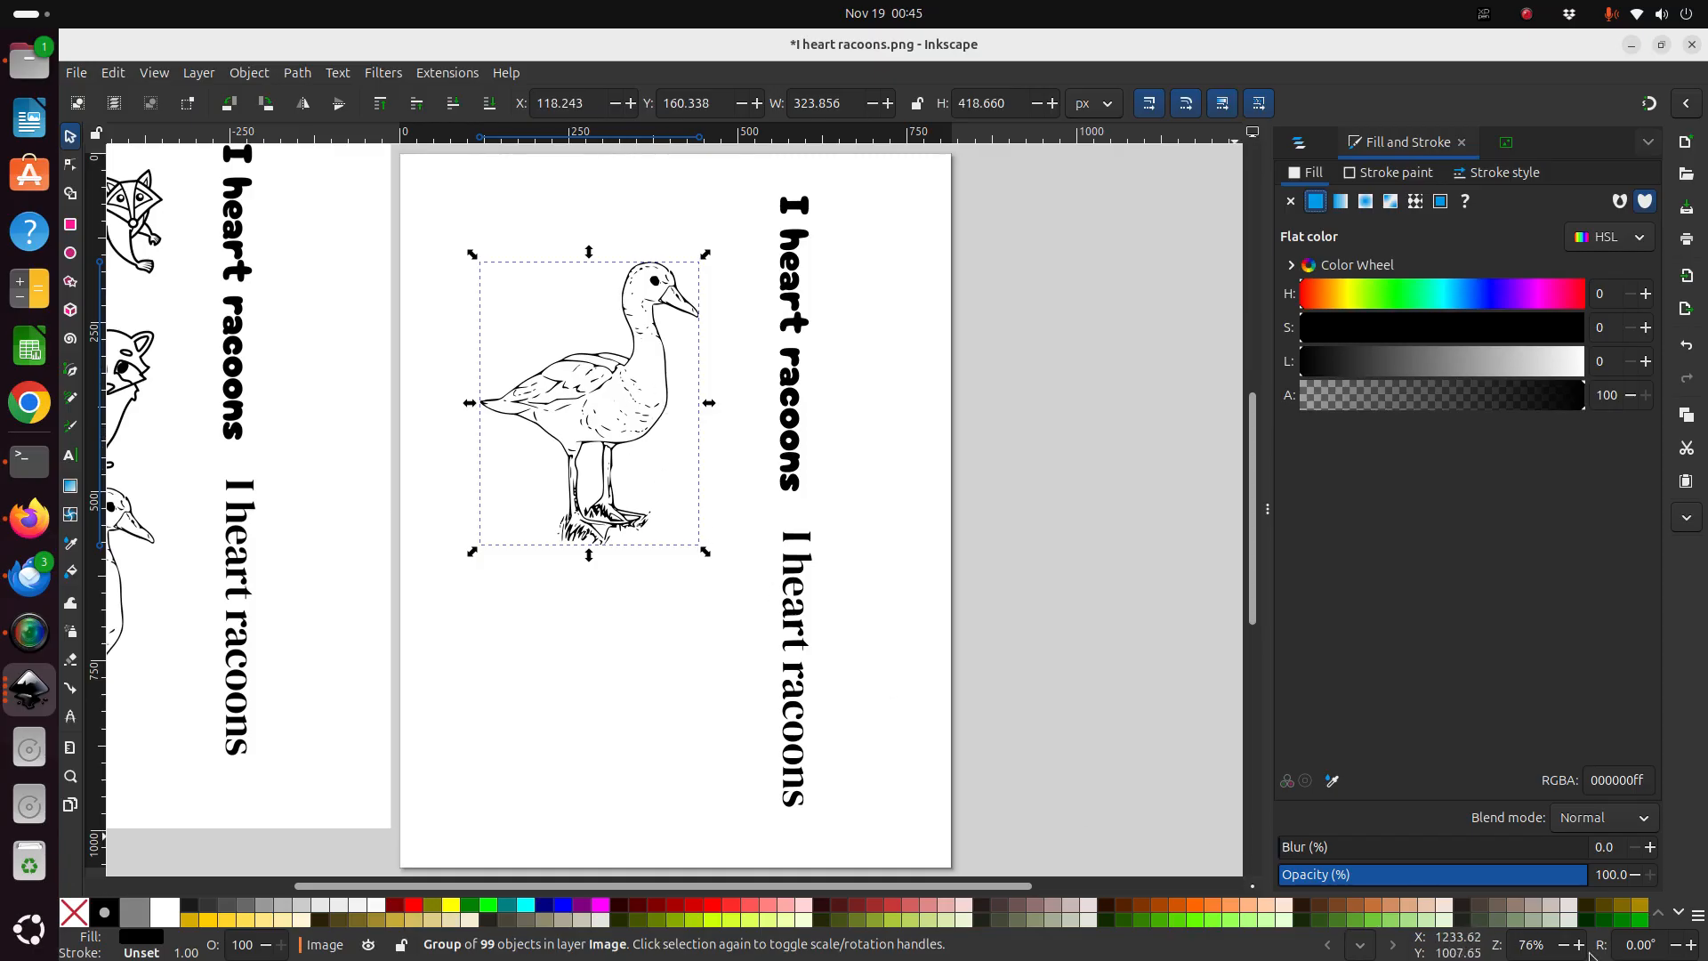
scroll(1582, 948, "up", 10)
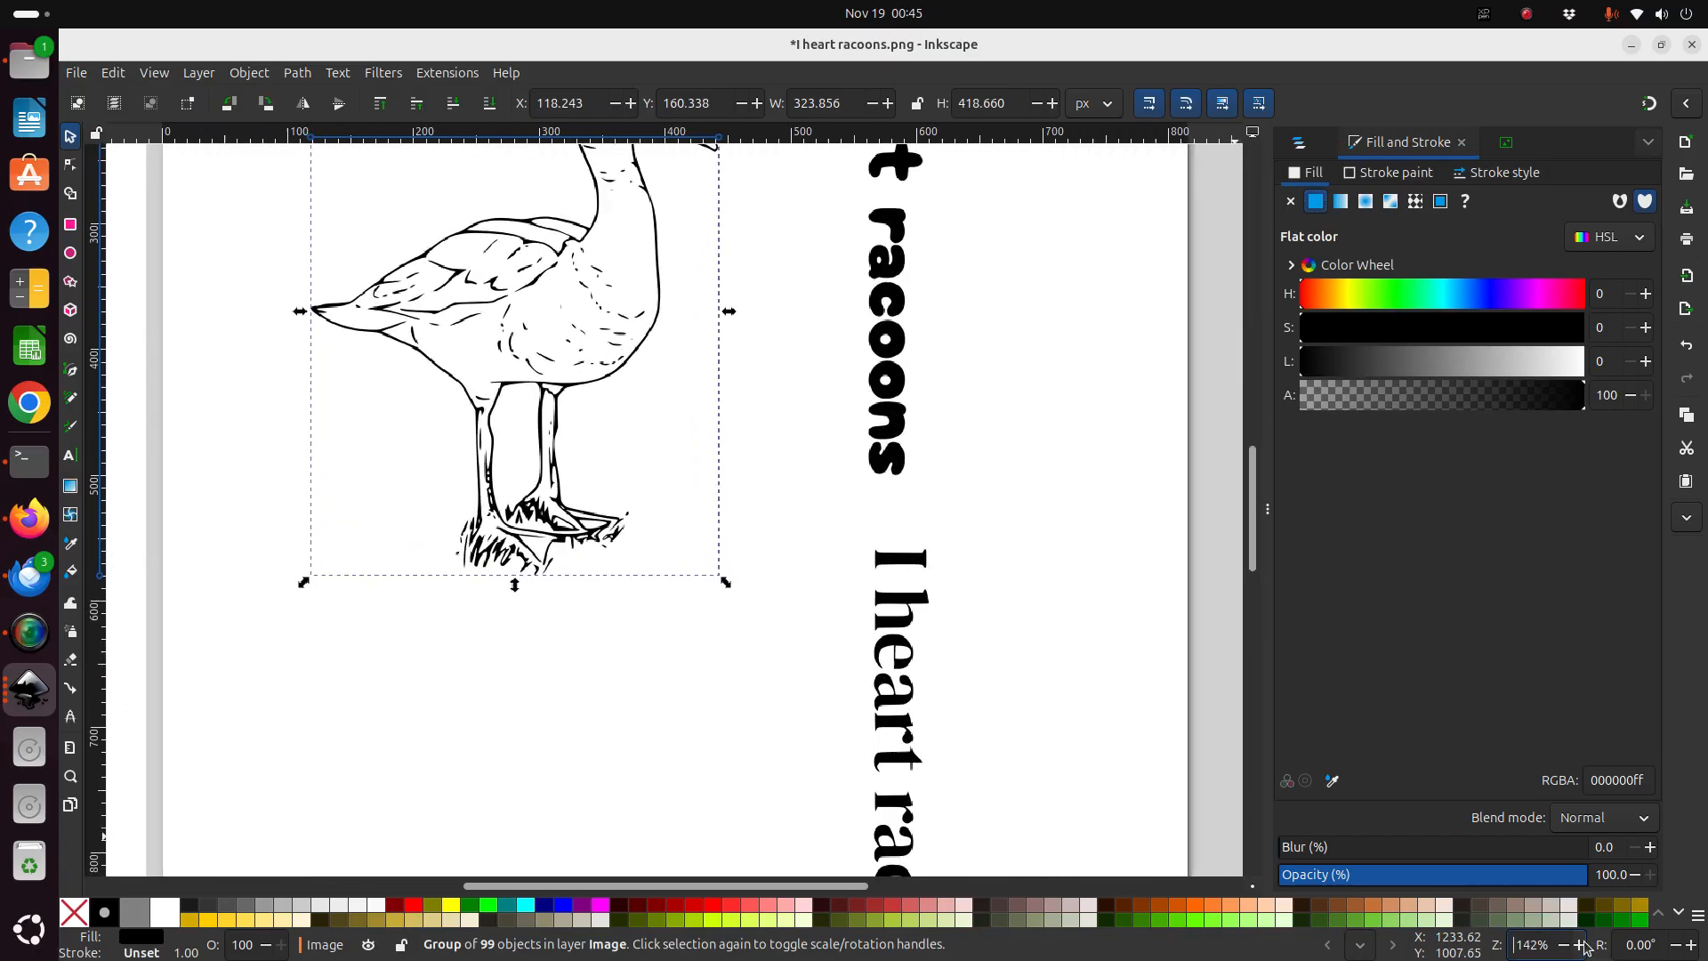
scroll(1582, 948, "up", 1)
scroll(674, 558, "up", 5)
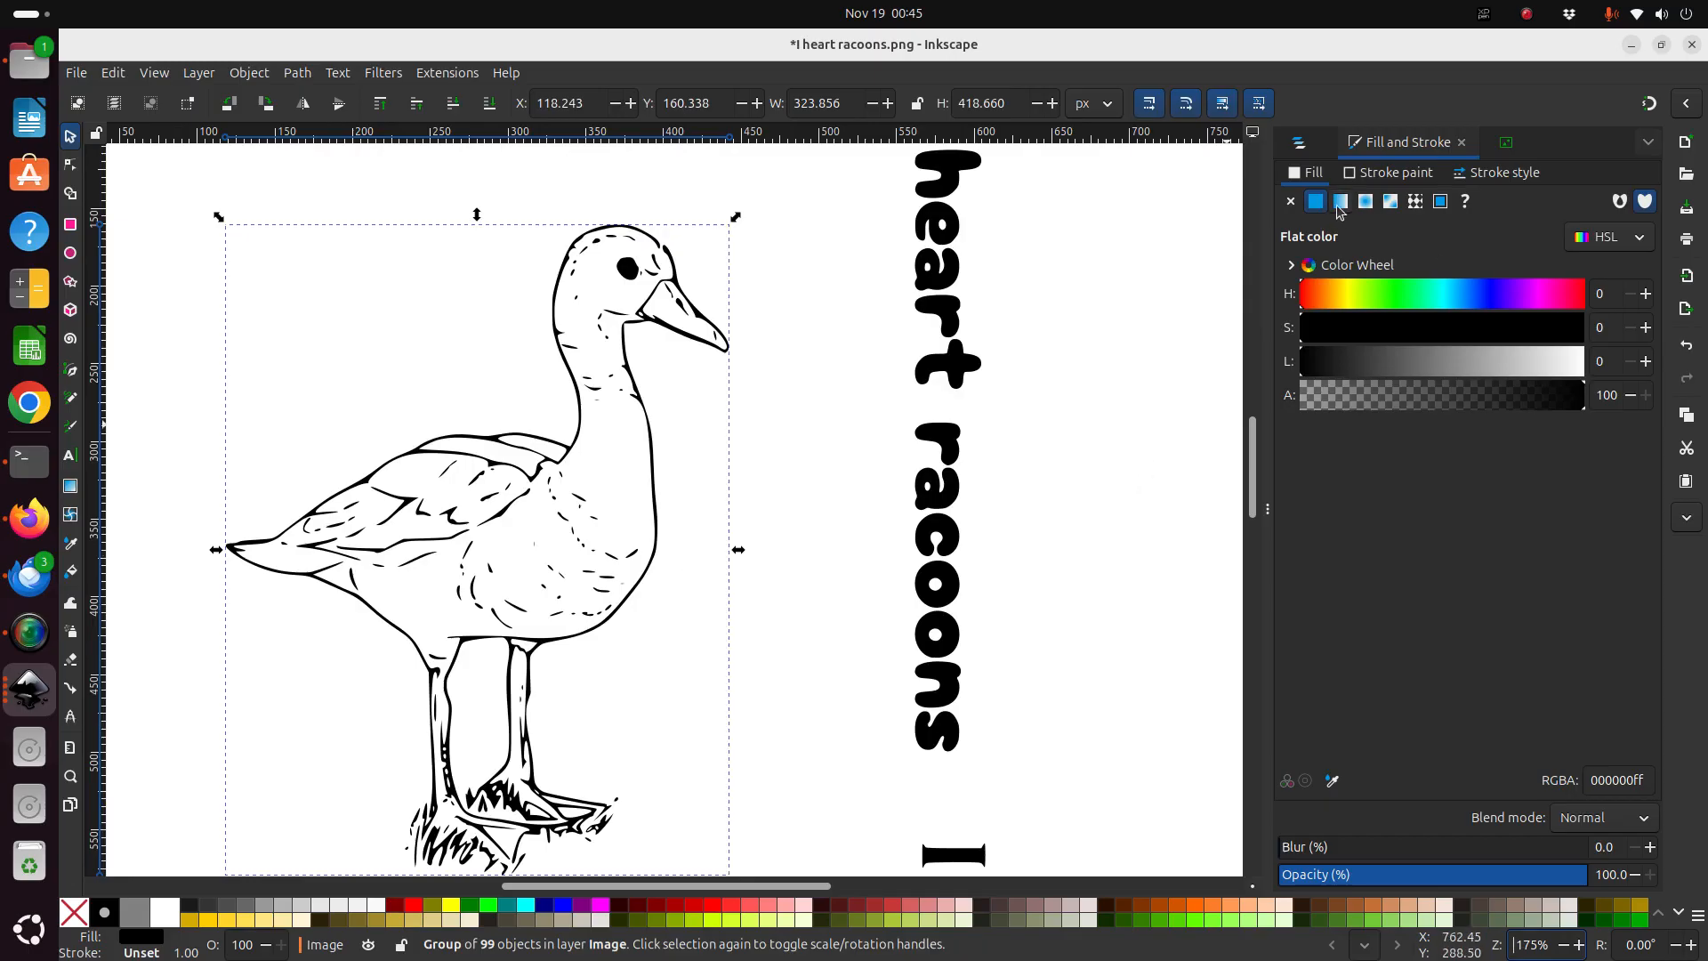
left_click(1391, 173)
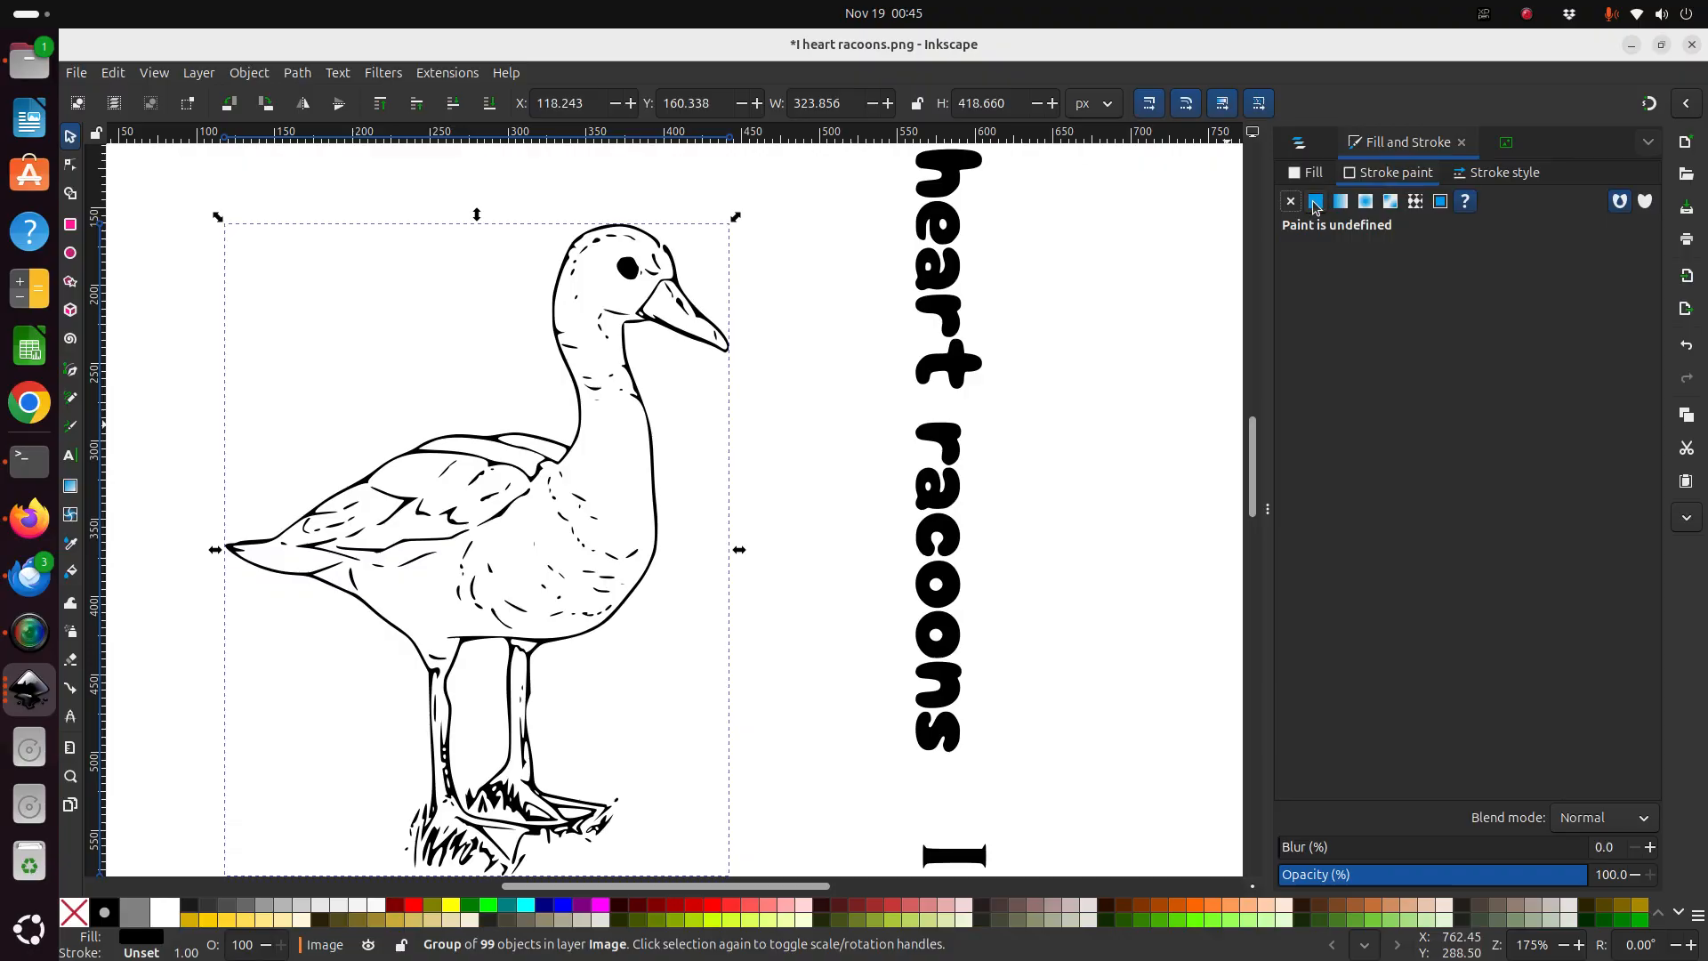
left_click(1316, 202)
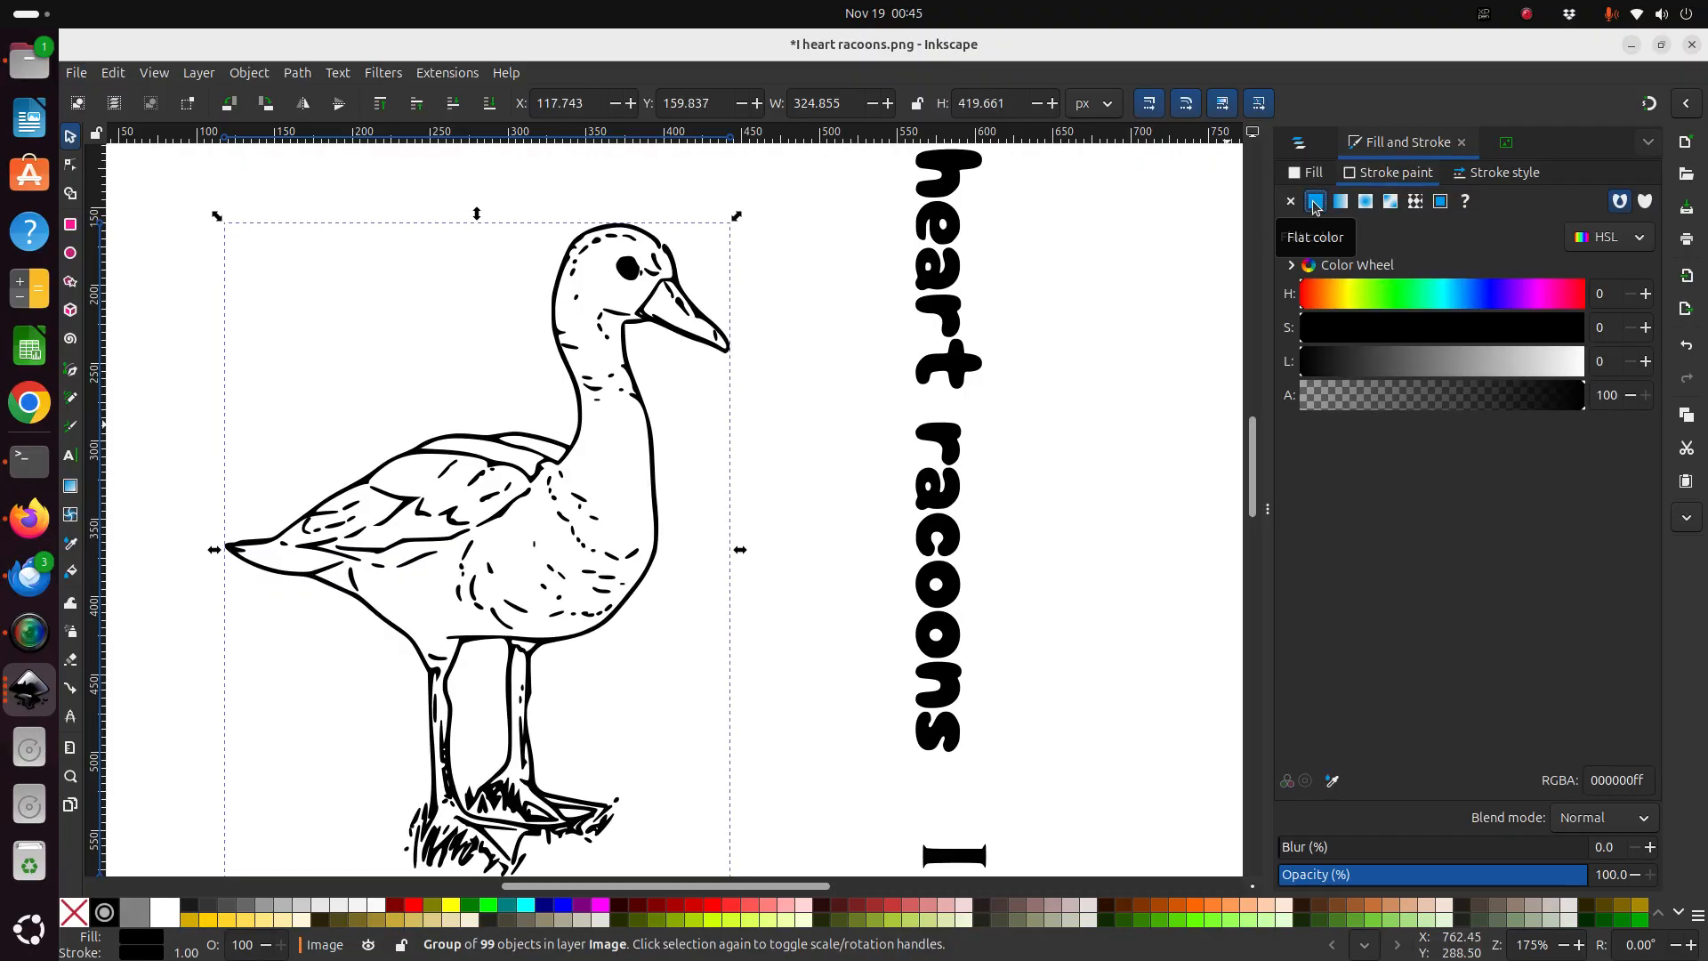
Try different stroke widths on the goose group's outline and set the width to 1.6 px.
left_click(1509, 180)
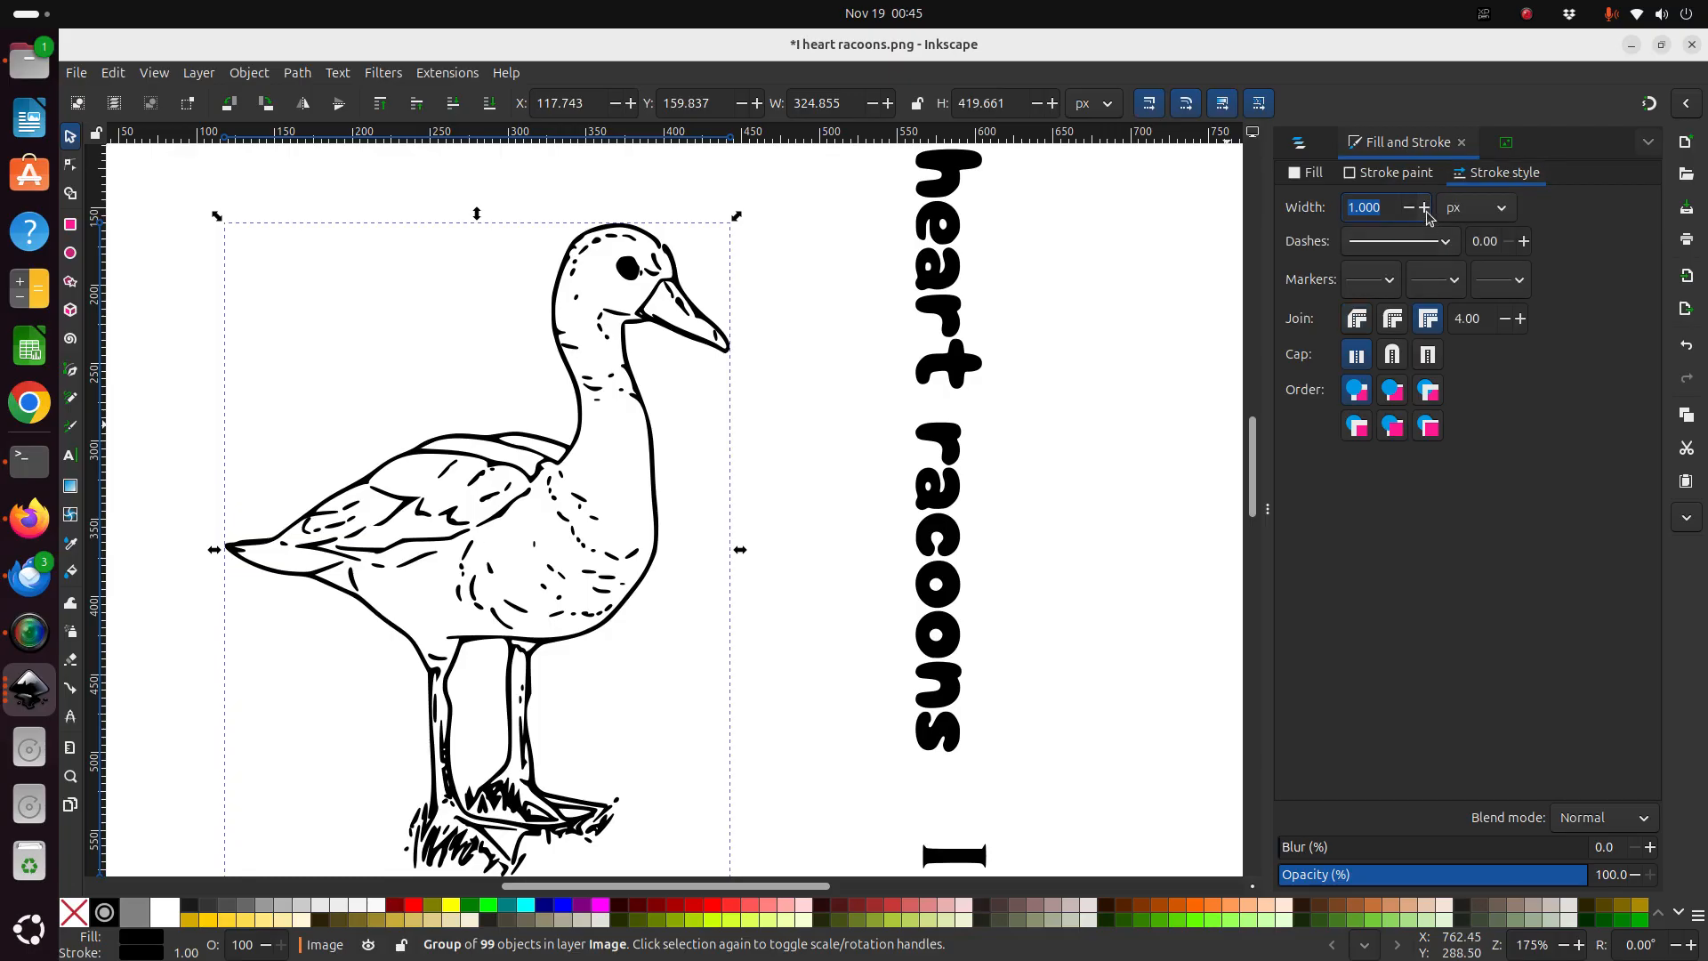
left_click(1425, 210)
left_click(1424, 210)
left_click(1425, 210)
left_click(1425, 210)
left_click(1425, 210)
left_click(1424, 210)
left_click(1409, 210)
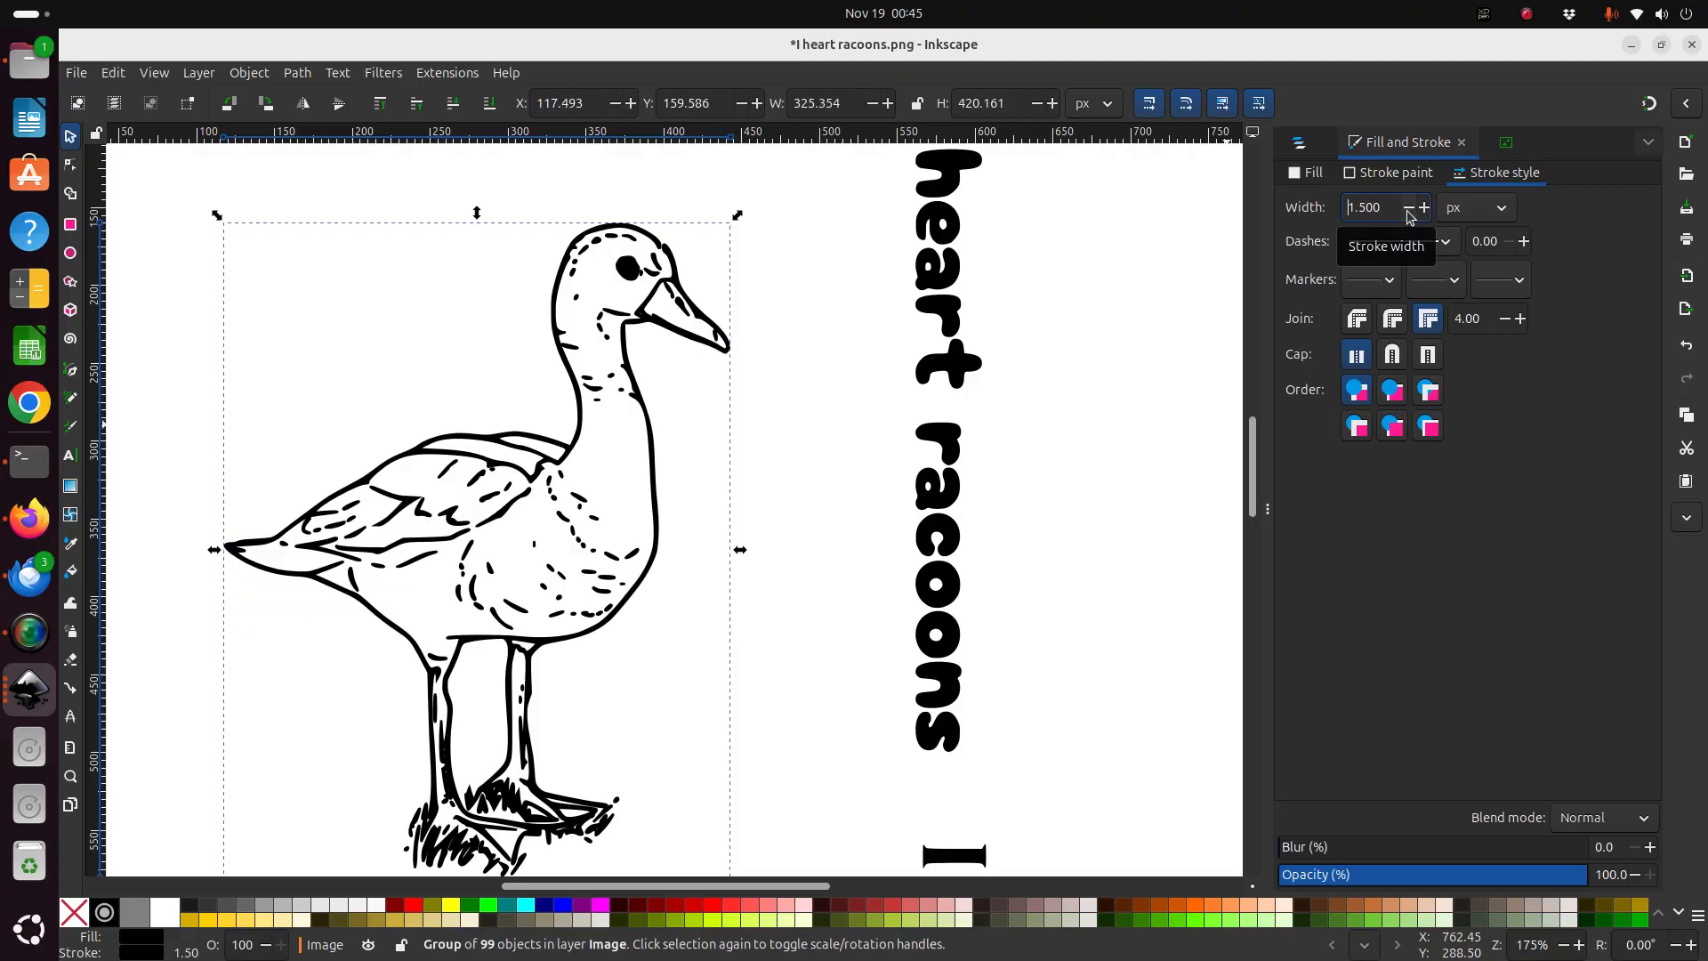
left_click(1409, 209)
left_click(1409, 210)
left_click(1409, 210)
left_click(1409, 210)
left_click(1409, 210)
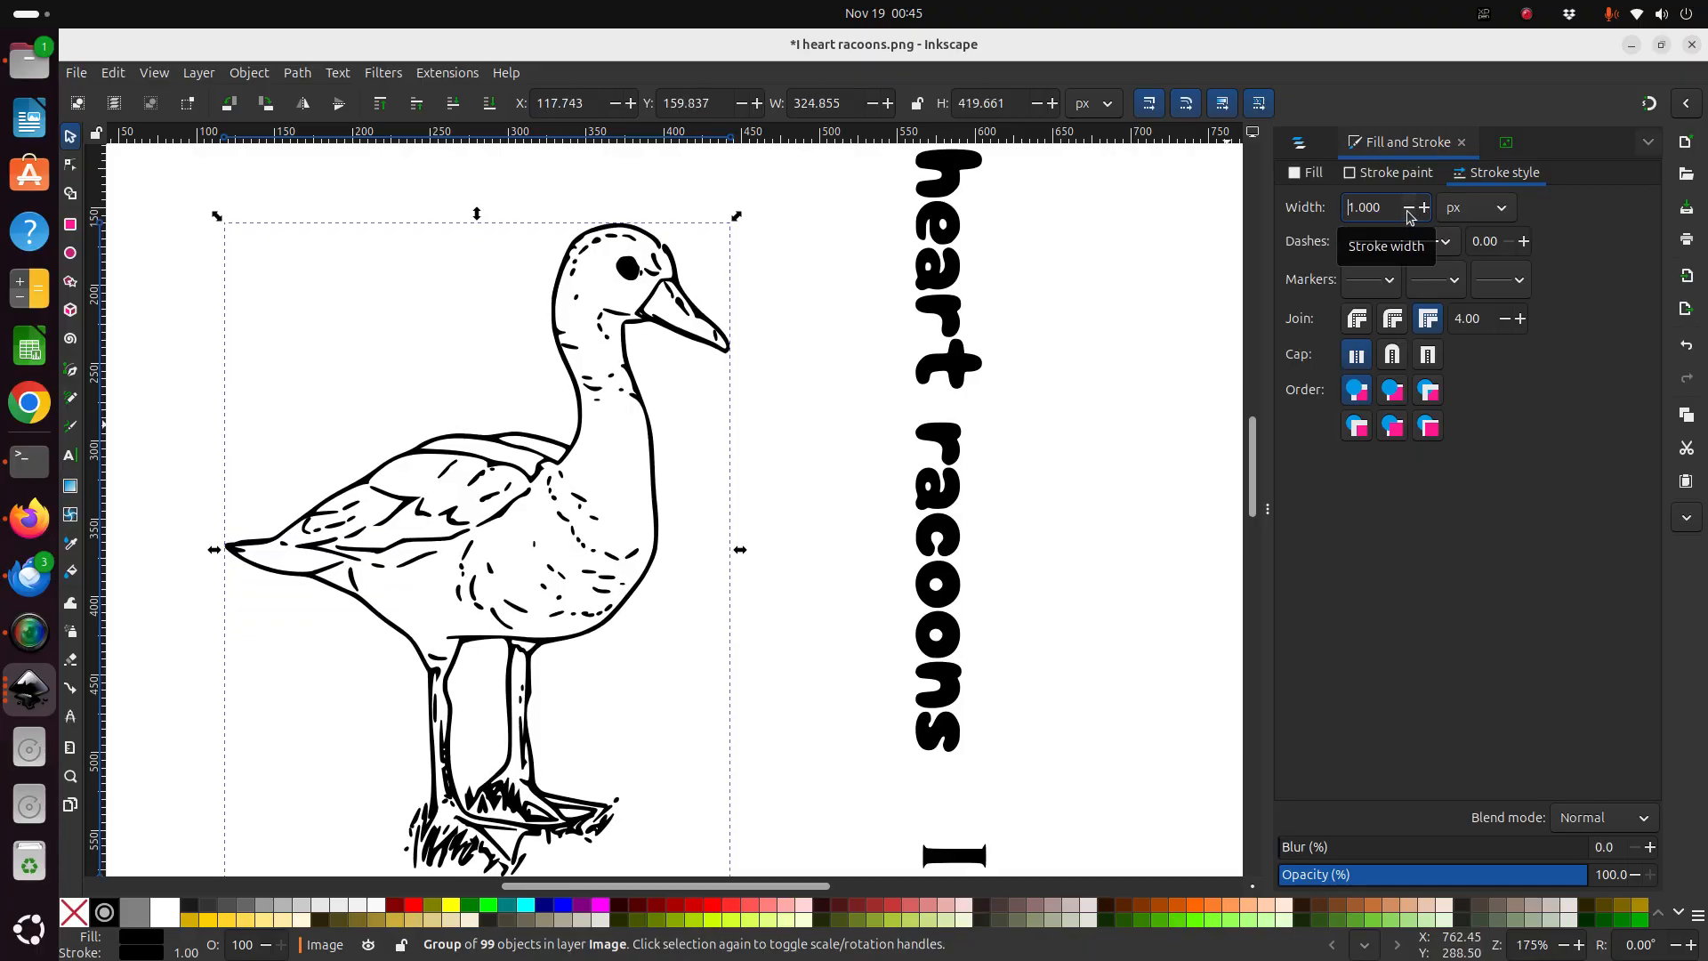
left_click(1409, 210)
left_click(1425, 208)
left_click(1426, 208)
left_click(1426, 209)
left_click(1426, 209)
left_click(1426, 208)
left_click(1425, 208)
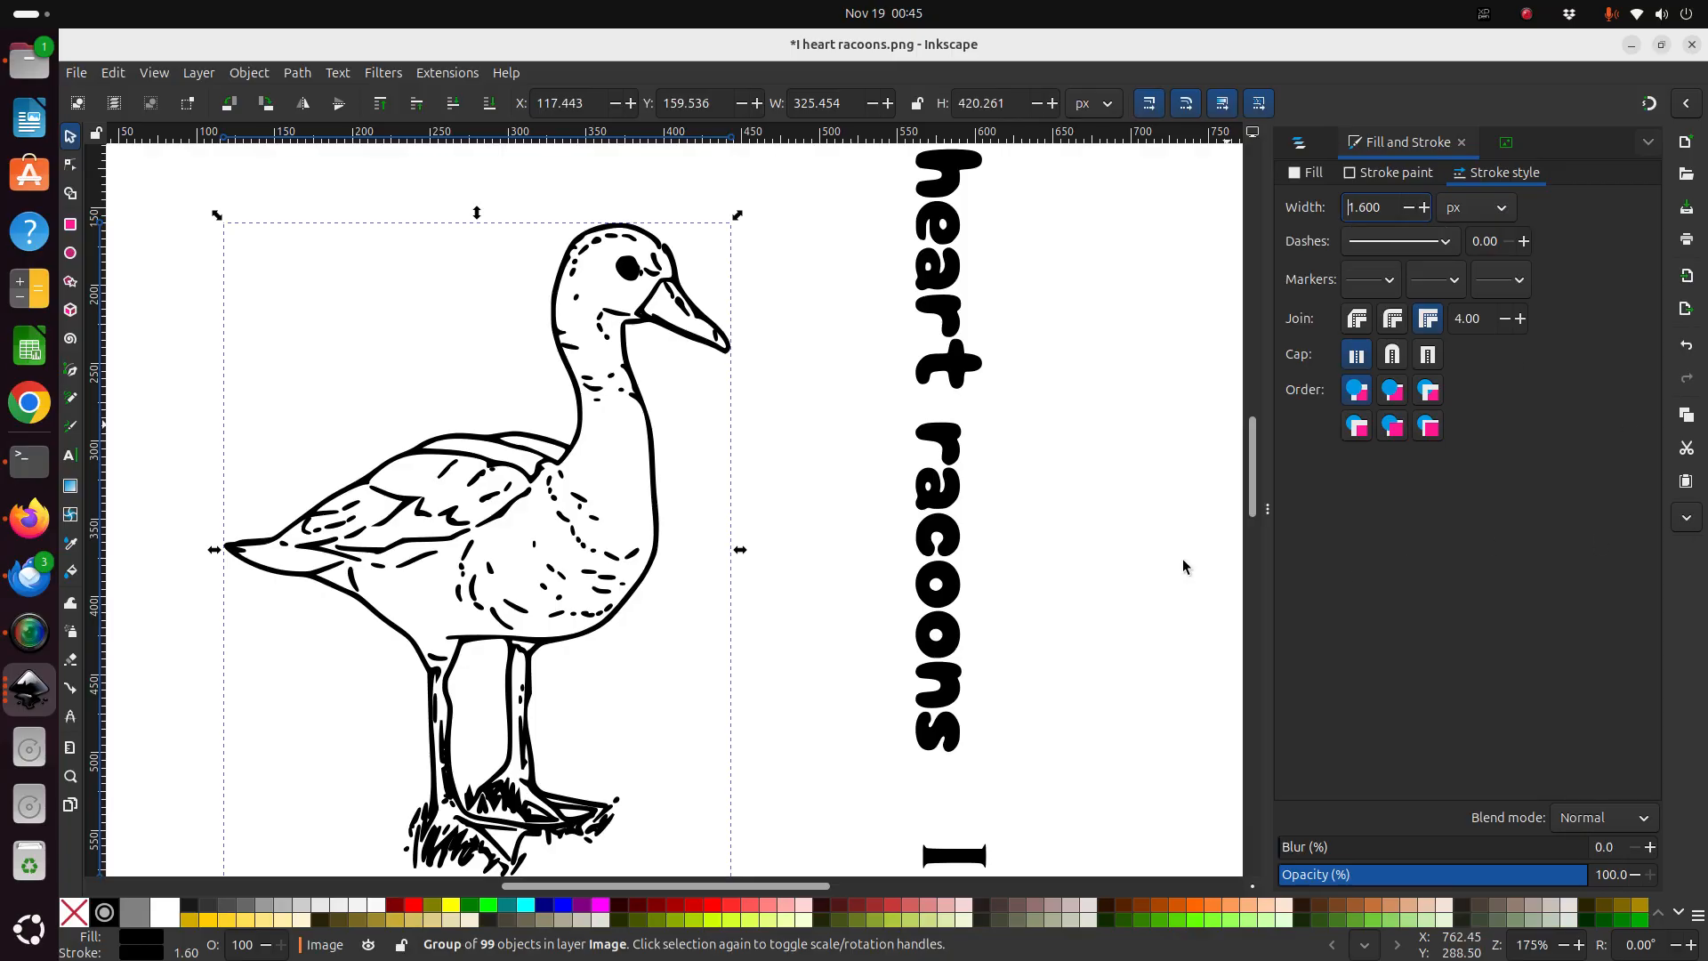
Flip the goose group and both lettering groups together horizontally to mirror the whole design.
mouse_move(1253, 452)
left_mouse_down()
mouse_move(1256, 501)
mouse_move(1253, 455)
left_mouse_up()
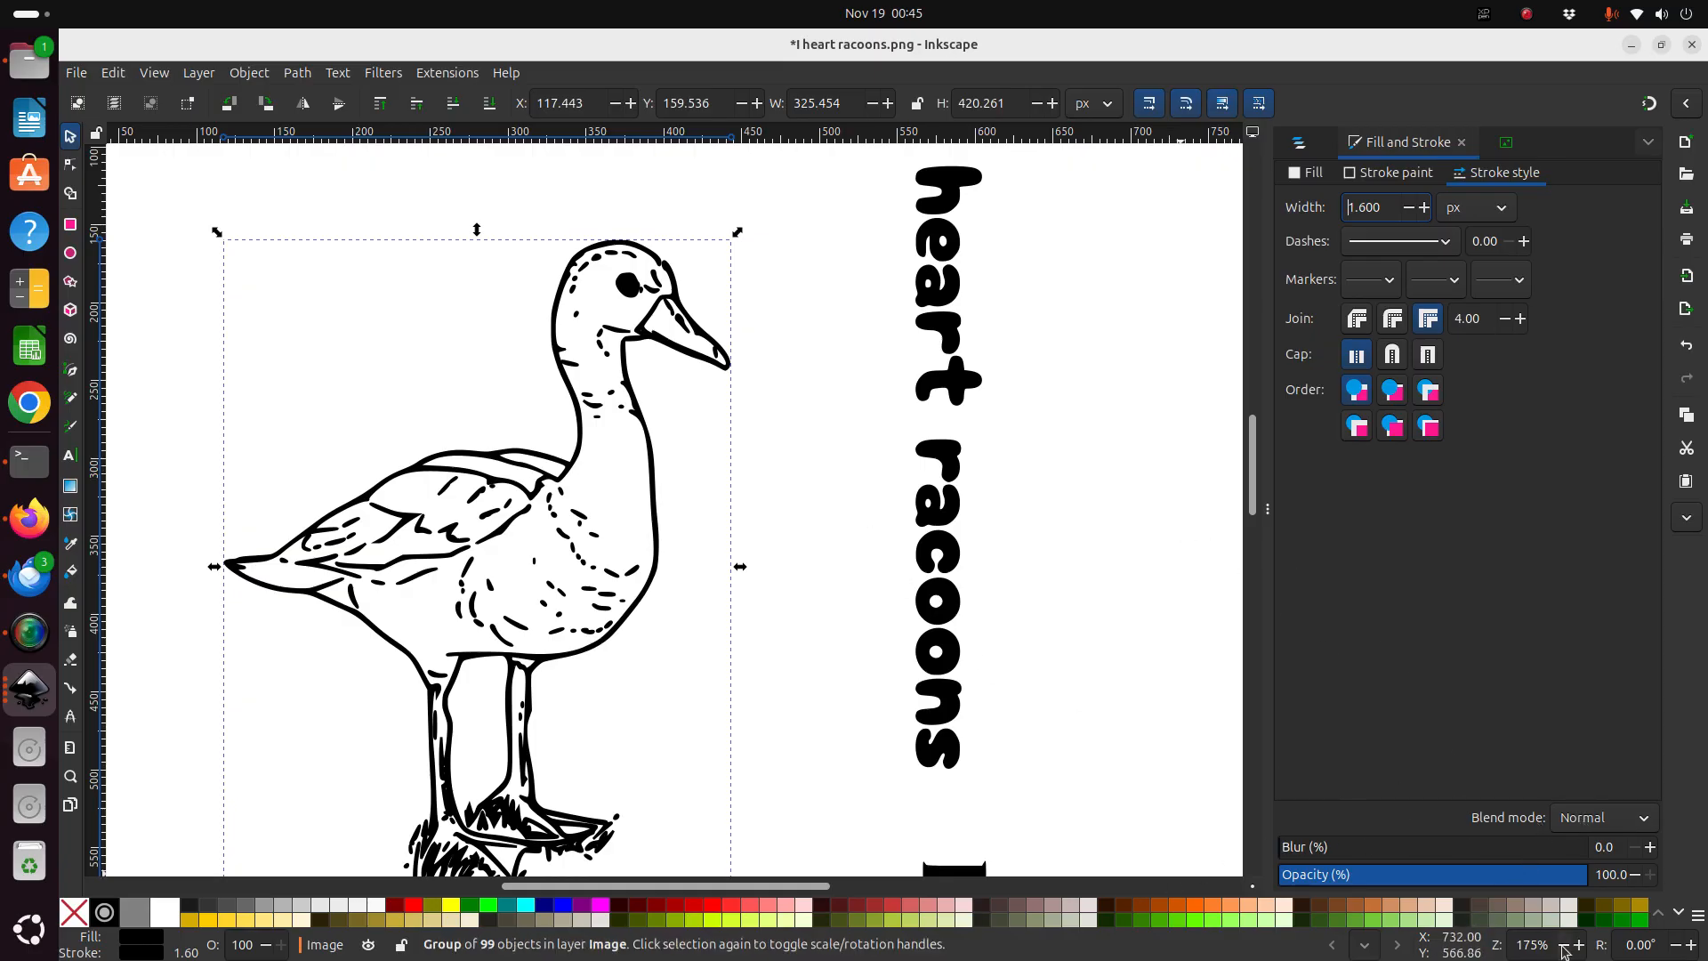
scroll(1563, 952, "down", 10)
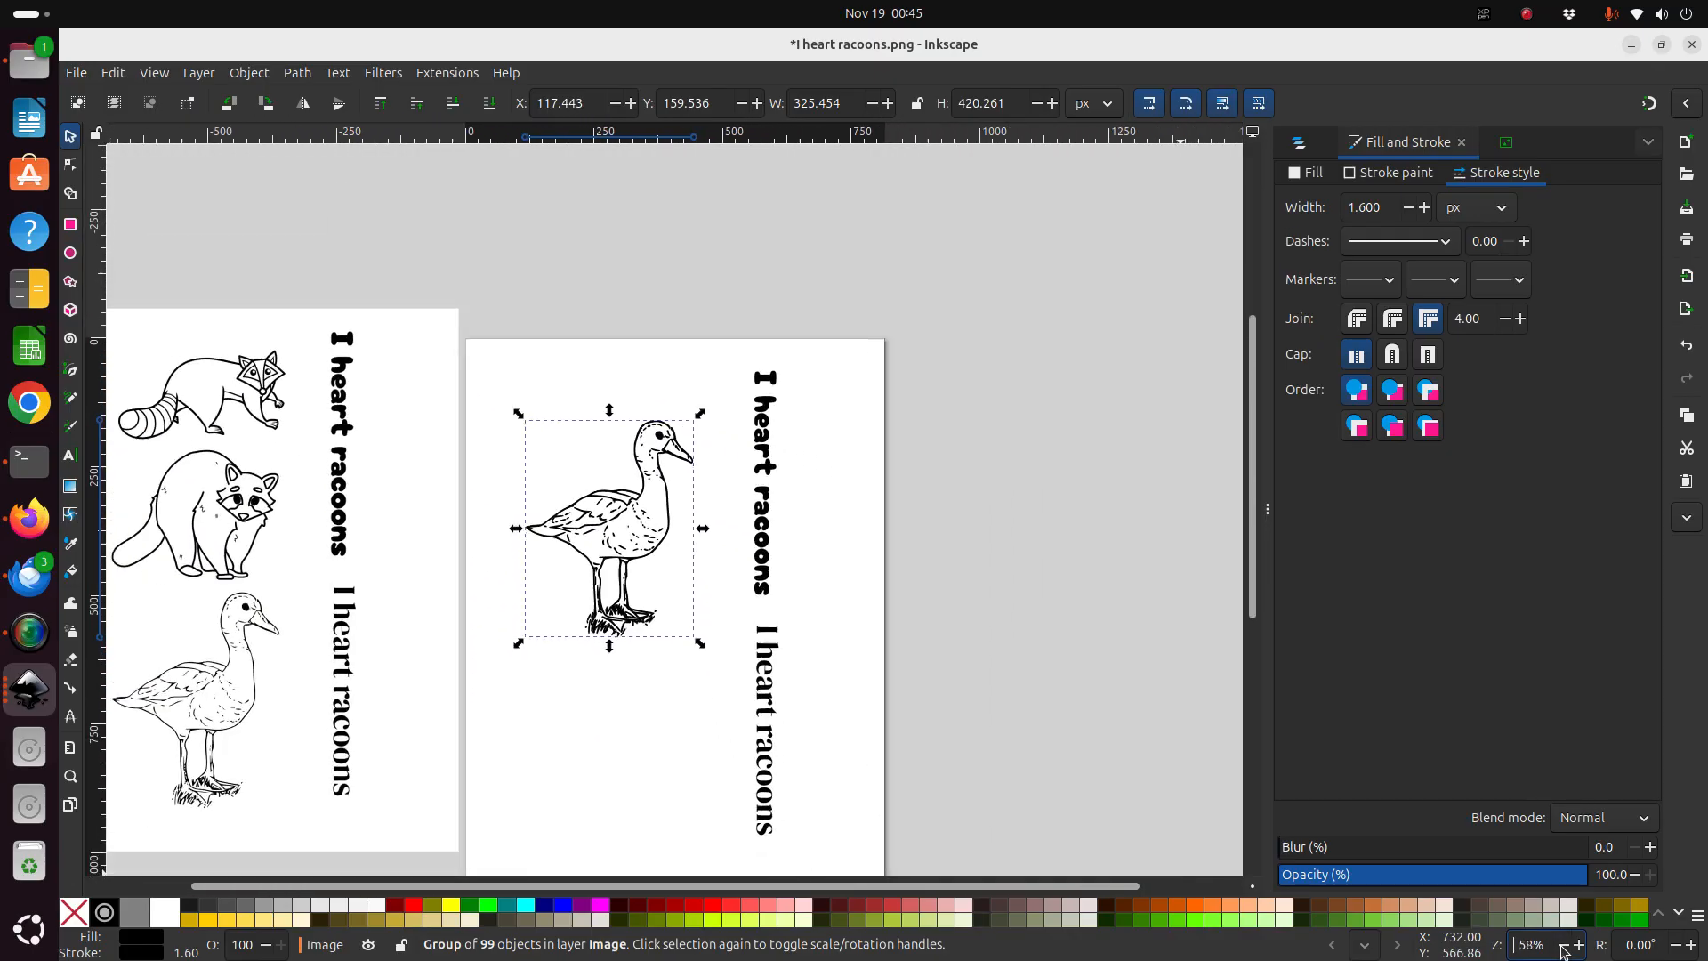
scroll(621, 531, "down", 5)
scroll(621, 530, "up", 5)
left_click_drag(506, 301, 885, 876)
scroll(892, 524, "down", 3)
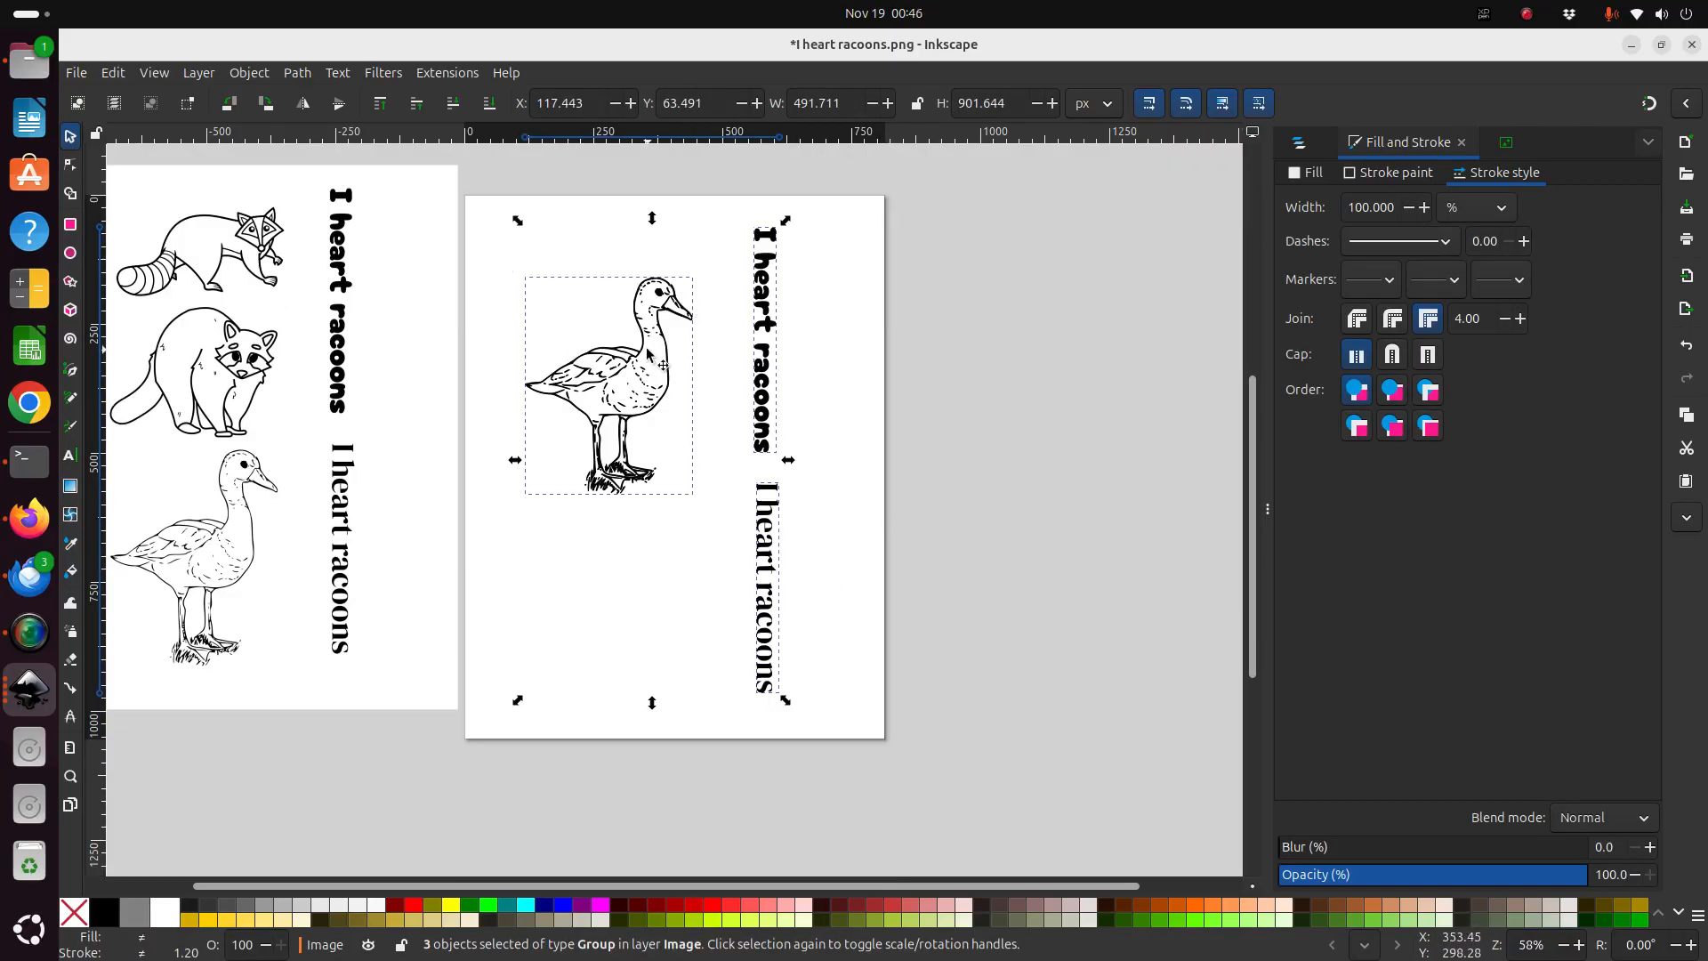
left_click(248, 72)
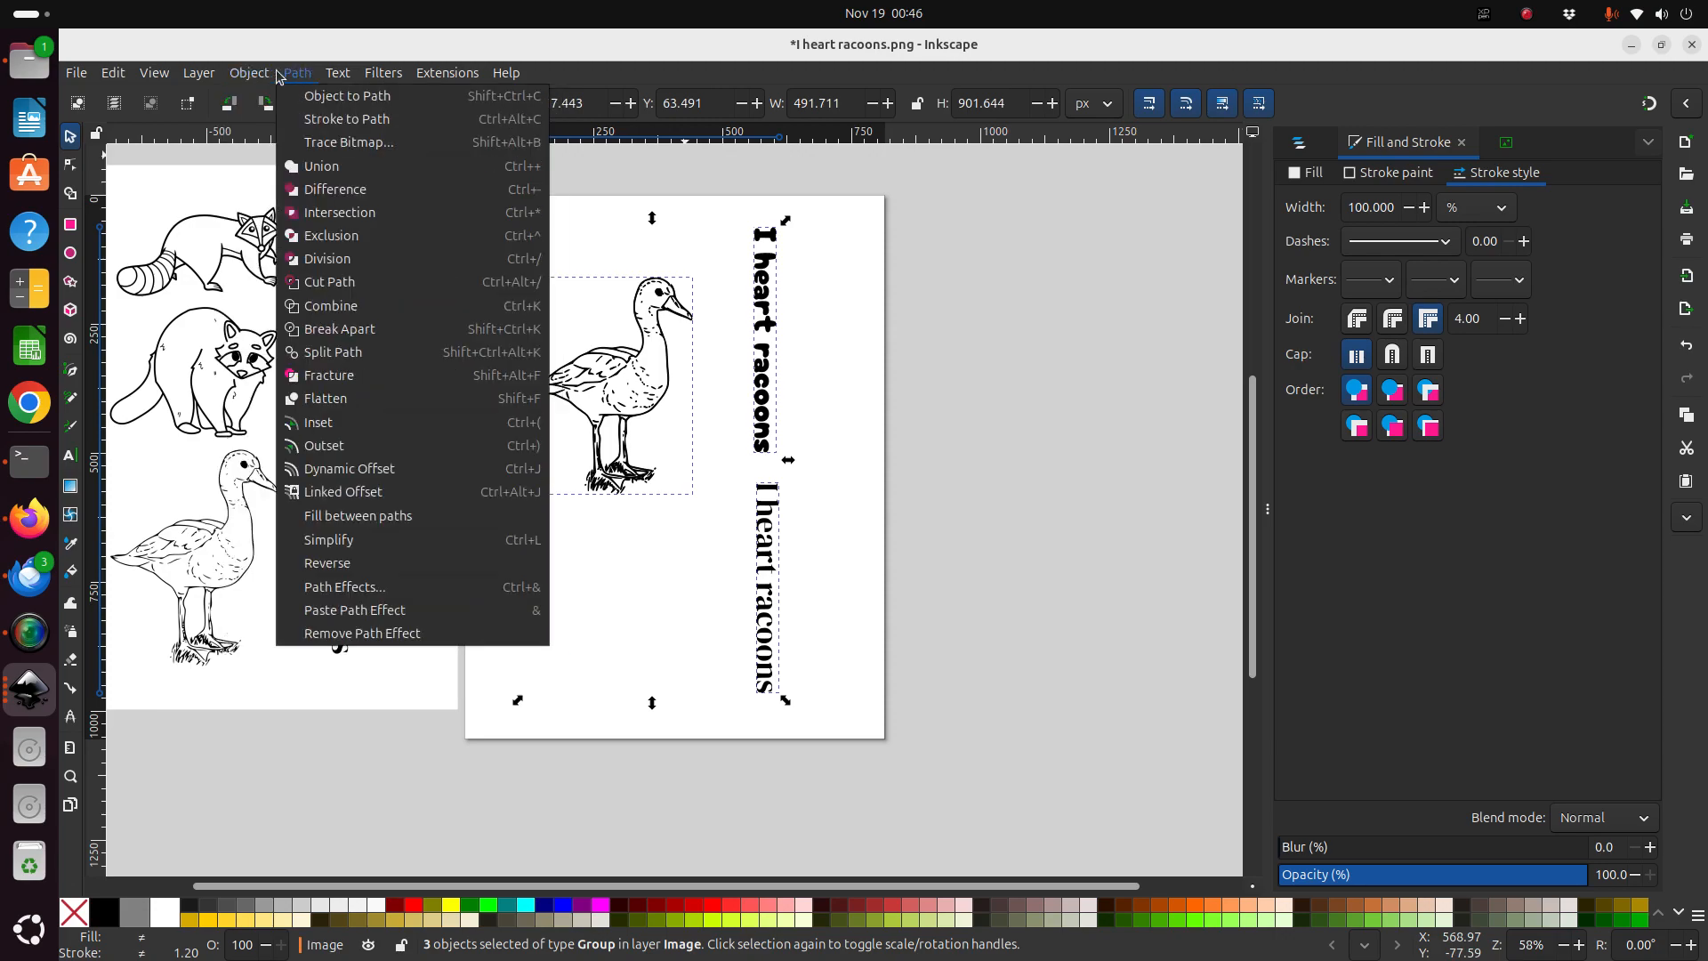
mouse_move(279, 78)
mouse_move(210, 82)
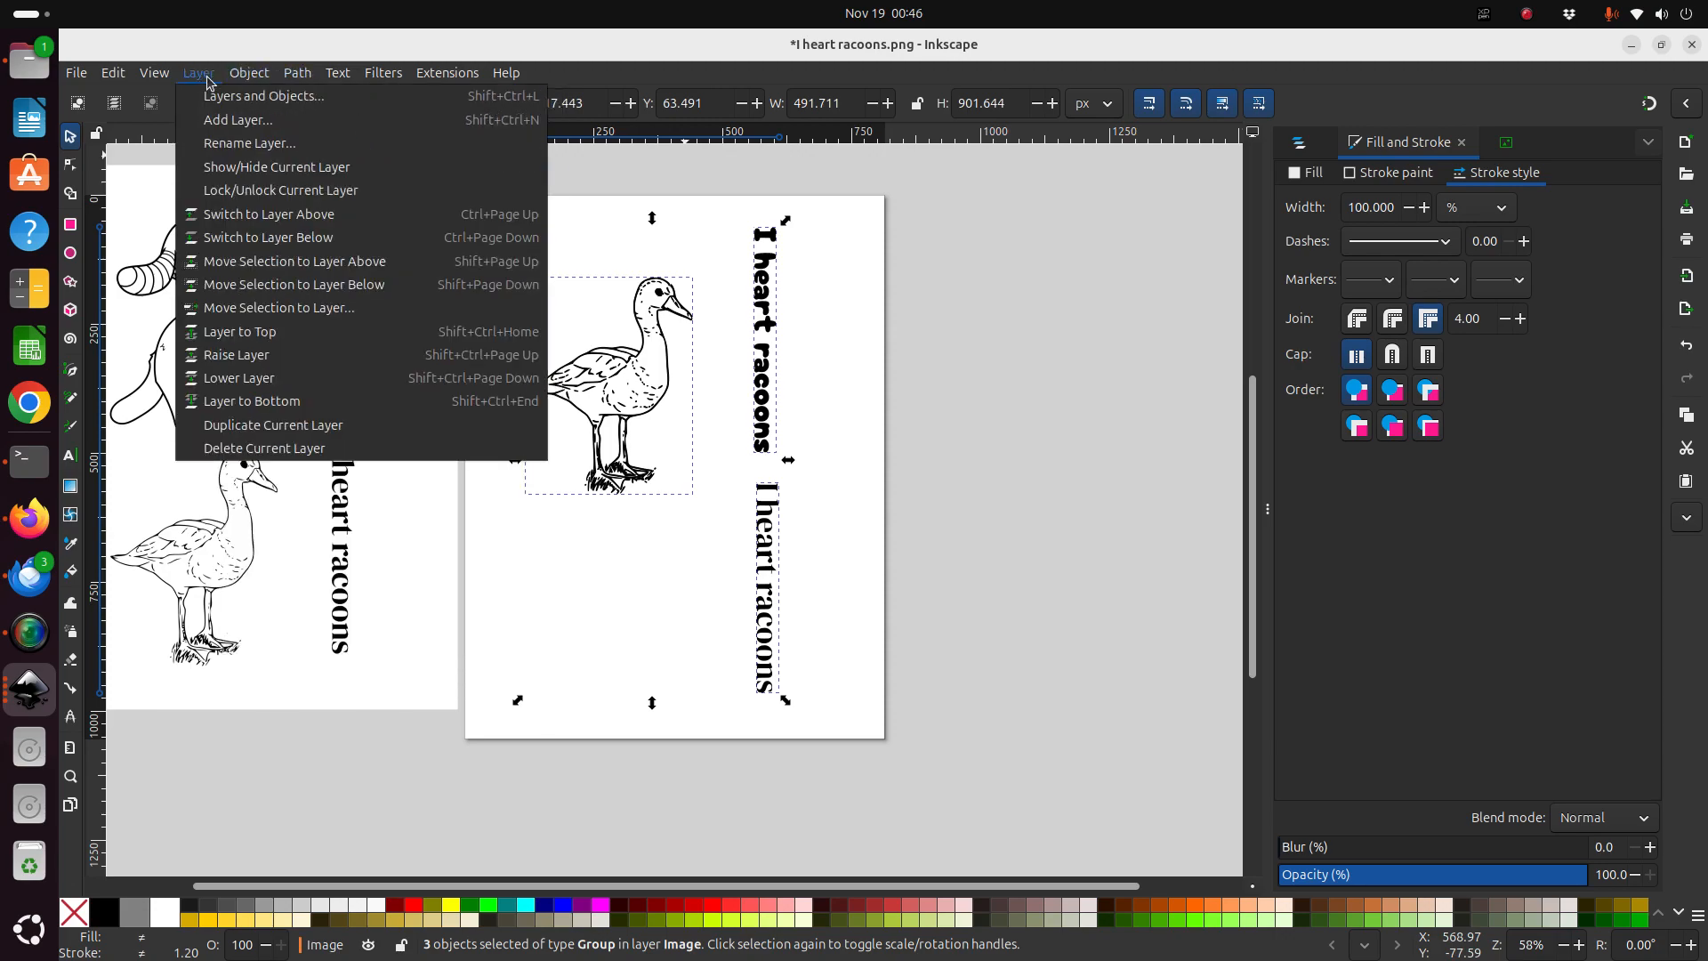
left_click(248, 73)
left_click(195, 74)
mouse_move(172, 82)
mouse_move(248, 72)
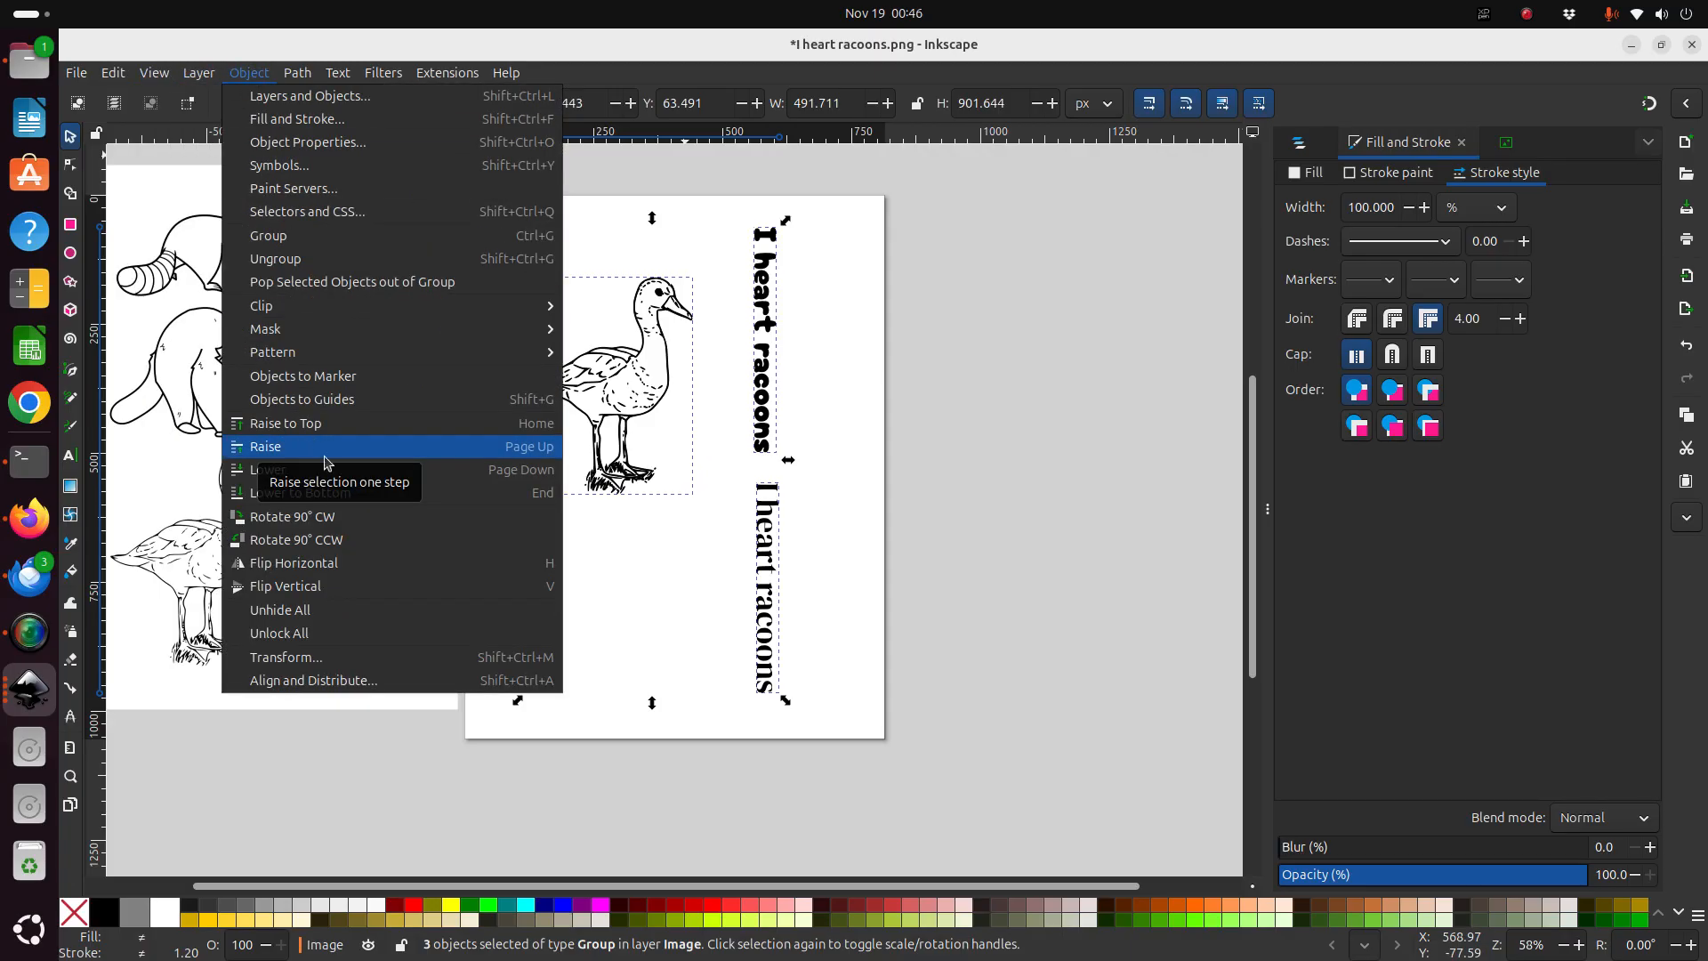
left_click(355, 569)
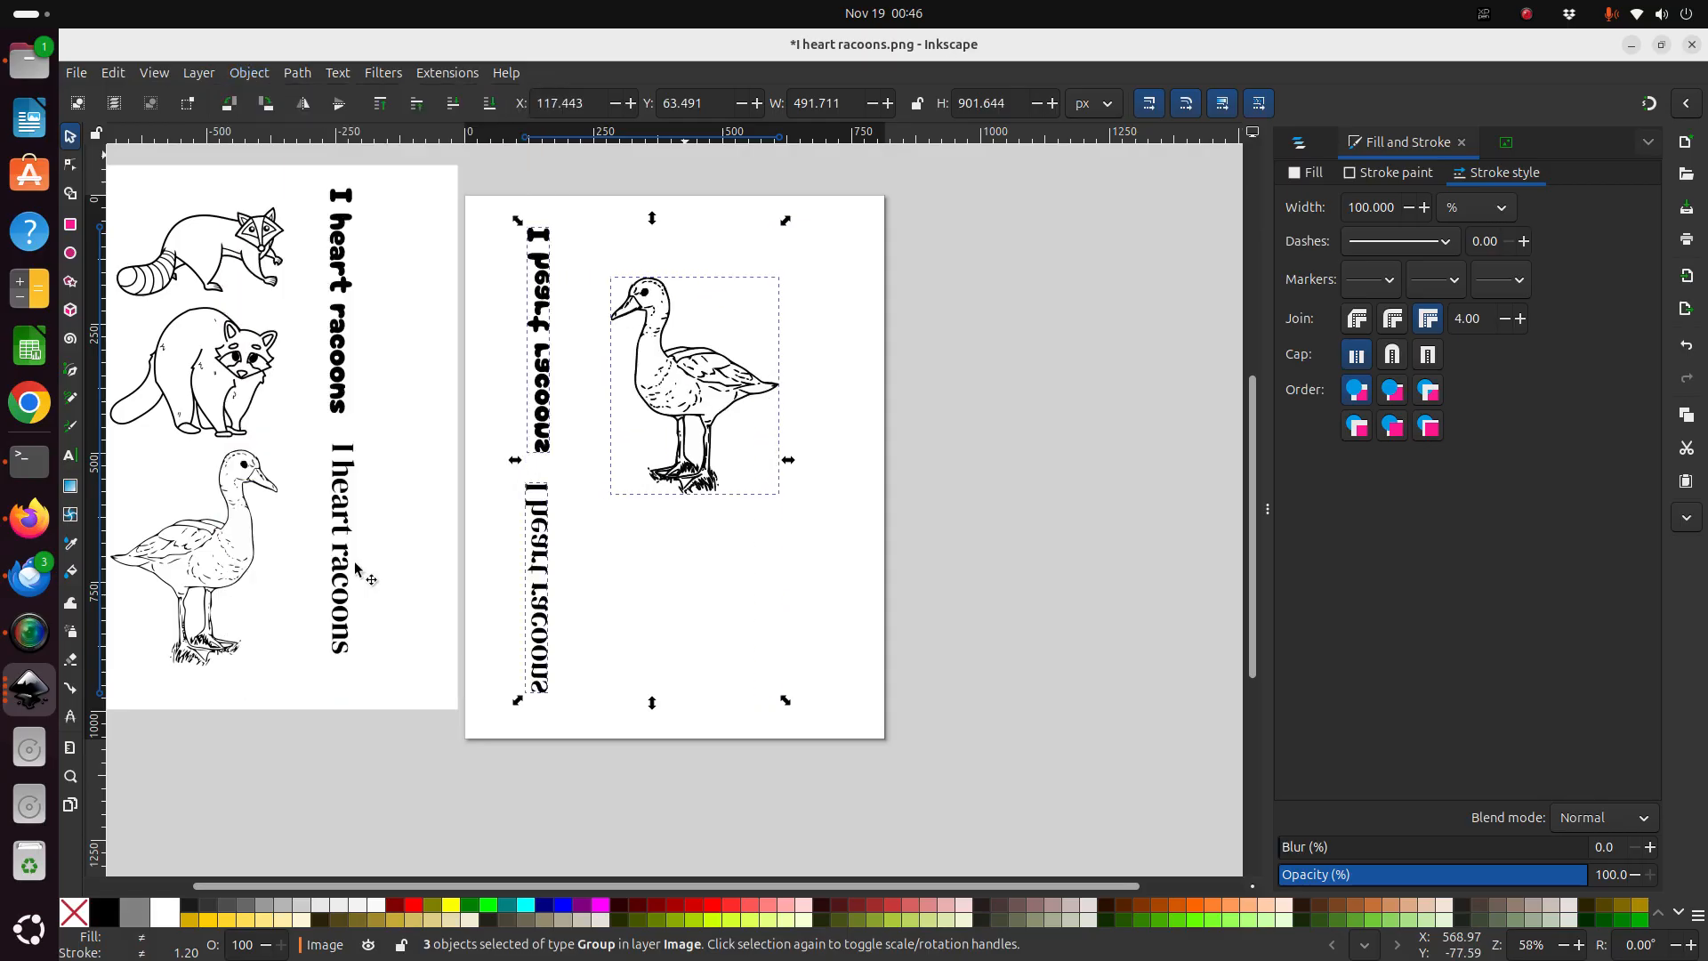
left_click(990, 506)
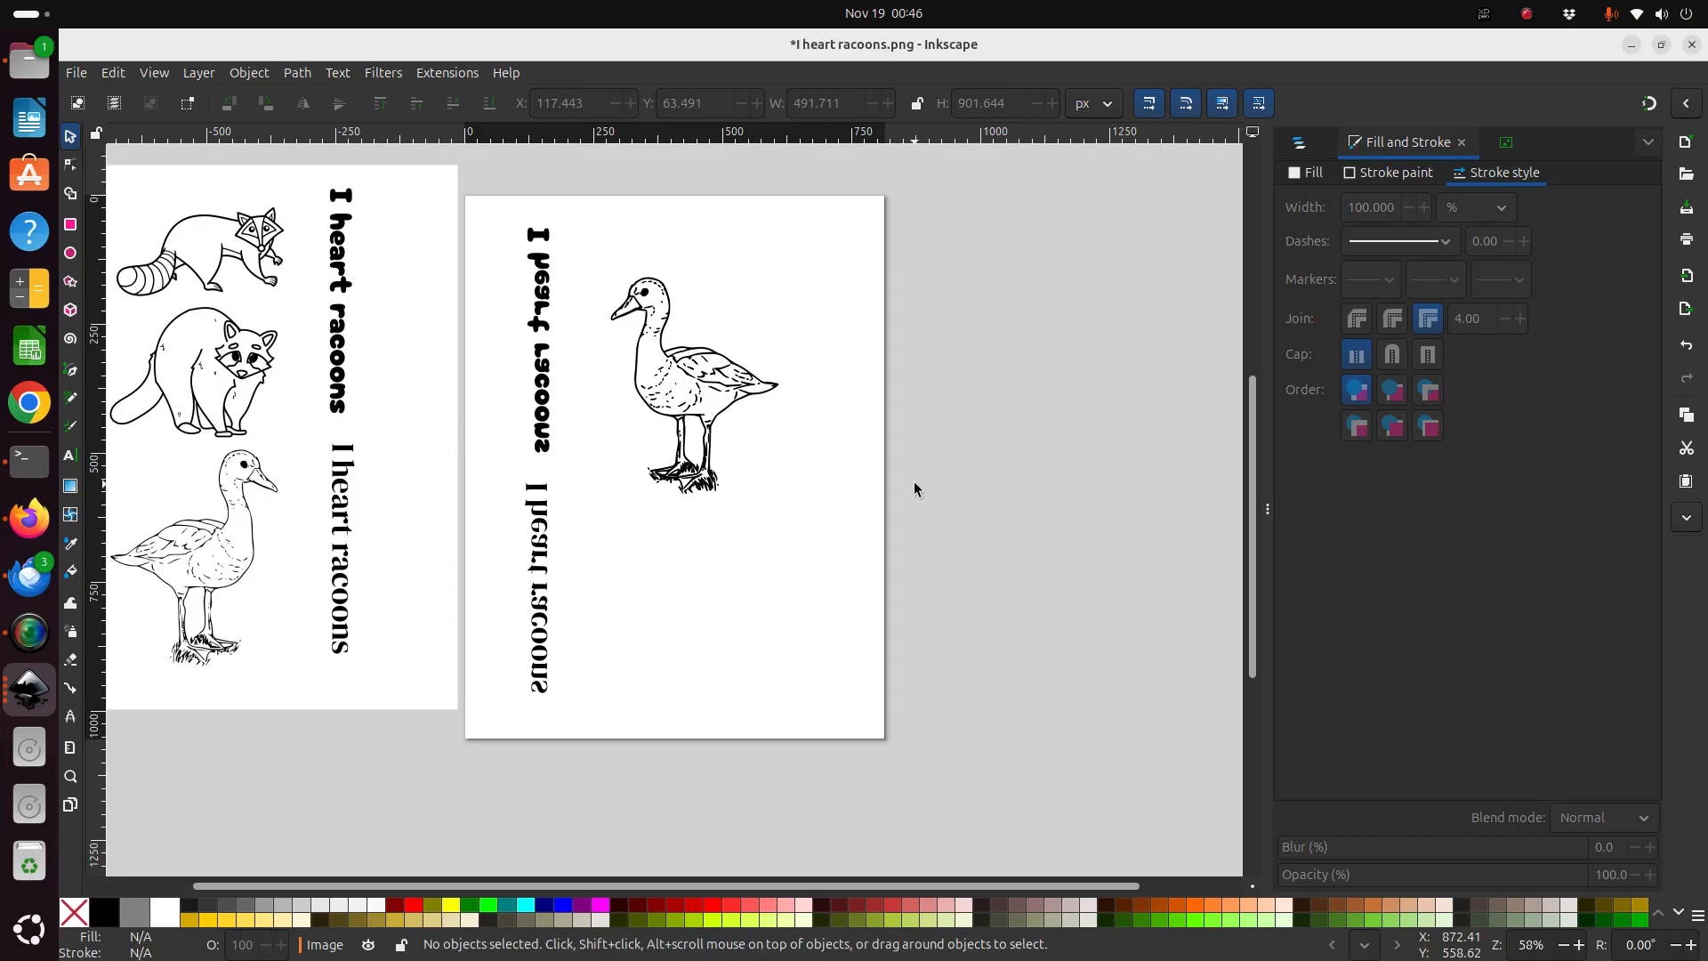
Move the embedded source image to about X -781, Y 39 px, slightly overlapping the page's edge.
scroll(712, 885, "left", 3)
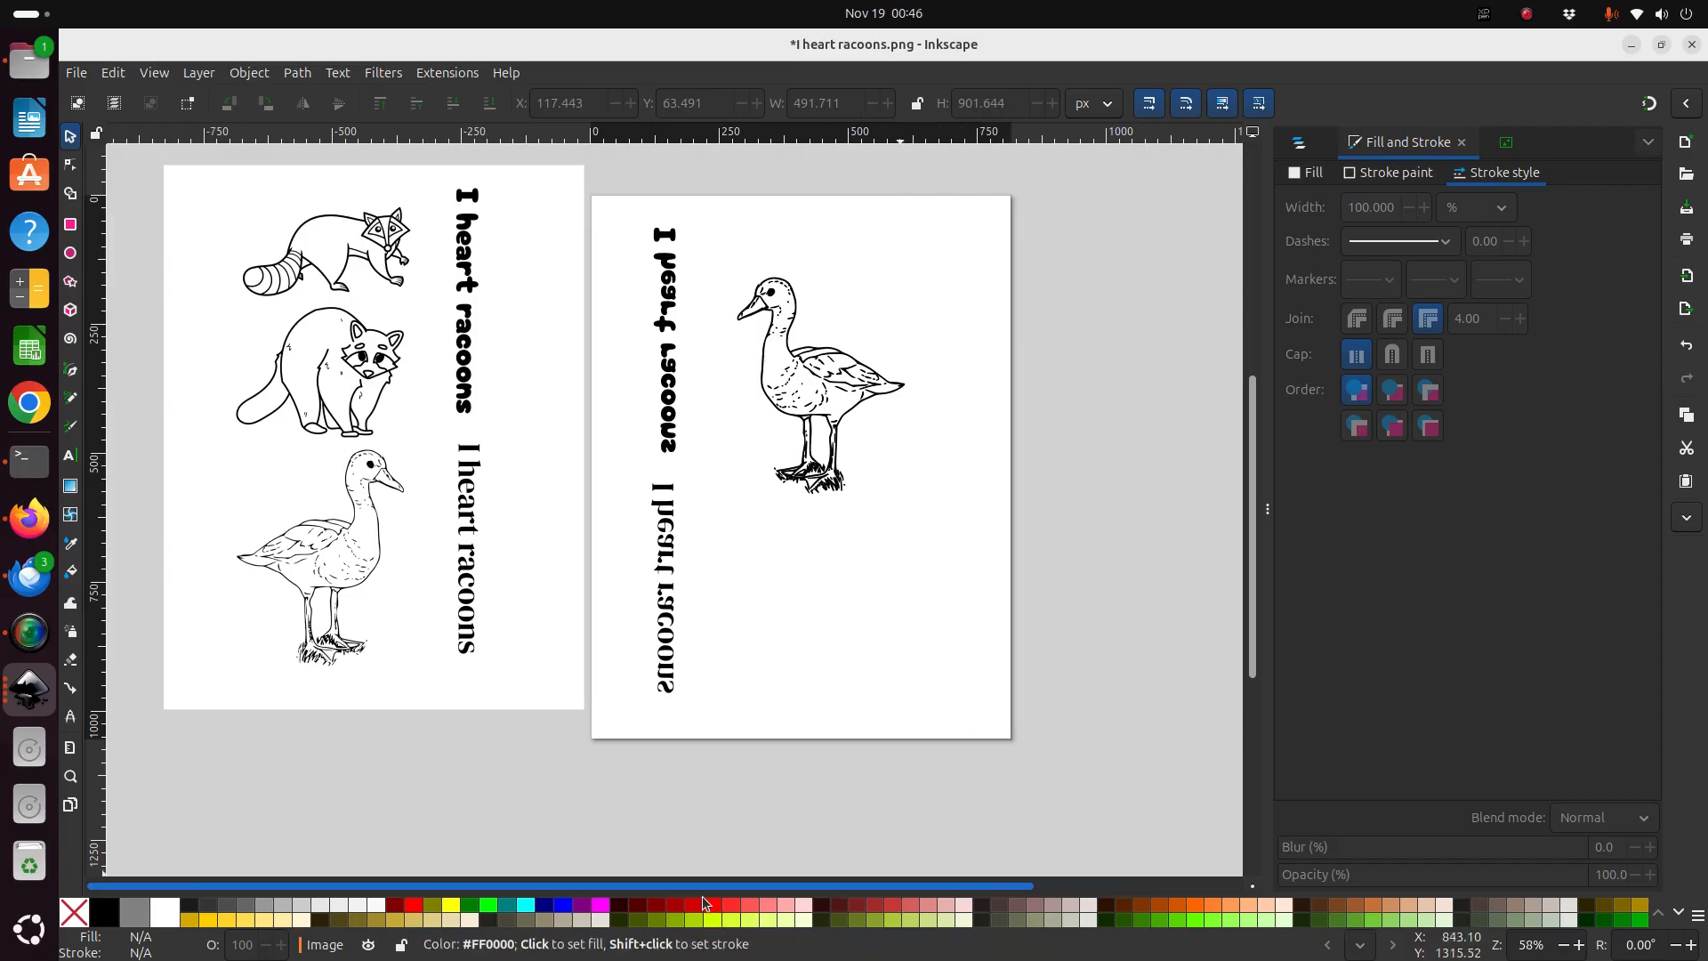
left_click_drag(191, 176, 224, 238)
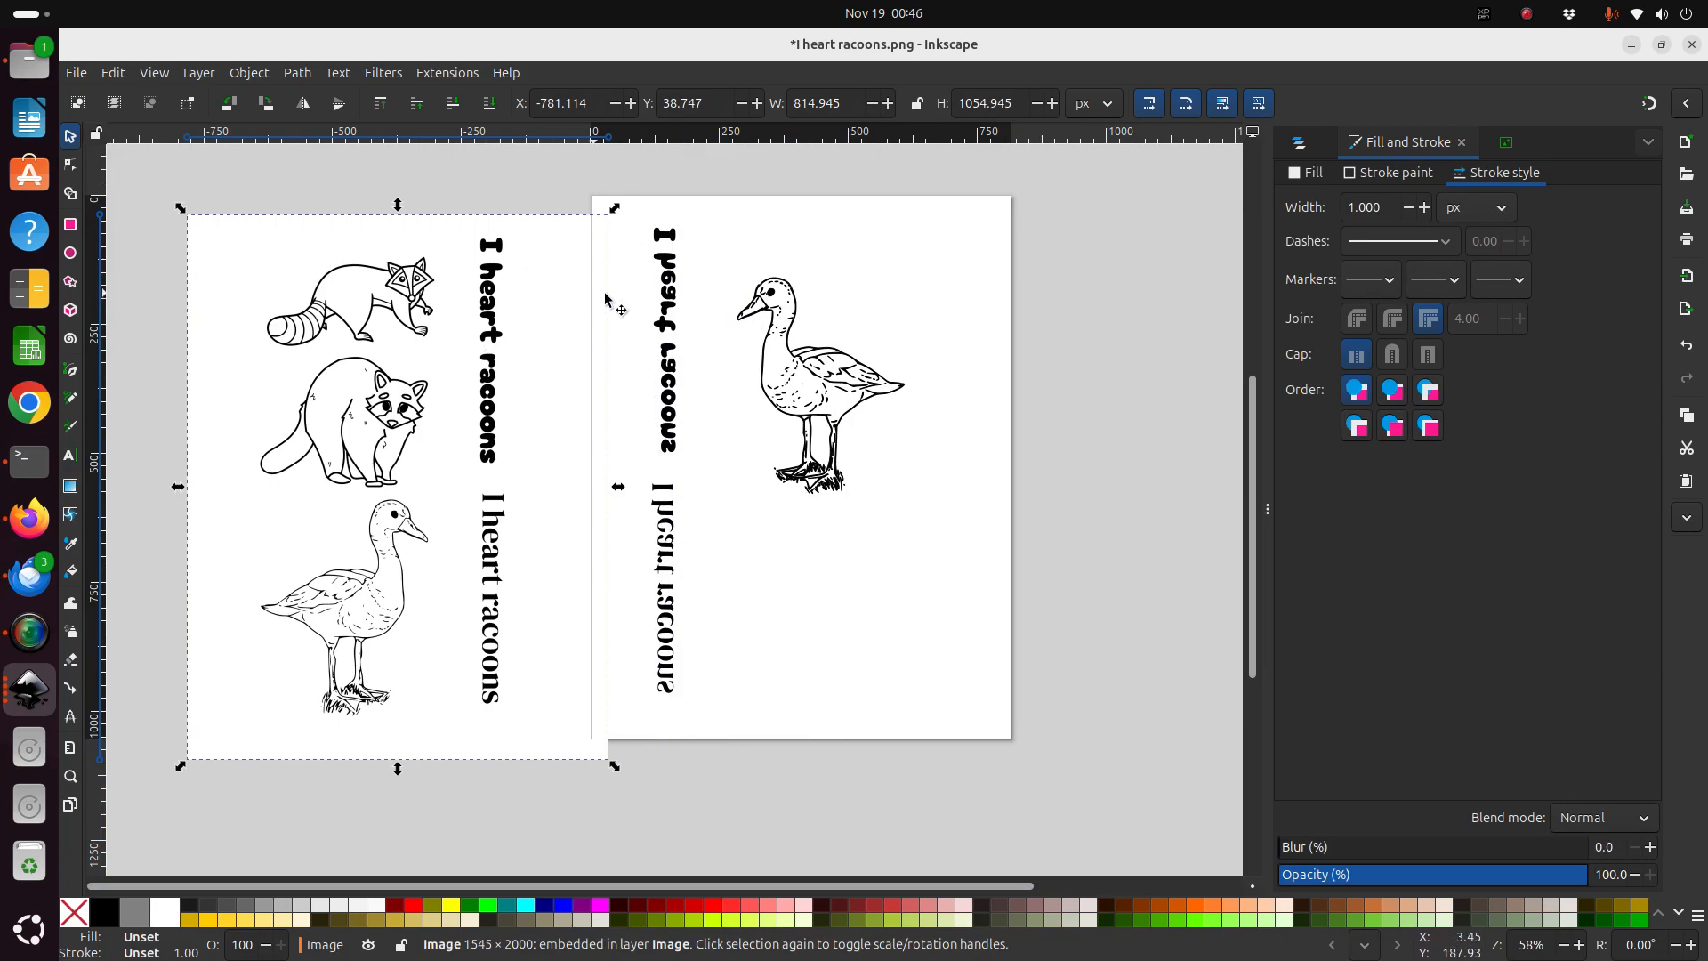
left_click(961, 370)
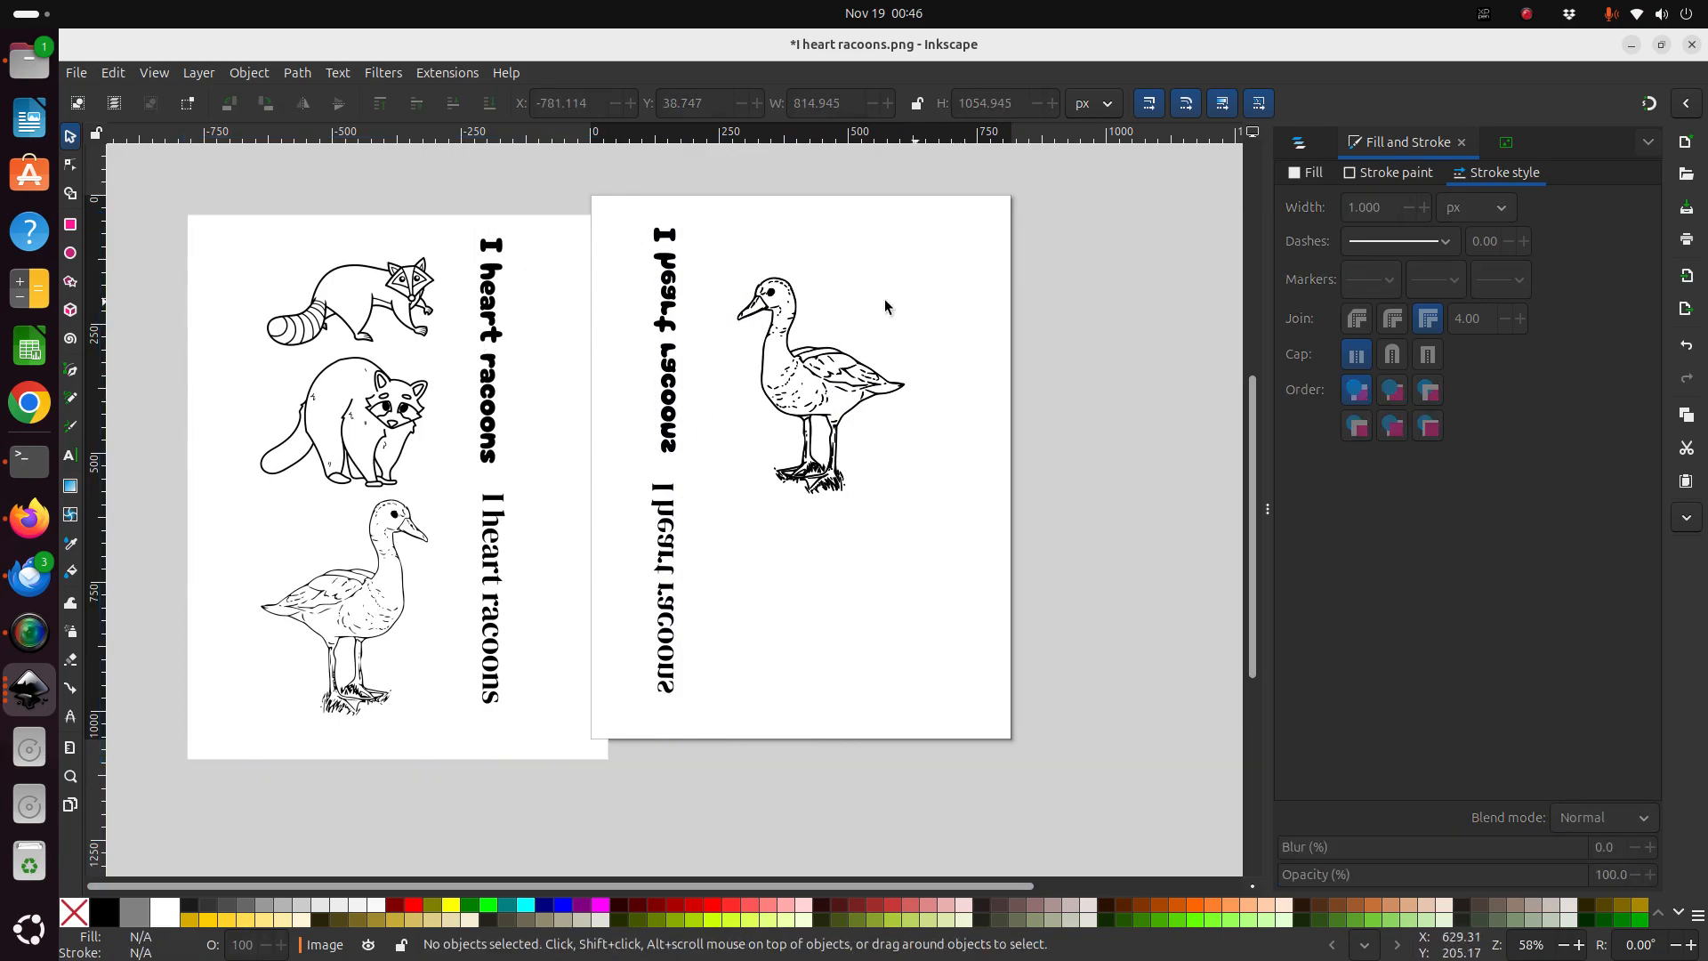